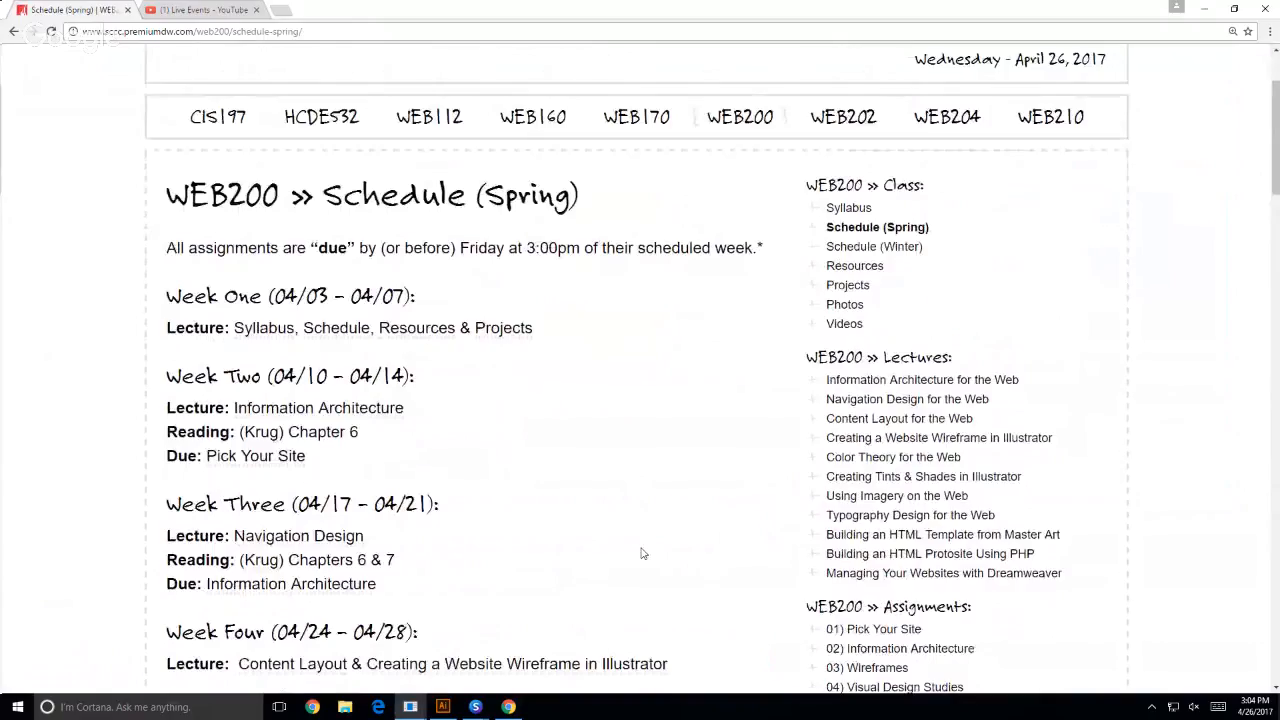
- Look through the WEB200 spring schedule and open the class Photos page in a new tab
{"action": "scroll", "coordinate": [643, 553], "scroll_direction": "down", "scroll_amount": 3}
{"action": "scroll", "coordinate": [643, 553], "scroll_direction": "down", "scroll_amount": 1}
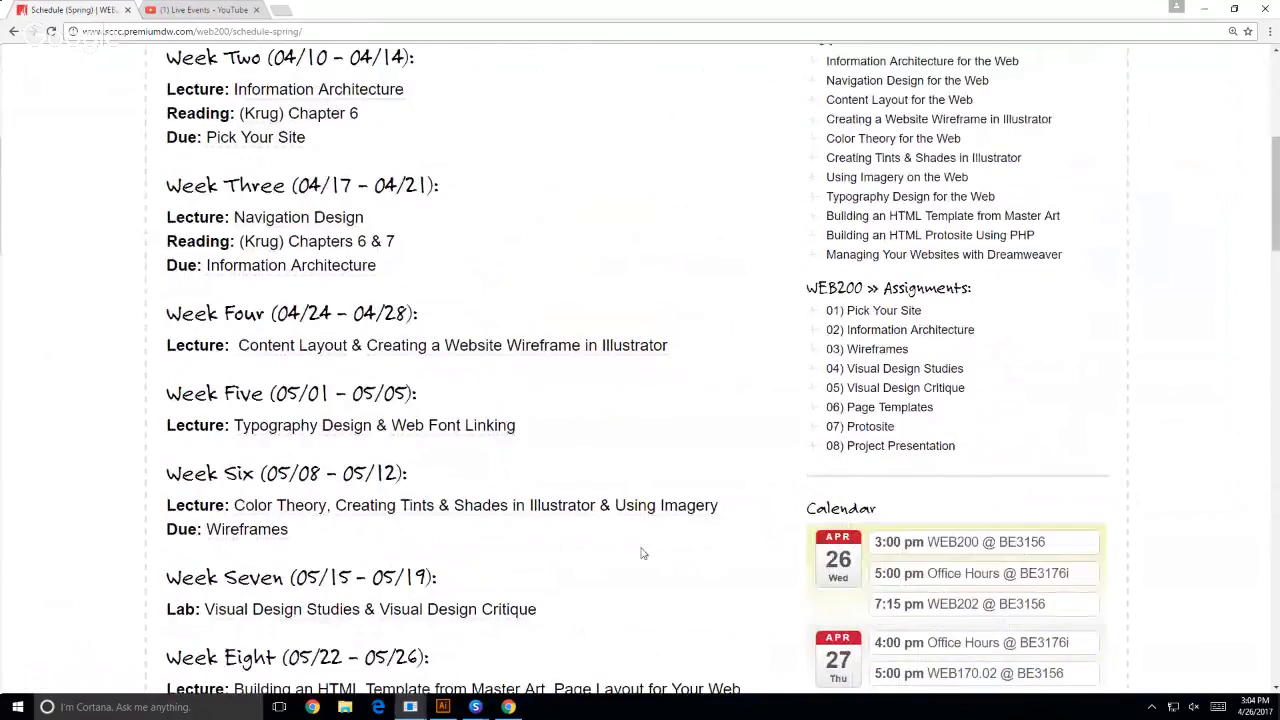
{"action": "scroll", "coordinate": [79, 347], "scroll_direction": "down", "scroll_amount": 1}
{"action": "scroll", "coordinate": [79, 347], "scroll_direction": "down", "scroll_amount": 1}
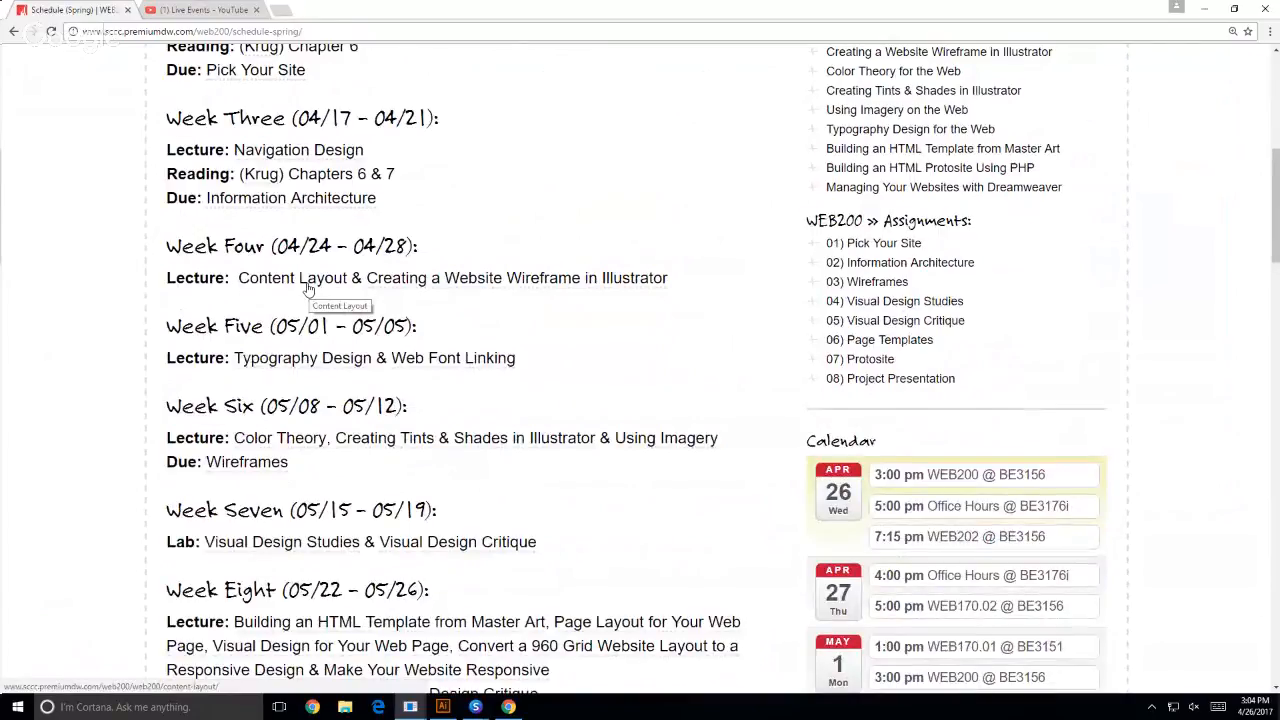
{"action": "scroll", "coordinate": [1173, 201], "scroll_direction": "up", "scroll_amount": 1}
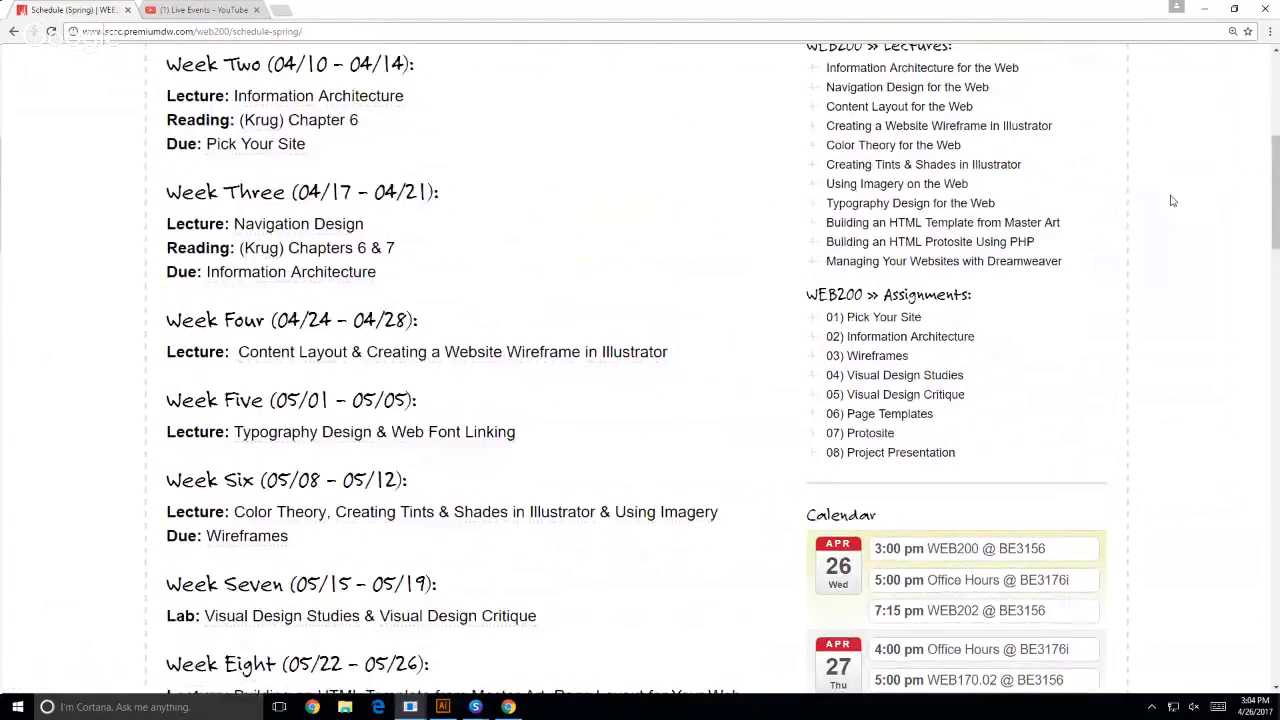
{"action": "scroll", "coordinate": [1173, 201], "scroll_direction": "up", "scroll_amount": 2}
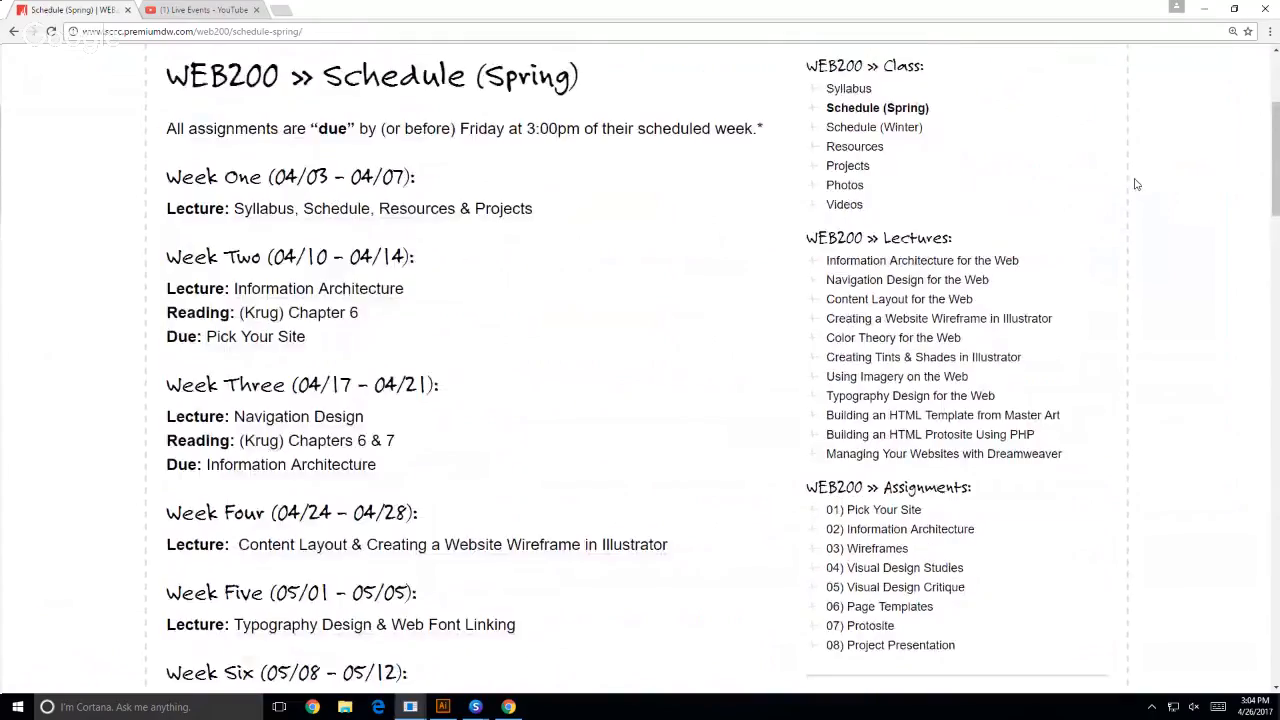
{"action": "middle_click", "coordinate": [833, 190]}
{"action": "left_click", "coordinate": [349, 9]}
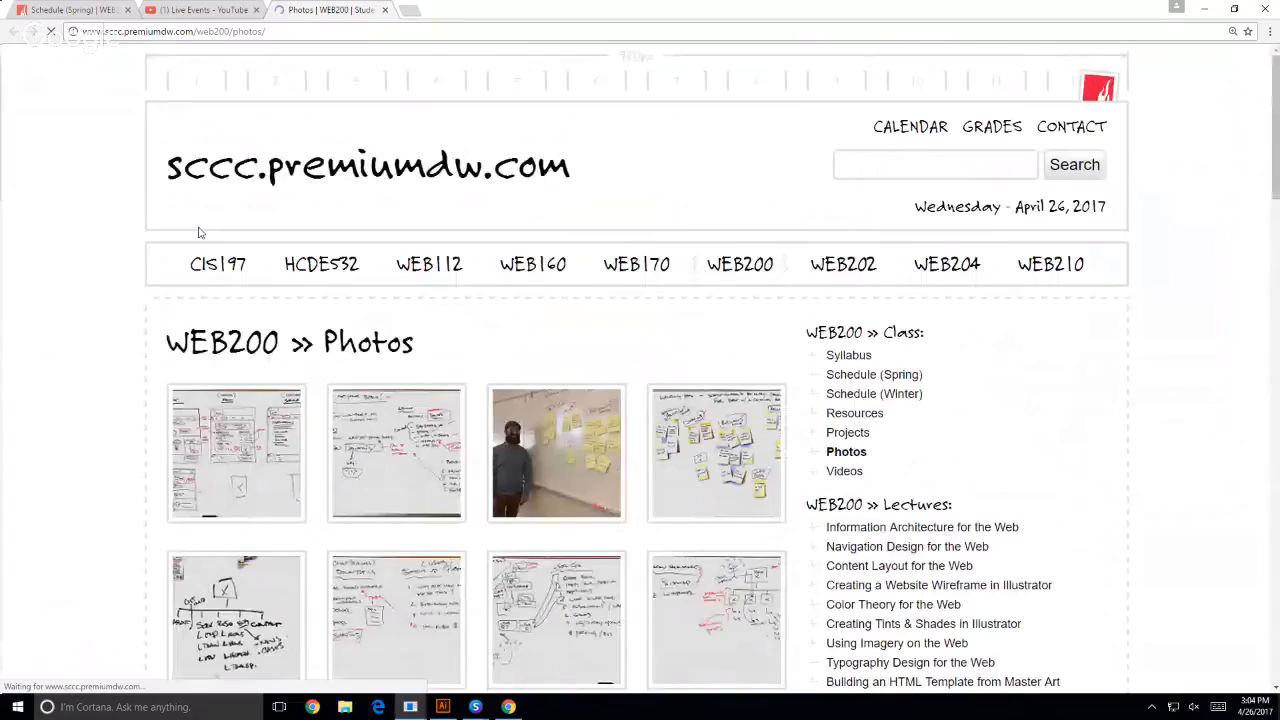
- Open the first two whiteboard photos in separate tabs and enlarge both the Save the Polar Bears notes and the page wireframe sketches
{"action": "middle_click", "coordinate": [346, 453]}
{"action": "middle_click", "coordinate": [264, 458]}
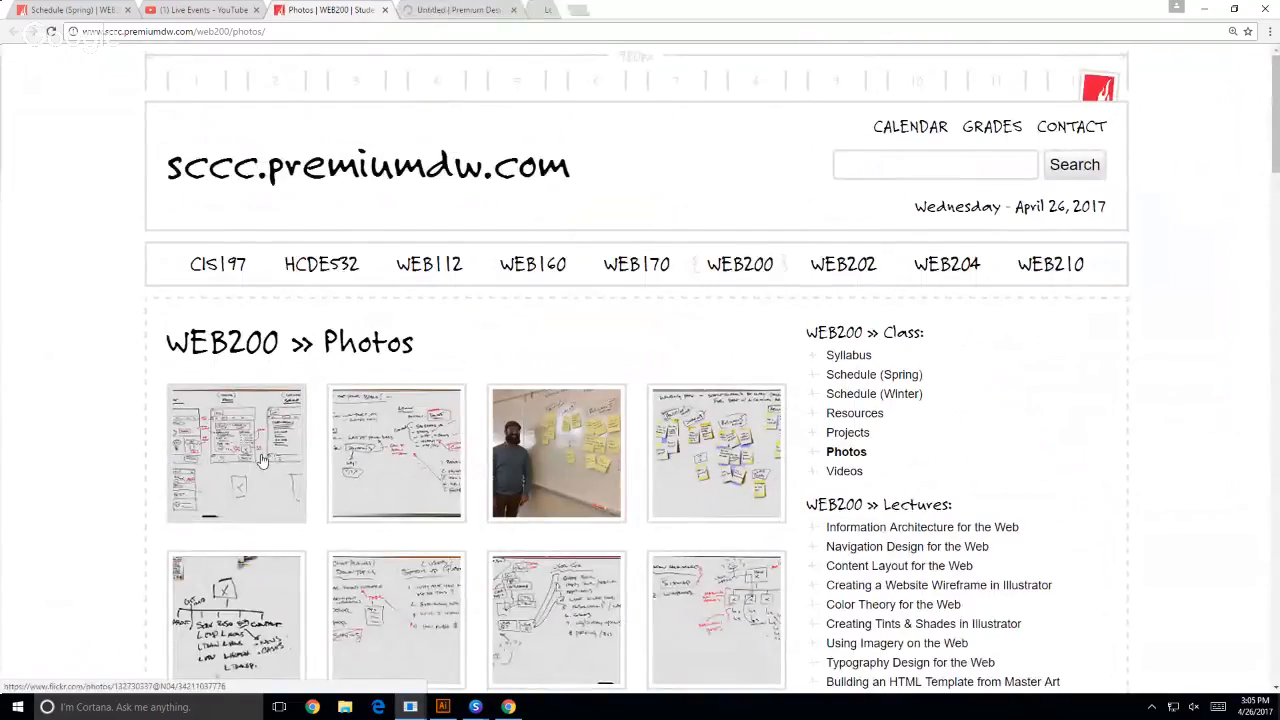
{"action": "left_click", "coordinate": [430, 9]}
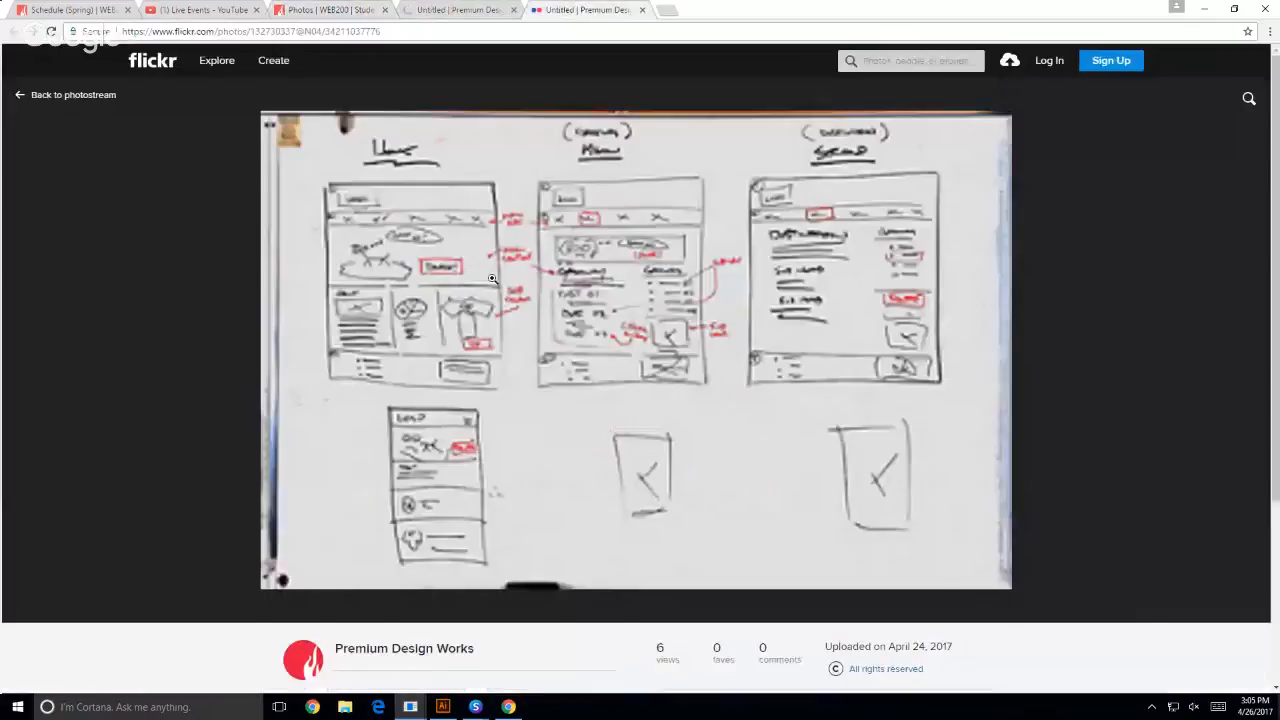
{"action": "left_click", "coordinate": [430, 9]}
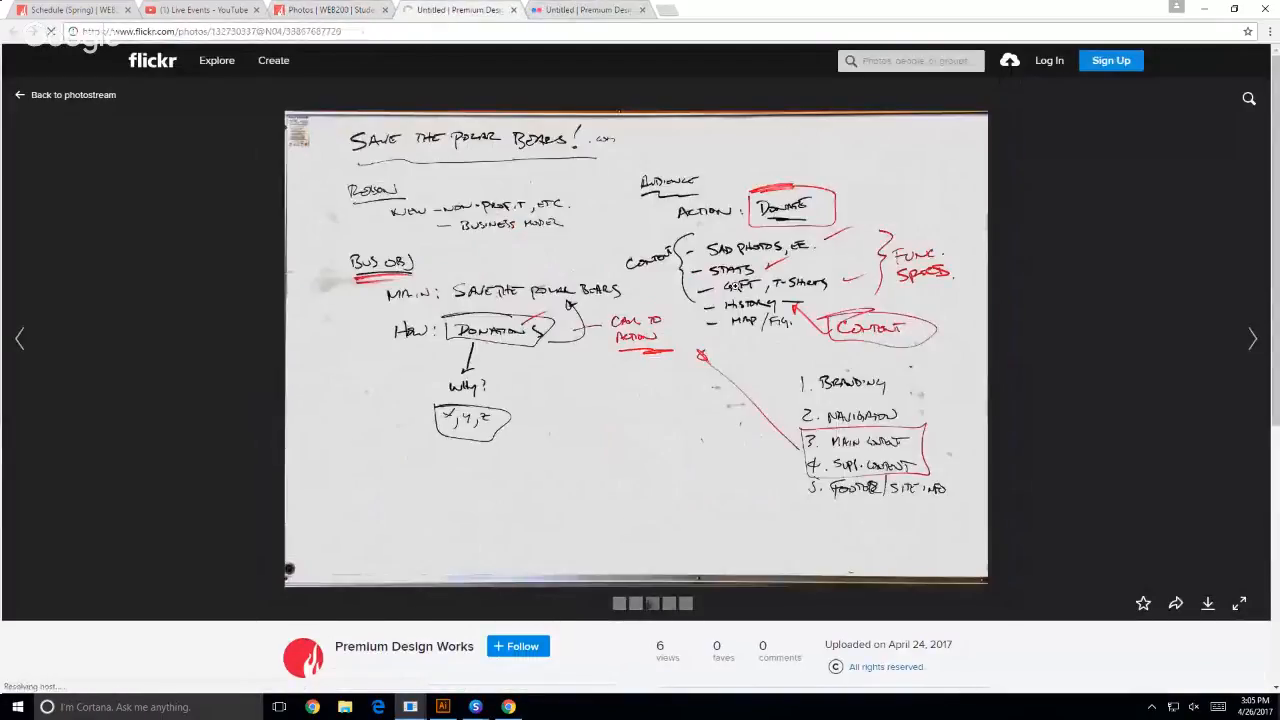
{"action": "left_click", "coordinate": [1240, 604]}
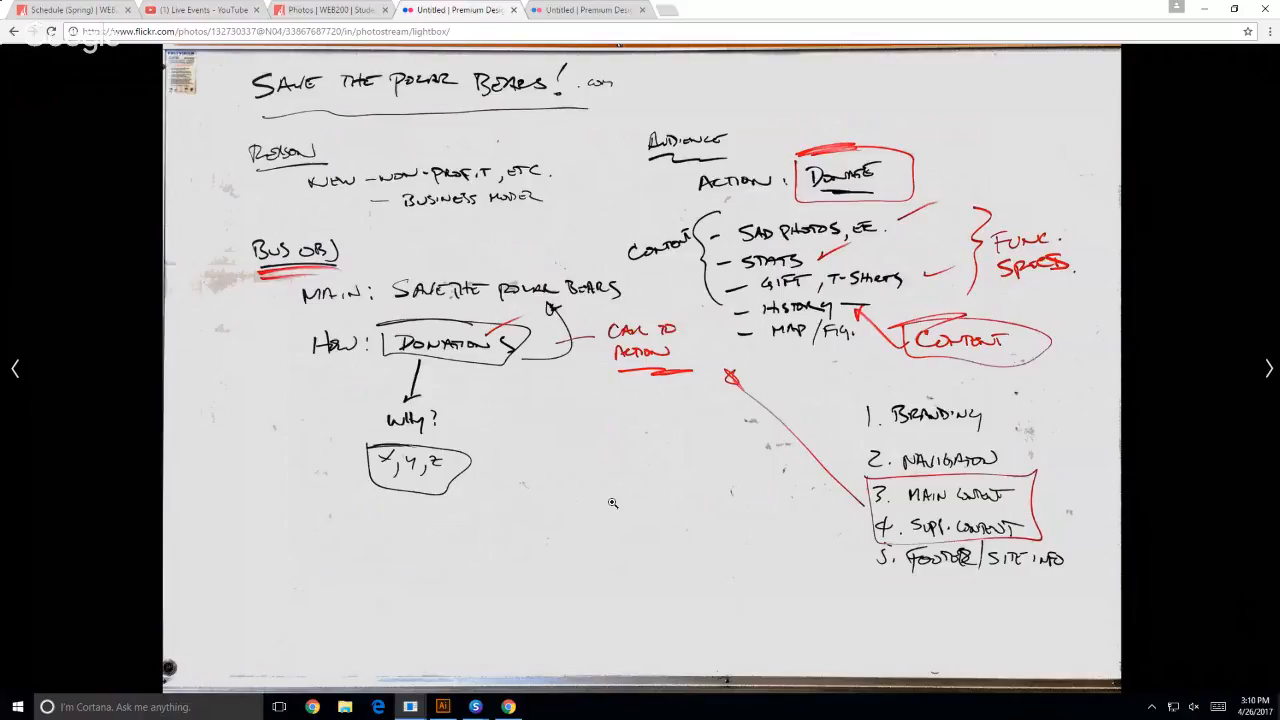
{"action": "left_click", "coordinate": [590, 10]}
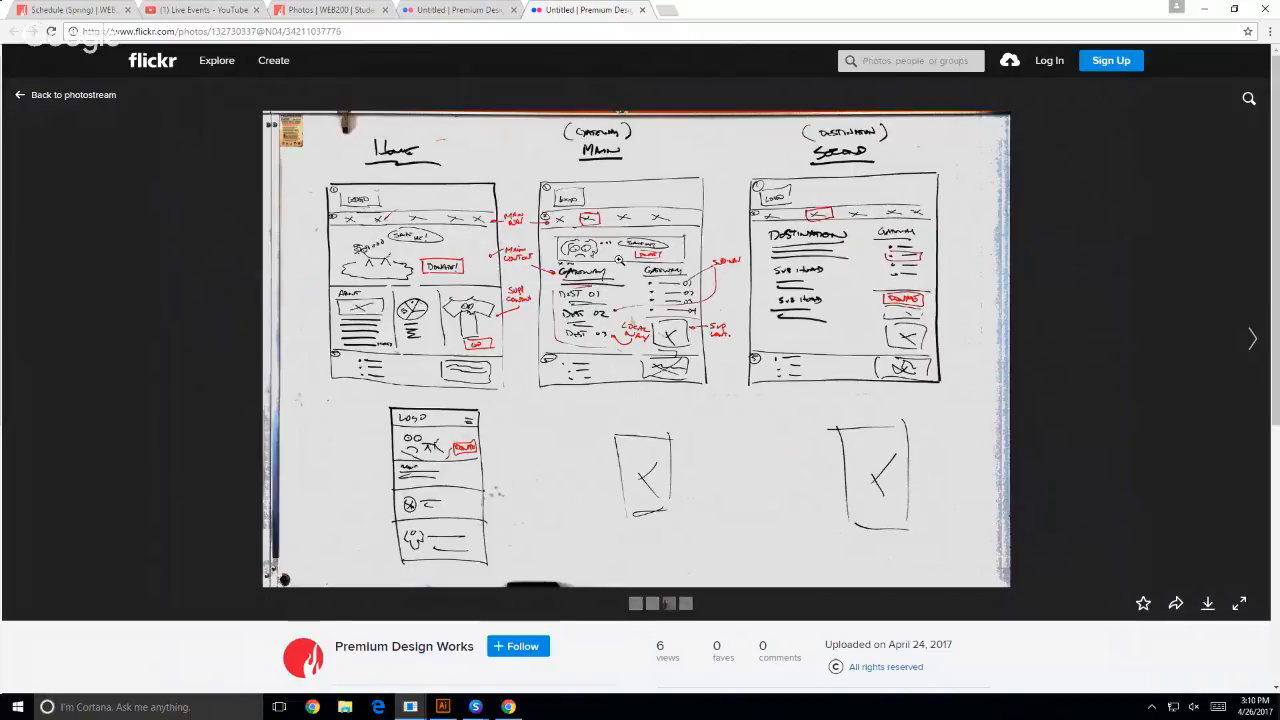
{"action": "left_click", "coordinate": [1240, 604]}
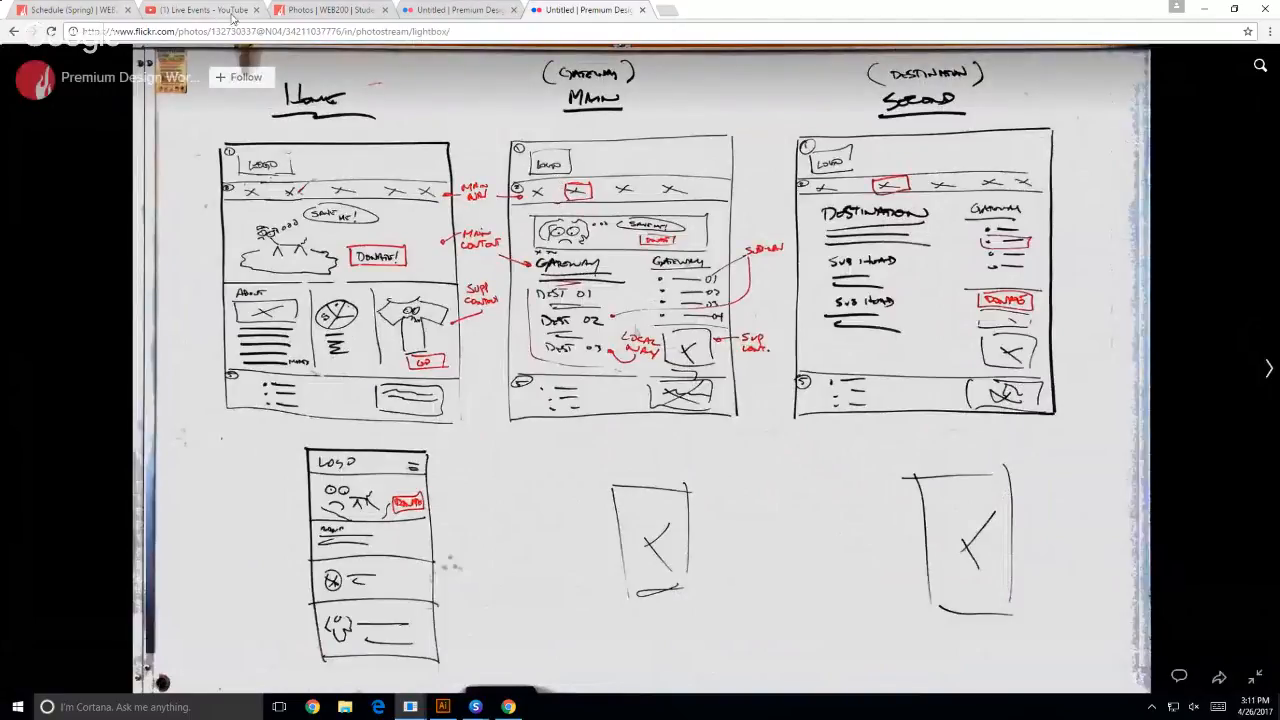
- Open the Premium Design Works home page, examine its sections down to the footer, and compare it with the whiteboard wireframe sketches
{"action": "left_click", "coordinate": [297, 12]}
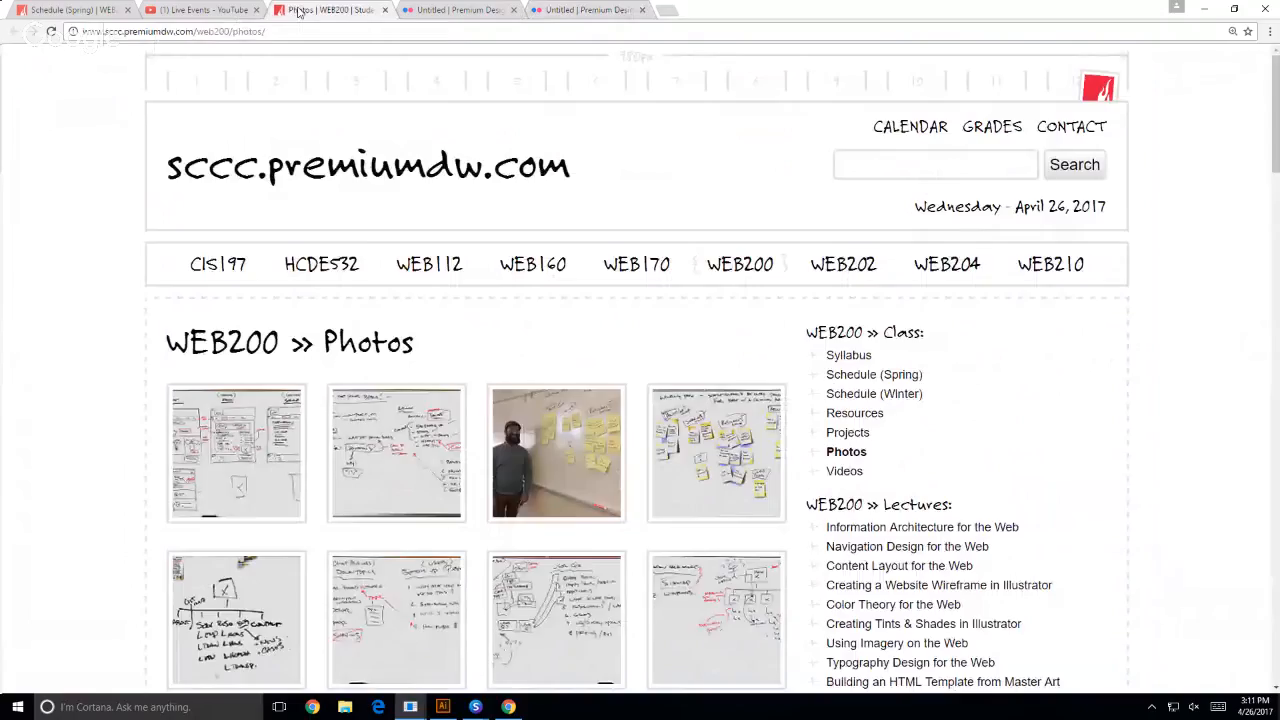
{"action": "left_click", "coordinate": [396, 170]}
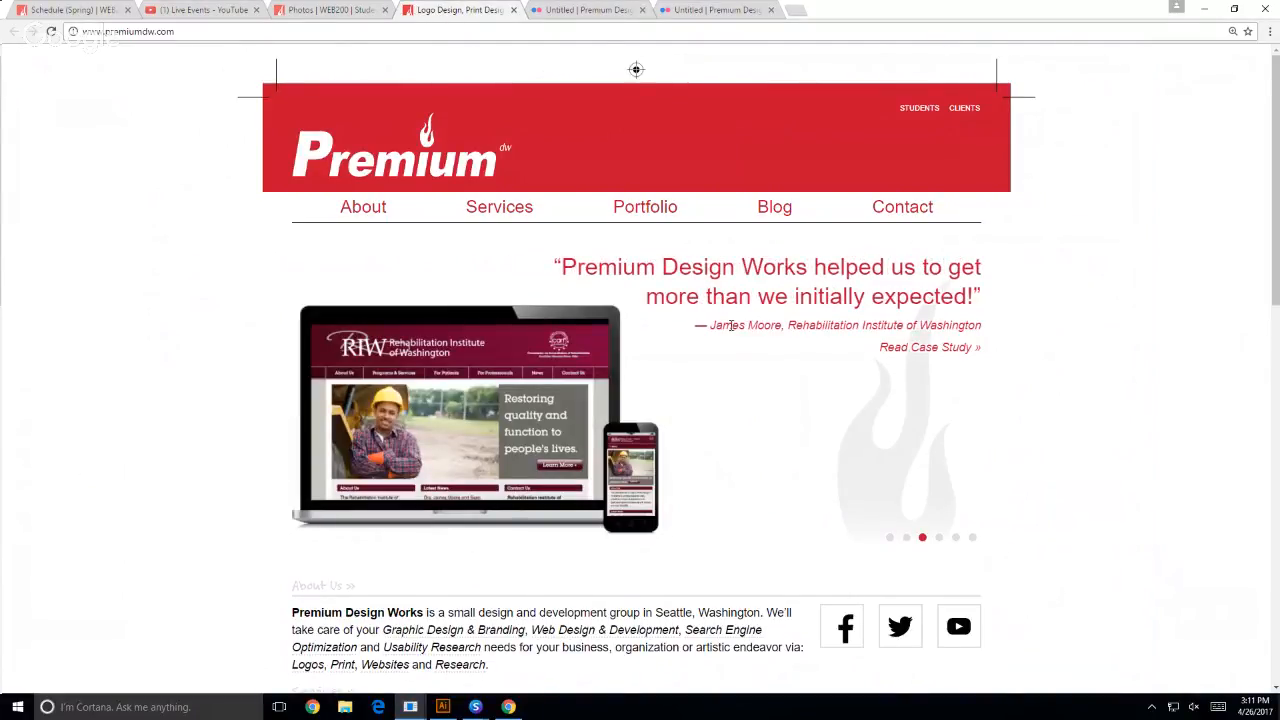
{"action": "left_click_drag", "start_coordinate": [636, 267], "coordinate": [1089, 349]}
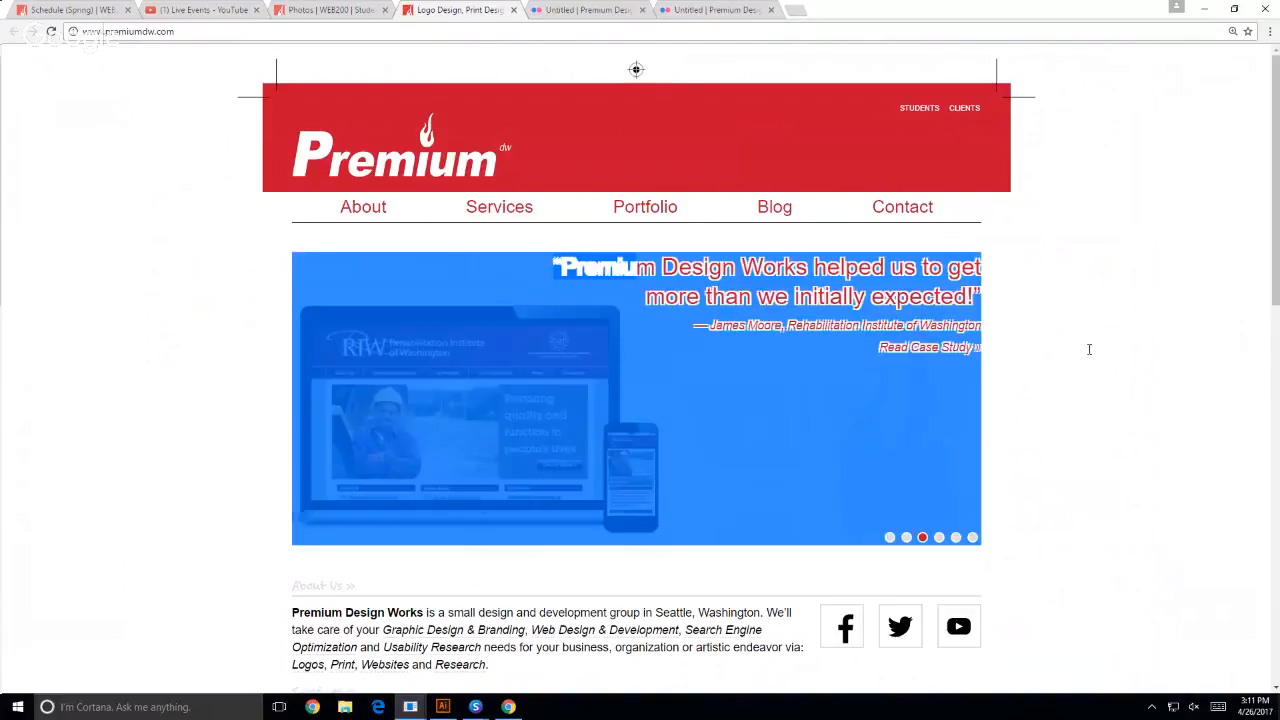
{"action": "left_click", "coordinate": [342, 432]}
{"action": "scroll", "coordinate": [183, 509], "scroll_direction": "down", "scroll_amount": 4}
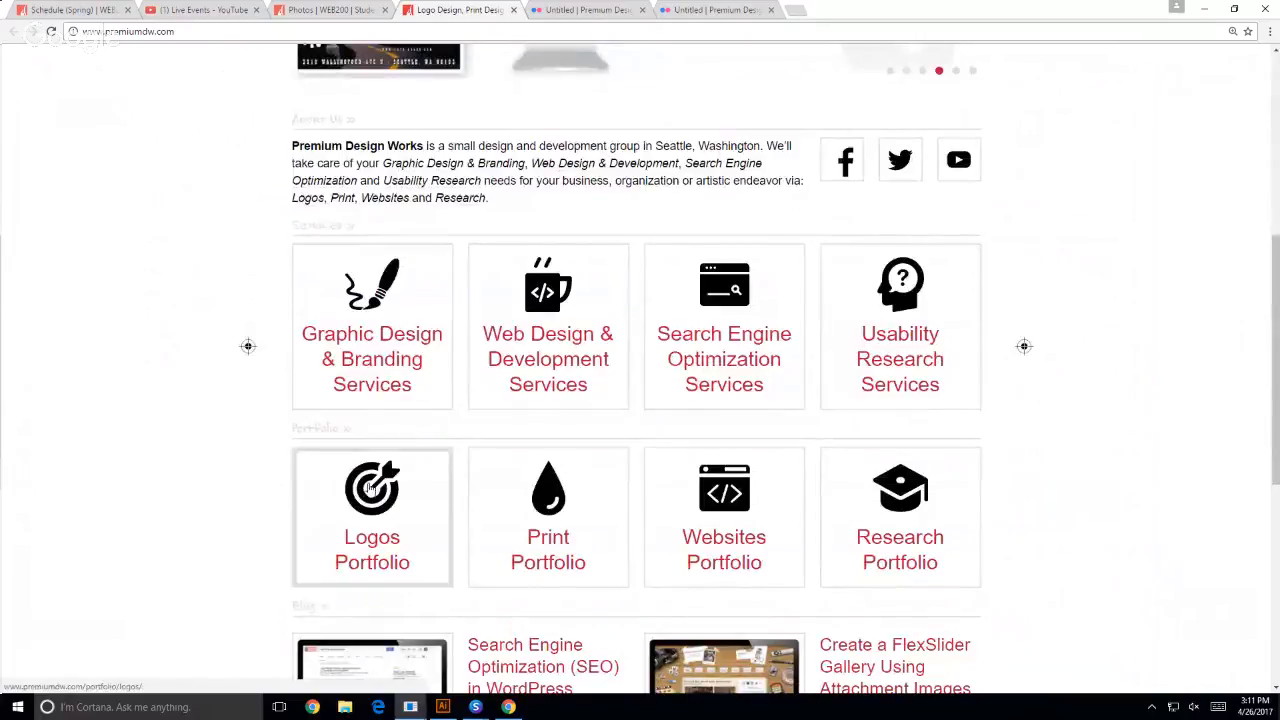
{"action": "scroll", "coordinate": [157, 534], "scroll_direction": "down", "scroll_amount": 2}
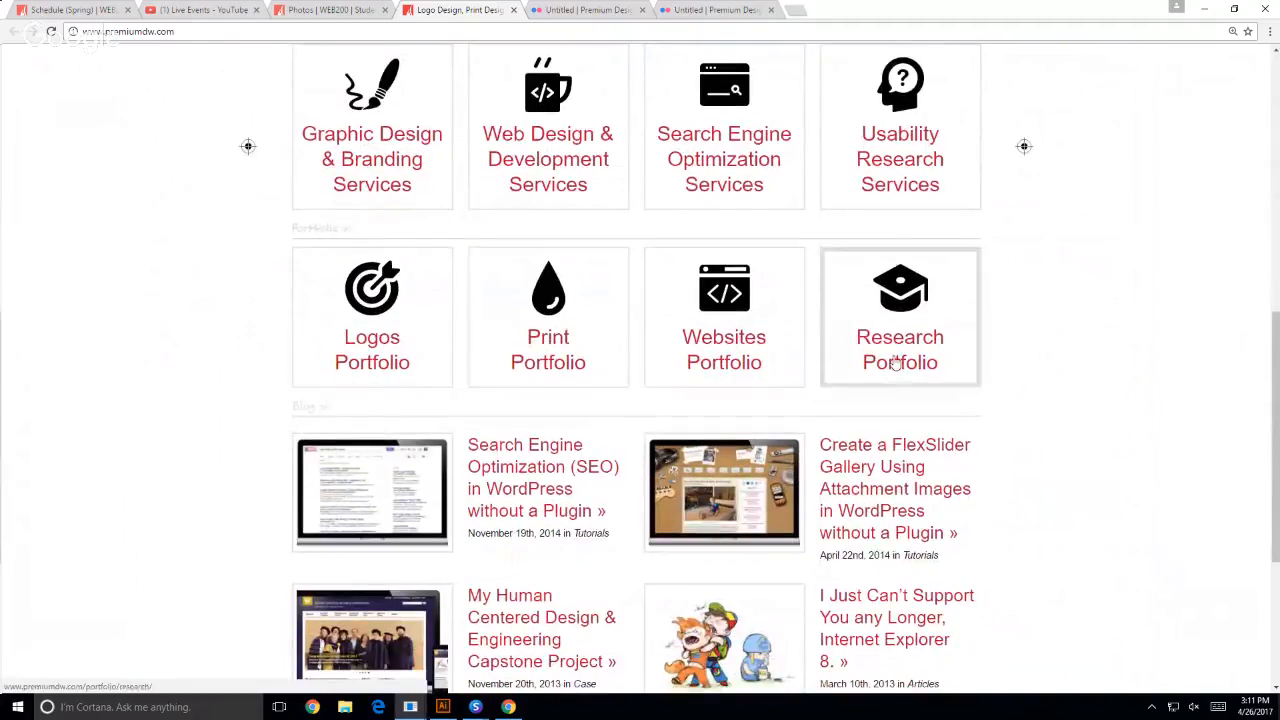
{"action": "scroll", "coordinate": [163, 423], "scroll_direction": "down", "scroll_amount": 3}
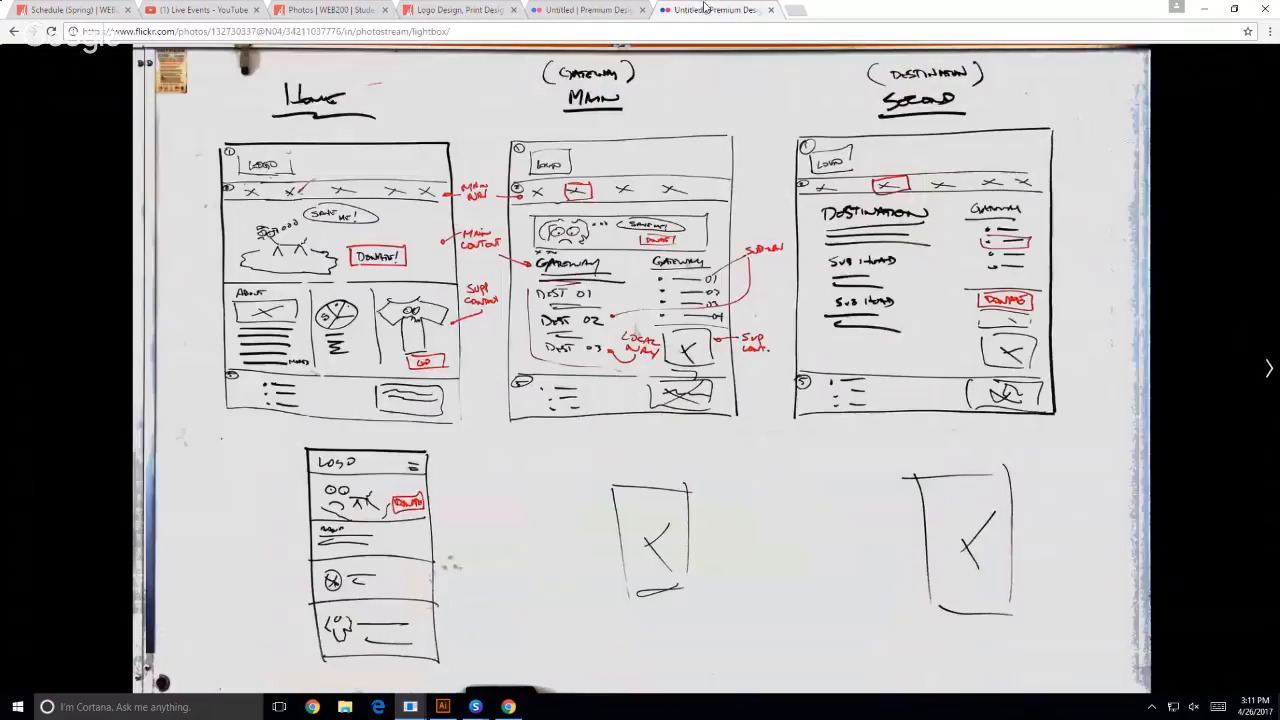
{"action": "left_click", "coordinate": [708, 10]}
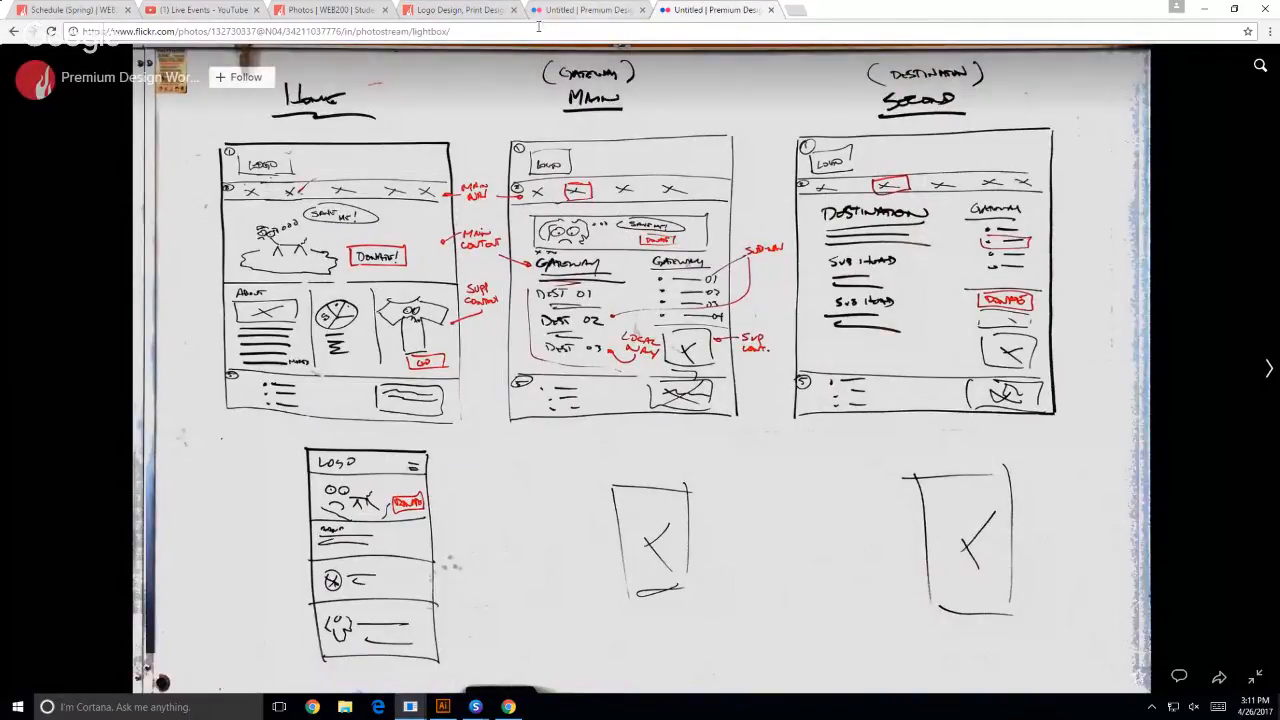
- Return to the Premium Design Works site and examine the Services gateway page with its list of services
{"action": "left_click", "coordinate": [465, 13]}
{"action": "scroll", "coordinate": [25, 300], "scroll_direction": "up", "scroll_amount": 6}
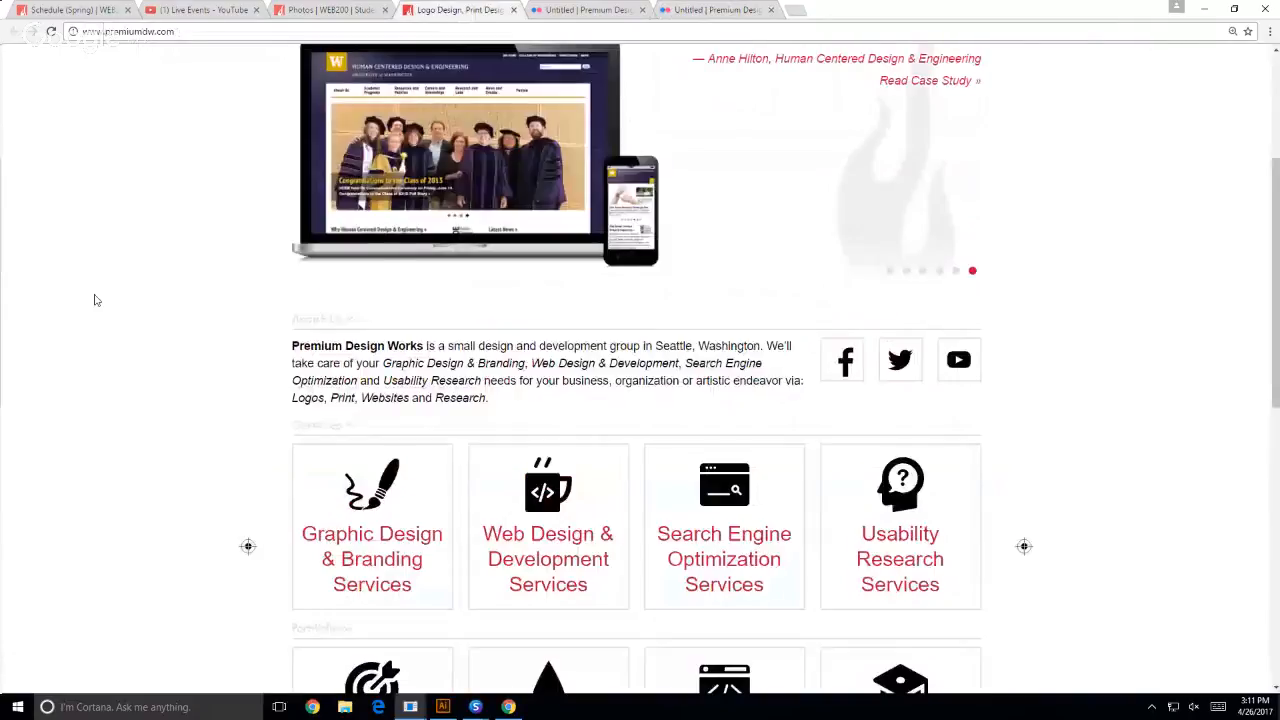
{"action": "scroll", "coordinate": [95, 300], "scroll_direction": "up", "scroll_amount": 3}
{"action": "mouse_move", "coordinate": [500, 209]}
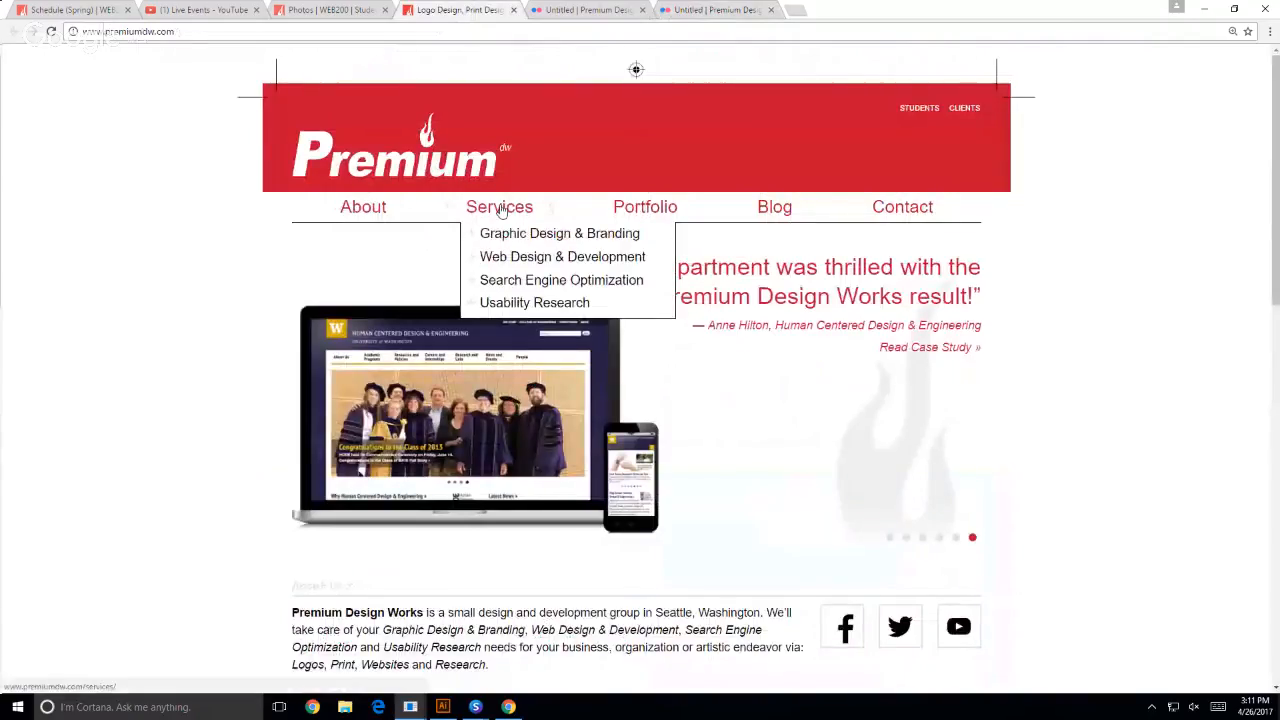
{"action": "left_click", "coordinate": [500, 209]}
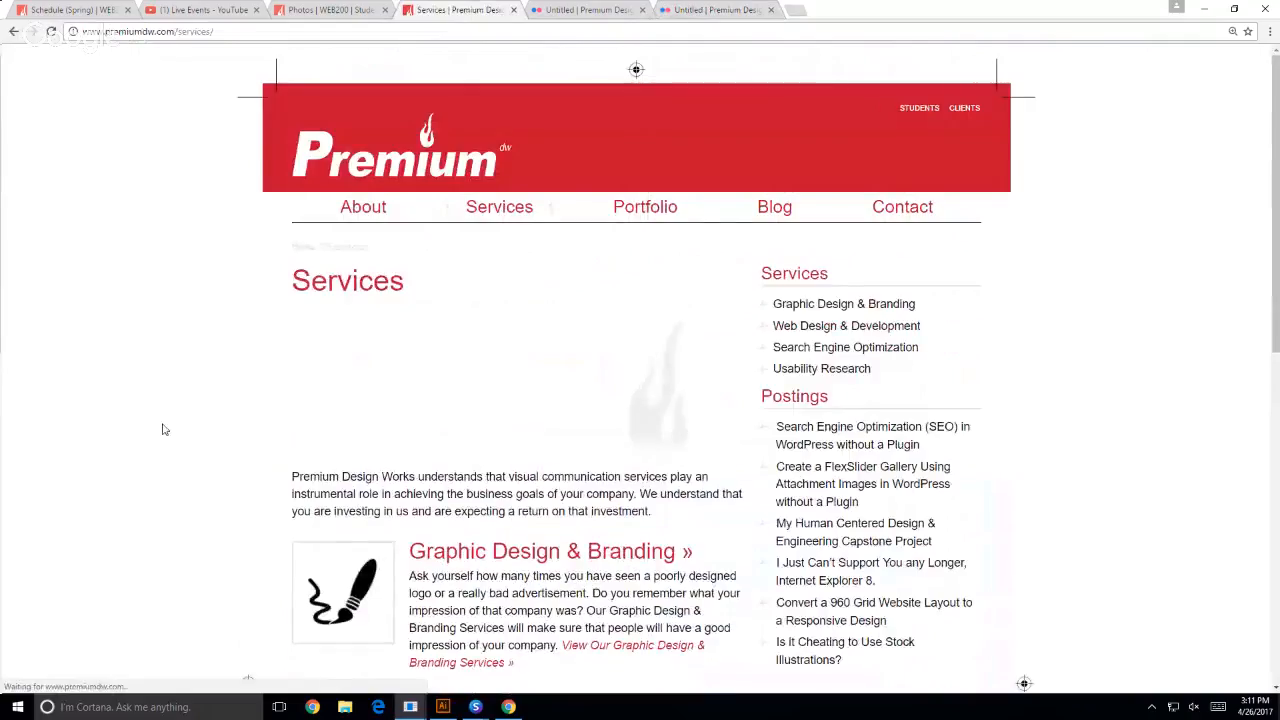
{"action": "scroll", "coordinate": [137, 351], "scroll_direction": "down", "scroll_amount": 3}
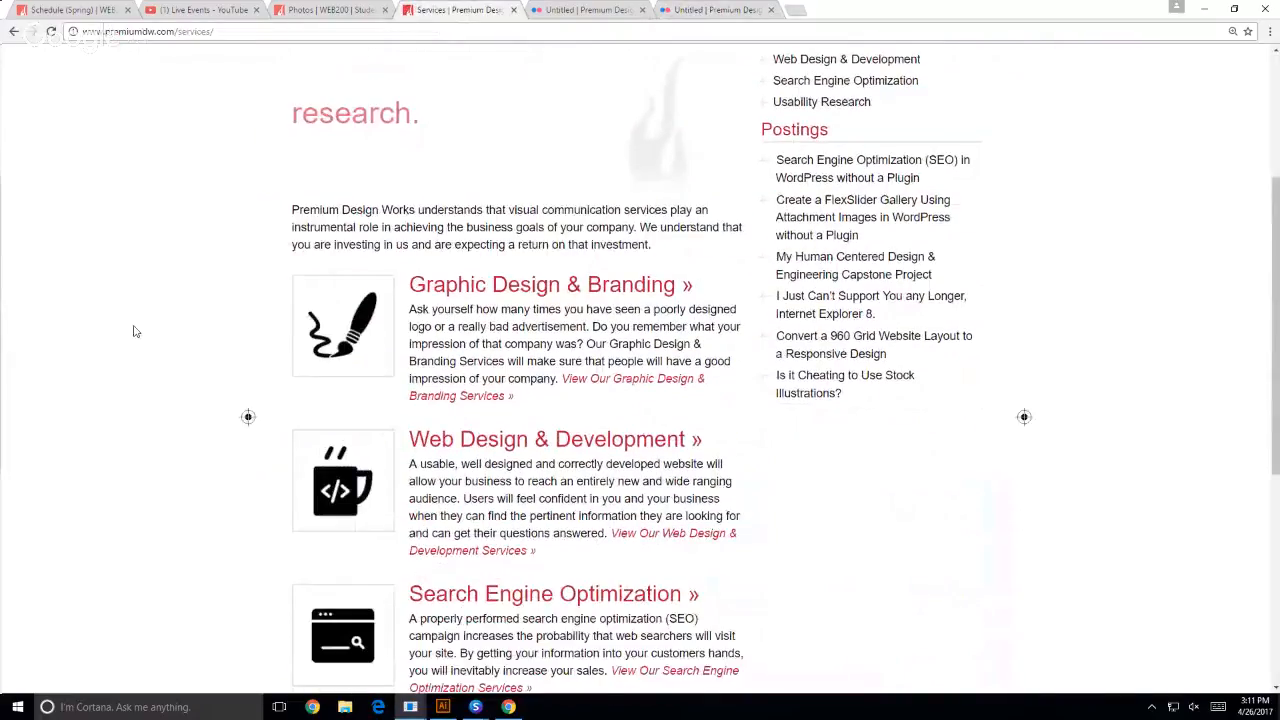
{"action": "scroll", "coordinate": [133, 325], "scroll_direction": "down", "scroll_amount": 1}
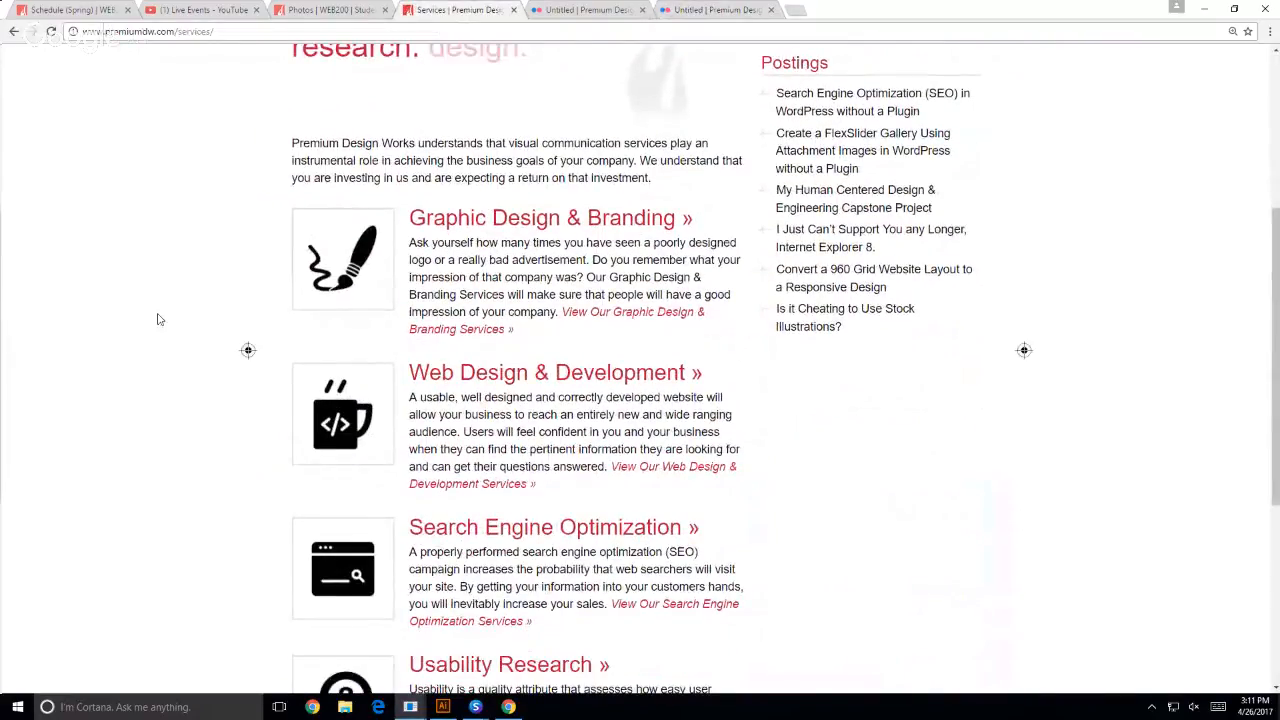
- Open the Web Design & Development page from the Services page and compare it with the whiteboard's destination page sketch
{"action": "scroll", "coordinate": [122, 563], "scroll_direction": "up", "scroll_amount": 1}
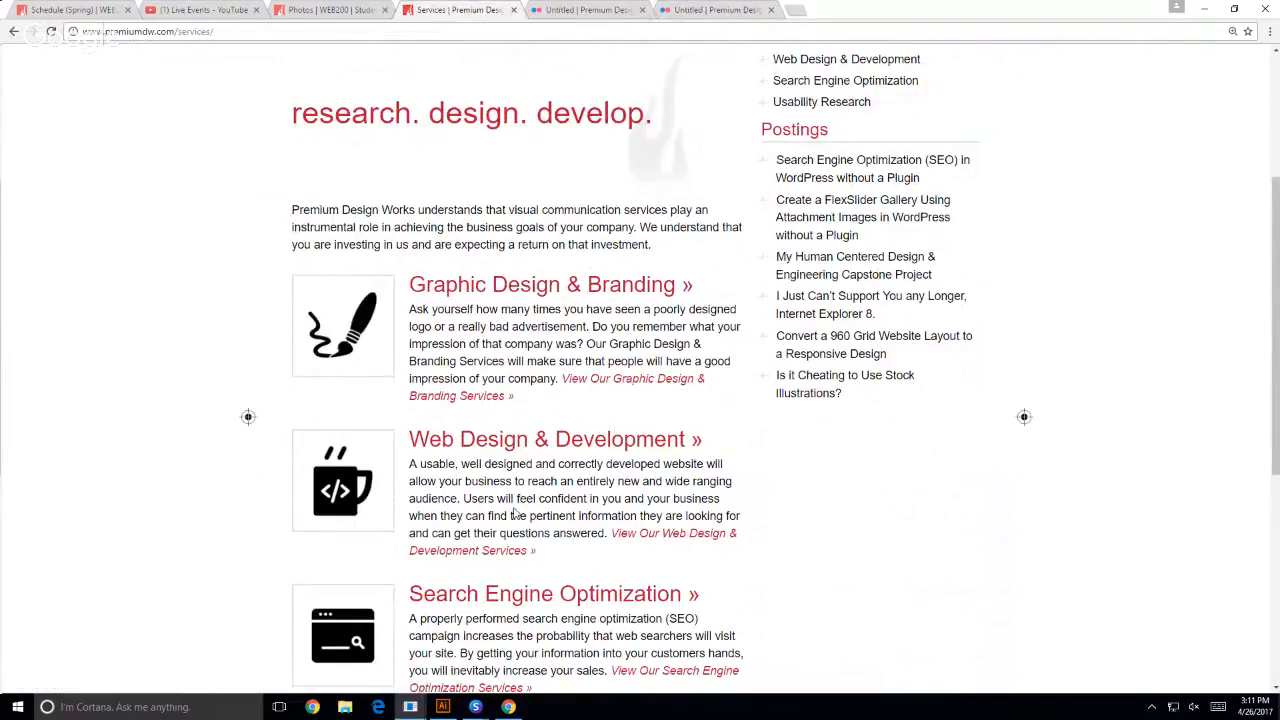
{"action": "left_click", "coordinate": [493, 452]}
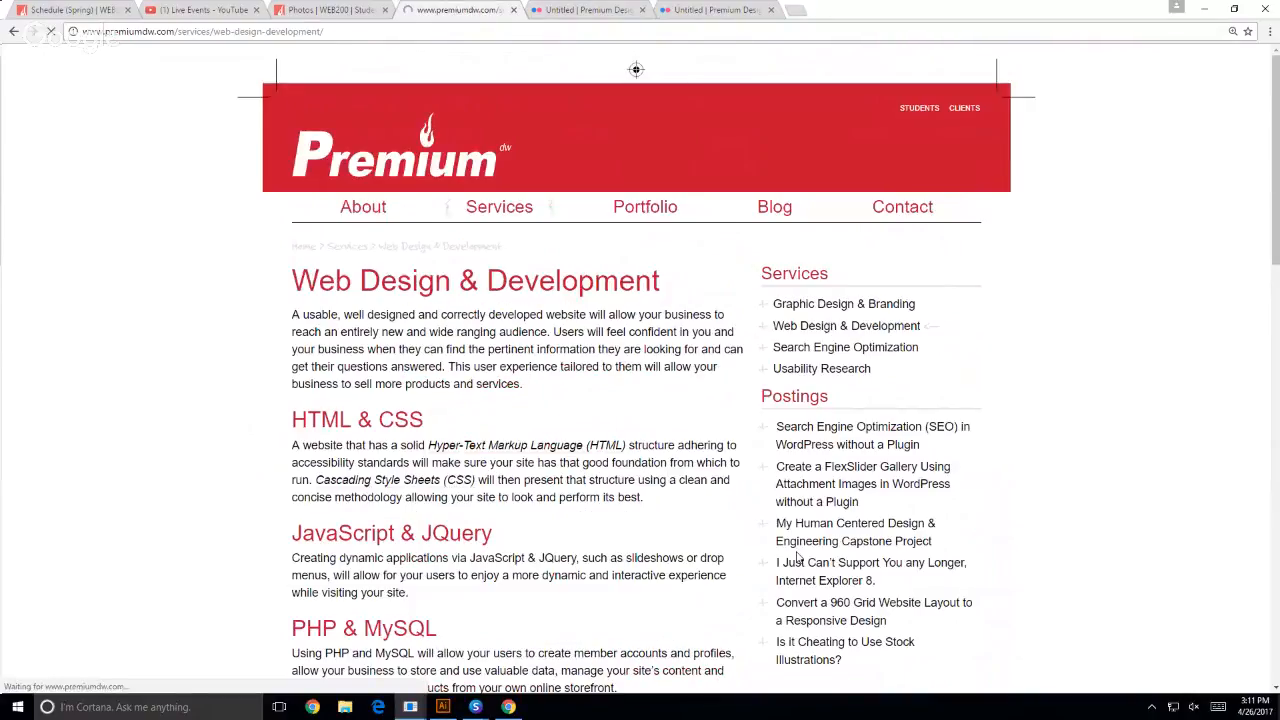
{"action": "left_click", "coordinate": [715, 10]}
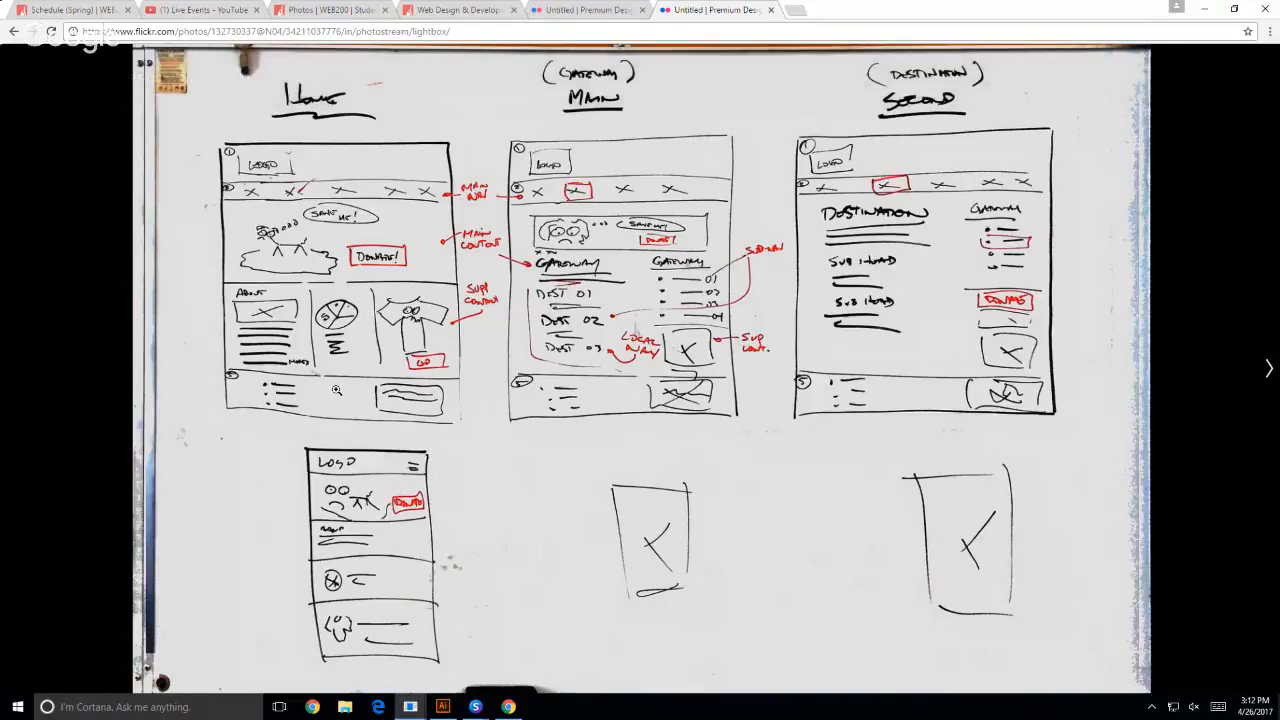
- Open the 03) Wireframes assignment from the WEB200 schedule page and find its requirements
{"action": "left_click", "coordinate": [335, 15]}
{"action": "left_click", "coordinate": [72, 11]}
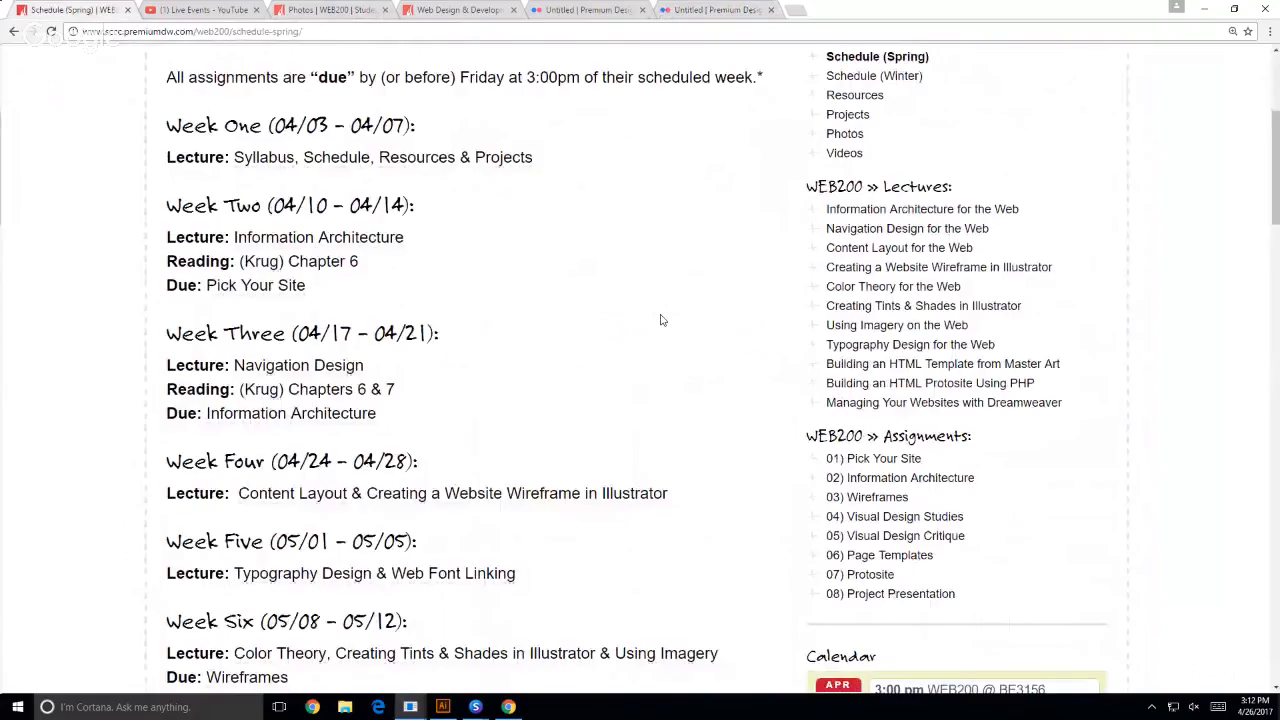
{"action": "scroll", "coordinate": [663, 320], "scroll_direction": "down", "scroll_amount": 1}
{"action": "left_click", "coordinate": [876, 485]}
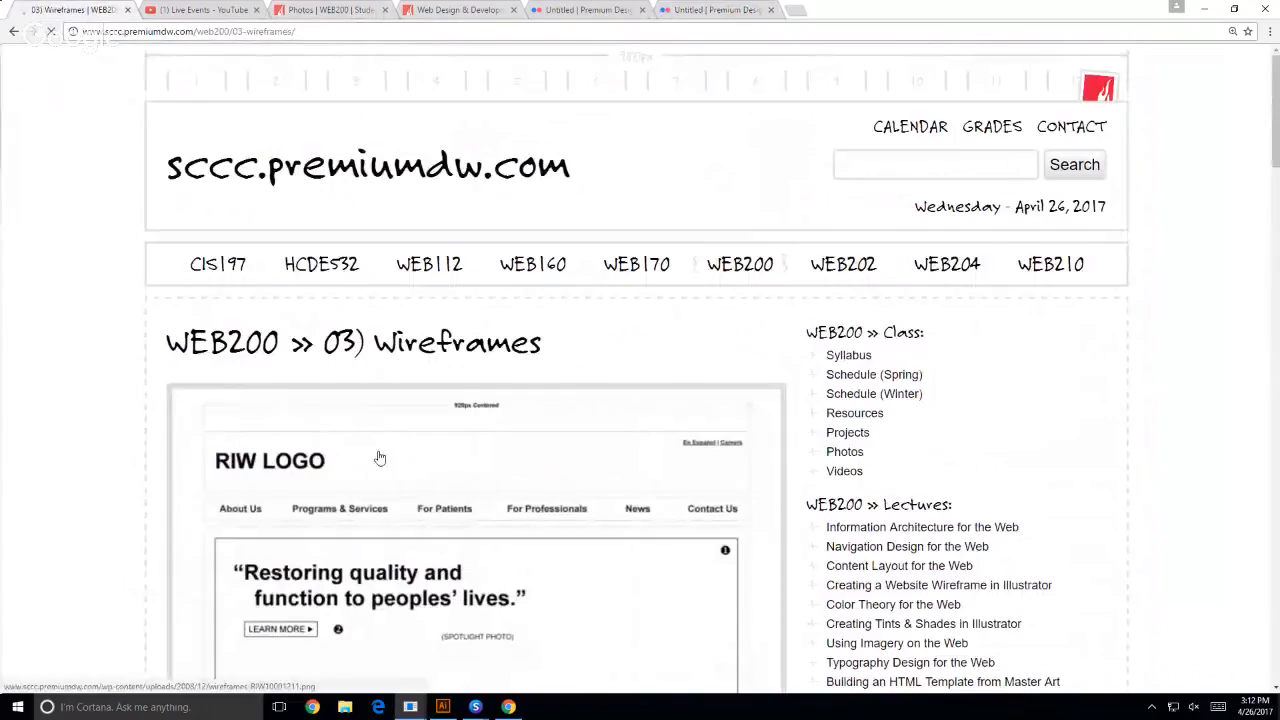
{"action": "scroll", "coordinate": [29, 470], "scroll_direction": "down", "scroll_amount": 5}
{"action": "scroll", "coordinate": [62, 460], "scroll_direction": "down", "scroll_amount": 5}
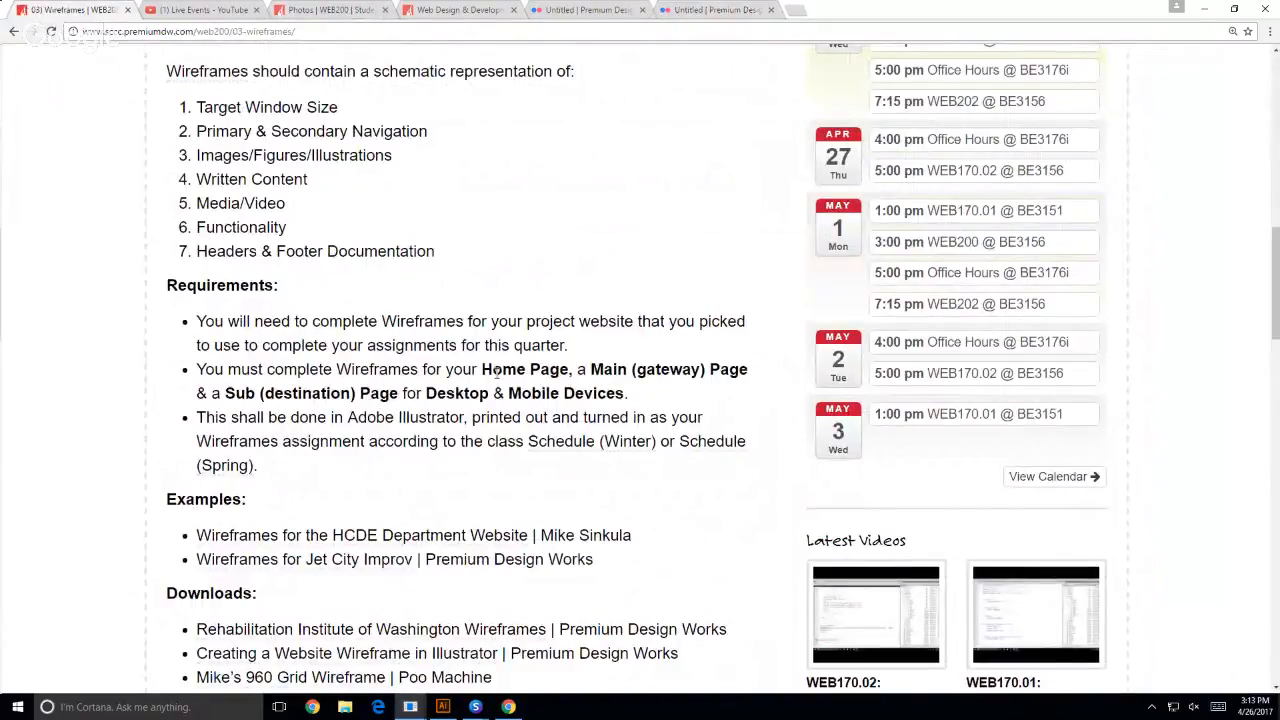
- Highlight the required wireframe pages and devices in the requirements: Main (gateway) Page, Sub (destination) Page, Desktop and Mobile Devices
{"action": "left_click_drag", "start_coordinate": [496, 372], "coordinate": [681, 369]}
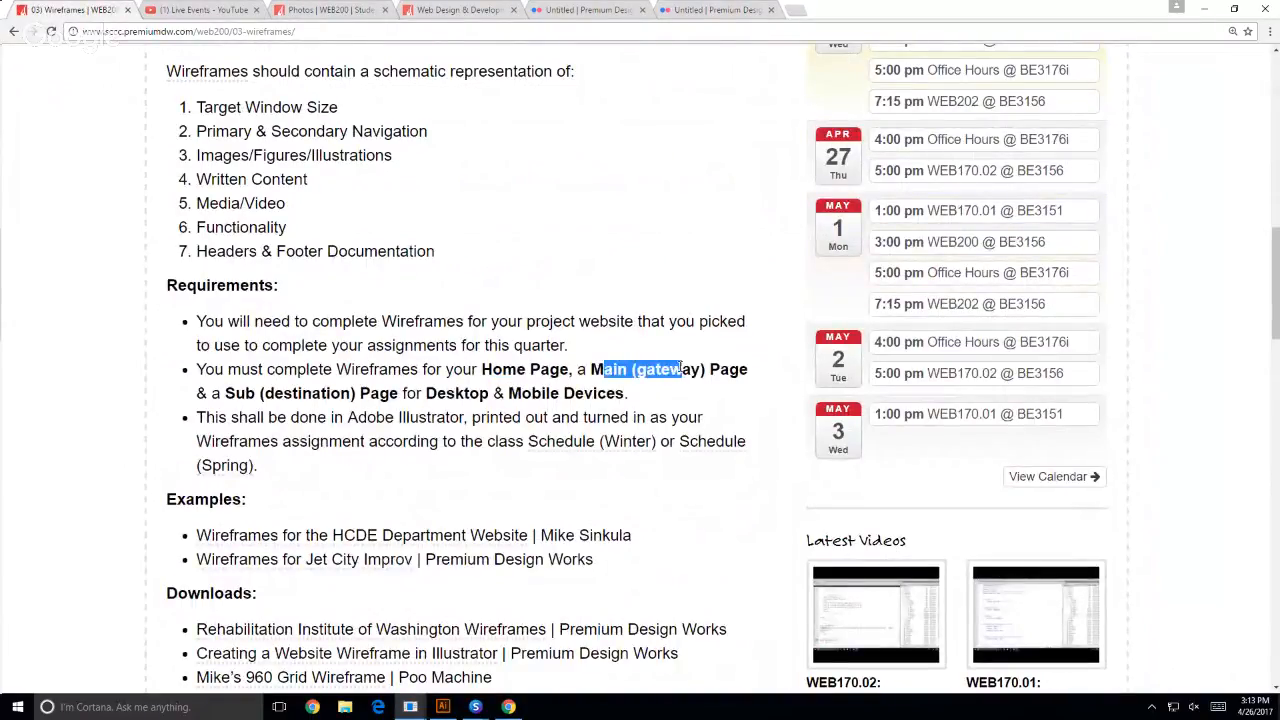
{"action": "left_click_drag", "start_coordinate": [237, 393], "coordinate": [397, 393]}
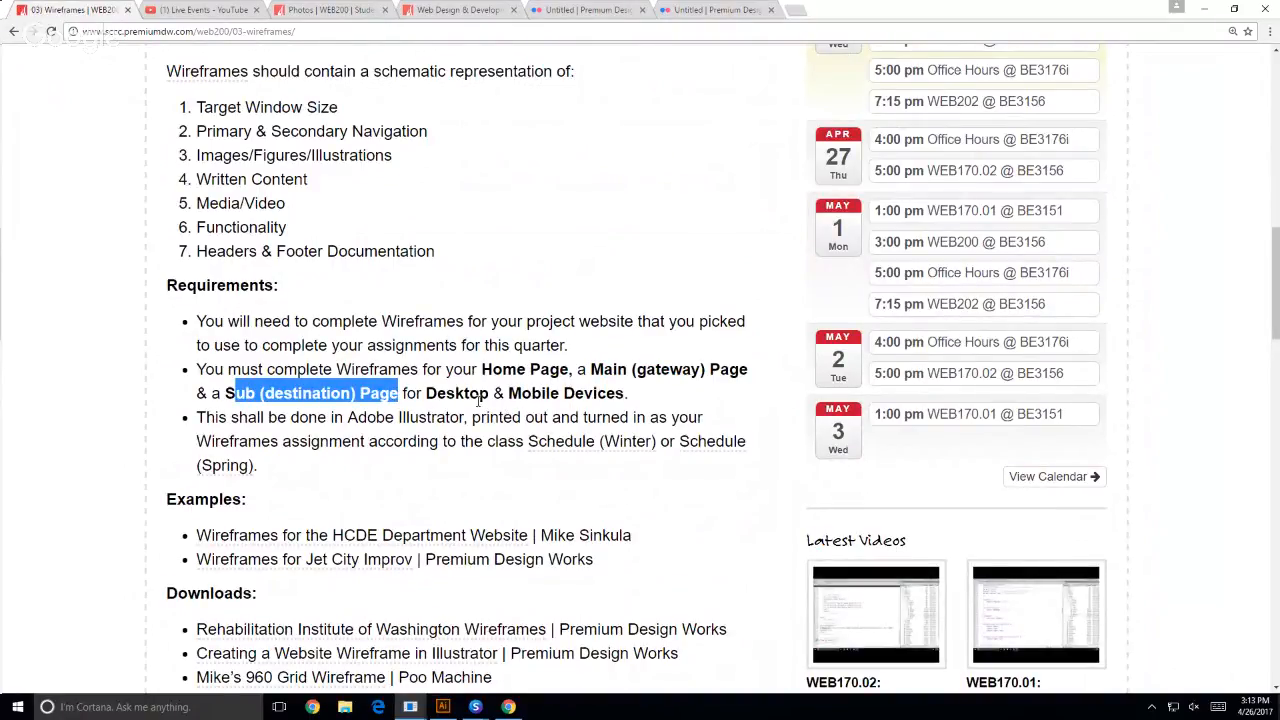
{"action": "double_click", "coordinate": [462, 396]}
{"action": "left_click_drag", "start_coordinate": [510, 393], "coordinate": [632, 393]}
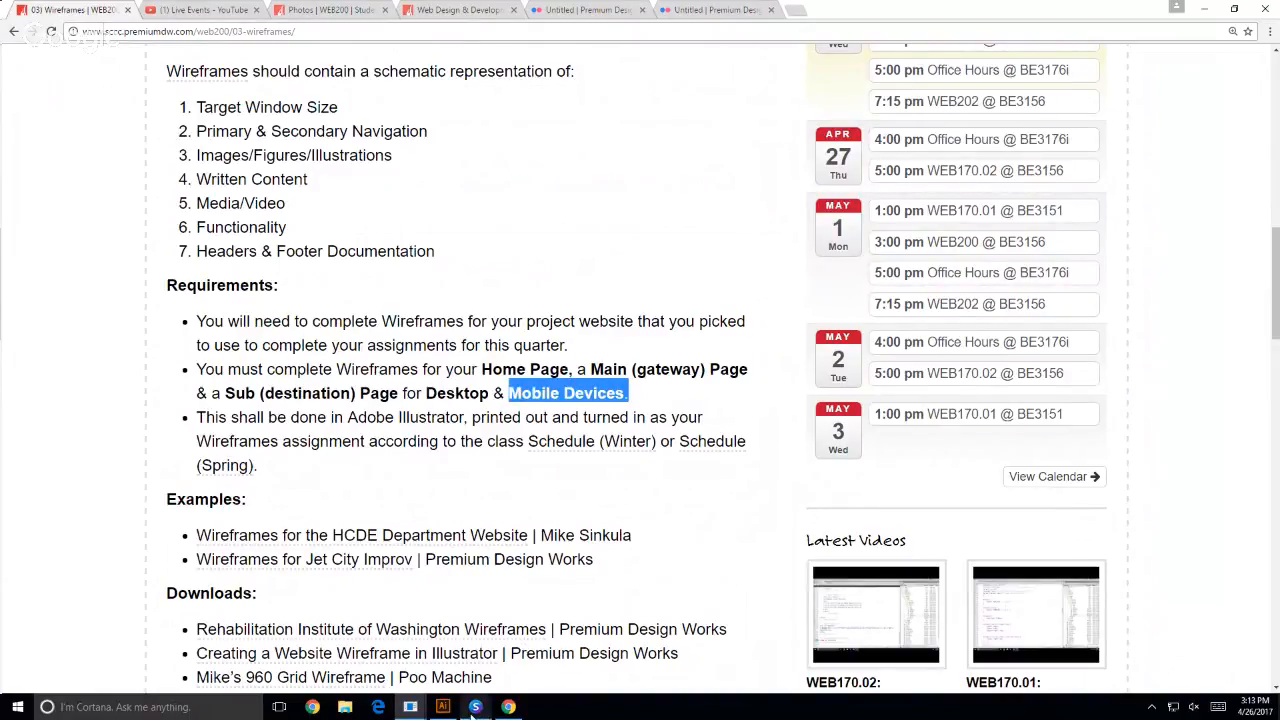
- Revisit the whiteboard wireframe photo and the class Photos page, and return to the Premium Design Works home page
{"action": "left_click", "coordinate": [730, 12]}
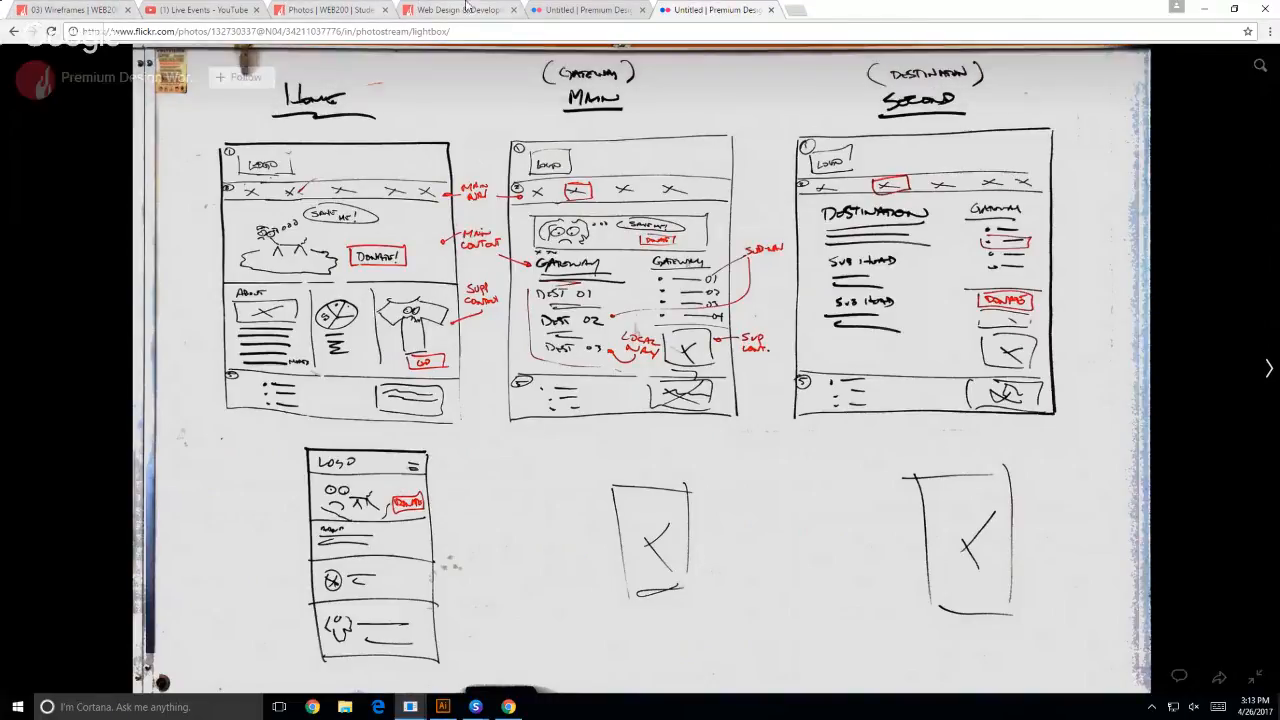
{"action": "left_click", "coordinate": [330, 9]}
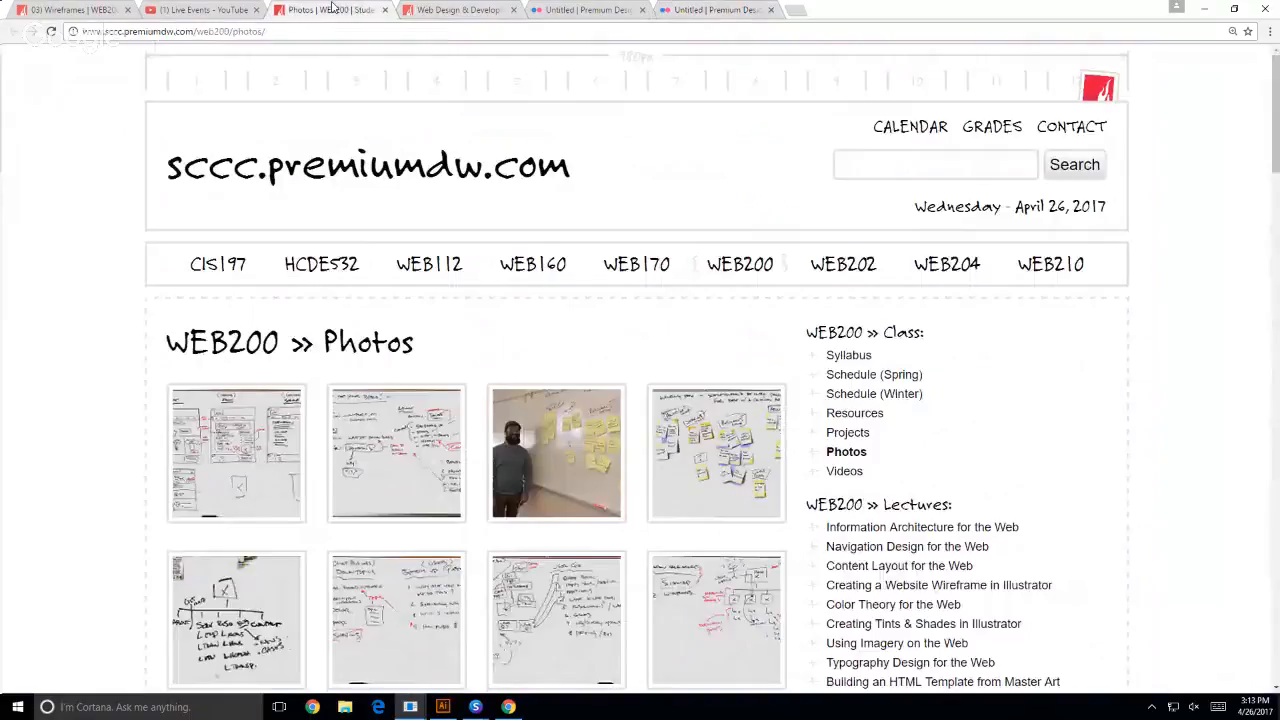
{"action": "left_click", "coordinate": [420, 9]}
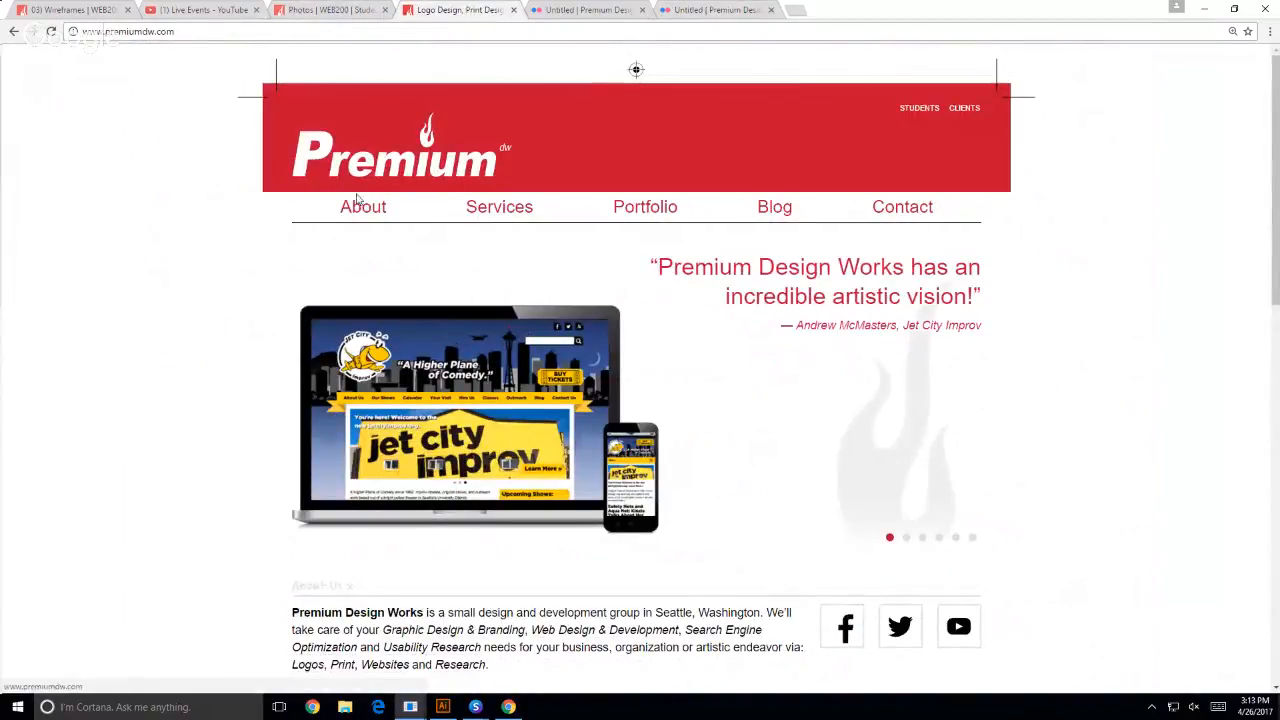
- Browse the About and Services pages of the Premium Design Works site as examples of main pages
{"action": "mouse_move", "coordinate": [762, 196]}
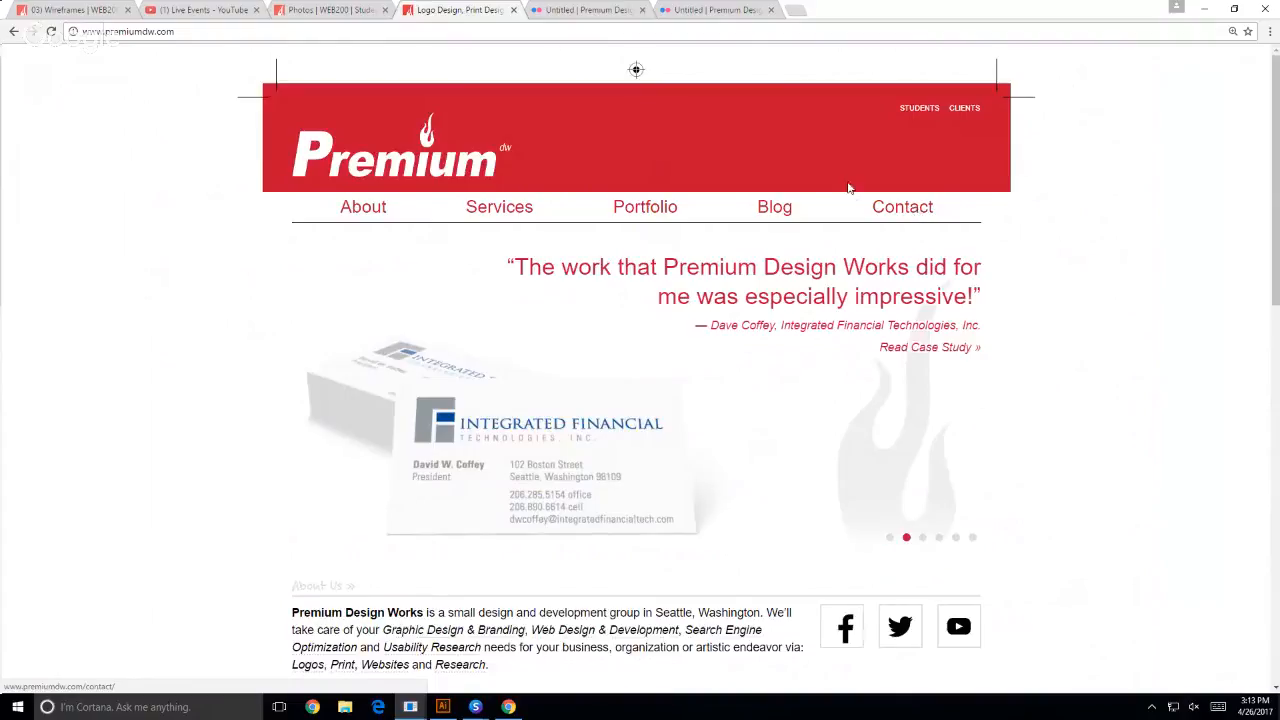
{"action": "left_click", "coordinate": [346, 220]}
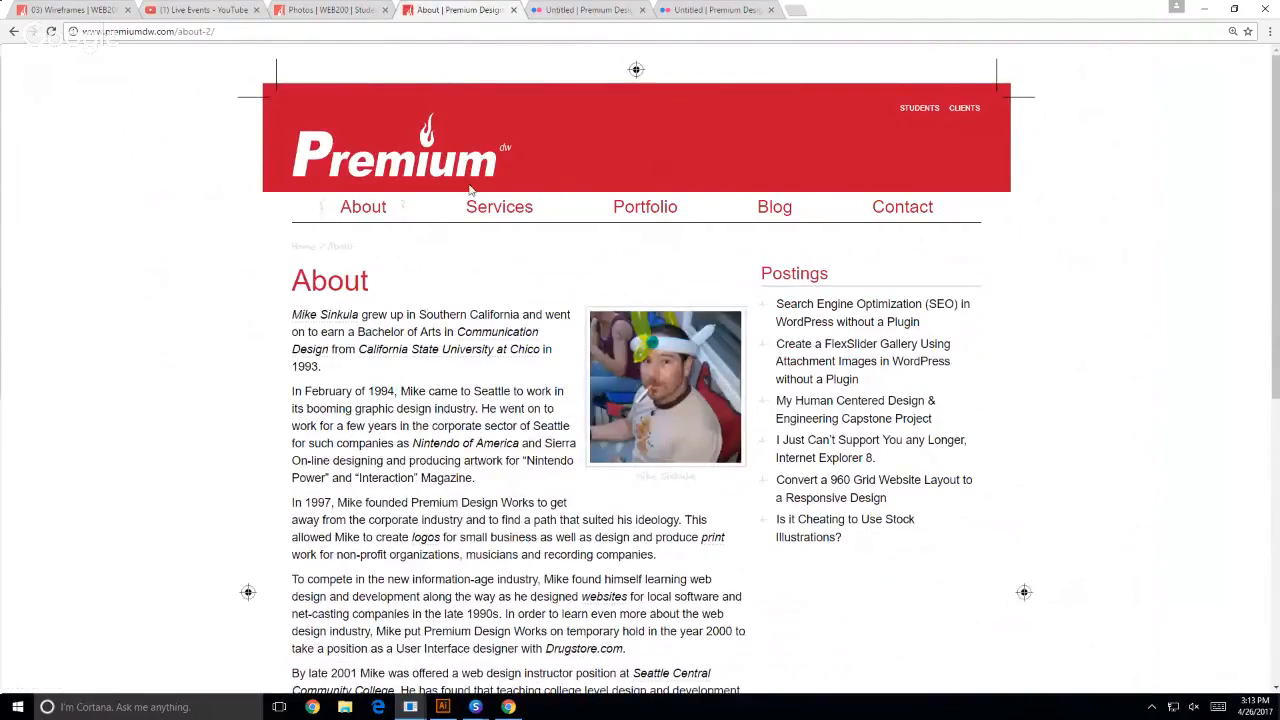
{"action": "mouse_move", "coordinate": [493, 207]}
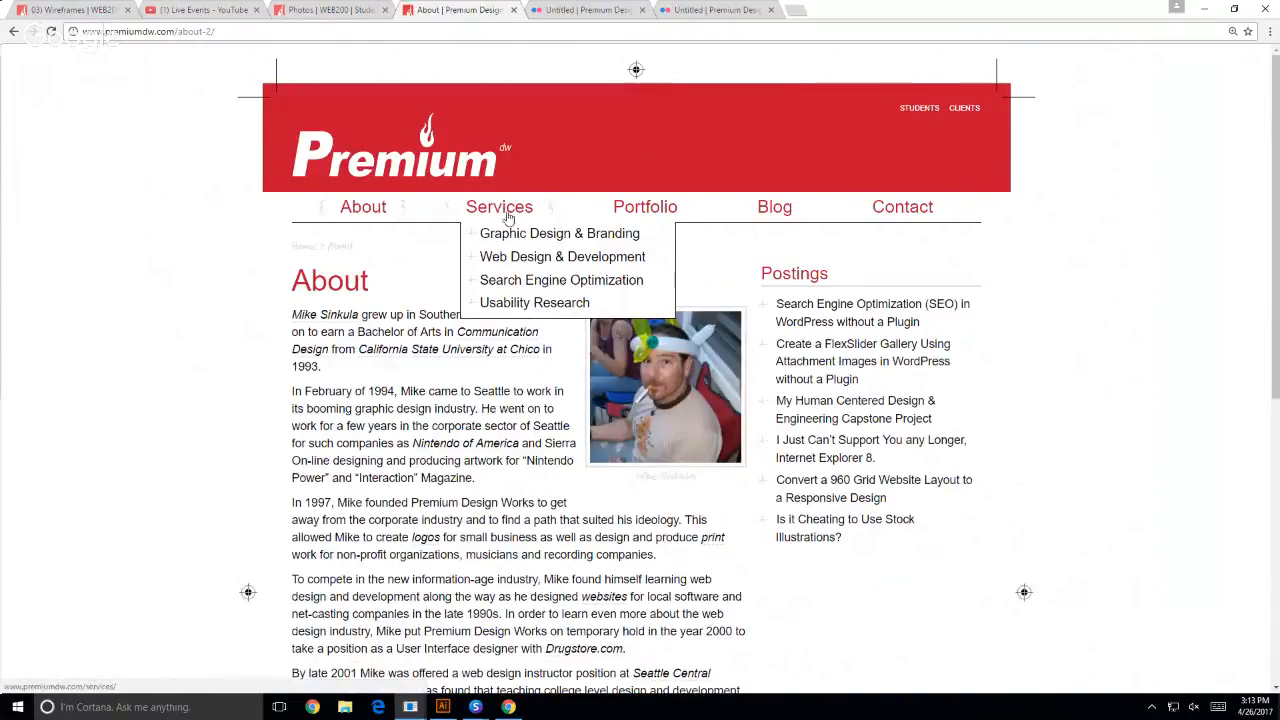
{"action": "left_click", "coordinate": [507, 214]}
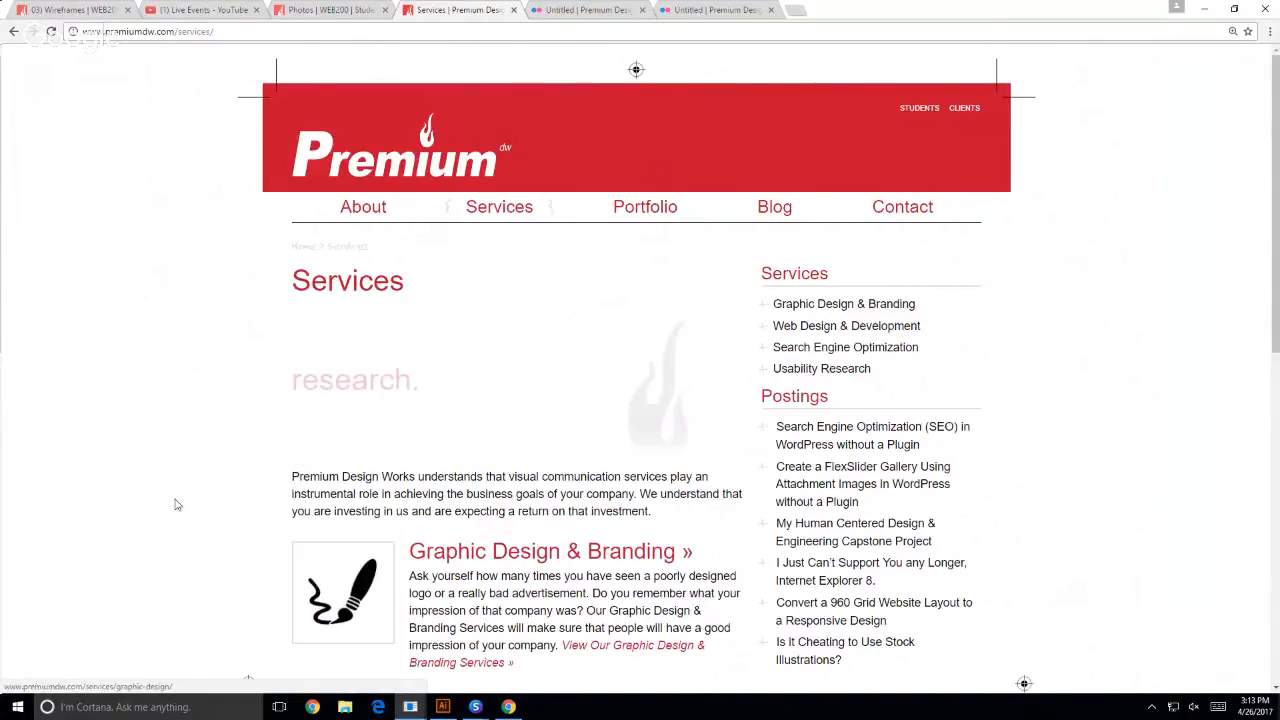
{"action": "mouse_move", "coordinate": [474, 216]}
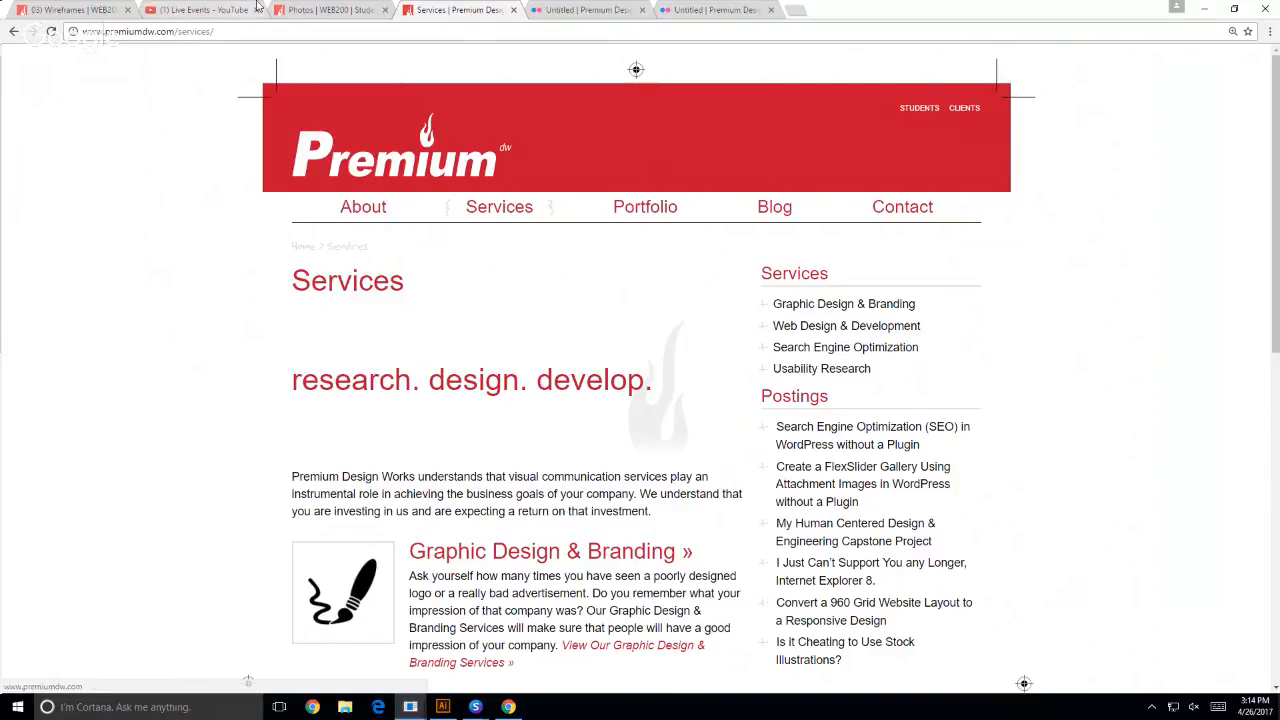
- Open the 01) Pick Your Site assignment from the 03) Wireframes page and read its introduction and requirements
{"action": "left_click", "coordinate": [90, 10]}
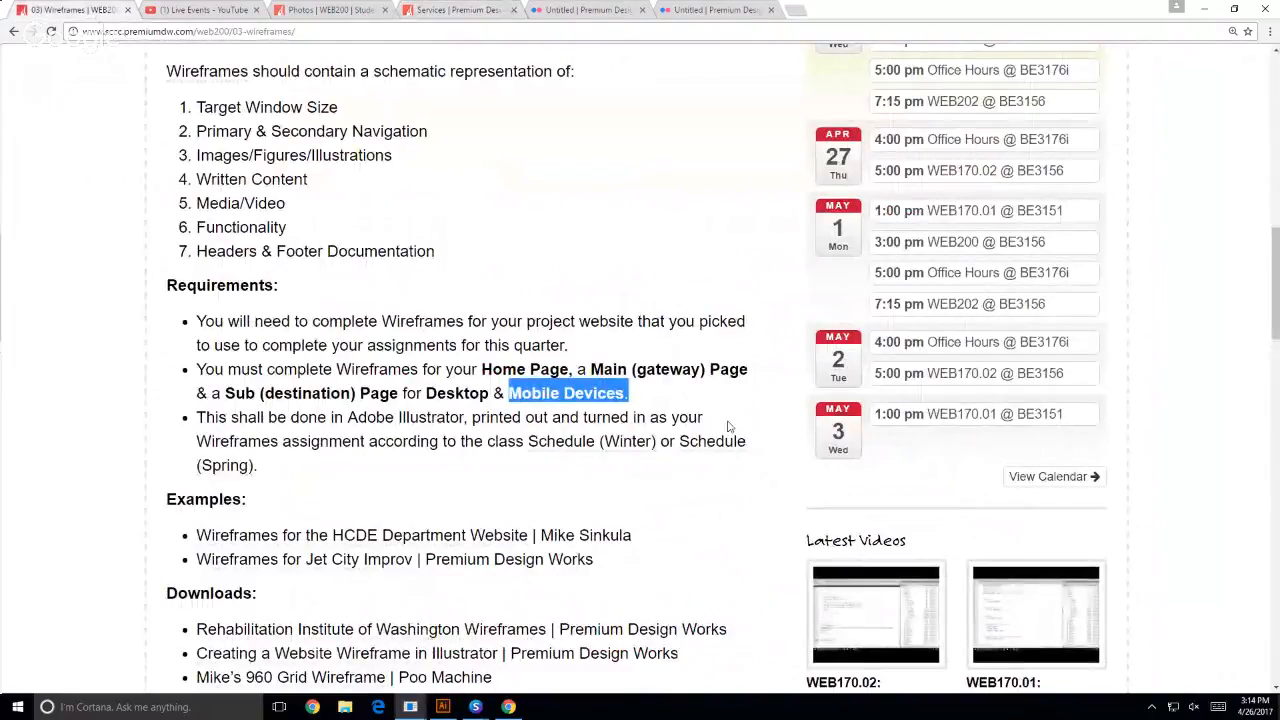
{"action": "scroll", "coordinate": [871, 180], "scroll_direction": "up", "scroll_amount": 4}
{"action": "left_click", "coordinate": [871, 180]}
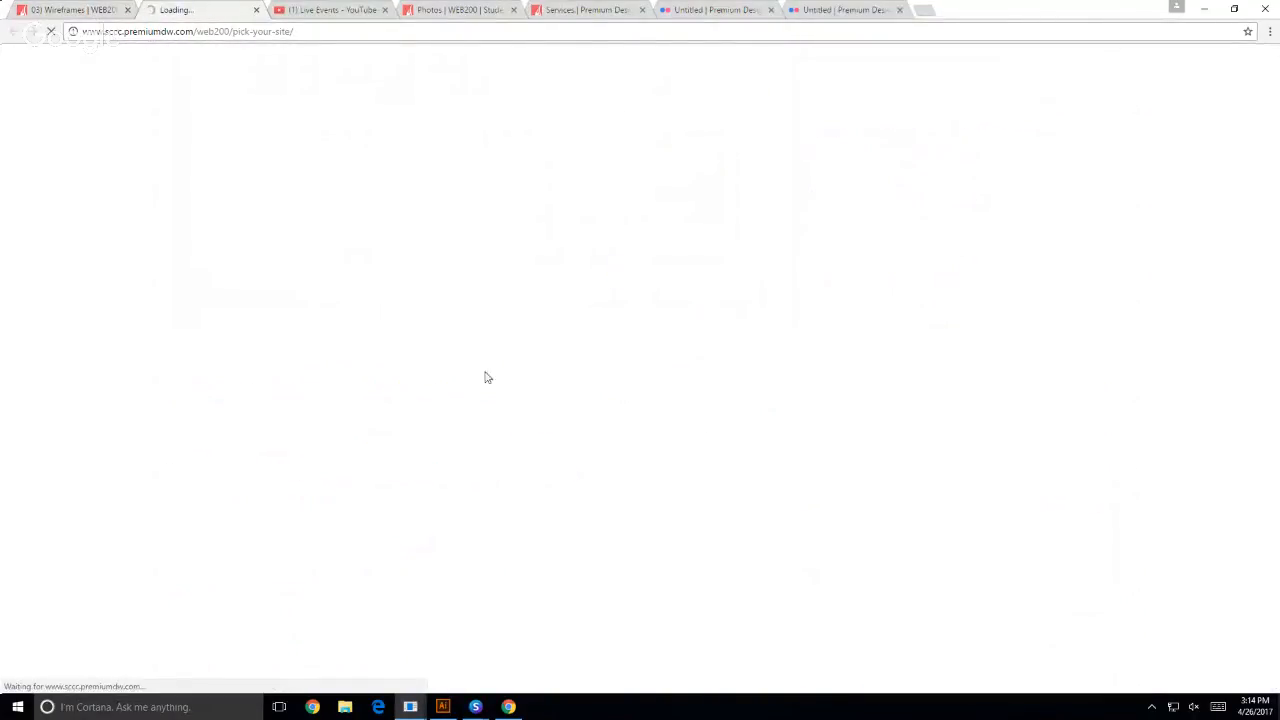
{"action": "scroll", "coordinate": [303, 400], "scroll_direction": "down", "scroll_amount": 3}
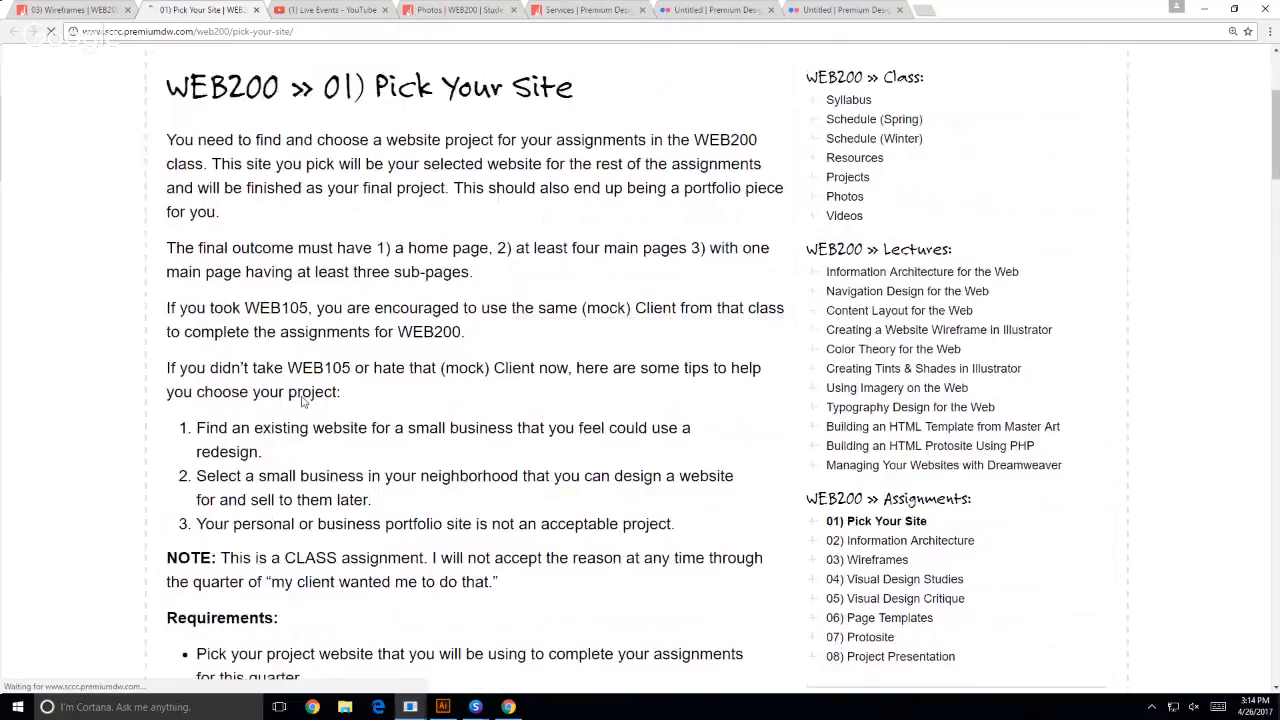
{"action": "scroll", "coordinate": [303, 400], "scroll_direction": "down", "scroll_amount": 3}
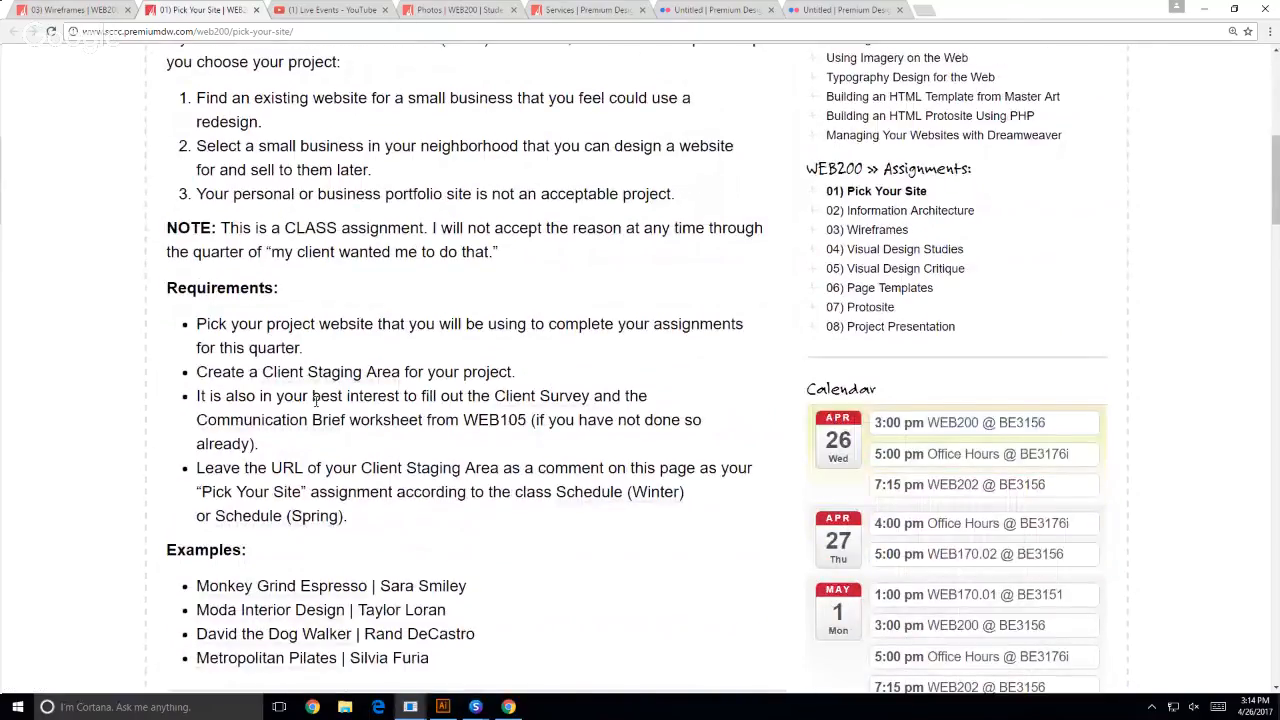
{"action": "scroll", "coordinate": [360, 390], "scroll_direction": "up", "scroll_amount": 1}
{"action": "scroll", "coordinate": [410, 378], "scroll_direction": "down", "scroll_amount": 3}
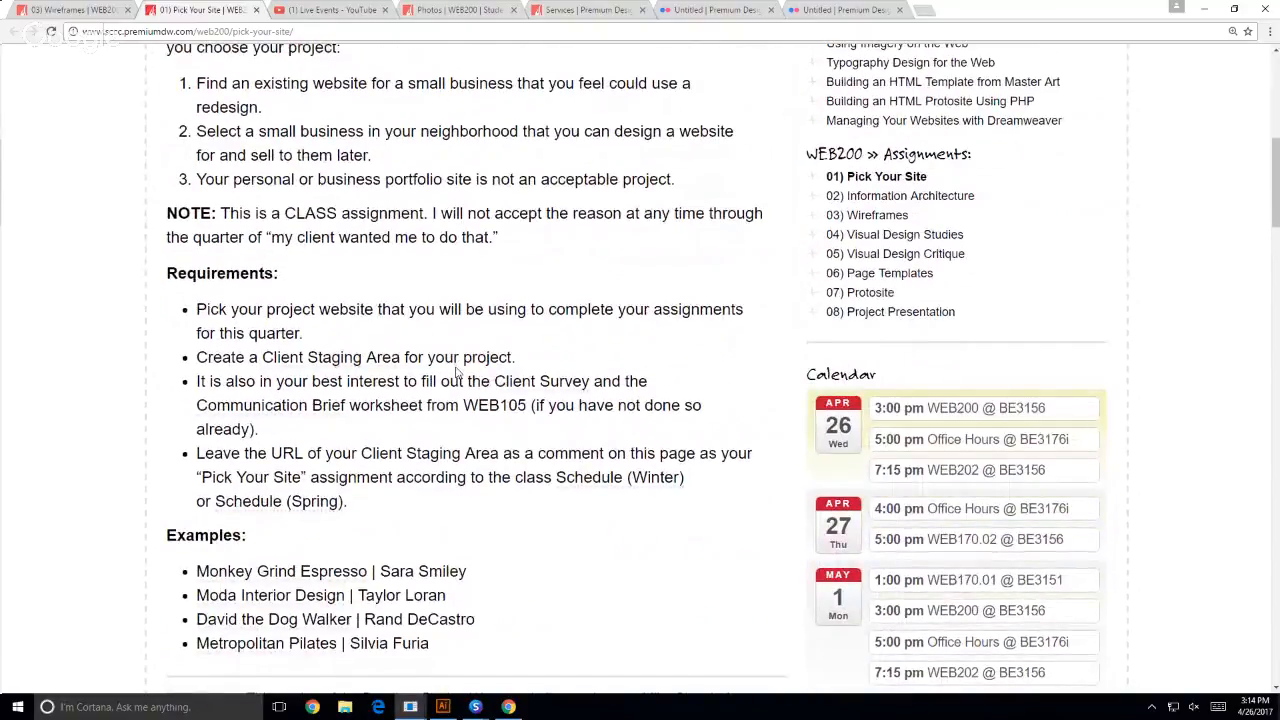
{"action": "scroll", "coordinate": [455, 372], "scroll_direction": "down", "scroll_amount": 2}
{"action": "scroll", "coordinate": [87, 376], "scroll_direction": "up", "scroll_amount": 7}
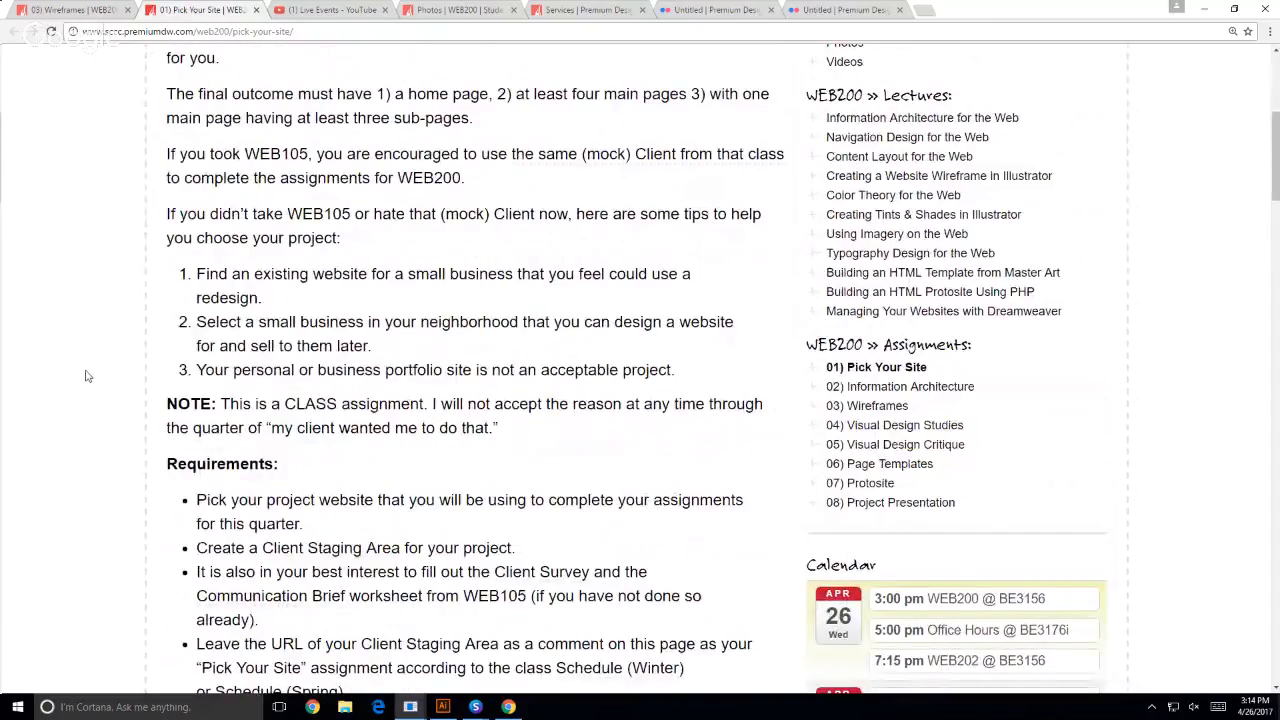
- Highlight the final outcome requirements in the assignment text: a home page, at least four main pages and at least three sub-pages
{"action": "scroll", "coordinate": [87, 376], "scroll_direction": "up", "scroll_amount": 5}
{"action": "left_click_drag", "start_coordinate": [392, 303], "coordinate": [802, 309]}
{"action": "left_click", "coordinate": [545, 310]}
{"action": "left_click", "coordinate": [688, 320]}
{"action": "left_click_drag", "start_coordinate": [403, 325], "coordinate": [395, 325]}
{"action": "left_click_drag", "start_coordinate": [202, 328], "coordinate": [464, 333]}
{"action": "left_click", "coordinate": [552, 333]}
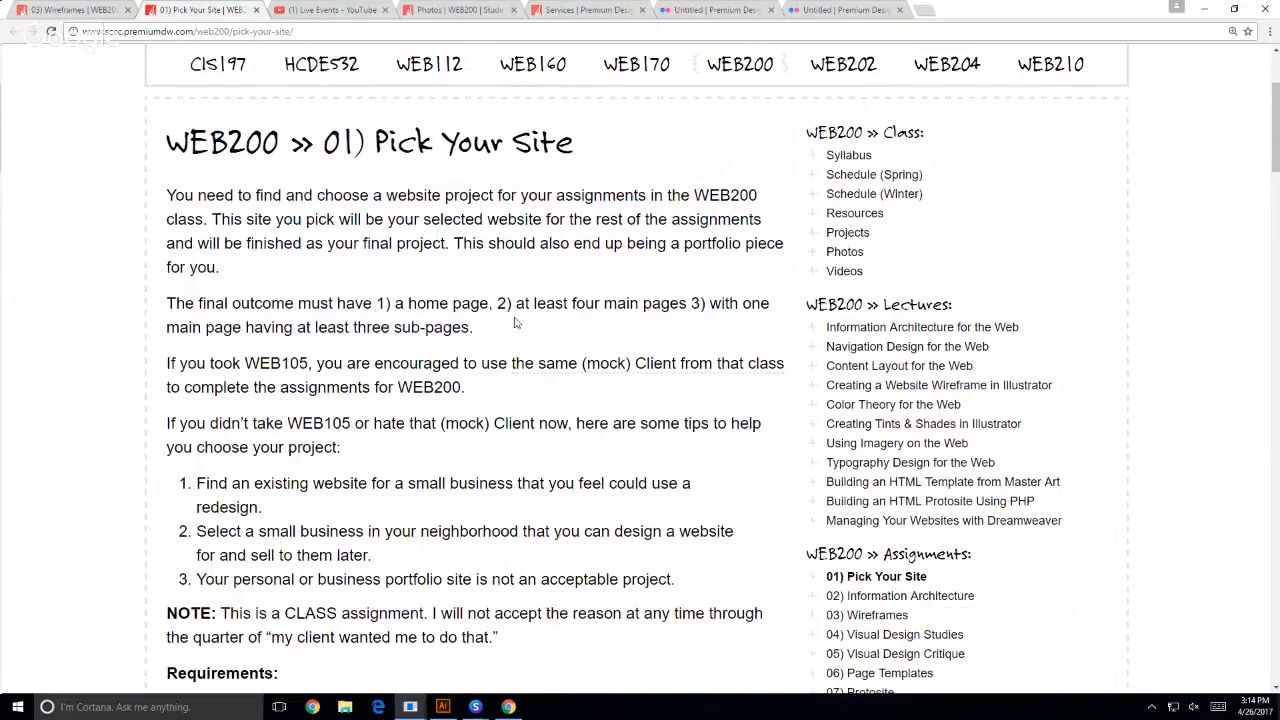
{"action": "triple_click", "coordinate": [440, 306]}
{"action": "left_click", "coordinate": [540, 329]}
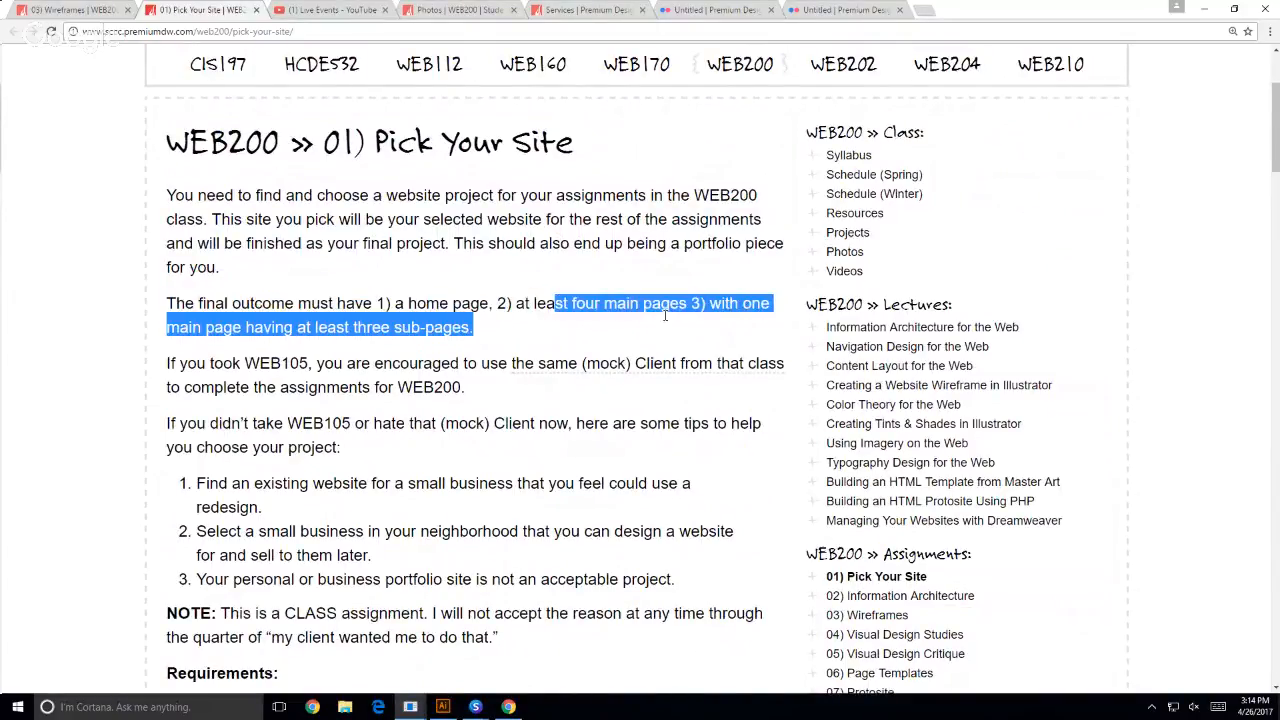
{"action": "left_click", "coordinate": [554, 303], "text": "shift"}
{"action": "left_click_drag", "start_coordinate": [316, 328], "coordinate": [465, 334]}
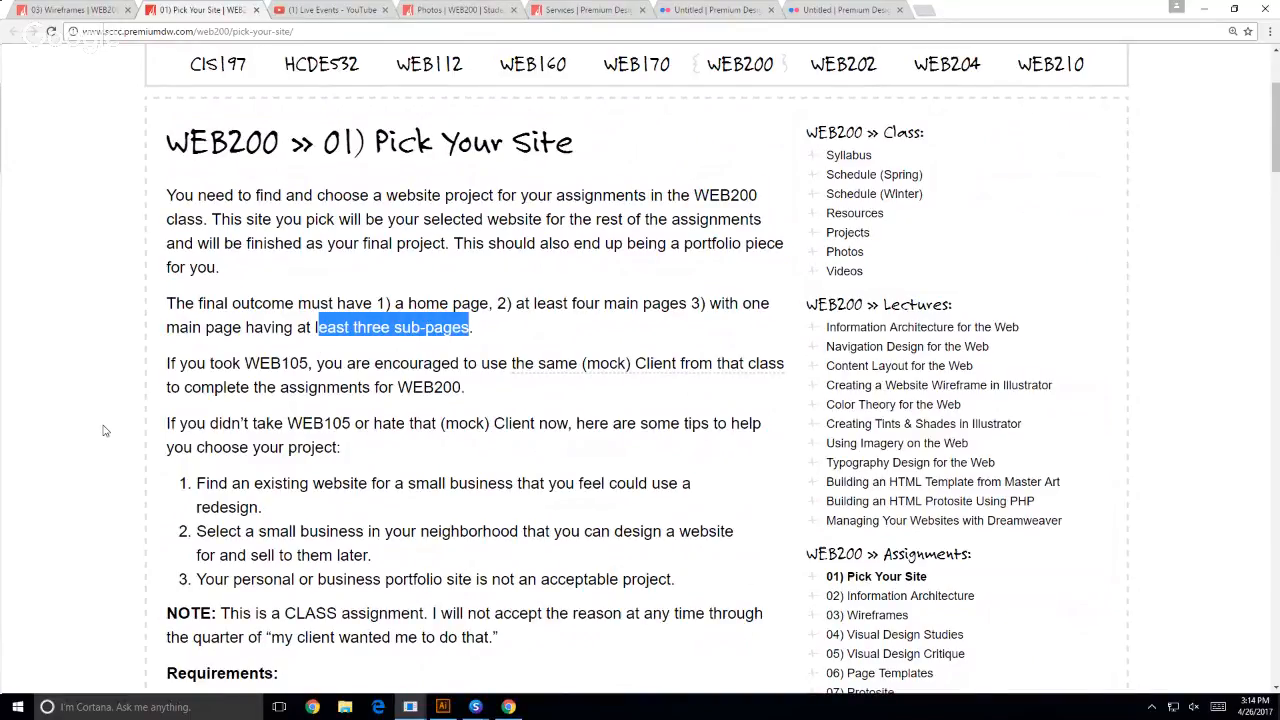
{"action": "left_click", "coordinate": [45, 405]}
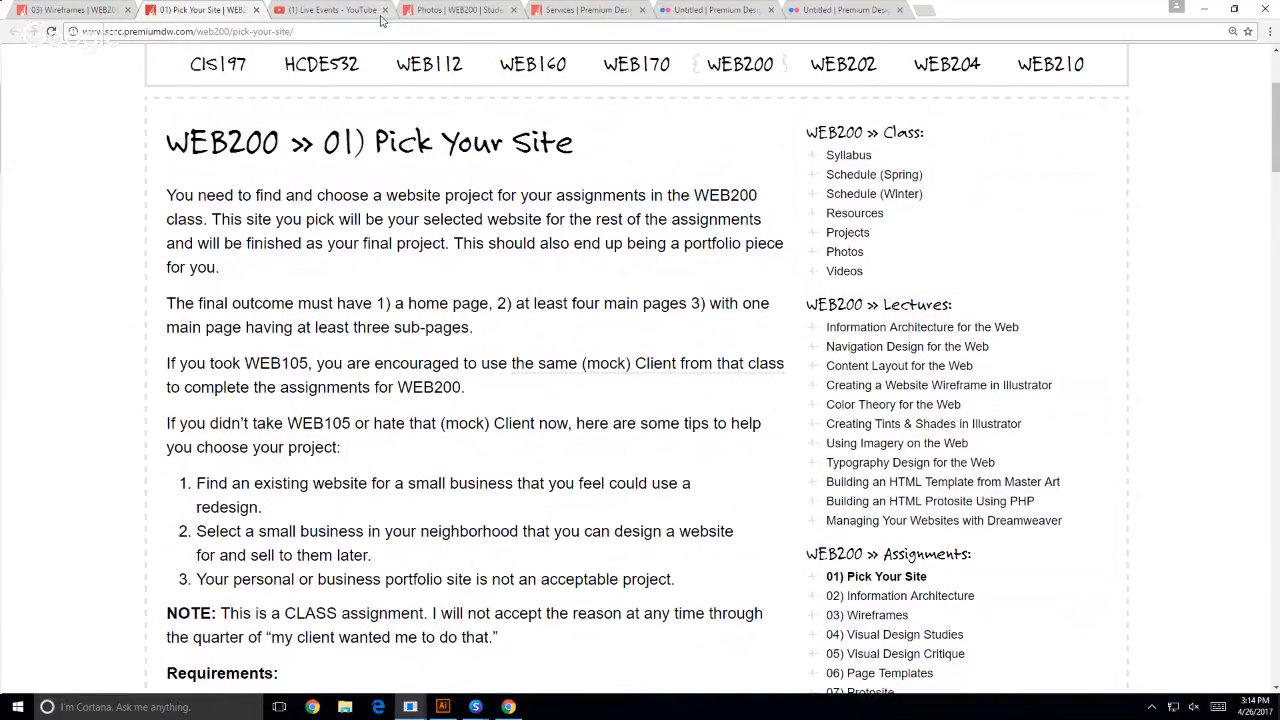
- Compare the Services page with the whiteboard wireframe photo, and return to the beginning of the 03) Wireframes assignment page
{"action": "left_click", "coordinate": [585, 10]}
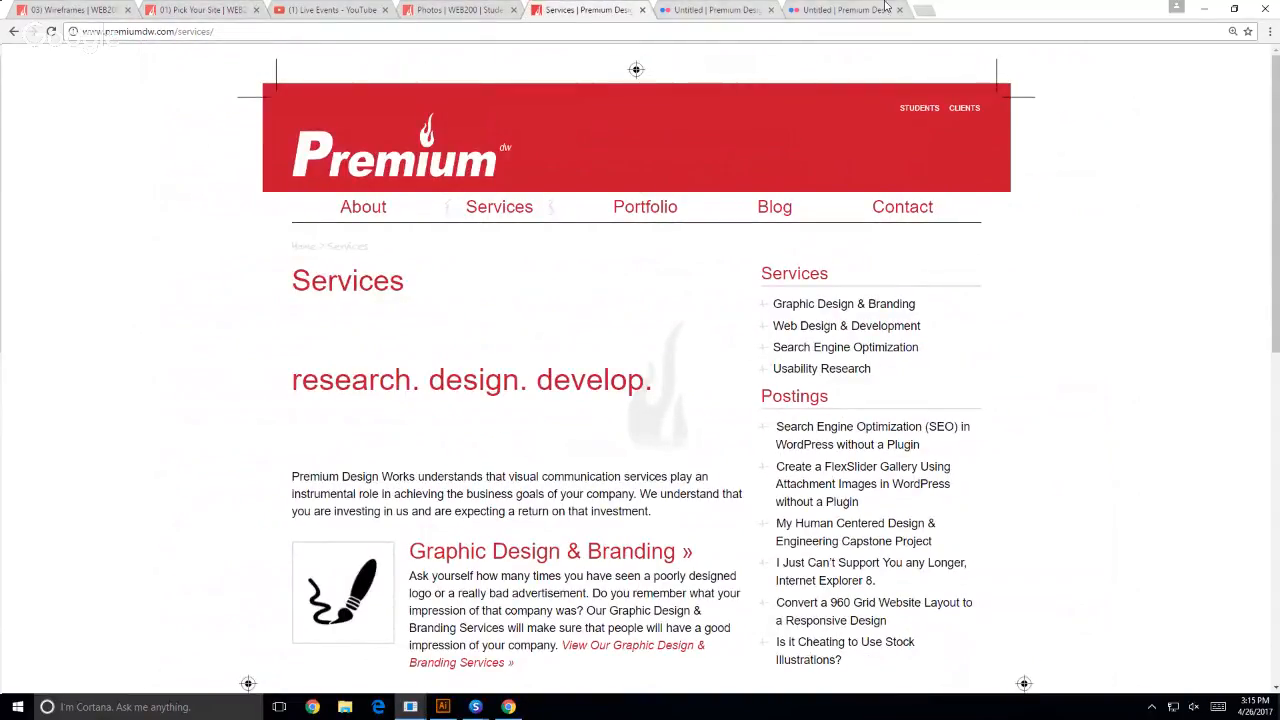
{"action": "left_click", "coordinate": [843, 10]}
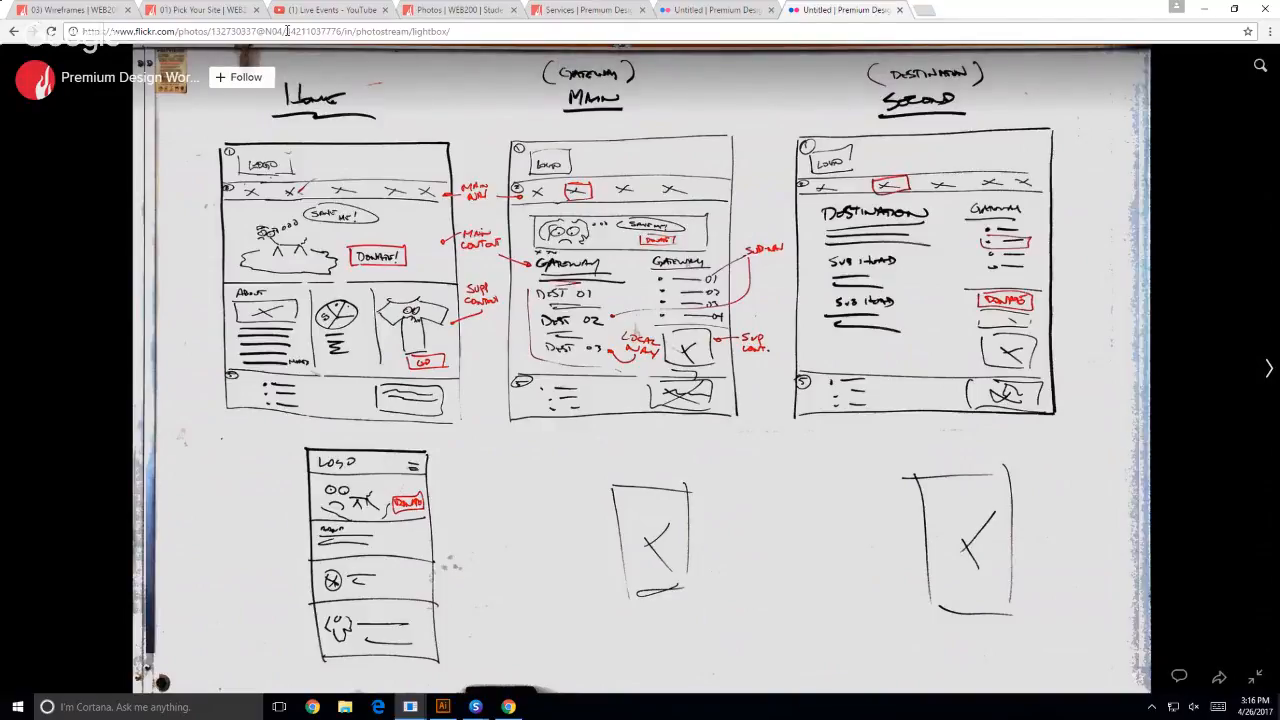
{"action": "left_click", "coordinate": [88, 12]}
{"action": "scroll", "coordinate": [83, 587], "scroll_direction": "up", "scroll_amount": 6}
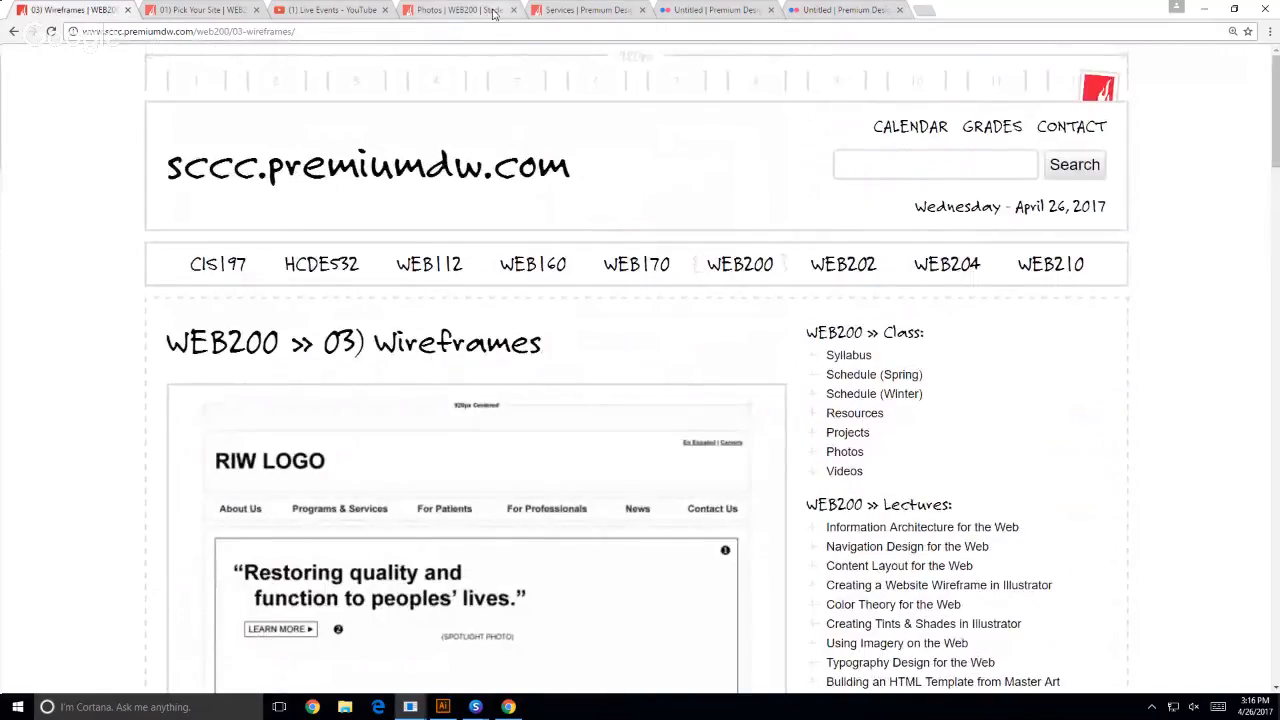
- Open the Clients staging area from the Services page and open the Jet City Improv Wireframes post
{"action": "left_click", "coordinate": [575, 10]}
{"action": "left_click", "coordinate": [965, 108]}
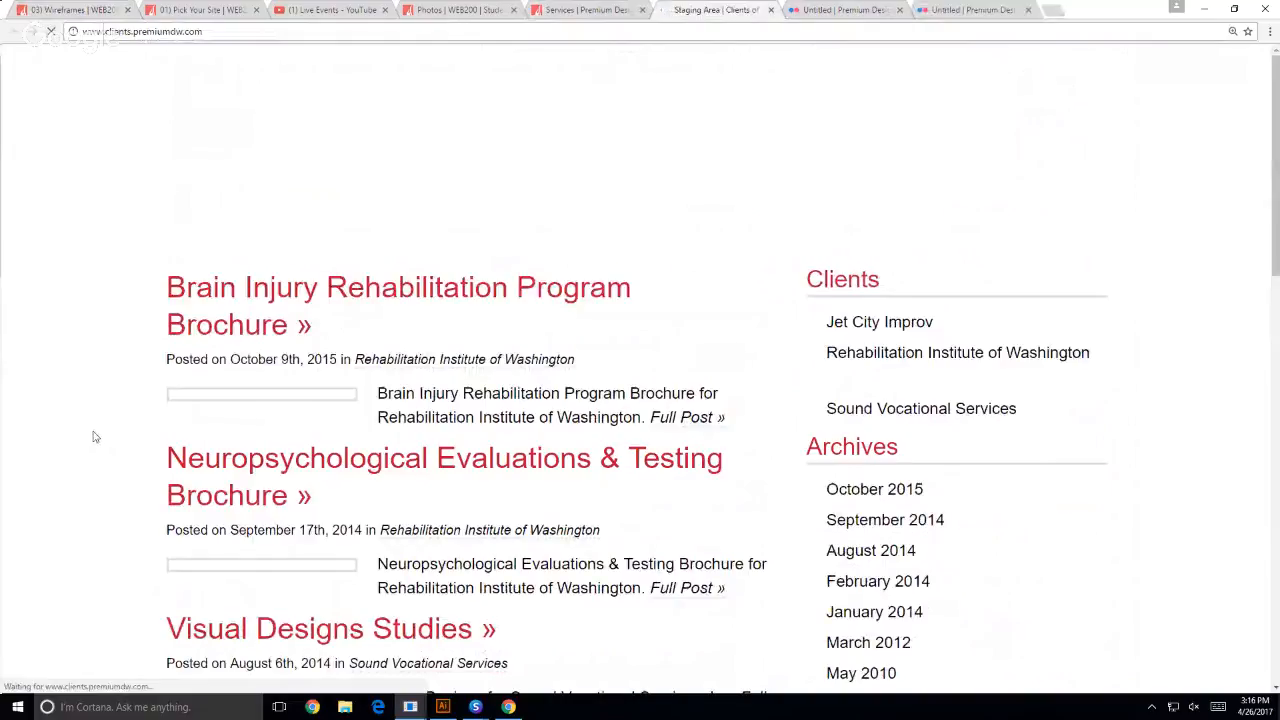
{"action": "scroll", "coordinate": [101, 430], "scroll_direction": "down", "scroll_amount": 3}
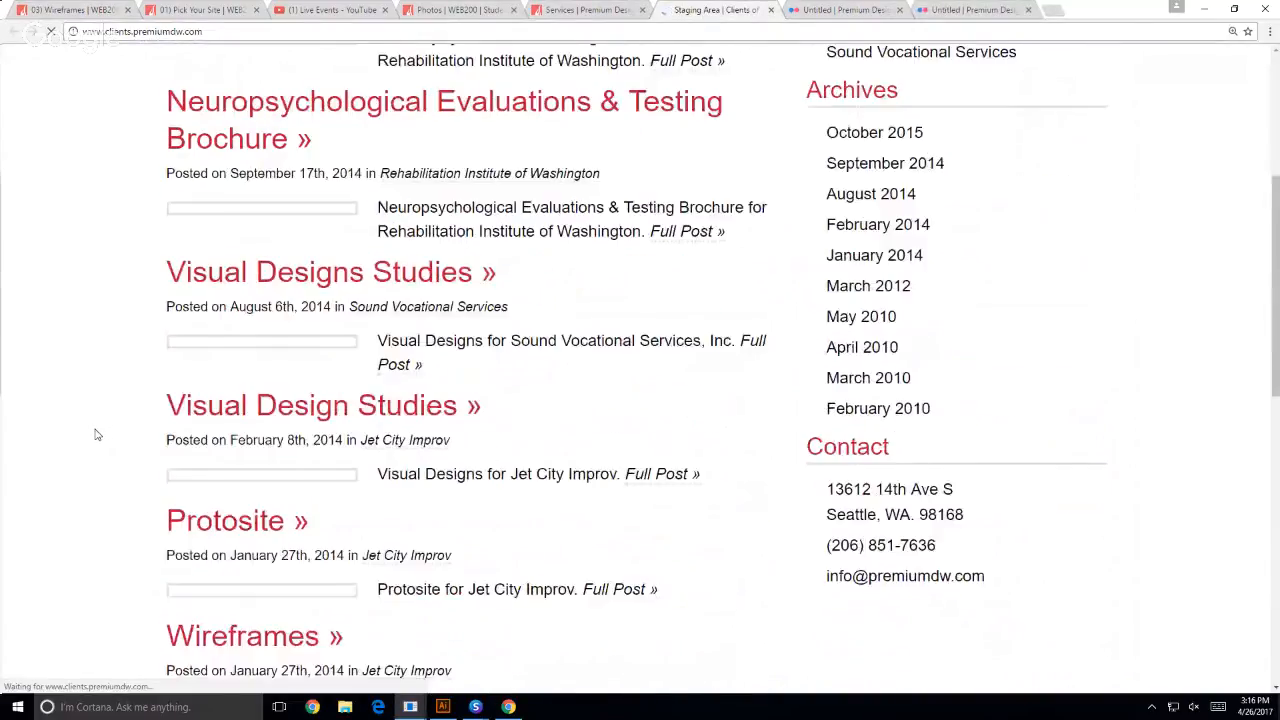
{"action": "scroll", "coordinate": [93, 430], "scroll_direction": "down", "scroll_amount": 3}
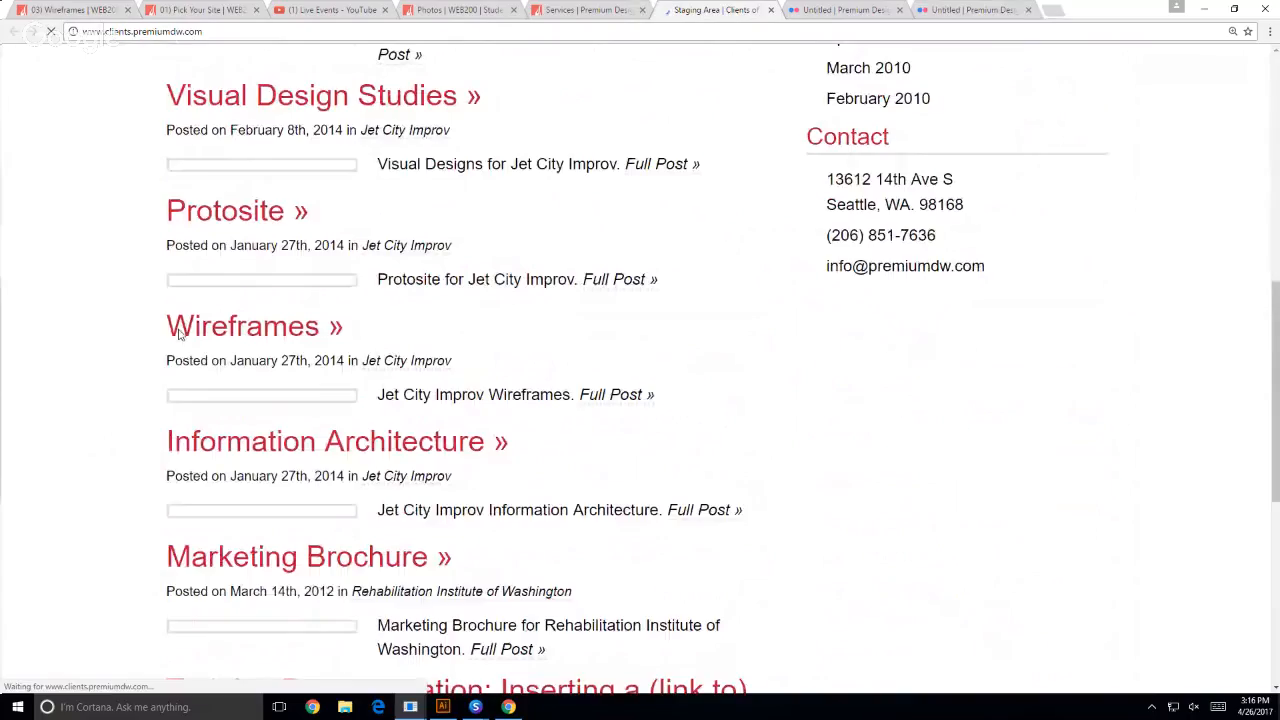
{"action": "scroll", "coordinate": [95, 366], "scroll_direction": "down", "scroll_amount": 6}
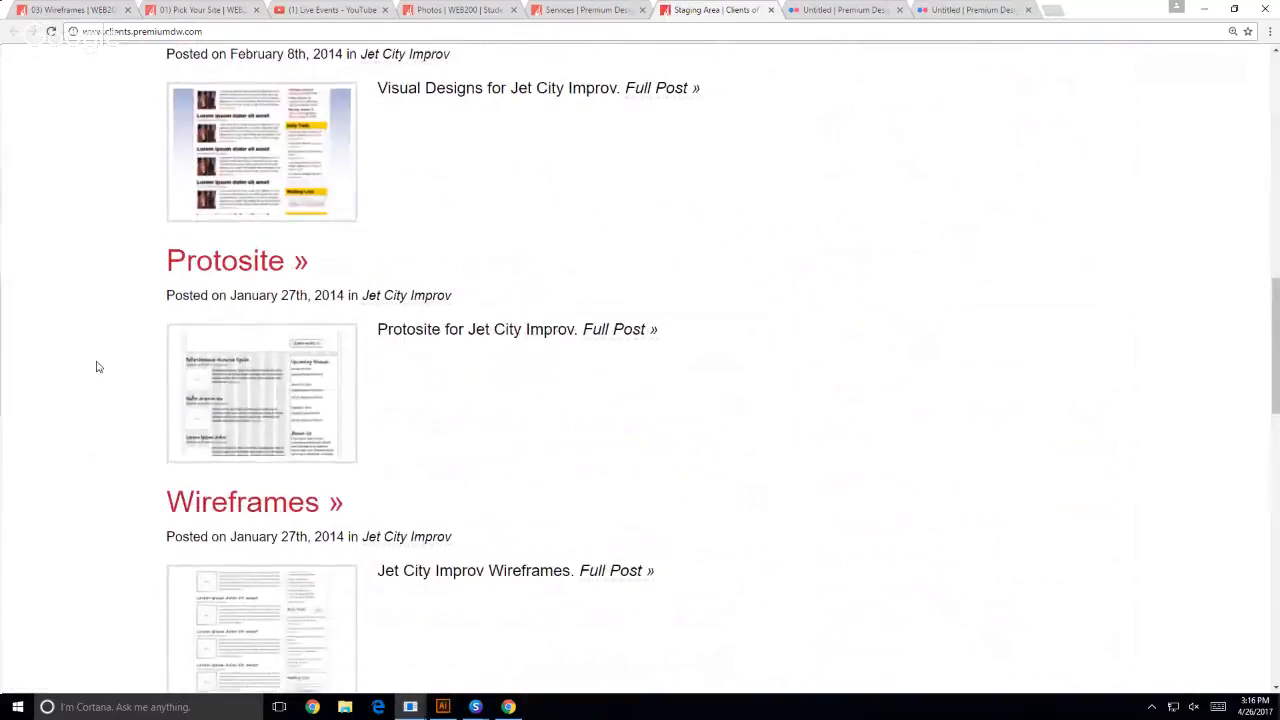
{"action": "left_click", "coordinate": [196, 242]}
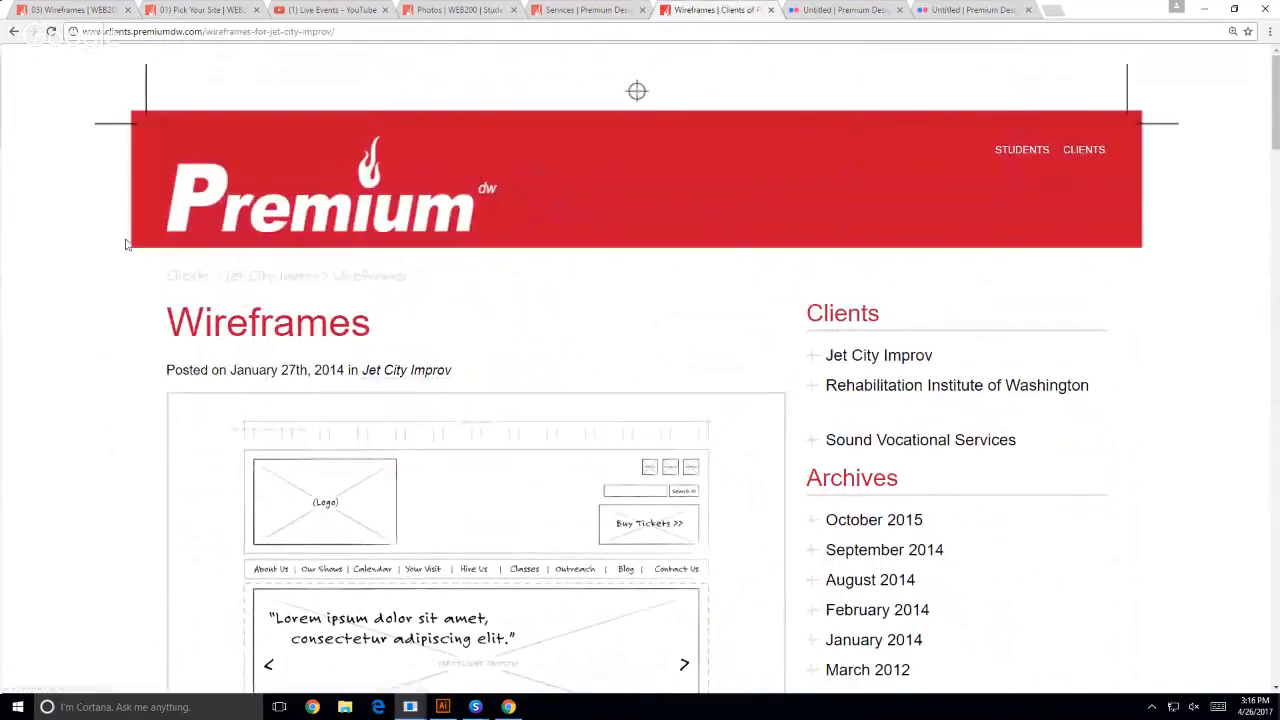
- Examine the Jet City Improv home page wireframe, from its header and spotlight area to the footer links
{"action": "scroll", "coordinate": [142, 229], "scroll_direction": "down", "scroll_amount": 1}
{"action": "scroll", "coordinate": [128, 225], "scroll_direction": "down", "scroll_amount": 3}
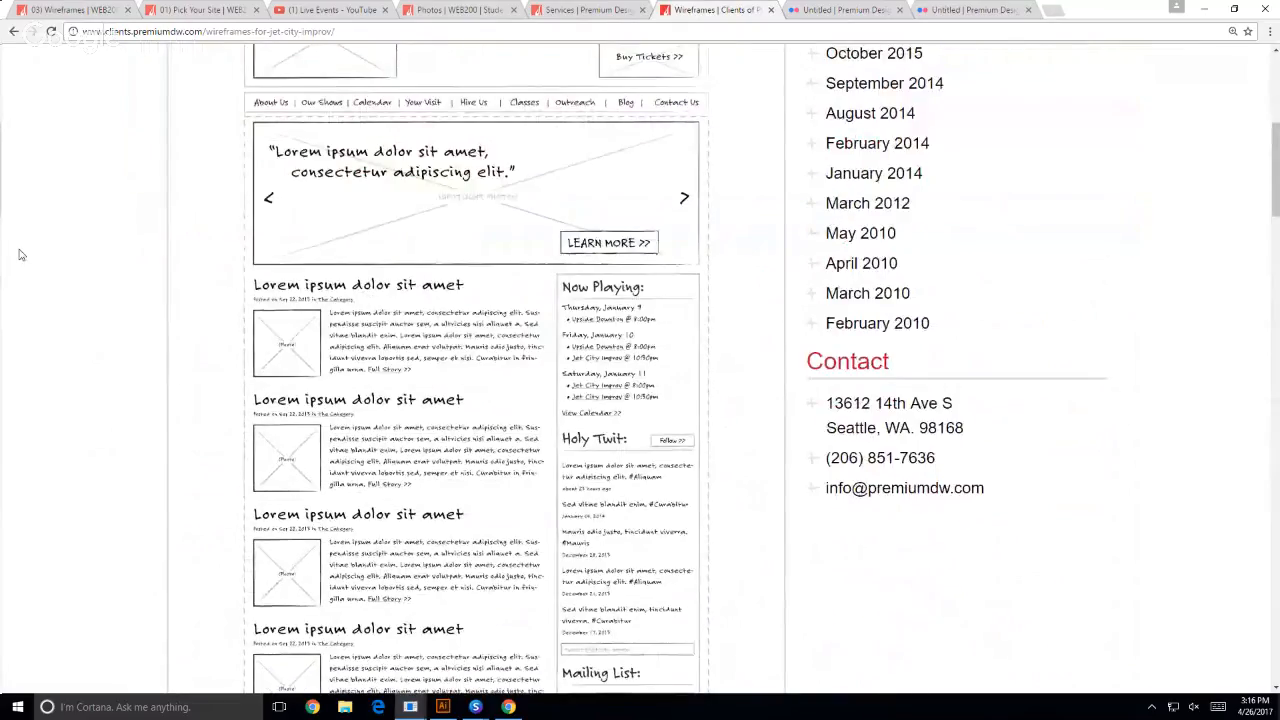
{"action": "scroll", "coordinate": [25, 248], "scroll_direction": "down", "scroll_amount": 2}
{"action": "scroll", "coordinate": [30, 245], "scroll_direction": "down", "scroll_amount": 8}
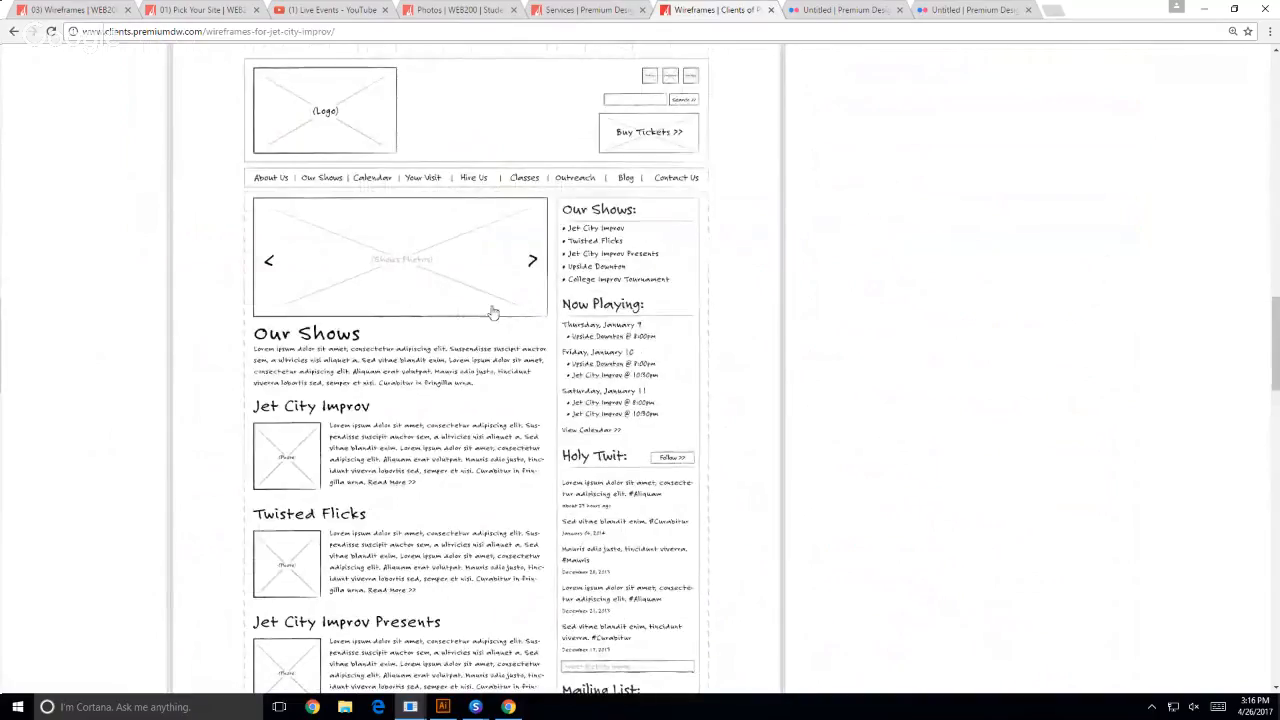
{"action": "scroll", "coordinate": [46, 329], "scroll_direction": "up", "scroll_amount": 1}
{"action": "scroll", "coordinate": [46, 329], "scroll_direction": "down", "scroll_amount": 10}
{"action": "scroll", "coordinate": [95, 357], "scroll_direction": "up", "scroll_amount": 3}
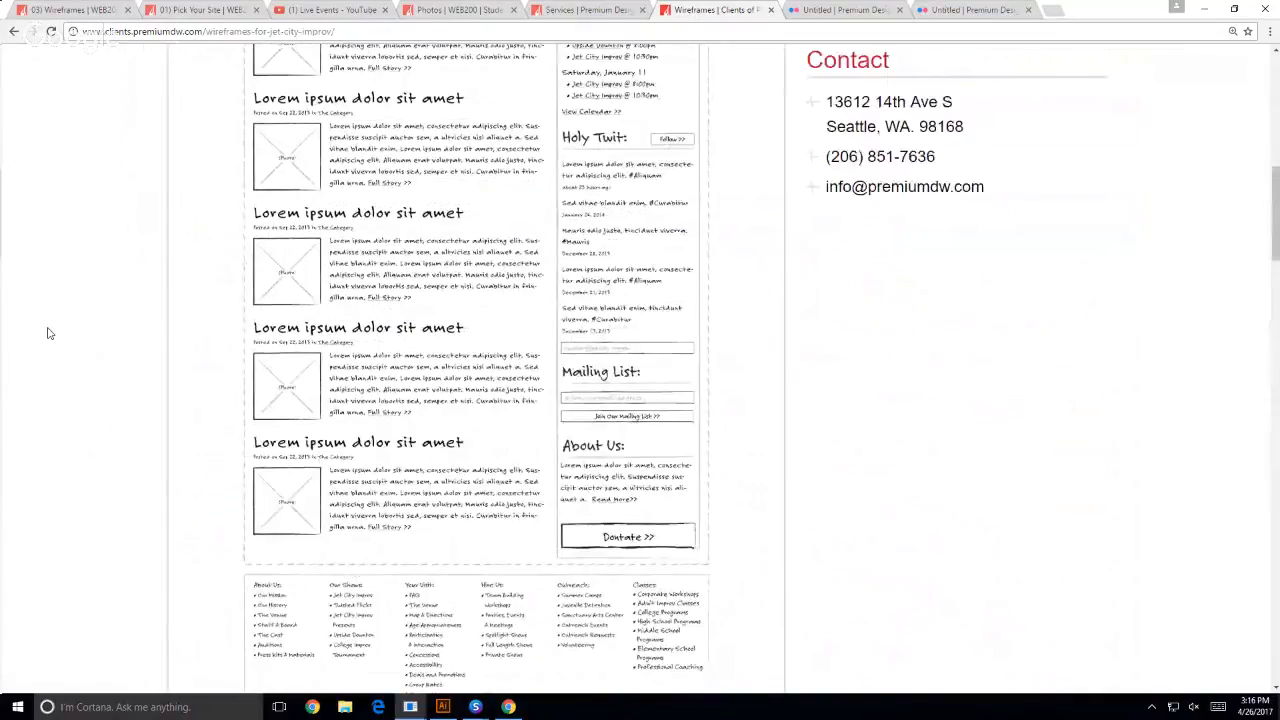
- Examine the Our Shows gateway page wireframe, including its navigation, show listings and sidebar
{"action": "scroll", "coordinate": [95, 357], "scroll_direction": "down", "scroll_amount": 8}
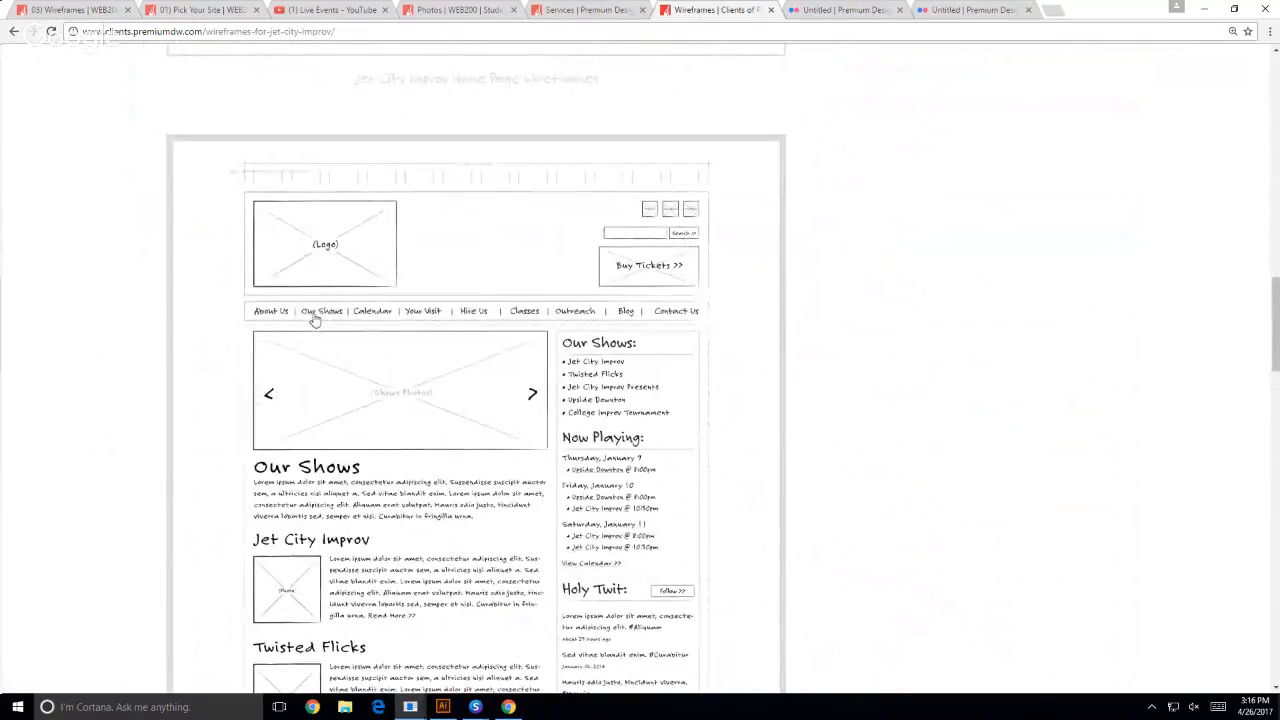
{"action": "scroll", "coordinate": [100, 363], "scroll_direction": "down", "scroll_amount": 3}
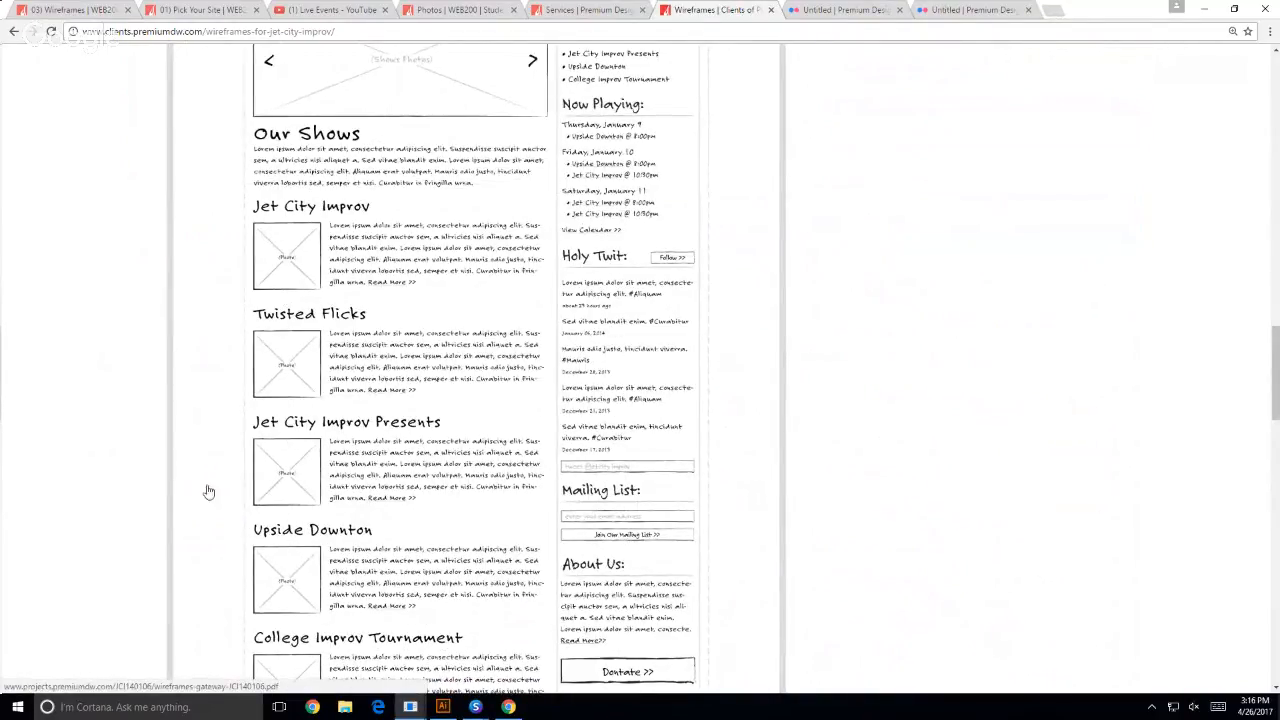
{"action": "scroll", "coordinate": [523, 490], "scroll_direction": "up", "scroll_amount": 1}
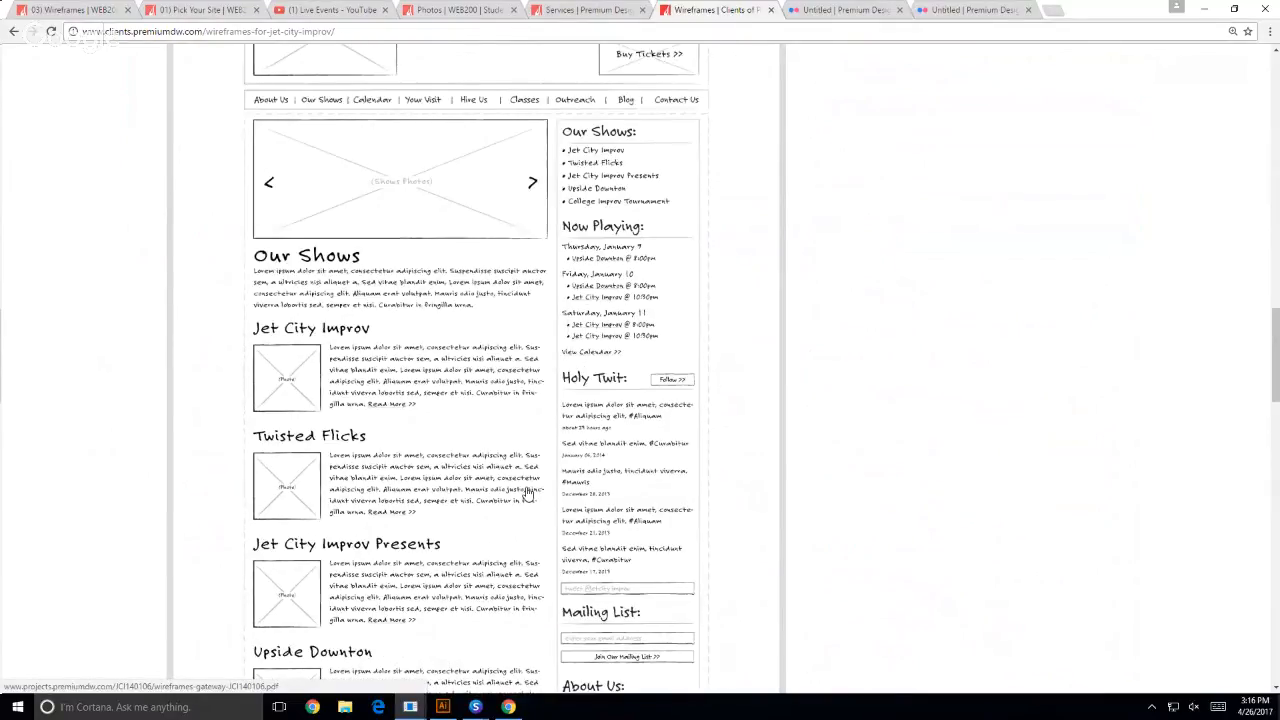
{"action": "scroll", "coordinate": [87, 375], "scroll_direction": "up", "scroll_amount": 3}
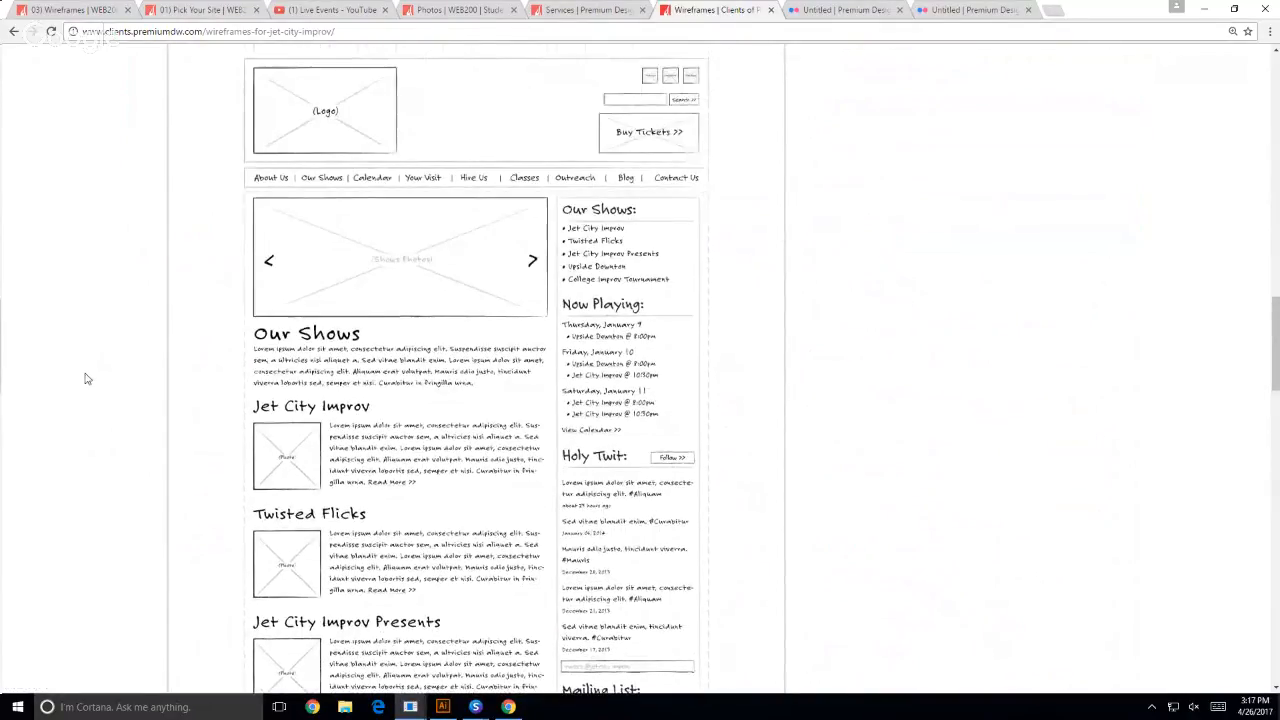
- Compare the home and Our Shows wireframes again and continue to the Jet City Improv destination page wireframe with its cast members
{"action": "scroll", "coordinate": [86, 371], "scroll_direction": "up", "scroll_amount": 8}
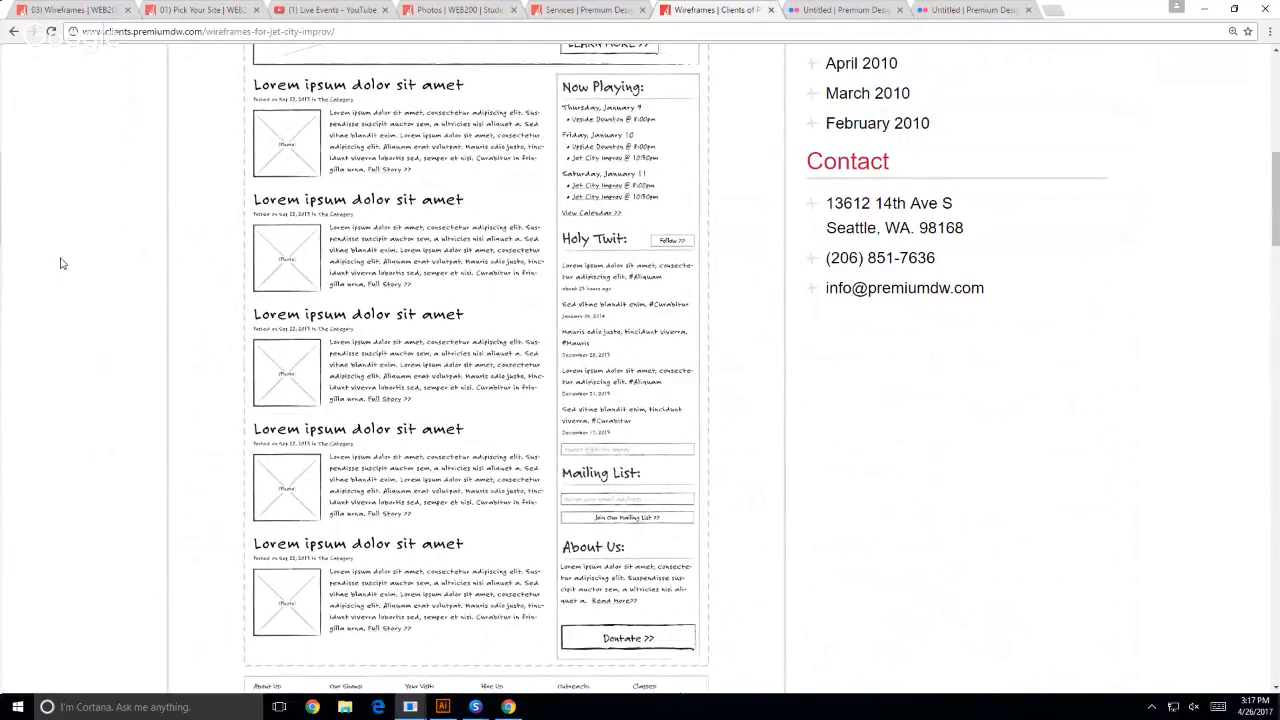
{"action": "scroll", "coordinate": [60, 265], "scroll_direction": "up", "scroll_amount": 7}
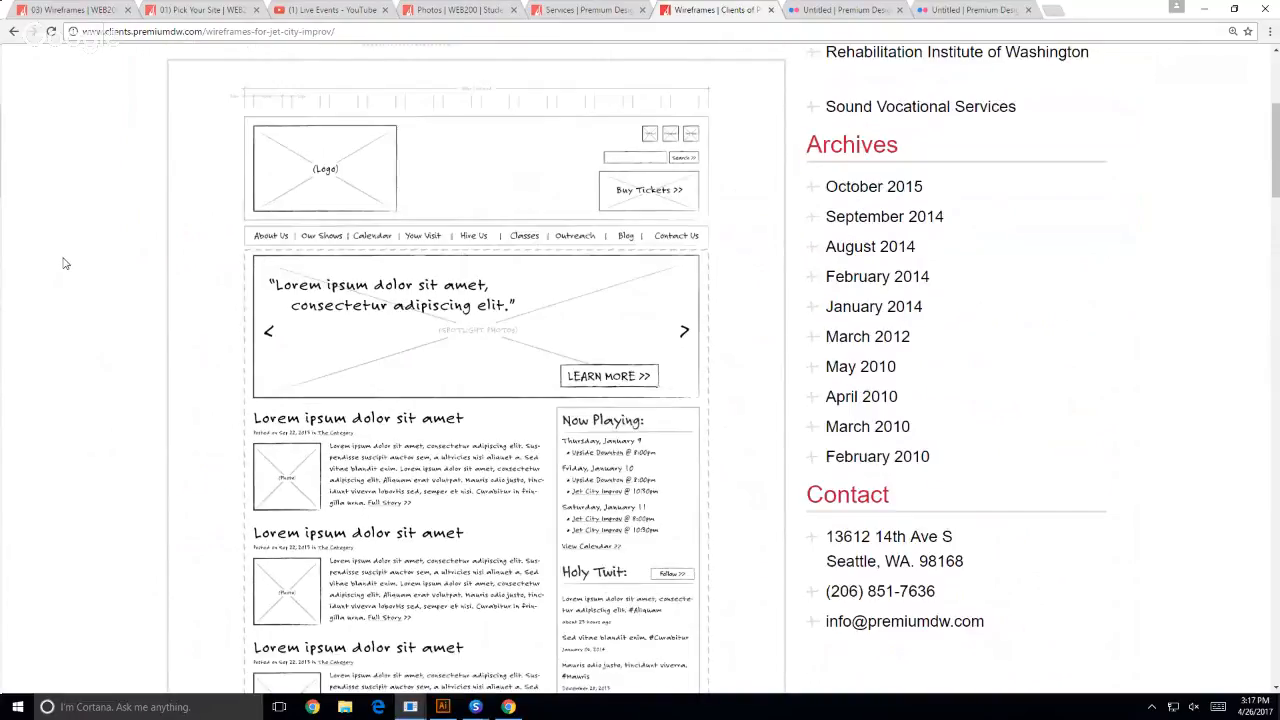
{"action": "scroll", "coordinate": [60, 268], "scroll_direction": "down", "scroll_amount": 12}
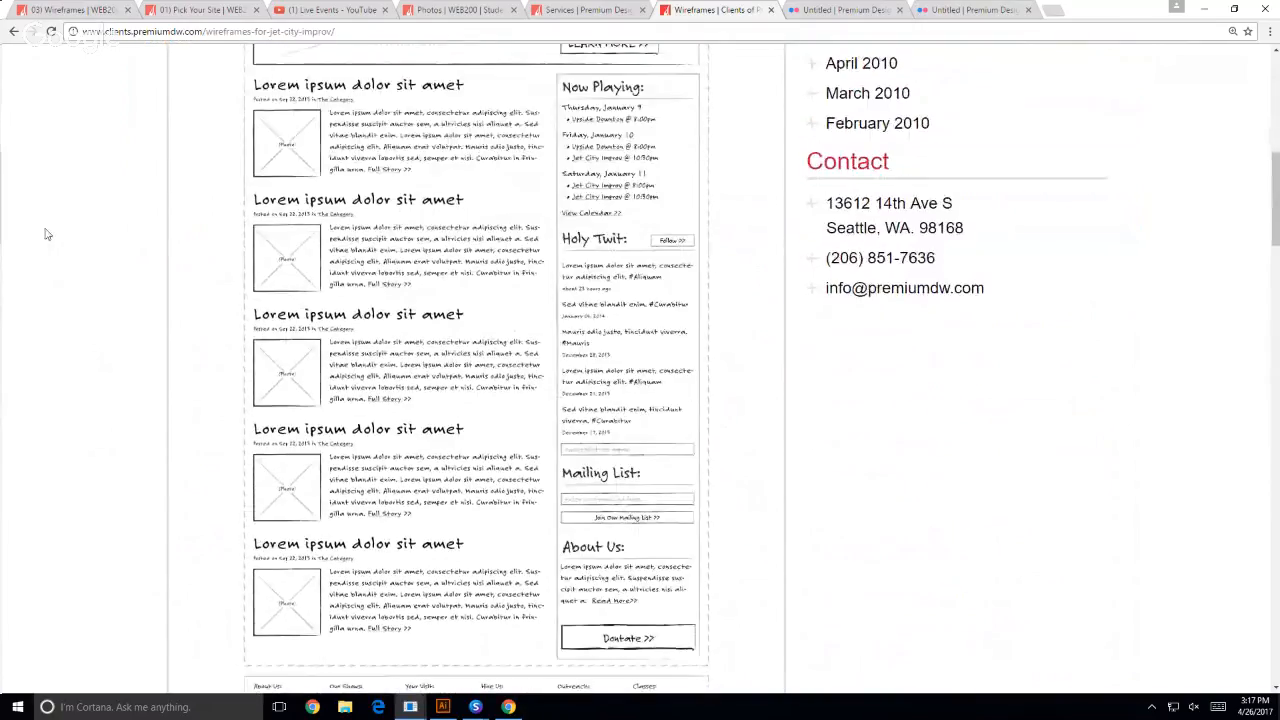
{"action": "scroll", "coordinate": [43, 234], "scroll_direction": "down", "scroll_amount": 10}
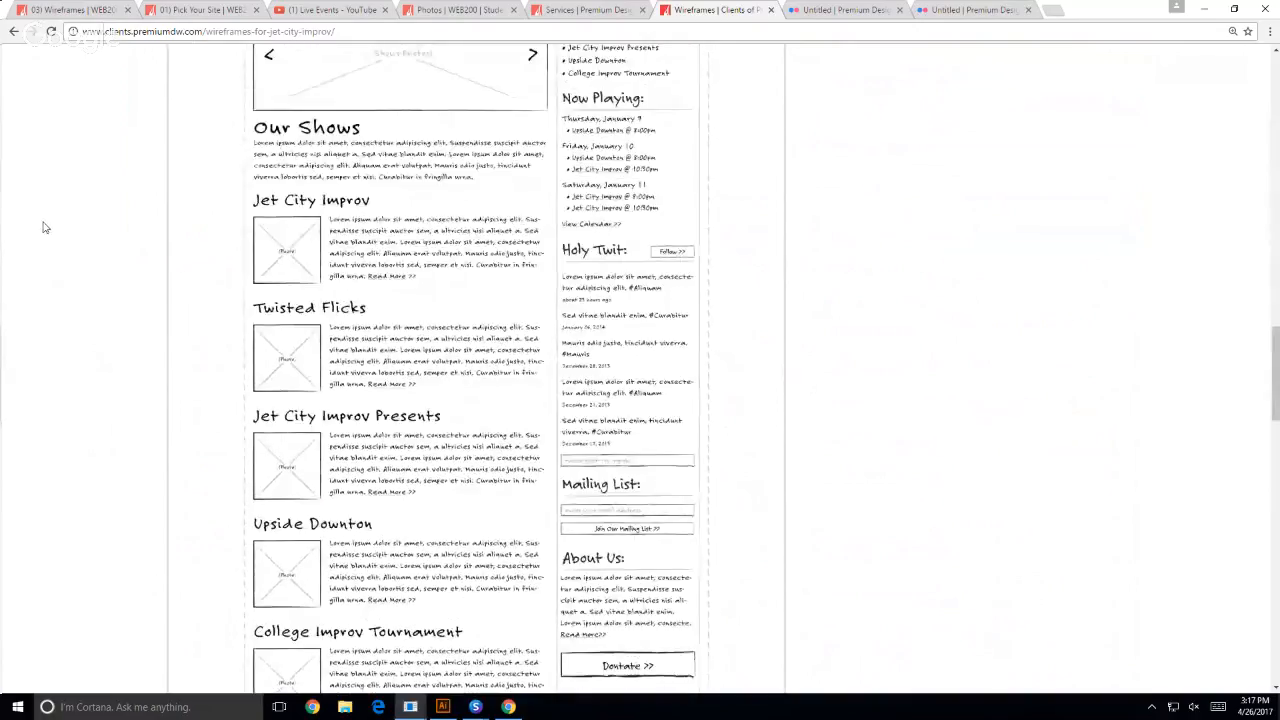
{"action": "scroll", "coordinate": [45, 229], "scroll_direction": "down", "scroll_amount": 9}
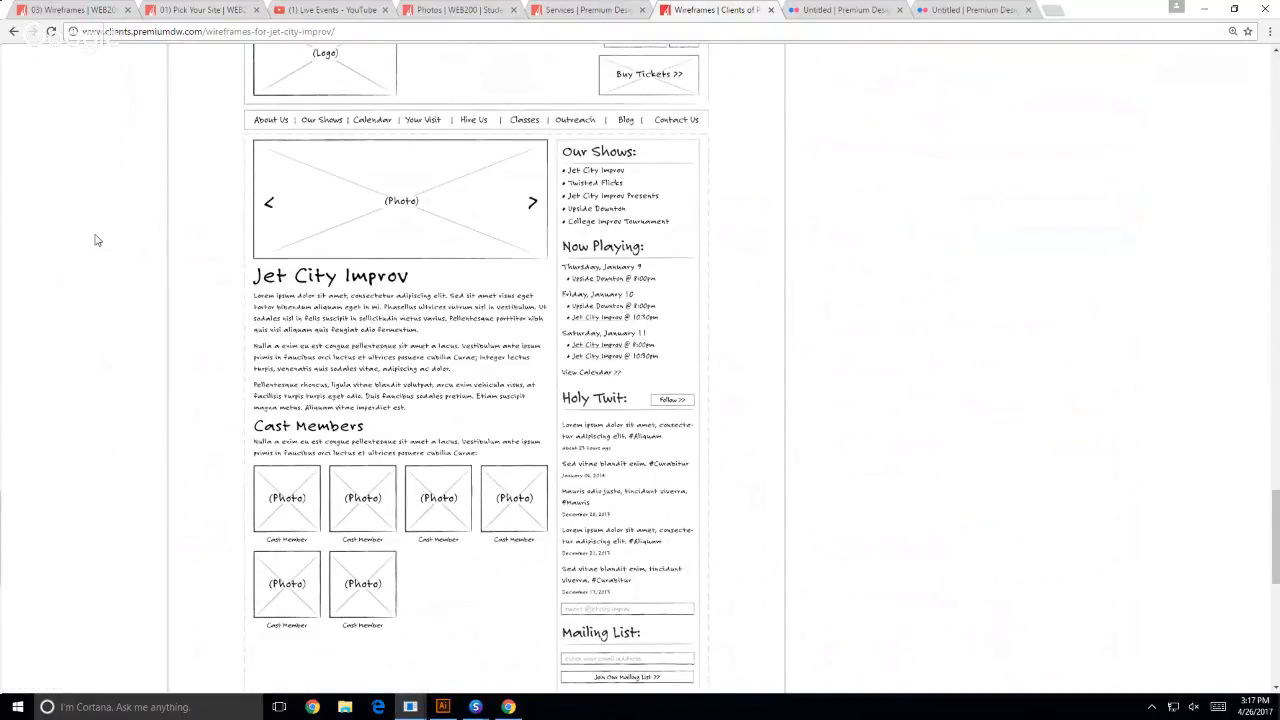
{"action": "key", "text": "ctrl+t"}
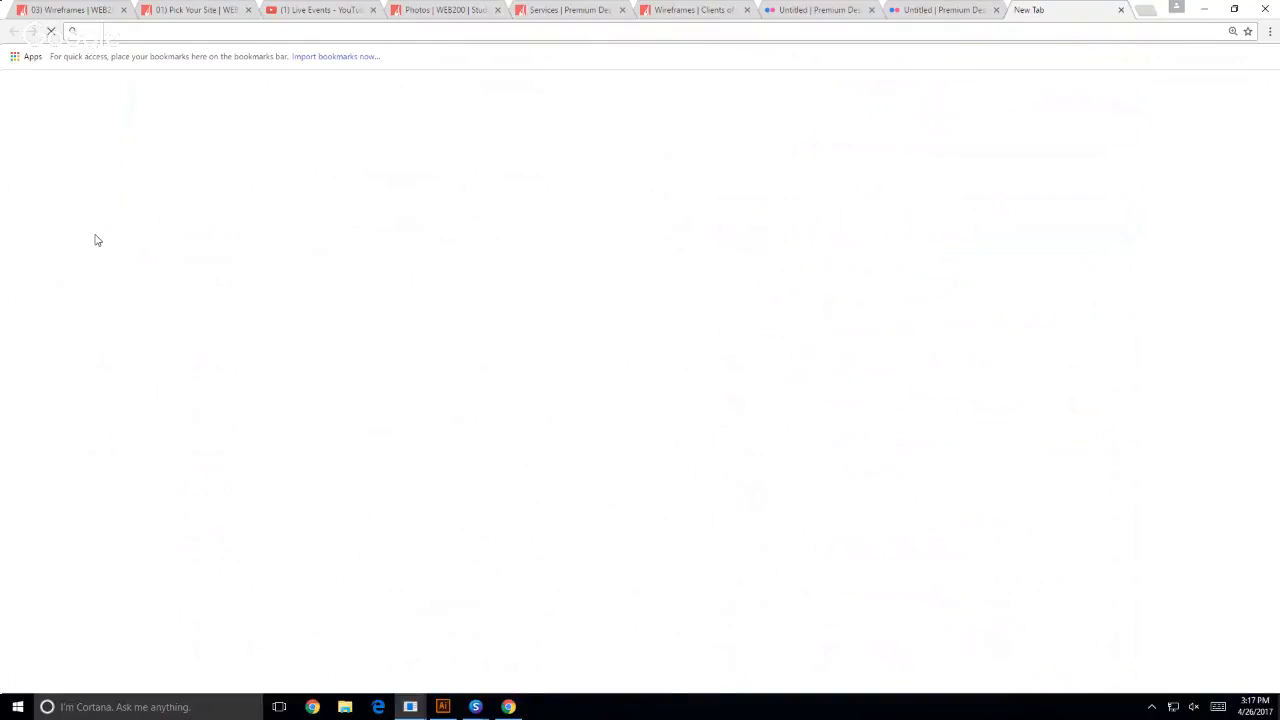
{"action": "type", "text": "jus"}
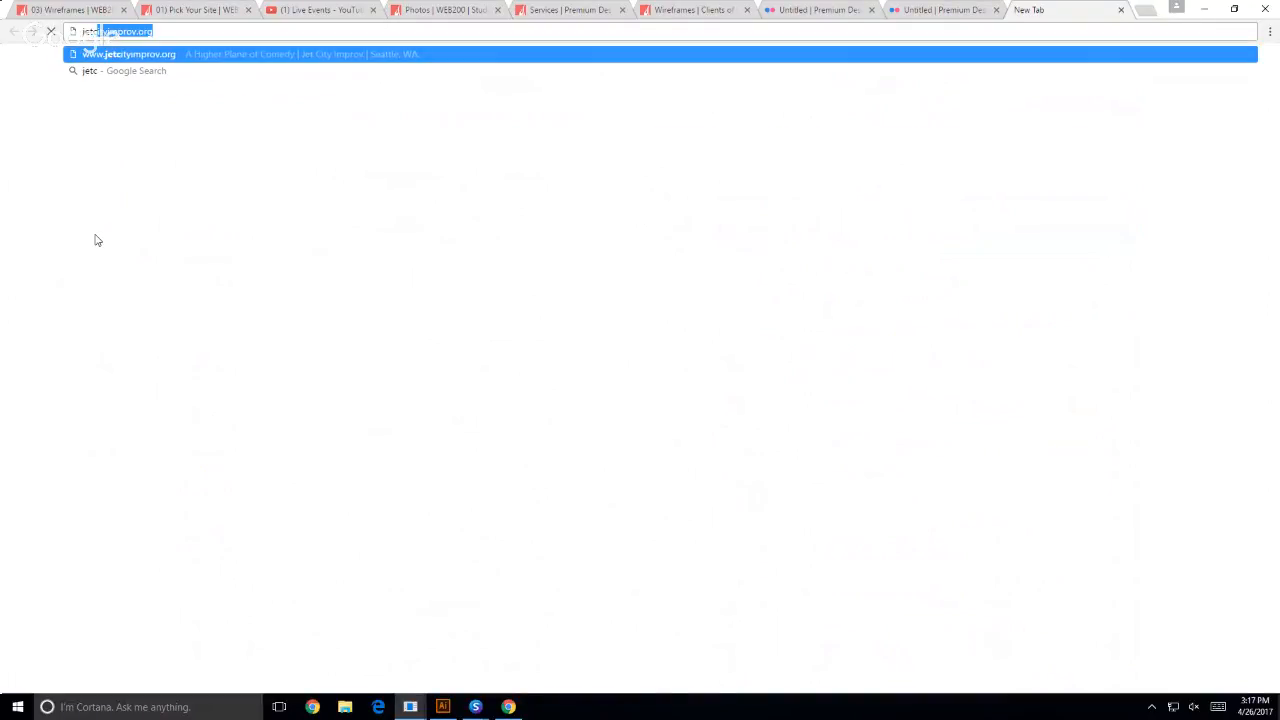
{"action": "key", "text": "Return"}
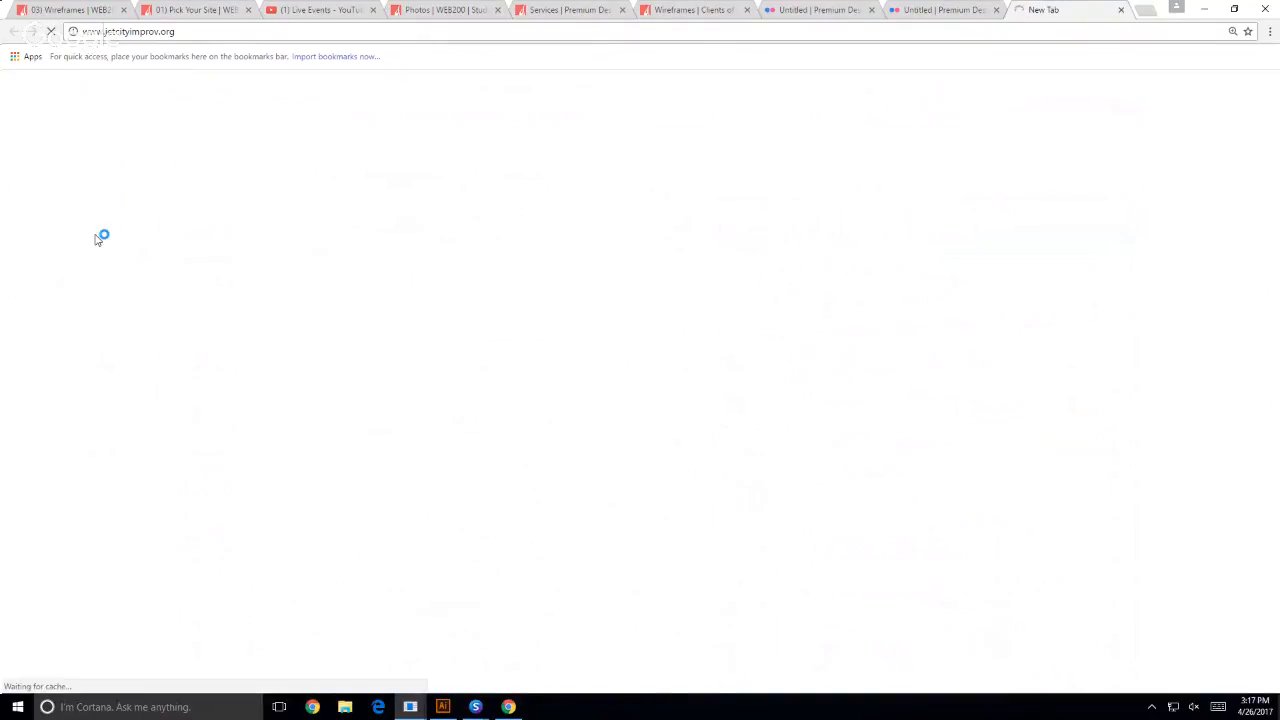
{"action": "left_click", "coordinate": [165, 31]}
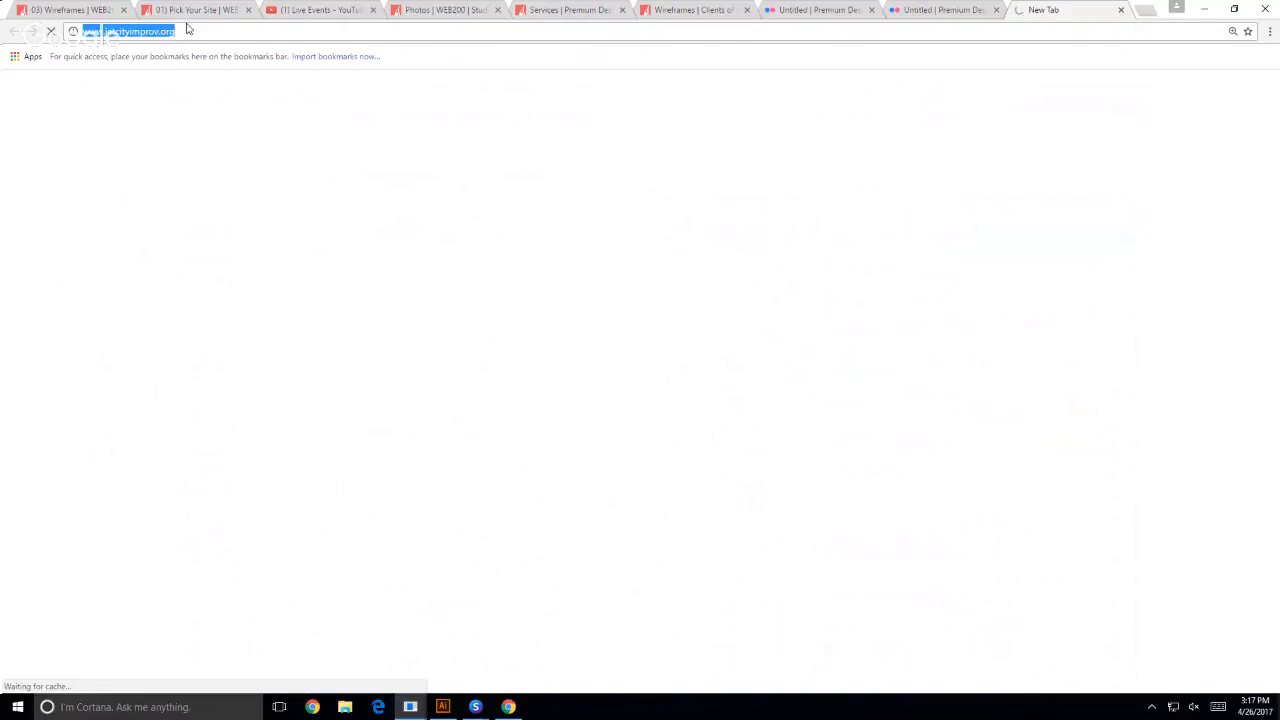
{"action": "left_click", "coordinate": [188, 30]}
{"action": "key", "text": "Left"}
{"action": "key", "text": "Left"}
{"action": "key", "text": "Left"}
{"action": "key", "text": "Left"}
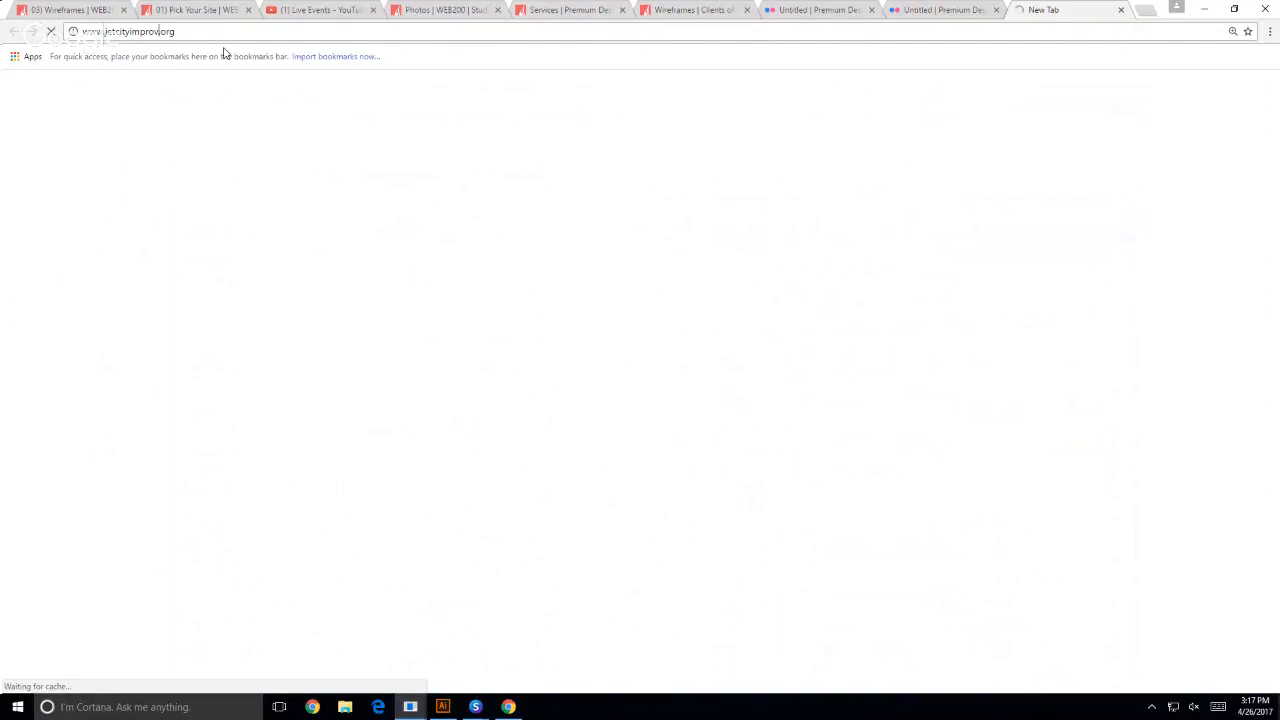
{"action": "type", "text": ".premiumd"}
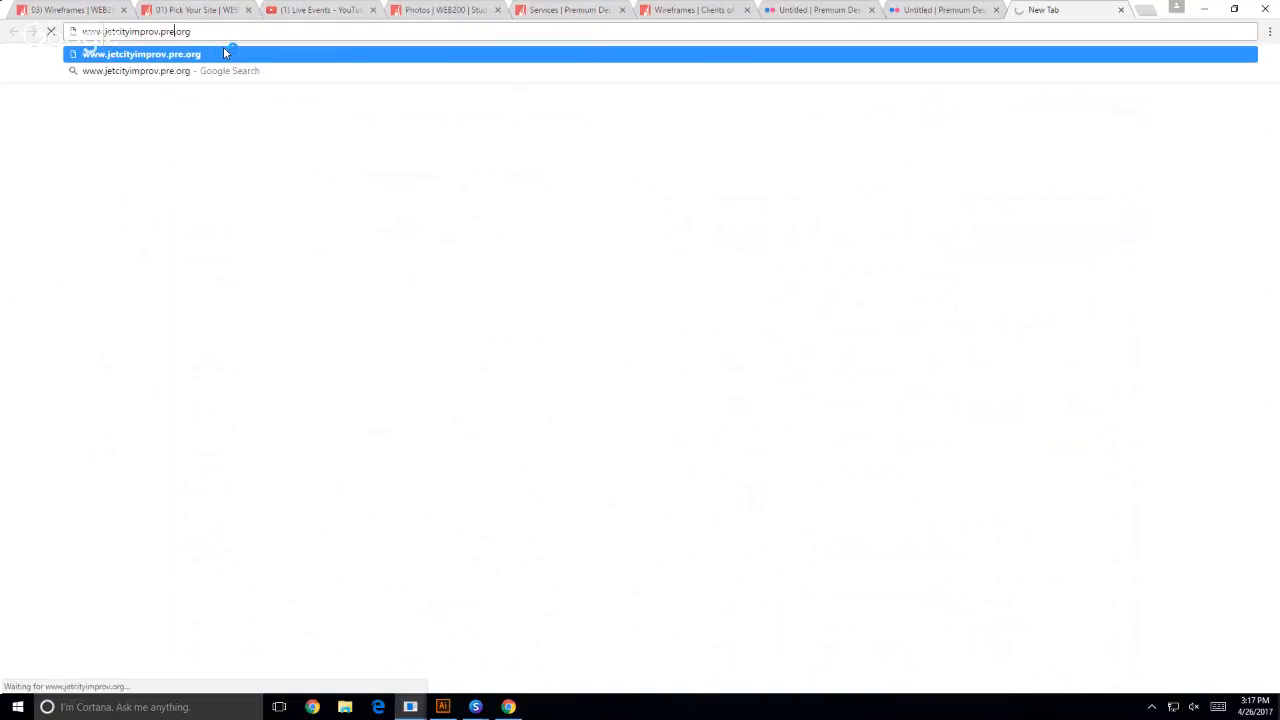
{"action": "type", "text": "w"}
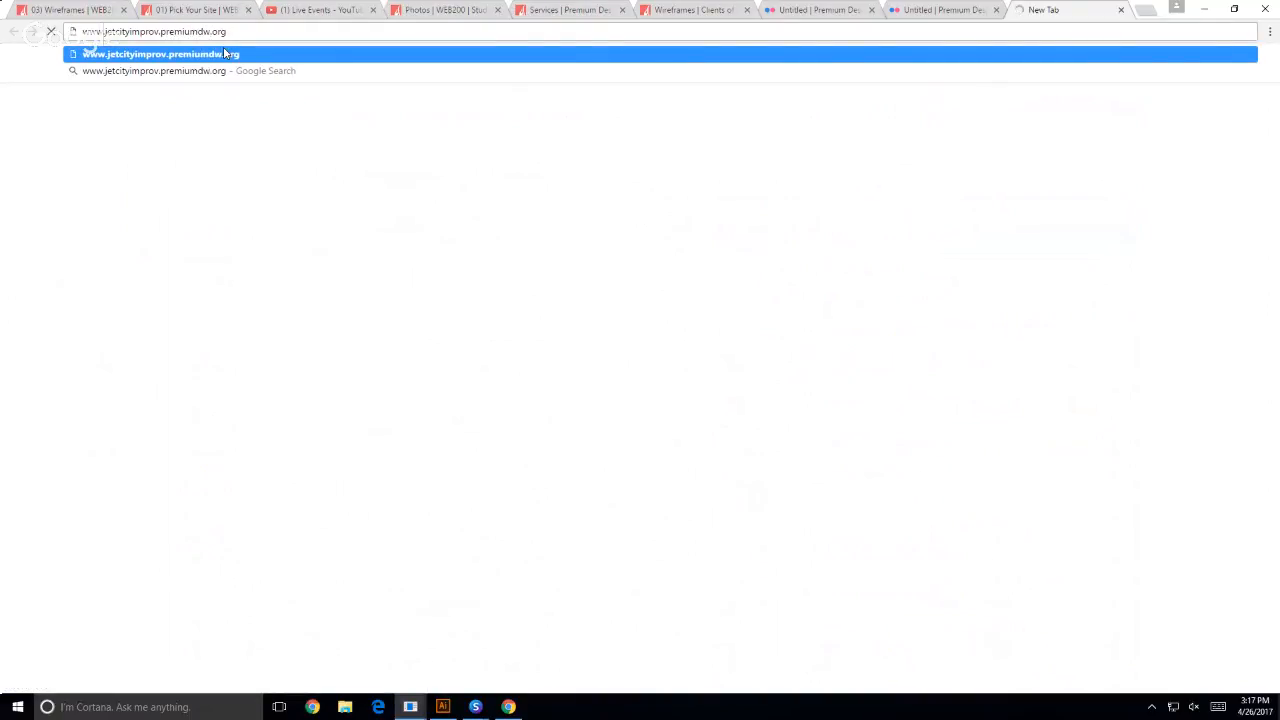
{"action": "key", "text": "BackSpace"}
{"action": "key", "text": "BackSpace"}
{"action": "key", "text": "BackSpace"}
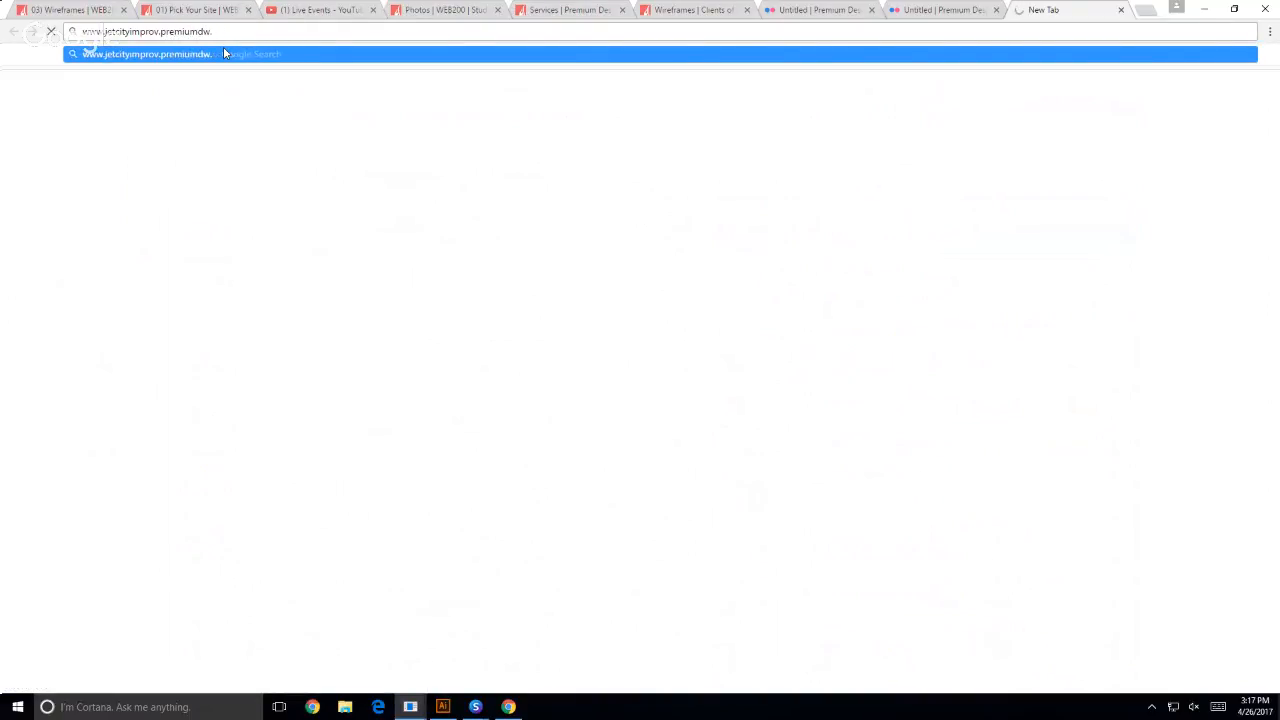
{"action": "type", "text": "com"}
{"action": "key", "text": "Return"}
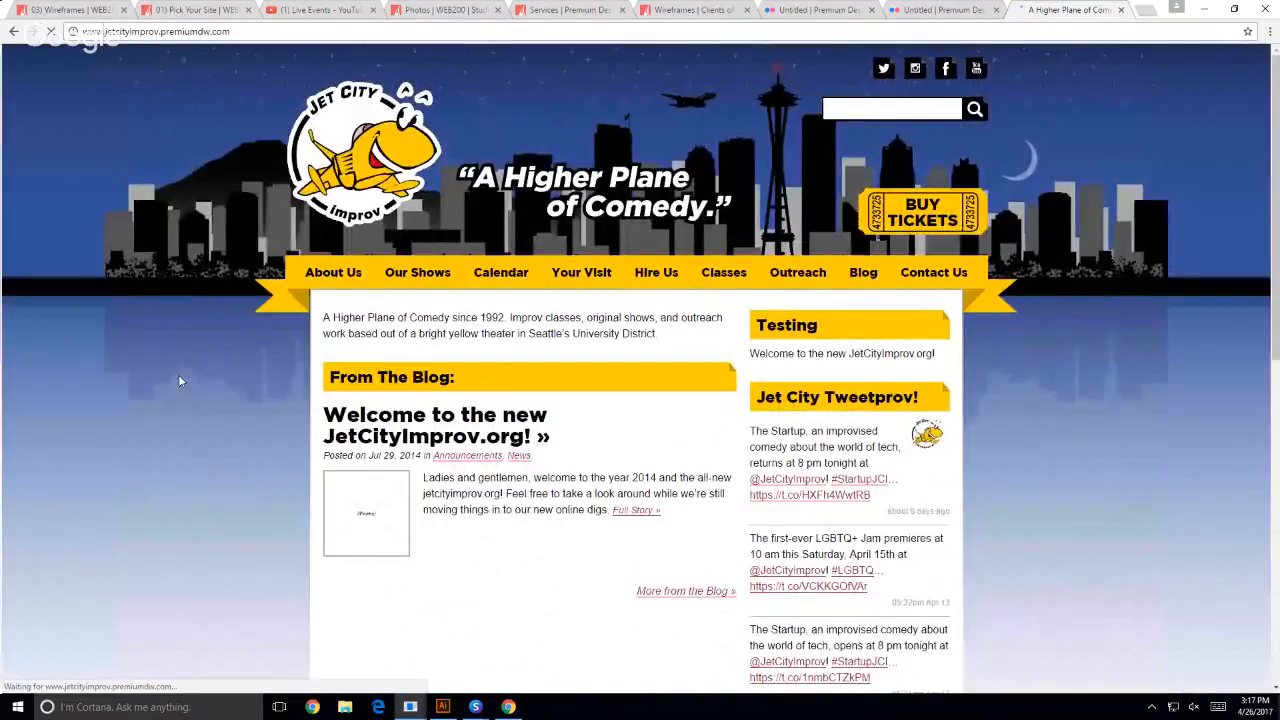
- Open the site's Our Shows page and look over its show listings and sidebar
{"action": "mouse_move", "coordinate": [418, 276]}
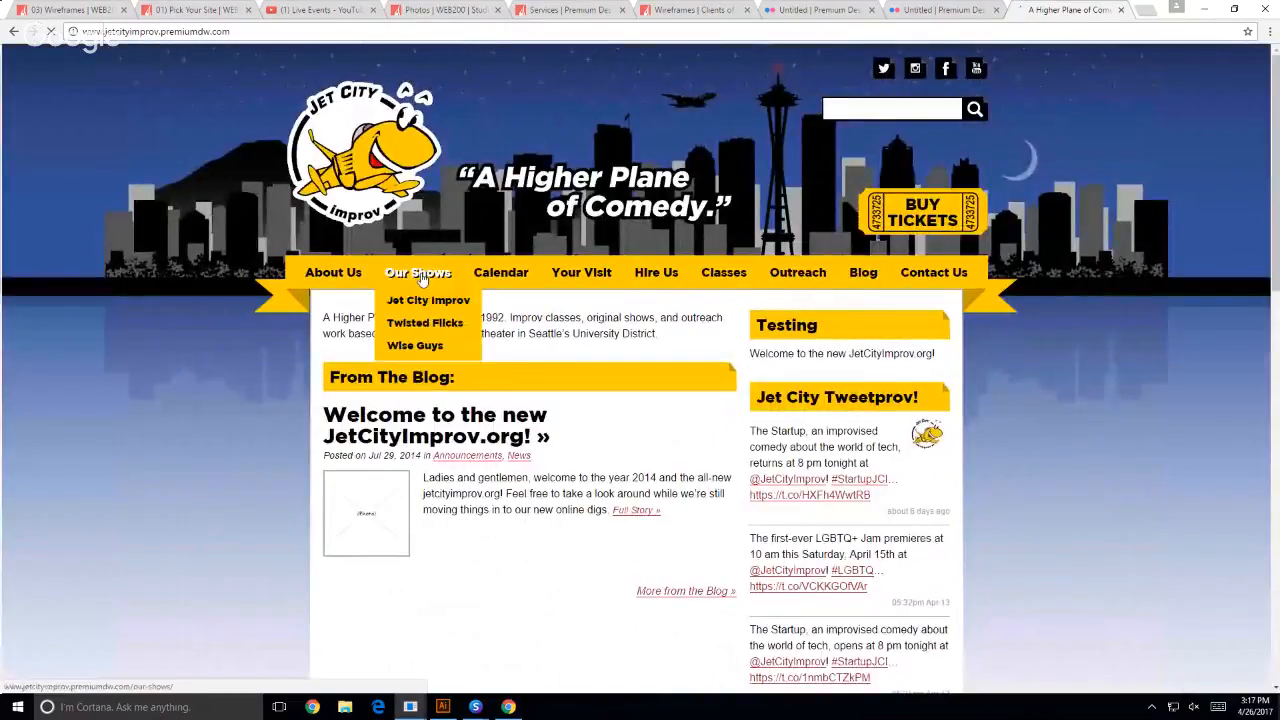
{"action": "left_click", "coordinate": [420, 278]}
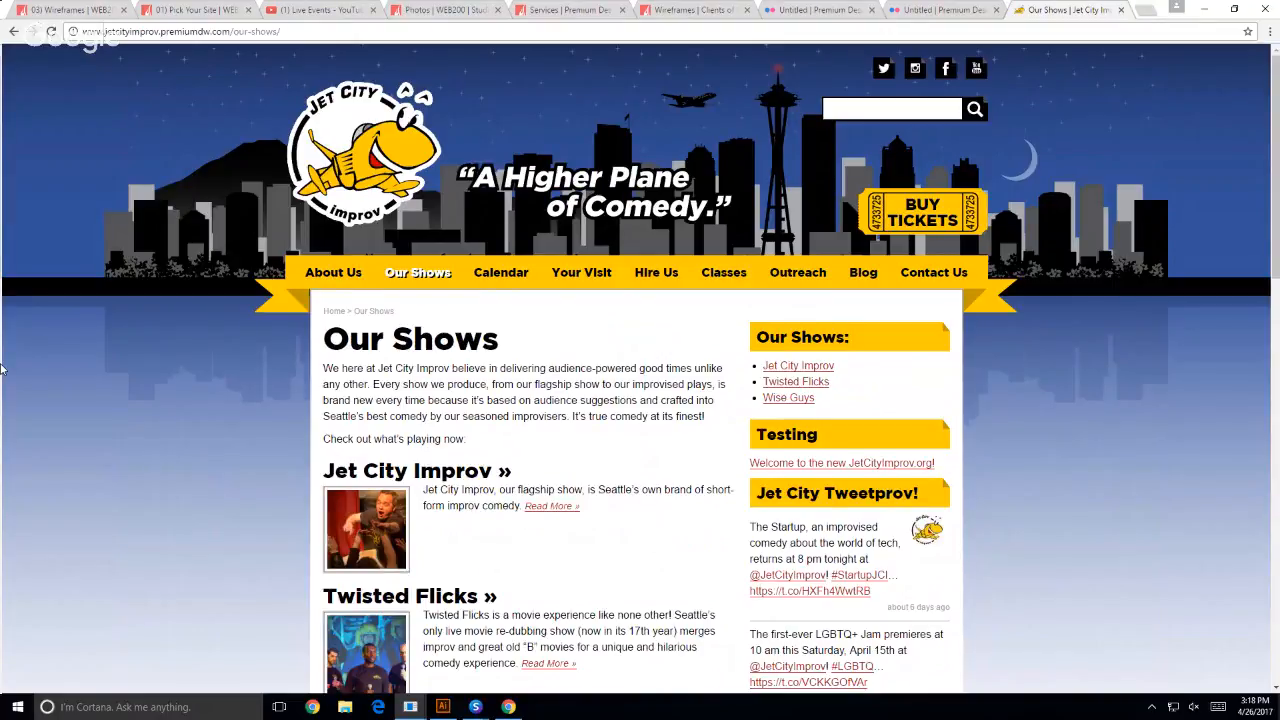
{"action": "scroll", "coordinate": [60, 375], "scroll_direction": "down", "scroll_amount": 3}
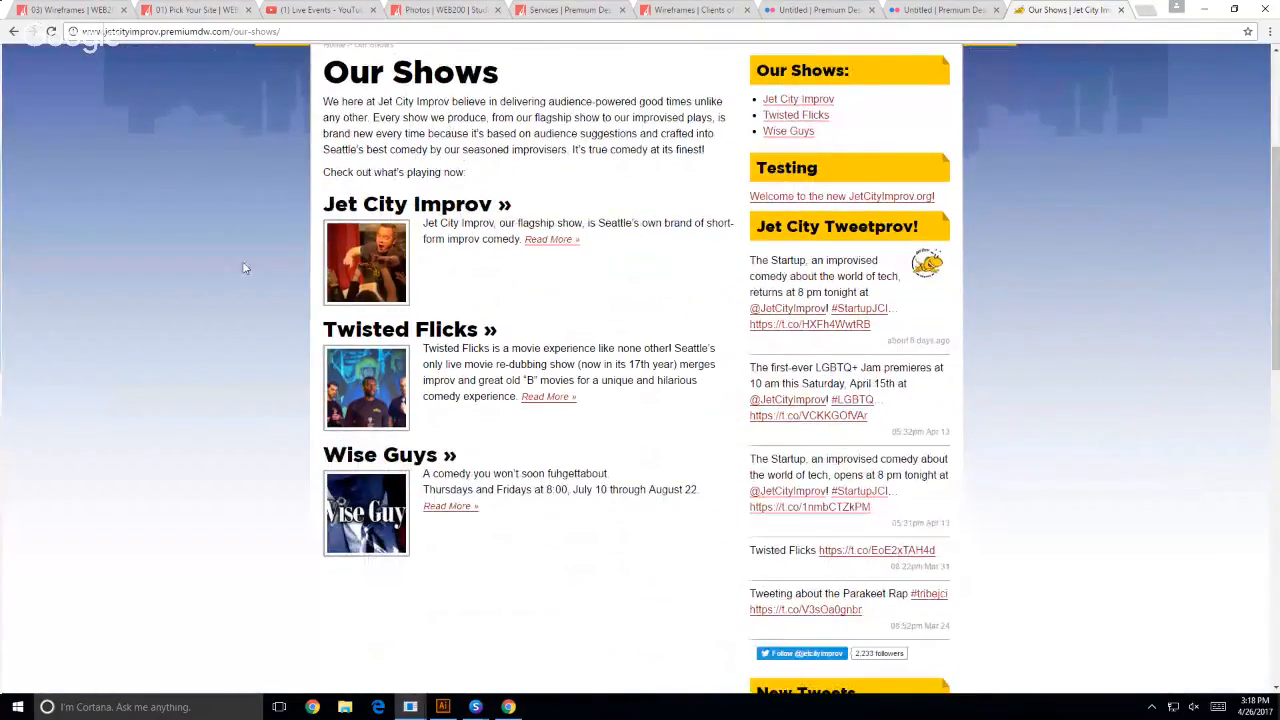
- Open the Jet City Improv show page and examine its photo, show details, cast section and sidebar
{"action": "left_click", "coordinate": [345, 210]}
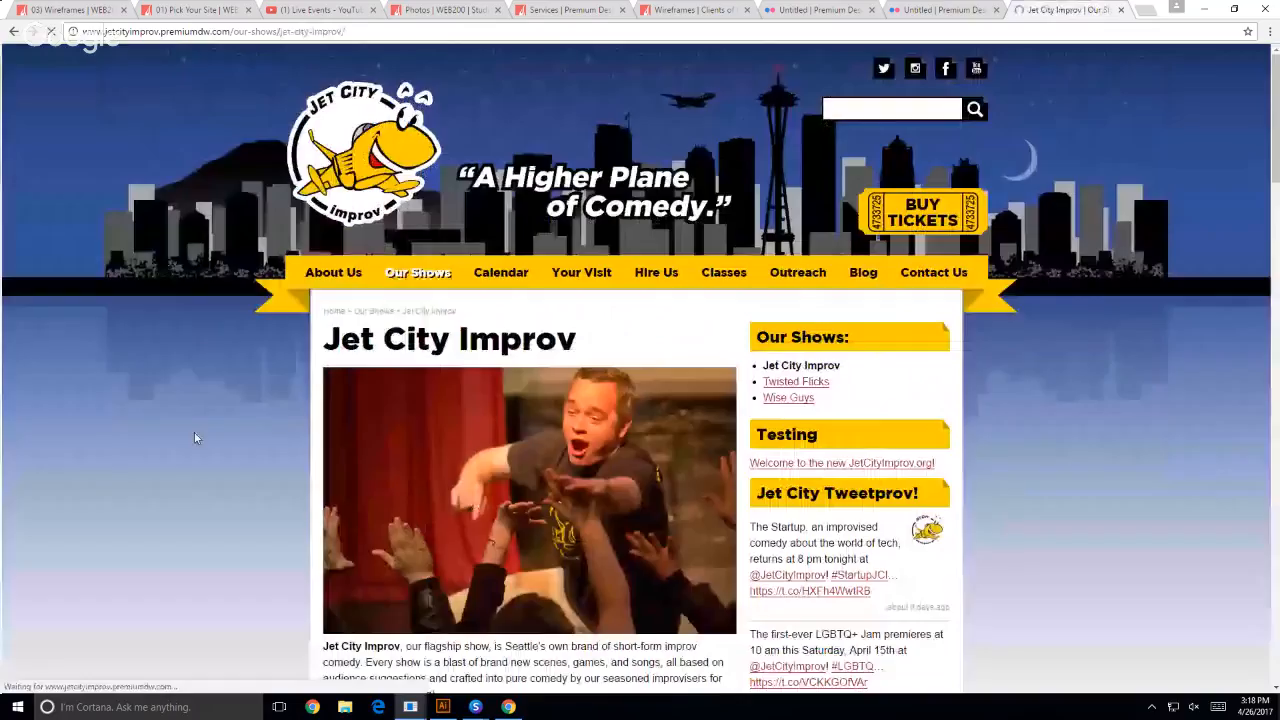
{"action": "scroll", "coordinate": [194, 434], "scroll_direction": "down", "scroll_amount": 6}
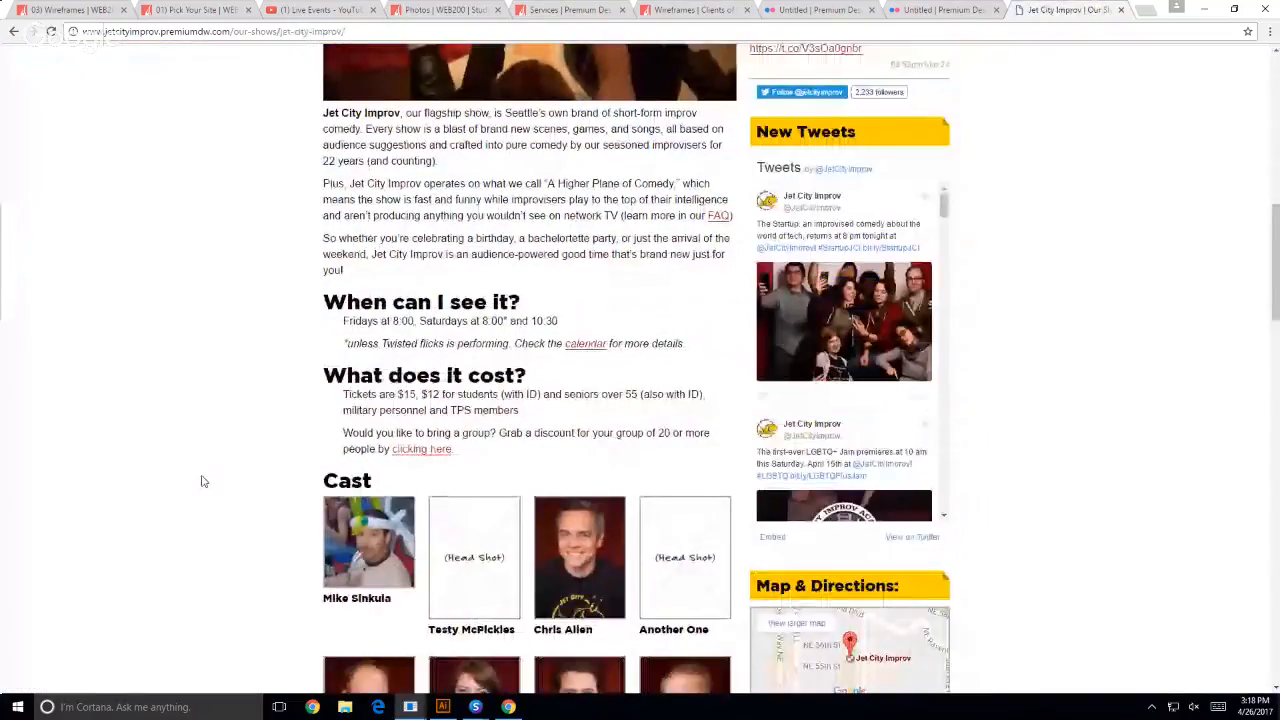
{"action": "scroll", "coordinate": [202, 481], "scroll_direction": "down", "scroll_amount": 2}
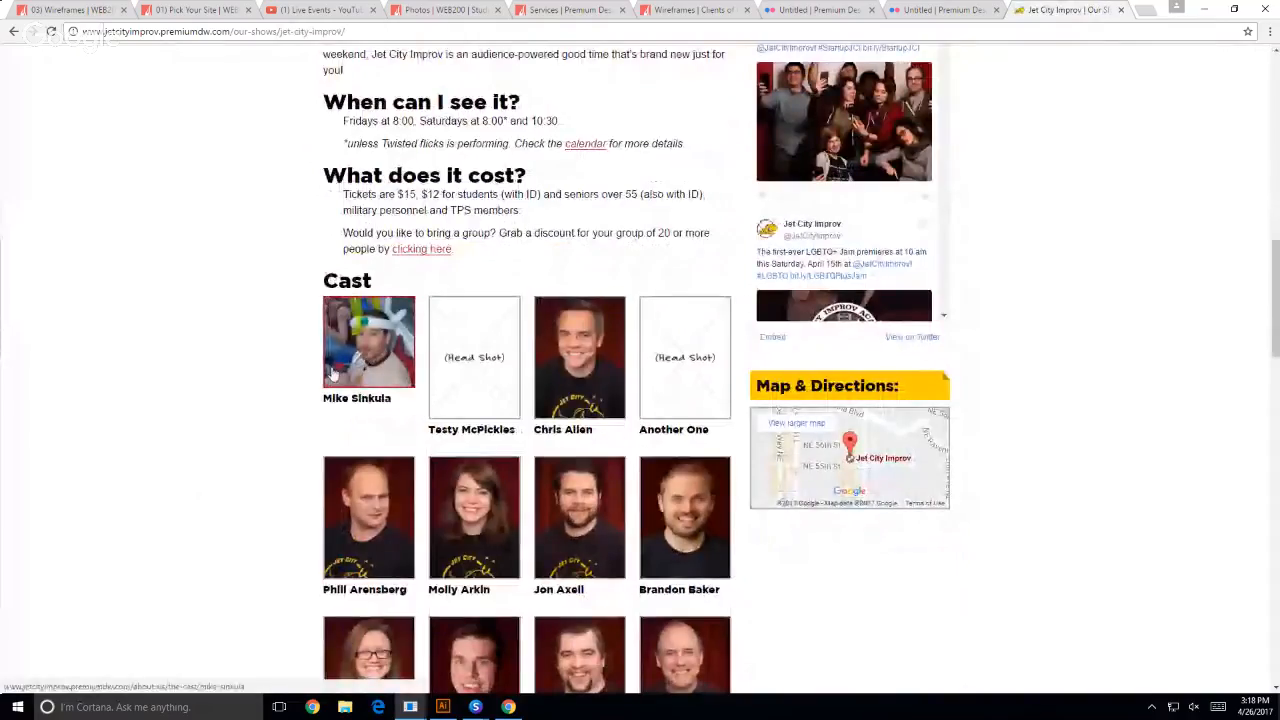
{"action": "scroll", "coordinate": [183, 451], "scroll_direction": "down", "scroll_amount": 4}
{"action": "scroll", "coordinate": [183, 453], "scroll_direction": "up", "scroll_amount": 4}
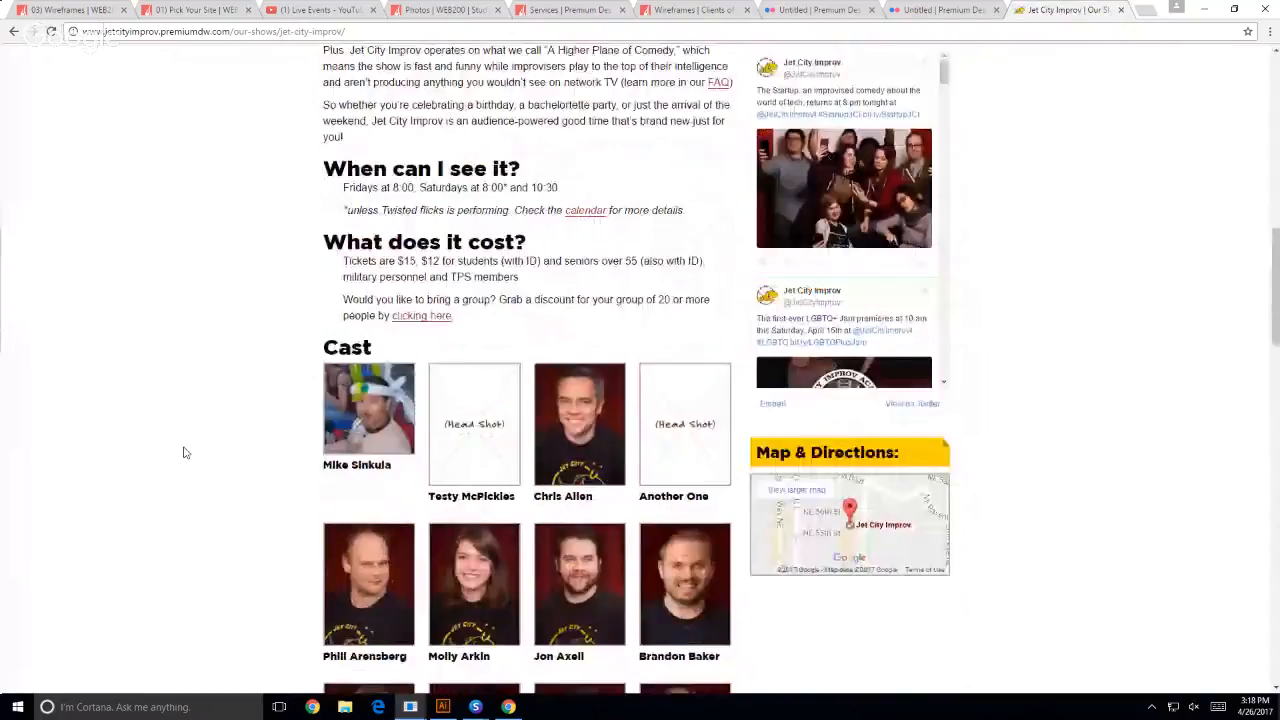
{"action": "scroll", "coordinate": [183, 453], "scroll_direction": "up", "scroll_amount": 7}
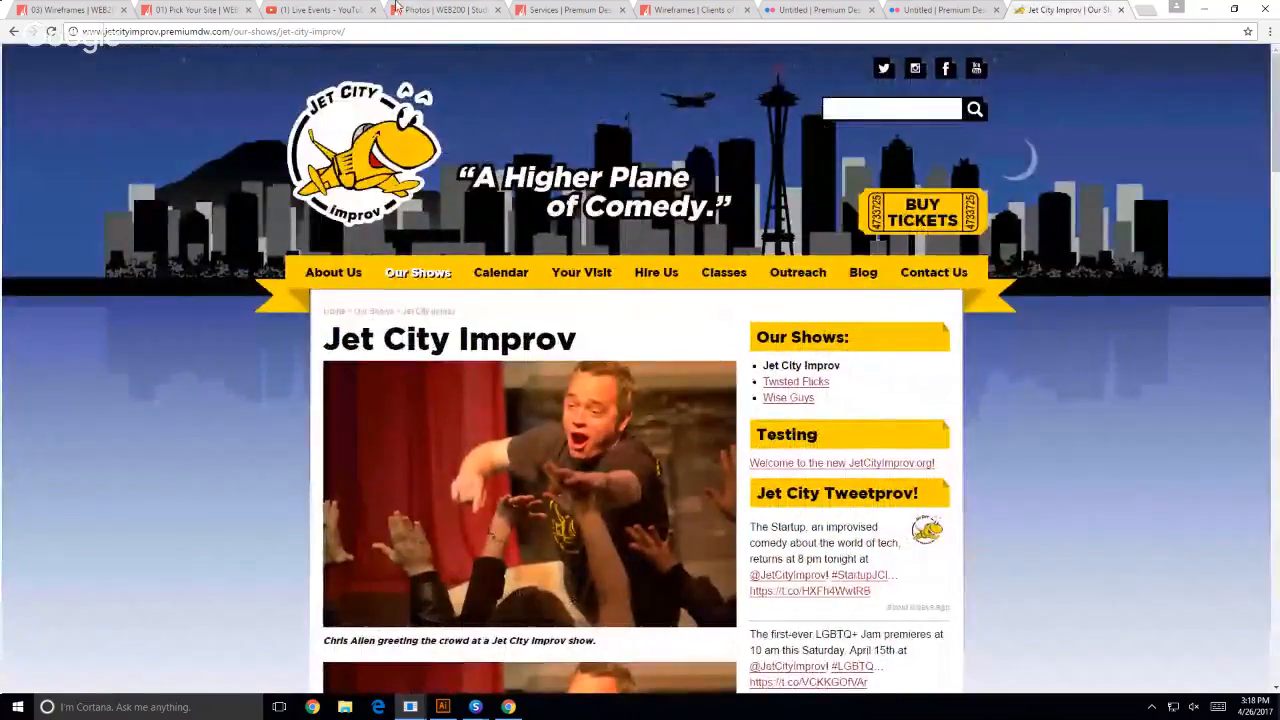
- Return to the Jet City Improv wireframes post and open the home page wireframe PDF
{"action": "left_click", "coordinate": [690, 9]}
{"action": "scroll", "coordinate": [92, 471], "scroll_direction": "down", "scroll_amount": 3}
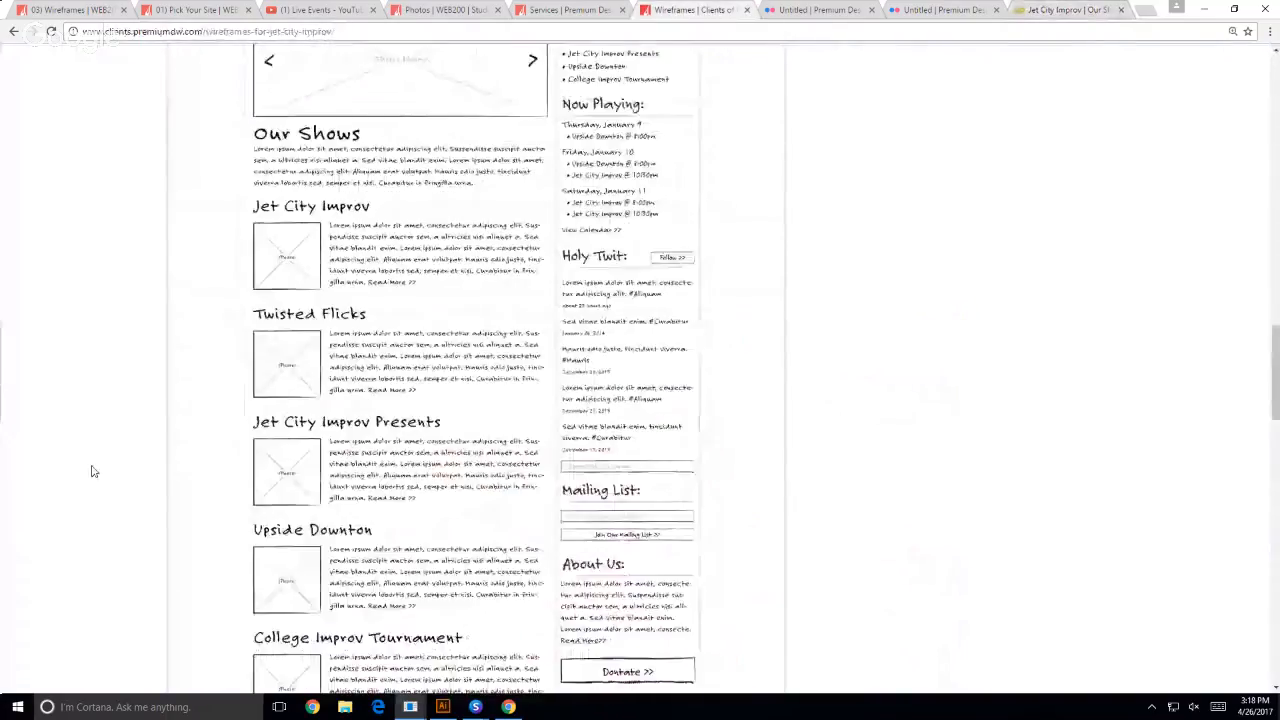
{"action": "scroll", "coordinate": [92, 471], "scroll_direction": "up", "scroll_amount": 15}
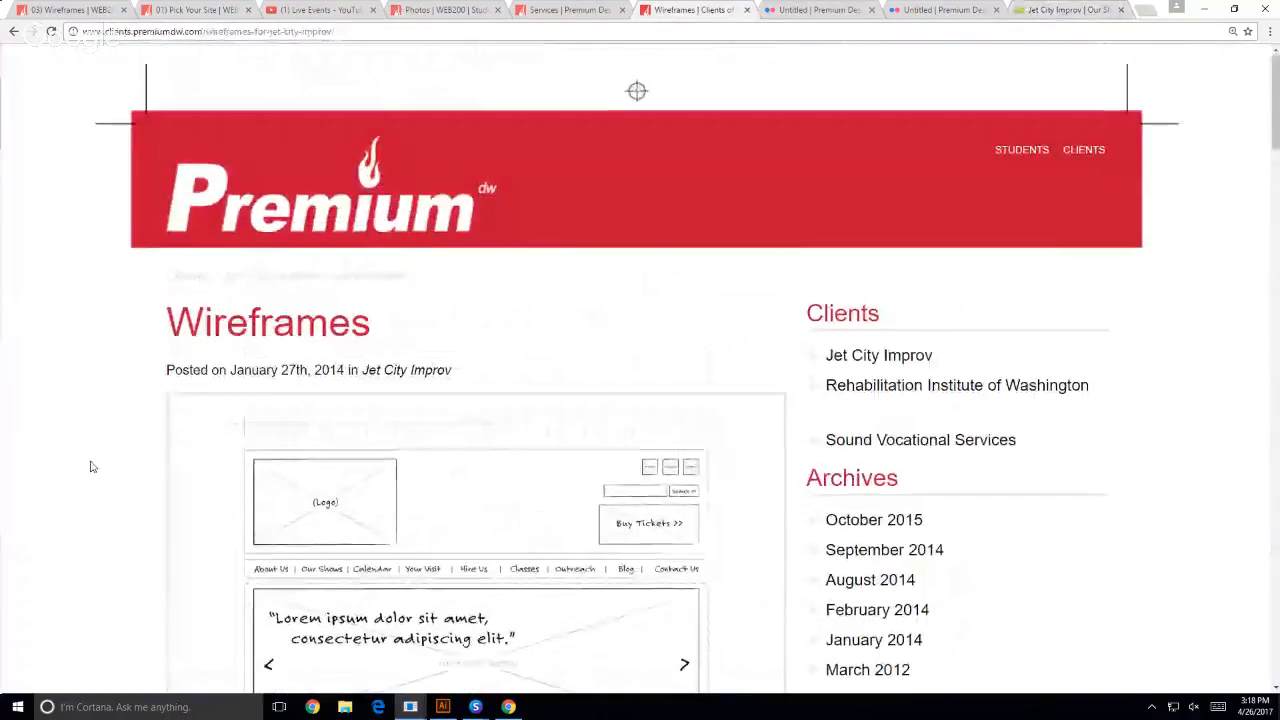
{"action": "scroll", "coordinate": [90, 467], "scroll_direction": "down", "scroll_amount": 5}
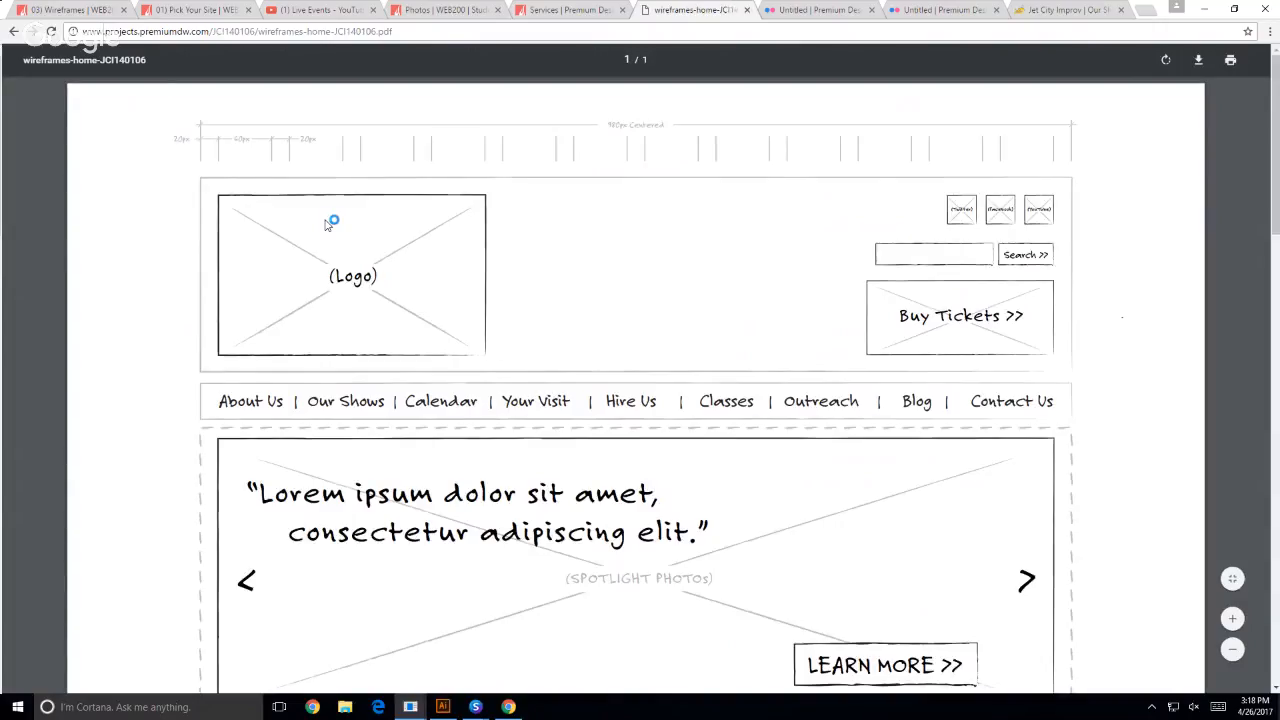
- Examine the home page wireframe PDF from the spotlight photos down to the footer links and back
{"action": "scroll", "coordinate": [491, 360], "scroll_direction": "down", "scroll_amount": 2}
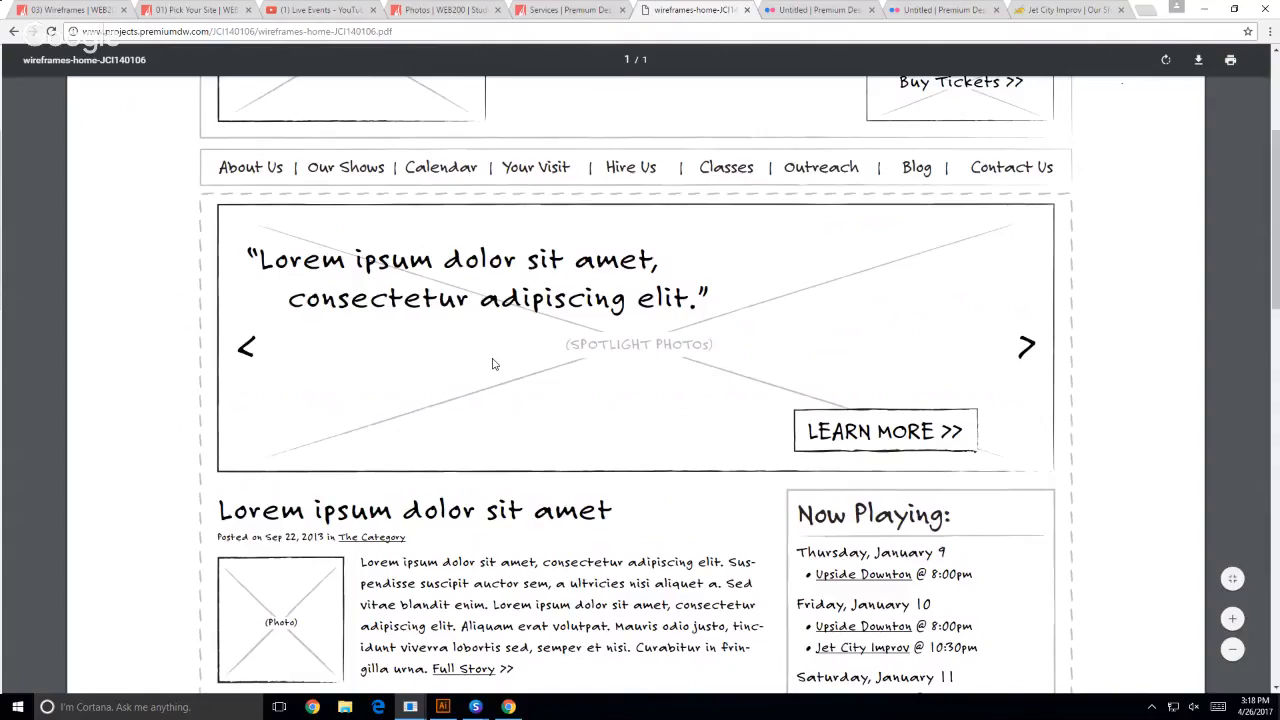
{"action": "scroll", "coordinate": [492, 364], "scroll_direction": "down", "scroll_amount": 4}
{"action": "scroll", "coordinate": [491, 358], "scroll_direction": "down", "scroll_amount": 5}
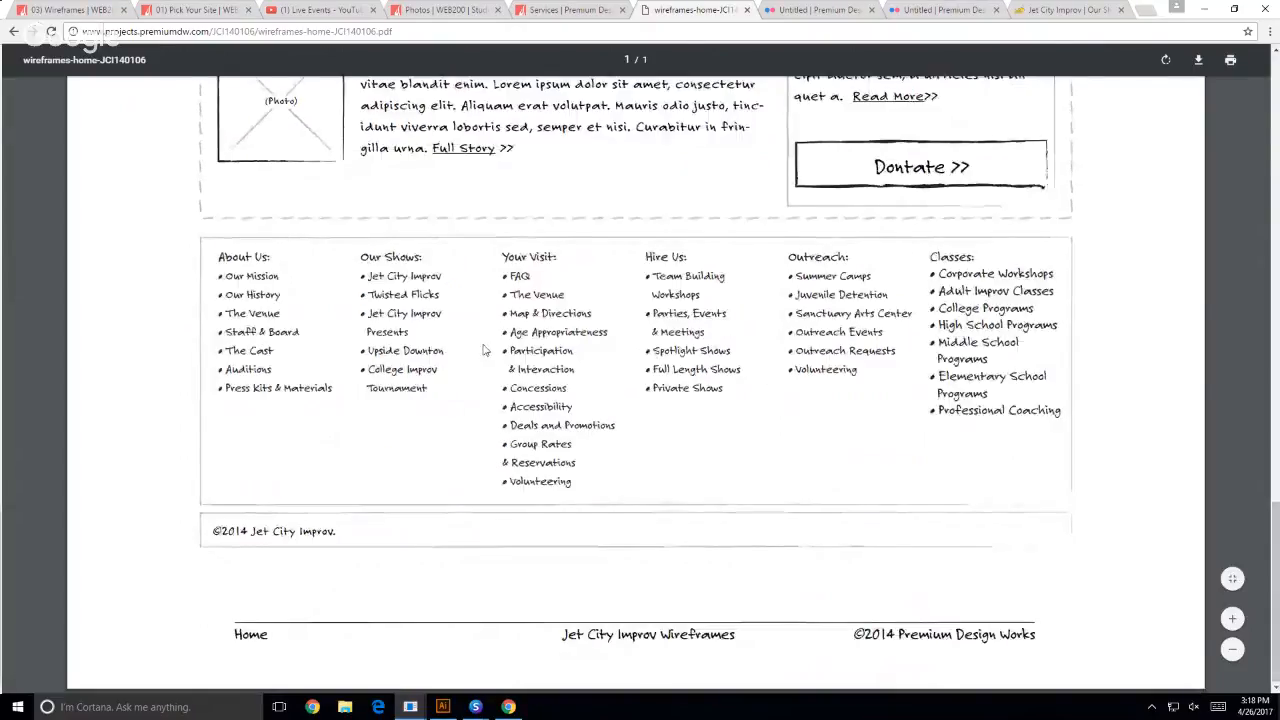
{"action": "scroll", "coordinate": [469, 352], "scroll_direction": "up", "scroll_amount": 3}
{"action": "scroll", "coordinate": [463, 352], "scroll_direction": "up", "scroll_amount": 8}
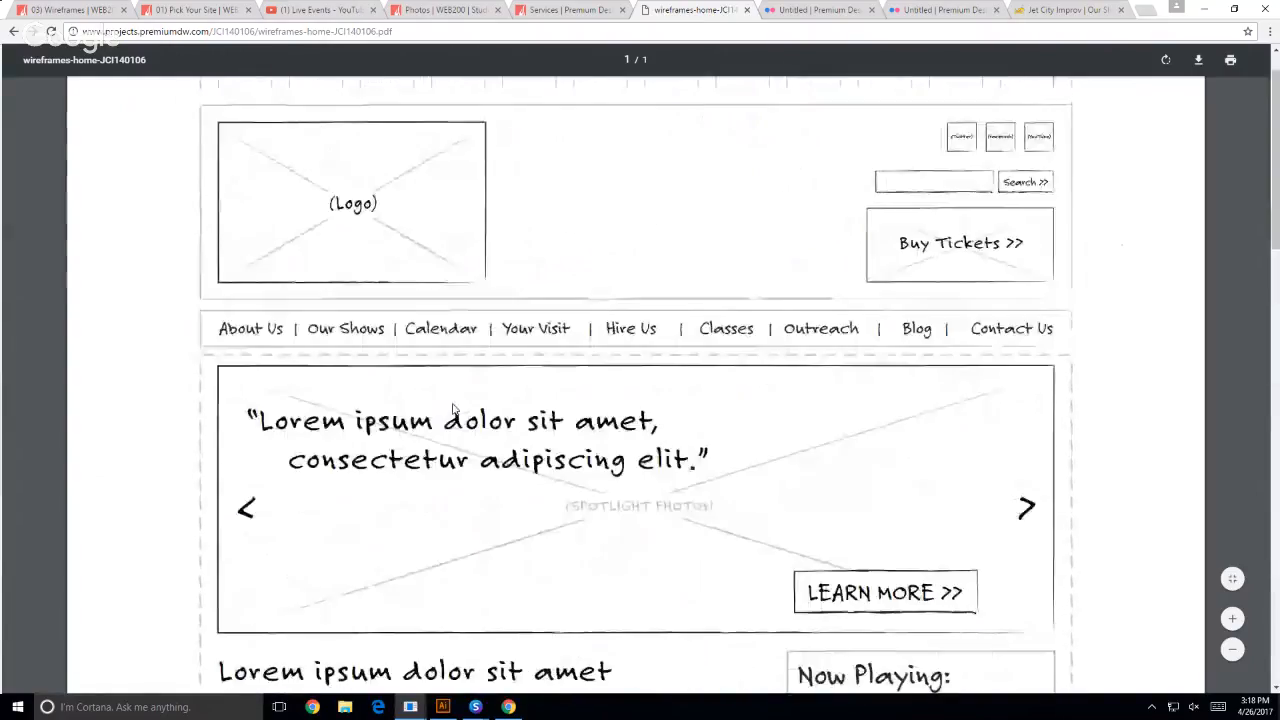
- Go back to the wireframes post and review the gateway and destination wireframes through the end of the page
{"action": "left_click", "coordinate": [14, 31]}
{"action": "scroll", "coordinate": [400, 330], "scroll_direction": "down", "scroll_amount": 10}
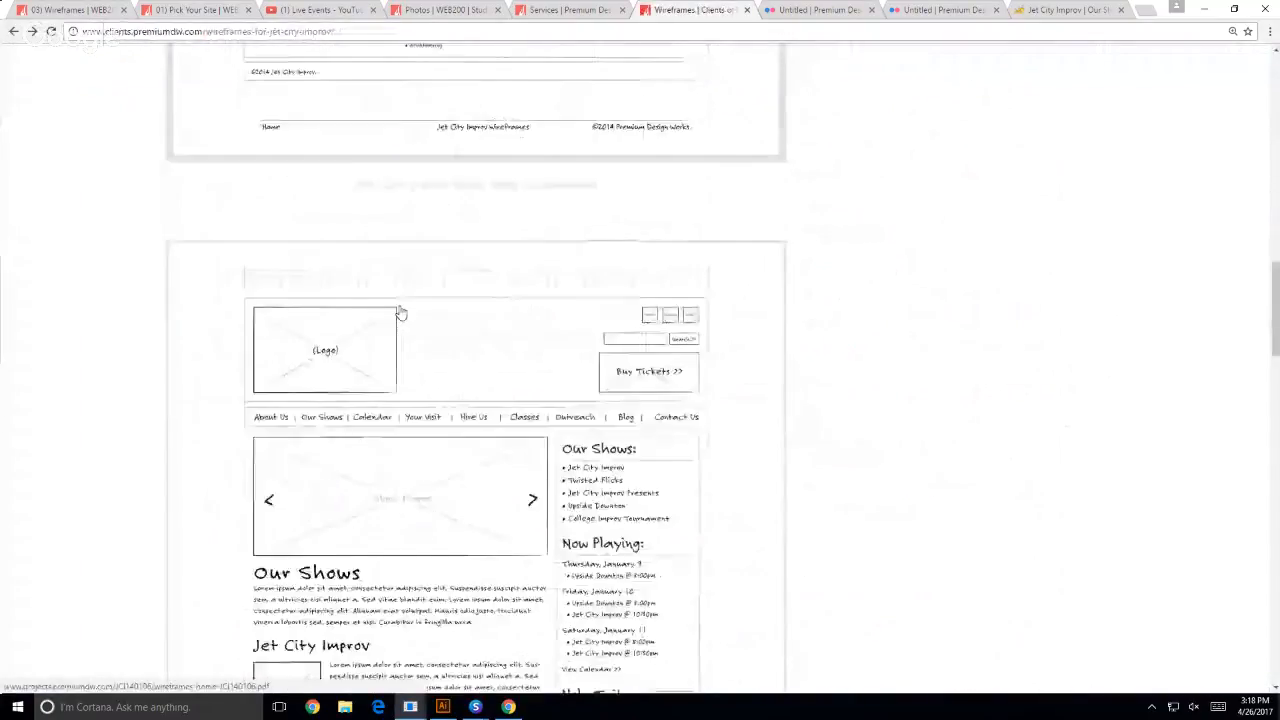
{"action": "scroll", "coordinate": [450, 364], "scroll_direction": "down", "scroll_amount": 15}
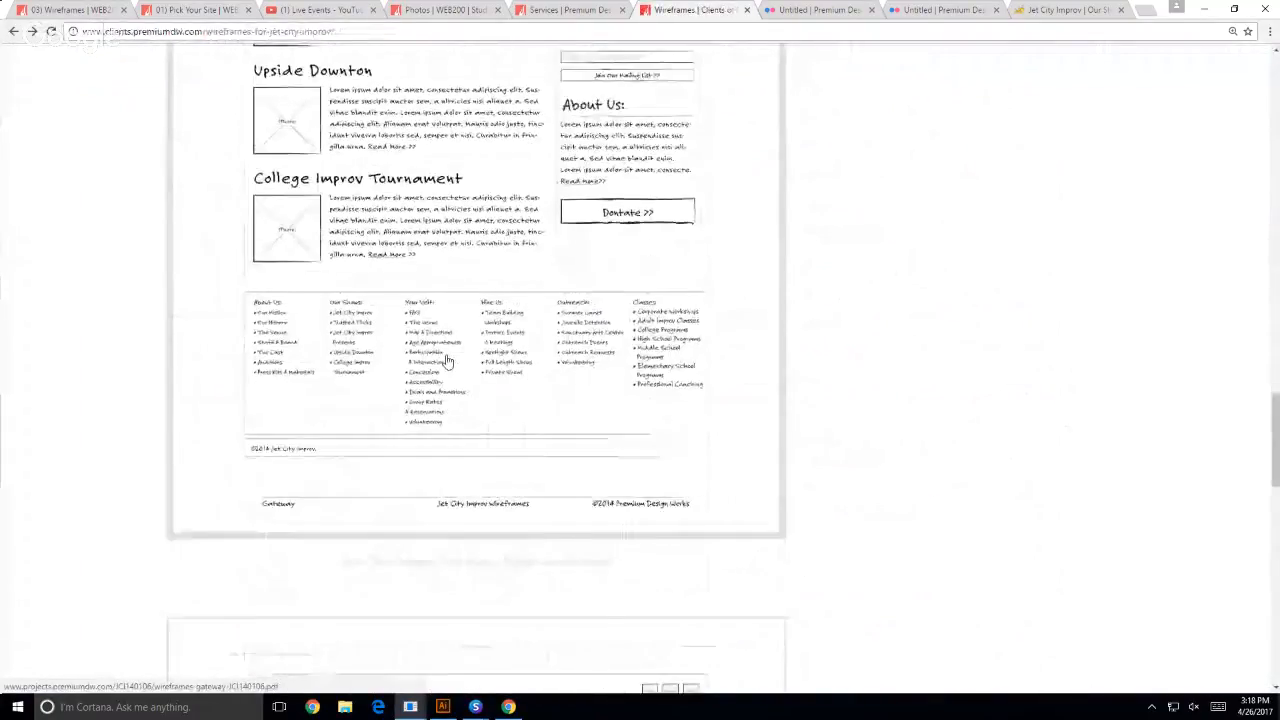
{"action": "scroll", "coordinate": [40, 386], "scroll_direction": "down", "scroll_amount": 12}
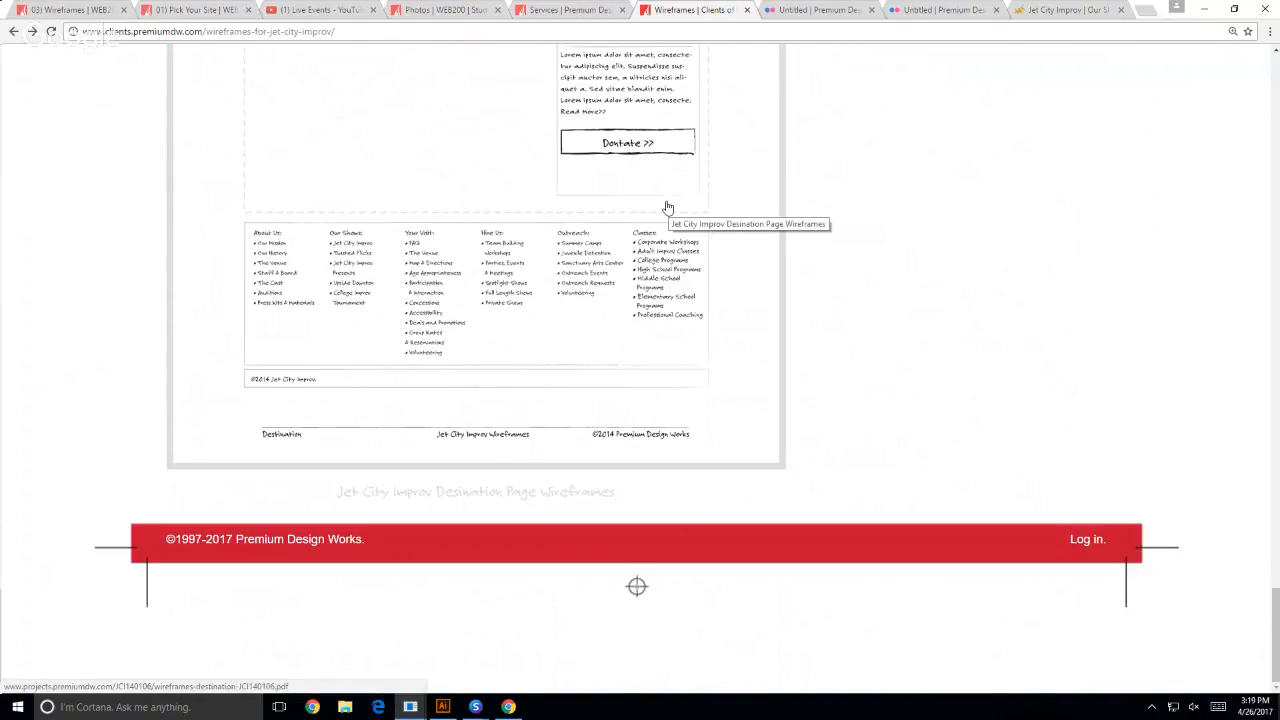
- Return to the WEB200 03) Wireframes assignment page and download the Jet City Improv Wireframes archive
{"action": "left_click", "coordinate": [93, 13]}
{"action": "scroll", "coordinate": [62, 380], "scroll_direction": "down", "scroll_amount": 8}
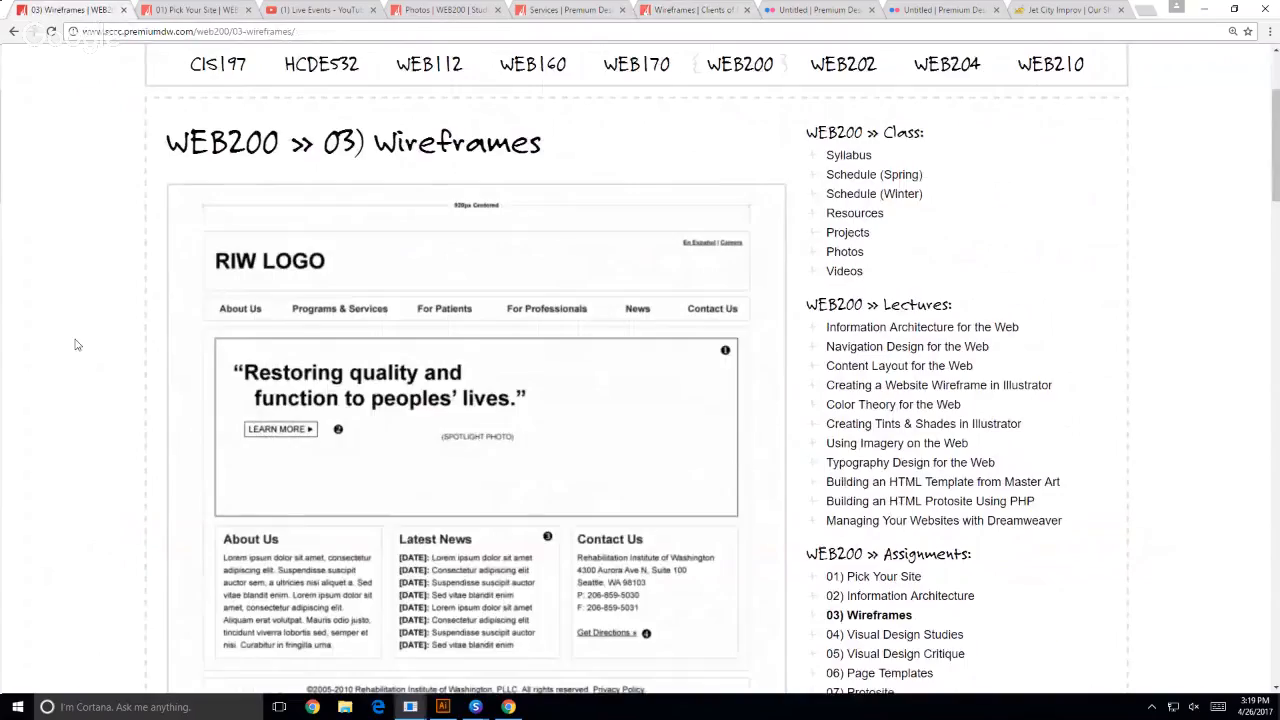
{"action": "scroll", "coordinate": [74, 344], "scroll_direction": "down", "scroll_amount": 2}
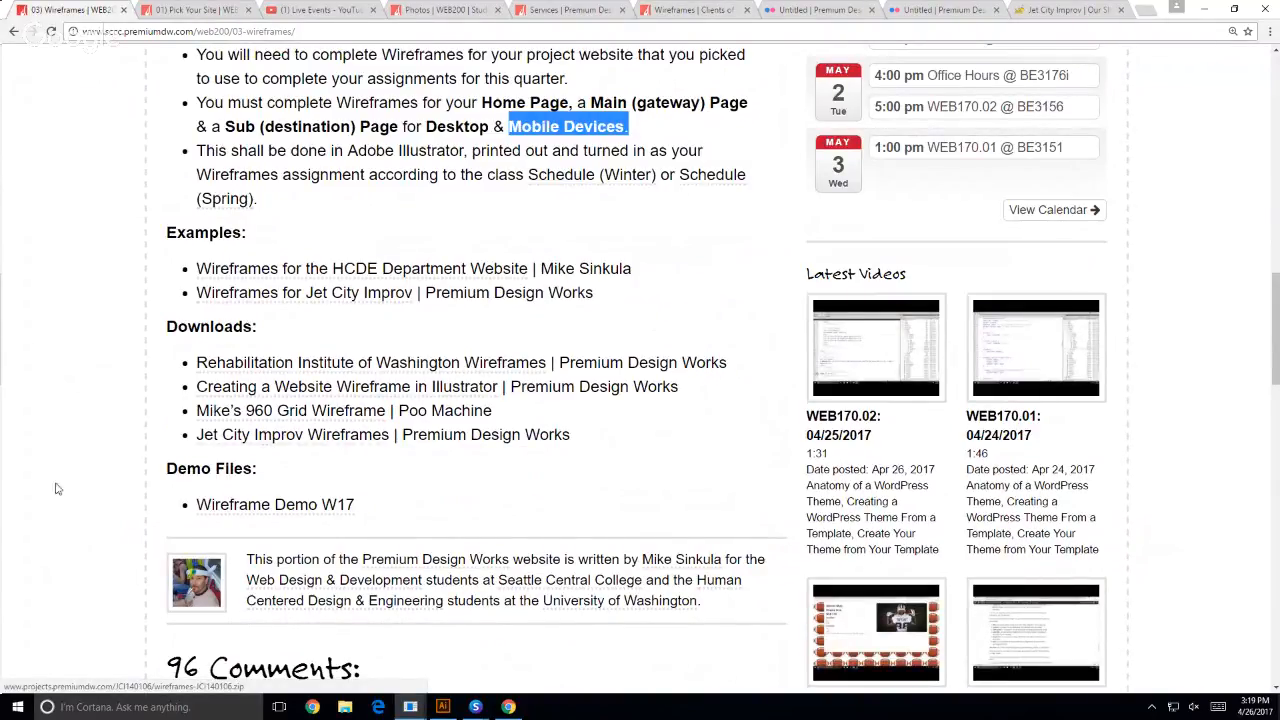
{"action": "left_click", "coordinate": [268, 445]}
- Switch to File Explorer, open Documents\WEB200\wireframes-JCI140106 (3)\wireframes-JCI140106, and locate the Illustrator file and the Felt Tip Roman folder
{"action": "left_click", "coordinate": [348, 708]}
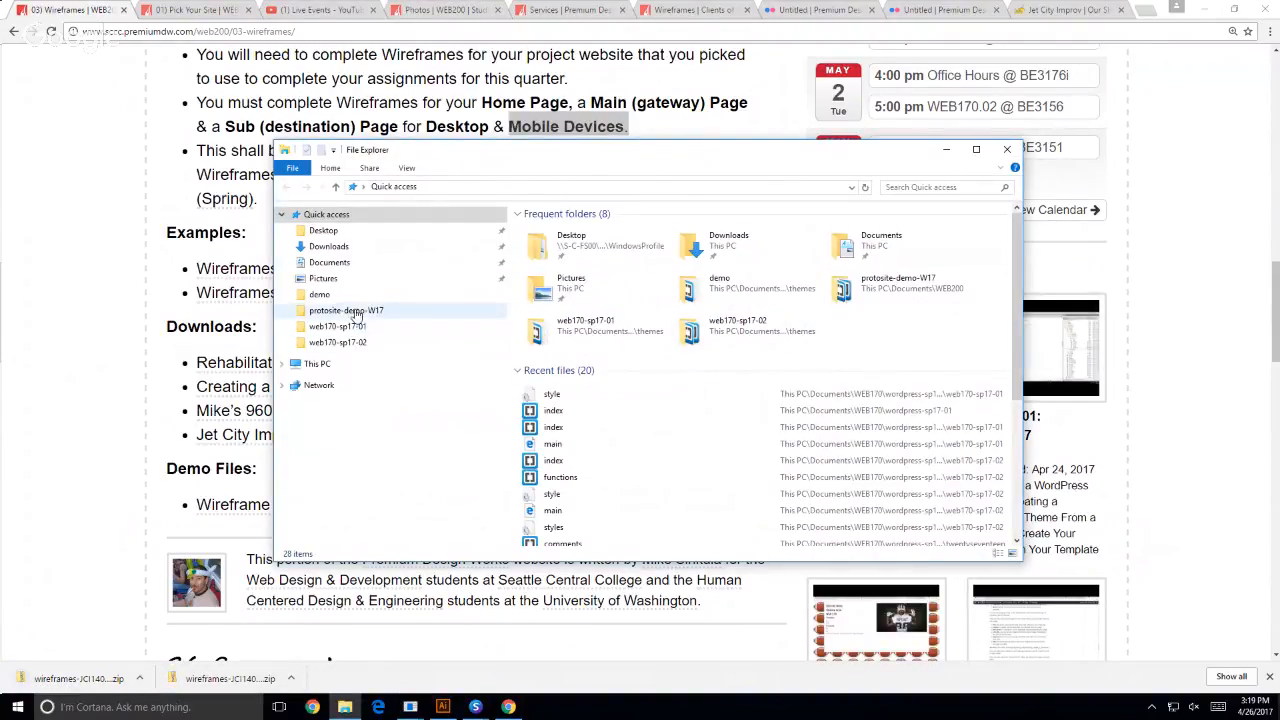
{"action": "left_click", "coordinate": [318, 263]}
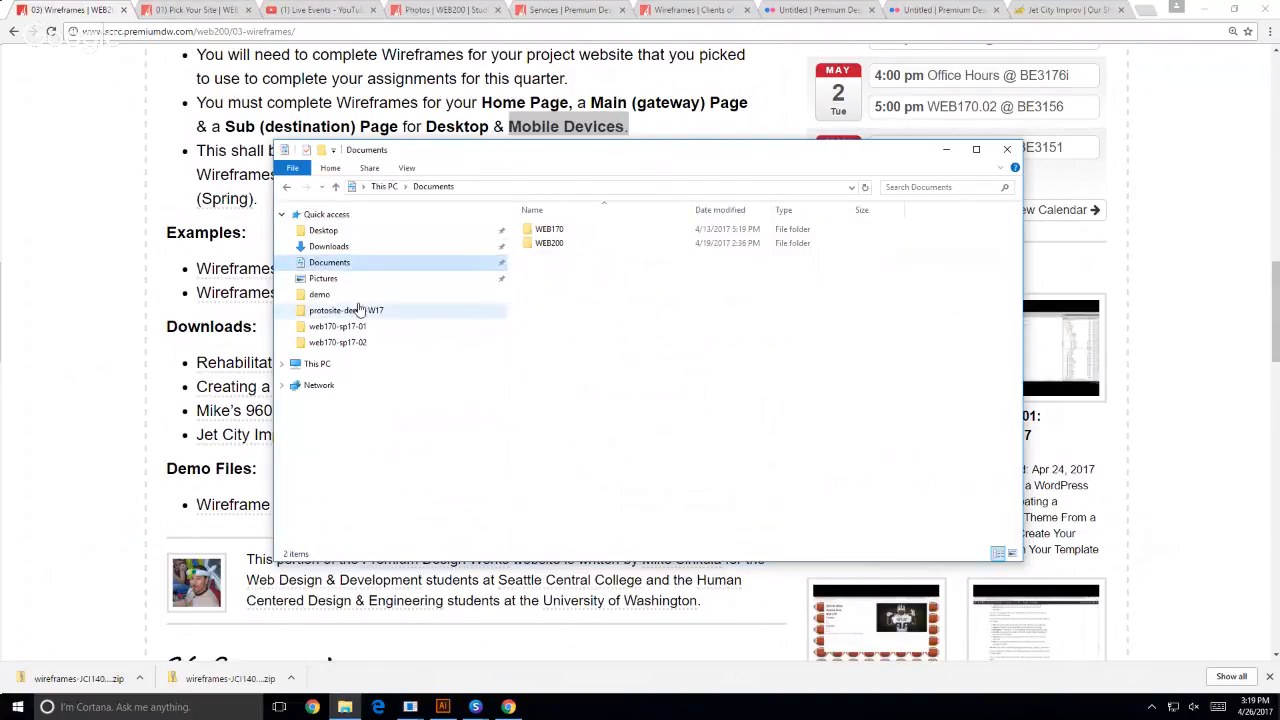
{"action": "double_click", "coordinate": [545, 247]}
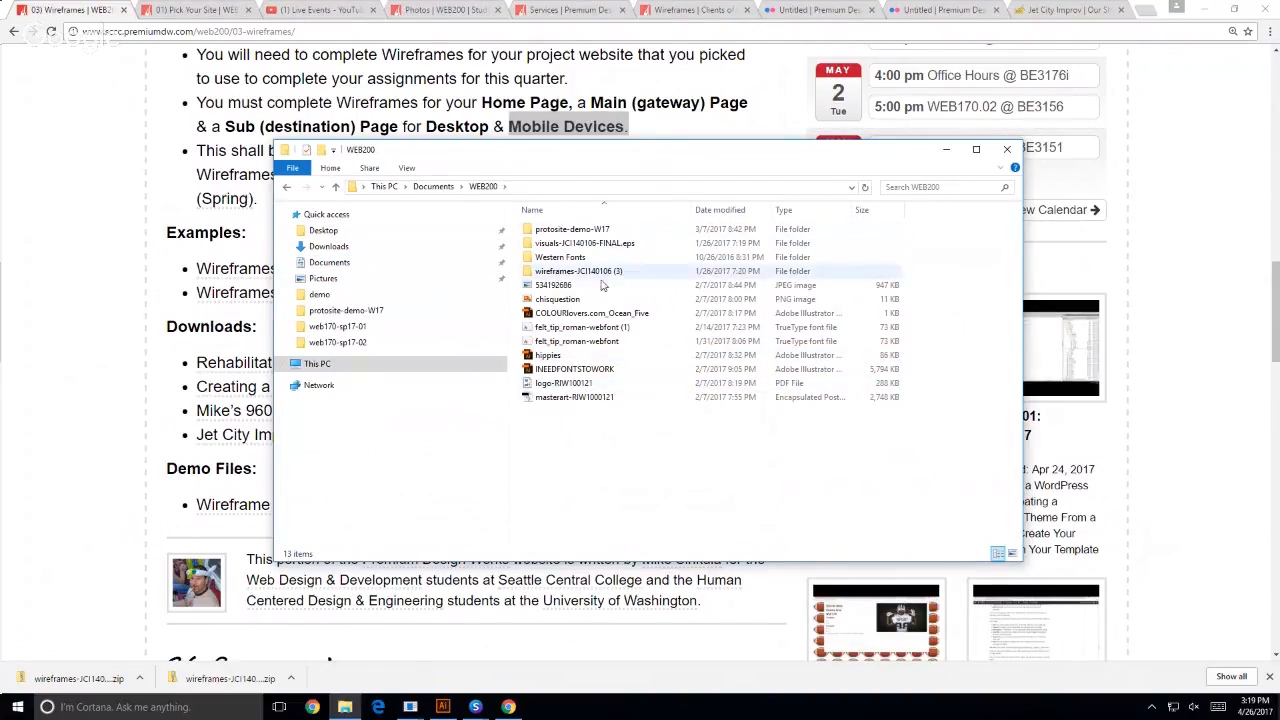
{"action": "double_click", "coordinate": [550, 272]}
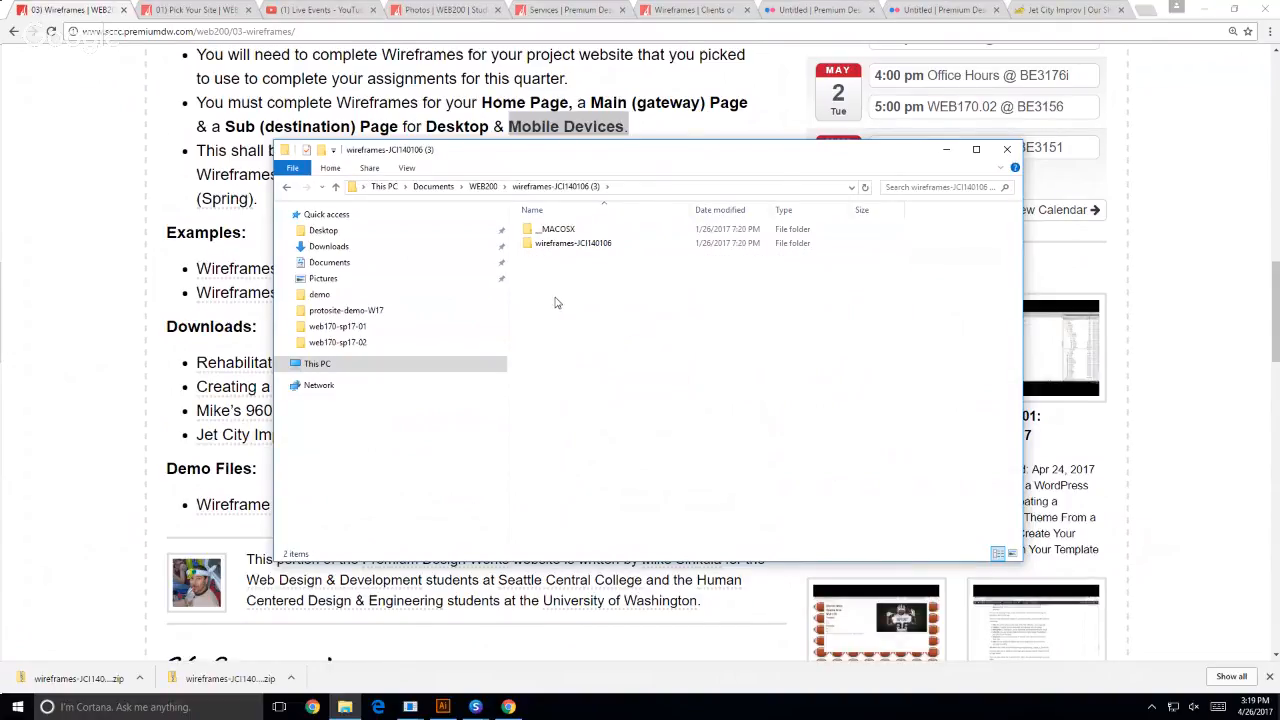
{"action": "left_click", "coordinate": [565, 244]}
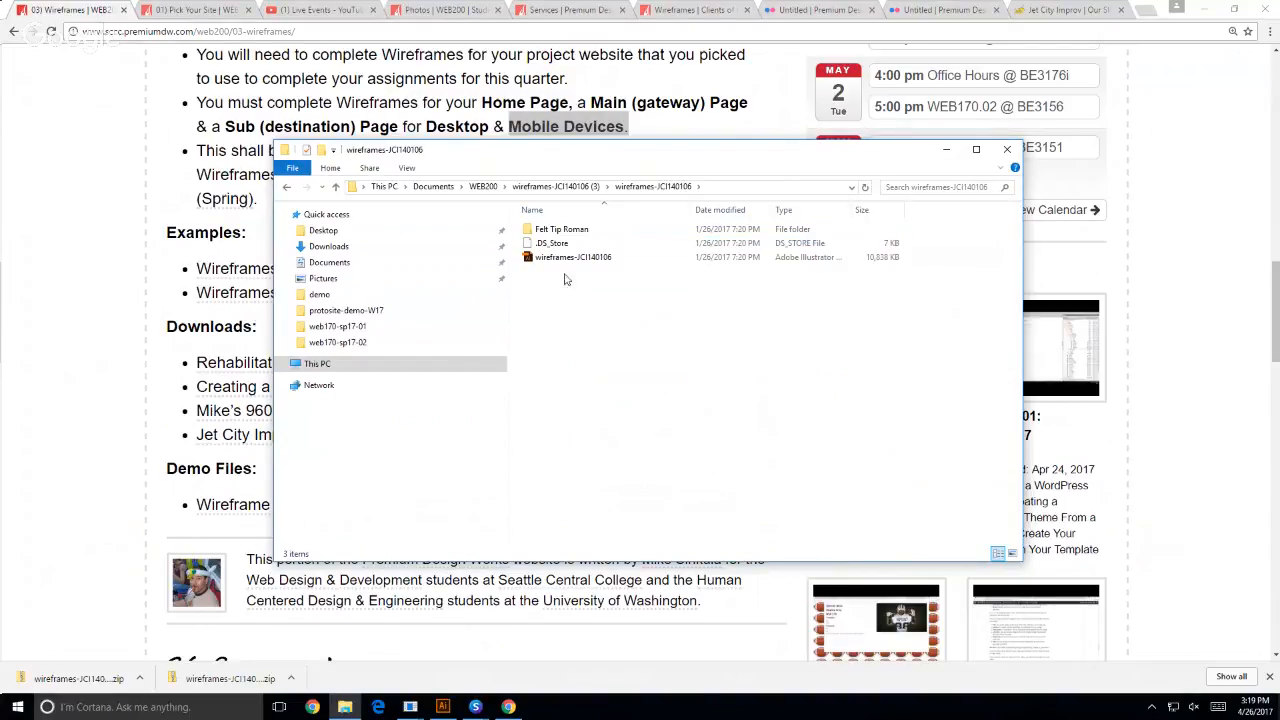
{"action": "left_click", "coordinate": [555, 262]}
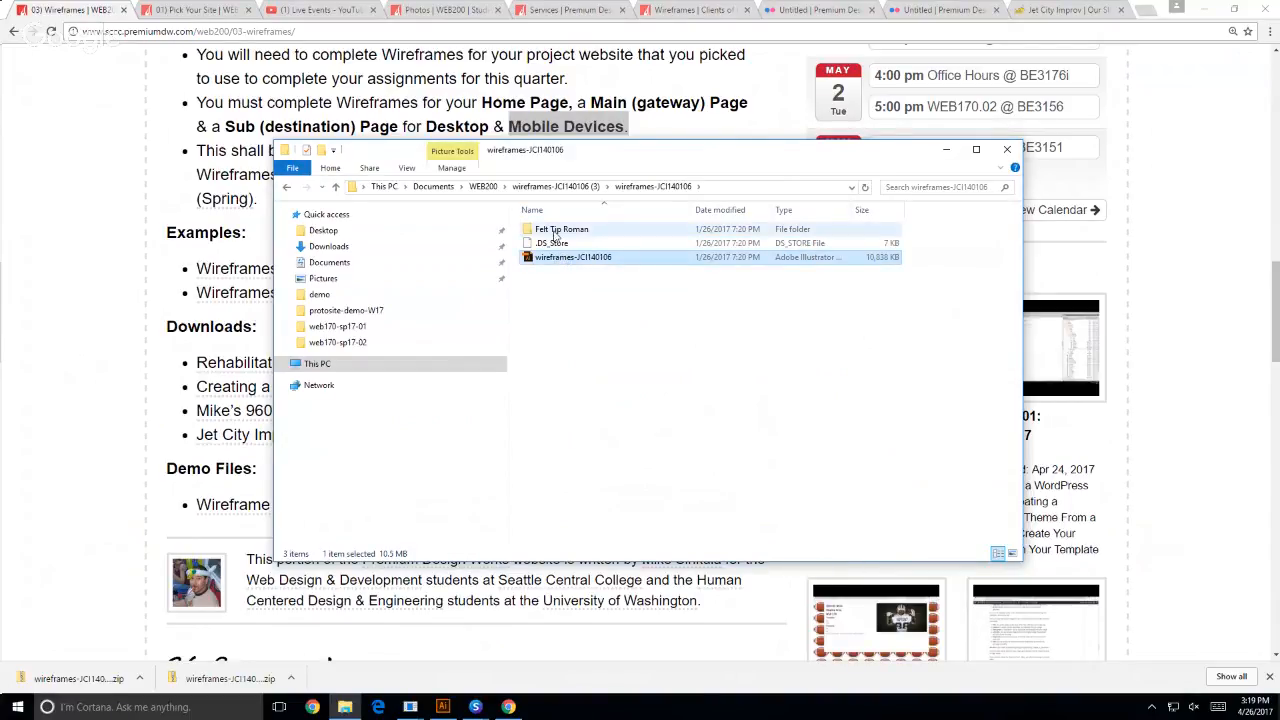
{"action": "left_click", "coordinate": [553, 231]}
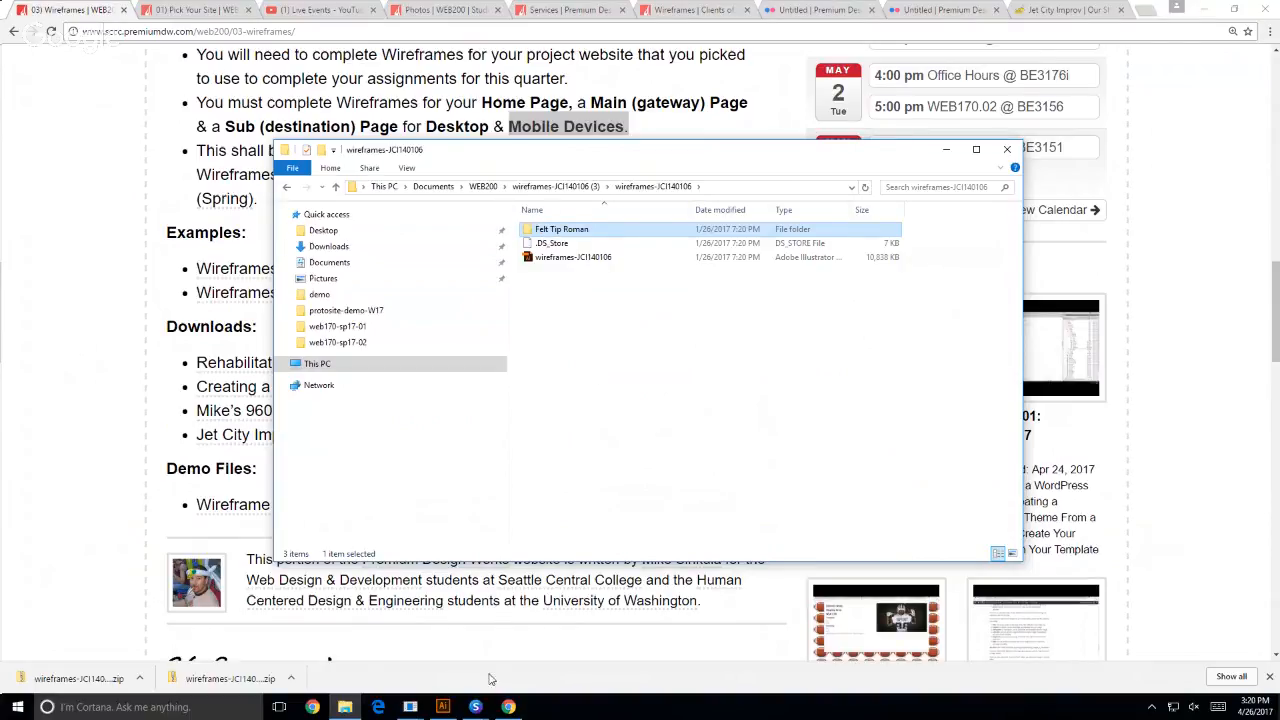
- Switch to the Suitcase Fusion font library window and reposition it on the desktop
{"action": "left_click", "coordinate": [474, 707]}
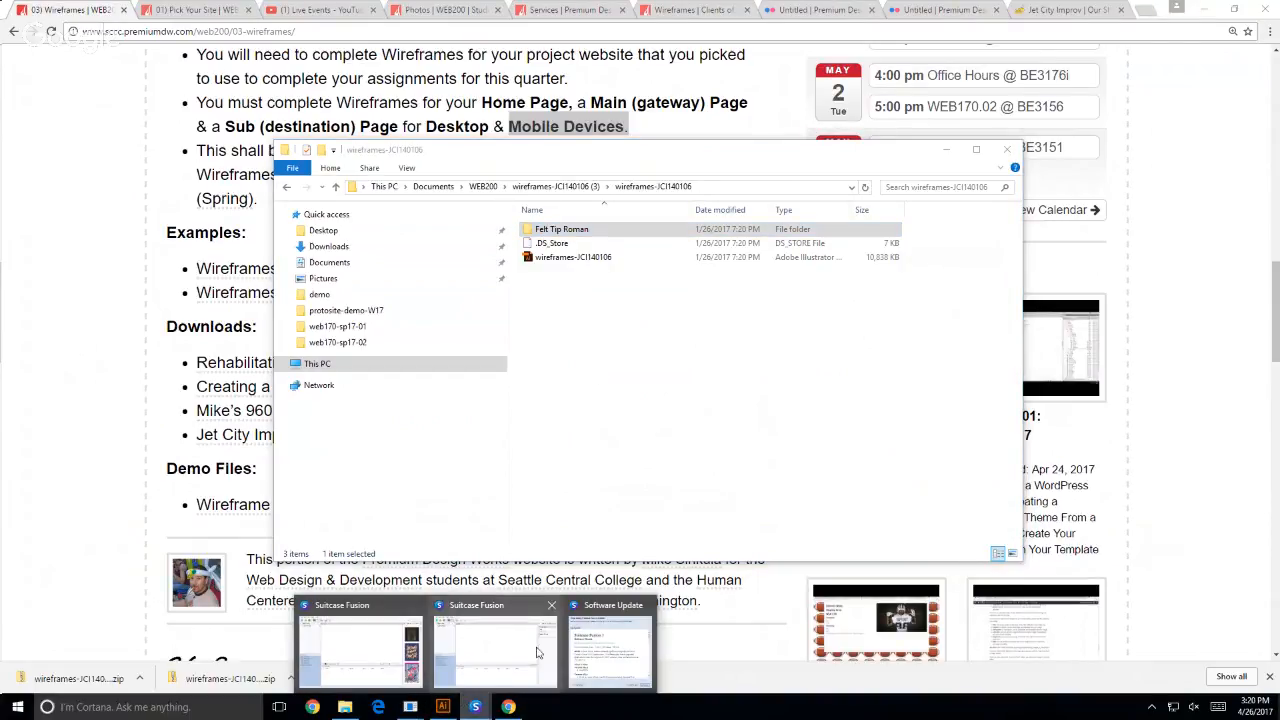
{"action": "left_click", "coordinate": [356, 650]}
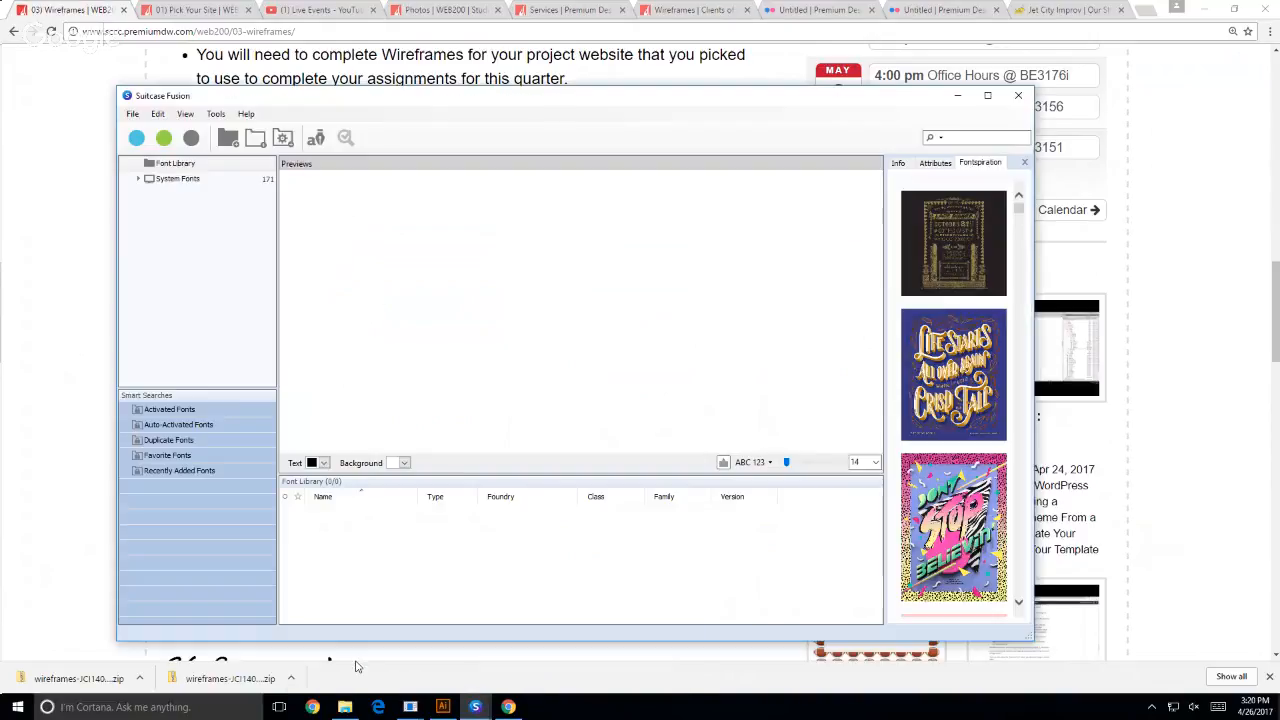
{"action": "left_click_drag", "start_coordinate": [290, 95], "coordinate": [235, 62]}
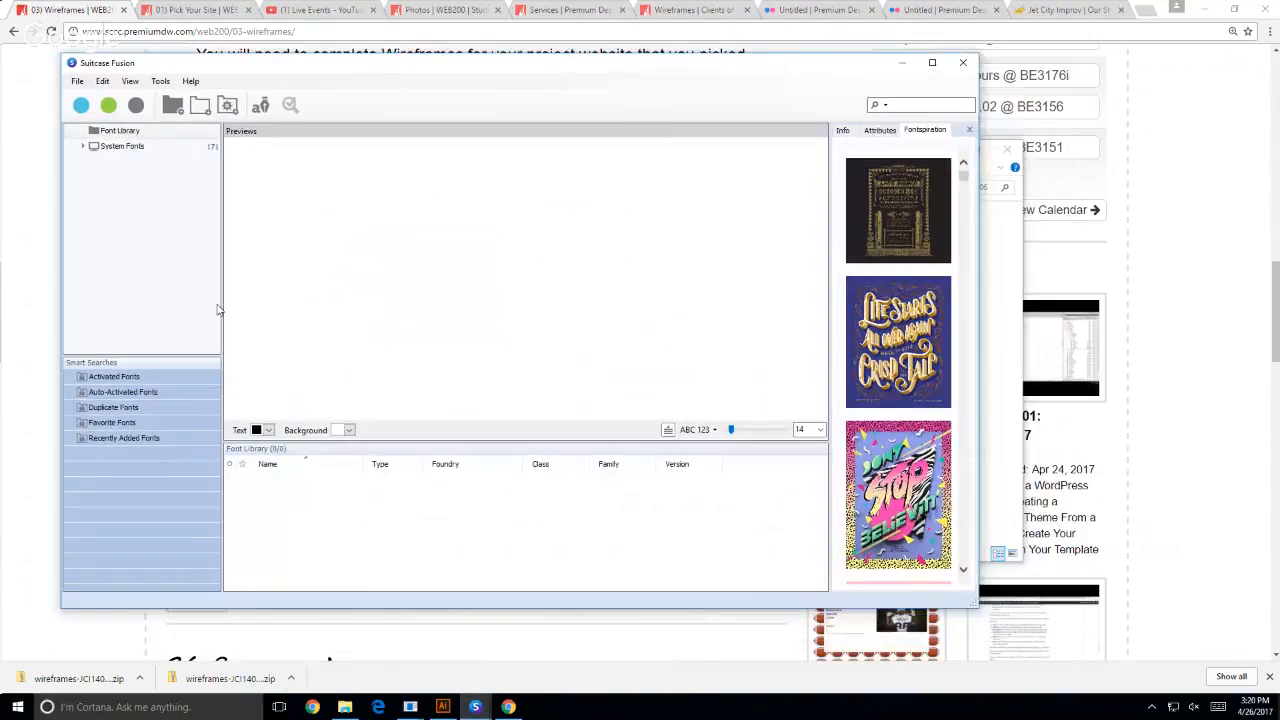
- Look up the Adobe with Extensis program group among the installed apps, including its Authorize Extensis and Suitcase Fusion entries
{"action": "left_click", "coordinate": [10, 710]}
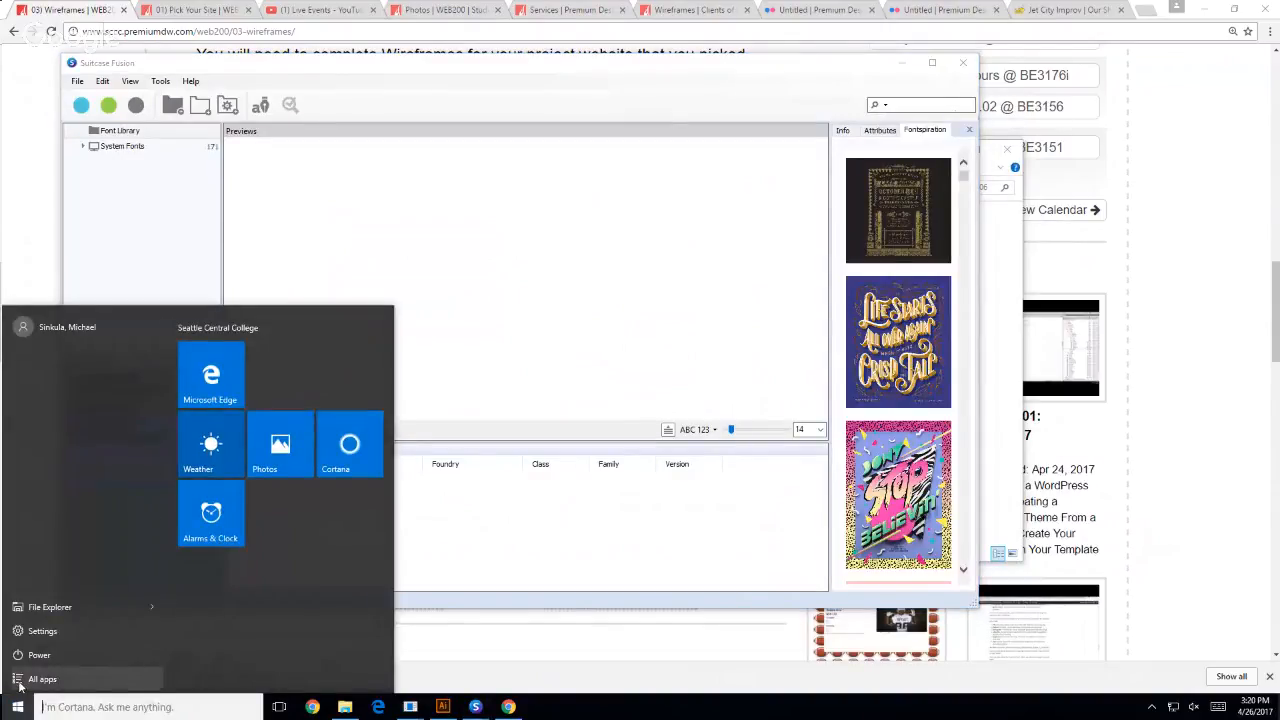
{"action": "left_click", "coordinate": [19, 684]}
{"action": "scroll", "coordinate": [100, 520], "scroll_direction": "down", "scroll_amount": 3}
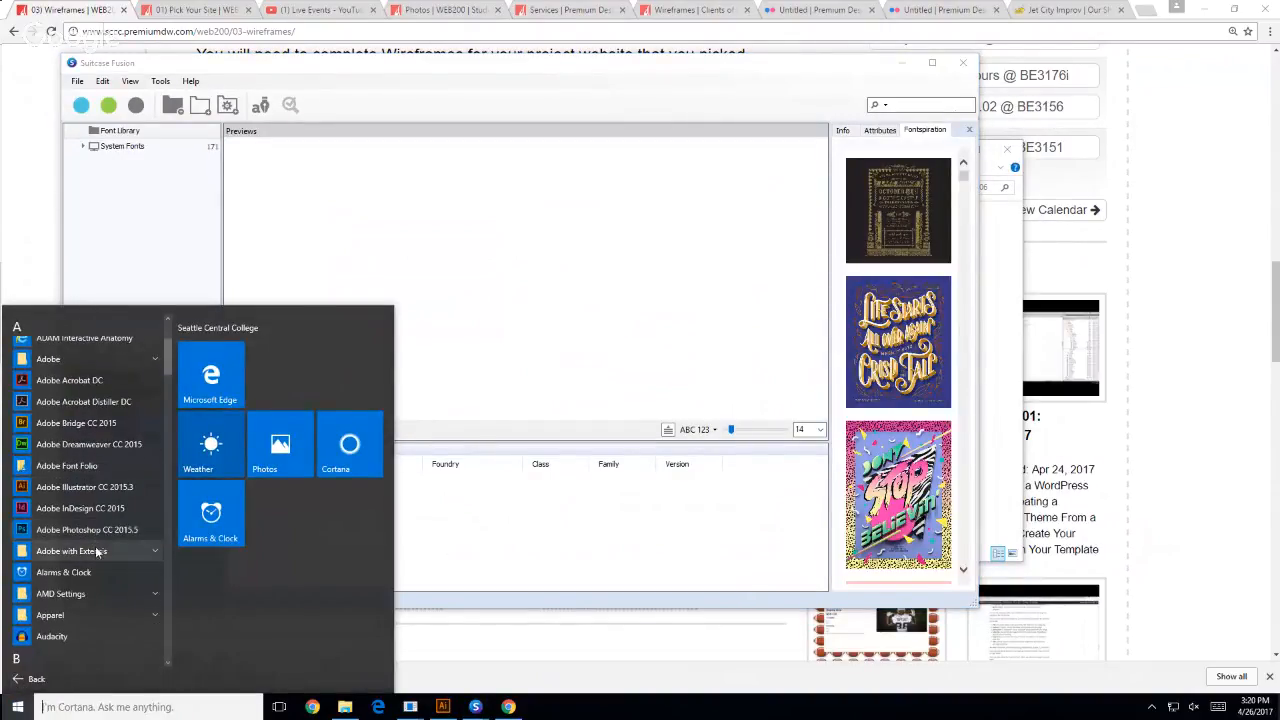
{"action": "left_click", "coordinate": [154, 553]}
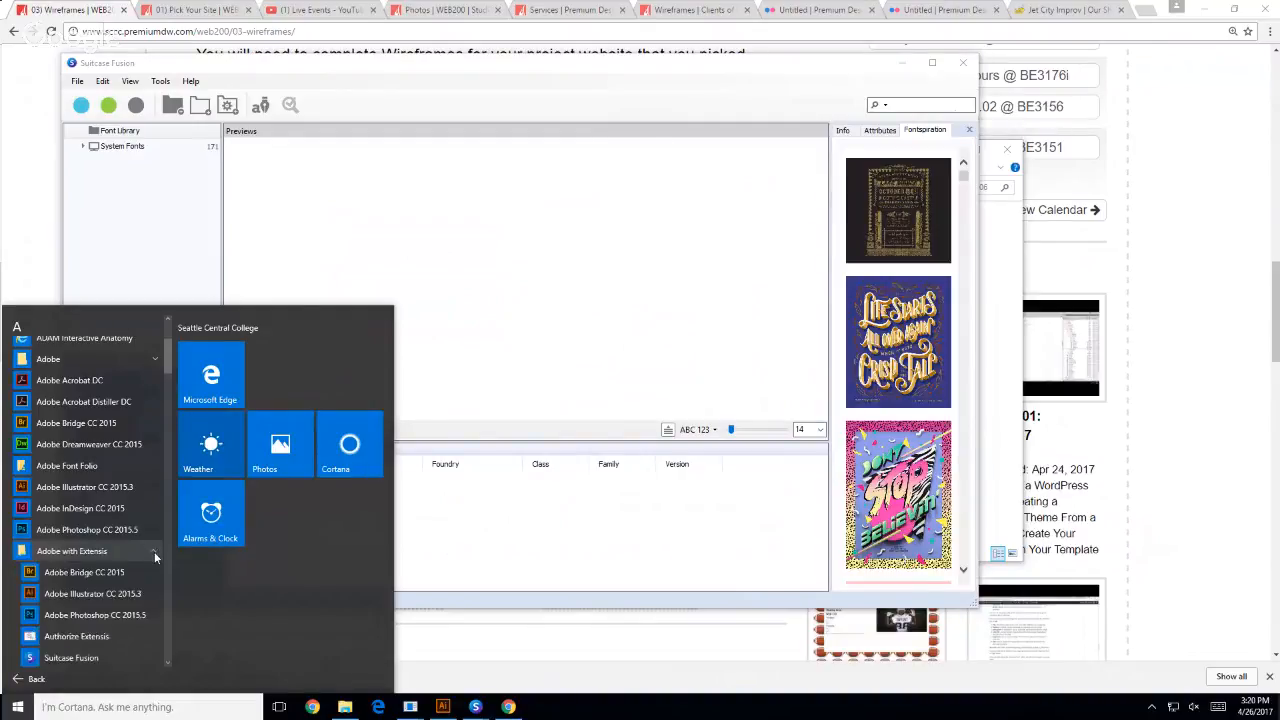
{"action": "scroll", "coordinate": [150, 560], "scroll_direction": "down", "scroll_amount": 3}
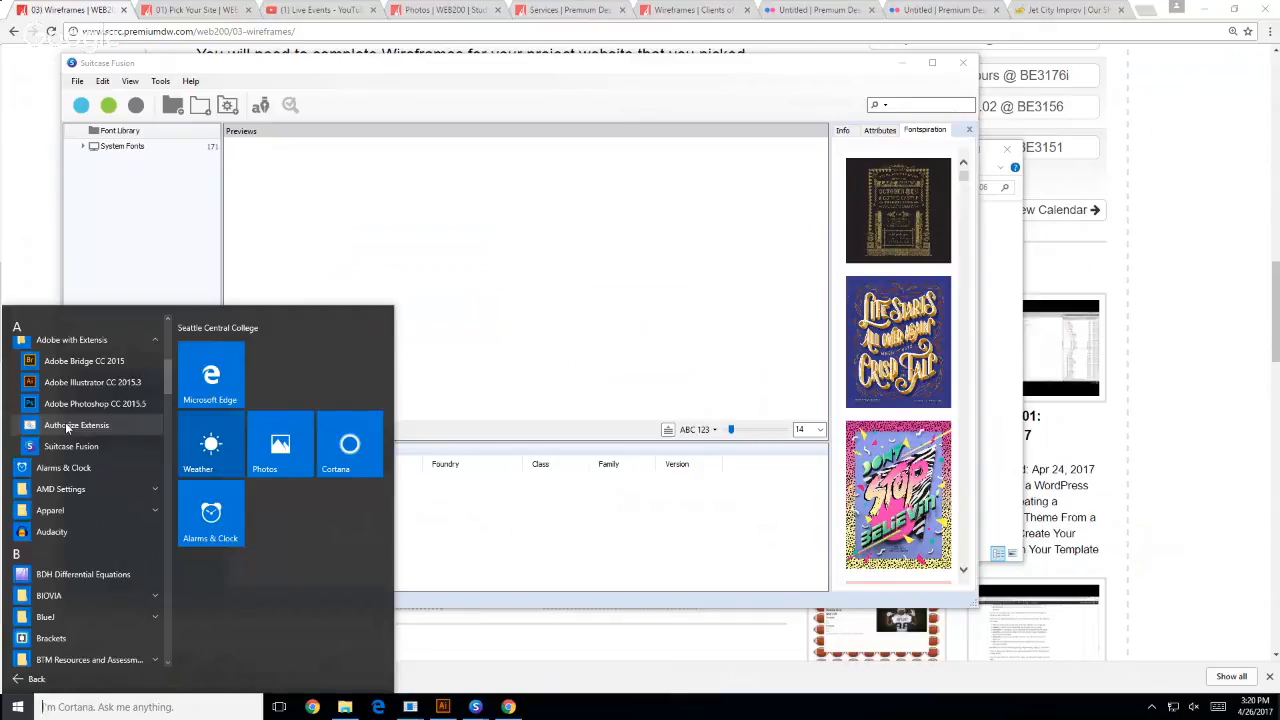
{"action": "left_click", "coordinate": [586, 76]}
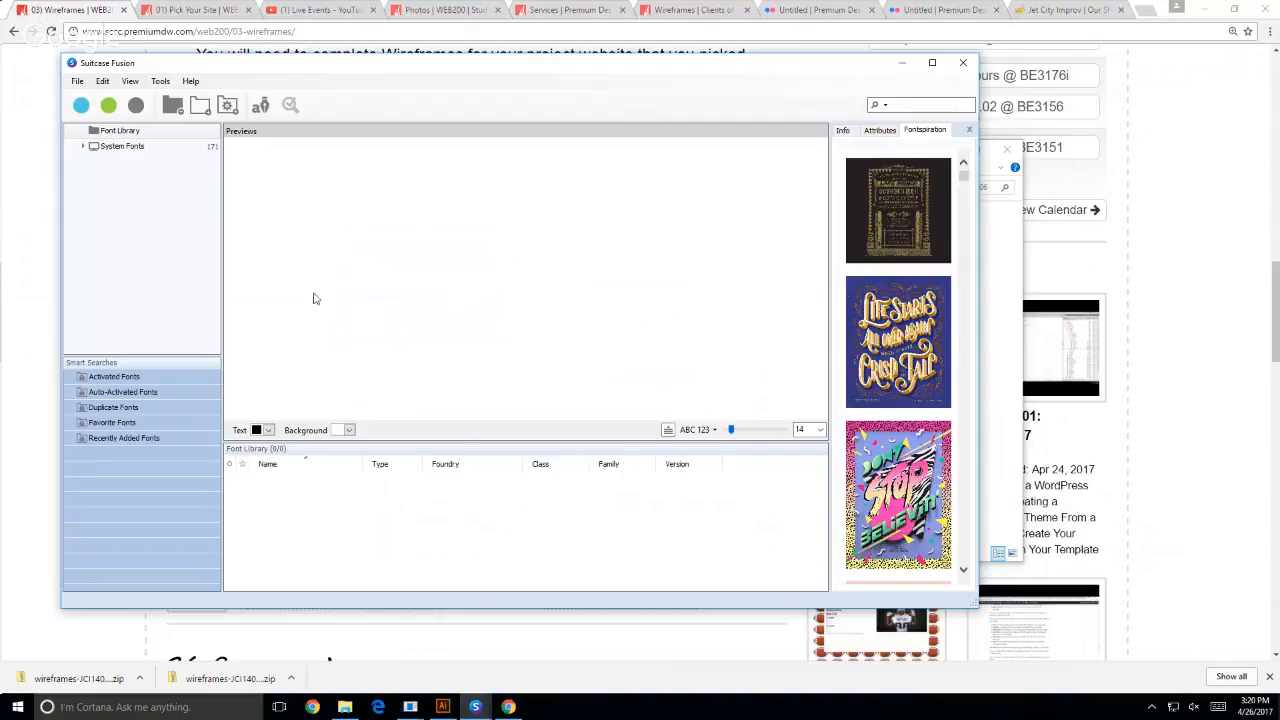
- Shrink the Suitcase Fusion and wireframes-JCI140106 folder windows and arrange them side by side without overlap
{"action": "left_click_drag", "start_coordinate": [973, 606], "coordinate": [810, 530]}
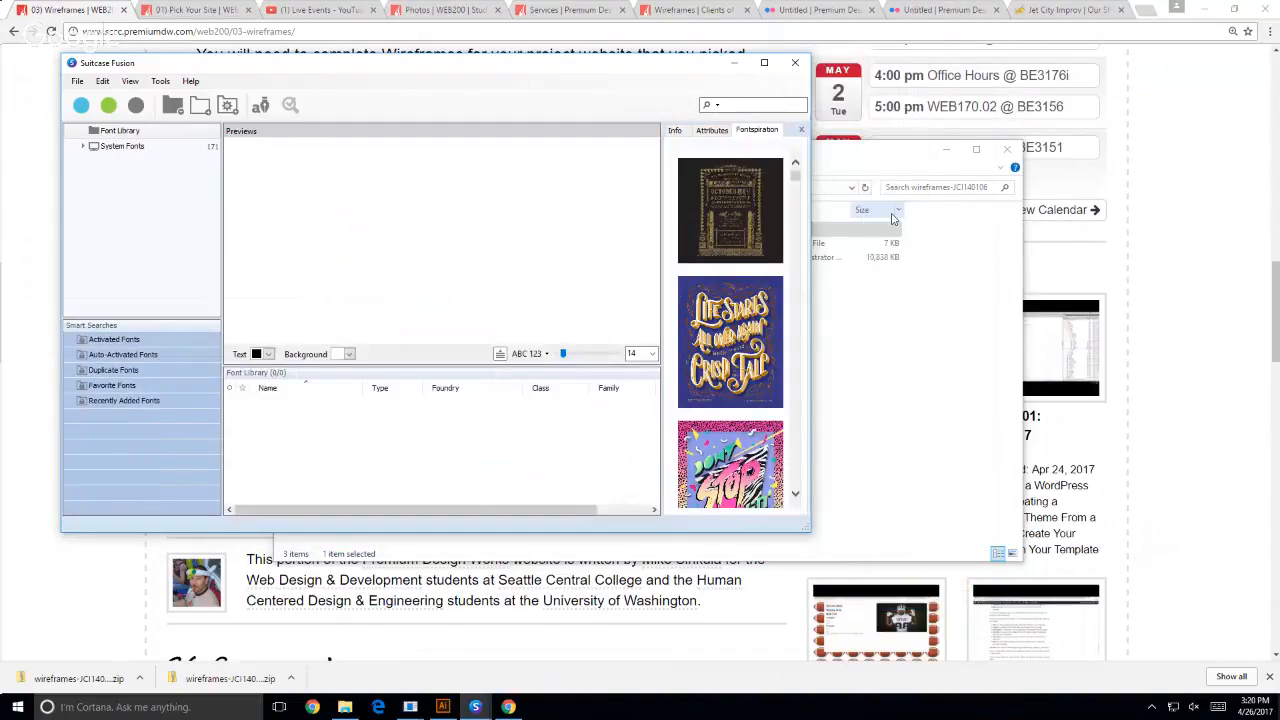
{"action": "left_click", "coordinate": [872, 151]}
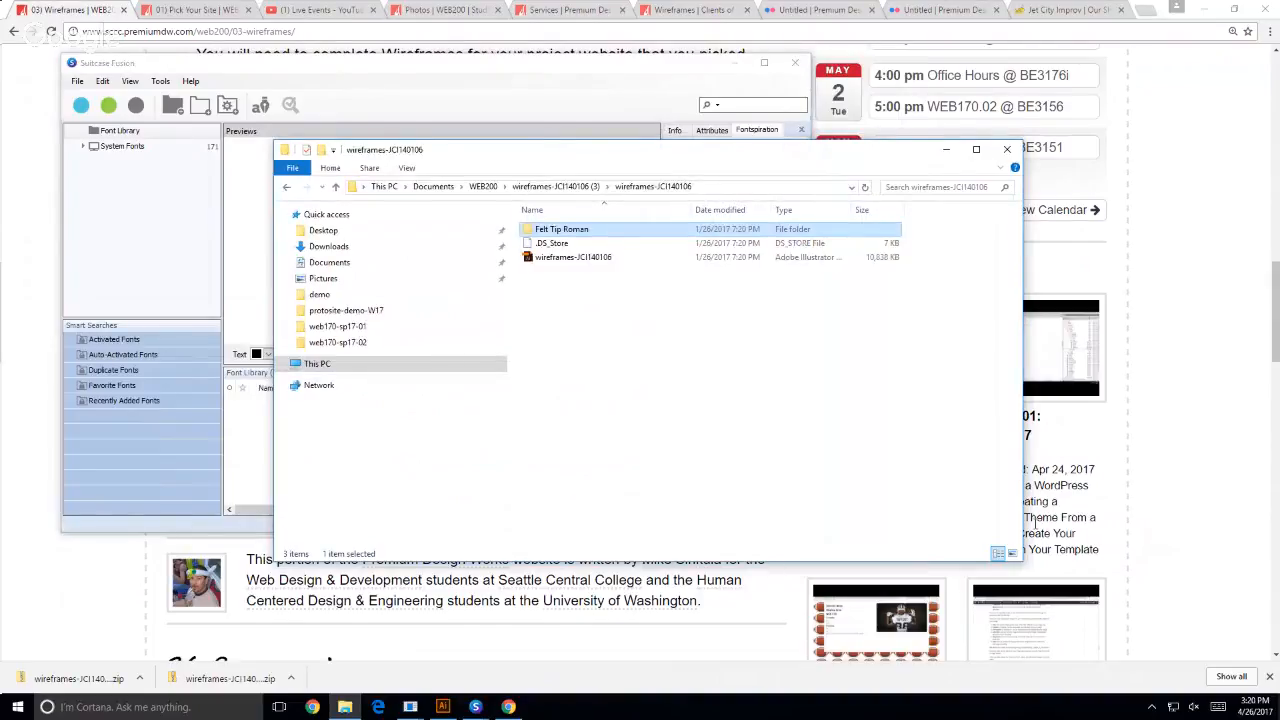
{"action": "left_click_drag", "start_coordinate": [1022, 560], "coordinate": [757, 553]}
{"action": "left_click_drag", "start_coordinate": [443, 150], "coordinate": [961, 67]}
{"action": "left_click", "coordinate": [666, 77]}
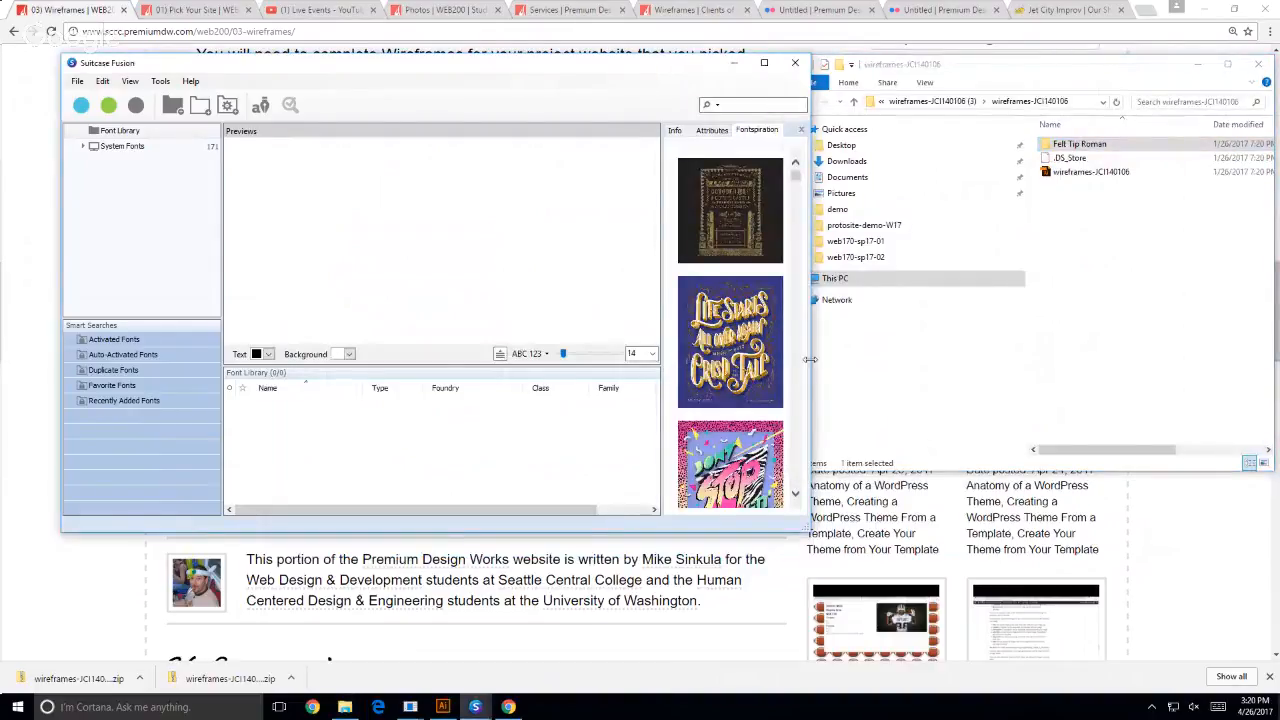
{"action": "left_click_drag", "start_coordinate": [812, 359], "coordinate": [735, 354]}
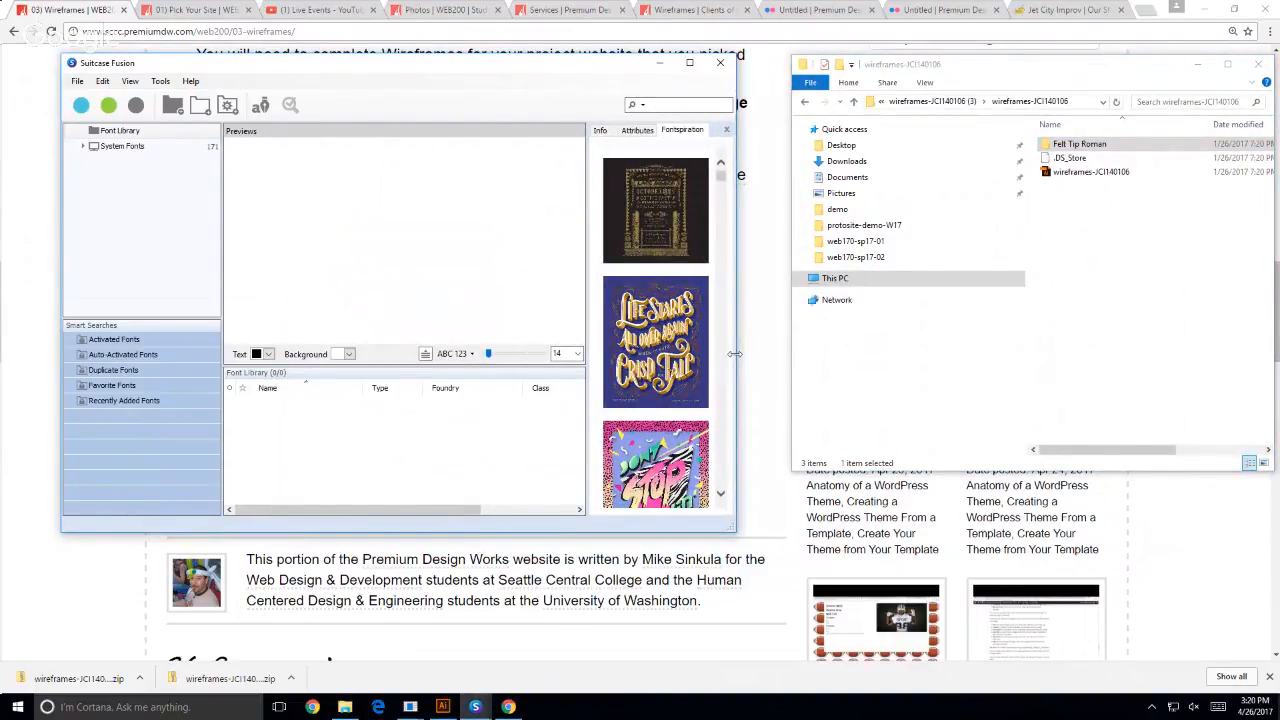
- Open the wireframes-JCI140106 Illustrator file from the folder, declining the switch to the Touch workspace
{"action": "left_click", "coordinate": [1177, 289]}
{"action": "left_click", "coordinate": [1055, 172]}
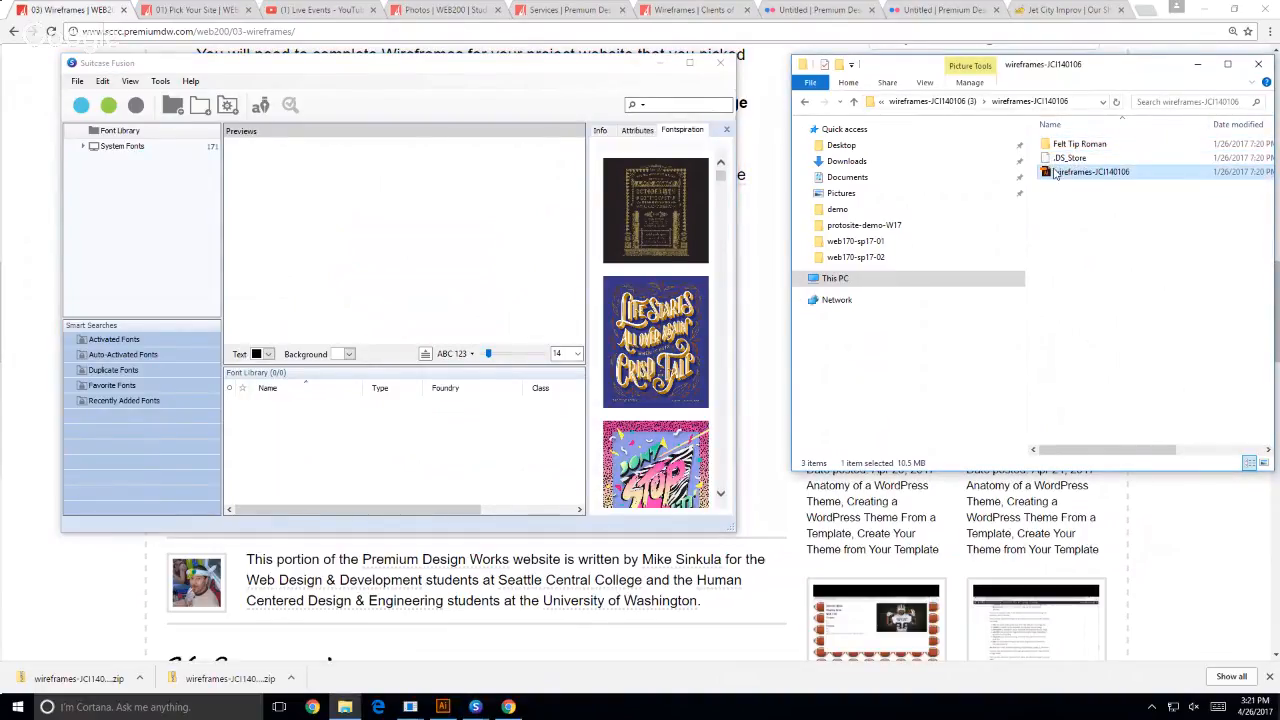
{"action": "double_click", "coordinate": [1046, 174]}
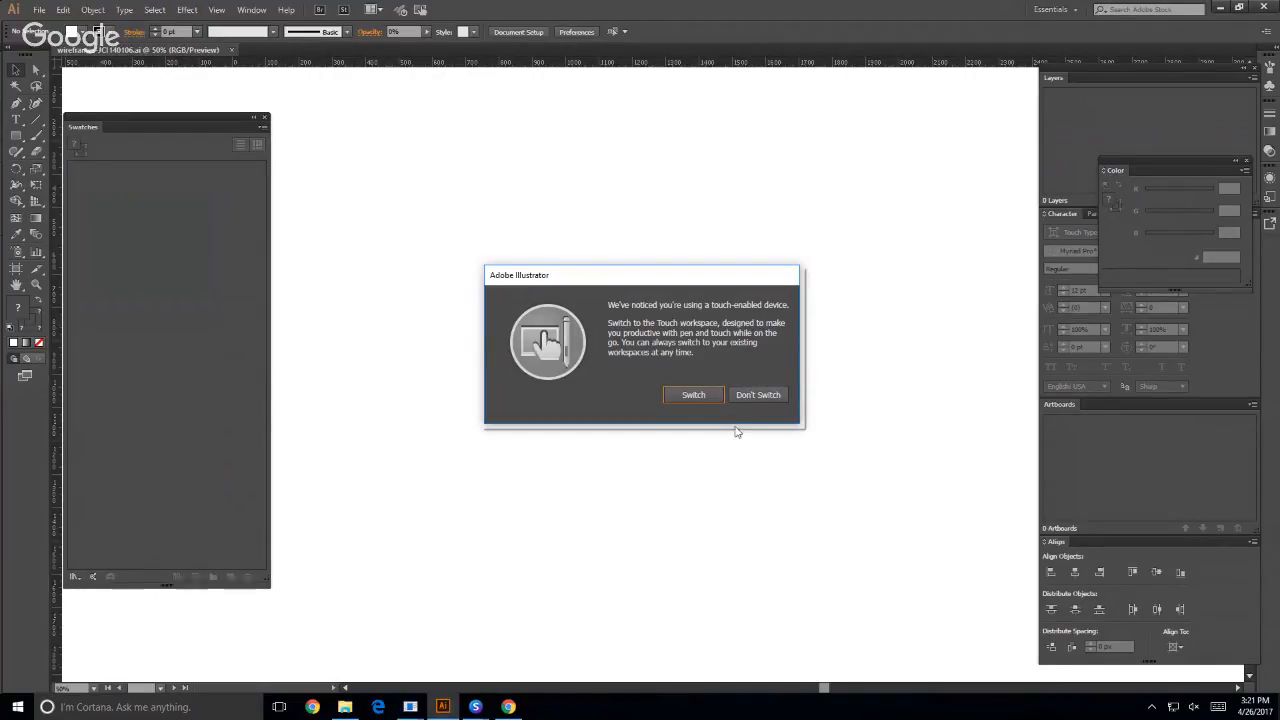
{"action": "left_click", "coordinate": [769, 398]}
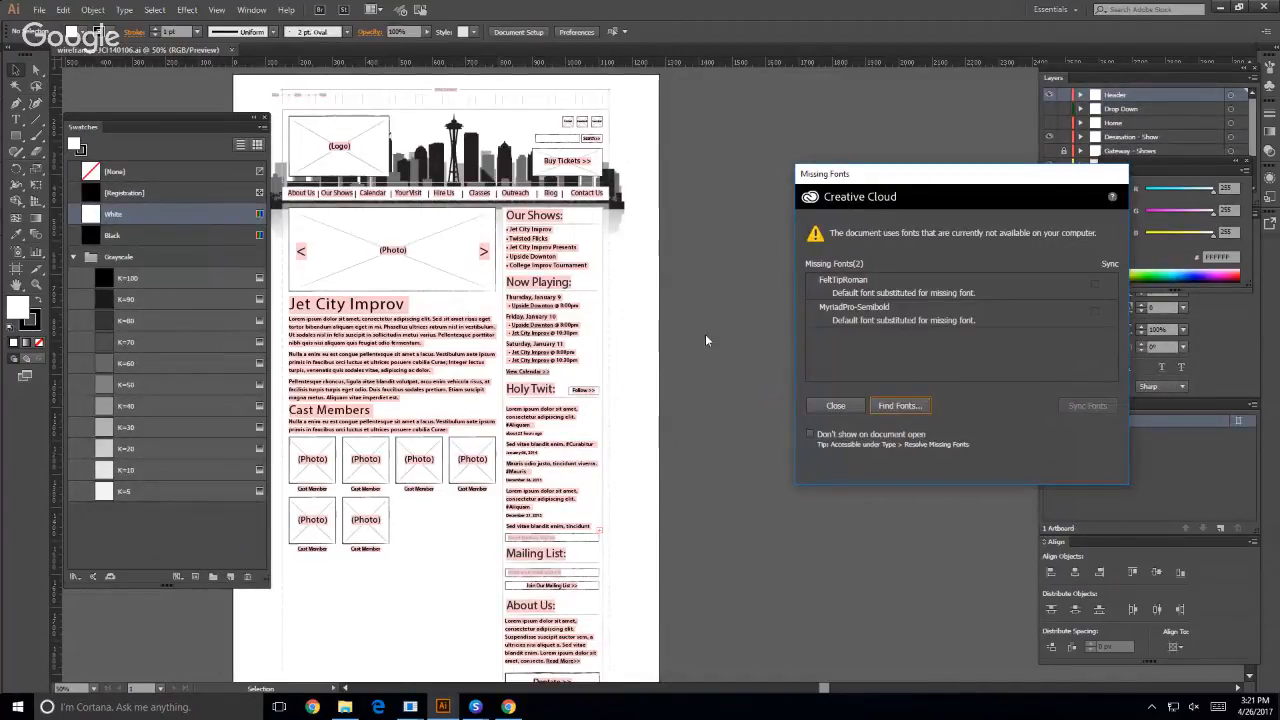
- Switch to File Explorer and locate the visuals-JCI140106-FINAL file in Documents\WEB200\visuals-JCI140106-FINAL.eps
{"action": "left_click", "coordinate": [344, 707]}
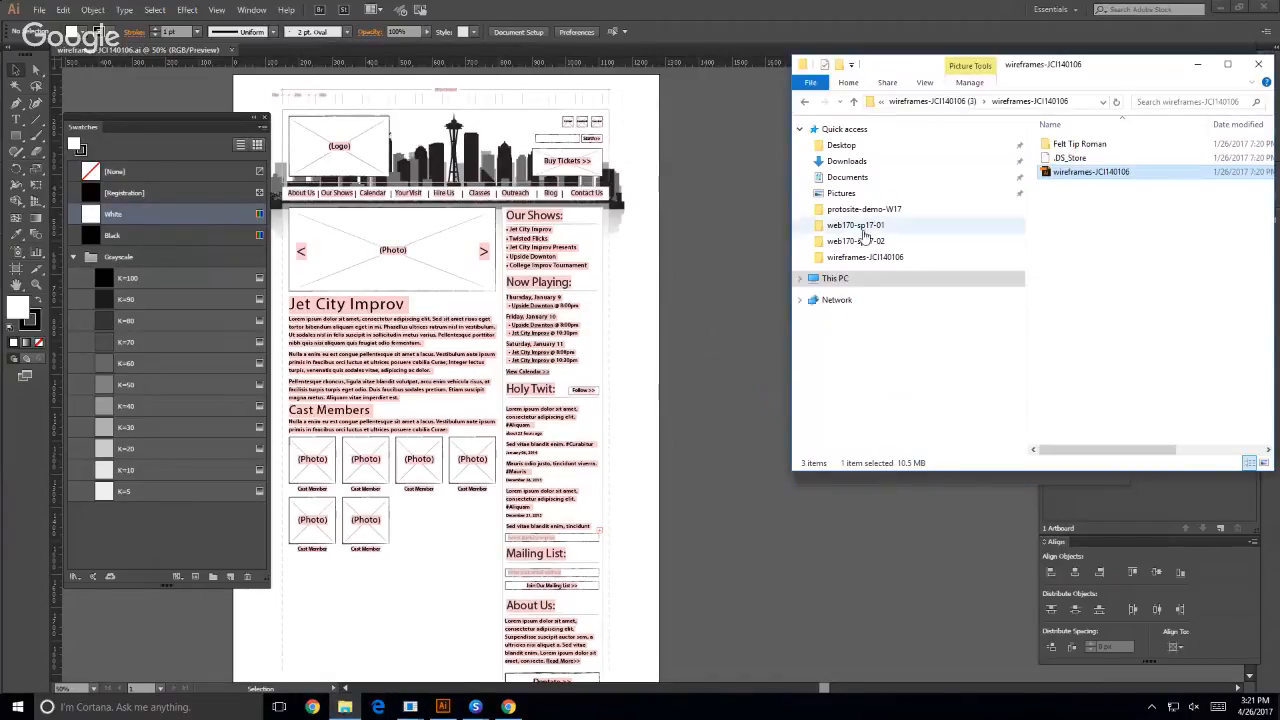
{"action": "left_click", "coordinate": [858, 178]}
{"action": "left_click", "coordinate": [1070, 160]}
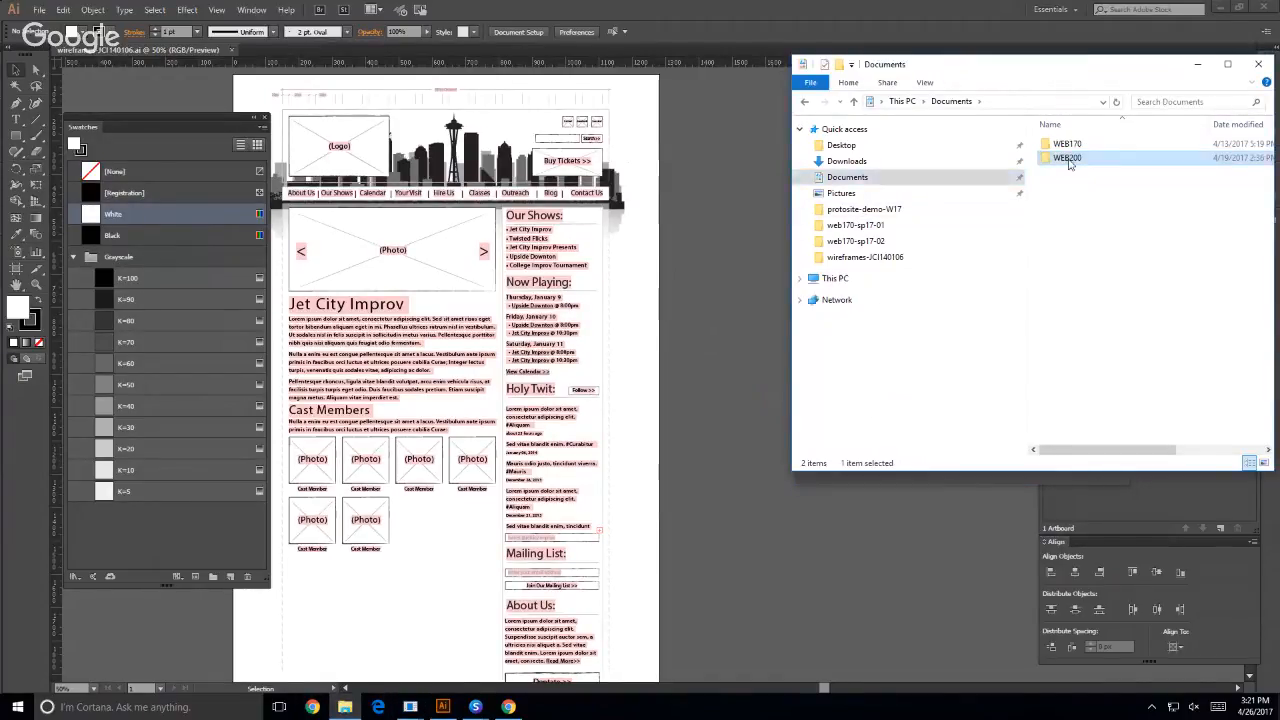
{"action": "double_click", "coordinate": [1068, 161]}
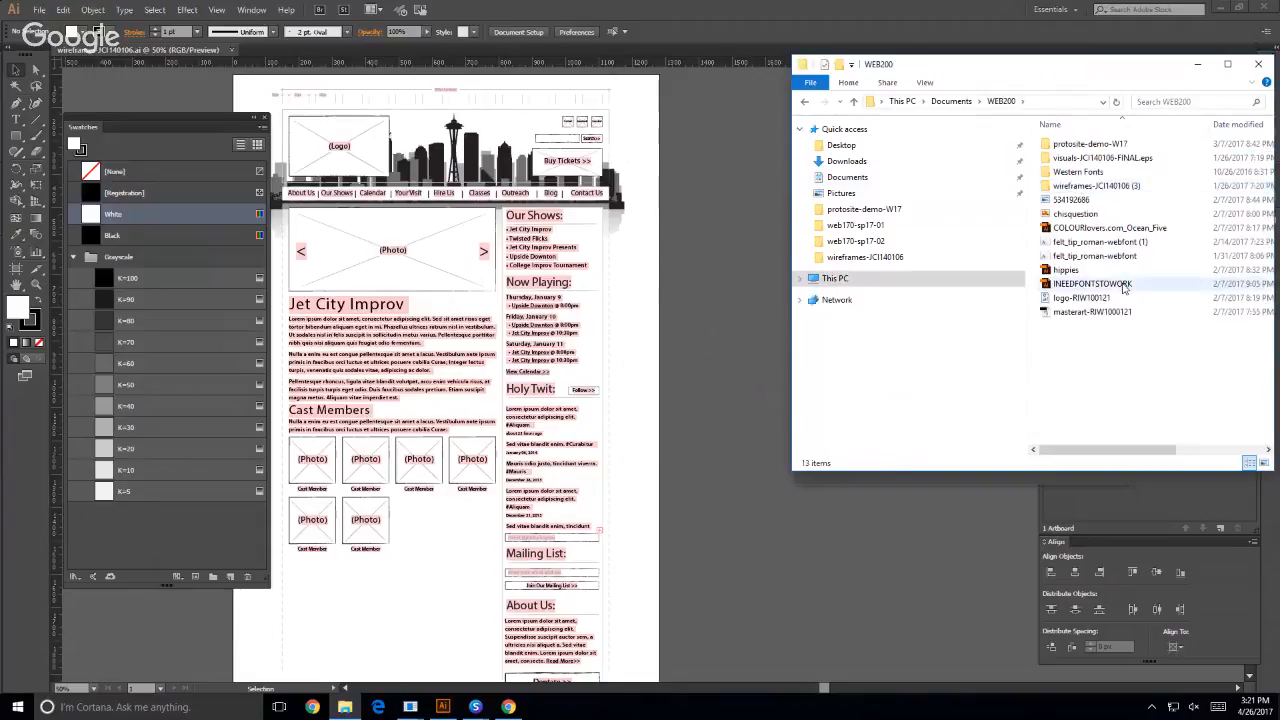
{"action": "double_click", "coordinate": [1103, 160]}
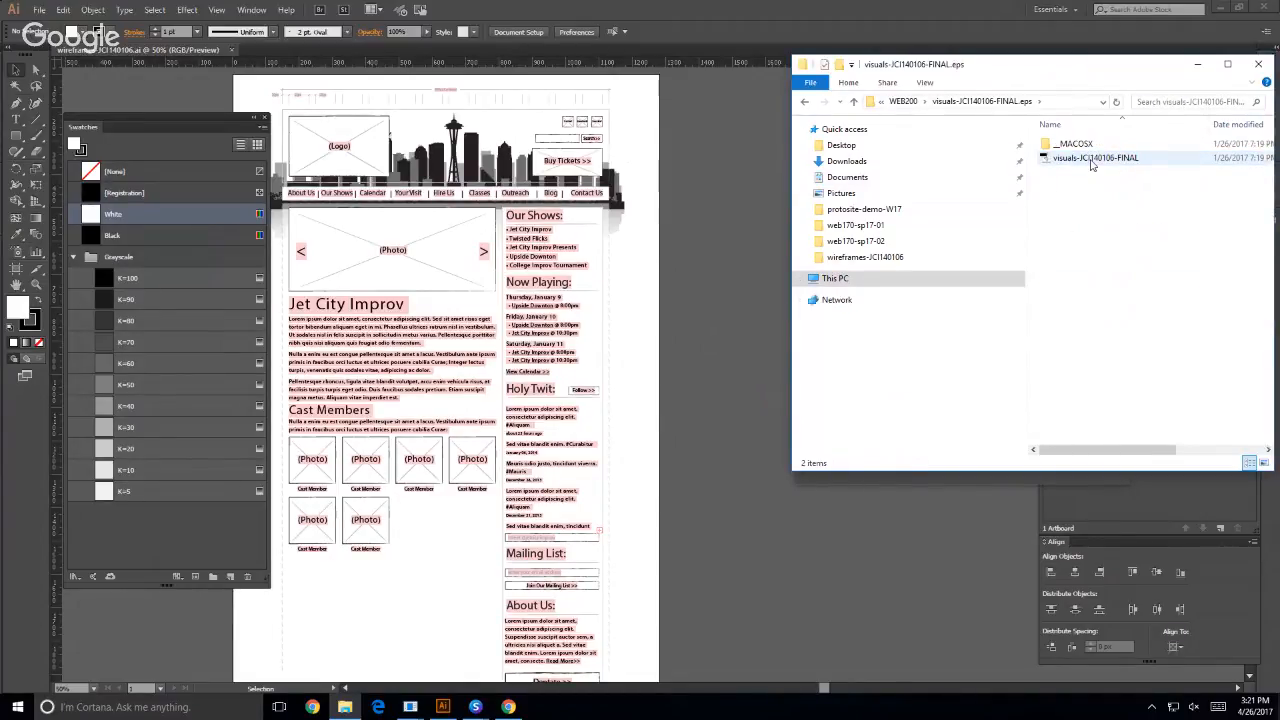
{"action": "left_click", "coordinate": [1090, 160]}
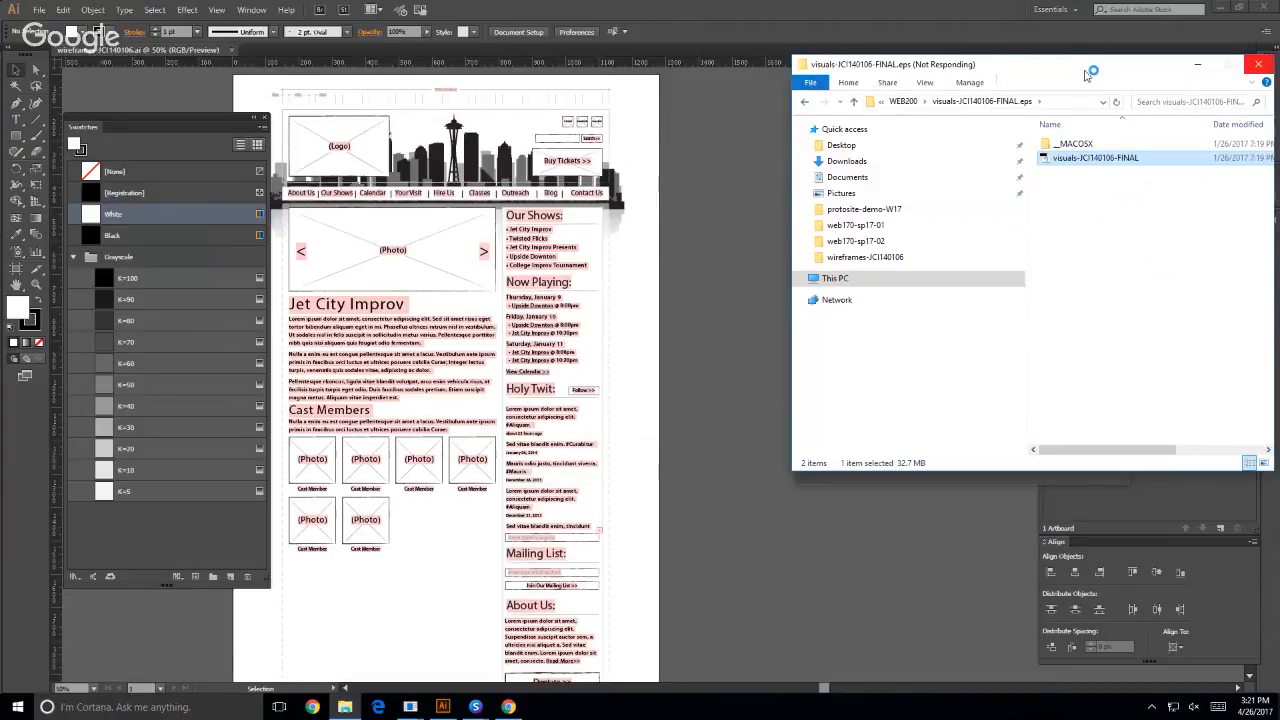
- Try to bring the visuals-JCI140106-FINAL file from File Explorer into Illustrator
{"action": "left_click_drag", "start_coordinate": [1090, 72], "coordinate": [838, 64]}
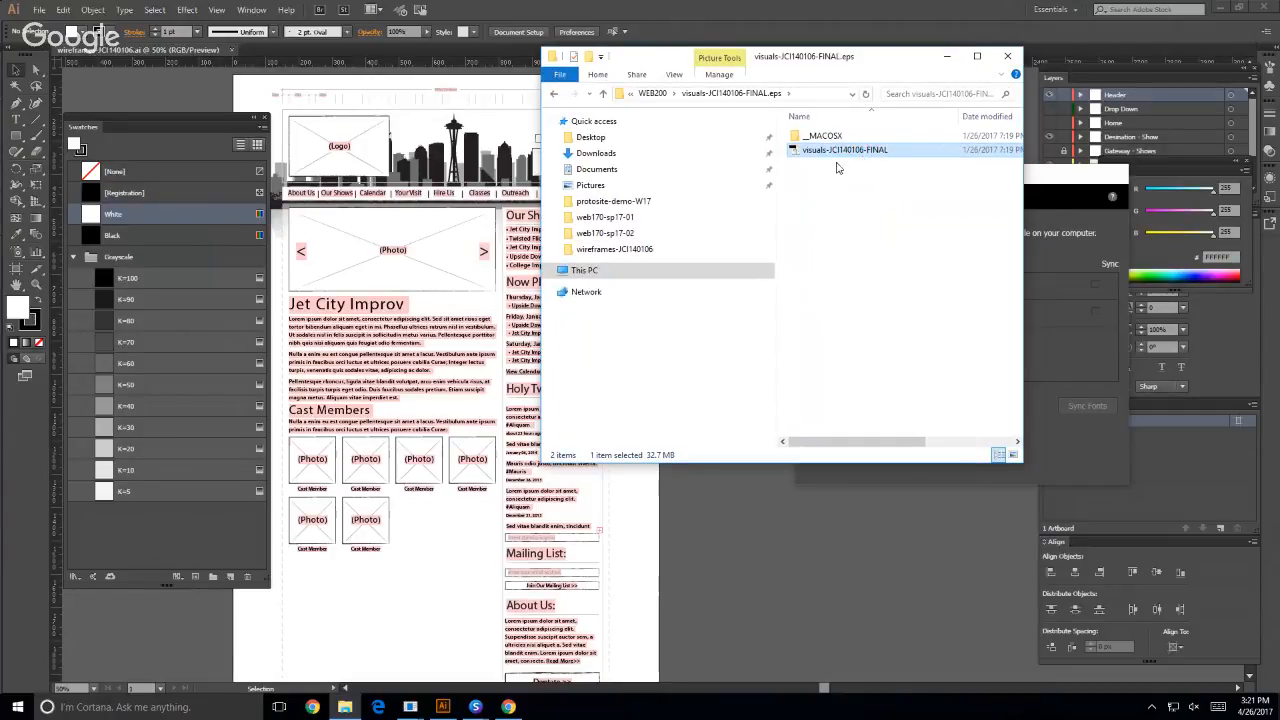
{"action": "right_click", "coordinate": [796, 148]}
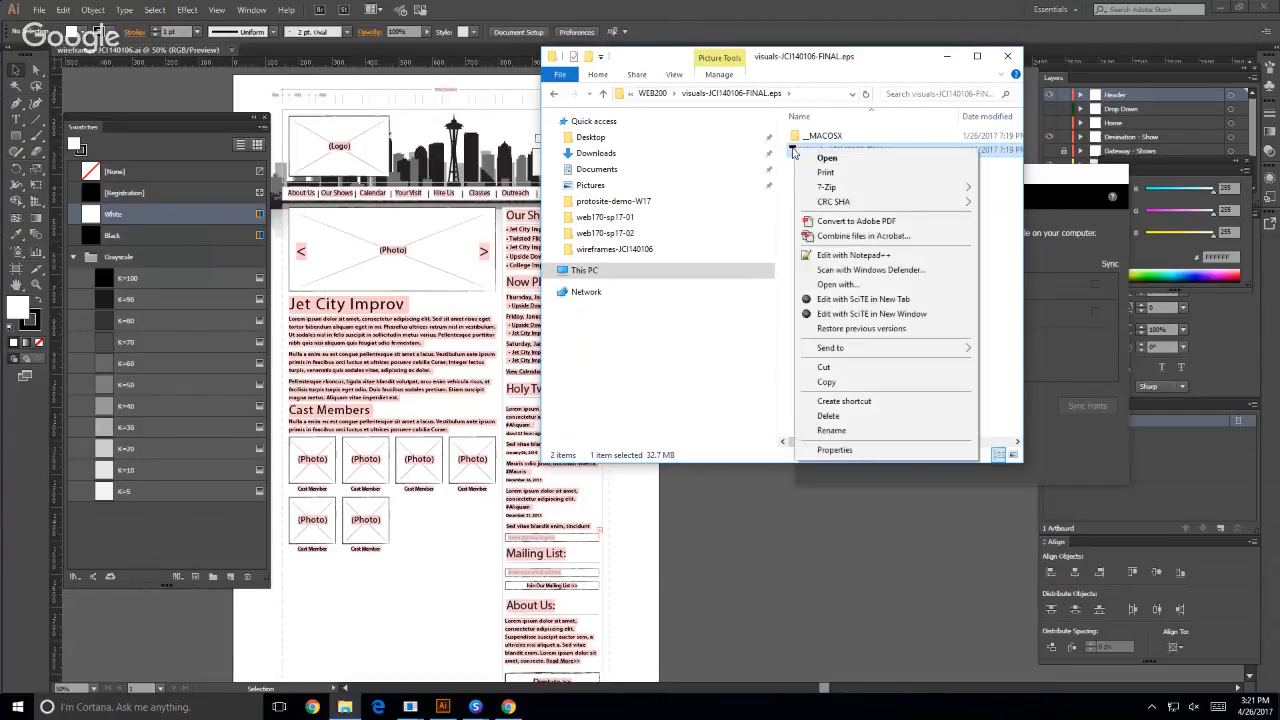
{"action": "left_click", "coordinate": [1005, 318]}
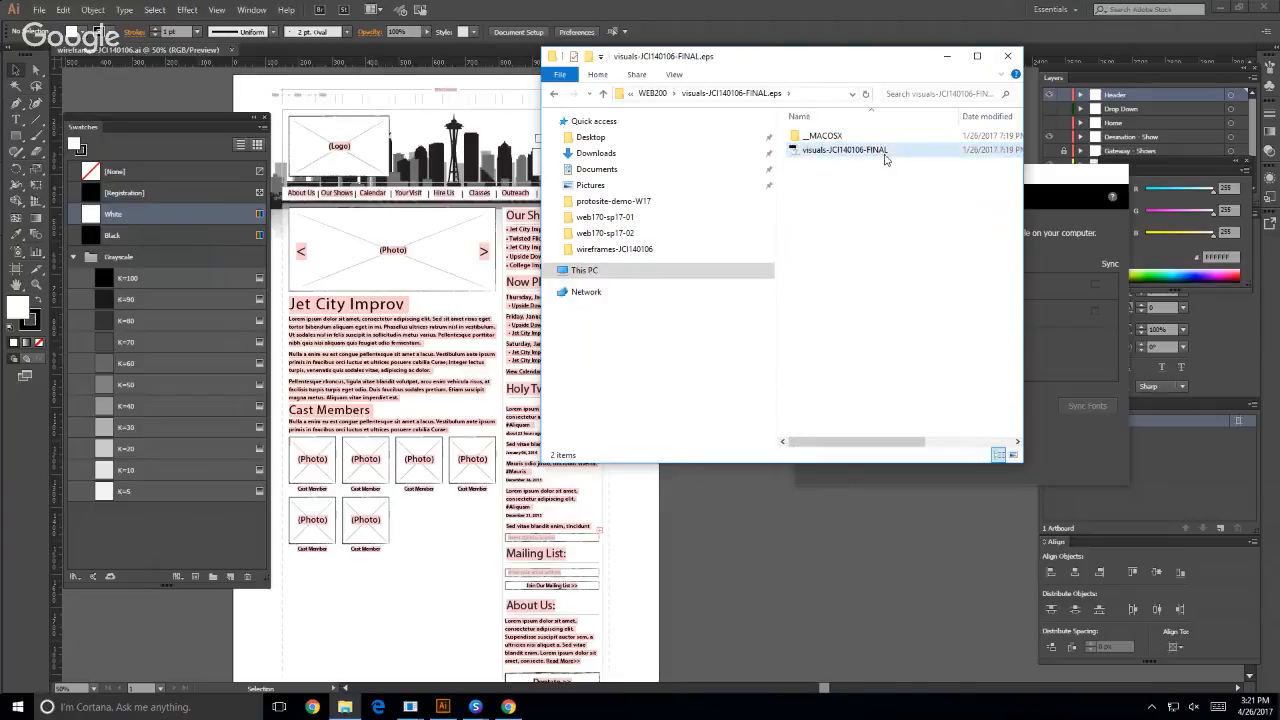
{"action": "left_click", "coordinate": [796, 150]}
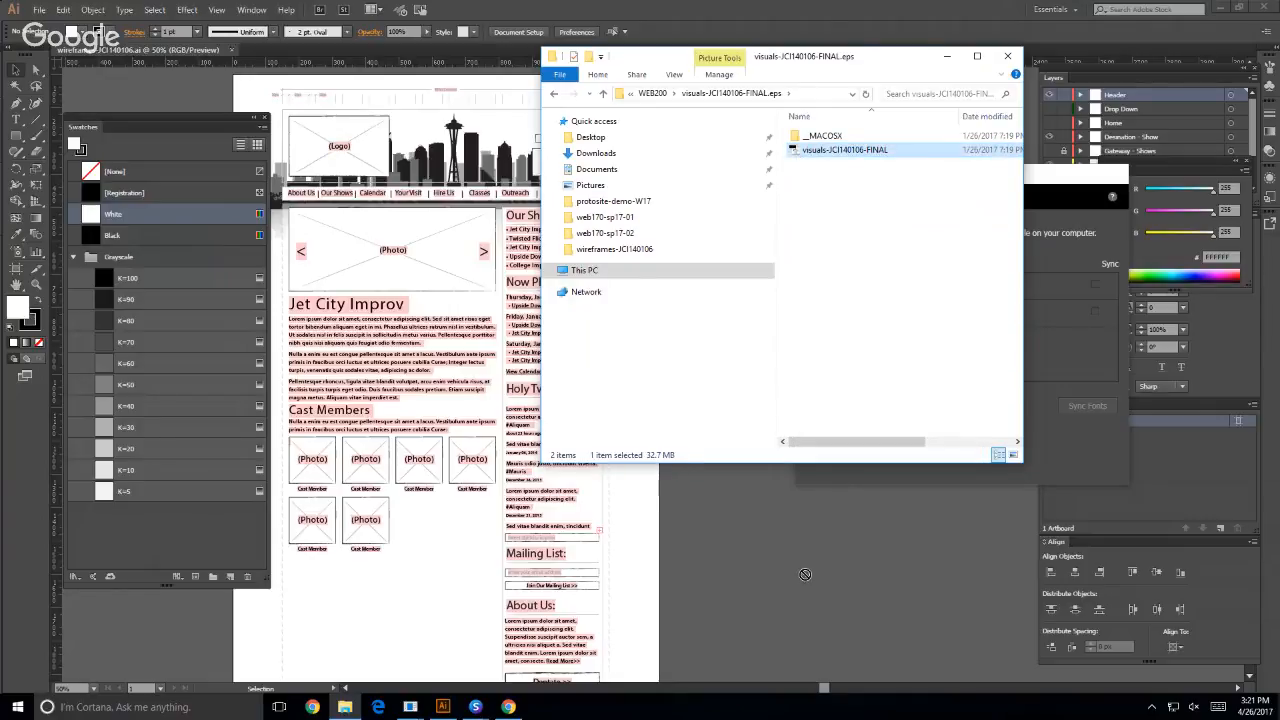
{"action": "left_click", "coordinate": [910, 243]}
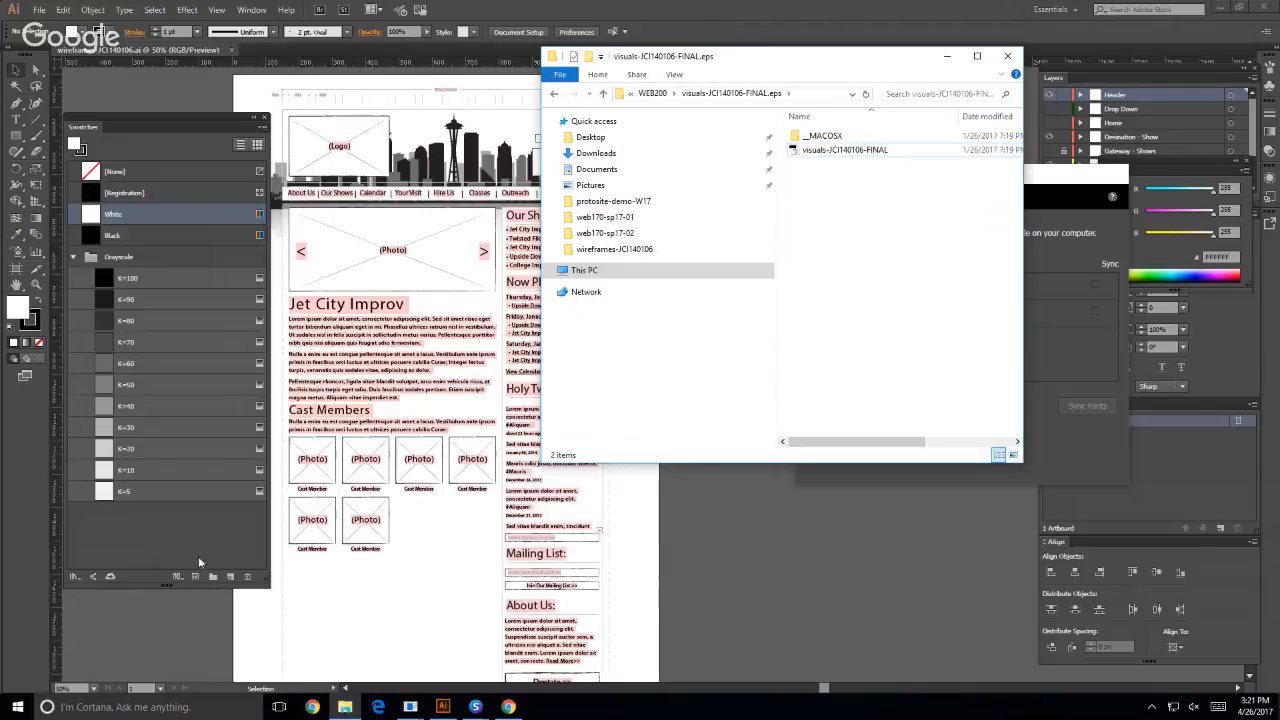
- Return to Illustrator and open visuals-JCI140106-FINAL from Documents\WEB200\visuals-JCI140106-FINAL.eps, dismissing the Missing Fonts notices without replacing any fonts
{"action": "left_click", "coordinate": [166, 596]}
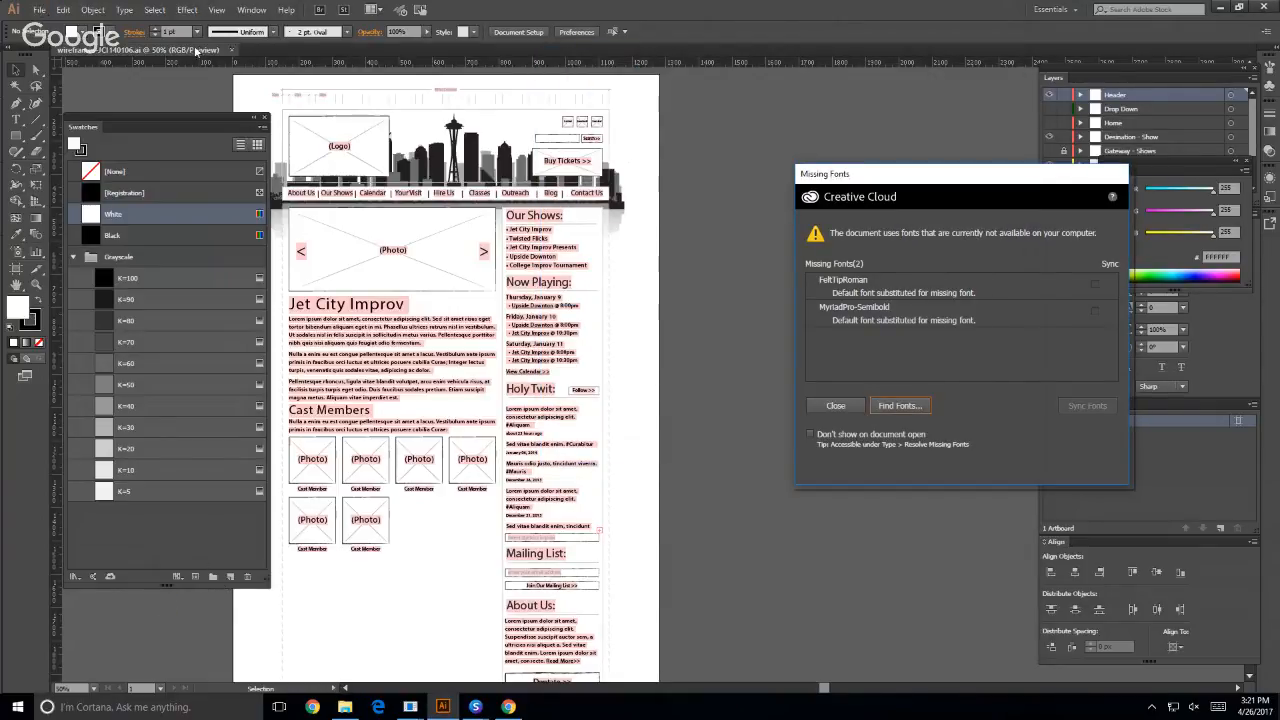
{"action": "left_click", "coordinate": [850, 405]}
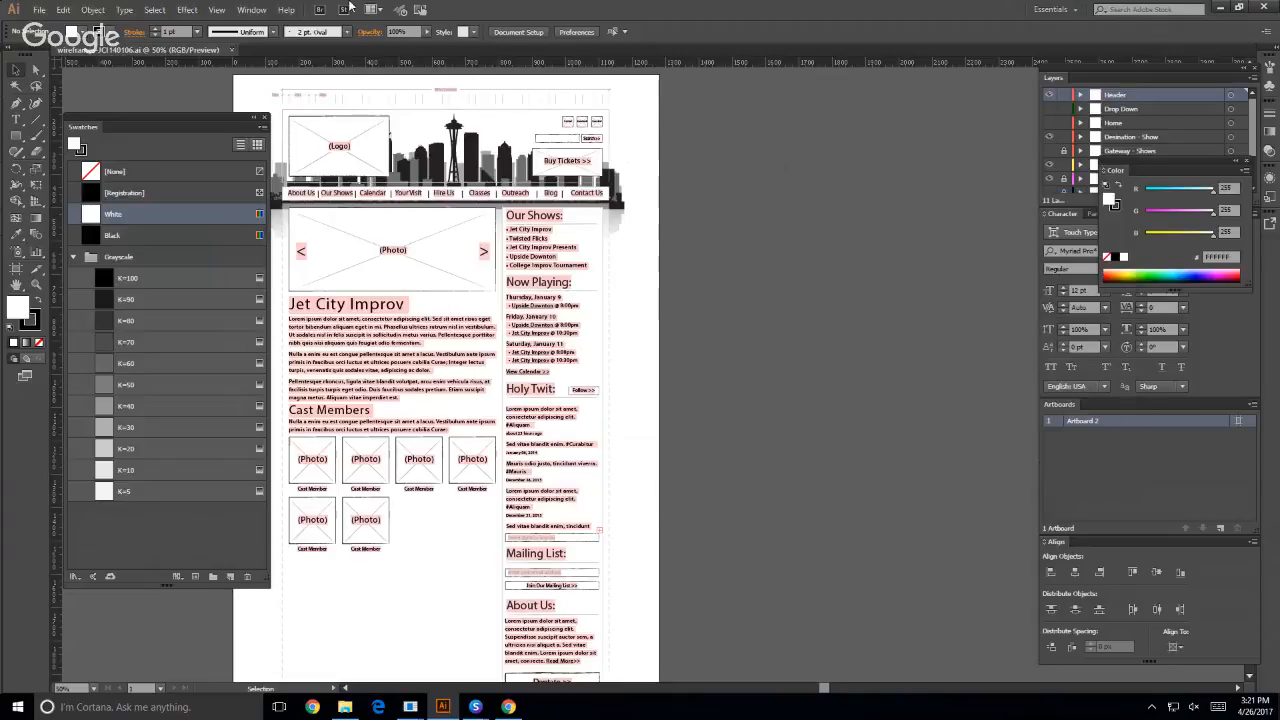
{"action": "left_click", "coordinate": [40, 10]}
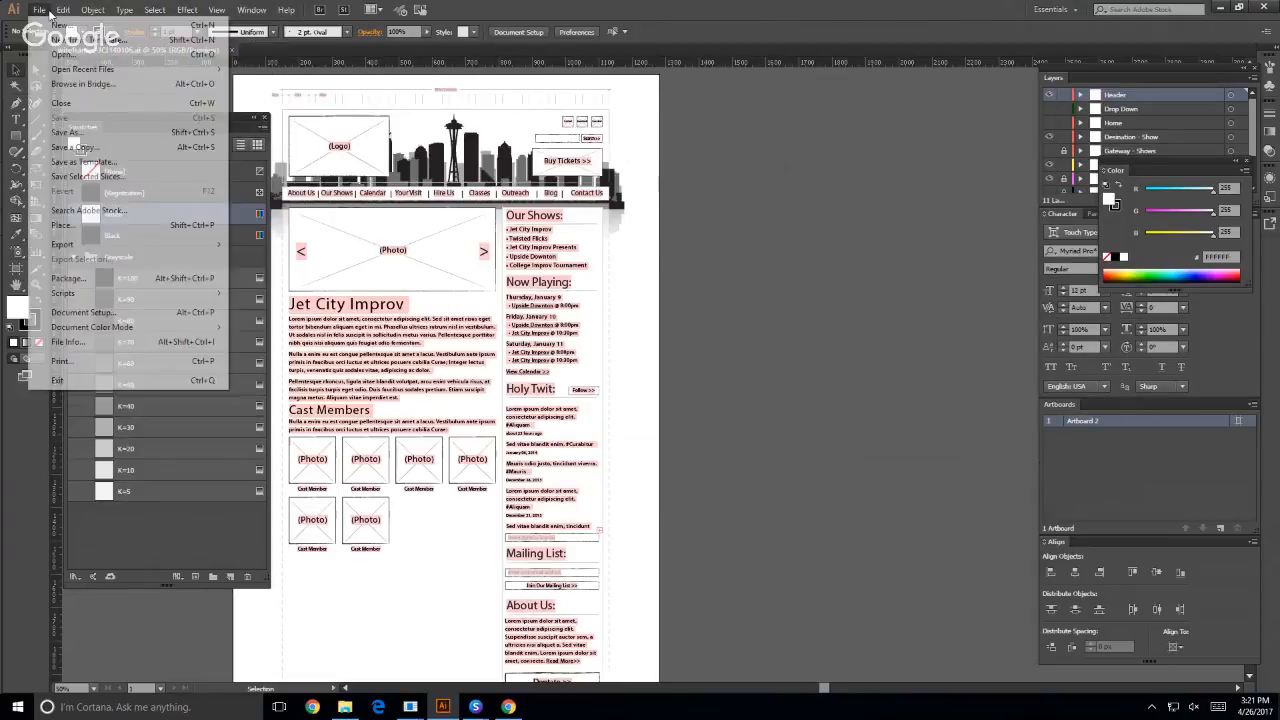
{"action": "left_click", "coordinate": [61, 55]}
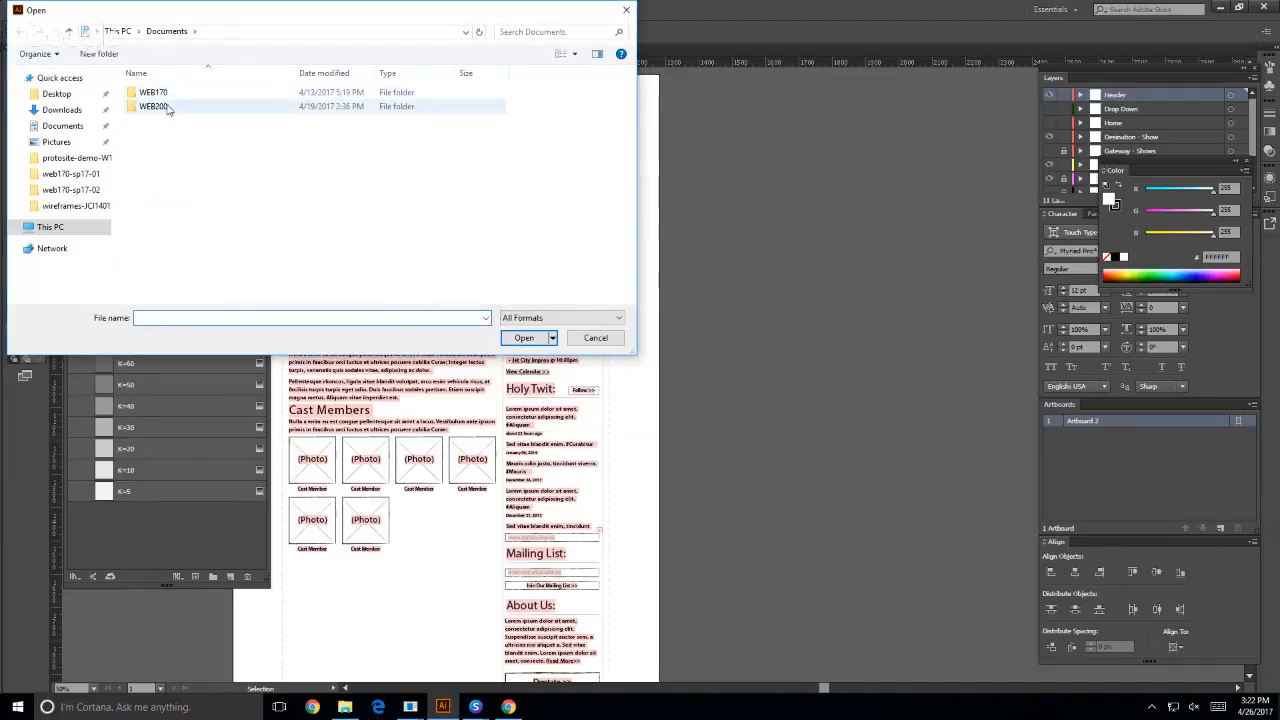
{"action": "double_click", "coordinate": [160, 106]}
{"action": "double_click", "coordinate": [170, 107]}
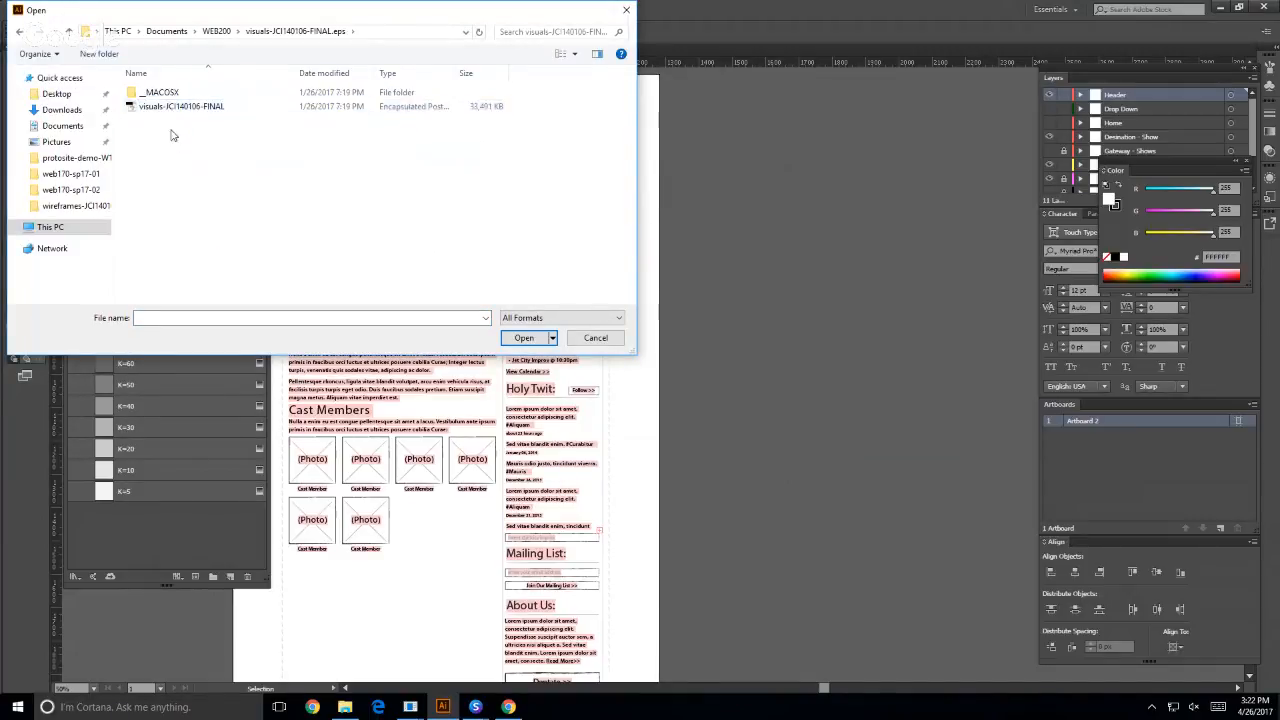
{"action": "double_click", "coordinate": [172, 111]}
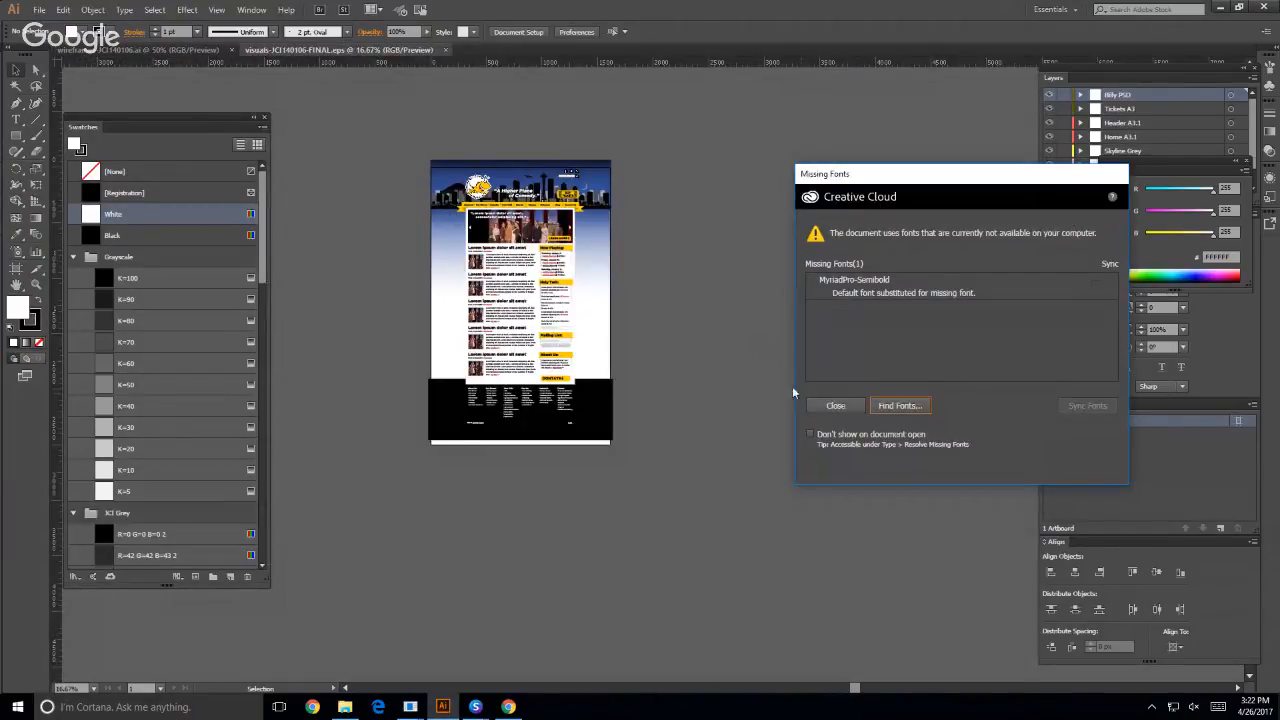
{"action": "left_click", "coordinate": [833, 405]}
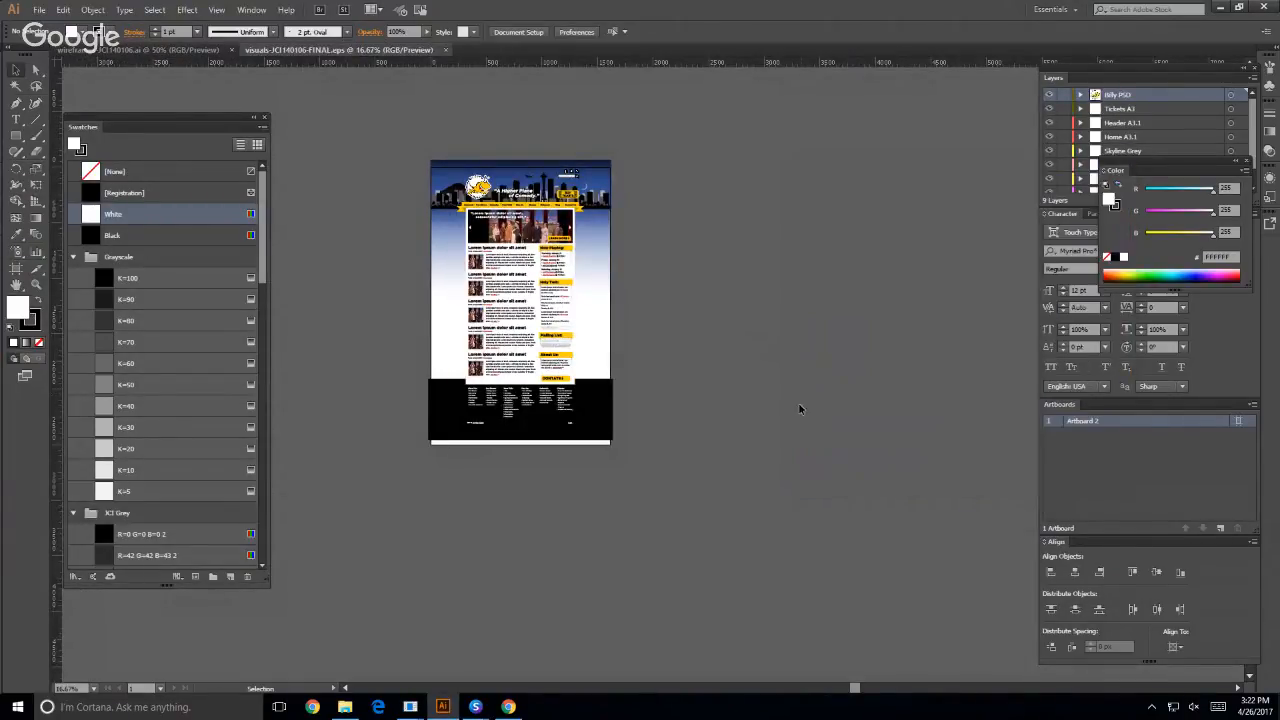
- Examine the Jet City Improv home page visual at 66.67% zoom, from the post list up to the header
{"action": "key", "text": "ctrl+equal"}
{"action": "key", "text": "ctrl+equal"}
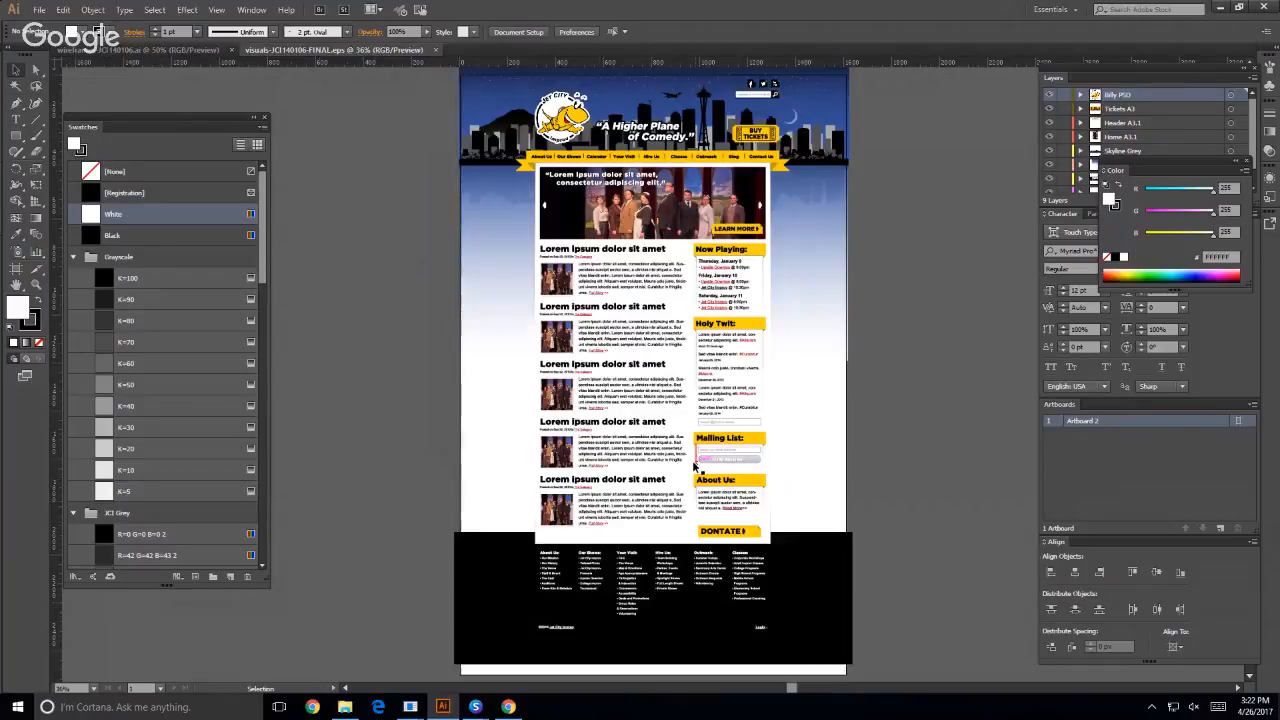
{"action": "key", "text": "ctrl+equal"}
{"action": "key", "text": "ctrl+equal"}
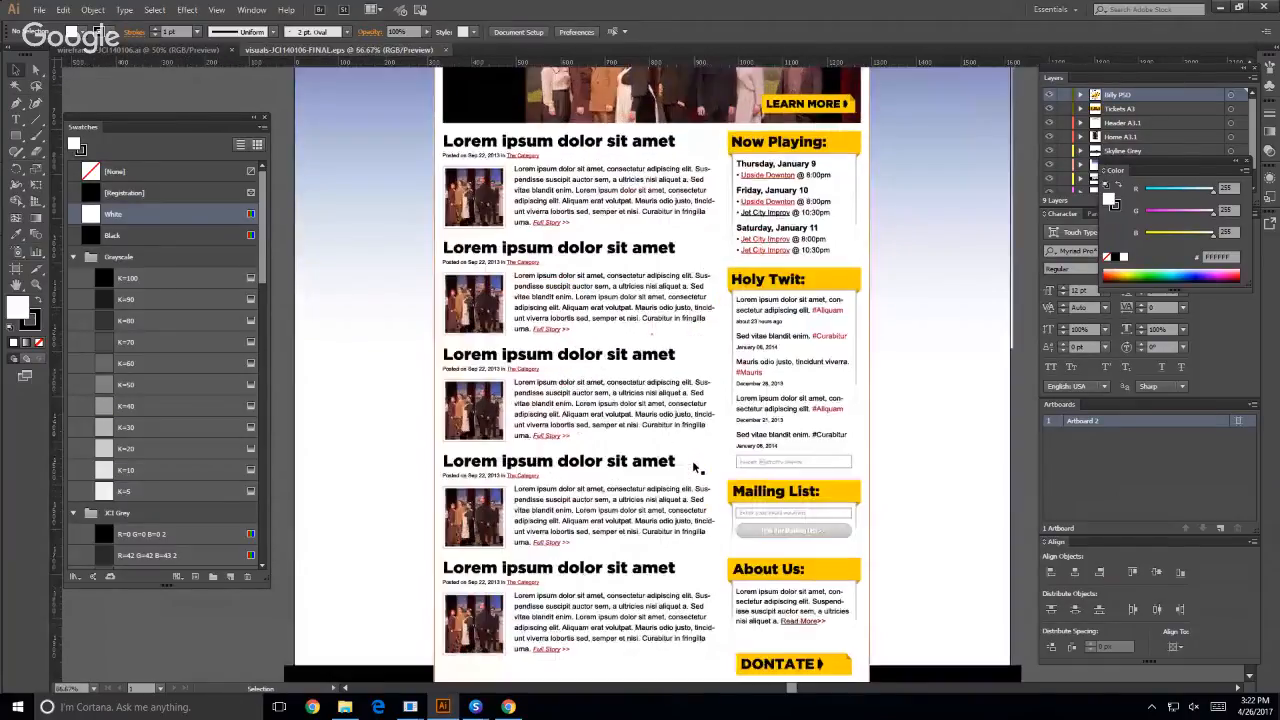
{"action": "scroll", "coordinate": [349, 429], "scroll_direction": "up", "scroll_amount": 10}
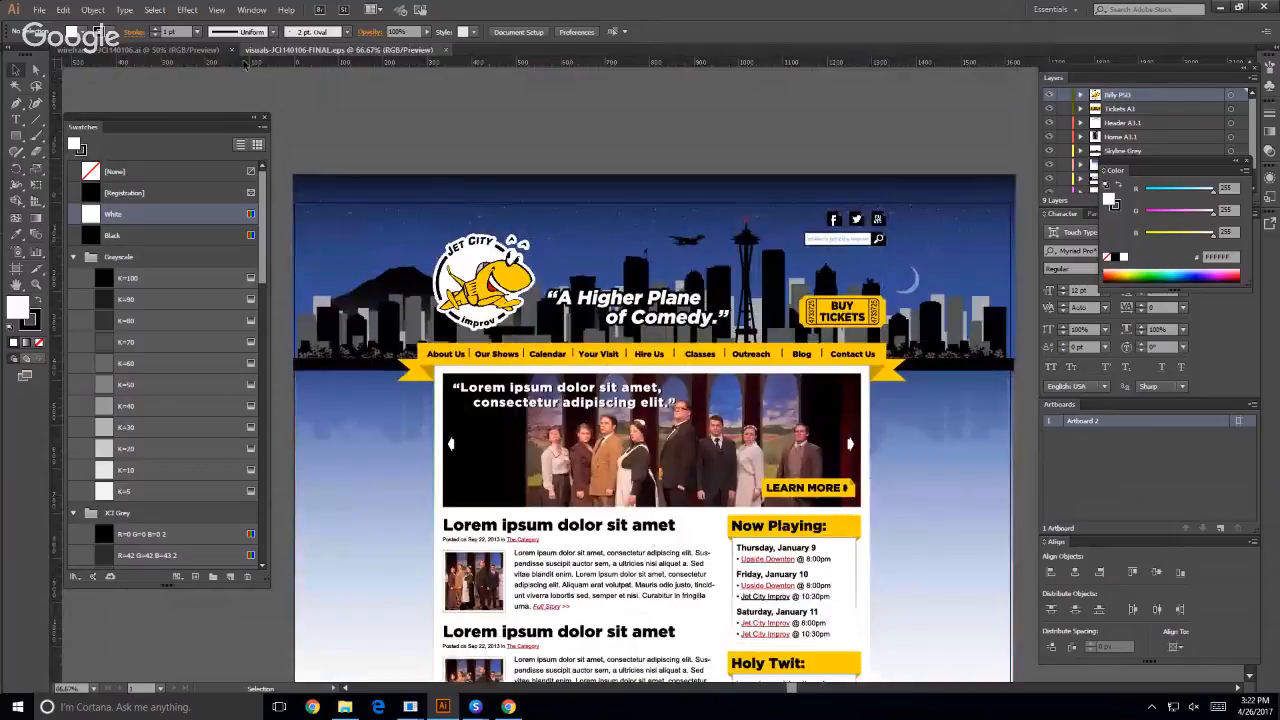
- In the Jet City Improv wireframe document, select the header and the page content beneath it, and show the layout guides
{"action": "left_click", "coordinate": [172, 50]}
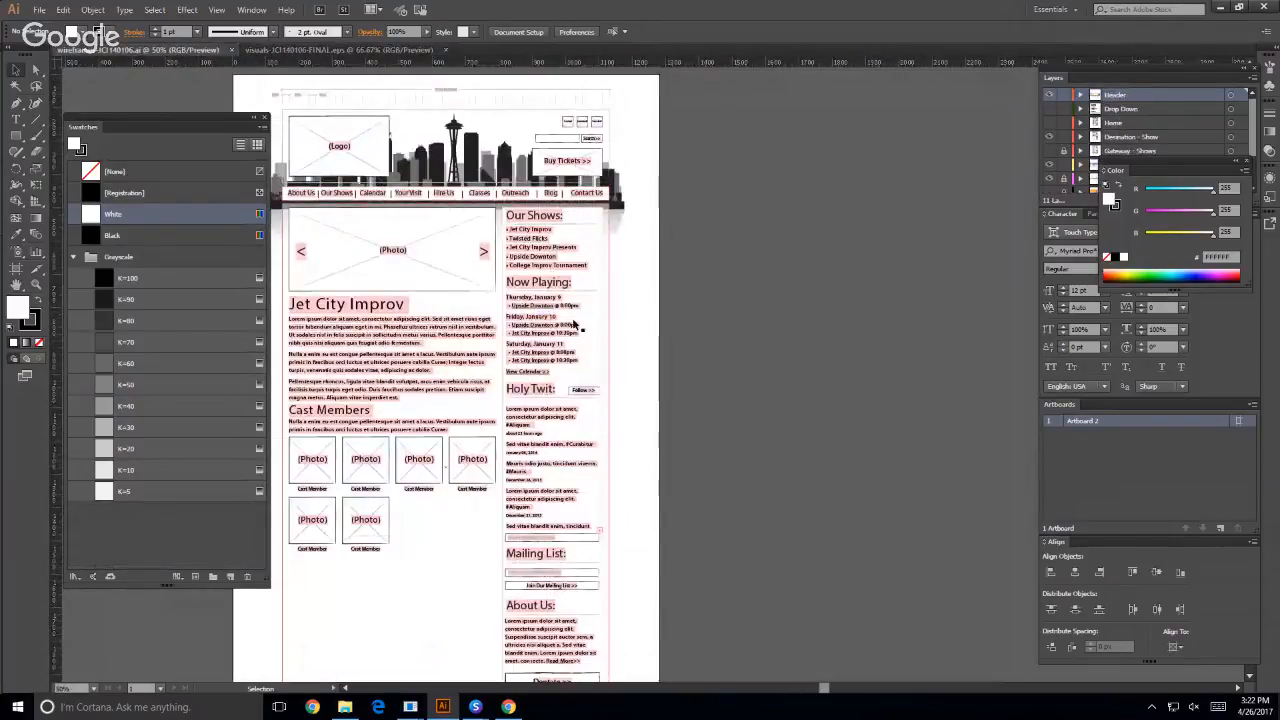
{"action": "left_click", "coordinate": [338, 140]}
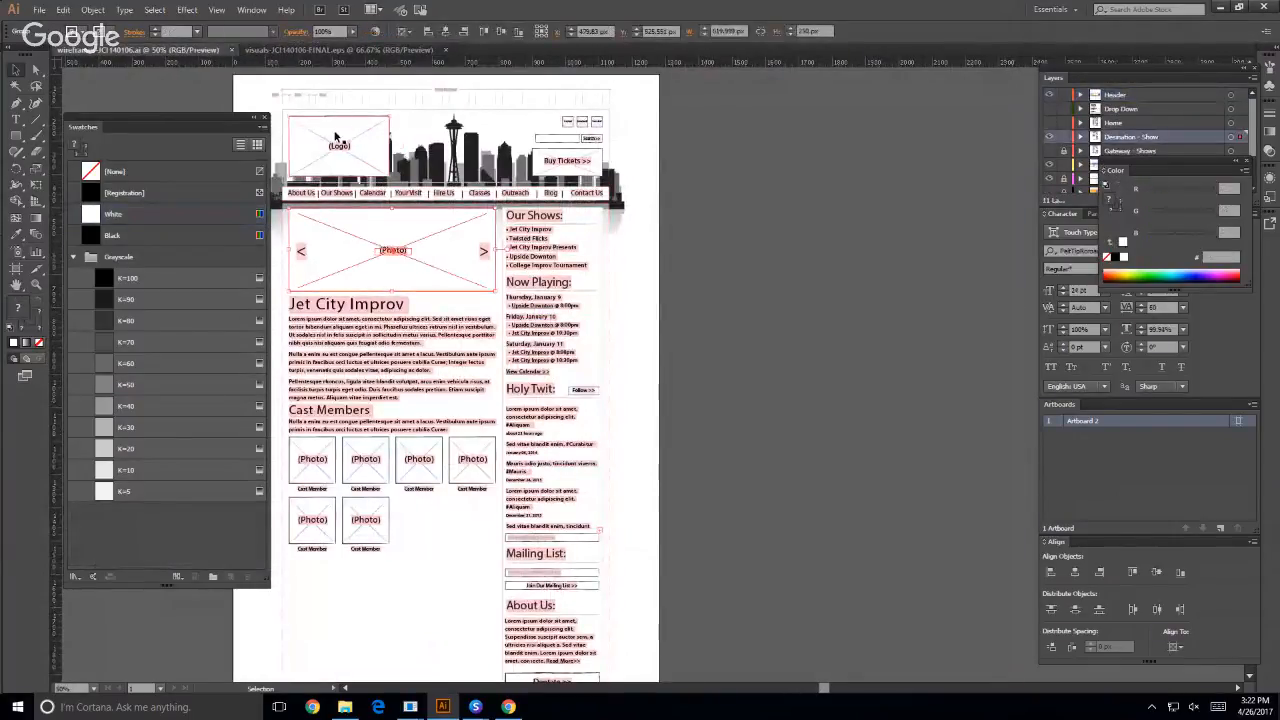
{"action": "left_click", "coordinate": [456, 349]}
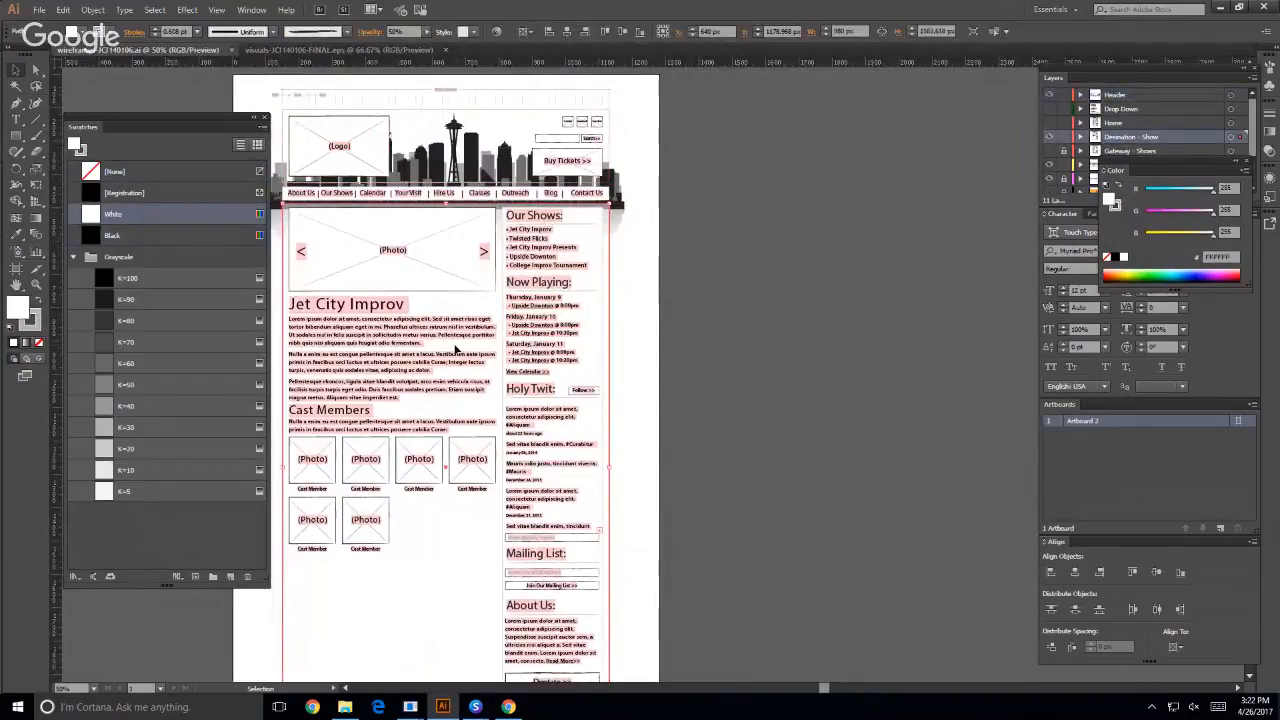
{"action": "key", "text": "a"}
{"action": "key", "text": "ctrl+semicolon"}
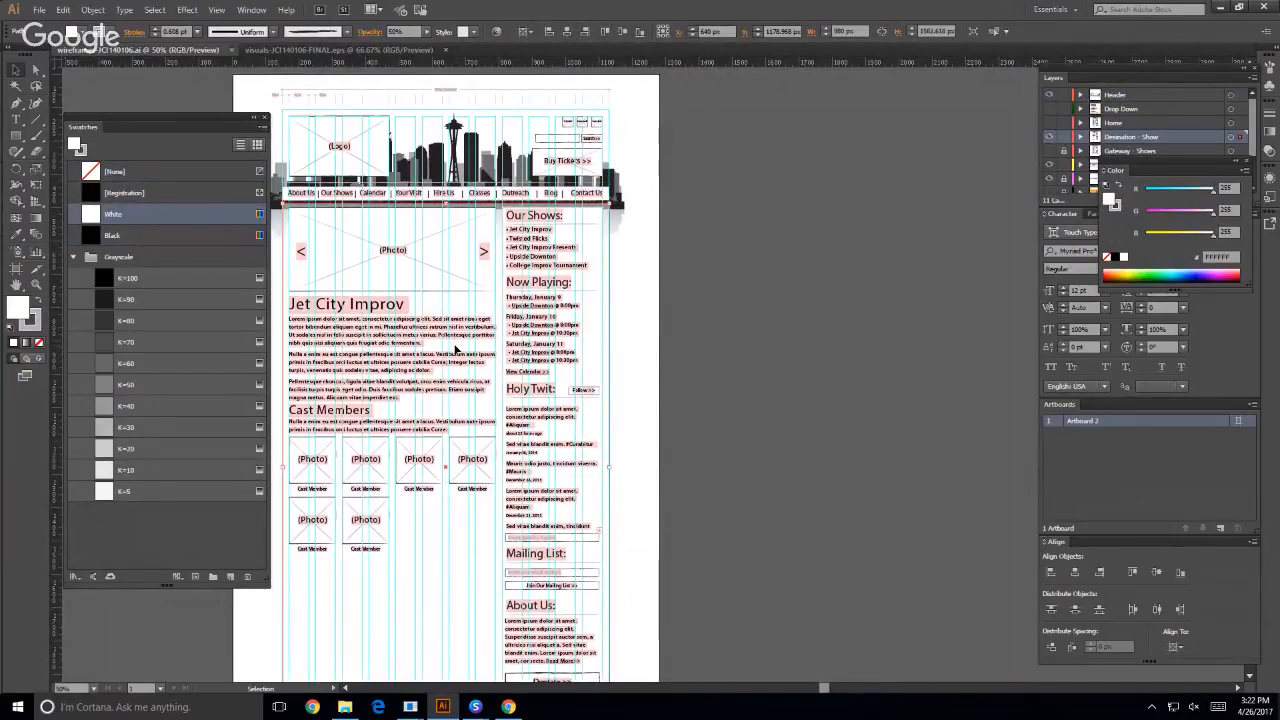
- In the visuals-JCI140106-FINAL document, examine the navigation ribbon, white content area and first post by selecting each, and clear the selection
{"action": "left_click", "coordinate": [395, 50]}
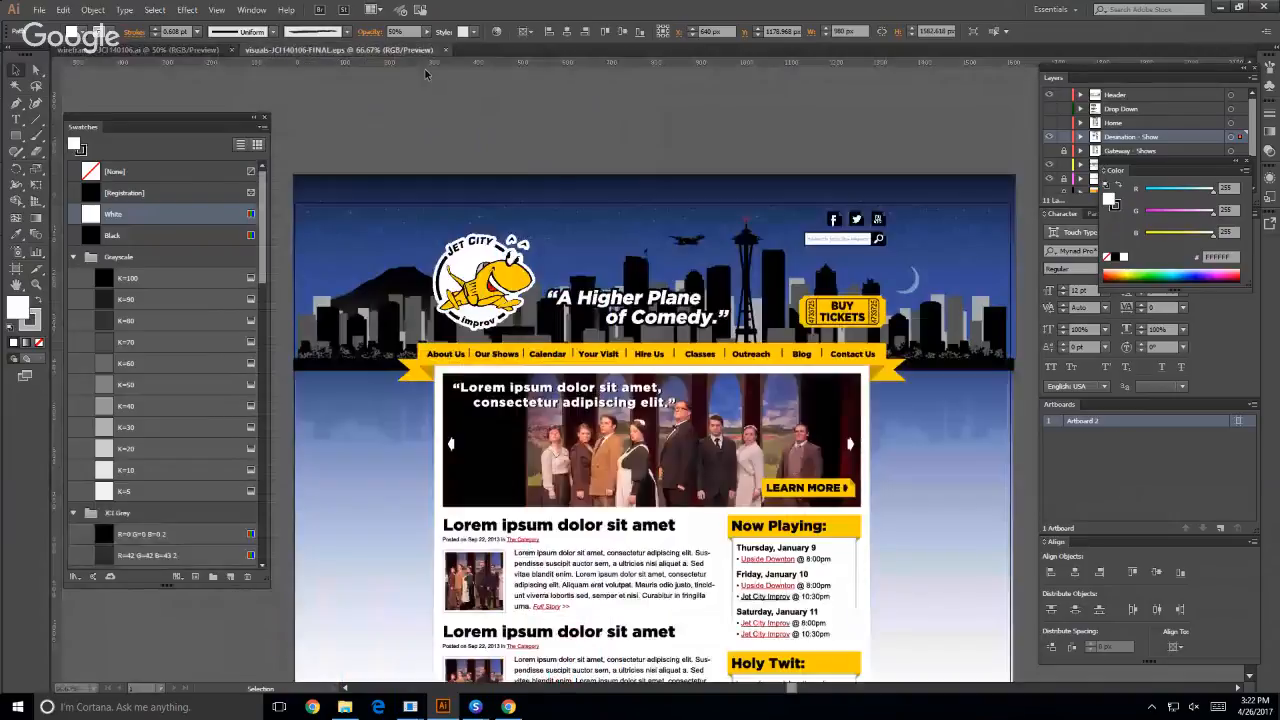
{"action": "left_click", "coordinate": [416, 441]}
{"action": "left_click", "coordinate": [456, 354]}
{"action": "scroll", "coordinate": [642, 522], "scroll_direction": "down", "scroll_amount": 1}
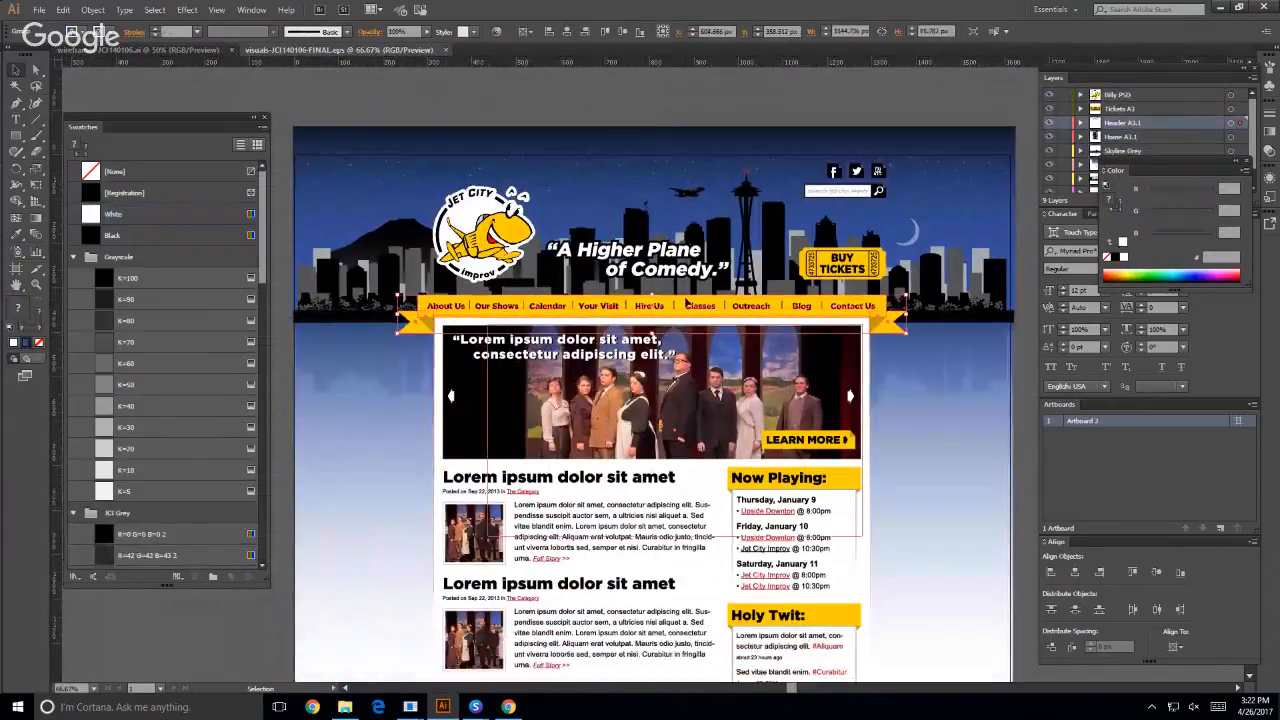
{"action": "left_click", "coordinate": [690, 377]}
{"action": "scroll", "coordinate": [420, 437], "scroll_direction": "down", "scroll_amount": 1}
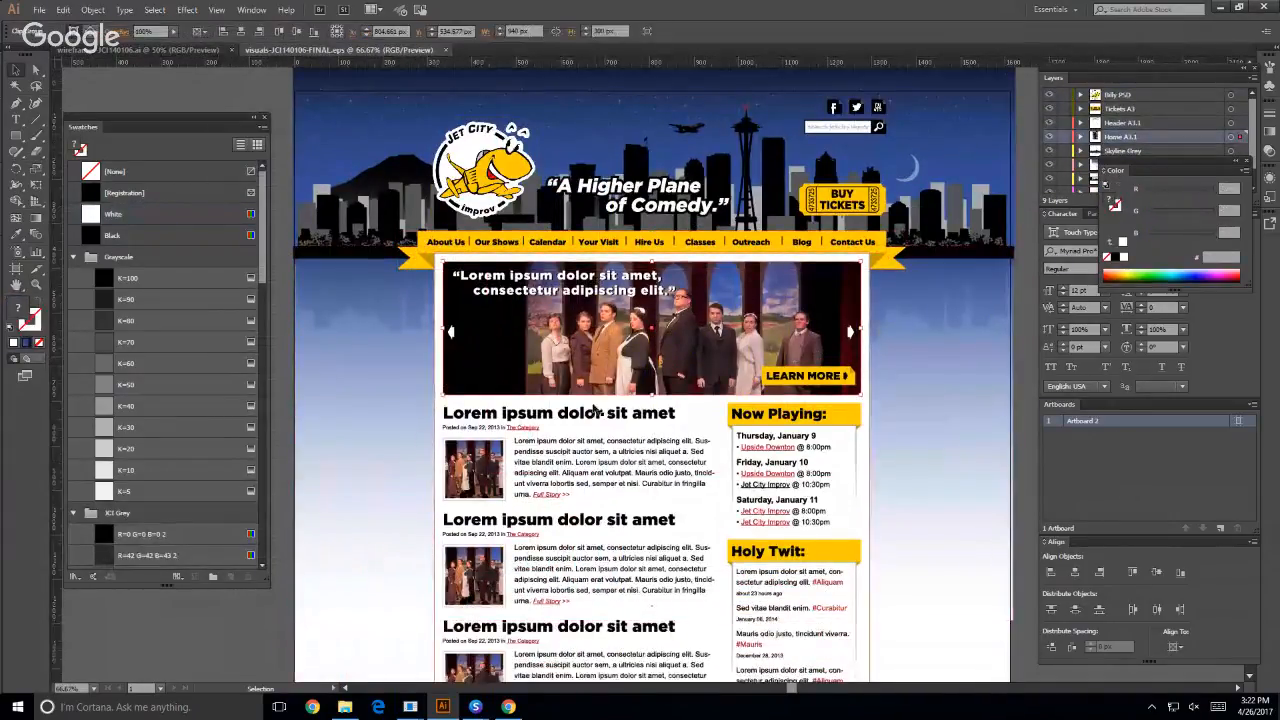
{"action": "left_click", "coordinate": [521, 484]}
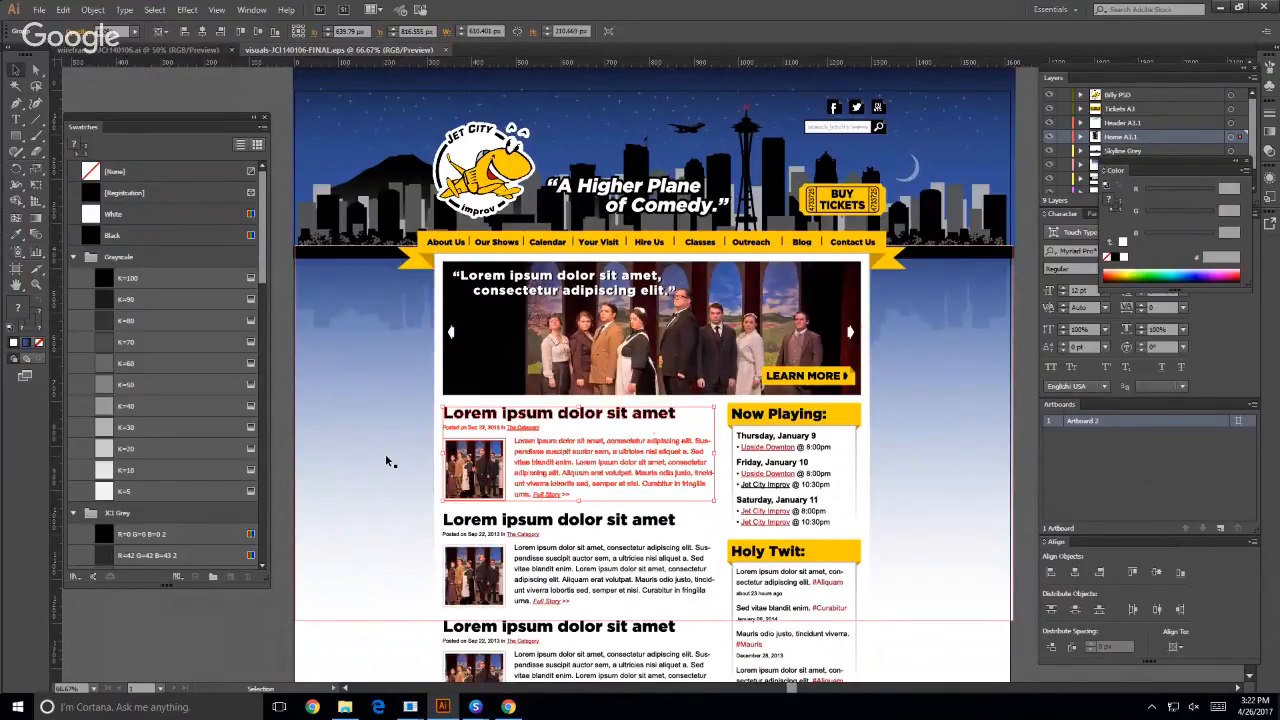
{"action": "key", "text": "ctrl+shift+a"}
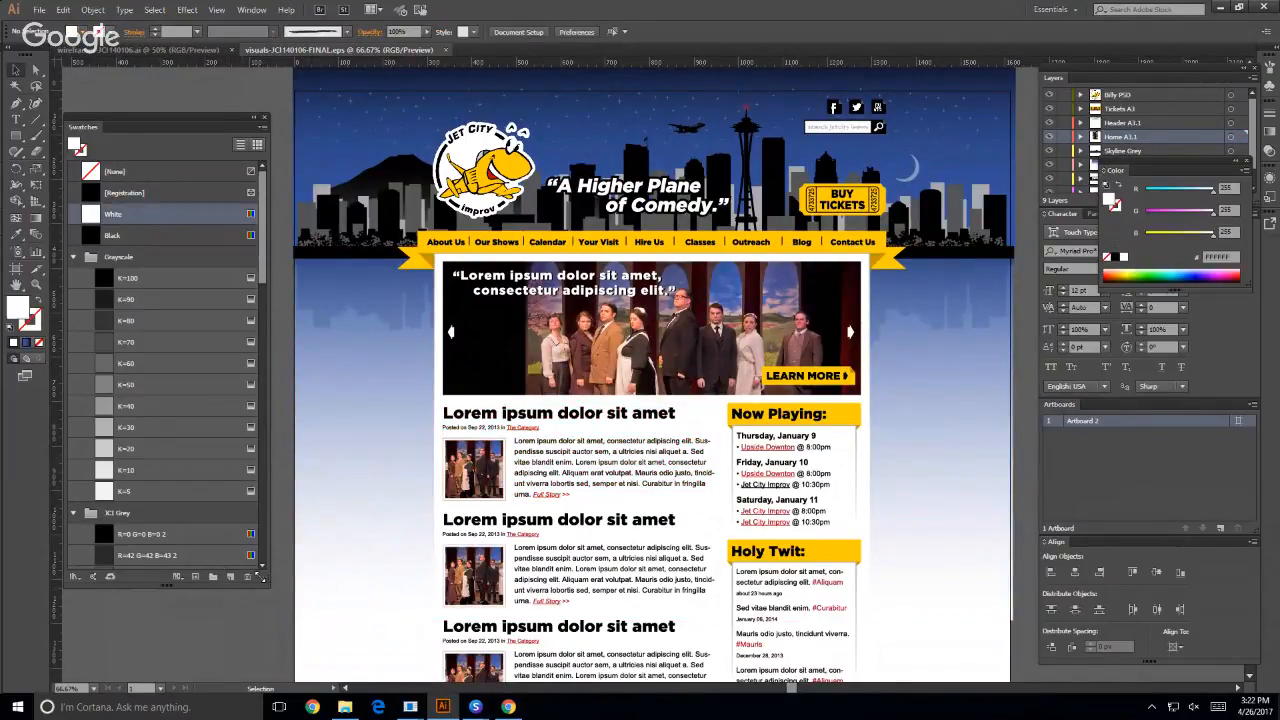
- Shrink the Swatches panel, collapse its Grayscale group, and return to the wireframe document
{"action": "left_click_drag", "start_coordinate": [262, 578], "coordinate": [249, 380]}
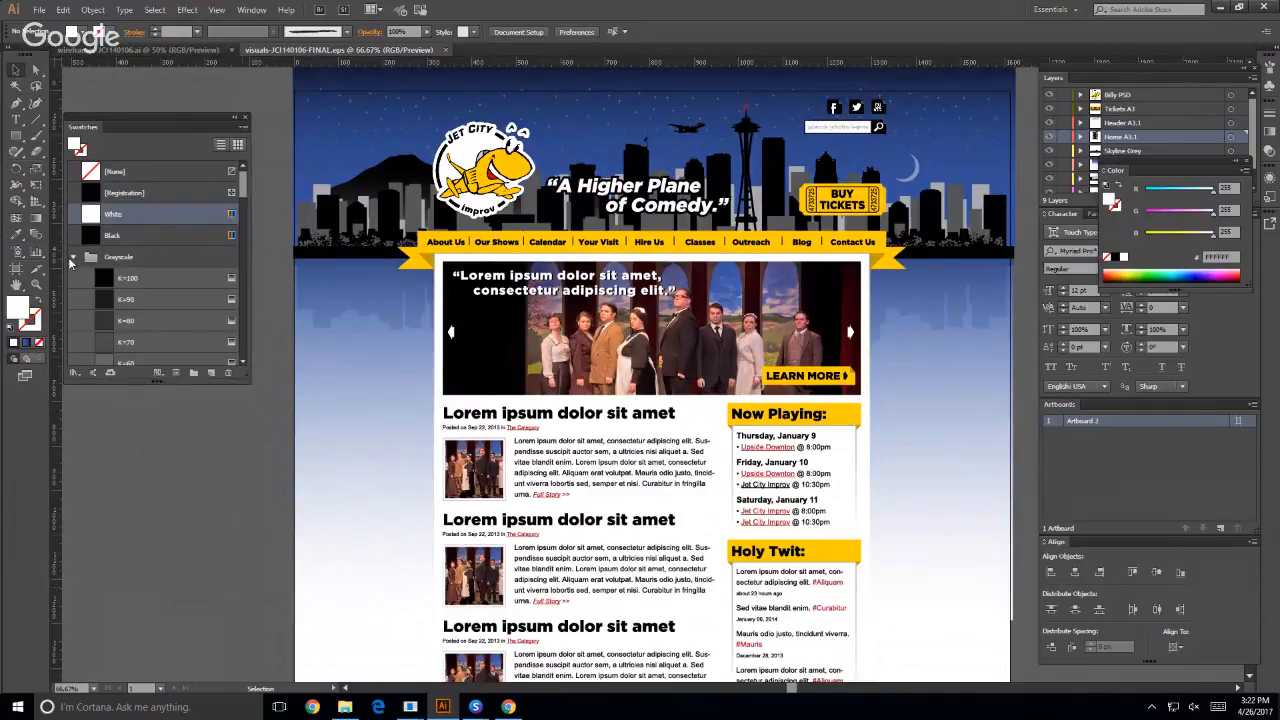
{"action": "left_click", "coordinate": [72, 258]}
{"action": "left_click", "coordinate": [180, 50]}
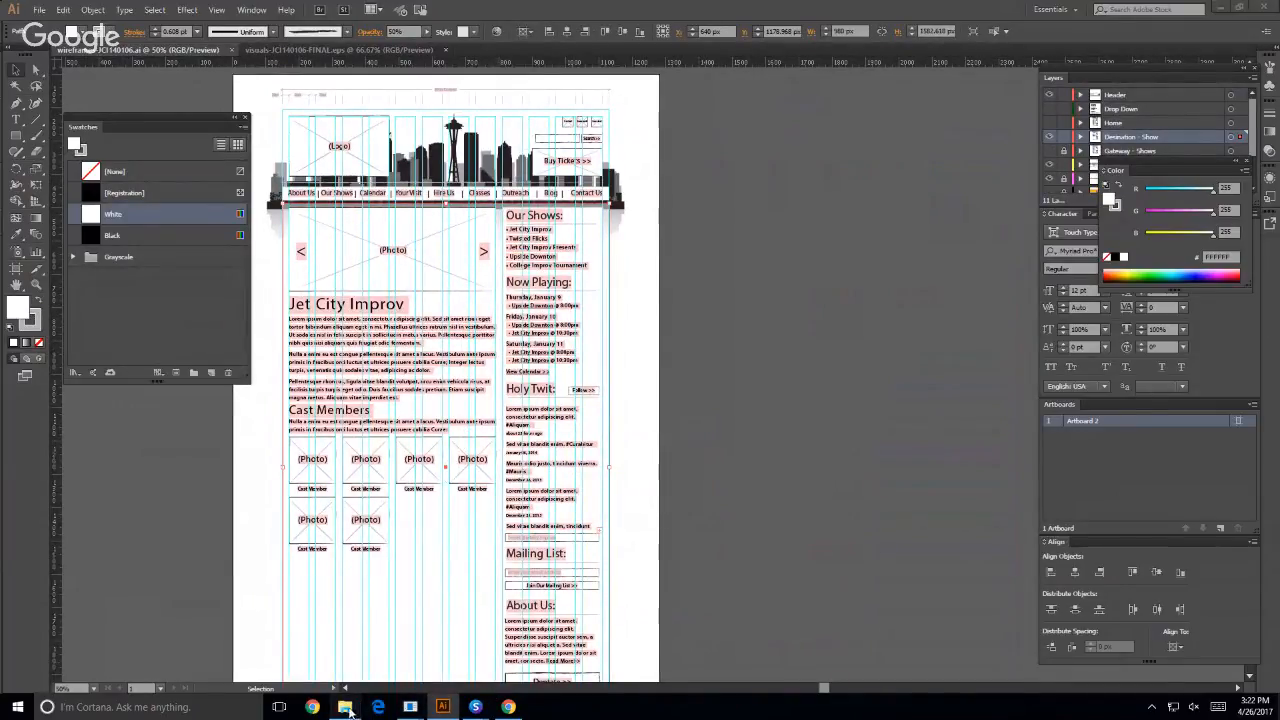
- Bring up the main Suitcase Fusion window and open the Documents\WEB200 folder in File Explorer
{"action": "left_click", "coordinate": [411, 707]}
{"action": "mouse_move", "coordinate": [475, 707]}
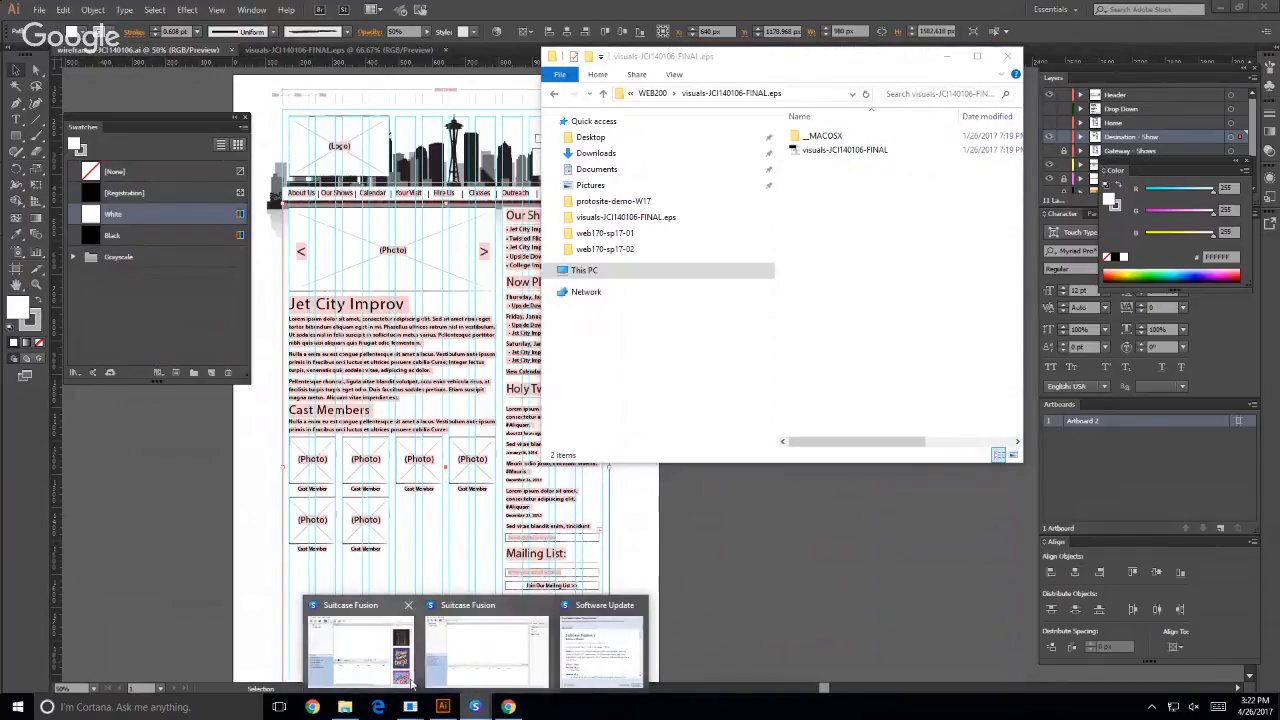
{"action": "left_click", "coordinate": [373, 665]}
{"action": "left_click", "coordinate": [670, 330]}
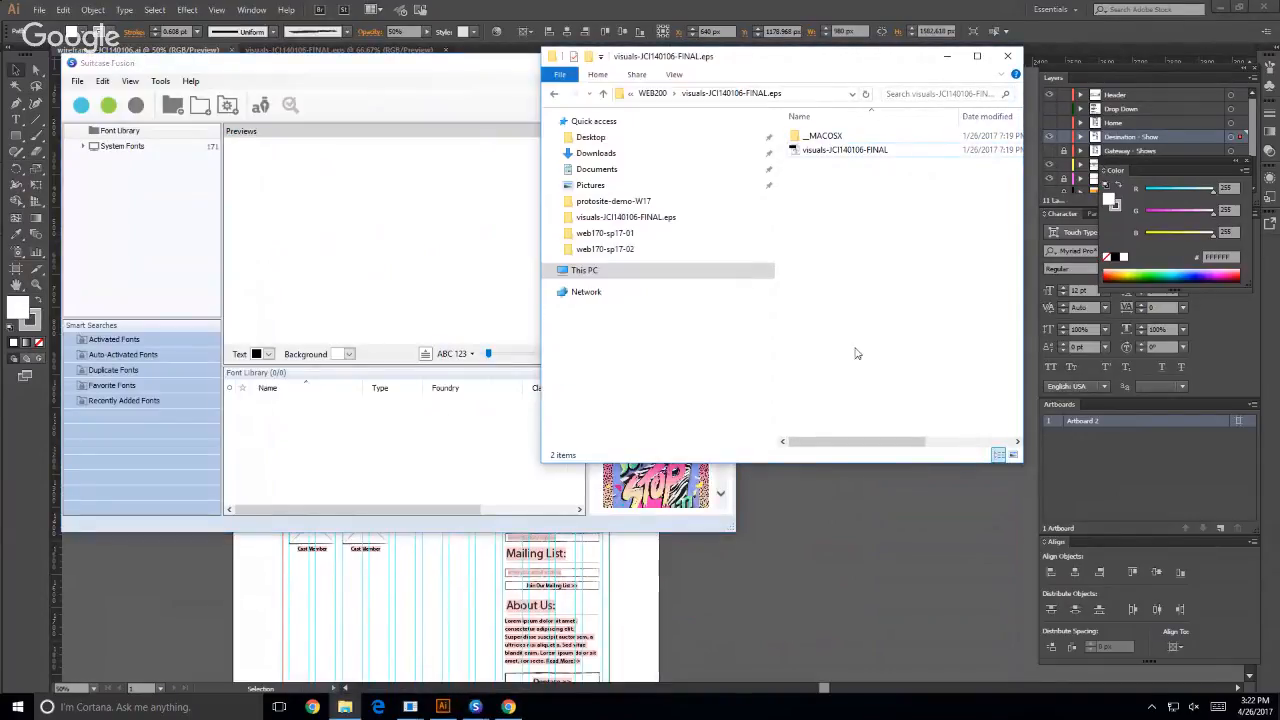
{"action": "left_click", "coordinate": [603, 169]}
{"action": "left_click", "coordinate": [802, 152]}
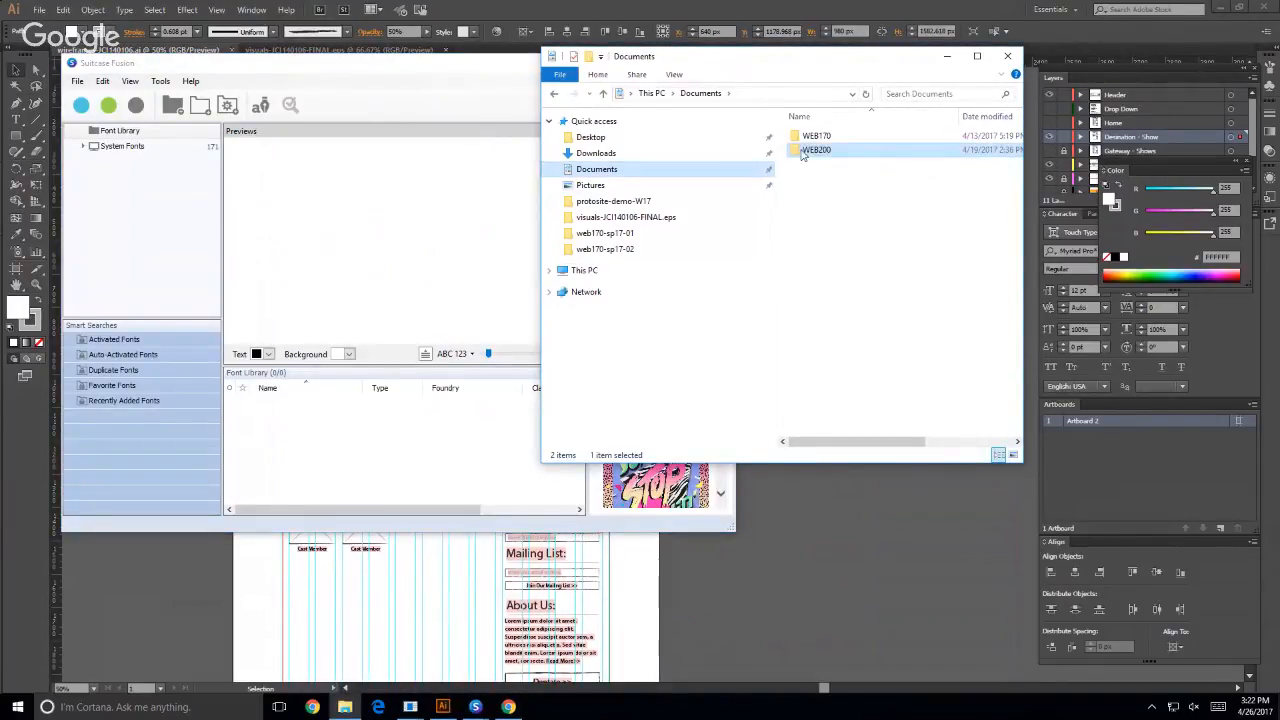
{"action": "double_click", "coordinate": [802, 152]}
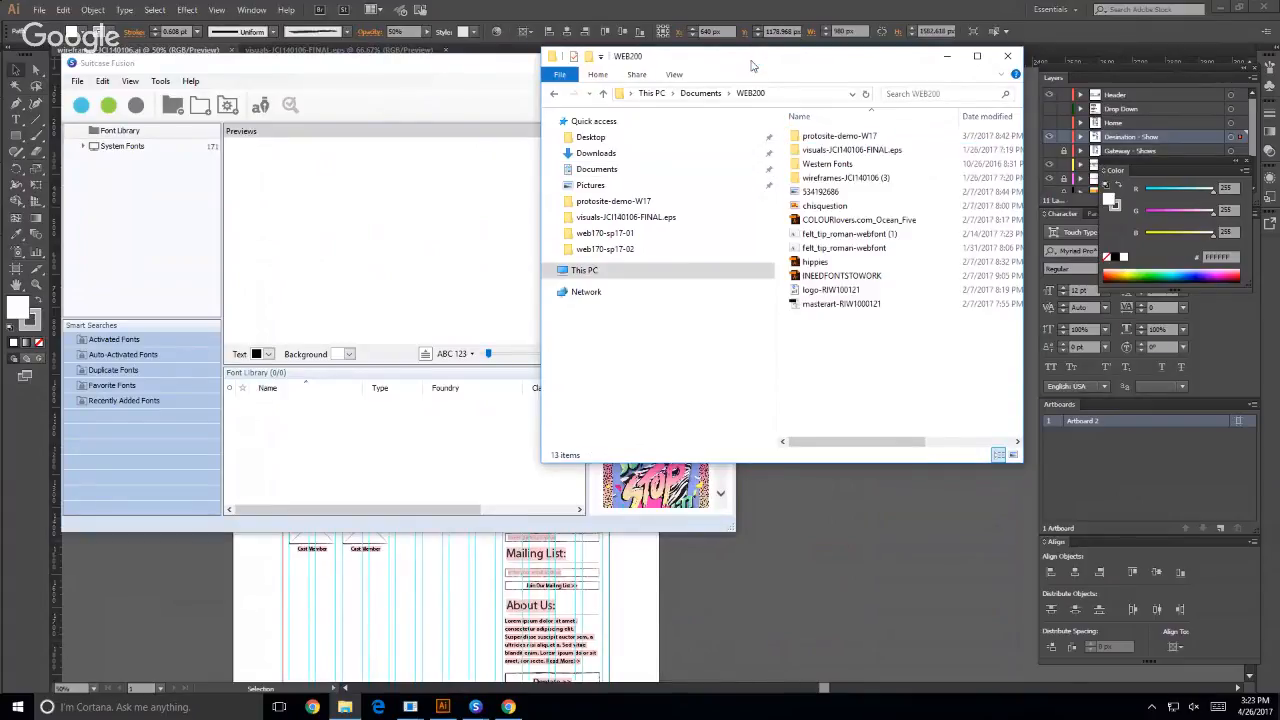
- Place the WEB200 File Explorer window beside the Suitcase Fusion window so that both are fully visible
{"action": "left_click", "coordinate": [509, 66]}
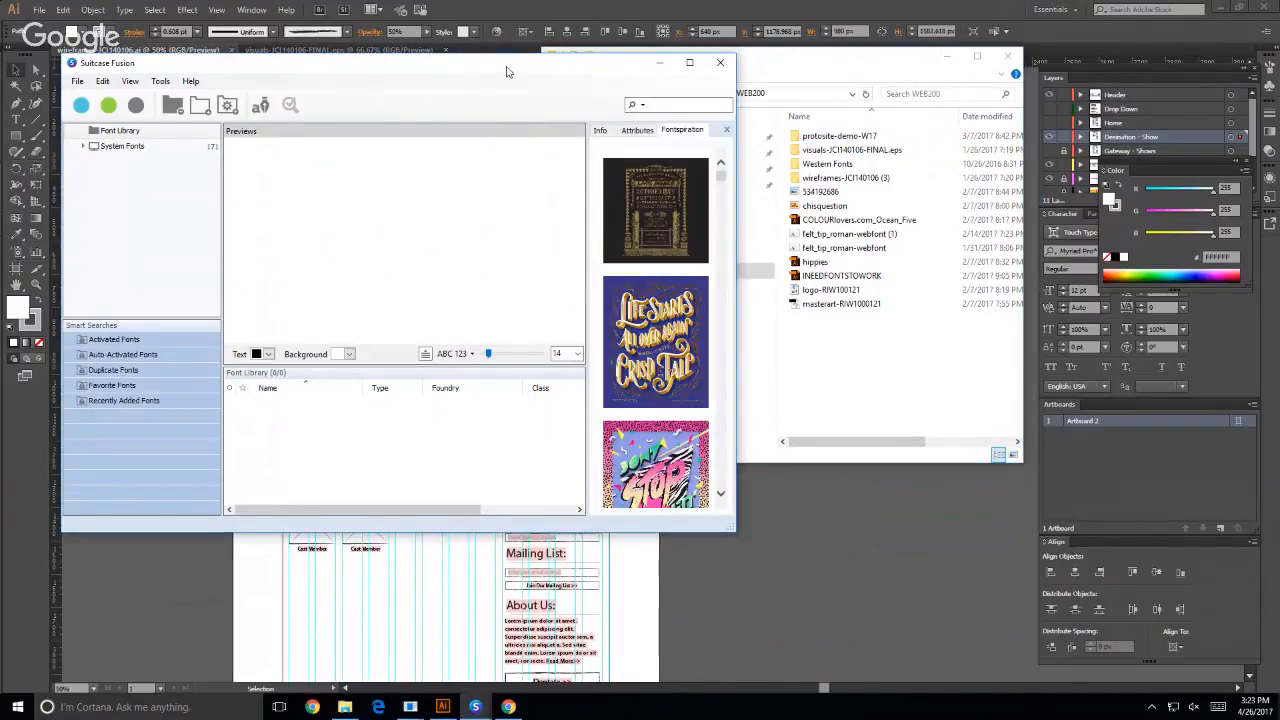
{"action": "left_click", "coordinate": [780, 76]}
{"action": "left_click_drag", "start_coordinate": [727, 51], "coordinate": [888, 49]}
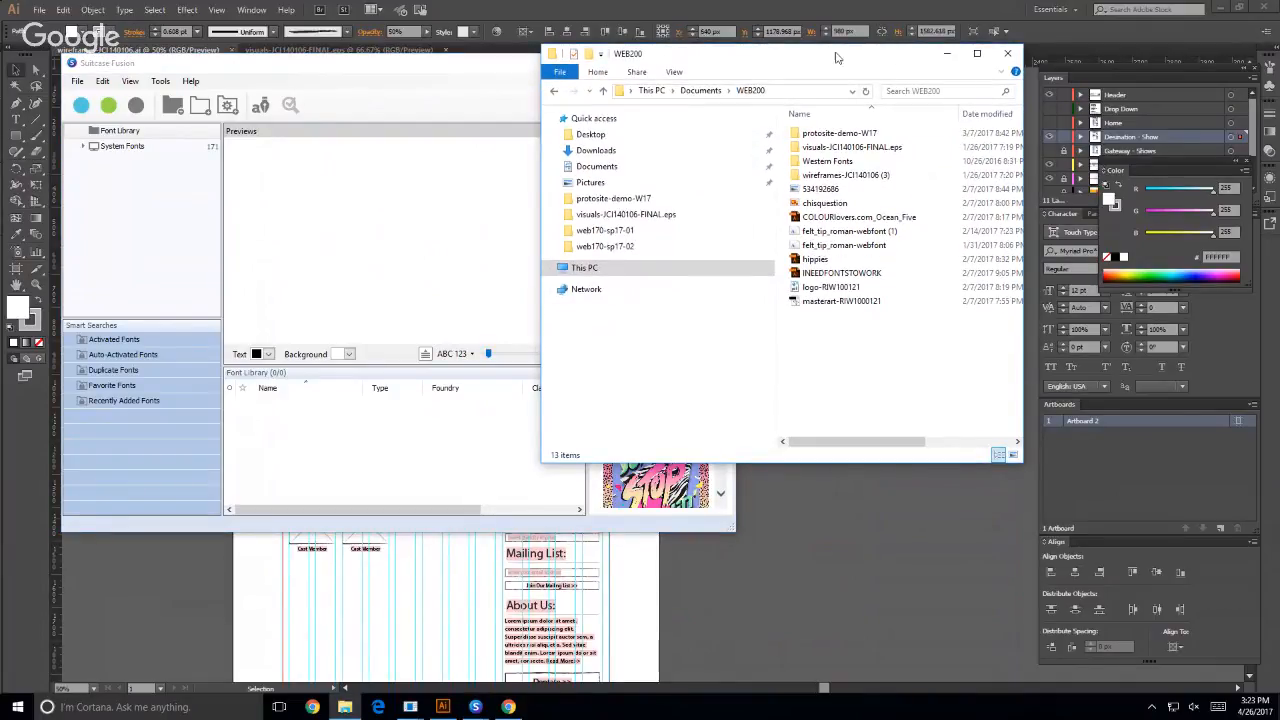
{"action": "left_click_drag", "start_coordinate": [729, 51], "coordinate": [942, 68]}
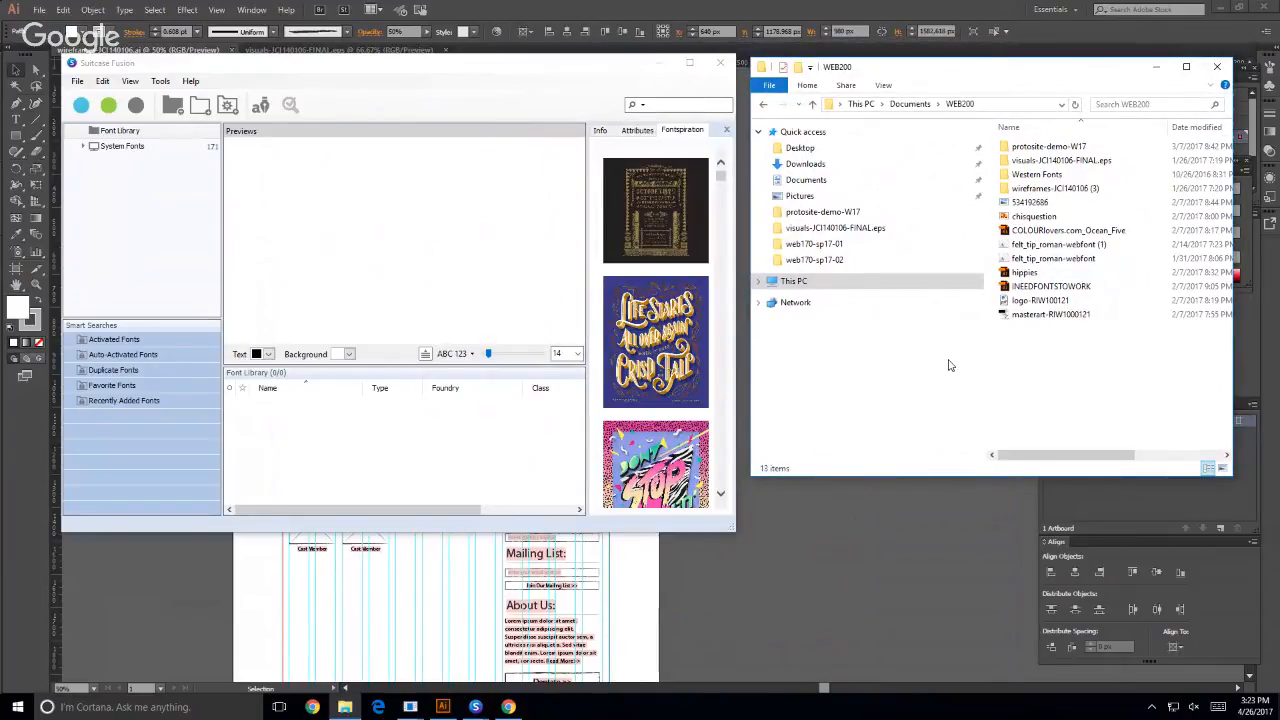
- Look through the installed programs under A, including the Adobe Font Folio entry, and close the program list
{"action": "left_click", "coordinate": [10, 708]}
{"action": "scroll", "coordinate": [73, 465], "scroll_direction": "down", "scroll_amount": 2}
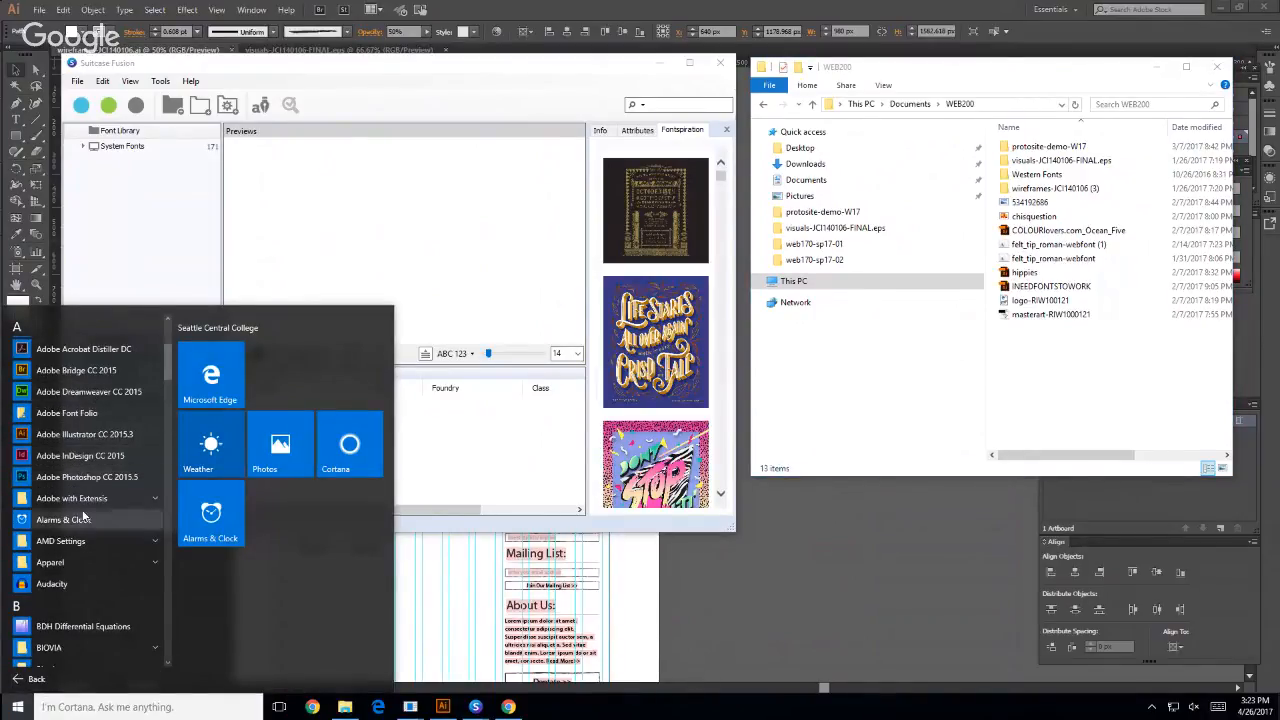
{"action": "scroll", "coordinate": [57, 458], "scroll_direction": "up", "scroll_amount": 2}
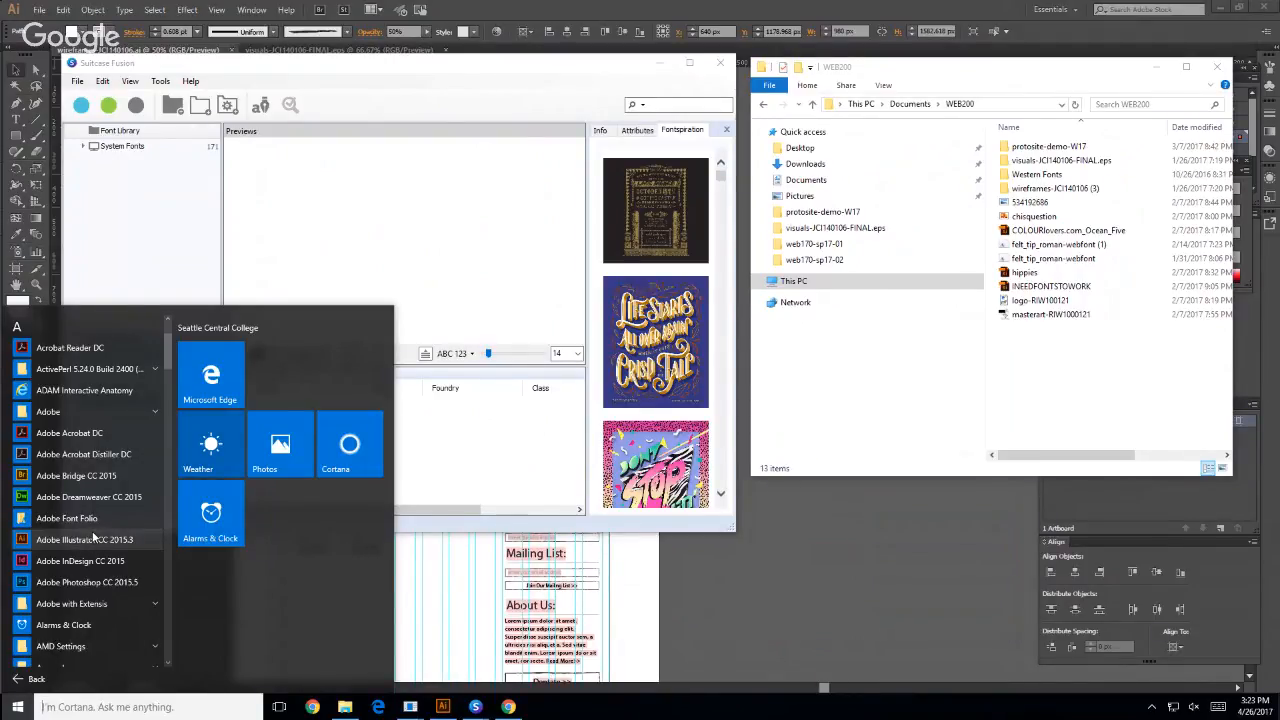
{"action": "scroll", "coordinate": [92, 538], "scroll_direction": "up", "scroll_amount": 2}
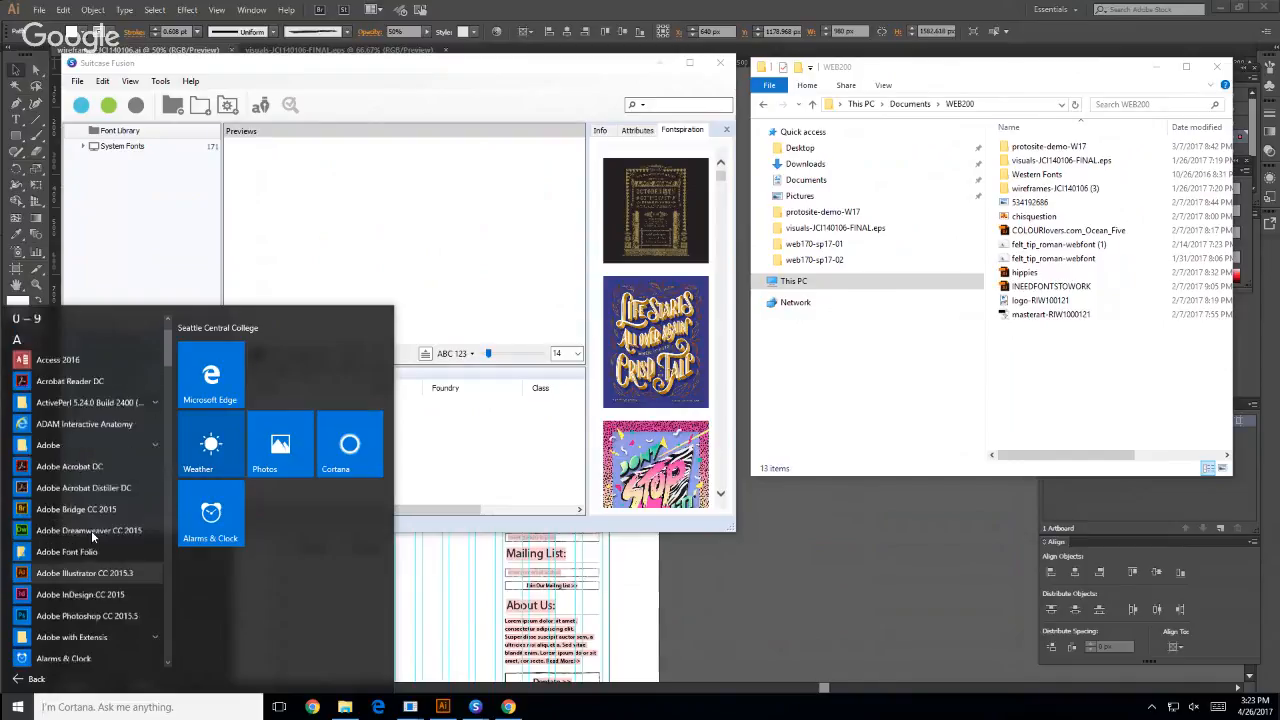
{"action": "scroll", "coordinate": [92, 538], "scroll_direction": "down", "scroll_amount": 4}
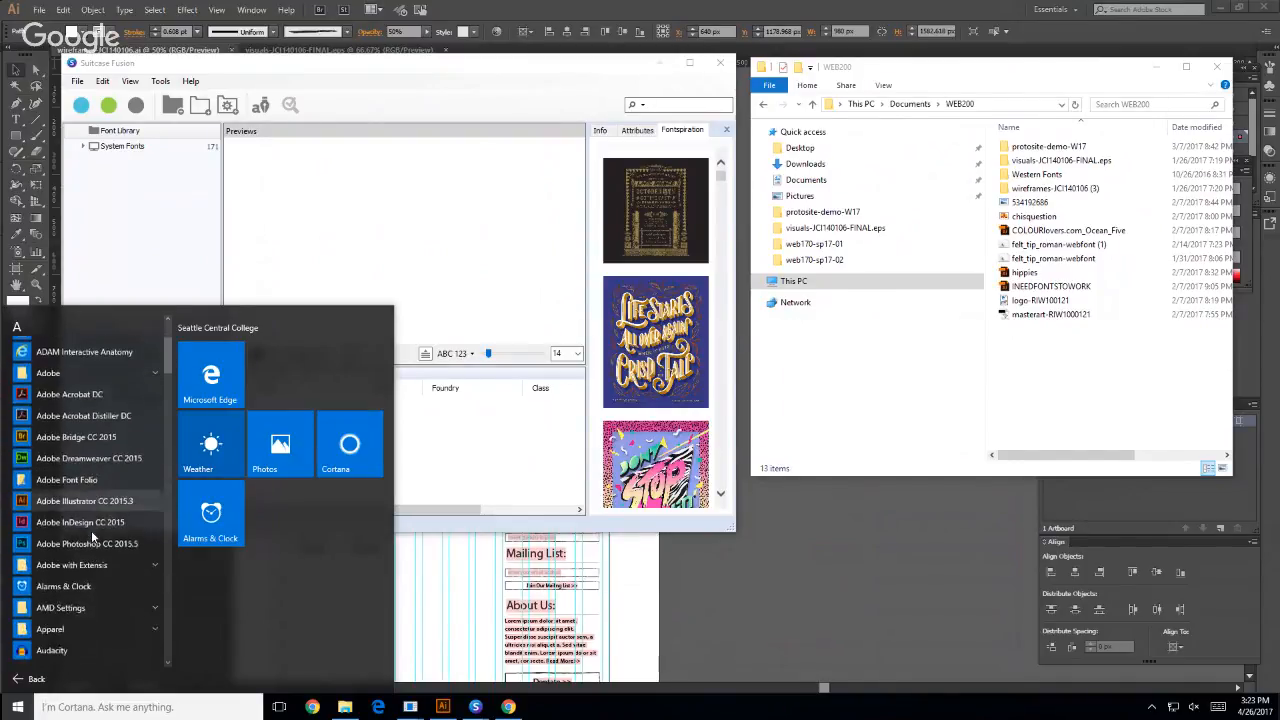
{"action": "left_click", "coordinate": [830, 355]}
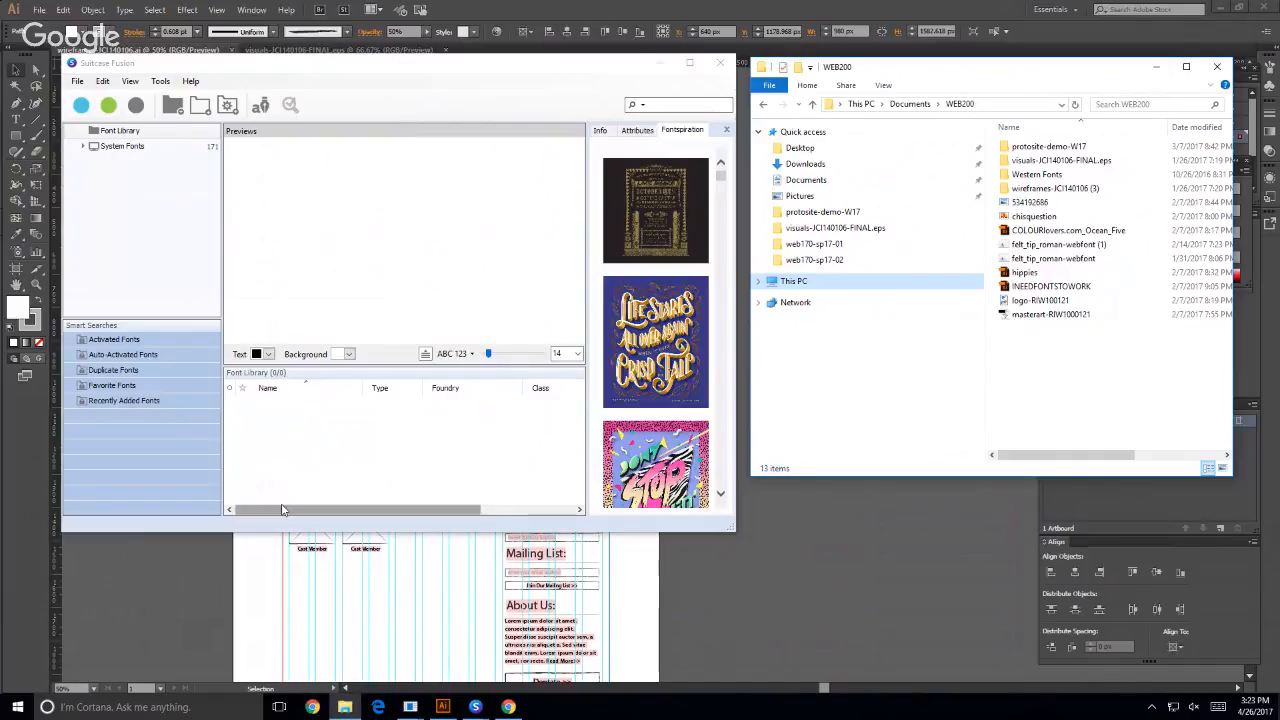
- Switch to Chrome's WEB200 03) Wireframes page, review it from the requirements up to the heading, and dismiss the downloads bar
{"action": "left_click", "coordinate": [365, 66]}
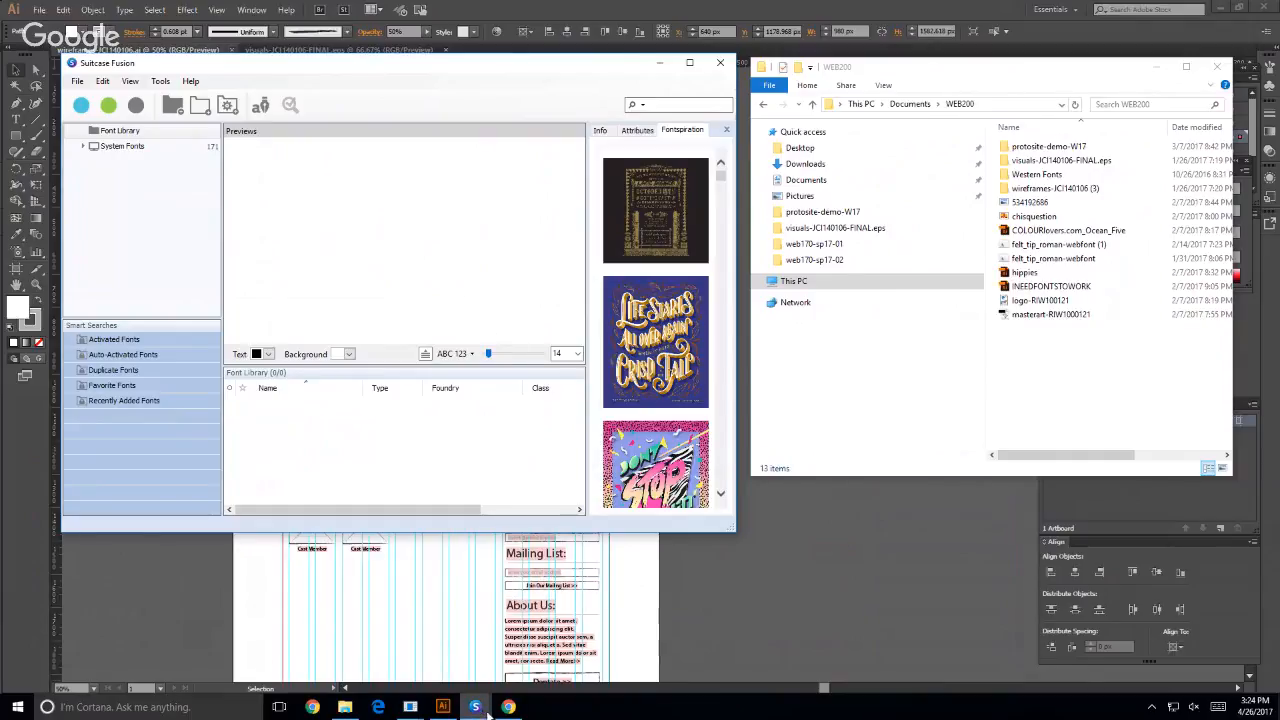
{"action": "mouse_move", "coordinate": [410, 707]}
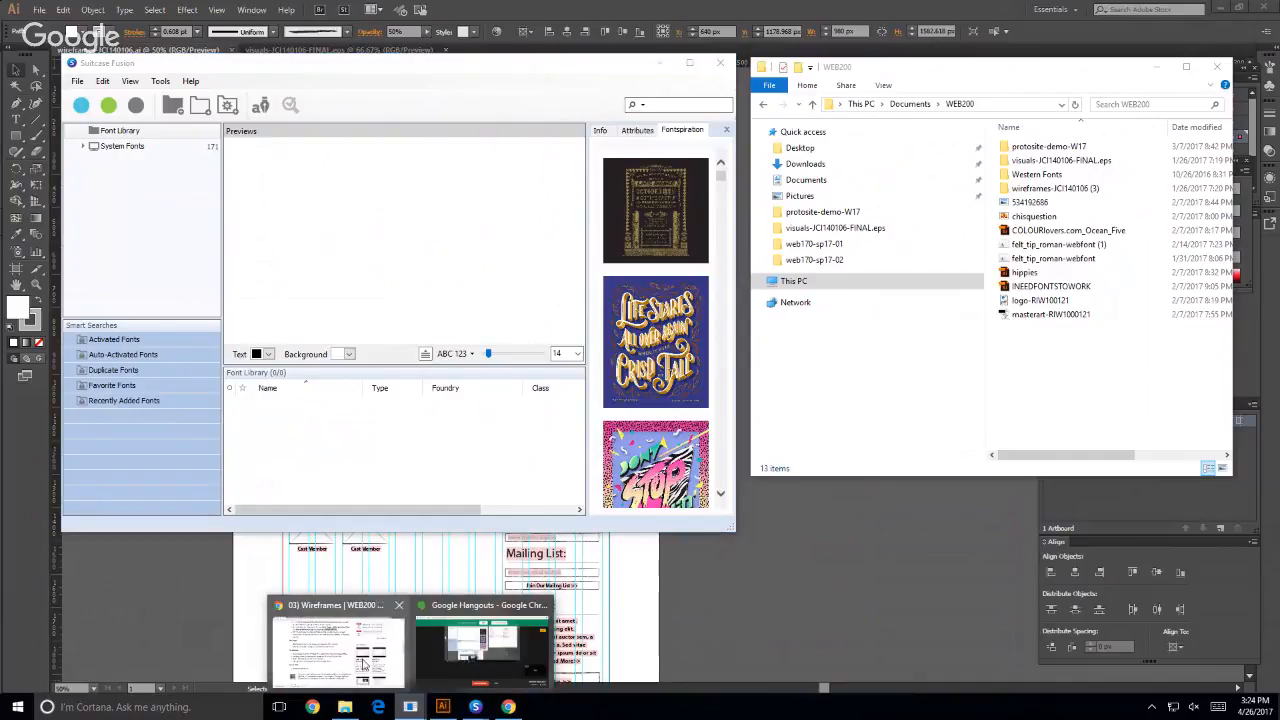
{"action": "left_click", "coordinate": [308, 647]}
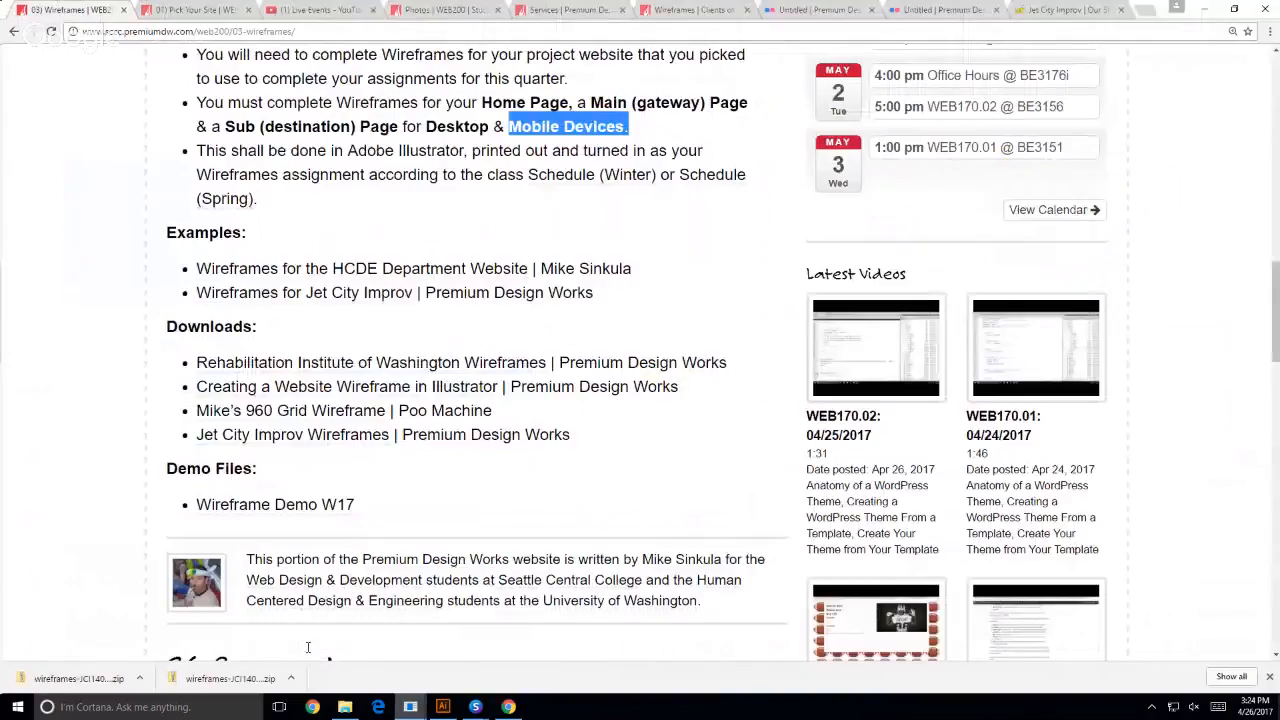
{"action": "left_click", "coordinate": [308, 647]}
{"action": "scroll", "coordinate": [94, 273], "scroll_direction": "up", "scroll_amount": 2}
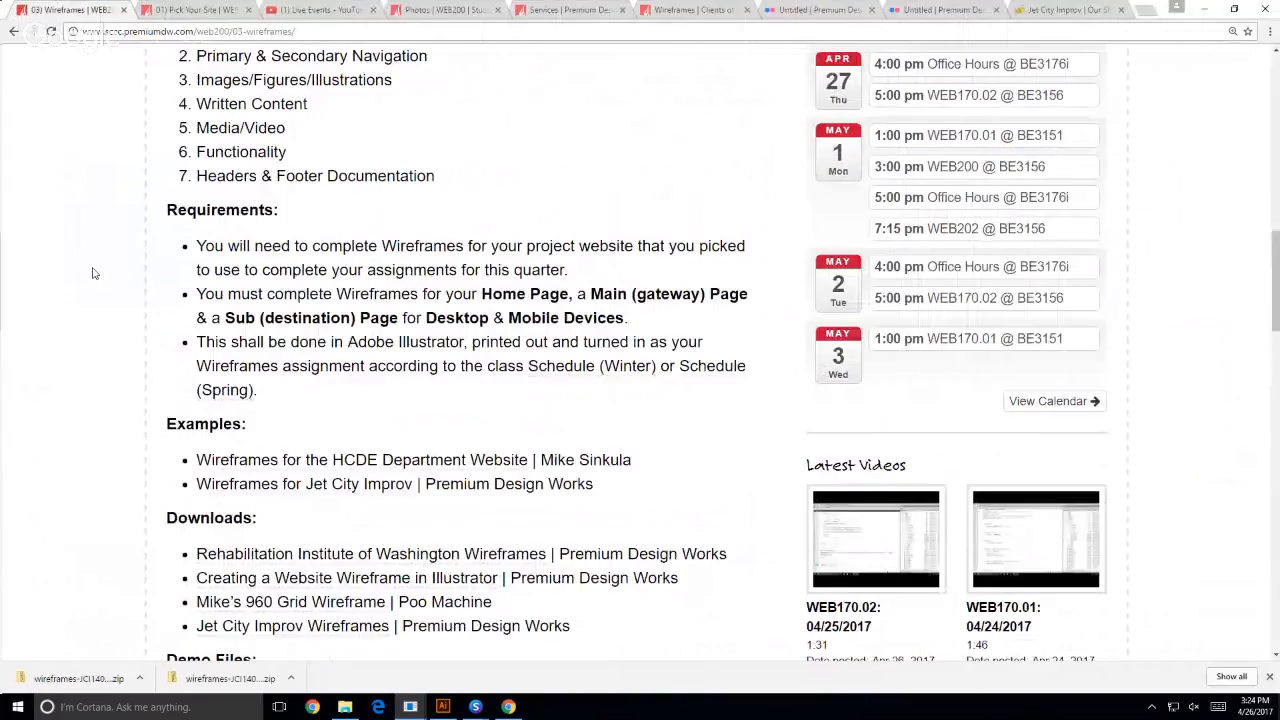
{"action": "scroll", "coordinate": [48, 265], "scroll_direction": "up", "scroll_amount": 8}
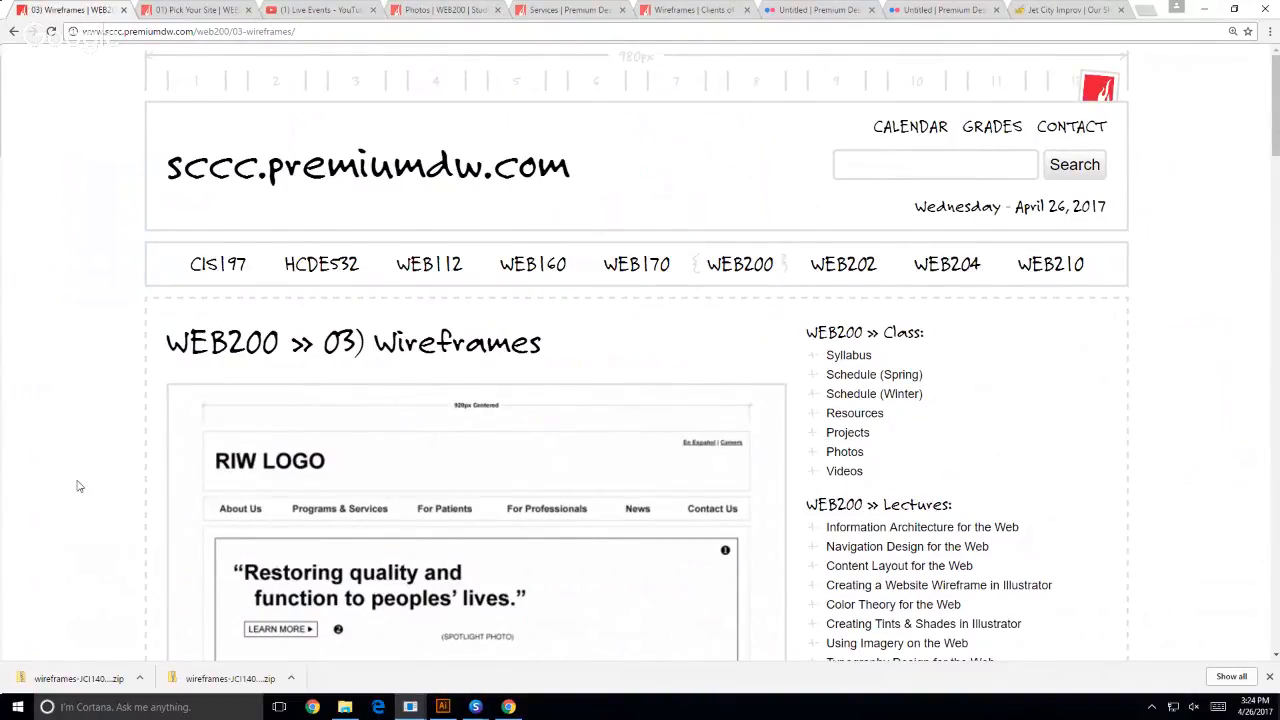
{"action": "scroll", "coordinate": [77, 483], "scroll_direction": "down", "scroll_amount": 1}
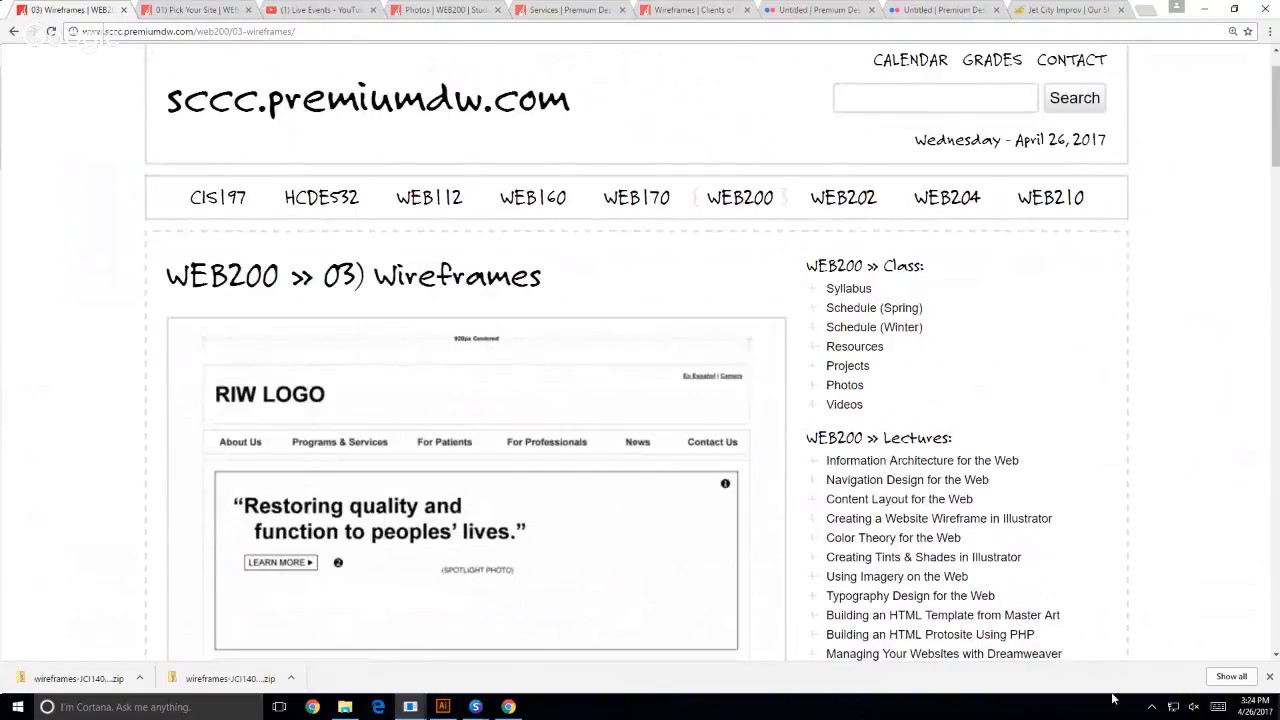
{"action": "left_click", "coordinate": [1269, 677]}
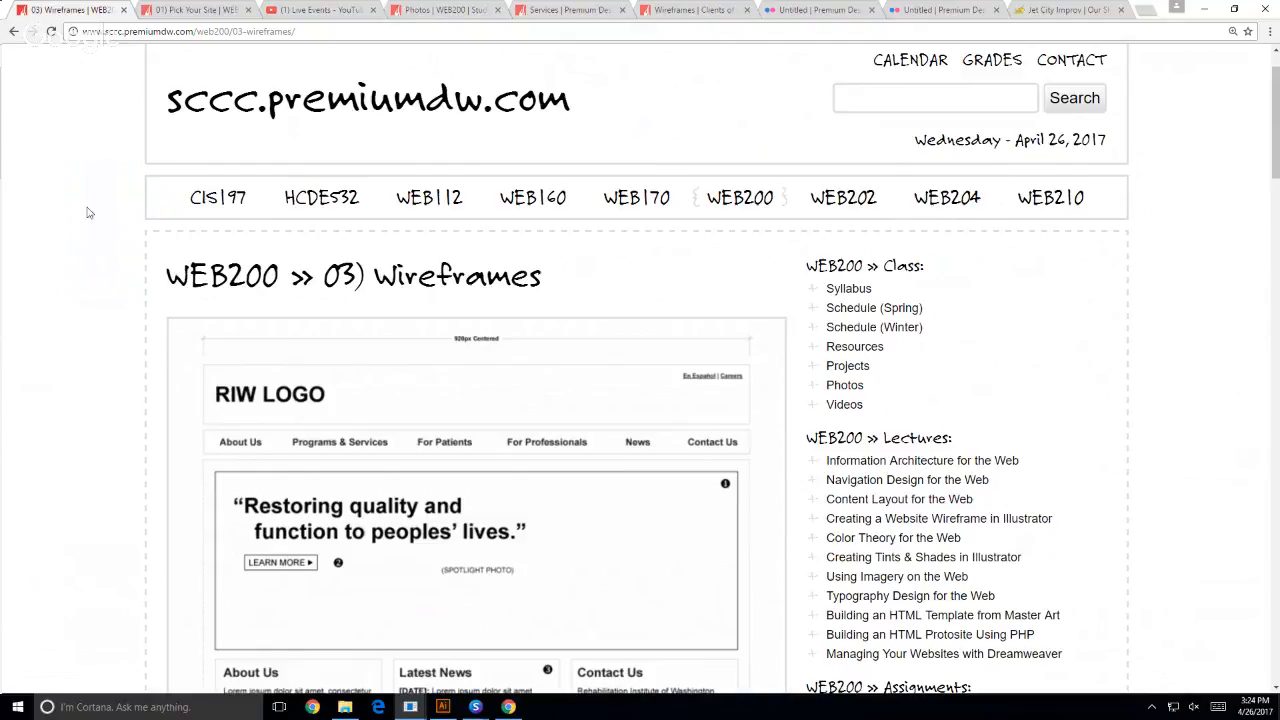
- Open seattlecentral.edu in a new browser tab and go to the Helpdesk/NEED page among its services
{"action": "key", "text": "ctrl+t"}
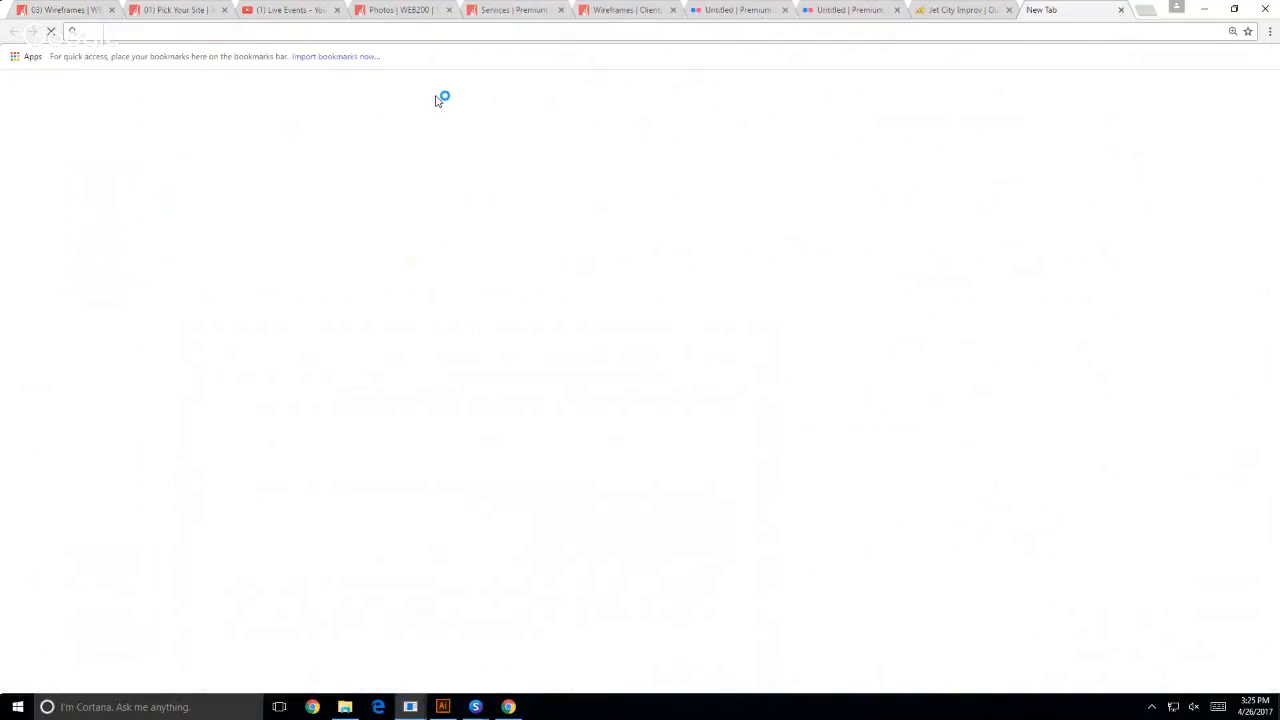
{"action": "type", "text": "seatt"}
{"action": "key", "text": "Return"}
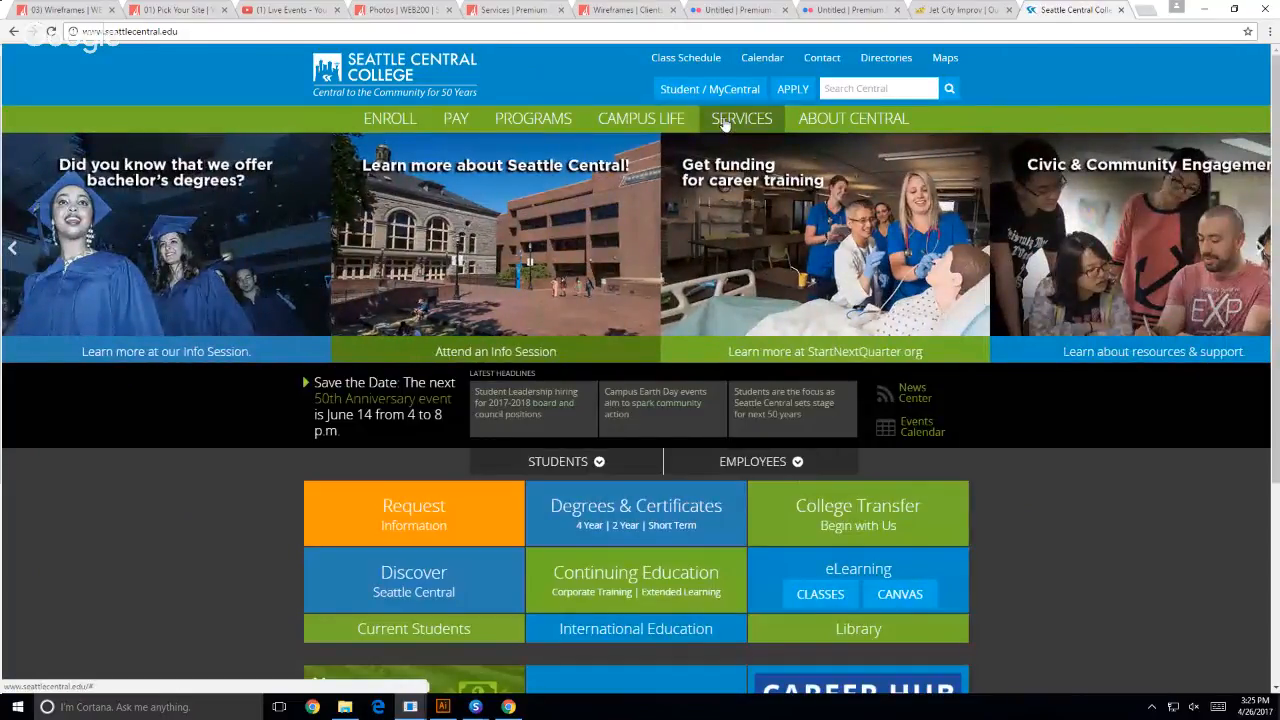
{"action": "left_click", "coordinate": [725, 122]}
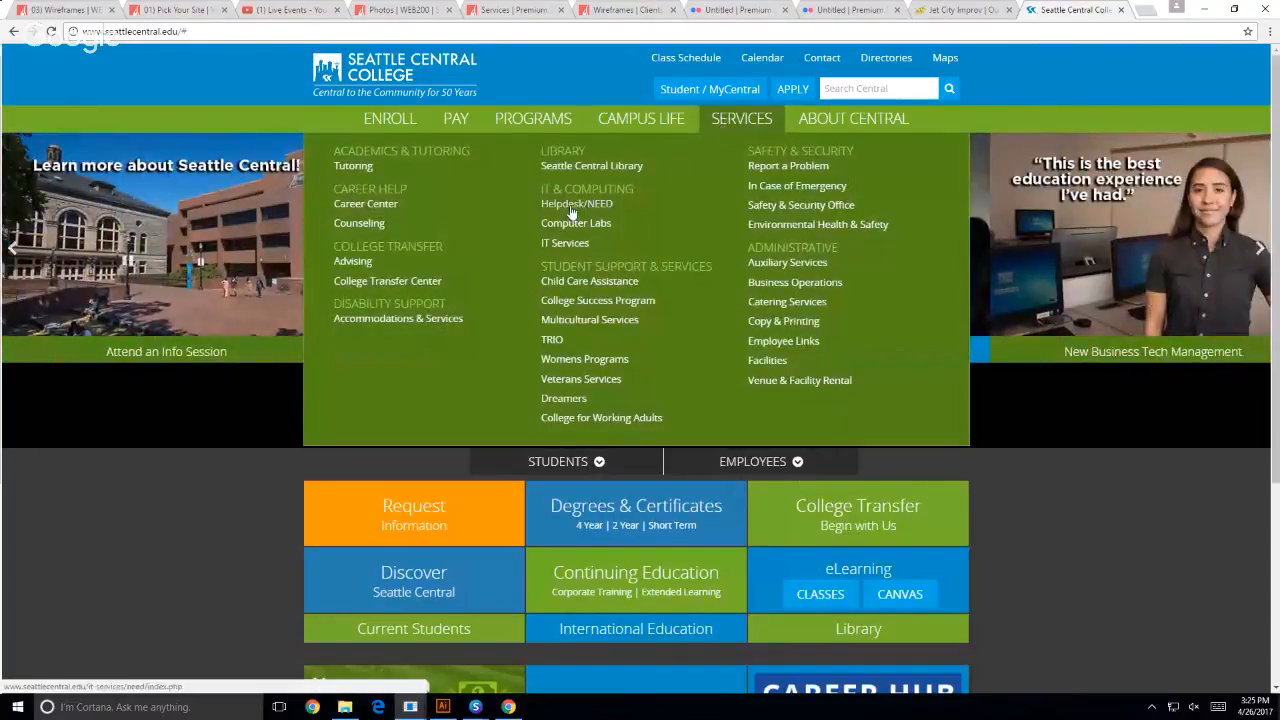
{"action": "left_click", "coordinate": [572, 208]}
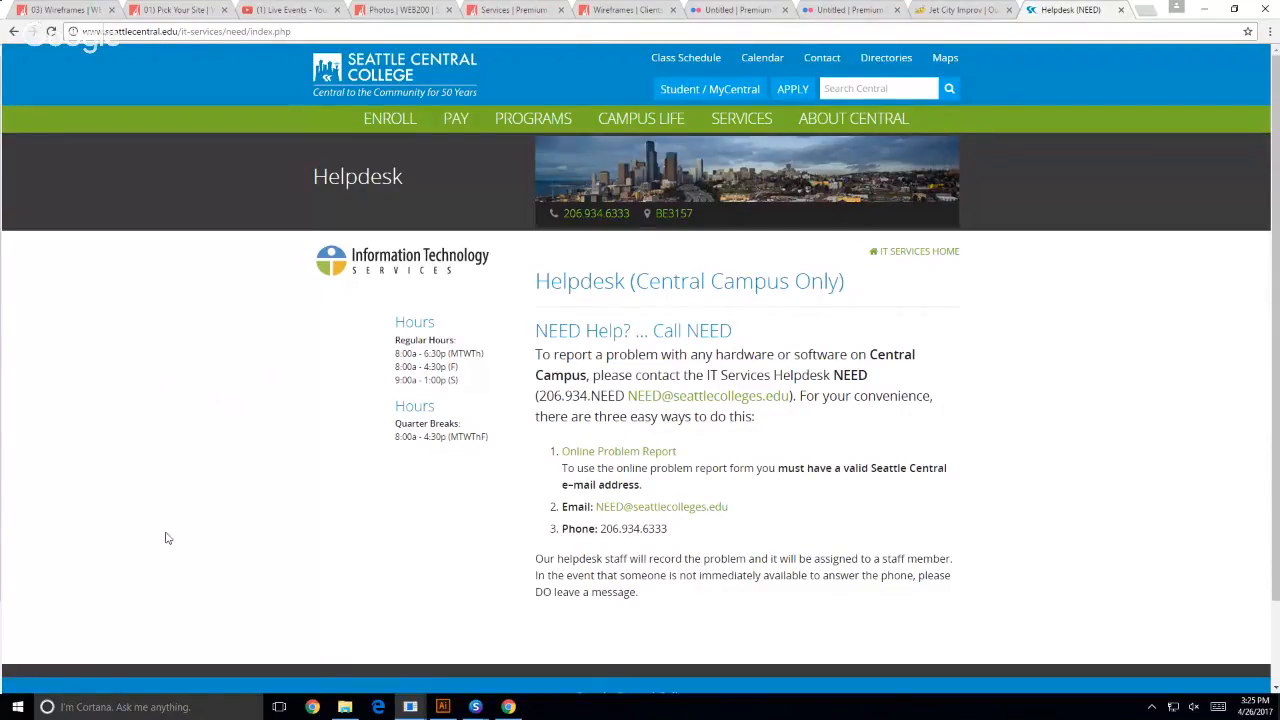
- Close the Premium Services page in Chrome and return to the Jet City Improv wireframes page
{"action": "left_click", "coordinate": [638, 12]}
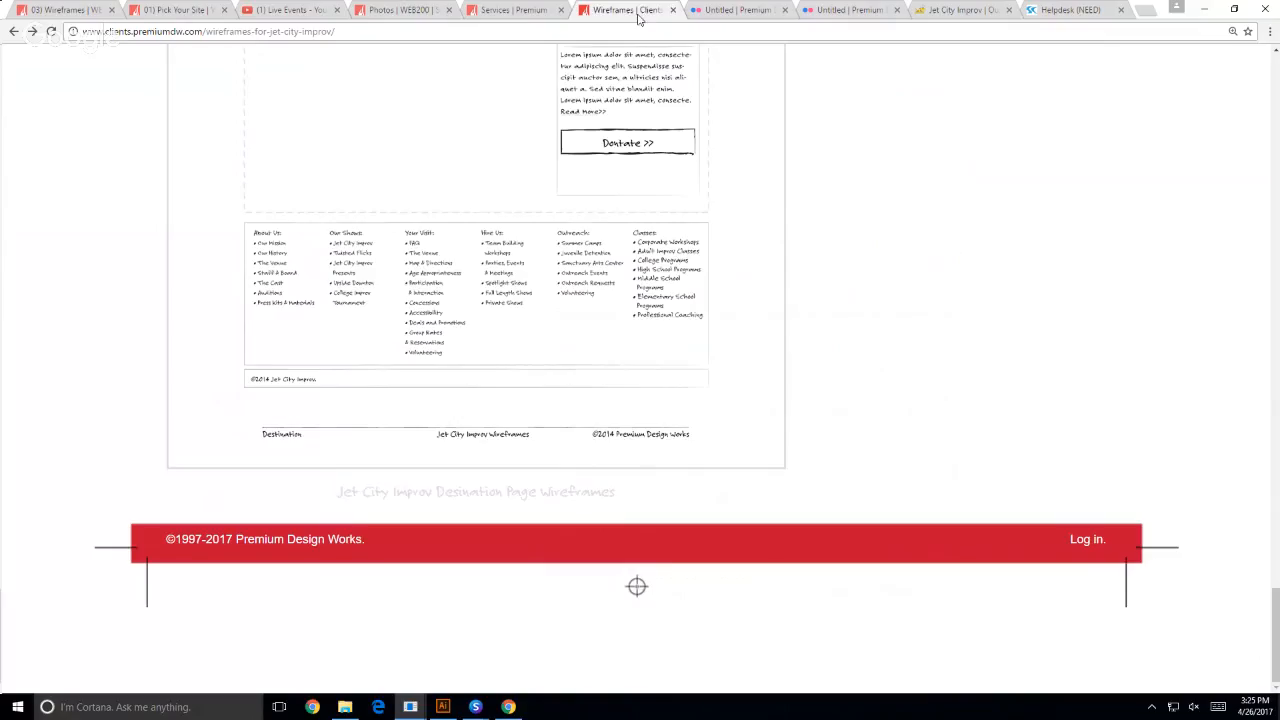
{"action": "left_click", "coordinate": [514, 11]}
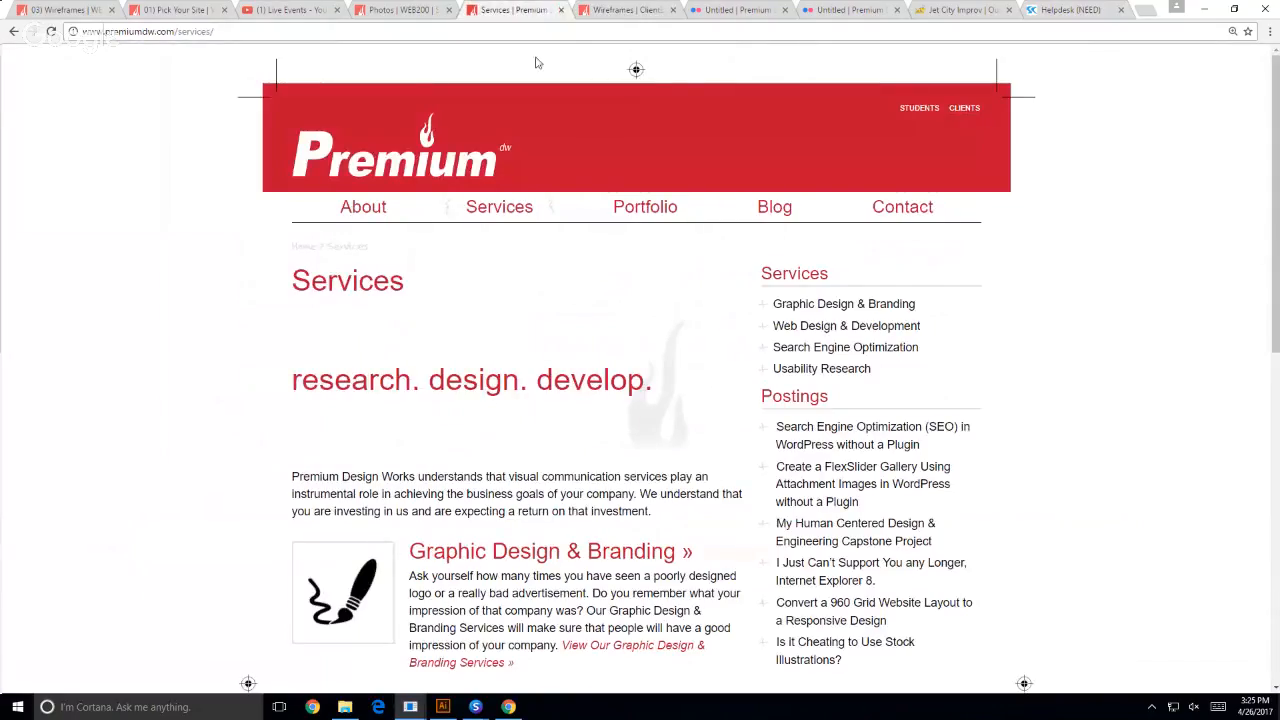
{"action": "left_click", "coordinate": [561, 10]}
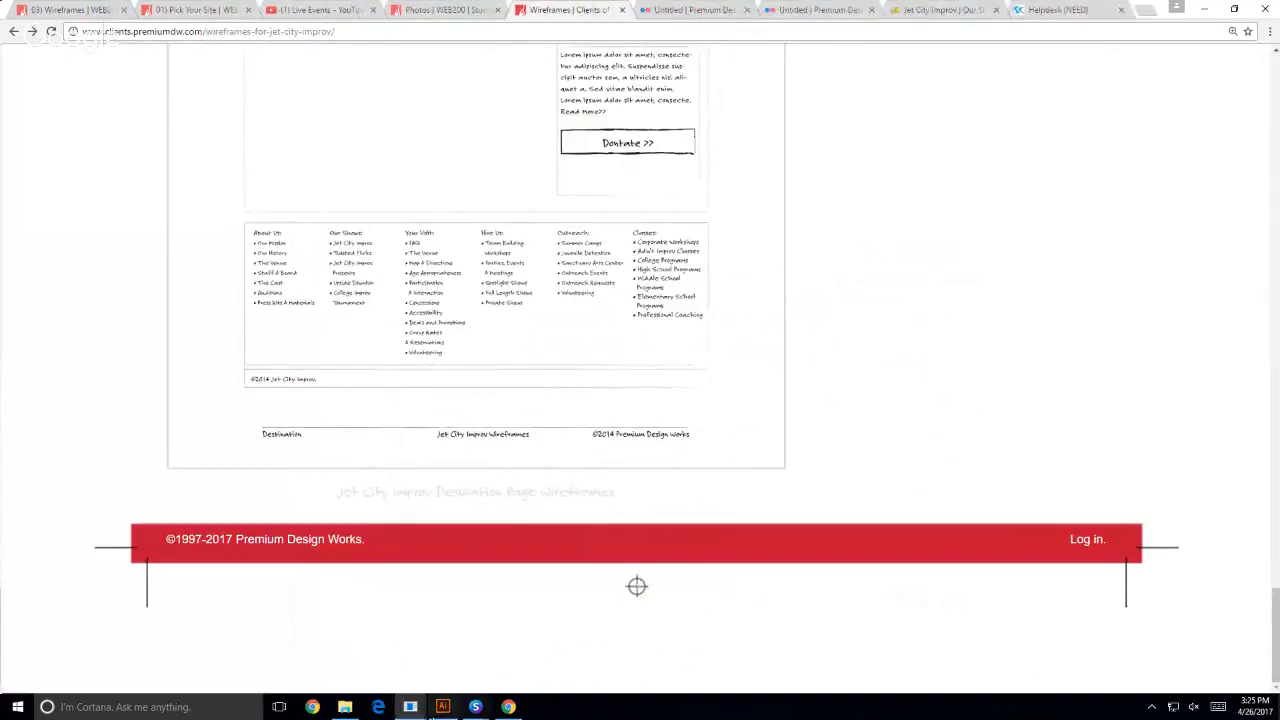
- Switch to Illustrator and, in File Explorer, open the Felt Tip Roman folder inside Documents, WEB200, wireframes-JCI140106 (3), wireframes-JCI140106
{"action": "left_click", "coordinate": [443, 707]}
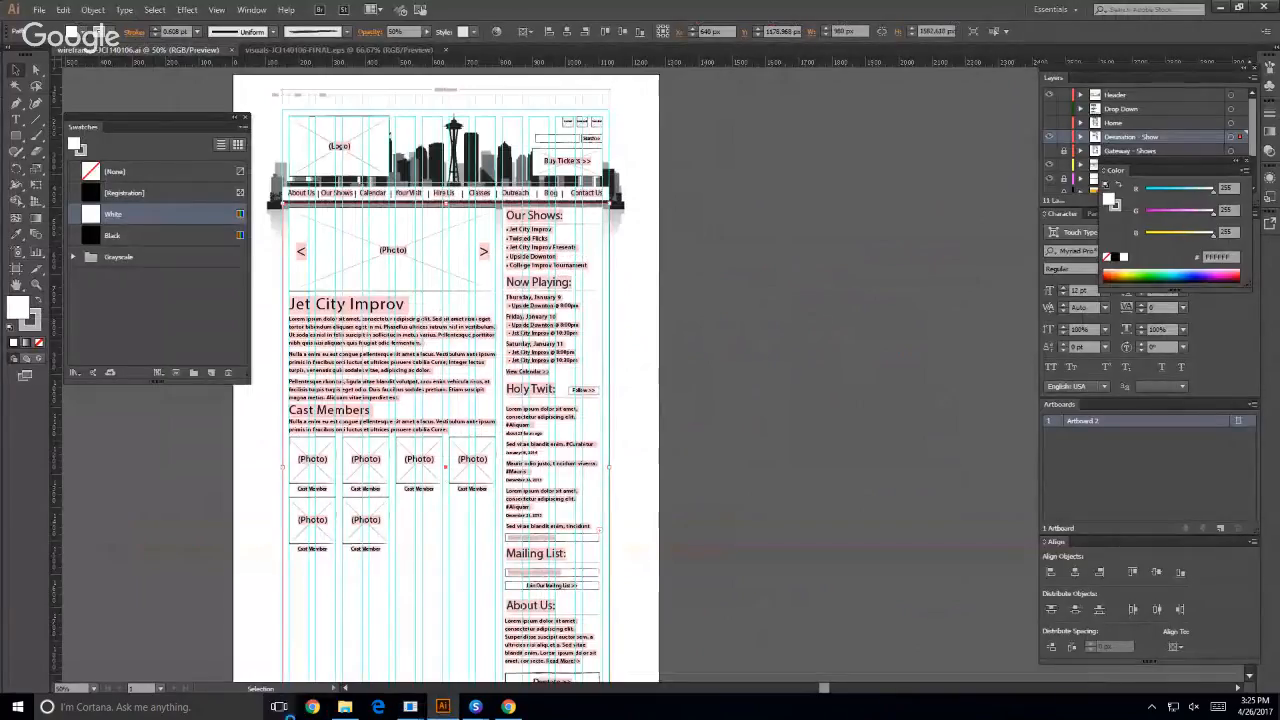
{"action": "left_click", "coordinate": [342, 707]}
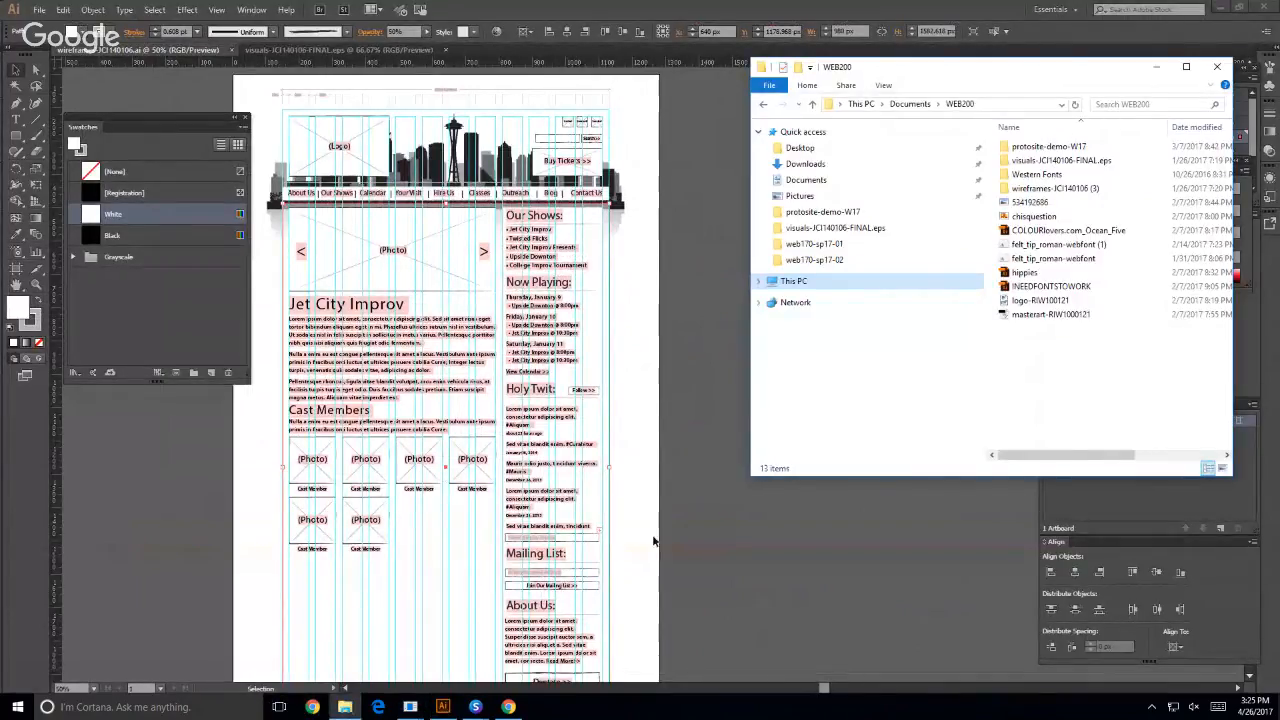
{"action": "left_click", "coordinate": [806, 180]}
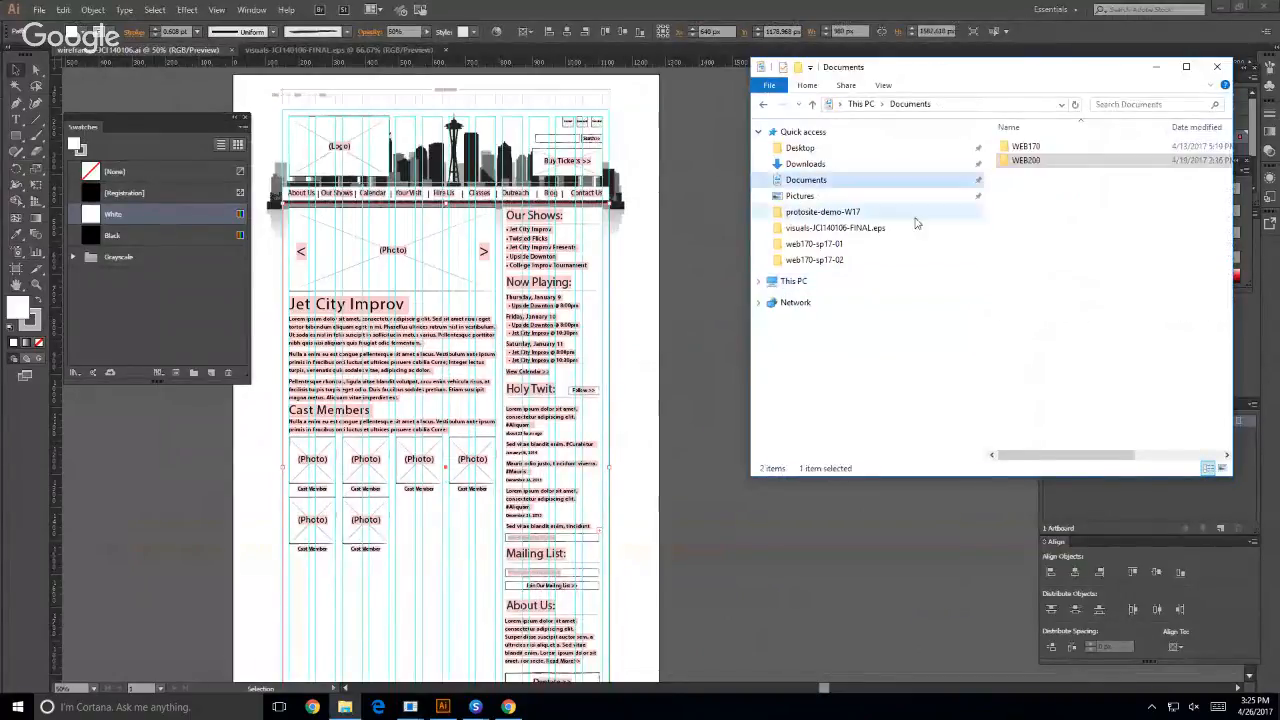
{"action": "double_click", "coordinate": [1030, 161]}
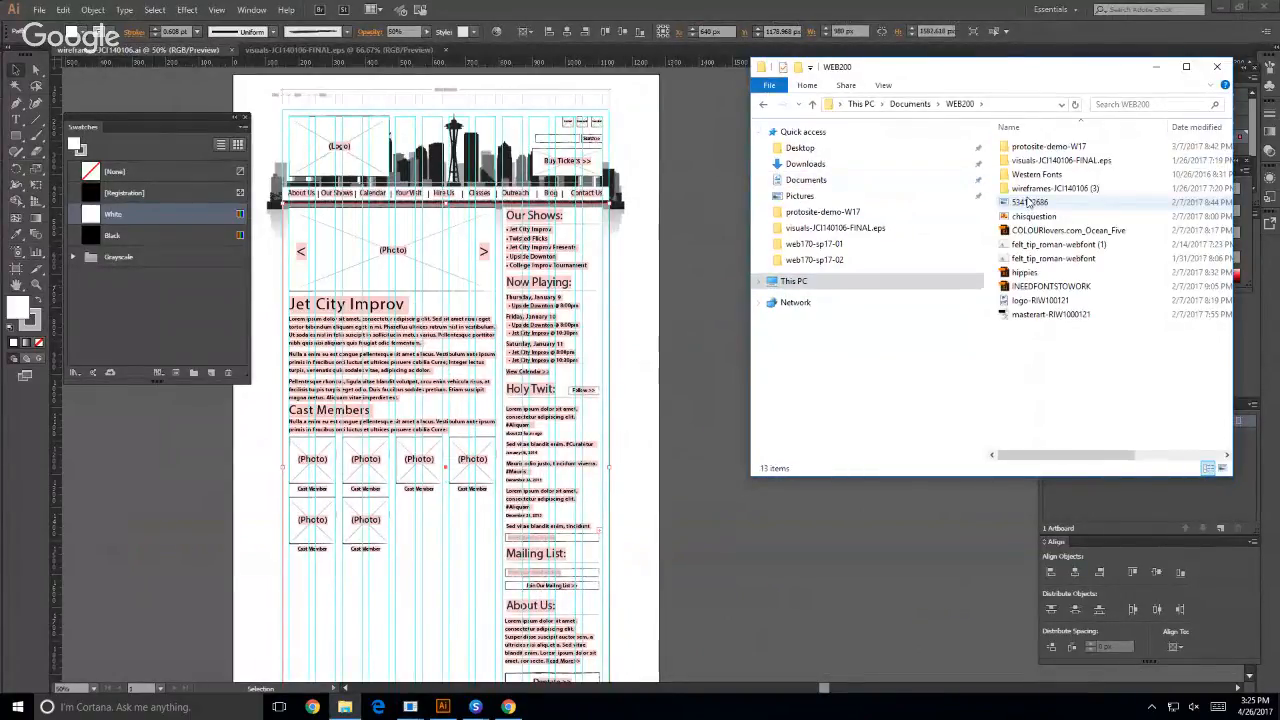
{"action": "double_click", "coordinate": [1072, 189]}
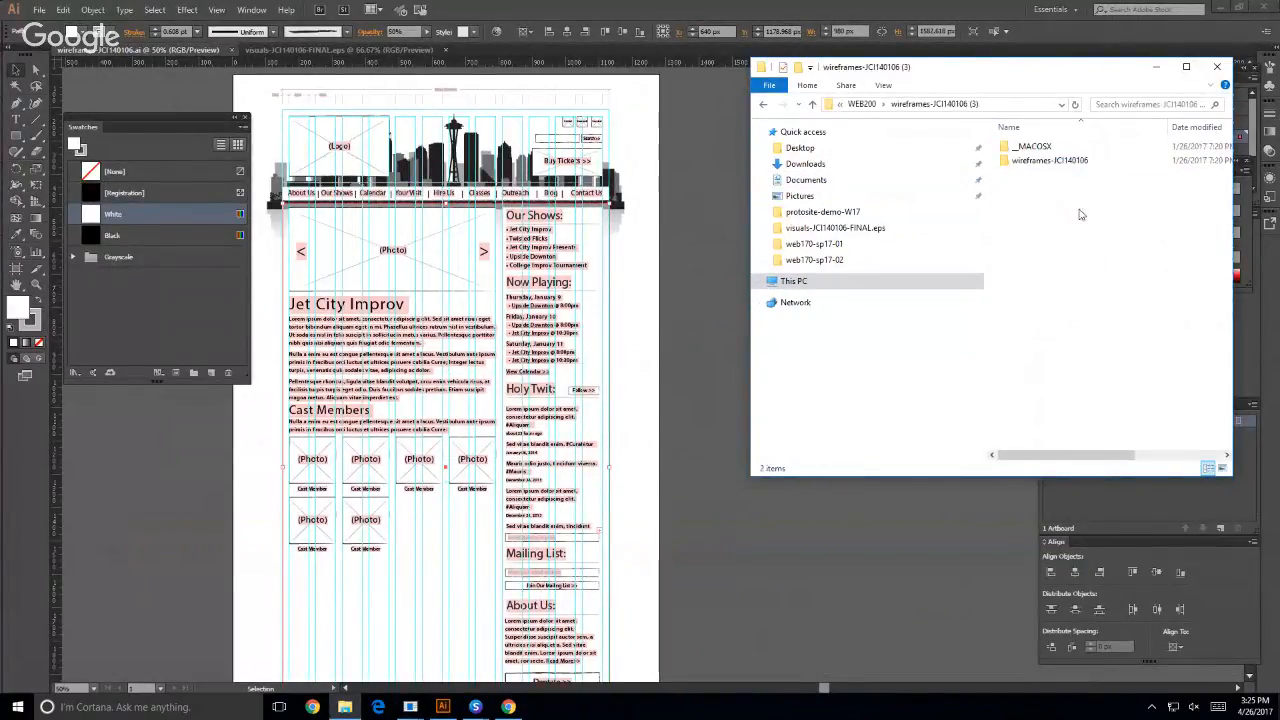
{"action": "double_click", "coordinate": [1030, 160]}
{"action": "left_click", "coordinate": [1031, 148]}
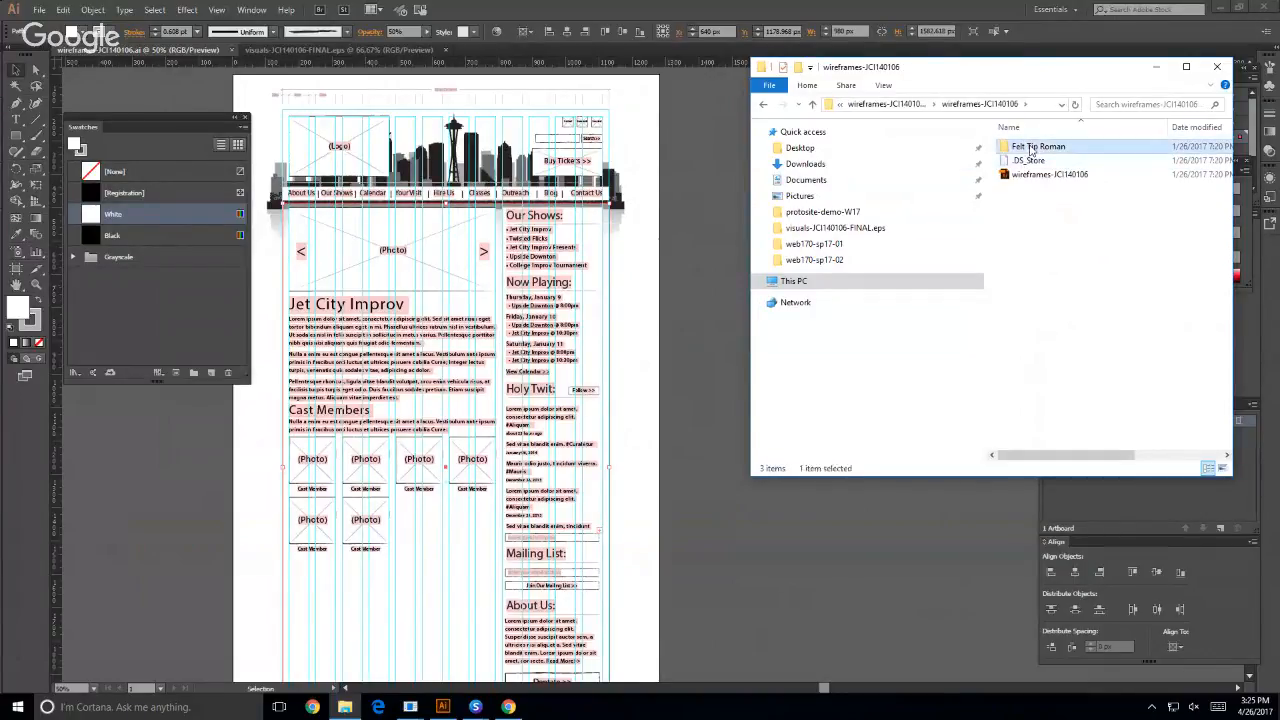
{"action": "double_click", "coordinate": [1031, 148]}
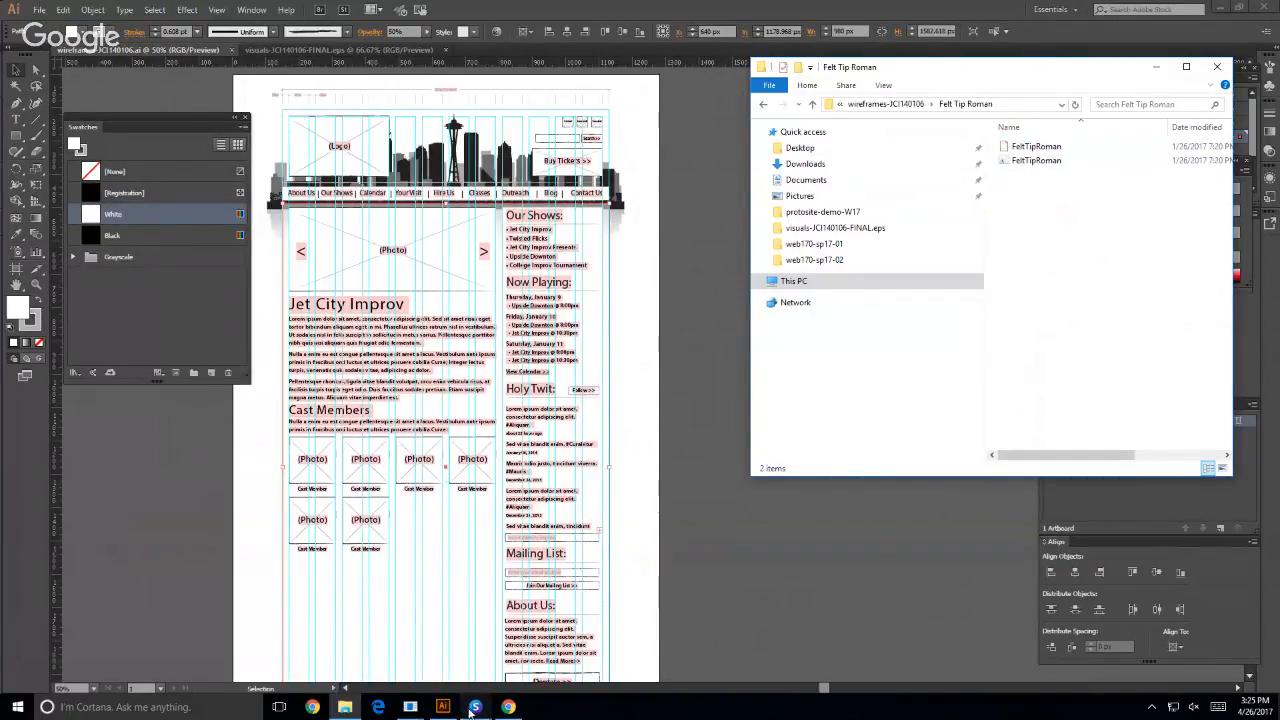
- Create a new font set in Suitcase Fusion's Font Library, naming it with the owner's first name in the possessive followed by "Set"
{"action": "mouse_move", "coordinate": [472, 708]}
{"action": "left_click", "coordinate": [349, 649]}
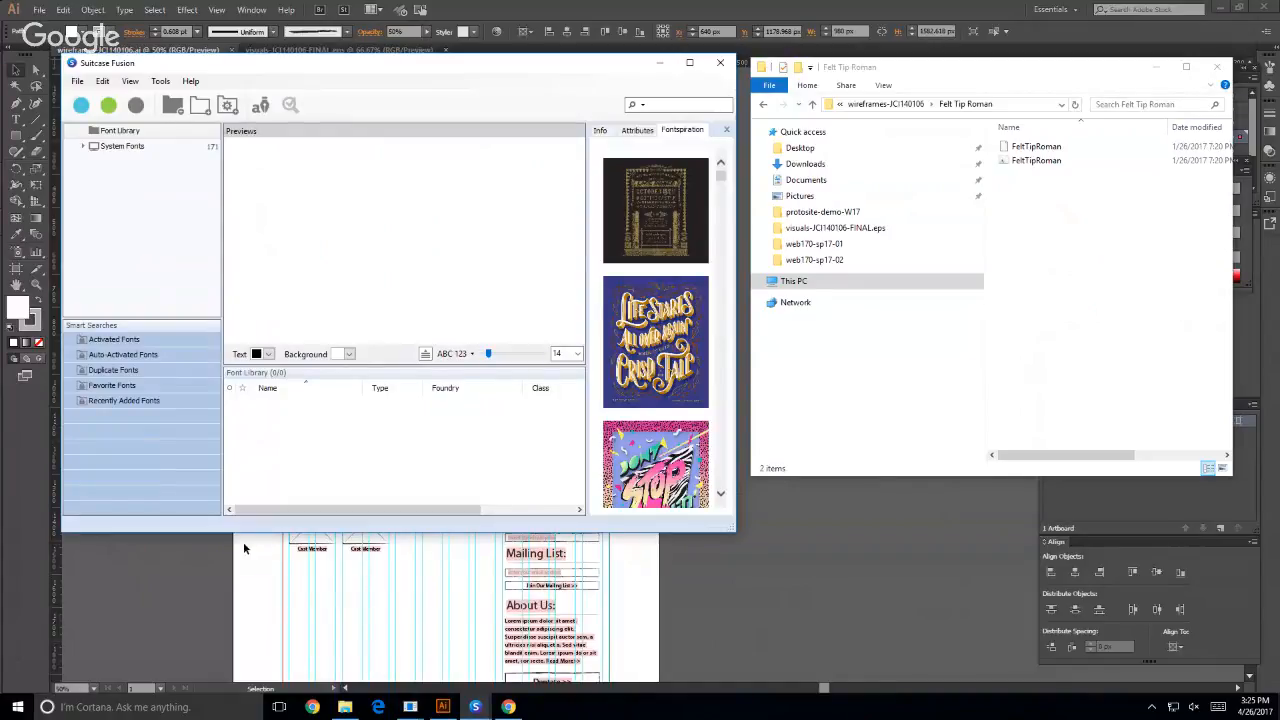
{"action": "left_click", "coordinate": [78, 82]}
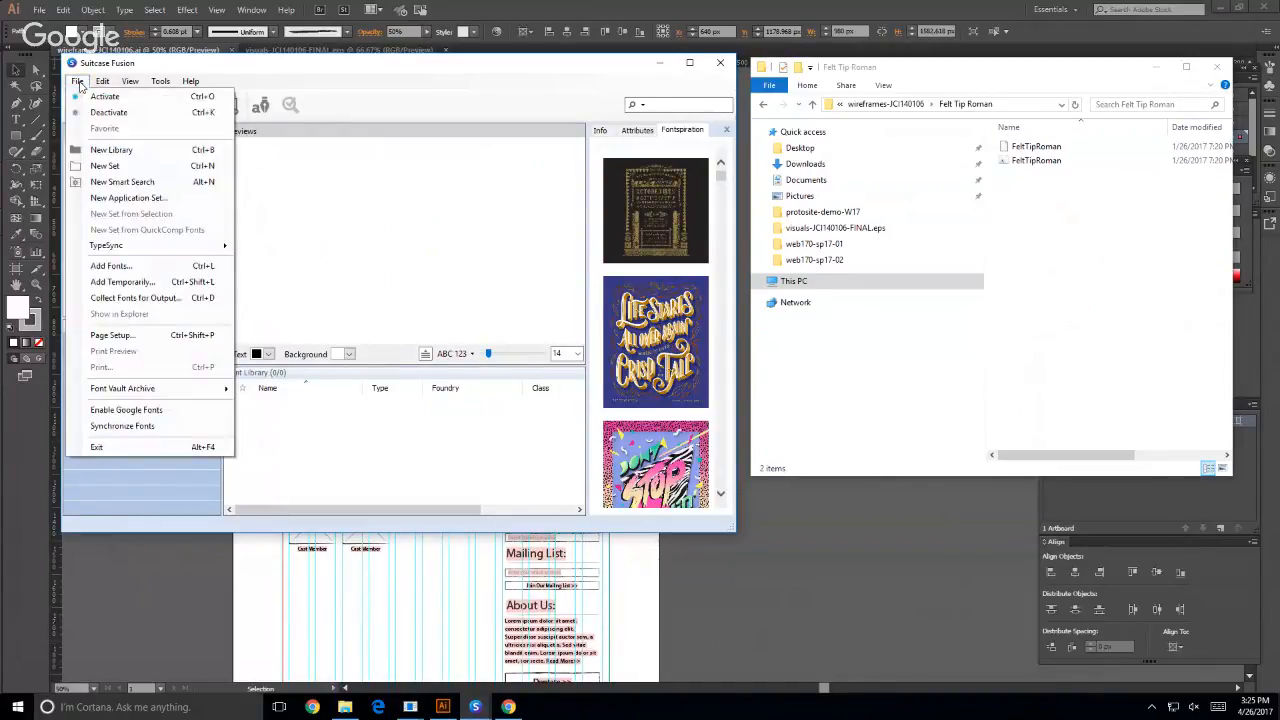
{"action": "left_click", "coordinate": [105, 165]}
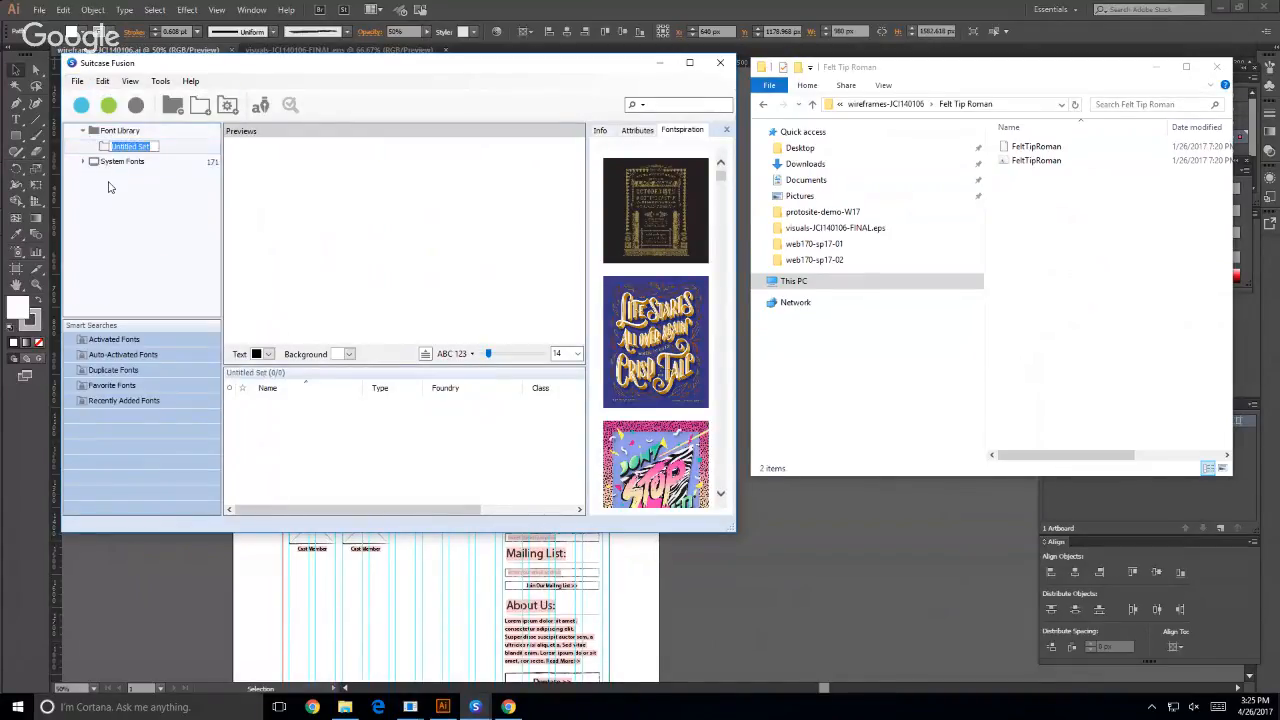
{"action": "type", "text": "Mil"}
{"action": "type", "text": "e's"}
{"action": "type", "text": " Set"}
{"action": "key", "text": "Return"}
- Try to add both FeltTipRoman files from File Explorer to the new font set in Suitcase Fusion
{"action": "left_click", "coordinate": [1088, 283]}
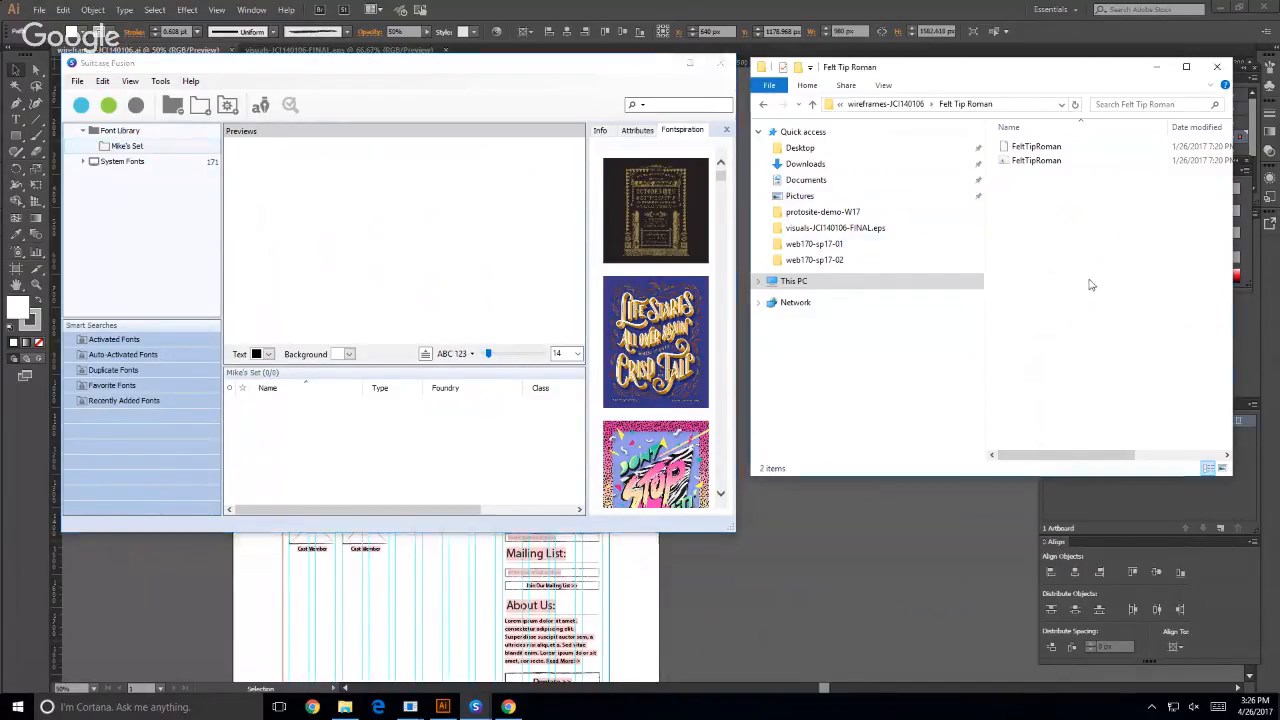
{"action": "left_click", "coordinate": [1005, 161]}
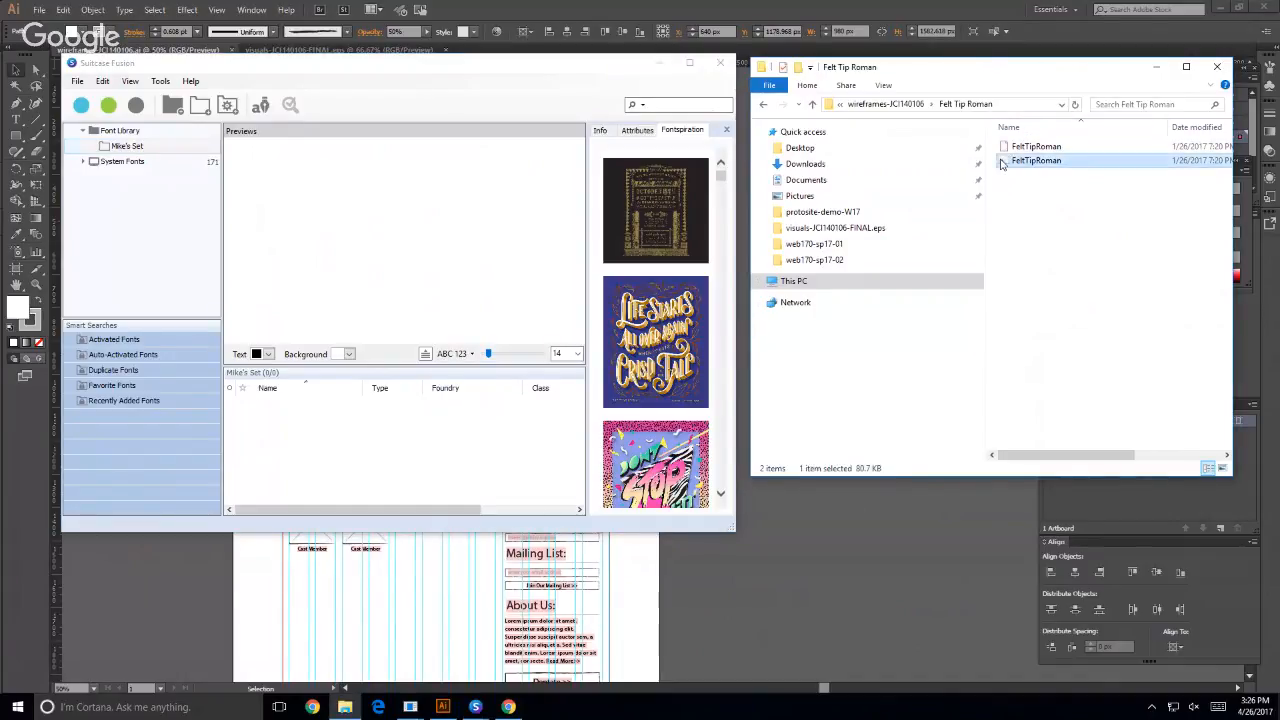
{"action": "left_click", "coordinate": [1003, 148]}
{"action": "left_click_drag", "start_coordinate": [1005, 148], "coordinate": [341, 272]}
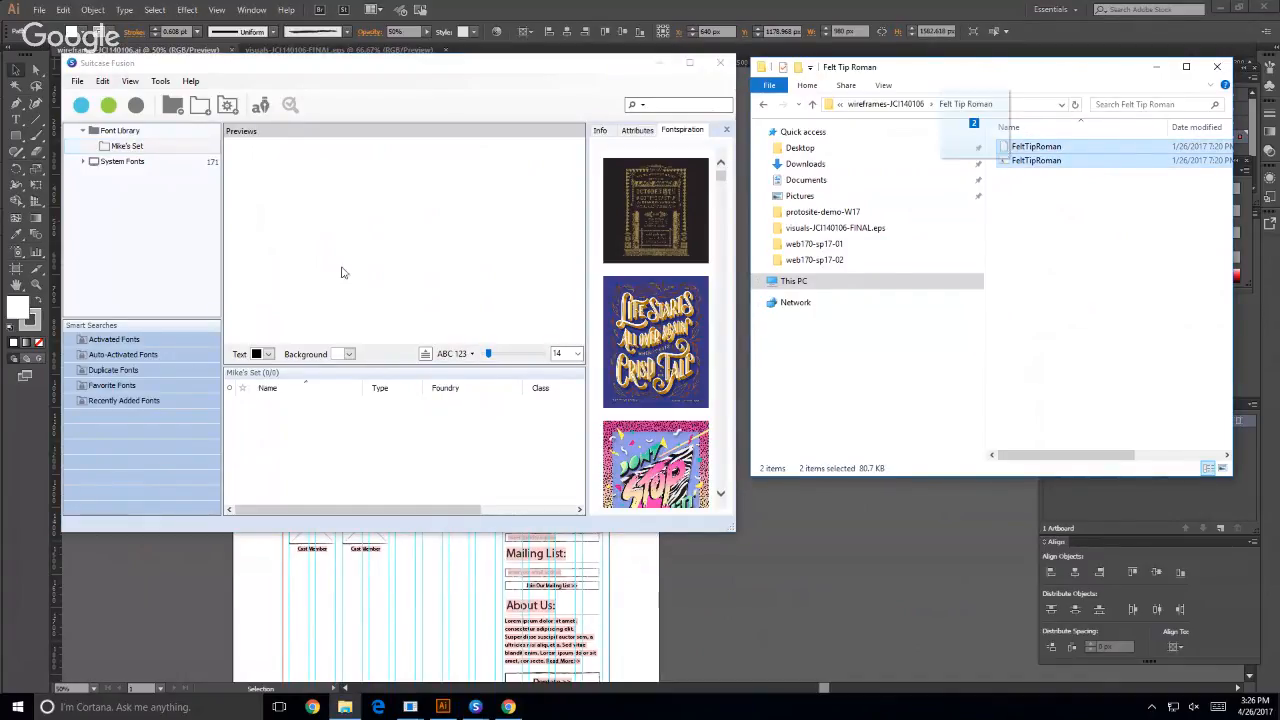
{"action": "left_click_drag", "start_coordinate": [133, 159], "coordinate": [130, 147]}
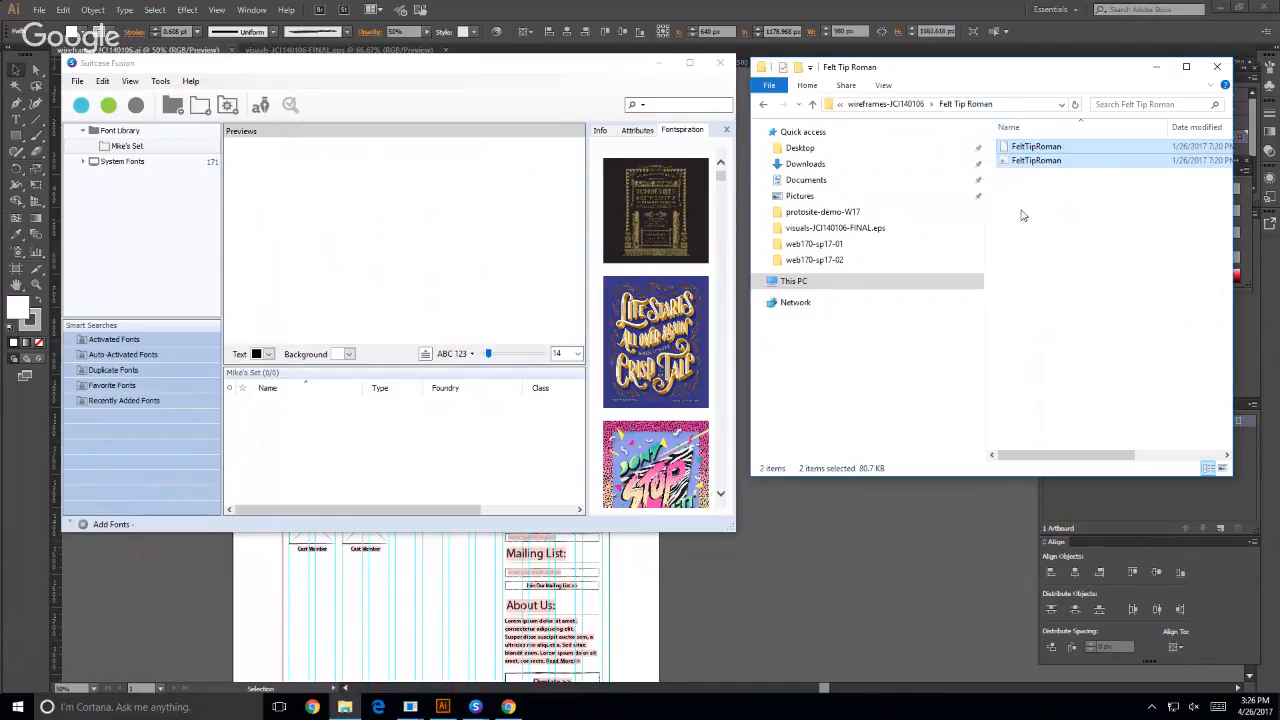
{"action": "left_click_drag", "start_coordinate": [1004, 168], "coordinate": [147, 150]}
- Try to add only the first FeltTipRoman file to the Suitcase Fusion font list
{"action": "left_click", "coordinate": [426, 66]}
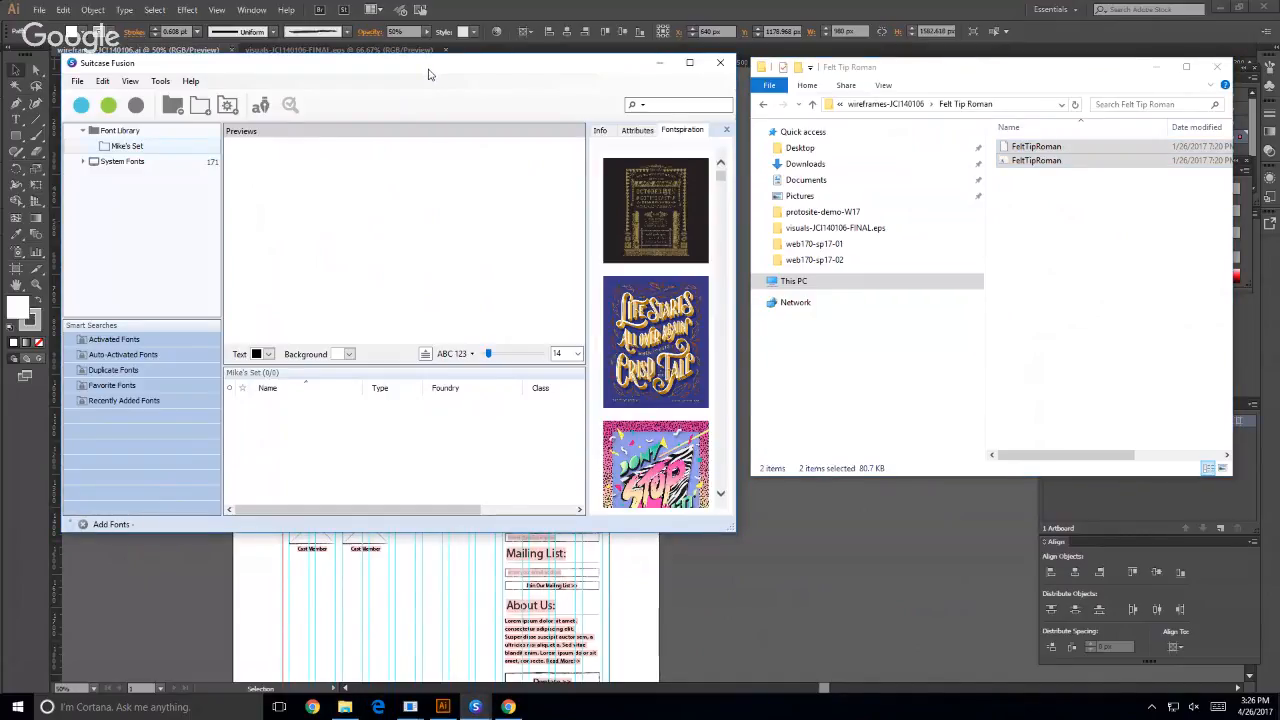
{"action": "left_click", "coordinate": [128, 148]}
{"action": "left_click", "coordinate": [1199, 376]}
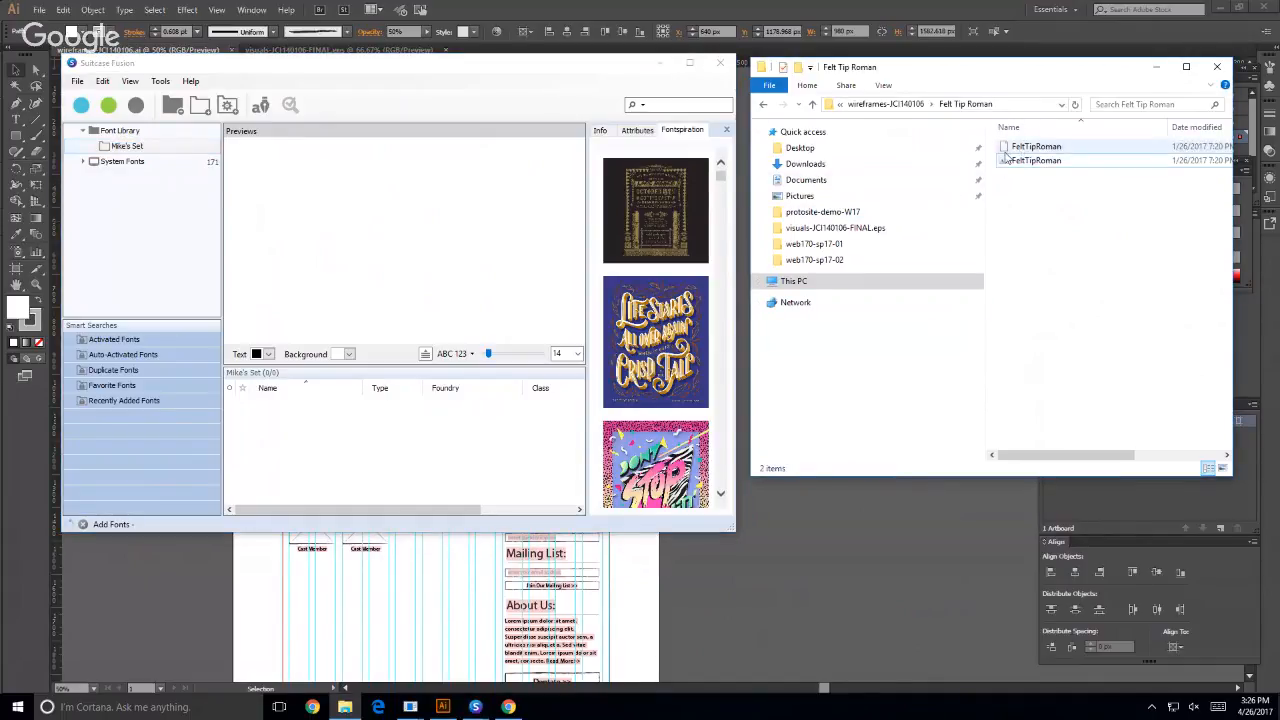
{"action": "left_click", "coordinate": [1007, 153]}
{"action": "left_click_drag", "start_coordinate": [1007, 153], "coordinate": [358, 442]}
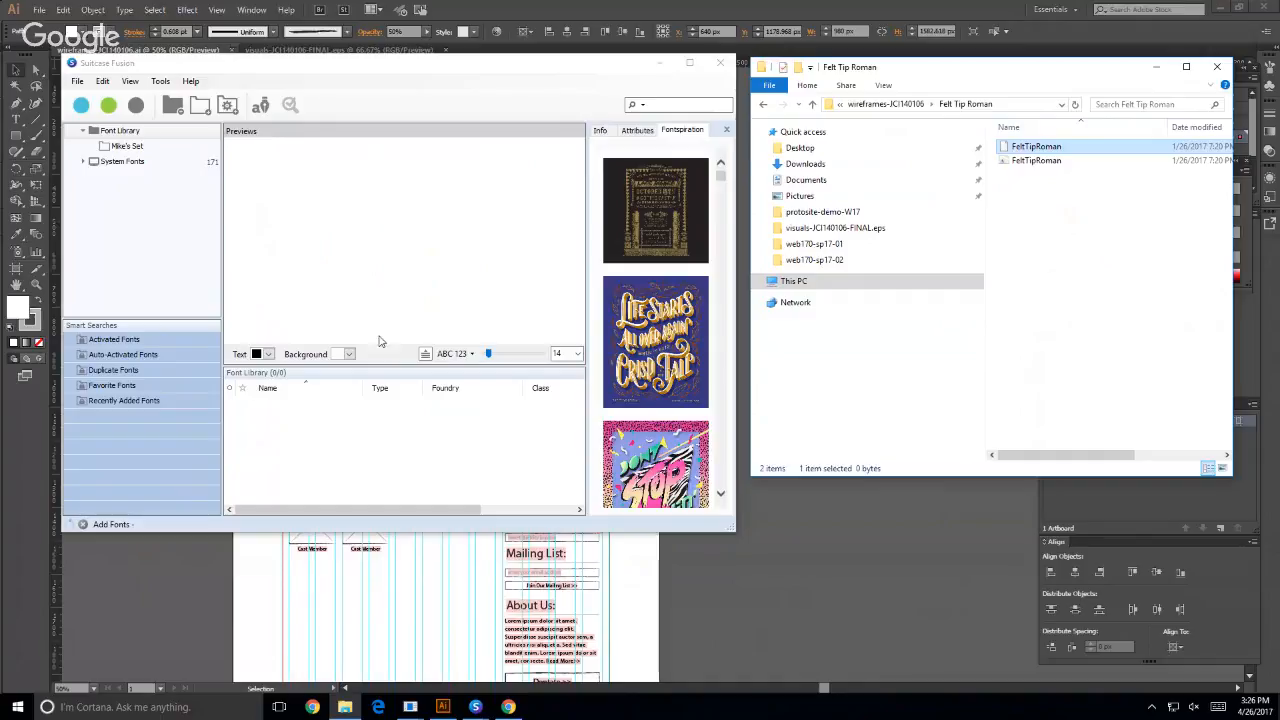
{"action": "left_click", "coordinate": [137, 252]}
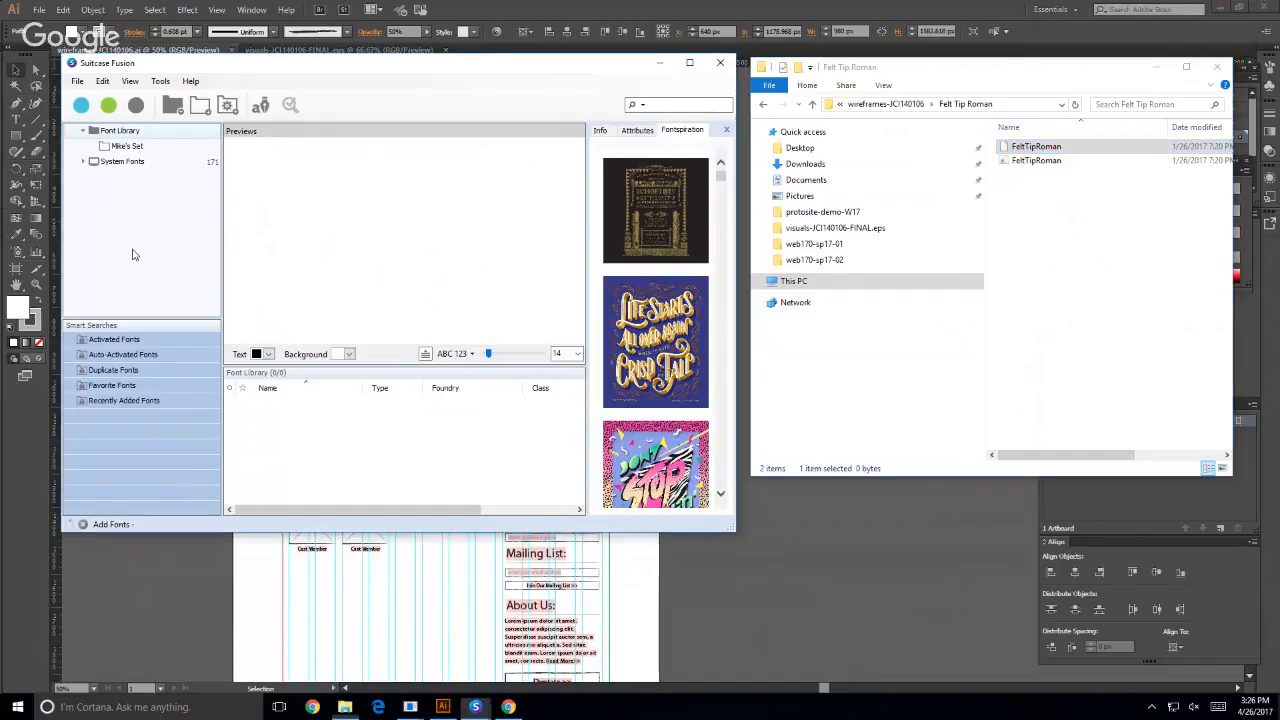
{"action": "left_click", "coordinate": [389, 418]}
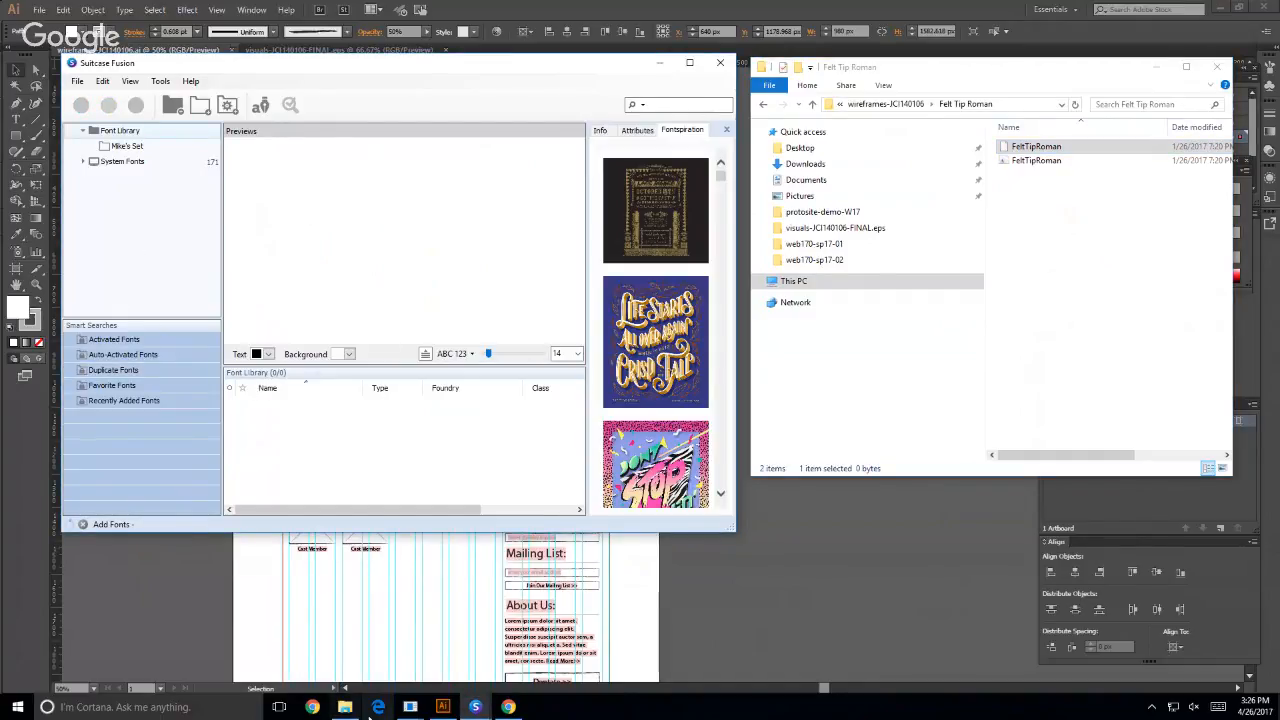
- Compare the open Suitcase Fusion windows and close the smaller one with the Fontspiration images
{"action": "left_click", "coordinate": [474, 708]}
{"action": "mouse_move", "coordinate": [476, 655]}
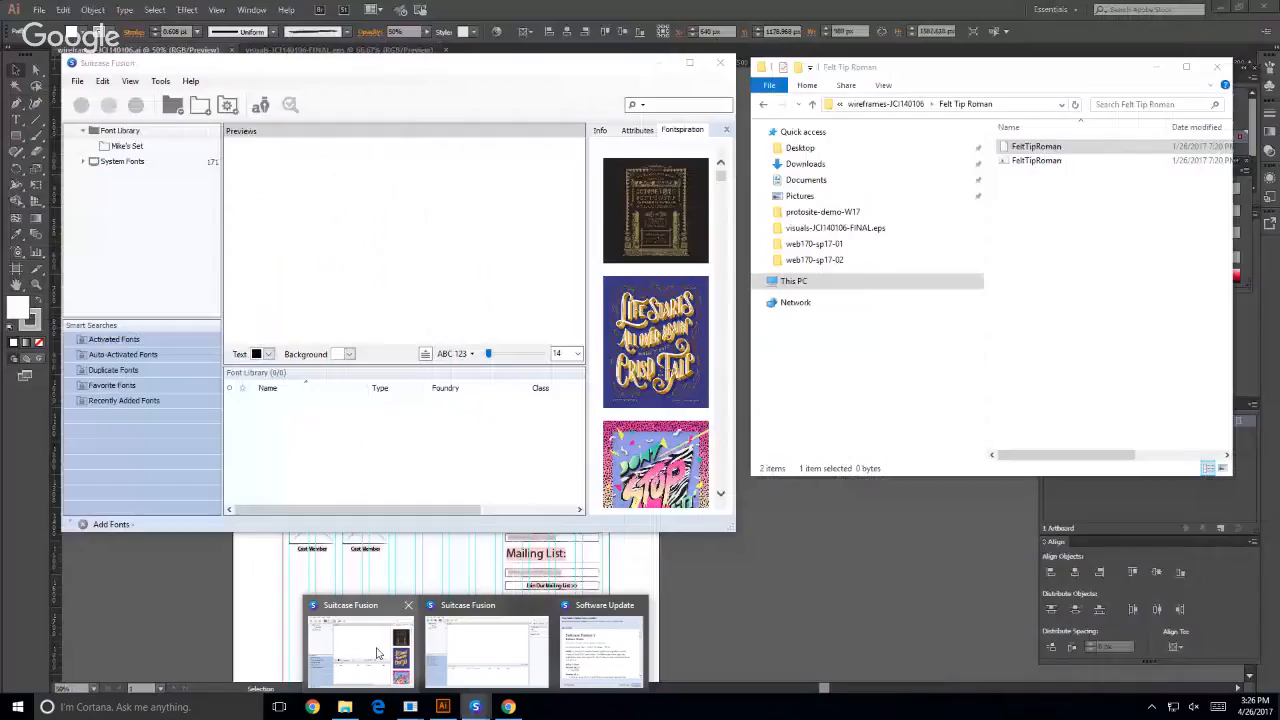
{"action": "left_click", "coordinate": [486, 650]}
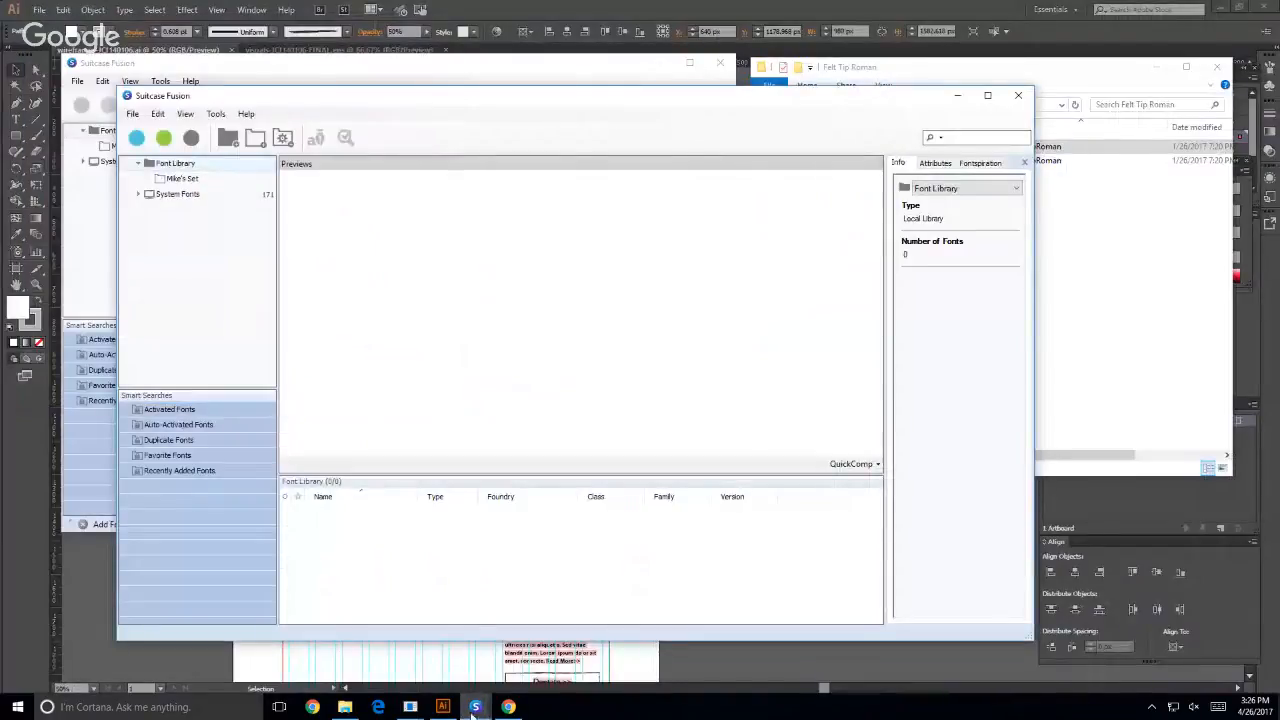
{"action": "mouse_move", "coordinate": [476, 707]}
{"action": "mouse_move", "coordinate": [533, 640]}
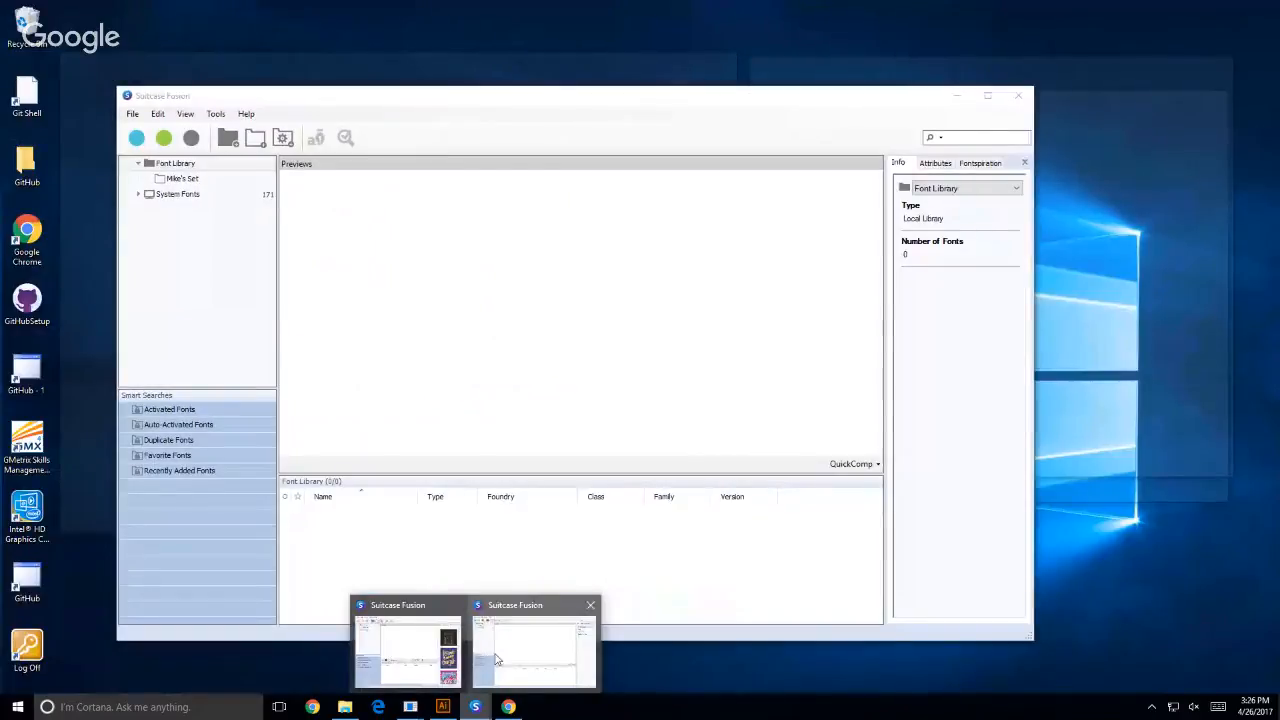
{"action": "left_click", "coordinate": [505, 635]}
{"action": "left_click", "coordinate": [488, 75]}
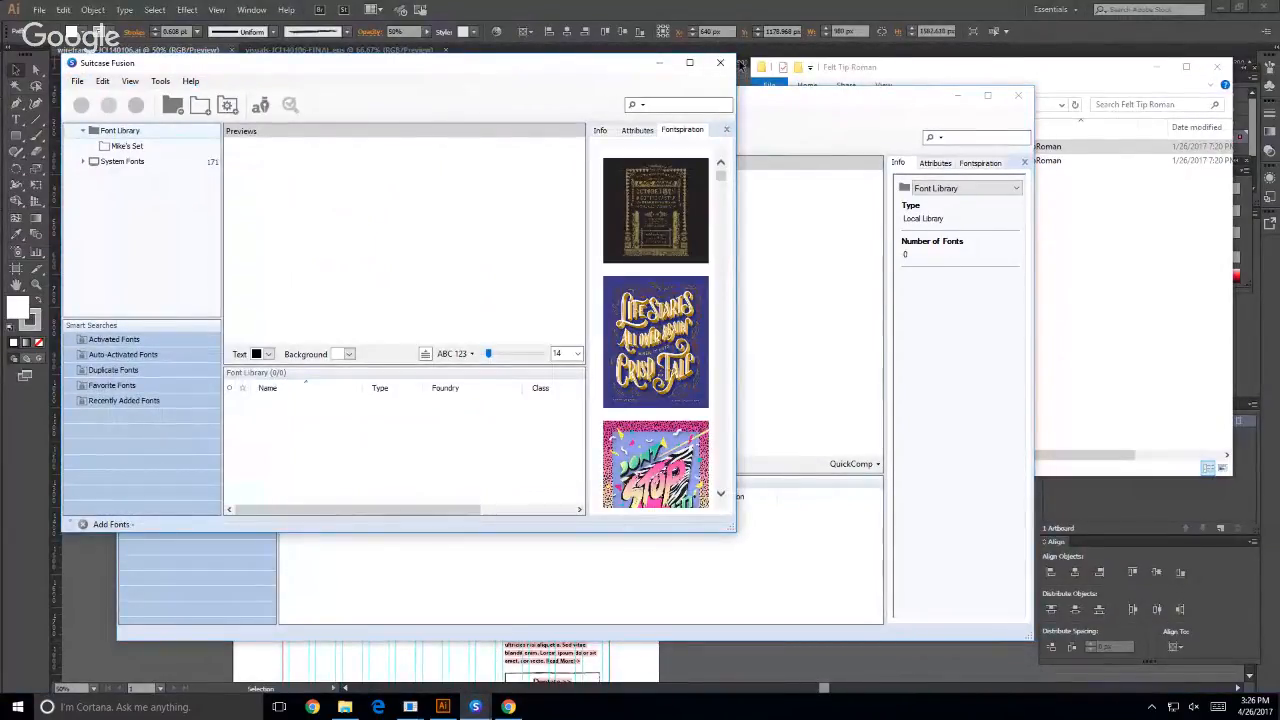
{"action": "left_click", "coordinate": [720, 62]}
- Try to add both FeltTipRoman files to the custom set in the remaining Suitcase Fusion window, and fit that window beside File Explorer
{"action": "left_click", "coordinate": [180, 178]}
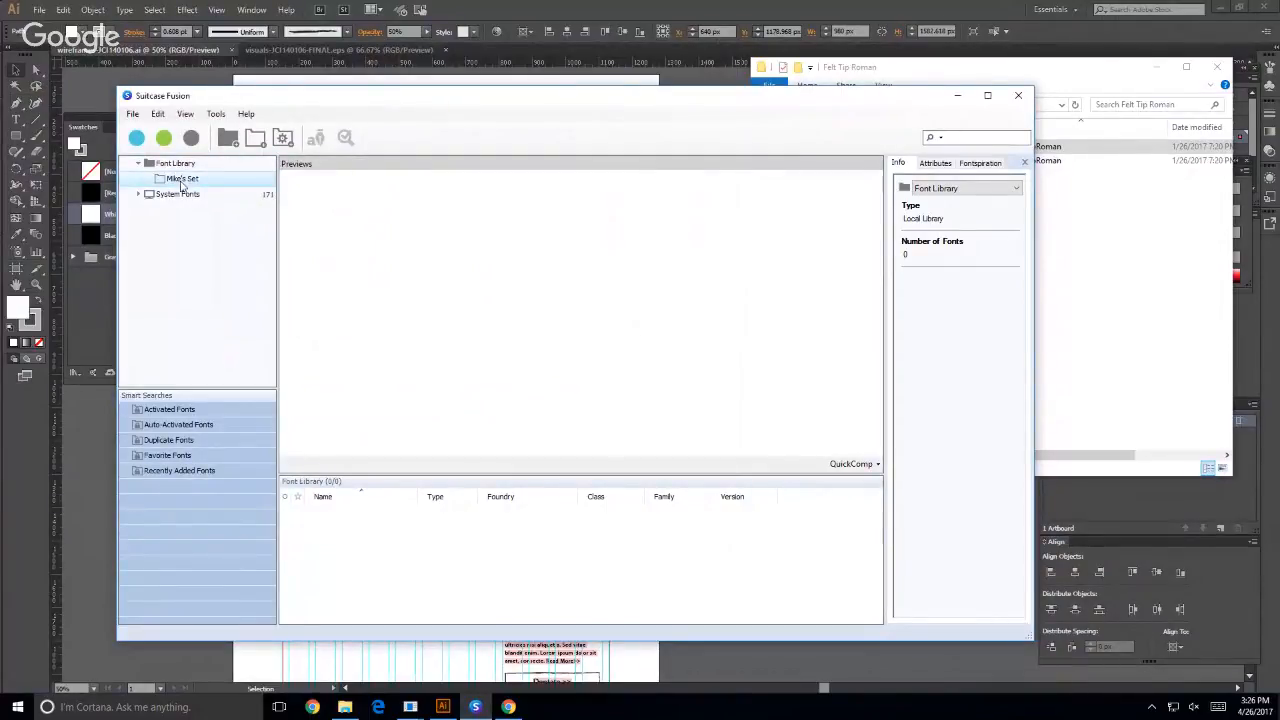
{"action": "left_click", "coordinate": [1094, 309]}
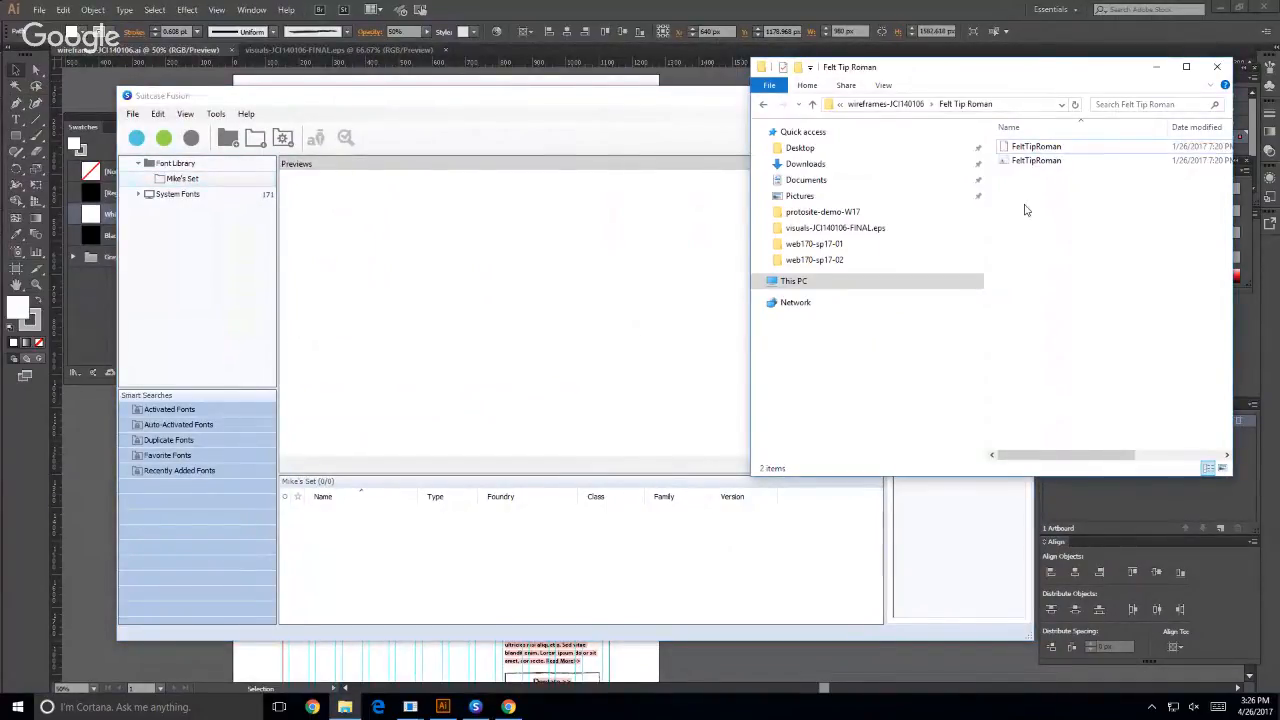
{"action": "left_click", "coordinate": [1014, 153]}
{"action": "left_click", "coordinate": [1004, 162]}
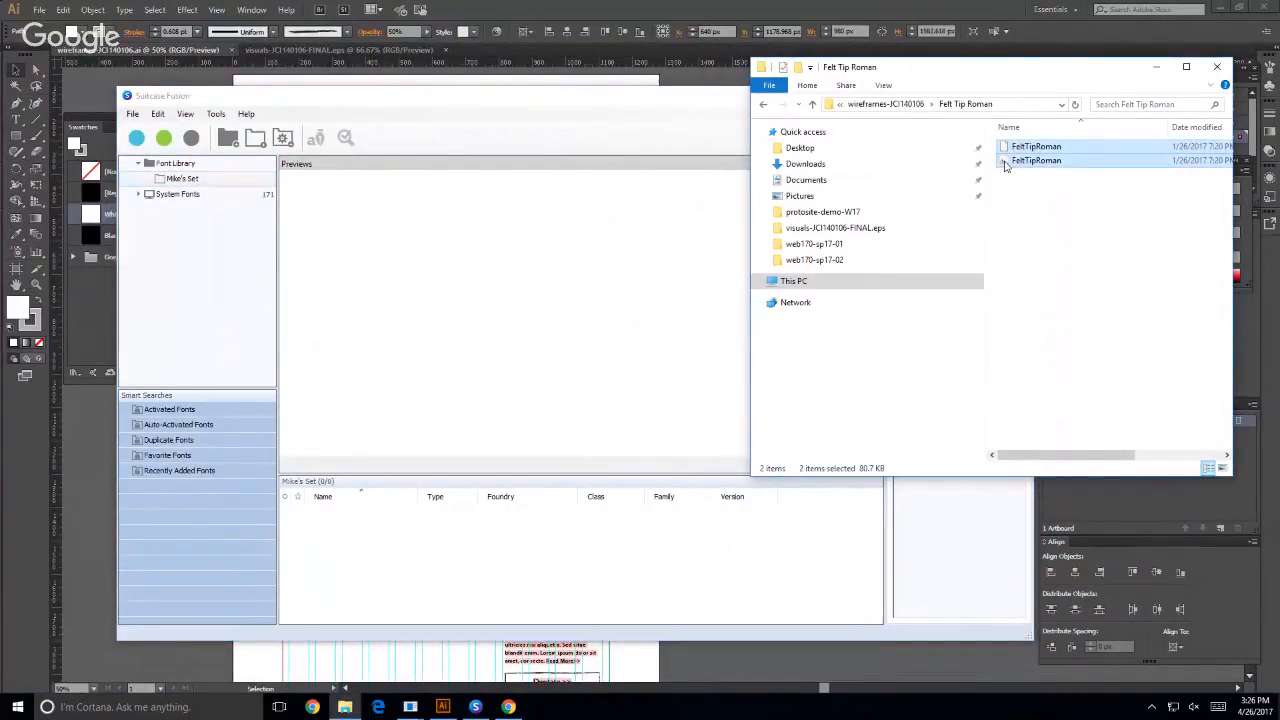
{"action": "left_click_drag", "start_coordinate": [1001, 163], "coordinate": [383, 596]}
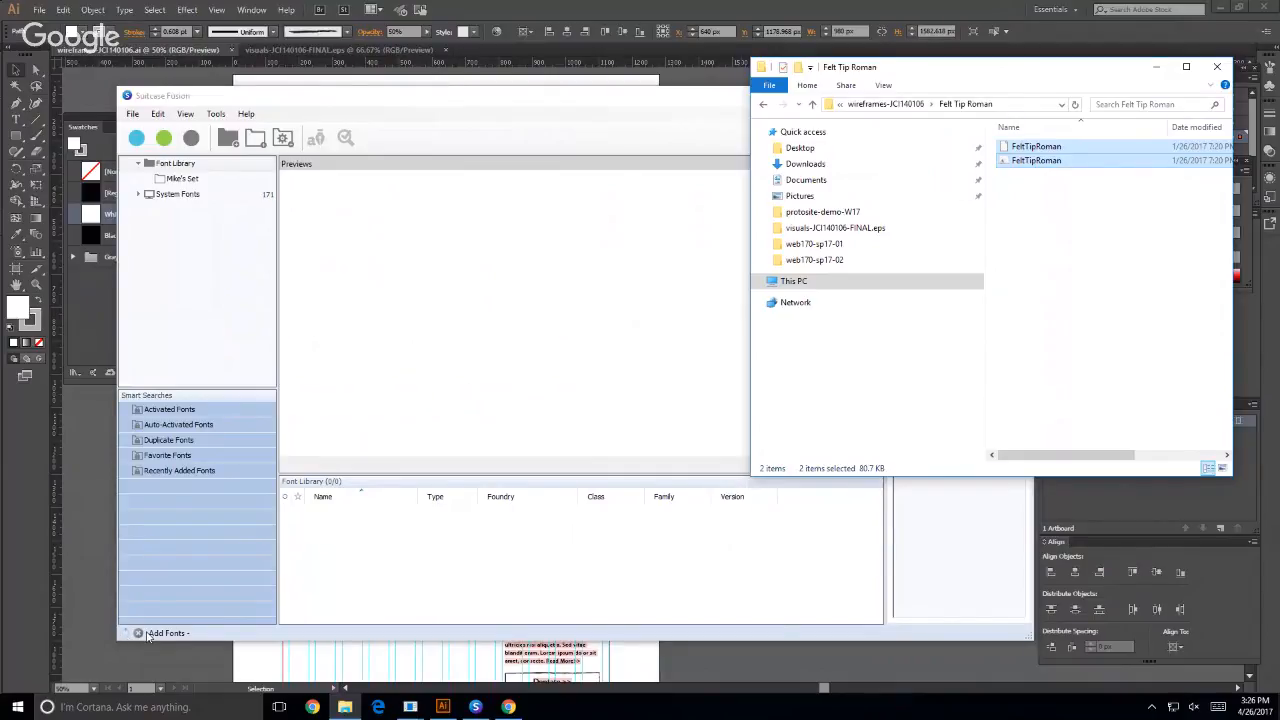
{"action": "left_click_drag", "start_coordinate": [1022, 640], "coordinate": [617, 645]}
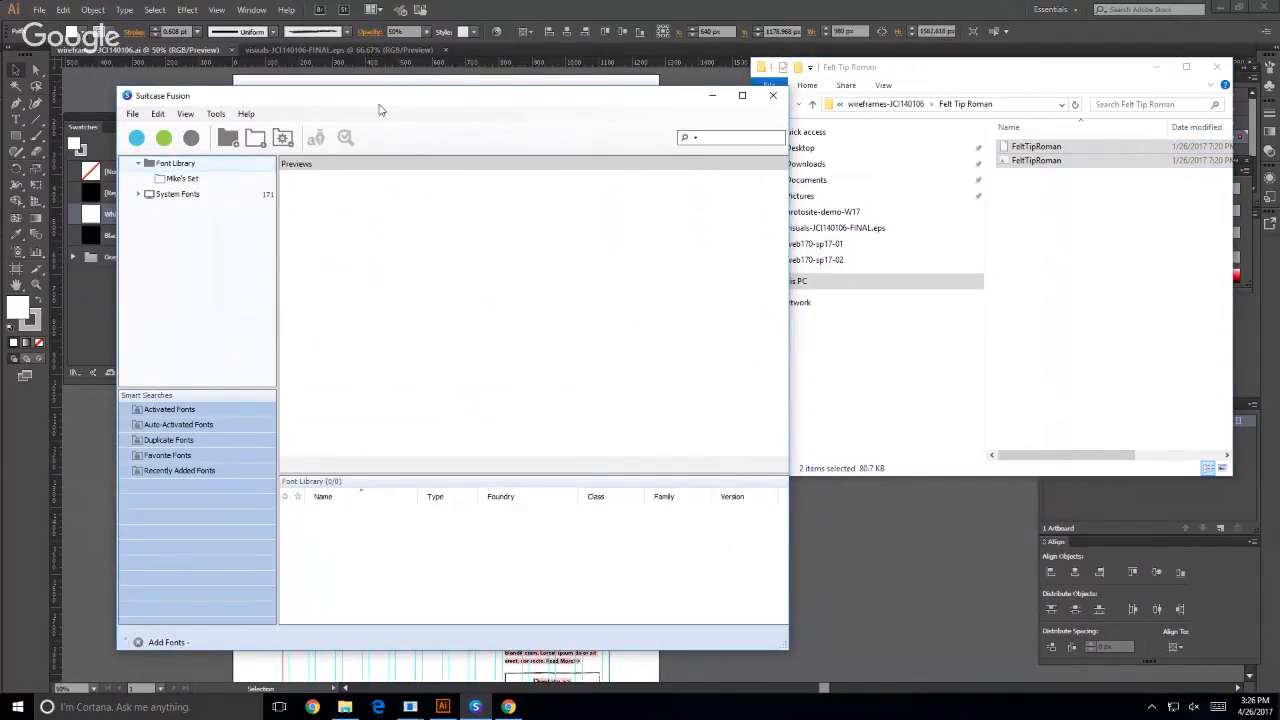
{"action": "left_click_drag", "start_coordinate": [380, 108], "coordinate": [323, 43]}
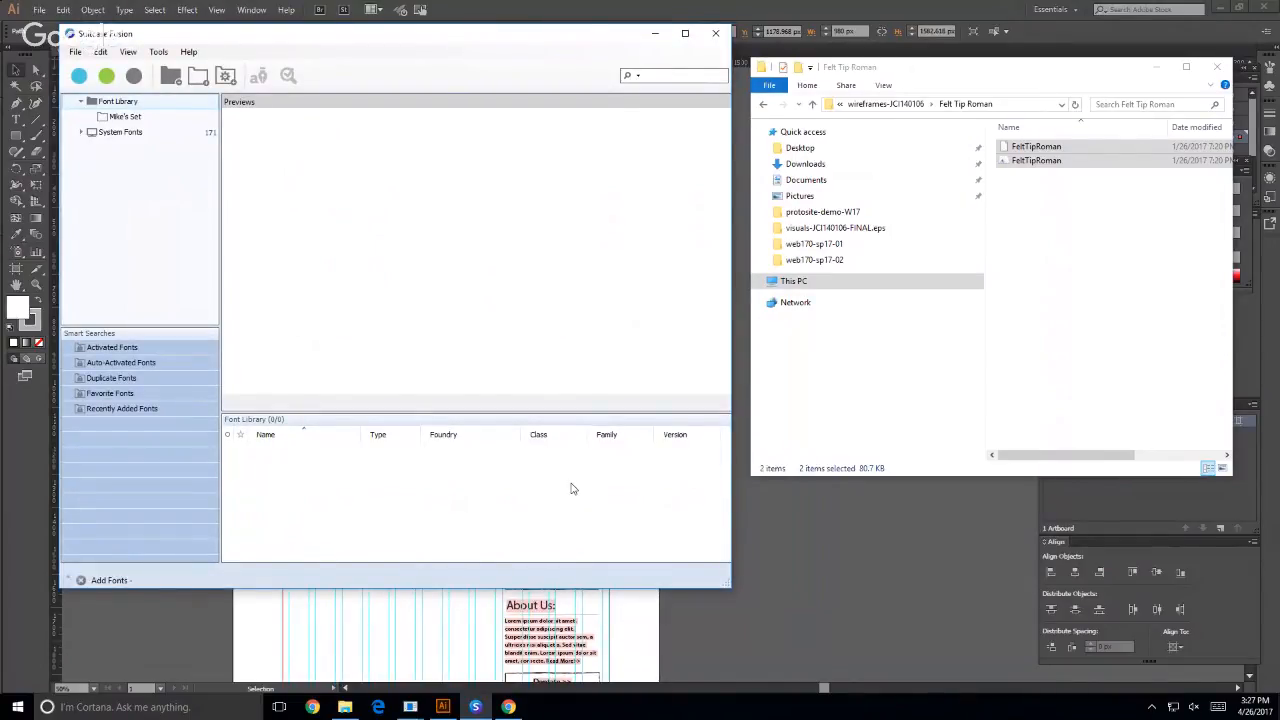
- Return to the Illustrator wireframe document, undock the Layers panel next to the artboard, and lengthen it to show every layer
{"action": "left_click", "coordinate": [807, 549]}
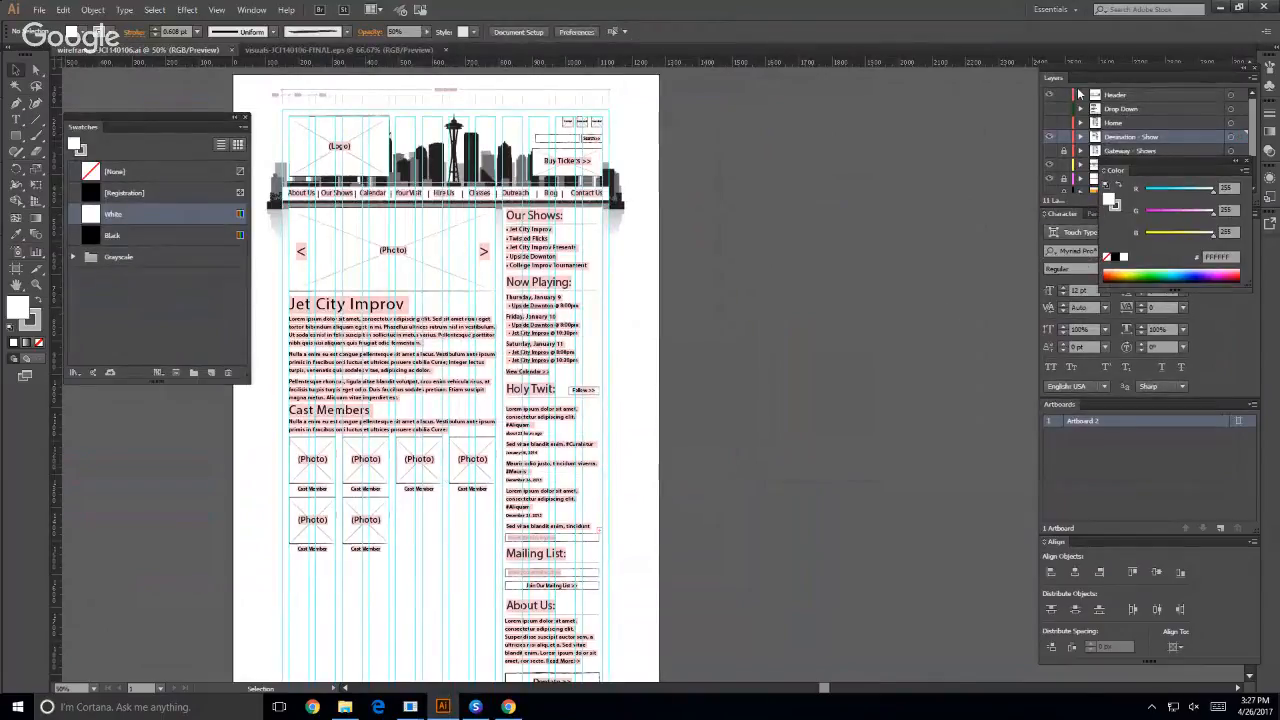
{"action": "left_click_drag", "start_coordinate": [1052, 78], "coordinate": [694, 76]}
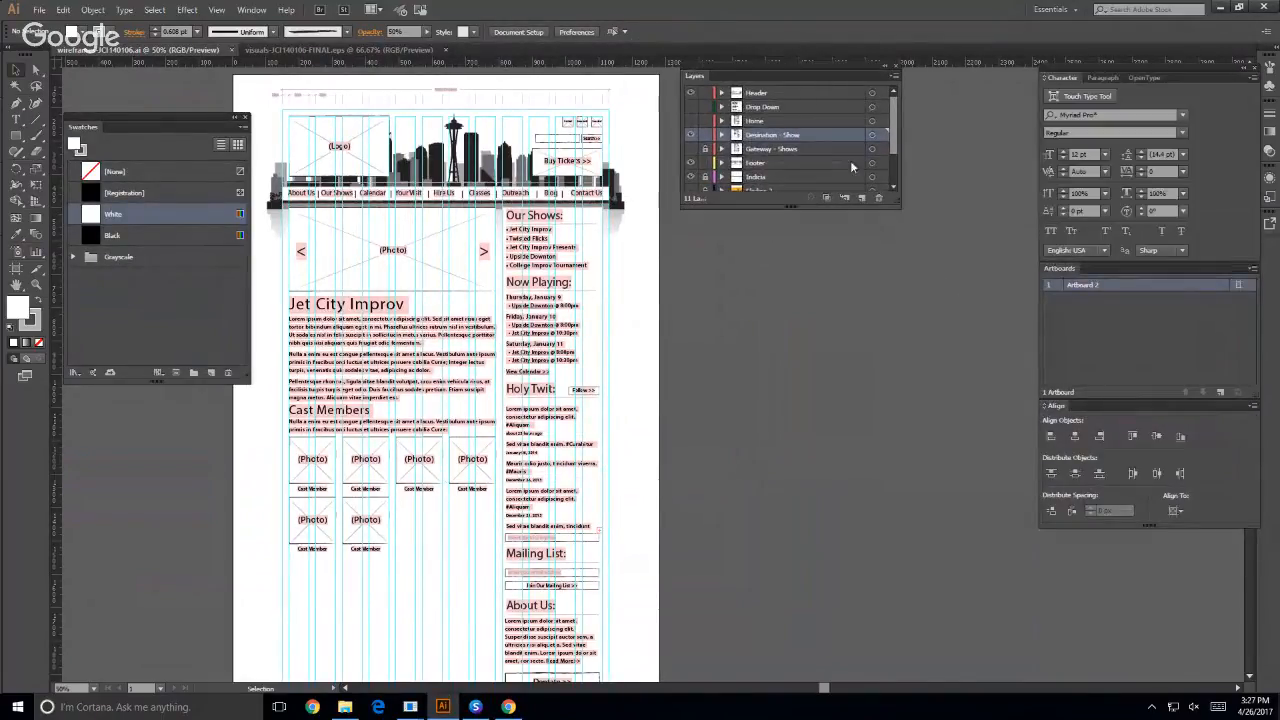
{"action": "left_click_drag", "start_coordinate": [897, 200], "coordinate": [902, 389]}
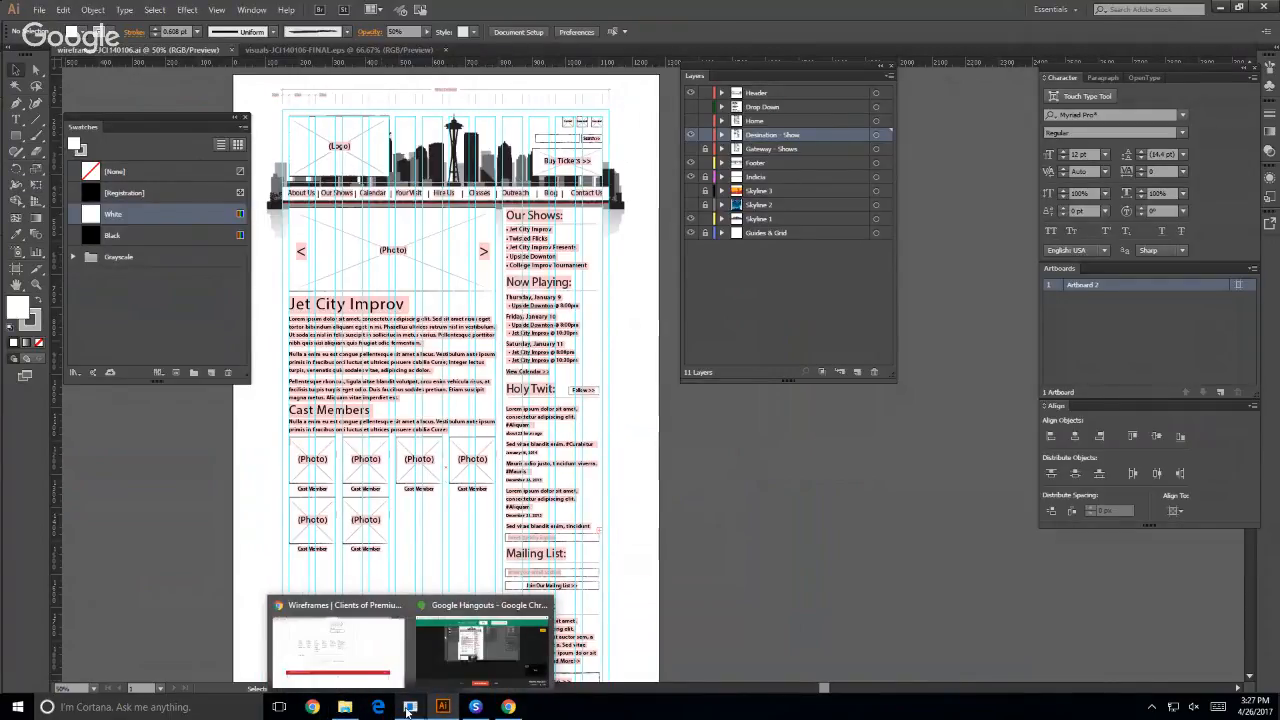
- Switch to Chrome and download the Wireframe Demo W17 file from the WEB200 03) Wireframes course page
{"action": "left_click", "coordinate": [356, 655]}
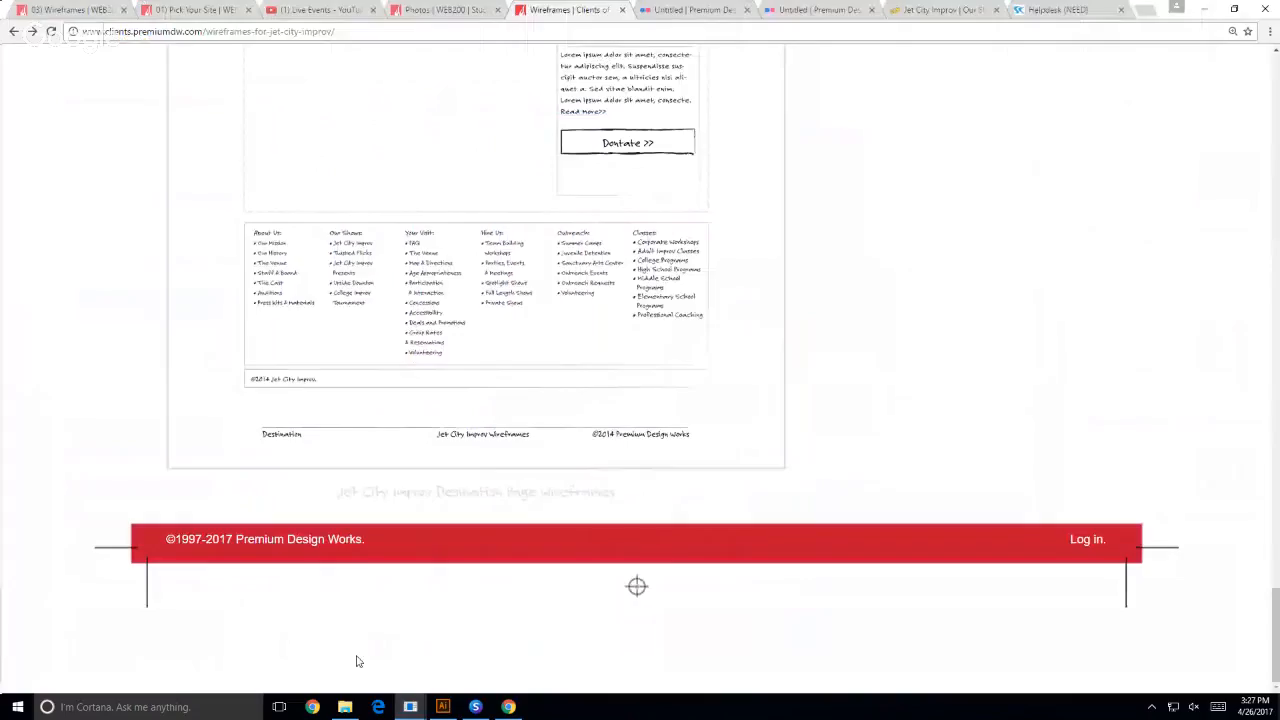
{"action": "left_click", "coordinate": [85, 10]}
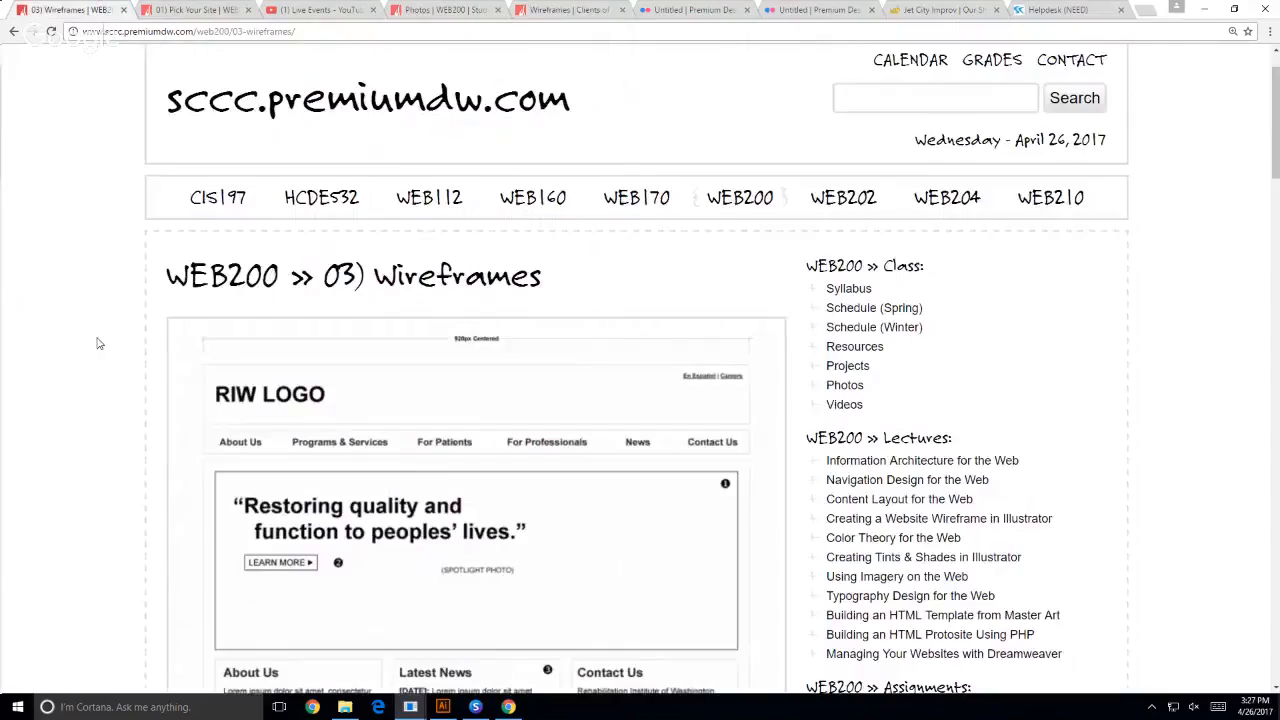
{"action": "scroll", "coordinate": [97, 347], "scroll_direction": "down", "scroll_amount": 4}
{"action": "scroll", "coordinate": [95, 351], "scroll_direction": "down", "scroll_amount": 10}
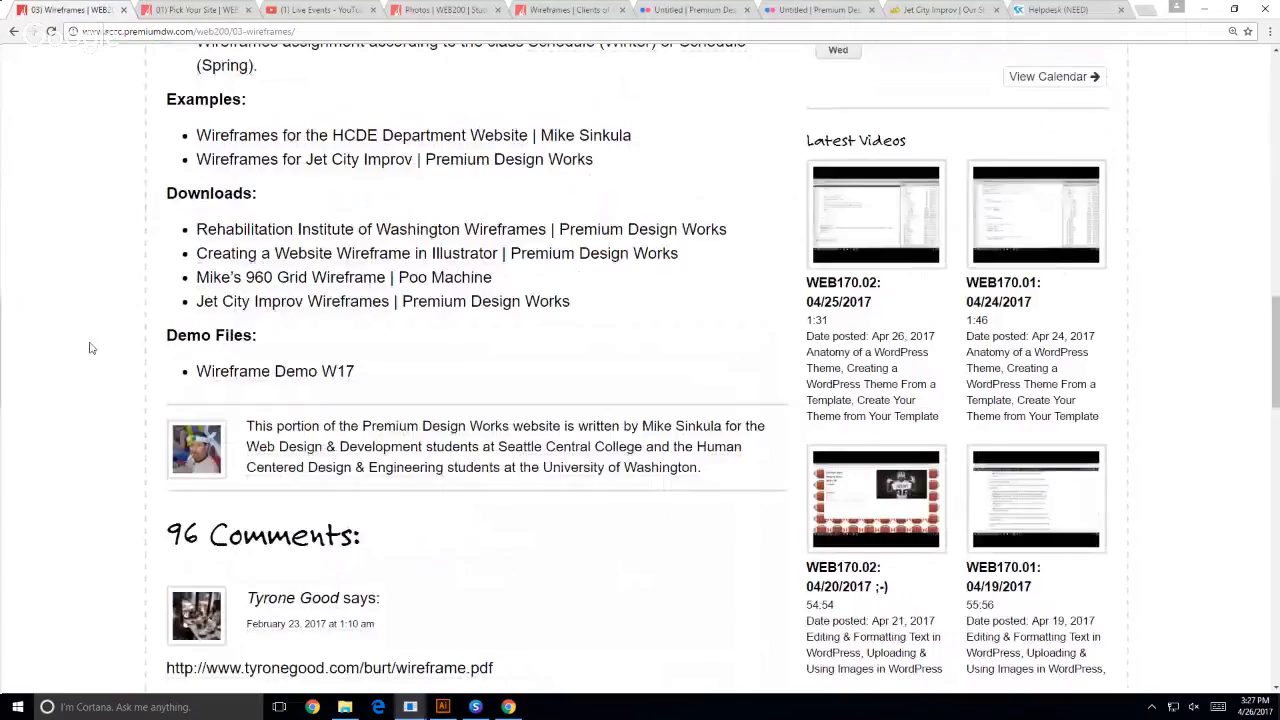
{"action": "left_click", "coordinate": [319, 374]}
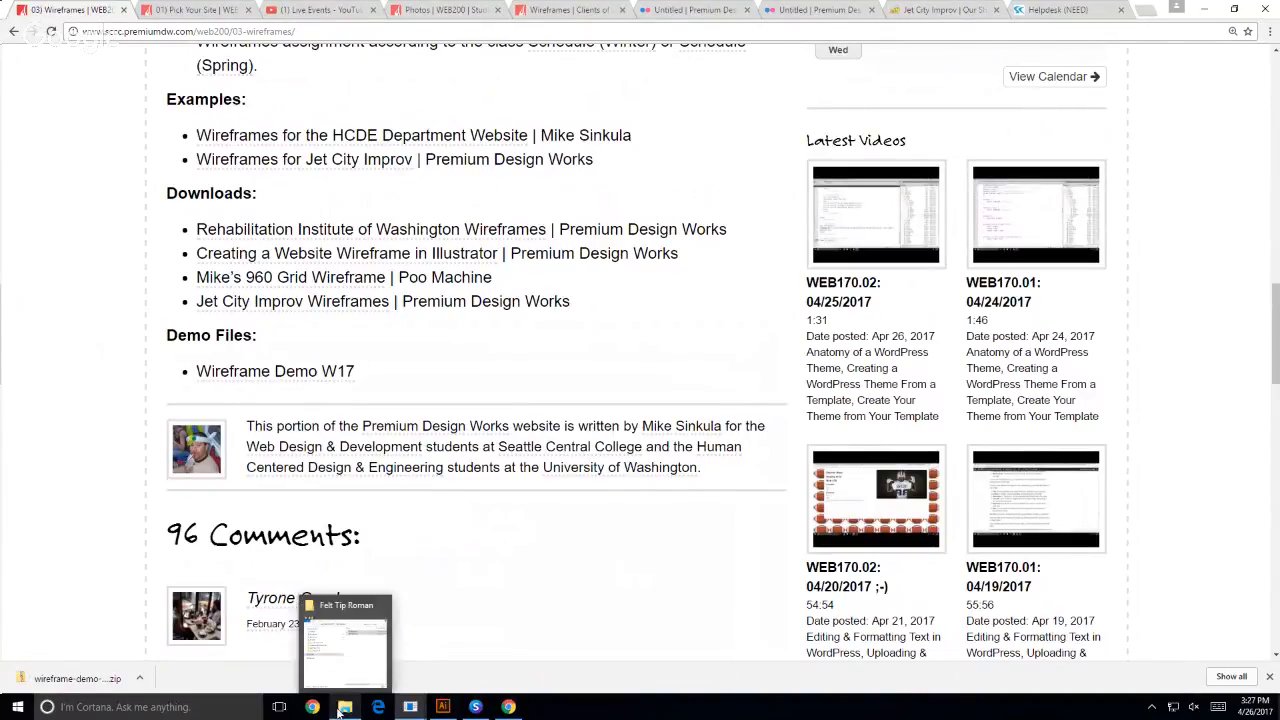
- Extract the downloaded wireframe-demo-W17 archive with 7-Zip into its own folder inside Downloads, using File Explorer
{"action": "left_click", "coordinate": [340, 710]}
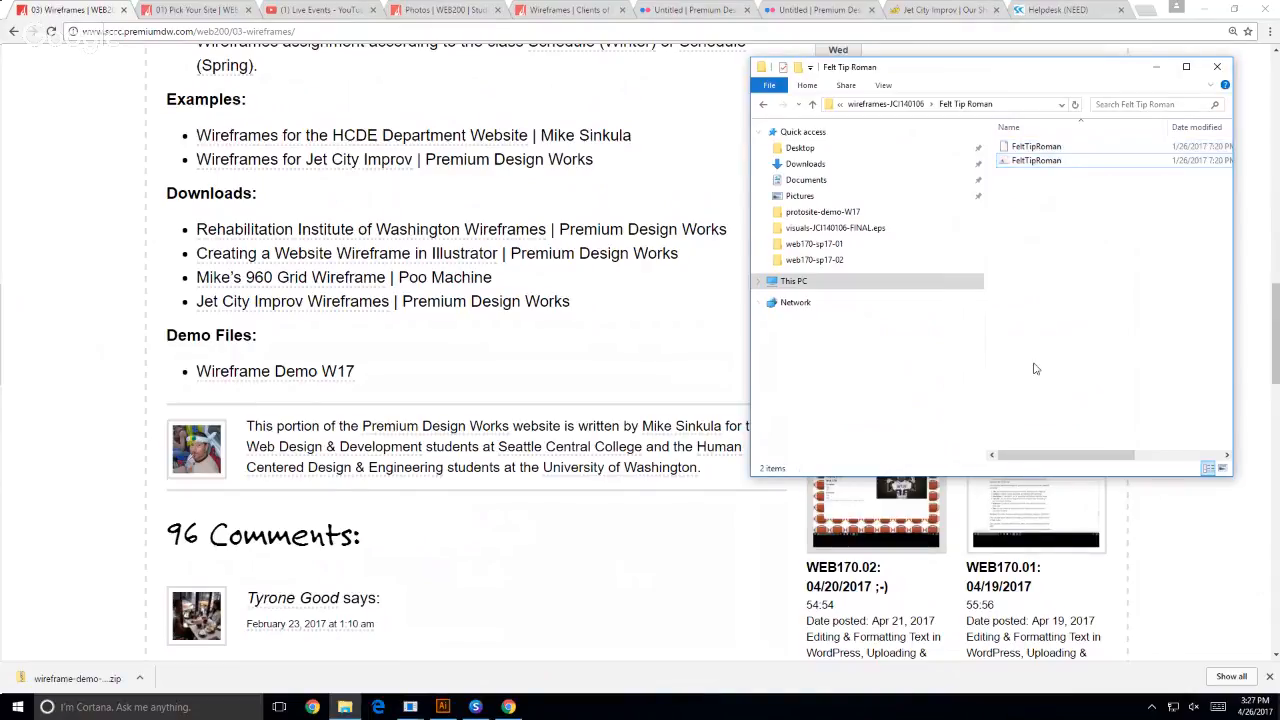
{"action": "left_click", "coordinate": [805, 163]}
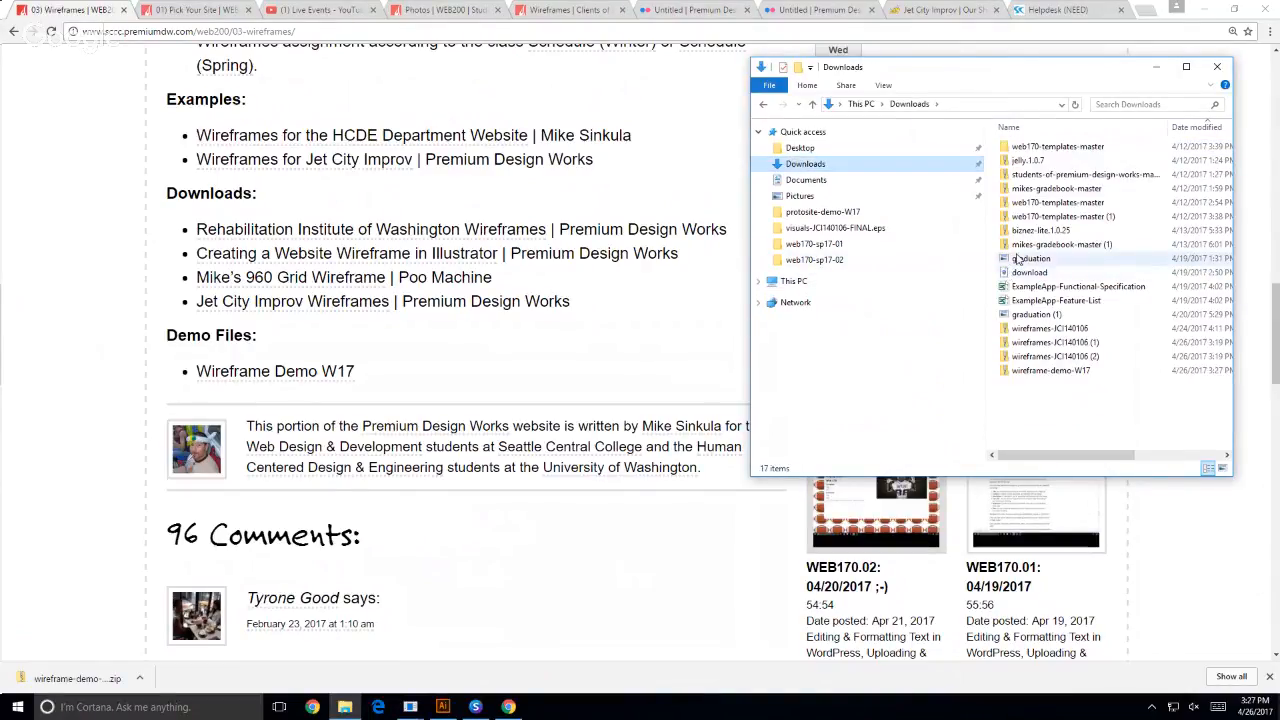
{"action": "left_click", "coordinate": [1043, 371]}
{"action": "right_click", "coordinate": [1044, 372]}
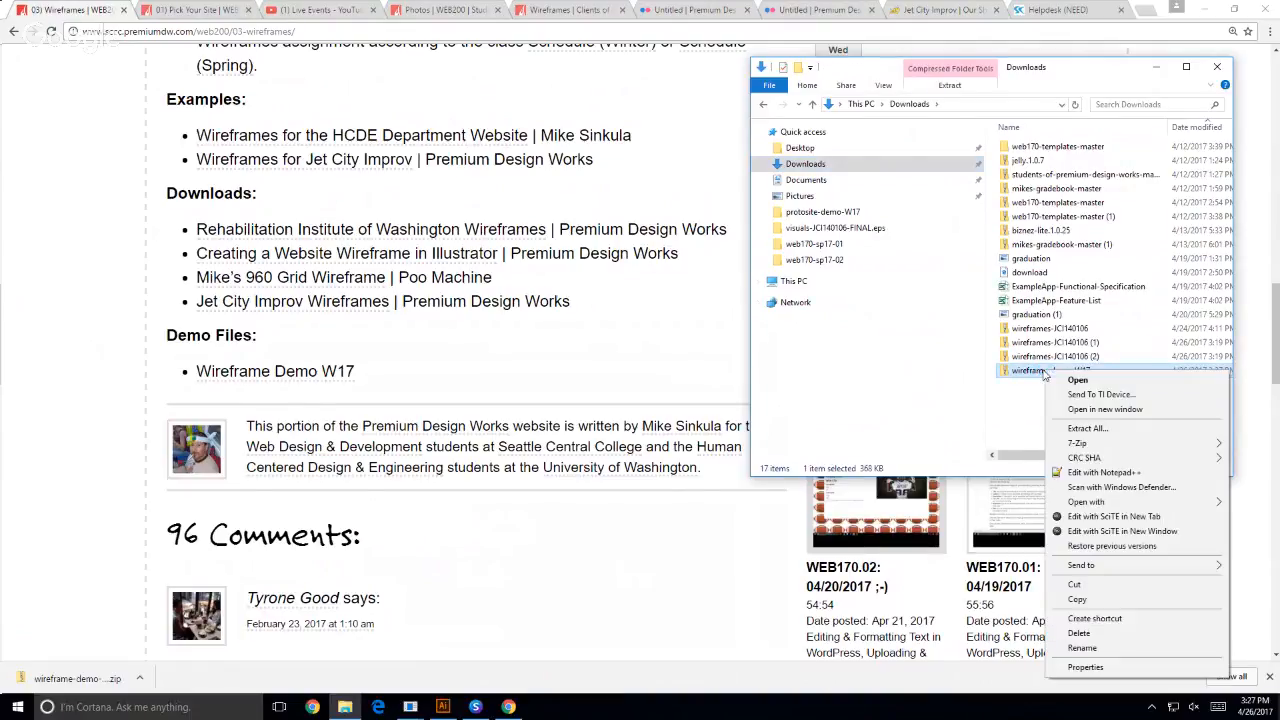
{"action": "mouse_move", "coordinate": [1077, 444]}
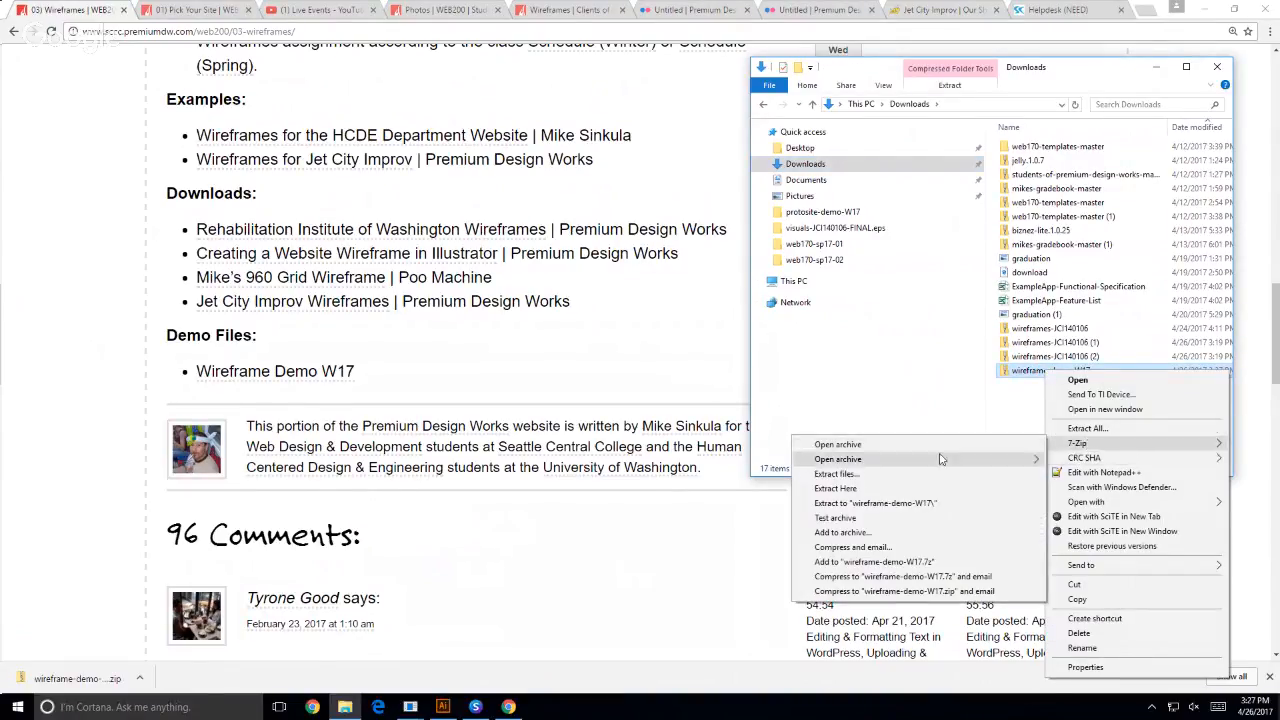
{"action": "left_click", "coordinate": [836, 474]}
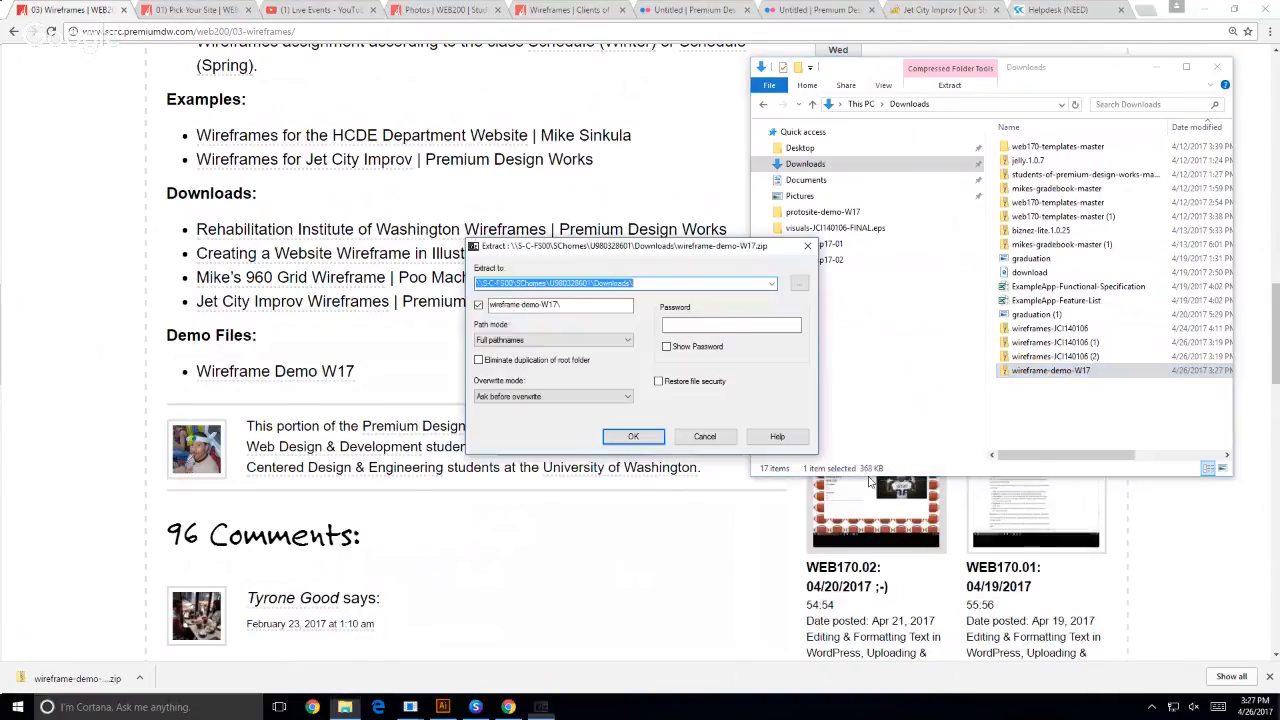
{"action": "left_click", "coordinate": [640, 440]}
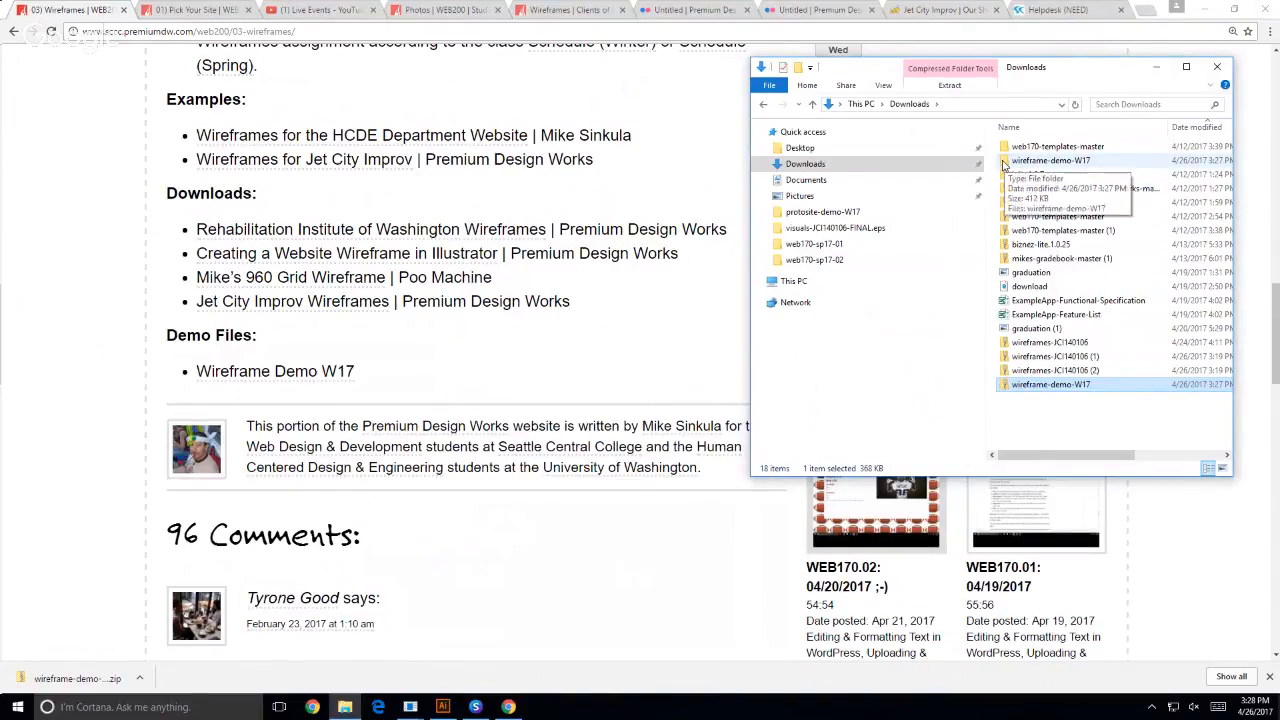
- Move the extracted wireframe-demo-W17 folder from Downloads to Documents, and open Documents
{"action": "left_click", "coordinate": [1005, 163]}
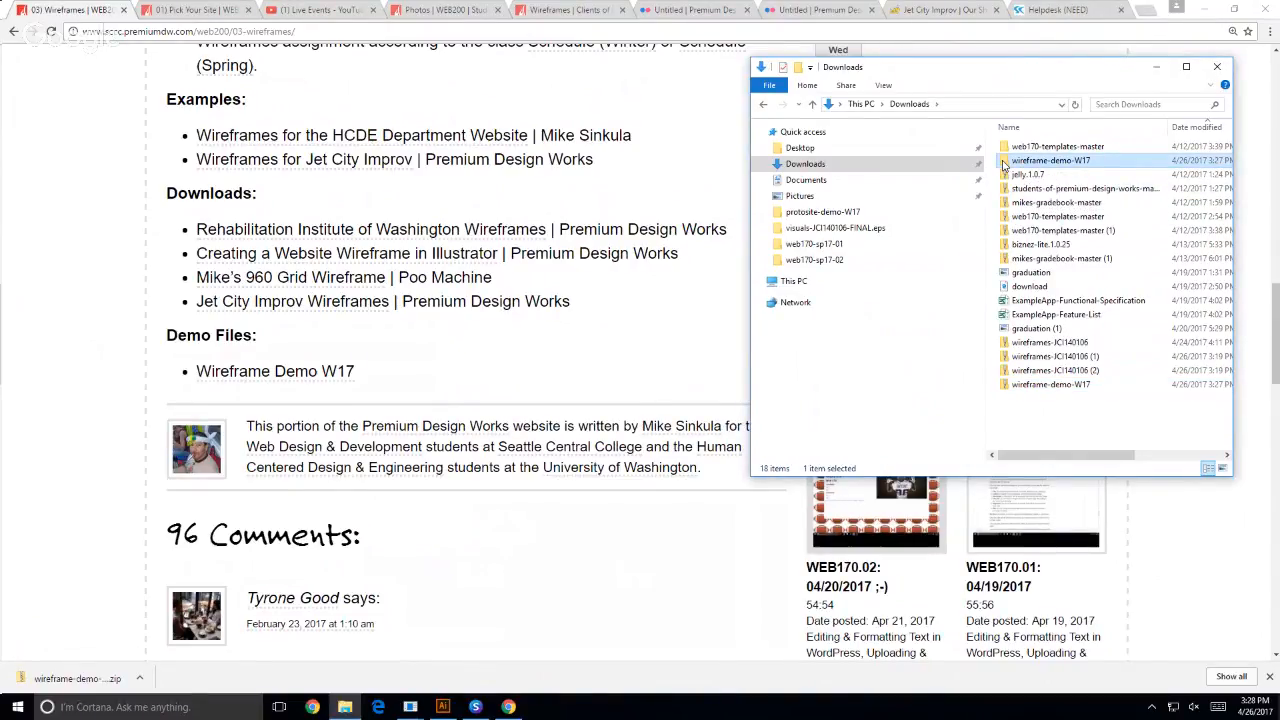
{"action": "left_click_drag", "start_coordinate": [1005, 165], "coordinate": [805, 181]}
{"action": "left_click", "coordinate": [805, 180]}
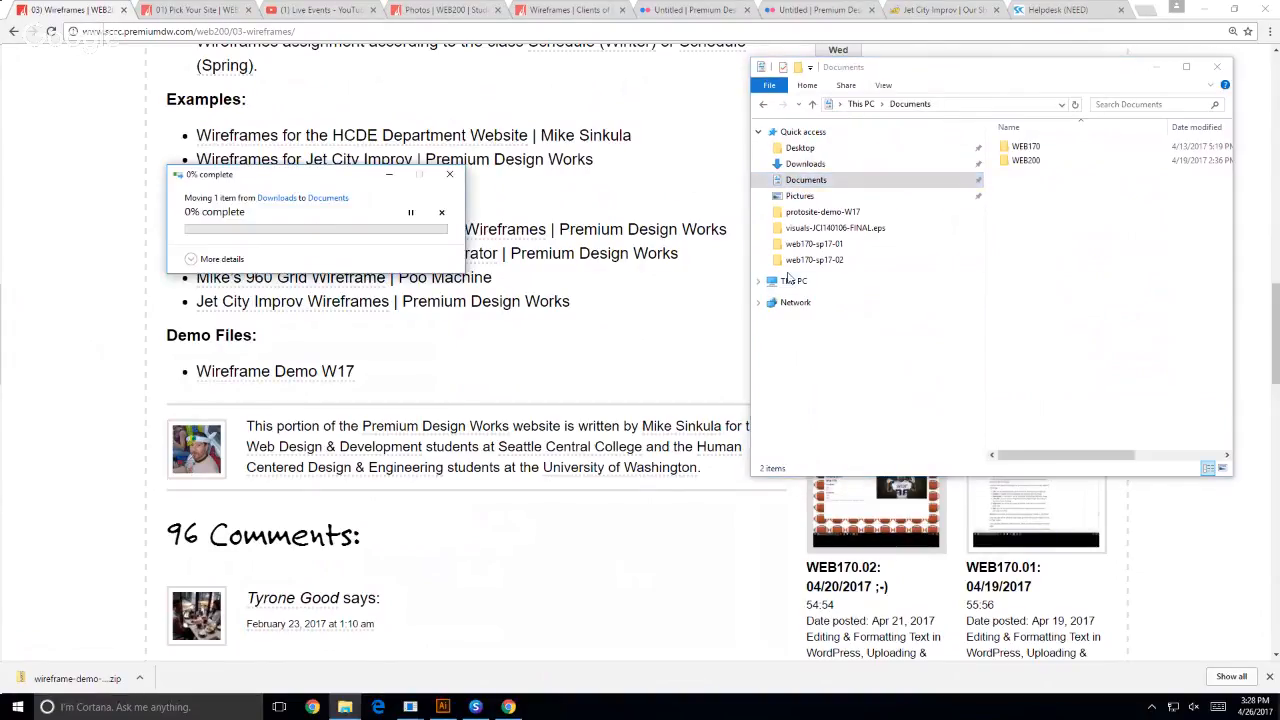
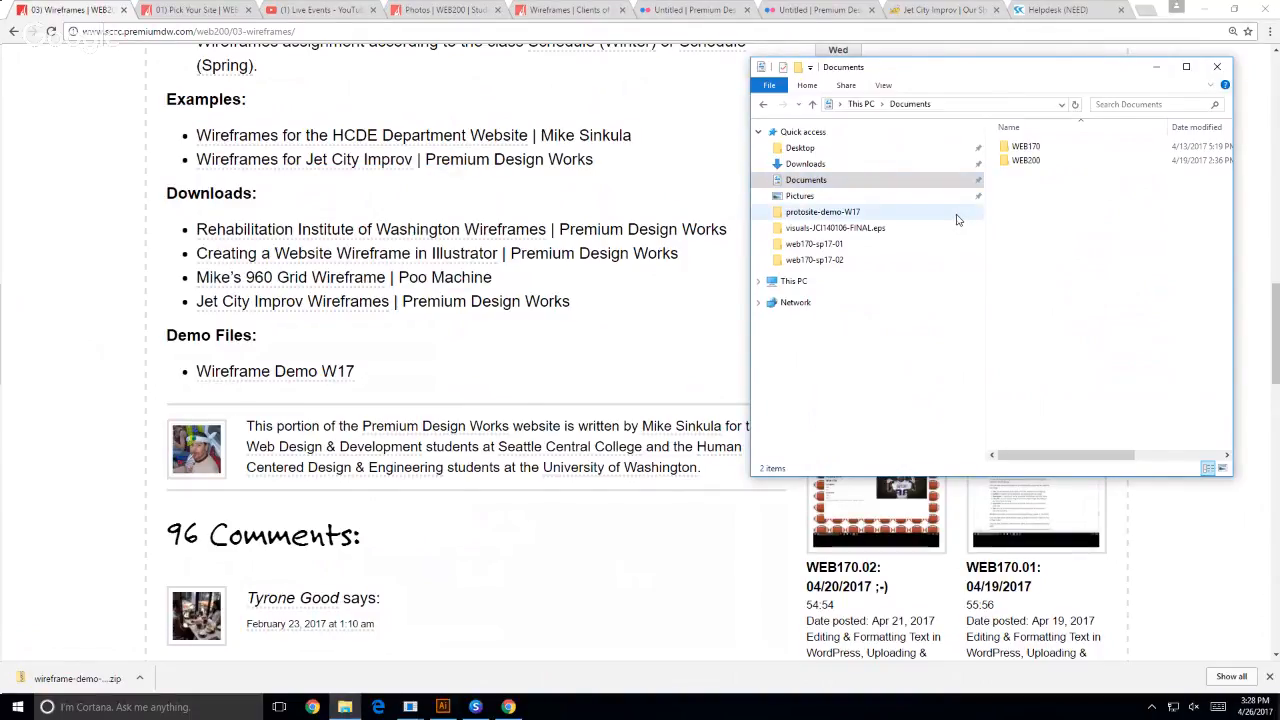
- Open Downloads in a second File Explorer window and place it beside the Documents window
{"action": "left_click_drag", "start_coordinate": [880, 67], "coordinate": [391, 74]}
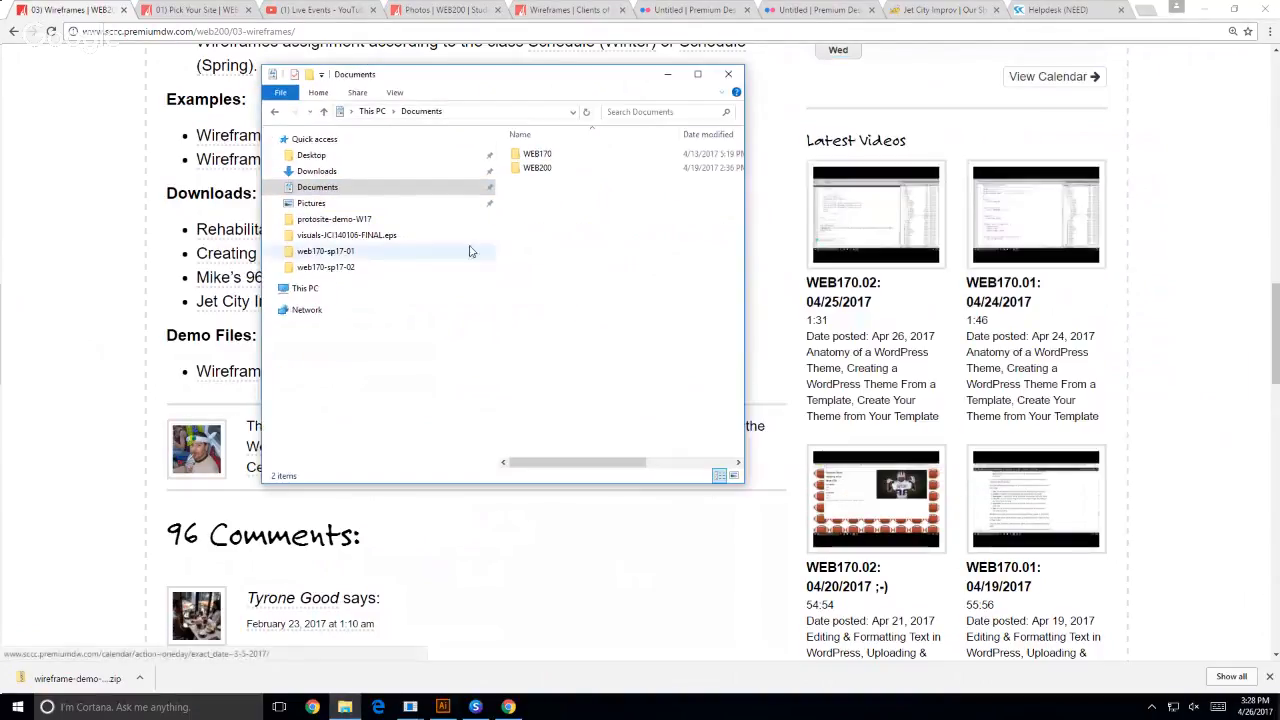
{"action": "right_click", "coordinate": [312, 172]}
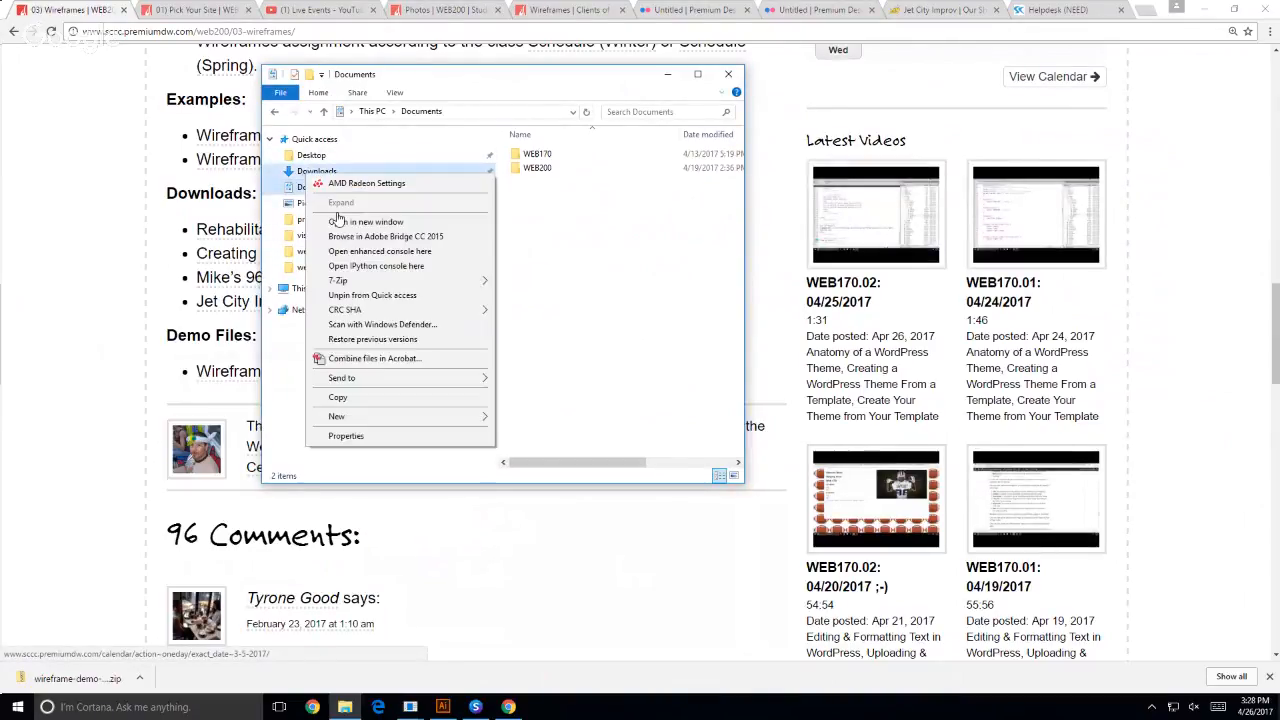
{"action": "left_click", "coordinate": [362, 221]}
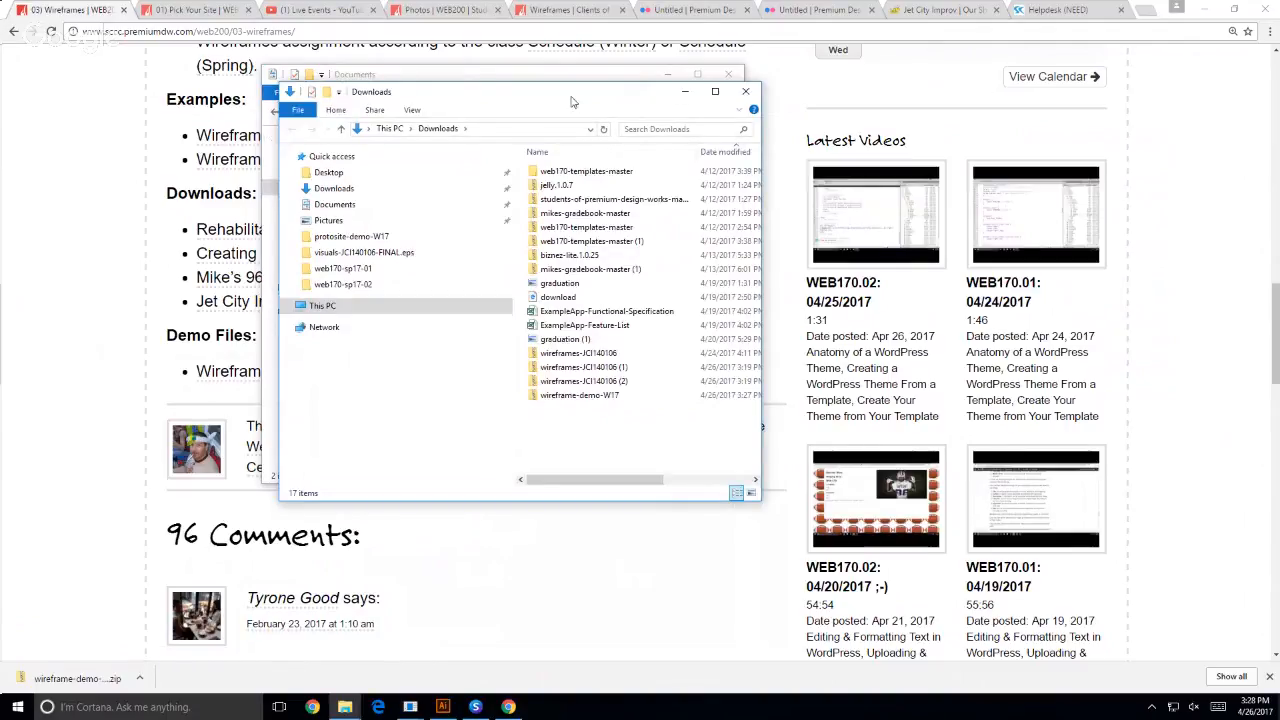
{"action": "left_click_drag", "start_coordinate": [483, 98], "coordinate": [953, 88]}
{"action": "left_click", "coordinate": [443, 101]}
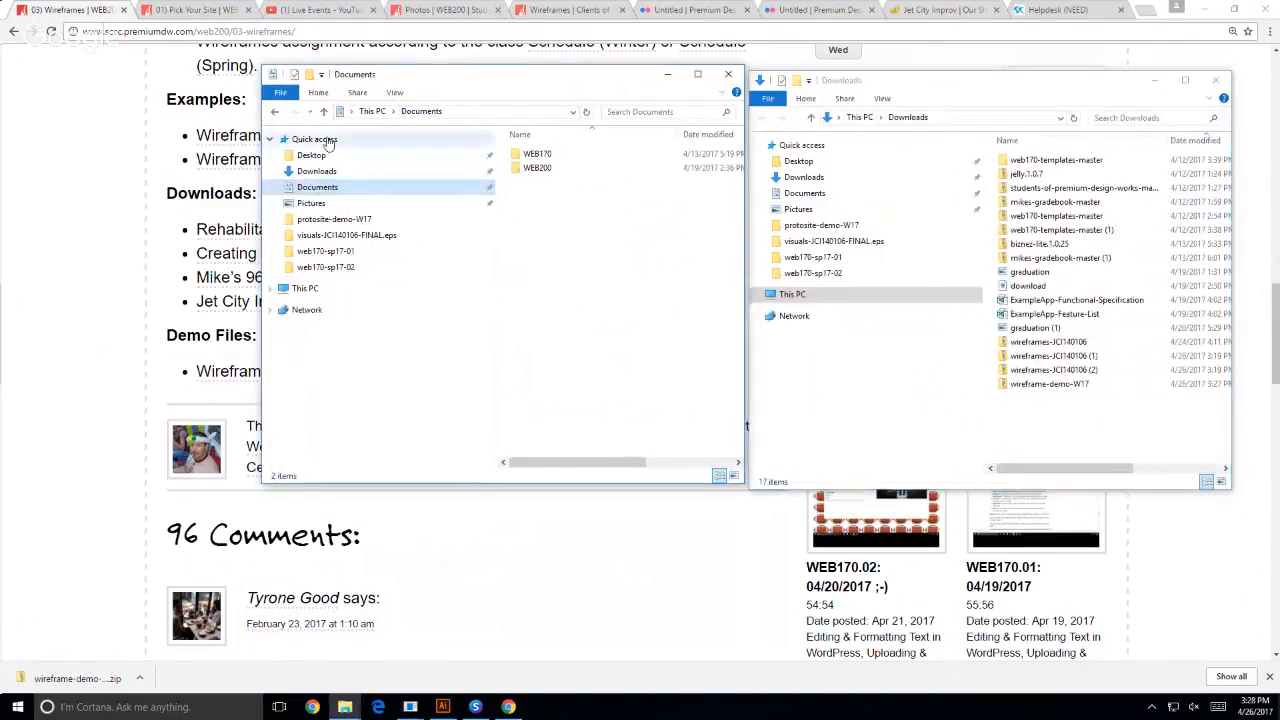
- Move the wireframe-demo-W17 folder from Documents into the WEB200 folder, and open WEB200
{"action": "left_click", "coordinate": [325, 187]}
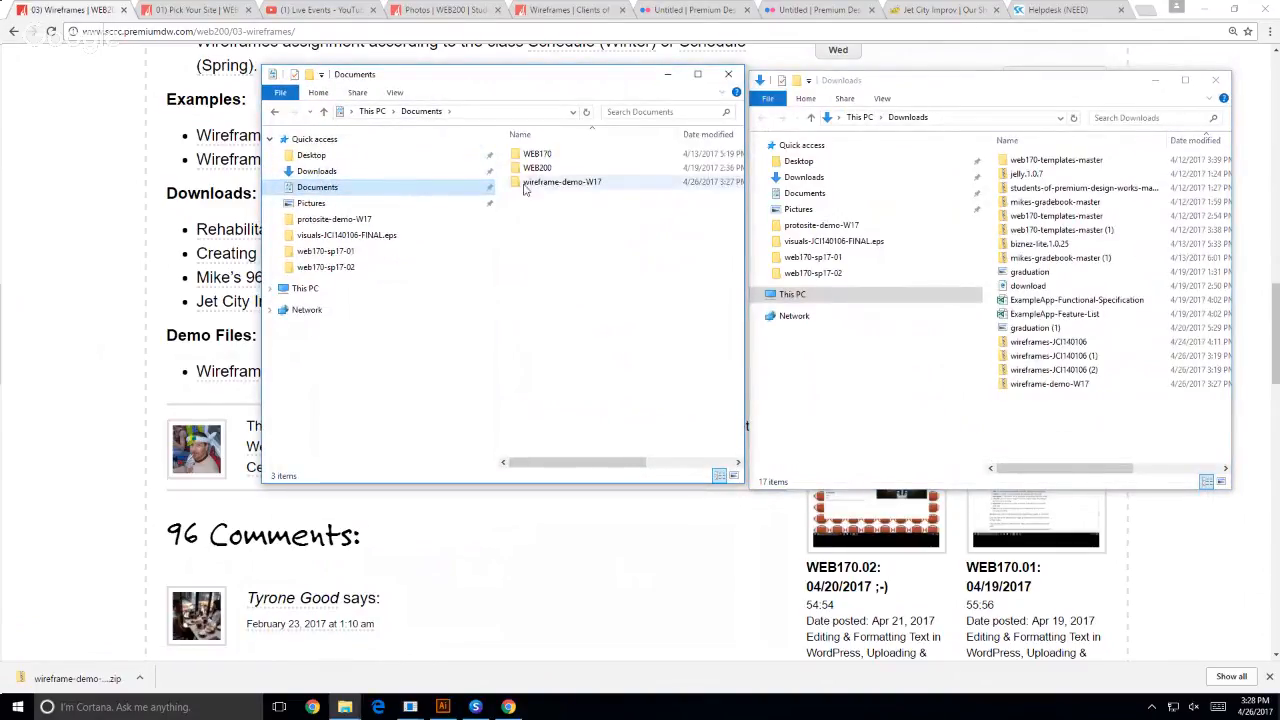
{"action": "left_click_drag", "start_coordinate": [515, 178], "coordinate": [513, 168]}
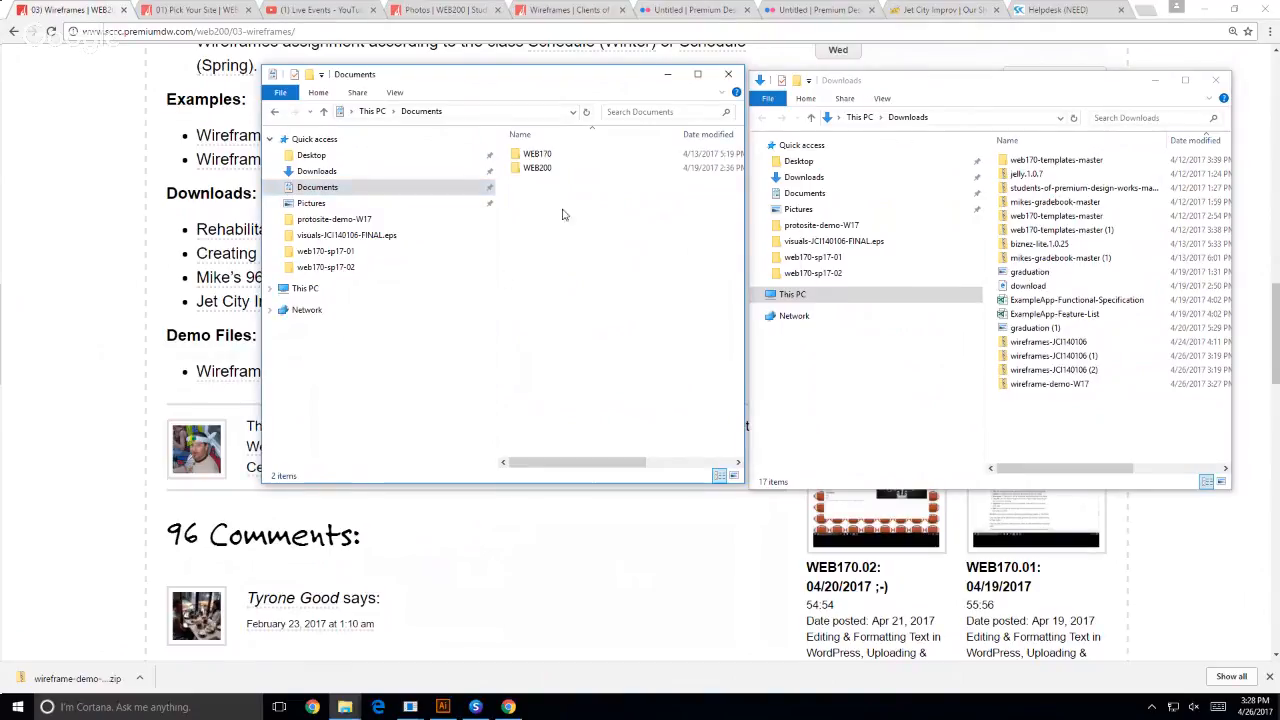
{"action": "double_click", "coordinate": [528, 167]}
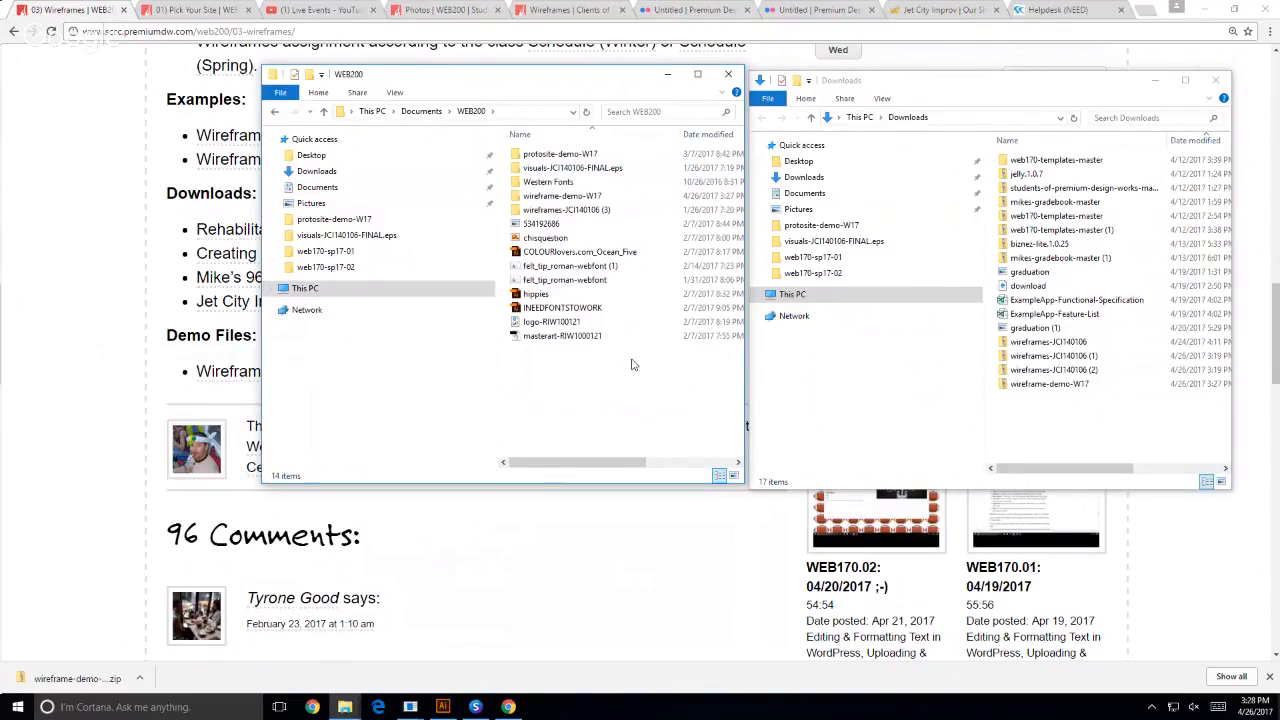
- Look into the protosite-demo-W17 folder, then open the wireframe-demo-W17 file from its own folder in Illustrator
{"action": "double_click", "coordinate": [555, 155]}
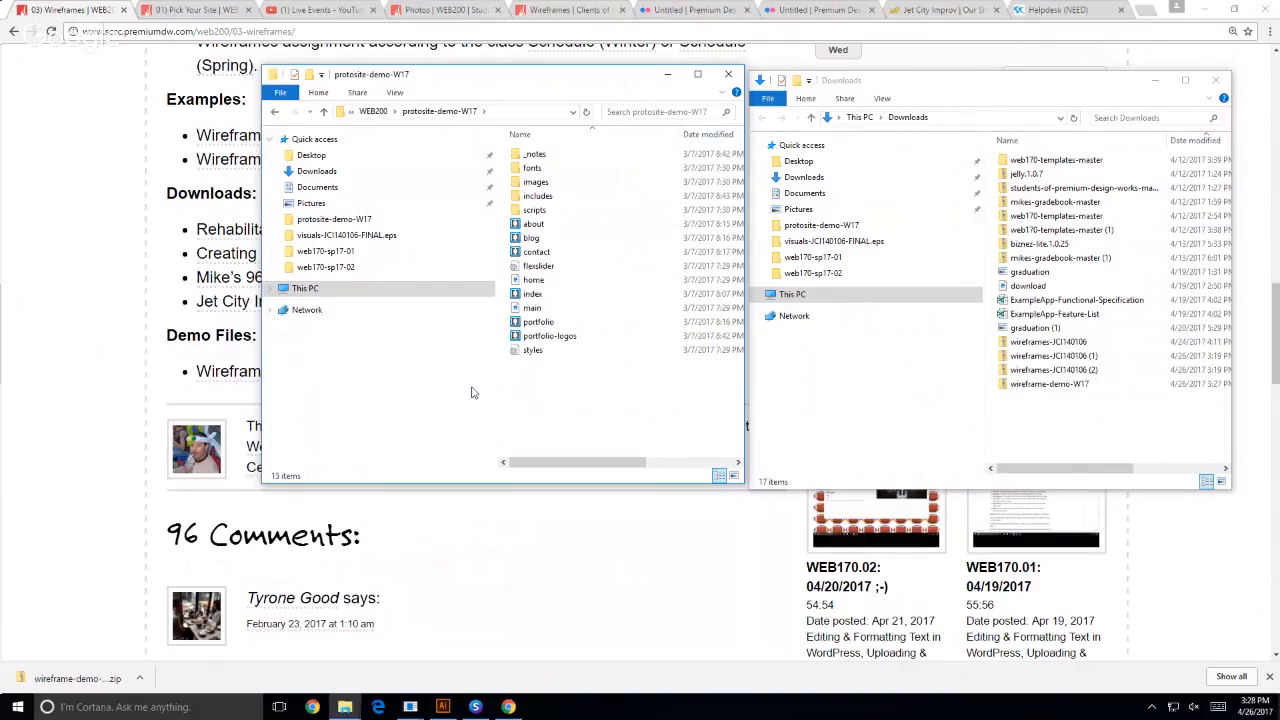
{"action": "left_click", "coordinate": [274, 111]}
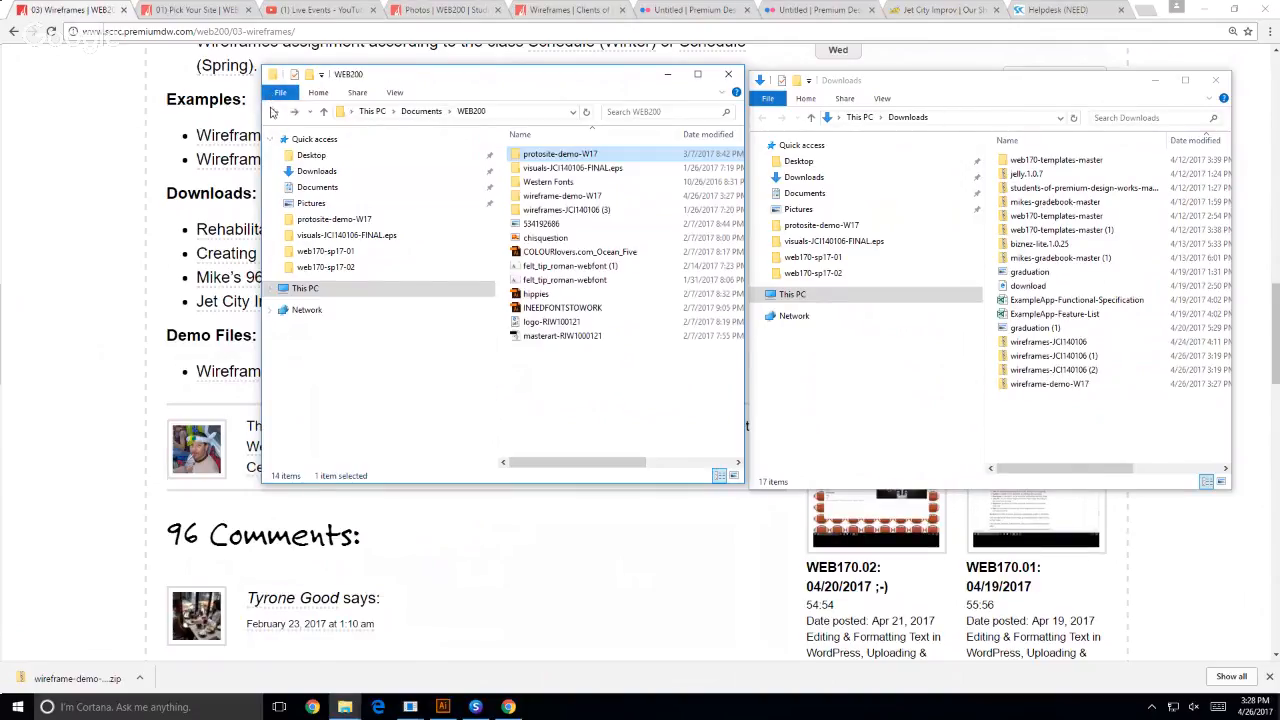
{"action": "double_click", "coordinate": [565, 196]}
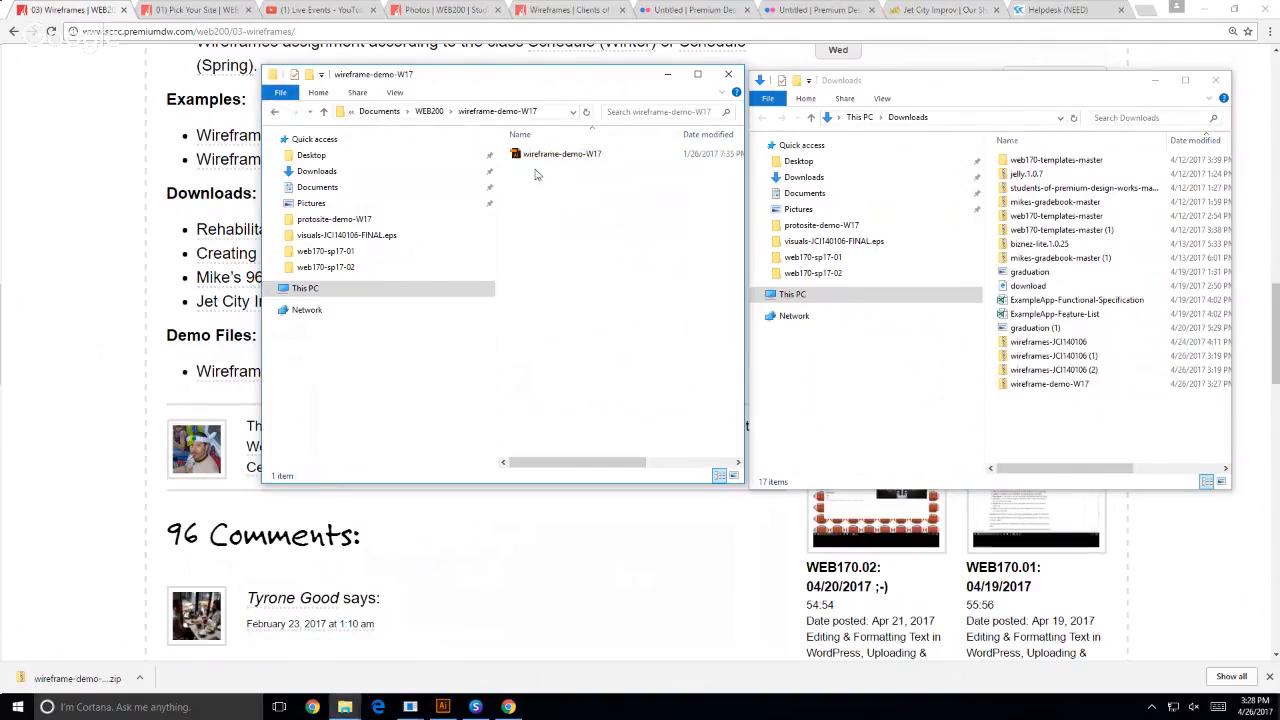
{"action": "double_click", "coordinate": [530, 155]}
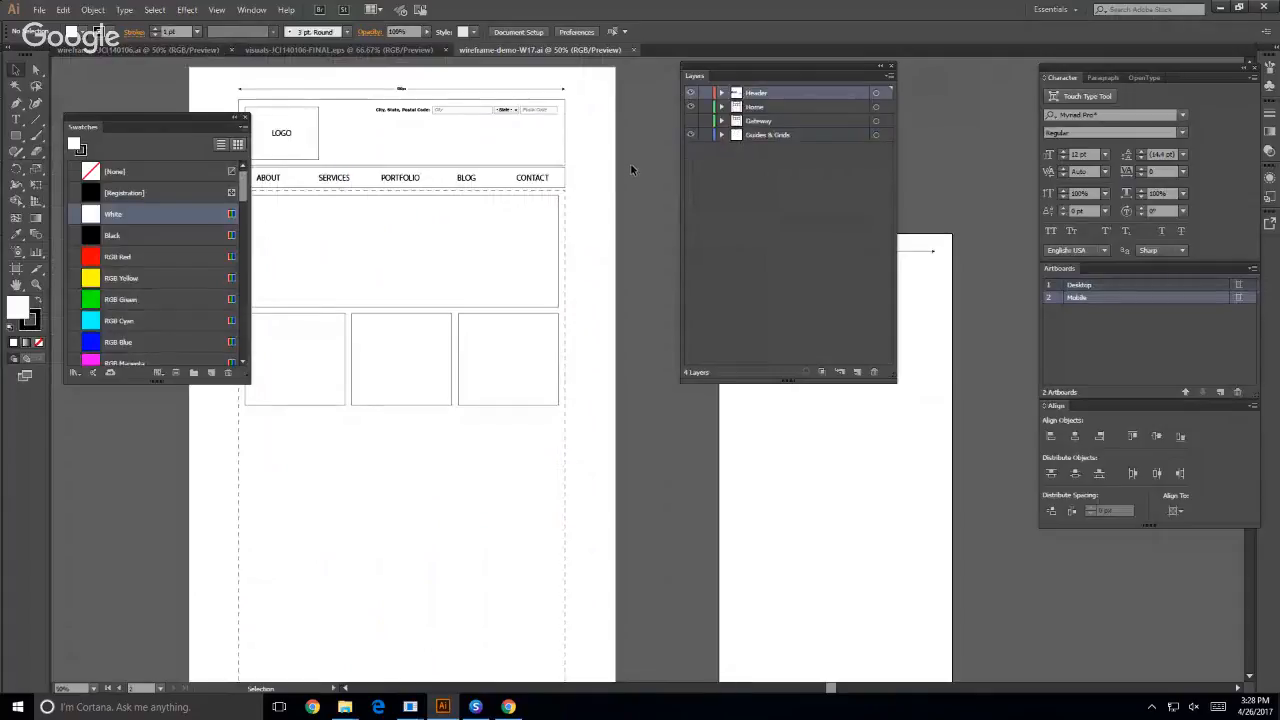
- Show the guides in the wireframe-demo-W17 document and move the Layers panel farther from the desktop artboard
{"action": "key", "text": "ctrl+semicolon"}
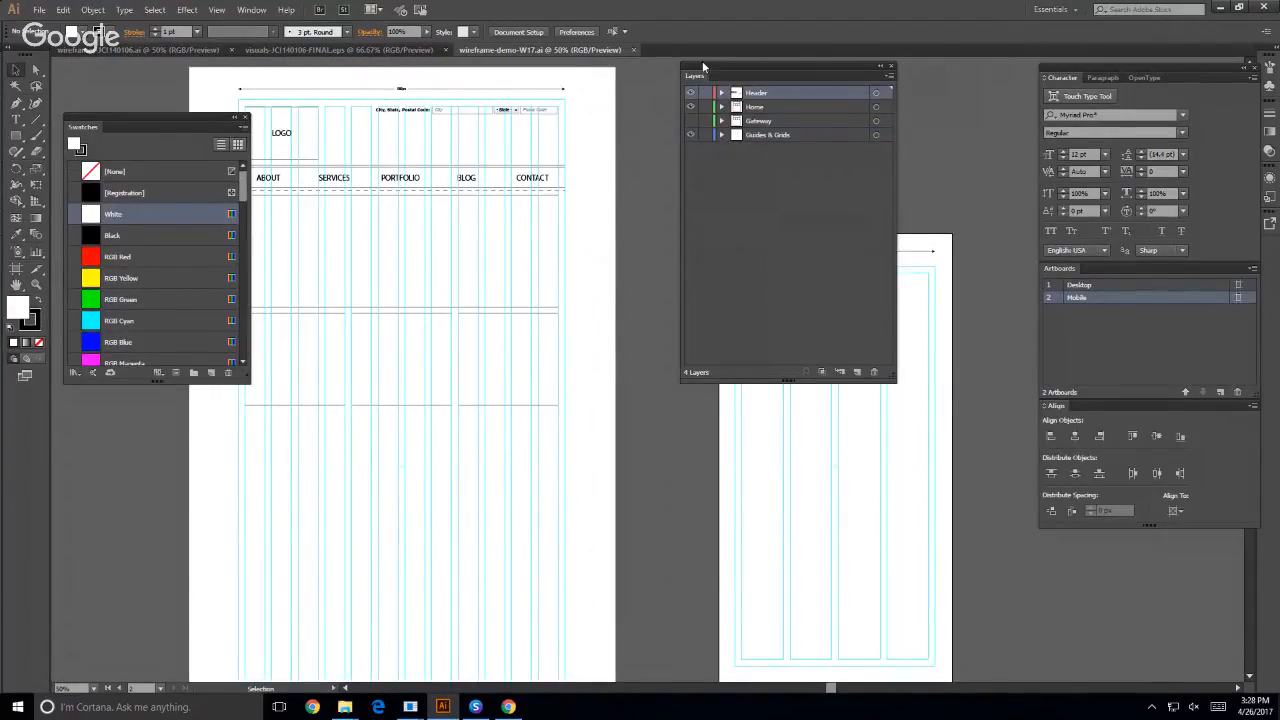
{"action": "left_click_drag", "start_coordinate": [702, 61], "coordinate": [778, 52]}
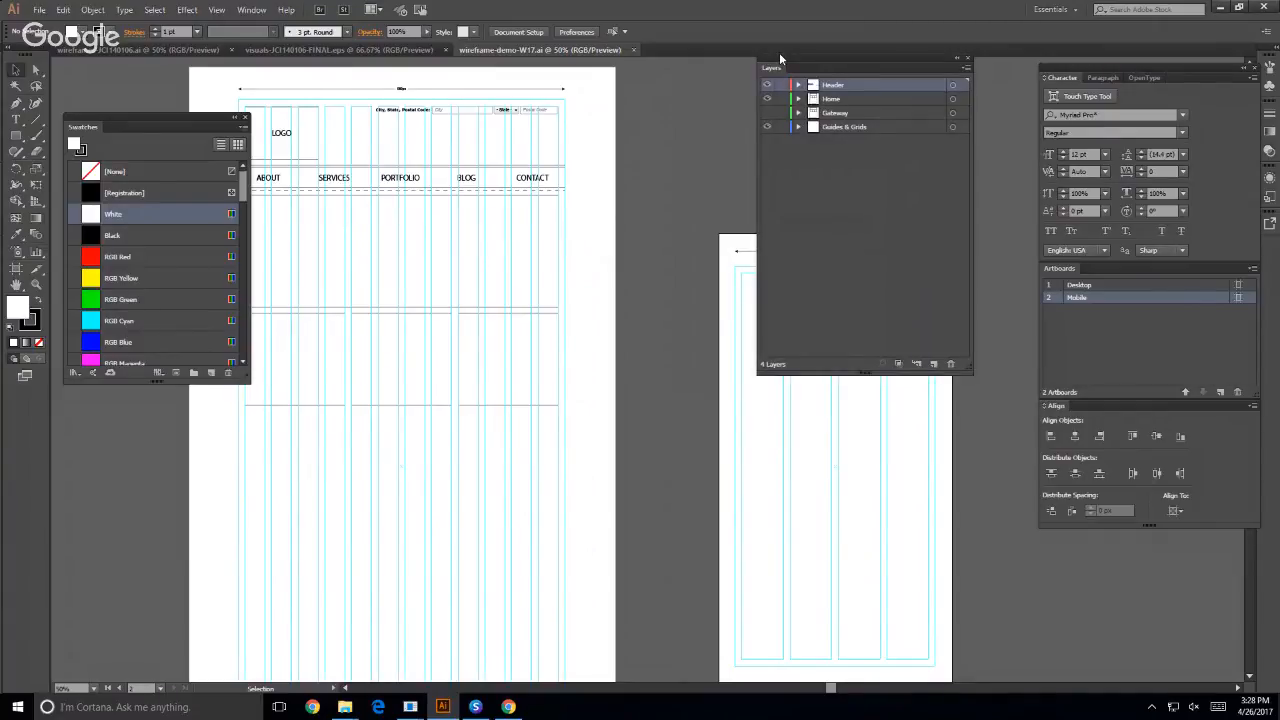
- Switch to Suitcase Fusion, check the contents of the custom set in the Font Library, and return to Illustrator
{"action": "left_click", "coordinate": [475, 707]}
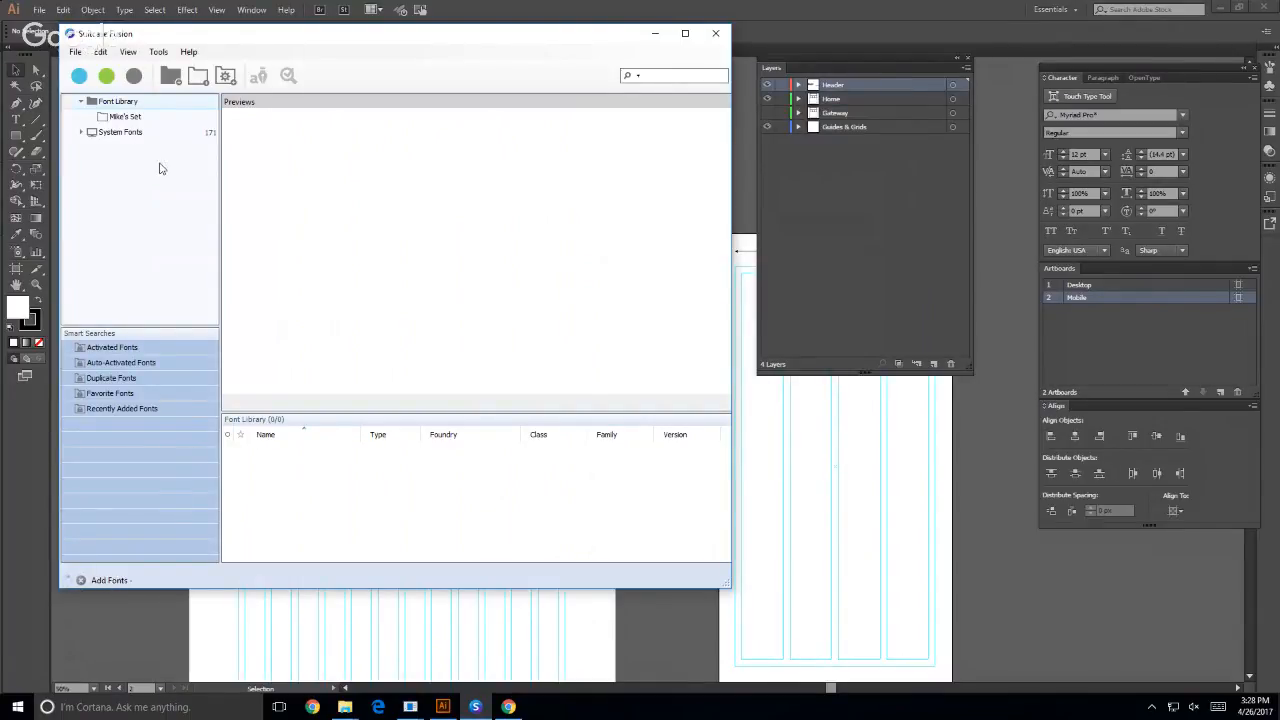
{"action": "left_click", "coordinate": [128, 117]}
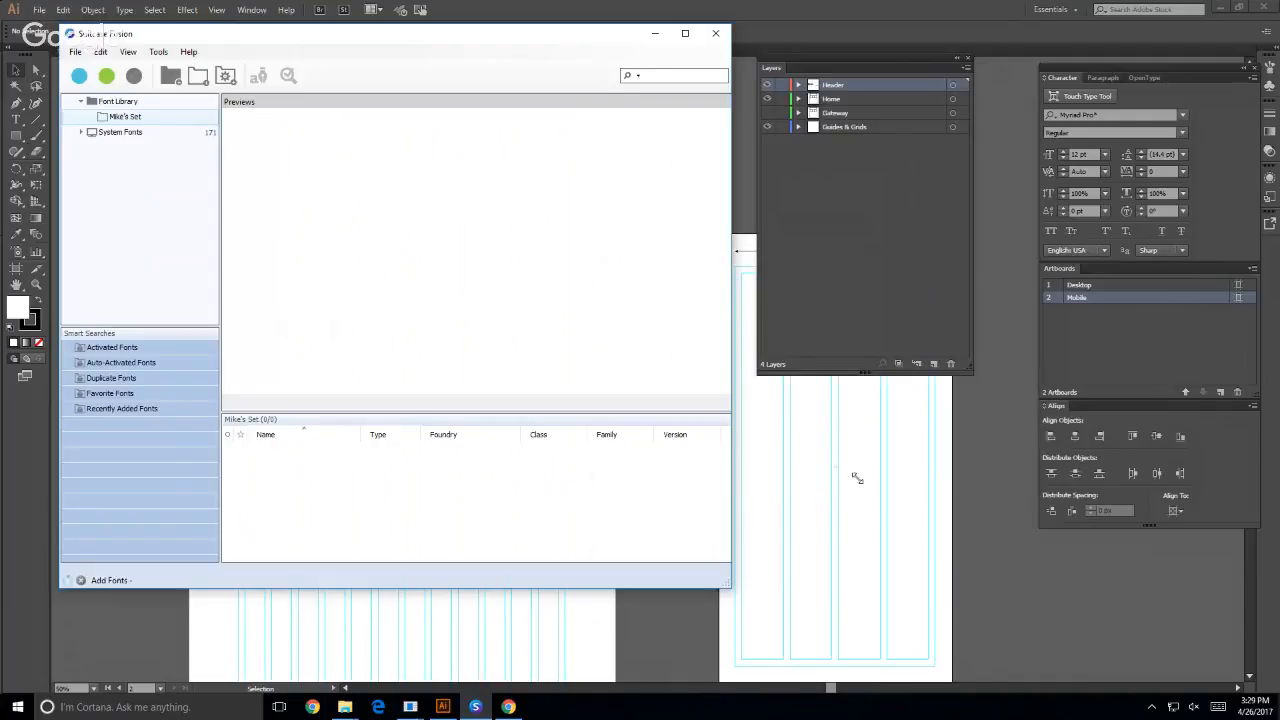
{"action": "left_click_drag", "start_coordinate": [857, 478], "coordinate": [868, 512]}
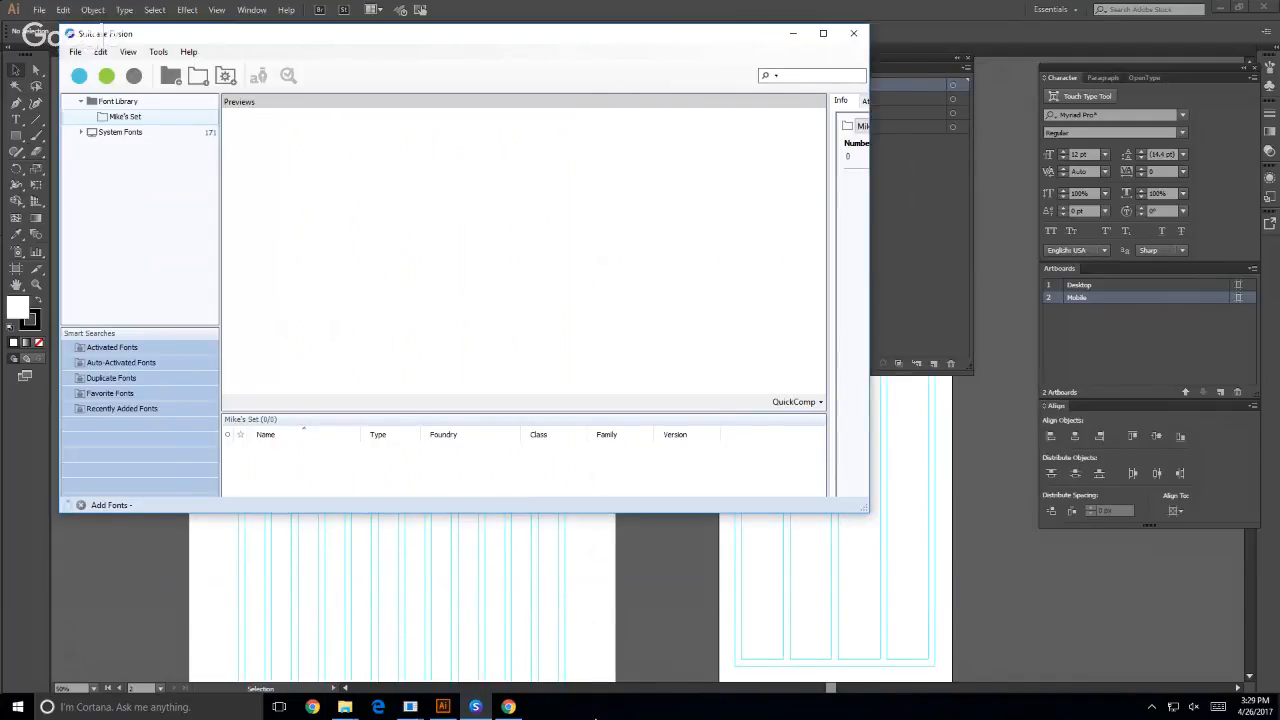
{"action": "left_click", "coordinate": [368, 617]}
{"action": "mouse_move", "coordinate": [427, 712]}
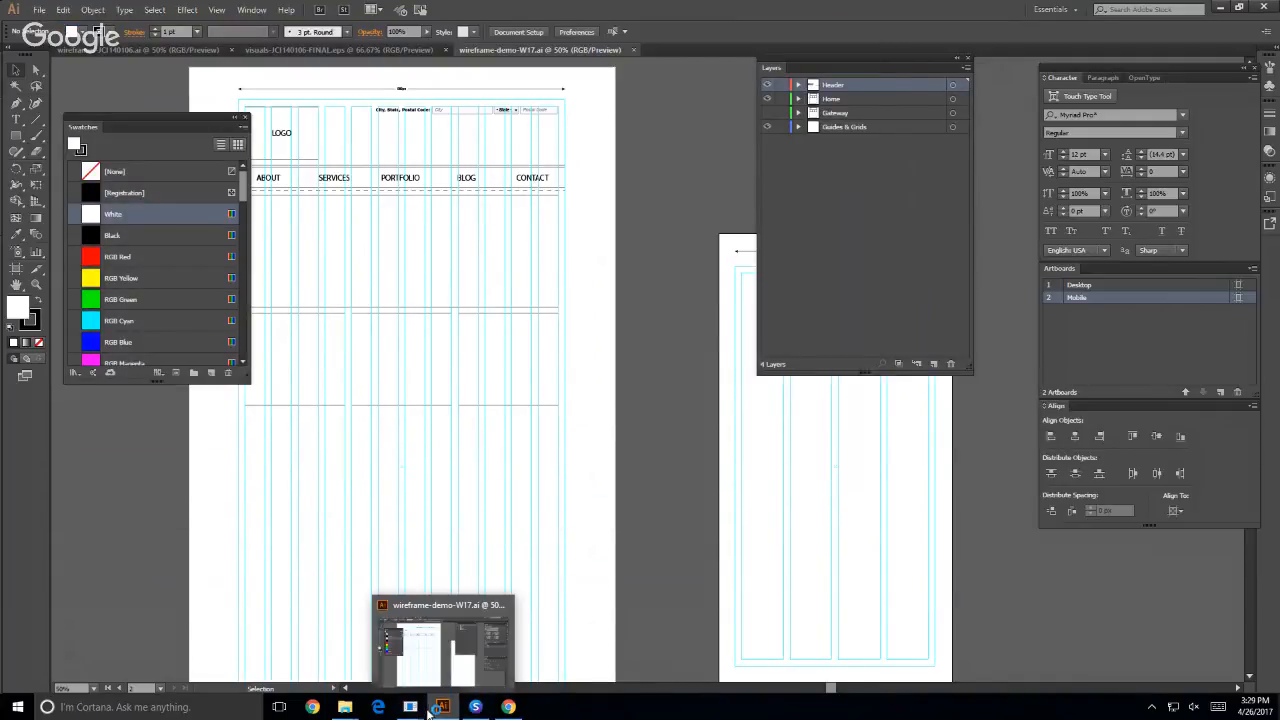
{"action": "mouse_move", "coordinate": [471, 710]}
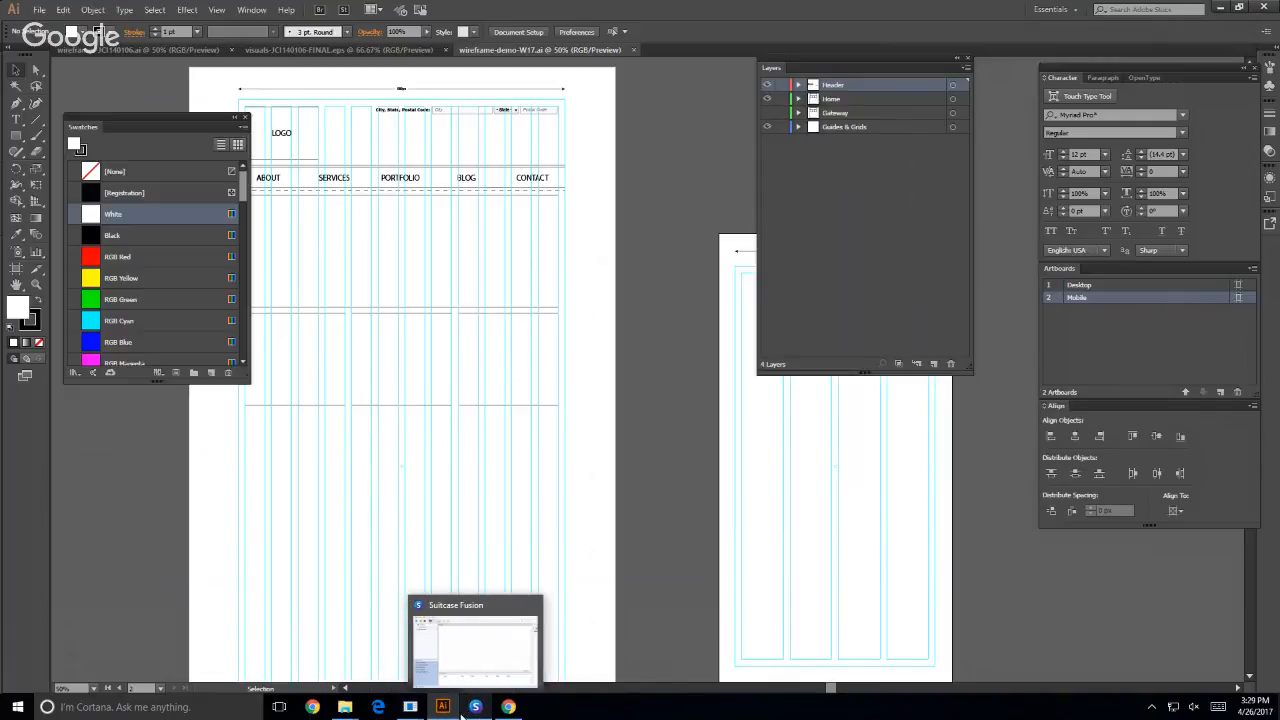
{"action": "left_click", "coordinate": [443, 708]}
{"action": "left_click", "coordinate": [444, 709]}
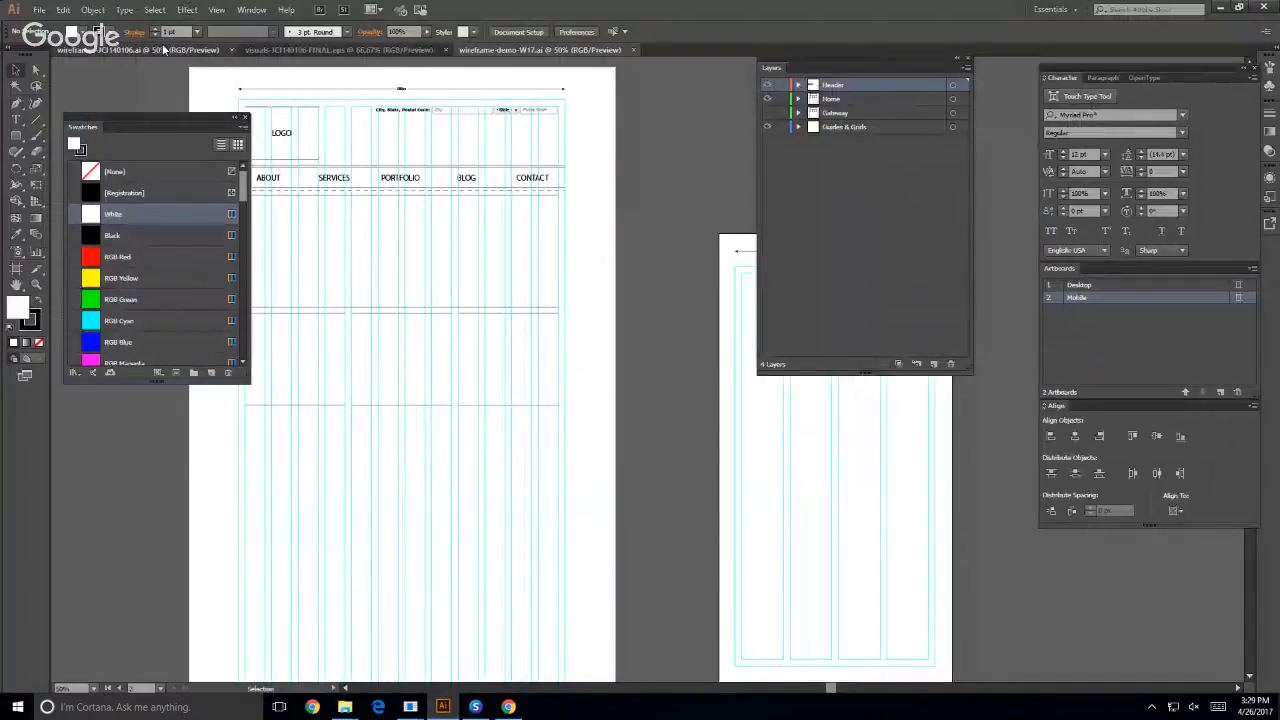
- Switch to the wireframes-JCI140106 document and hide its Skyline 1 layer
{"action": "left_click", "coordinate": [163, 49]}
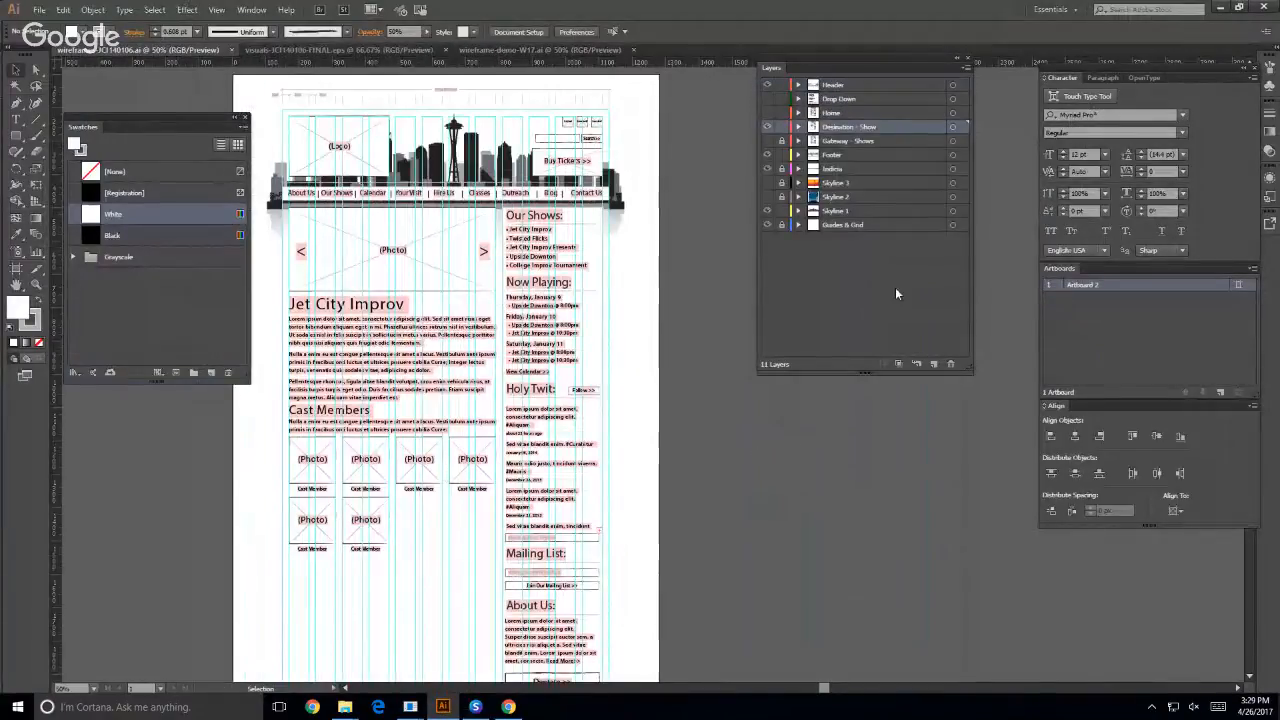
{"action": "left_click", "coordinate": [767, 210]}
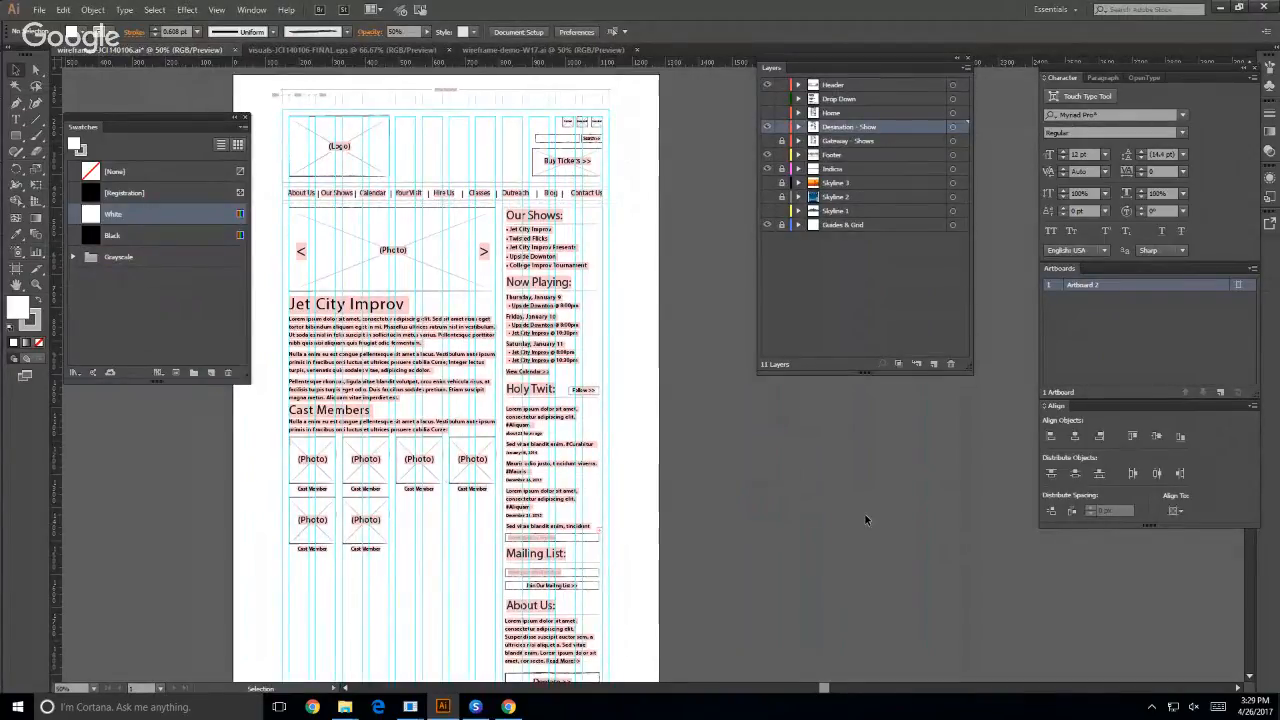
{"action": "key", "text": "ctrl+equal"}
{"action": "key", "text": "ctrl+equal"}
{"action": "key", "text": "ctrl+equal"}
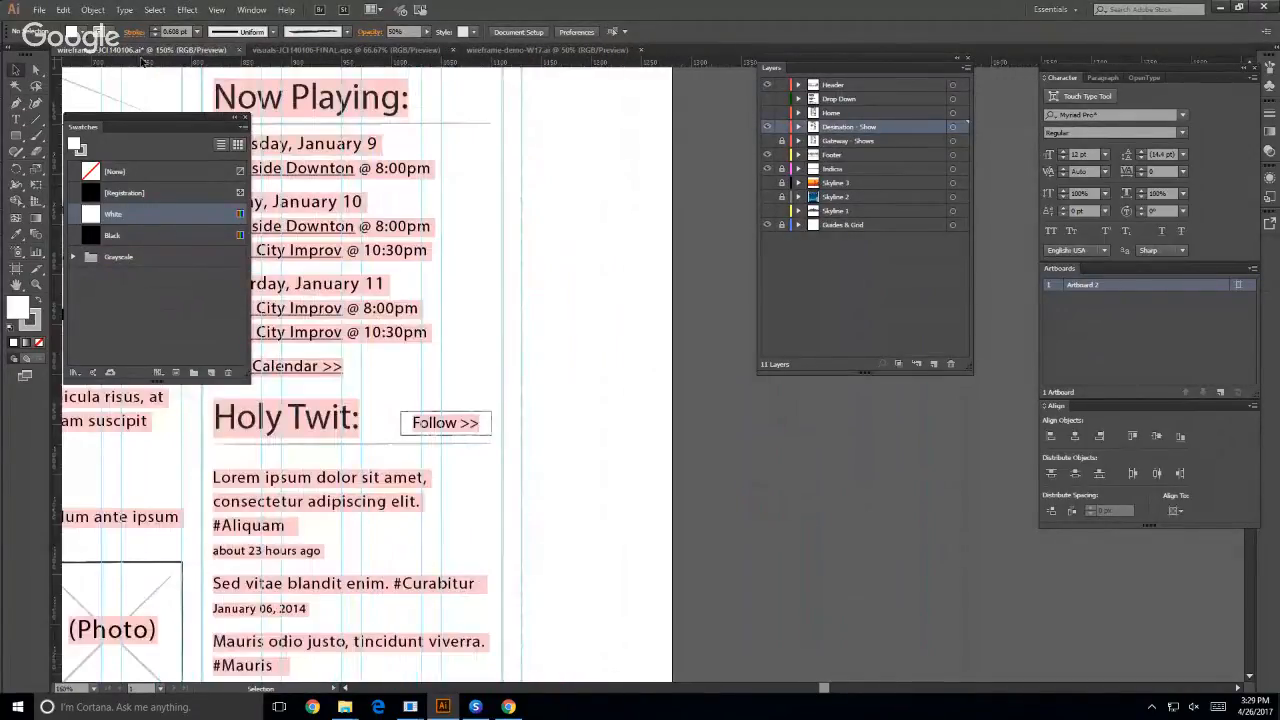
- Close the Character, Artboards, Align, Color and Swatches panels, and move the Layers panel clear of the wireframe
{"action": "left_click_drag", "start_coordinate": [133, 119], "coordinate": [858, 289]}
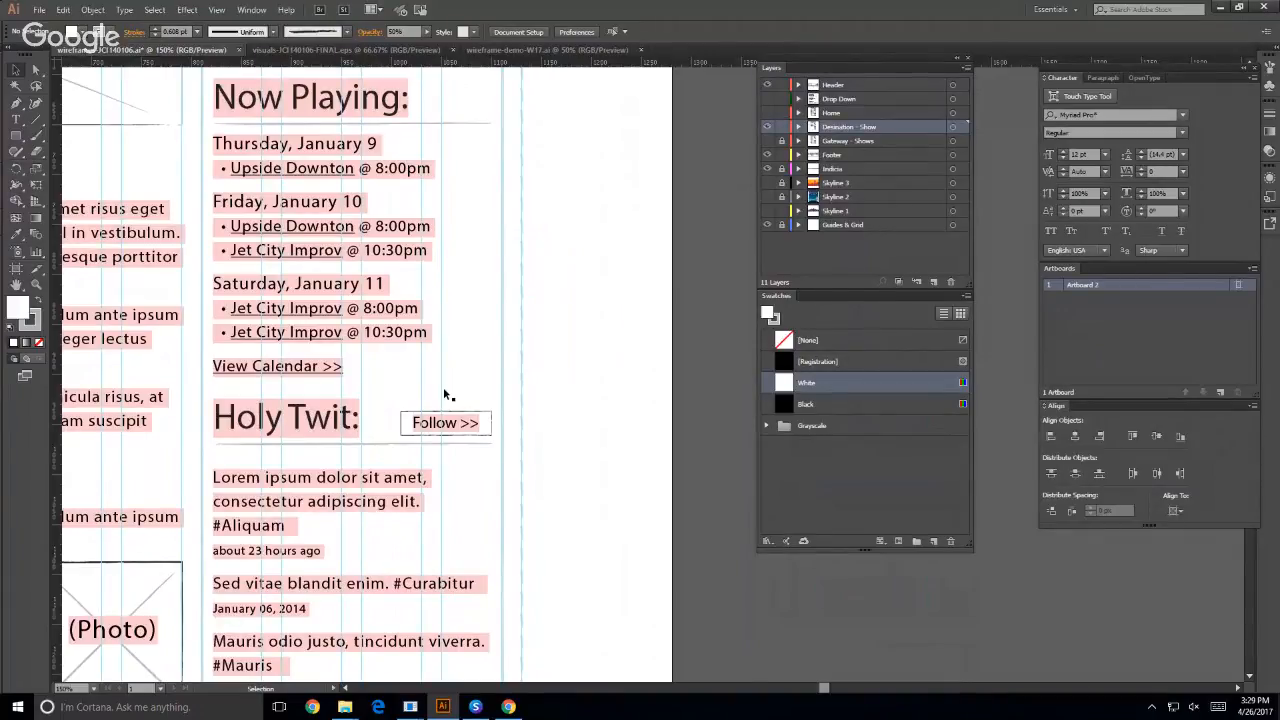
{"action": "scroll", "coordinate": [410, 400], "scroll_direction": "up", "scroll_amount": 8}
{"action": "scroll", "coordinate": [437, 429], "scroll_direction": "left", "scroll_amount": 2}
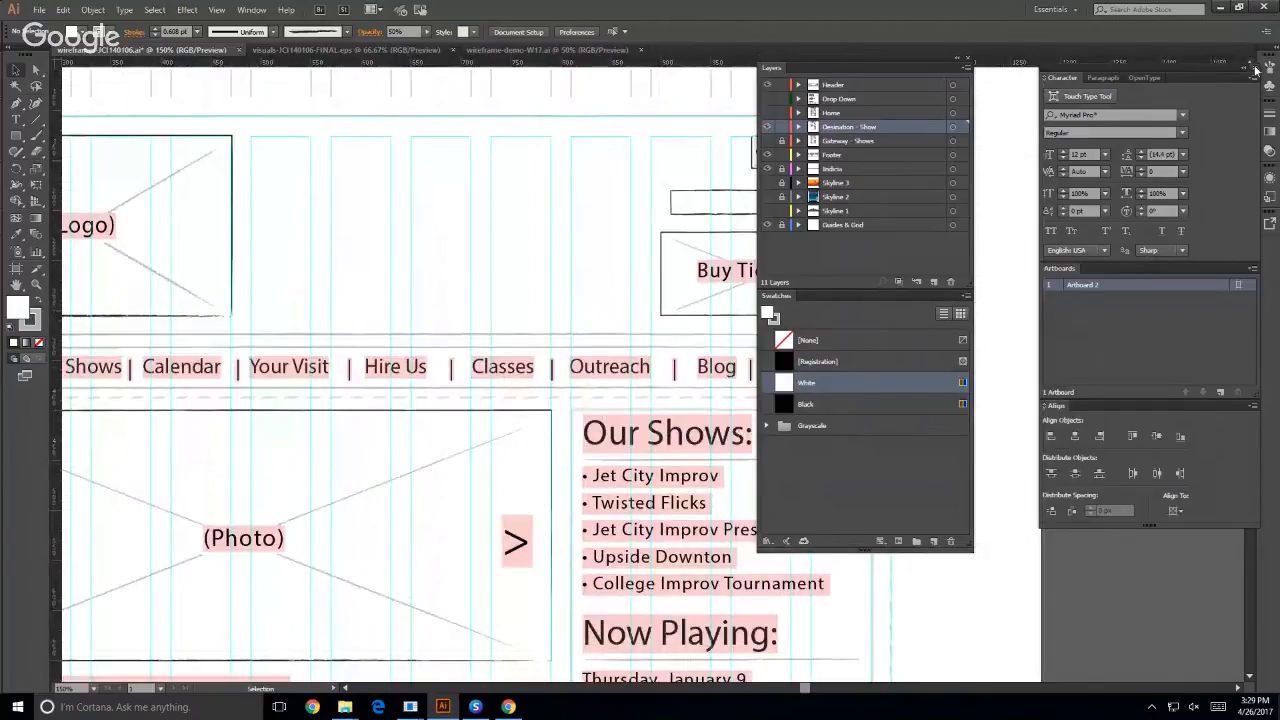
{"action": "left_click", "coordinate": [1255, 68]}
{"action": "left_click_drag", "start_coordinate": [914, 69], "coordinate": [975, 137]}
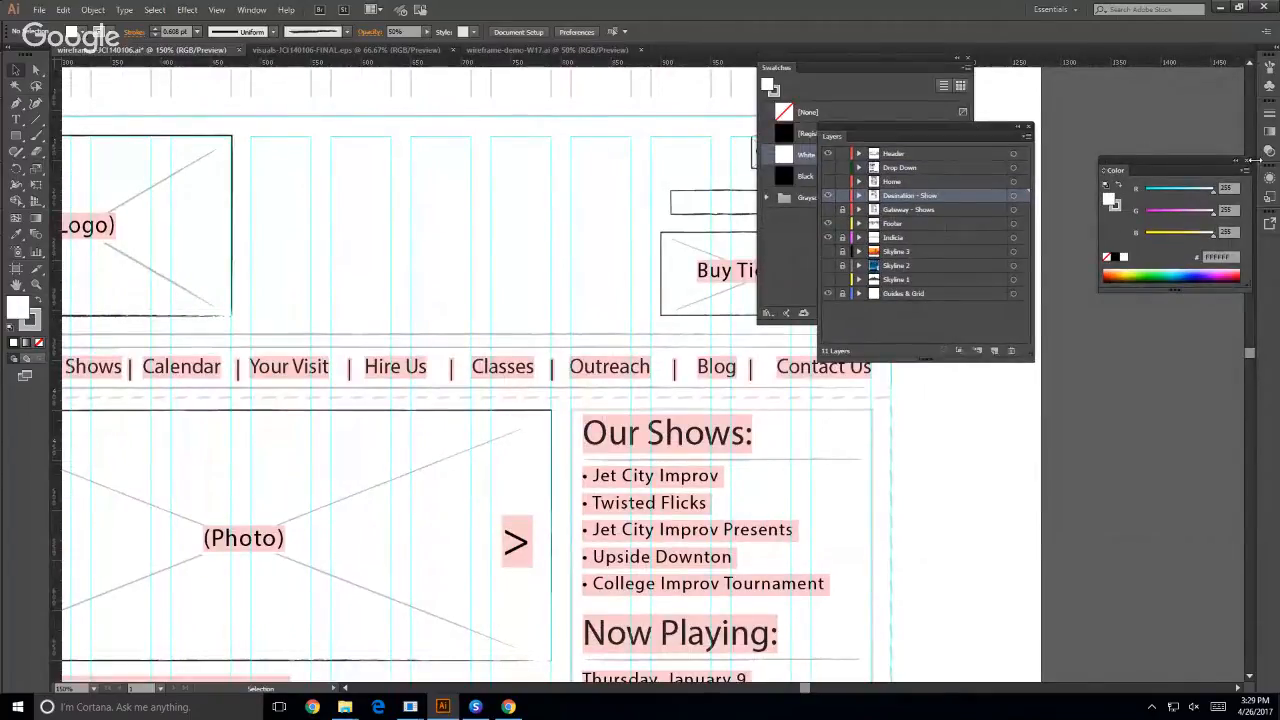
{"action": "left_click", "coordinate": [1246, 161]}
{"action": "left_click", "coordinate": [967, 59]}
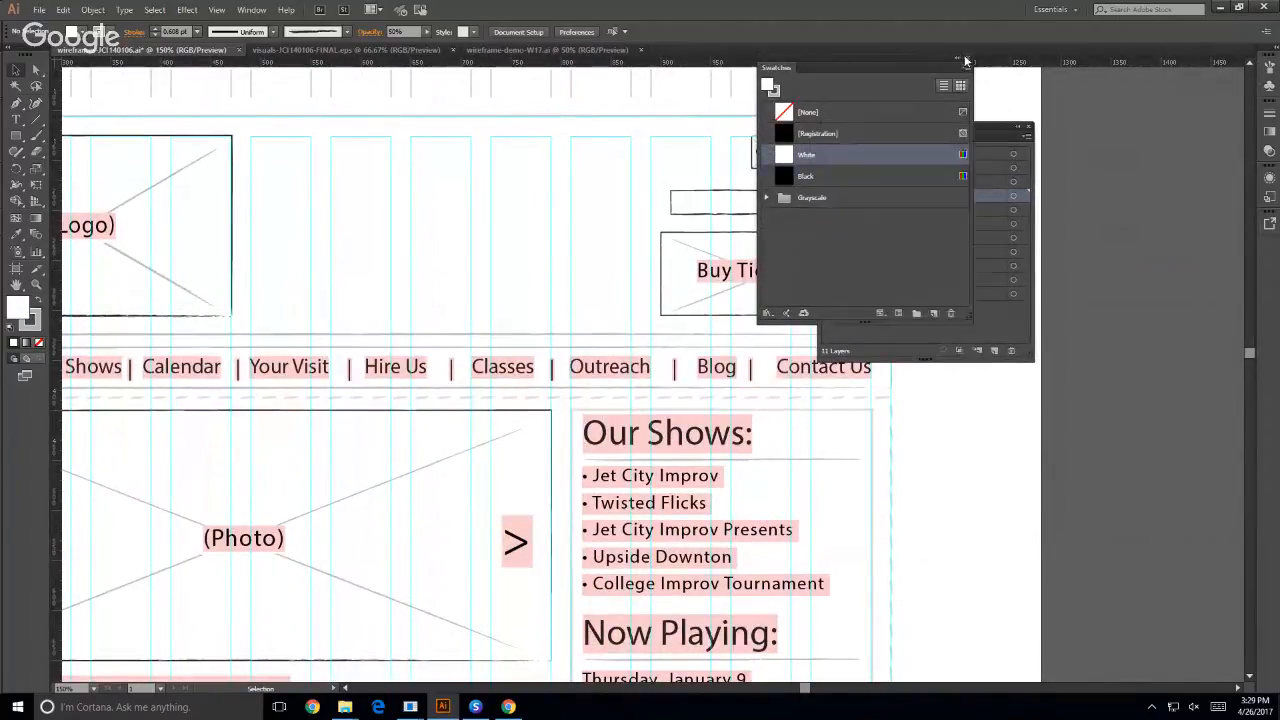
{"action": "left_click_drag", "start_coordinate": [930, 125], "coordinate": [1124, 84]}
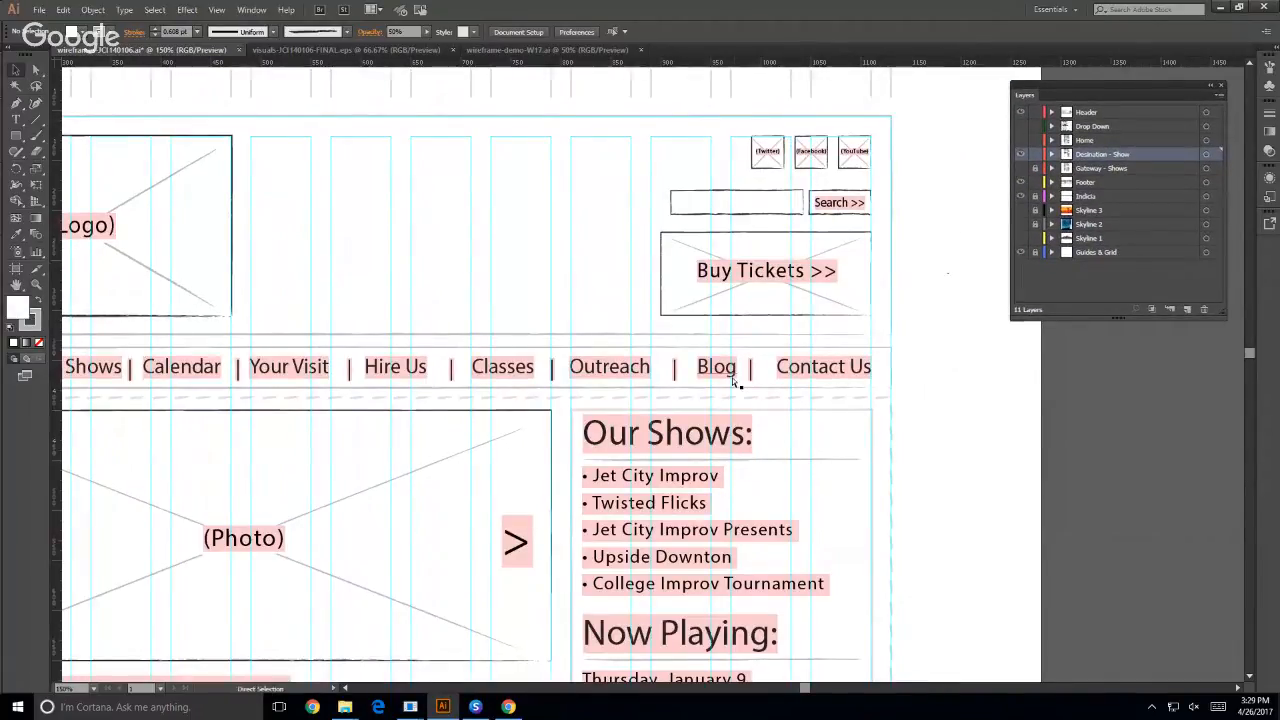
- Toggle the Header layer off and on to examine which wireframe elements it holds, leaving it visible
{"action": "key", "text": "ctrl+minus"}
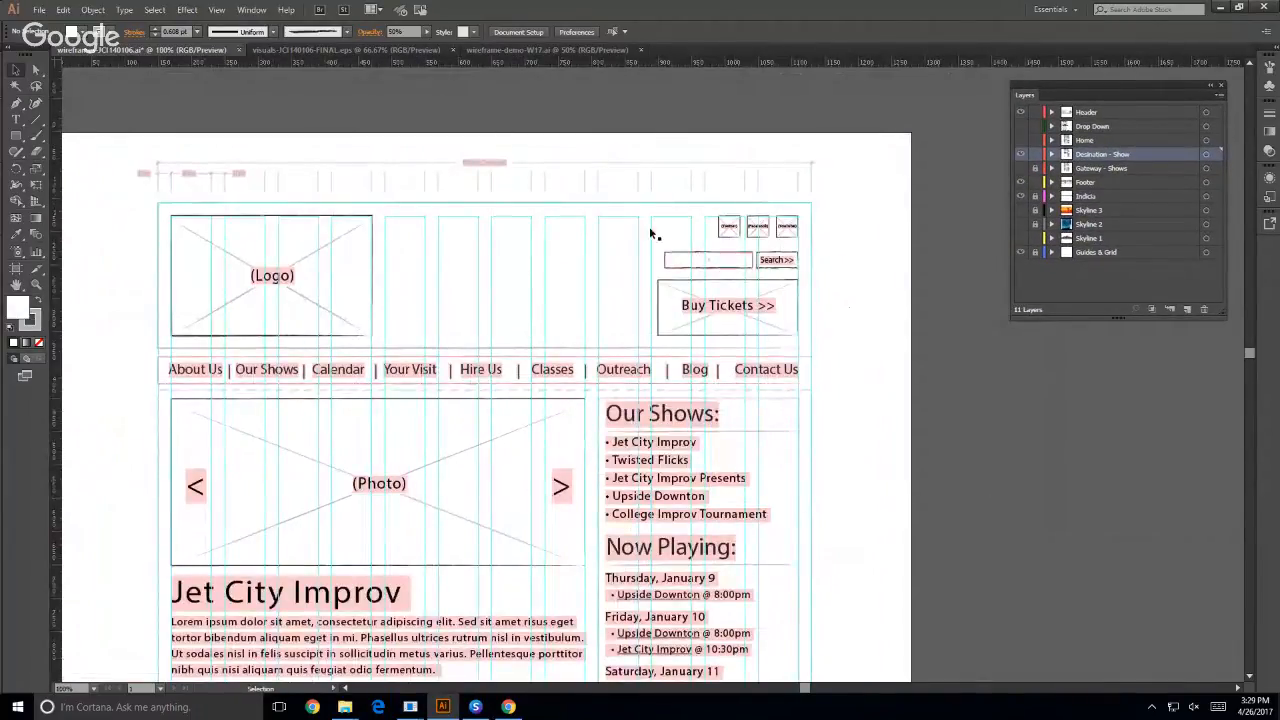
{"action": "left_click_drag", "start_coordinate": [385, 105], "coordinate": [431, 105]}
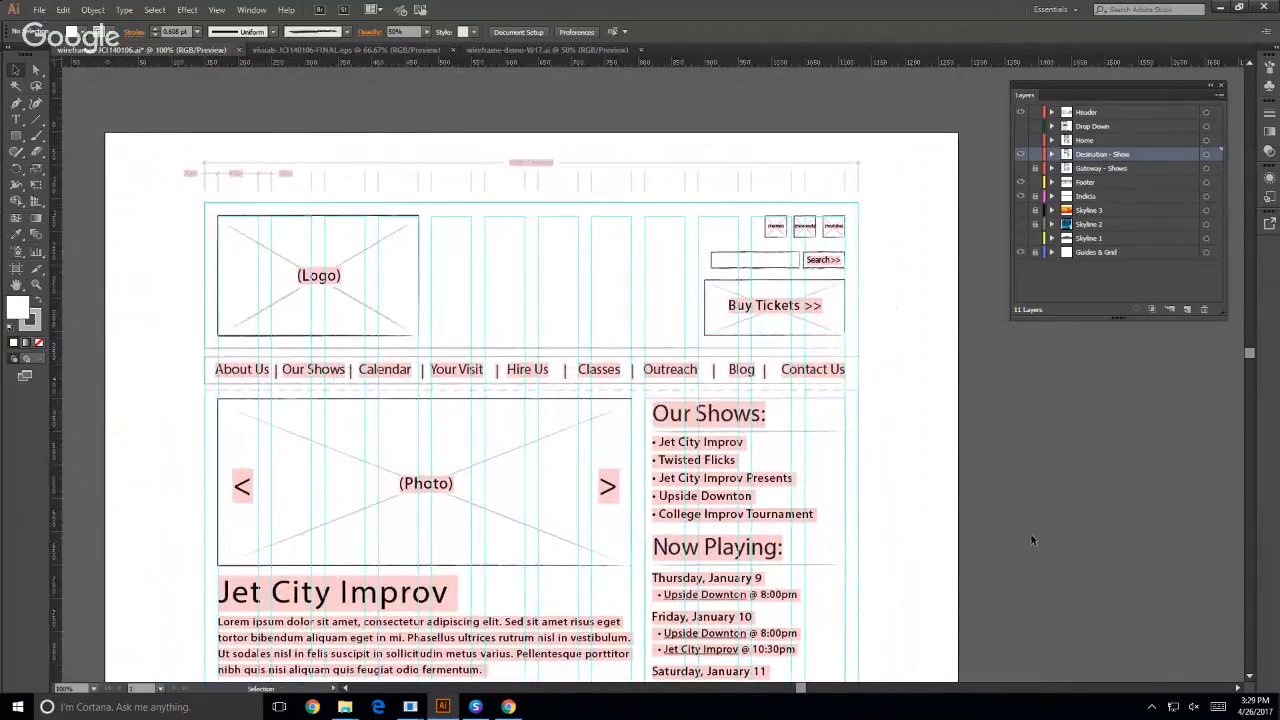
{"action": "left_click", "coordinate": [1019, 112]}
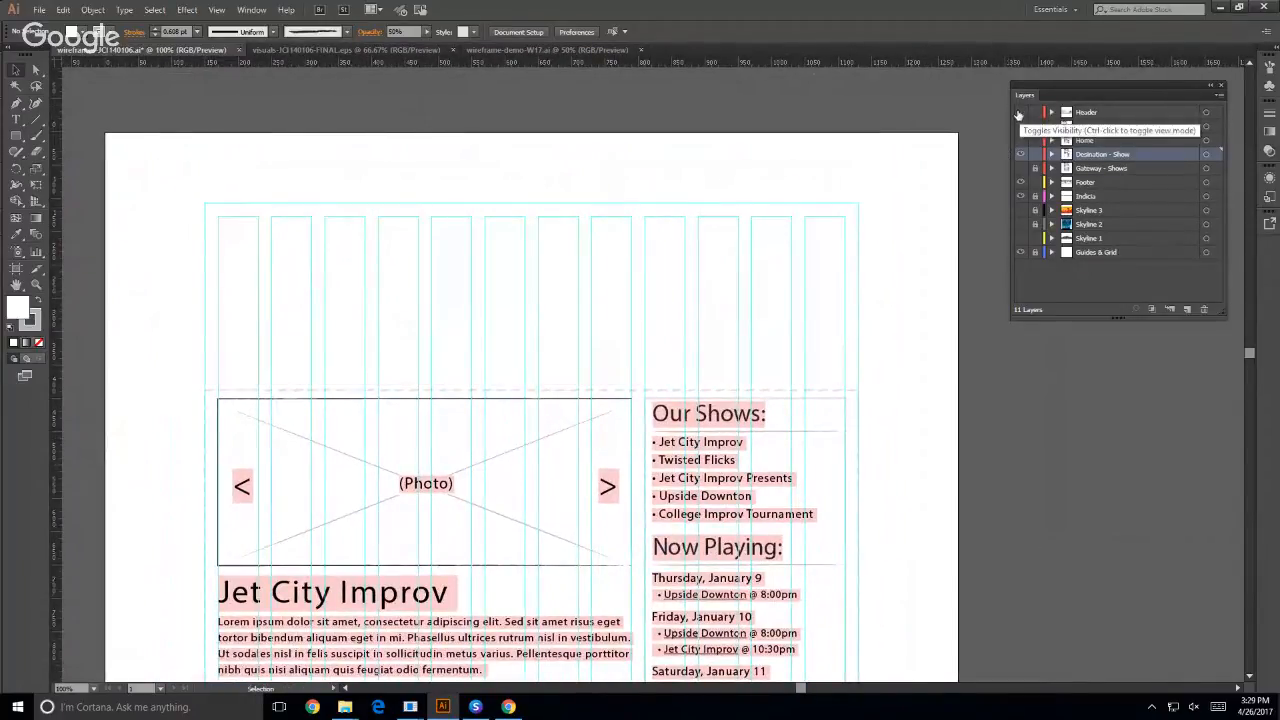
{"action": "left_click", "coordinate": [1019, 112]}
{"action": "left_click", "coordinate": [1019, 112]}
{"action": "left_click", "coordinate": [1019, 112]}
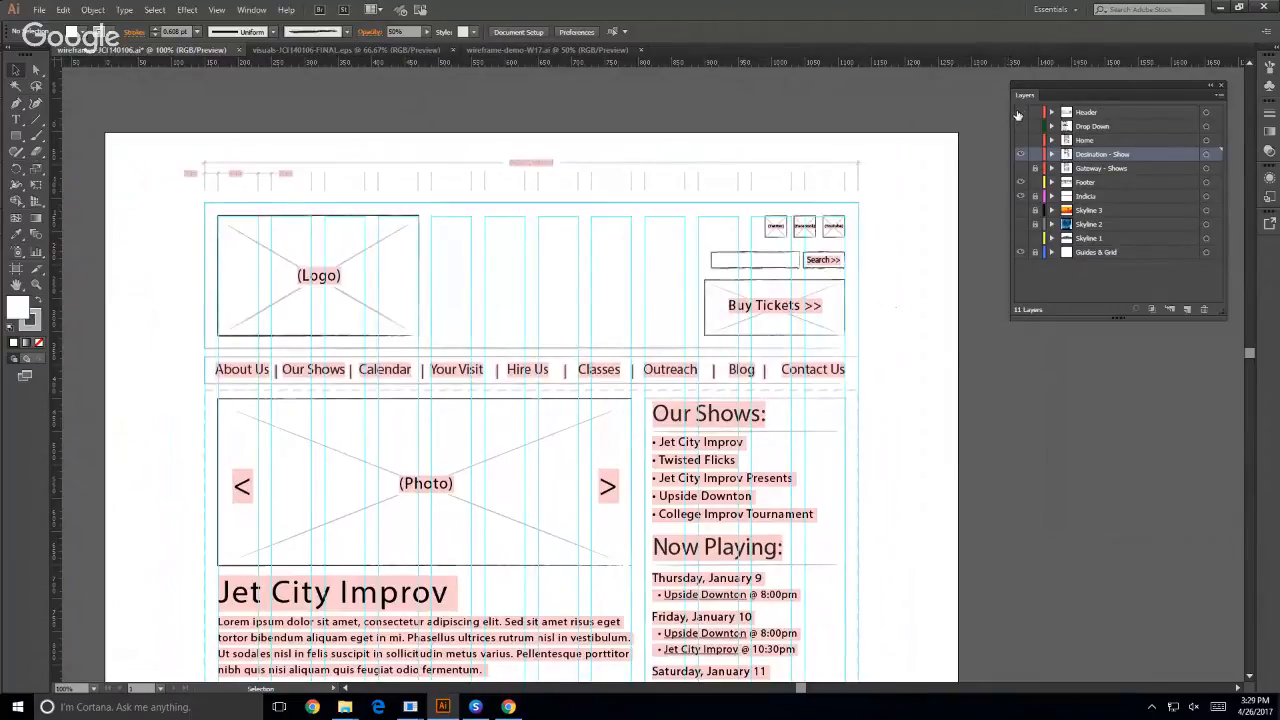
{"action": "left_click", "coordinate": [1019, 112]}
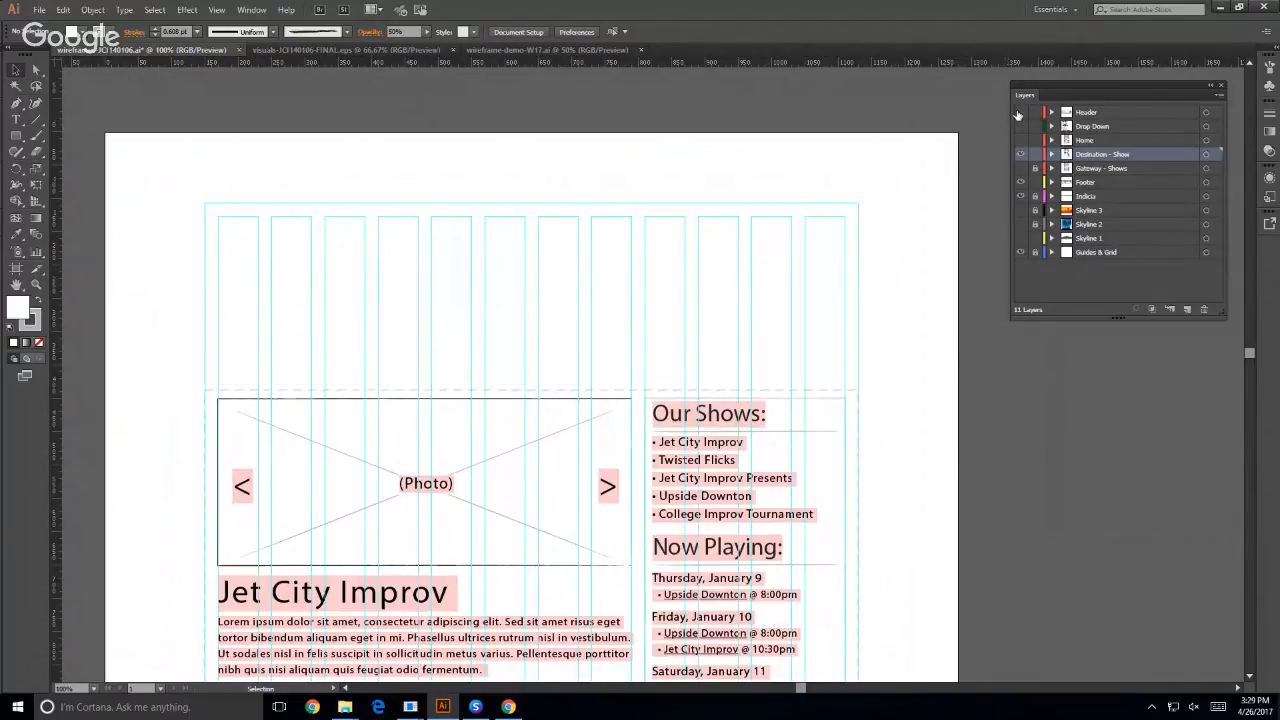
{"action": "left_click", "coordinate": [1019, 112]}
- Toggle the Destination - Show layer repeatedly to examine its page content, leaving the layer hidden
{"action": "left_click", "coordinate": [1019, 154]}
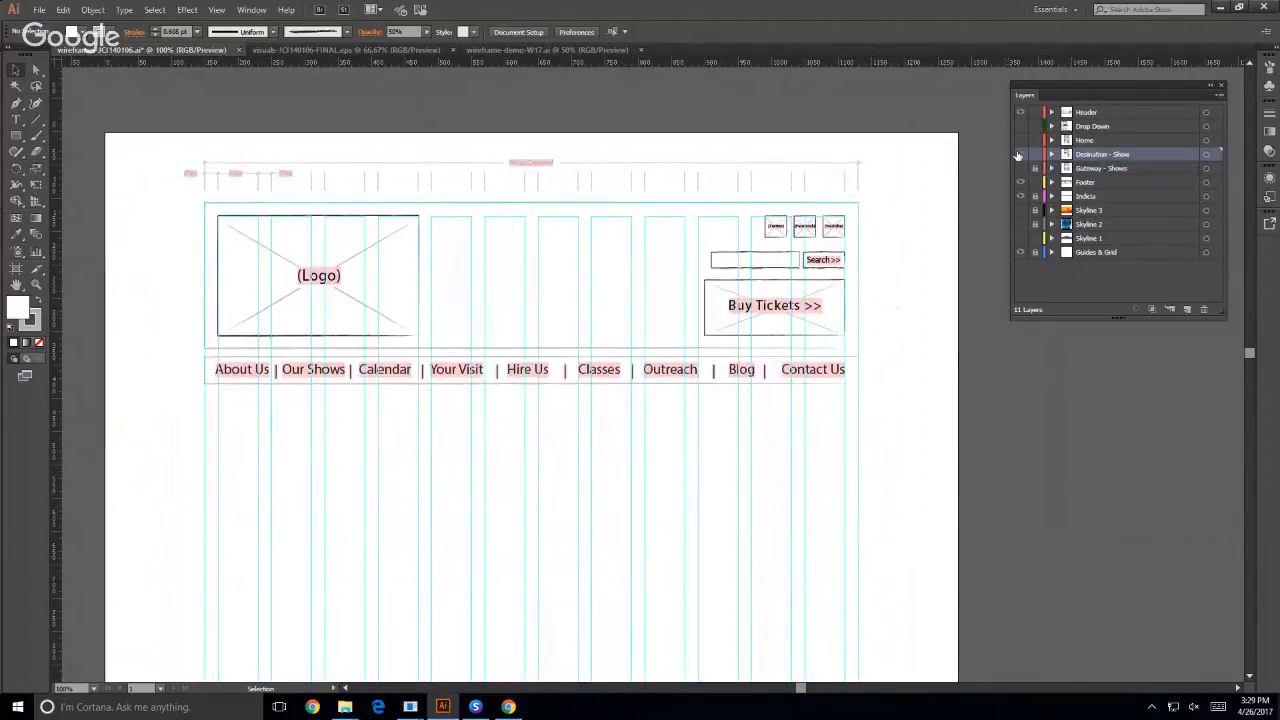
{"action": "left_click", "coordinate": [1019, 154]}
{"action": "left_click", "coordinate": [1019, 154]}
{"action": "left_click", "coordinate": [1019, 154]}
{"action": "left_click", "coordinate": [1019, 154]}
{"action": "left_click", "coordinate": [1019, 154]}
{"action": "left_click", "coordinate": [1019, 154]}
{"action": "left_click", "coordinate": [1019, 154]}
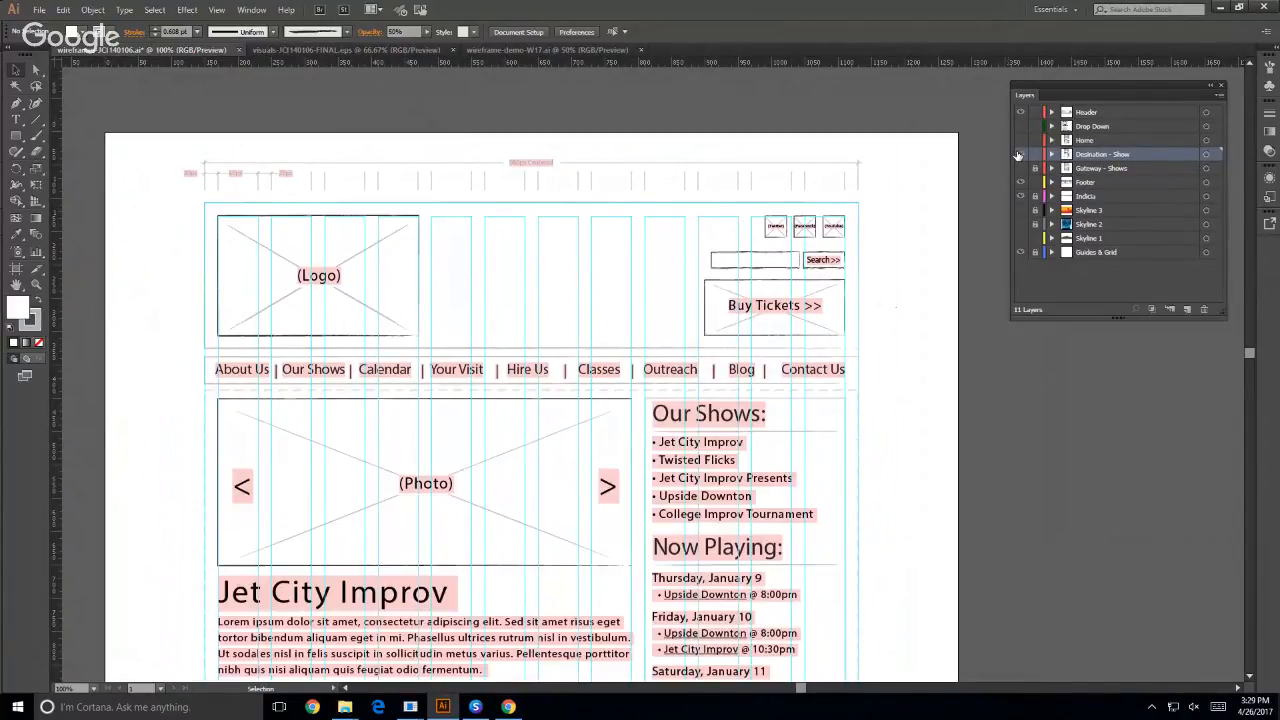
{"action": "left_click", "coordinate": [1019, 154]}
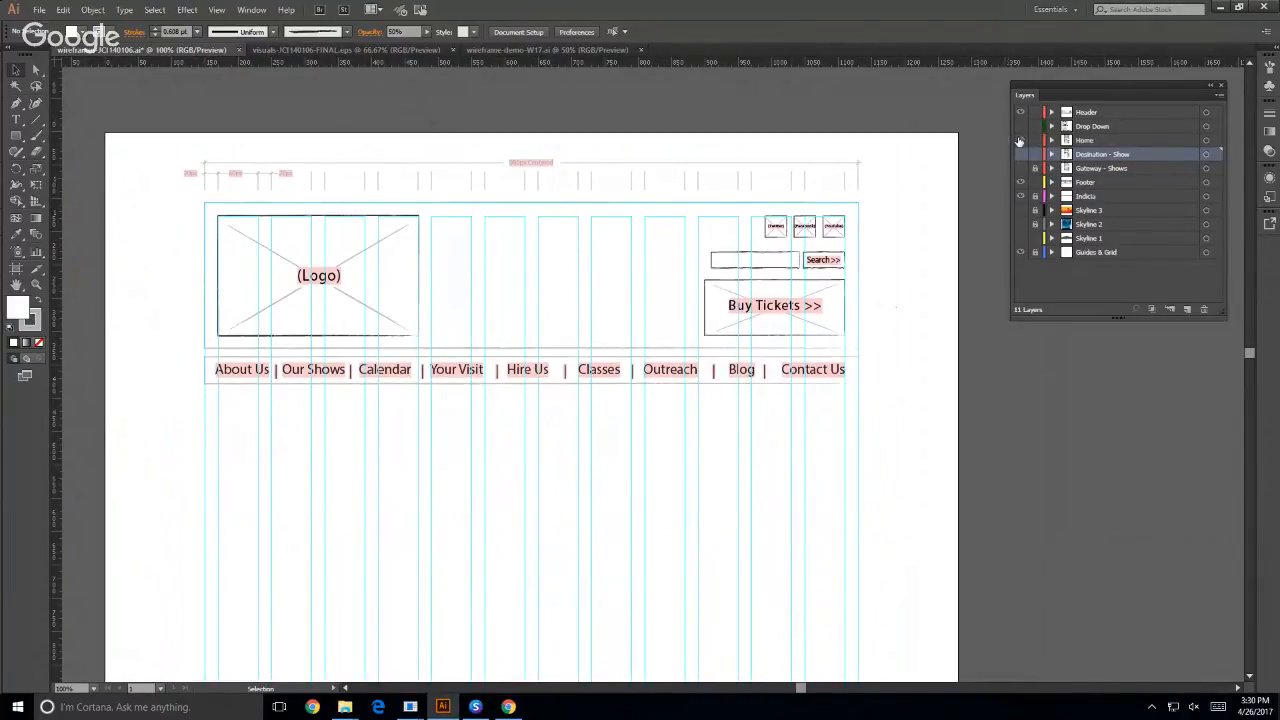
- Toggle the Home layer on and off to examine its page content, leaving the layer hidden
{"action": "left_click", "coordinate": [1019, 141]}
{"action": "left_click", "coordinate": [1019, 141]}
{"action": "left_click", "coordinate": [1019, 141]}
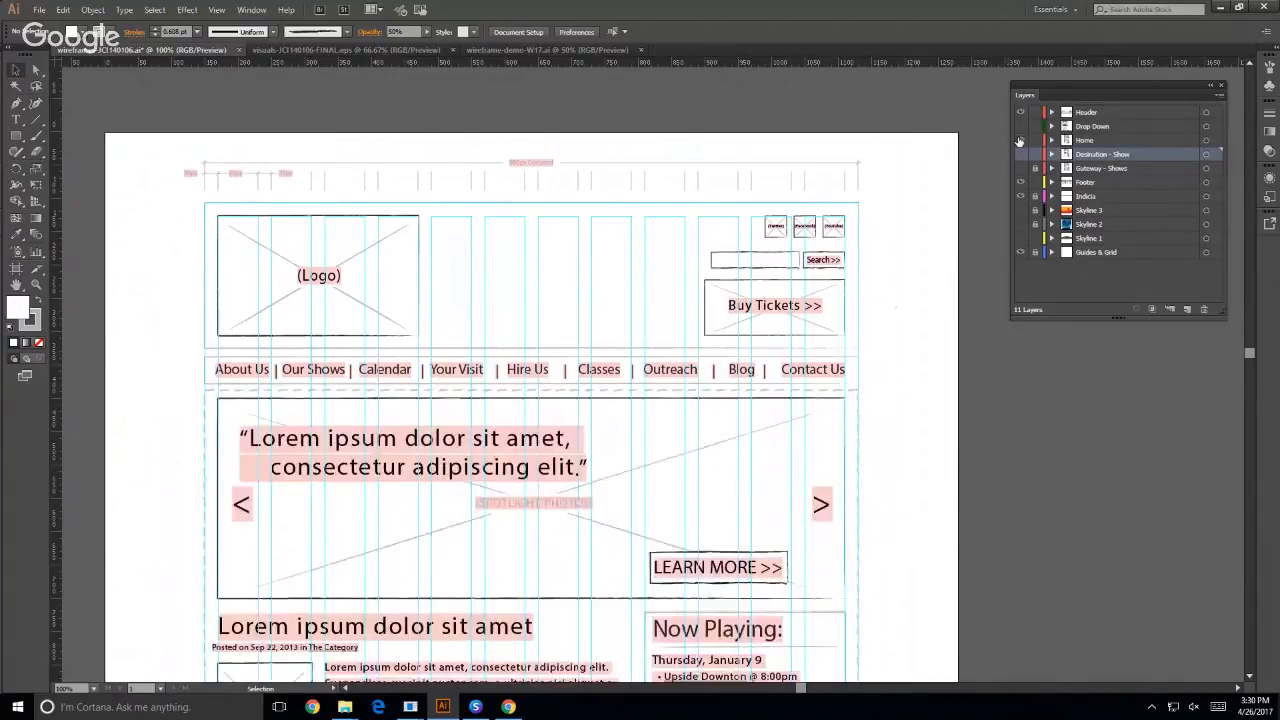
{"action": "left_click", "coordinate": [1019, 141]}
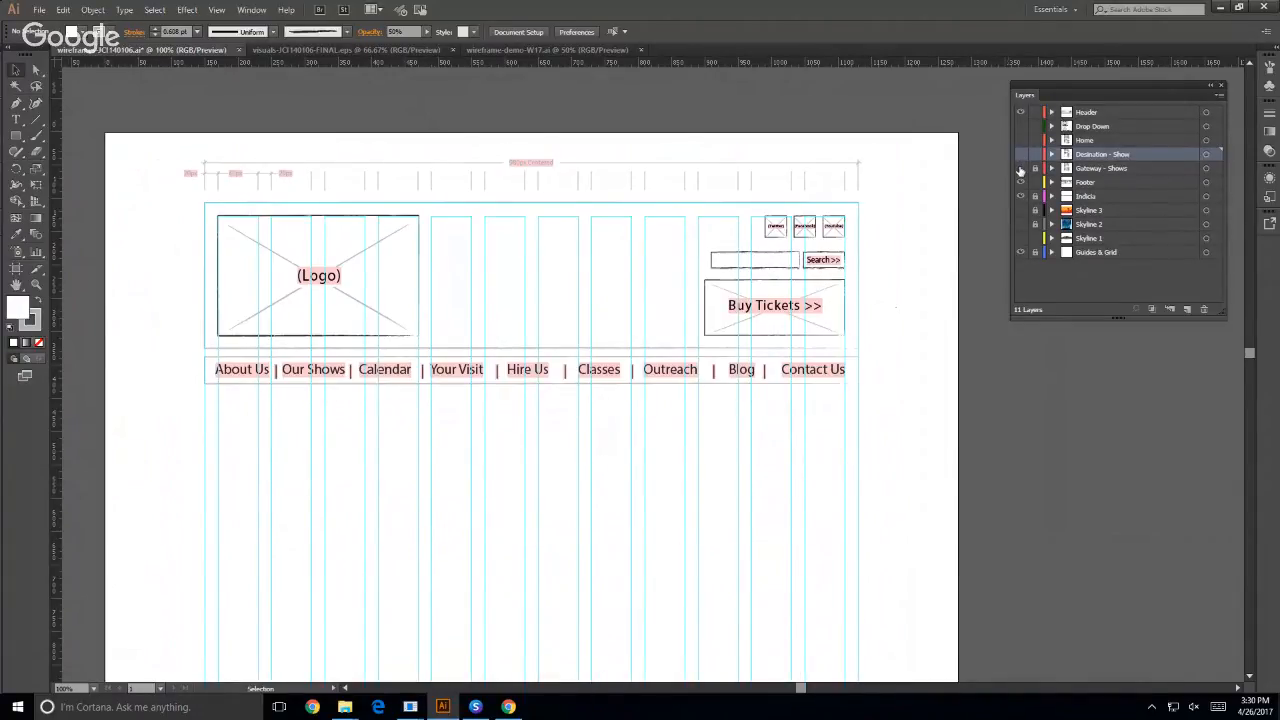
- Toggle the Gateway - Shows layer to examine its page content, leaving the layer visible
{"action": "left_click", "coordinate": [1020, 169]}
{"action": "left_click", "coordinate": [1020, 169]}
{"action": "left_click", "coordinate": [1020, 169]}
{"action": "left_click", "coordinate": [1020, 169]}
{"action": "left_click", "coordinate": [1020, 169]}
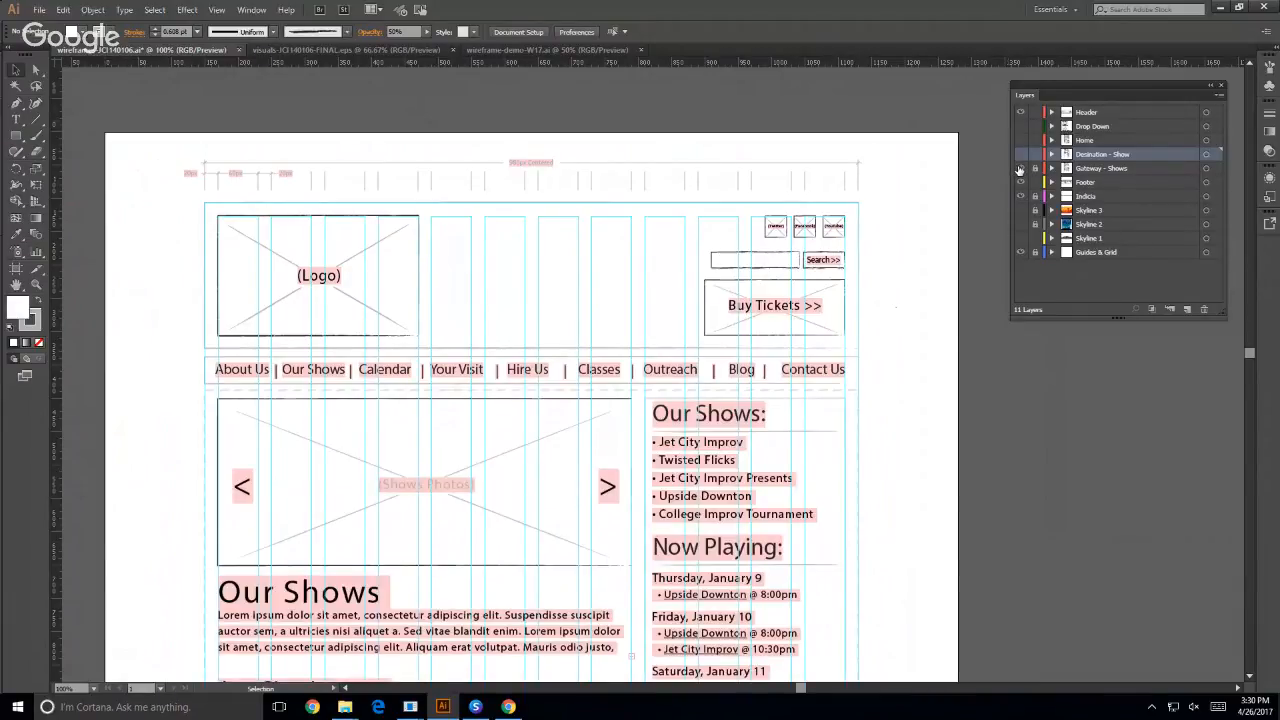
- Toggle the Footer layer off and on below the Gateway page content to examine what it holds, leaving it visible
{"action": "scroll", "coordinate": [809, 354], "scroll_direction": "down", "scroll_amount": 4}
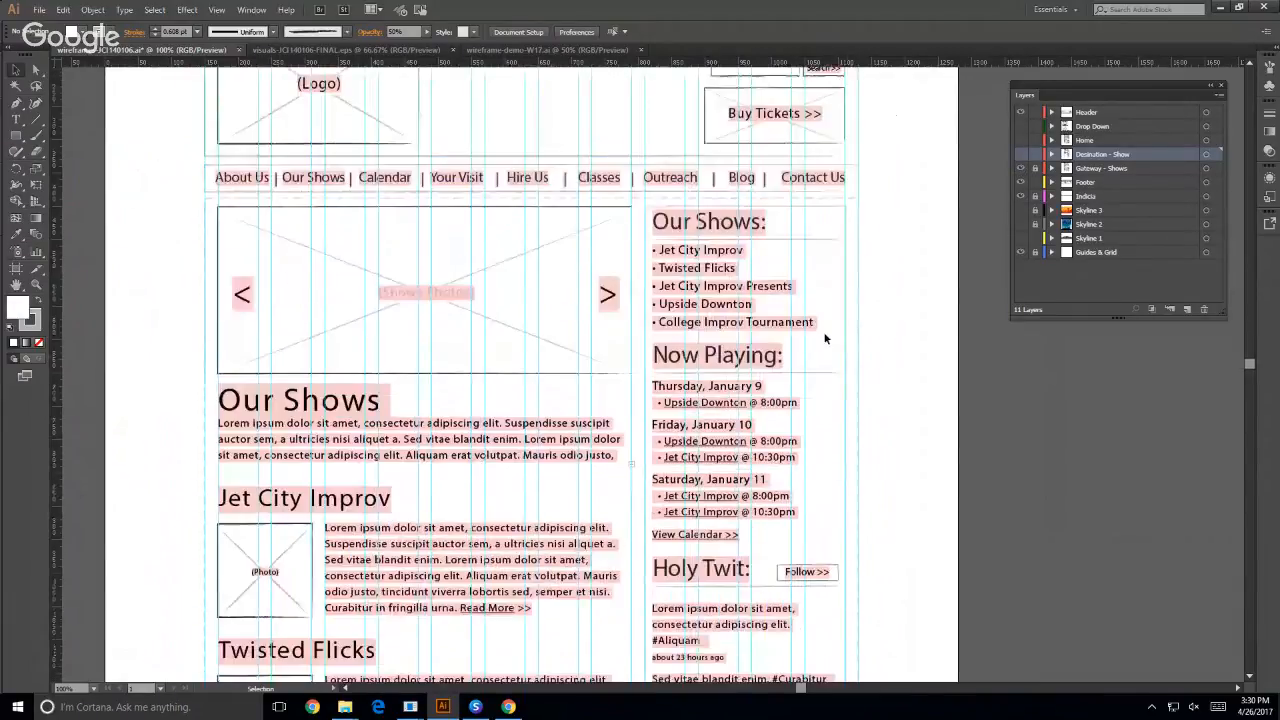
{"action": "scroll", "coordinate": [825, 339], "scroll_direction": "down", "scroll_amount": 12}
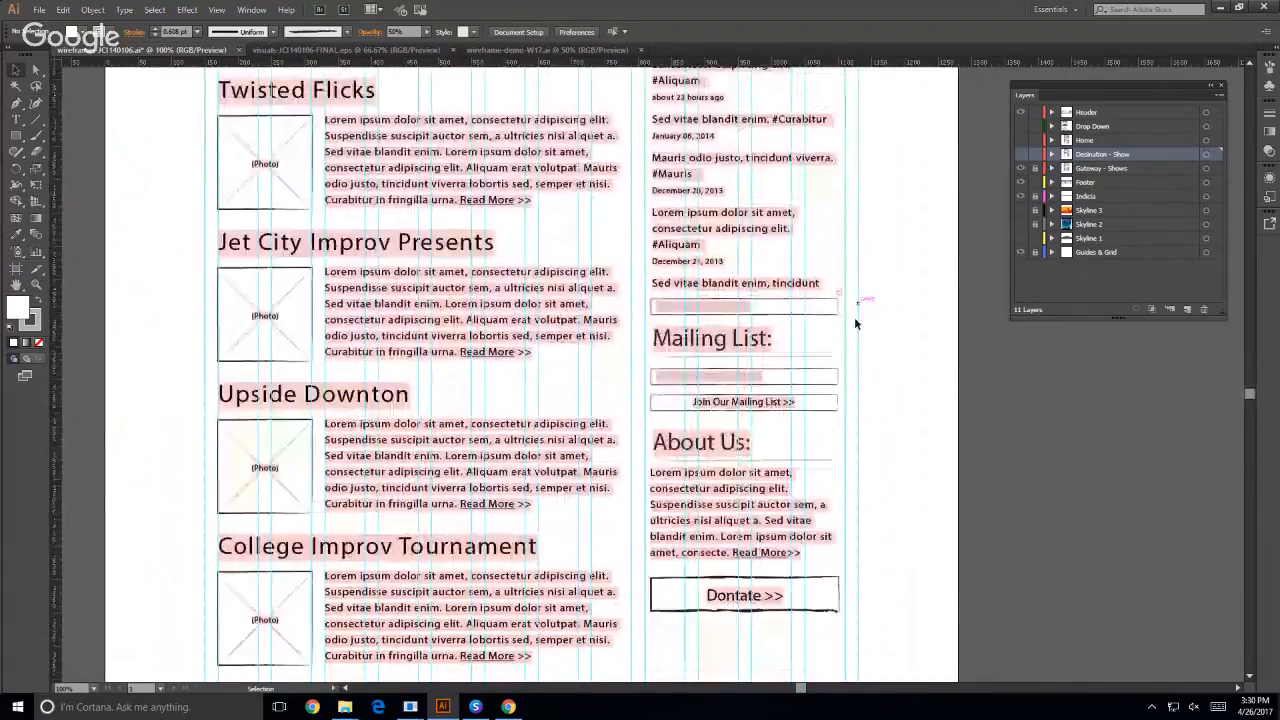
{"action": "scroll", "coordinate": [880, 320], "scroll_direction": "down", "scroll_amount": 6}
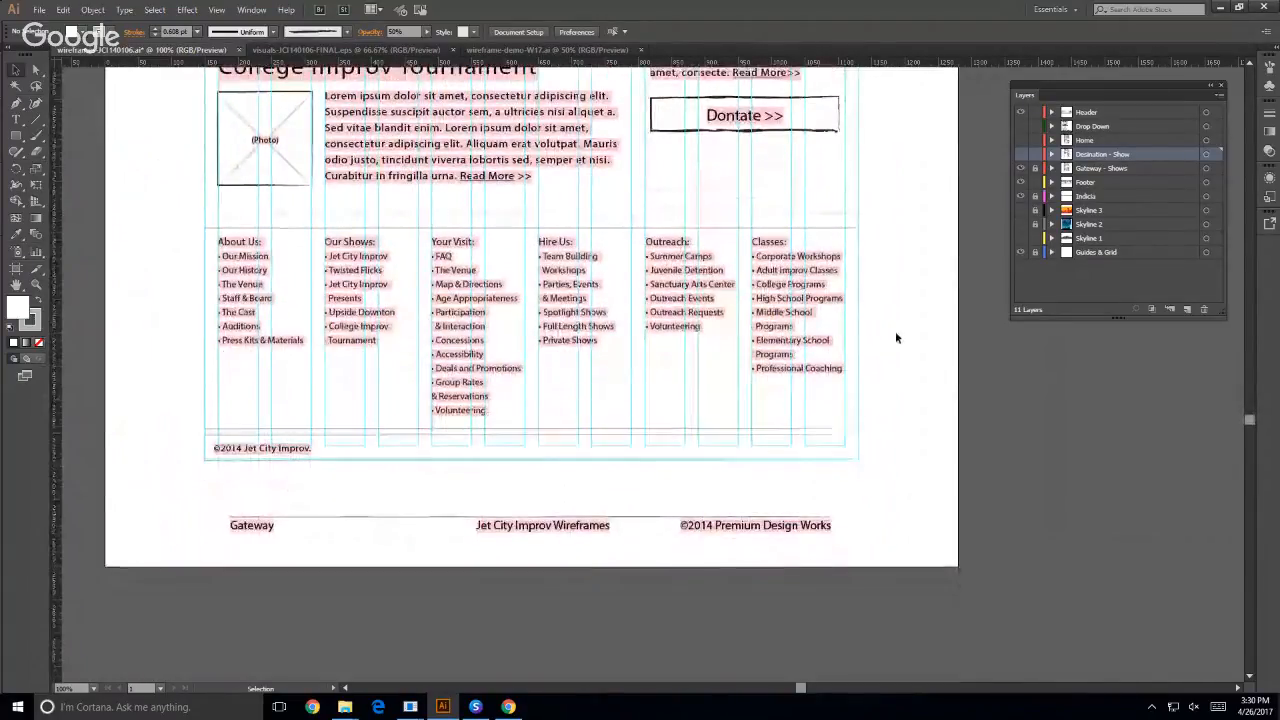
{"action": "left_click", "coordinate": [1020, 182]}
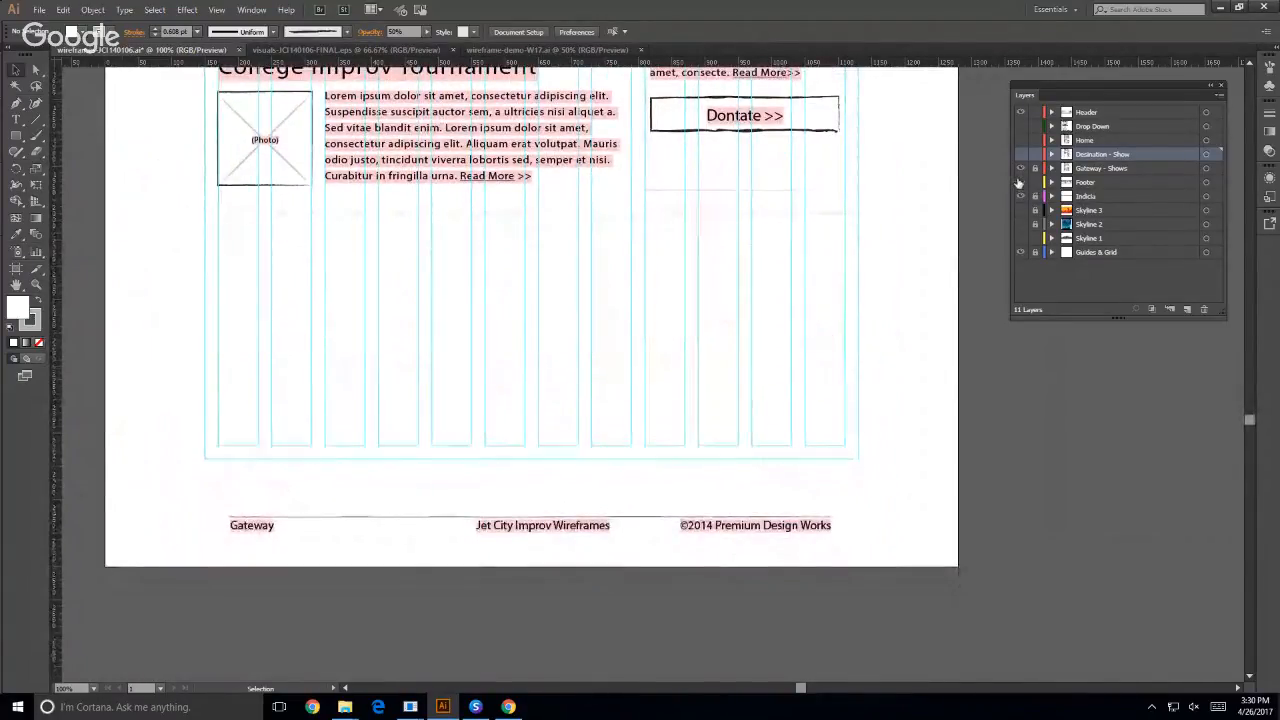
{"action": "left_click", "coordinate": [1020, 182]}
{"action": "left_click", "coordinate": [1020, 182]}
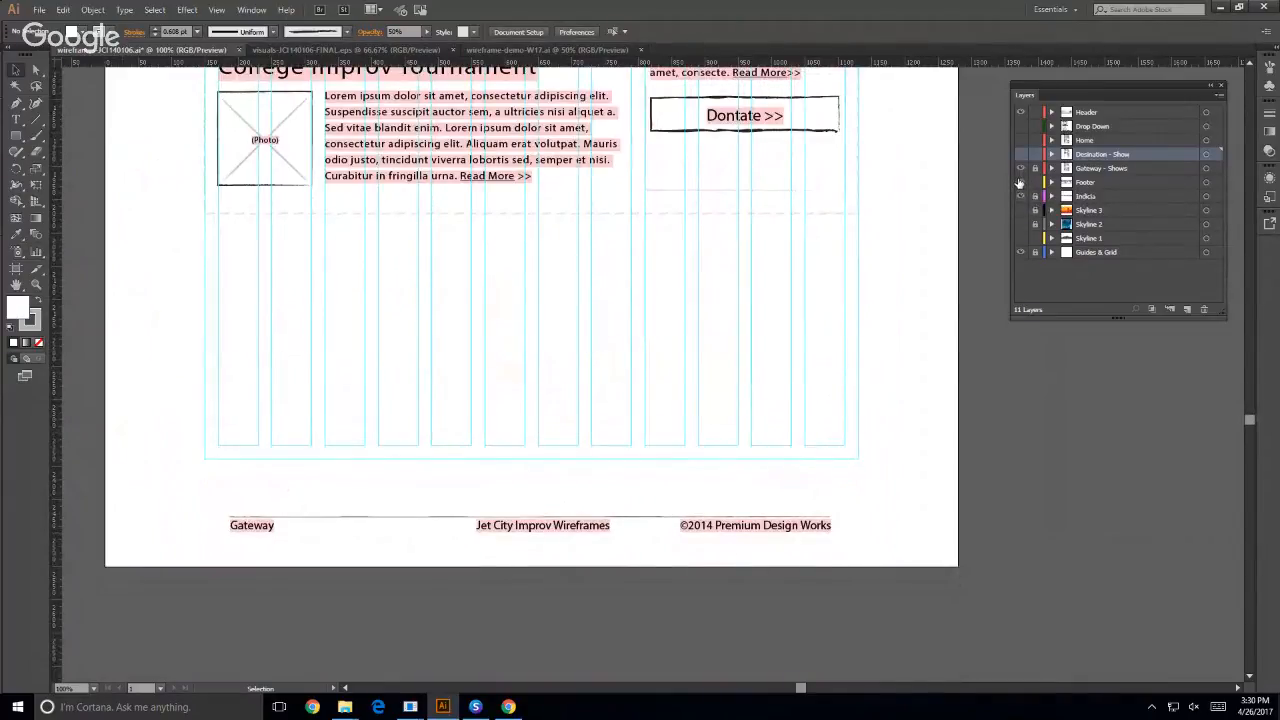
{"action": "left_click", "coordinate": [1020, 182]}
- Toggle the Header layer off and on above the Gateway page content to compare the page with and without it, leaving it visible
{"action": "scroll", "coordinate": [900, 410], "scroll_direction": "up", "scroll_amount": 5}
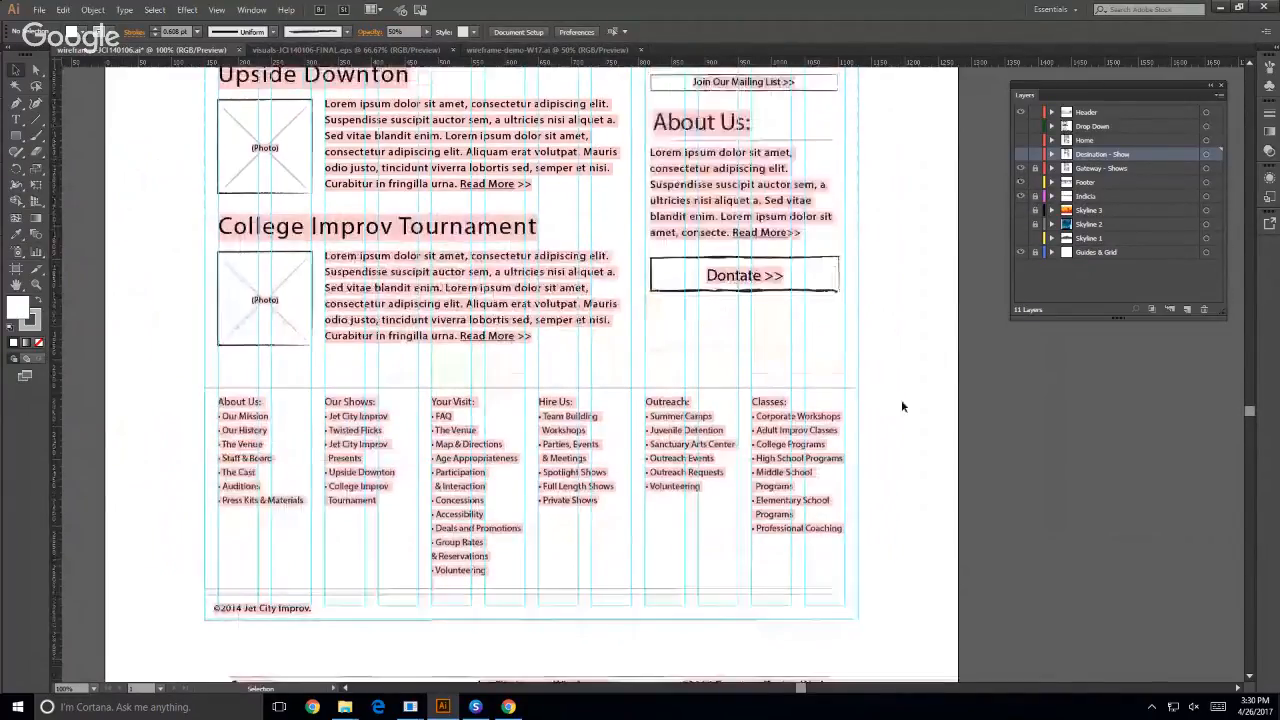
{"action": "scroll", "coordinate": [900, 395], "scroll_direction": "up", "scroll_amount": 3}
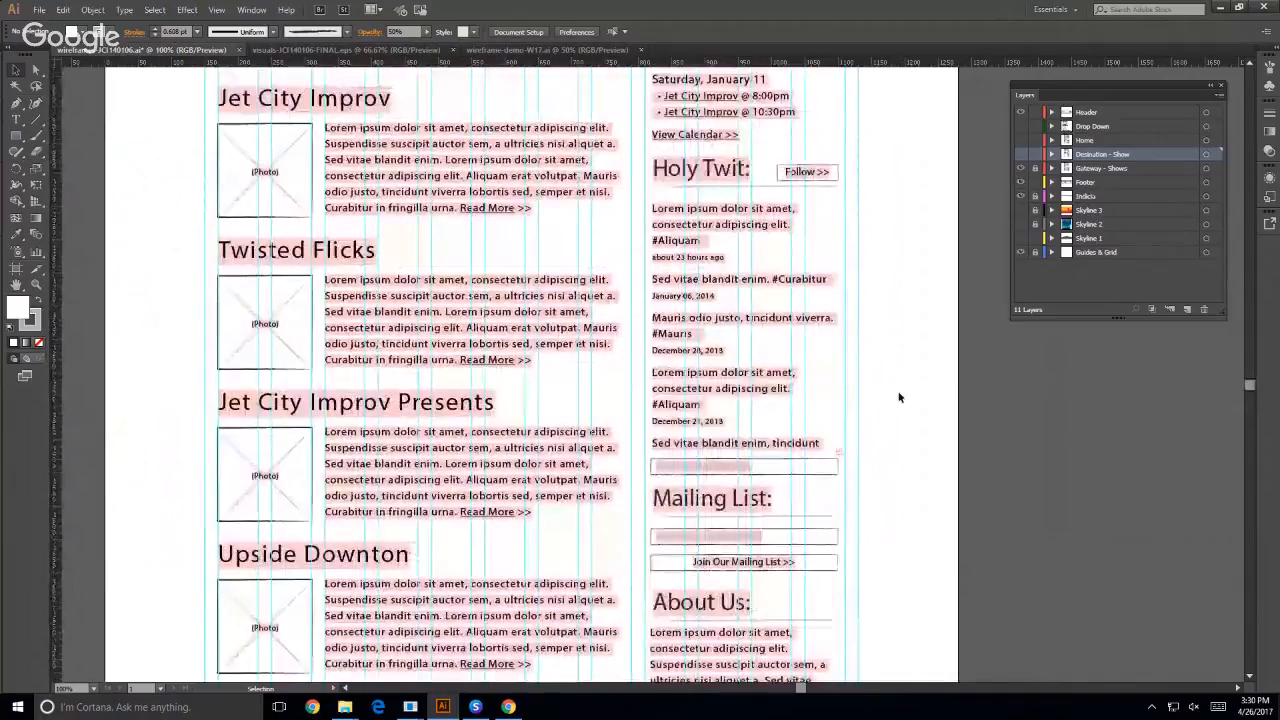
{"action": "key", "text": "ctrl+minus"}
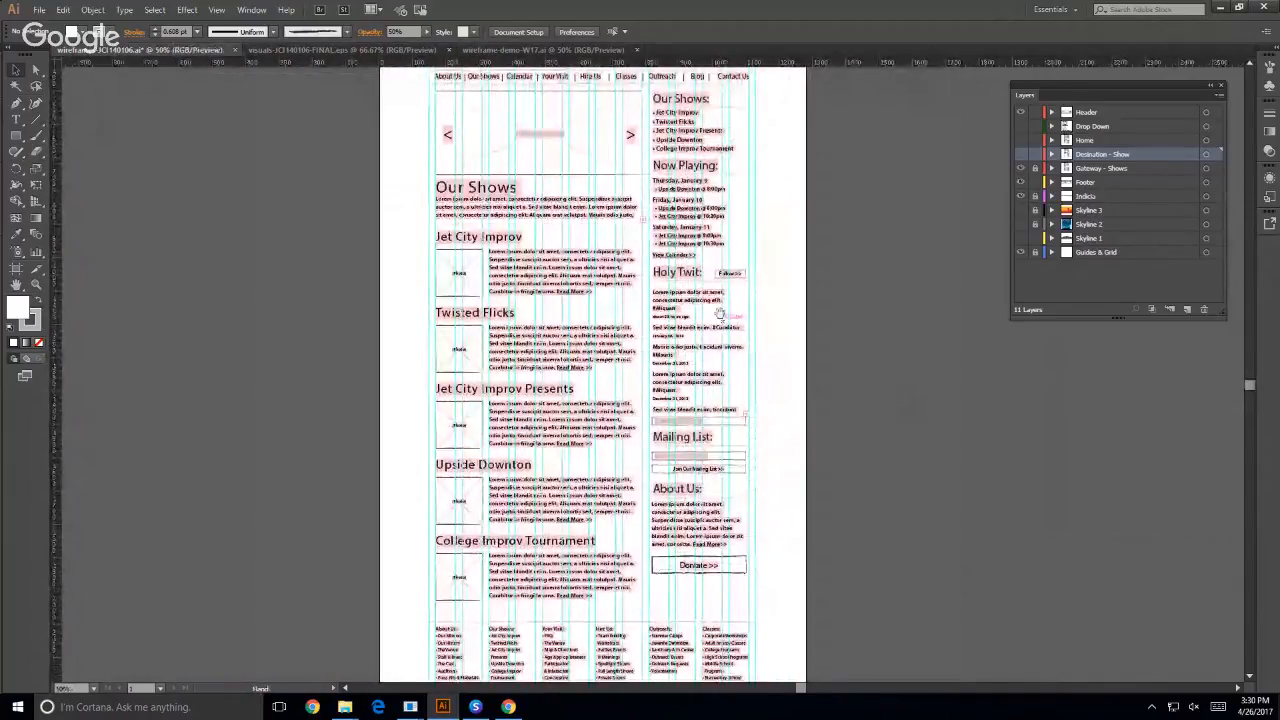
{"action": "left_click_drag", "start_coordinate": [877, 214], "coordinate": [685, 386]}
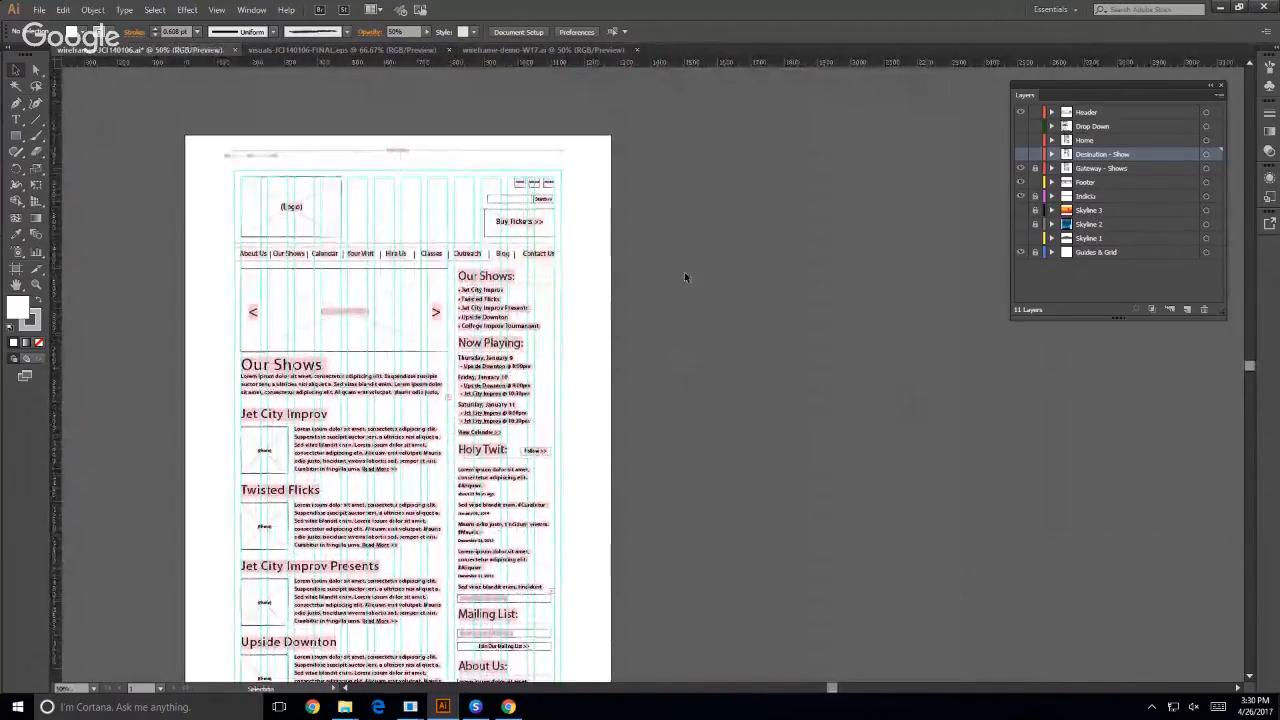
{"action": "left_click", "coordinate": [1020, 113]}
{"action": "left_click", "coordinate": [1020, 113]}
{"action": "left_click", "coordinate": [1020, 113]}
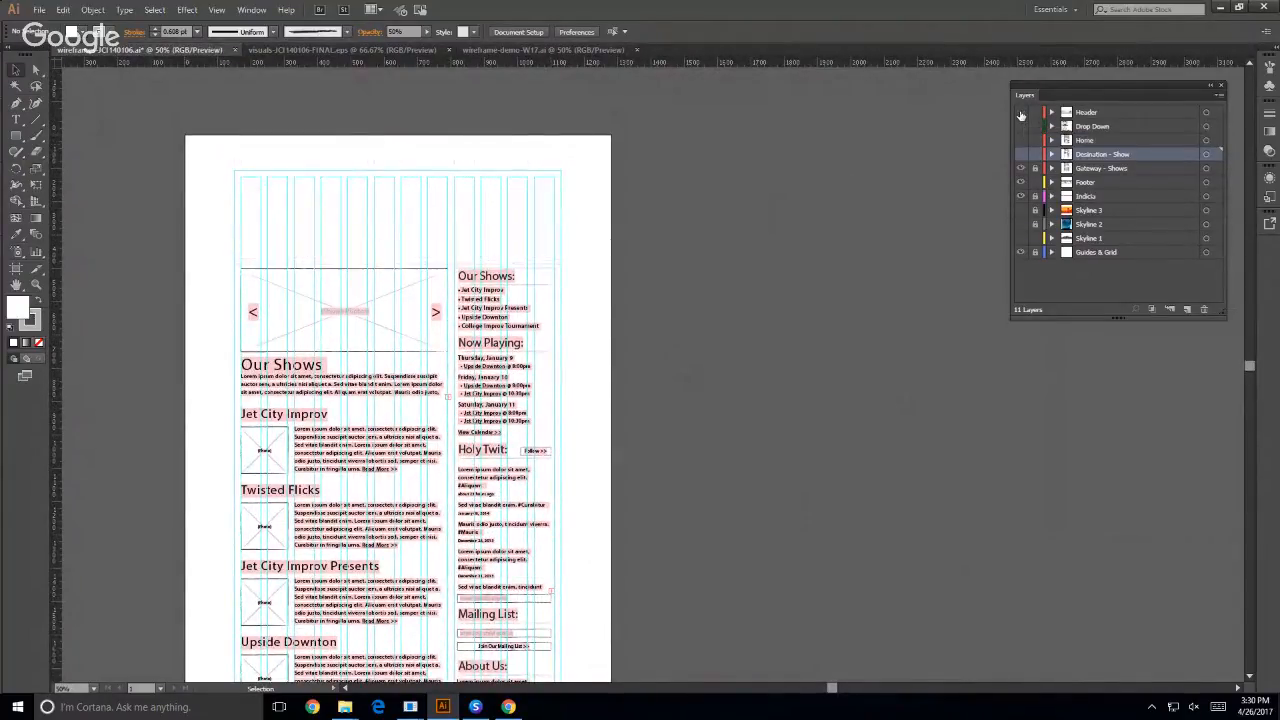
{"action": "left_click", "coordinate": [1020, 113]}
{"action": "left_click", "coordinate": [1020, 113]}
{"action": "left_click", "coordinate": [1020, 113]}
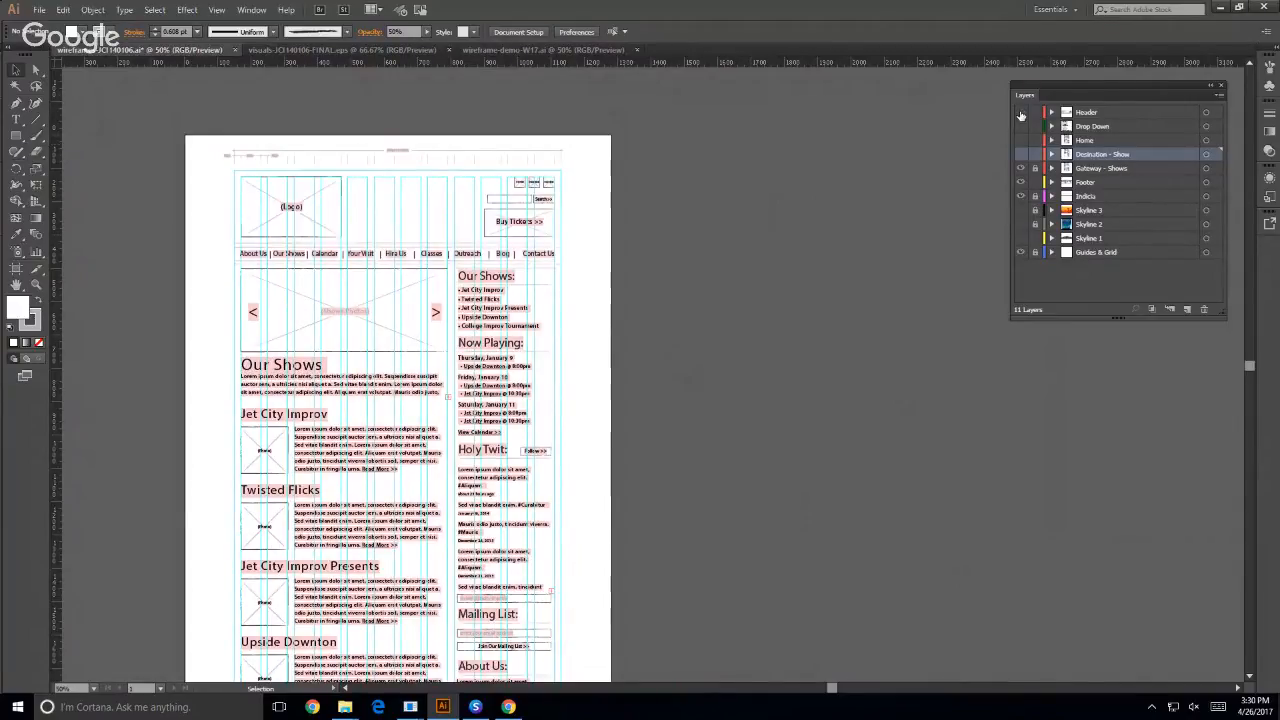
{"action": "left_click", "coordinate": [1020, 113]}
{"action": "left_click", "coordinate": [1020, 113]}
- Toggle the Footer layer repeatedly to compare the whole page with and without its link columns, leaving it visible
{"action": "scroll", "coordinate": [378, 400], "scroll_direction": "down", "scroll_amount": 5}
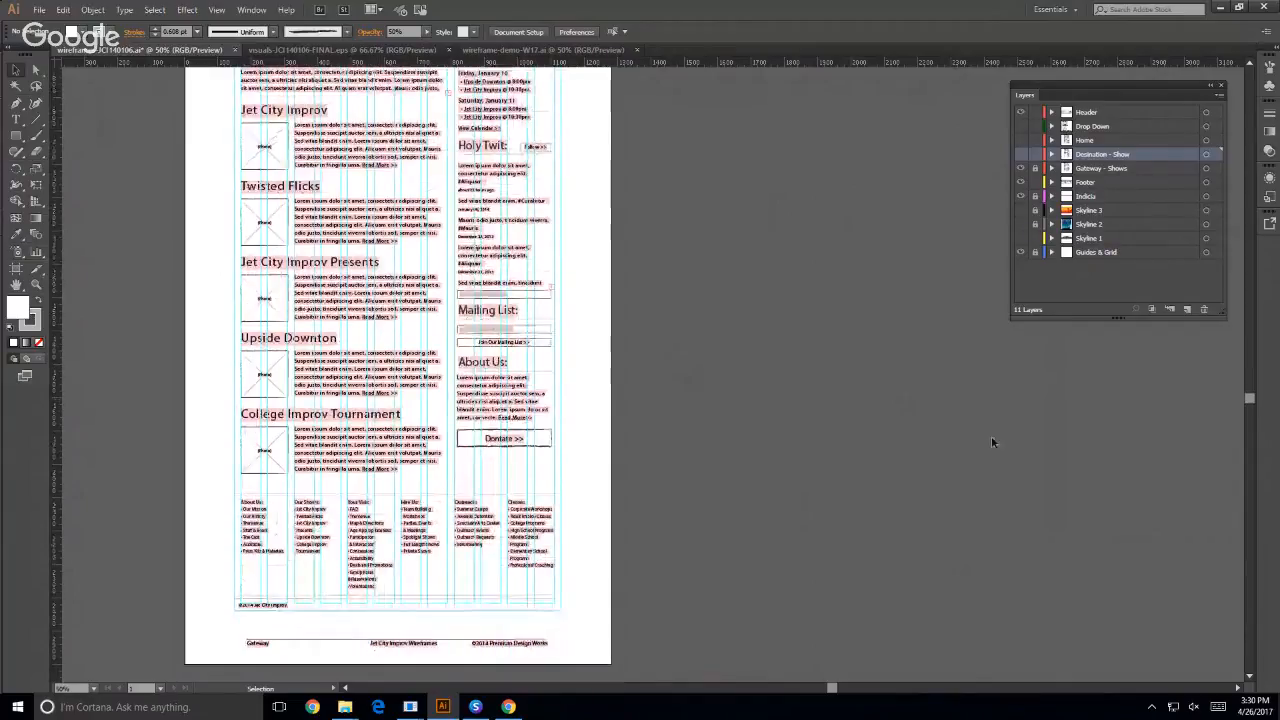
{"action": "left_click", "coordinate": [1020, 182]}
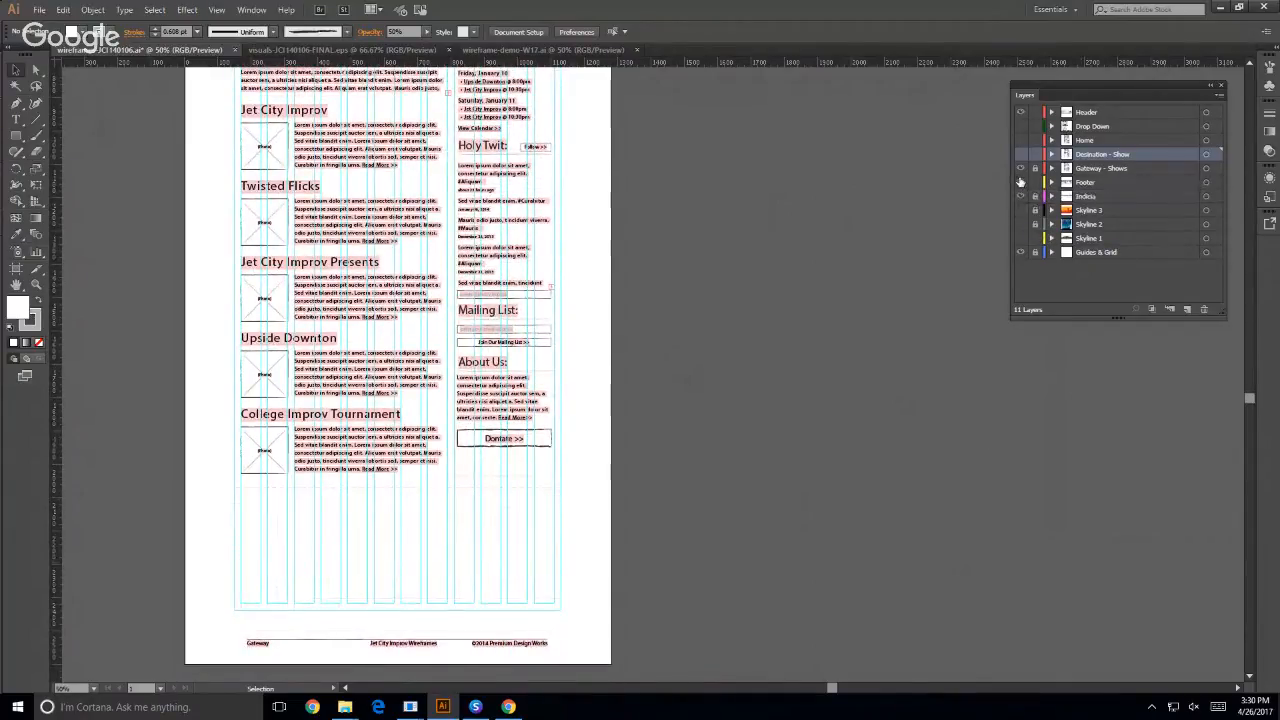
{"action": "left_click", "coordinate": [1020, 182]}
{"action": "left_click", "coordinate": [1020, 182]}
{"action": "left_click", "coordinate": [1020, 182]}
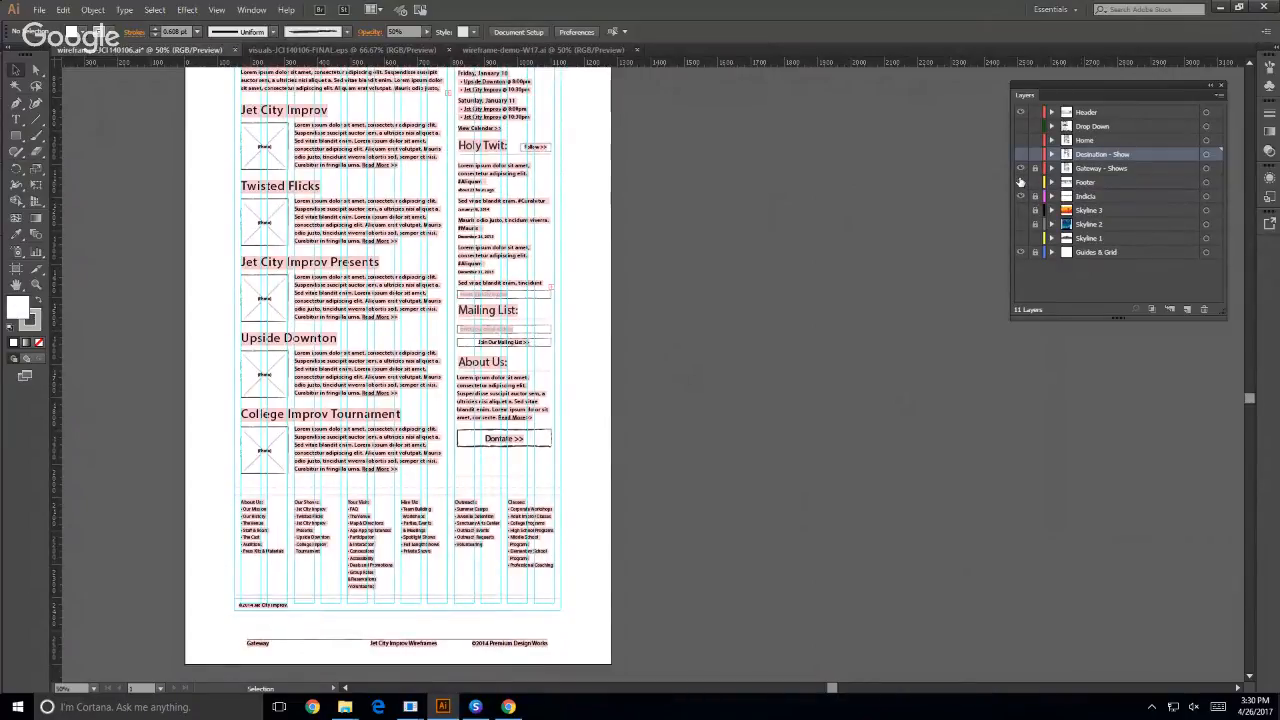
{"action": "left_click", "coordinate": [1020, 182]}
{"action": "left_click", "coordinate": [1020, 182]}
- Hide the Gateway - Shows layer and show the Home layer in its place, toggling Home to compare its content
{"action": "left_click", "coordinate": [1021, 140]}
{"action": "left_click", "coordinate": [1020, 169]}
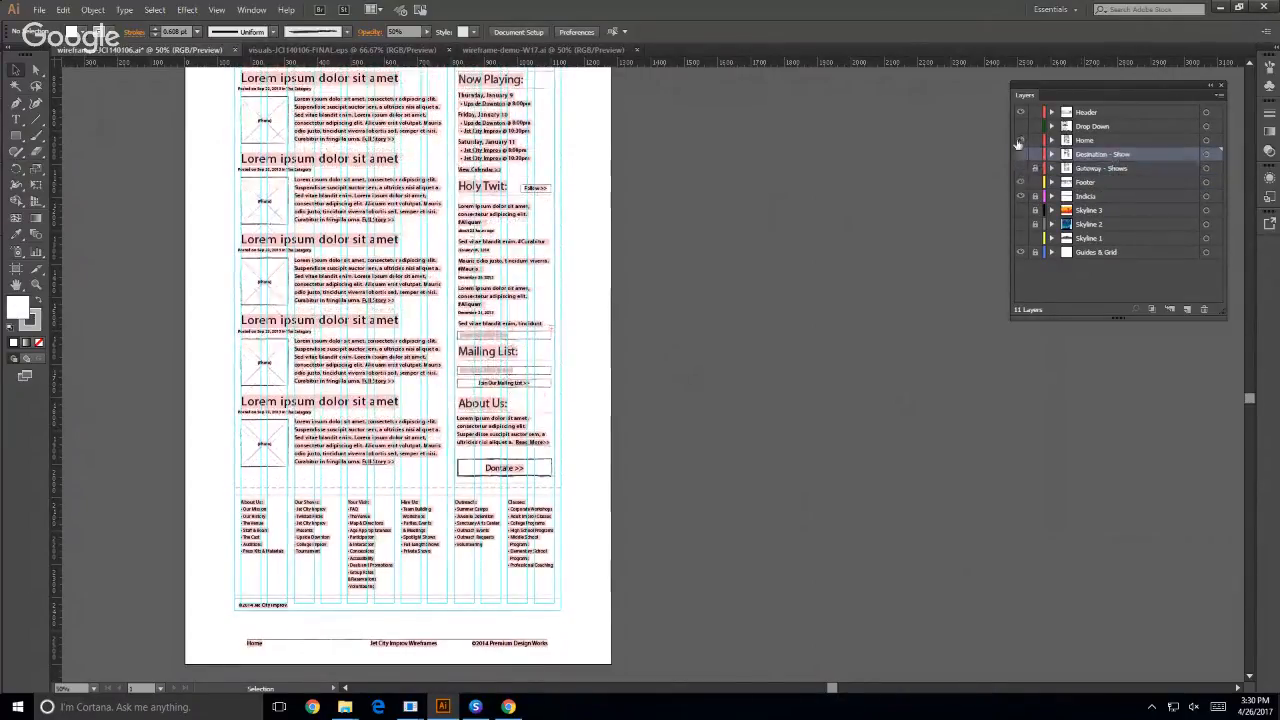
{"action": "left_click", "coordinate": [1021, 140]}
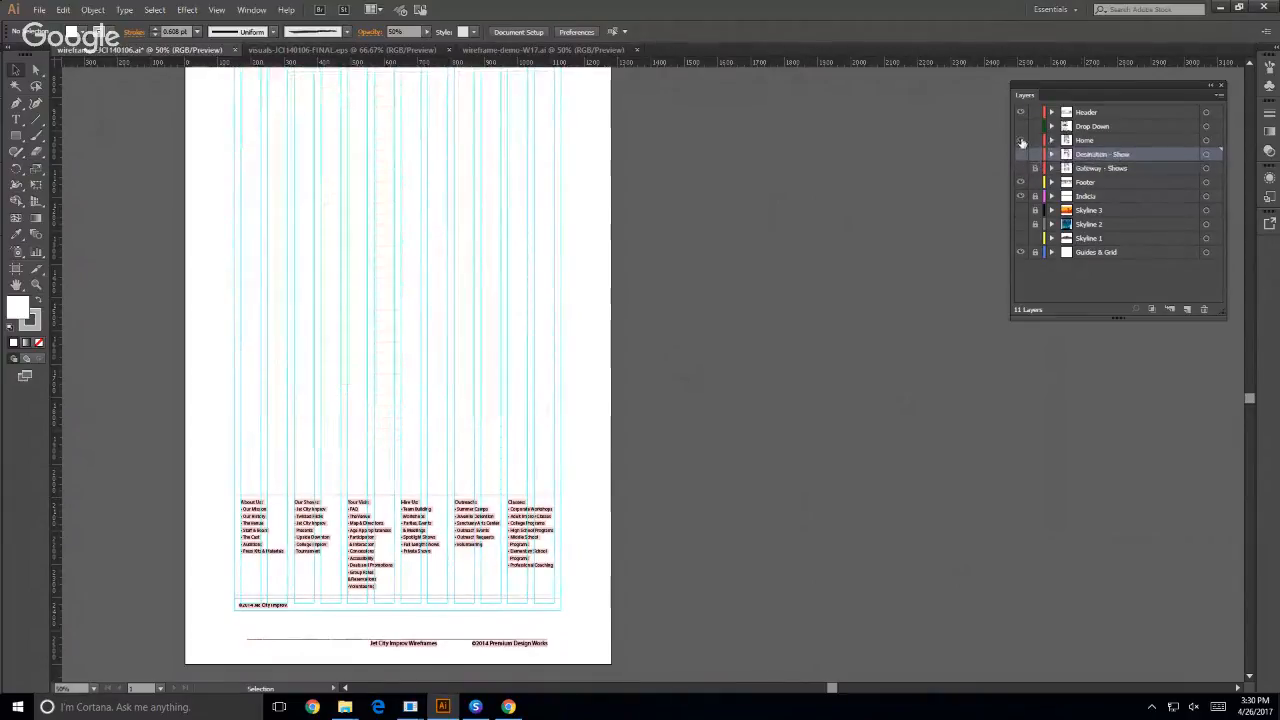
{"action": "left_click", "coordinate": [1021, 140]}
{"action": "left_click", "coordinate": [1021, 140]}
{"action": "left_click", "coordinate": [1021, 140]}
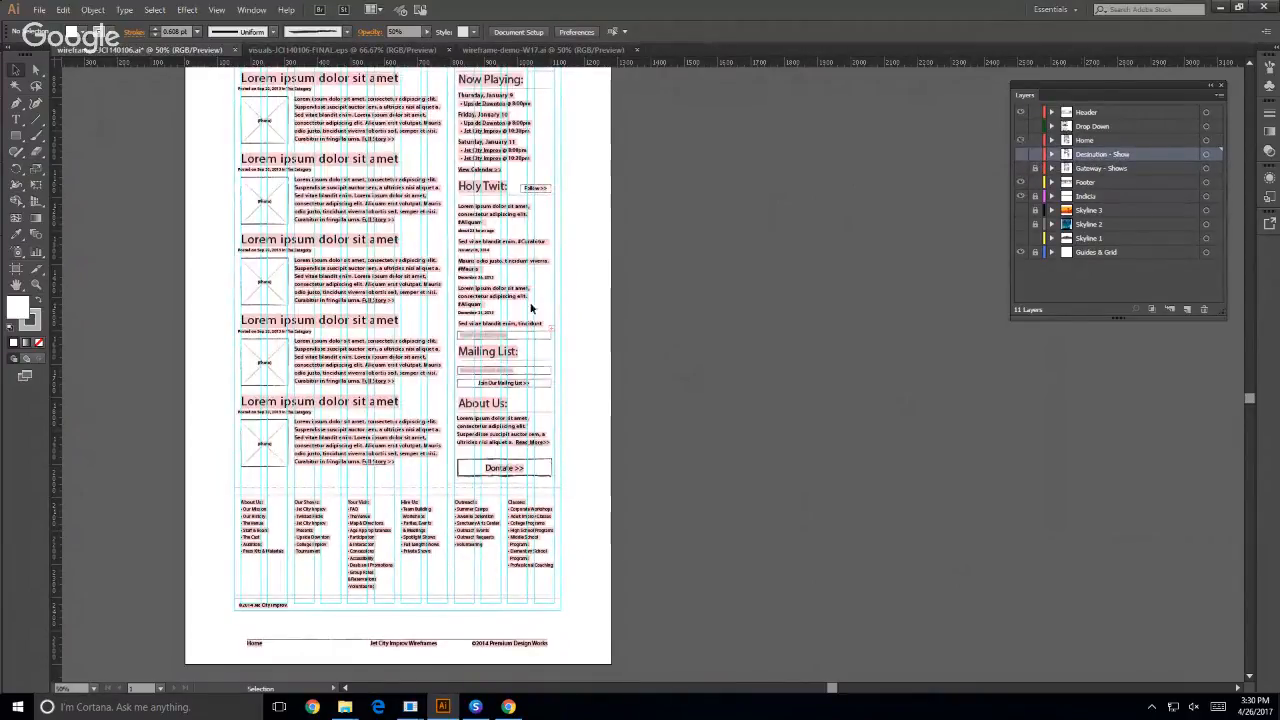
- Duplicate the Home layer and hide the original, keeping the copy visible
{"action": "scroll", "coordinate": [490, 220], "scroll_direction": "up", "scroll_amount": 2}
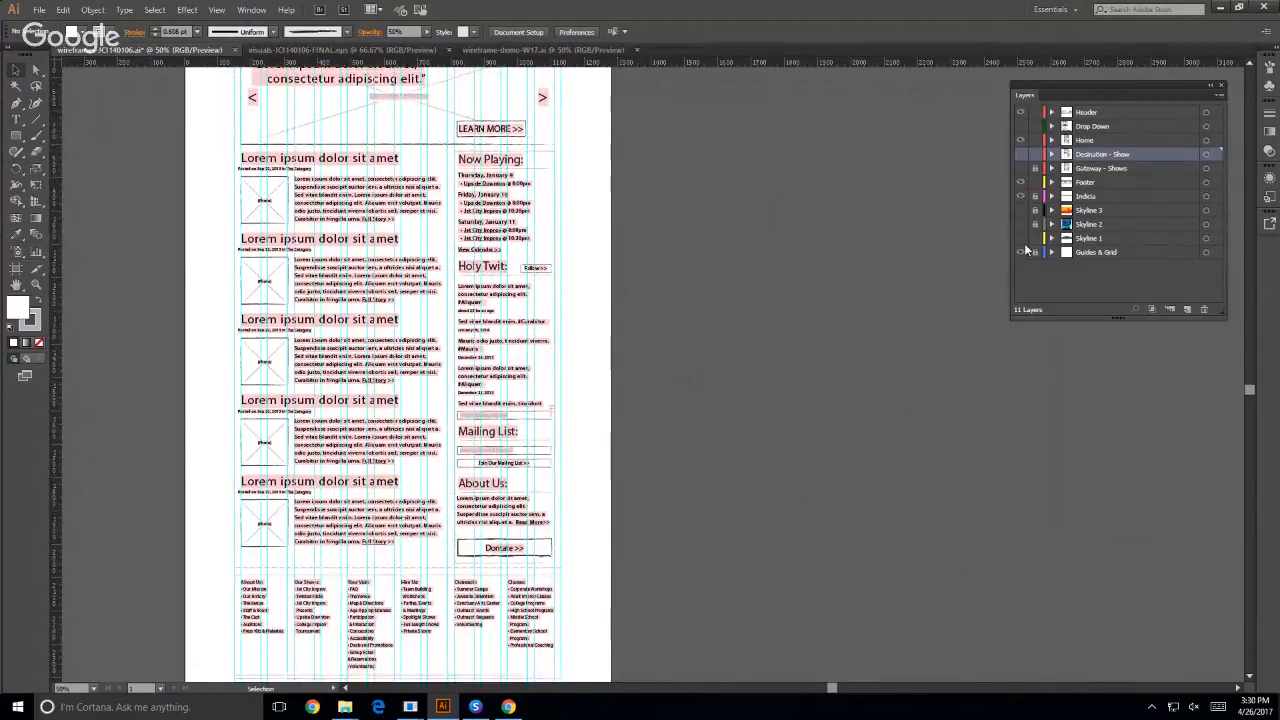
{"action": "left_click", "coordinate": [1085, 142]}
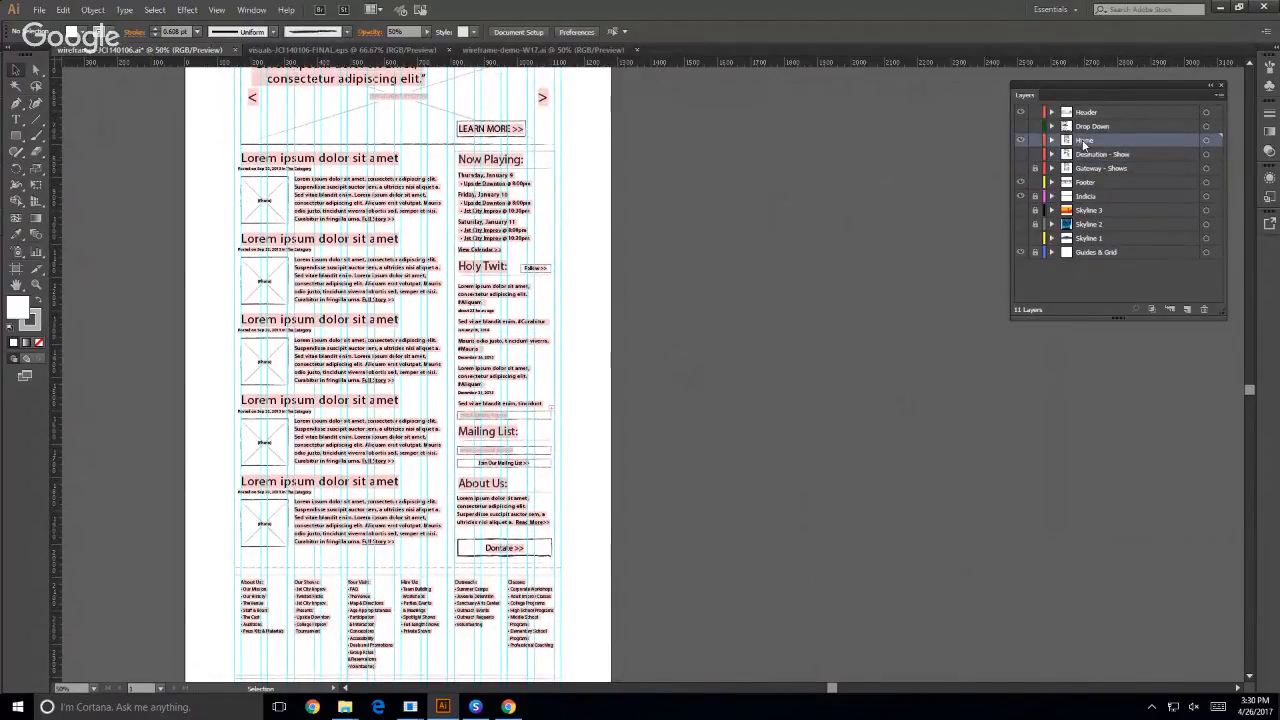
{"action": "left_click_drag", "start_coordinate": [1085, 142], "coordinate": [1186, 313]}
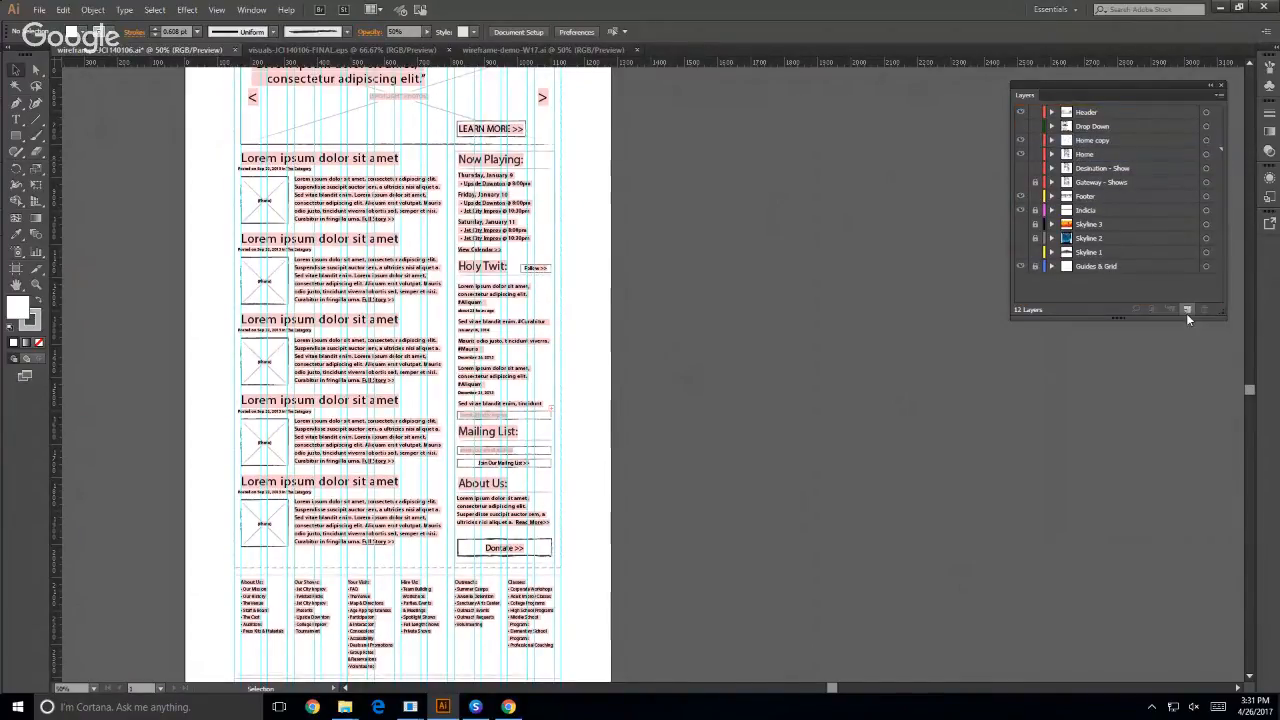
- Rename the duplicated Home layer as Another Page
{"action": "left_click", "coordinate": [1088, 140]}
{"action": "double_click", "coordinate": [1097, 139]}
{"action": "left_click", "coordinate": [1097, 139]}
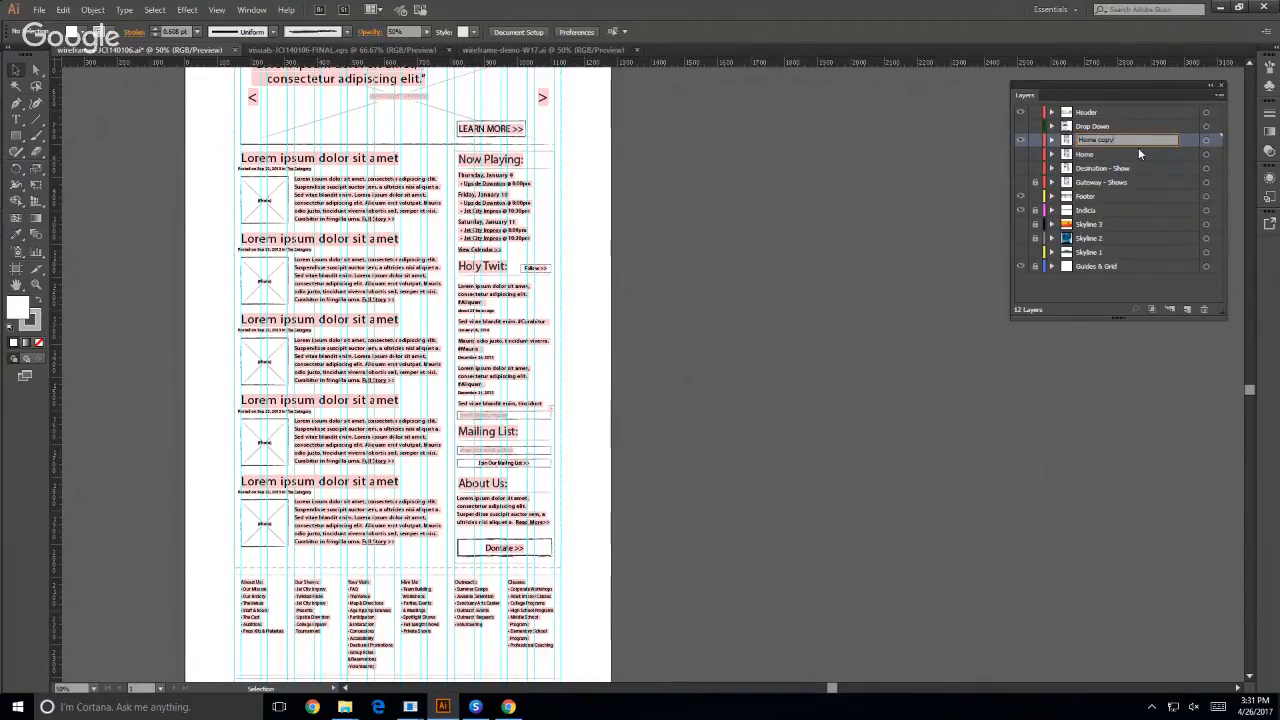
{"action": "key", "text": "BackSpace"}
{"action": "key", "text": "BackSpace"}
{"action": "key", "text": "BackSpace"}
{"action": "key", "text": "BackSpace"}
{"action": "key", "text": "BackSpace"}
{"action": "key", "text": "BackSpace"}
{"action": "type", "text": "Another"}
{"action": "key", "text": "Return"}
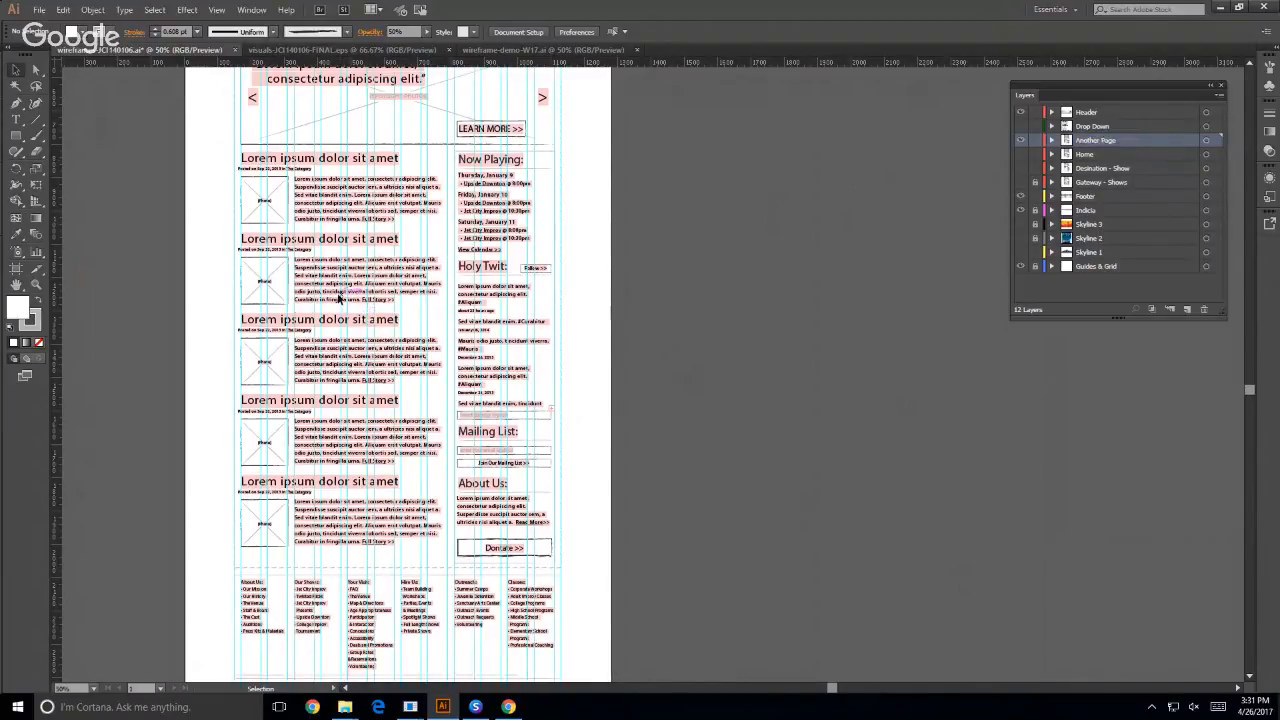
- Move the first post block on the Another Page layer off the artboard onto the empty canvas beside it
{"action": "left_click", "coordinate": [267, 225]}
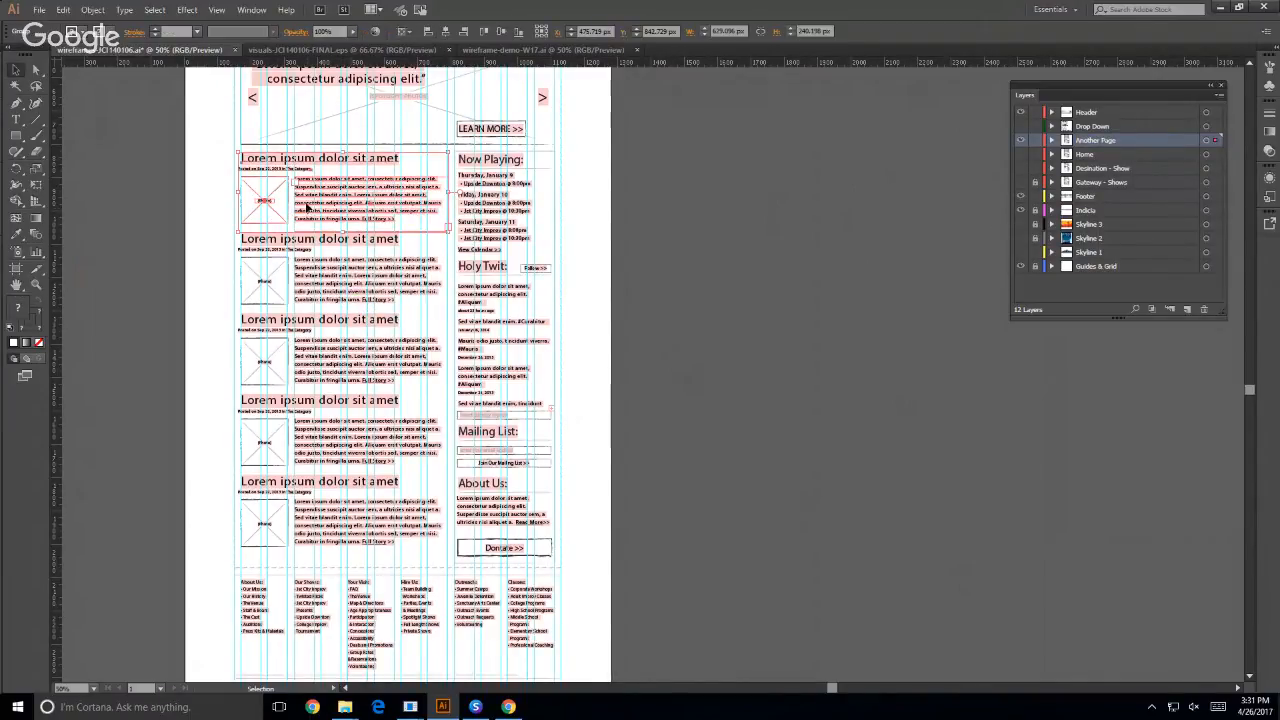
{"action": "left_click_drag", "start_coordinate": [307, 210], "coordinate": [774, 289]}
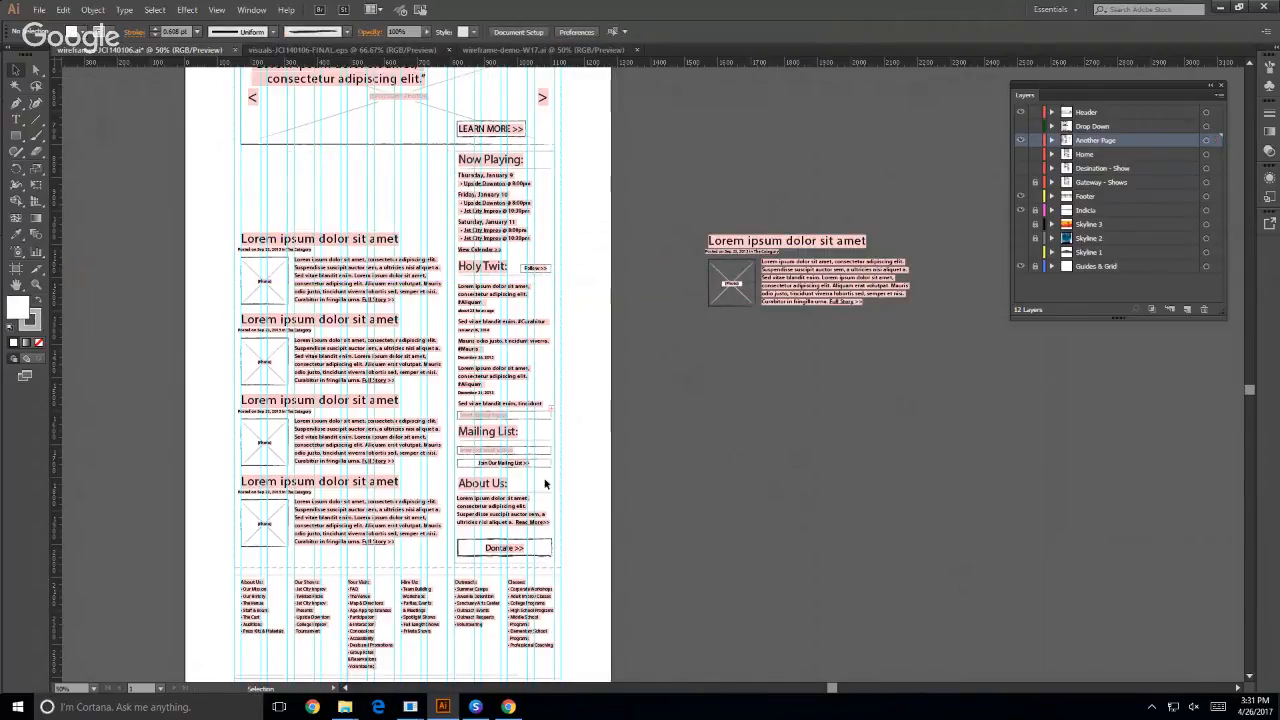
- Switch to Suitcase Fusion, collapse the Font Library group and expand the System Fonts group to examine the available font sets
{"action": "left_click", "coordinate": [475, 707]}
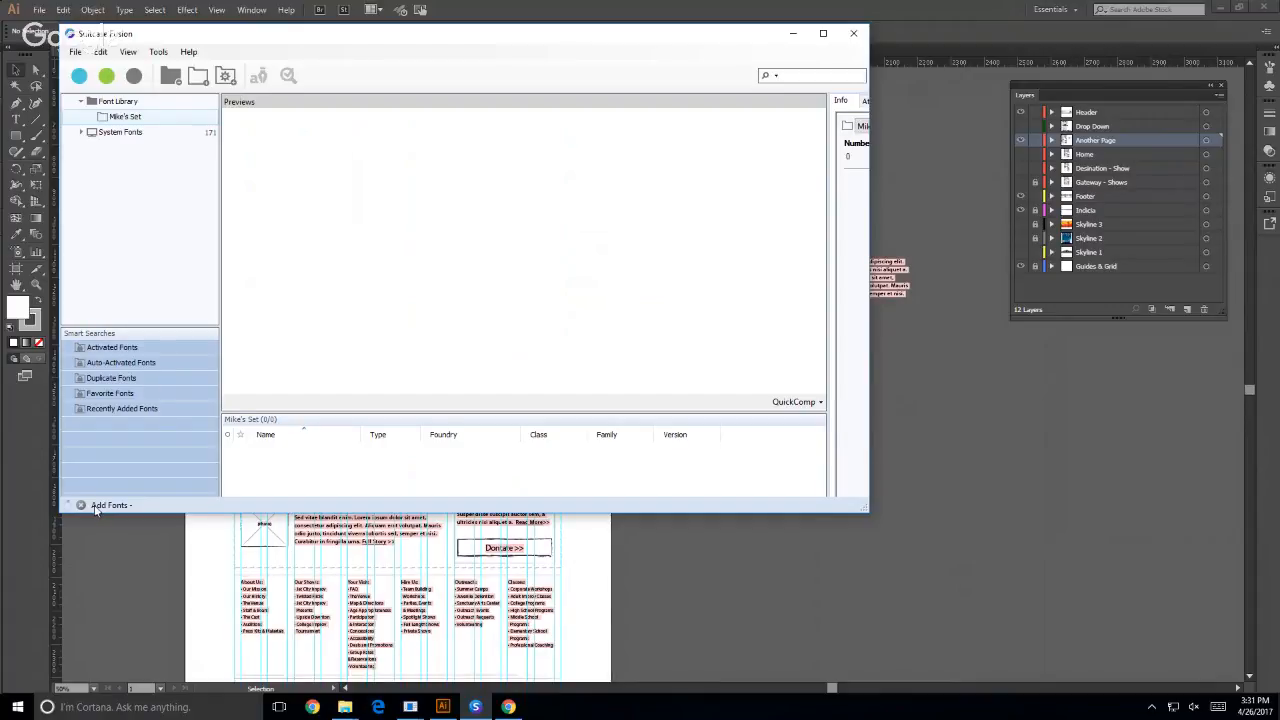
{"action": "left_click", "coordinate": [81, 101]}
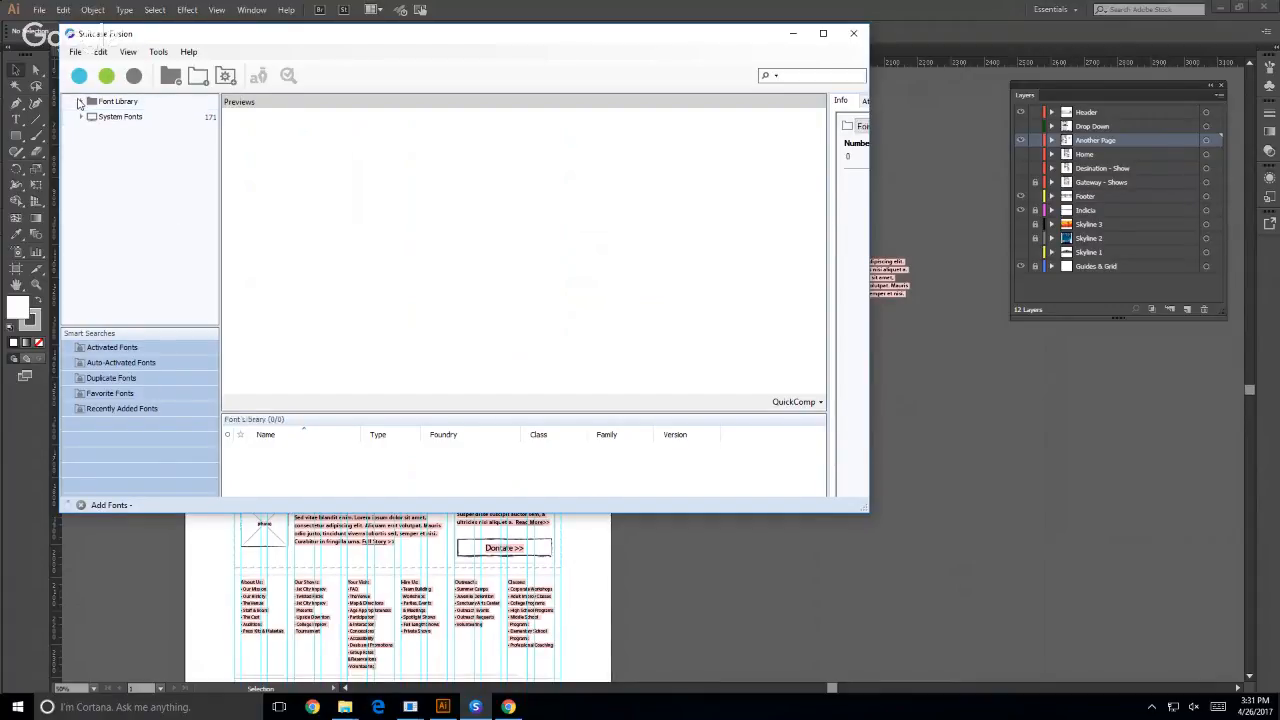
{"action": "left_click", "coordinate": [80, 117]}
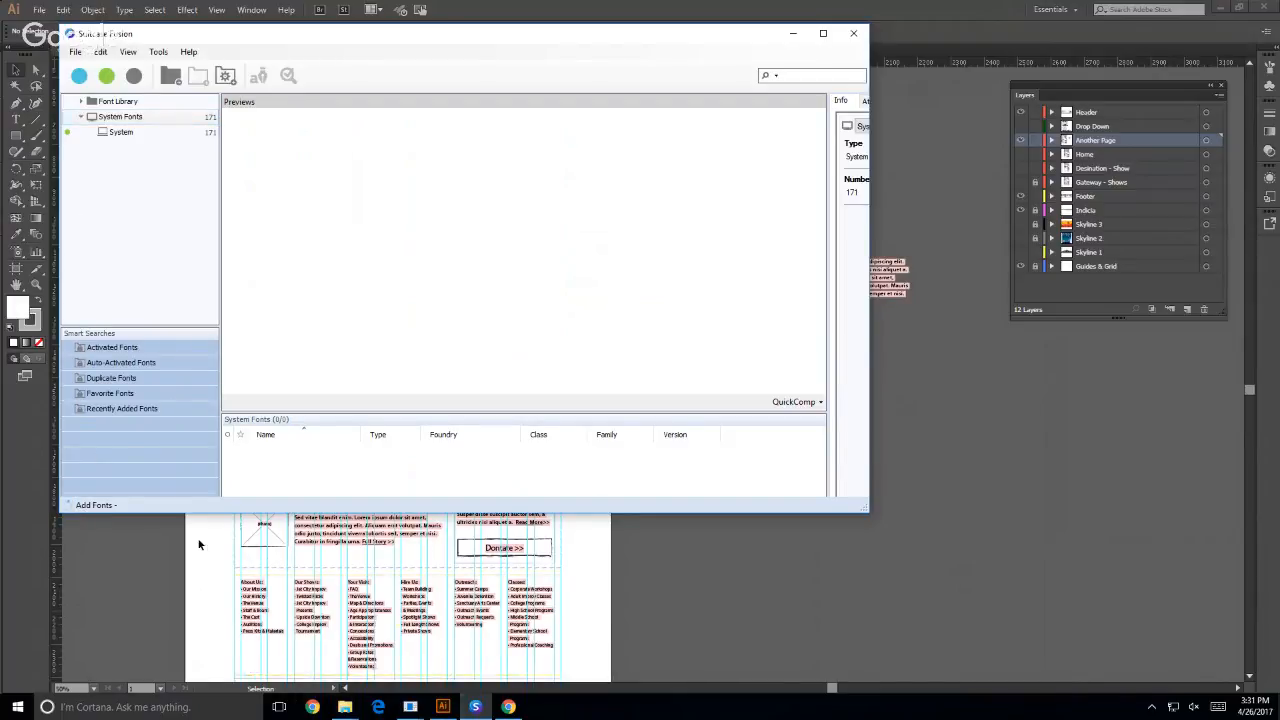
- Quit Suitcase Fusion and return to the Illustrator wireframe
{"action": "left_click", "coordinate": [475, 708]}
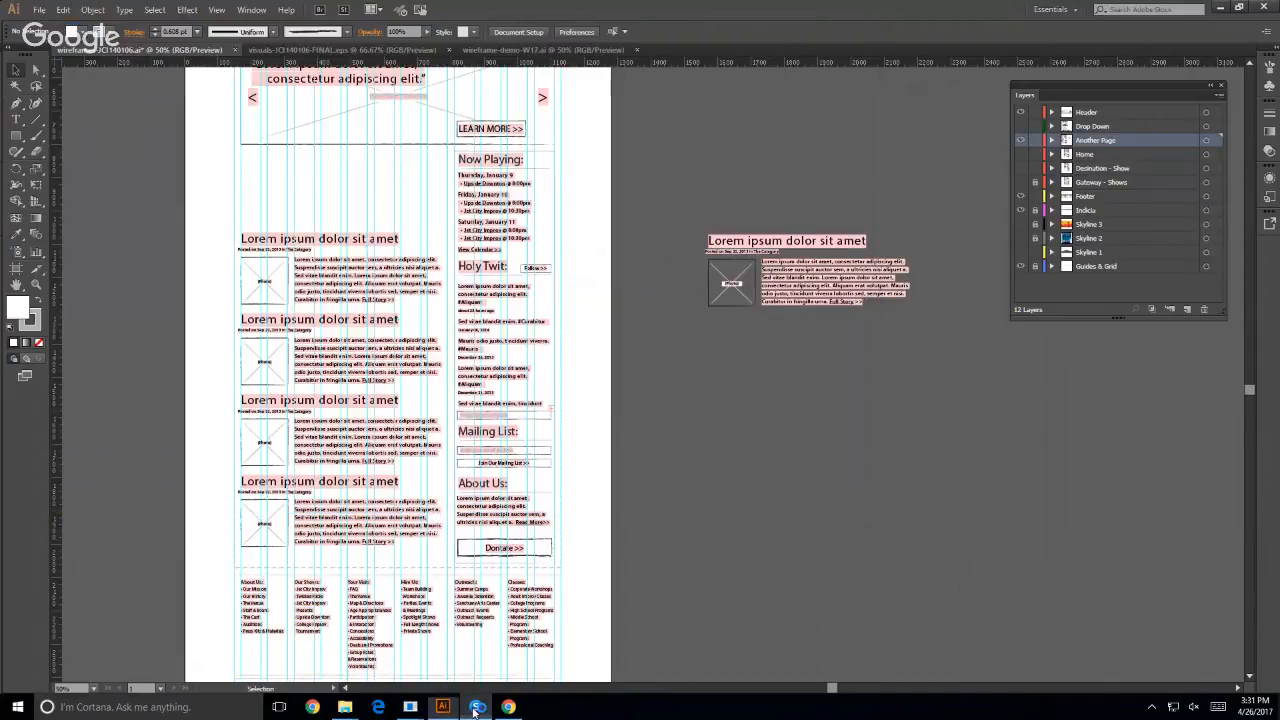
{"action": "left_click", "coordinate": [475, 708]}
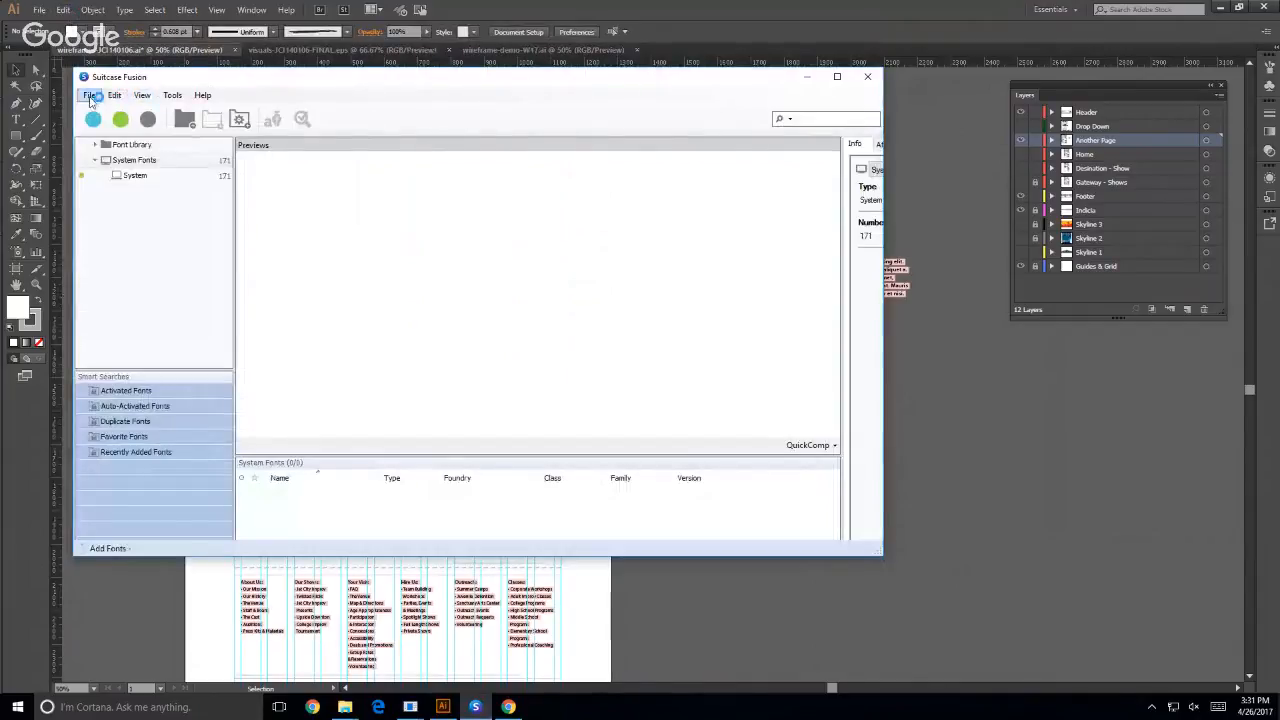
{"action": "left_click", "coordinate": [89, 95]}
{"action": "left_click", "coordinate": [122, 461]}
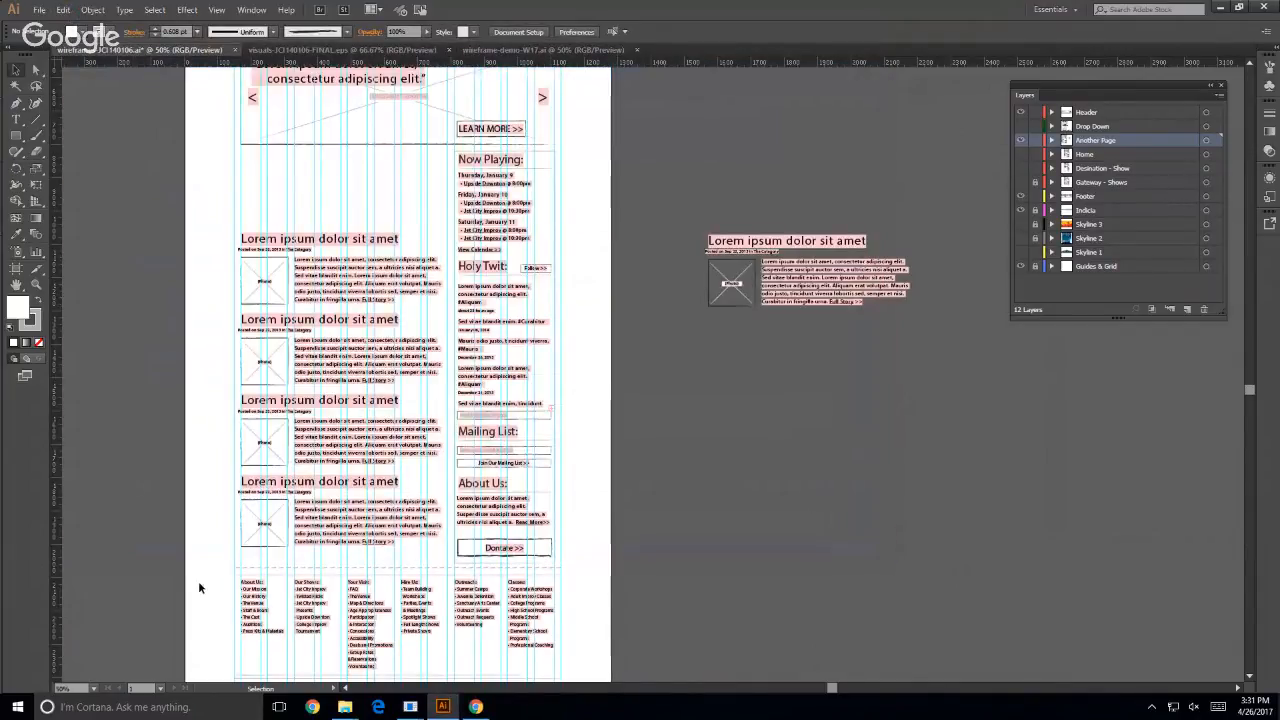
- Launch Suitcase Fusion from the Adobe with Extensis group of installed apps
{"action": "left_click", "coordinate": [17, 707]}
{"action": "left_click", "coordinate": [40, 679]}
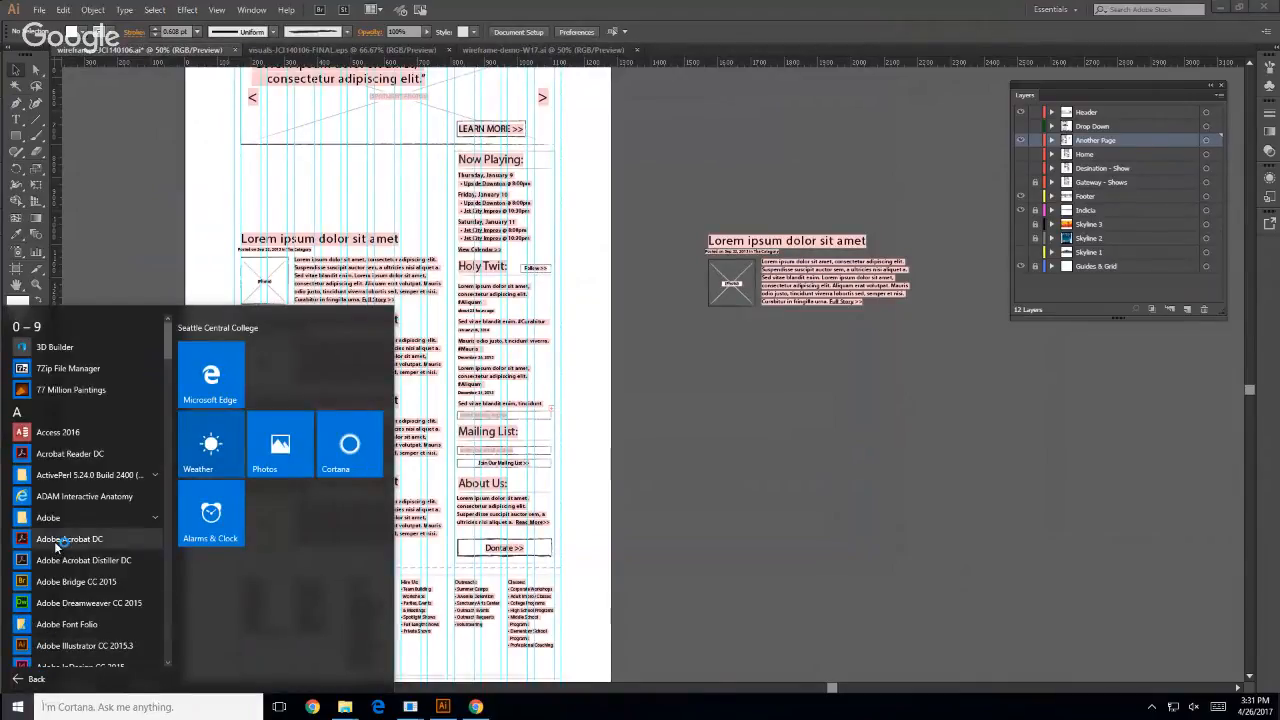
{"action": "scroll", "coordinate": [60, 560], "scroll_direction": "down", "scroll_amount": 1}
{"action": "scroll", "coordinate": [57, 546], "scroll_direction": "down", "scroll_amount": 3}
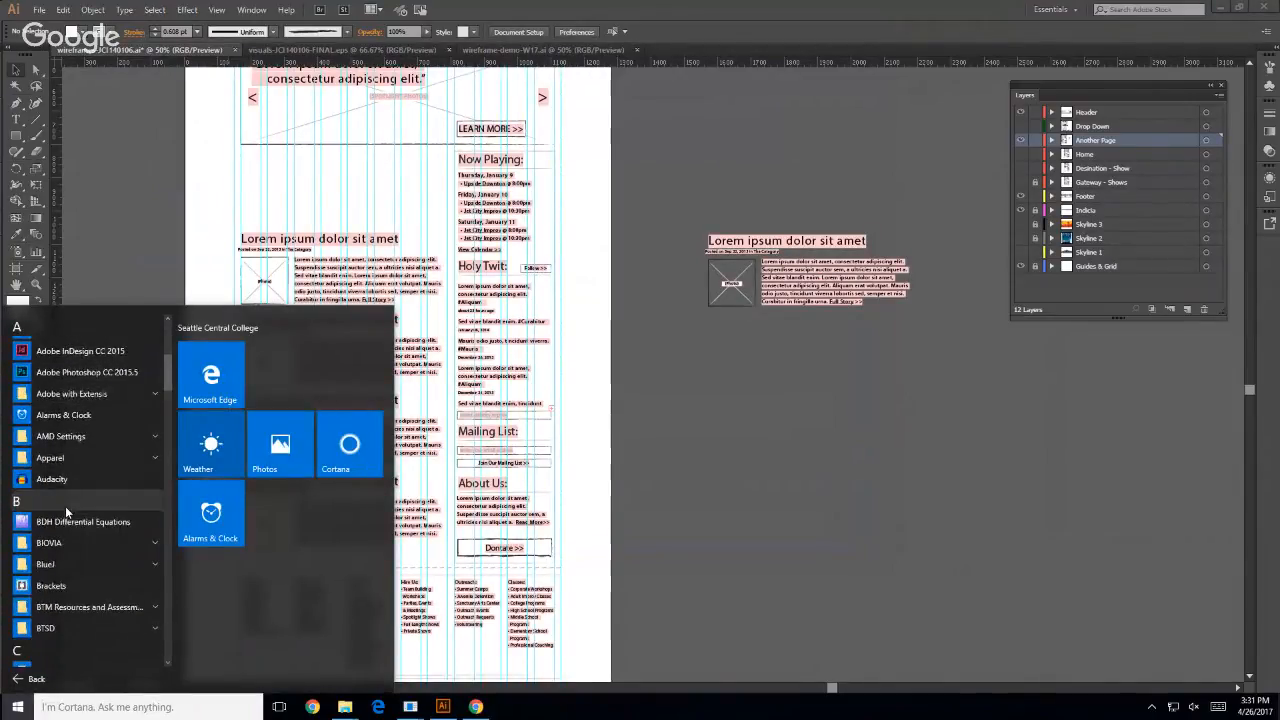
{"action": "scroll", "coordinate": [65, 510], "scroll_direction": "up", "scroll_amount": 3}
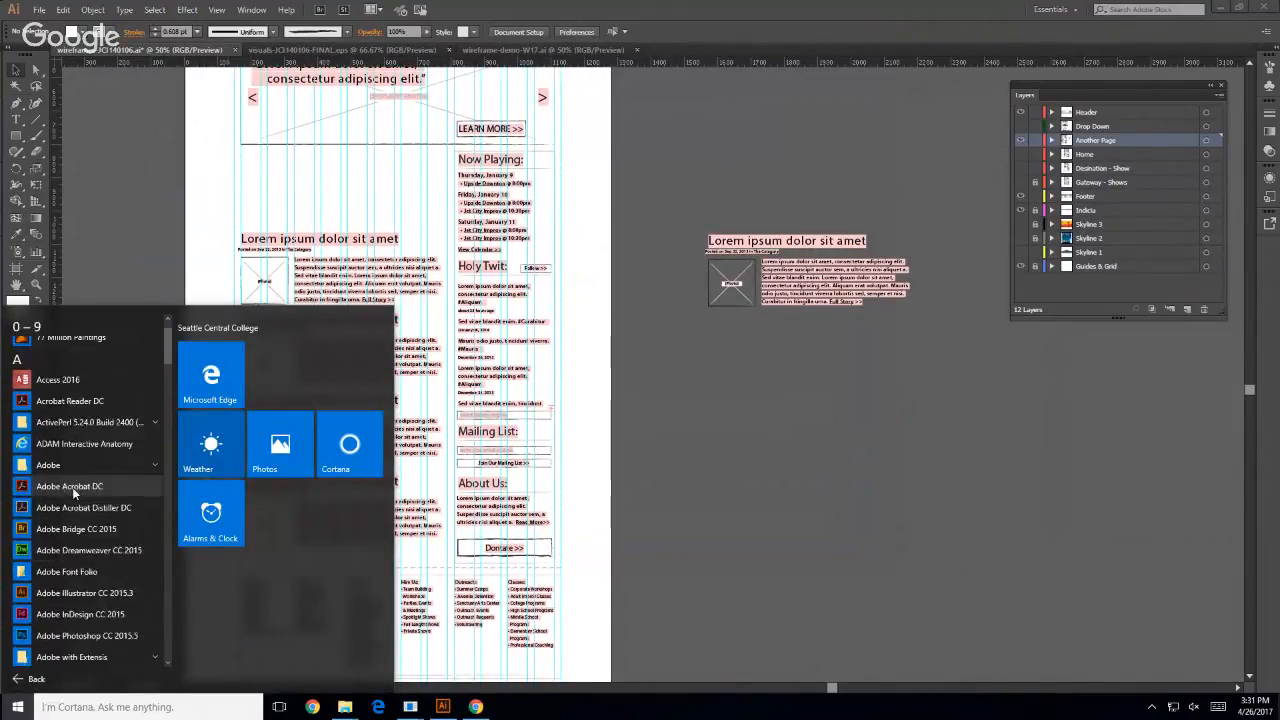
{"action": "scroll", "coordinate": [83, 508], "scroll_direction": "down", "scroll_amount": 1}
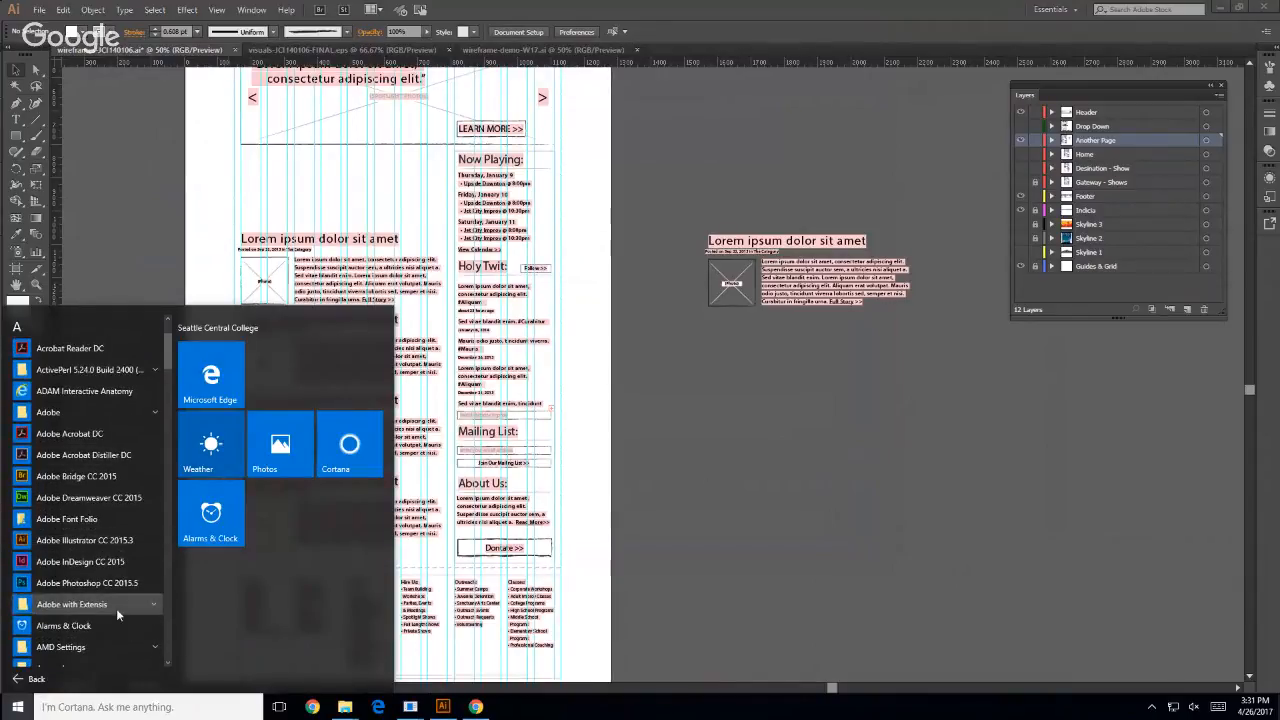
{"action": "left_click", "coordinate": [116, 608]}
{"action": "scroll", "coordinate": [107, 608], "scroll_direction": "down", "scroll_amount": 2}
{"action": "left_click", "coordinate": [82, 553]}
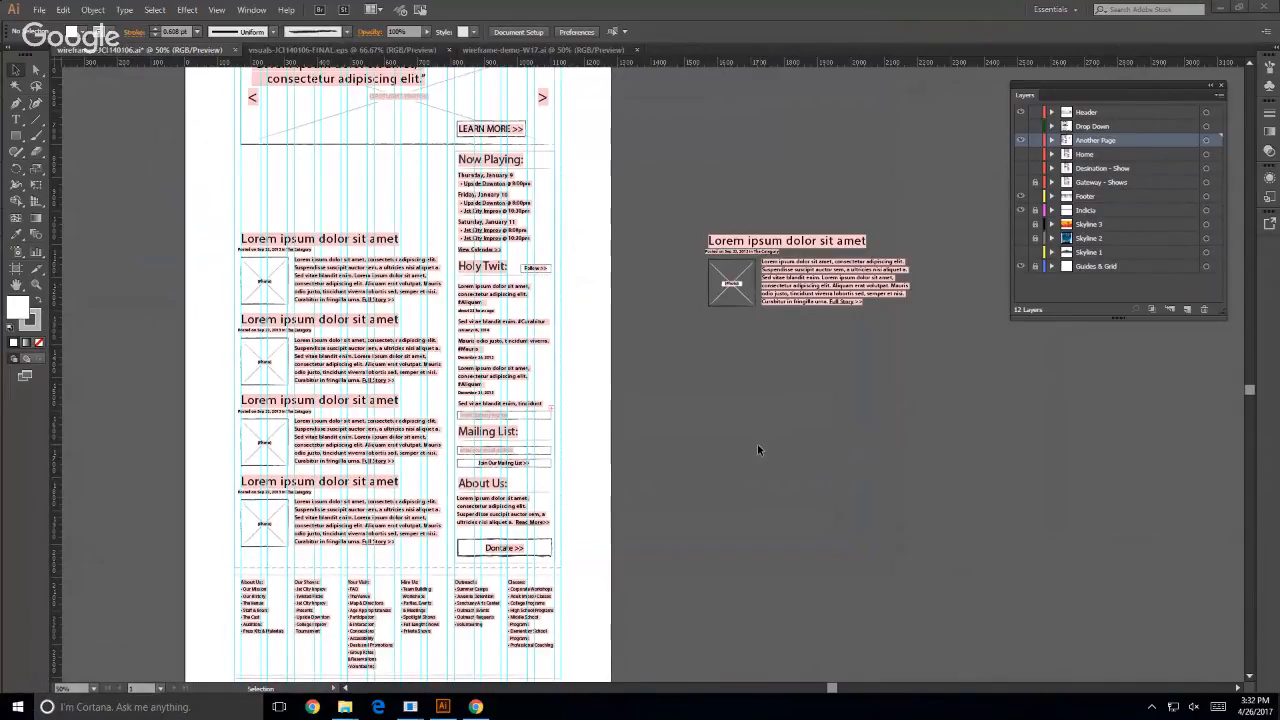
- Postpone the Suitcase Fusion update and dismiss the server credentials warning
{"action": "left_click", "coordinate": [18, 711]}
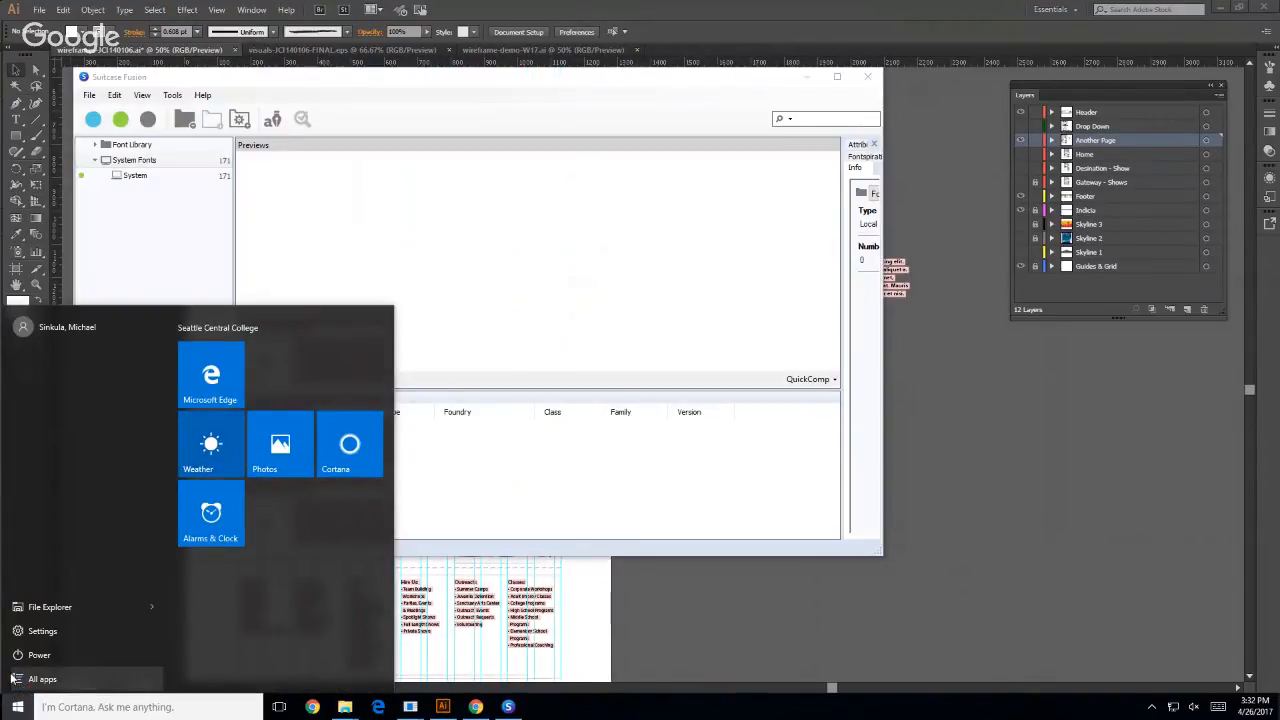
{"action": "left_click", "coordinate": [489, 108]}
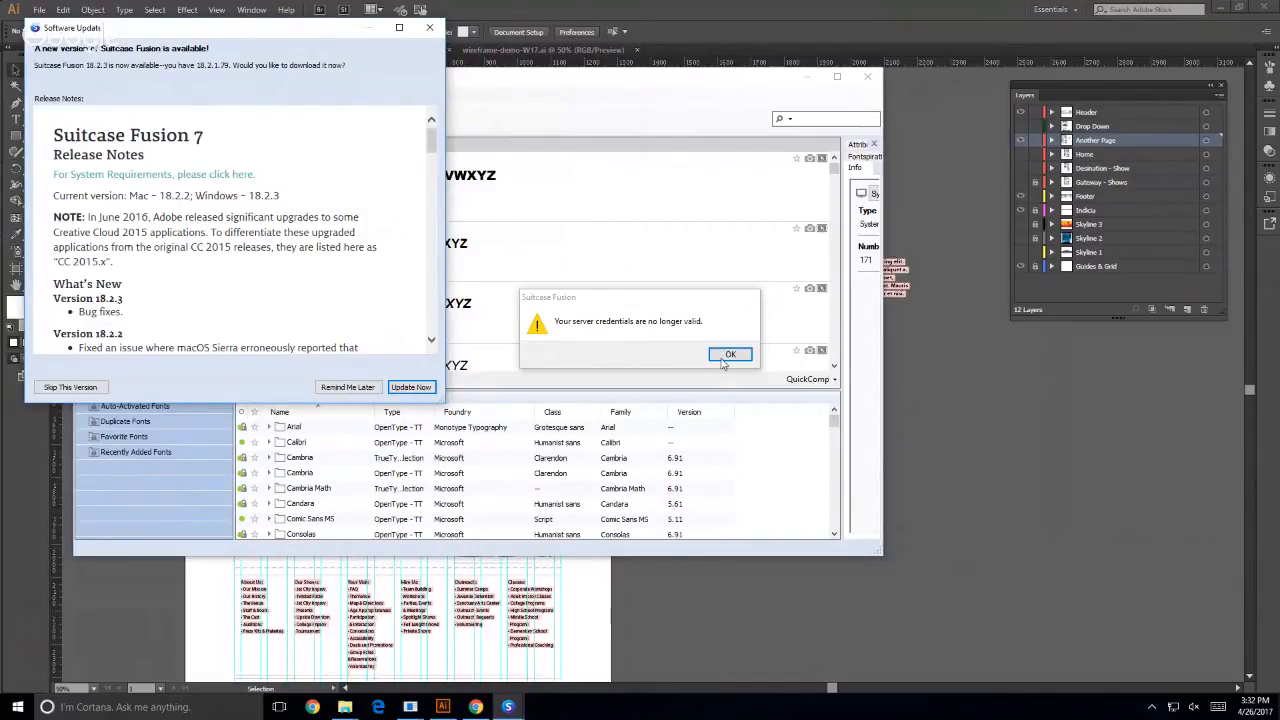
{"action": "left_click", "coordinate": [358, 389]}
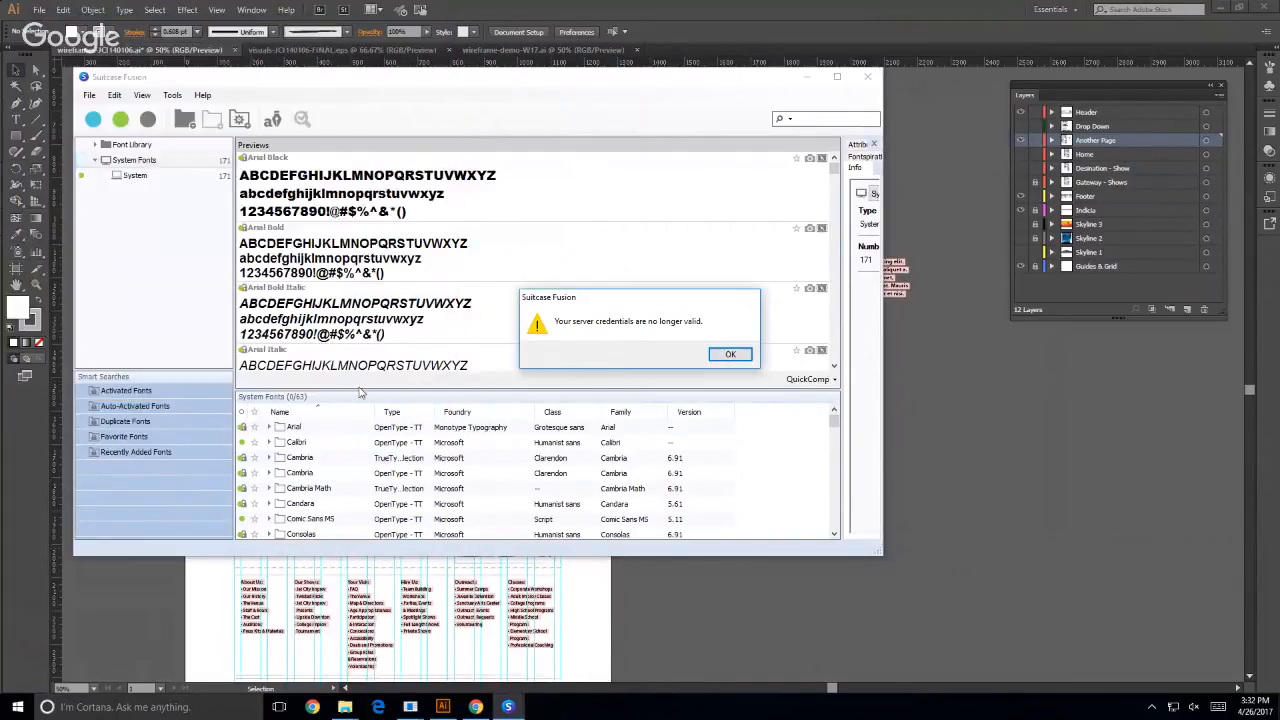
{"action": "left_click", "coordinate": [729, 355]}
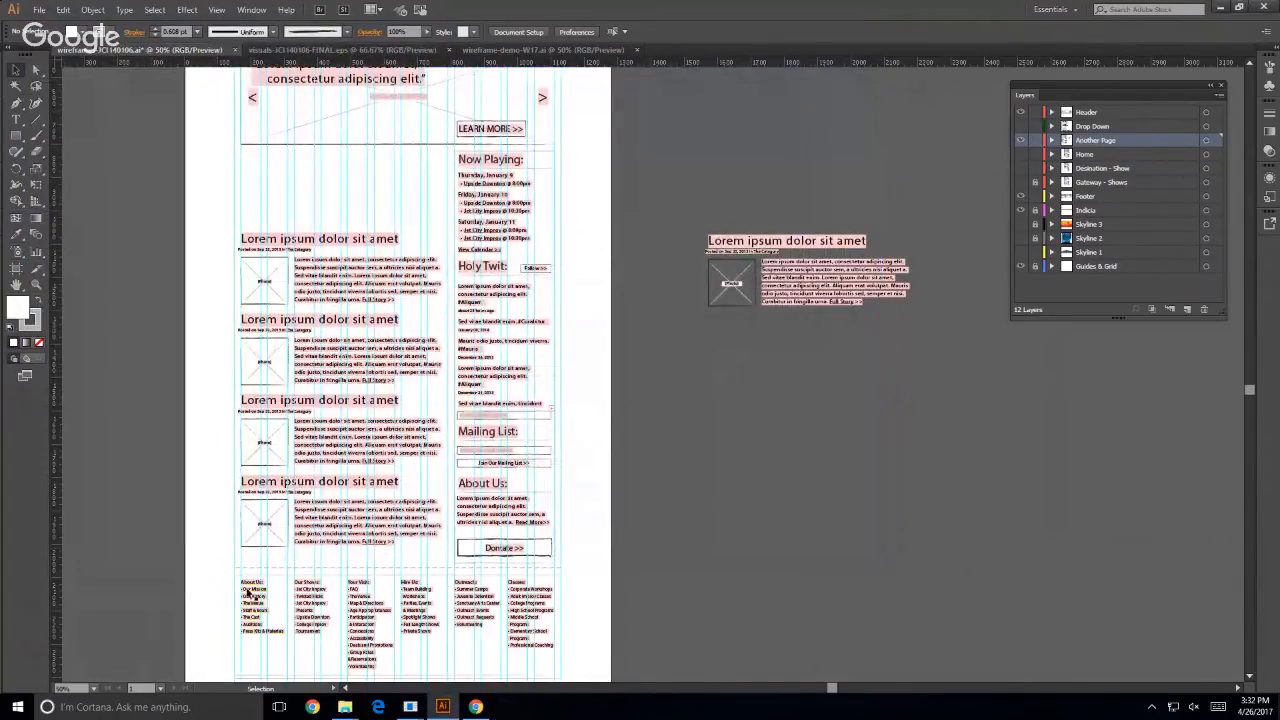
- Run Authorize Extensis from the Adobe with Extensis group of installed apps
{"action": "key", "text": "super"}
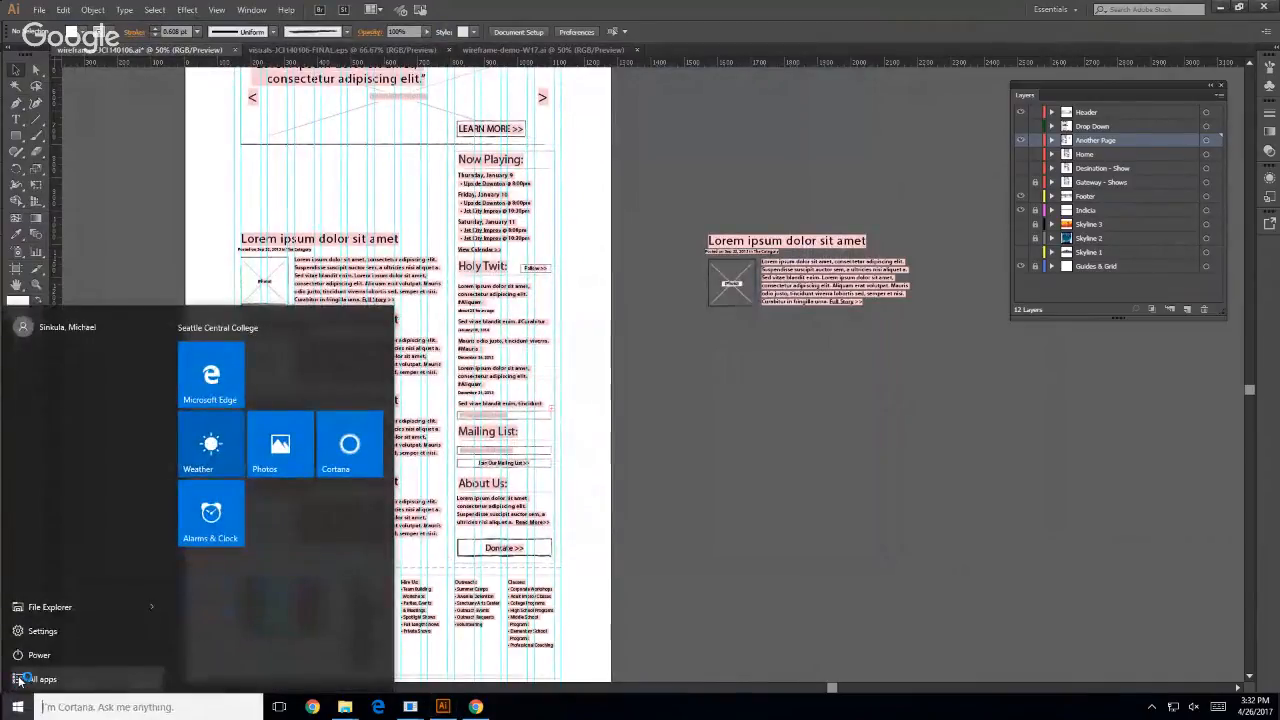
{"action": "left_click", "coordinate": [20, 677]}
{"action": "scroll", "coordinate": [110, 515], "scroll_direction": "down", "scroll_amount": 3}
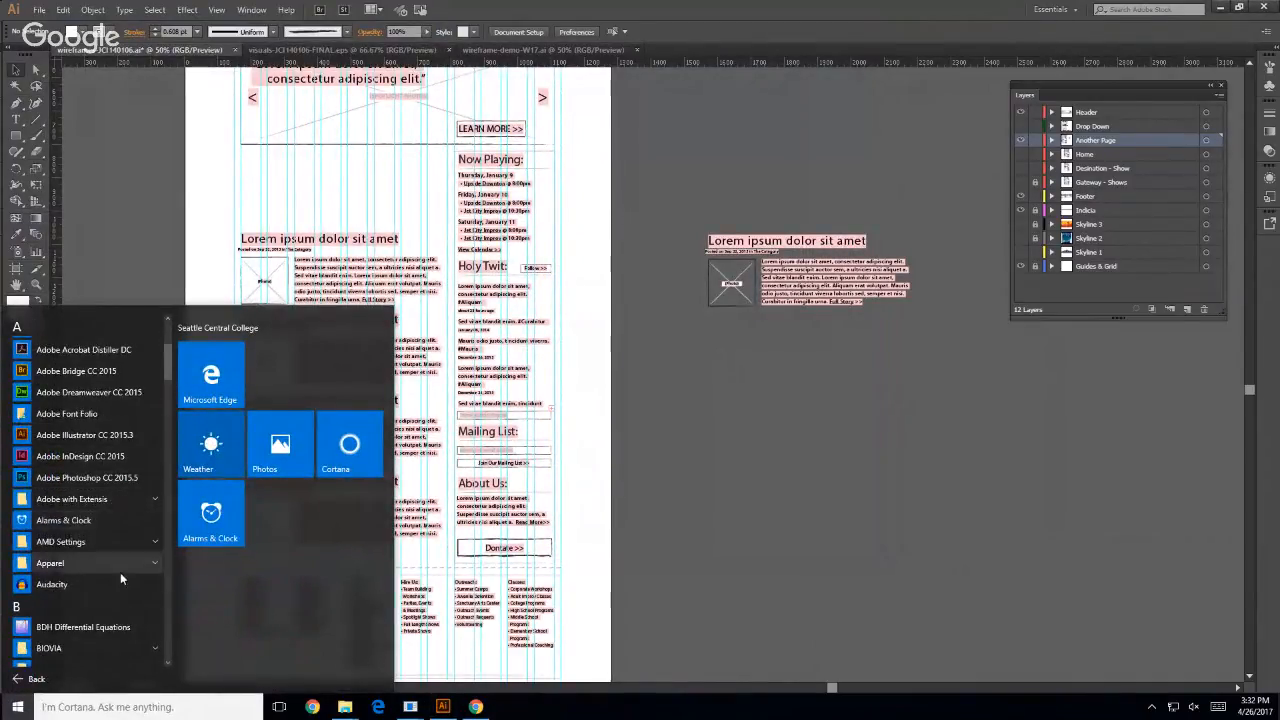
{"action": "scroll", "coordinate": [117, 577], "scroll_direction": "down", "scroll_amount": 1}
{"action": "left_click", "coordinate": [100, 552]}
{"action": "scroll", "coordinate": [105, 530], "scroll_direction": "down", "scroll_amount": 4}
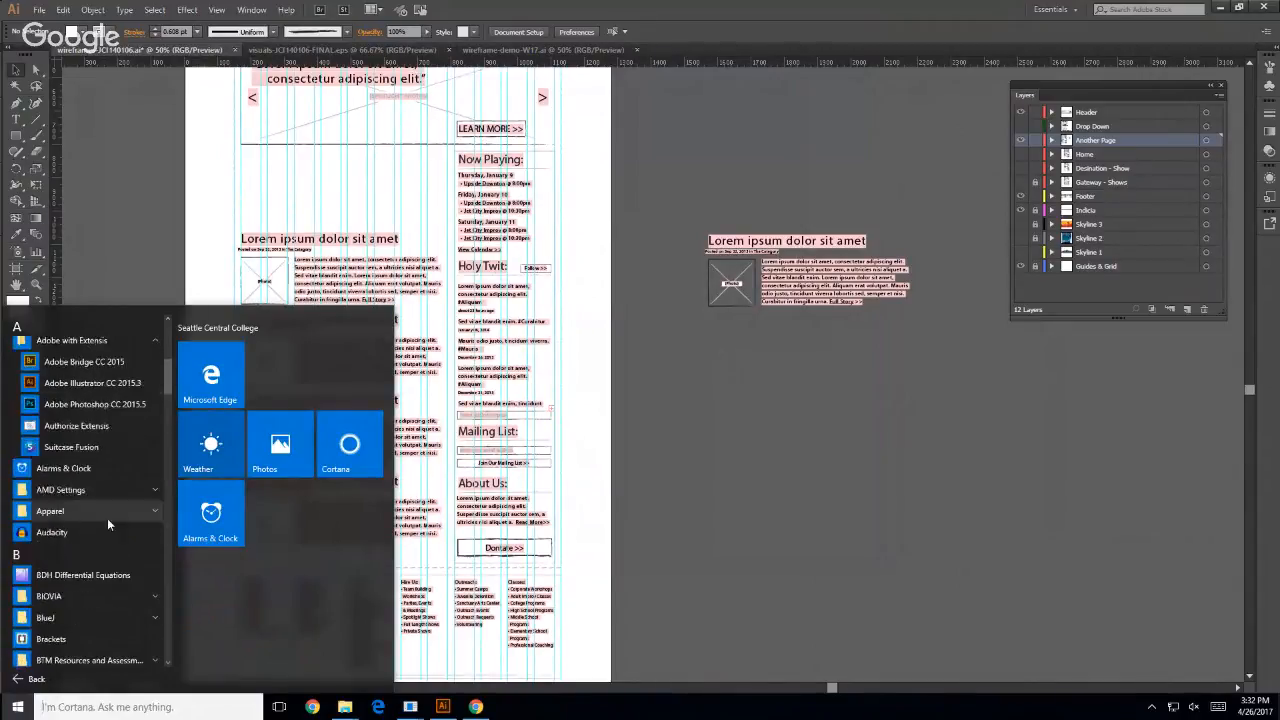
{"action": "left_click", "coordinate": [76, 434]}
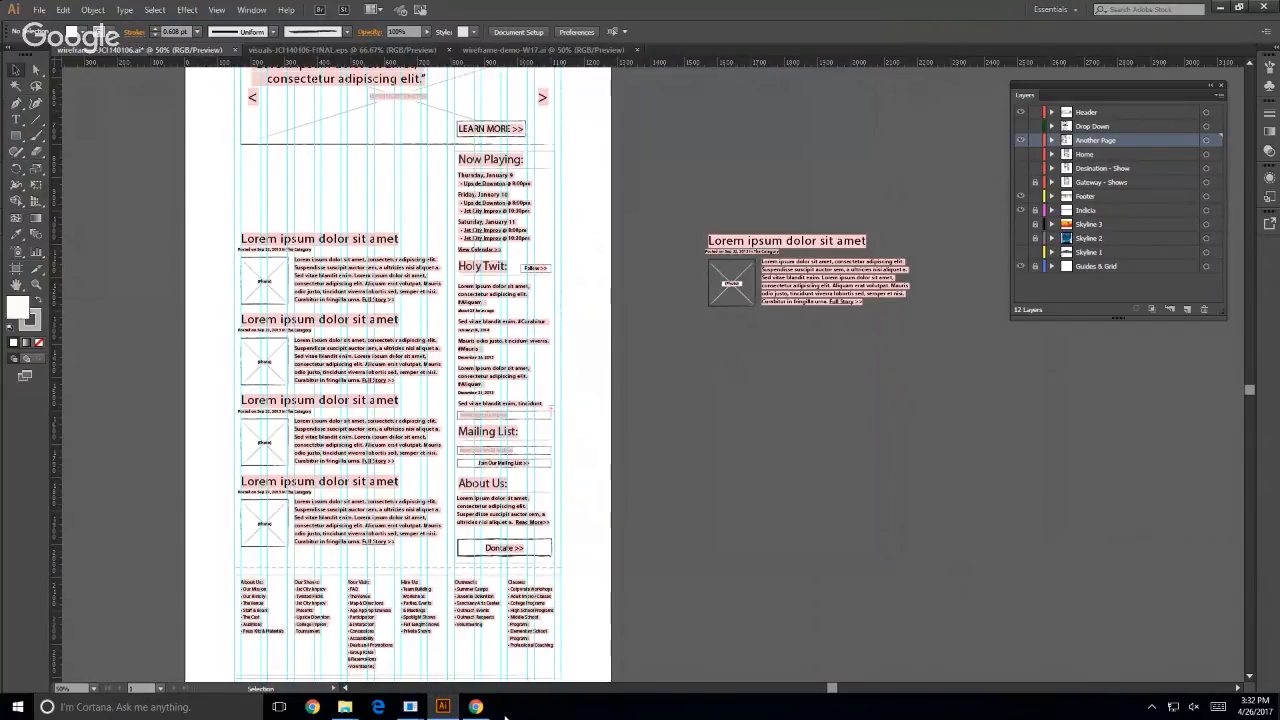
- Run the Authorize Extensis utility a second time
{"action": "left_click", "coordinate": [17, 707]}
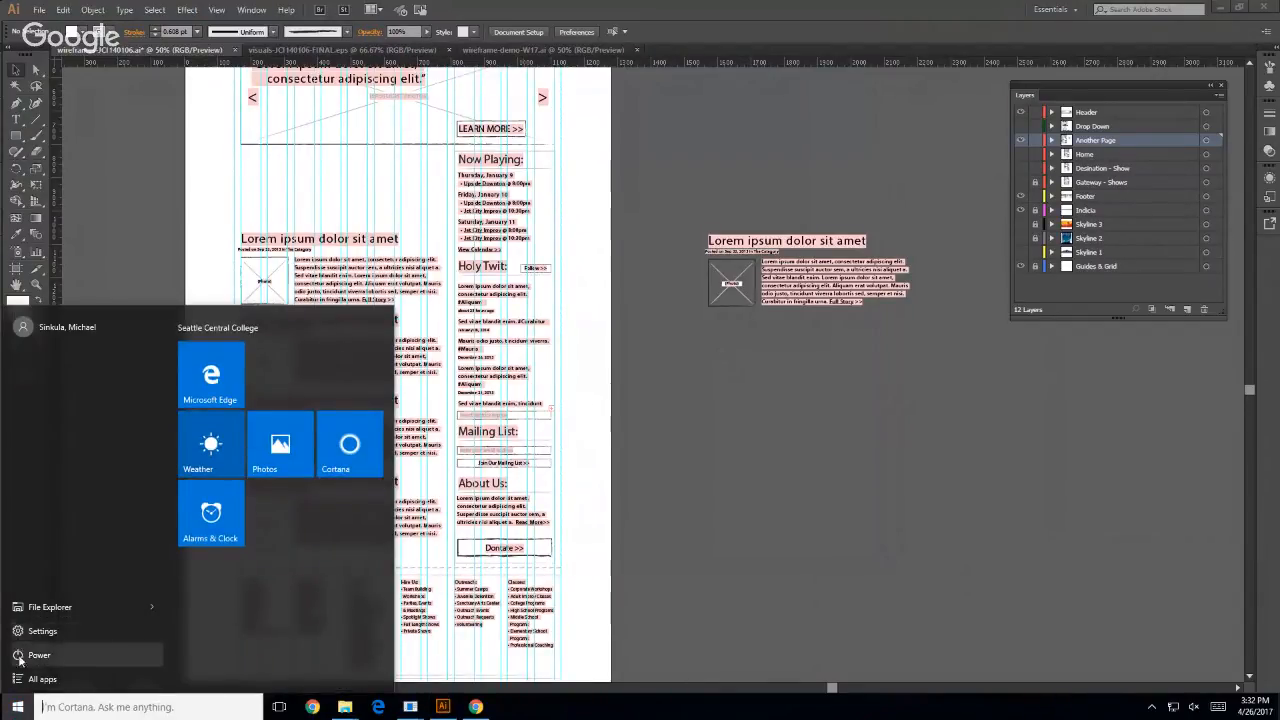
{"action": "left_click", "coordinate": [30, 679]}
{"action": "scroll", "coordinate": [104, 468], "scroll_direction": "down", "scroll_amount": 3}
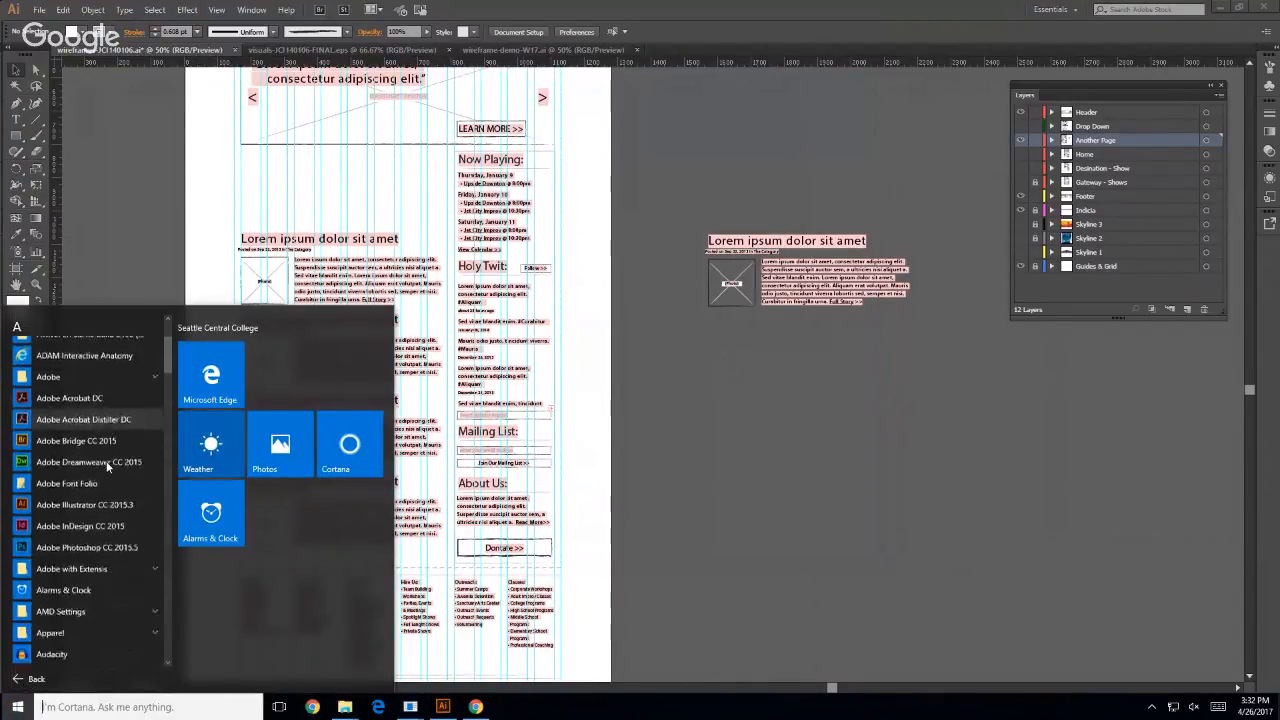
{"action": "scroll", "coordinate": [106, 461], "scroll_direction": "down", "scroll_amount": 2}
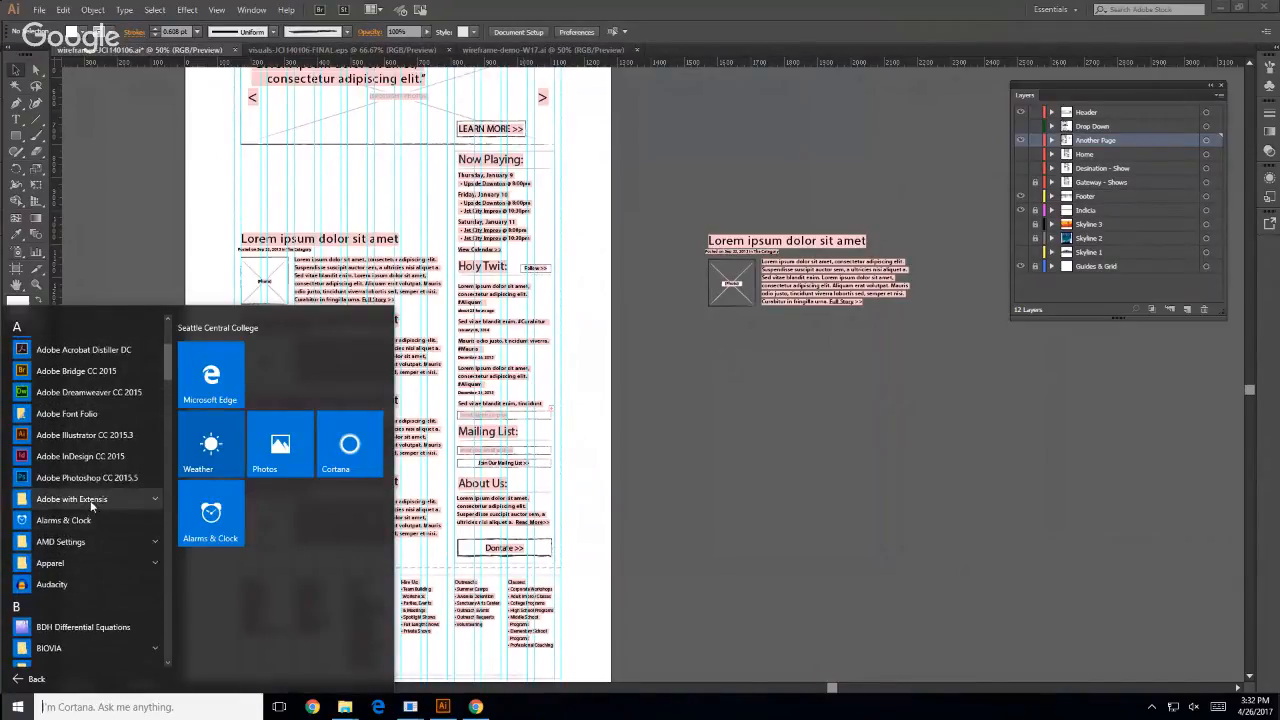
{"action": "left_click", "coordinate": [91, 502]}
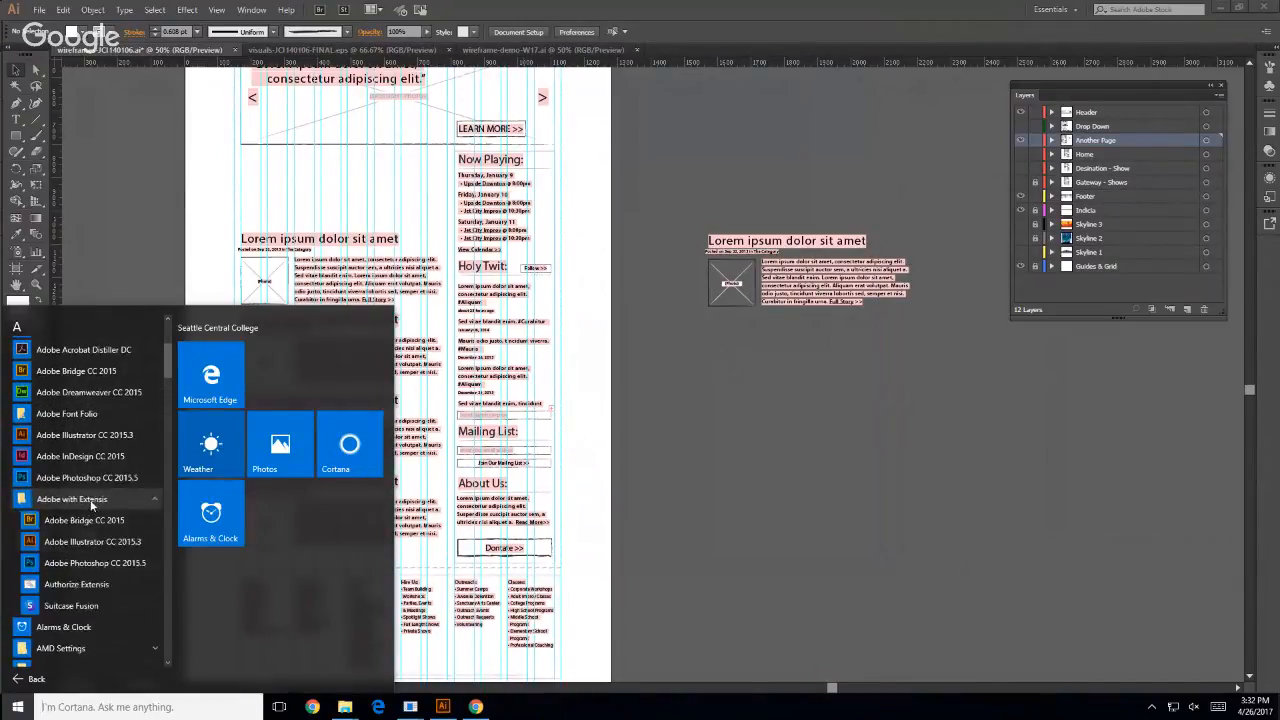
{"action": "left_click", "coordinate": [28, 584]}
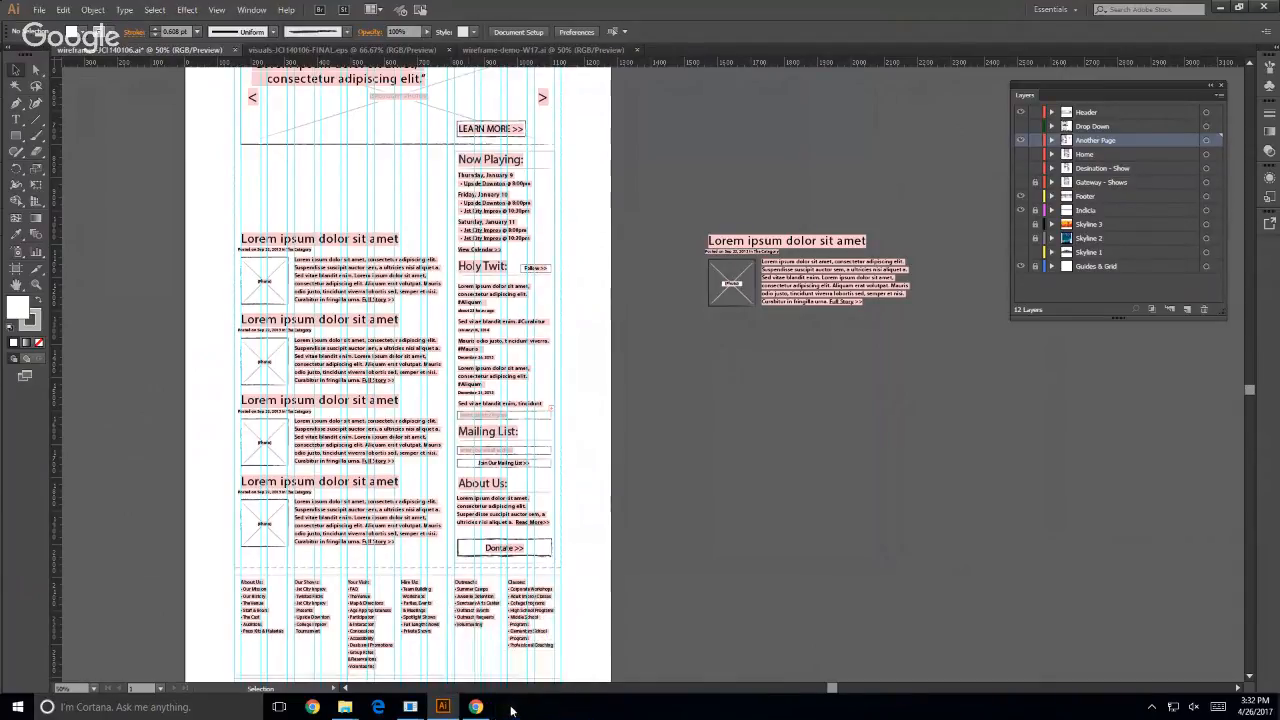
- Find Suitcase Fusion in the Adobe with Extensis group and launch it again
{"action": "left_click", "coordinate": [17, 707]}
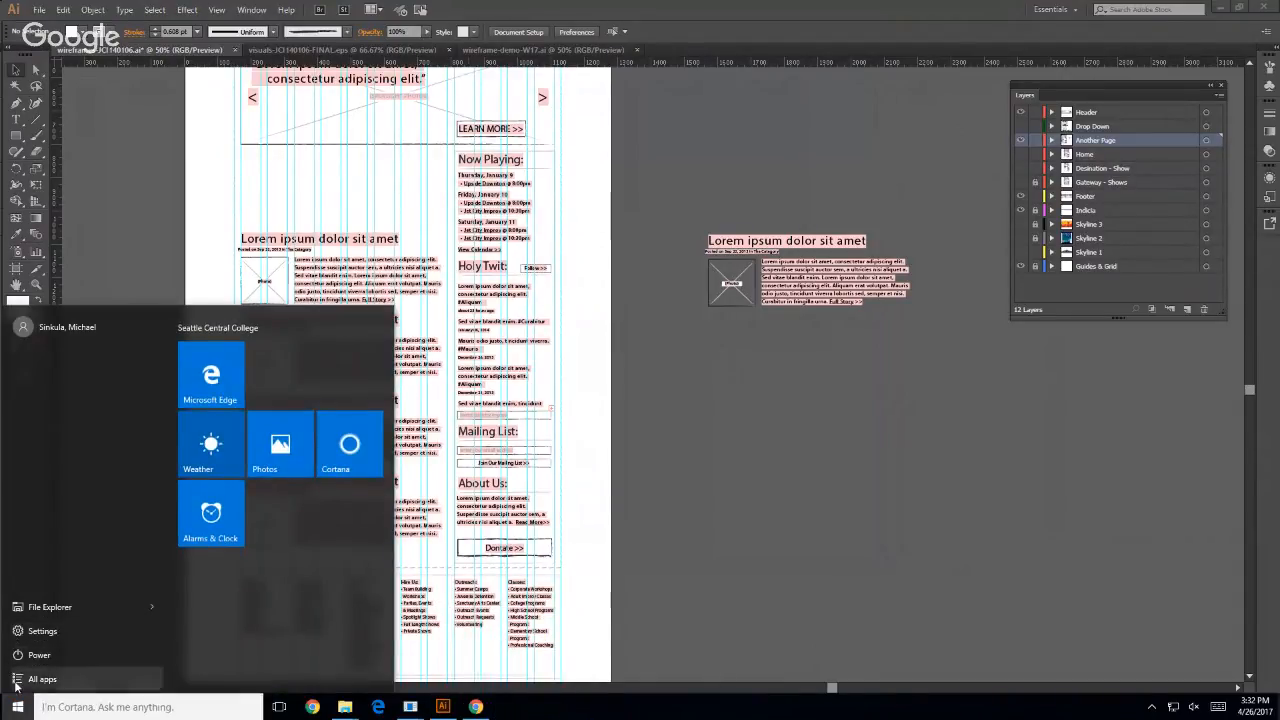
{"action": "left_click", "coordinate": [15, 684]}
{"action": "scroll", "coordinate": [65, 592], "scroll_direction": "down", "scroll_amount": 5}
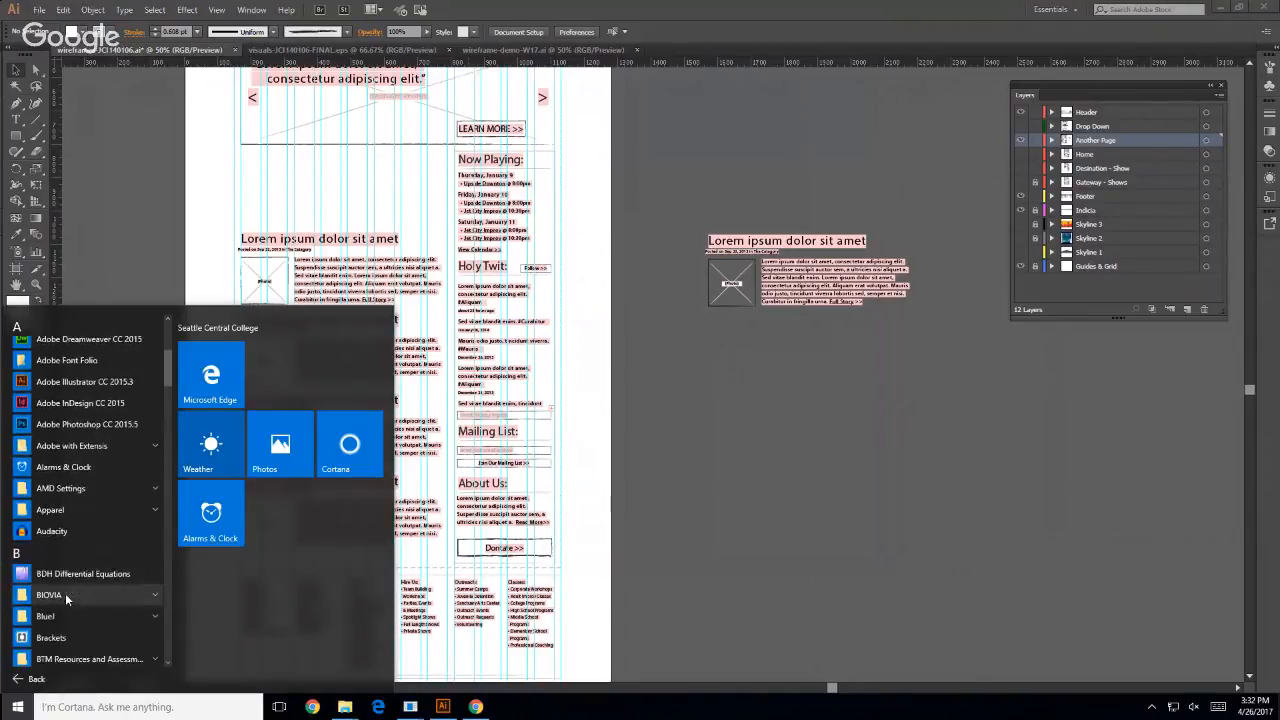
{"action": "scroll", "coordinate": [72, 590], "scroll_direction": "up", "scroll_amount": 3}
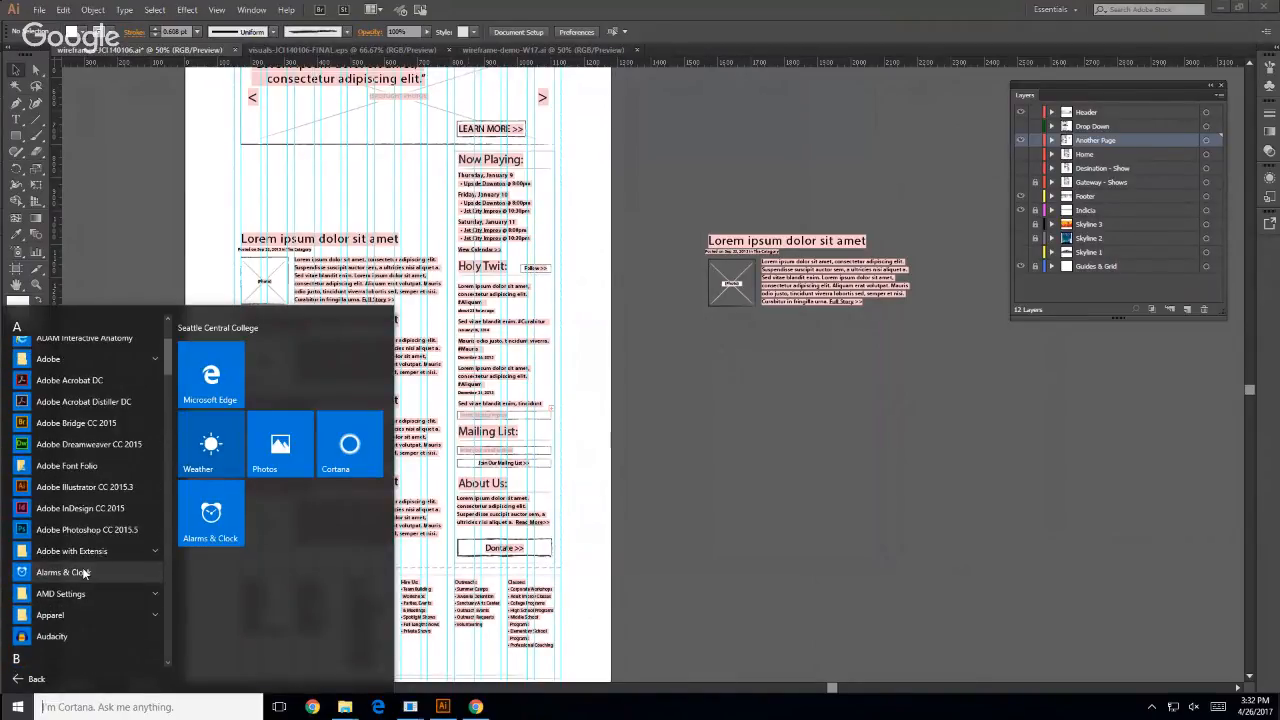
{"action": "scroll", "coordinate": [83, 572], "scroll_direction": "up", "scroll_amount": 3}
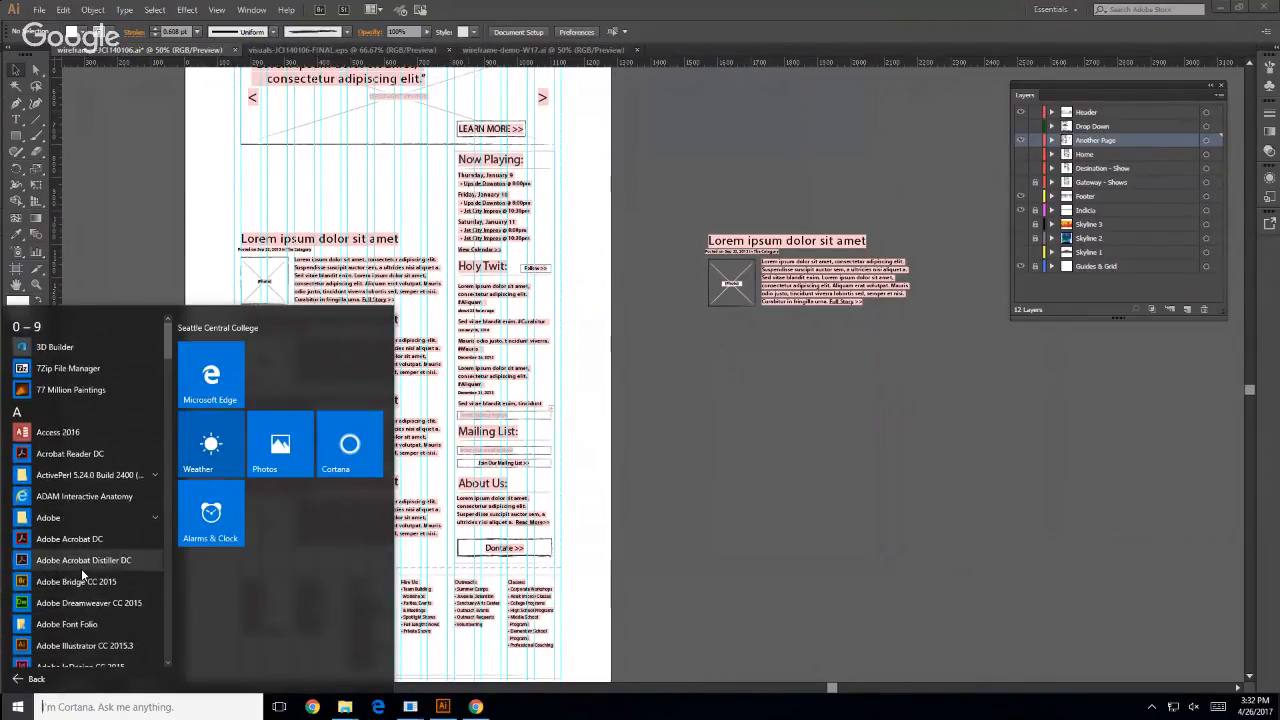
{"action": "scroll", "coordinate": [77, 568], "scroll_direction": "down", "scroll_amount": 6}
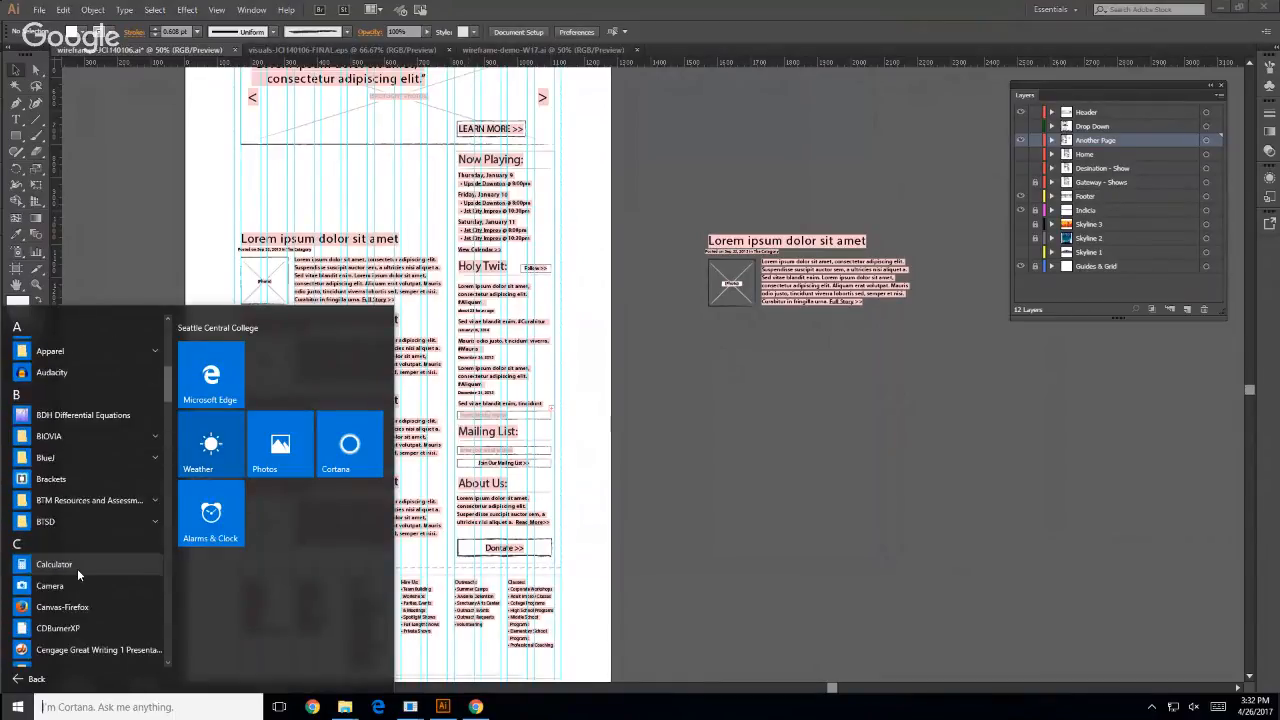
{"action": "scroll", "coordinate": [75, 570], "scroll_direction": "up", "scroll_amount": 5}
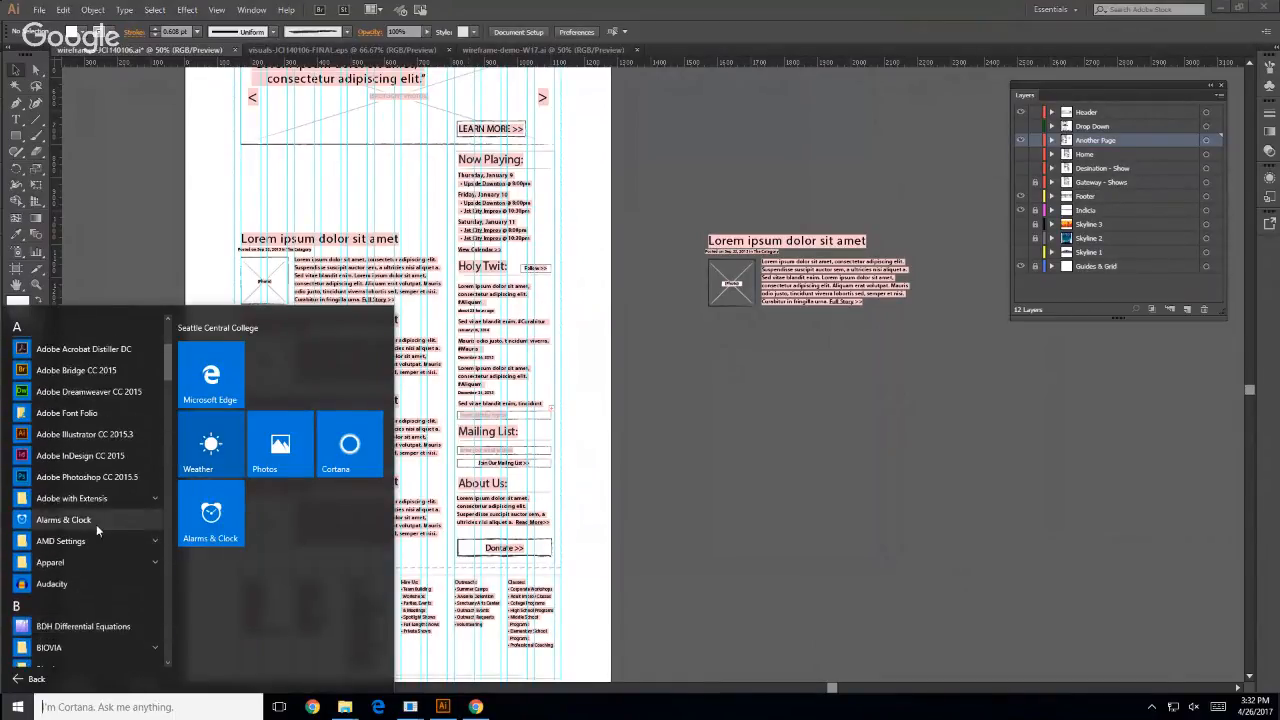
{"action": "left_click", "coordinate": [112, 498]}
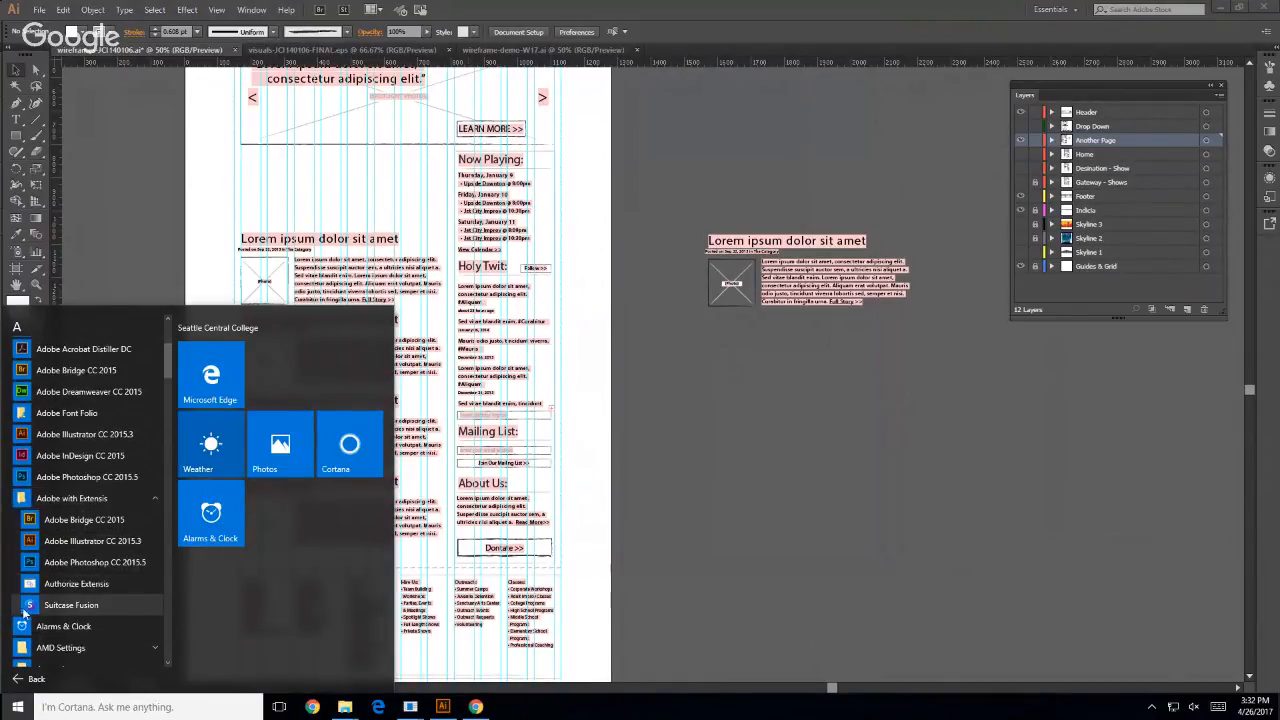
{"action": "left_click", "coordinate": [27, 606]}
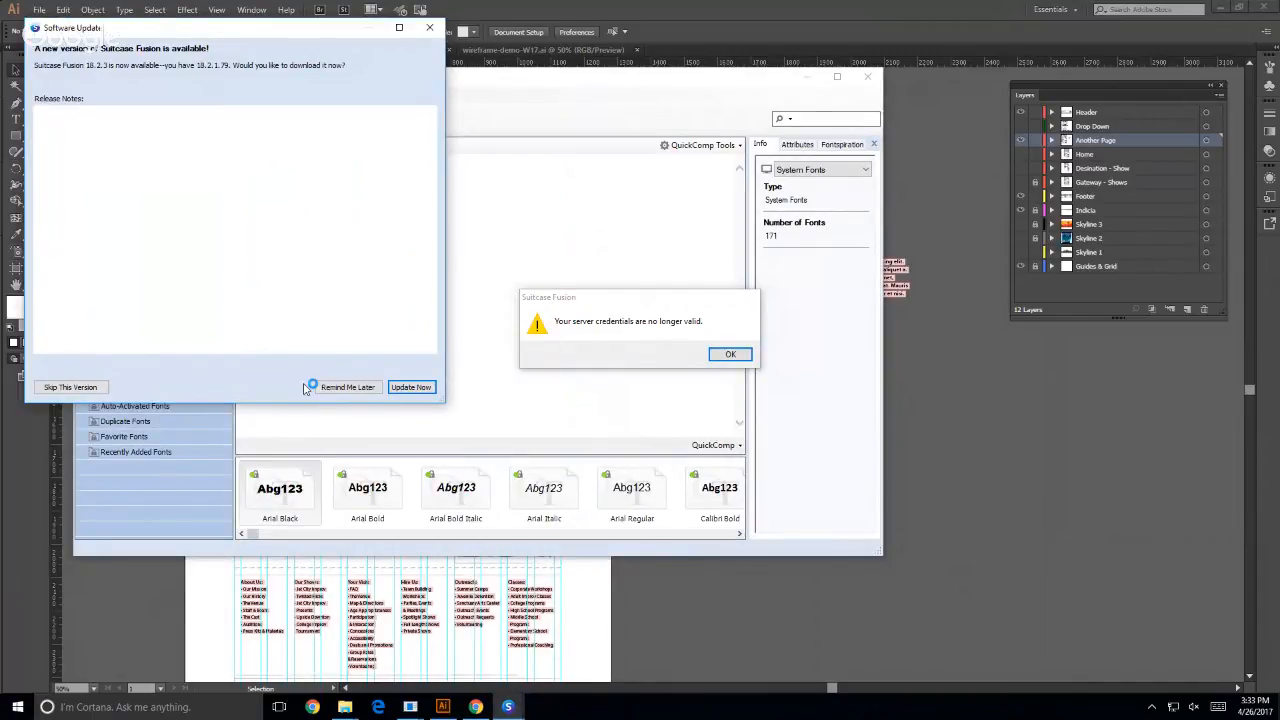
- Download the Suitcase Fusion 18.2.3 update and start its installer in English (United States)
{"action": "left_click", "coordinate": [409, 389]}
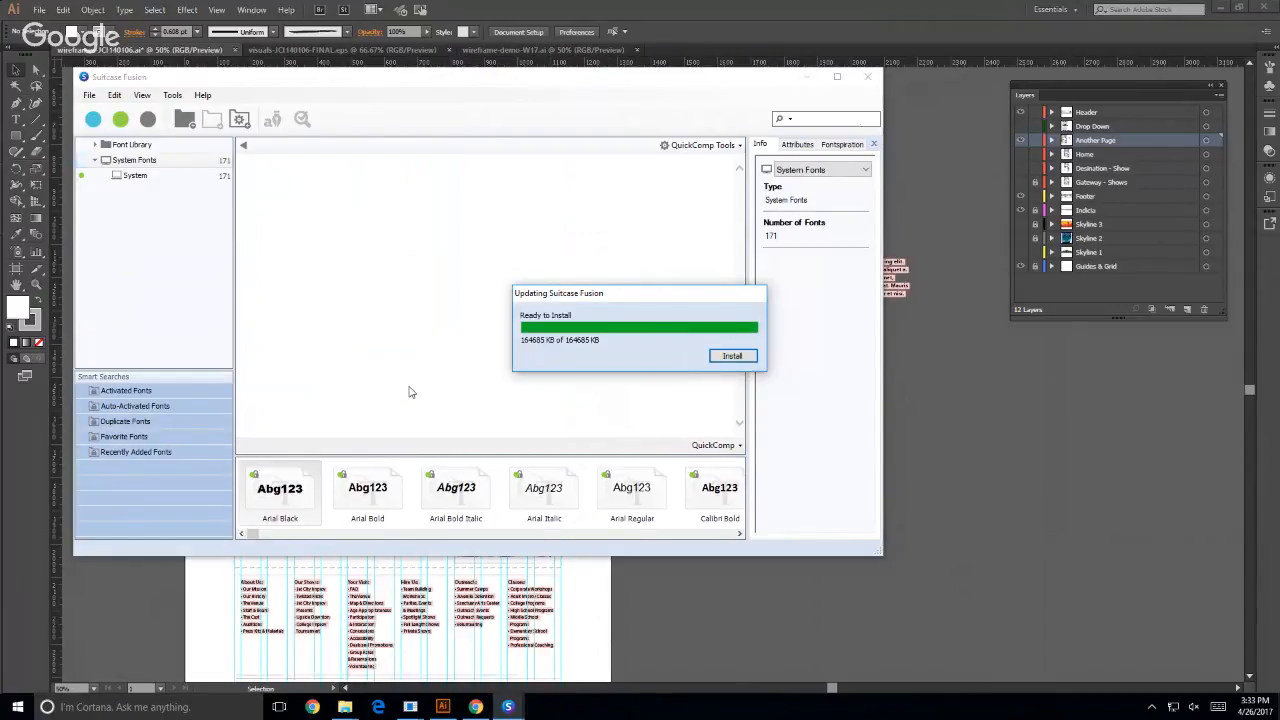
{"action": "left_click", "coordinate": [735, 357]}
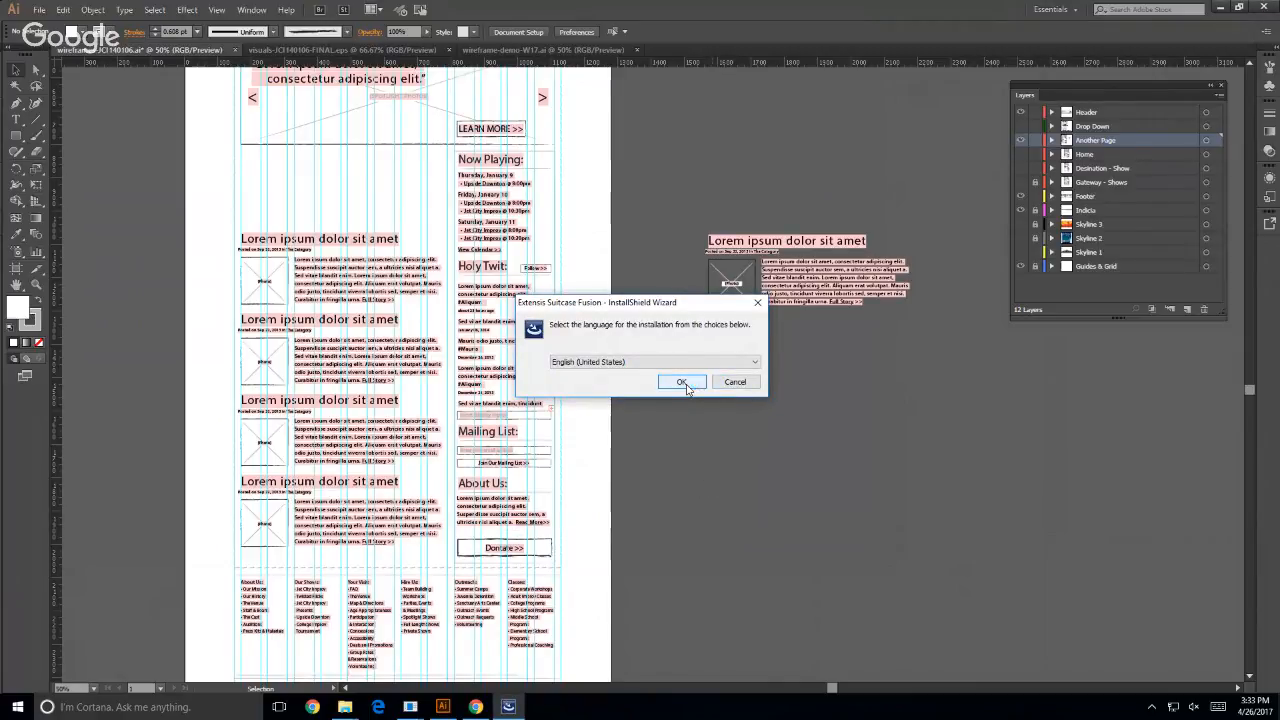
{"action": "left_click", "coordinate": [684, 383]}
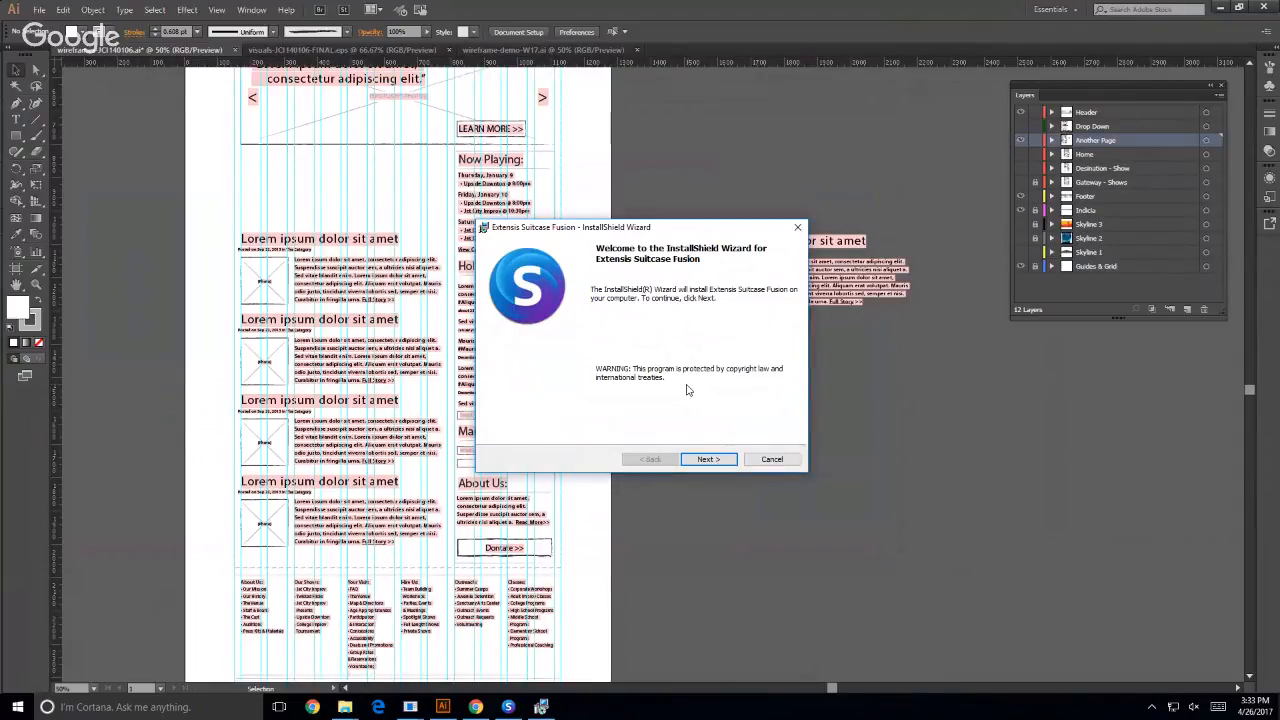
- Accept the Extensis license terms and try to install Suitcase Fusion with the Complete setup type
{"action": "left_click", "coordinate": [703, 460]}
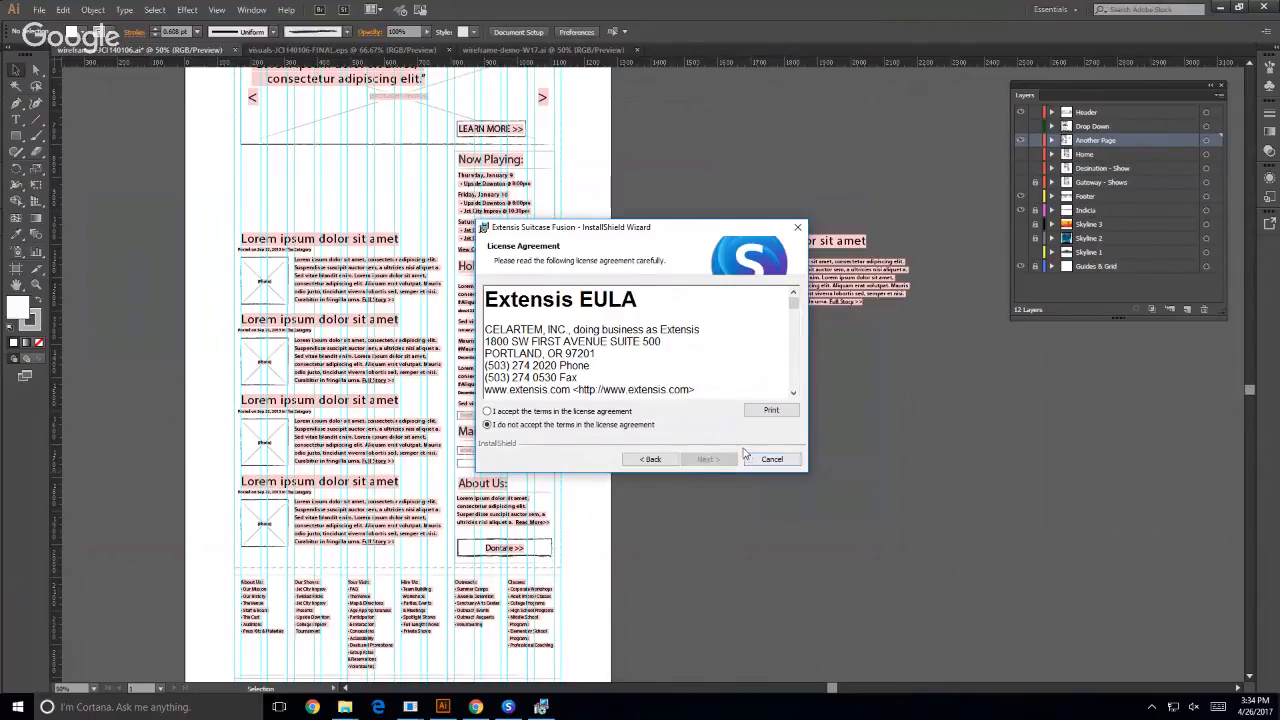
{"action": "left_click", "coordinate": [605, 412]}
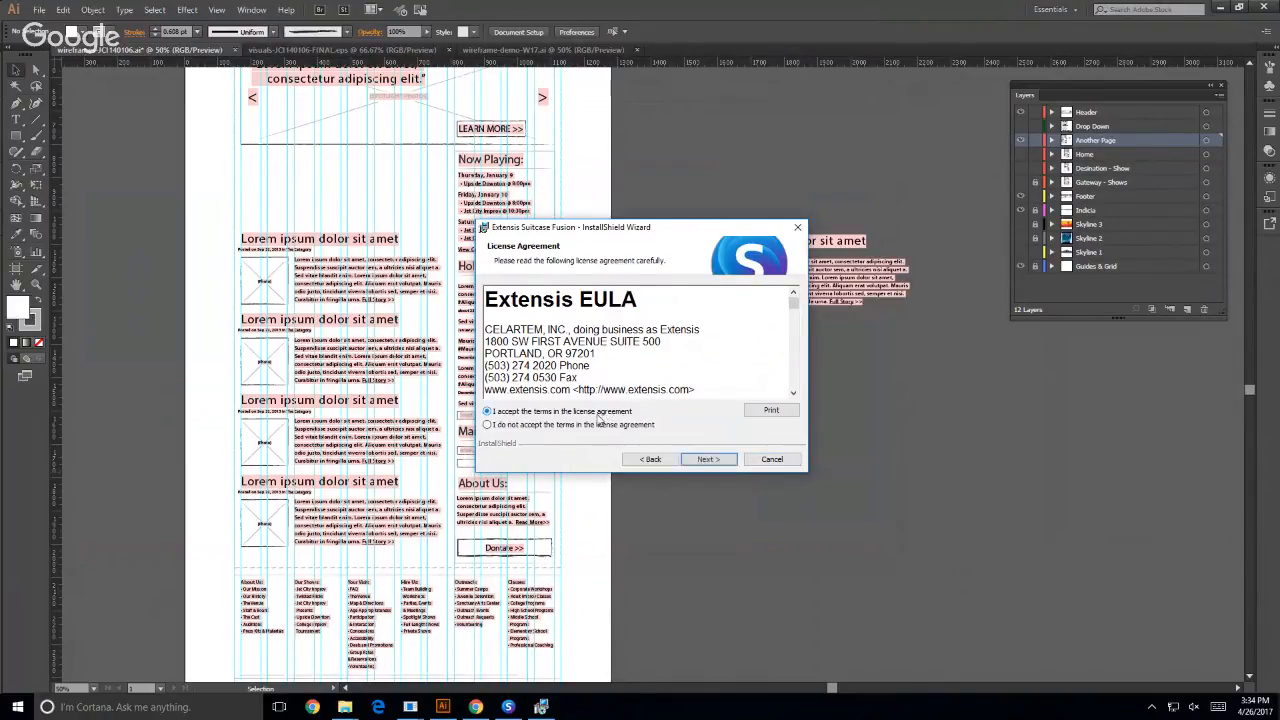
{"action": "left_click", "coordinate": [706, 459]}
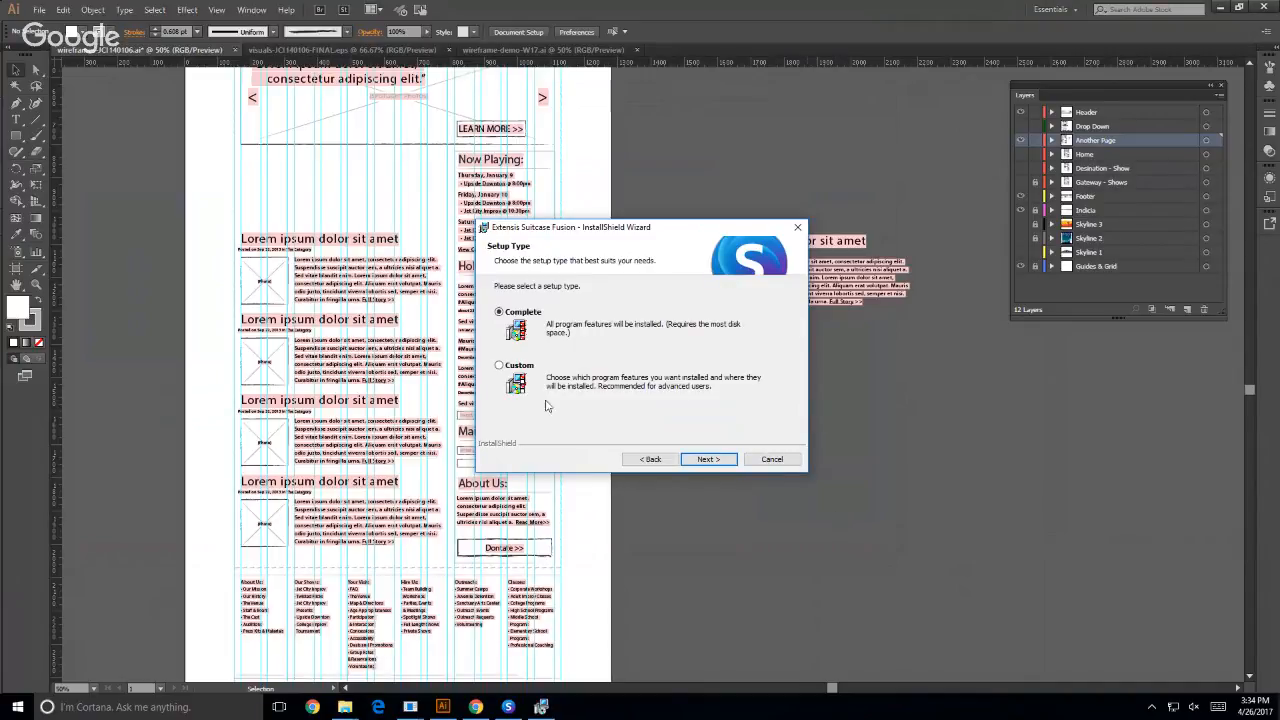
{"action": "left_click", "coordinate": [704, 460]}
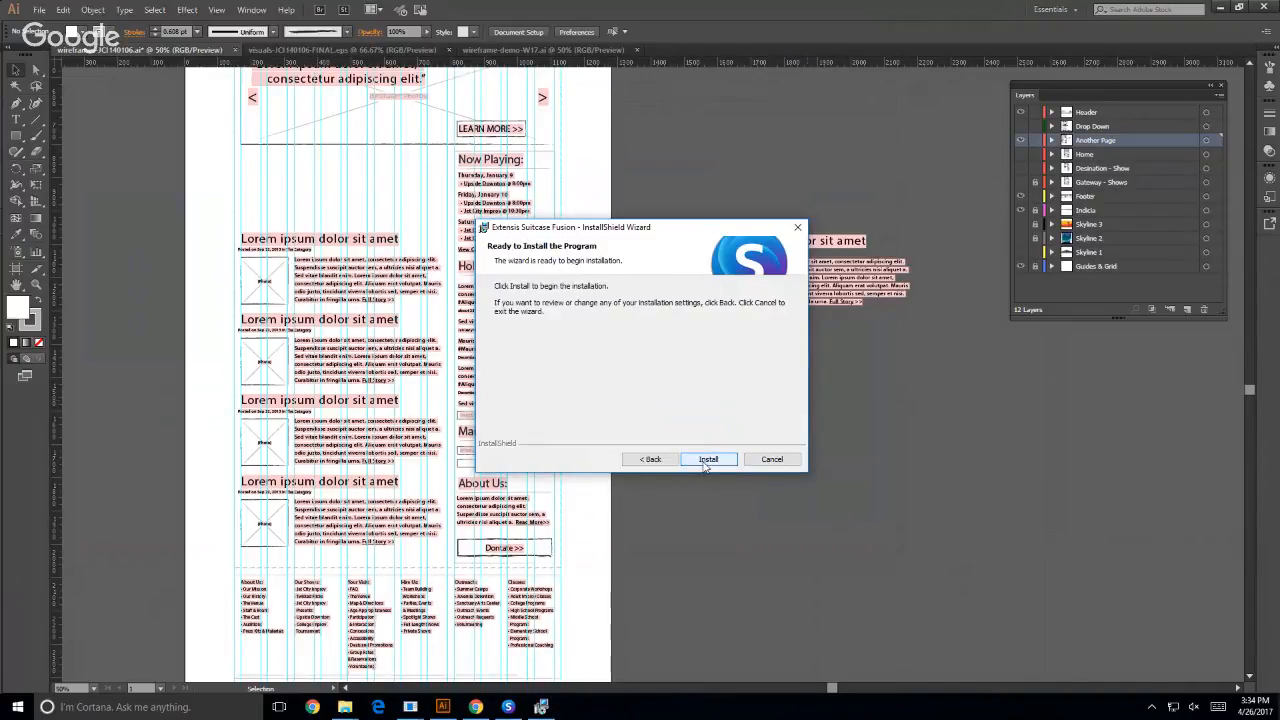
{"action": "left_click", "coordinate": [706, 461]}
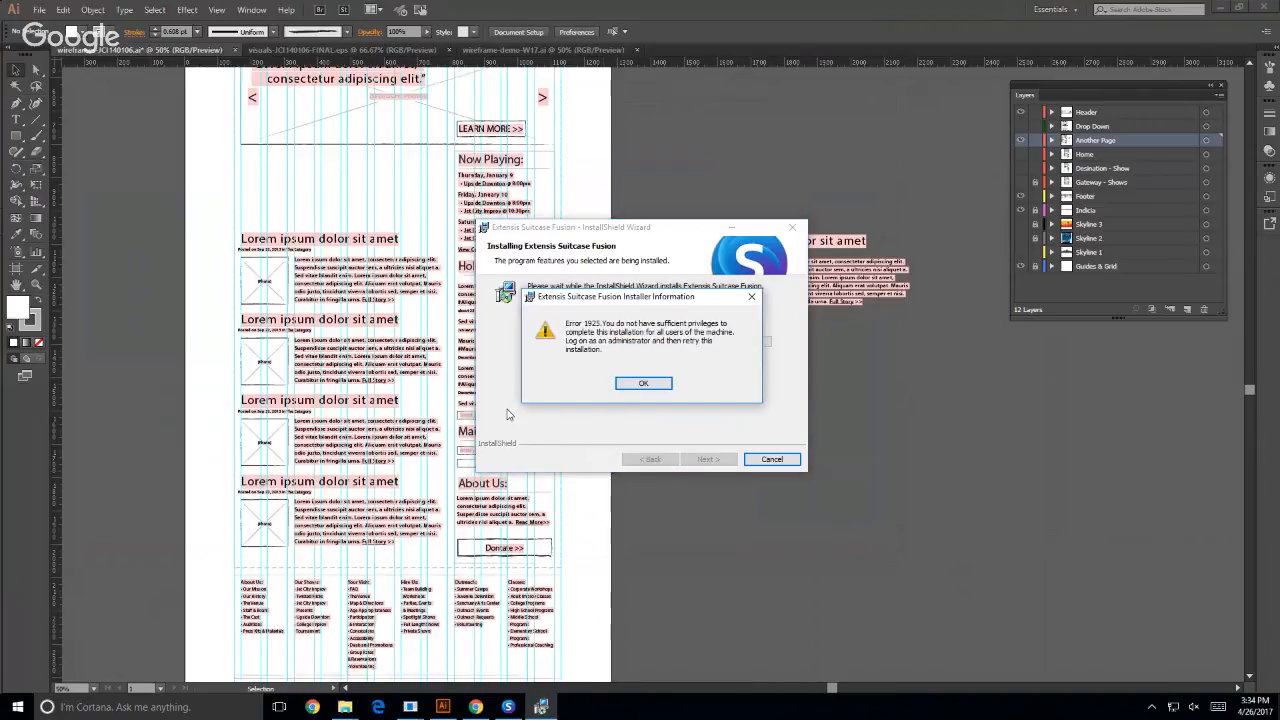
{"action": "left_click", "coordinate": [636, 386]}
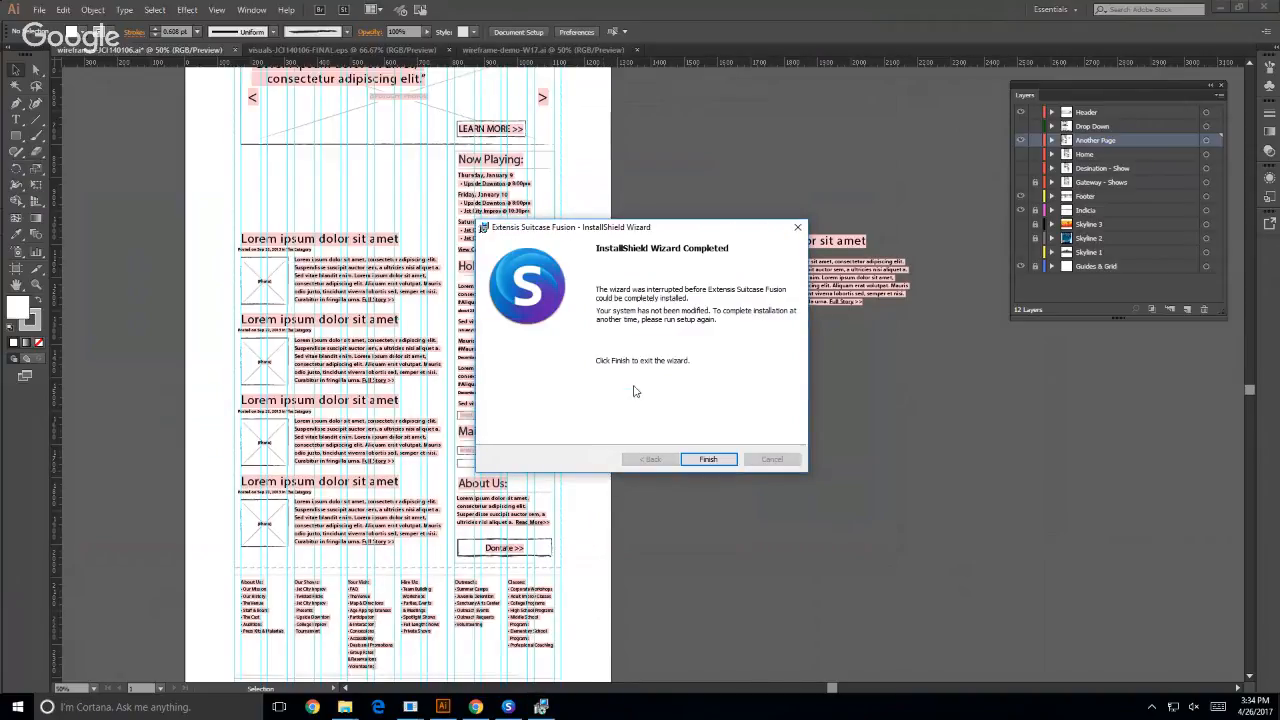
- Close the interrupted installer and create a new set in the Font Library of Suitcase Fusion
{"action": "left_click", "coordinate": [708, 459]}
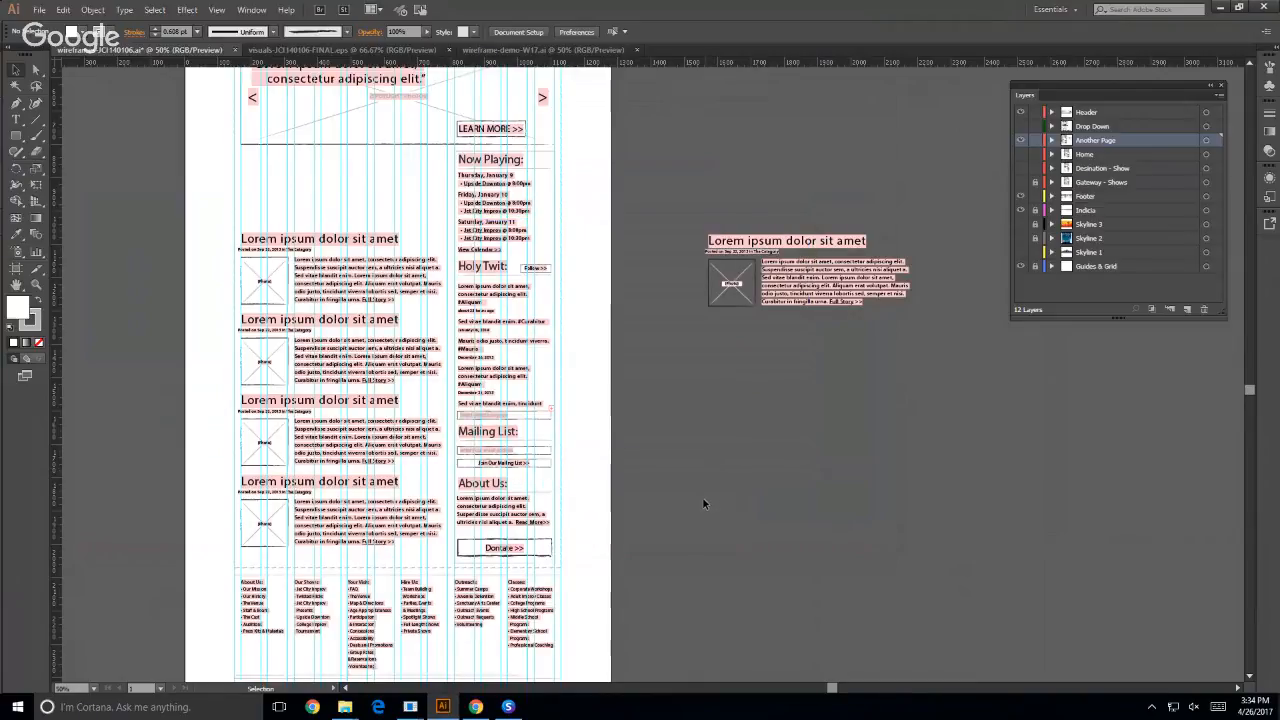
{"action": "mouse_move", "coordinate": [509, 708]}
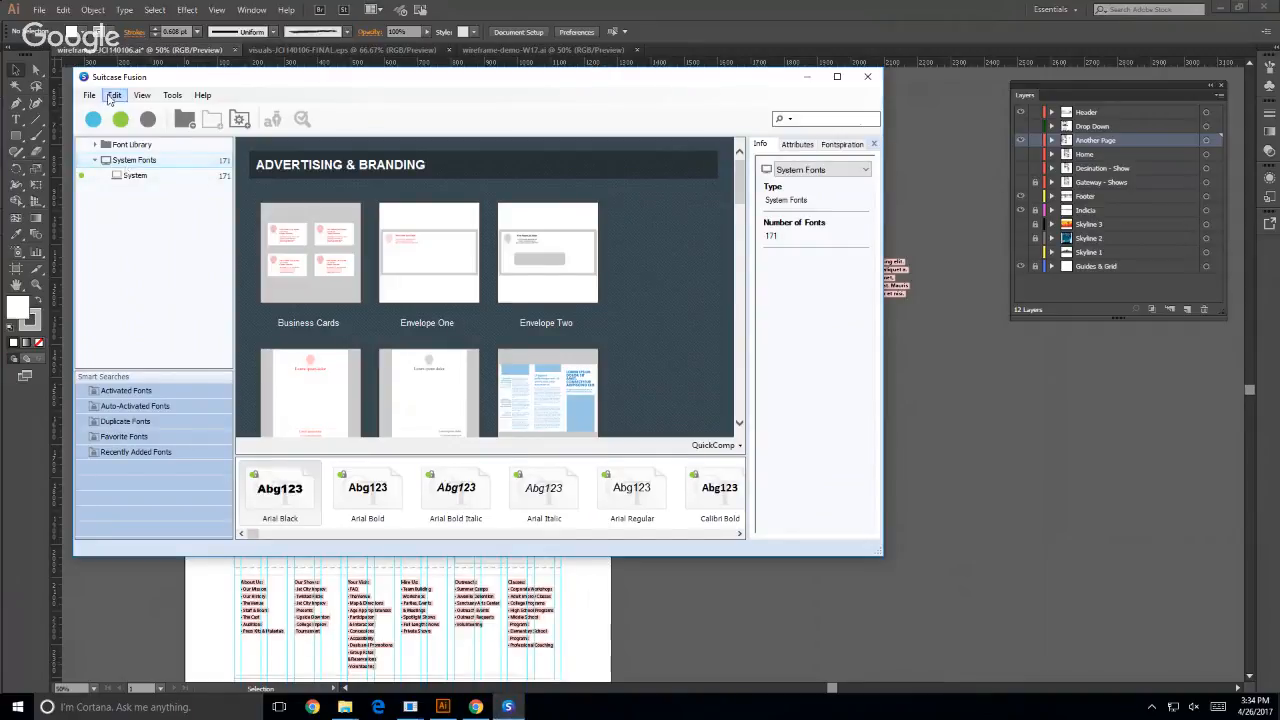
{"action": "left_click", "coordinate": [89, 96]}
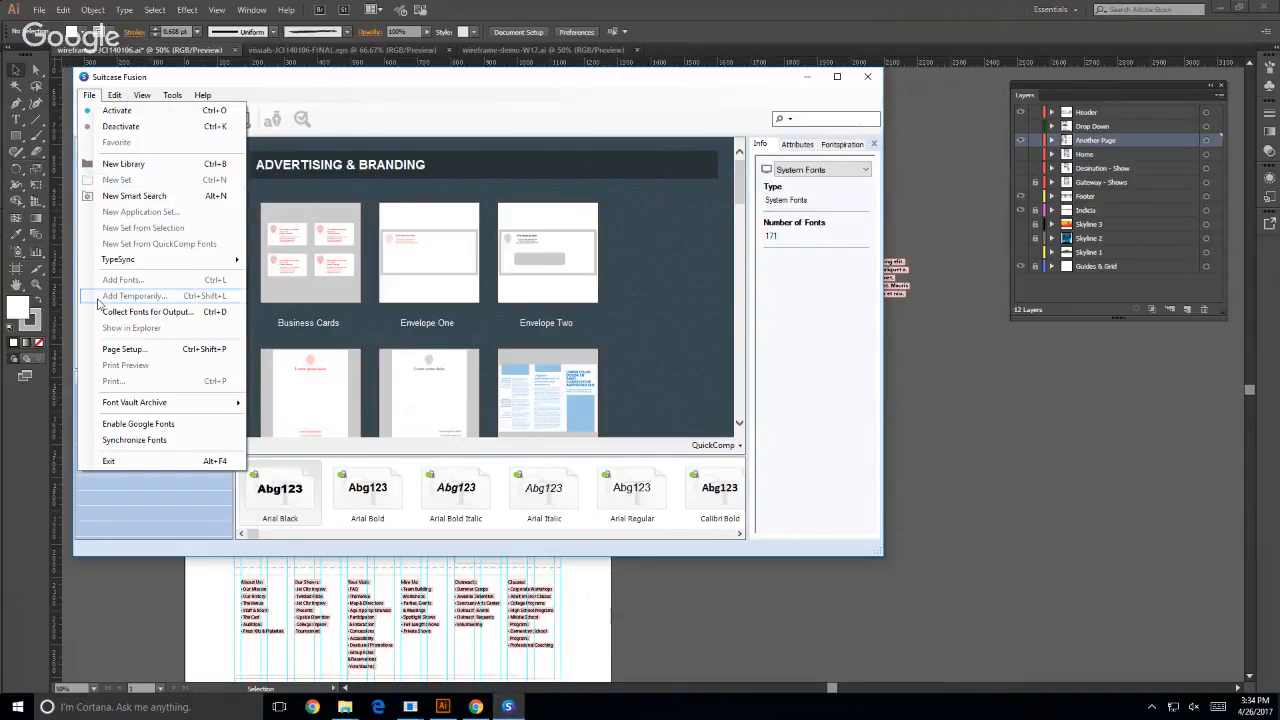
{"action": "left_click", "coordinate": [513, 122]}
{"action": "left_click", "coordinate": [95, 160]}
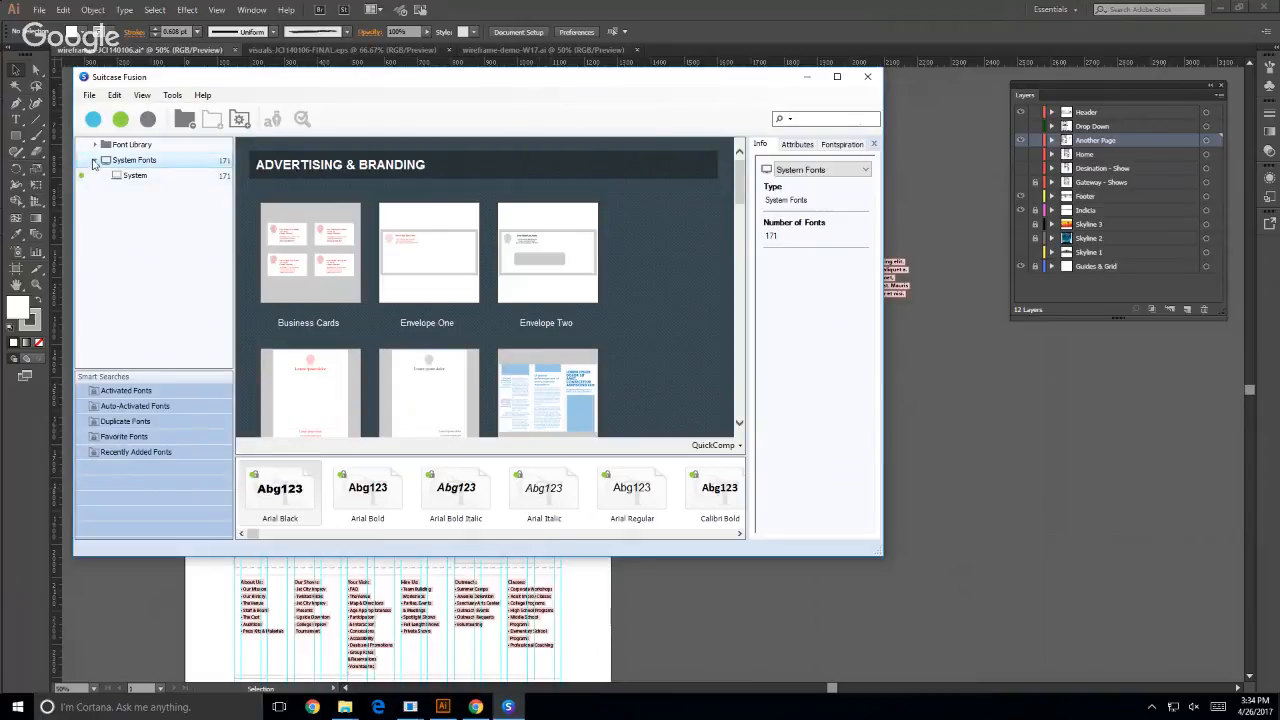
{"action": "left_click", "coordinate": [125, 144]}
{"action": "left_click", "coordinate": [89, 95]}
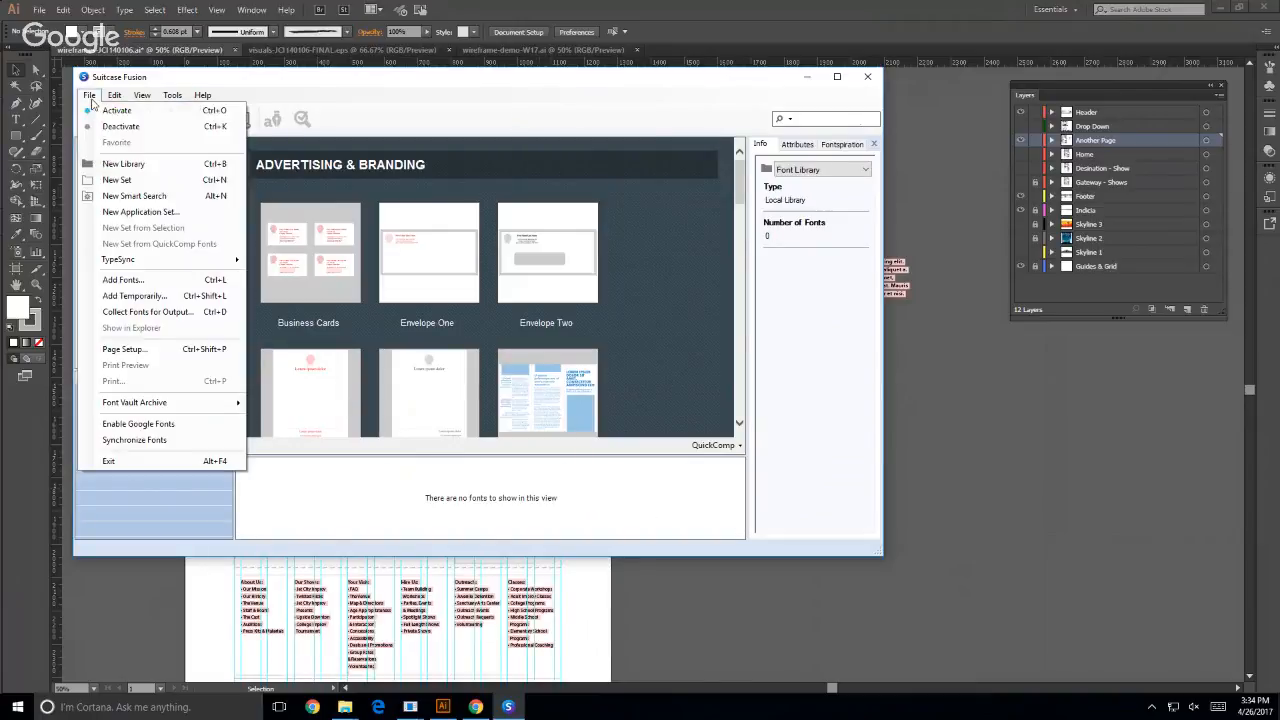
{"action": "left_click", "coordinate": [112, 180]}
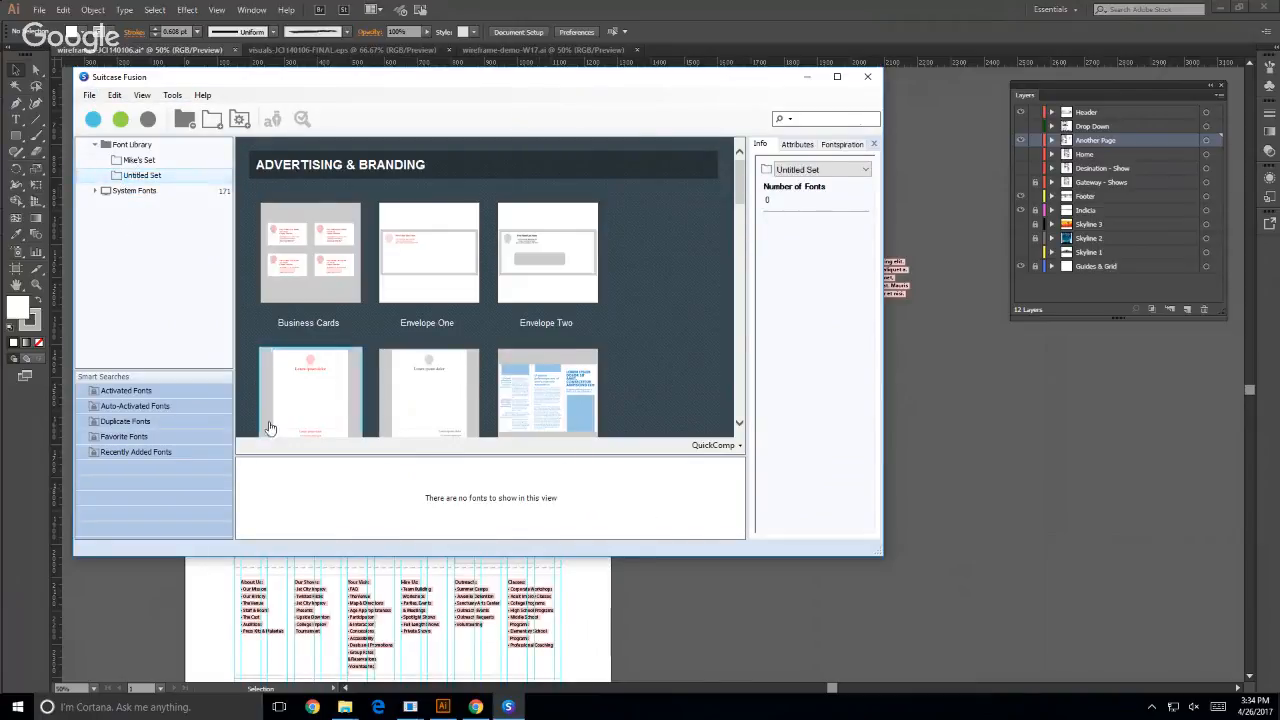
- In File Explorer, open the Felt Tip Roman folder inside the wireframes-JCI140106 (3) folder of Documents > WEB200
{"action": "left_click", "coordinate": [345, 707]}
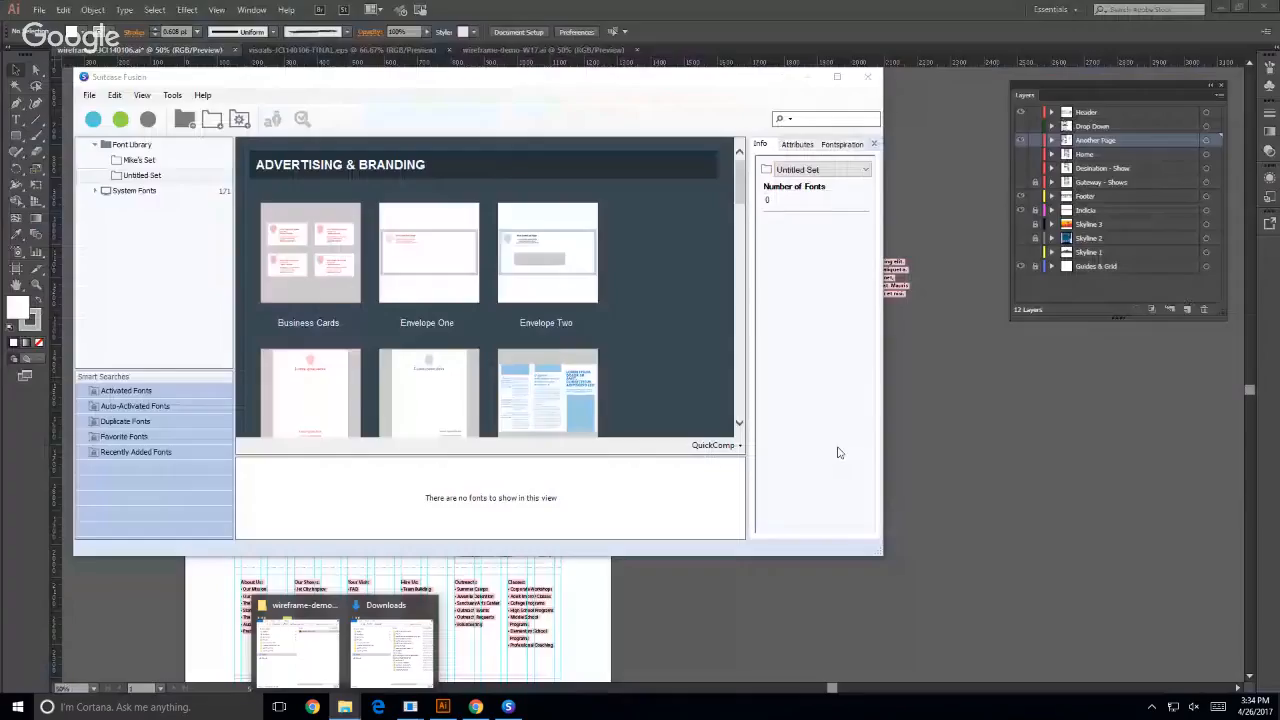
{"action": "left_click", "coordinate": [384, 607]}
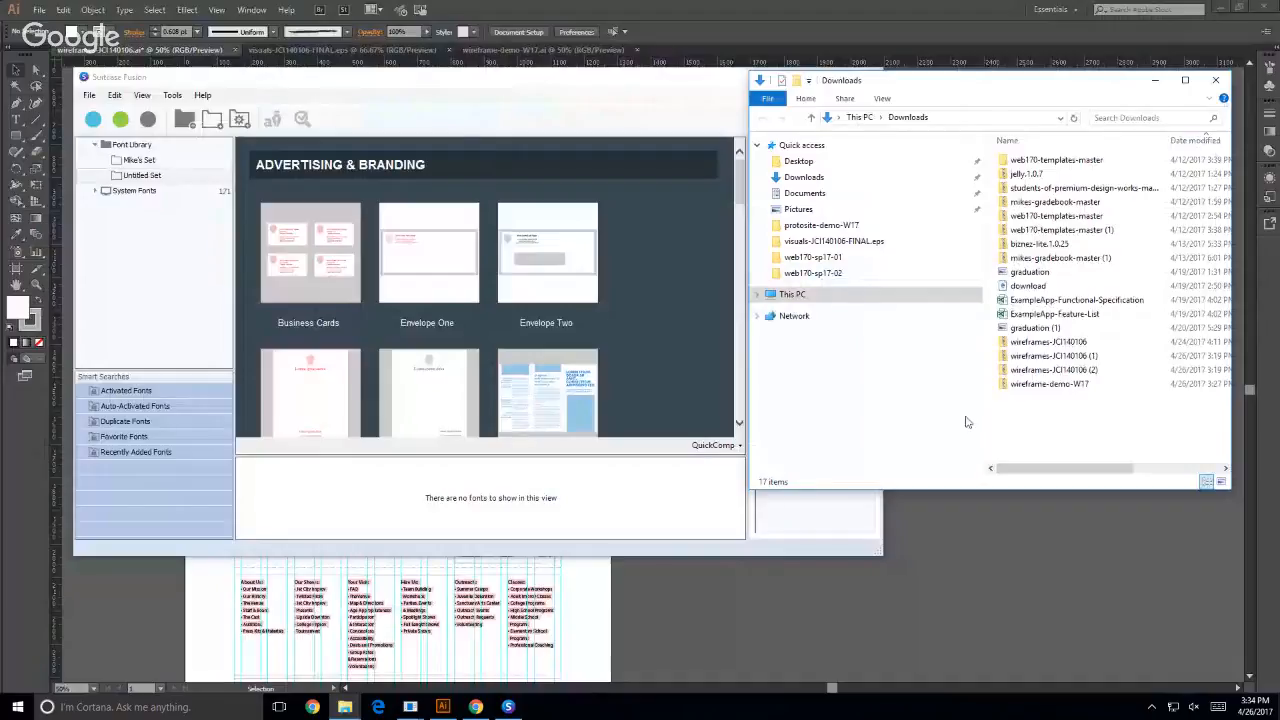
{"action": "left_click_drag", "start_coordinate": [920, 87], "coordinate": [982, 83]}
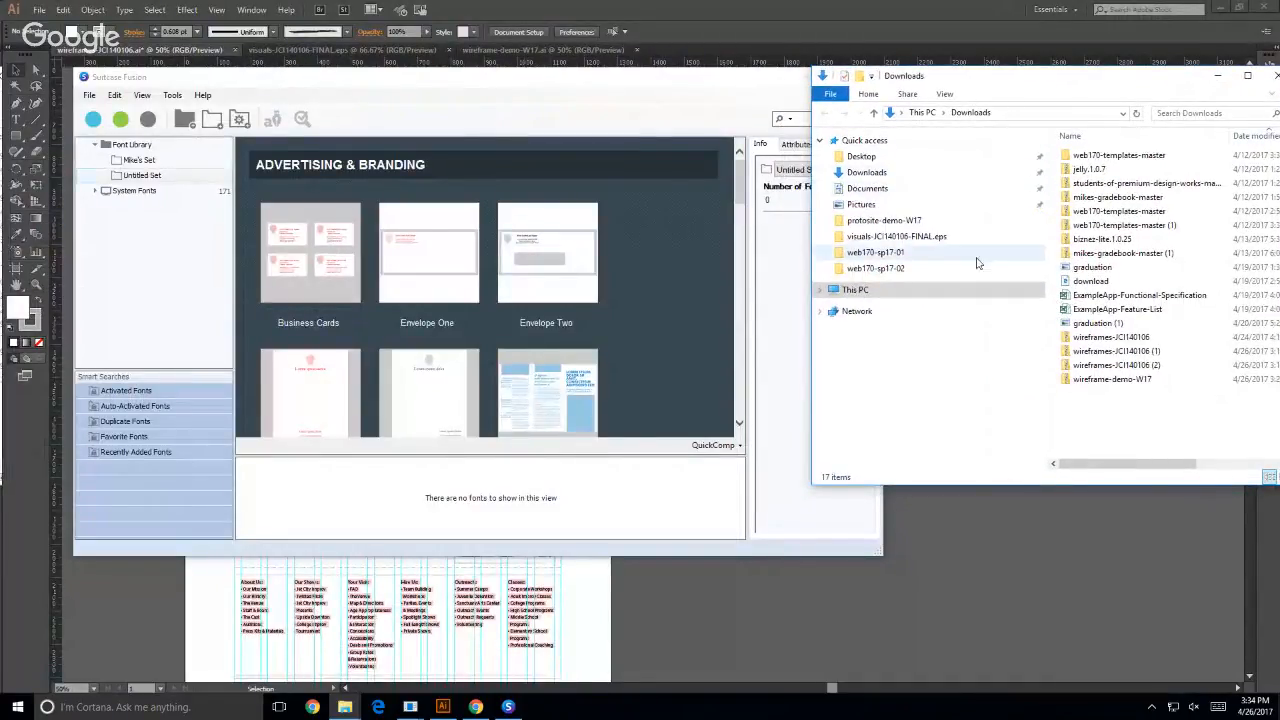
{"action": "left_click", "coordinate": [866, 188]}
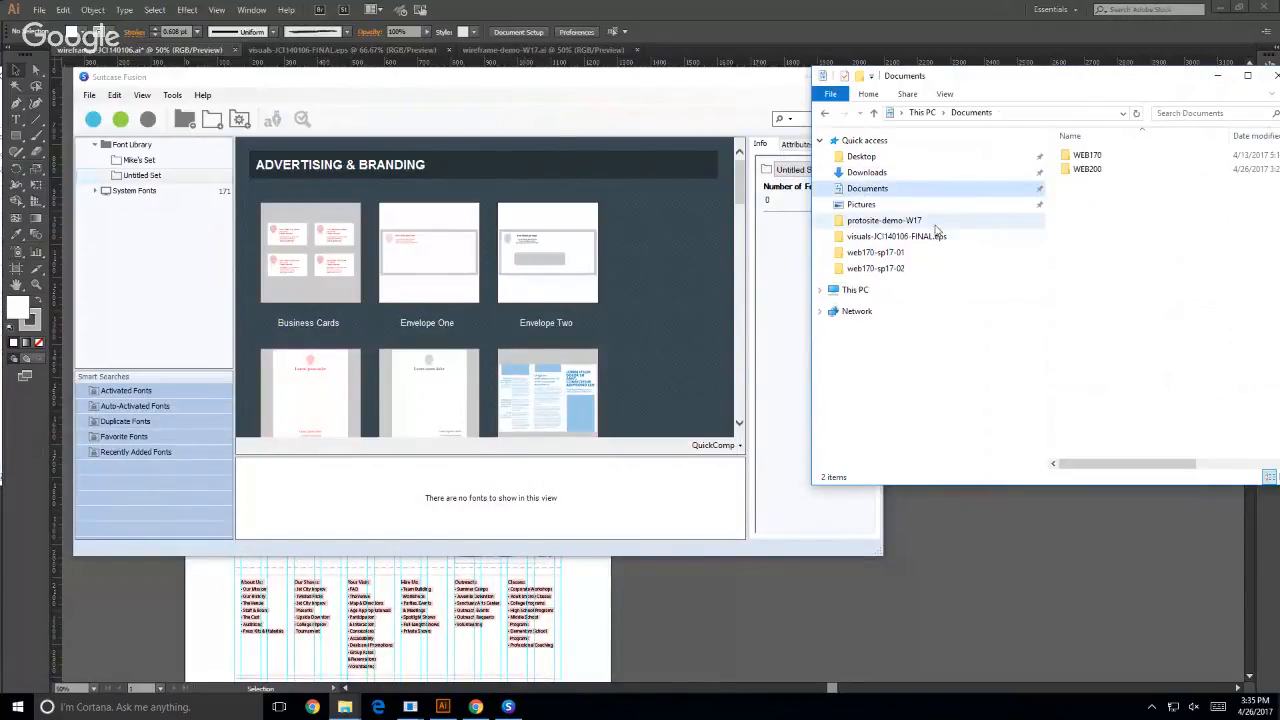
{"action": "double_click", "coordinate": [1078, 172]}
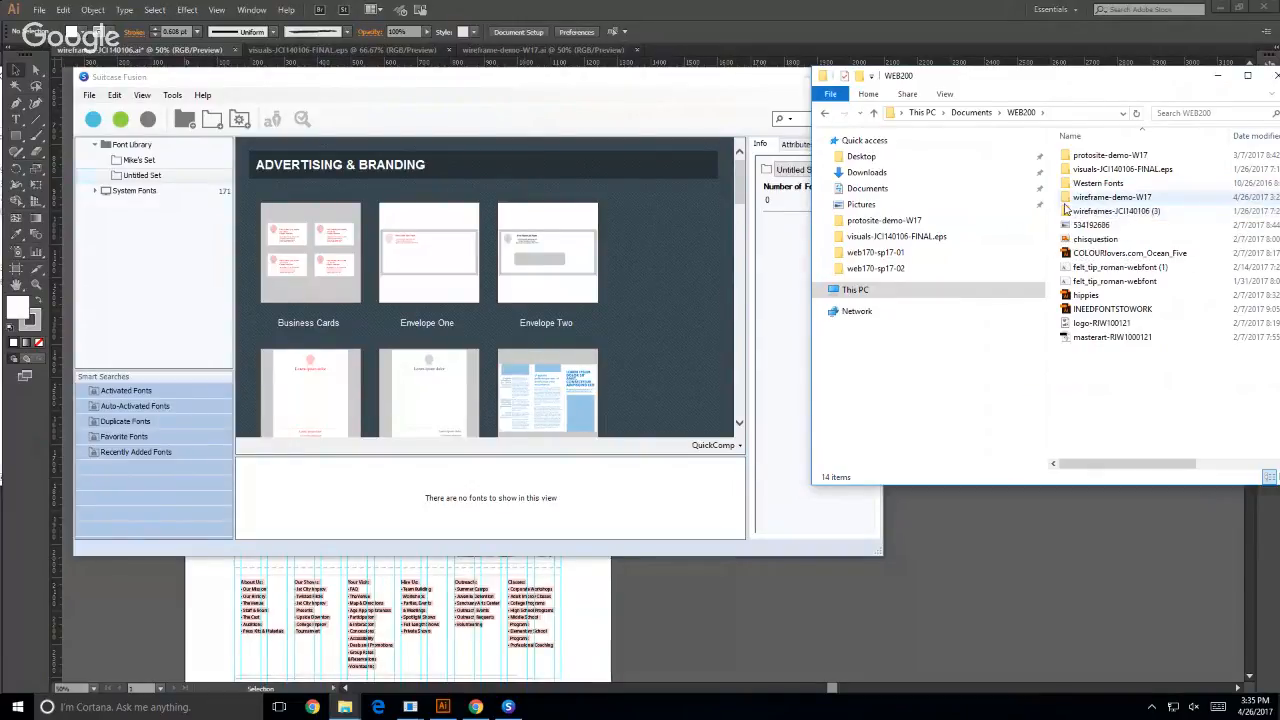
{"action": "double_click", "coordinate": [1100, 211]}
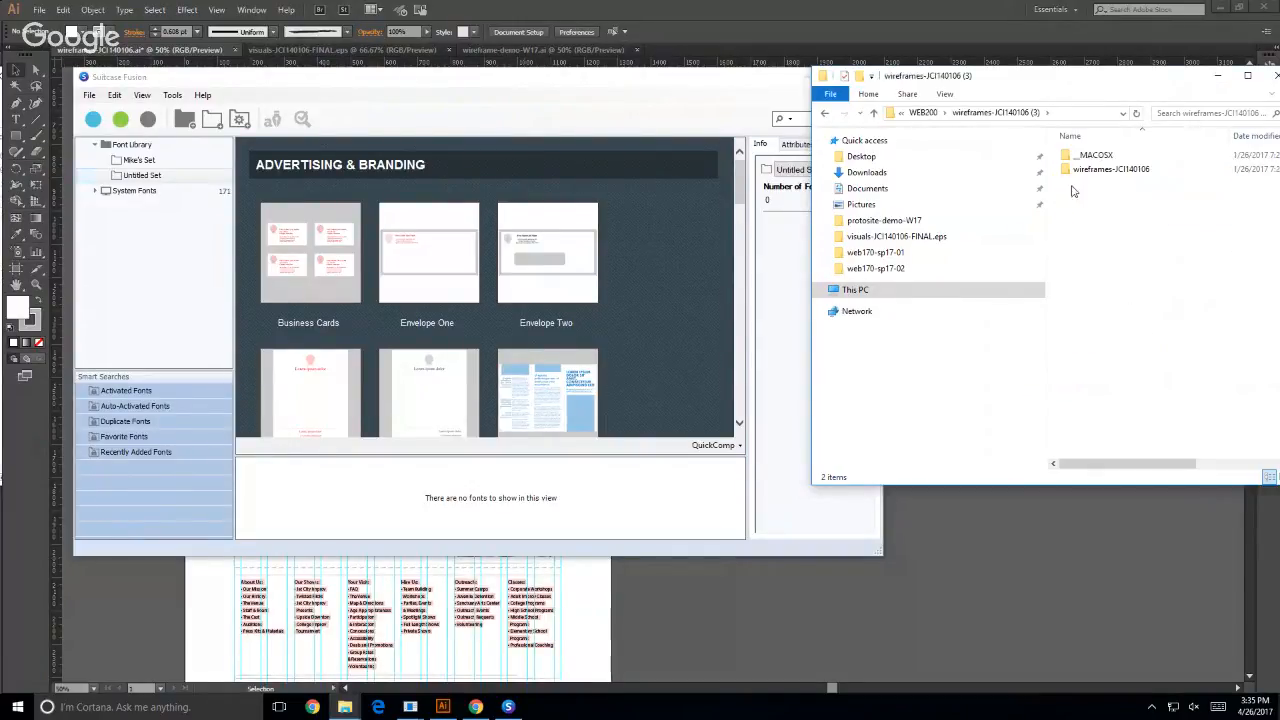
{"action": "double_click", "coordinate": [1068, 169]}
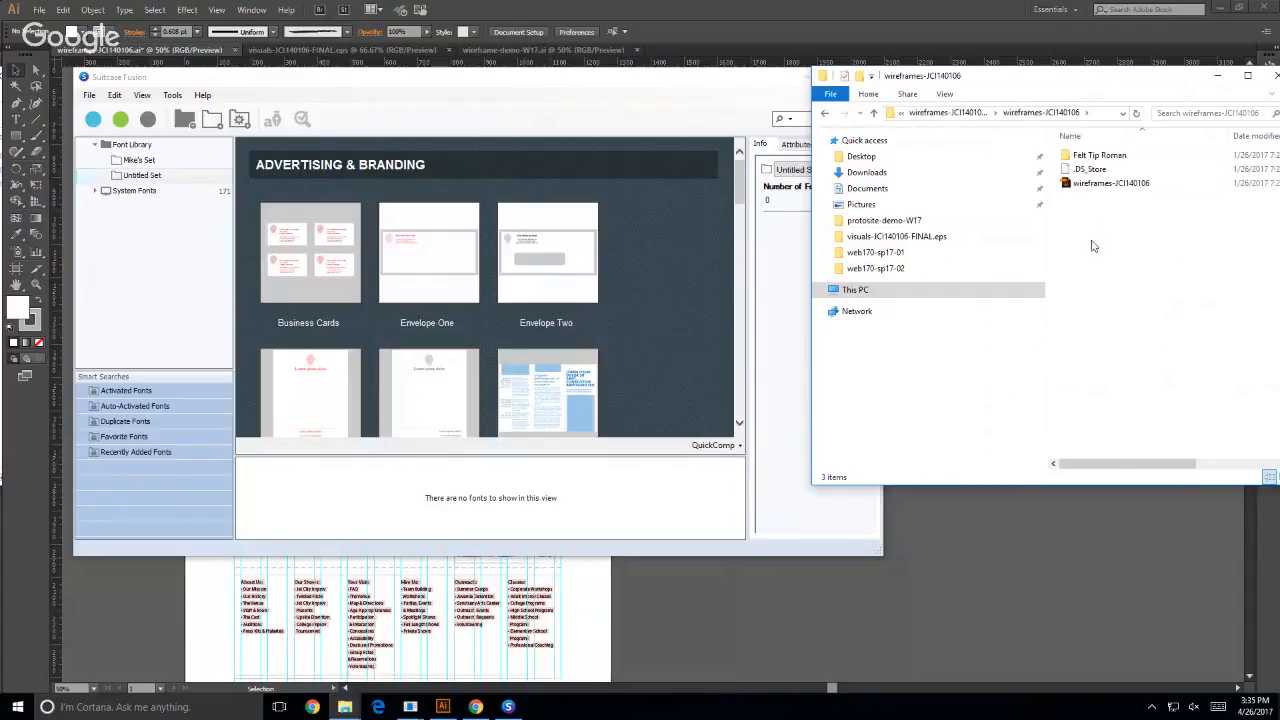
{"action": "double_click", "coordinate": [1095, 155]}
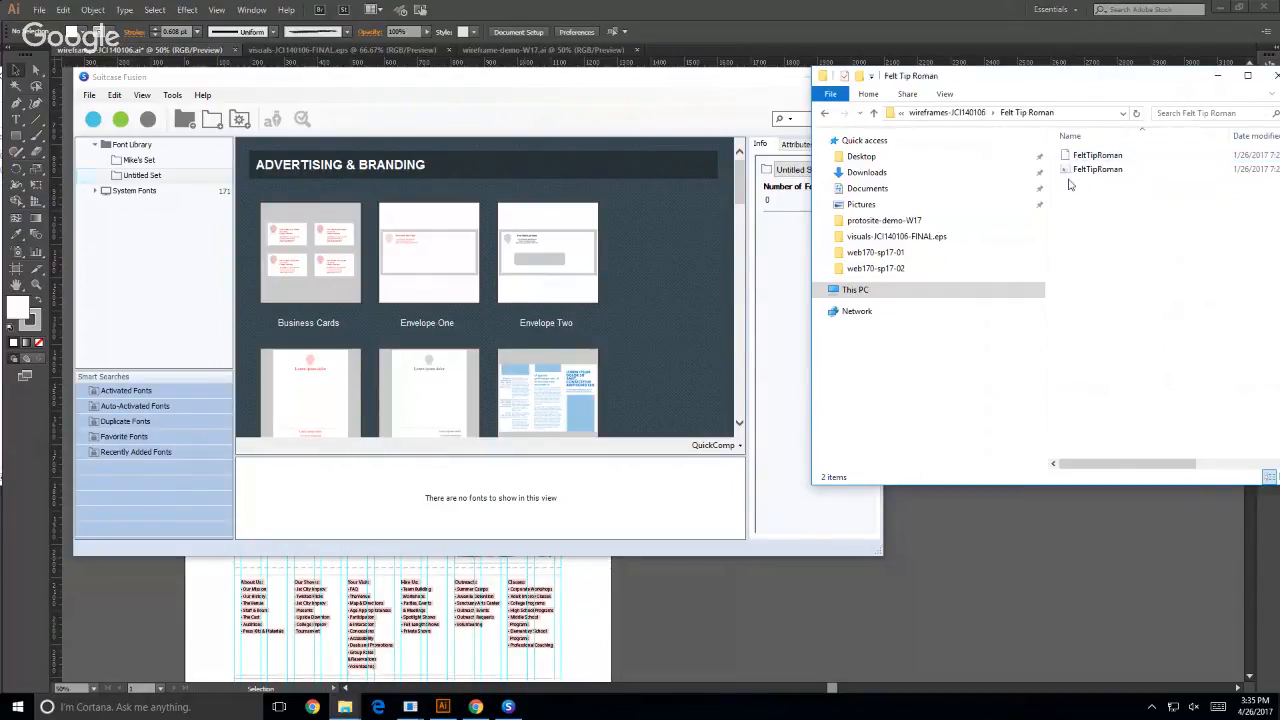
- Try to add both FeltTipRoman files to the Untitled Set in Suitcase Fusion and enlarge its window
{"action": "left_click_drag", "start_coordinate": [1069, 185], "coordinate": [141, 165]}
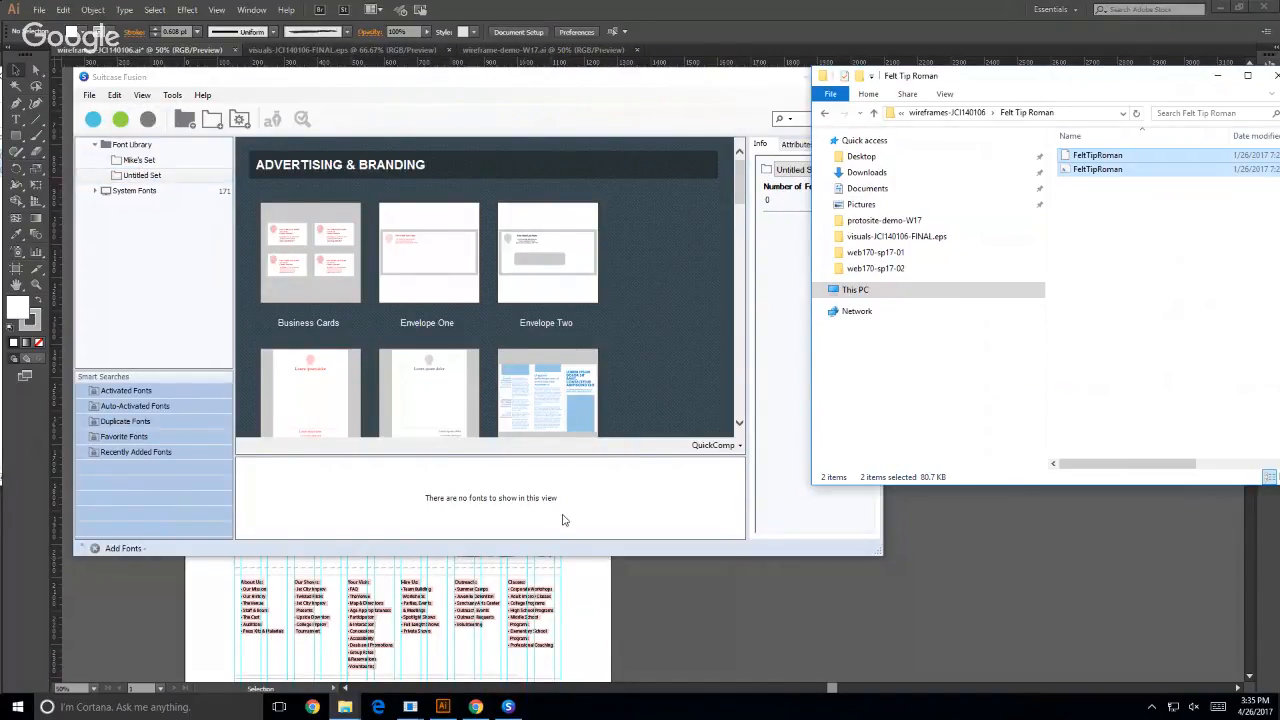
{"action": "left_click", "coordinate": [172, 553]}
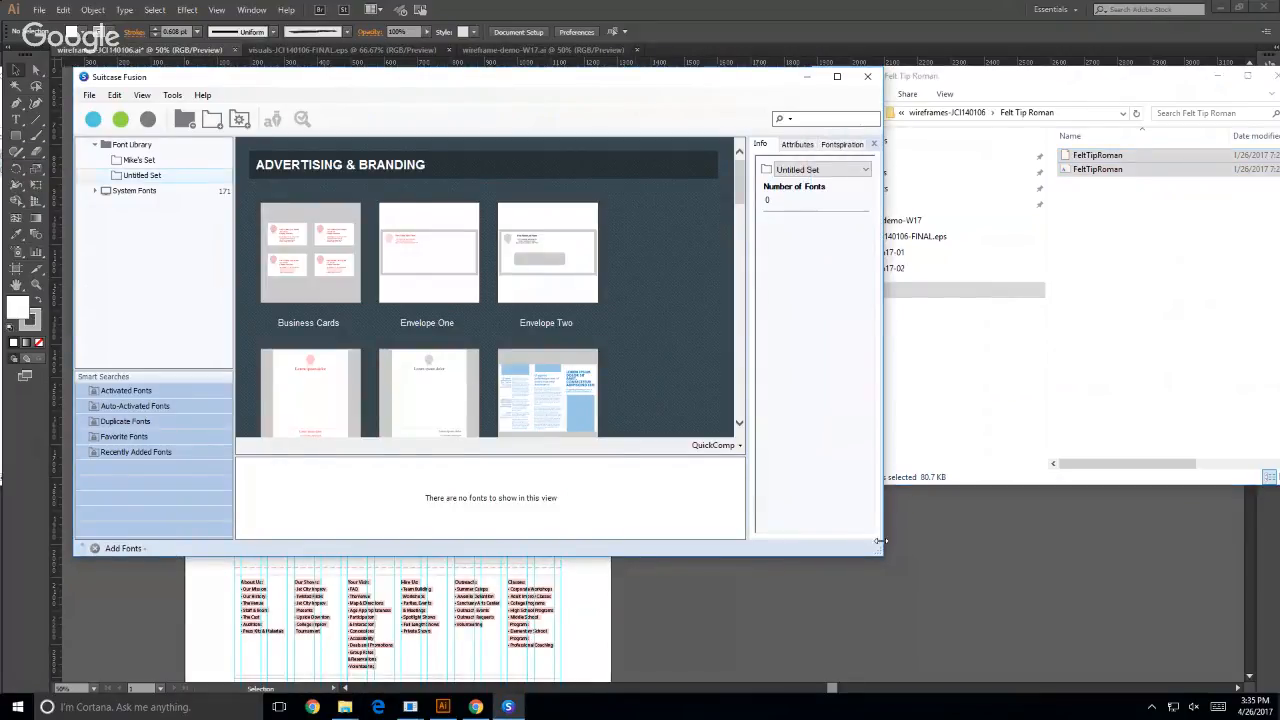
{"action": "left_click_drag", "start_coordinate": [881, 554], "coordinate": [941, 637]}
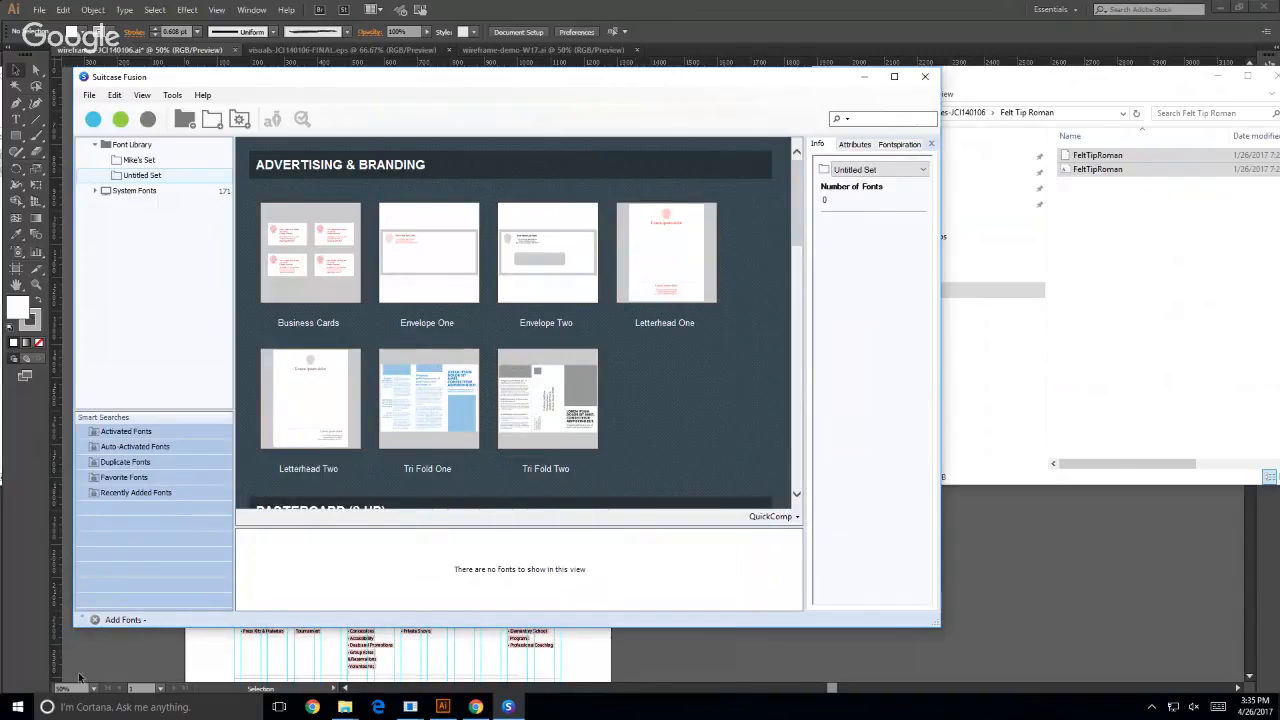
- Return to Illustrator, bring up wireframe-demo-W17.ai, and toggle the Header layer's visibility to examine what it contains
{"action": "left_click", "coordinate": [132, 678]}
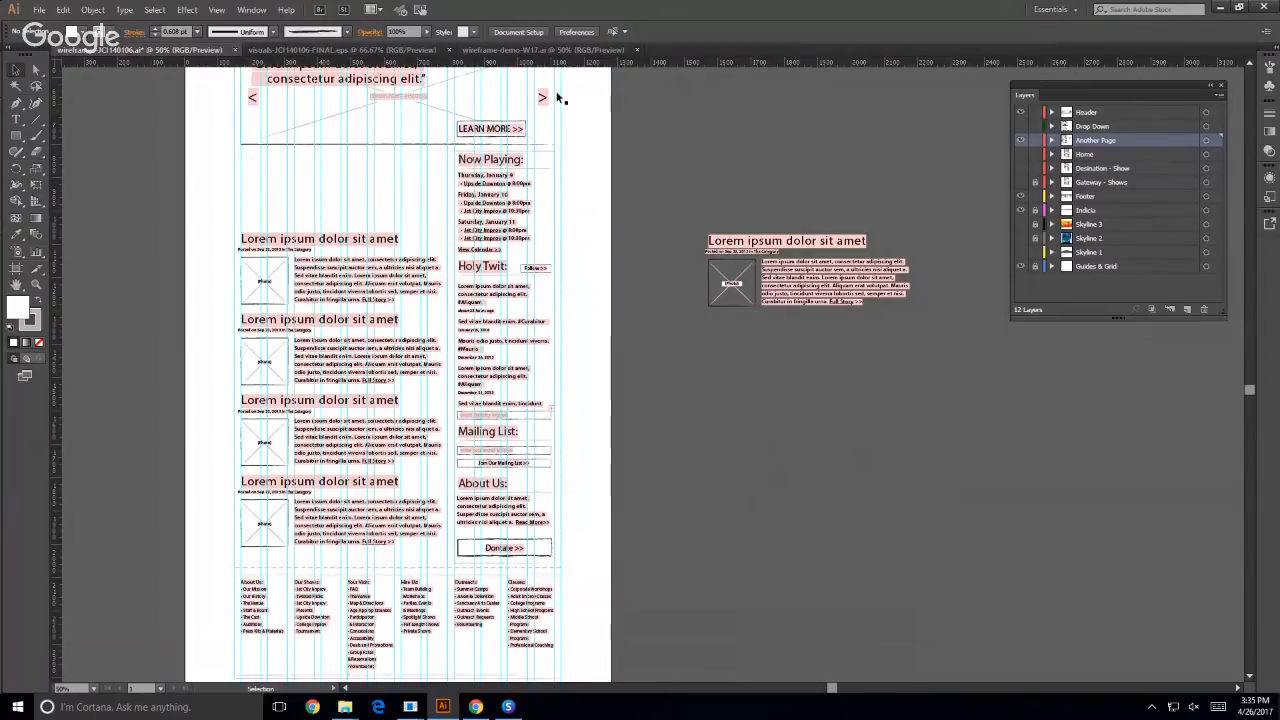
{"action": "left_click", "coordinate": [497, 50]}
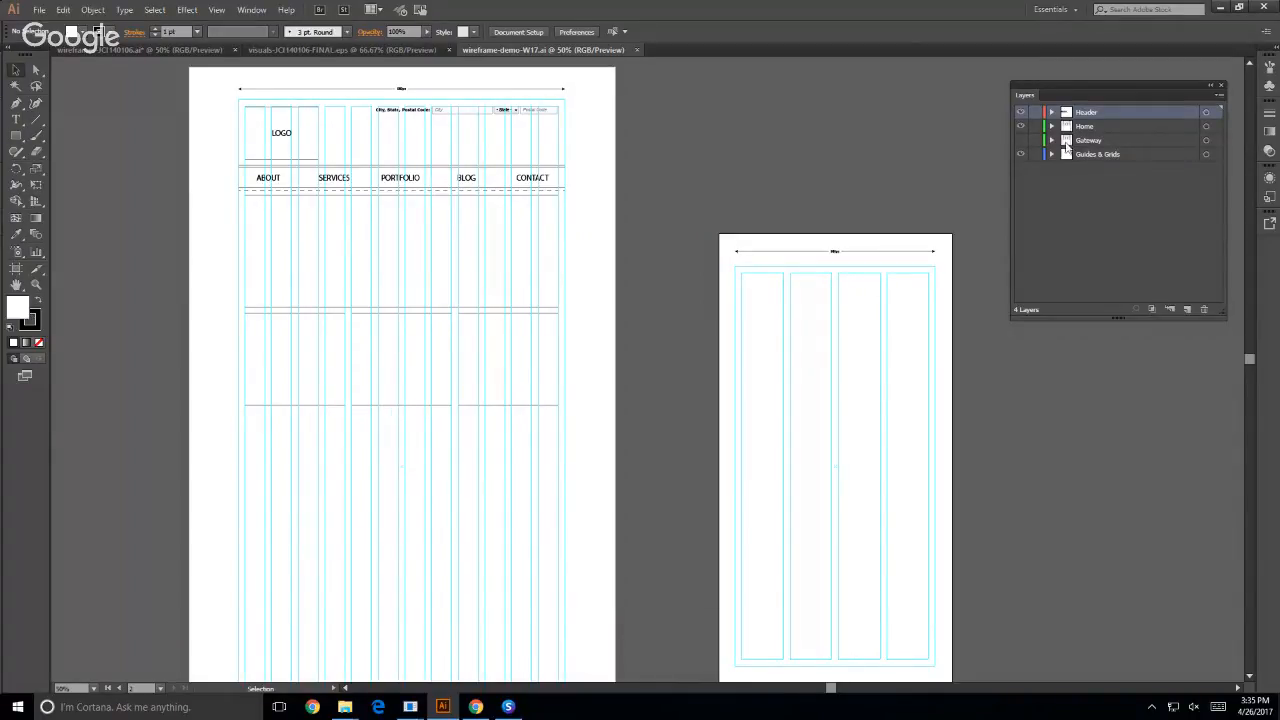
{"action": "left_click", "coordinate": [1020, 112]}
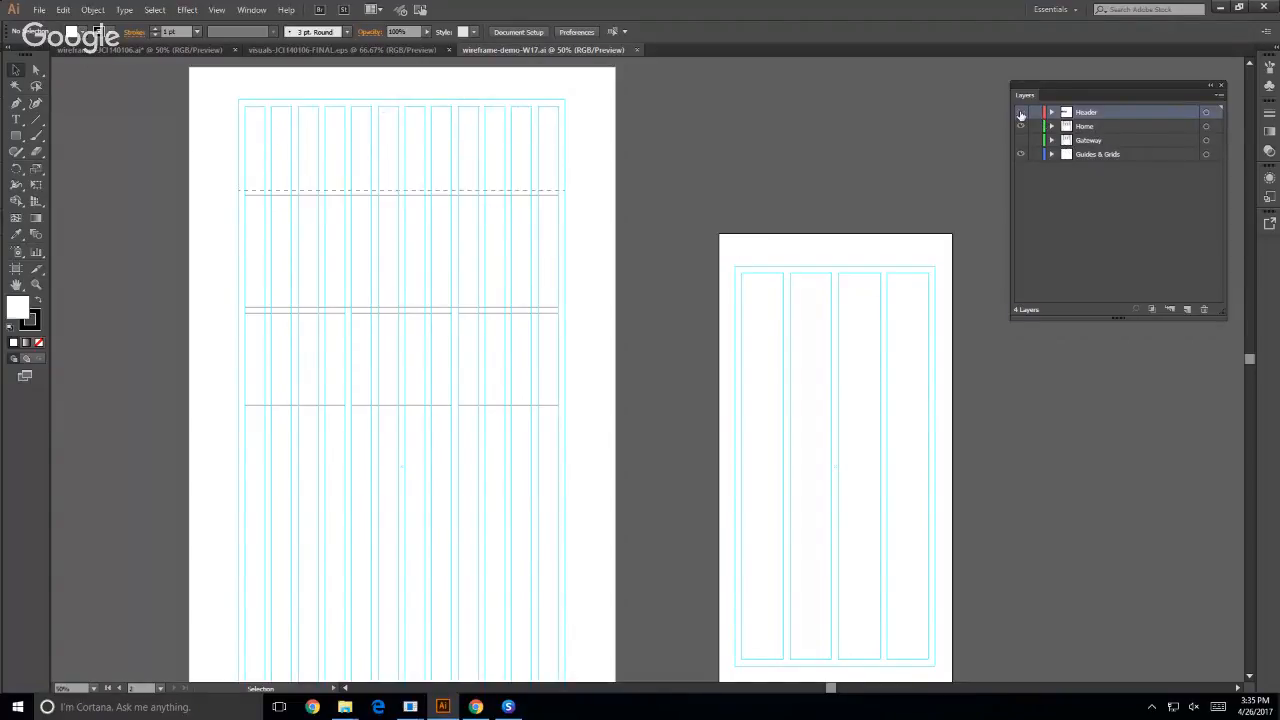
{"action": "left_click", "coordinate": [1020, 112]}
{"action": "left_click", "coordinate": [1020, 112]}
{"action": "left_click", "coordinate": [1020, 112]}
{"action": "left_click", "coordinate": [1020, 112]}
{"action": "left_click", "coordinate": [1020, 112]}
- Toggle the Home layer's visibility to check its content, and make the Gateway layer visible
{"action": "left_click", "coordinate": [1020, 126]}
{"action": "left_click", "coordinate": [1020, 126]}
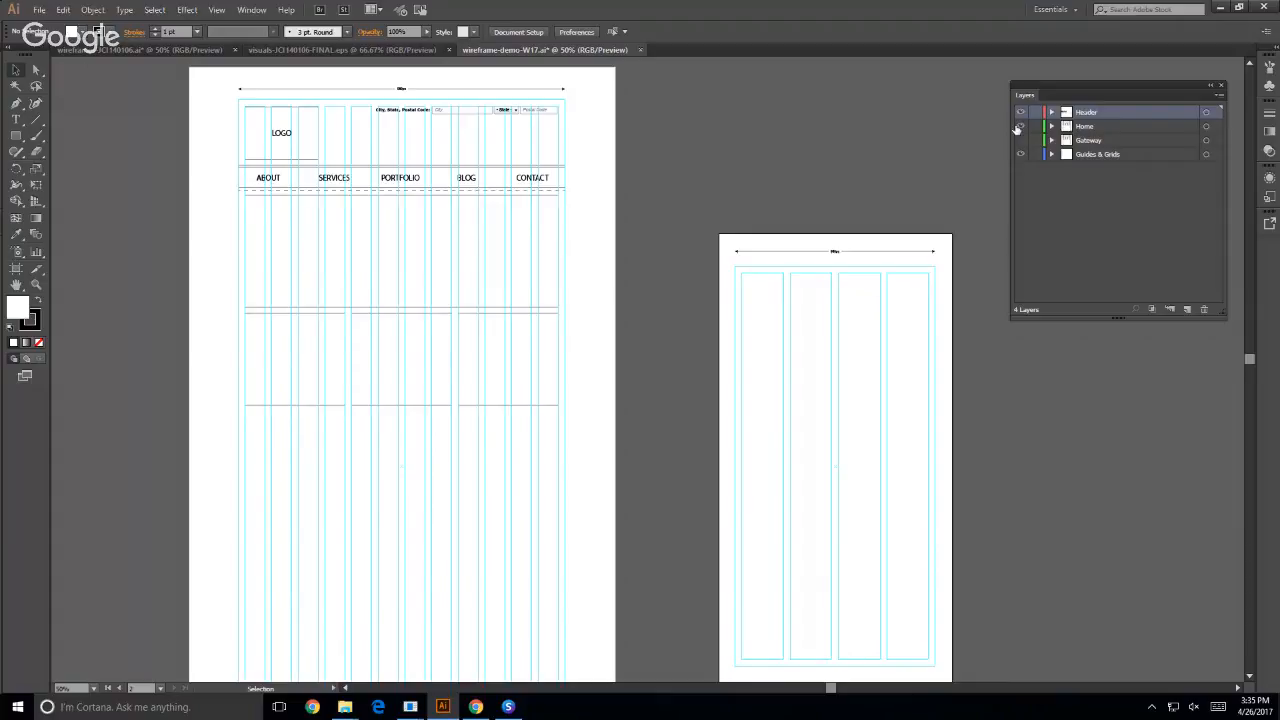
{"action": "left_click", "coordinate": [1020, 126]}
{"action": "left_click", "coordinate": [1020, 127]}
{"action": "left_click", "coordinate": [1021, 142]}
{"action": "left_click", "coordinate": [1021, 142]}
{"action": "left_click", "coordinate": [1020, 143]}
{"action": "left_click", "coordinate": [1020, 143]}
{"action": "left_click", "coordinate": [1020, 143]}
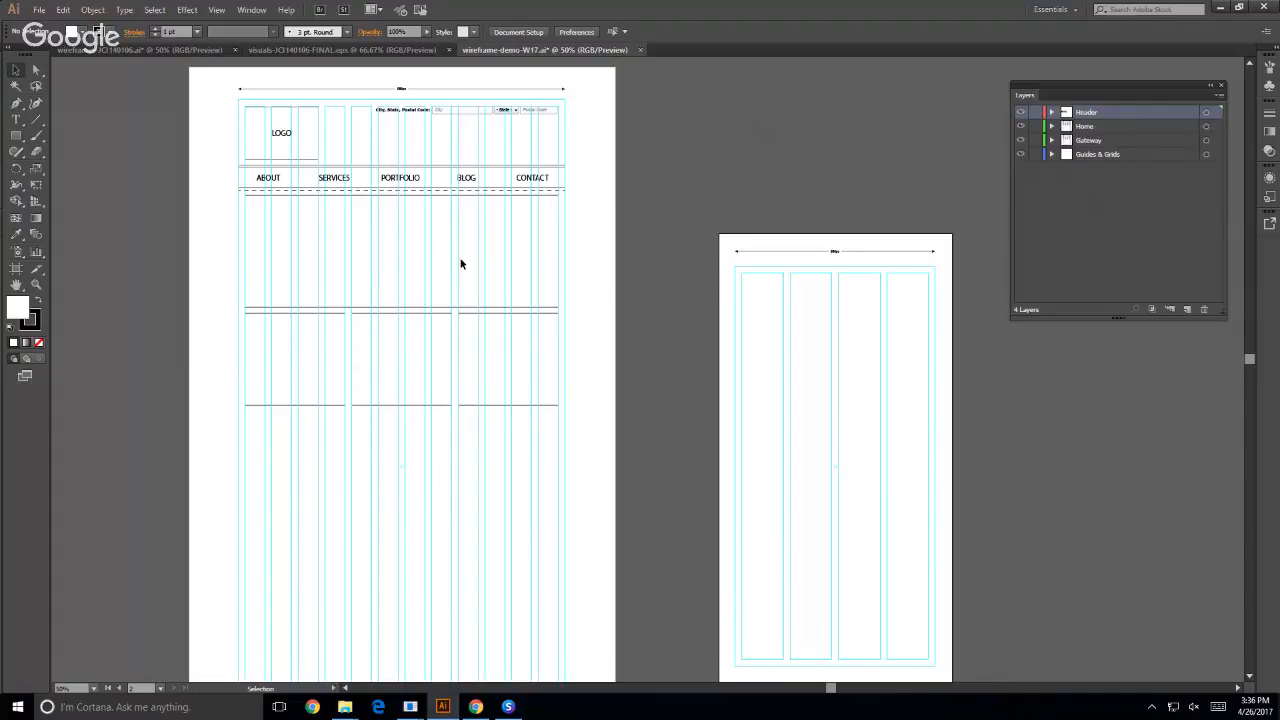
- Switch to Chrome, open 960.gs in a new tab, and download the 960 Grid System package
{"action": "left_click", "coordinate": [477, 710]}
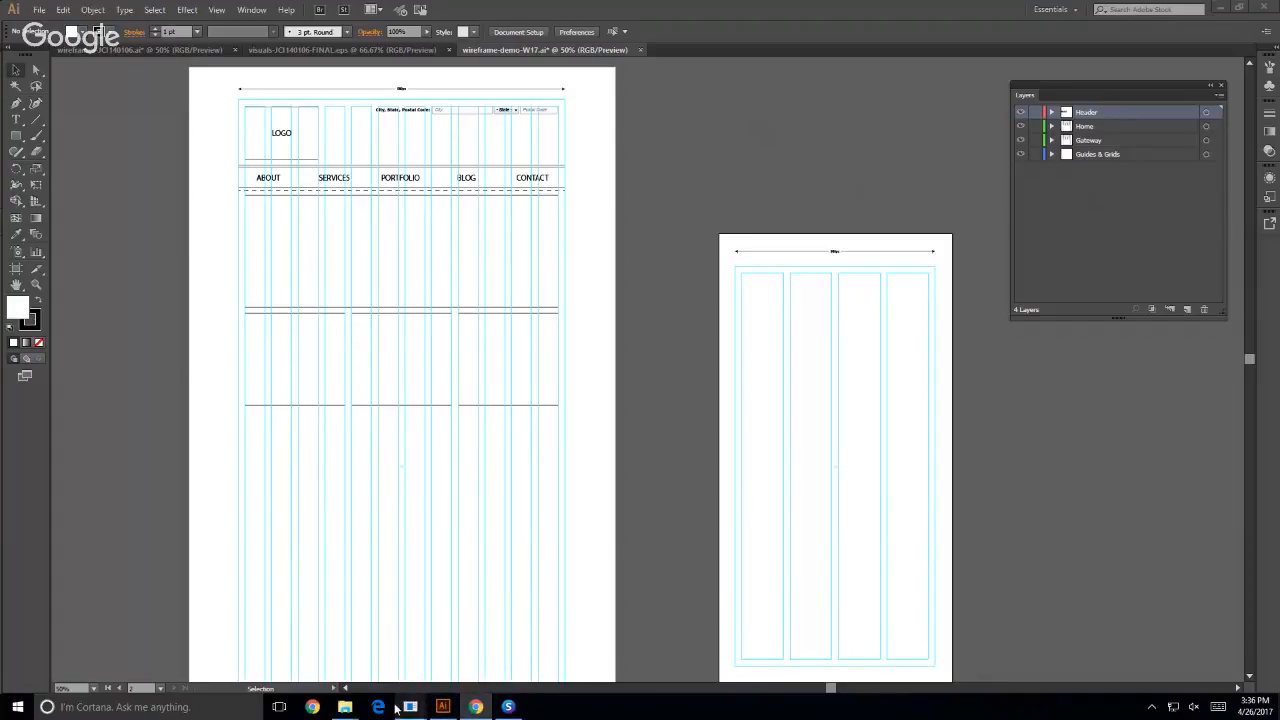
{"action": "left_click", "coordinate": [330, 664]}
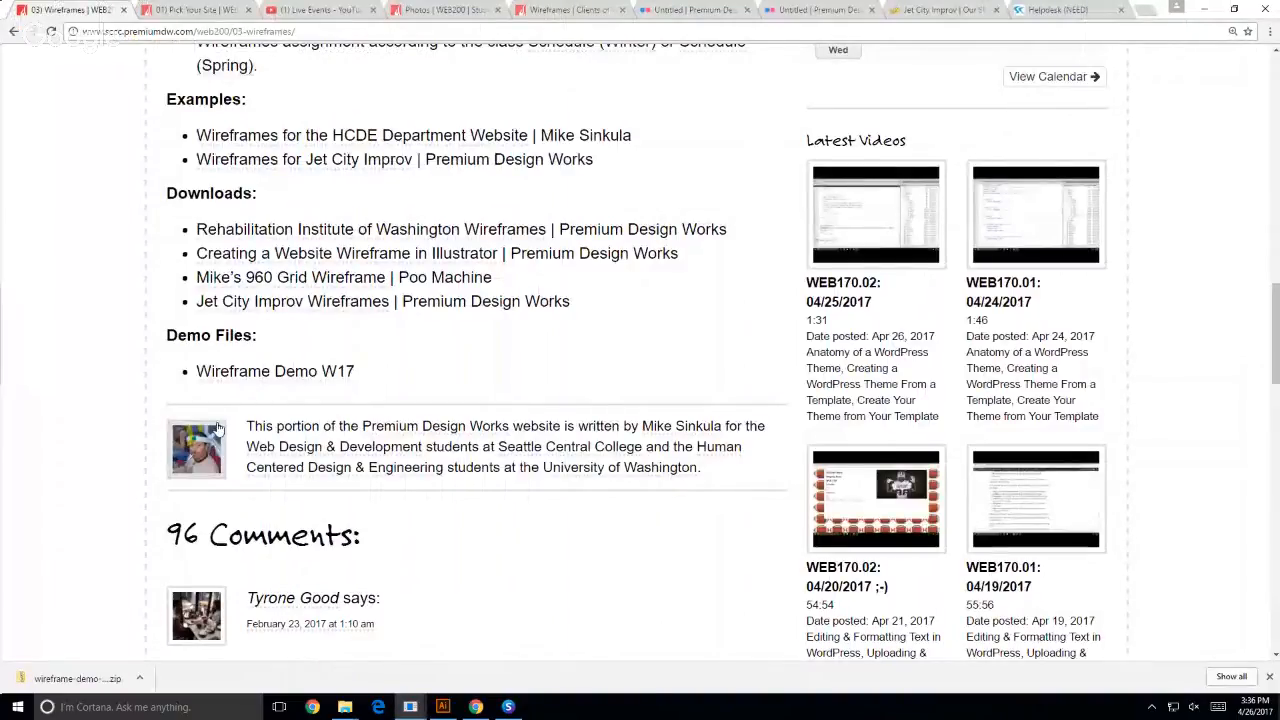
{"action": "key", "text": "ctrl+t"}
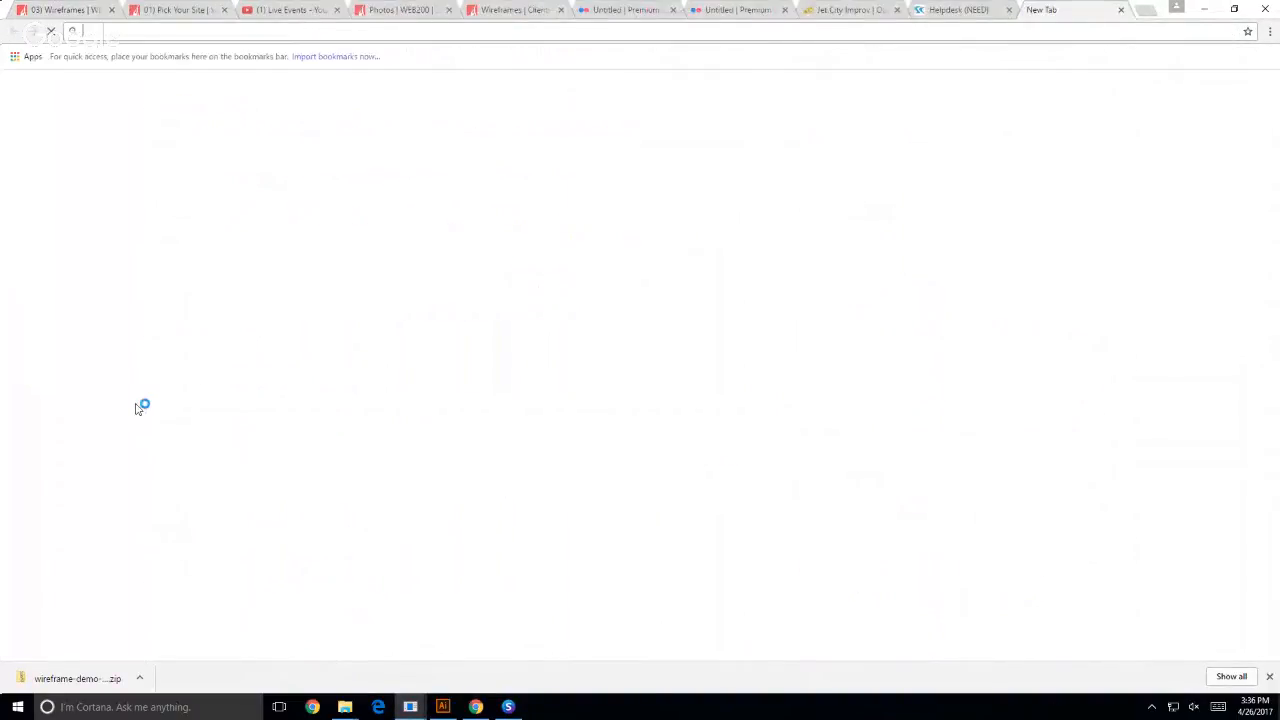
{"action": "type", "text": "960.g"}
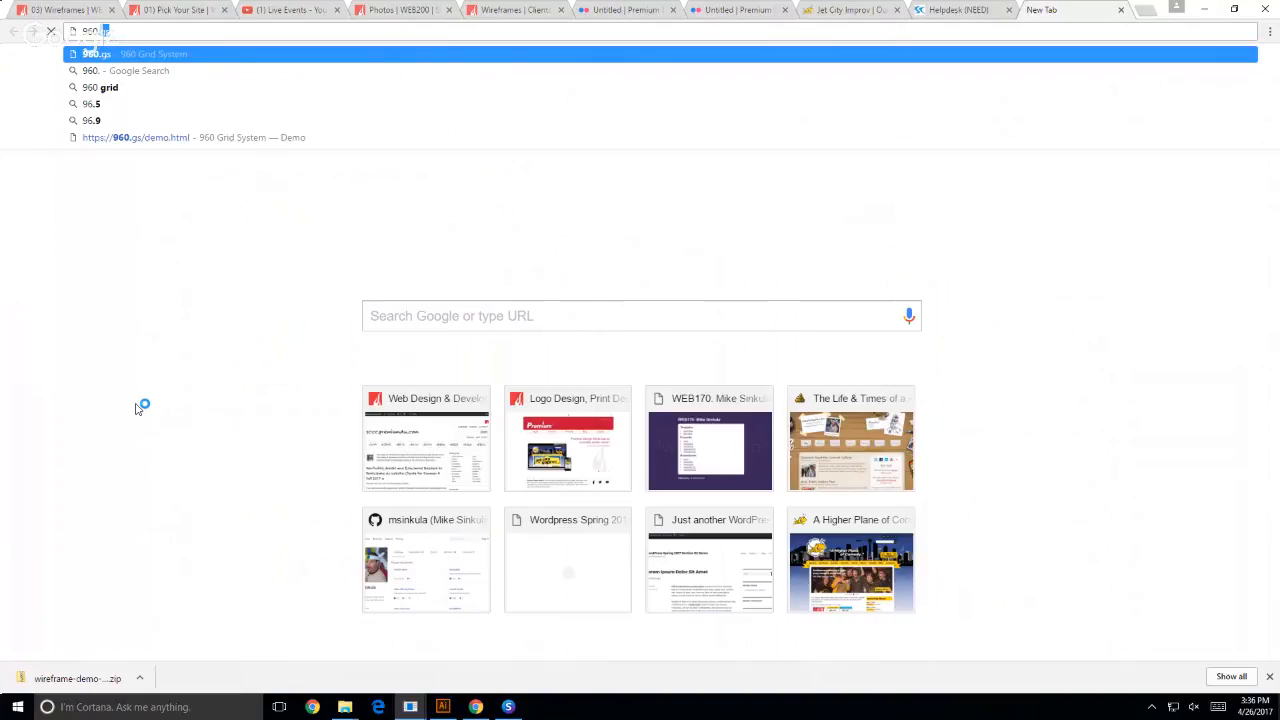
{"action": "type", "text": "s"}
{"action": "key", "text": "Return"}
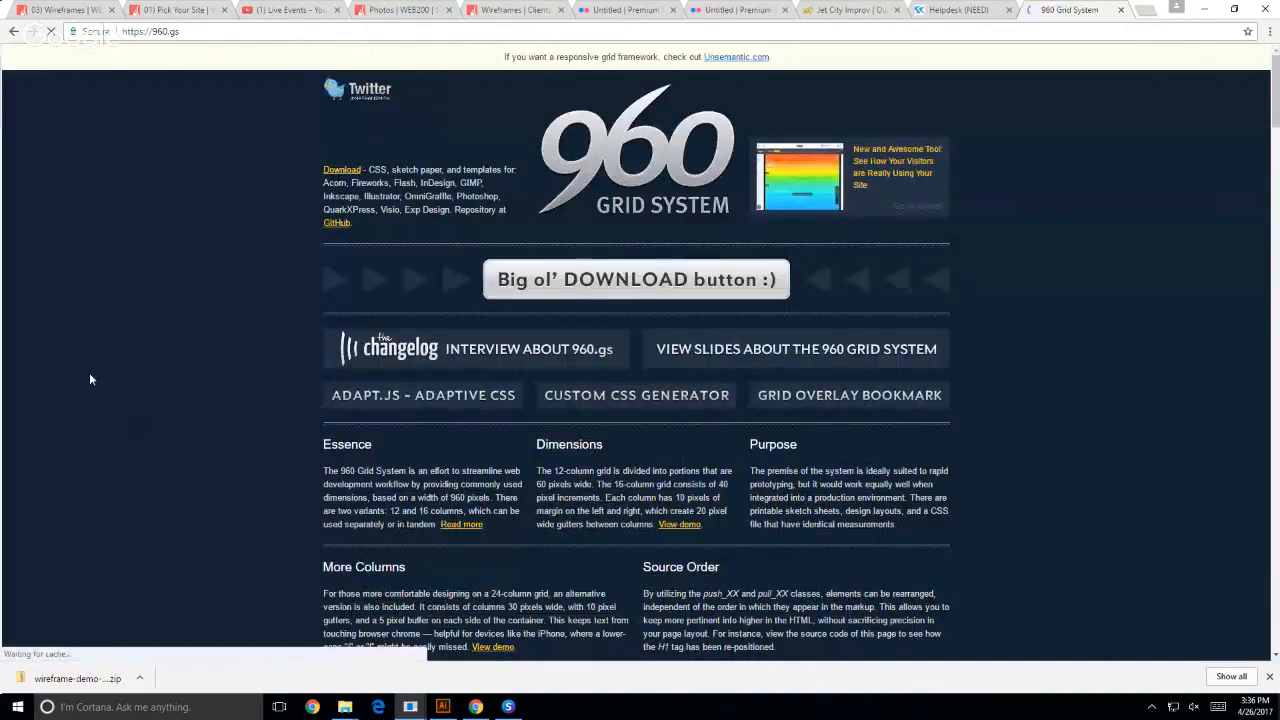
{"action": "left_click", "coordinate": [575, 295]}
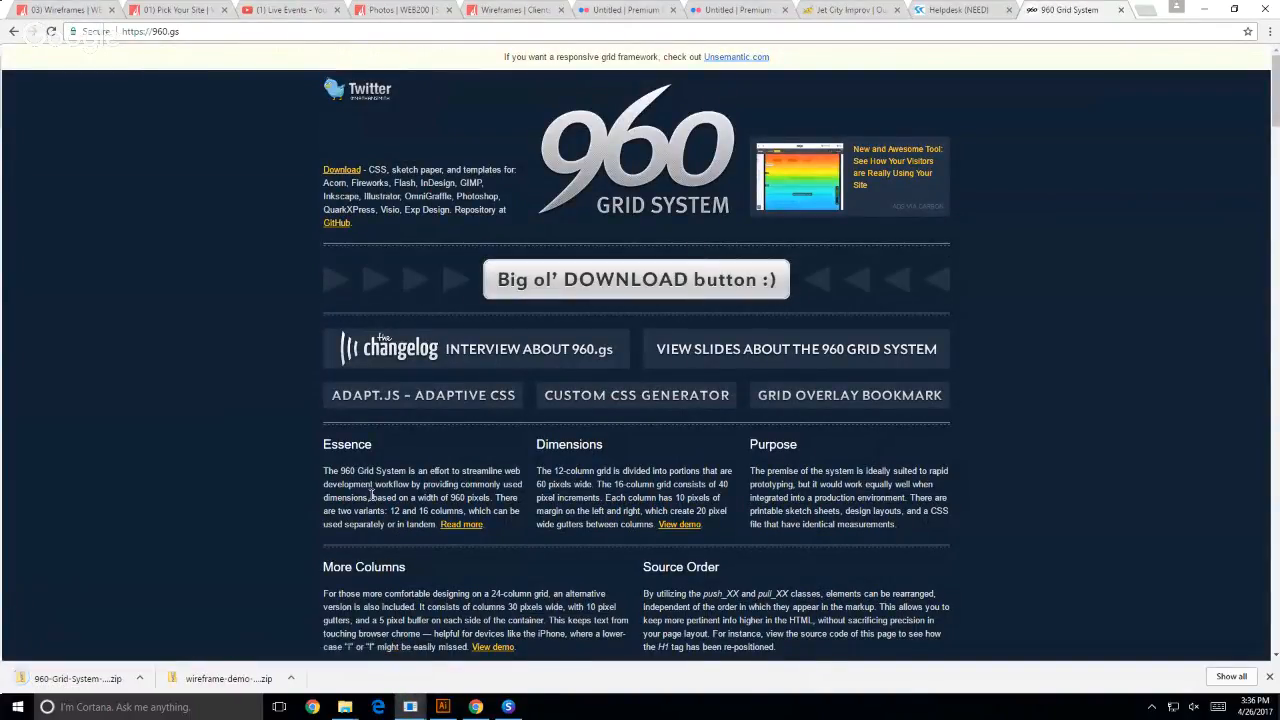
- Set up two File Explorer windows side by side, one showing Documents and the other Downloads
{"action": "mouse_move", "coordinate": [345, 706]}
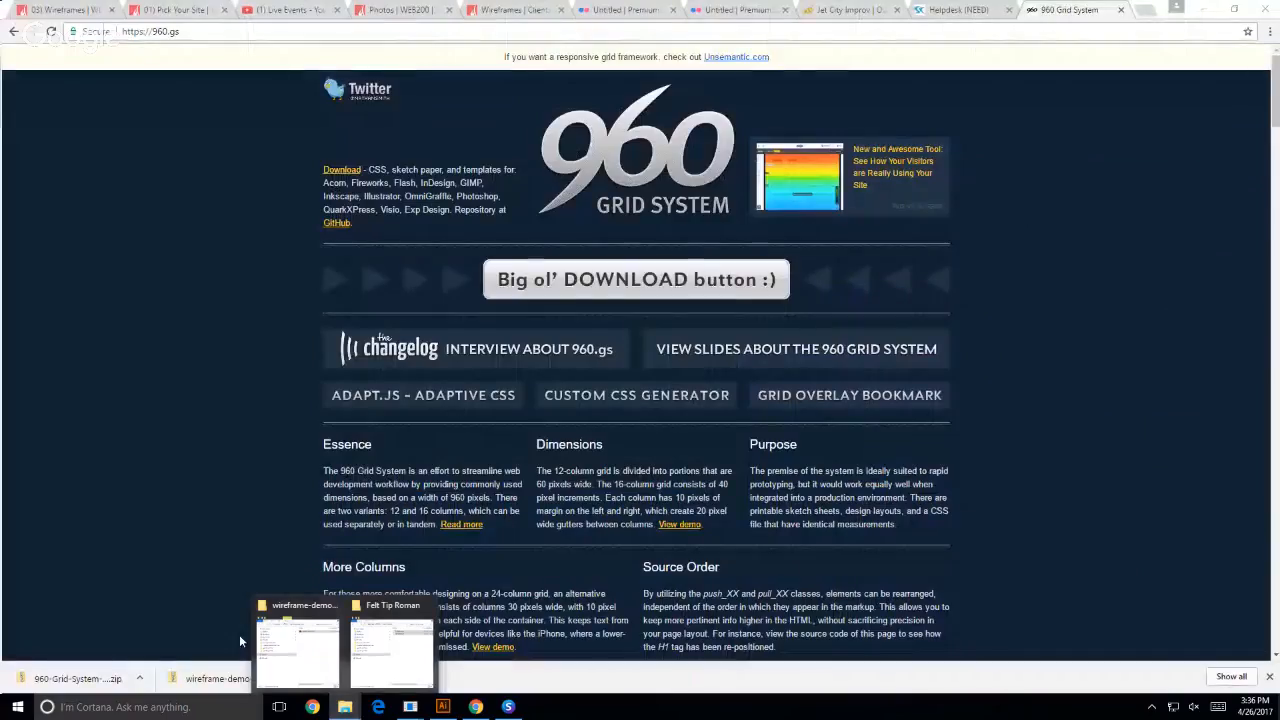
{"action": "left_click", "coordinate": [297, 645]}
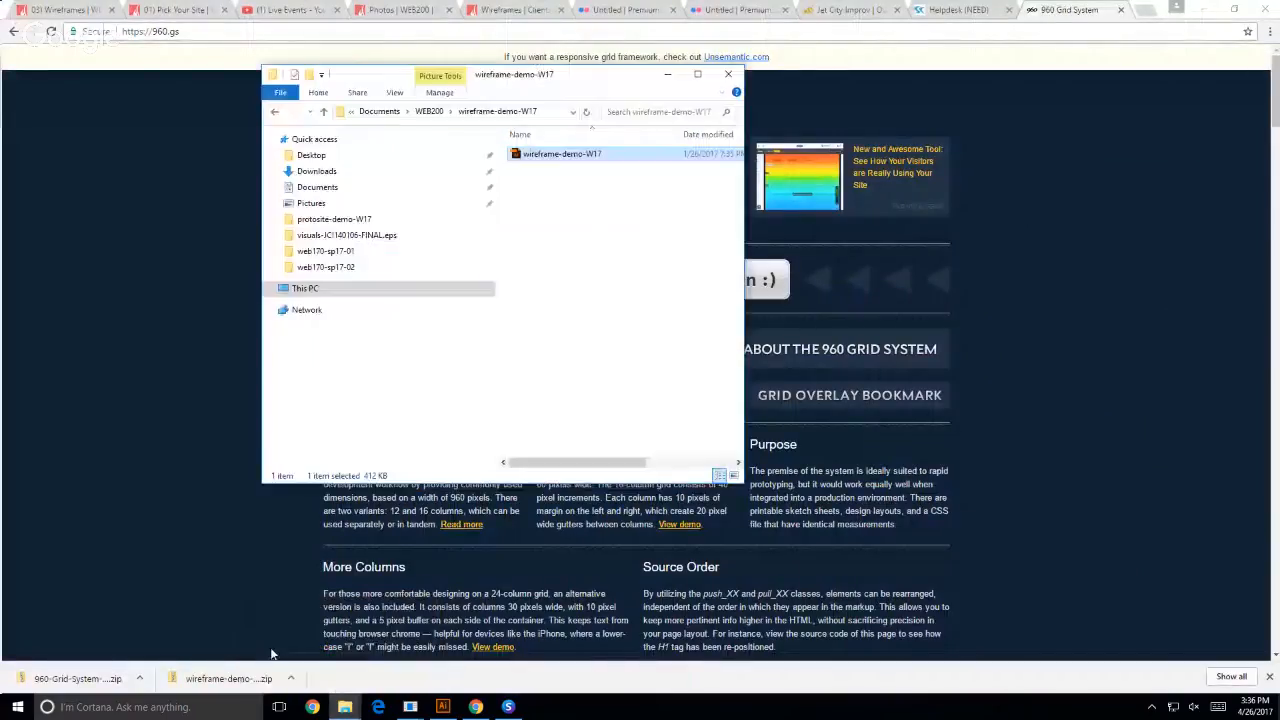
{"action": "right_click", "coordinate": [315, 172]}
{"action": "left_click", "coordinate": [350, 216]}
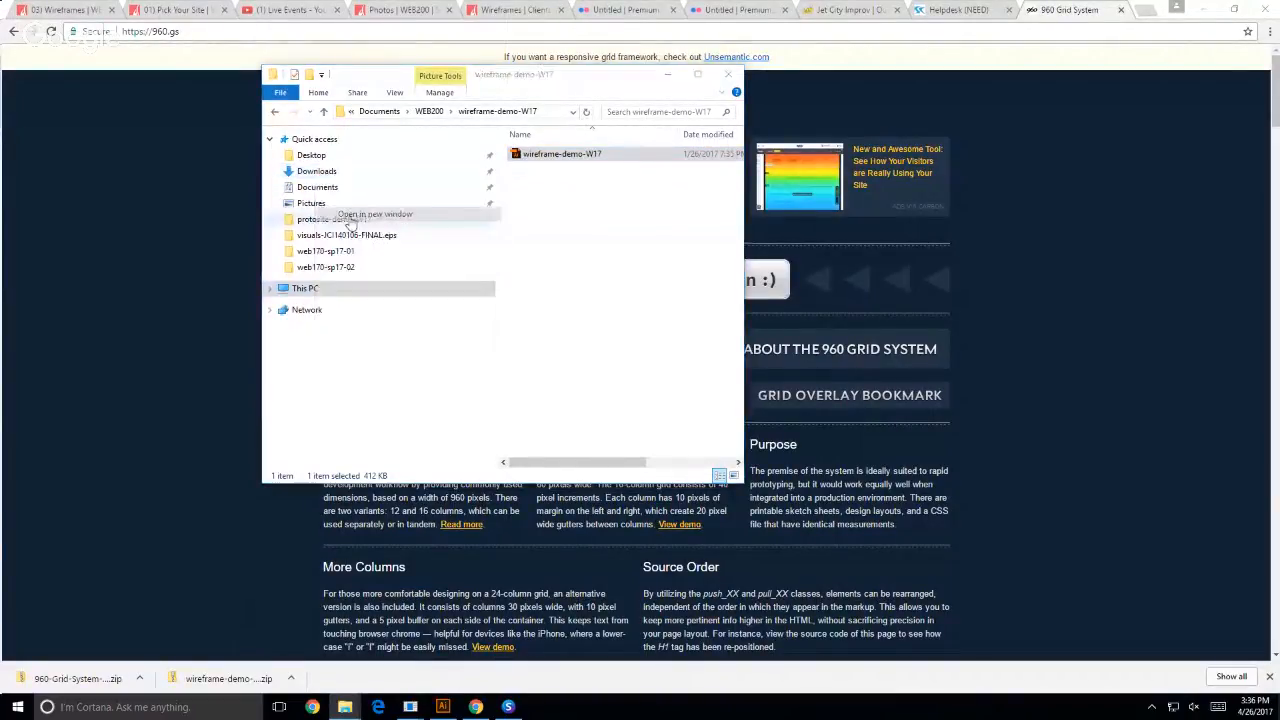
{"action": "left_click_drag", "start_coordinate": [320, 15], "coordinate": [1086, 51]}
{"action": "left_click", "coordinate": [326, 188]}
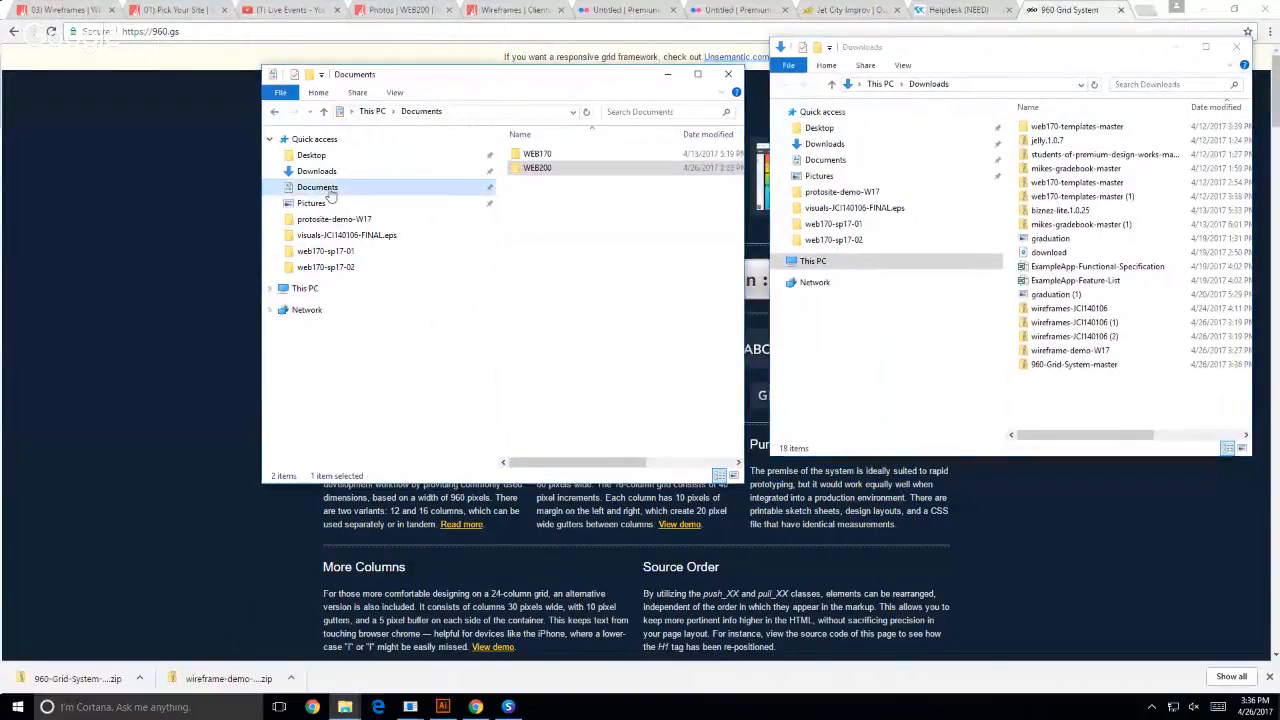
{"action": "left_click", "coordinate": [614, 325]}
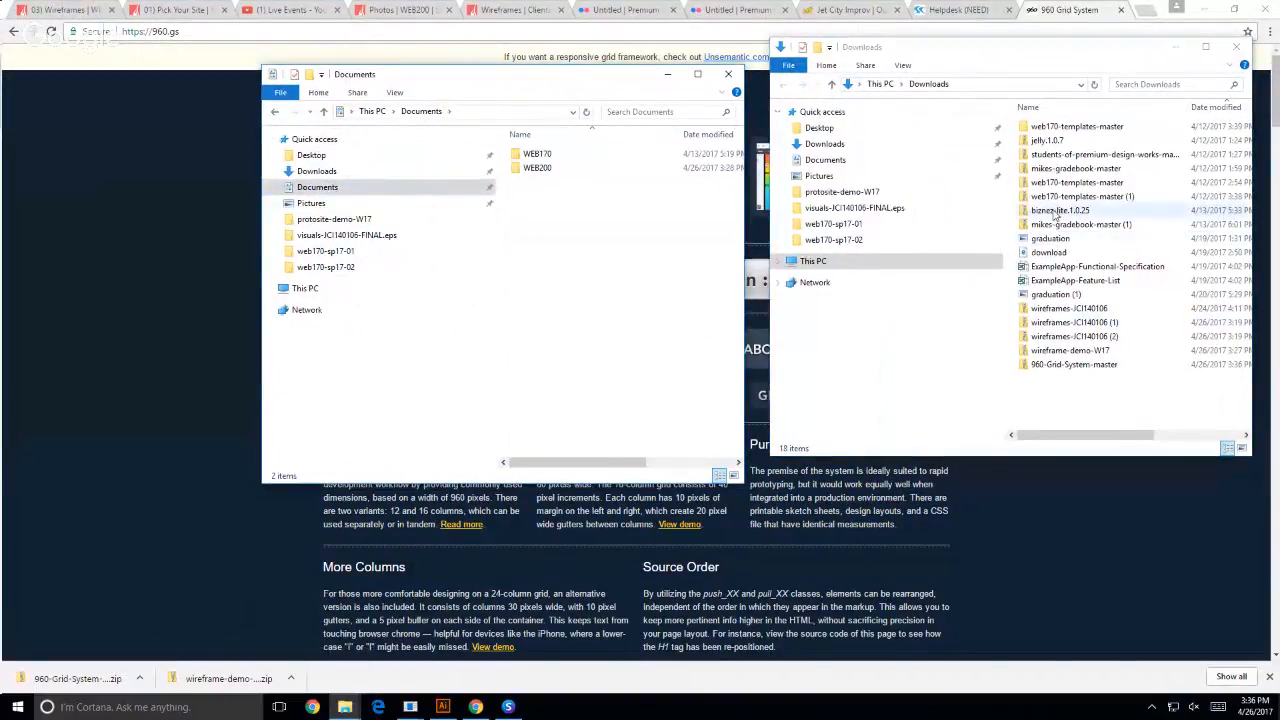
- Extract the 960-Grid-System-master archive with 7-Zip into a 960-Grid-System-master subfolder of Downloads, and check the extraction progress
{"action": "left_click", "coordinate": [1062, 368]}
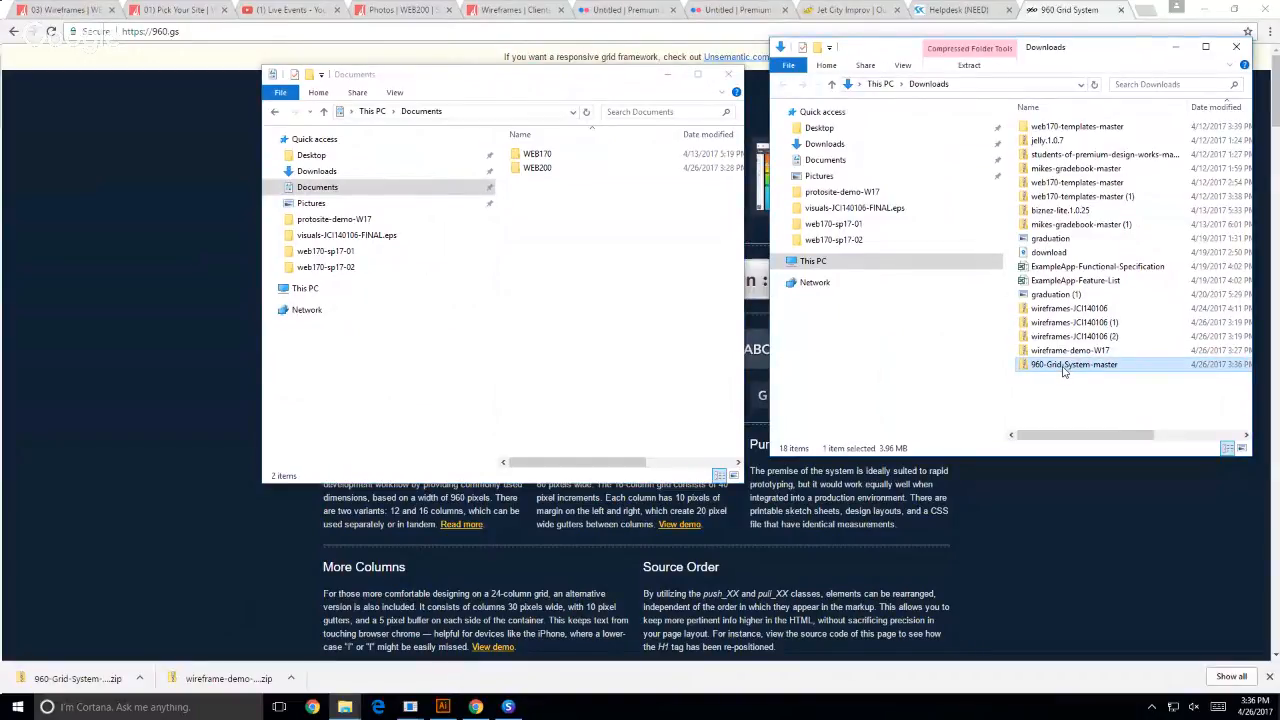
{"action": "right_click", "coordinate": [1023, 369]}
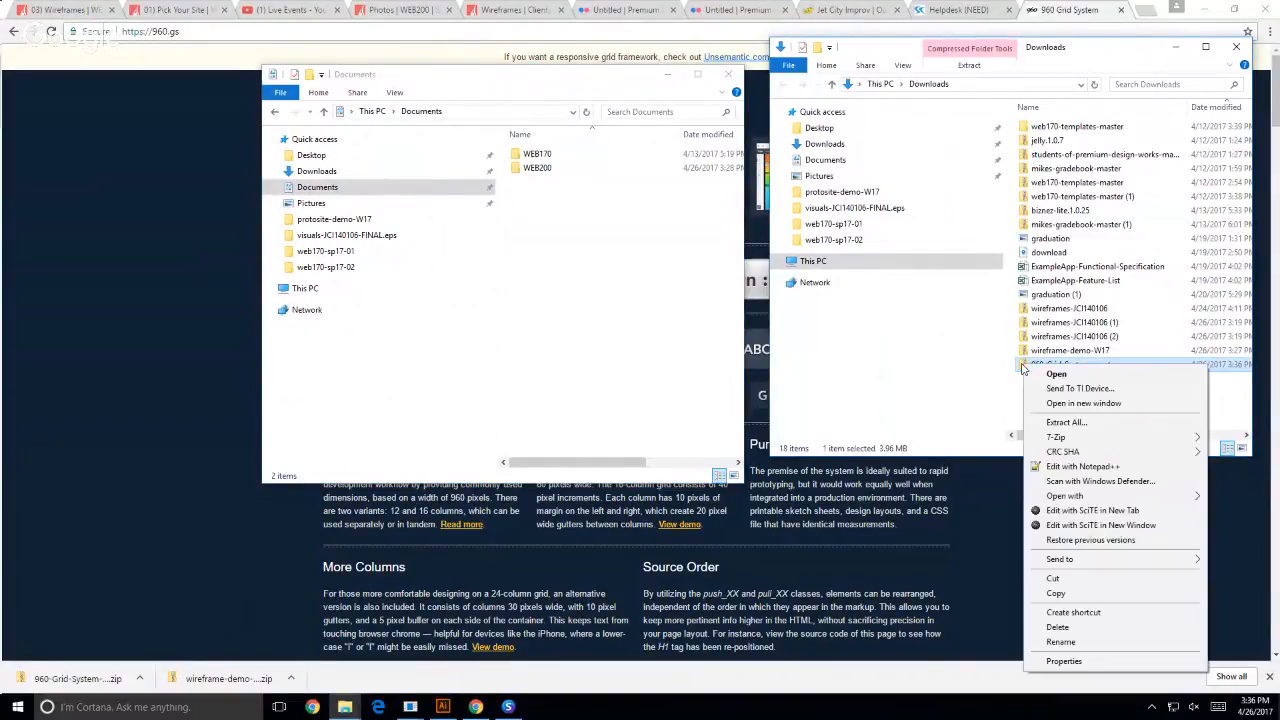
{"action": "mouse_move", "coordinate": [1060, 439]}
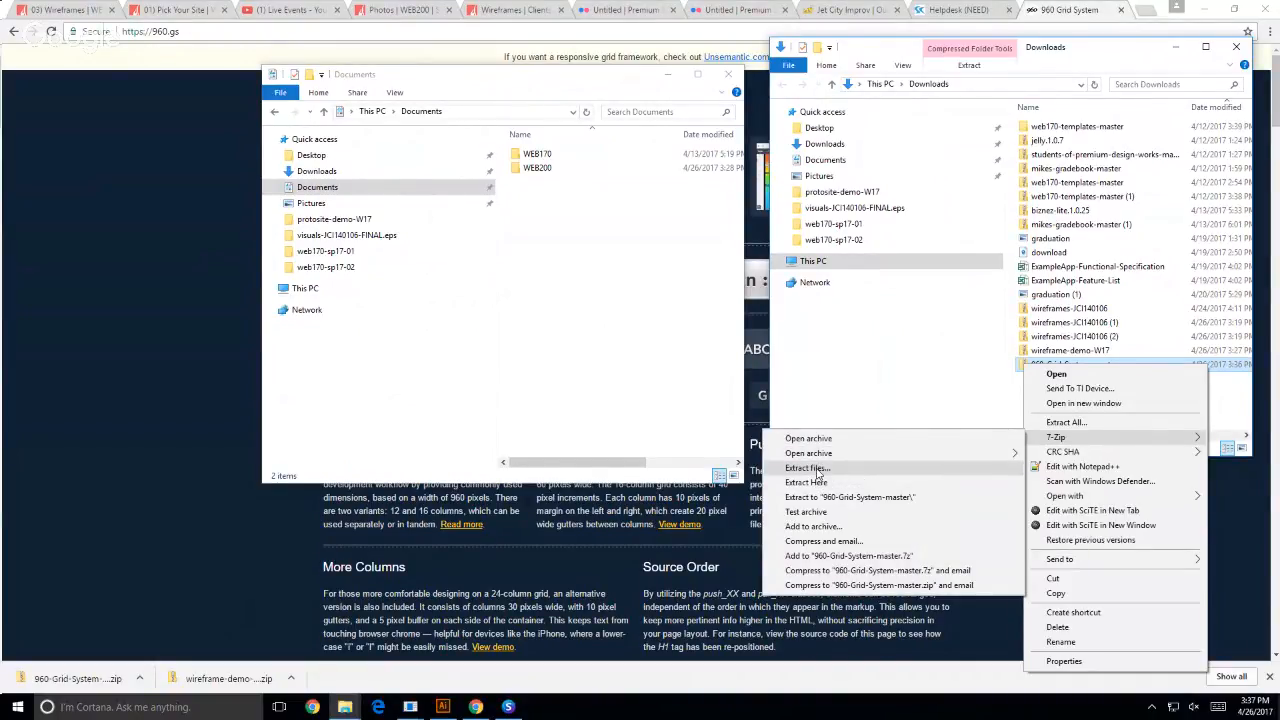
{"action": "left_click", "coordinate": [816, 469]}
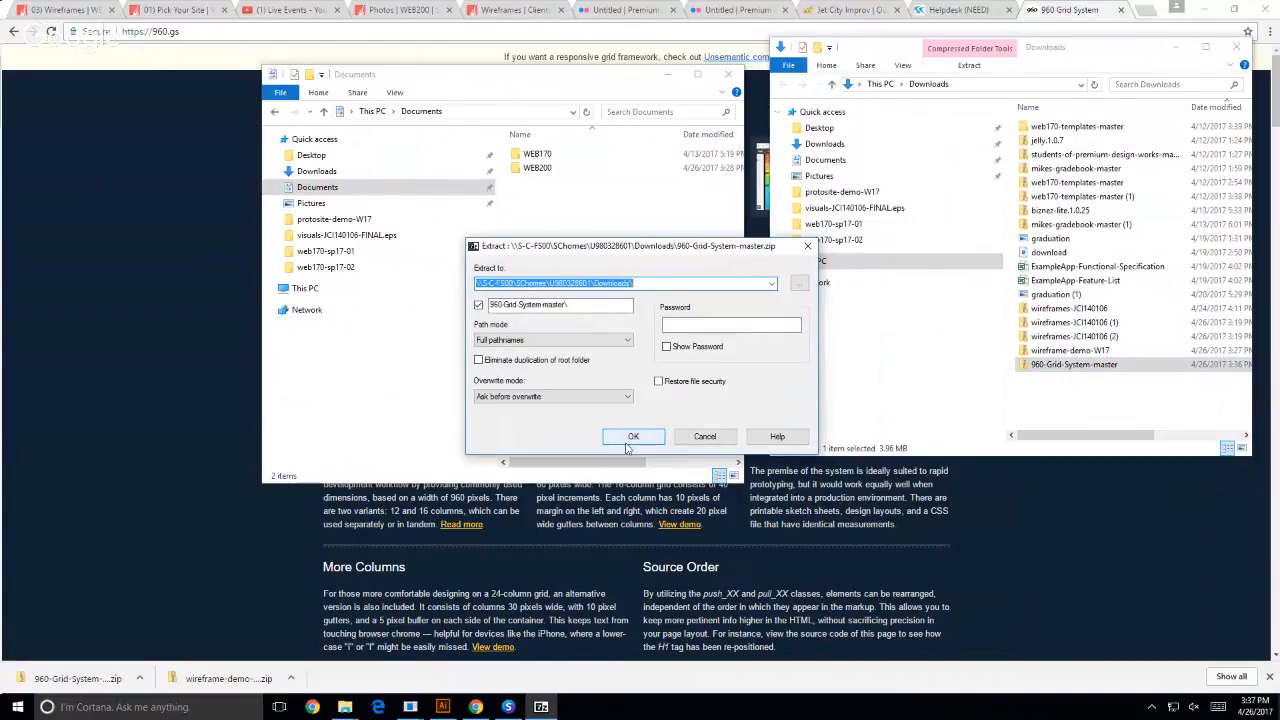
{"action": "left_click", "coordinate": [632, 437]}
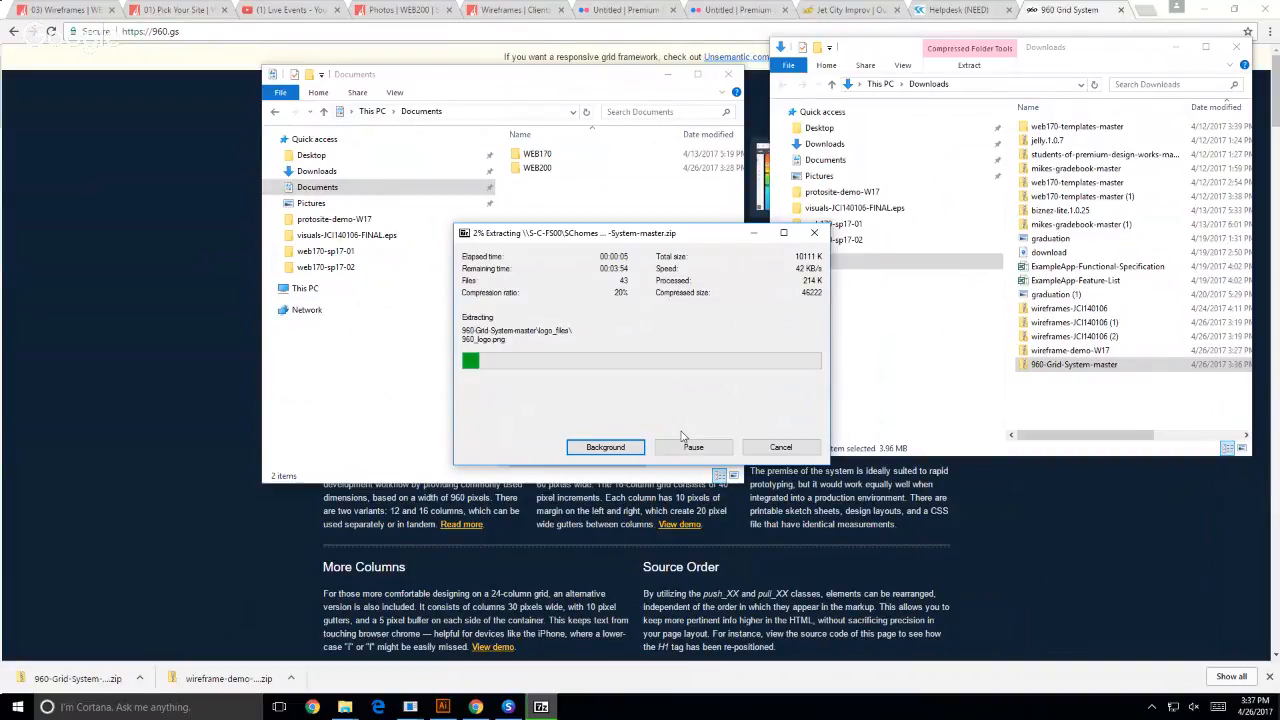
{"action": "left_click", "coordinate": [507, 707]}
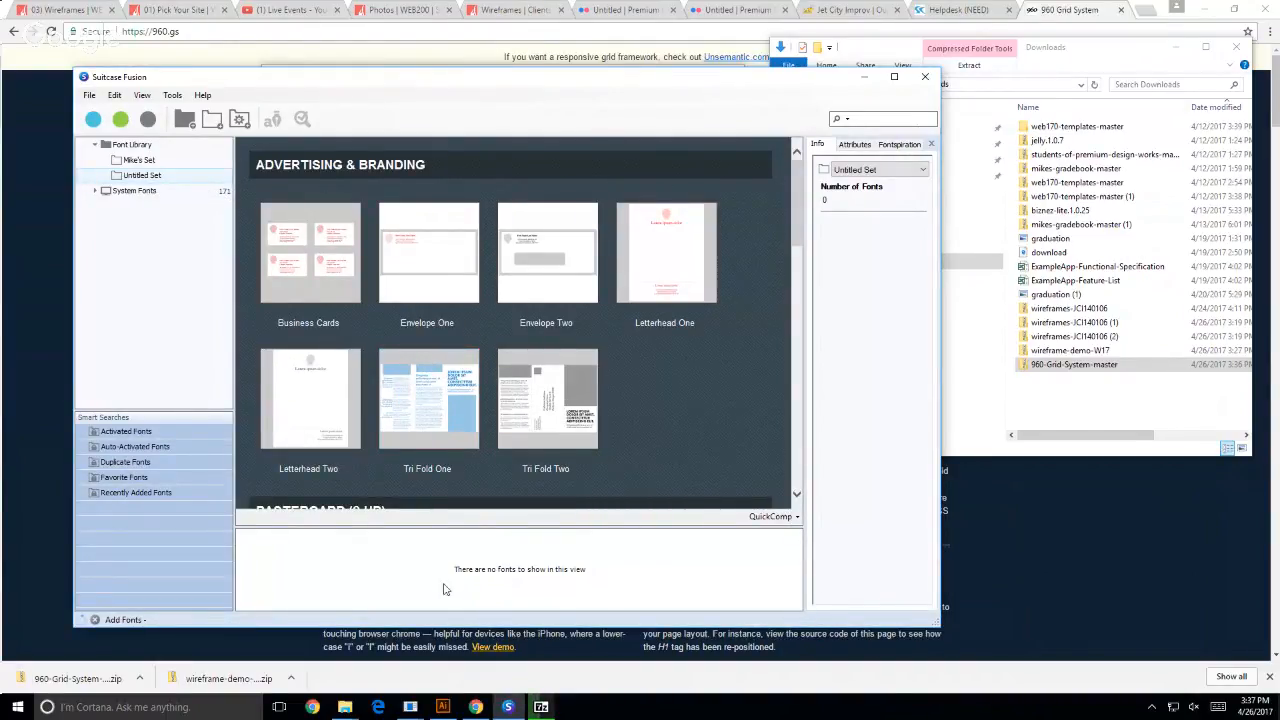
{"action": "left_click", "coordinate": [541, 707]}
- Bring the Downloads window forward, reposition and widen it, and reload its contents by visiting Documents and returning
{"action": "left_click", "coordinate": [1113, 398]}
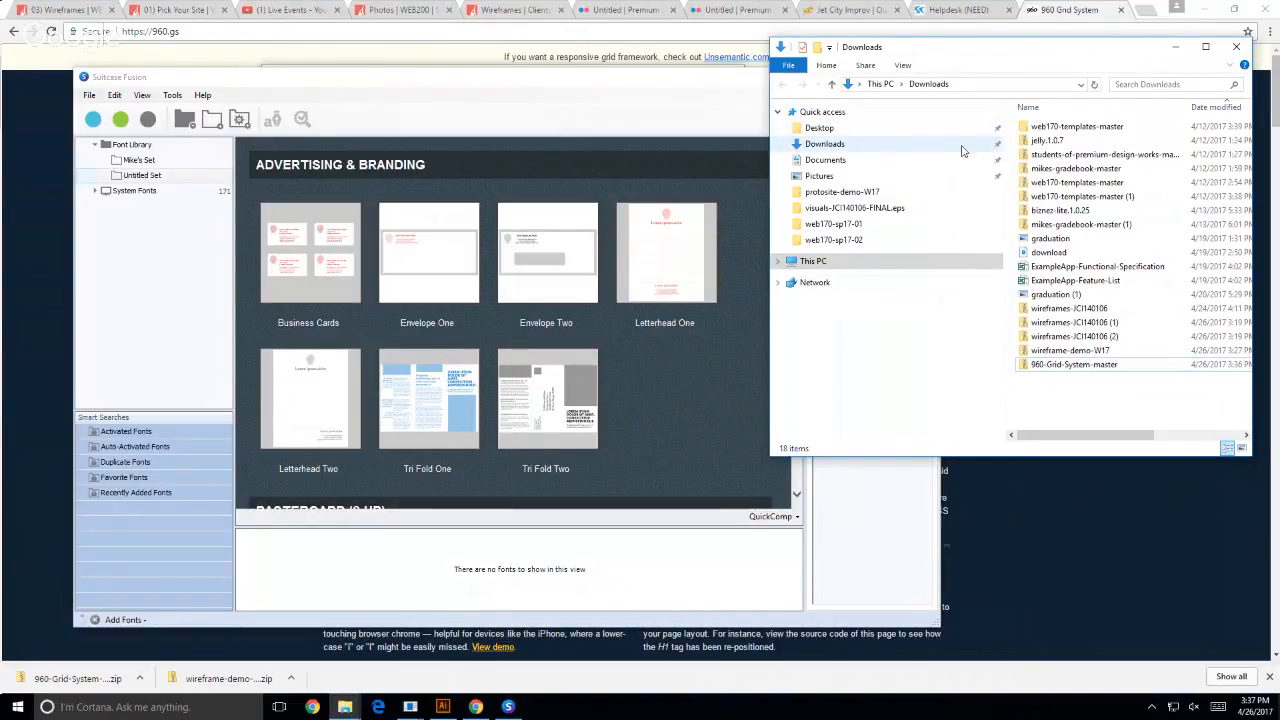
{"action": "left_click_drag", "start_coordinate": [998, 56], "coordinate": [874, 77]}
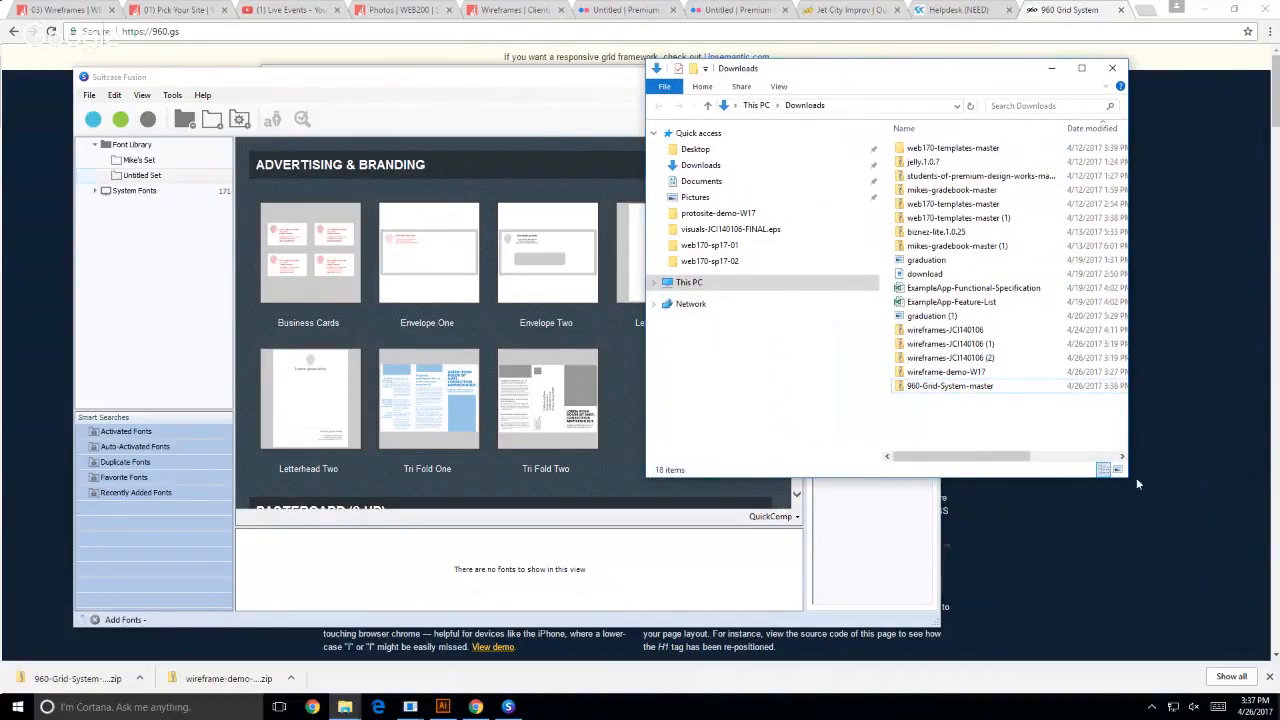
{"action": "left_click_drag", "start_coordinate": [1127, 458], "coordinate": [1260, 457]}
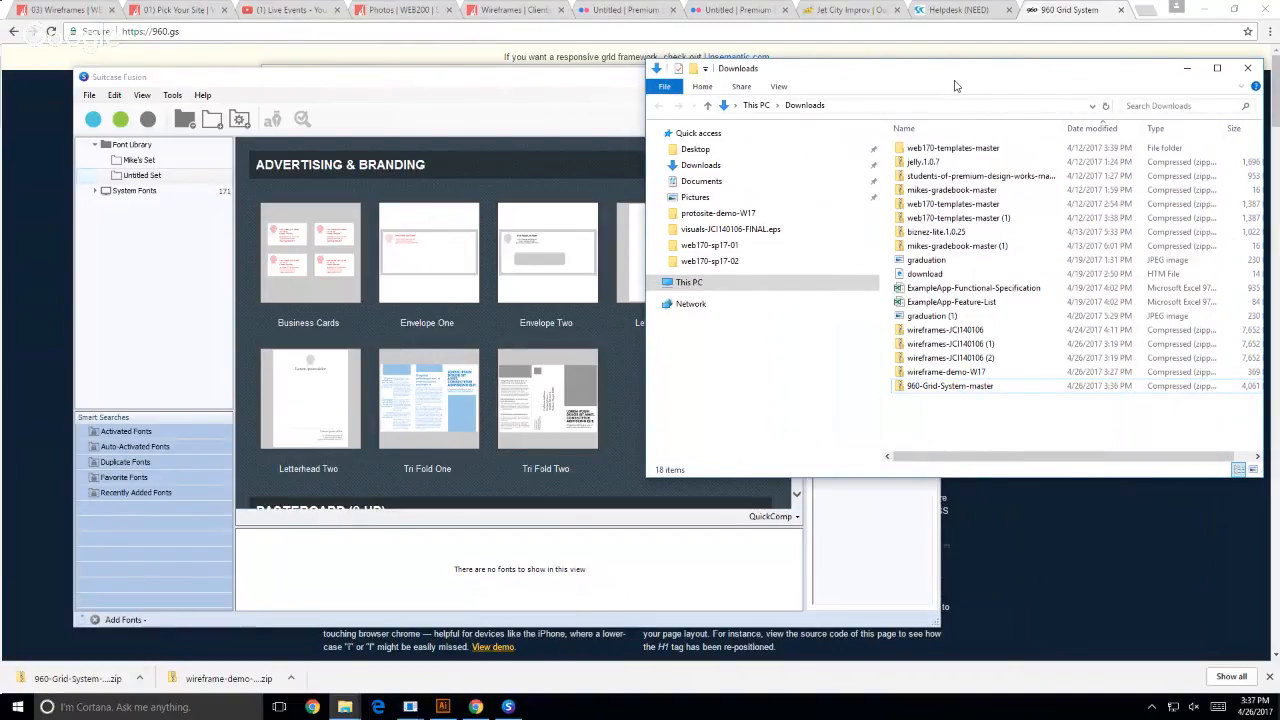
{"action": "left_click", "coordinate": [688, 182]}
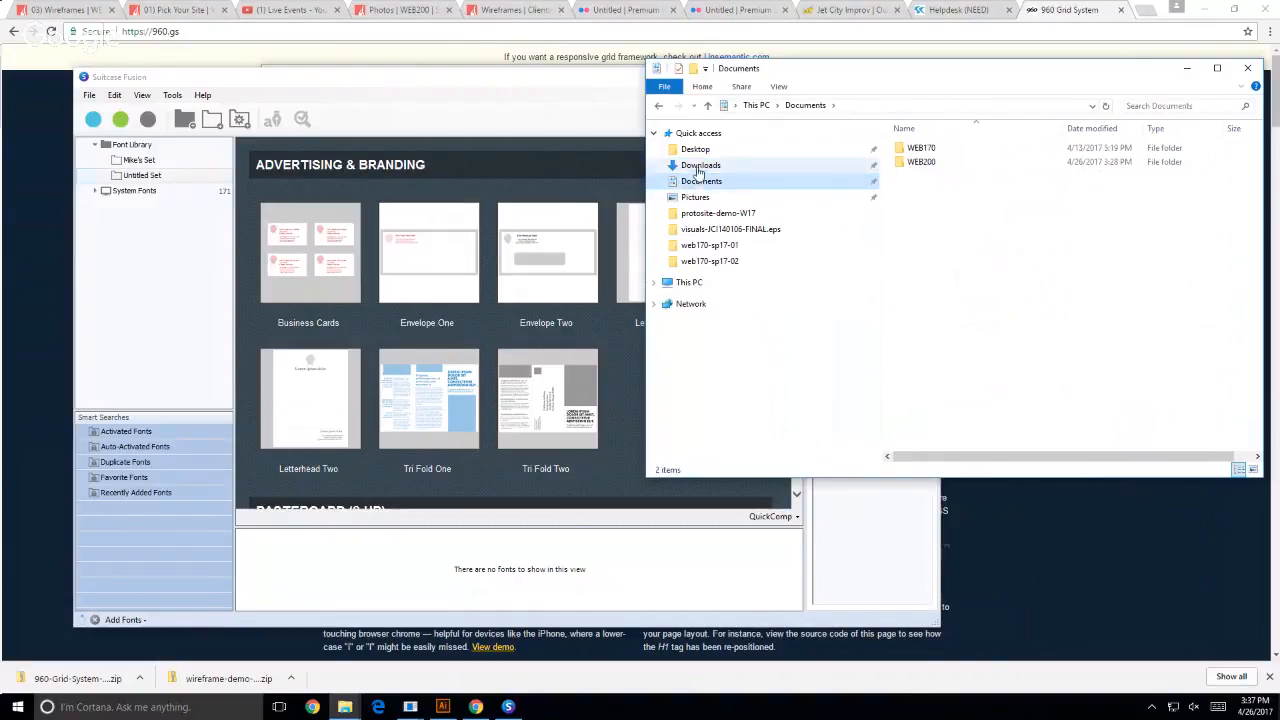
{"action": "left_click", "coordinate": [699, 166]}
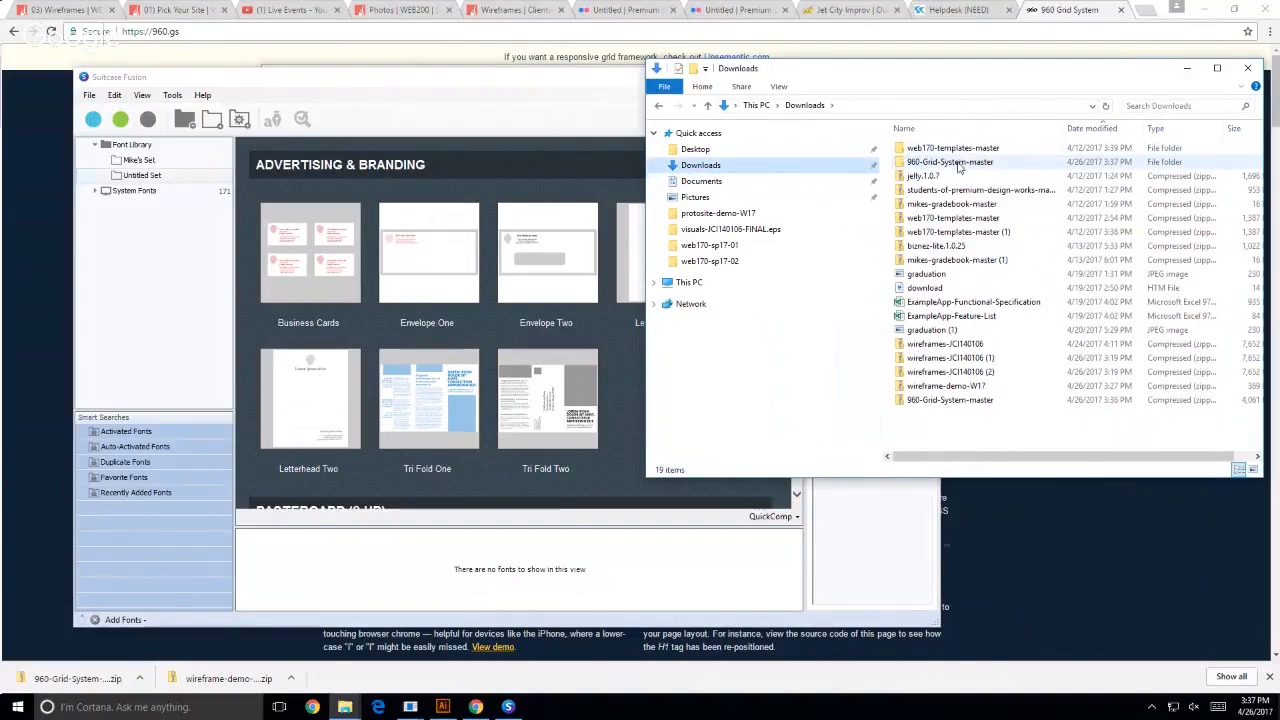
- Open Documents in a second window beside Downloads and move the extracted 960-Grid-System-master folder into WEB200
{"action": "left_click", "coordinate": [960, 163]}
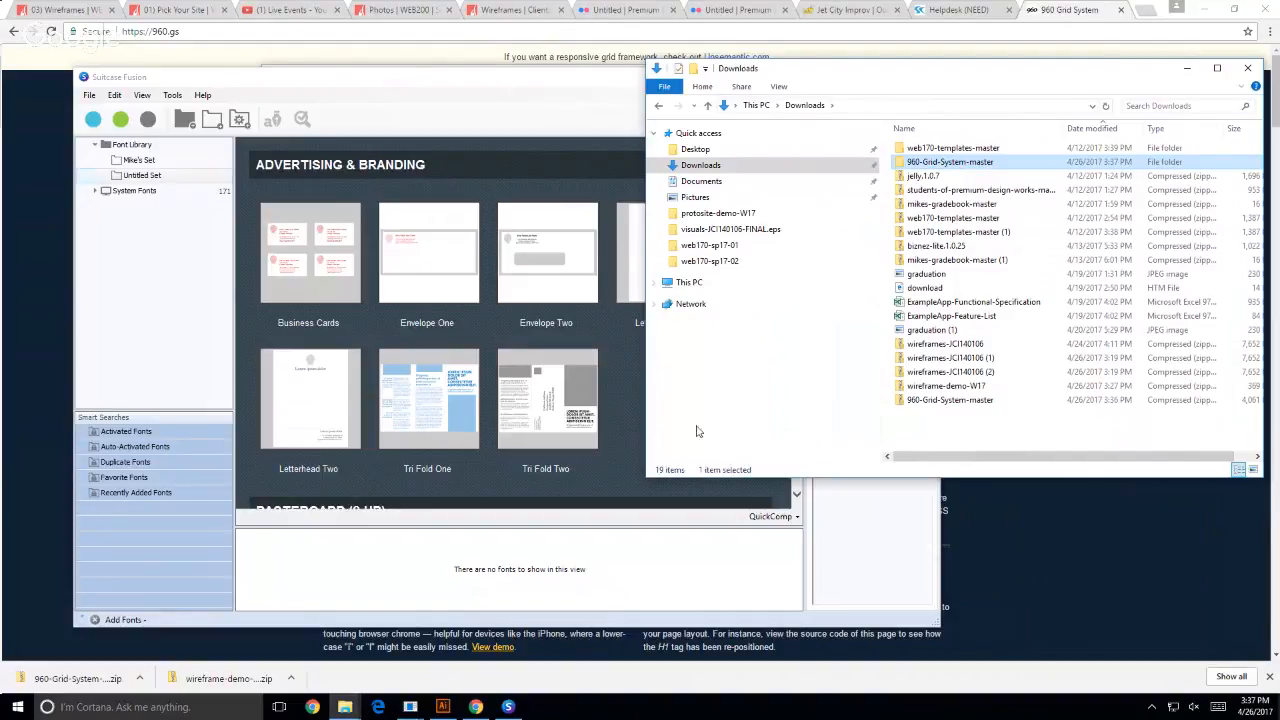
{"action": "left_click_drag", "start_coordinate": [820, 76], "coordinate": [777, 154]}
{"action": "right_click", "coordinate": [648, 260]}
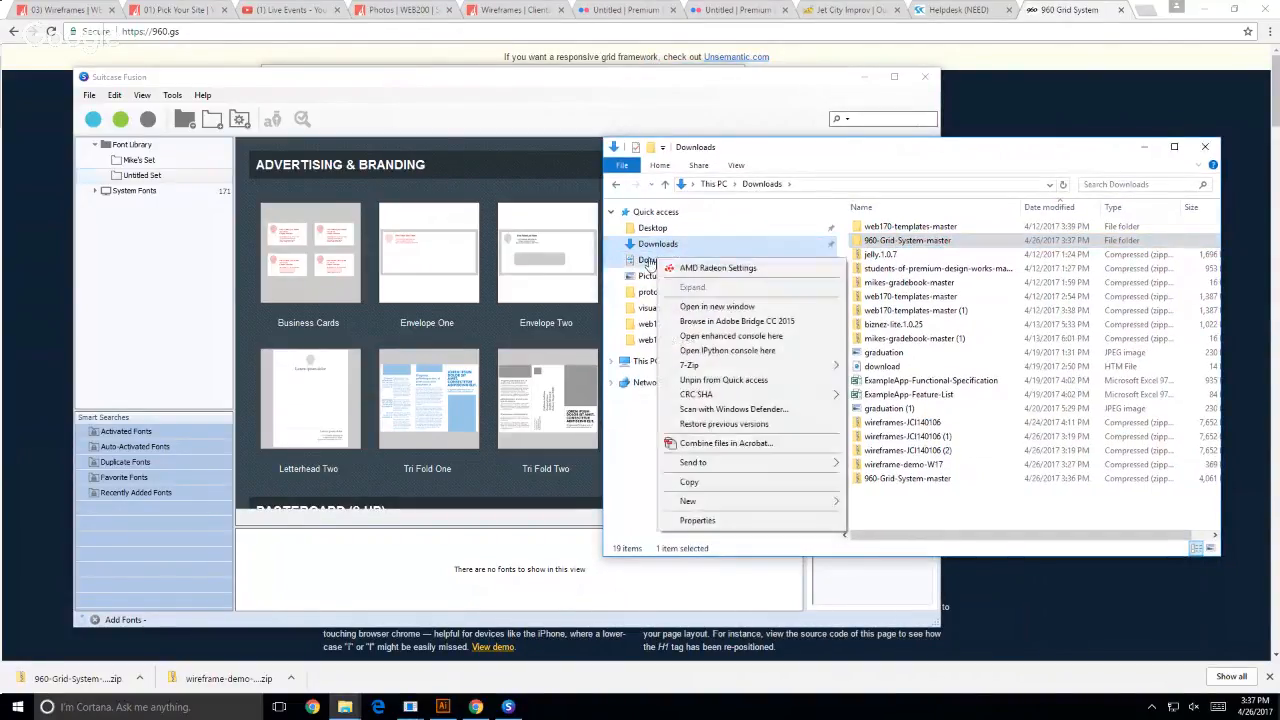
{"action": "left_click", "coordinate": [770, 306]}
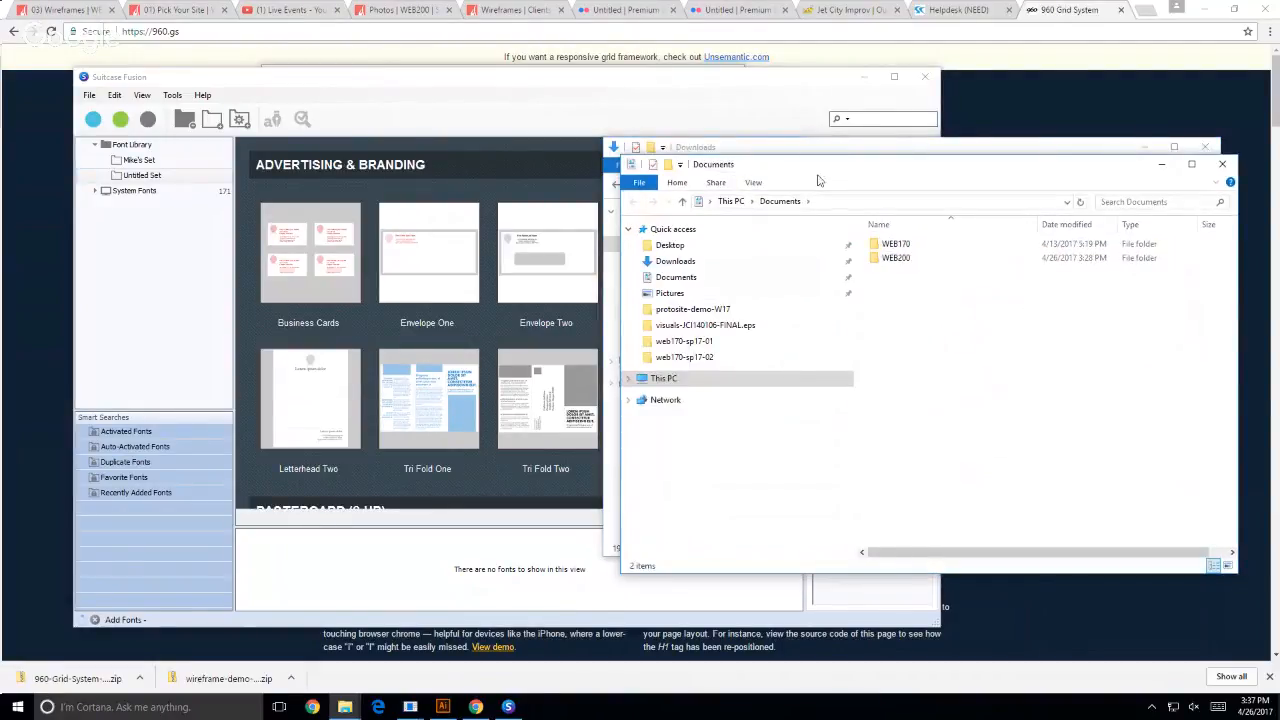
{"action": "left_click_drag", "start_coordinate": [818, 180], "coordinate": [238, 70]}
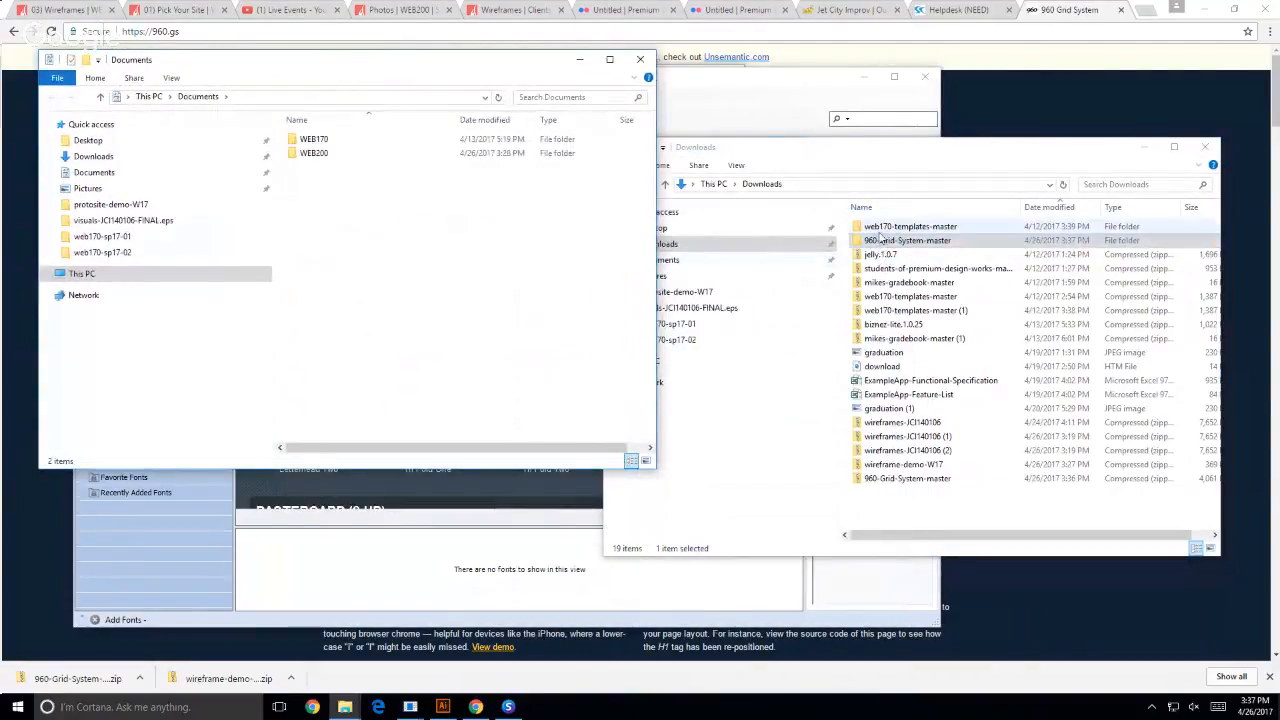
{"action": "left_click_drag", "start_coordinate": [857, 243], "coordinate": [311, 157]}
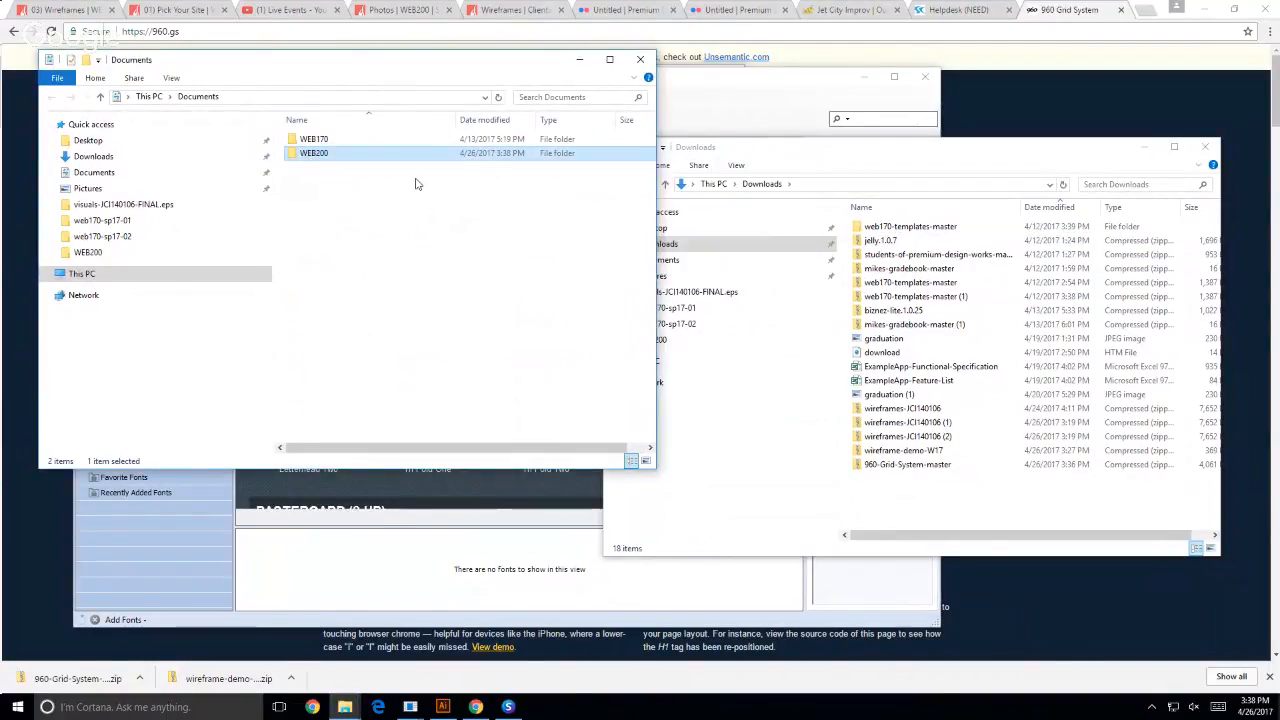
- Browse WEB200 to the illustrator folder within the 960 Grid System templates and open 960_grid_12_col in Illustrator
{"action": "double_click", "coordinate": [310, 153]}
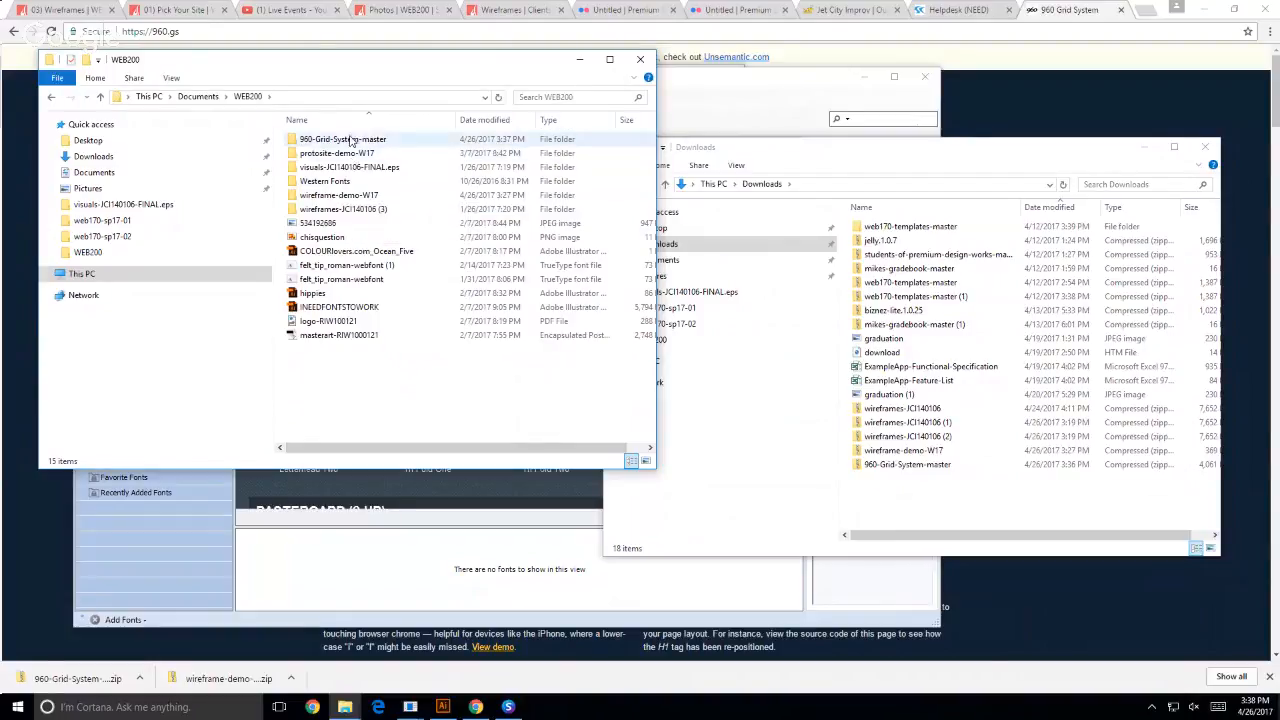
{"action": "double_click", "coordinate": [318, 140]}
{"action": "double_click", "coordinate": [330, 141]}
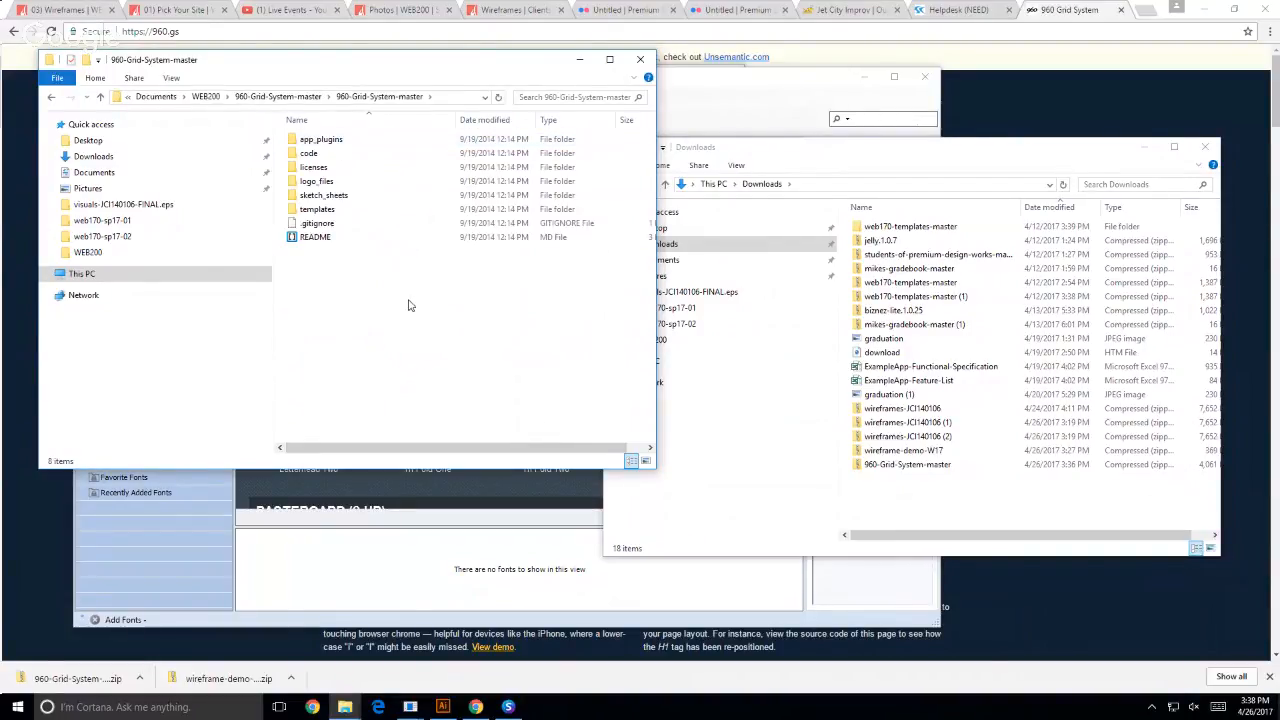
{"action": "double_click", "coordinate": [318, 210]}
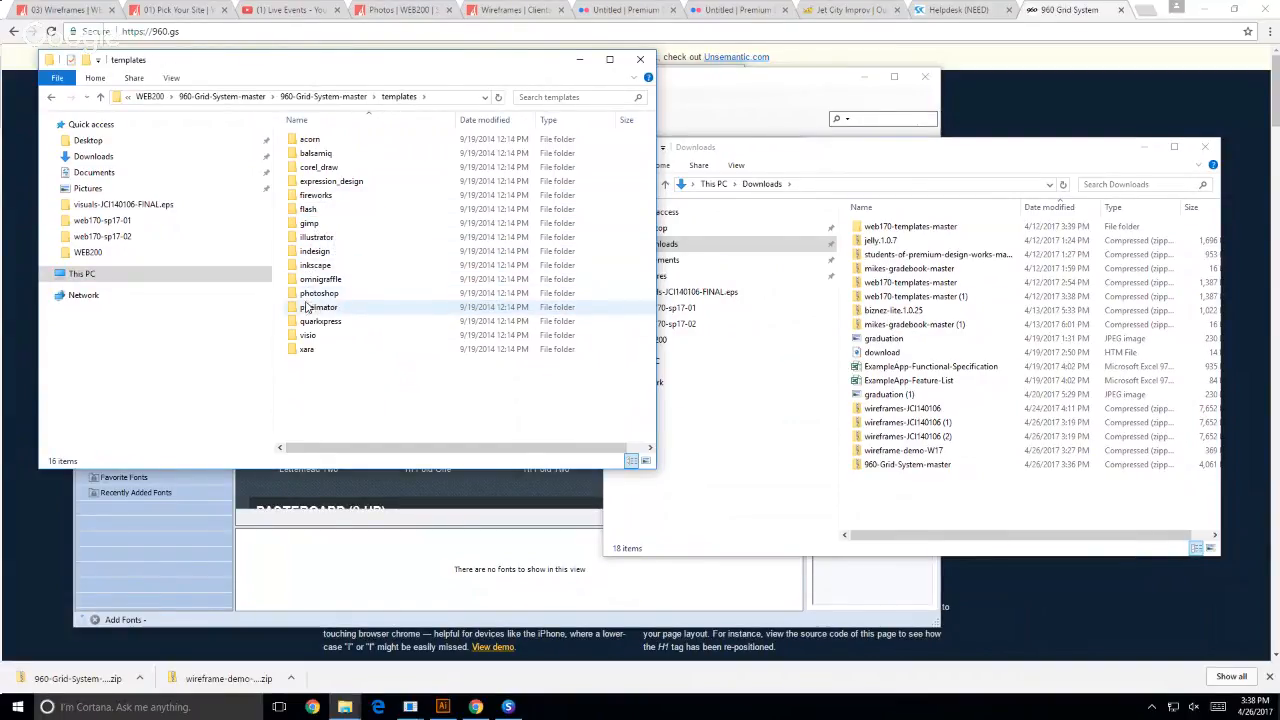
{"action": "double_click", "coordinate": [325, 240]}
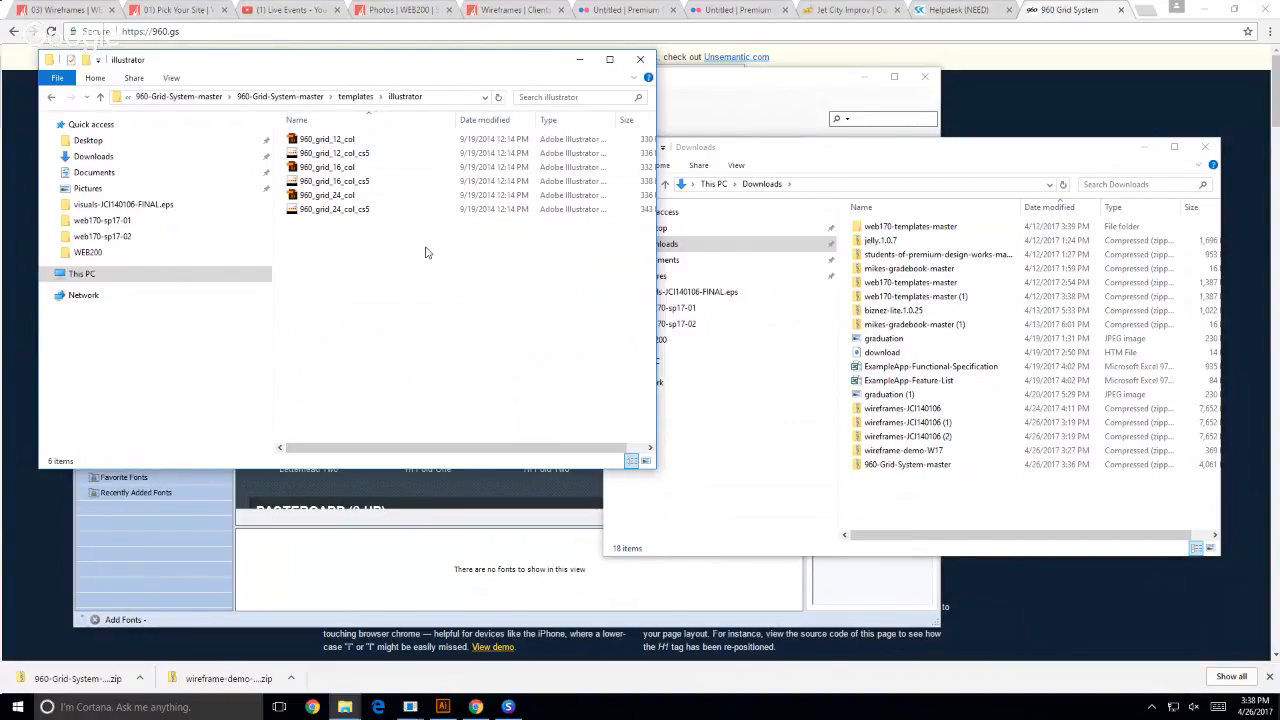
{"action": "left_click", "coordinate": [308, 141]}
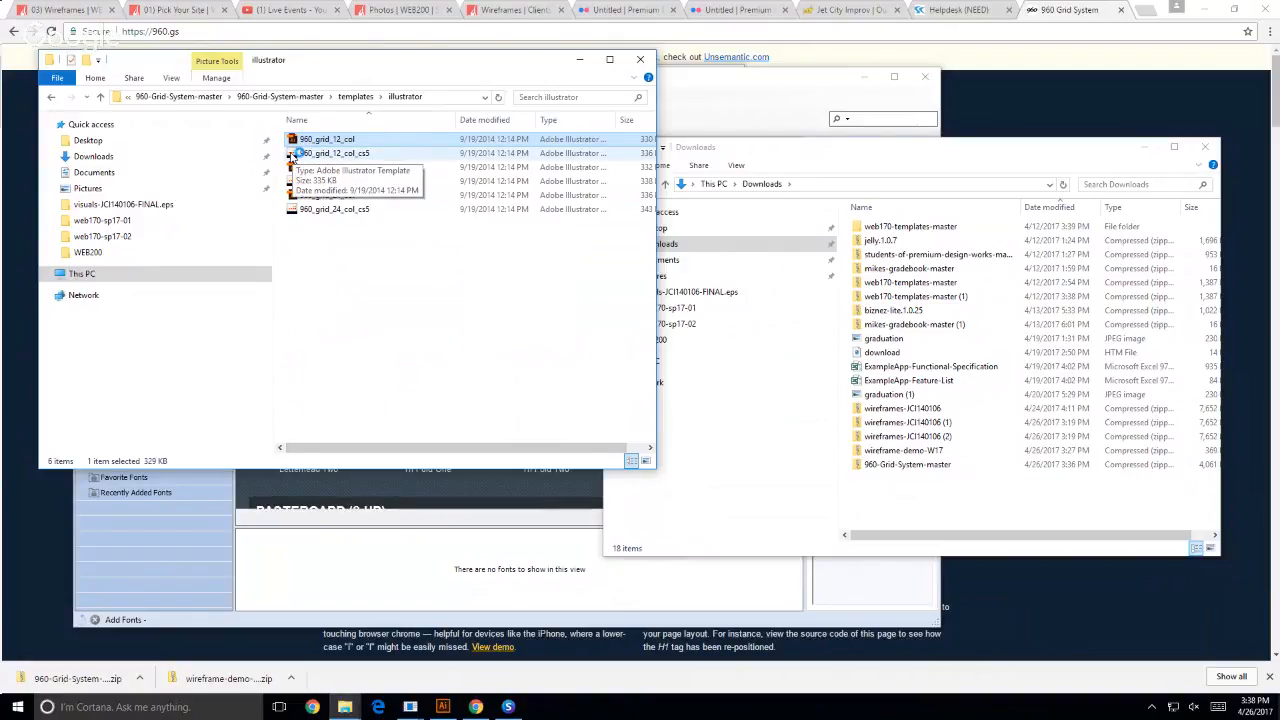
{"action": "key", "text": "alt+Tab"}
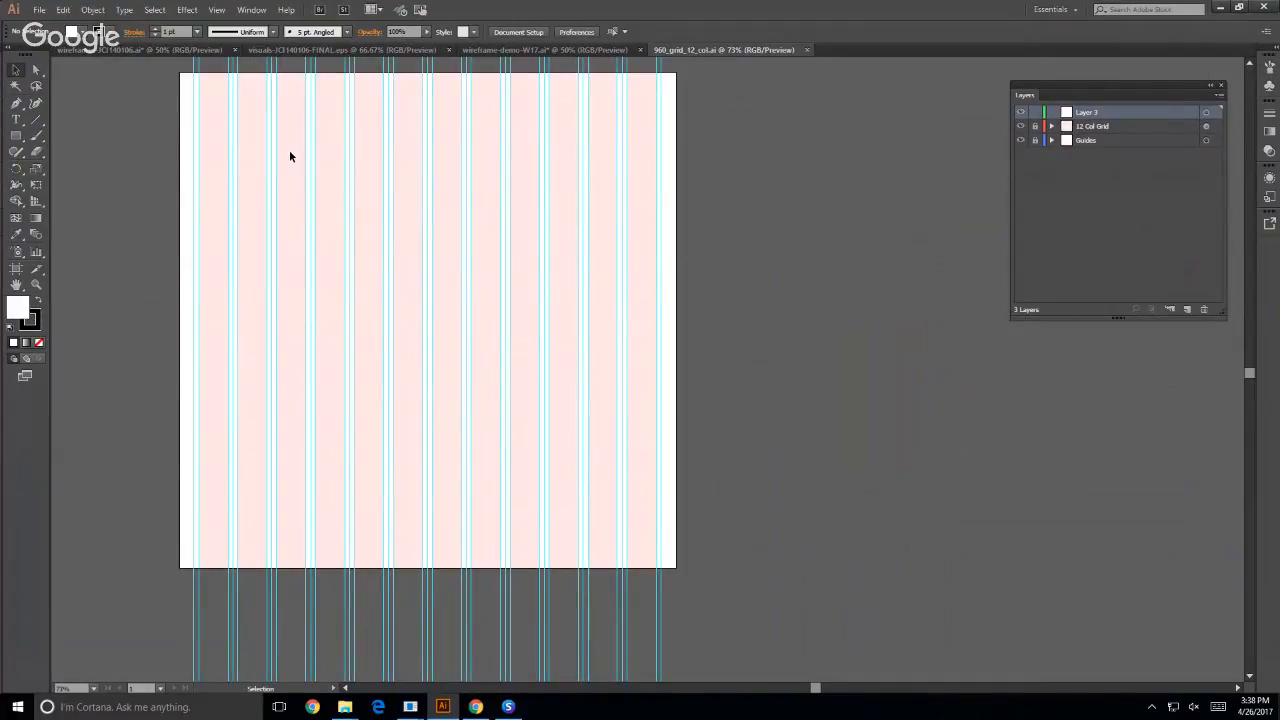
- Toggle the visibility of the Guides and 12 Col Grid layers to examine what each contributes to the template
{"action": "scroll", "coordinate": [538, 424], "scroll_direction": "up", "scroll_amount": 5}
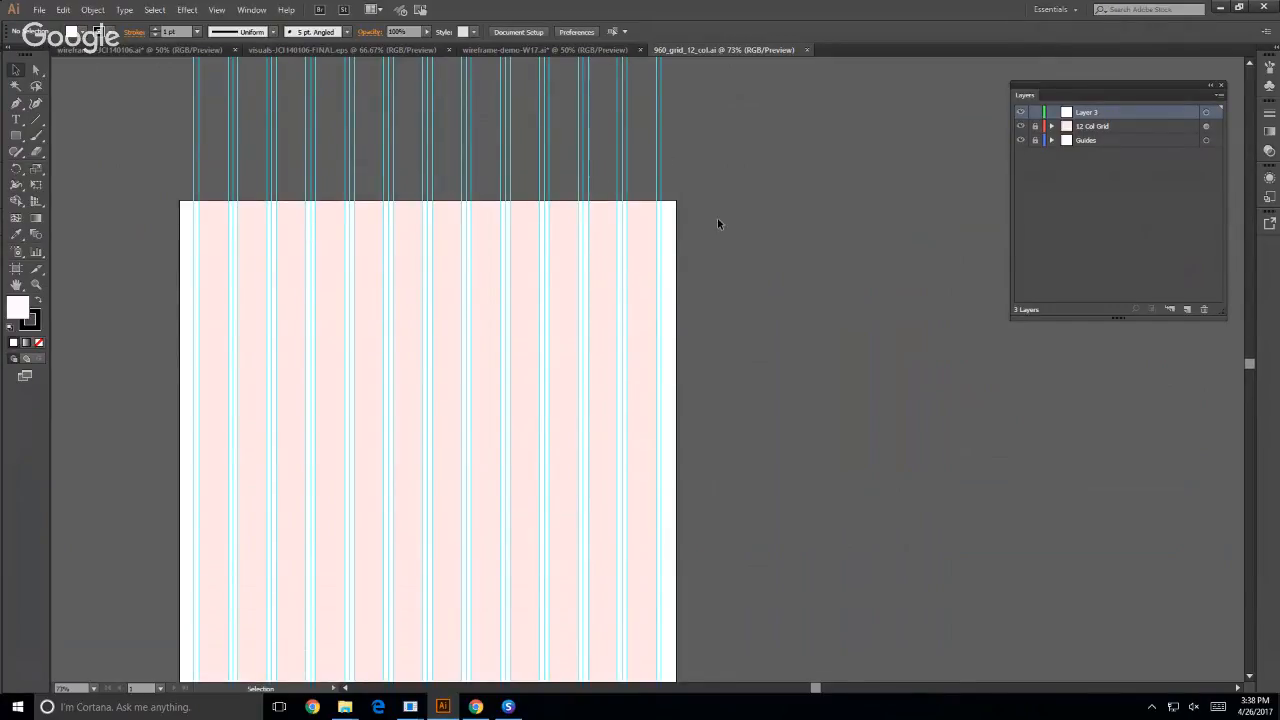
{"action": "scroll", "coordinate": [719, 222], "scroll_direction": "down", "scroll_amount": 3}
{"action": "scroll", "coordinate": [725, 233], "scroll_direction": "down", "scroll_amount": 1}
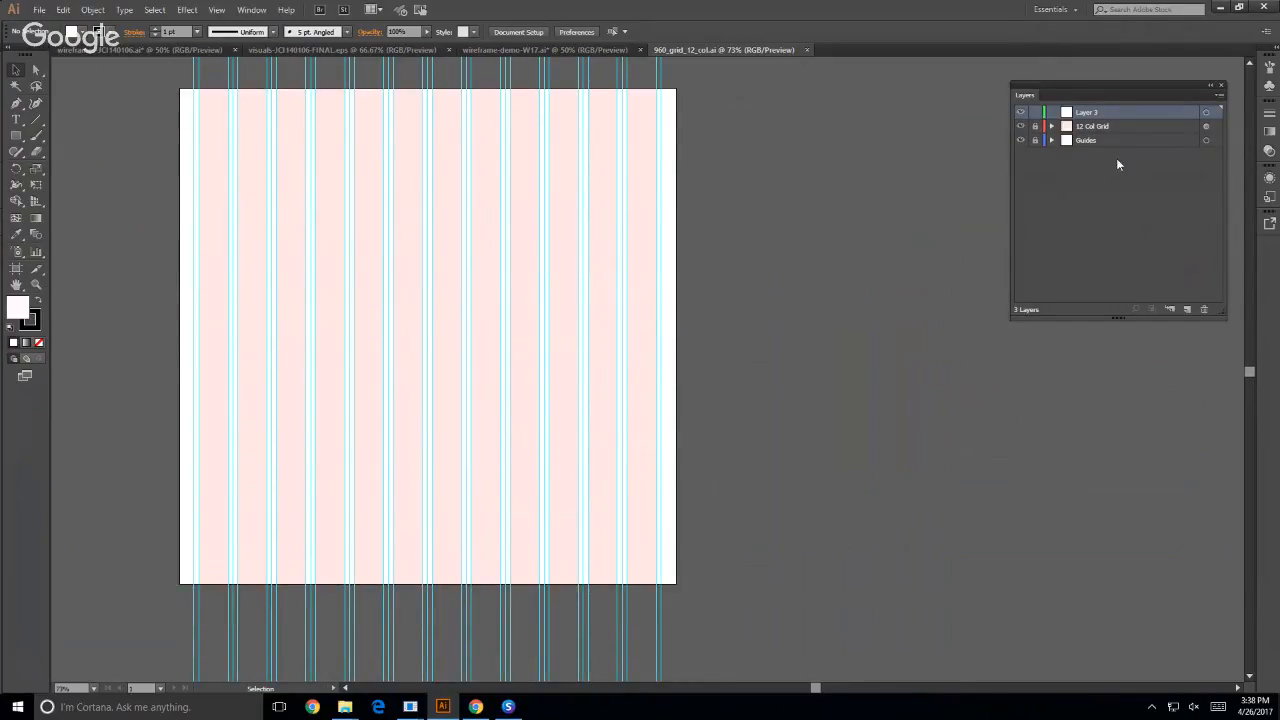
{"action": "left_click", "coordinate": [1021, 140]}
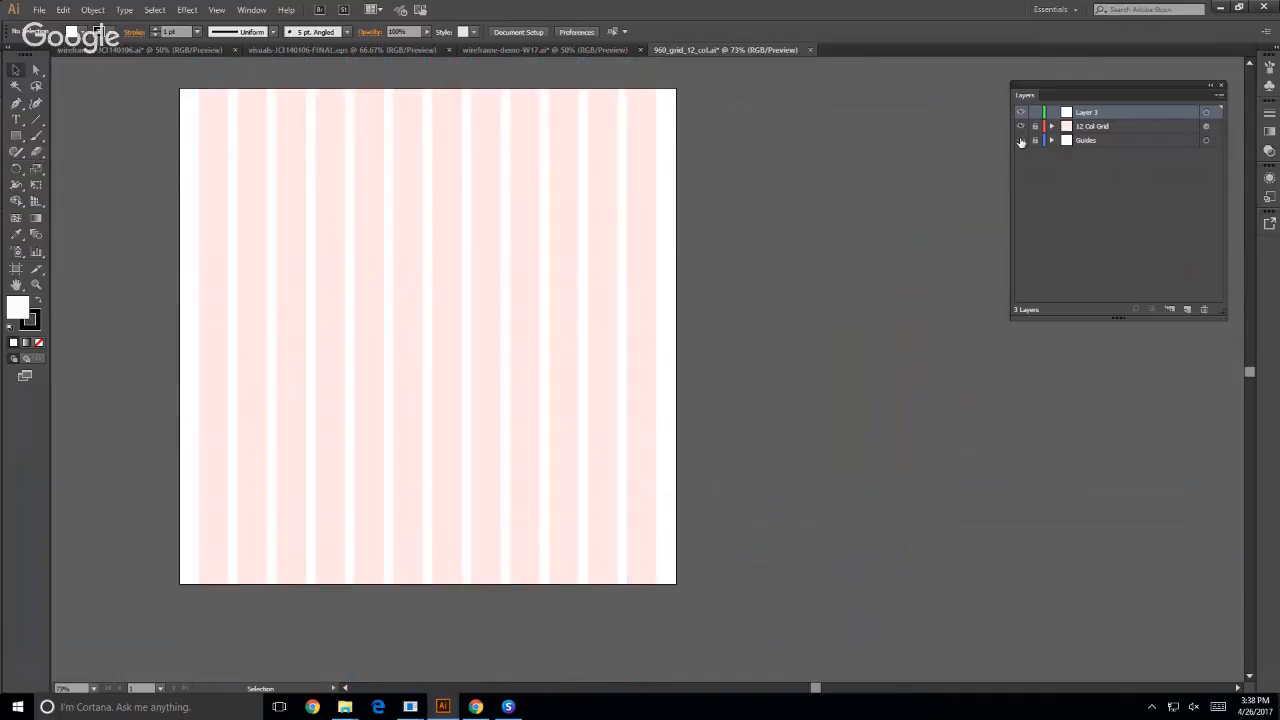
{"action": "left_click", "coordinate": [1021, 140]}
{"action": "left_click", "coordinate": [1021, 140]}
{"action": "left_click", "coordinate": [1021, 141]}
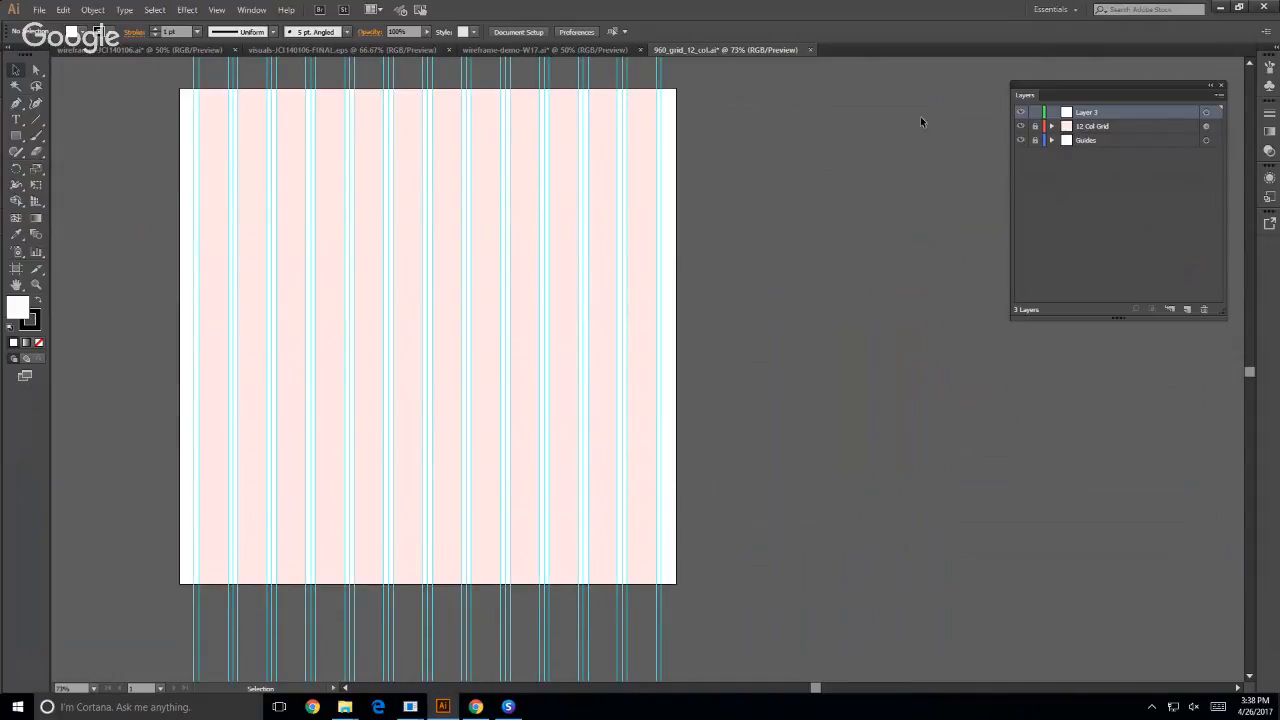
{"action": "left_click", "coordinate": [1020, 127]}
{"action": "left_click", "coordinate": [1020, 127]}
{"action": "left_click", "coordinate": [1020, 127]}
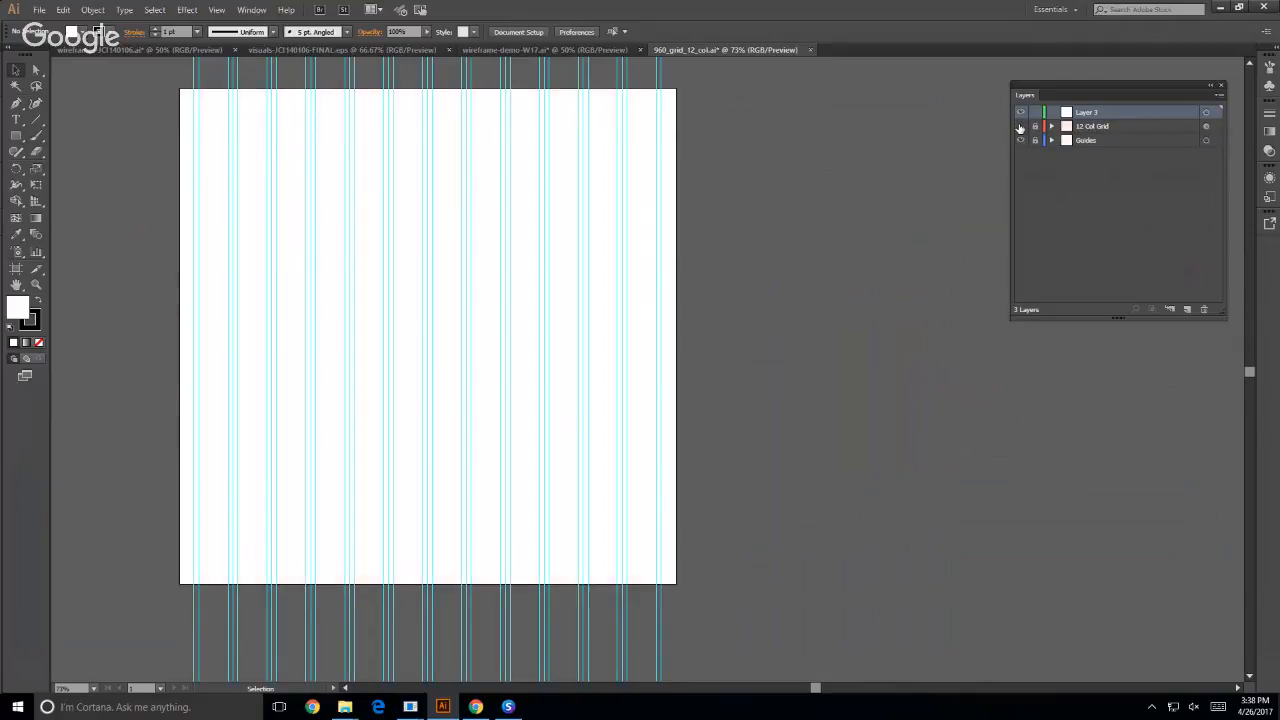
{"action": "left_click", "coordinate": [1020, 127]}
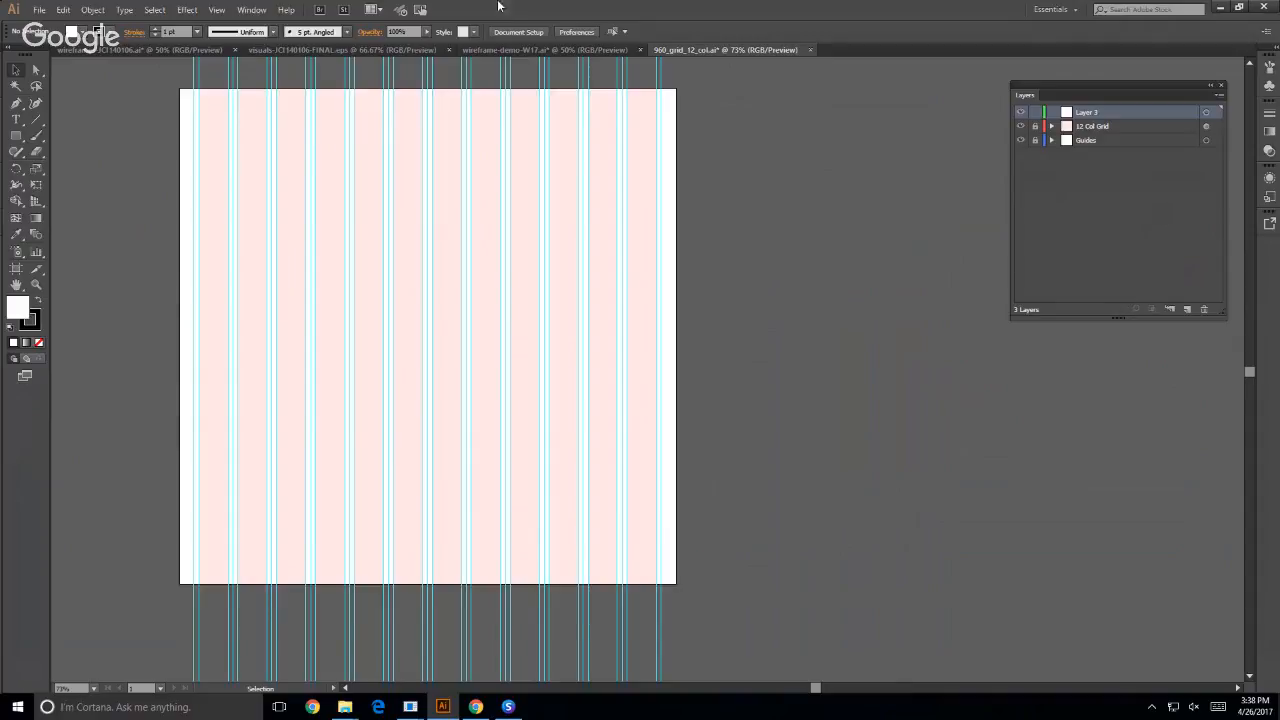
{"action": "left_click", "coordinate": [249, 10]}
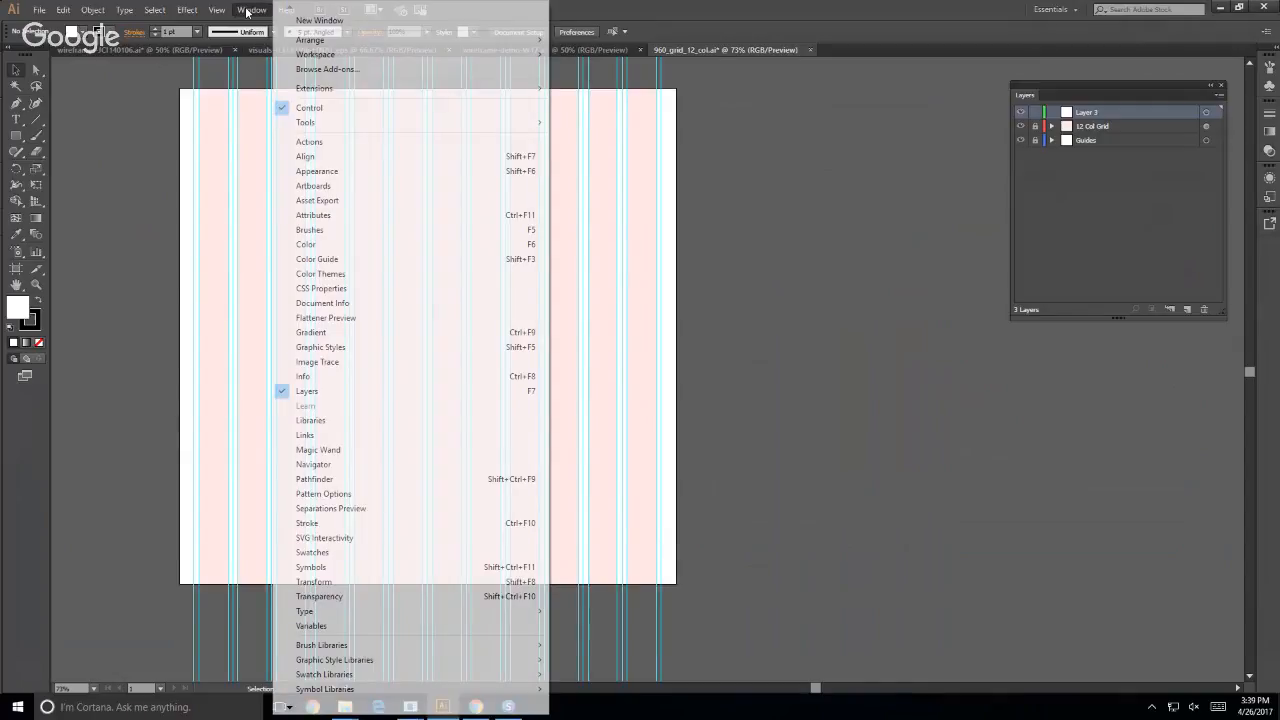
{"action": "mouse_move", "coordinate": [212, 10]}
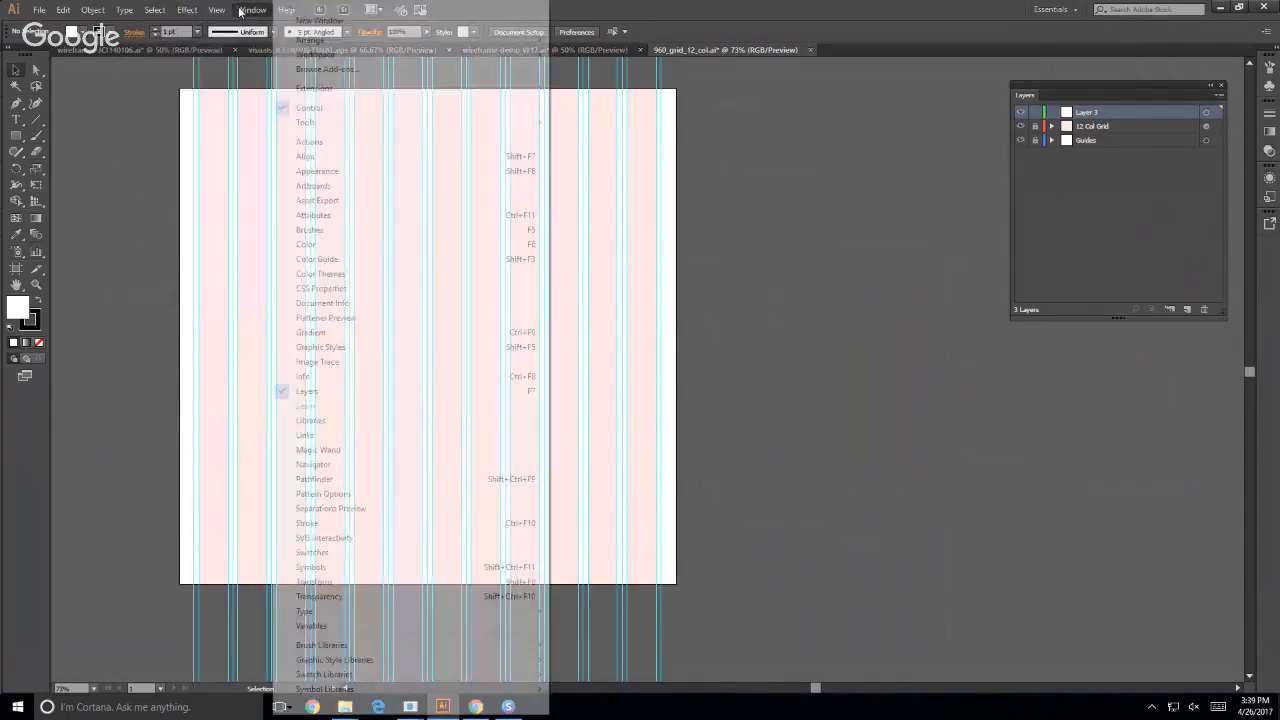
{"action": "left_click", "coordinate": [240, 11]}
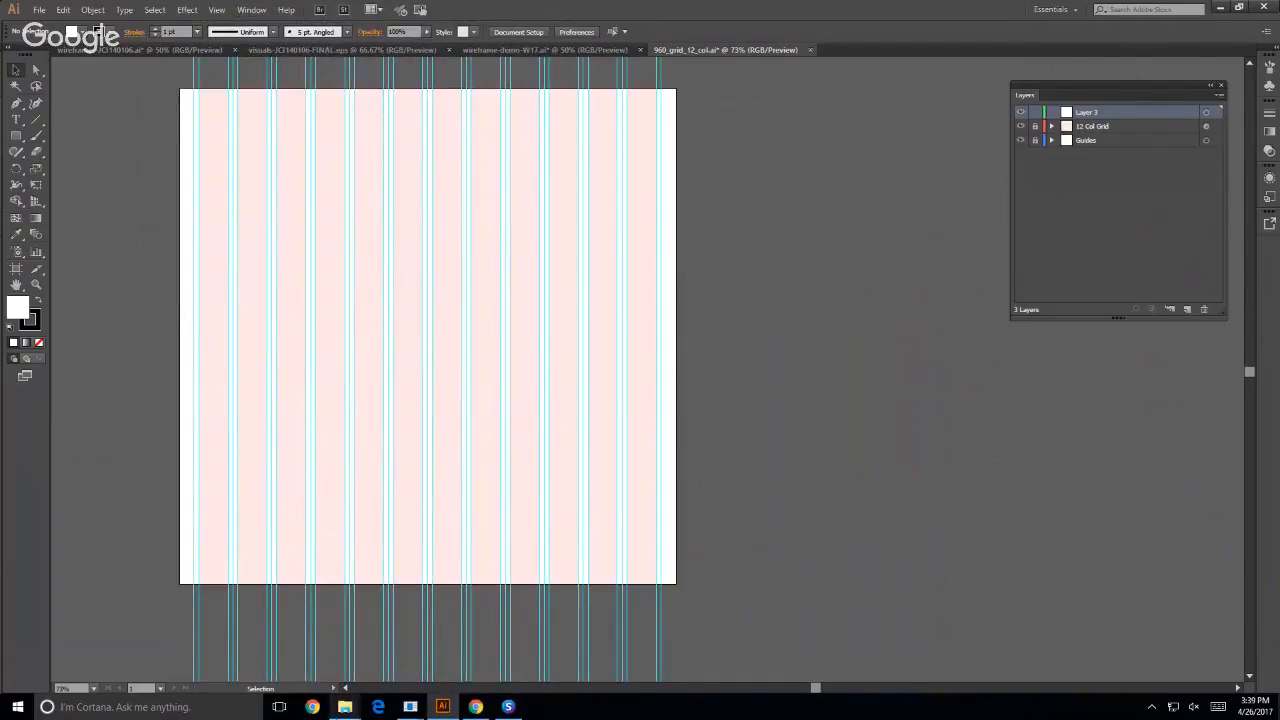
- Review where the Illustrator templates sit within WEB200's 960-Grid-System-master folders, browsing up and back down to templates, and return to Illustrator
{"action": "mouse_move", "coordinate": [342, 706]}
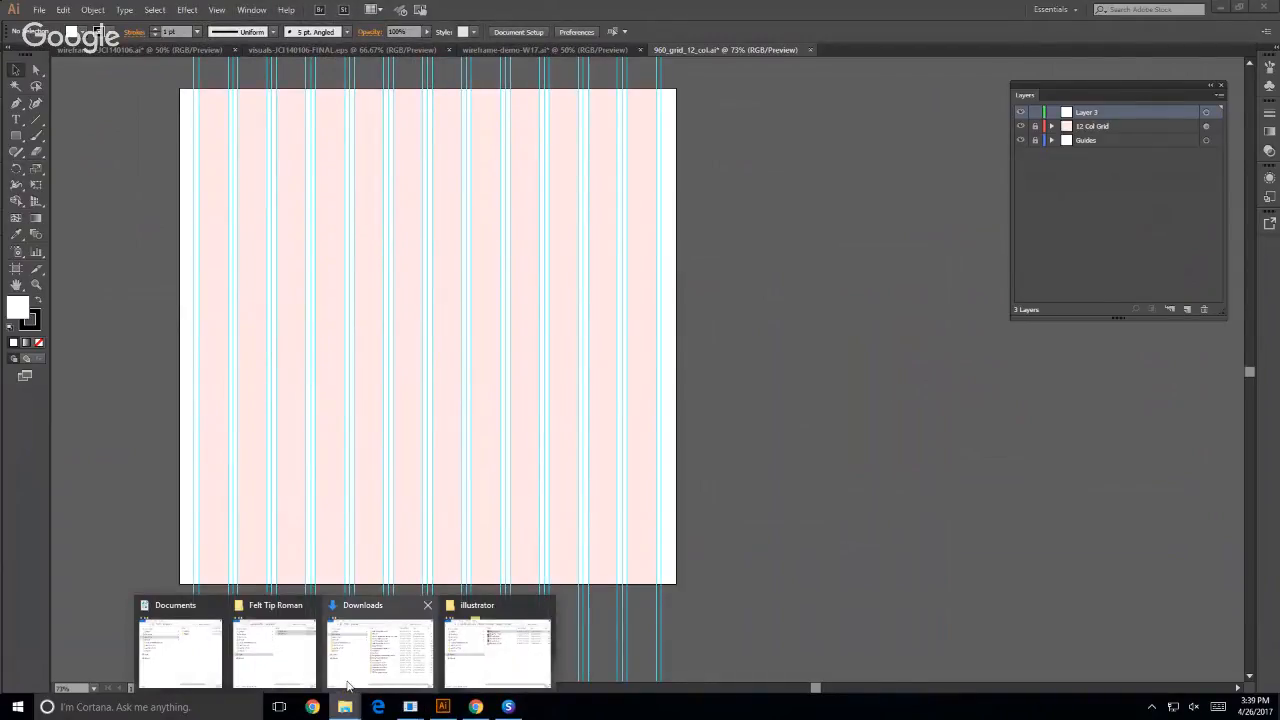
{"action": "left_click", "coordinate": [490, 645]}
{"action": "left_click", "coordinate": [413, 349]}
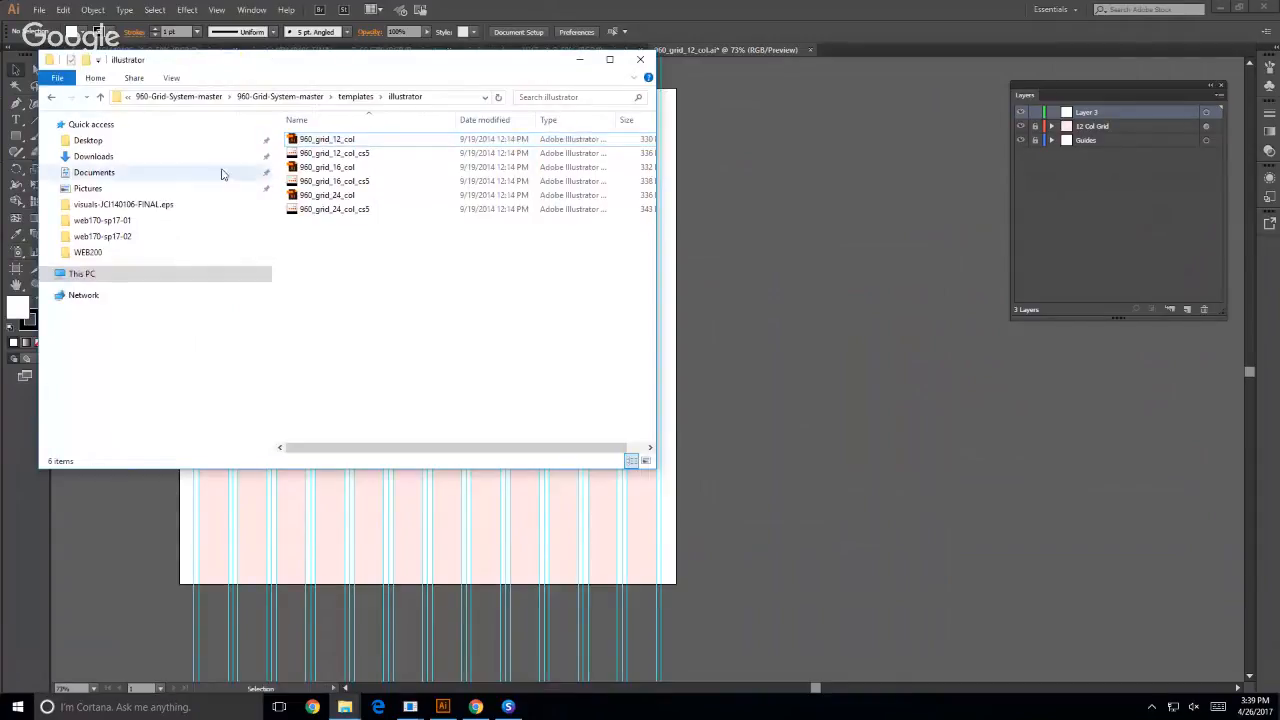
{"action": "left_click", "coordinate": [51, 96]}
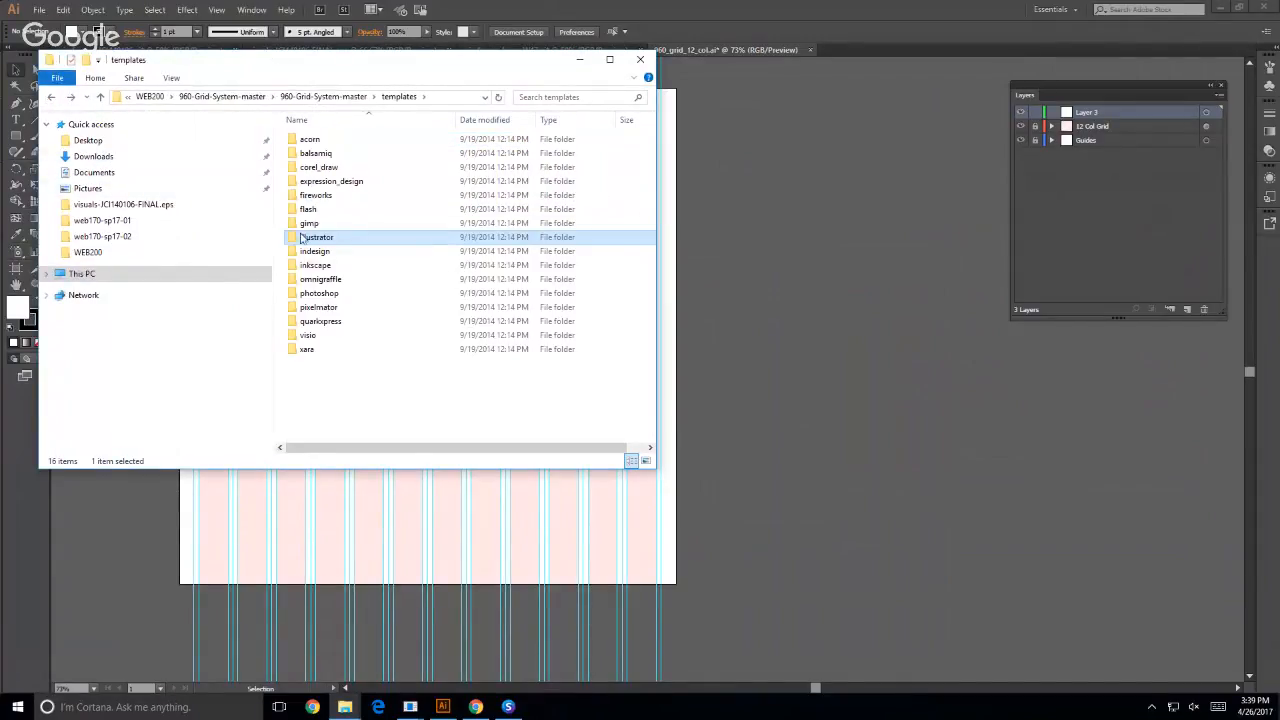
{"action": "left_click", "coordinate": [51, 97]}
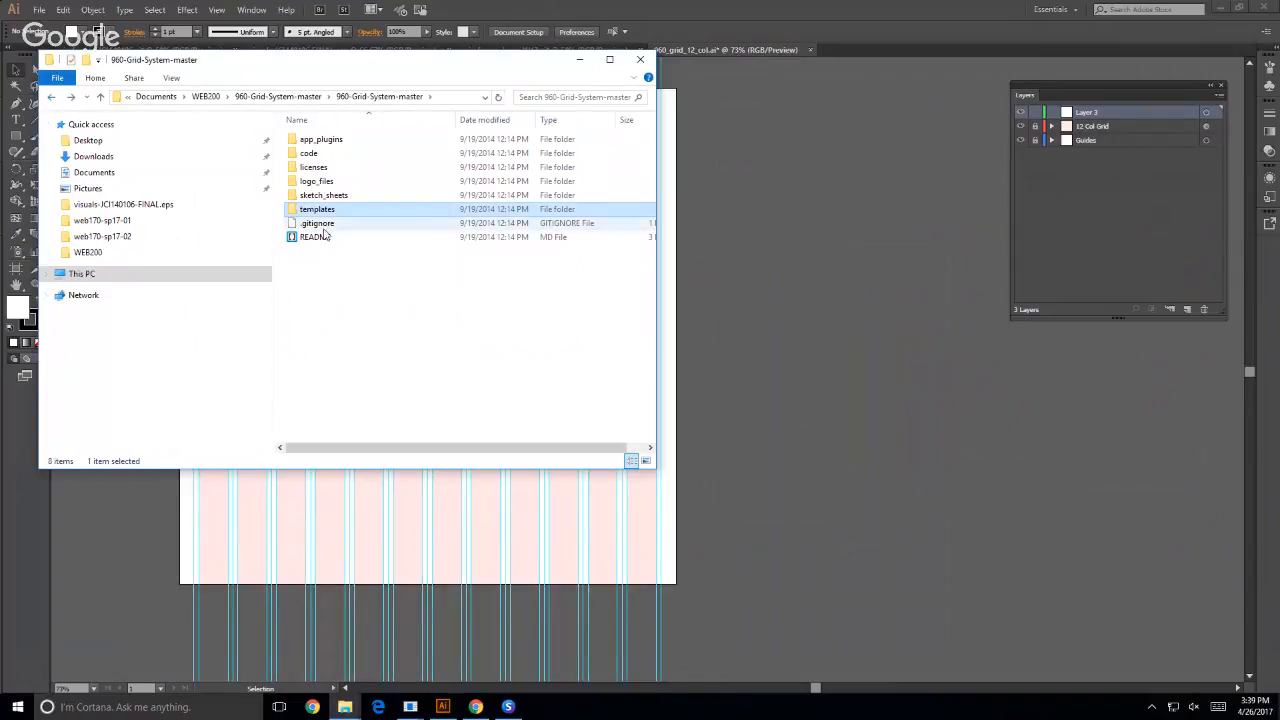
{"action": "left_click", "coordinate": [51, 97]}
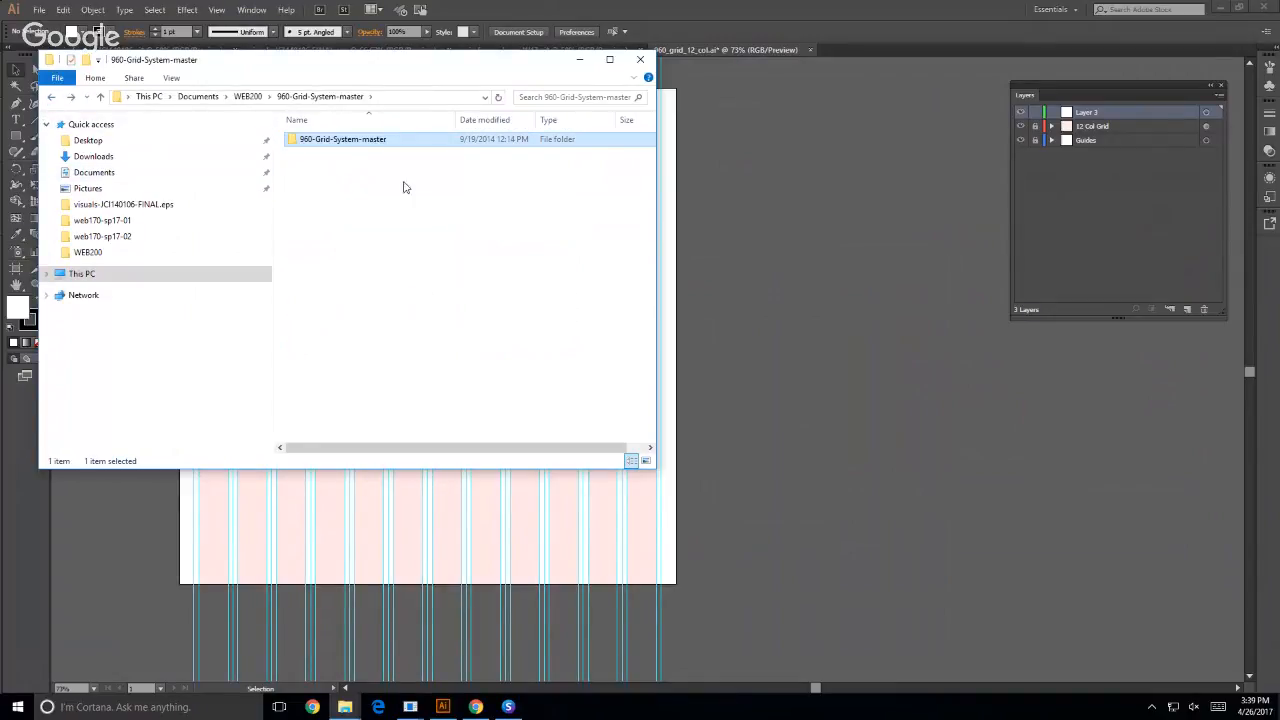
{"action": "double_click", "coordinate": [292, 143]}
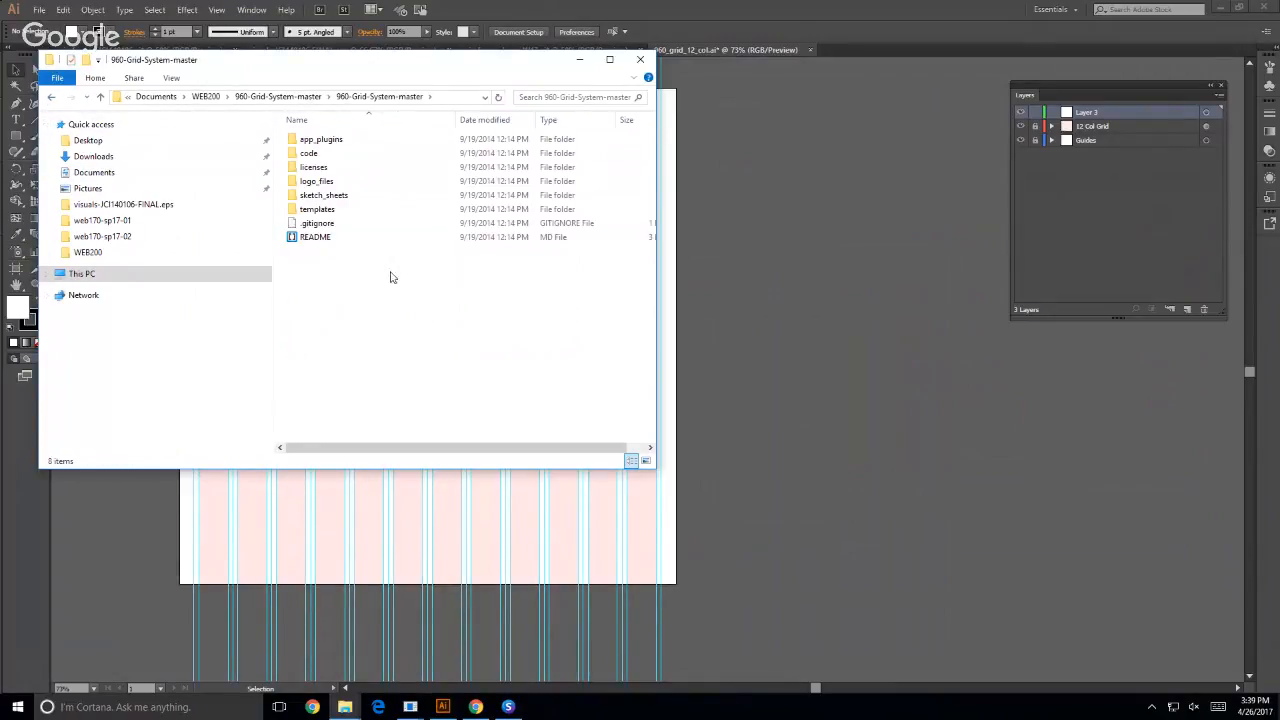
{"action": "double_click", "coordinate": [307, 211]}
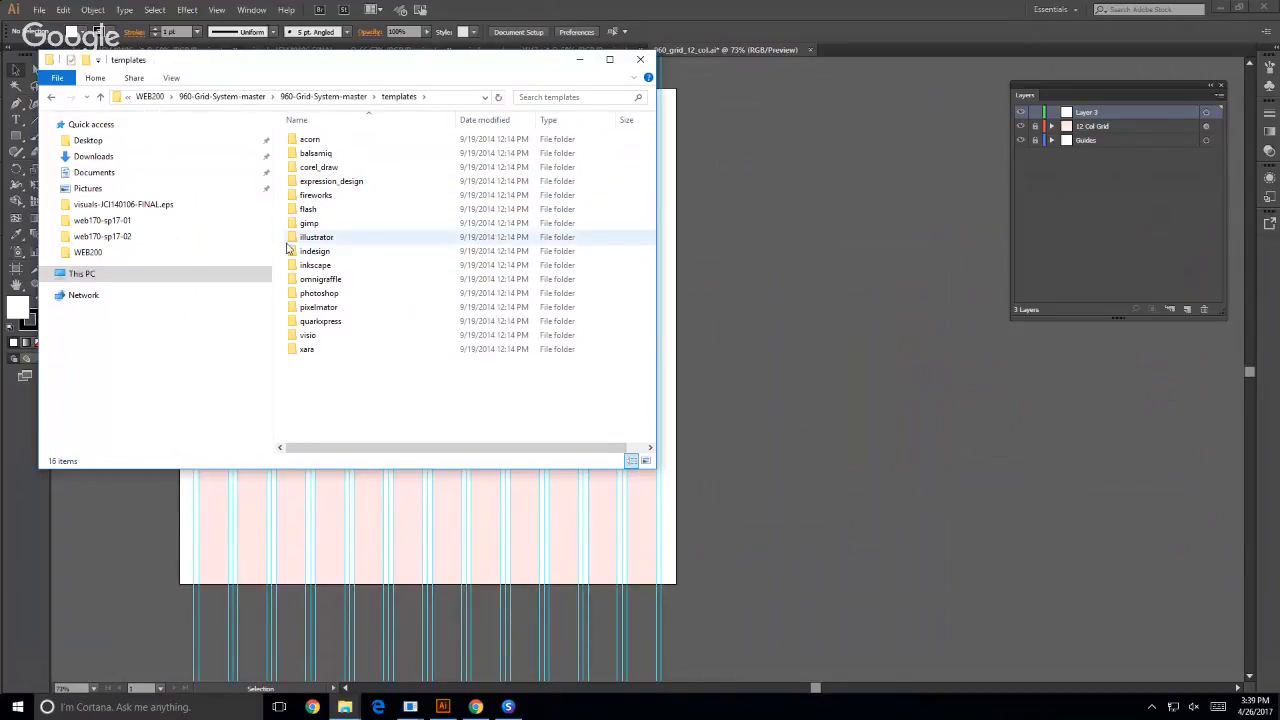
{"action": "left_click_drag", "start_coordinate": [198, 68], "coordinate": [576, 96]}
{"action": "left_click", "coordinate": [165, 287]}
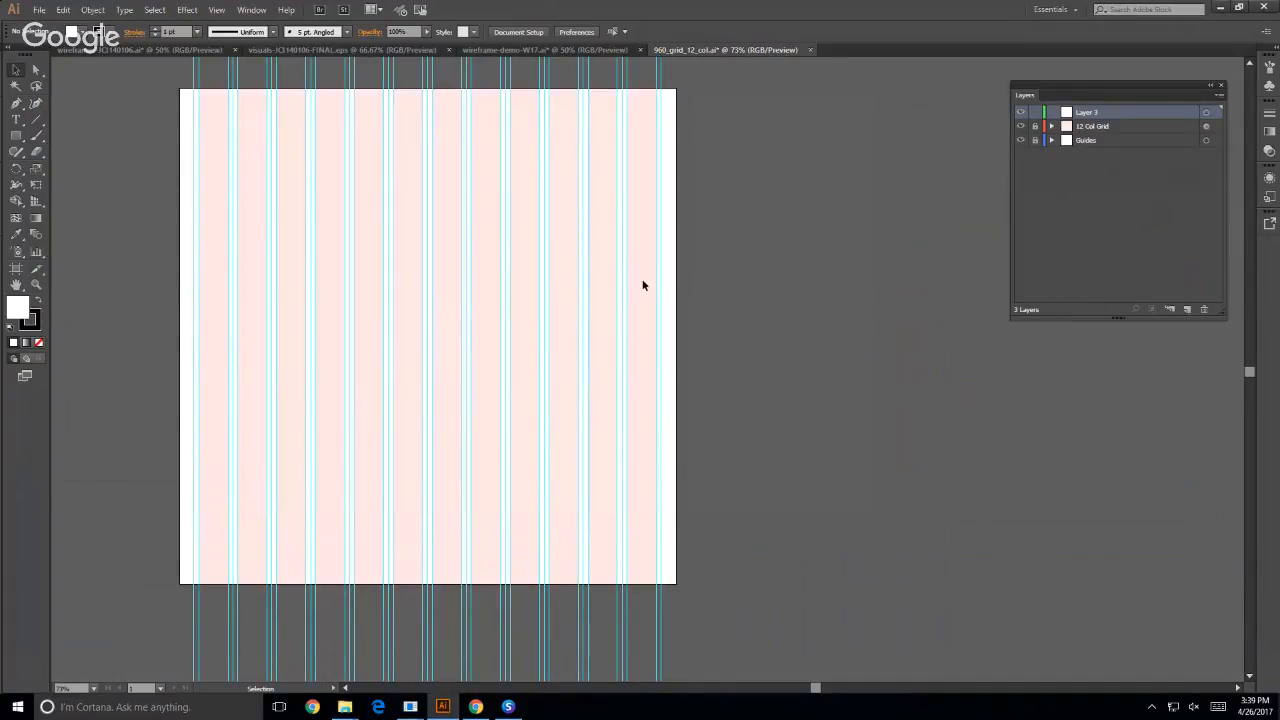
- Show the Artboards panel and detach it from its group, placing it beside the grid artboard
{"action": "left_click", "coordinate": [240, 10]}
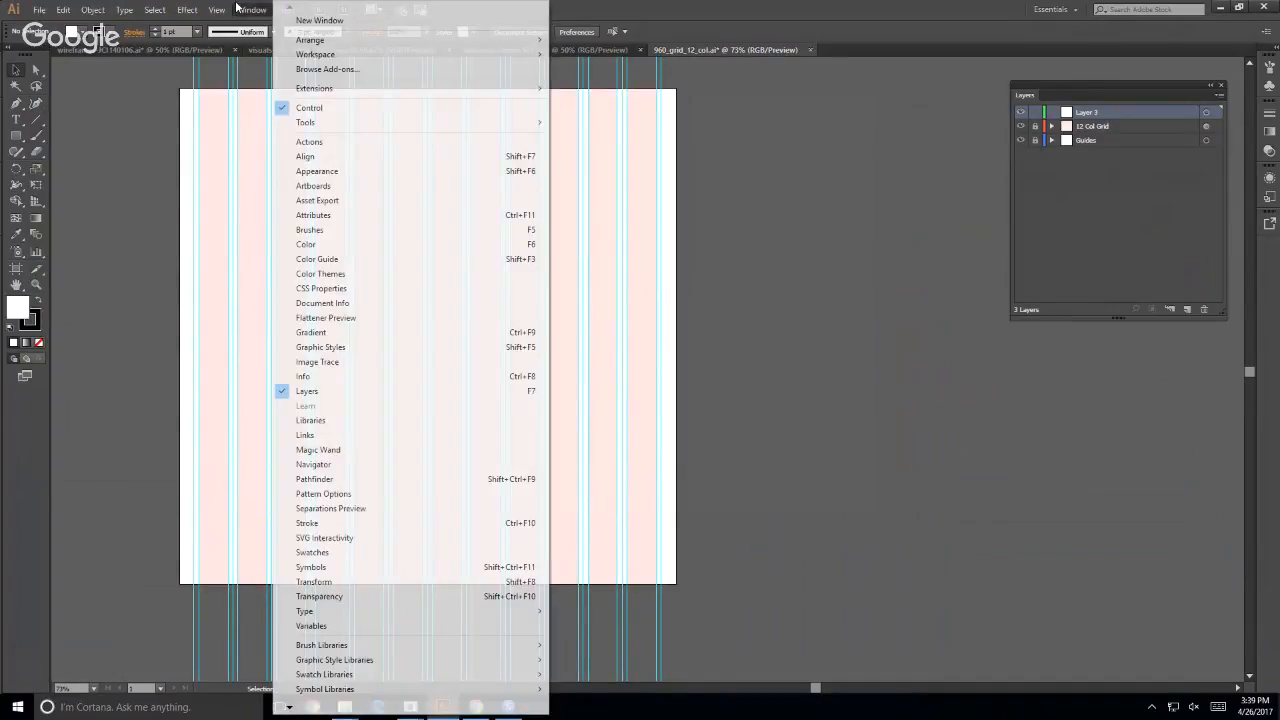
{"action": "mouse_move", "coordinate": [216, 9]}
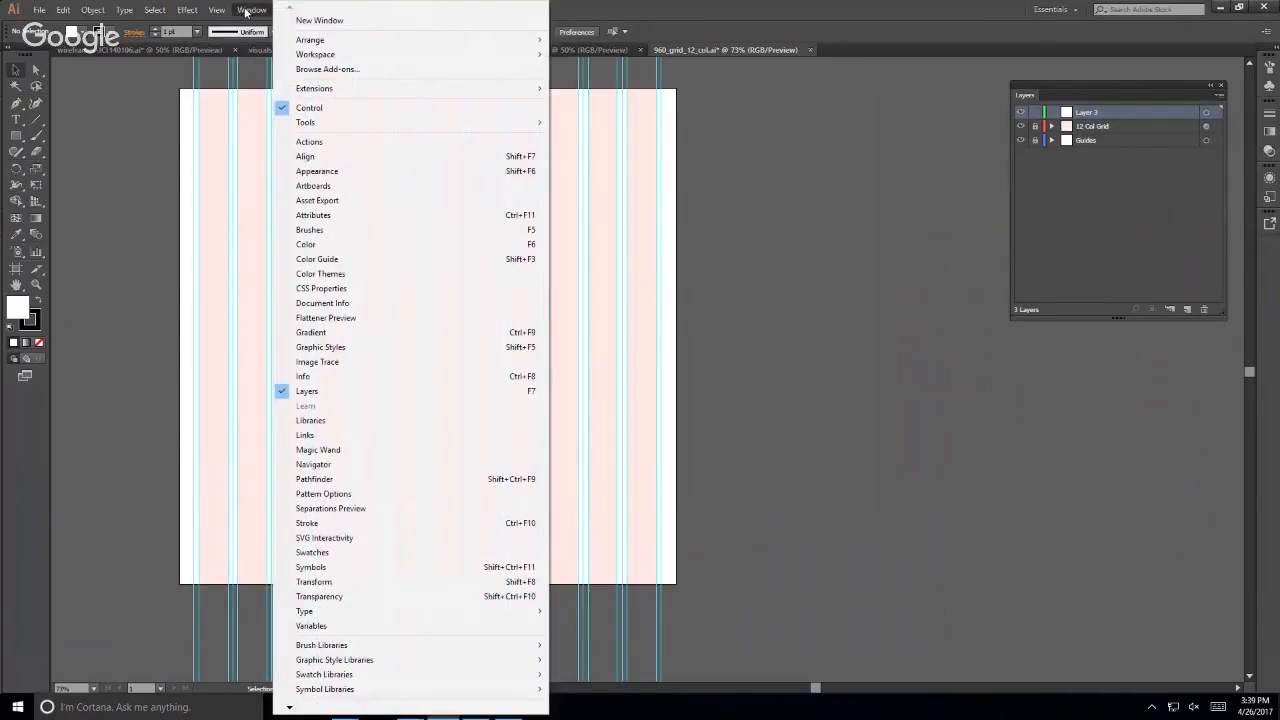
{"action": "left_click", "coordinate": [369, 192]}
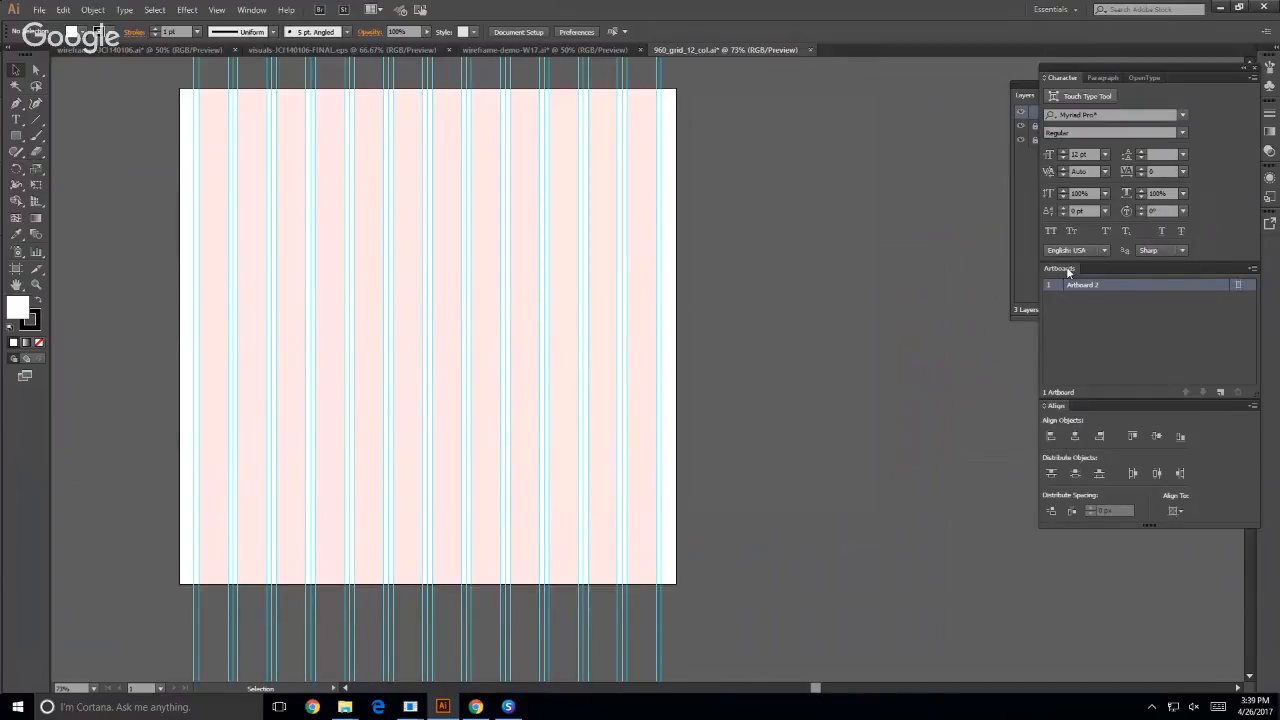
{"action": "left_click_drag", "start_coordinate": [1067, 272], "coordinate": [735, 82]}
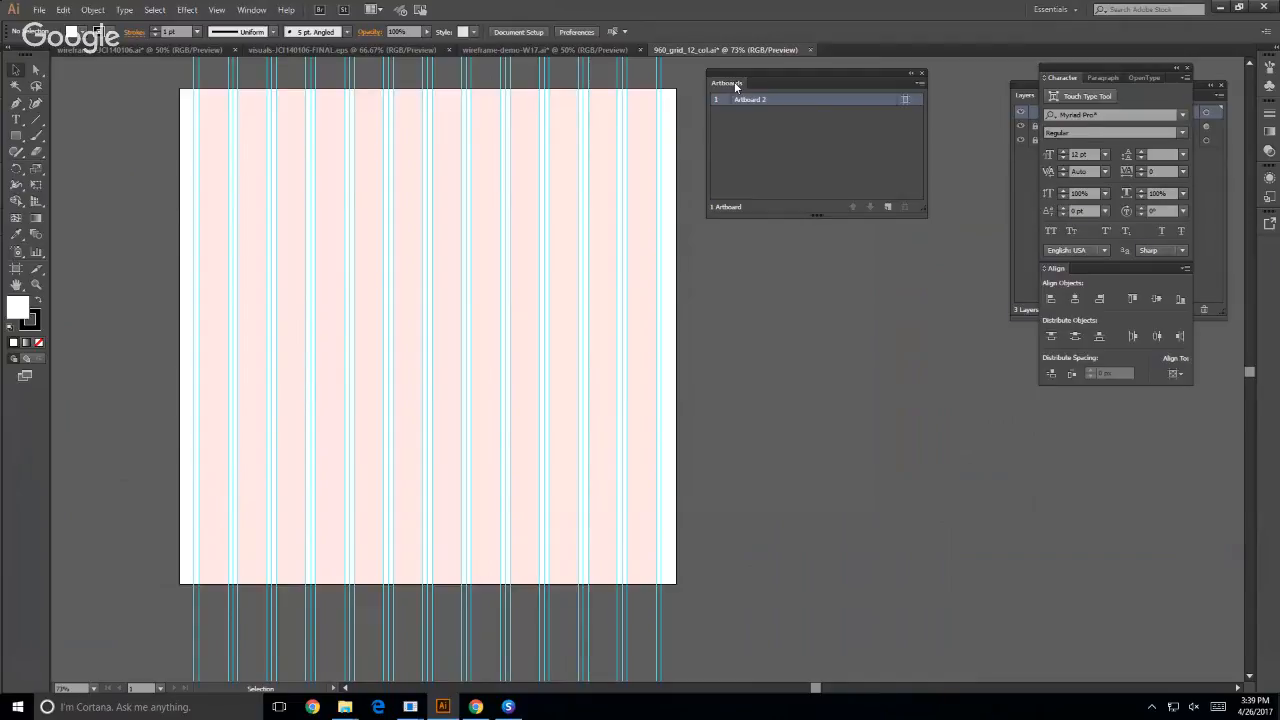
- Set the size of the 12-column grid template's artboard to 1280 px wide and 2500 px high
{"action": "left_click", "coordinate": [905, 100]}
{"action": "left_click", "coordinate": [905, 100]}
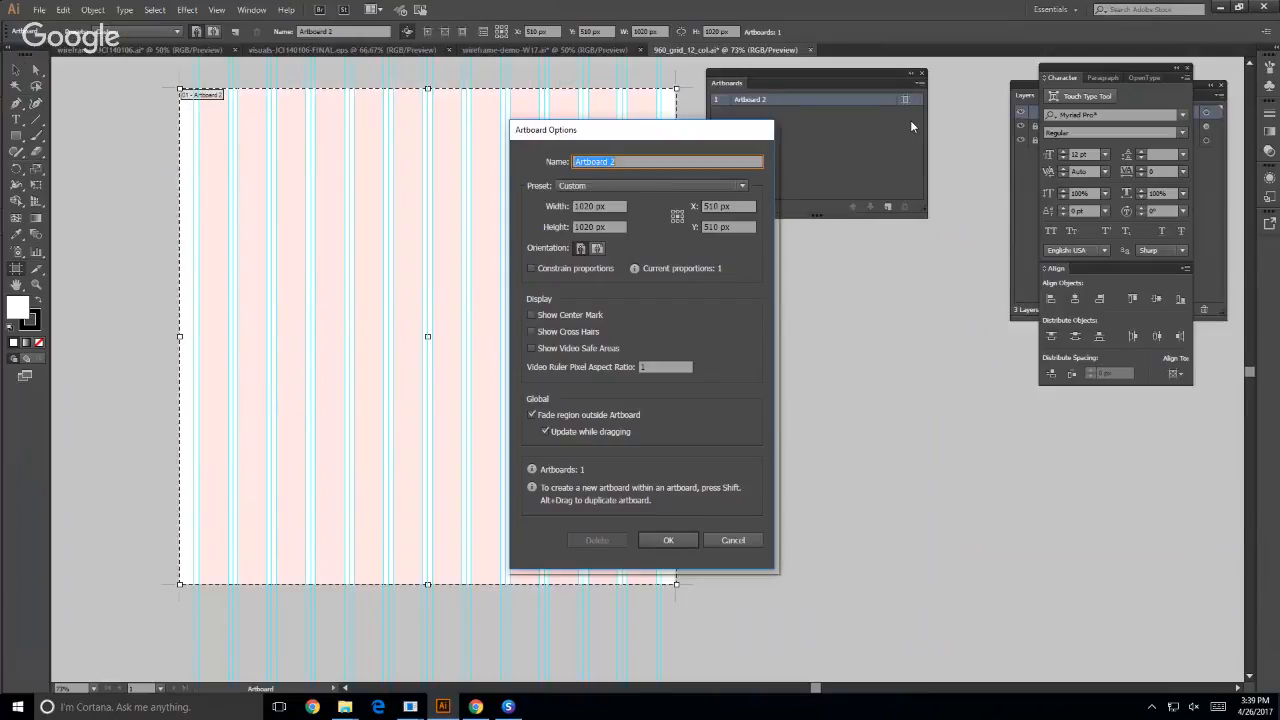
{"action": "left_click", "coordinate": [596, 207]}
{"action": "left_click", "coordinate": [580, 223]}
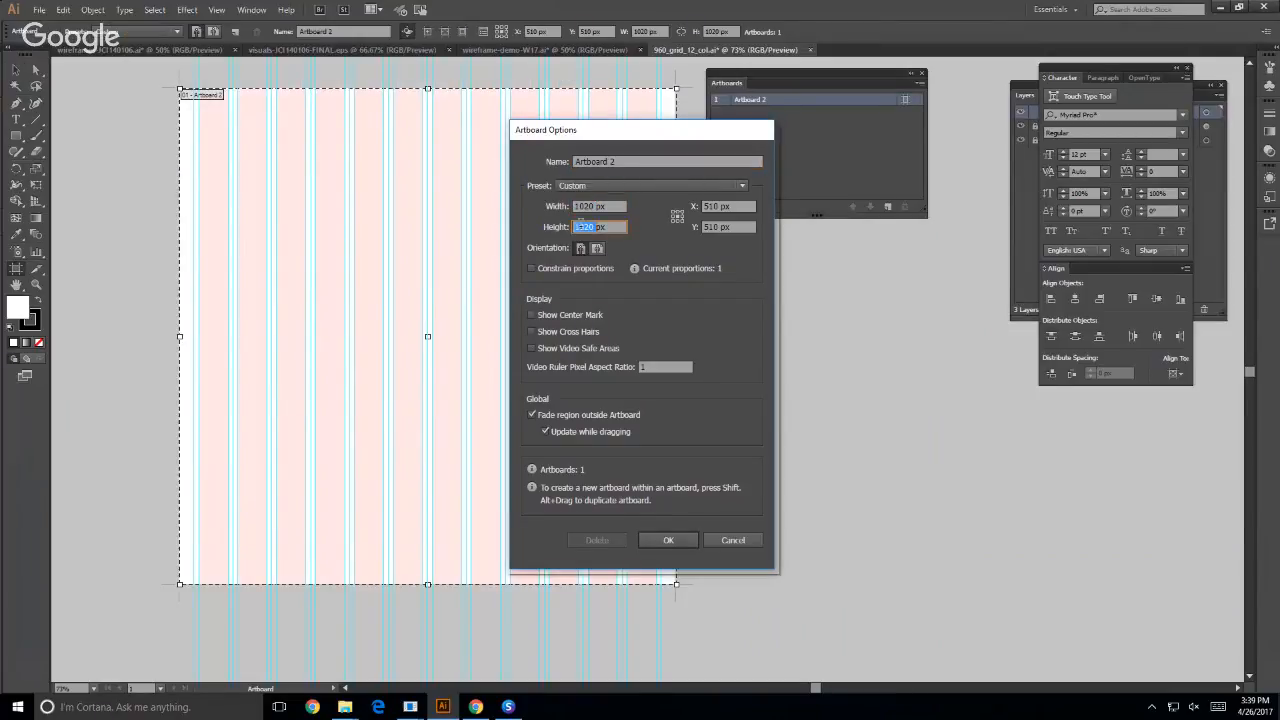
{"action": "left_click", "coordinate": [596, 205]}
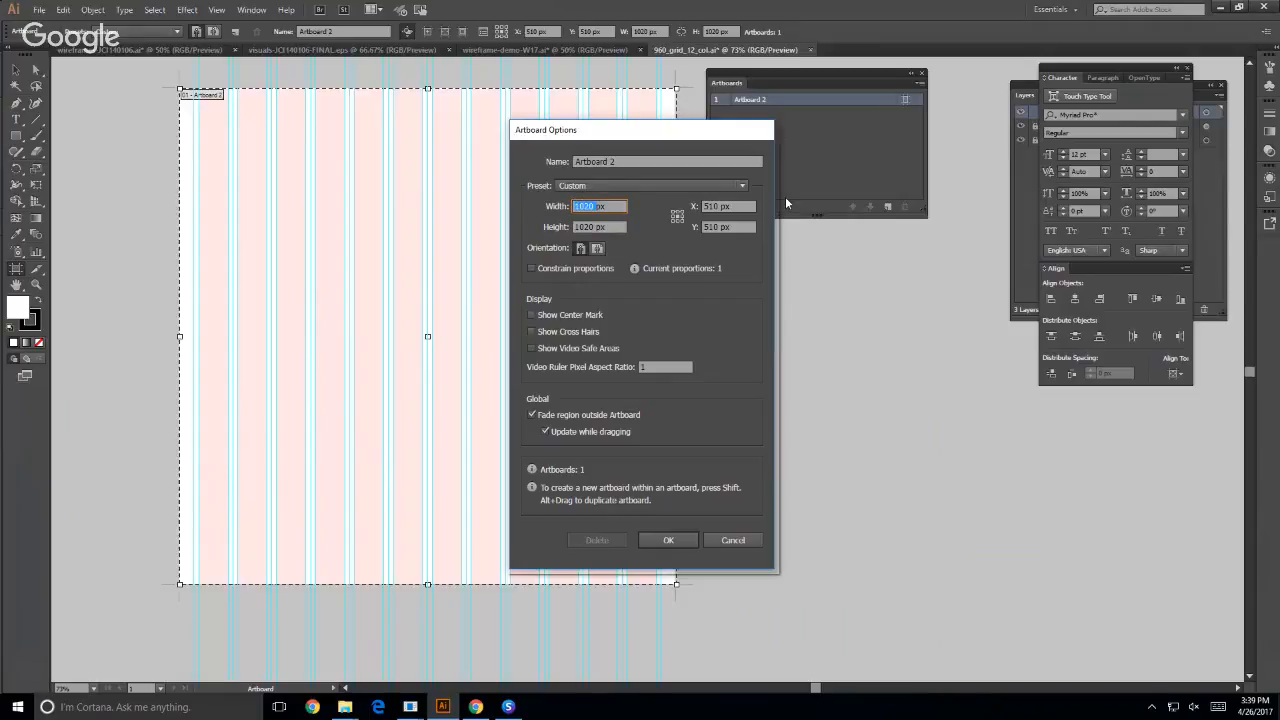
{"action": "type", "text": "128px"}
{"action": "left_click", "coordinate": [578, 227]}
{"action": "type", "text": "250px"}
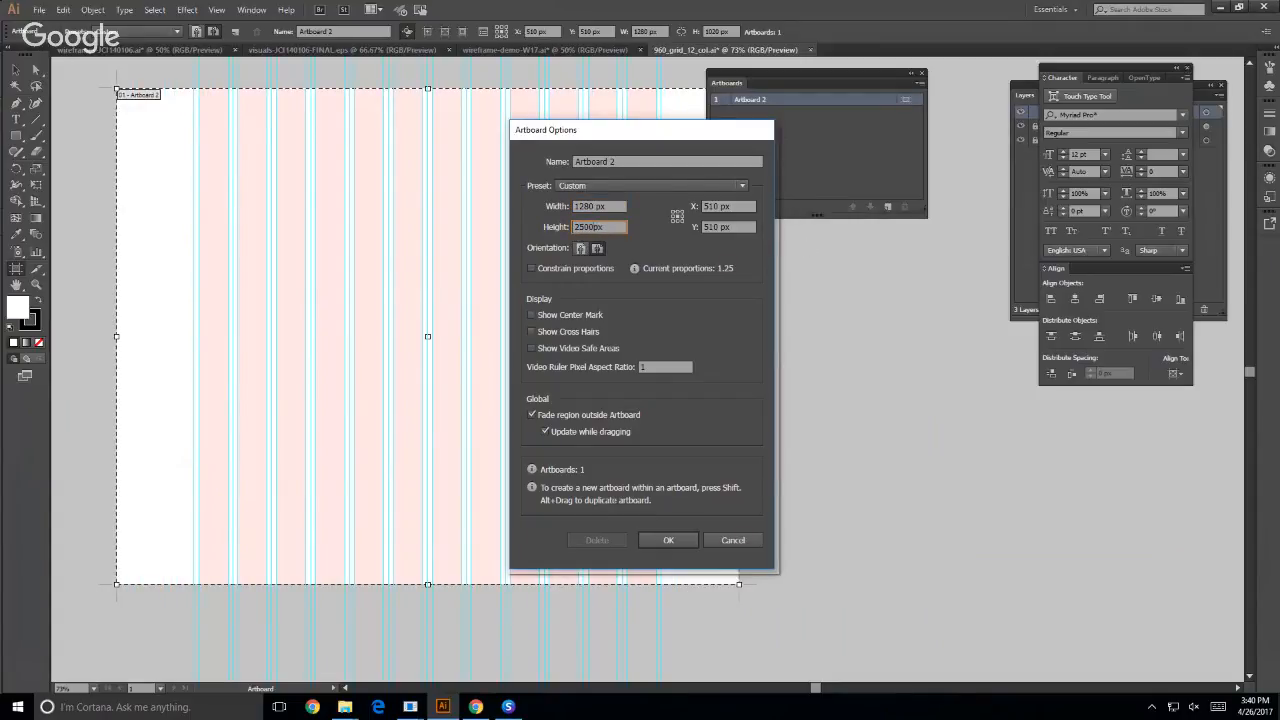
{"action": "key", "text": "Return"}
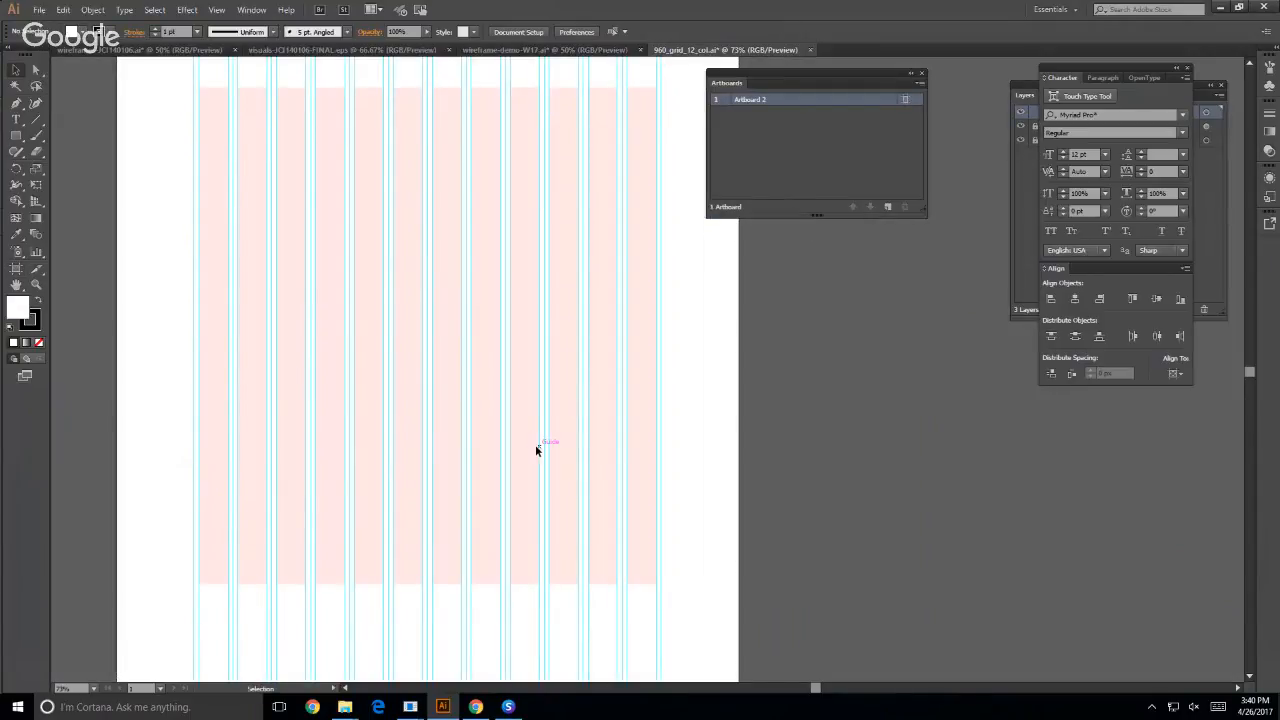
- Examine how the column grid covers the resized artboard and compare the page layouts in wireframe-demo-W17 and the JCI140106 wireframe
{"action": "scroll", "coordinate": [536, 450], "scroll_direction": "up", "scroll_amount": 1}
{"action": "key", "text": "ctrl+minus"}
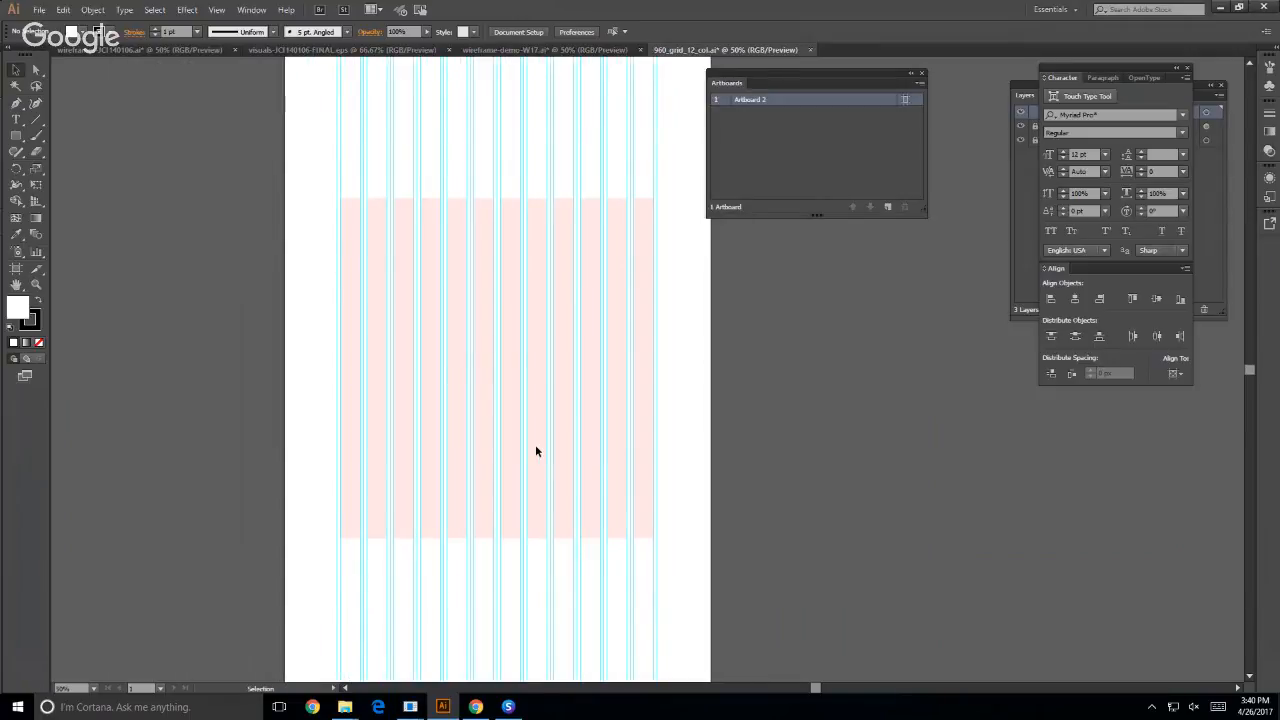
{"action": "scroll", "coordinate": [449, 449], "scroll_direction": "up", "scroll_amount": 4}
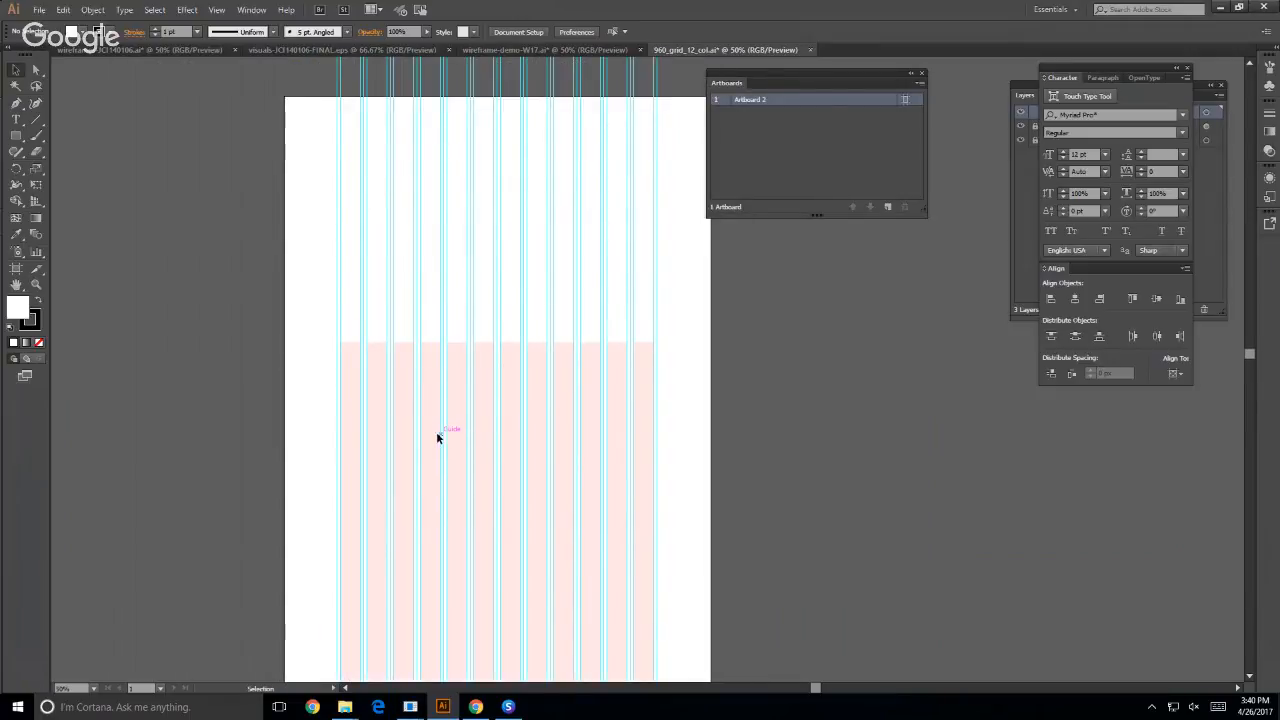
{"action": "scroll", "coordinate": [437, 437], "scroll_direction": "down", "scroll_amount": 7}
{"action": "scroll", "coordinate": [436, 432], "scroll_direction": "down", "scroll_amount": 7}
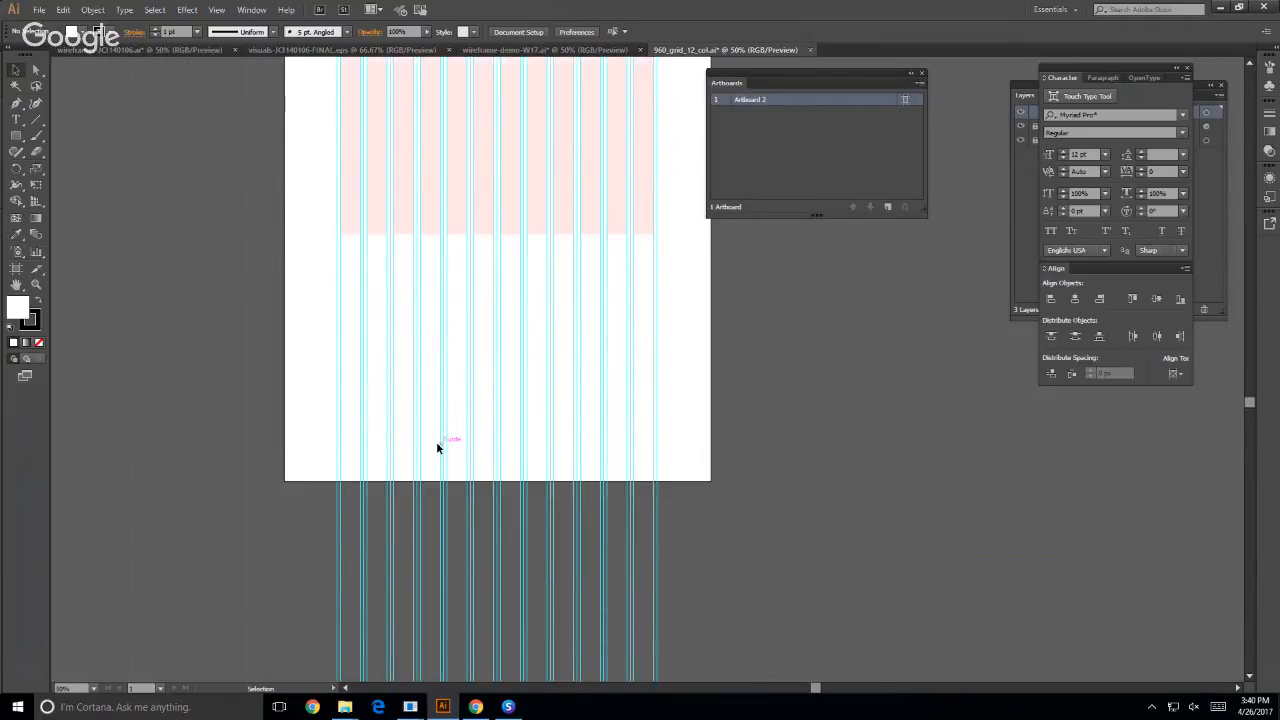
{"action": "scroll", "coordinate": [436, 441], "scroll_direction": "up", "scroll_amount": 5}
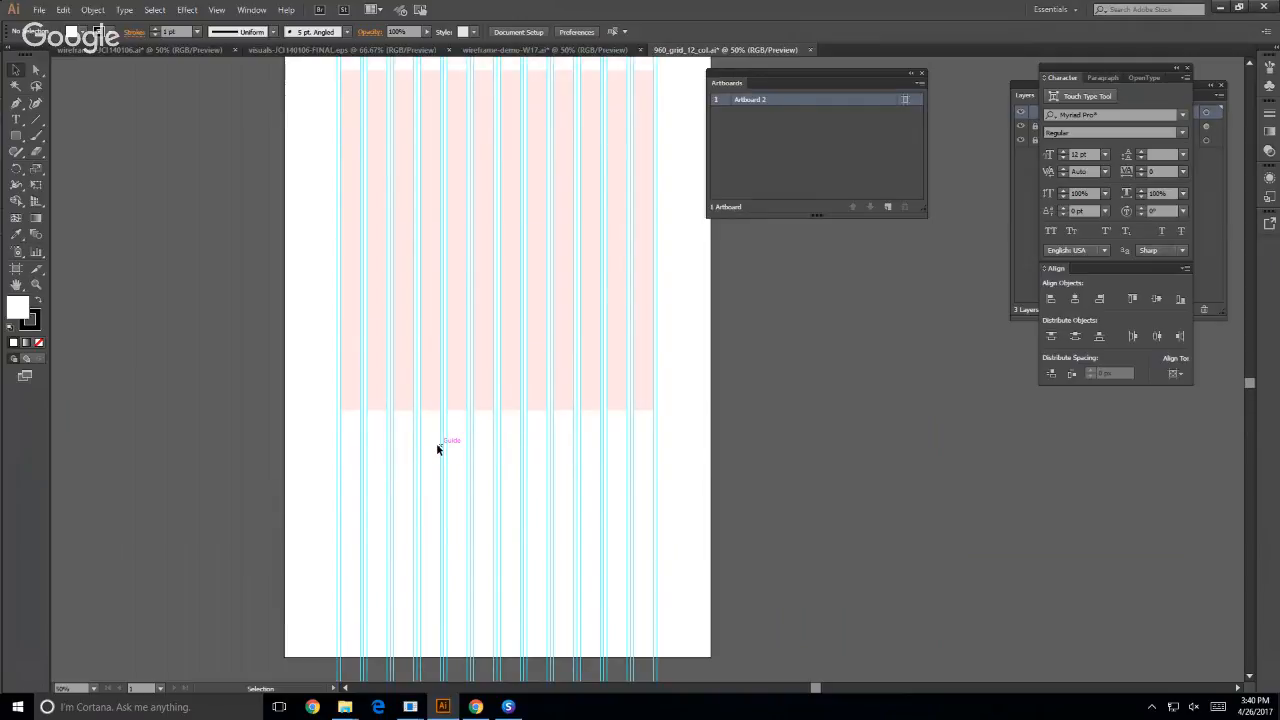
{"action": "left_click", "coordinate": [530, 49]}
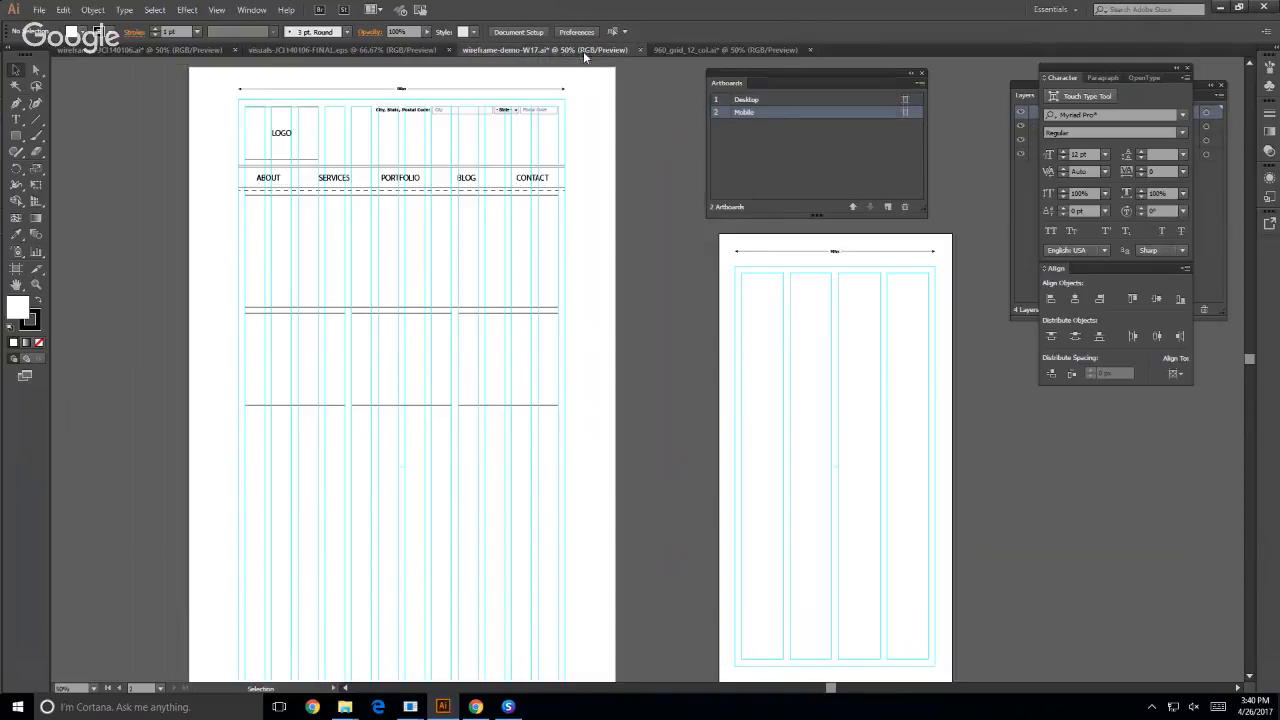
{"action": "scroll", "coordinate": [271, 386], "scroll_direction": "down", "scroll_amount": 10}
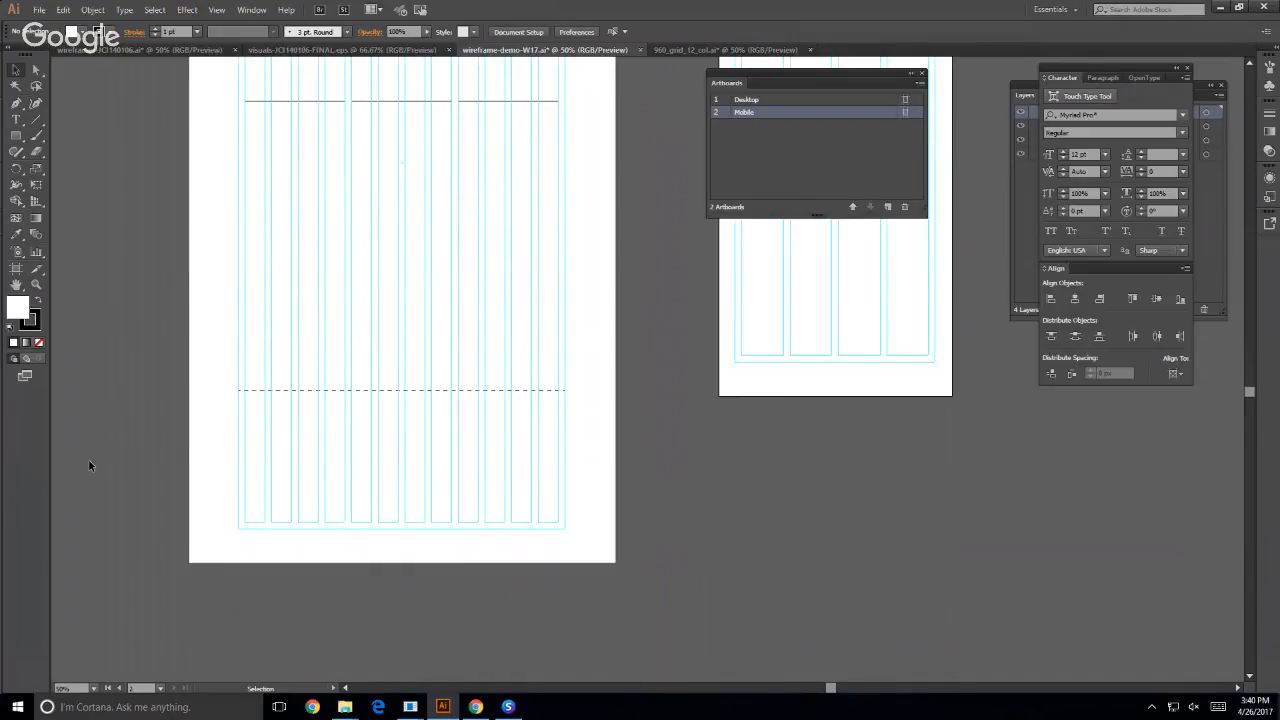
{"action": "scroll", "coordinate": [280, 237], "scroll_direction": "up", "scroll_amount": 8}
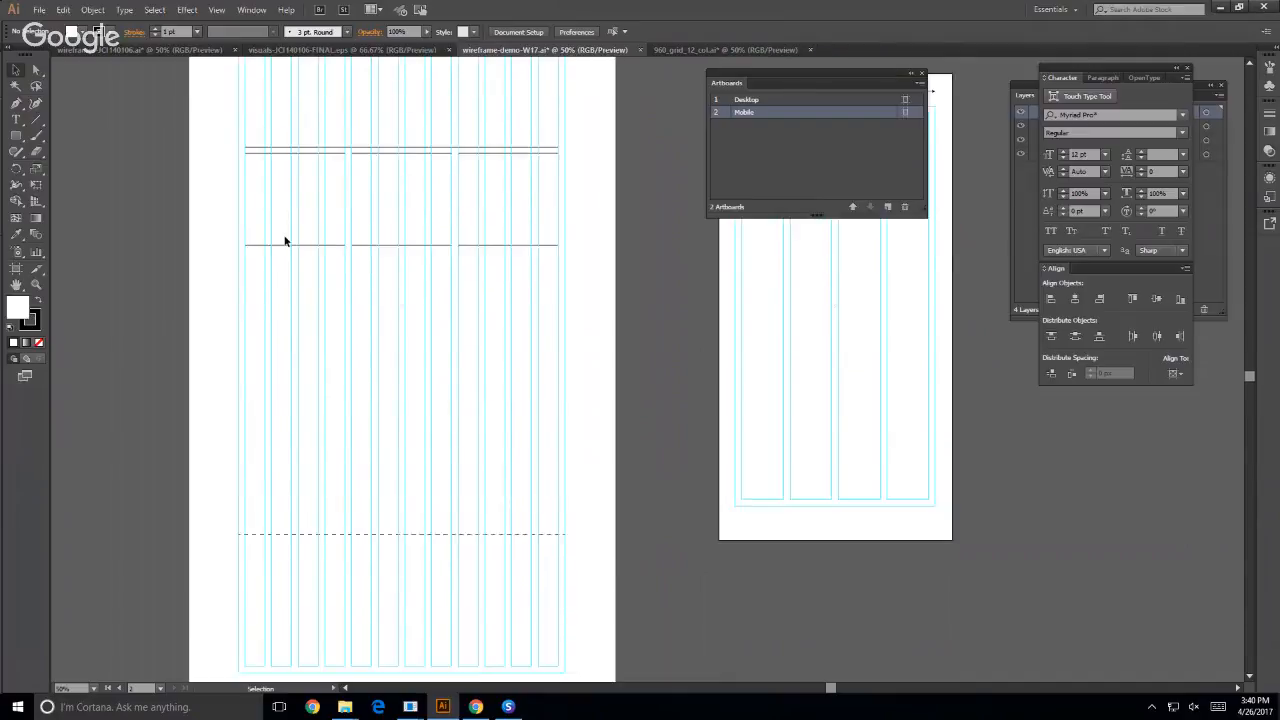
{"action": "left_click", "coordinate": [162, 47]}
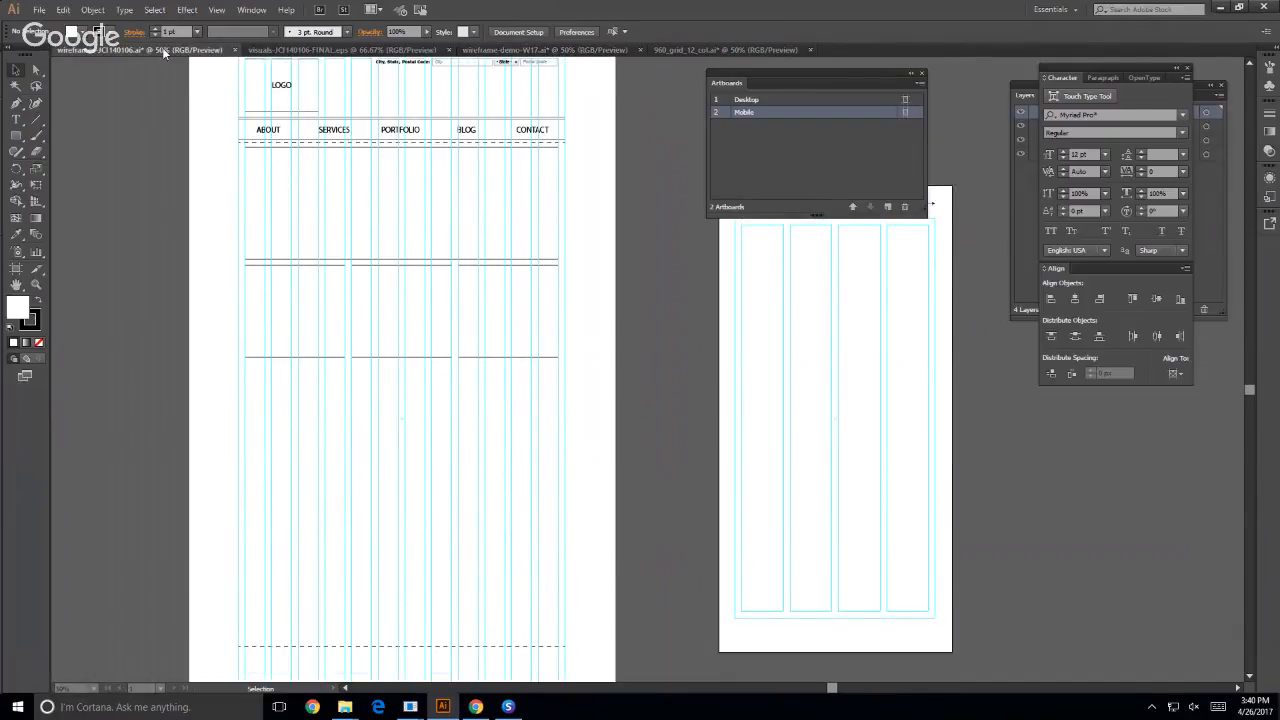
{"action": "scroll", "coordinate": [292, 339], "scroll_direction": "up", "scroll_amount": 1}
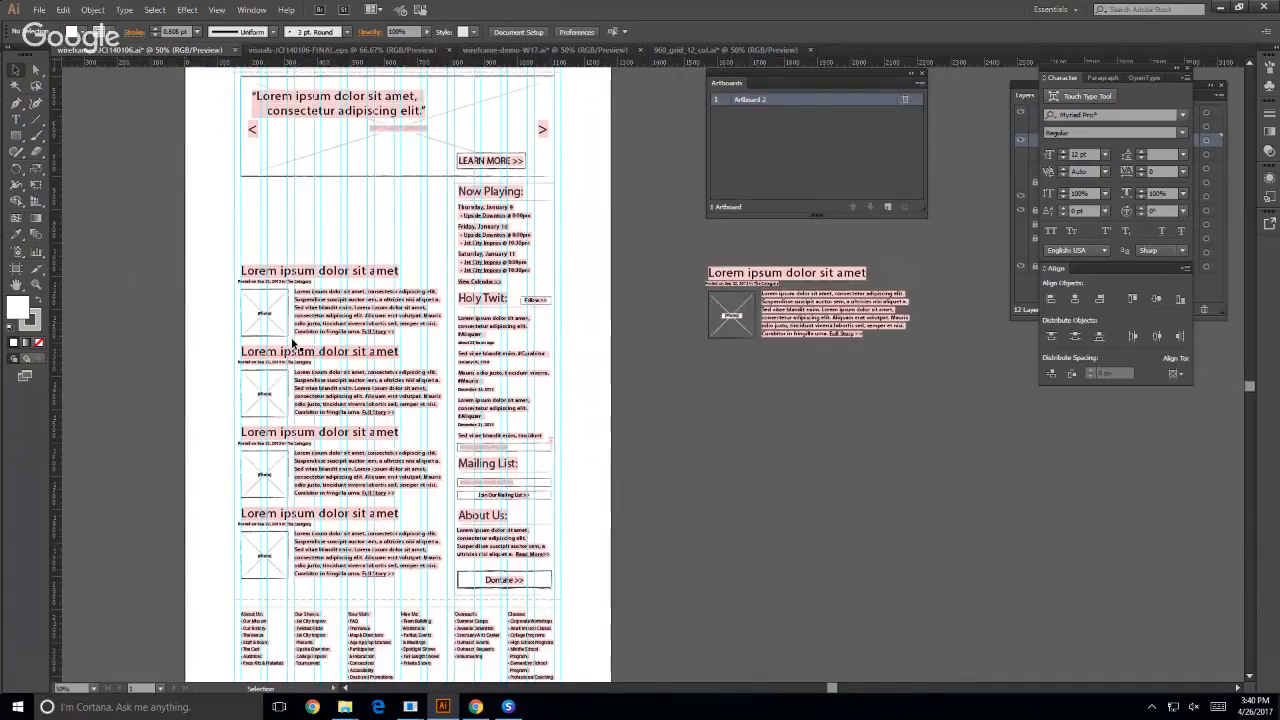
{"action": "scroll", "coordinate": [293, 343], "scroll_direction": "up", "scroll_amount": 2}
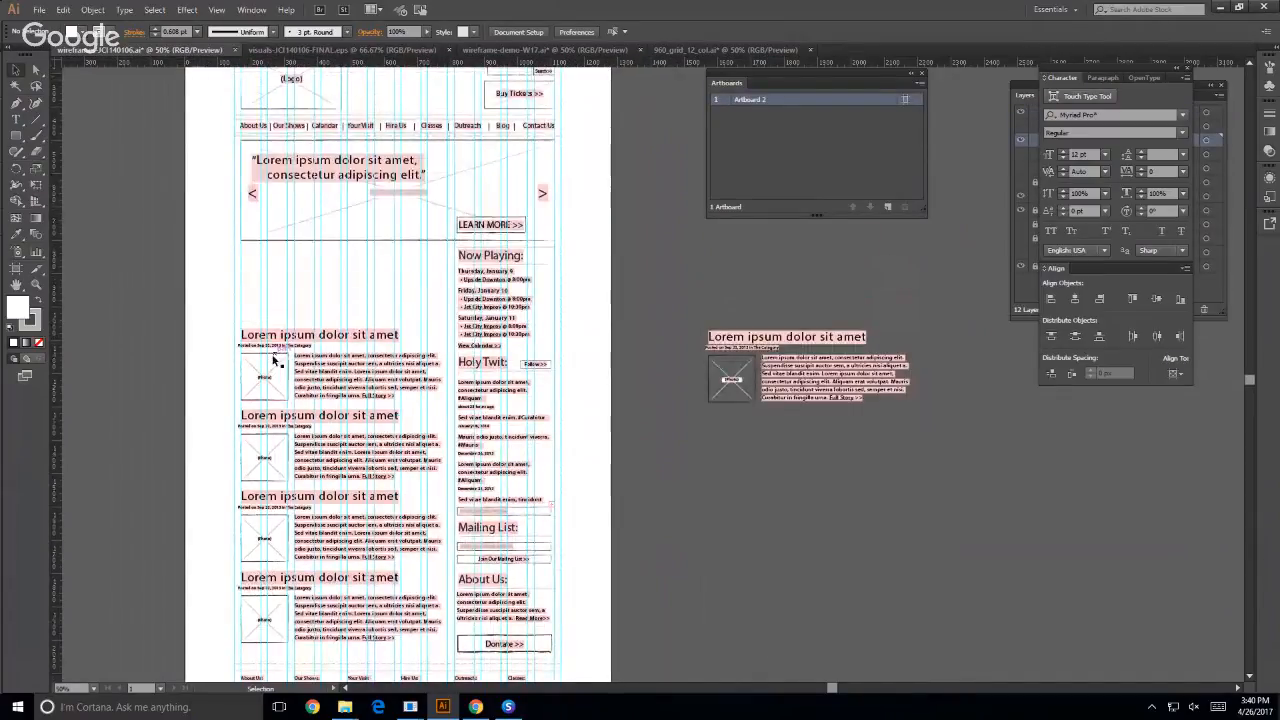
{"action": "scroll", "coordinate": [270, 355], "scroll_direction": "down", "scroll_amount": 4}
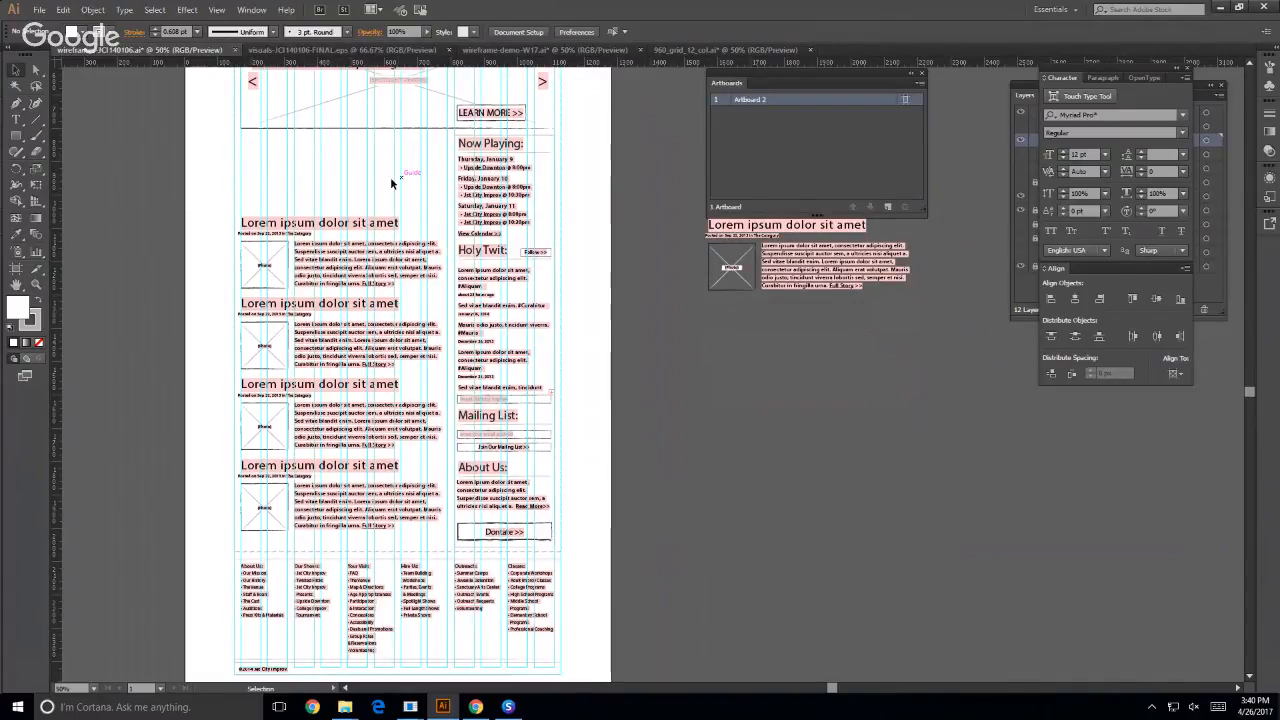
{"action": "scroll", "coordinate": [380, 200], "scroll_direction": "down", "scroll_amount": 2}
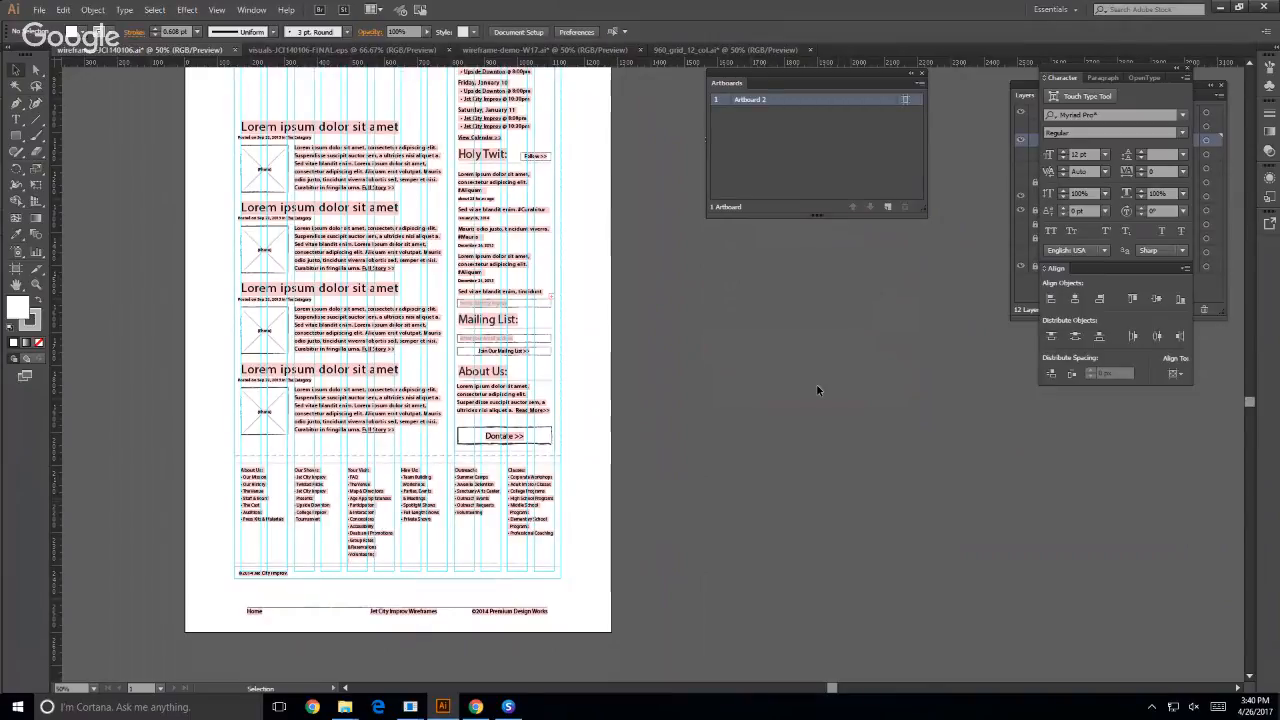
{"action": "left_click", "coordinate": [39, 9]}
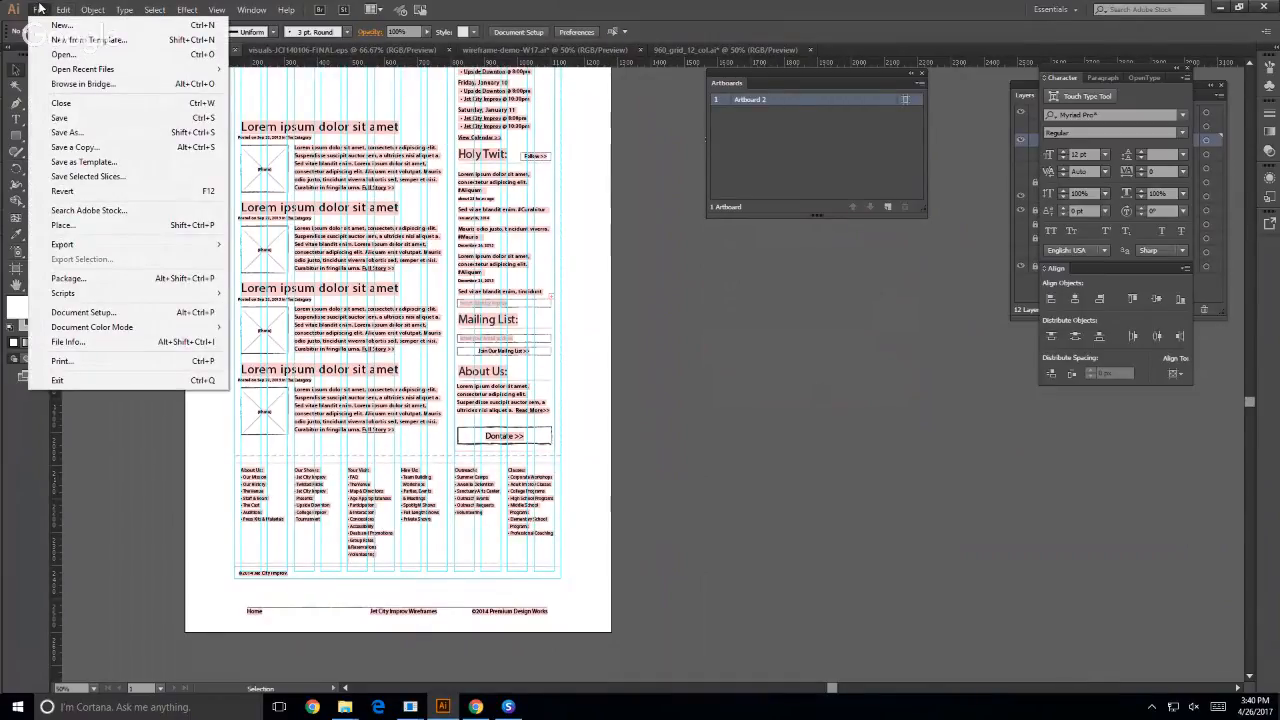
{"action": "left_click", "coordinate": [60, 25]}
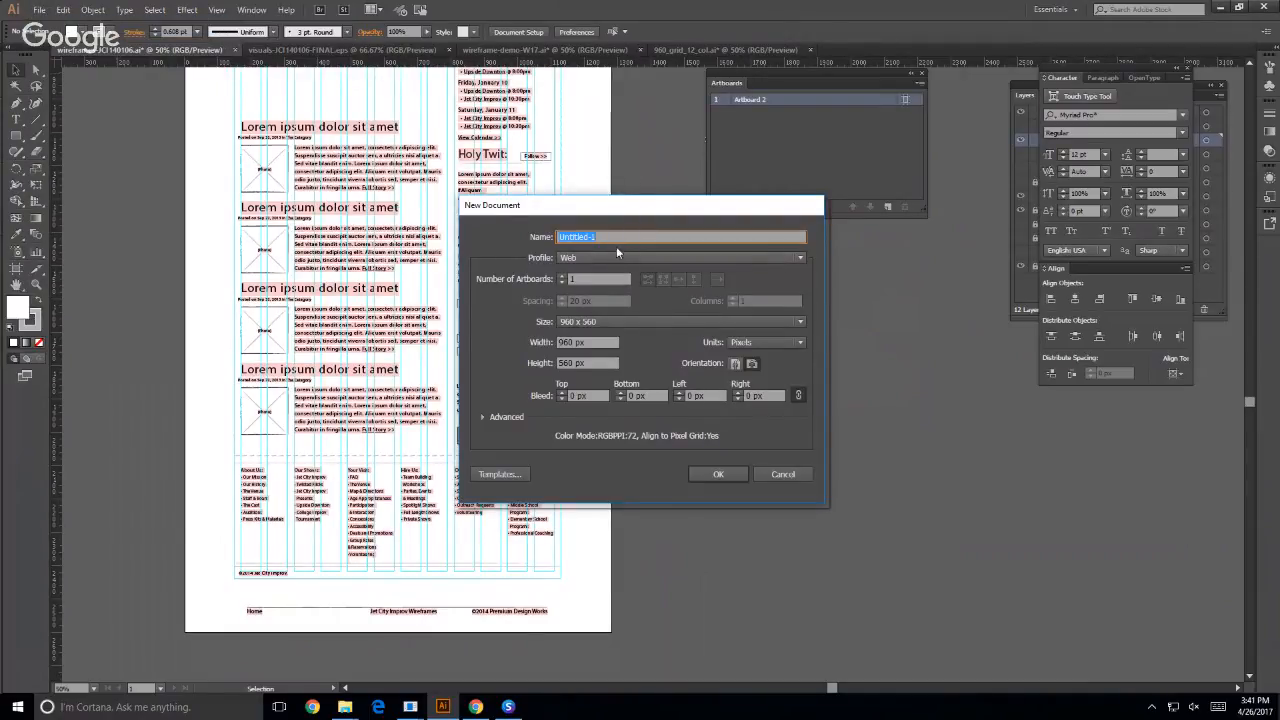
{"action": "left_click", "coordinate": [616, 255]}
{"action": "left_click", "coordinate": [585, 307]}
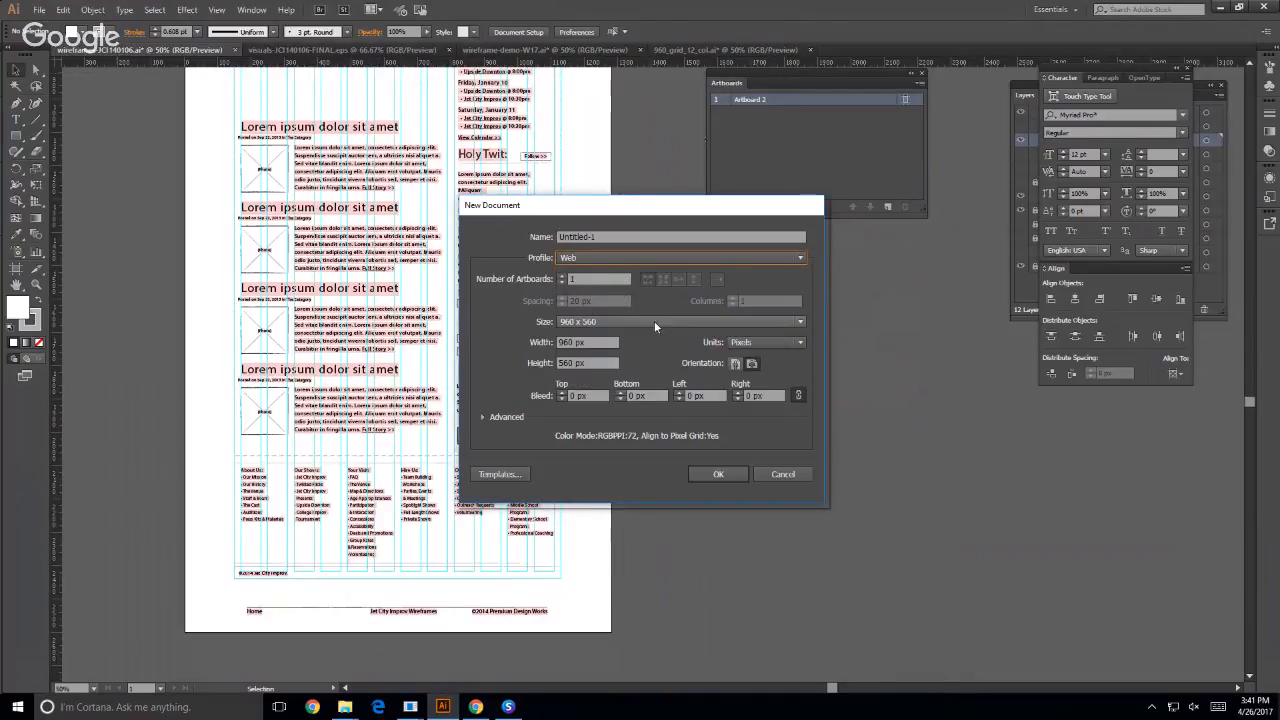
{"action": "left_click", "coordinate": [568, 323]}
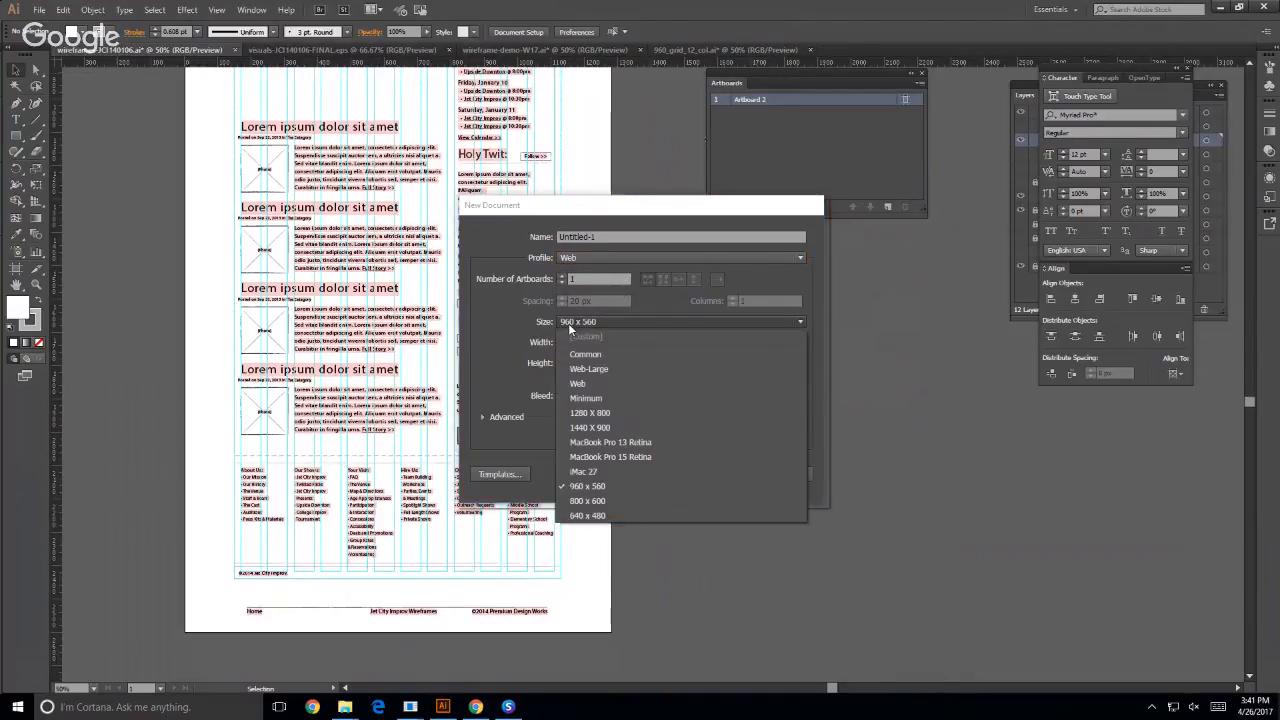
{"action": "left_click", "coordinate": [586, 413]}
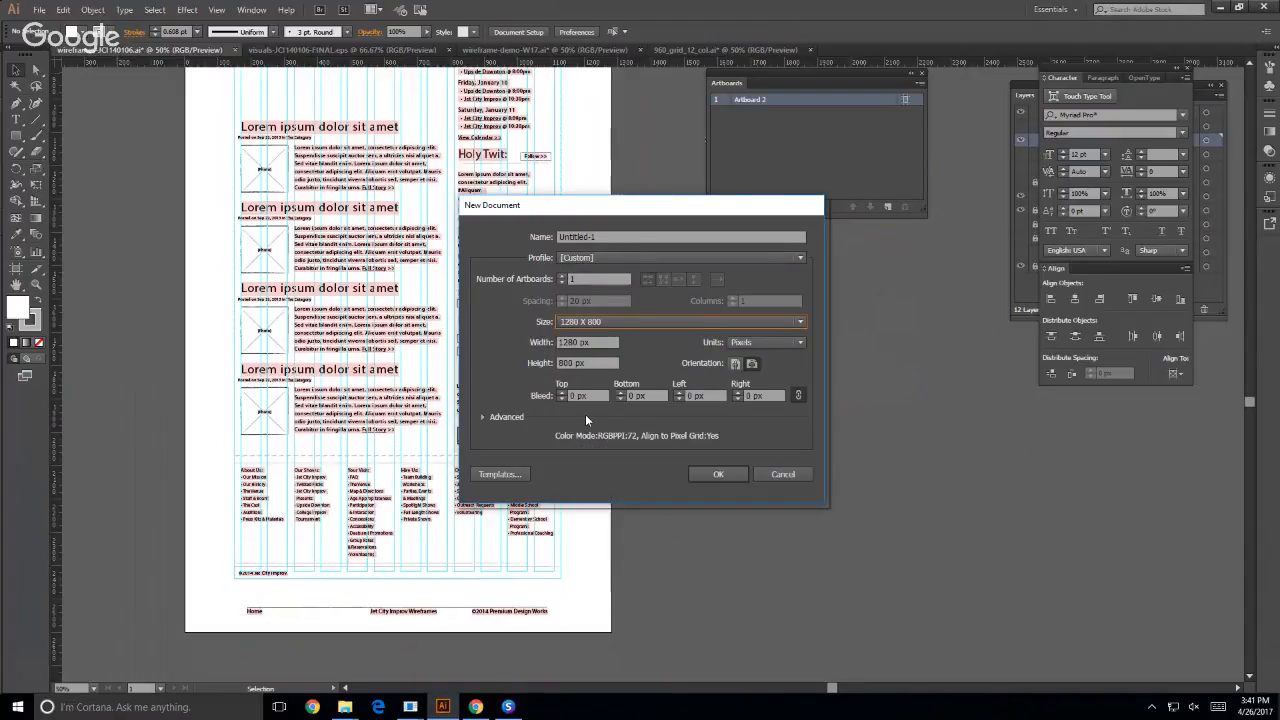
{"action": "left_click", "coordinate": [783, 474]}
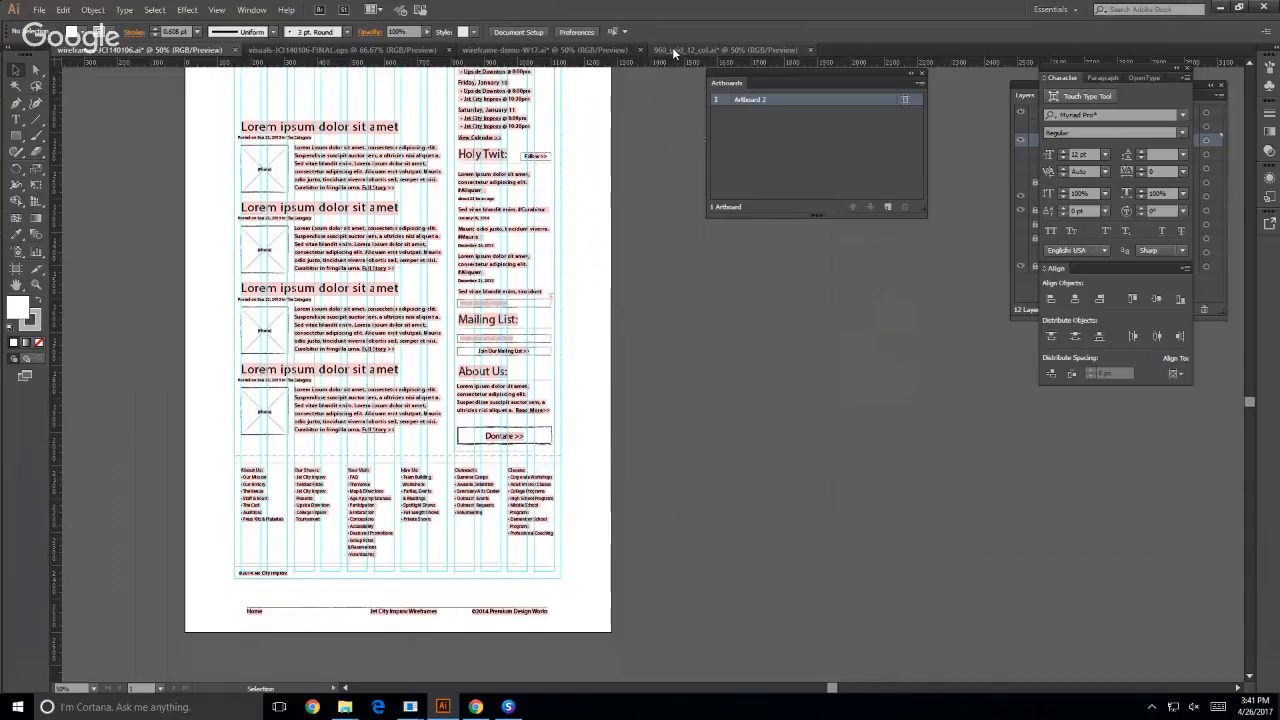
- Examine the full-width header and column guides in visuals-JCI140106-FINAL.eps at 50% zoom, and hide the Character panel
{"action": "left_click", "coordinate": [507, 707]}
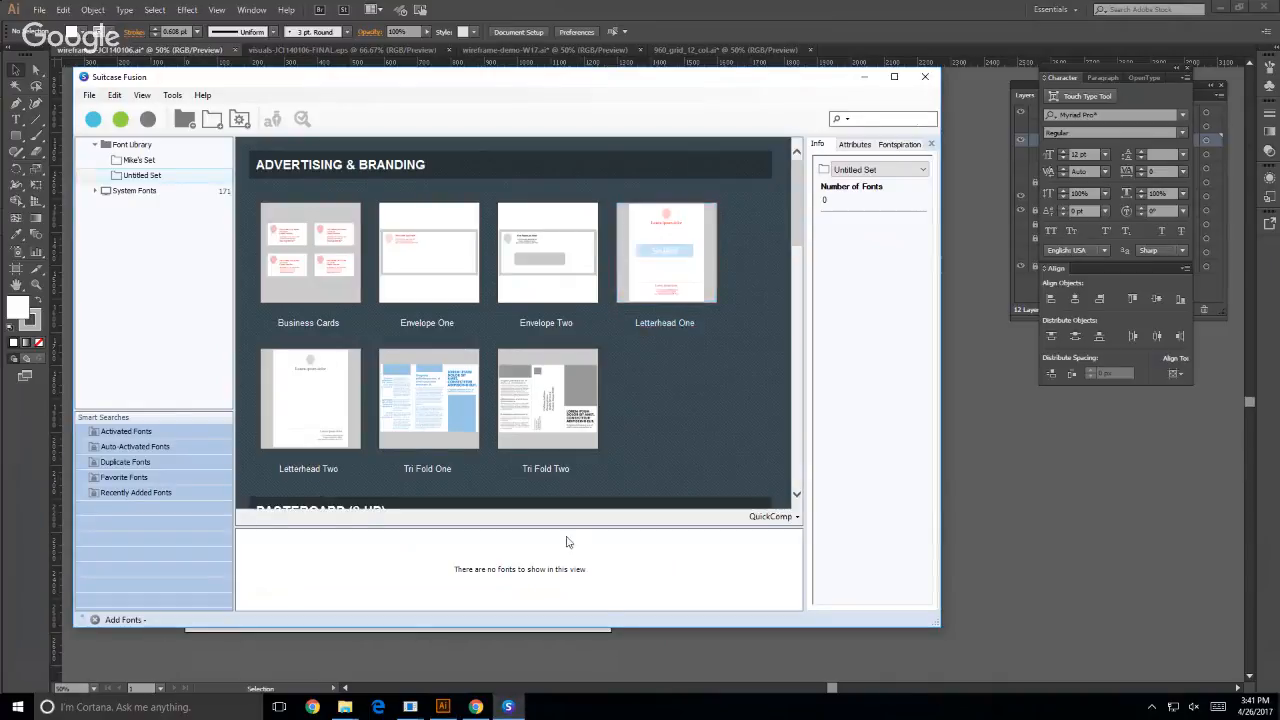
{"action": "left_click", "coordinate": [443, 707]}
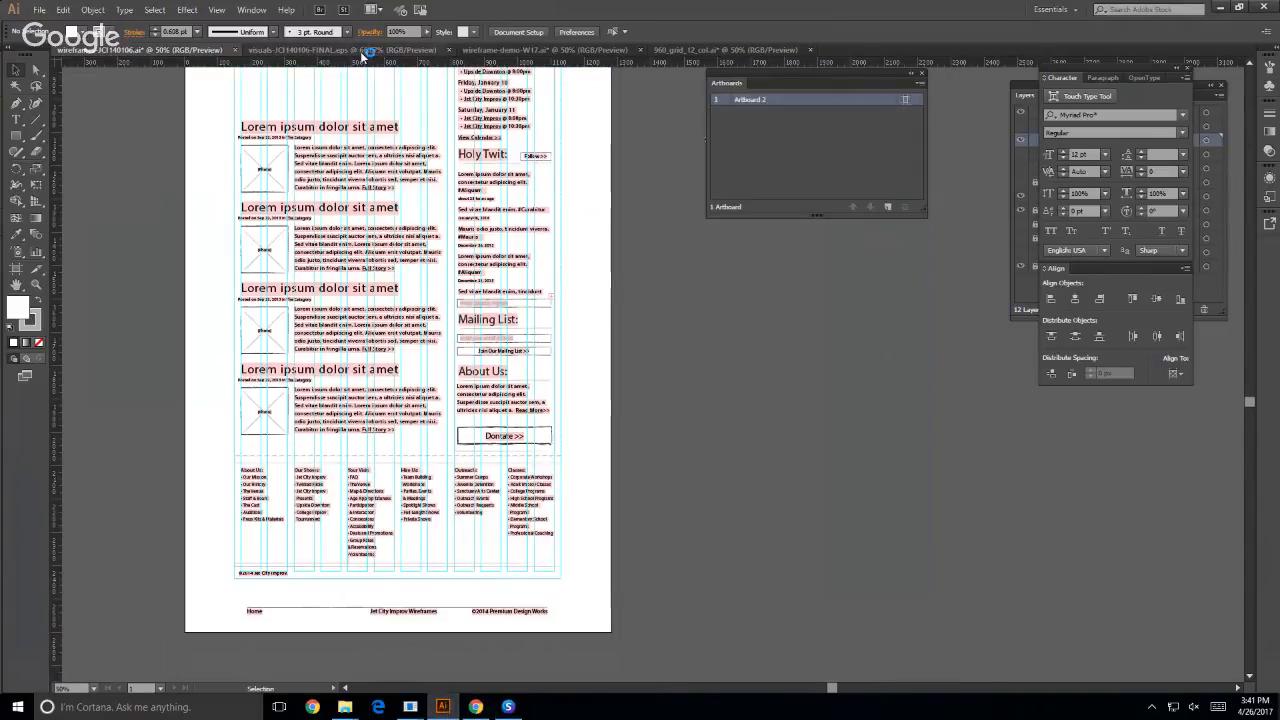
{"action": "left_click", "coordinate": [366, 50]}
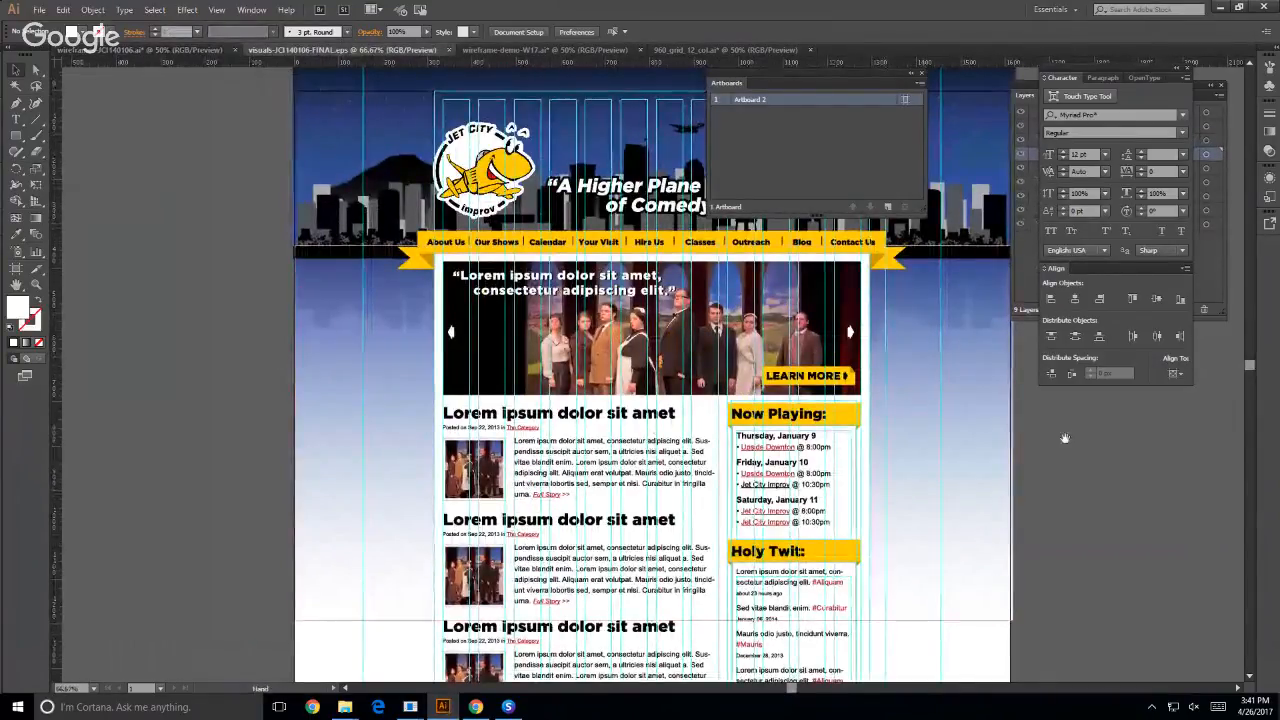
{"action": "left_click_drag", "start_coordinate": [1064, 434], "coordinate": [748, 386]}
{"action": "key", "text": "ctrl+minus"}
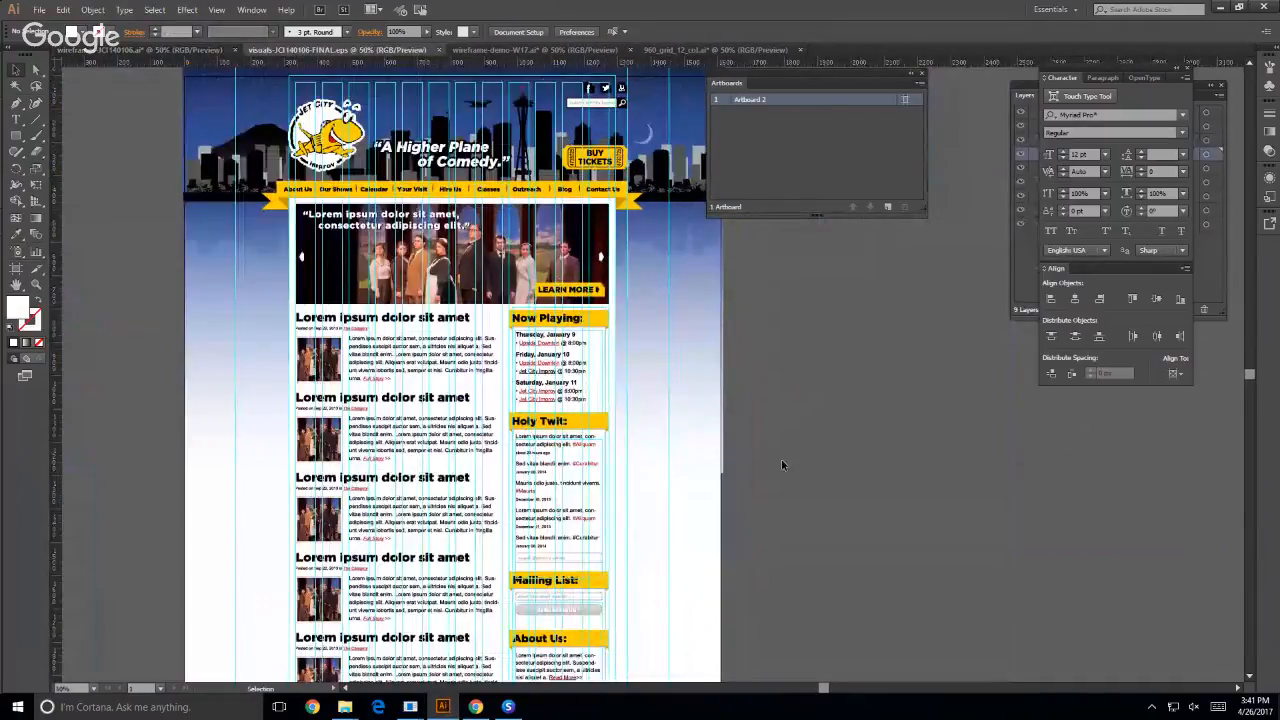
{"action": "scroll", "coordinate": [781, 458], "scroll_direction": "up", "scroll_amount": 2}
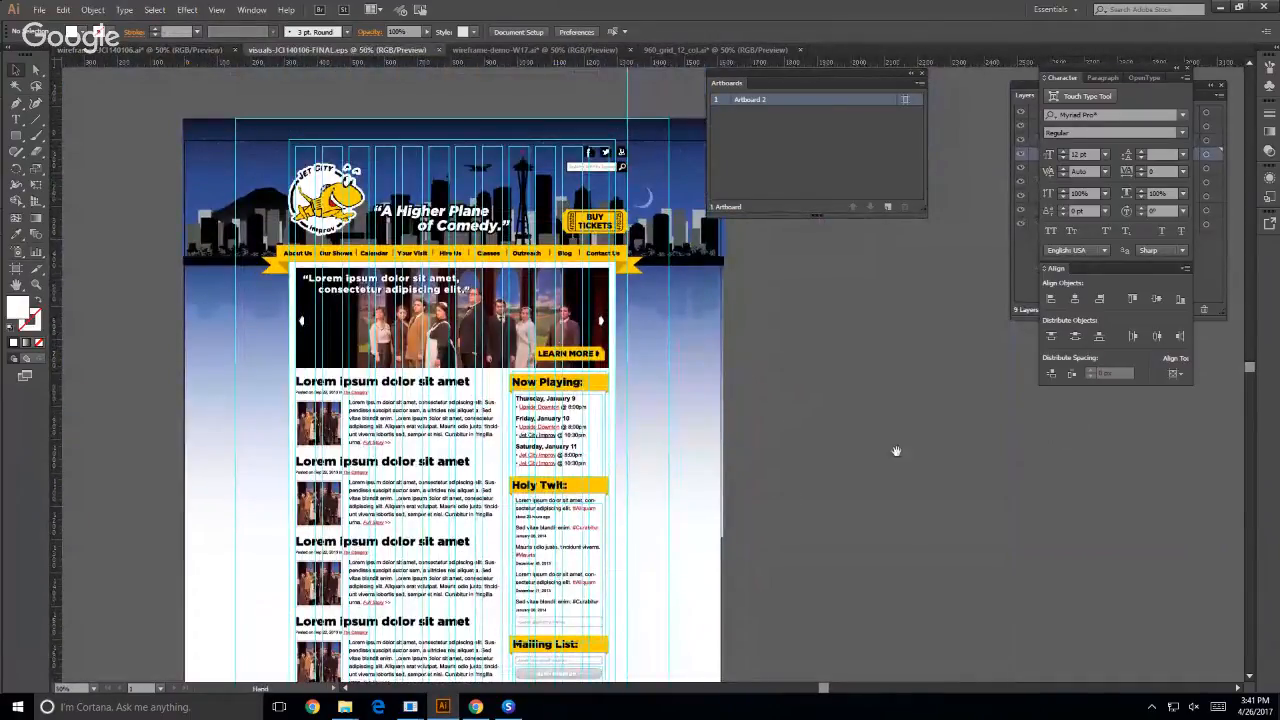
{"action": "left_click_drag", "start_coordinate": [896, 451], "coordinate": [854, 445]}
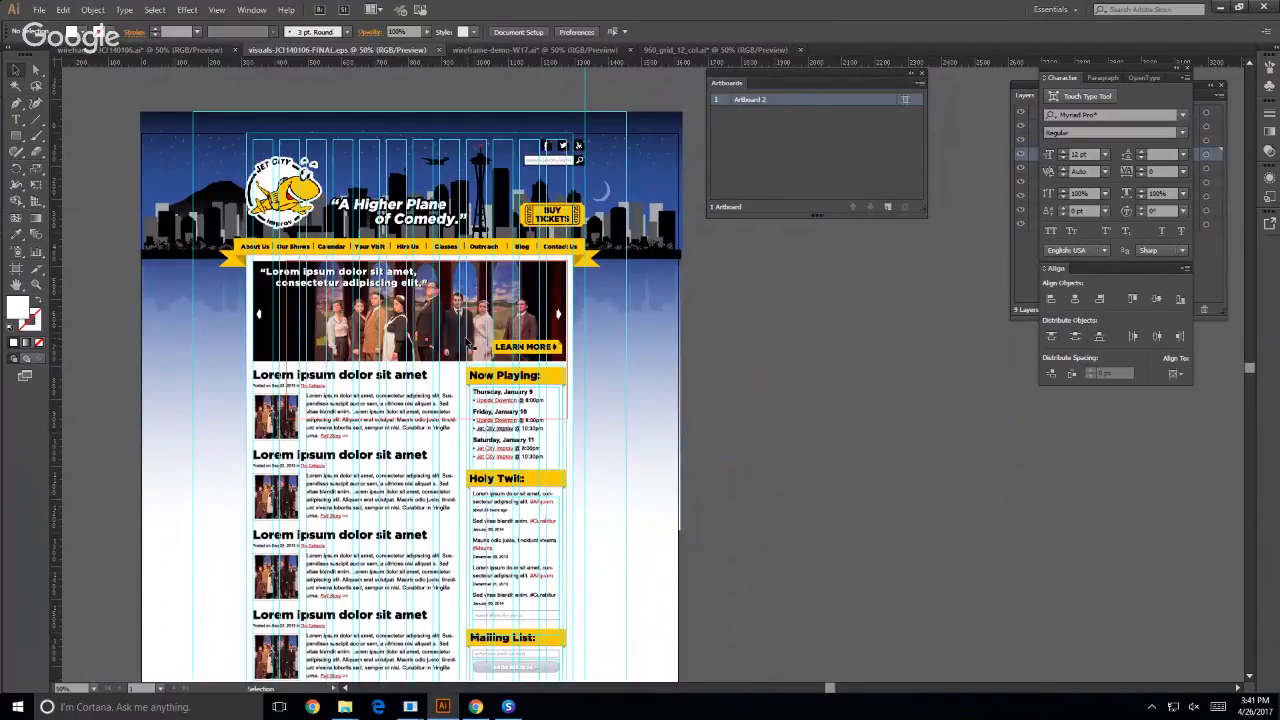
{"action": "key", "text": "ctrl+t"}
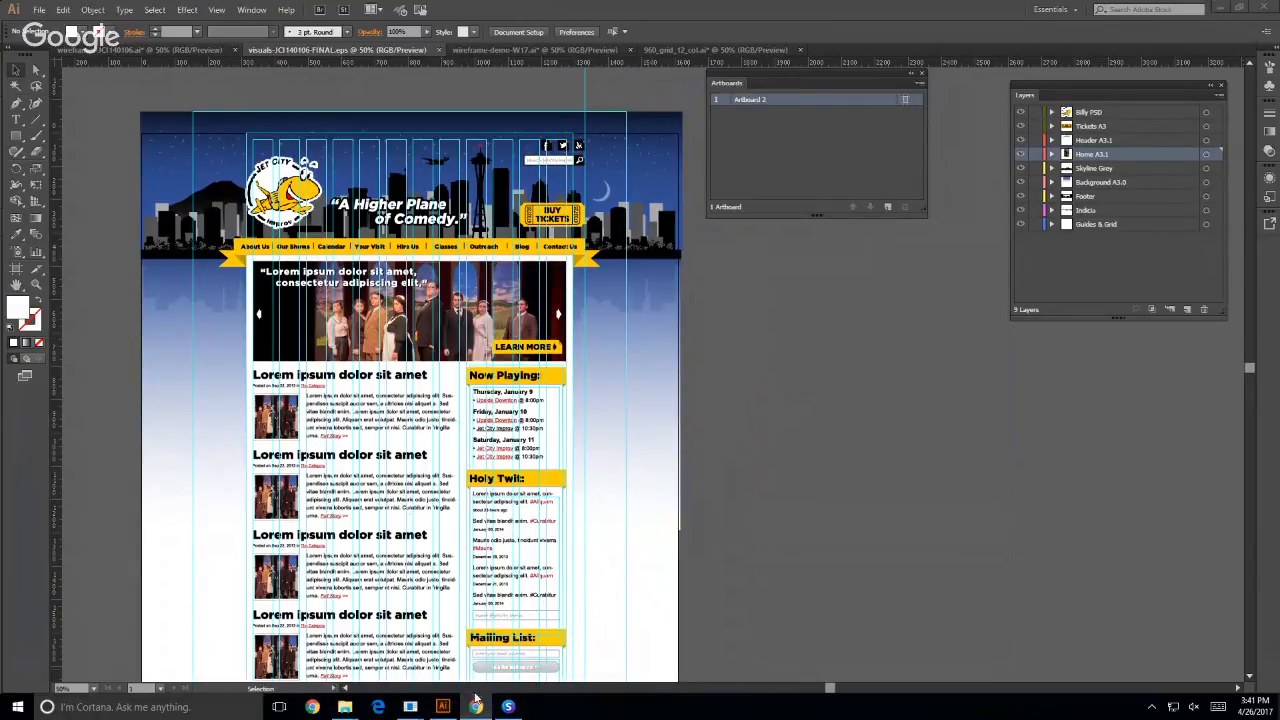
- Switch to Chrome, load the HCDE website hcde.uw.edu in a new tab and look through its home page layout
{"action": "mouse_move", "coordinate": [416, 712]}
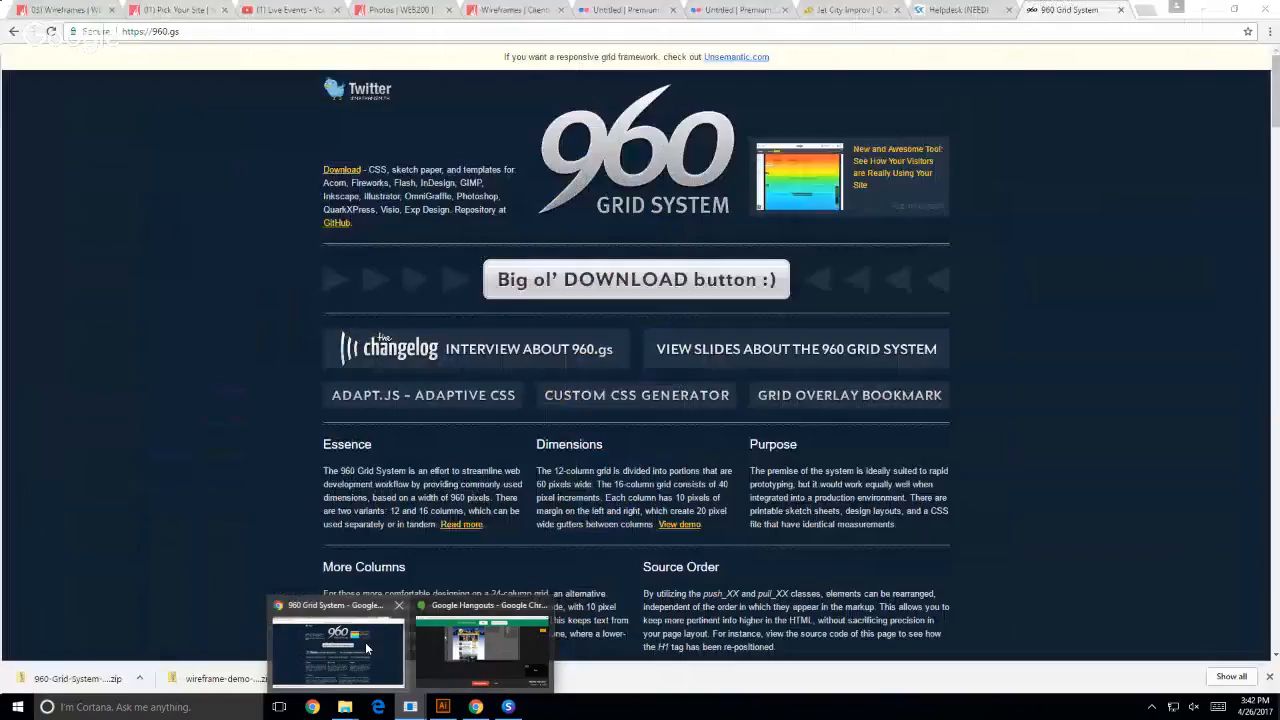
{"action": "left_click", "coordinate": [367, 648]}
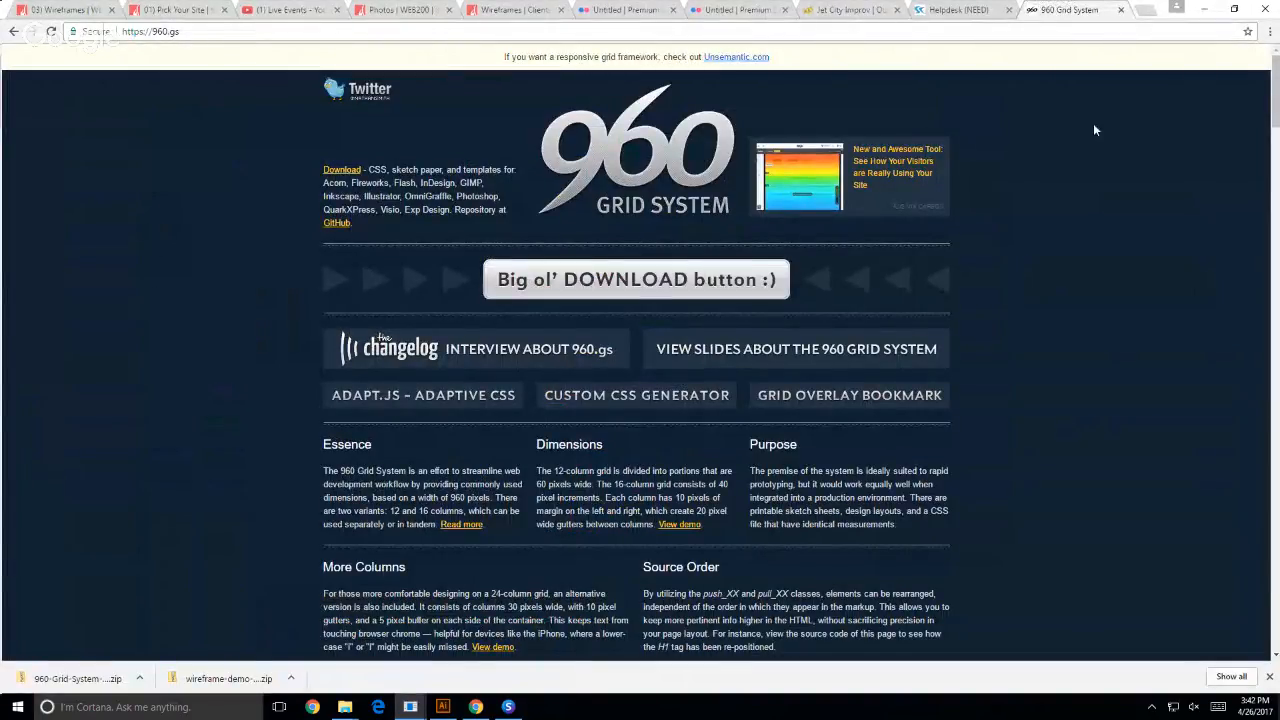
{"action": "key", "text": "ctrl+t"}
{"action": "type", "text": "hcde.uw.edu"}
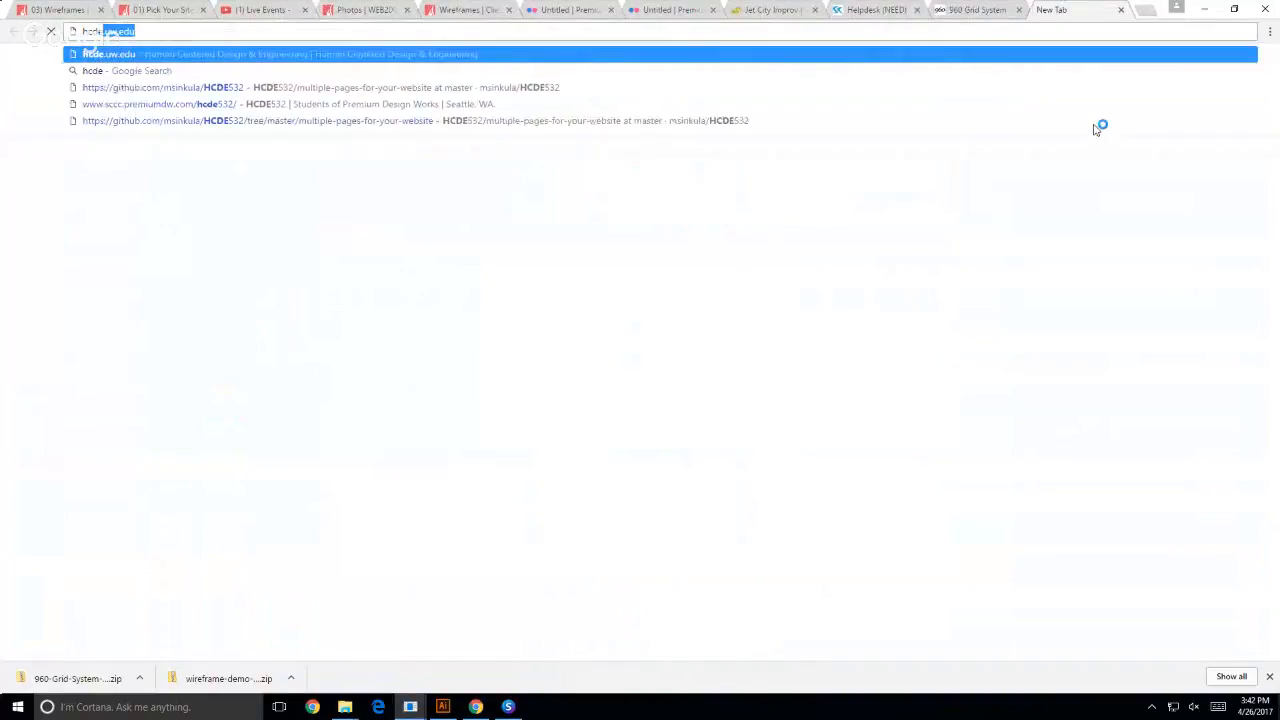
{"action": "key", "text": "Return"}
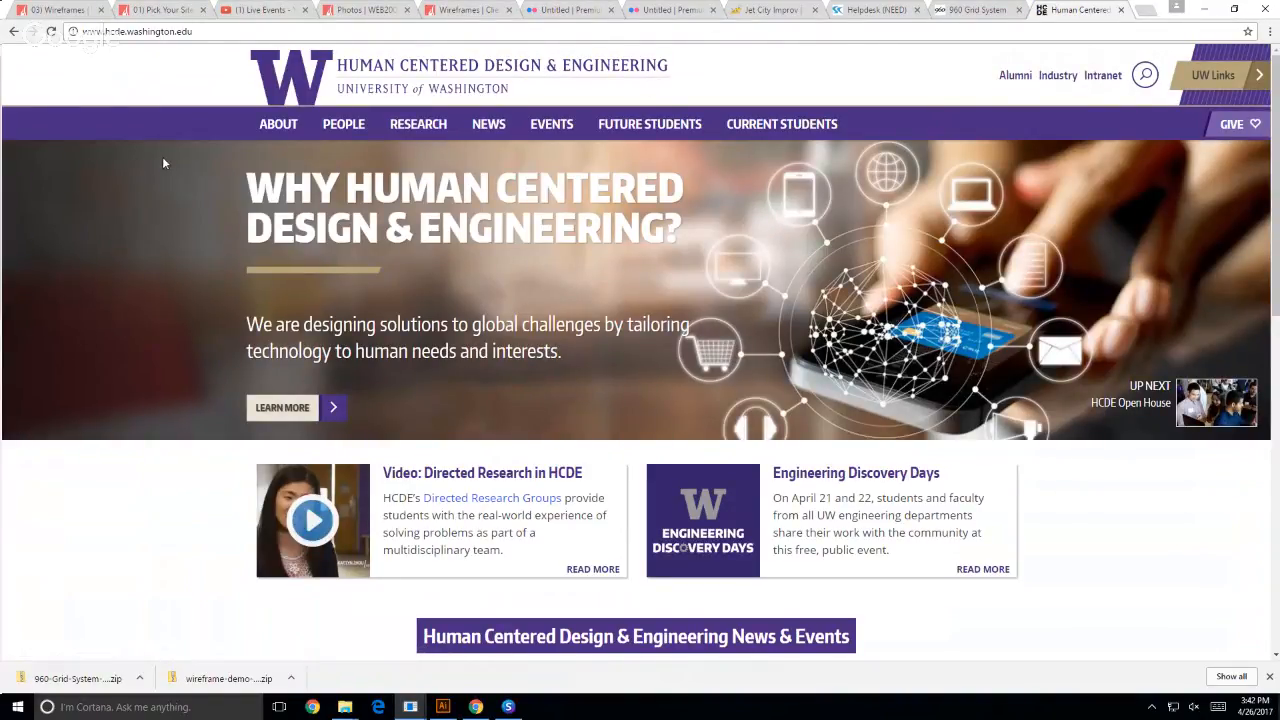
{"action": "scroll", "coordinate": [164, 161], "scroll_direction": "down", "scroll_amount": 5}
{"action": "scroll", "coordinate": [152, 167], "scroll_direction": "down", "scroll_amount": 2}
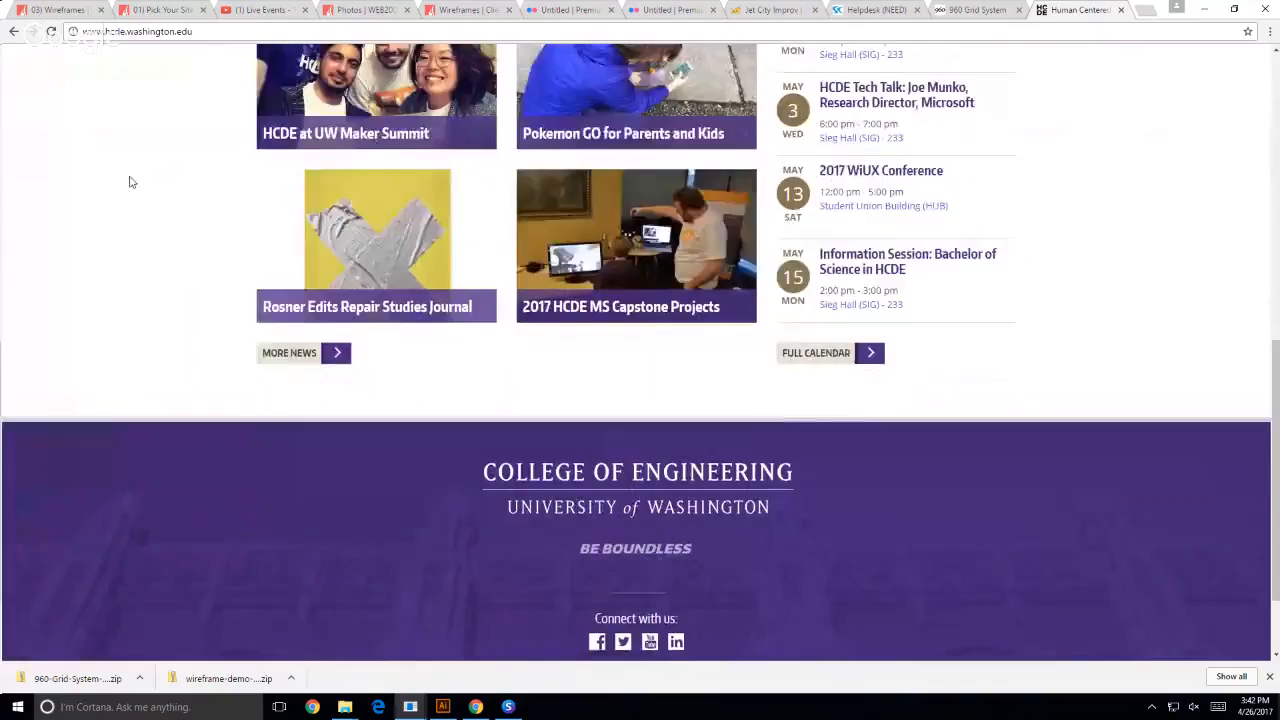
{"action": "scroll", "coordinate": [129, 180], "scroll_direction": "up", "scroll_amount": 4}
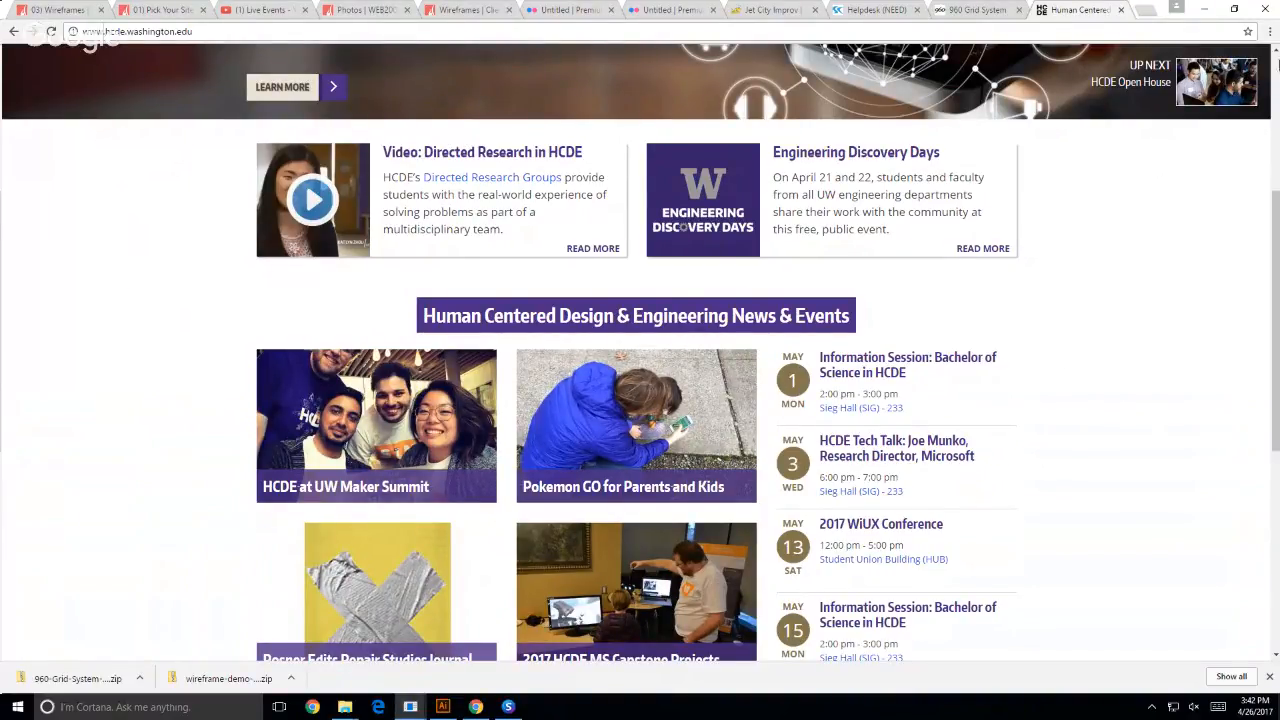
- Inspect the HCDE home page with the developer tools and turn on device emulation
{"action": "left_click", "coordinate": [1270, 33]}
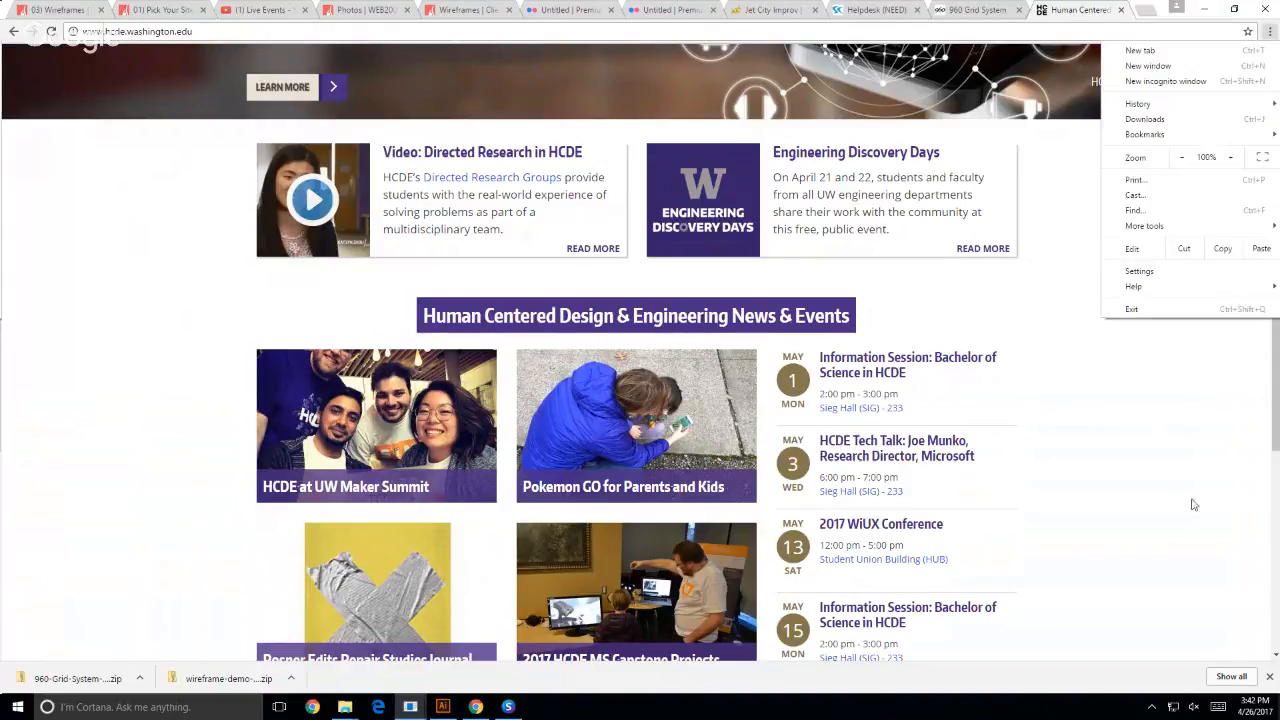
{"action": "right_click", "coordinate": [1090, 400]}
{"action": "left_click", "coordinate": [1135, 548]}
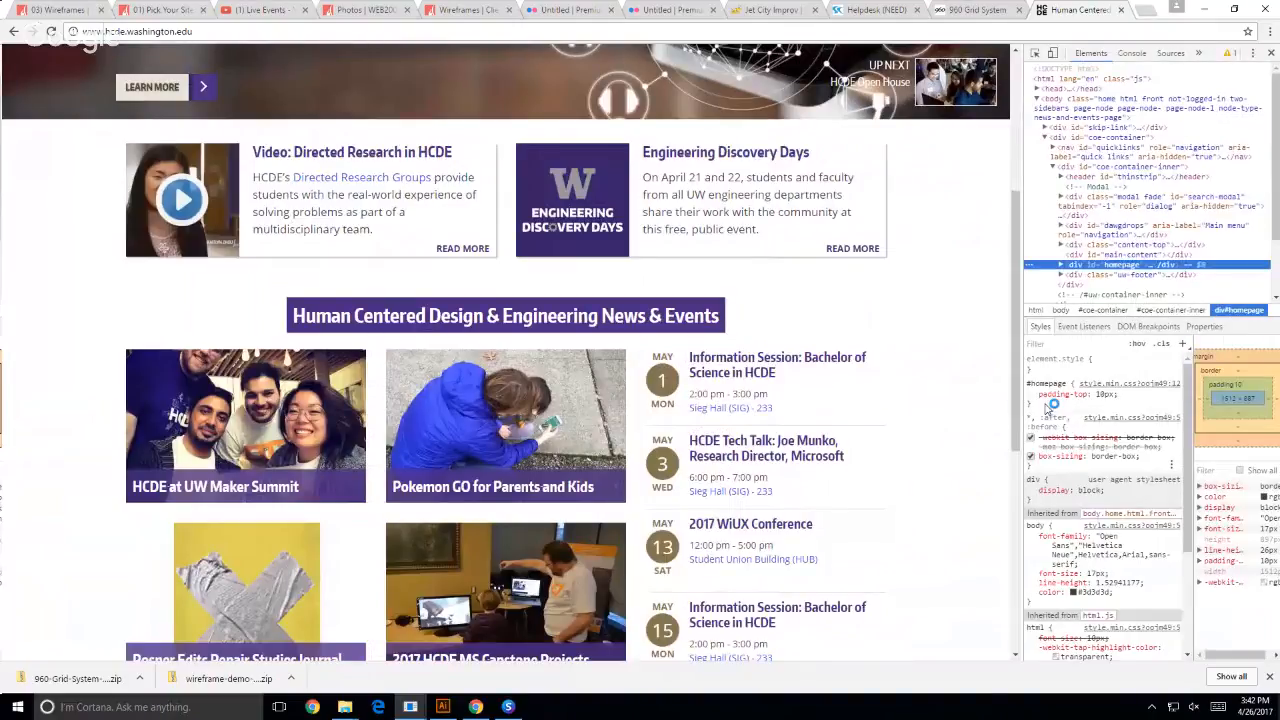
{"action": "left_click", "coordinate": [1052, 53]}
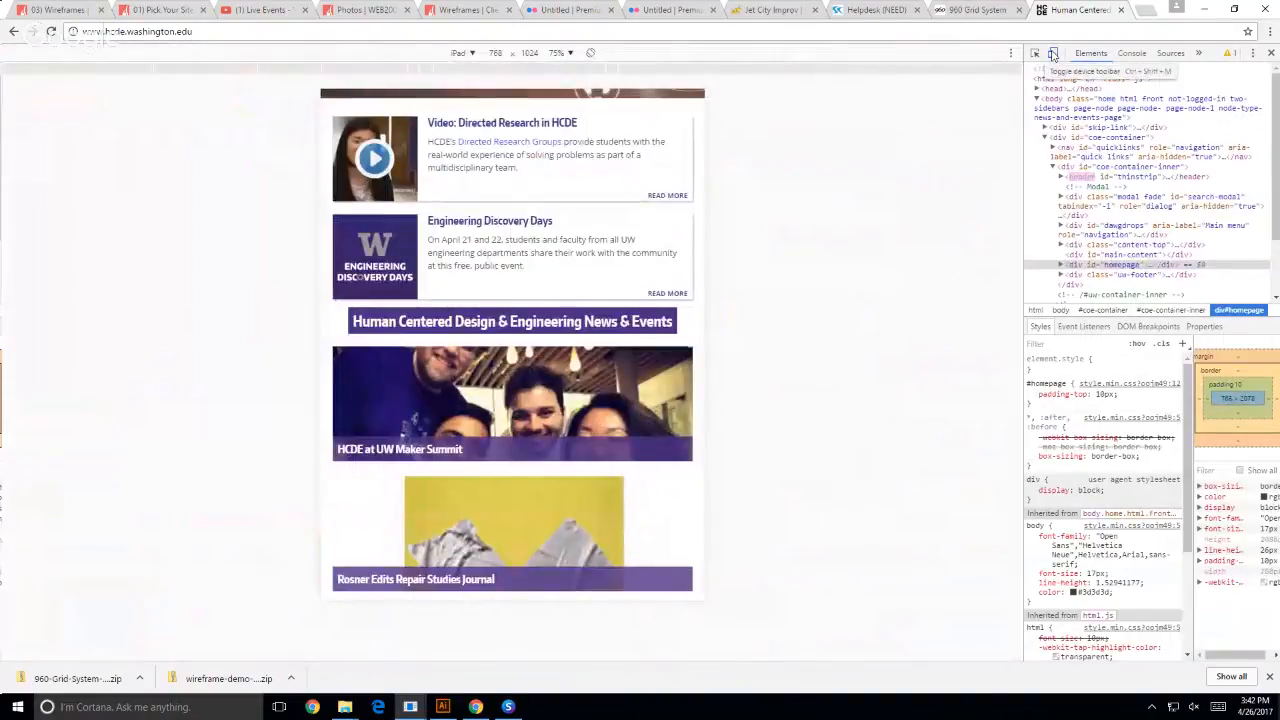
- Emulate the iPad Pro in landscape orientation and look over the HCDE home page's header and content at that width
{"action": "left_click", "coordinate": [461, 52]}
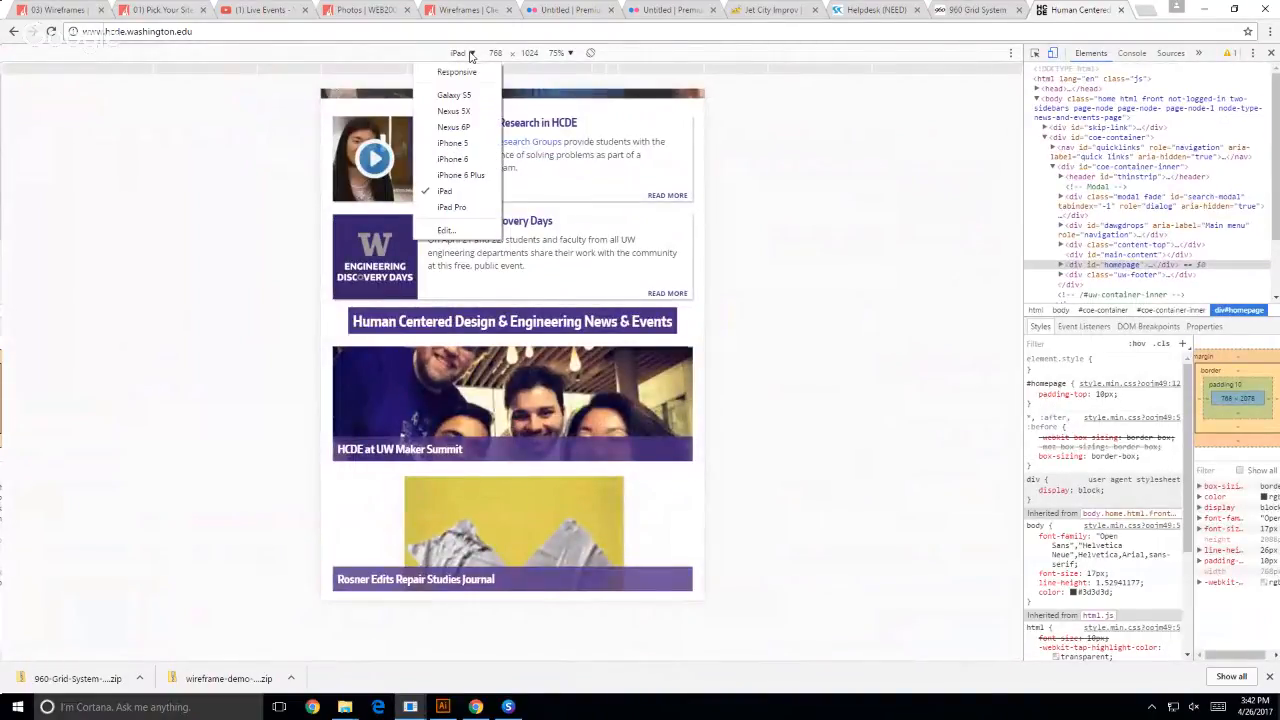
{"action": "left_click", "coordinate": [452, 207]}
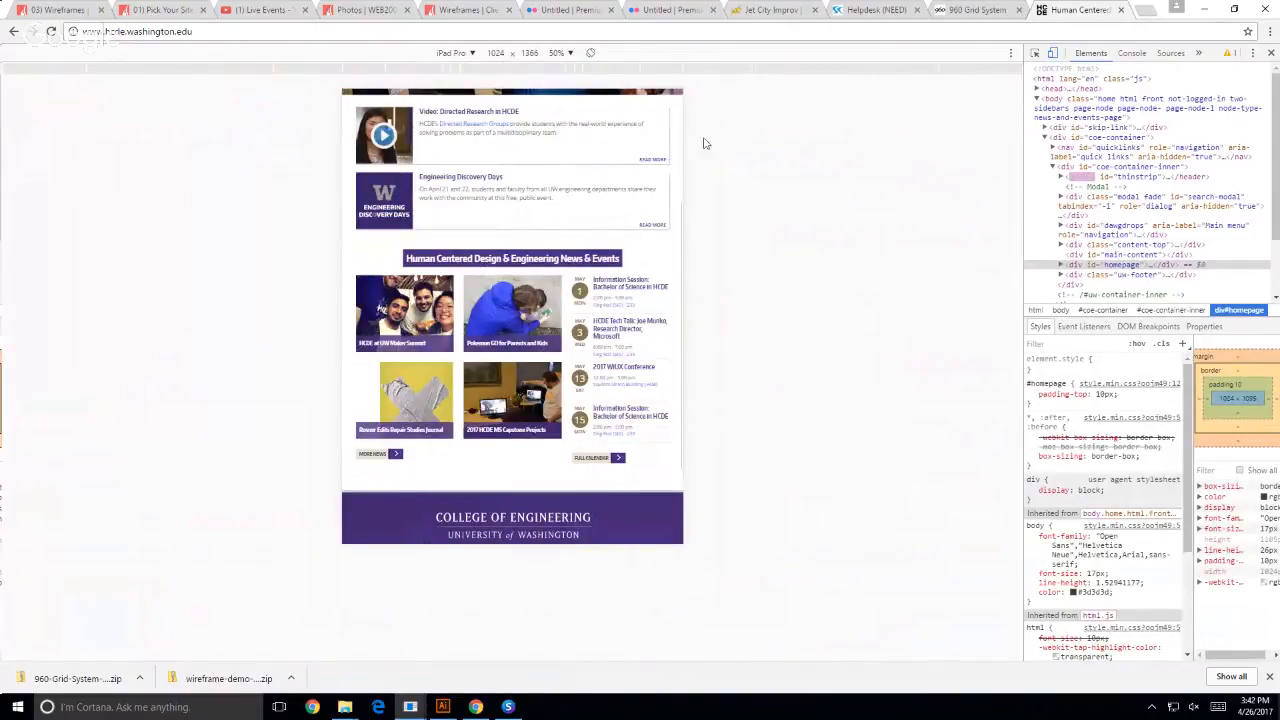
{"action": "left_click", "coordinate": [590, 55]}
{"action": "scroll", "coordinate": [786, 477], "scroll_direction": "up", "scroll_amount": 3}
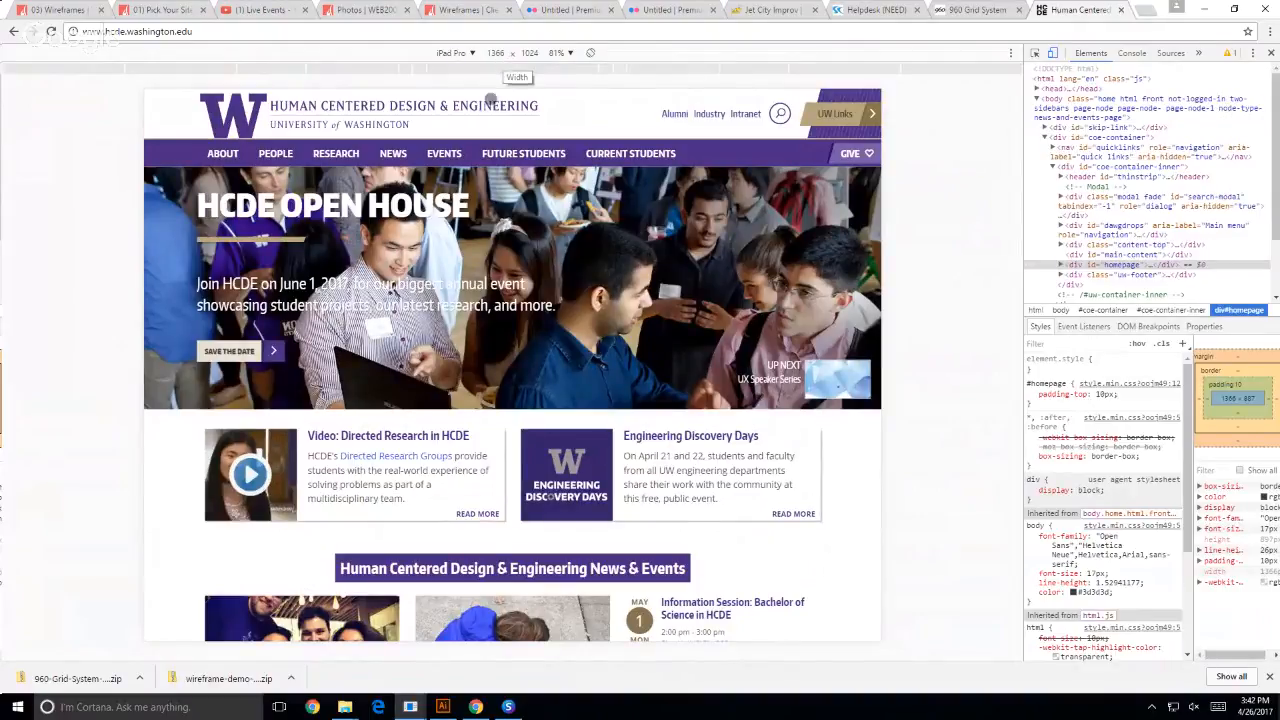
{"action": "scroll", "coordinate": [450, 278], "scroll_direction": "down", "scroll_amount": 1}
{"action": "scroll", "coordinate": [450, 278], "scroll_direction": "down", "scroll_amount": 1}
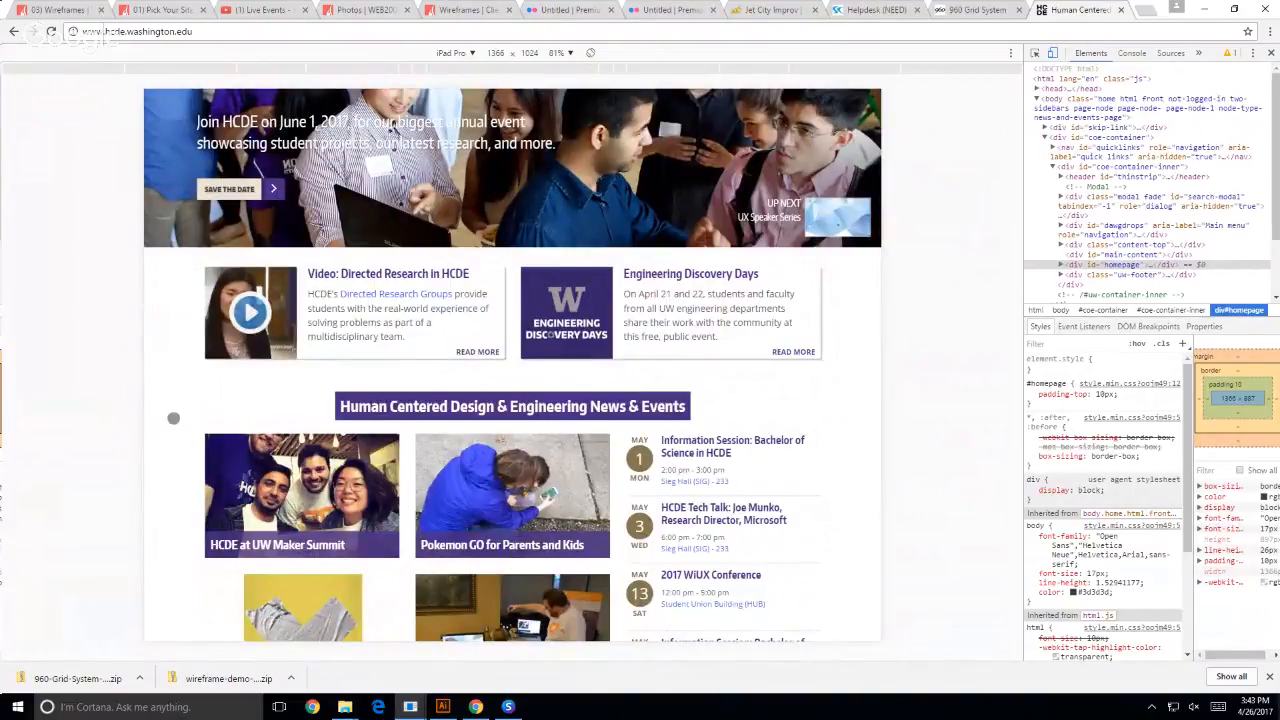
- Change the HCDE page emulation to Responsive, widen the viewport to about 1798 px, and select the width value
{"action": "left_click", "coordinate": [444, 707]}
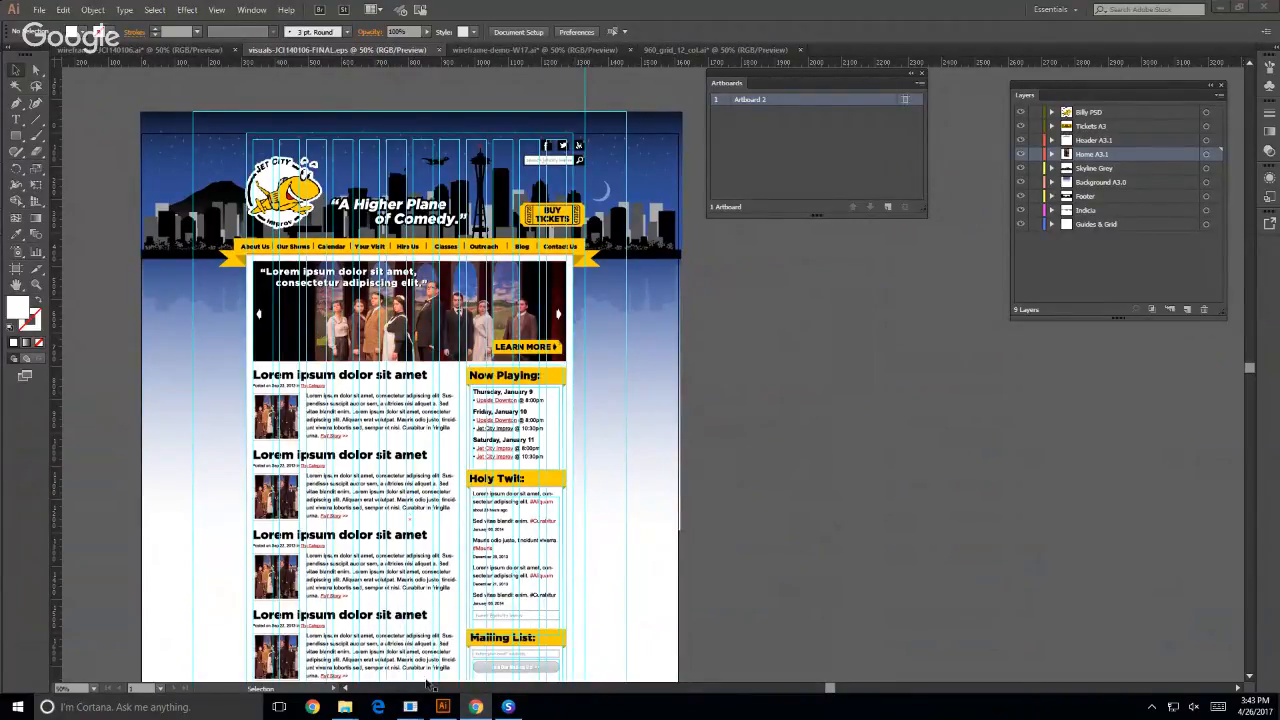
{"action": "mouse_move", "coordinate": [400, 710]}
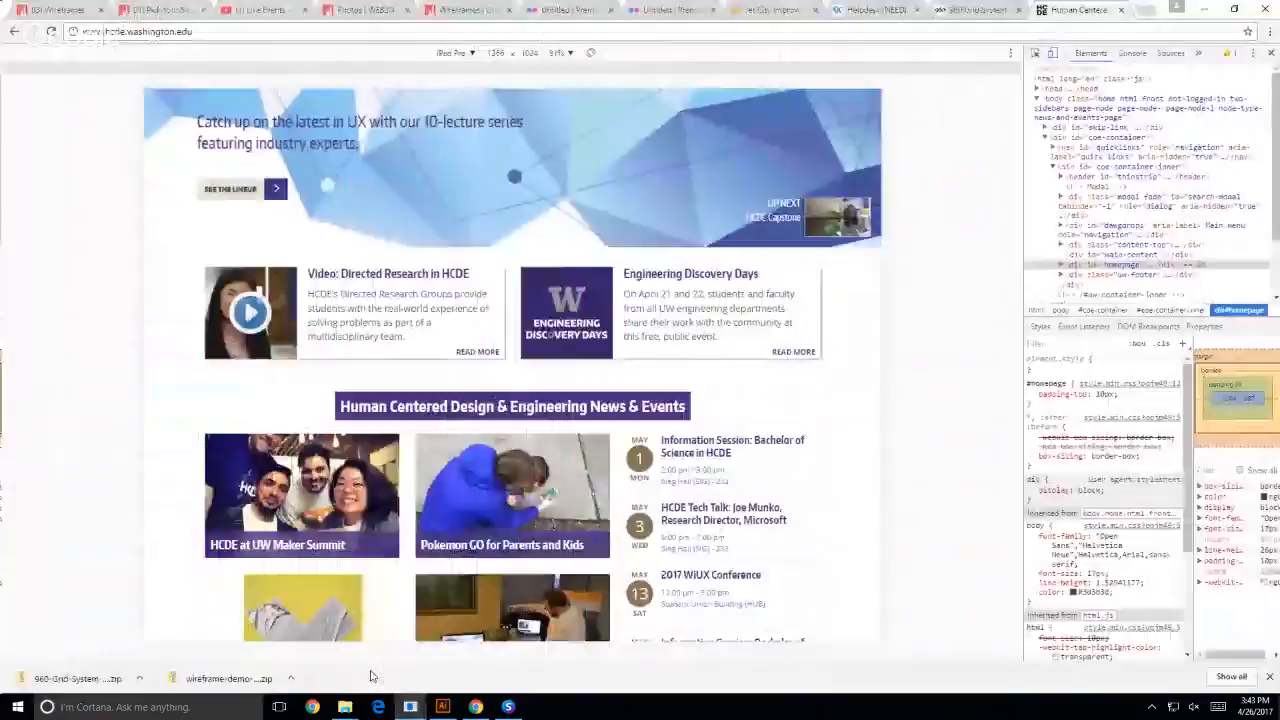
{"action": "left_click", "coordinate": [372, 672]}
{"action": "scroll", "coordinate": [264, 440], "scroll_direction": "up", "scroll_amount": 2}
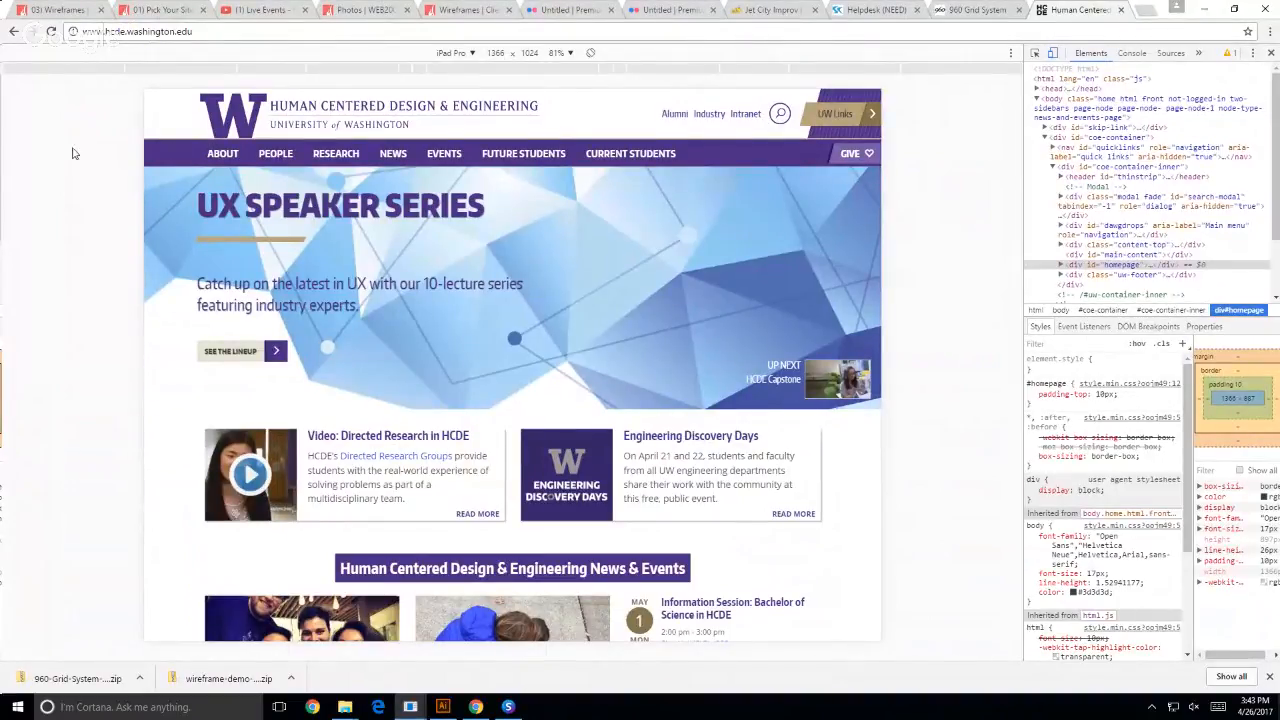
{"action": "left_click", "coordinate": [470, 54]}
{"action": "left_click", "coordinate": [466, 72]}
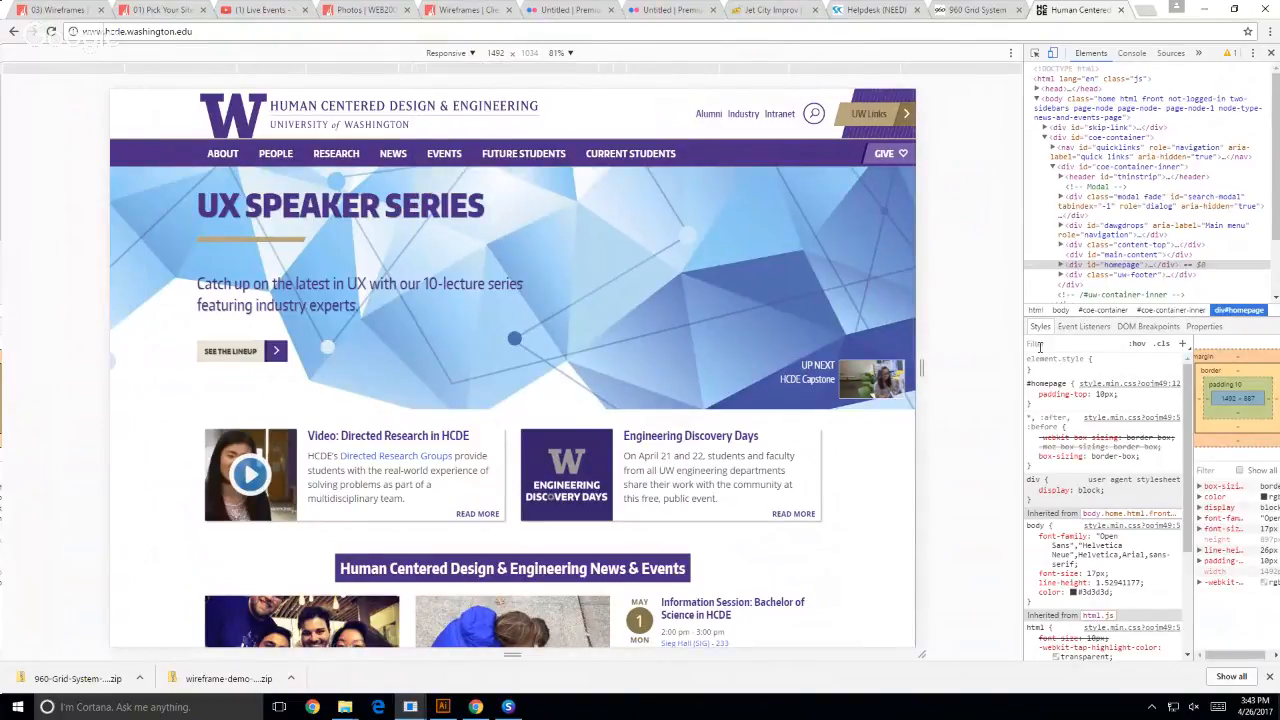
{"action": "left_click_drag", "start_coordinate": [921, 368], "coordinate": [1006, 366]}
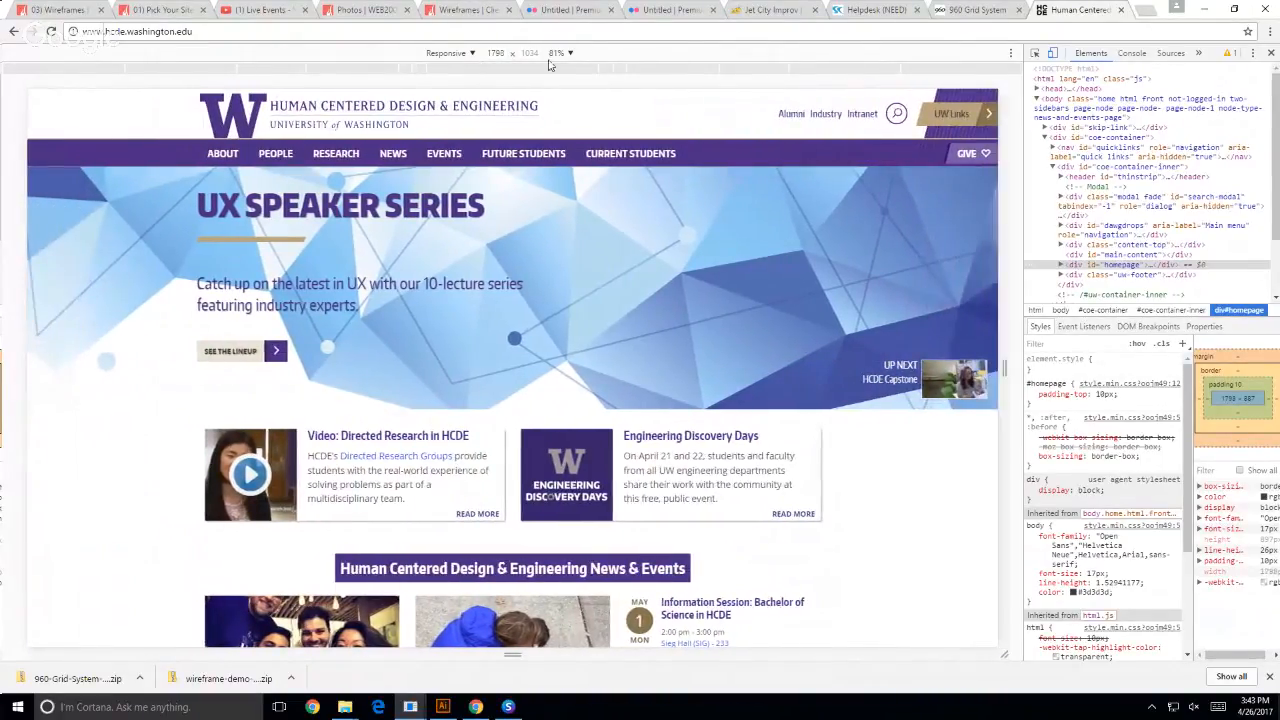
{"action": "left_click", "coordinate": [497, 54]}
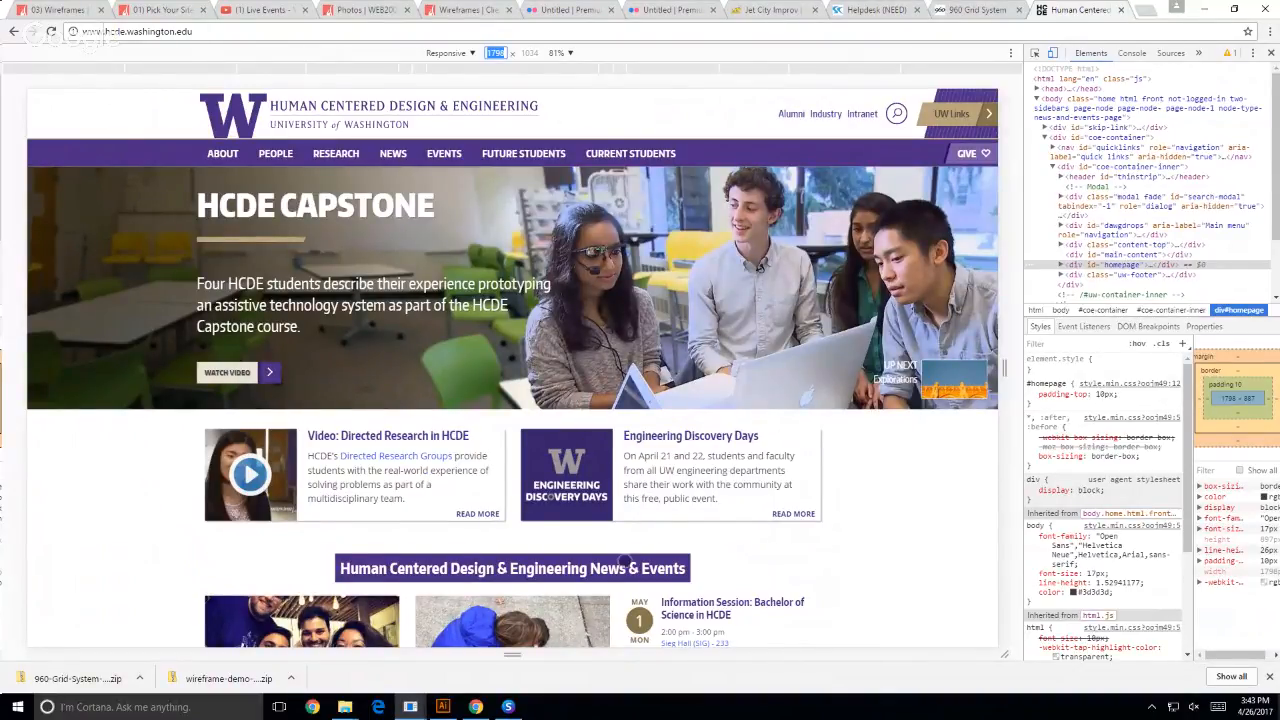
- Return to Illustrator and check how the skyline artwork extends past the column grid by selecting one outer building, then deselect it
{"action": "left_click", "coordinate": [443, 707]}
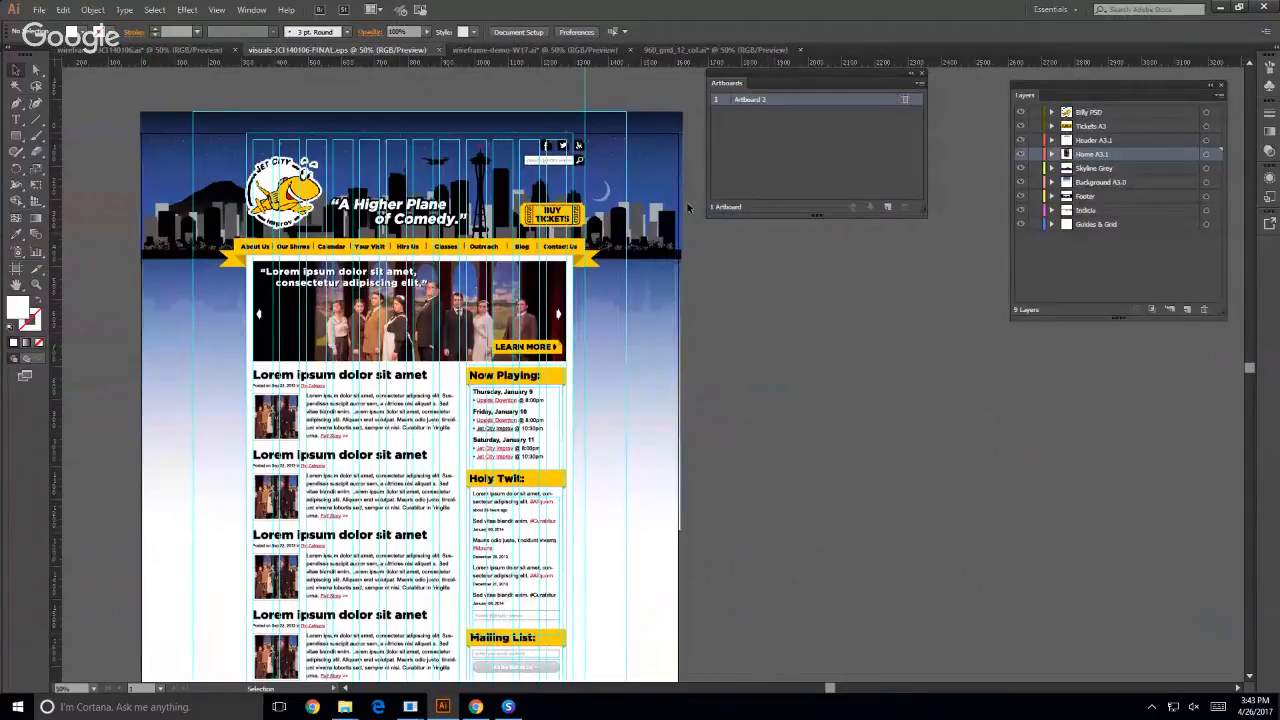
{"action": "left_click", "coordinate": [655, 236]}
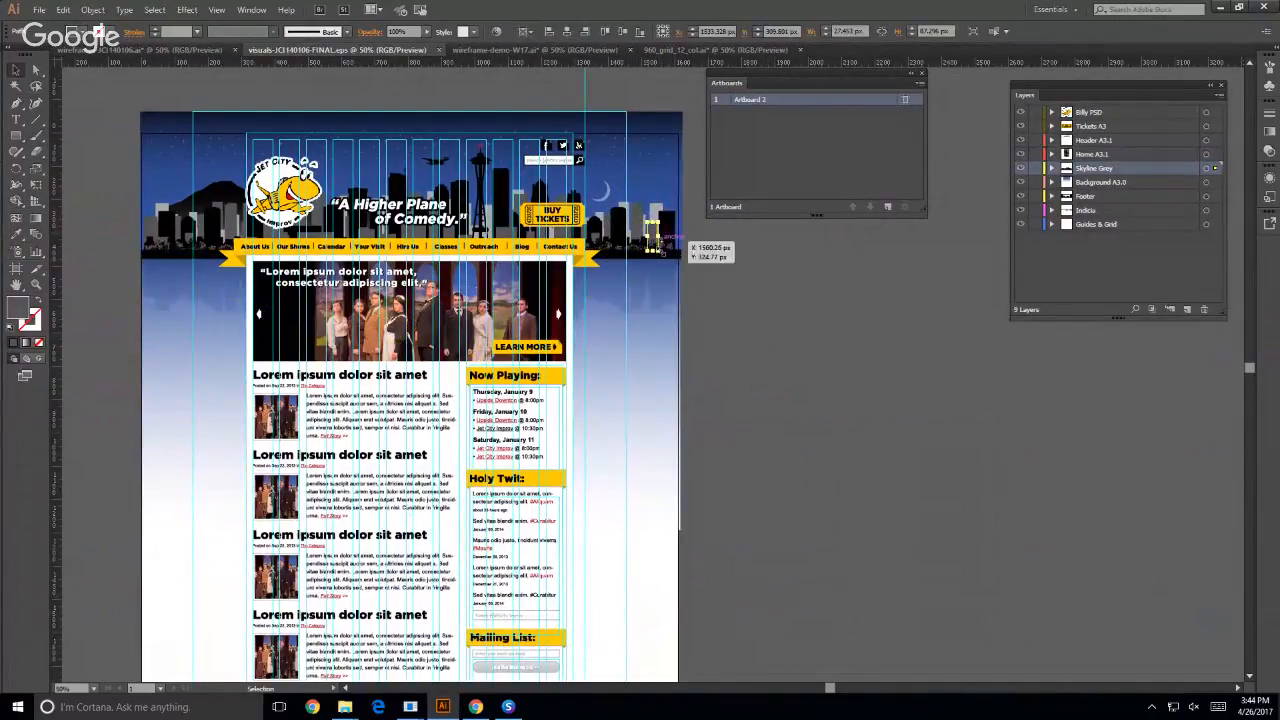
{"action": "left_click_drag", "start_coordinate": [665, 240], "coordinate": [673, 310]}
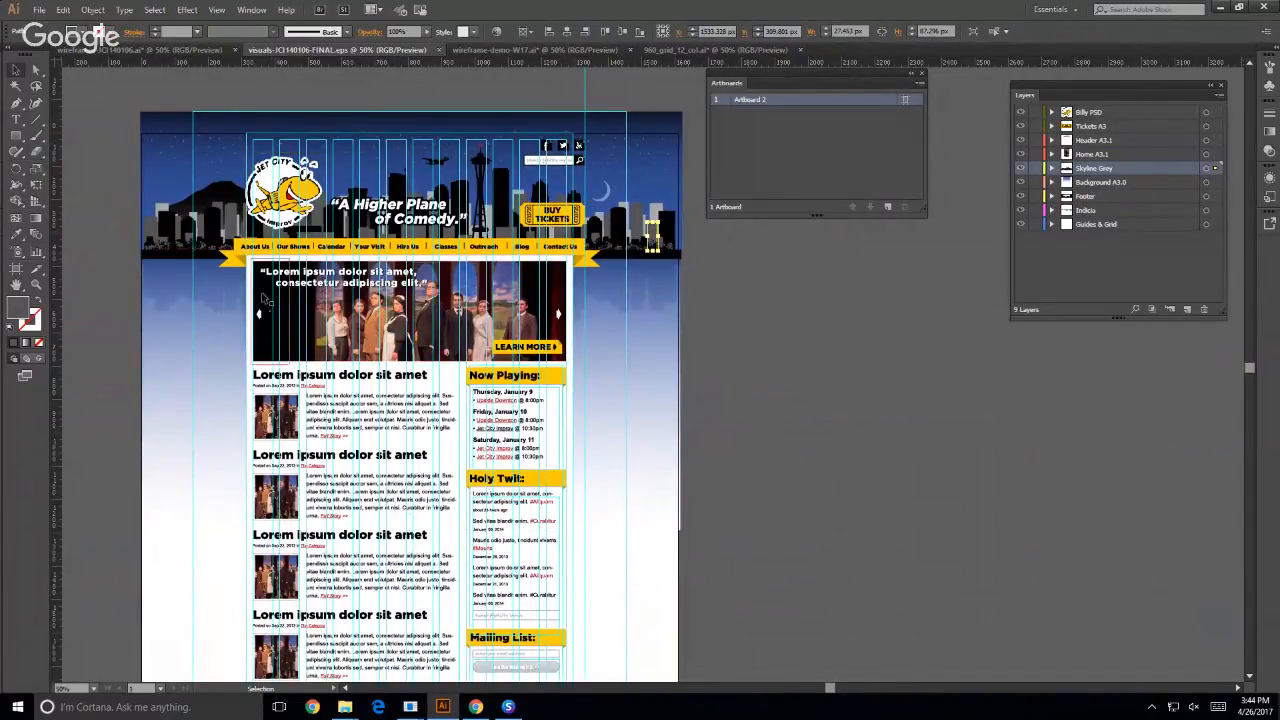
{"action": "left_click", "coordinate": [941, 460]}
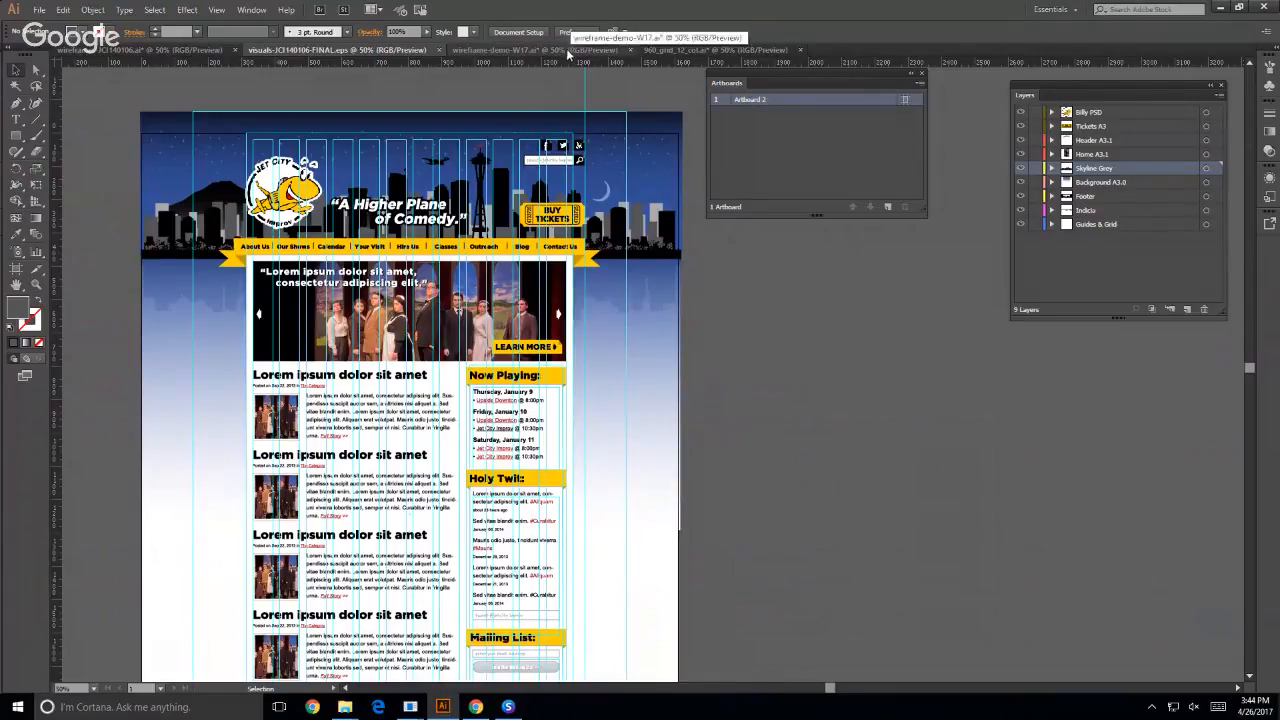
- In the wireframe-demo-W17 file, start a new document and choose the 1440 x 900 size preset
{"action": "left_click", "coordinate": [465, 52]}
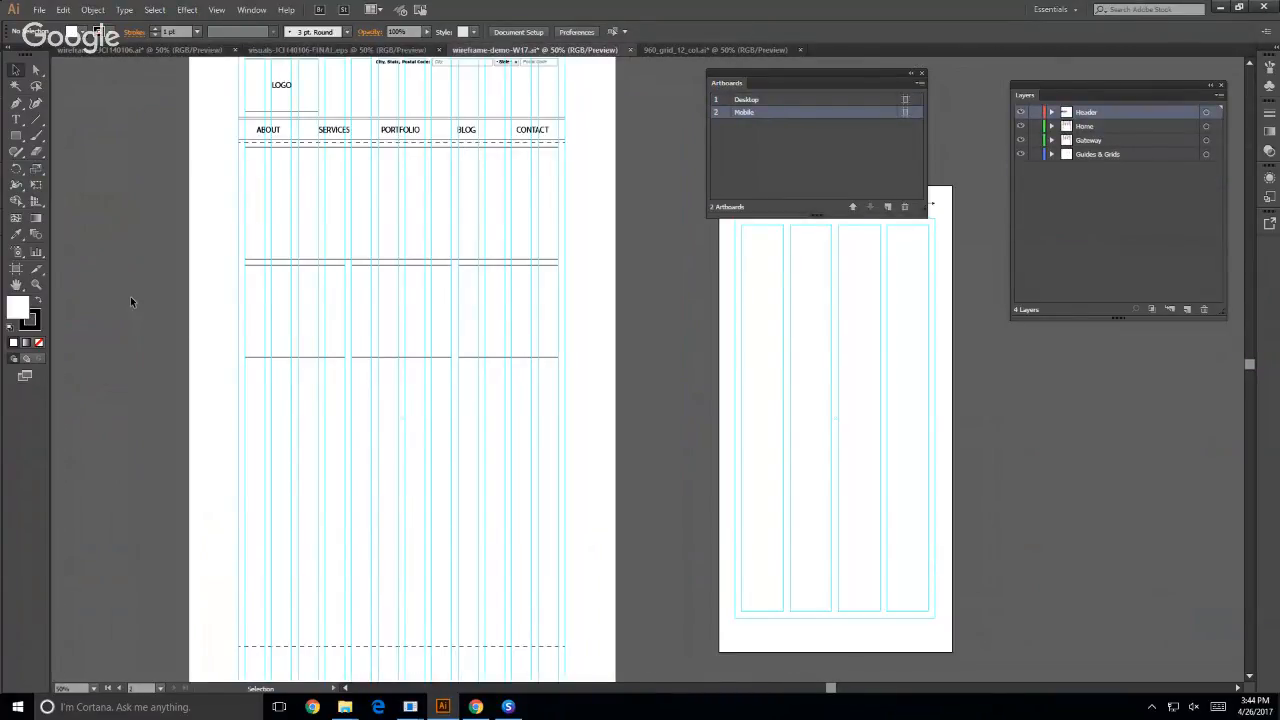
{"action": "scroll", "coordinate": [130, 296], "scroll_direction": "up", "scroll_amount": 2}
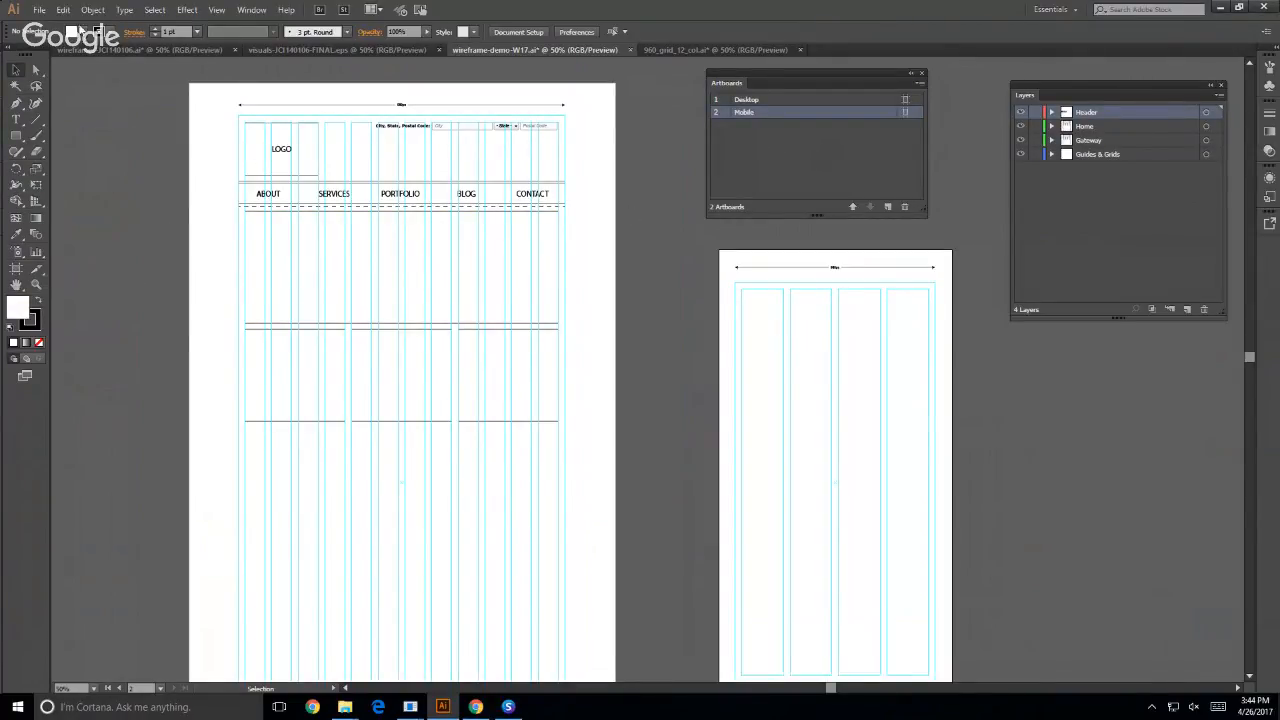
{"action": "left_click", "coordinate": [39, 9]}
{"action": "mouse_move", "coordinate": [62, 12]}
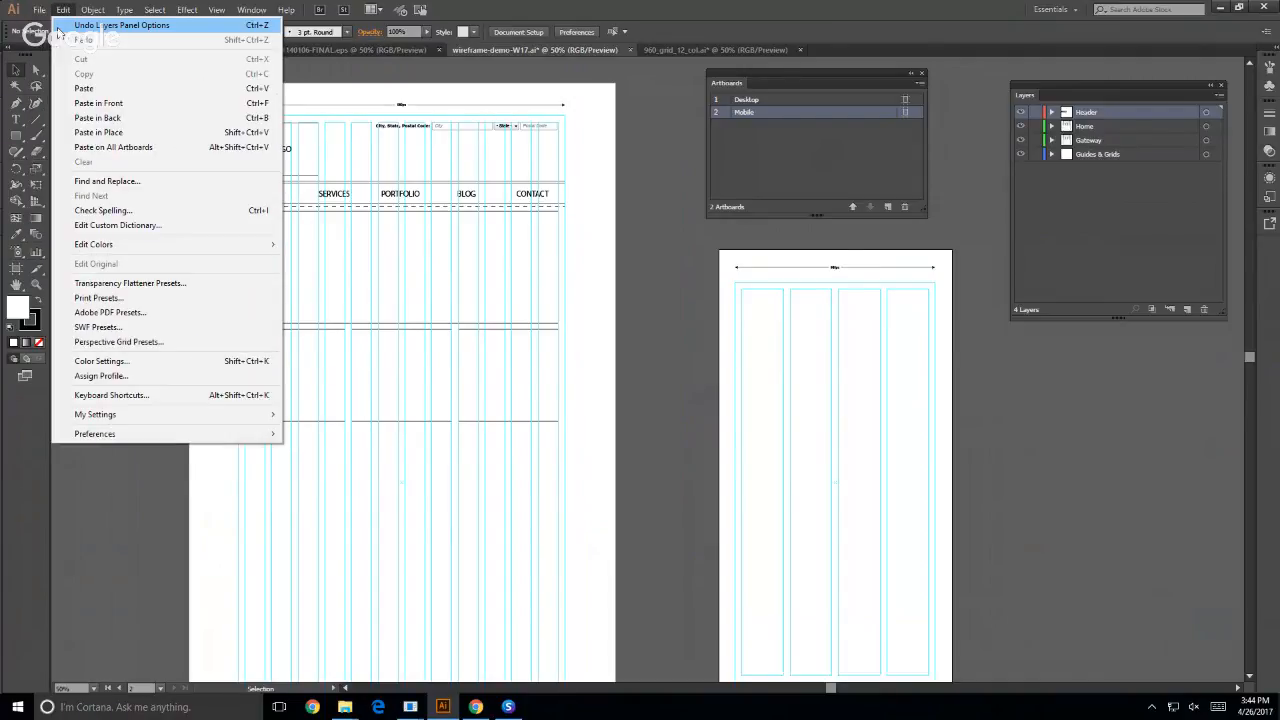
{"action": "key", "text": "ctrl+n"}
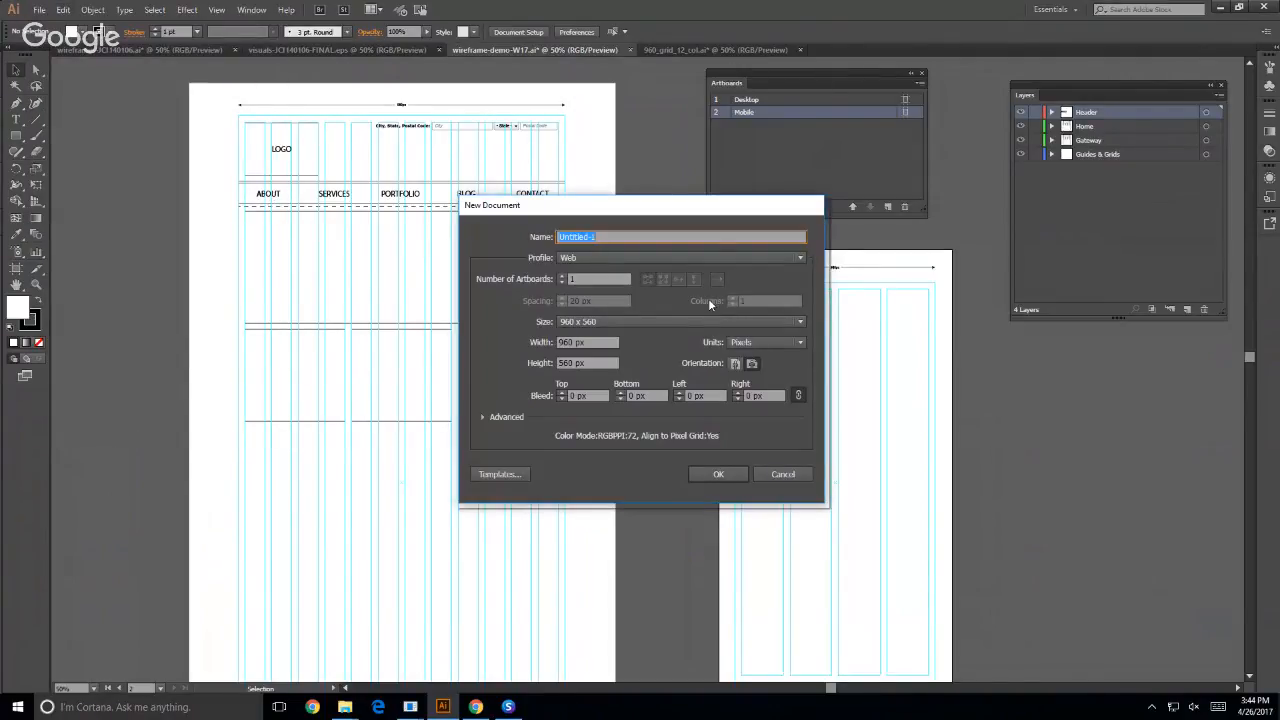
{"action": "left_click", "coordinate": [675, 321]}
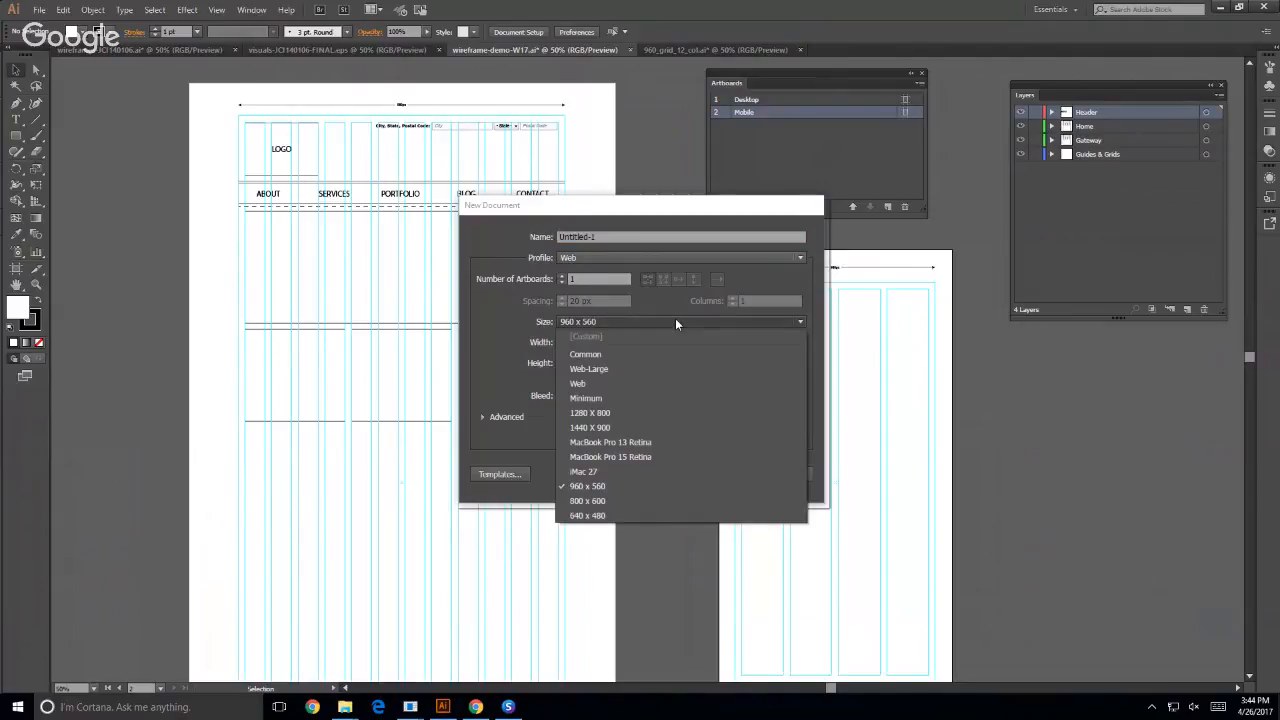
{"action": "left_click", "coordinate": [593, 430]}
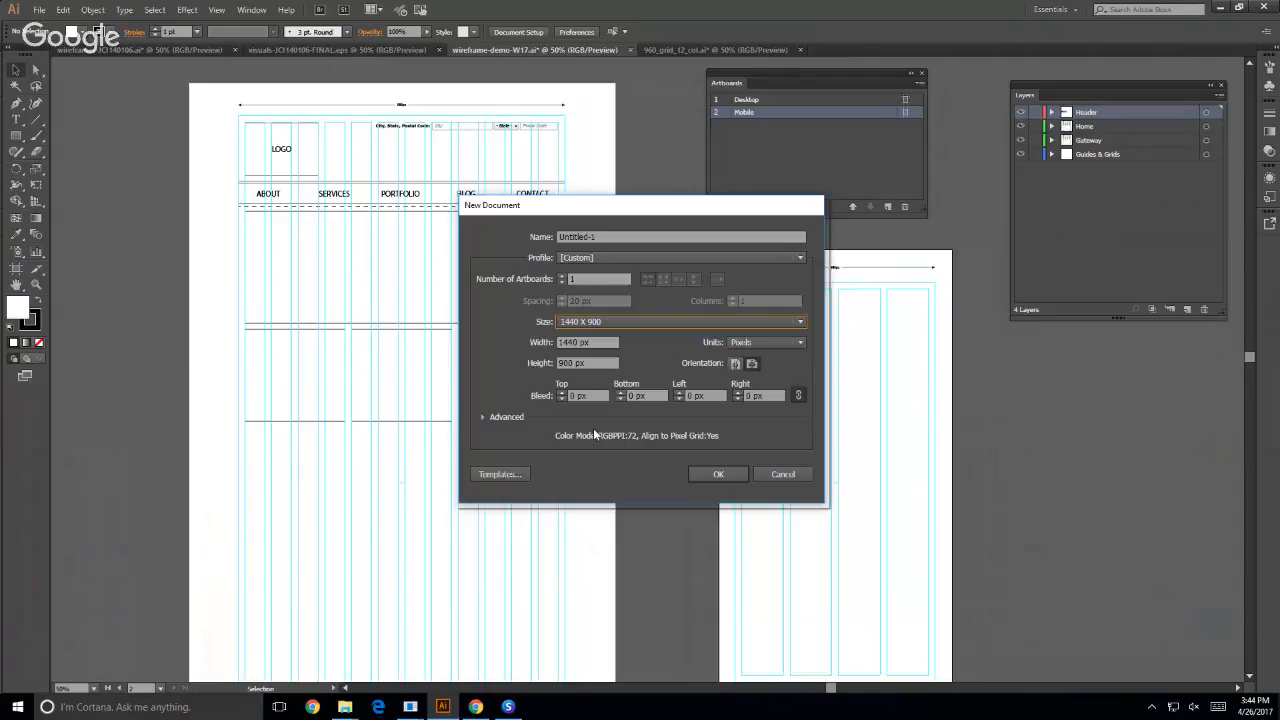
- Switch to the browser, set the HCDE page's responsive viewport width to 1440, and look over the page down to its footer
{"action": "left_click", "coordinate": [410, 707]}
{"action": "left_click", "coordinate": [338, 654]}
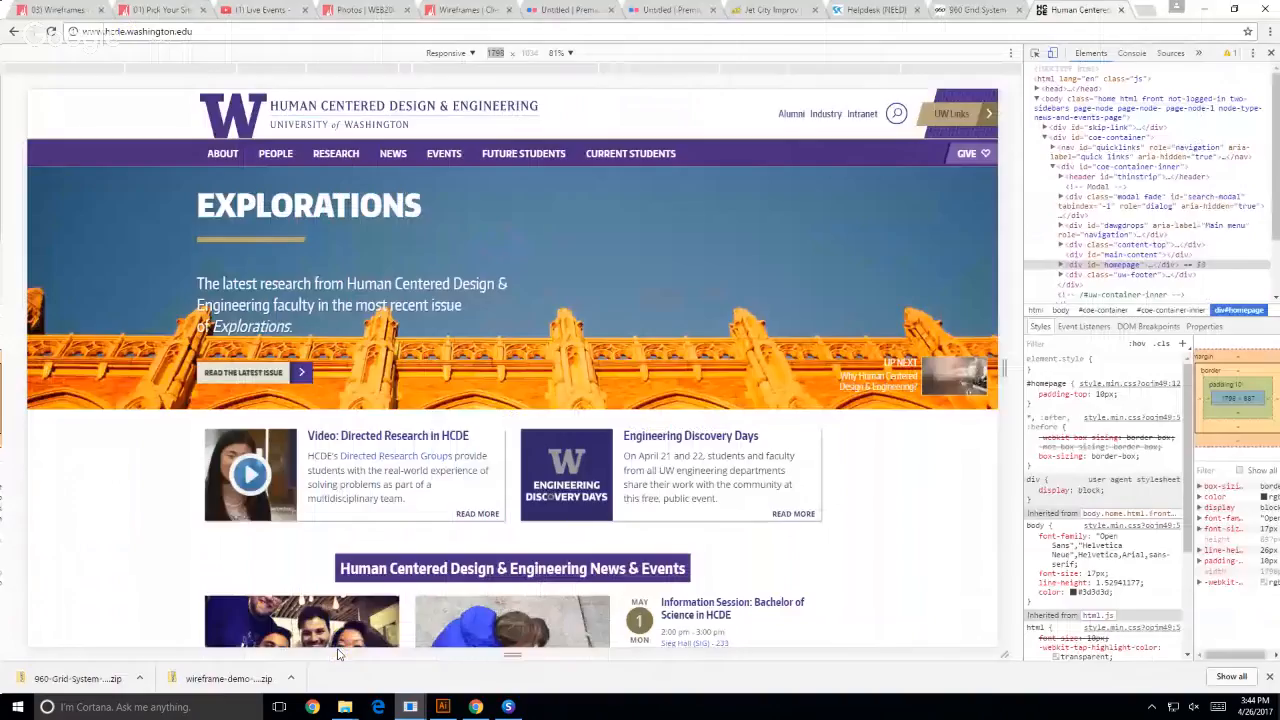
{"action": "left_click", "coordinate": [490, 54]}
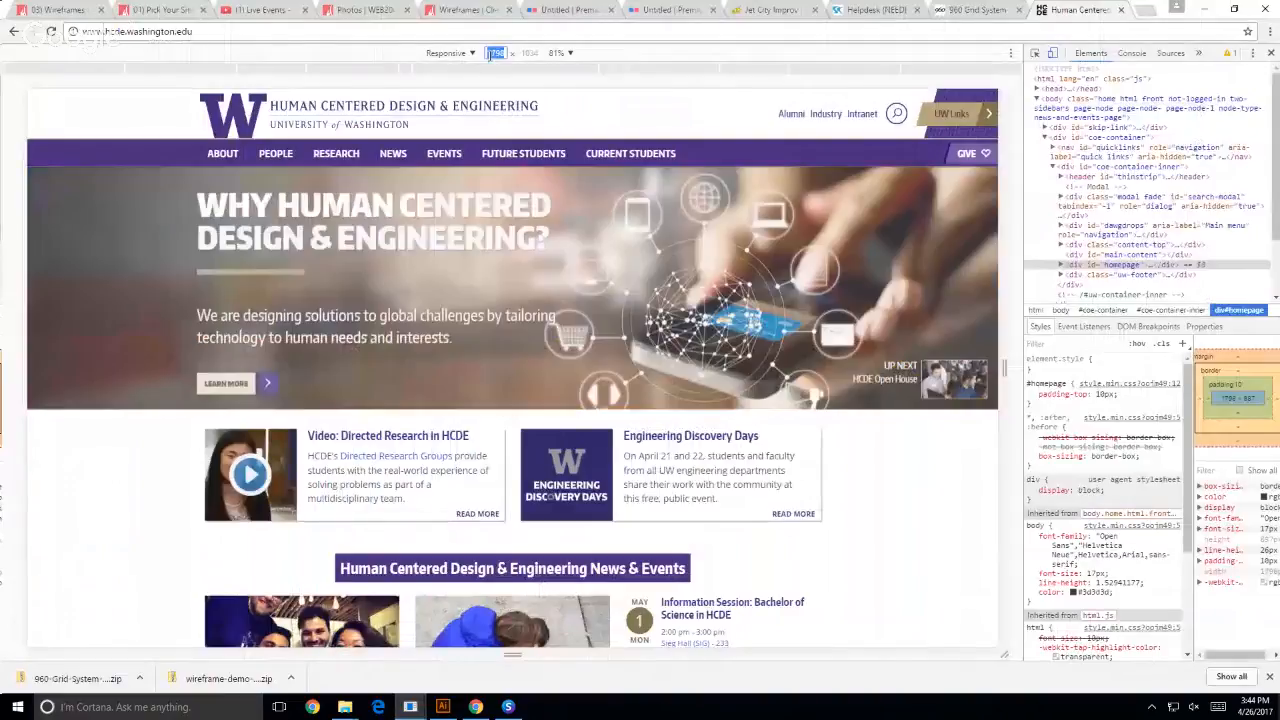
{"action": "type", "text": "1440"}
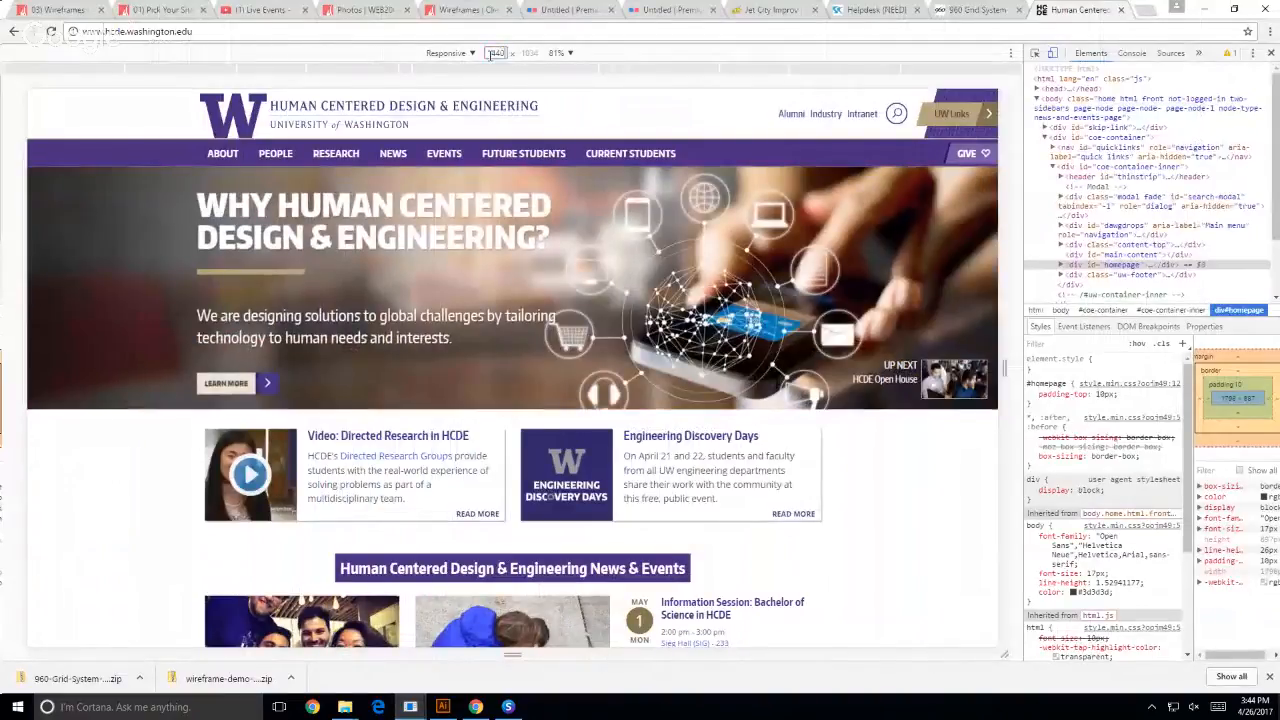
{"action": "key", "text": "Return"}
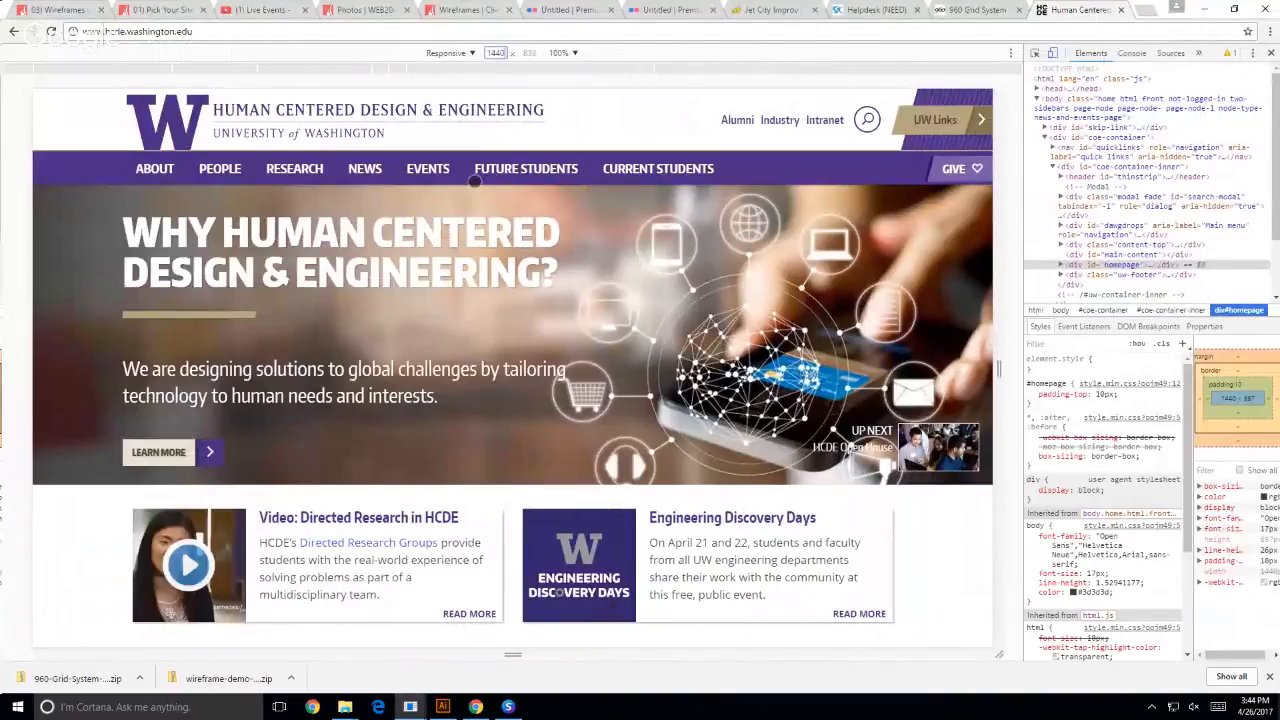
{"action": "scroll", "coordinate": [476, 190], "scroll_direction": "down", "scroll_amount": 6}
{"action": "scroll", "coordinate": [476, 195], "scroll_direction": "down", "scroll_amount": 2}
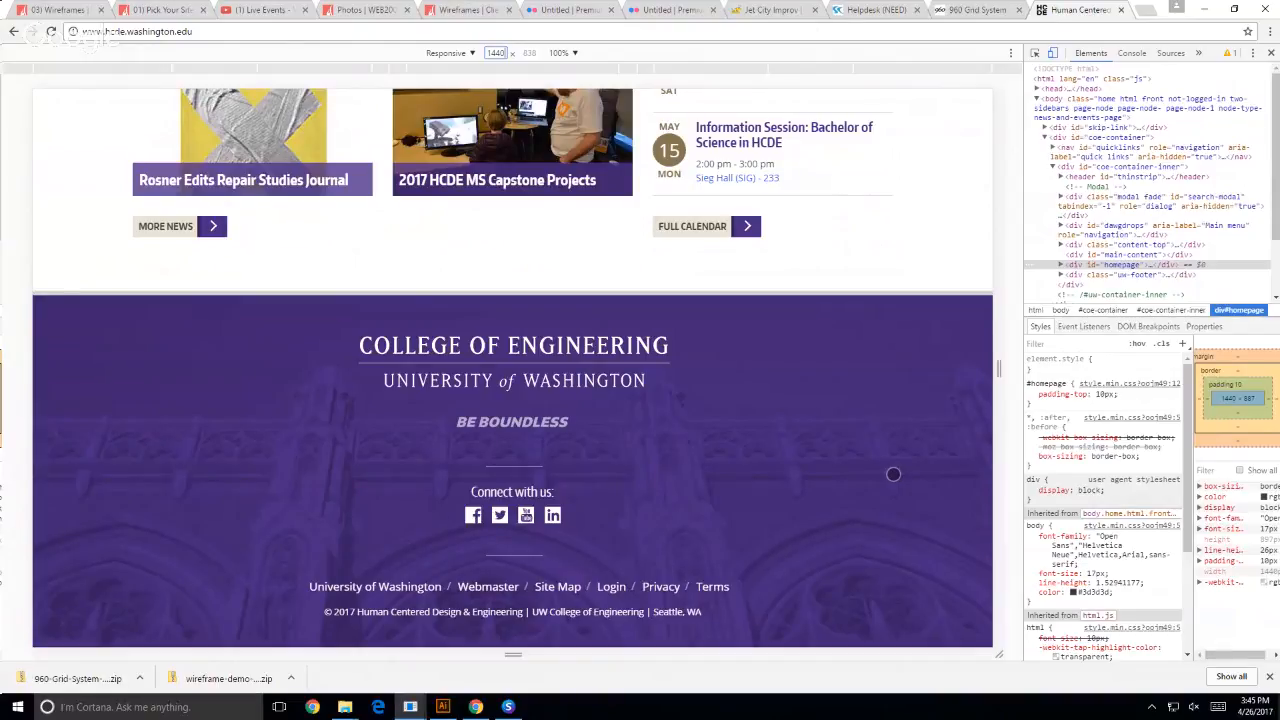
- Return to Illustrator and create the new document at 1440 x 900 px with one artboard
{"action": "left_click", "coordinate": [441, 708]}
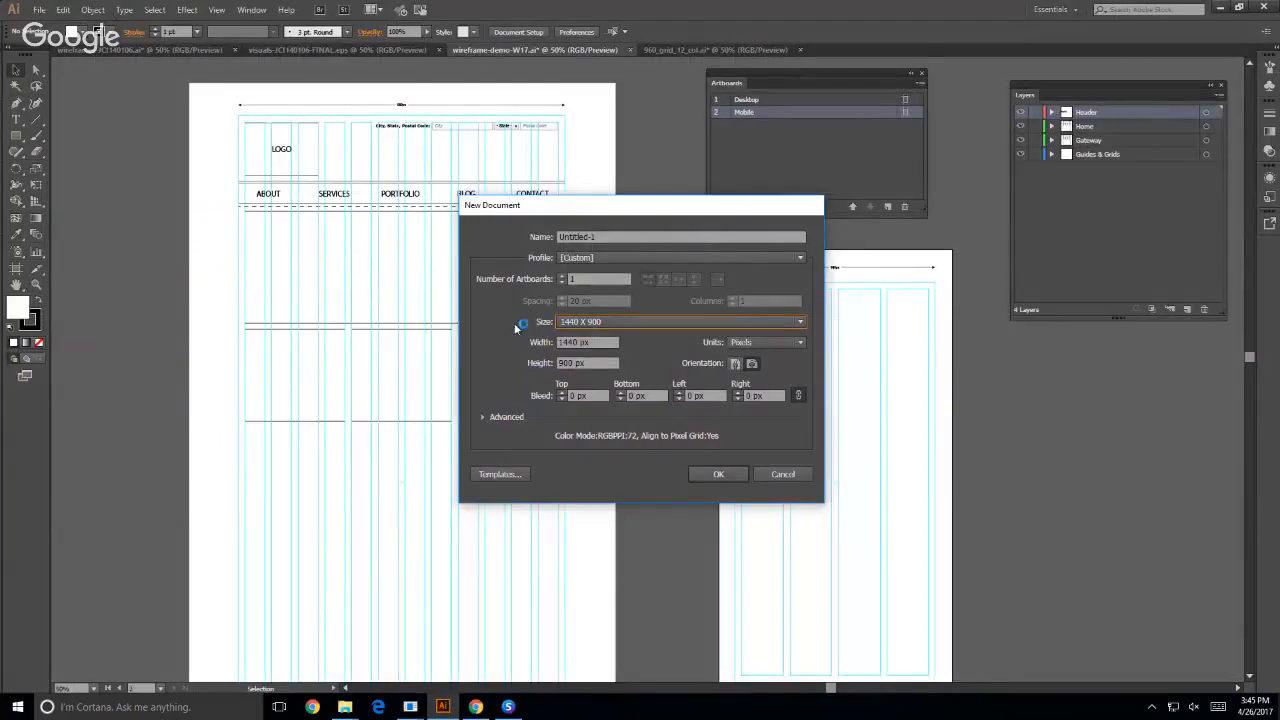
{"action": "left_click", "coordinate": [588, 323]}
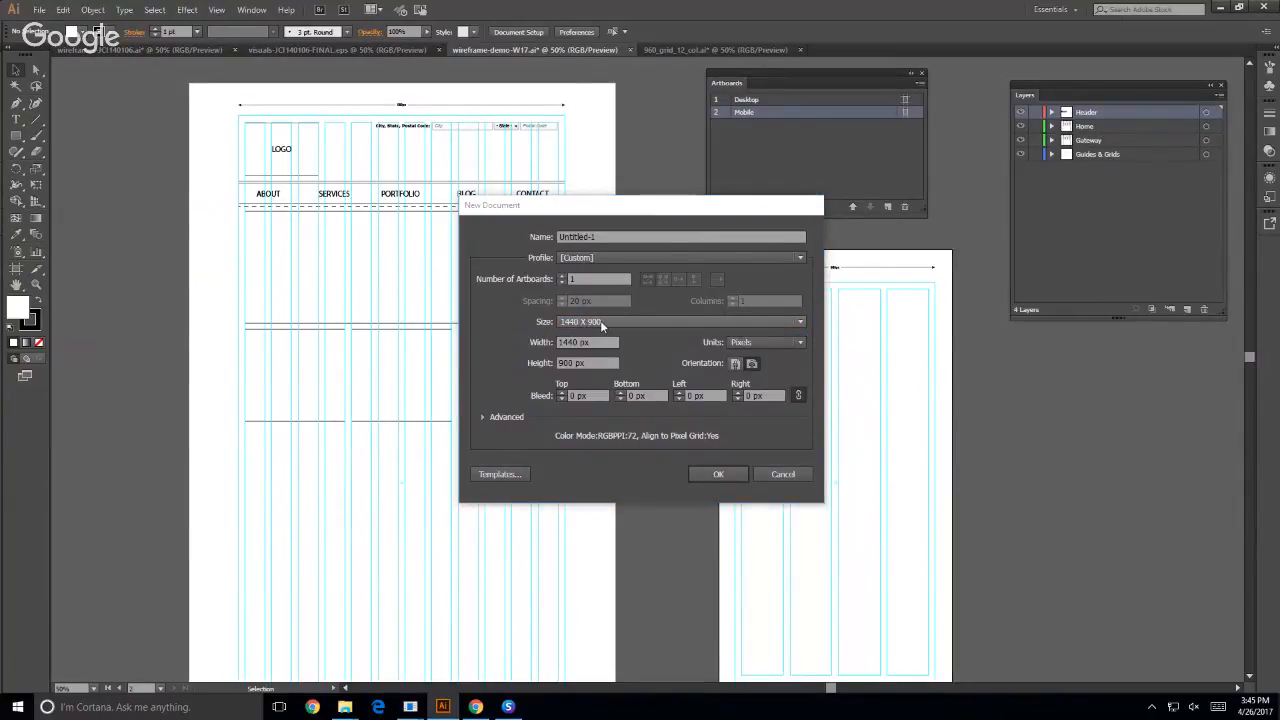
{"action": "left_click", "coordinate": [707, 477]}
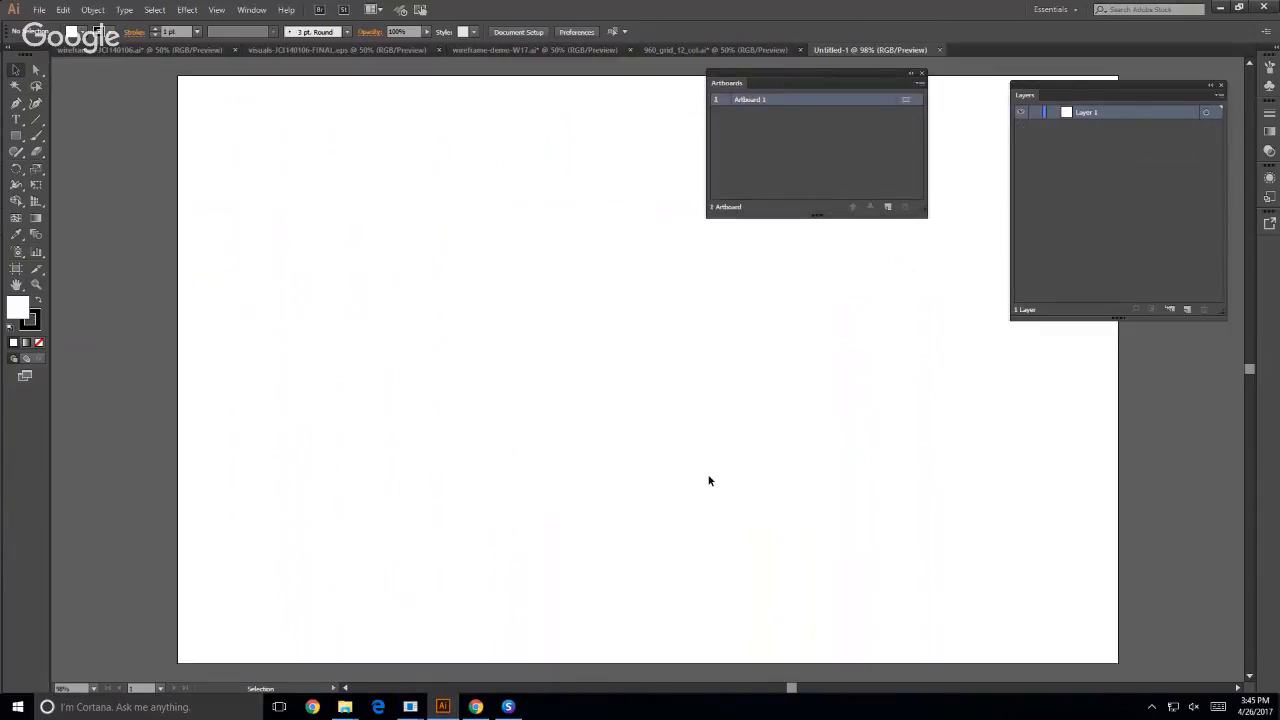
{"action": "key", "text": "ctrl+minus"}
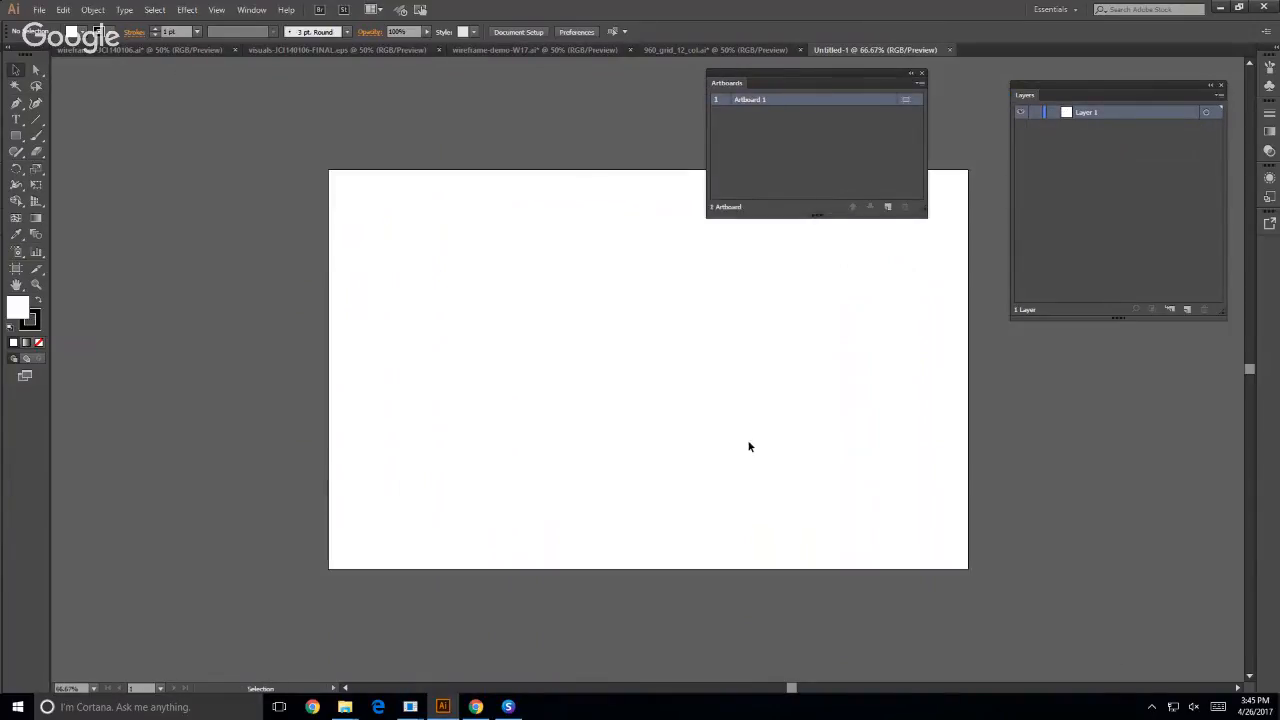
{"action": "left_click_drag", "start_coordinate": [821, 374], "coordinate": [588, 369]}
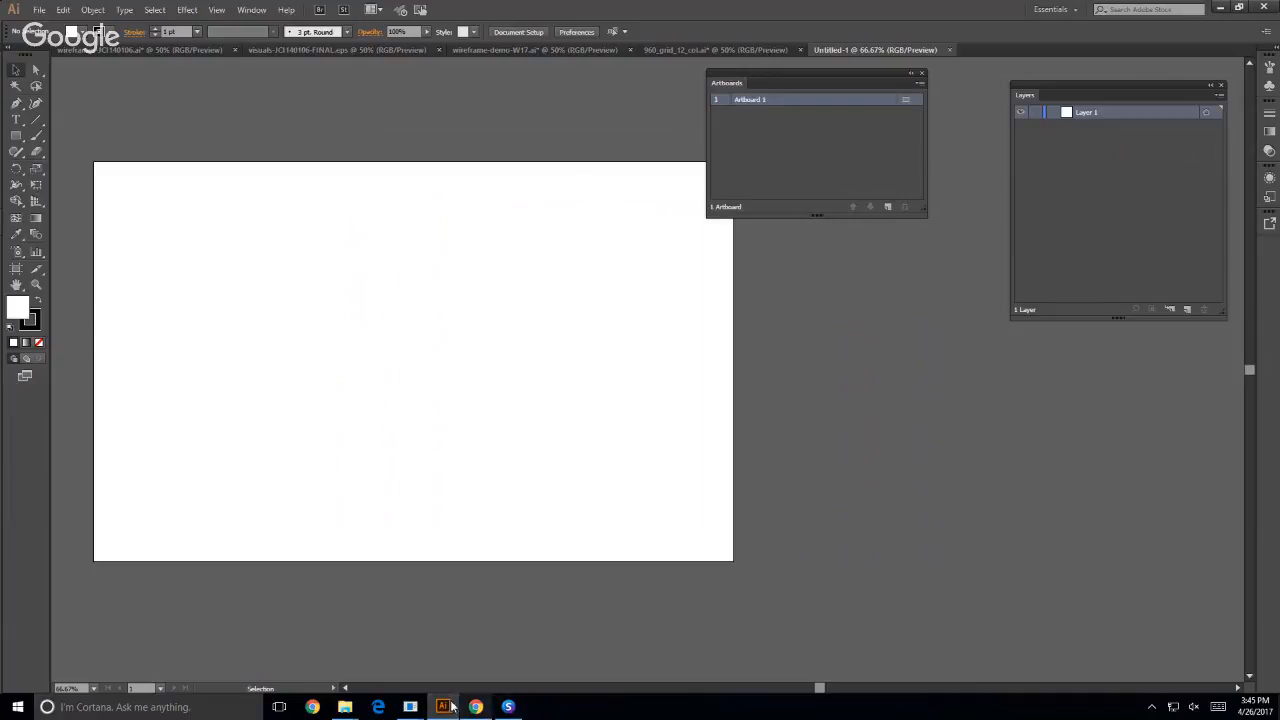
- Switch back to the browser and examine how the HCDE home page extends beyond the first screen at 1440 px width
{"action": "mouse_move", "coordinate": [408, 708]}
{"action": "left_click", "coordinate": [282, 672]}
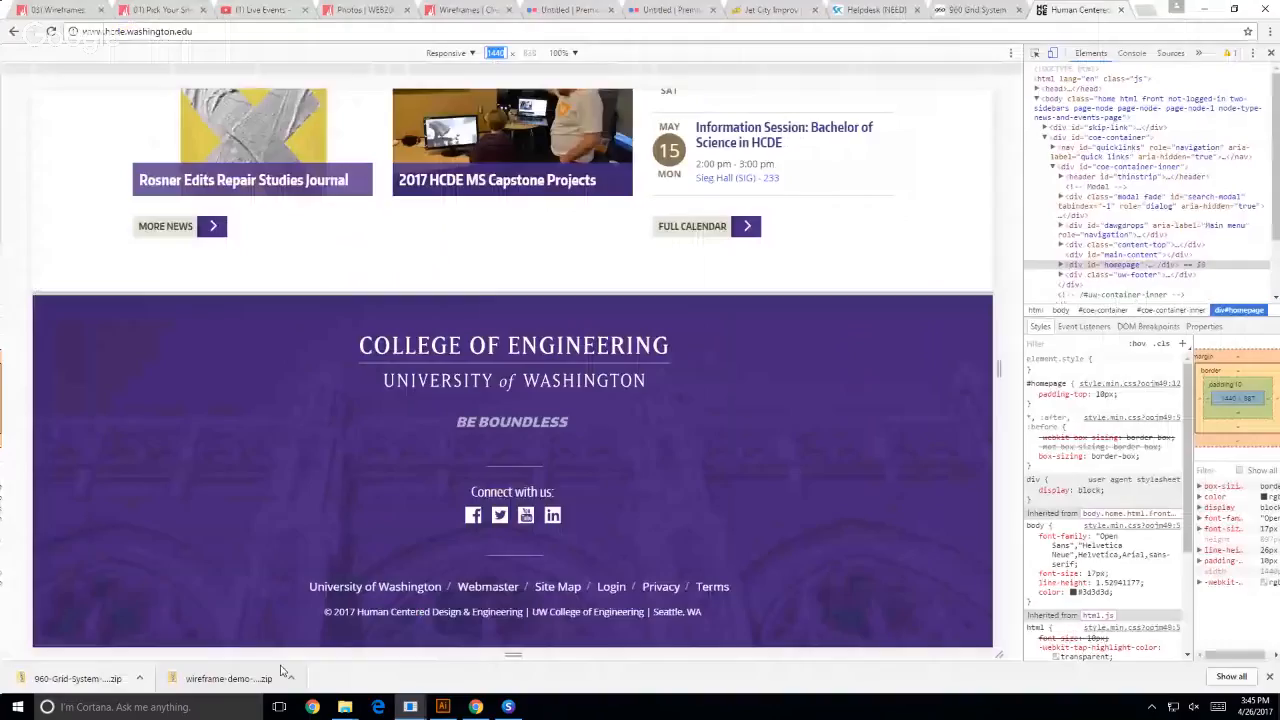
{"action": "scroll", "coordinate": [565, 592], "scroll_direction": "up", "scroll_amount": 7}
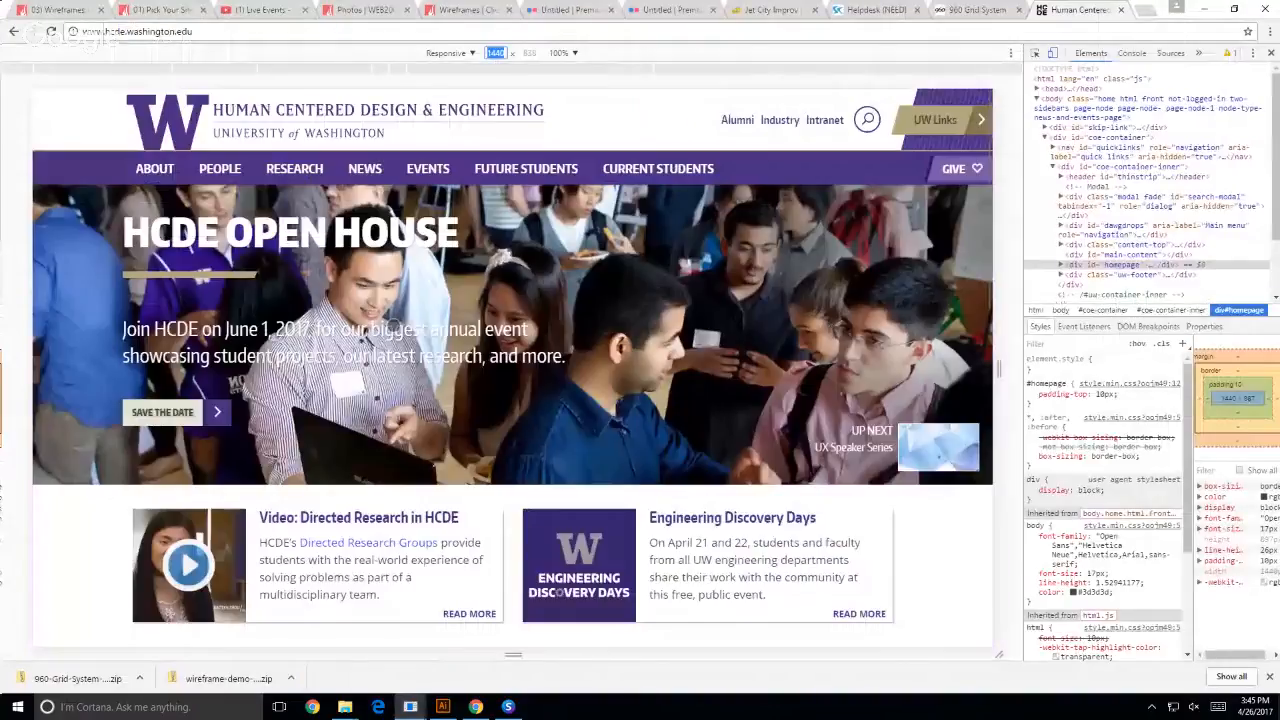
{"action": "scroll", "coordinate": [392, 328], "scroll_direction": "down", "scroll_amount": 3}
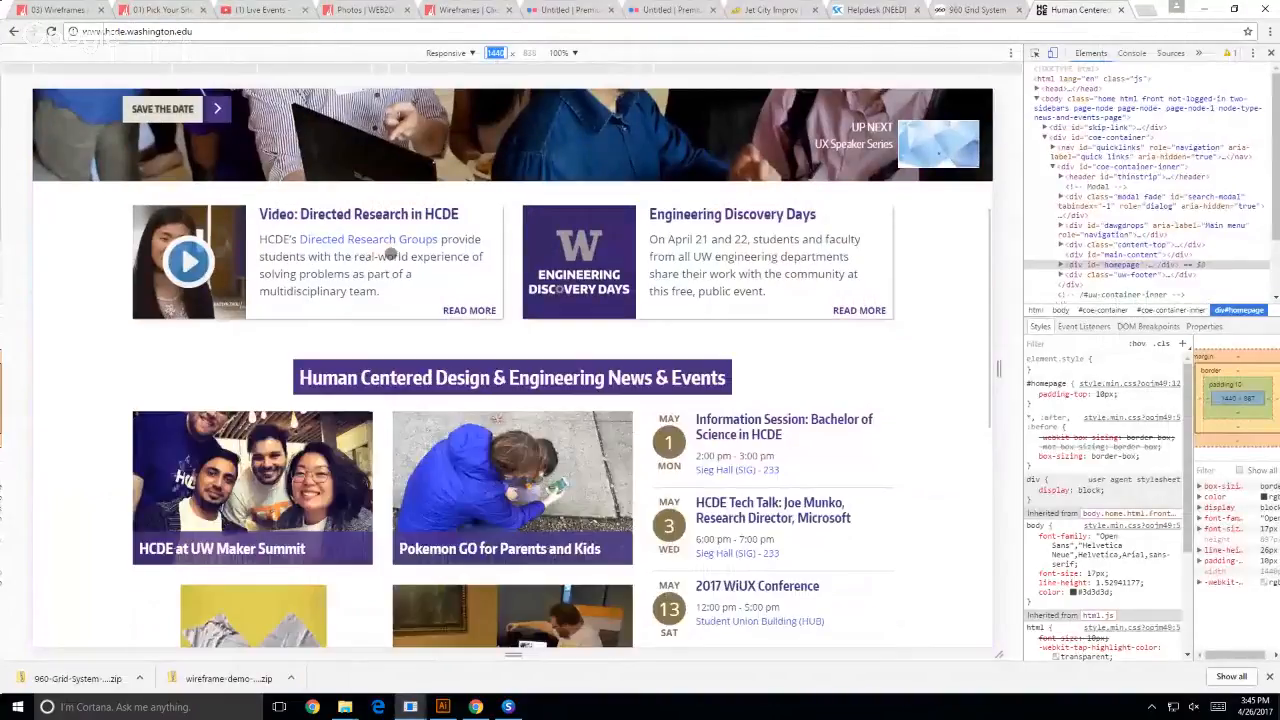
{"action": "scroll", "coordinate": [390, 256], "scroll_direction": "down", "scroll_amount": 8}
{"action": "scroll", "coordinate": [472, 553], "scroll_direction": "up", "scroll_amount": 10}
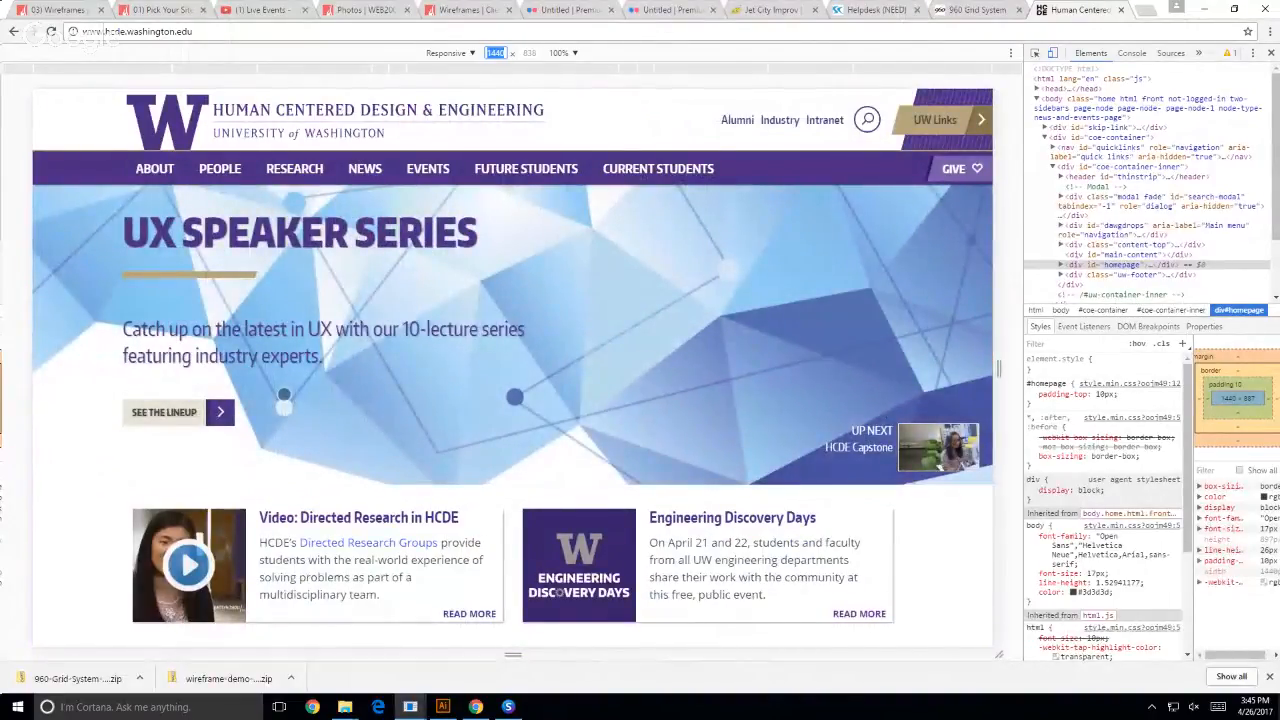
- Return to Illustrator and rename the new document's artboard as Desktop
{"action": "left_click", "coordinate": [443, 706]}
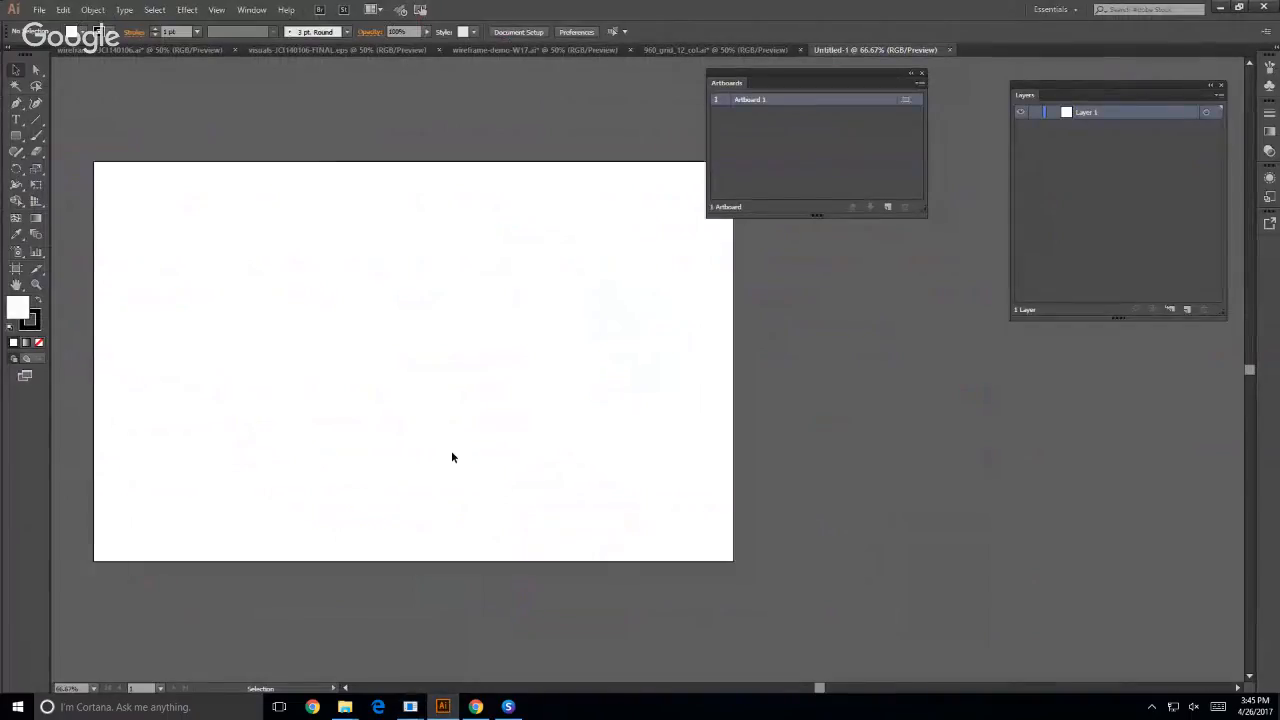
{"action": "double_click", "coordinate": [749, 100]}
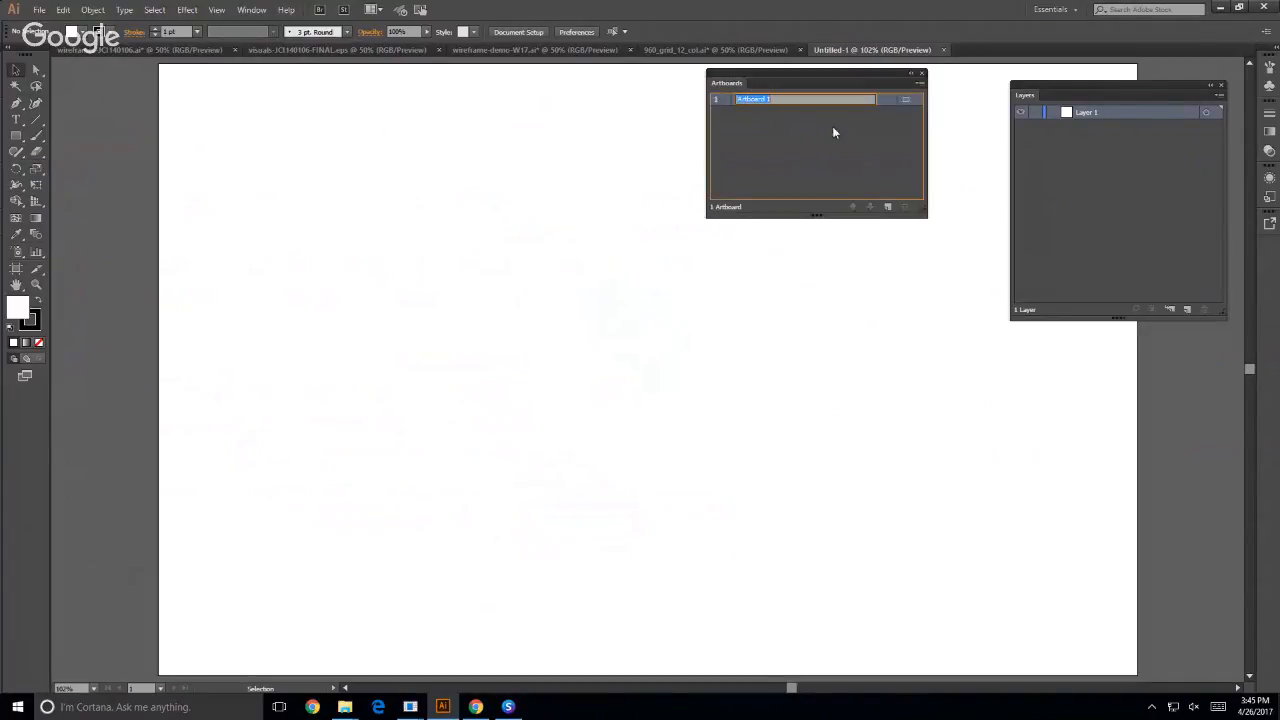
{"action": "type", "text": "Desktop"}
{"action": "key", "text": "Return"}
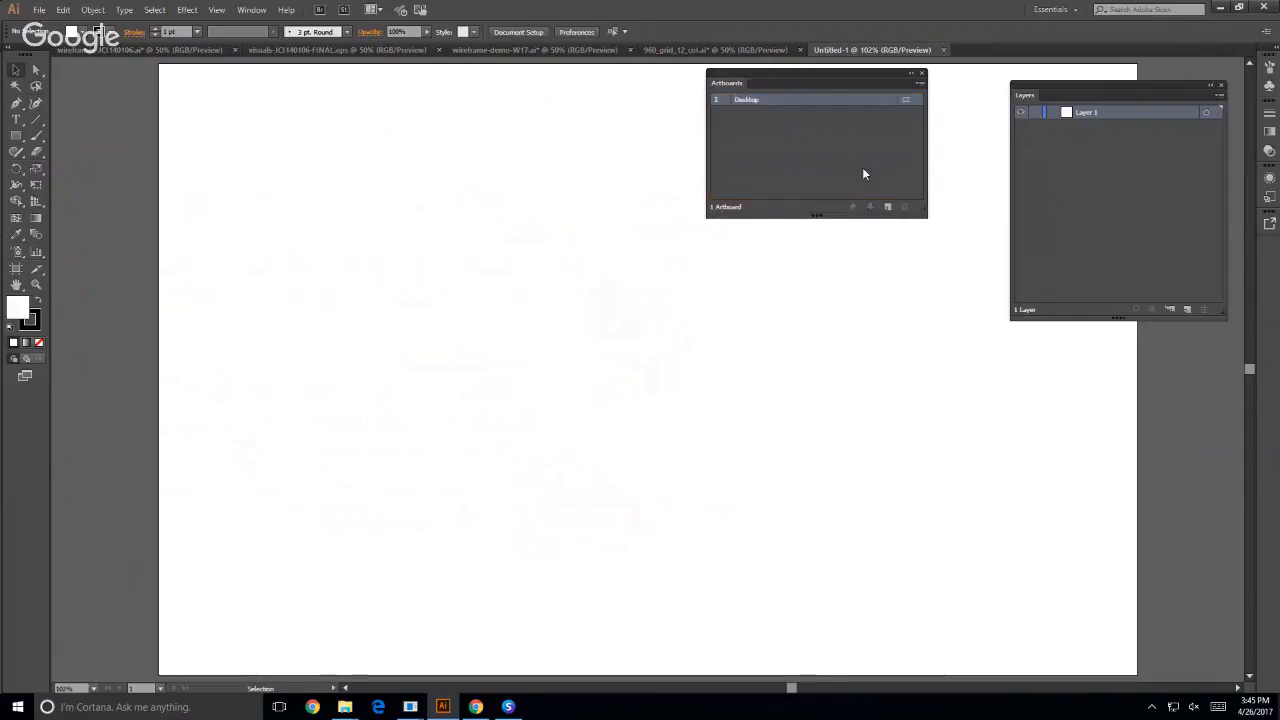
- Open the options of the Desktop artboard and select its height value for editing
{"action": "left_click", "coordinate": [905, 101]}
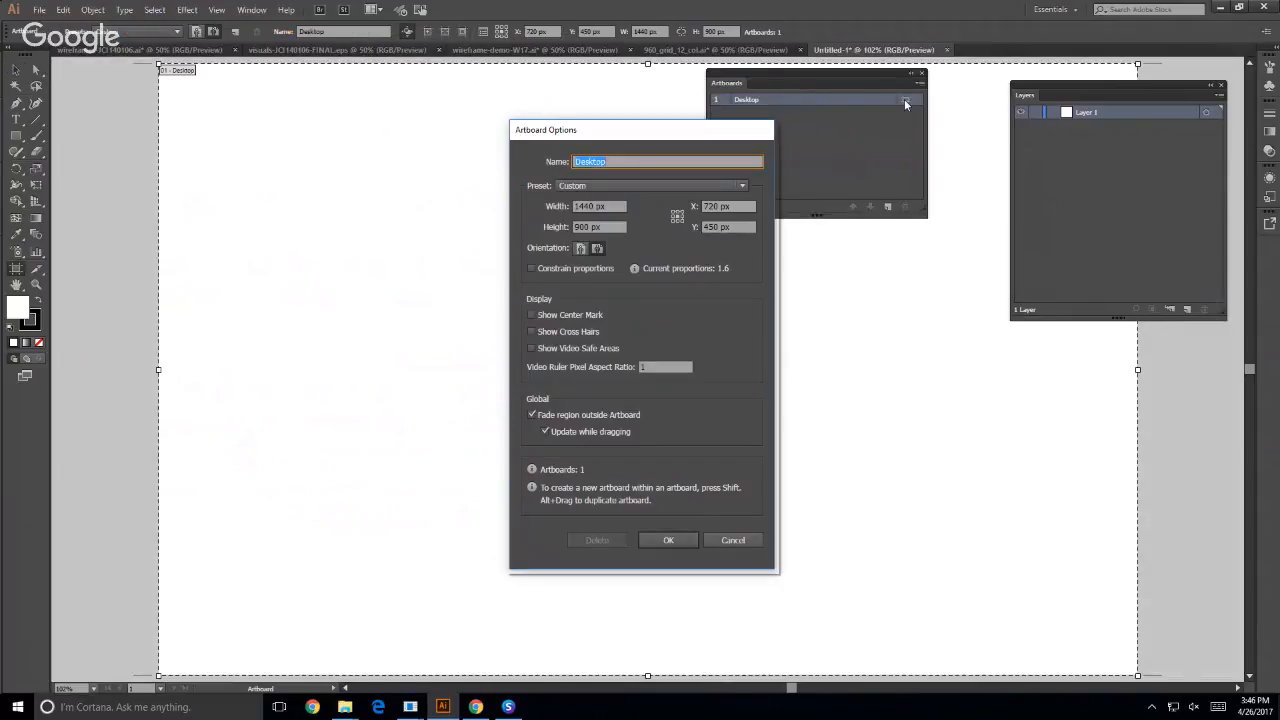
{"action": "key", "text": "Tab"}
{"action": "key", "text": "Tab"}
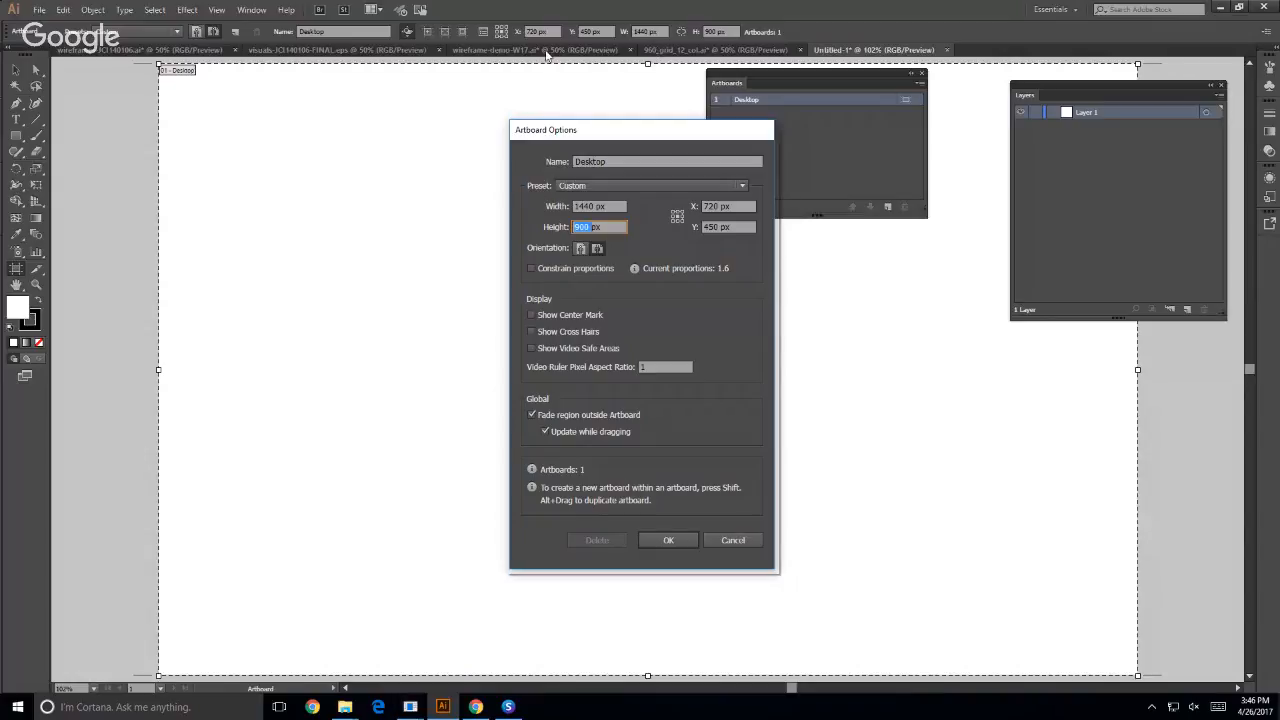
- Close the Desktop artboard's options and check the artboard height used in visuals-JCI140106-FINAL.eps
{"action": "left_click", "coordinate": [689, 541]}
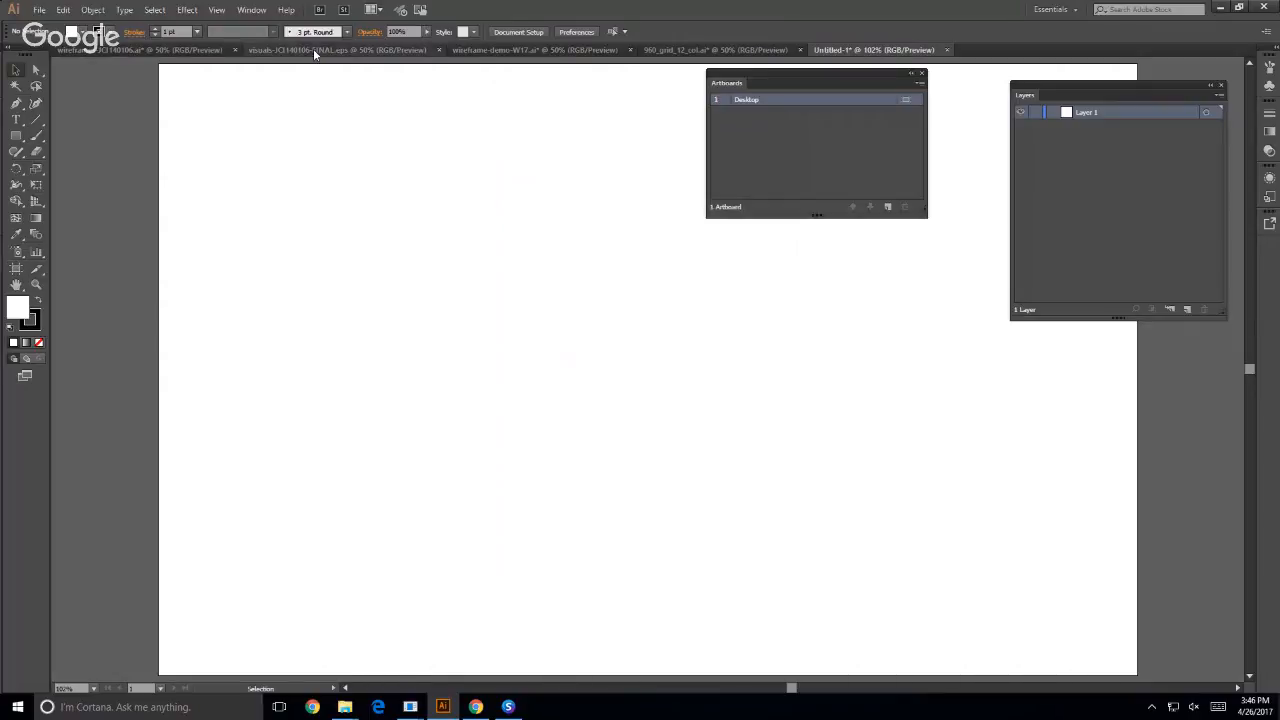
{"action": "left_click", "coordinate": [313, 48]}
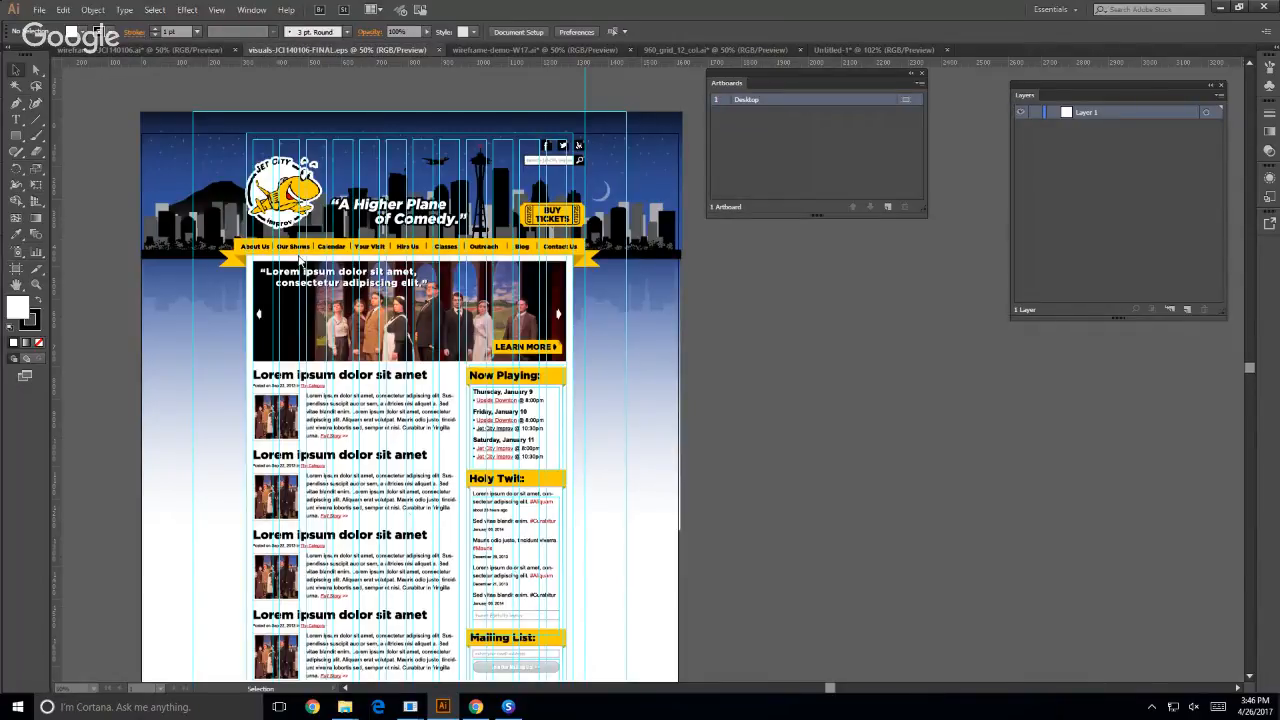
{"action": "key", "text": "ctrl+minus"}
{"action": "key", "text": "ctrl+minus"}
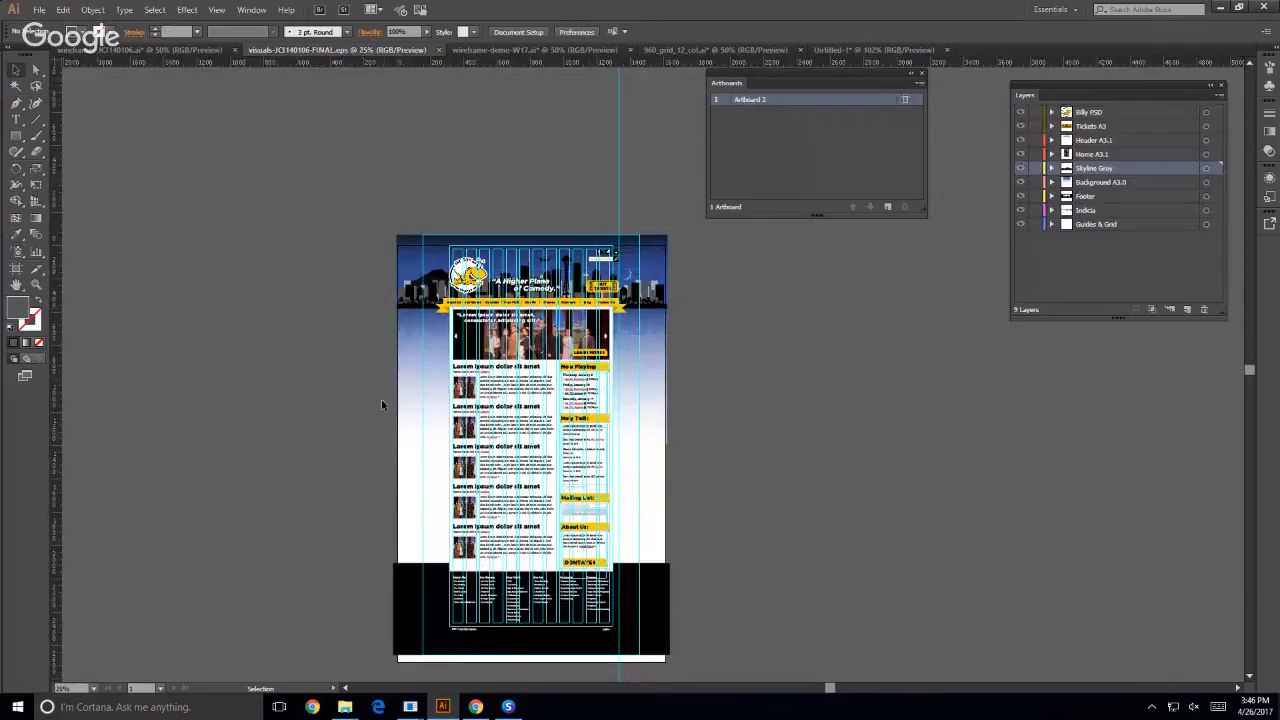
{"action": "left_click", "coordinate": [904, 99]}
{"action": "double_click", "coordinate": [582, 228]}
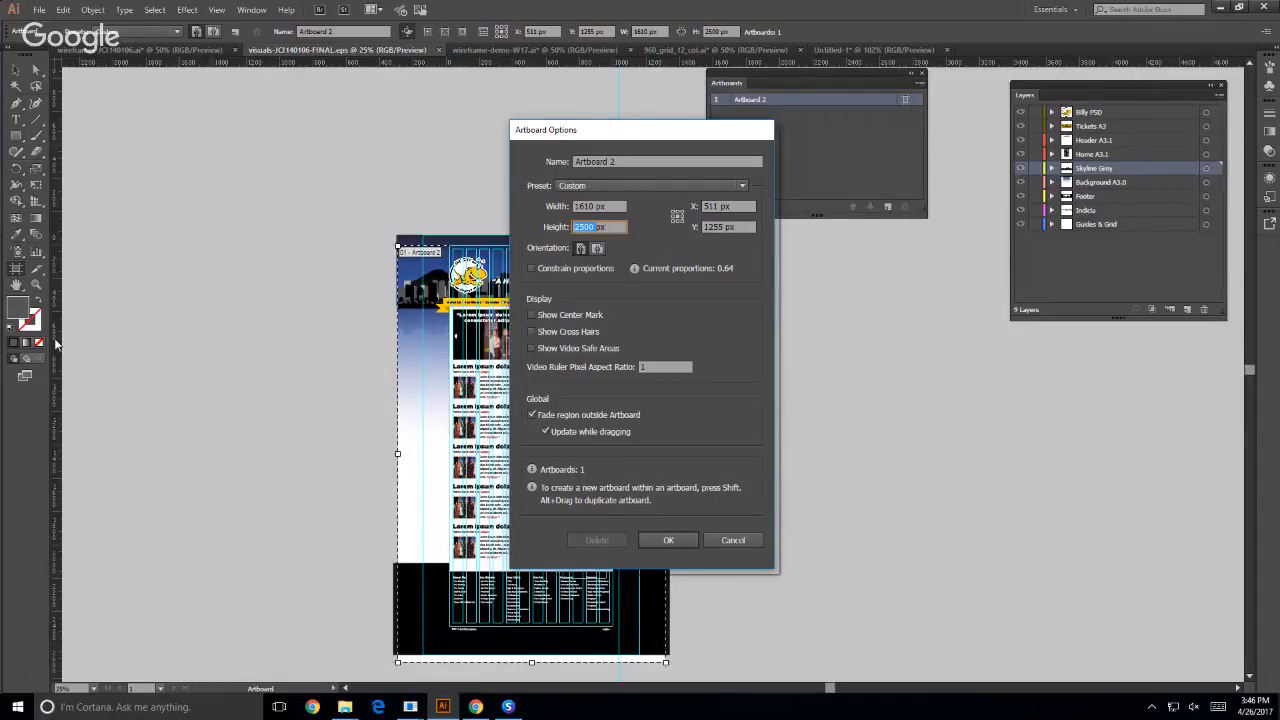
{"action": "left_click", "coordinate": [445, 711]}
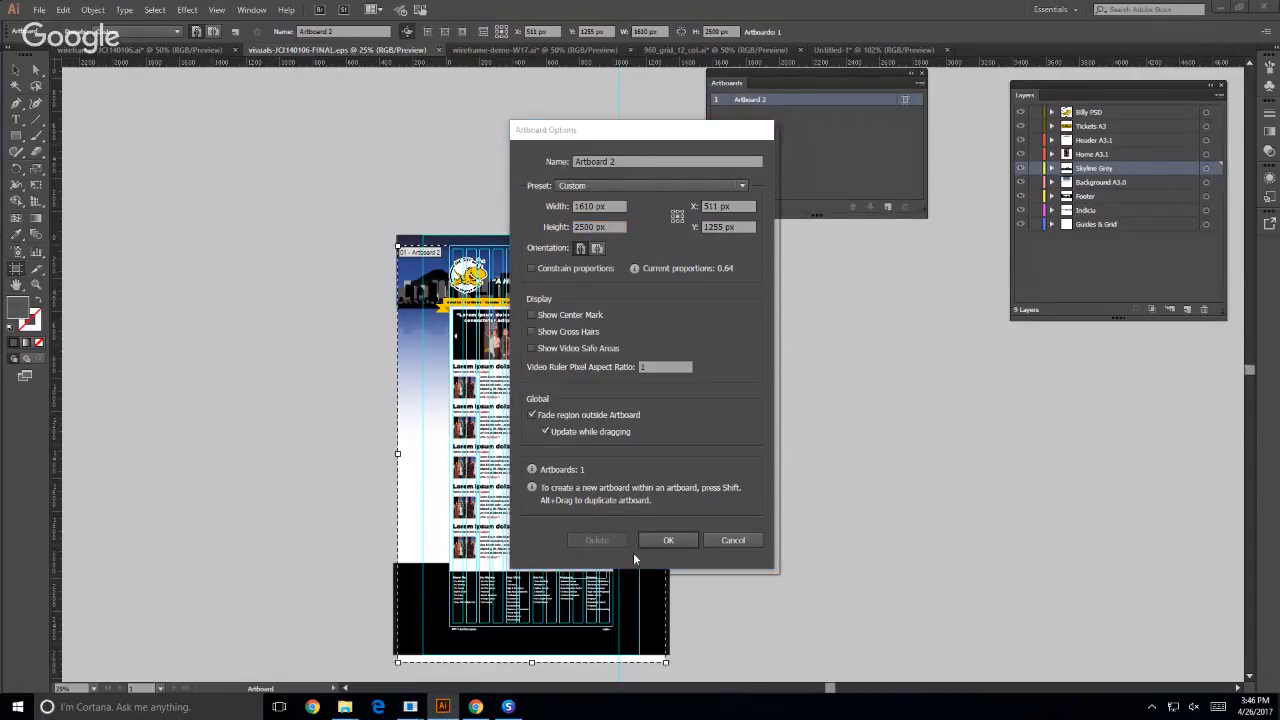
{"action": "left_click", "coordinate": [725, 540]}
{"action": "key", "text": "v"}
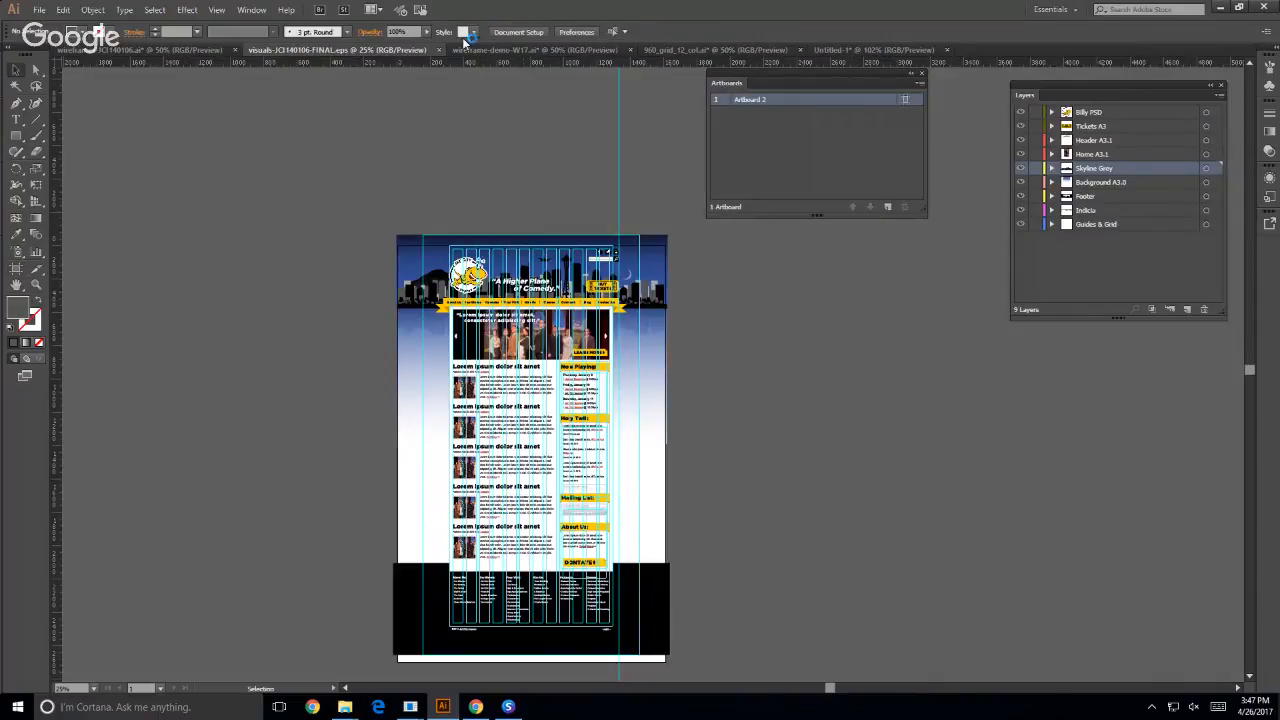
- Return to the untitled document and set the Desktop artboard's height to 2400 px
{"action": "left_click", "coordinate": [826, 54]}
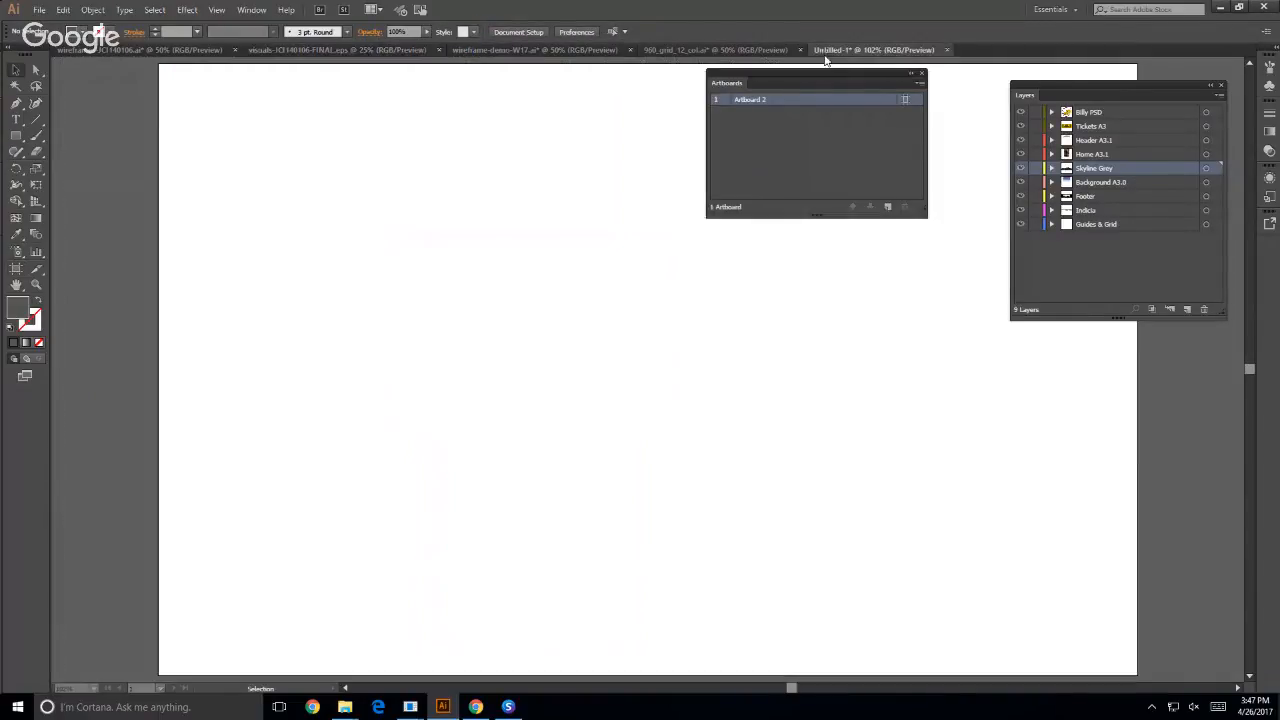
{"action": "left_click", "coordinate": [905, 99]}
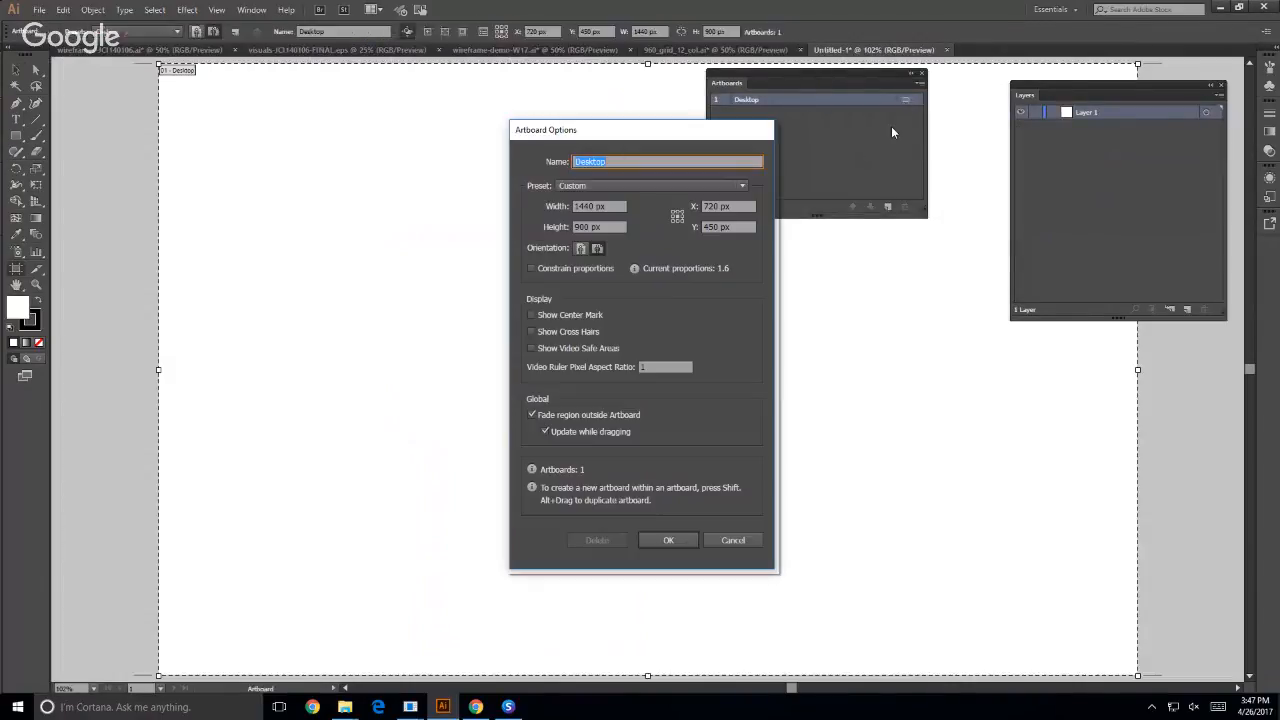
{"action": "left_click", "coordinate": [577, 226]}
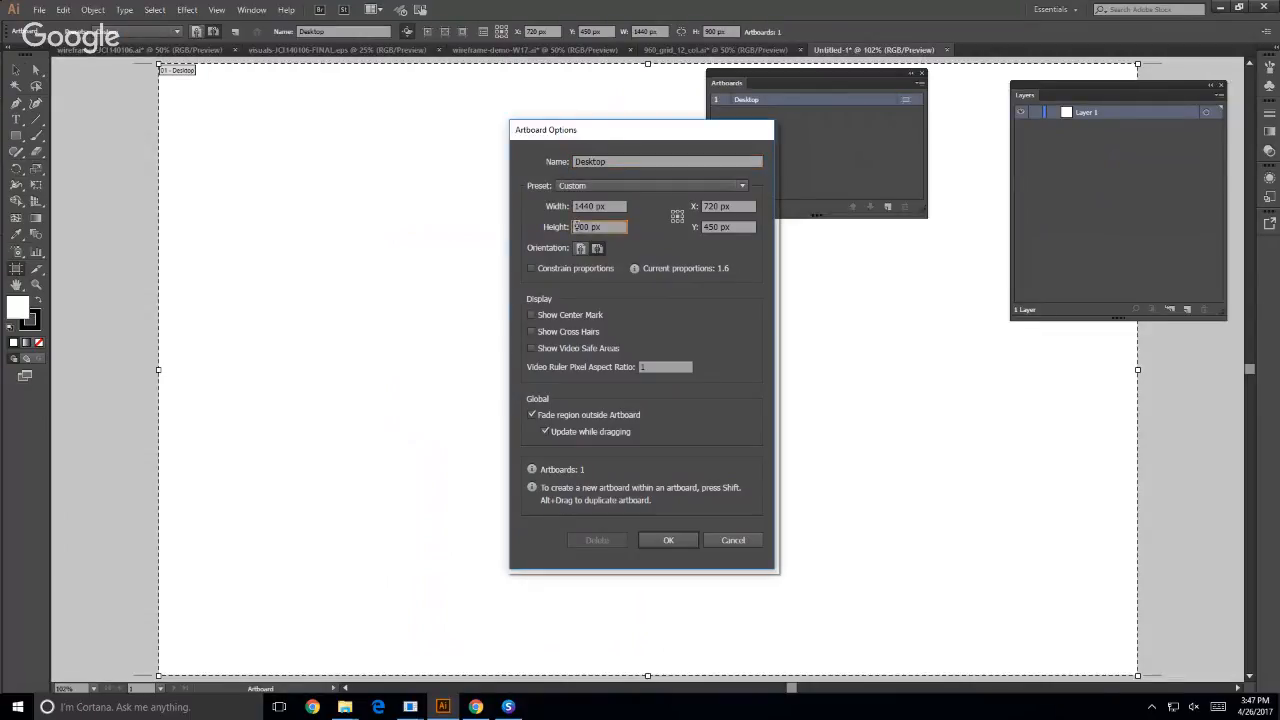
{"action": "double_click", "coordinate": [577, 226]}
{"action": "type", "text": "2400"}
{"action": "left_click", "coordinate": [664, 540]}
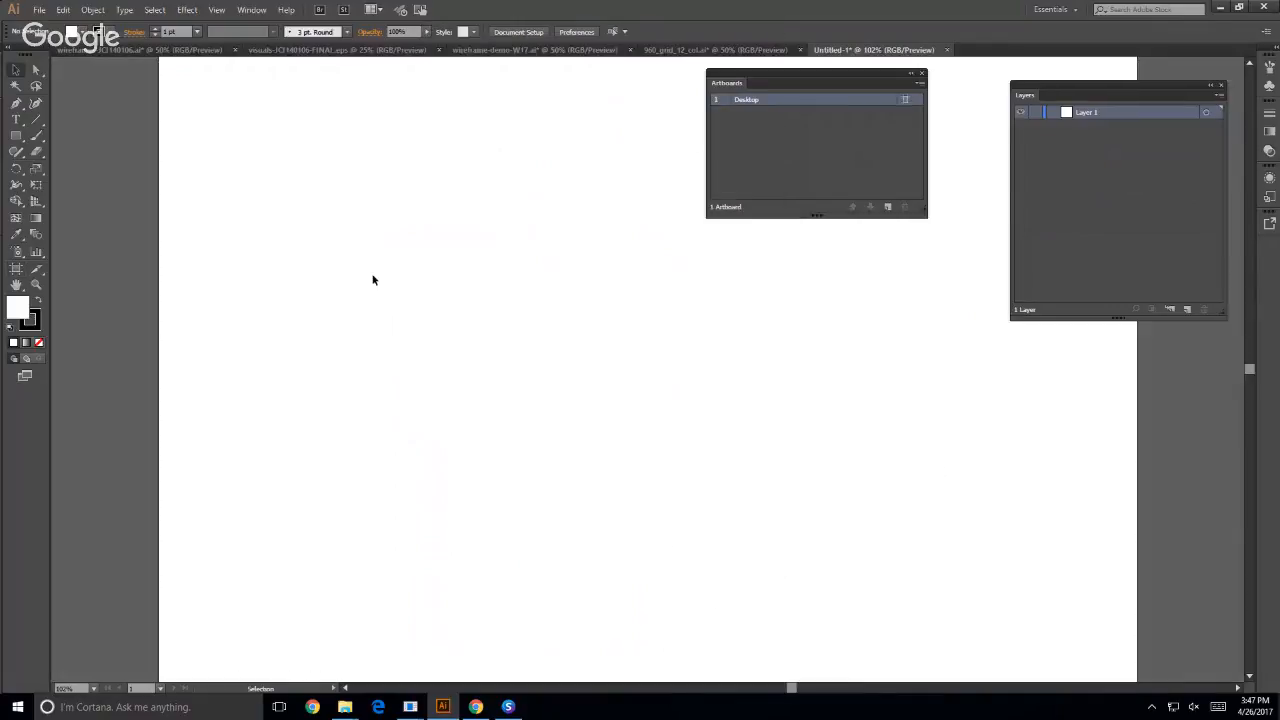
{"action": "key", "text": "ctrl+0"}
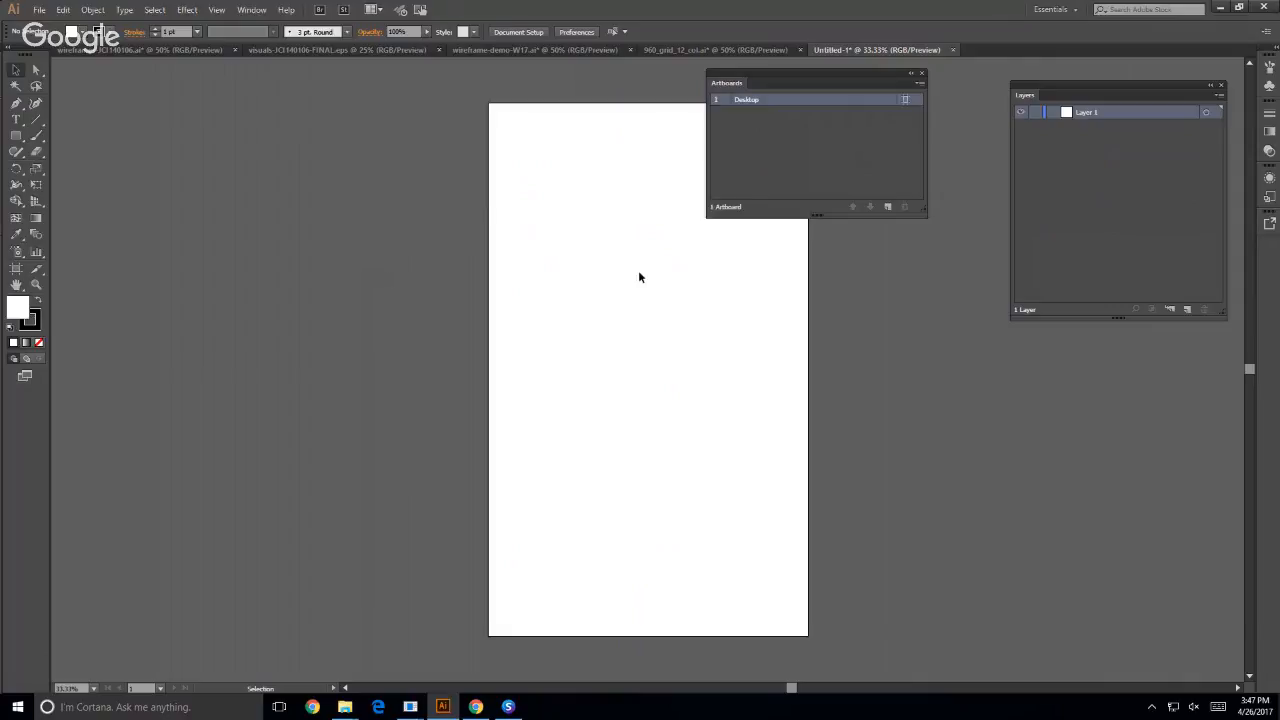
{"action": "left_click_drag", "start_coordinate": [641, 277], "coordinate": [343, 271]}
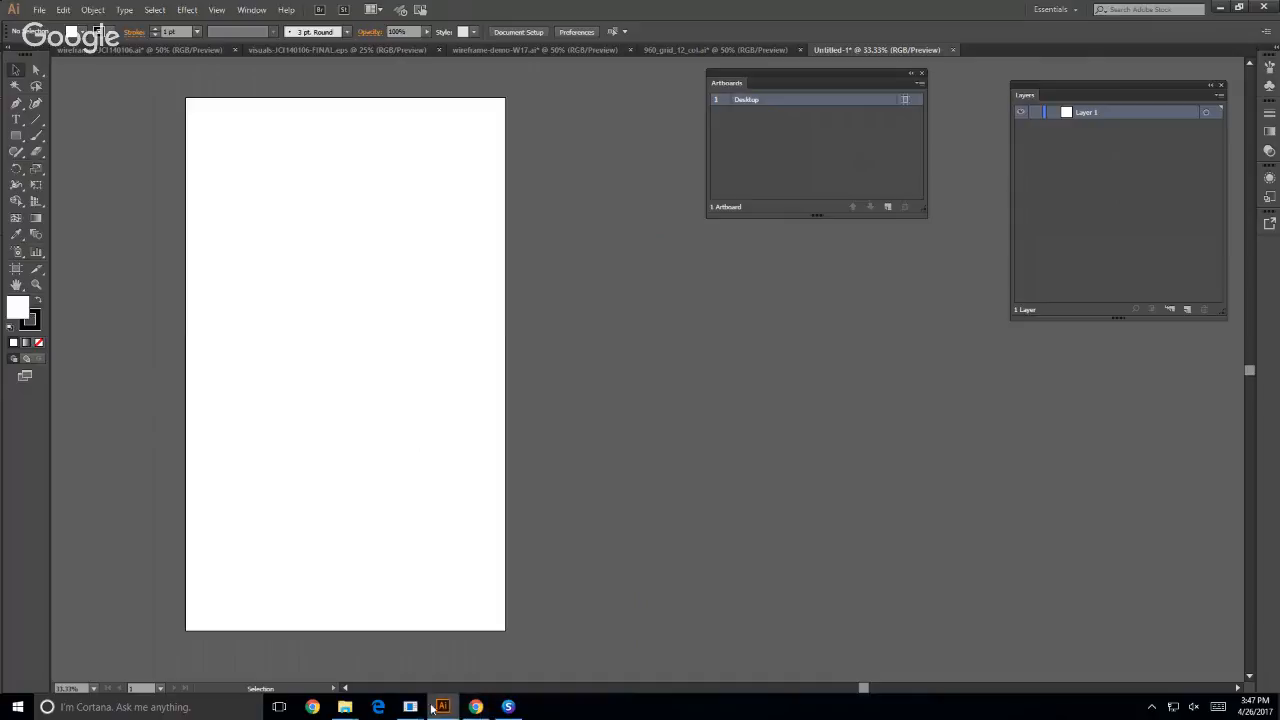
- Switch to the browser, open the 960 Grid System demo and examine the columns and gutters of the 12-column grid
{"action": "mouse_move", "coordinate": [412, 707]}
{"action": "left_click", "coordinate": [364, 651]}
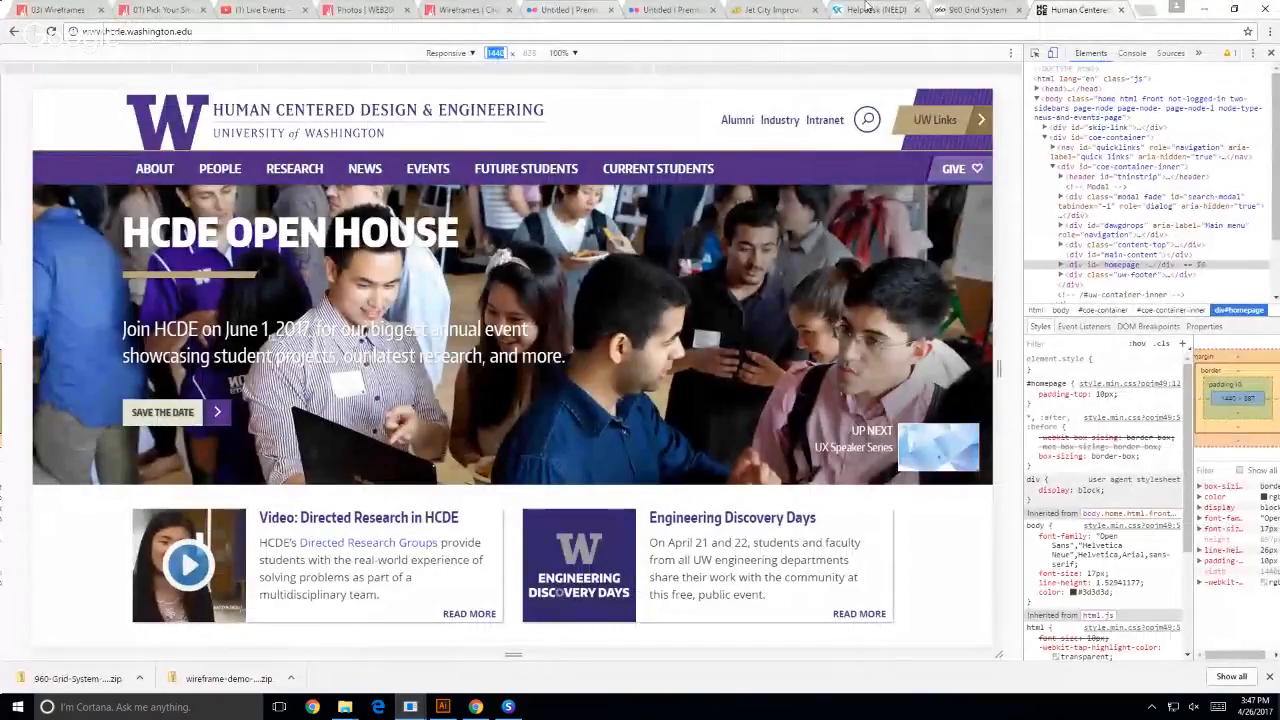
{"action": "left_click", "coordinate": [975, 10]}
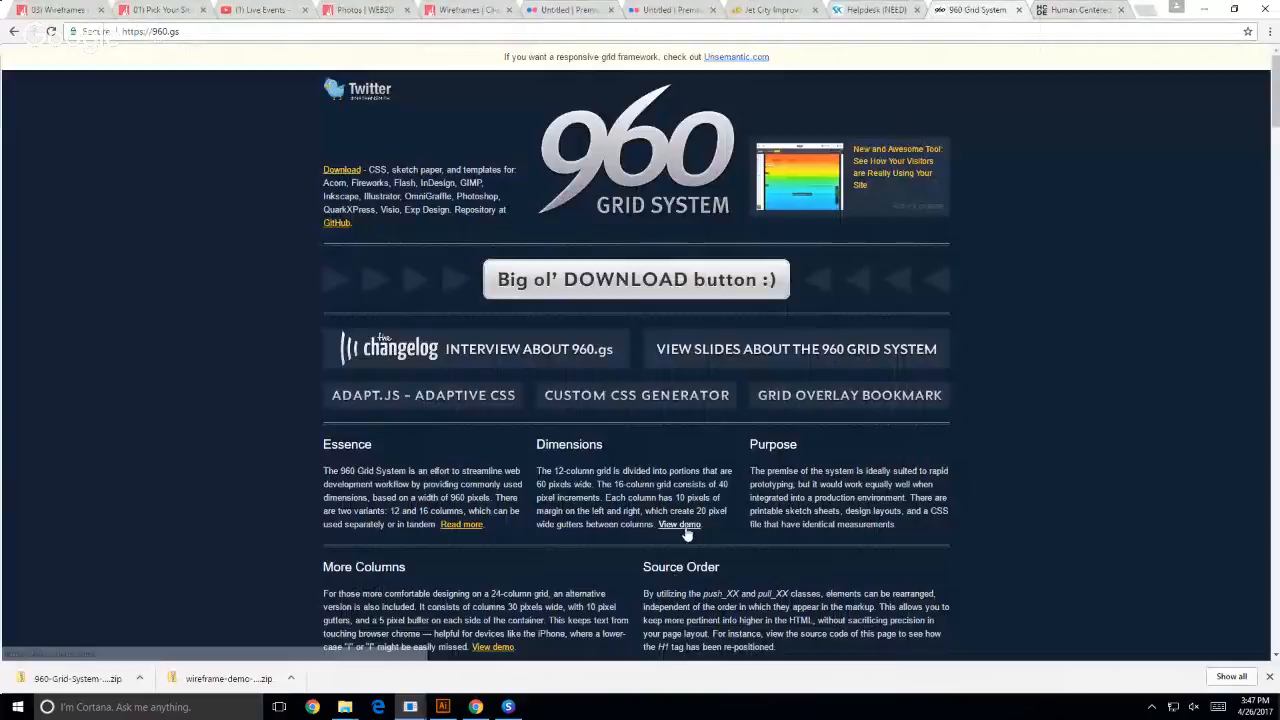
{"action": "left_click", "coordinate": [679, 524]}
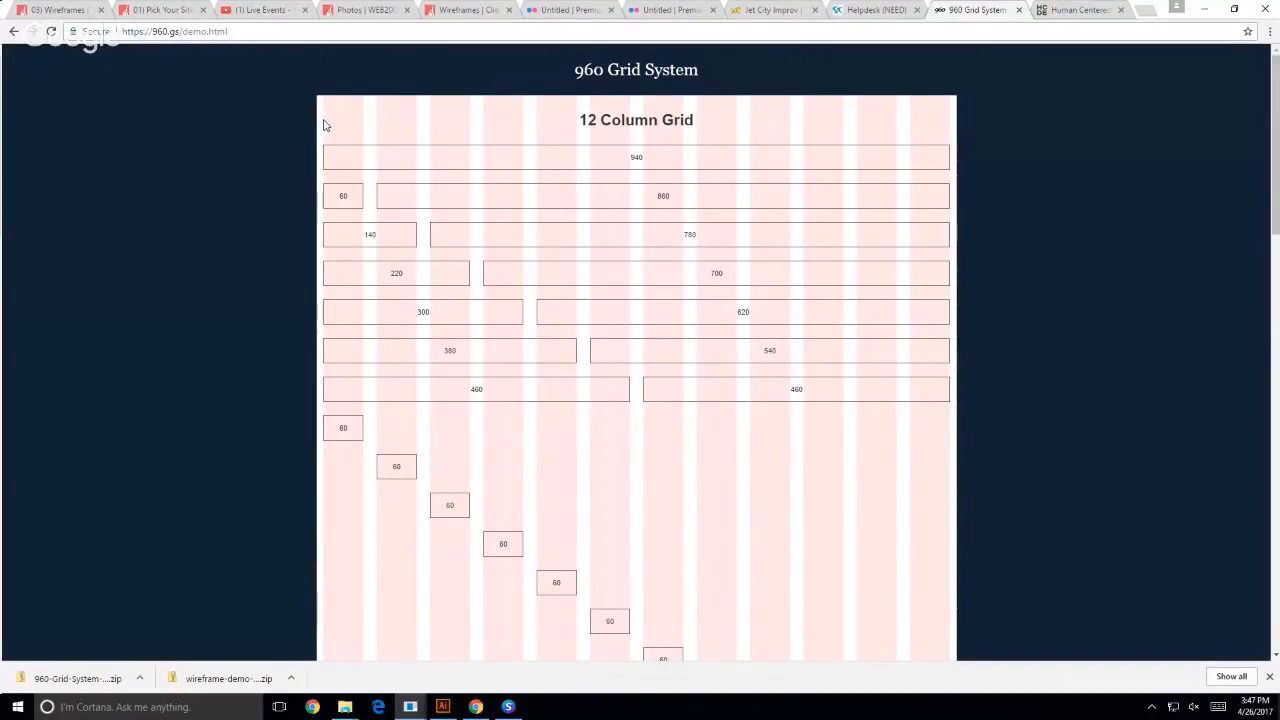
{"action": "double_click", "coordinate": [338, 197]}
{"action": "left_click", "coordinate": [342, 197]}
{"action": "double_click", "coordinate": [588, 119]}
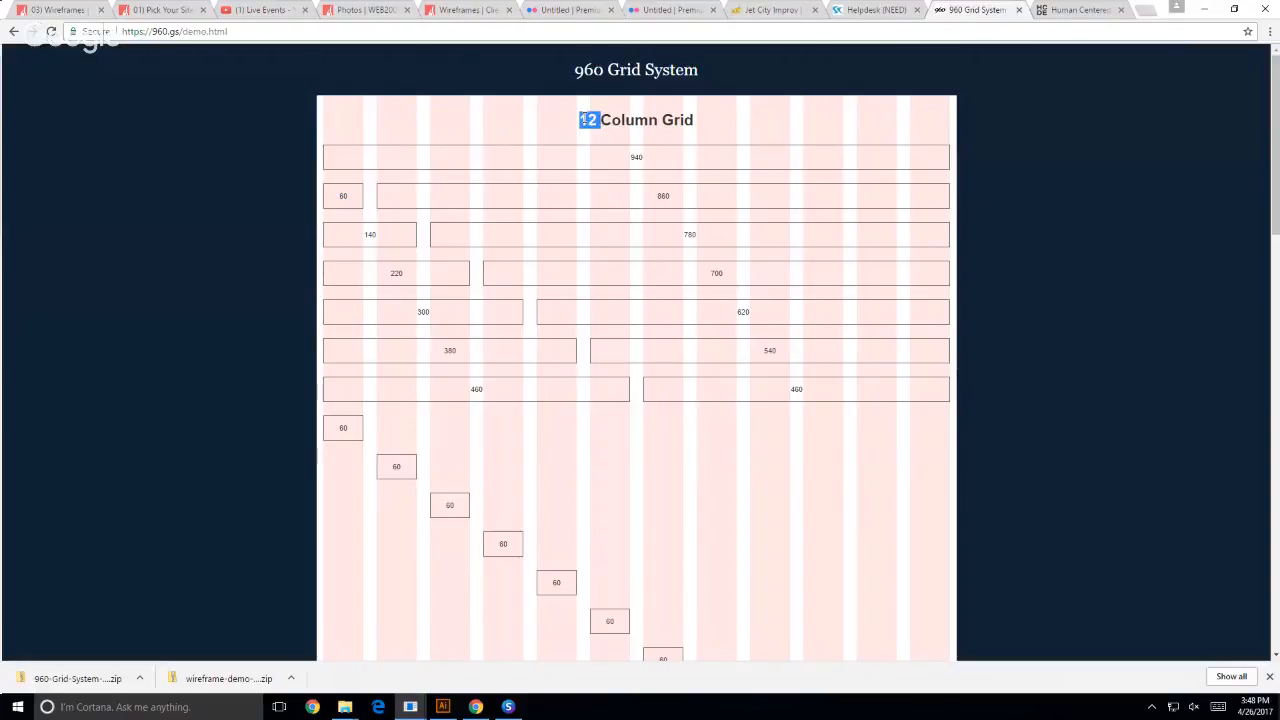
{"action": "left_click", "coordinate": [368, 197]}
- Show the WEB200 03) Wireframes page and examine the column ruler above its header
{"action": "left_click", "coordinate": [57, 12]}
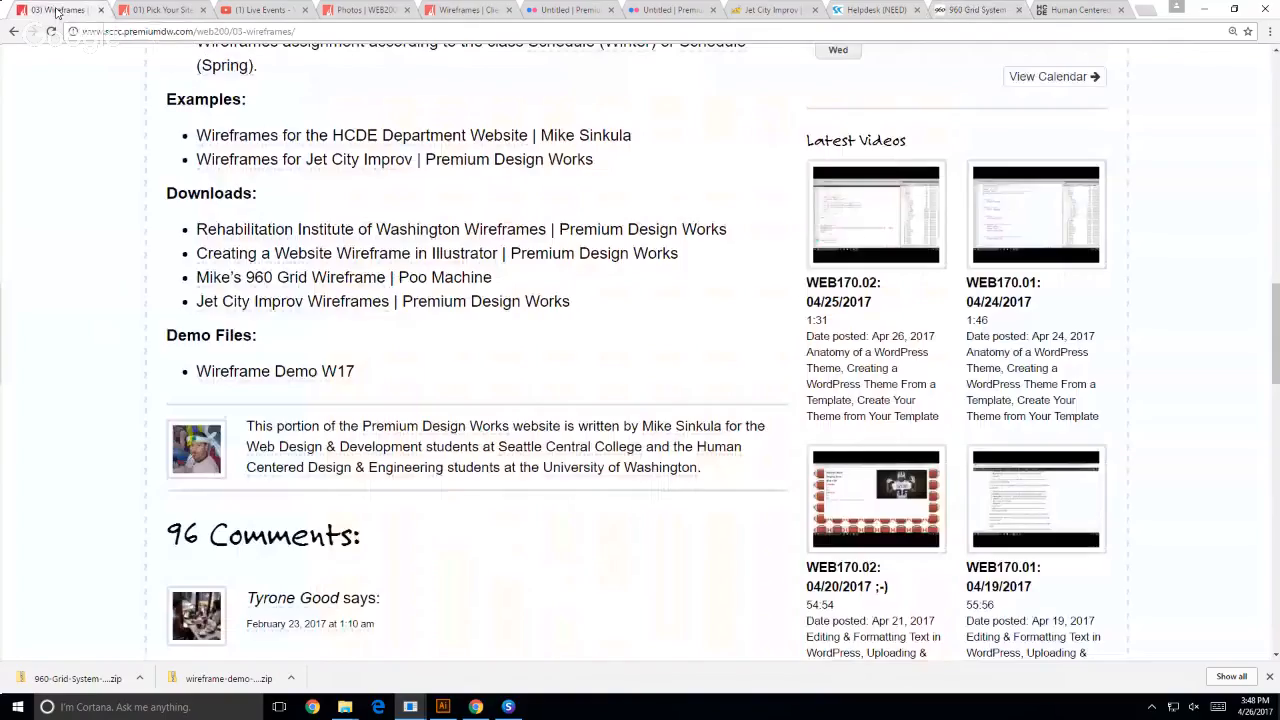
{"action": "scroll", "coordinate": [617, 580], "scroll_direction": "up", "scroll_amount": 10}
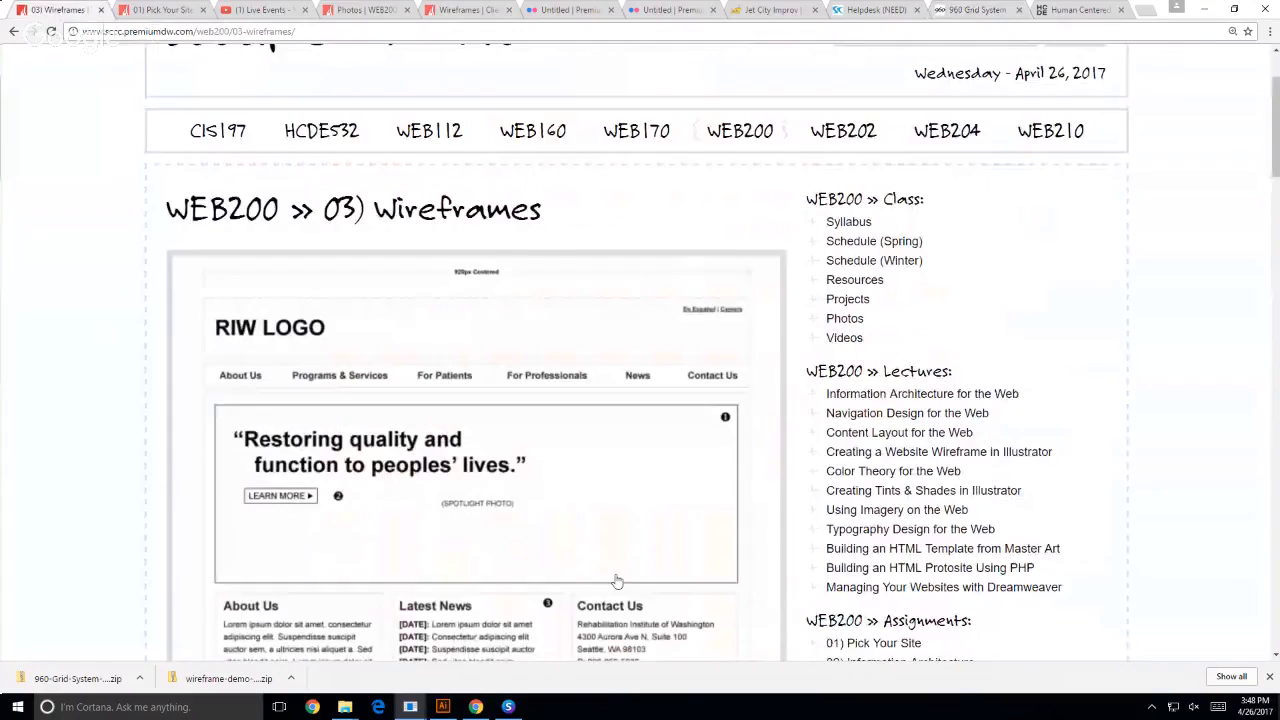
{"action": "scroll", "coordinate": [617, 580], "scroll_direction": "up", "scroll_amount": 2}
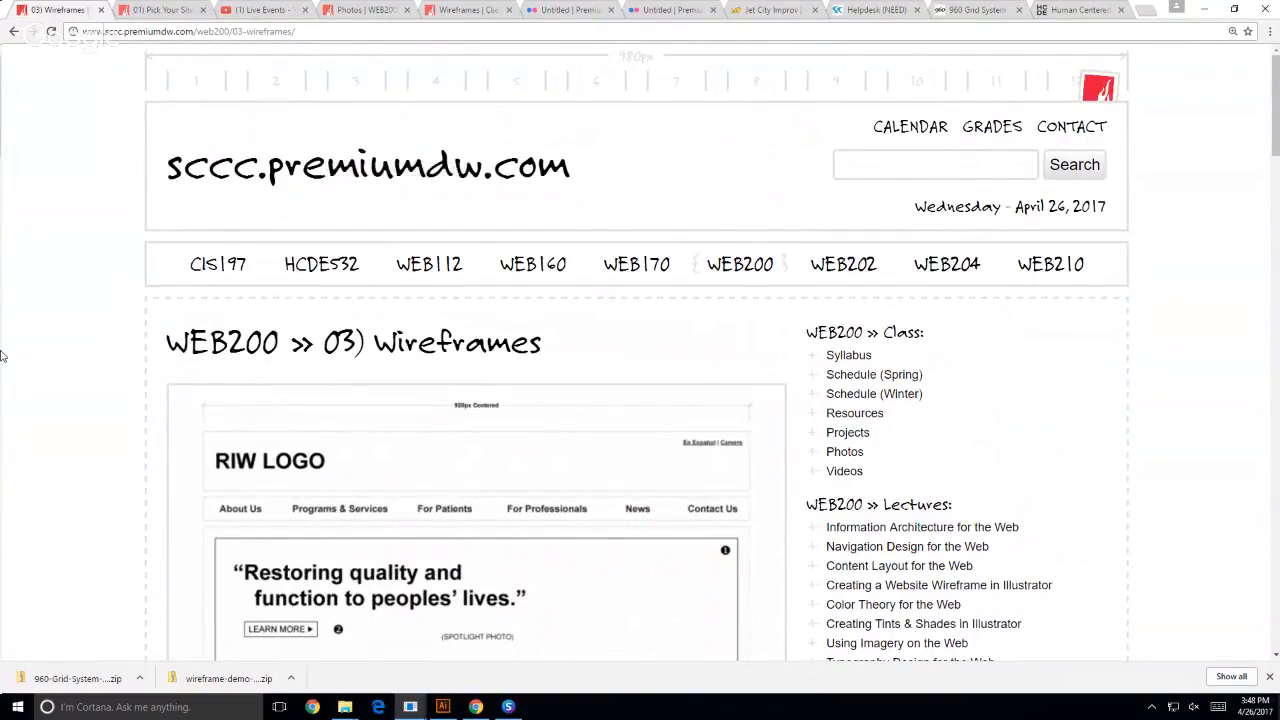
- Return to Illustrator and specify a rectangle 980 px wide and 2200 px high on the Desktop artboard
{"action": "left_click", "coordinate": [443, 707]}
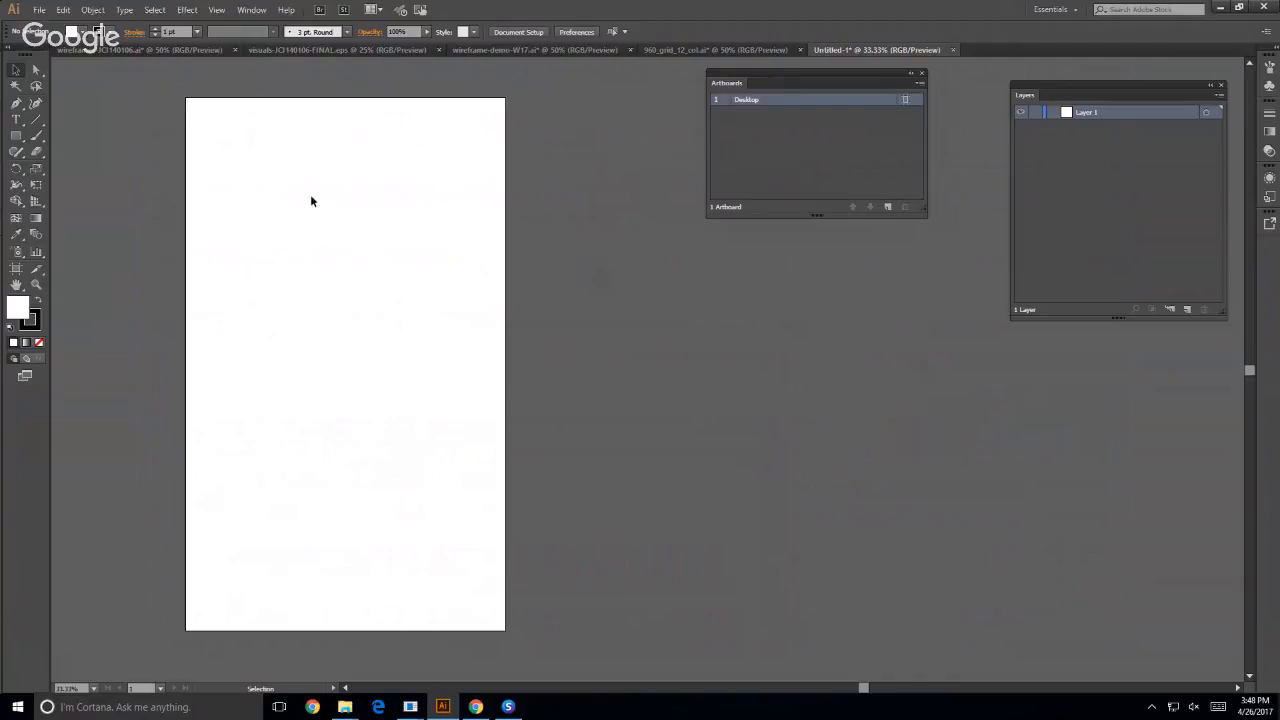
{"action": "left_click", "coordinate": [17, 139]}
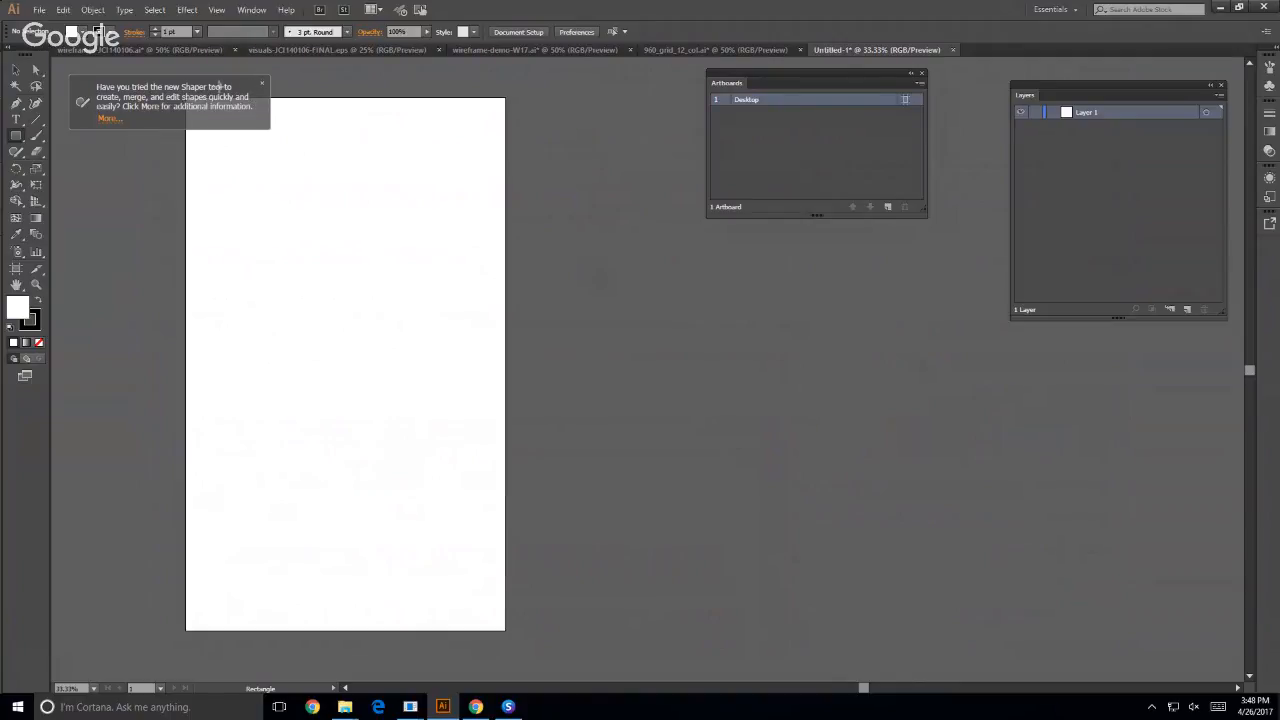
{"action": "left_click", "coordinate": [264, 80]}
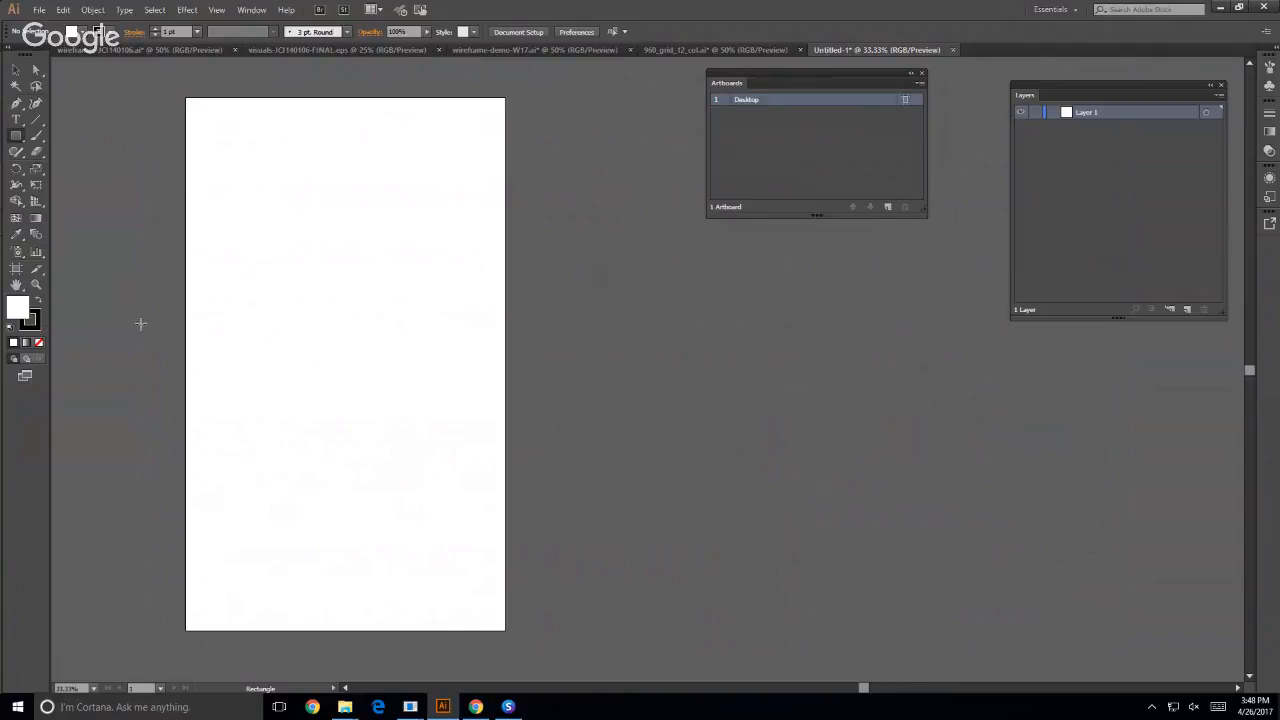
{"action": "left_click", "coordinate": [270, 259]}
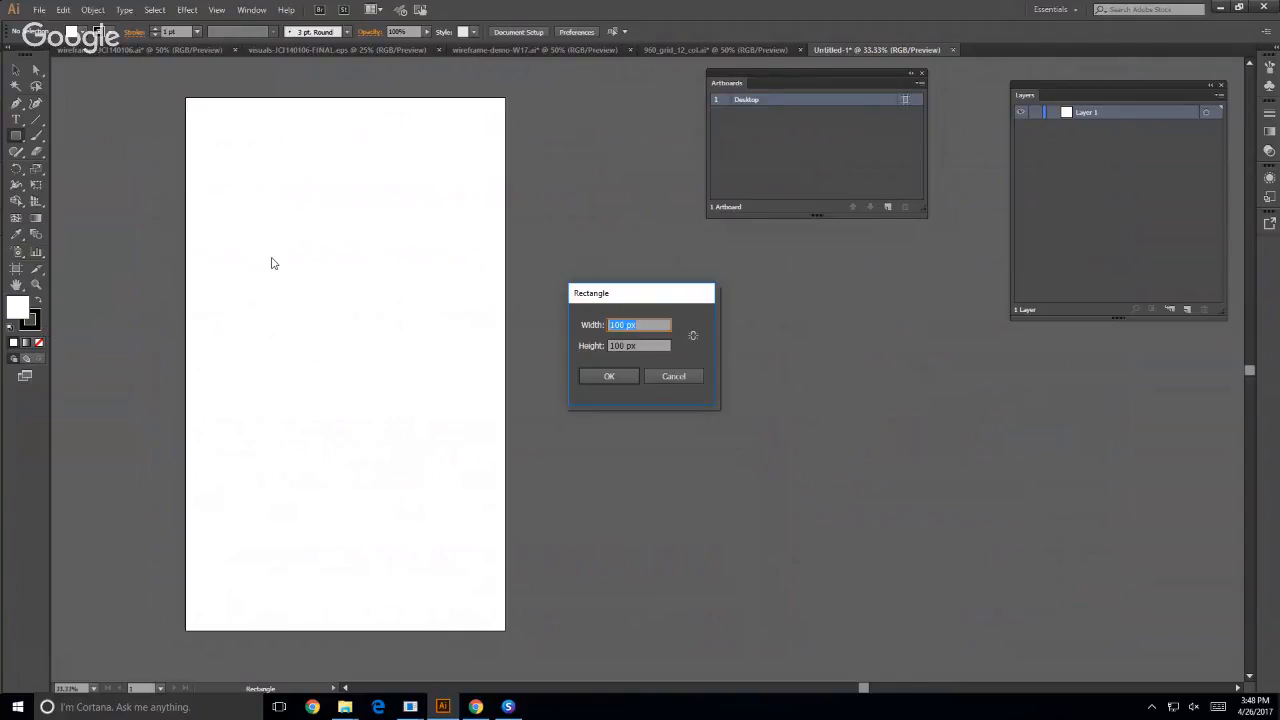
{"action": "left_click", "coordinate": [658, 377]}
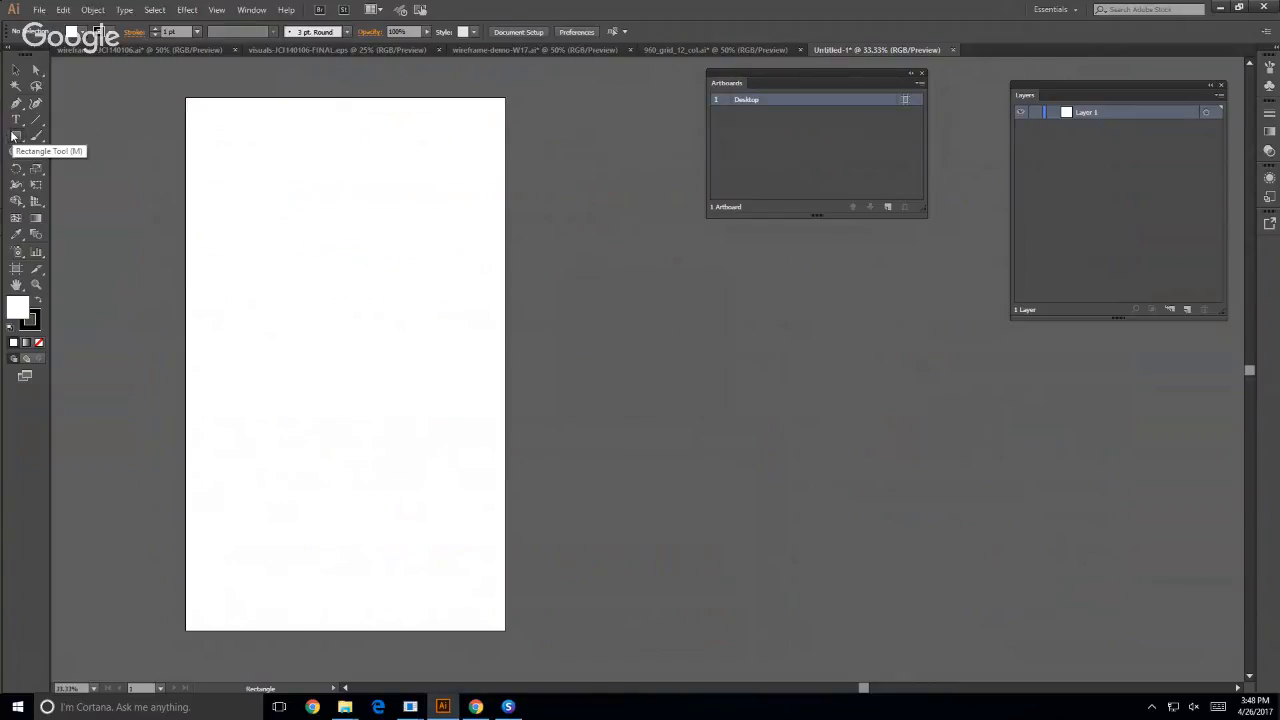
{"action": "left_click", "coordinate": [304, 252]}
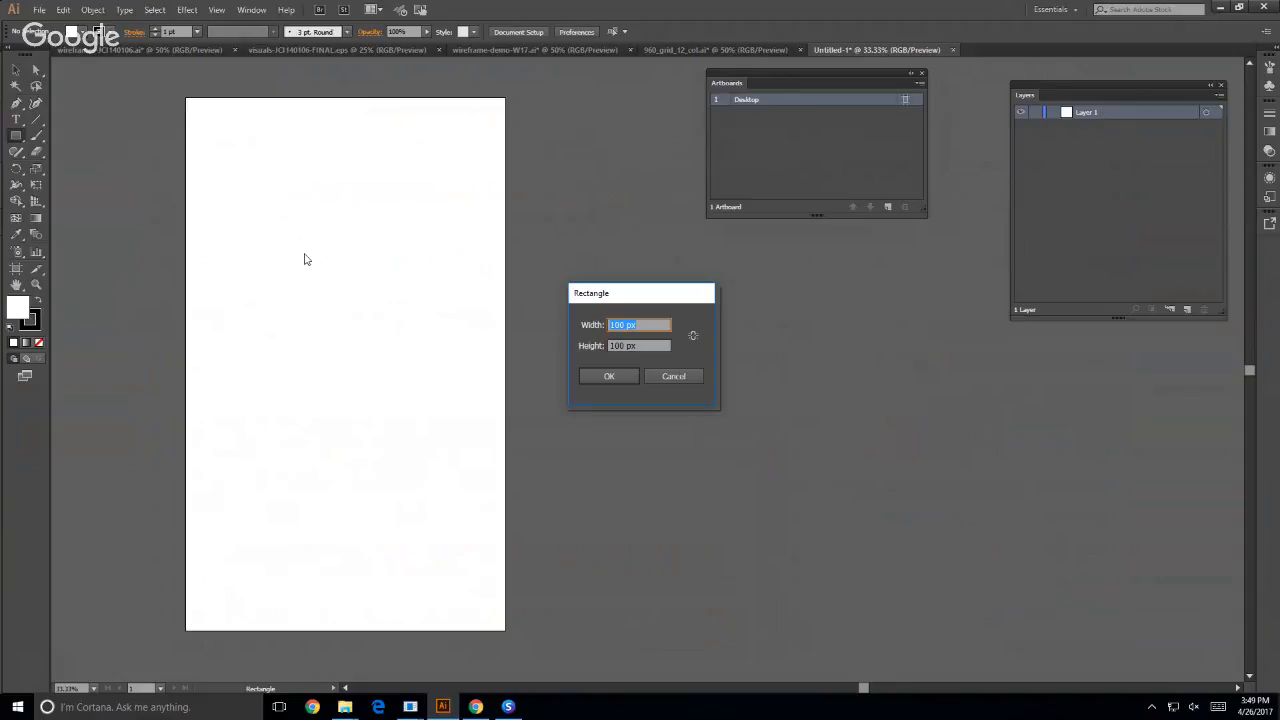
{"action": "type", "text": "960"}
{"action": "key", "text": "Tab"}
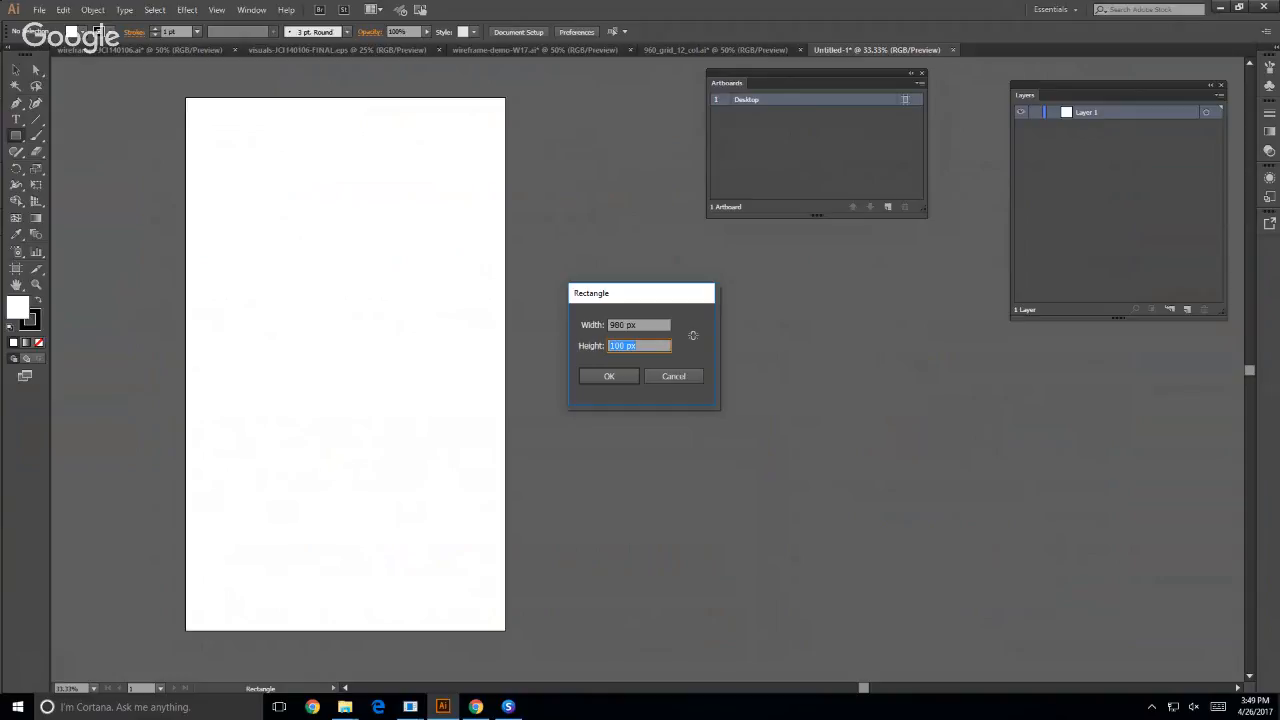
{"action": "type", "text": "2200"}
- Switch to the browser and review the 12-column grid demo of the 960 Grid System
{"action": "left_click", "coordinate": [412, 710]}
{"action": "left_click", "coordinate": [381, 652]}
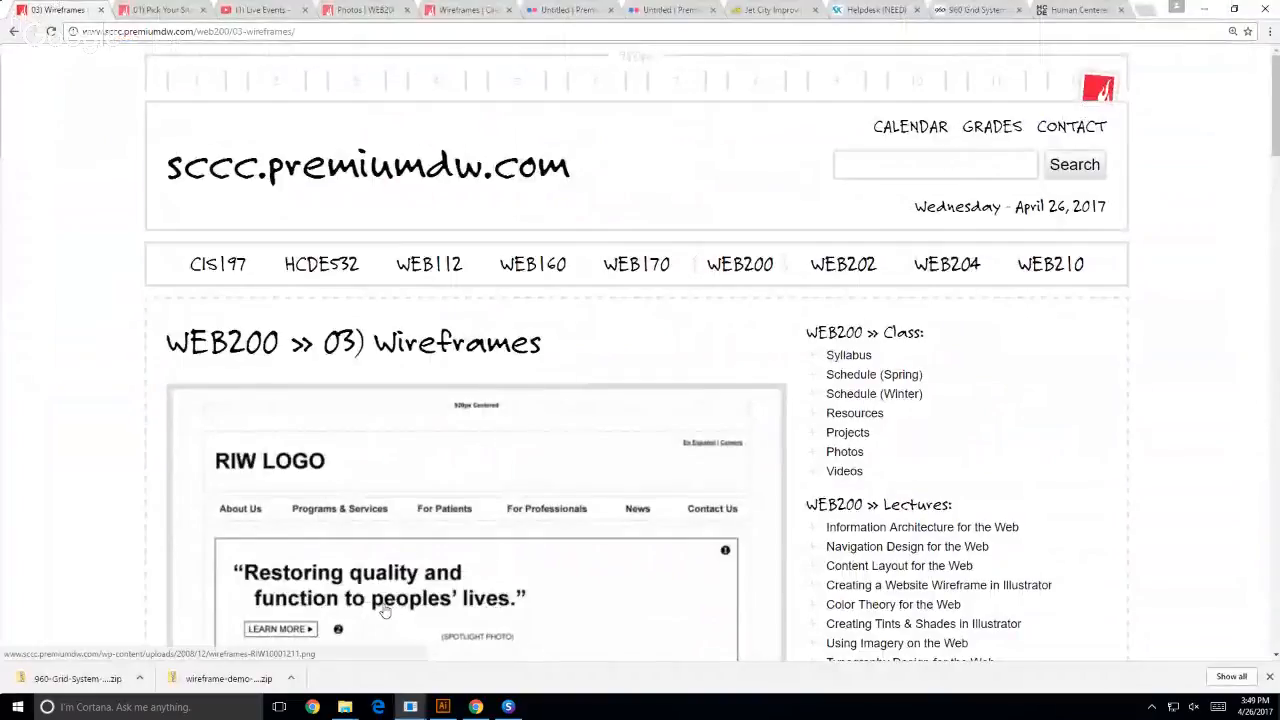
{"action": "left_click", "coordinate": [975, 10]}
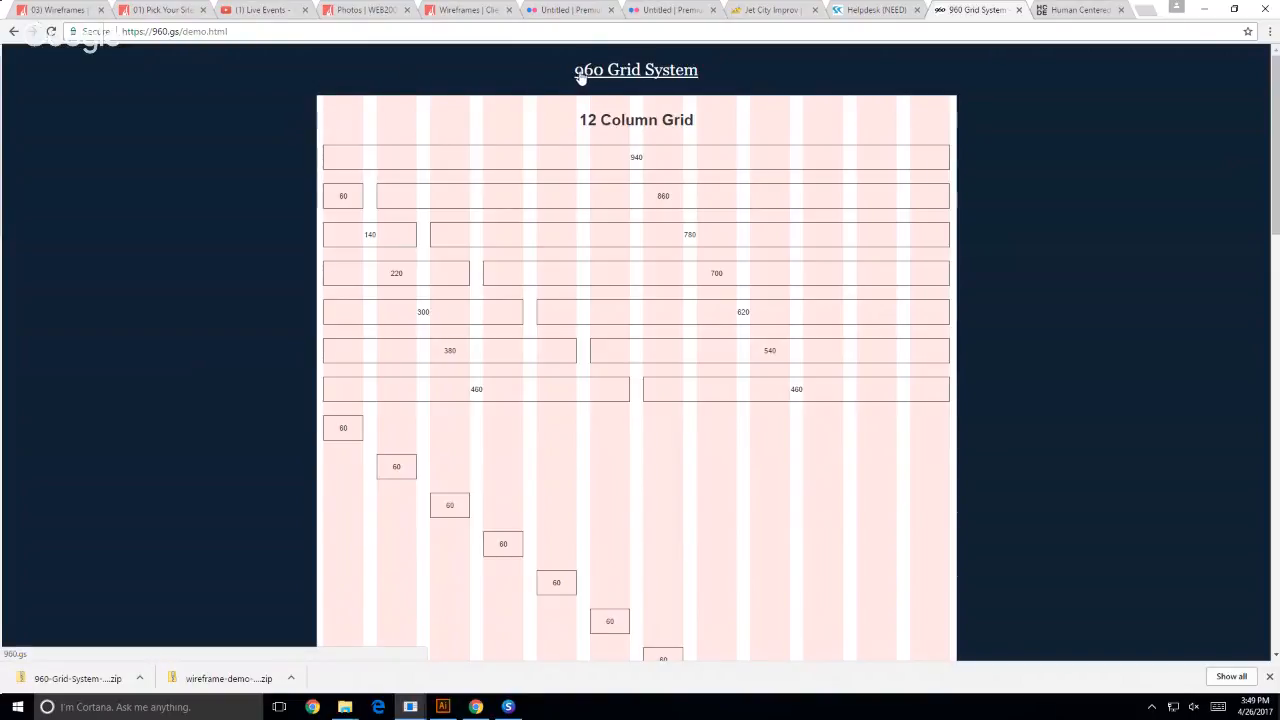
- Return to Illustrator and create the 980 x 2200 px rectangle, then leave the Rectangle tool for the Selection tool
{"action": "left_click", "coordinate": [439, 708]}
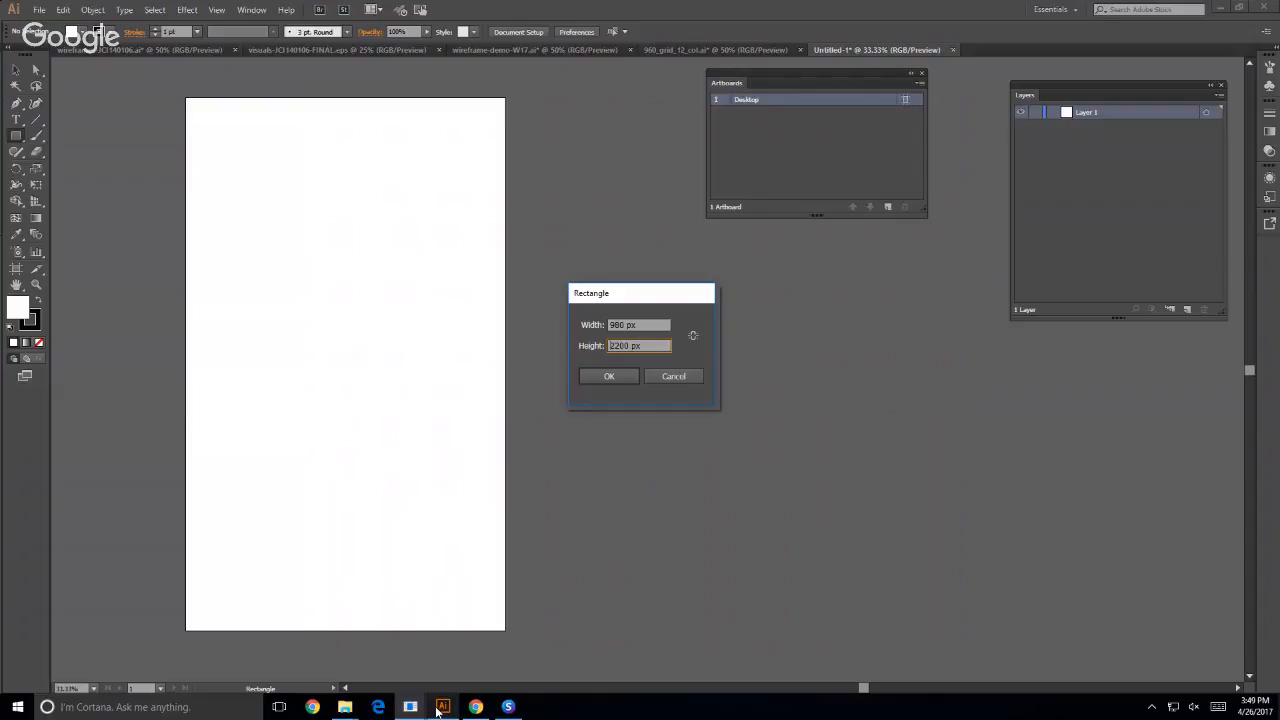
{"action": "left_click", "coordinate": [622, 376]}
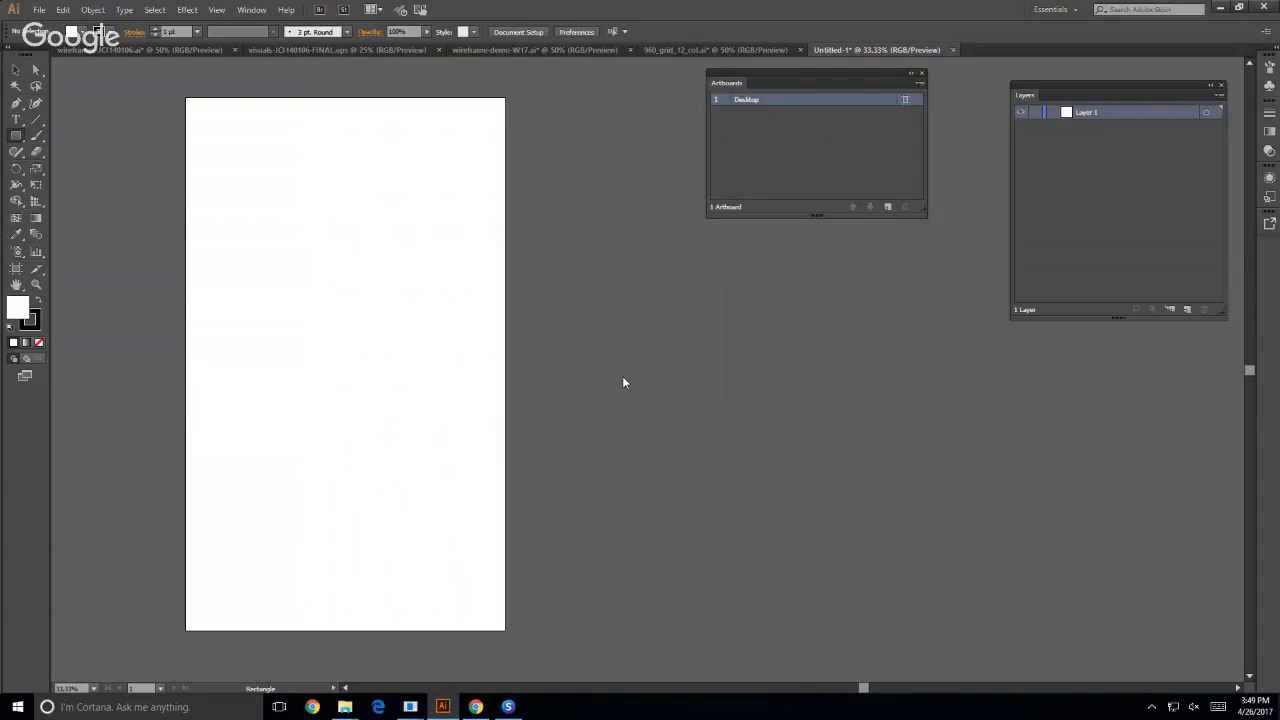
{"action": "left_click", "coordinate": [15, 70]}
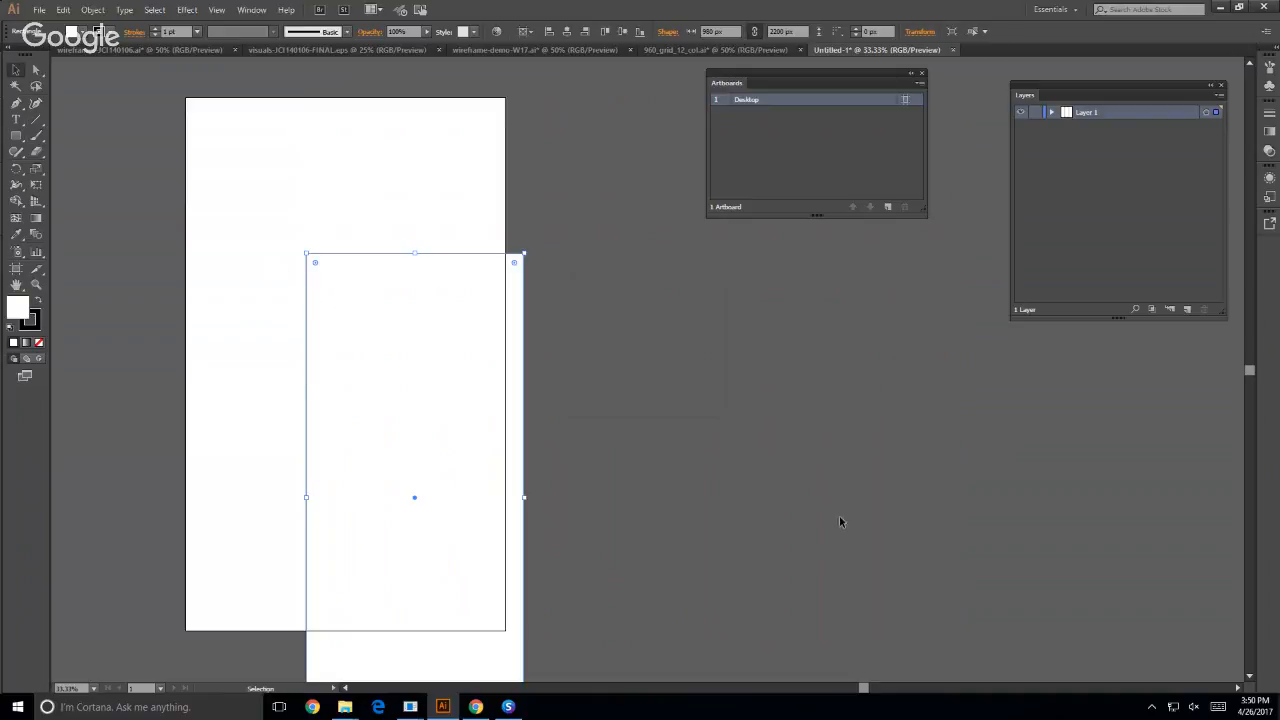
- Centre the 980 x 2200 px rectangle horizontally and vertically on the Desktop artboard using Align to Artboard, then deselect it
{"action": "left_click", "coordinate": [249, 10]}
{"action": "left_click", "coordinate": [333, 157]}
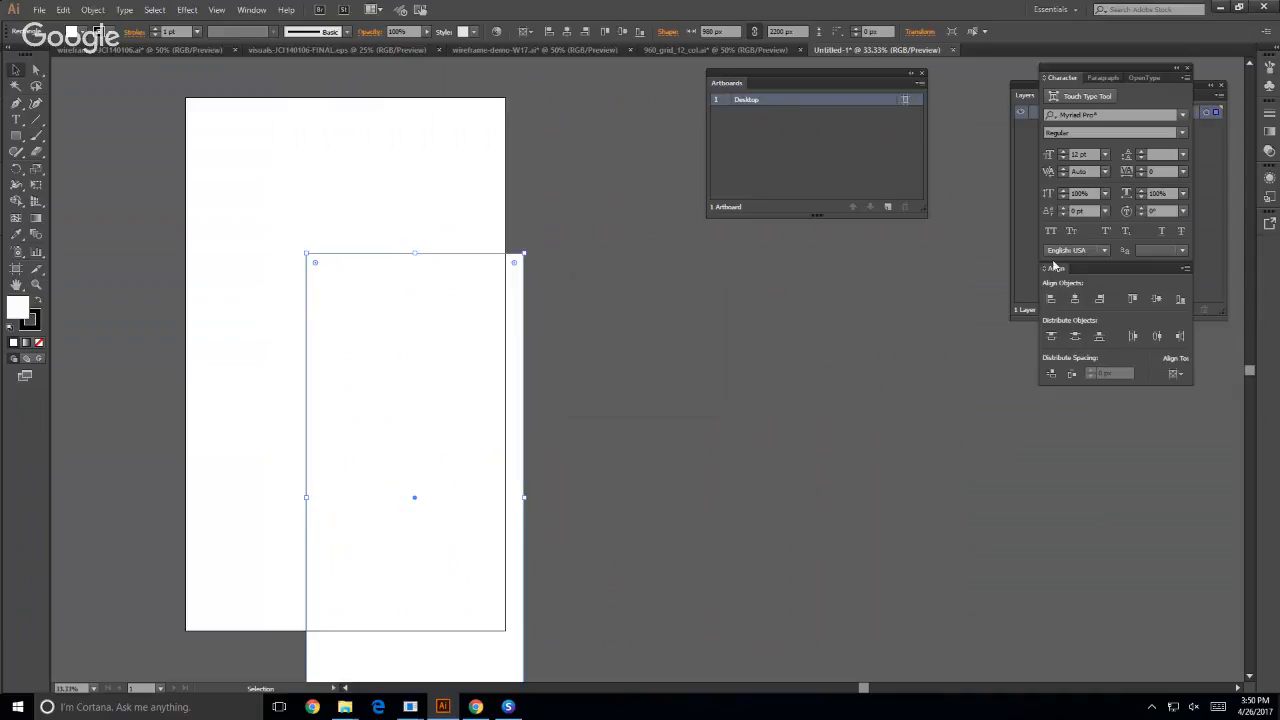
{"action": "left_click_drag", "start_coordinate": [1053, 270], "coordinate": [670, 249]}
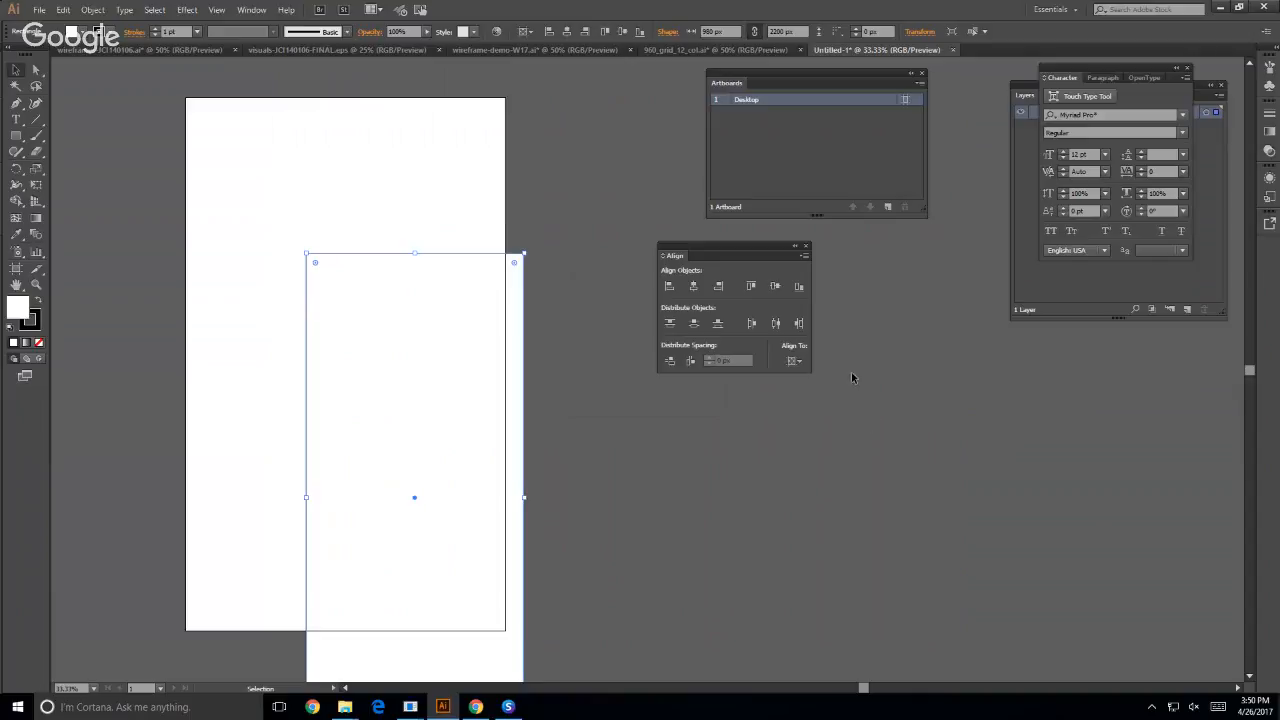
{"action": "left_click", "coordinate": [792, 361]}
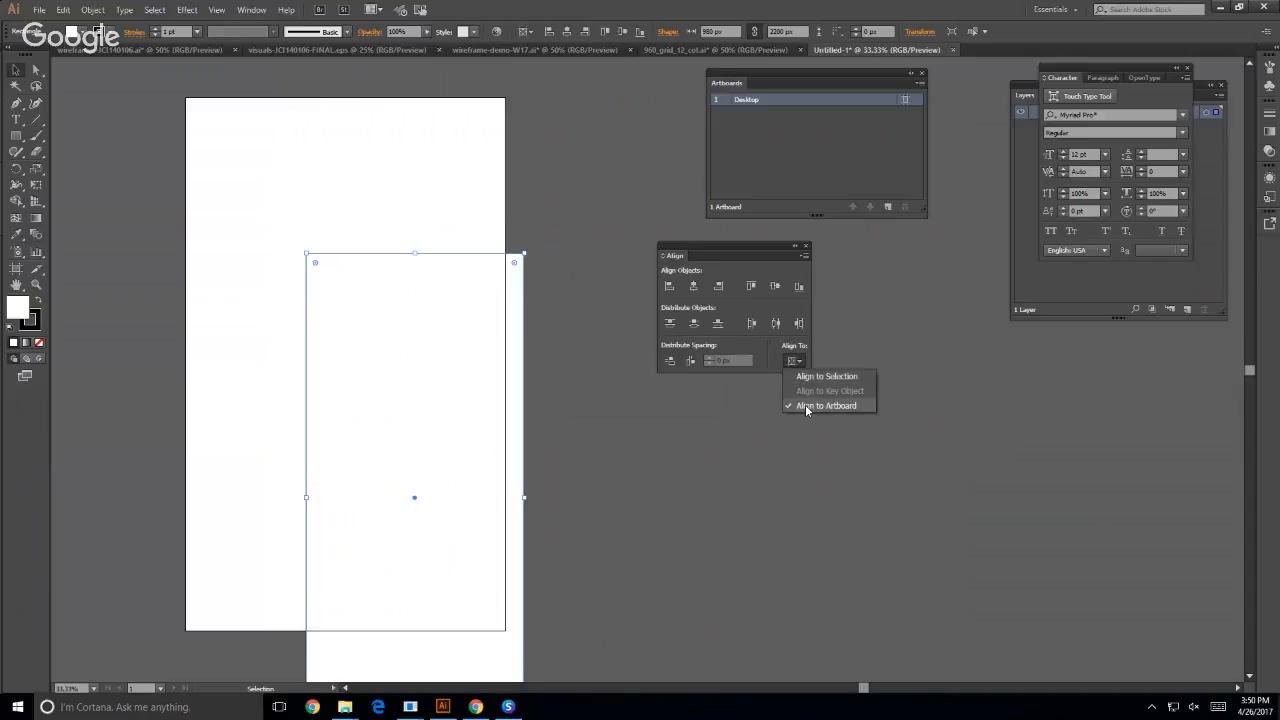
{"action": "left_click", "coordinate": [805, 405]}
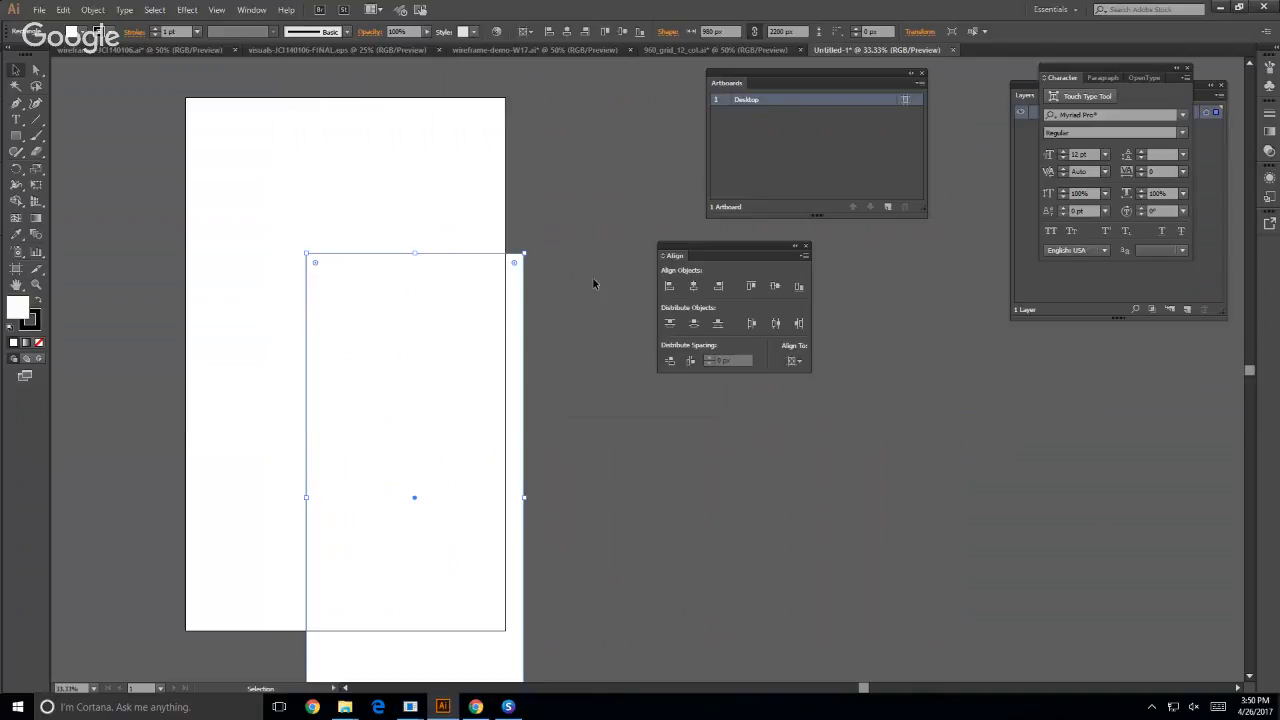
{"action": "left_click", "coordinate": [691, 287]}
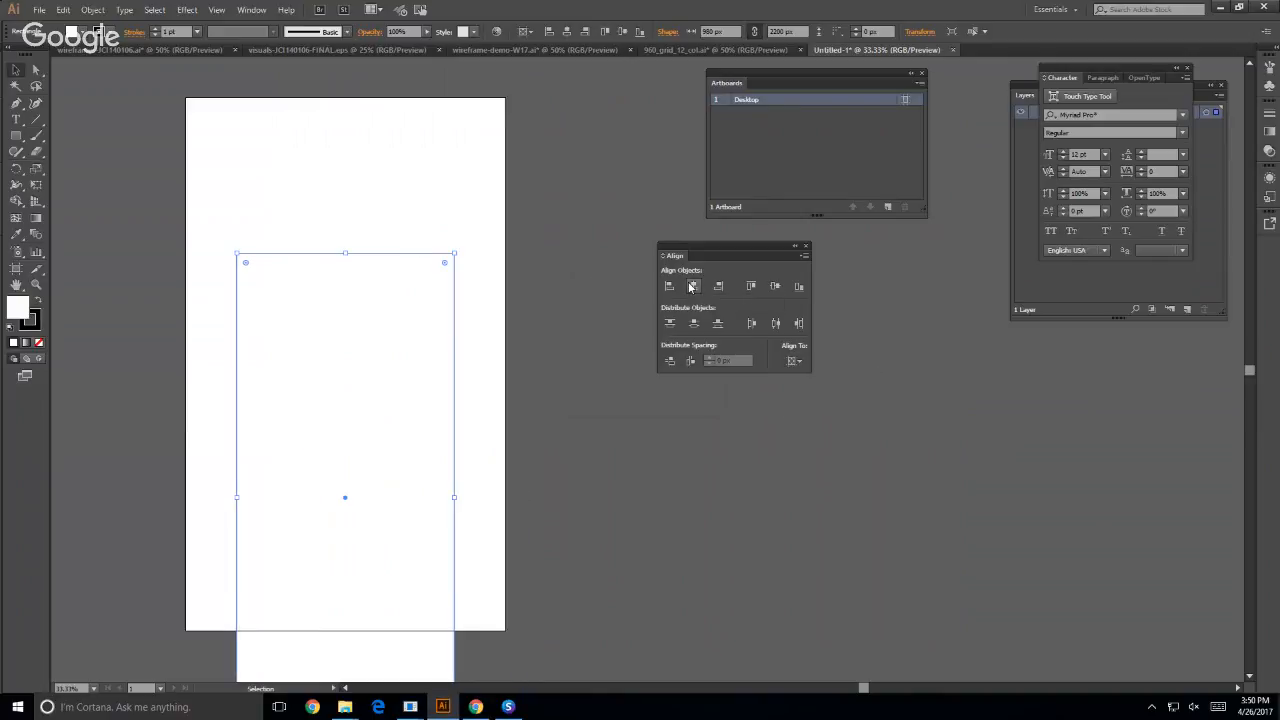
{"action": "left_click", "coordinate": [775, 287]}
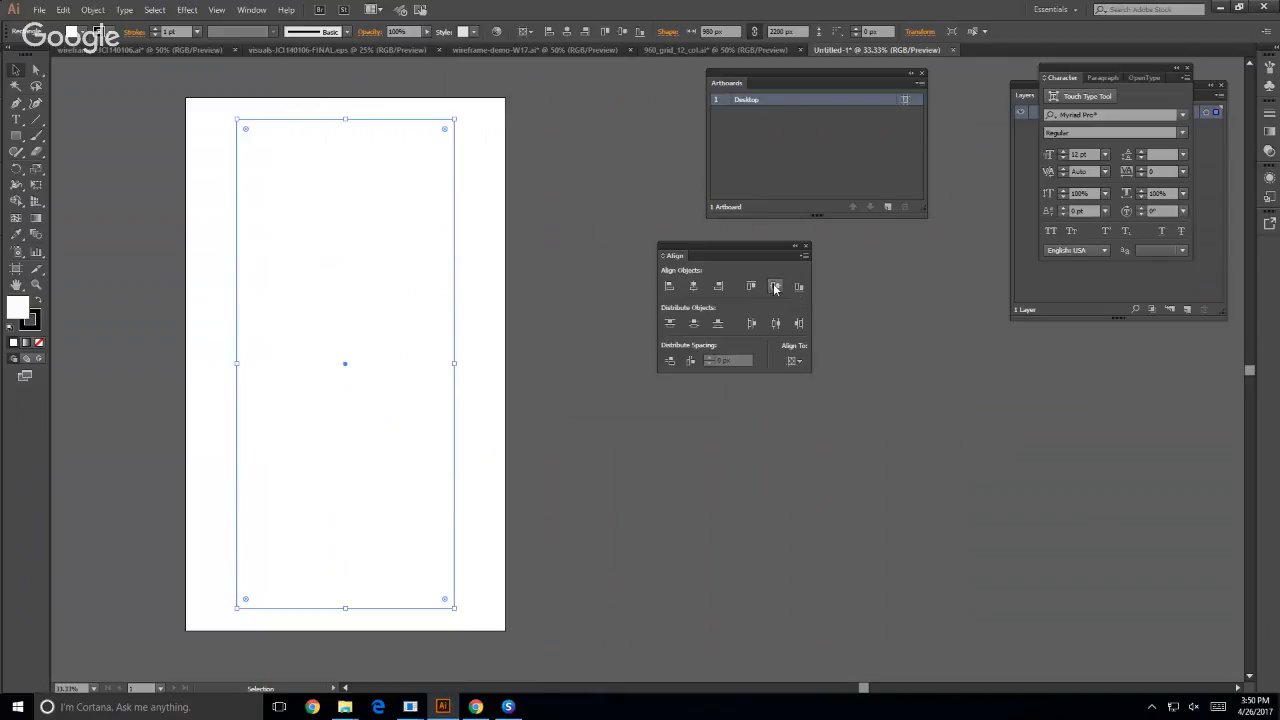
{"action": "left_click", "coordinate": [527, 495]}
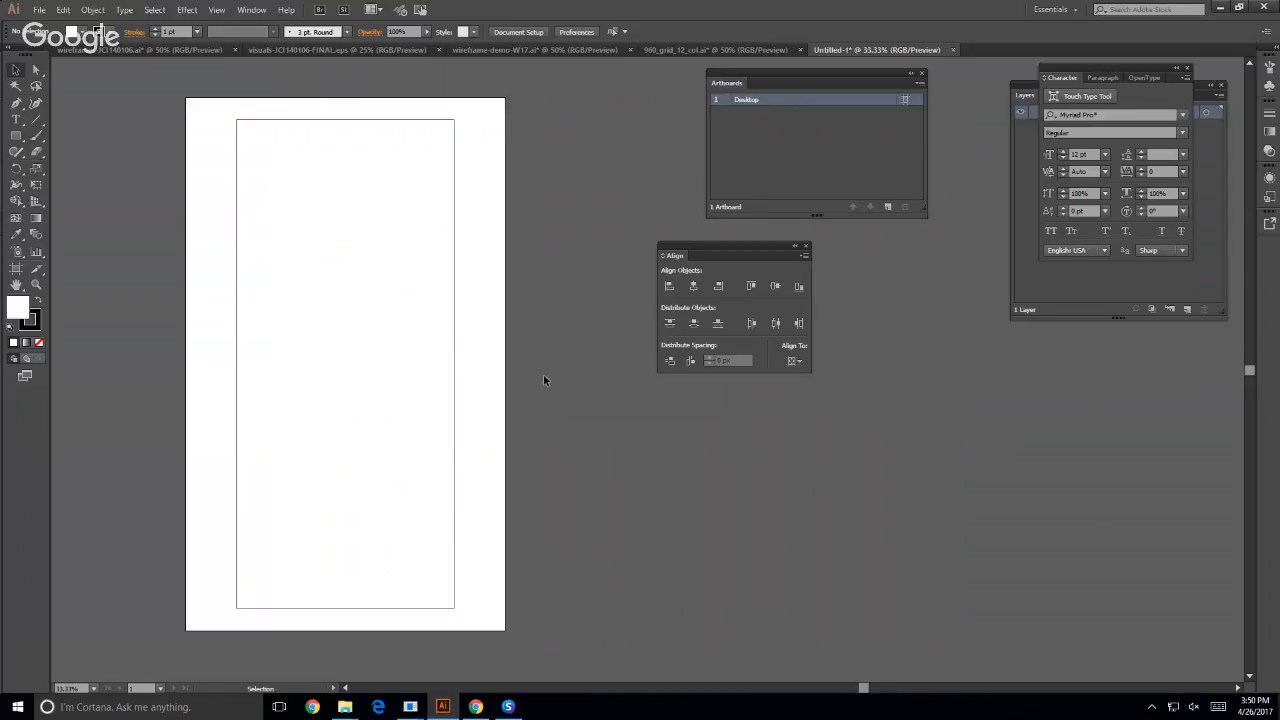
- Switch to the wireframe-JCI140106 document and examine the column ruler and grid guides around its header
{"action": "left_click", "coordinate": [85, 51]}
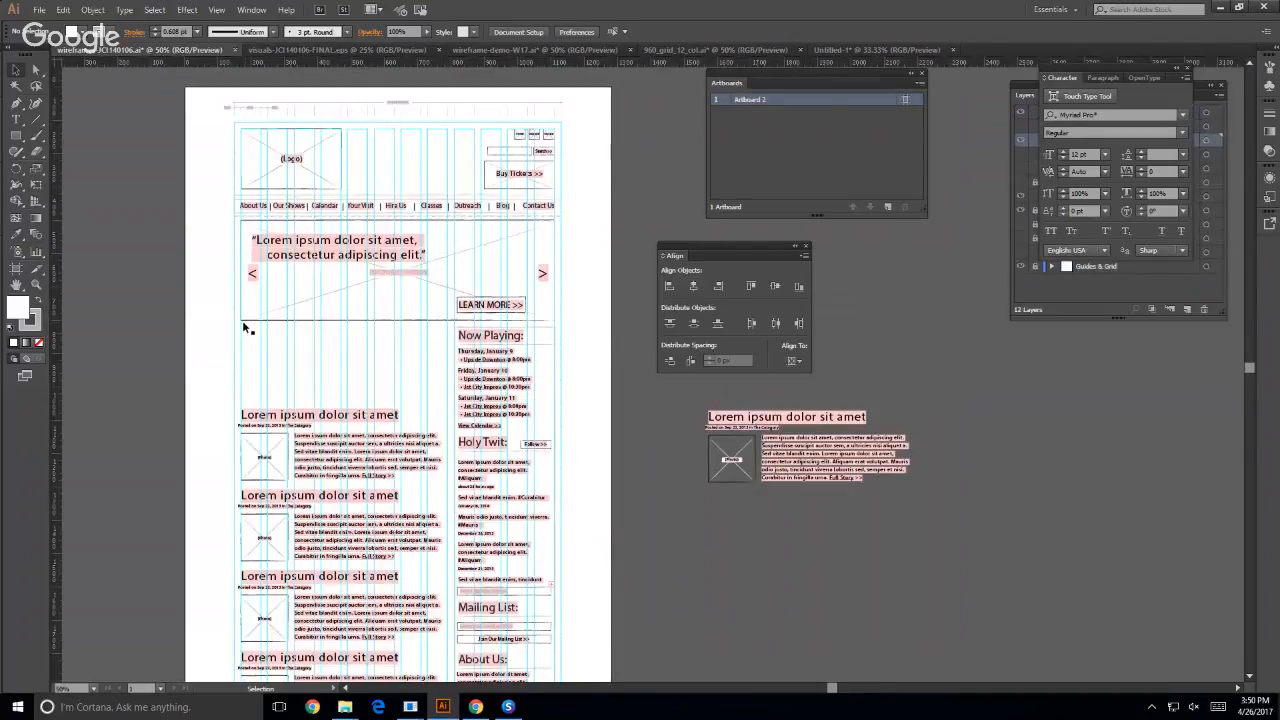
{"action": "scroll", "coordinate": [234, 172], "scroll_direction": "up", "scroll_amount": 1}
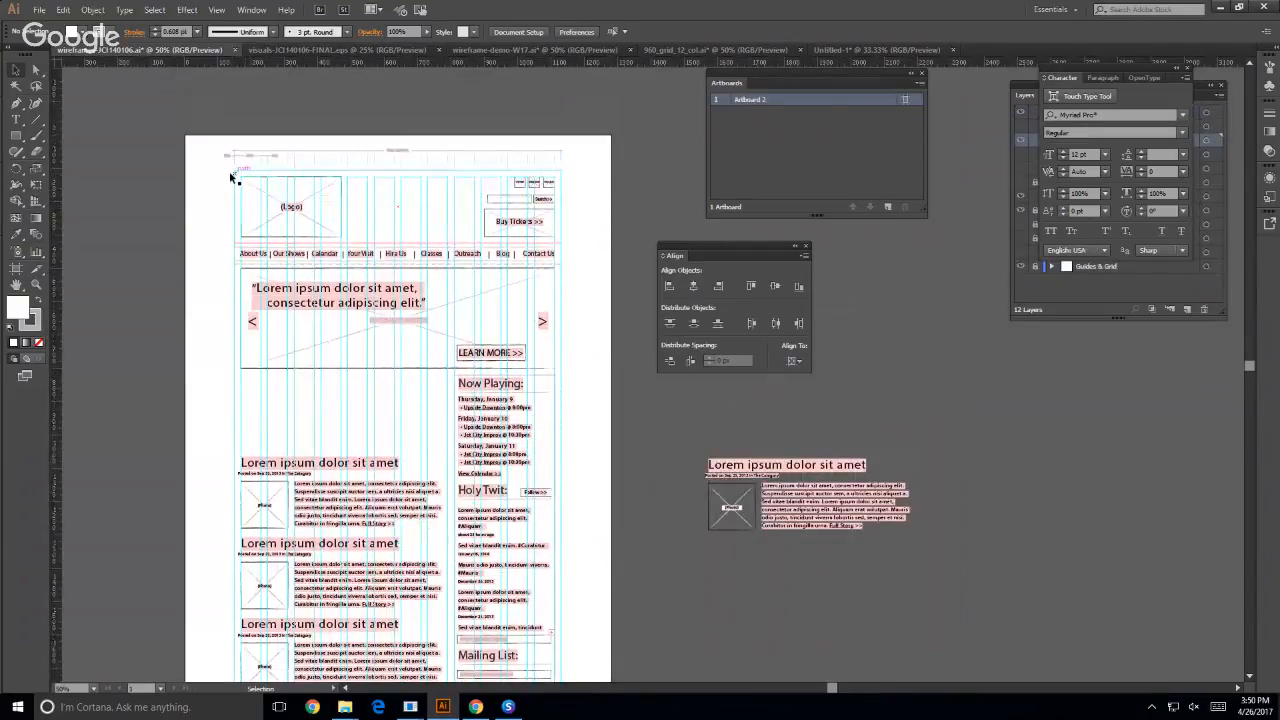
{"action": "key", "text": "ctrl+plus"}
{"action": "key", "text": "ctrl+plus"}
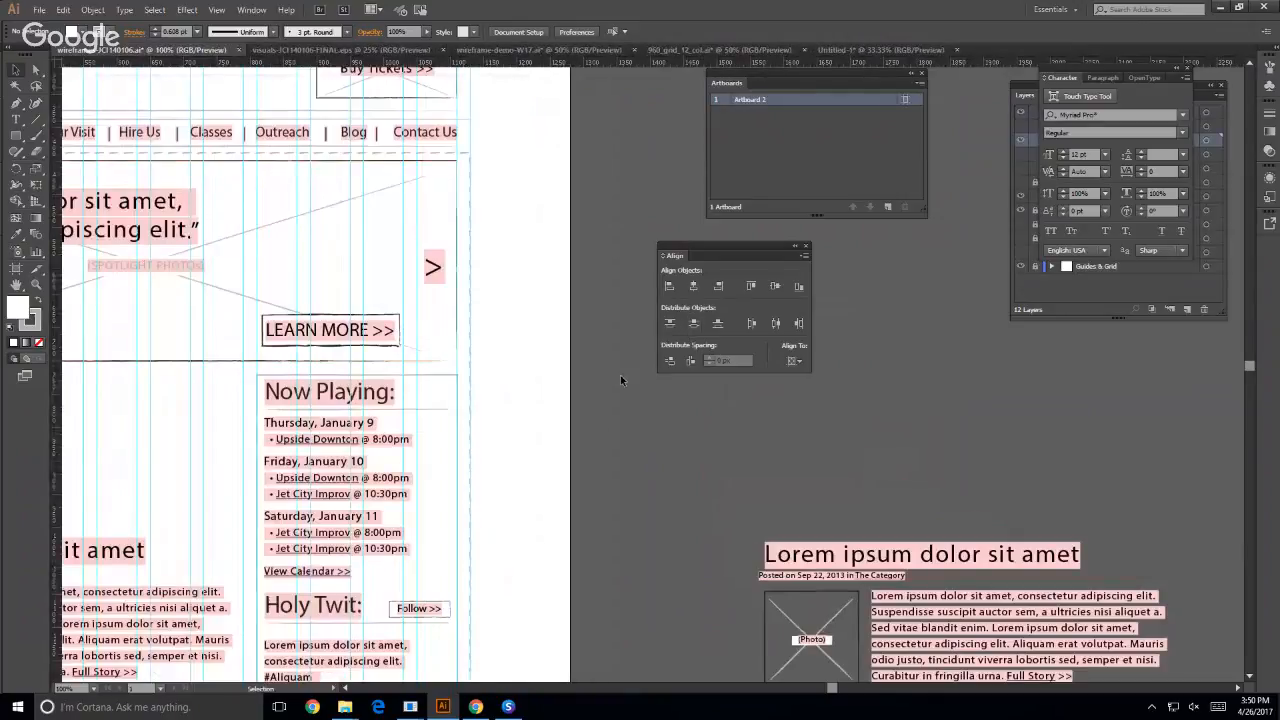
{"action": "left_click_drag", "start_coordinate": [462, 308], "coordinate": [718, 561]}
{"action": "left_click_drag", "start_coordinate": [703, 246], "coordinate": [1000, 441]}
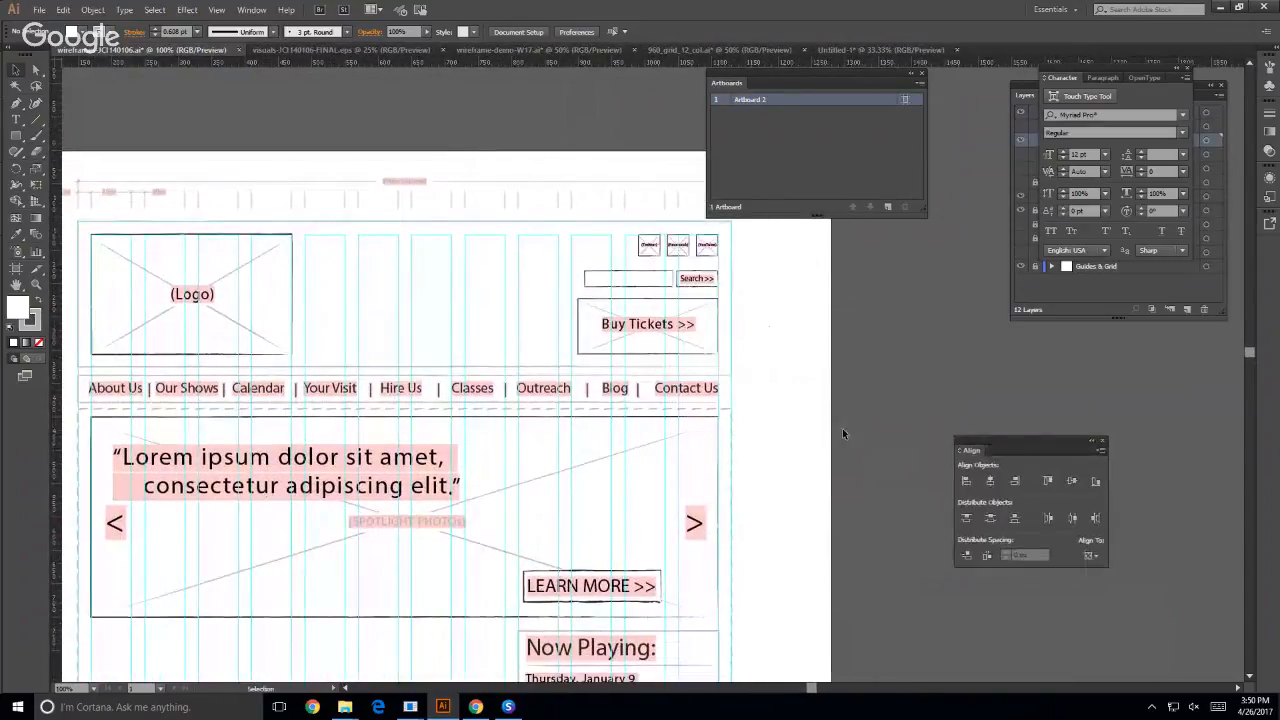
{"action": "scroll", "coordinate": [800, 445], "scroll_direction": "up", "scroll_amount": 1}
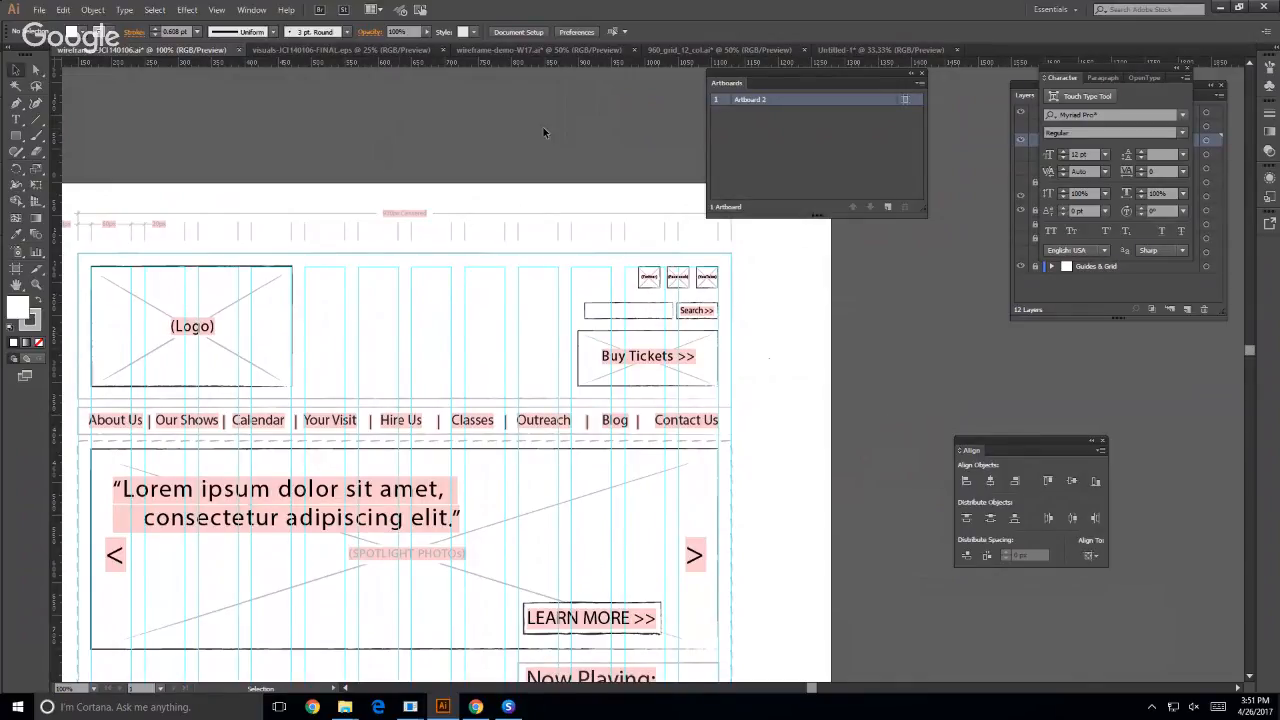
- Return to the untitled document and create a rectangle 940 px wide and 2160 px high
{"action": "left_click", "coordinate": [850, 49]}
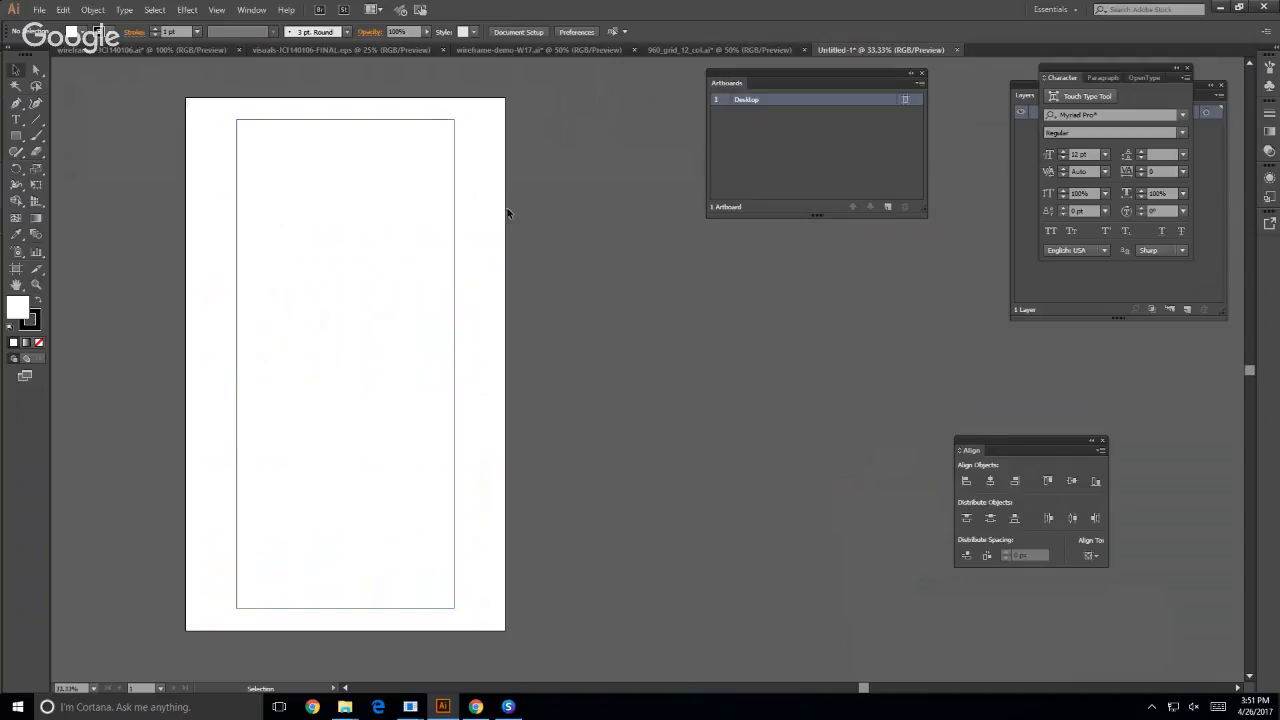
{"action": "left_click", "coordinate": [15, 136]}
{"action": "left_click", "coordinate": [295, 179]}
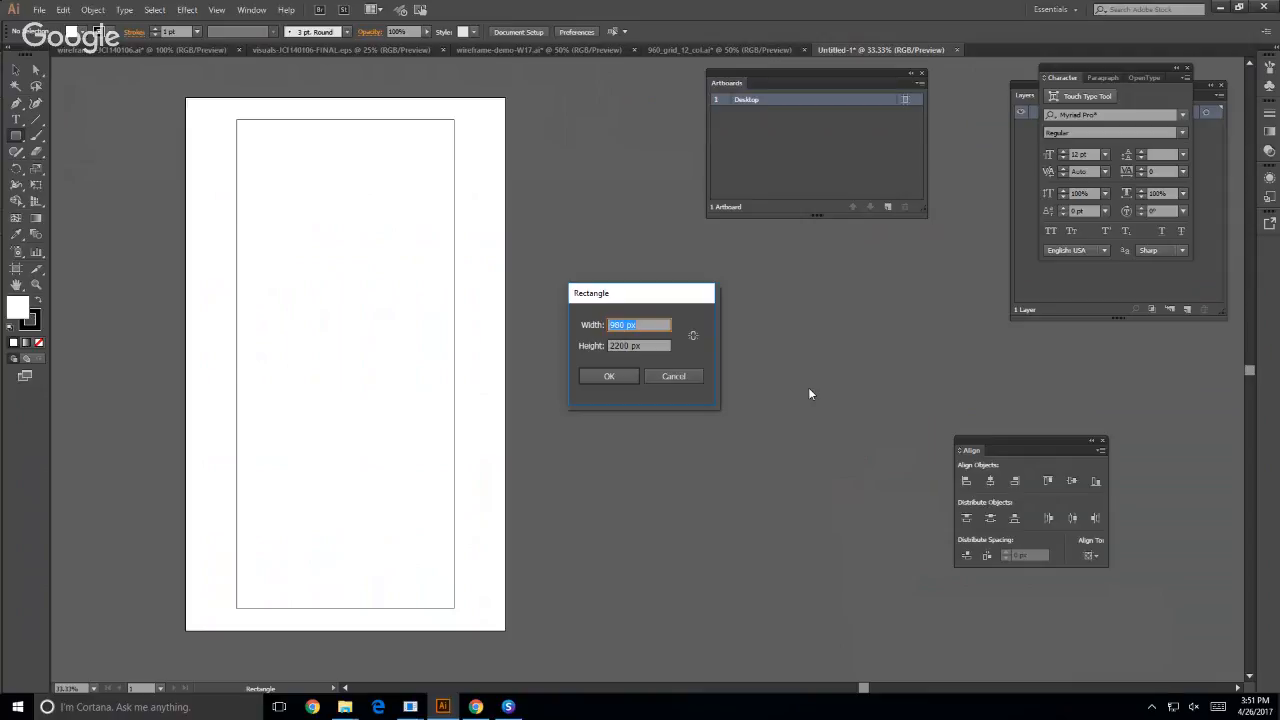
{"action": "type", "text": "940"}
{"action": "key", "text": "Tab"}
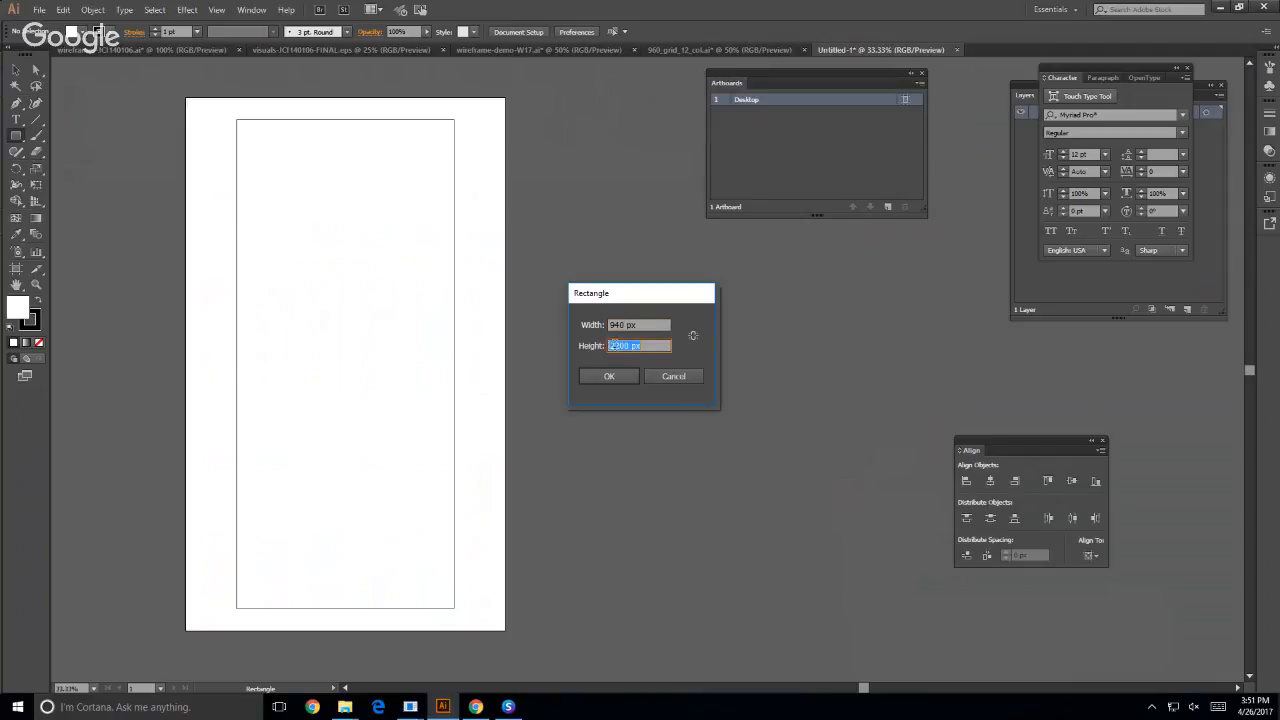
{"action": "double_click", "coordinate": [617, 346]}
{"action": "type", "text": "2160"}
{"action": "left_click", "coordinate": [607, 377]}
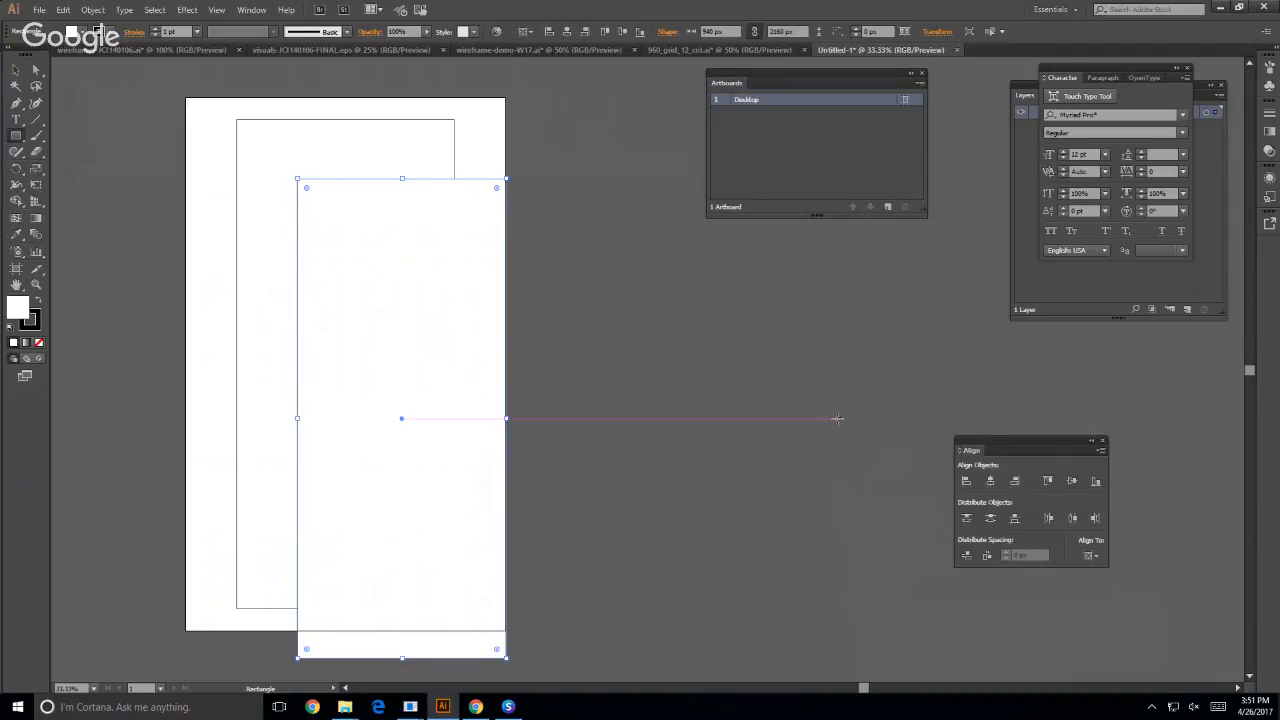
- Centre the 940 x 2160 px rectangle horizontally and vertically on the artboard, then deselect it
{"action": "left_click", "coordinate": [990, 481]}
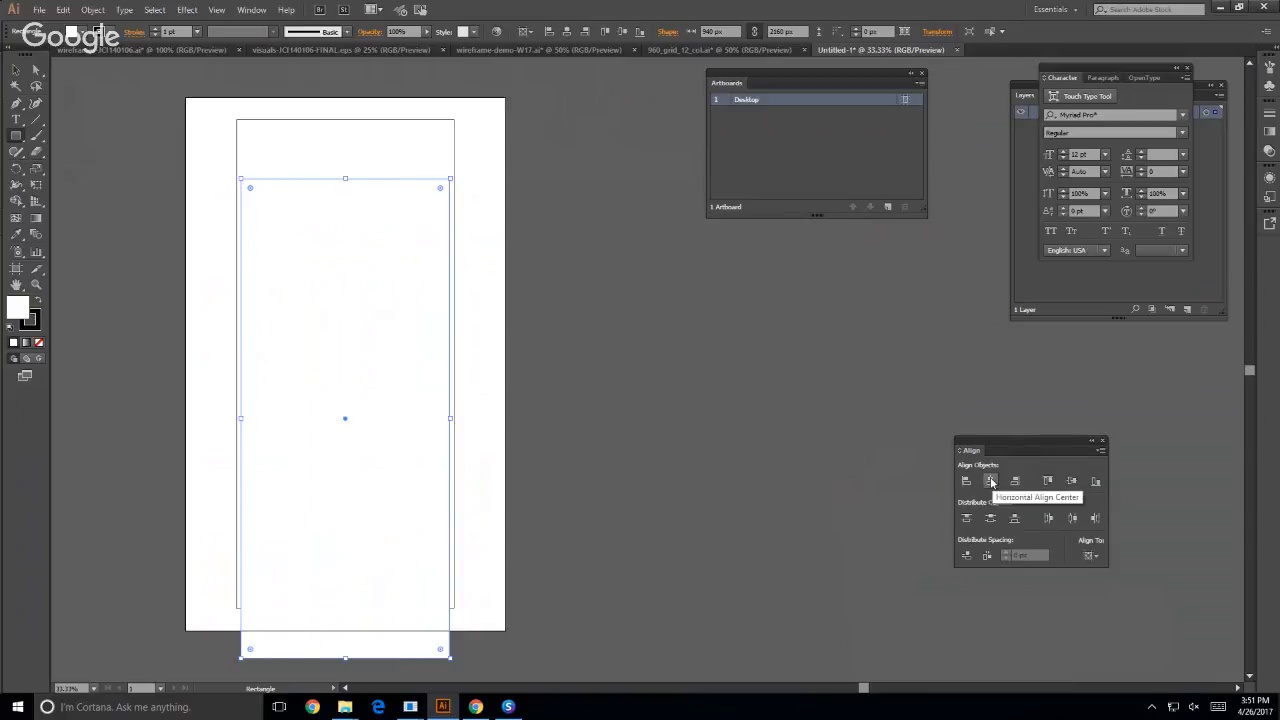
{"action": "left_click", "coordinate": [1072, 482]}
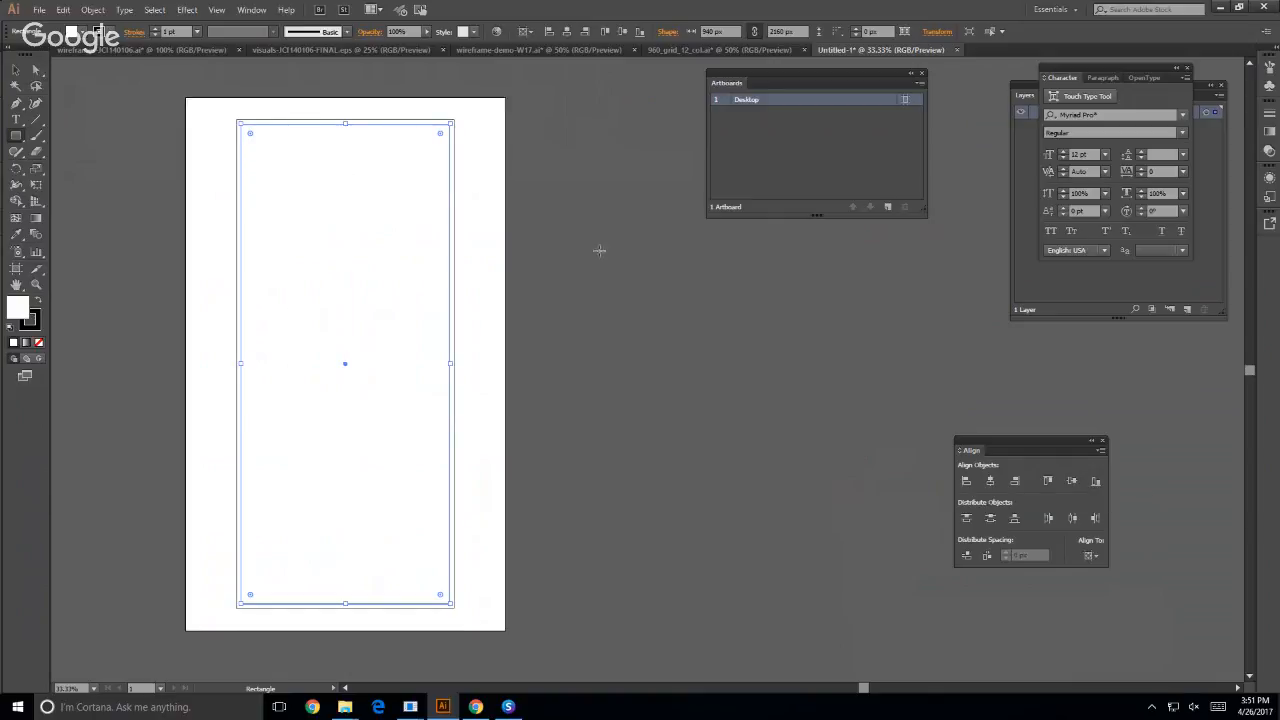
{"action": "left_click", "coordinate": [16, 70]}
{"action": "left_click", "coordinate": [600, 334]}
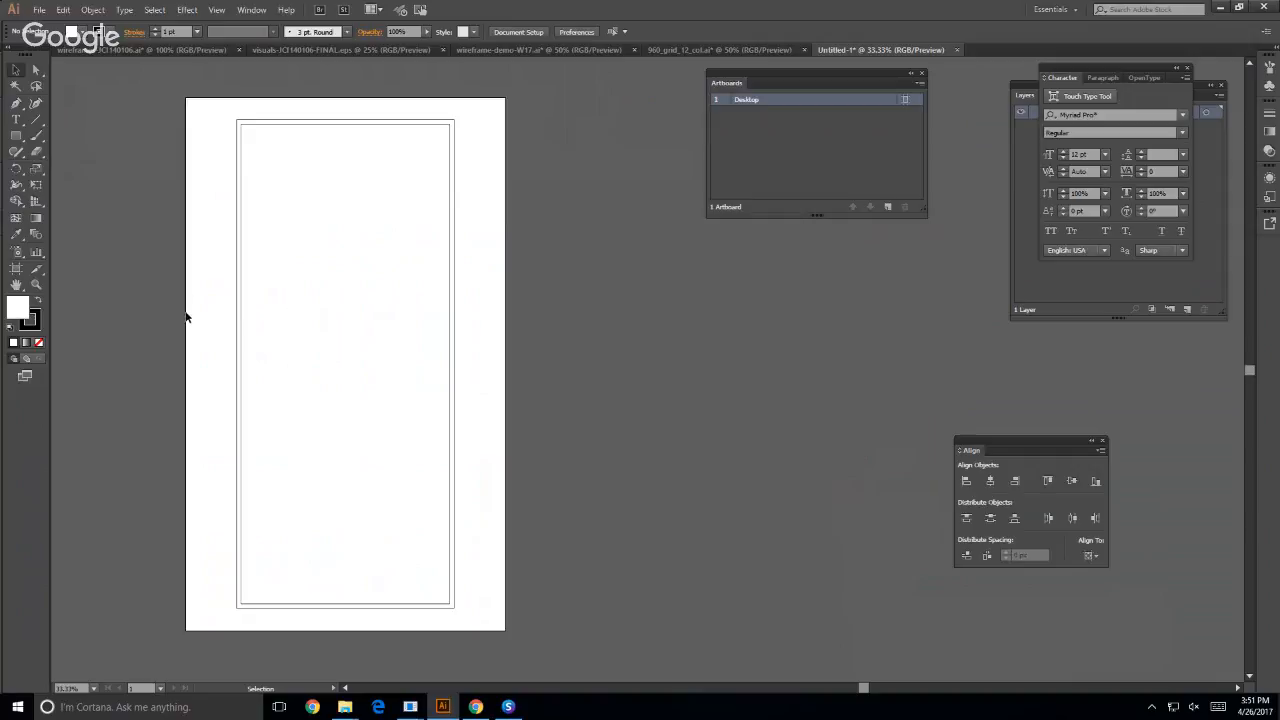
- Open the Split Into Grid settings for the inner 940 x 2160 px rectangle
{"action": "left_click", "coordinate": [238, 232]}
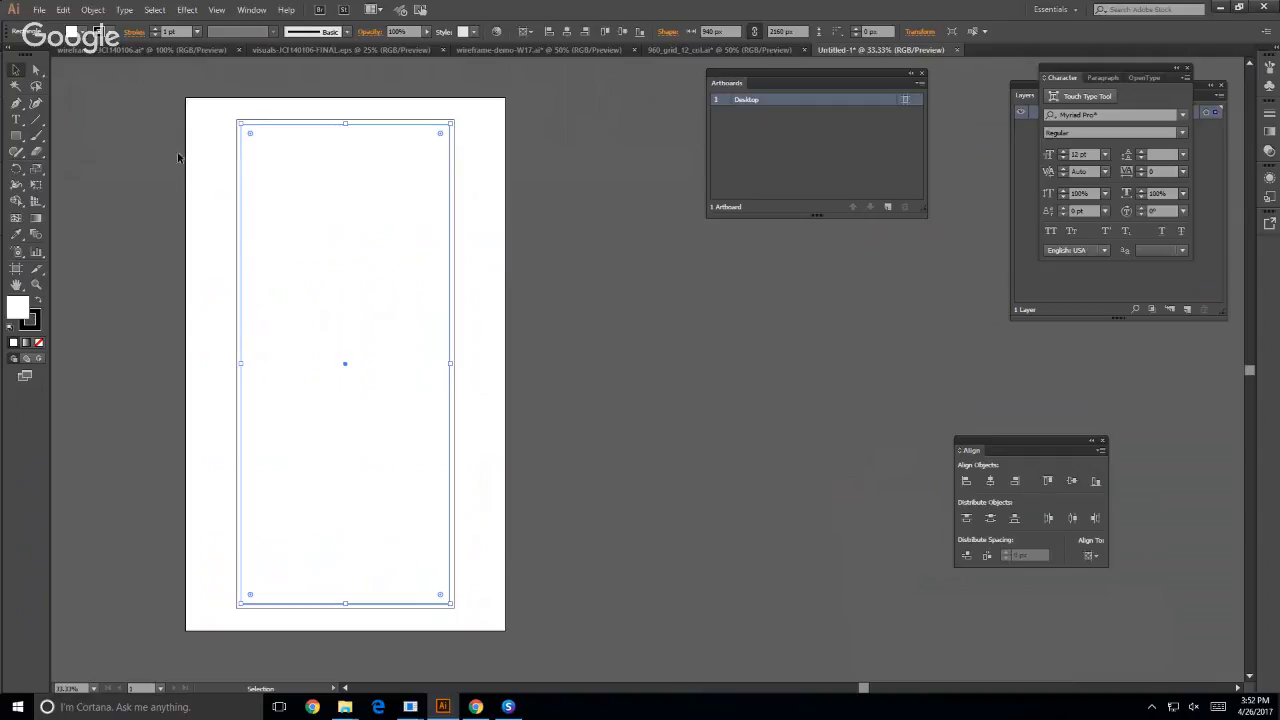
{"action": "left_click", "coordinate": [91, 10]}
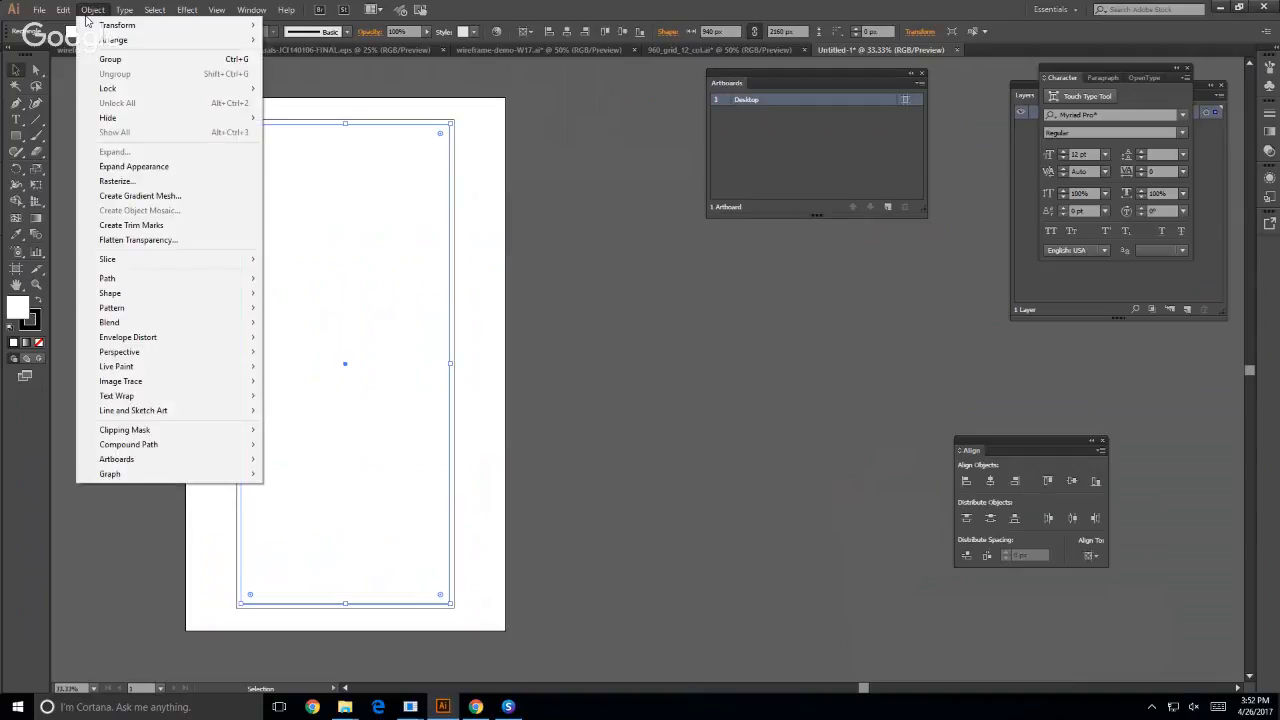
{"action": "mouse_move", "coordinate": [132, 284]}
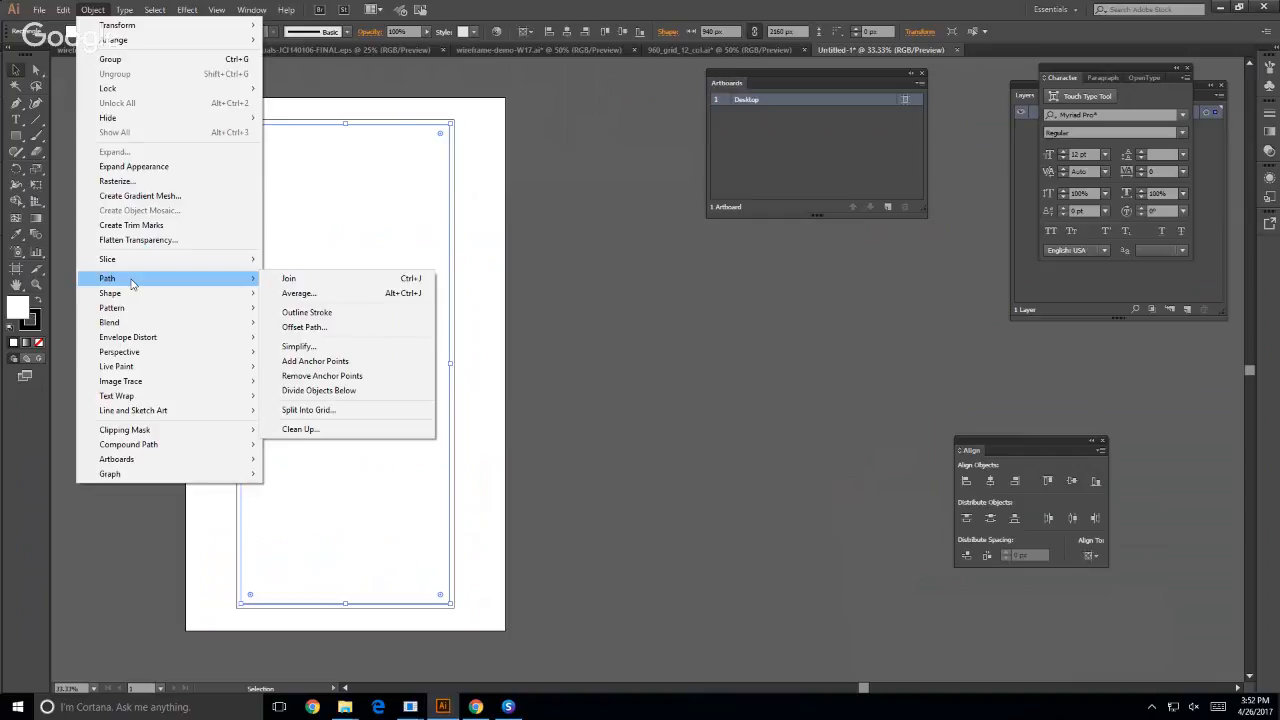
{"action": "left_click", "coordinate": [308, 410]}
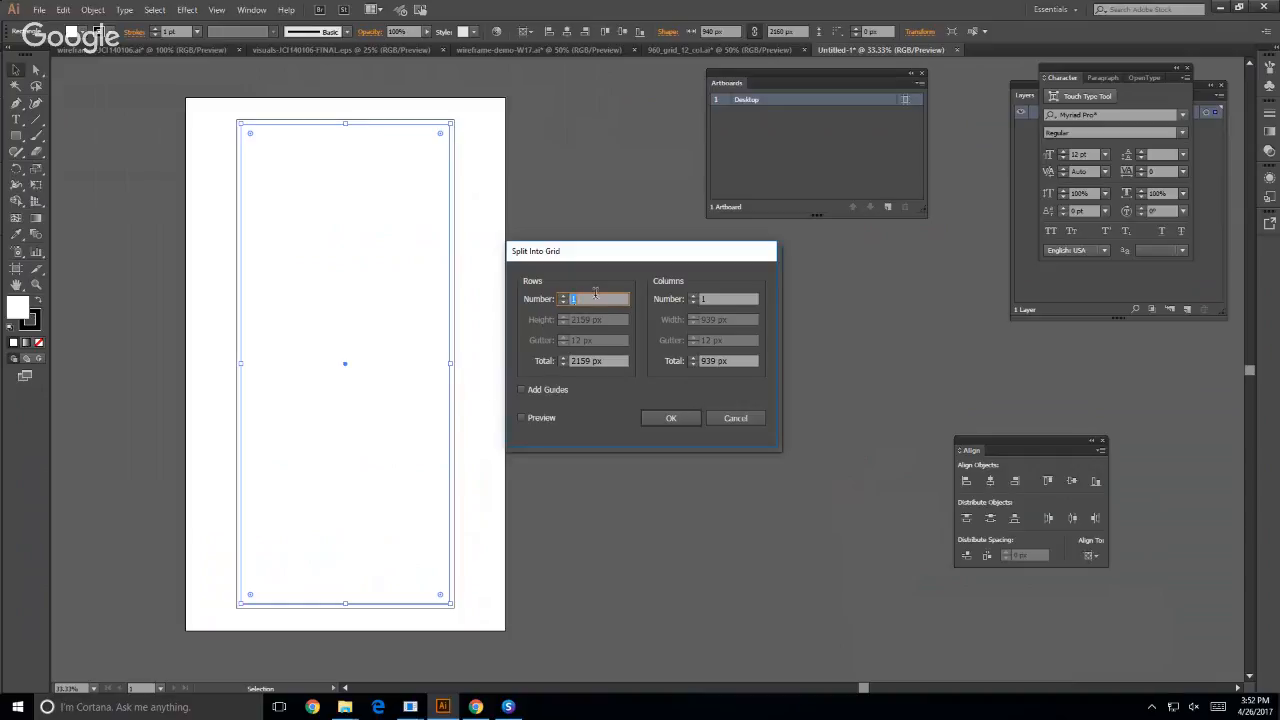
- Try setting the grid to 12 columns, each 60 px wide
{"action": "left_click", "coordinate": [705, 298]}
{"action": "type", "text": "12"}
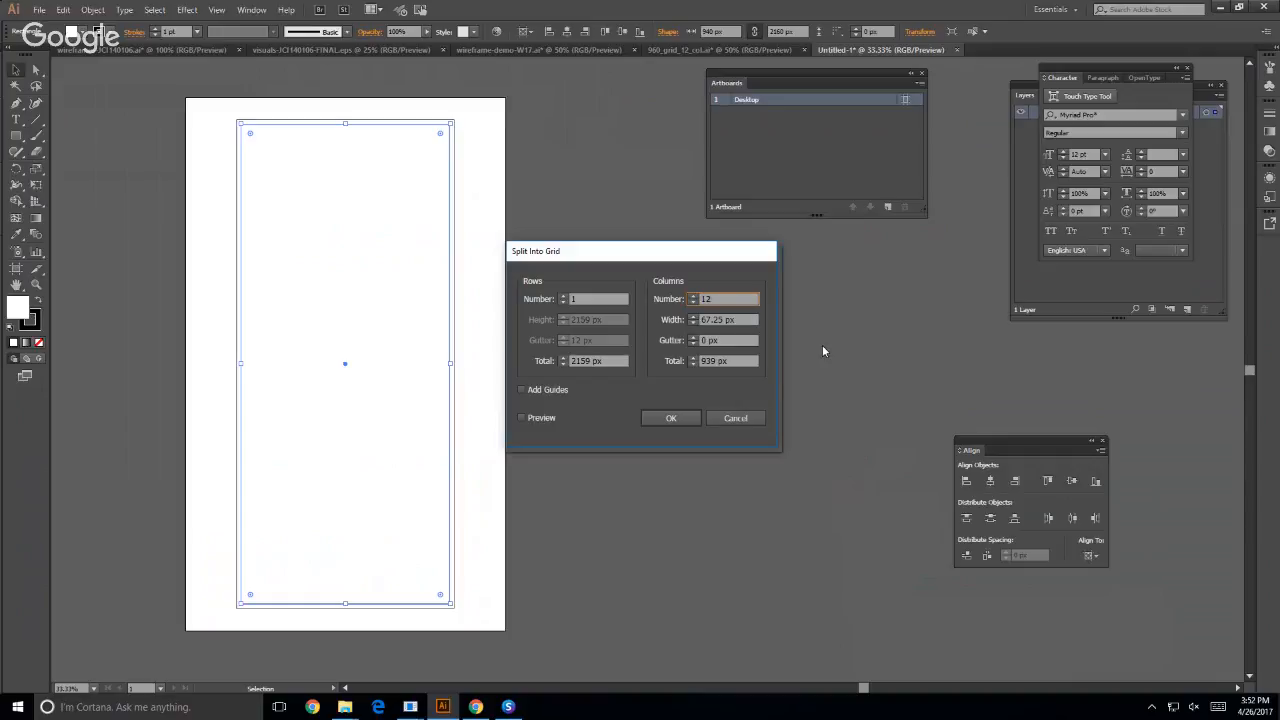
{"action": "key", "text": "Tab"}
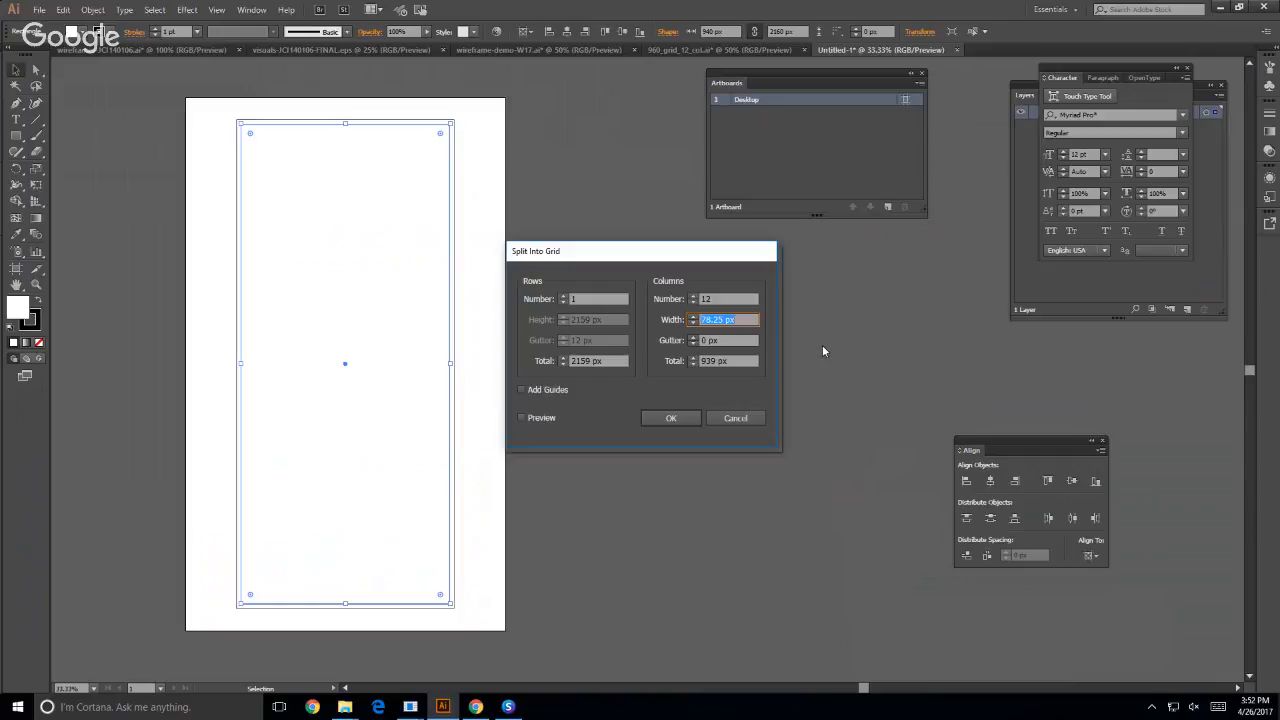
{"action": "type", "text": "60"}
{"action": "key", "text": "Tab"}
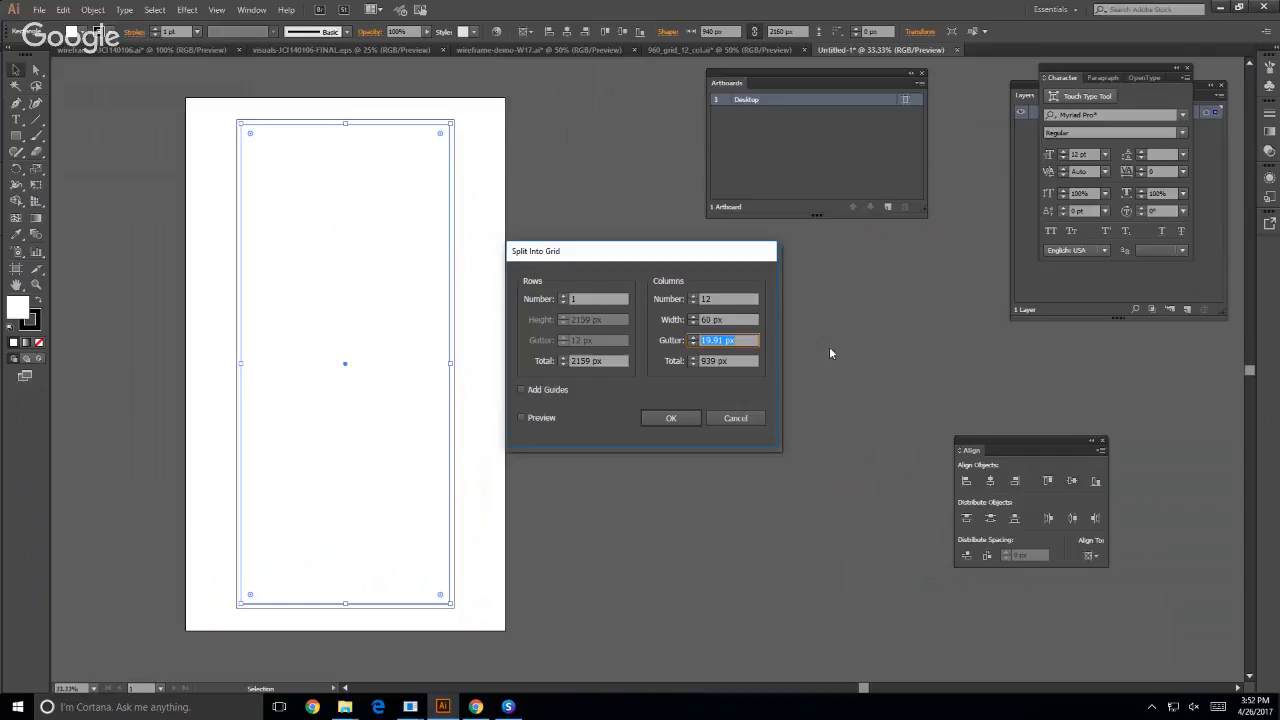
- Split the inner rectangle into 12 columns of 60 px with 20 px gutters across a 940 px total, then deselect
{"action": "double_click", "coordinate": [715, 361]}
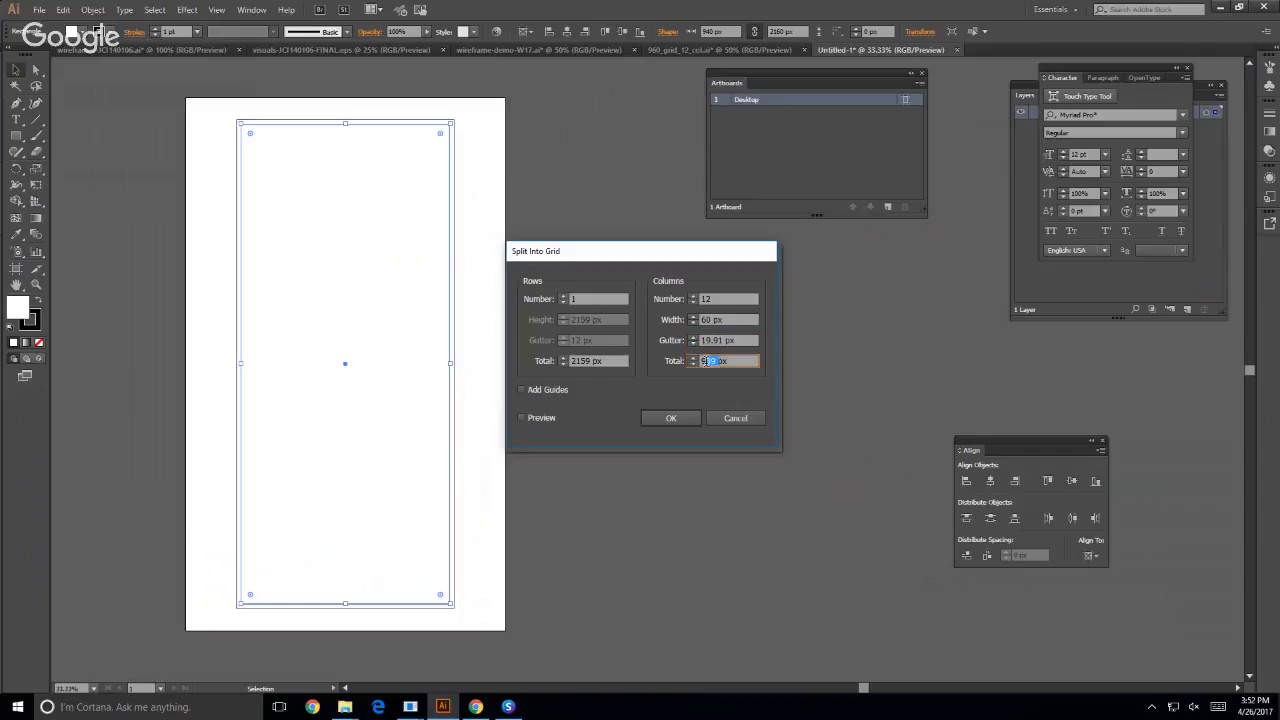
{"action": "type", "text": "940"}
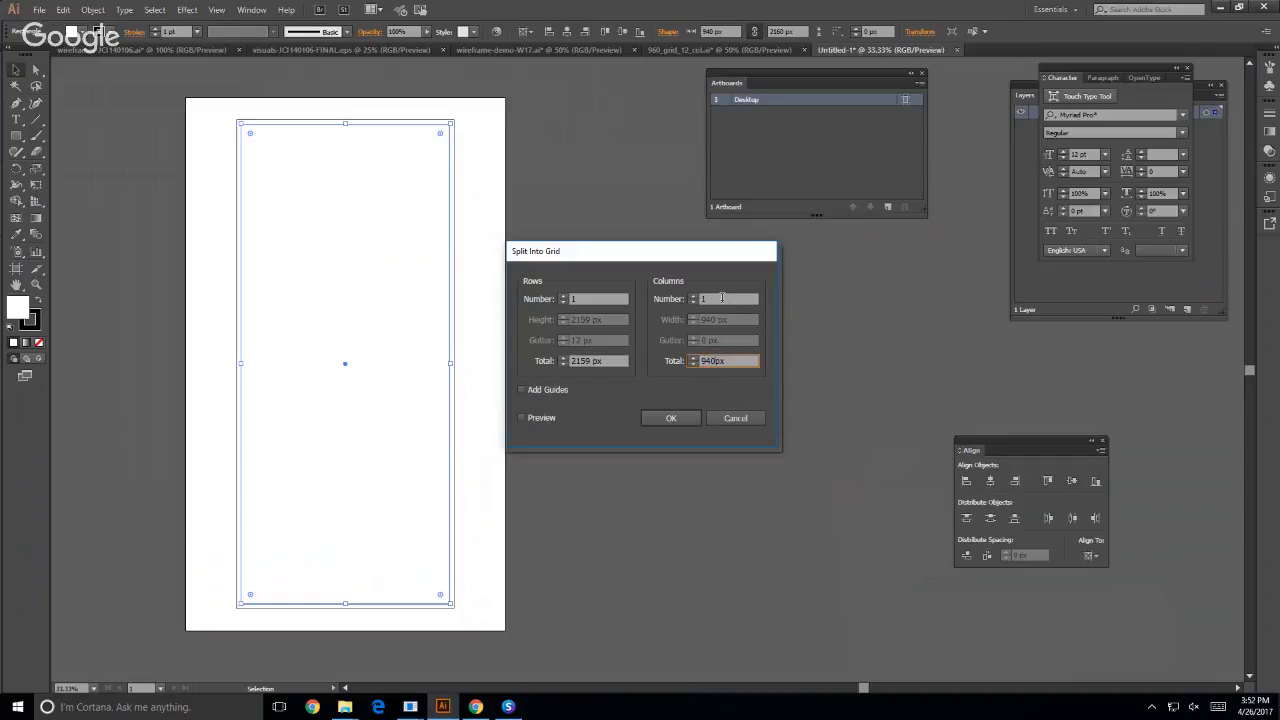
{"action": "double_click", "coordinate": [722, 298]}
{"action": "type", "text": "12"}
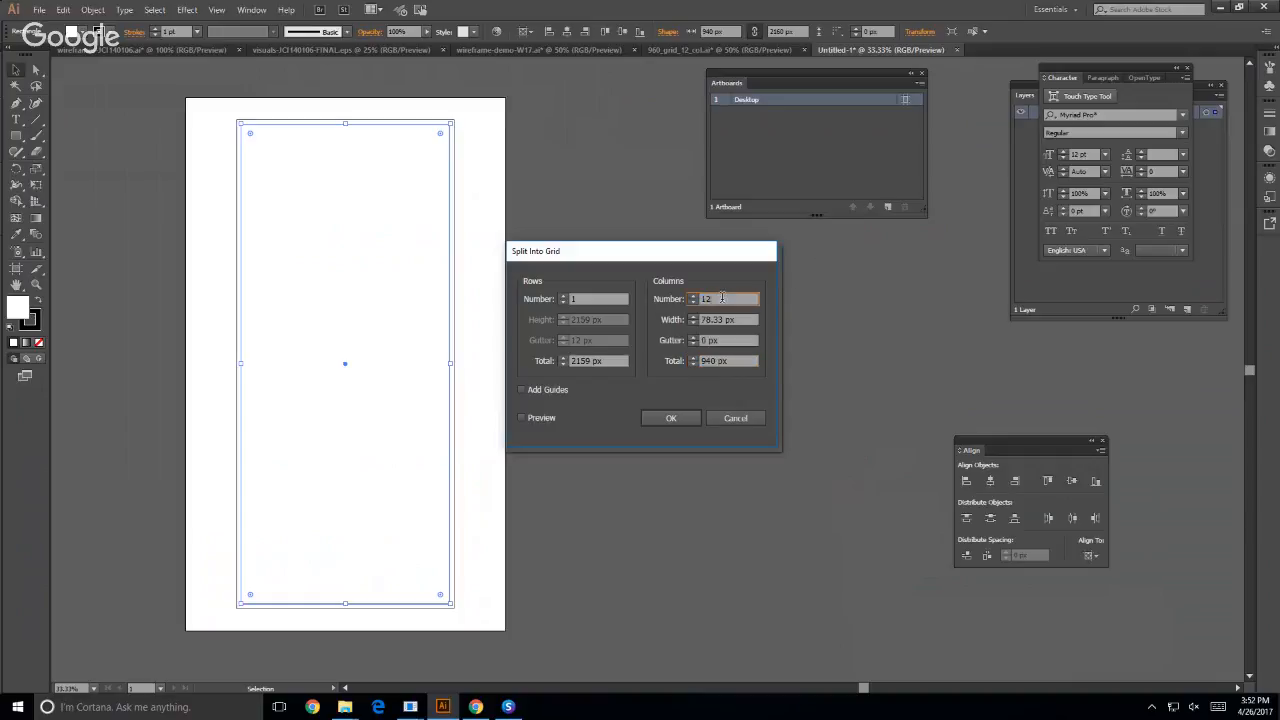
{"action": "double_click", "coordinate": [714, 319]}
{"action": "type", "text": "60px"}
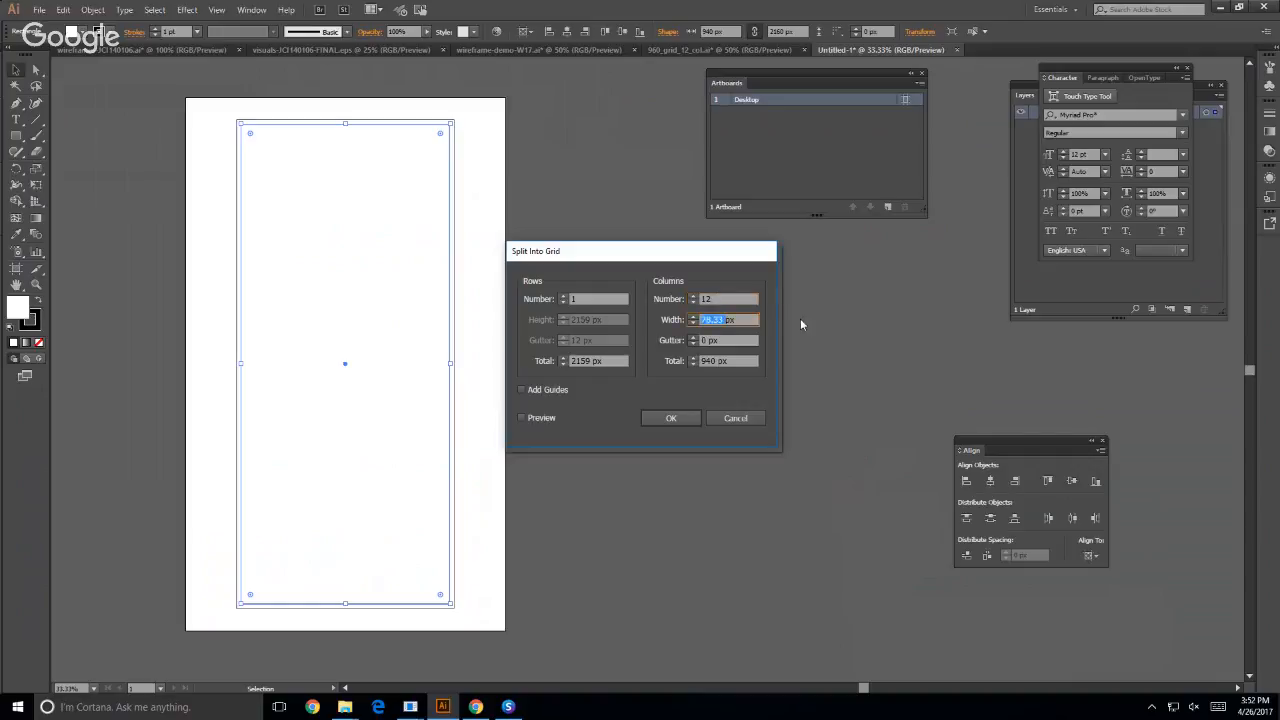
{"action": "double_click", "coordinate": [706, 340]}
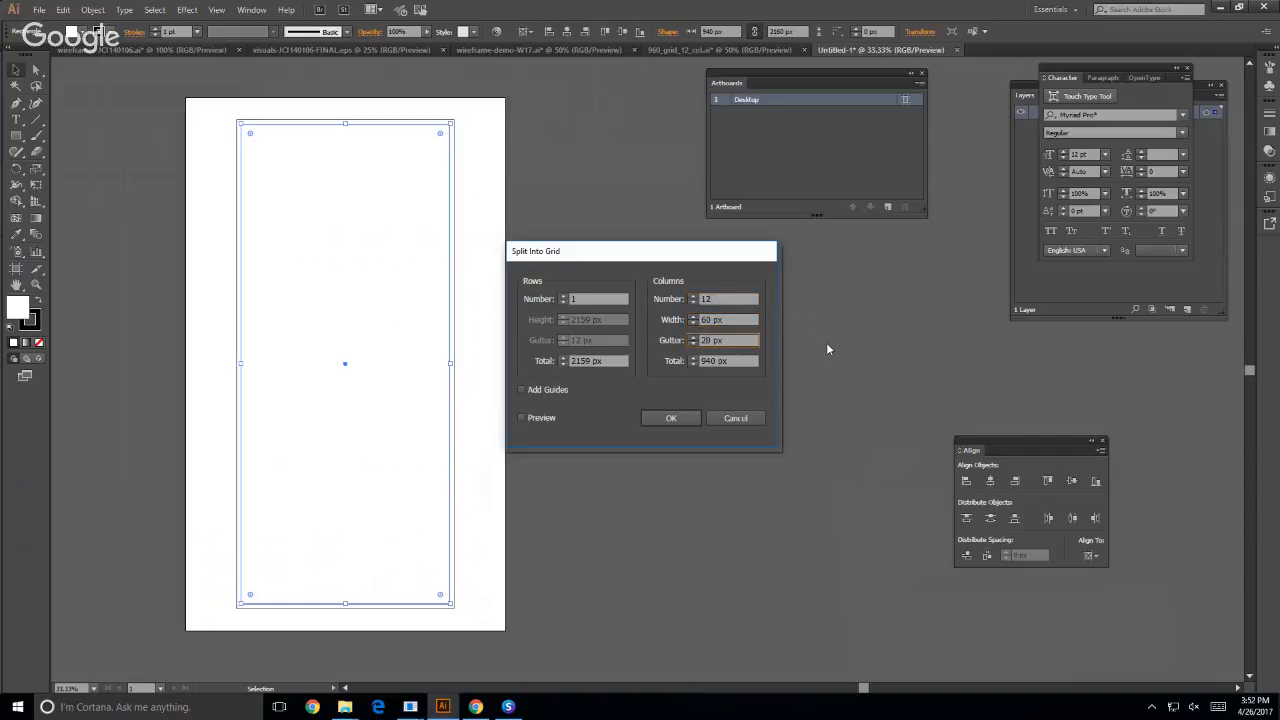
{"action": "left_click", "coordinate": [669, 417]}
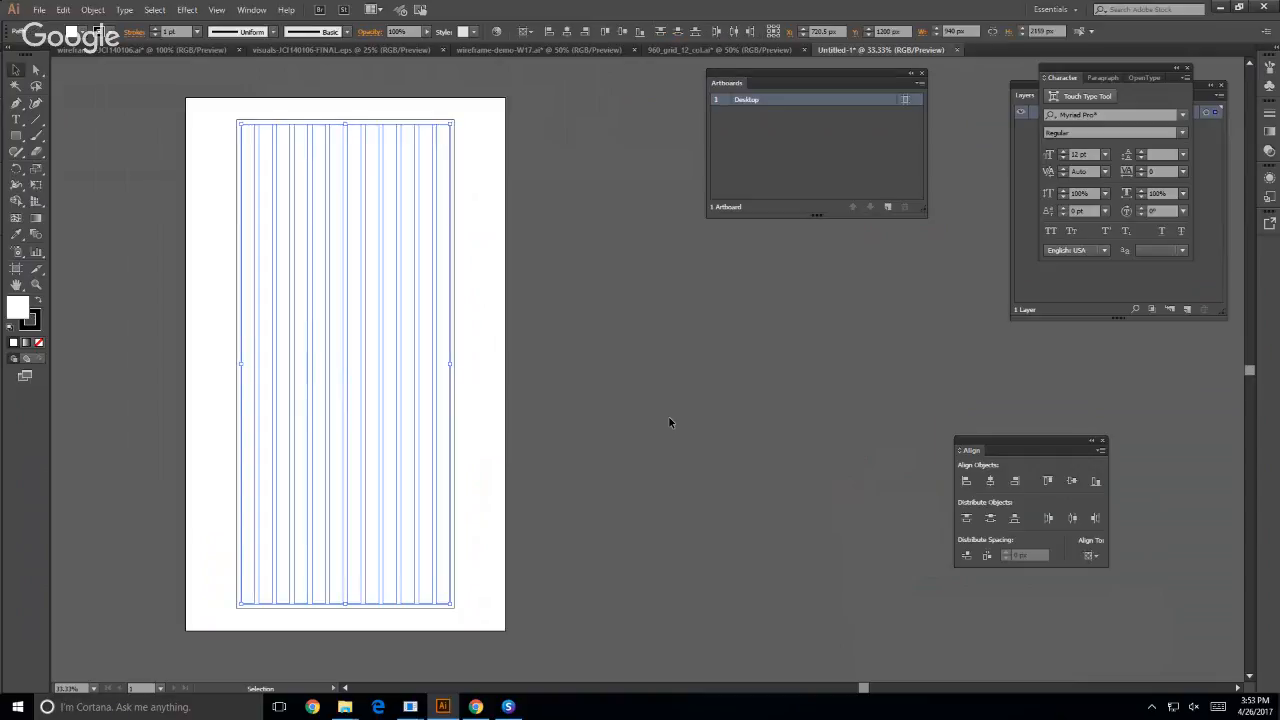
{"action": "left_click", "coordinate": [693, 417]}
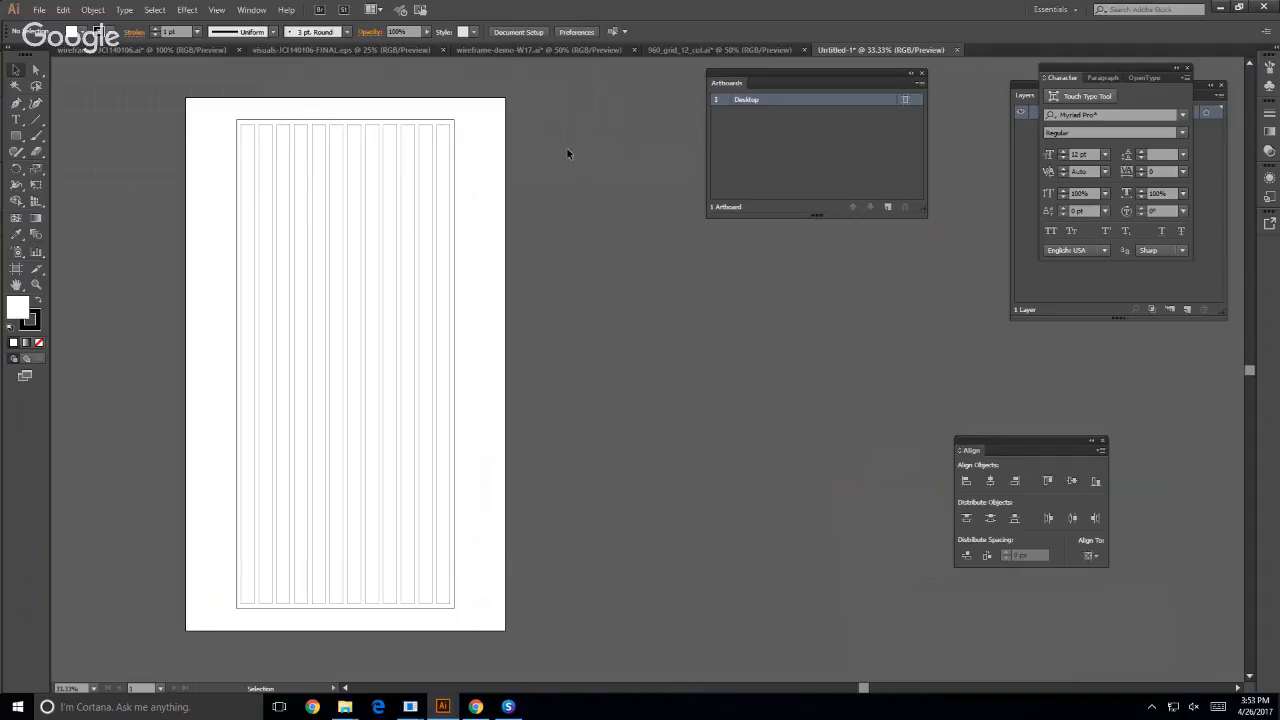
- Select the 12 columns together with the outer 980 px container rectangle and convert them all into guides
{"action": "left_click_drag", "start_coordinate": [500, 100], "coordinate": [108, 626]}
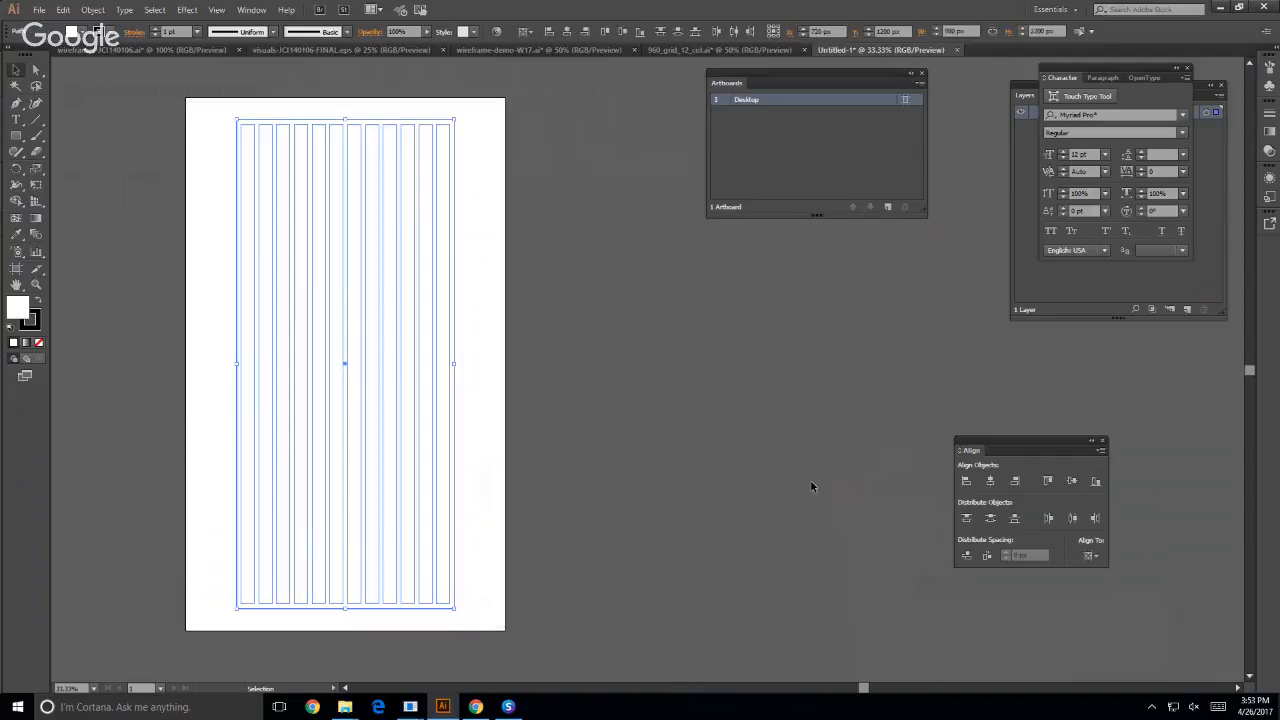
{"action": "left_click", "coordinate": [811, 482]}
{"action": "left_click_drag", "start_coordinate": [1022, 90], "coordinate": [548, 262]}
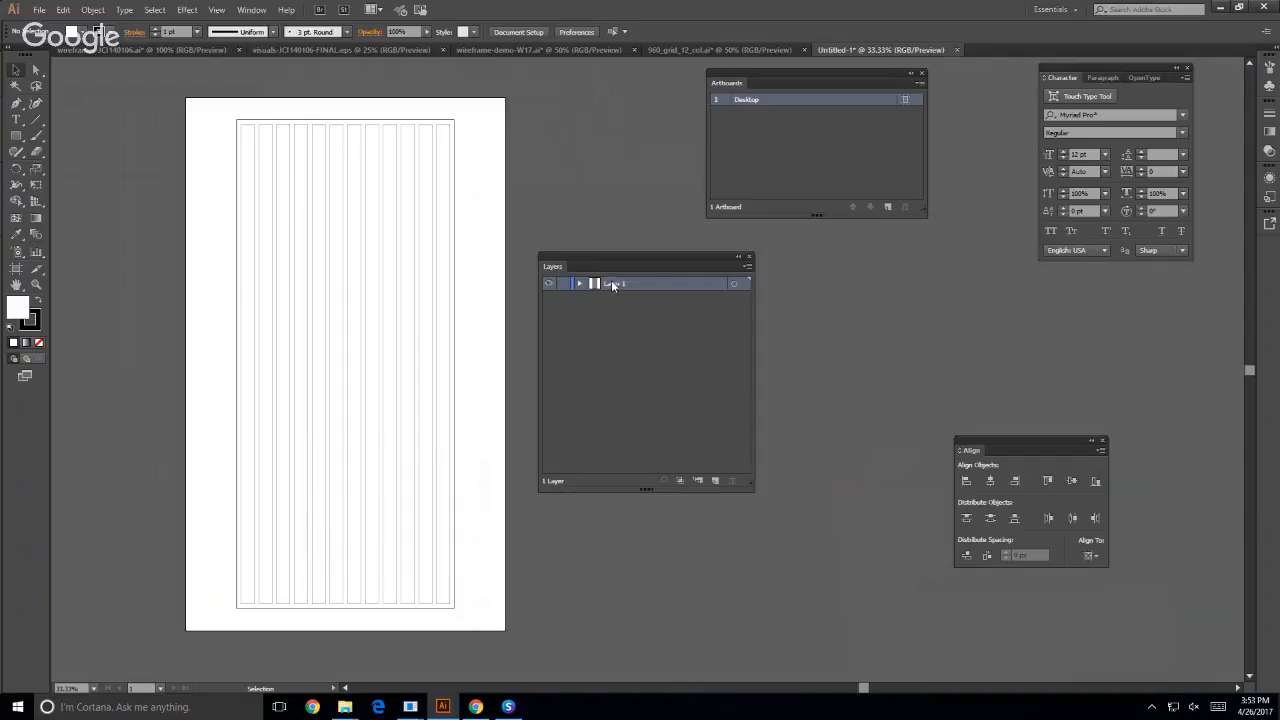
{"action": "left_click_drag", "start_coordinate": [190, 82], "coordinate": [490, 618]}
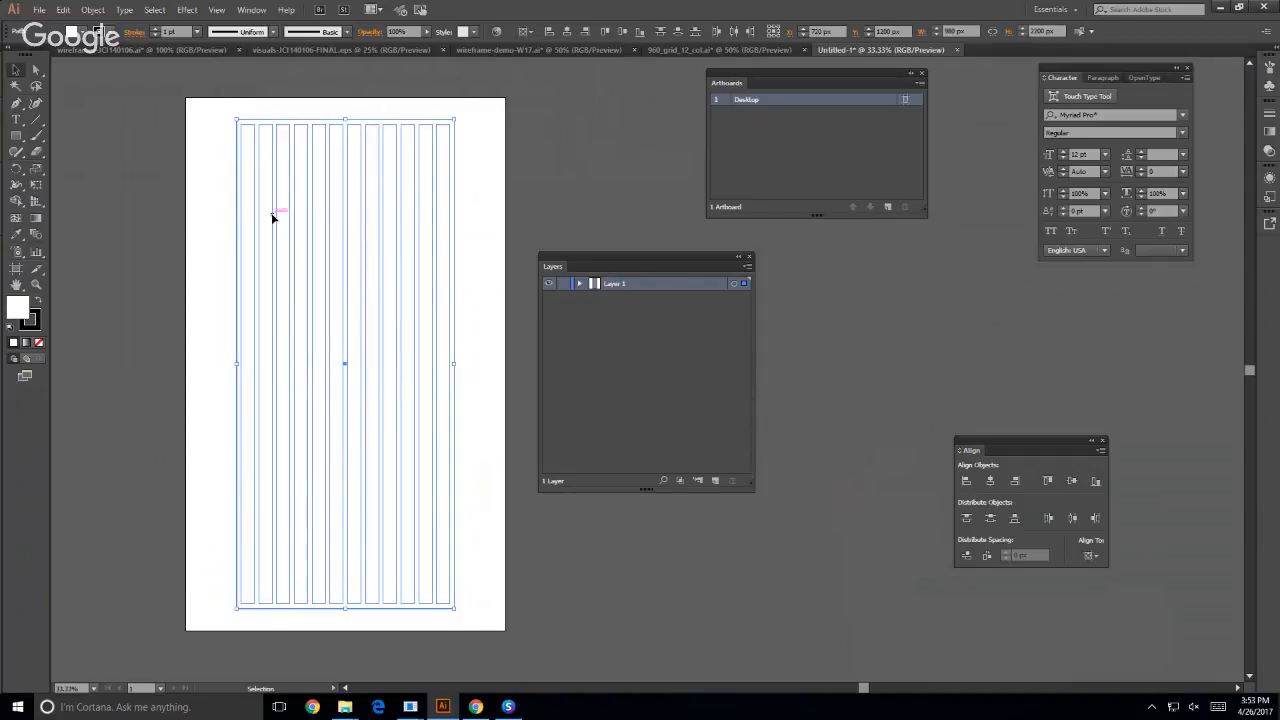
{"action": "left_click", "coordinate": [217, 10]}
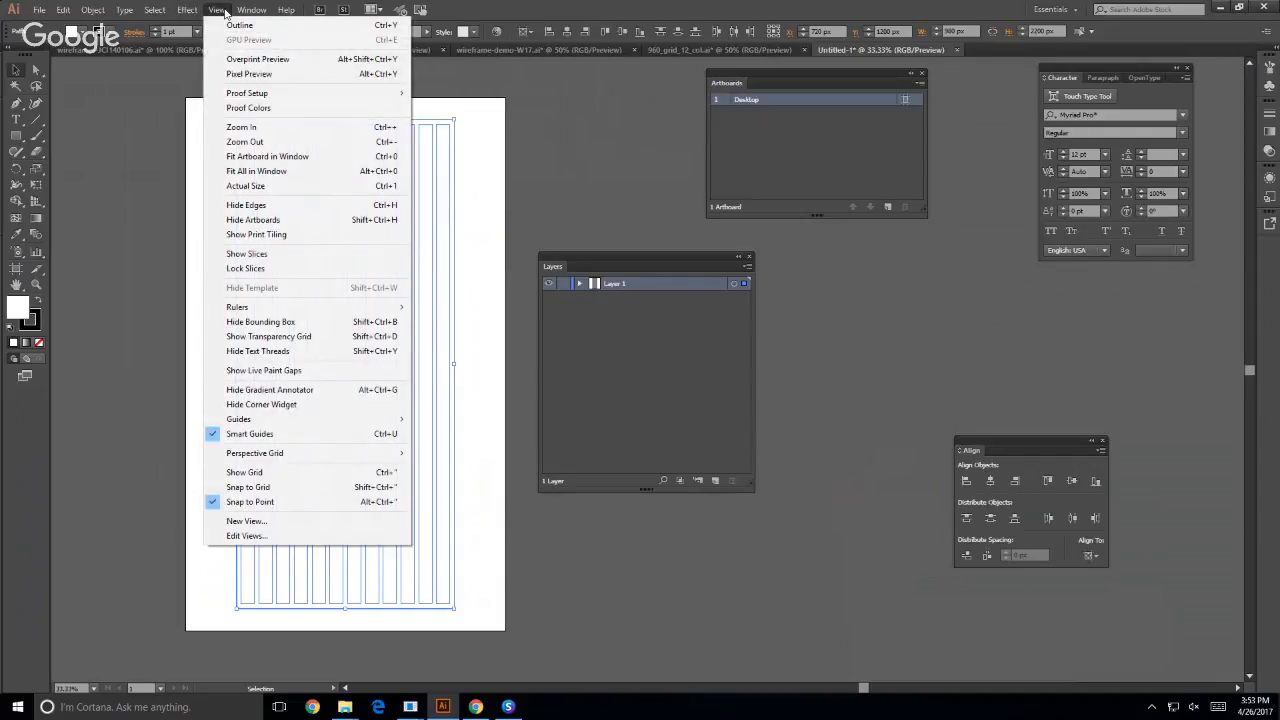
{"action": "mouse_move", "coordinate": [281, 421]}
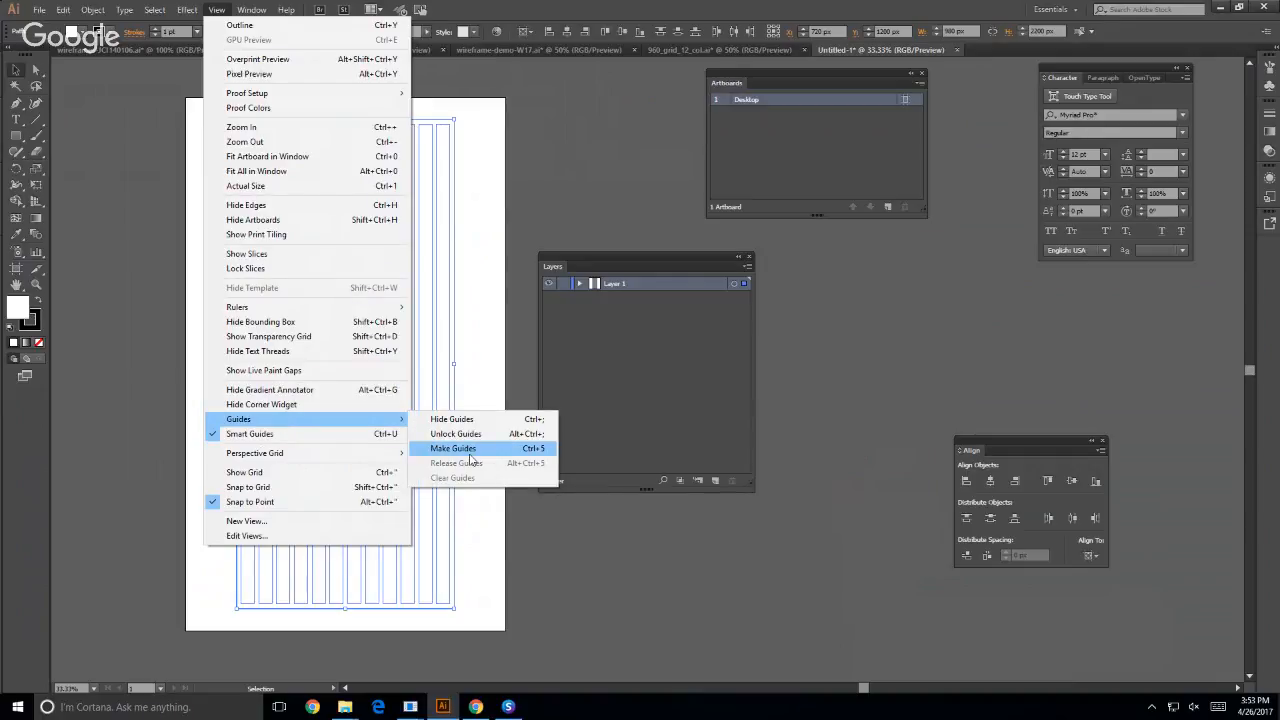
{"action": "left_click", "coordinate": [468, 450]}
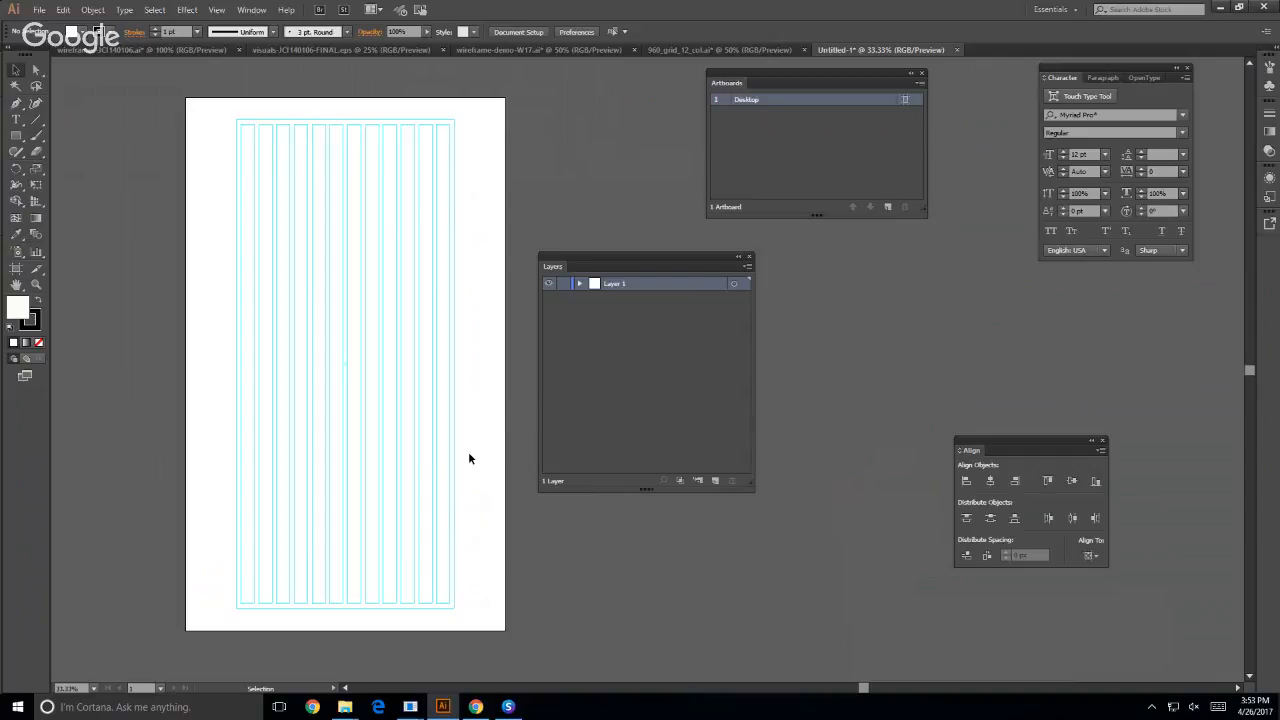
- Rename the layer holding the new guides as "Guides & Grids"
{"action": "left_click_drag", "start_coordinate": [185, 242], "coordinate": [455, 290]}
{"action": "double_click", "coordinate": [614, 285]}
{"action": "type", "text": "G"}
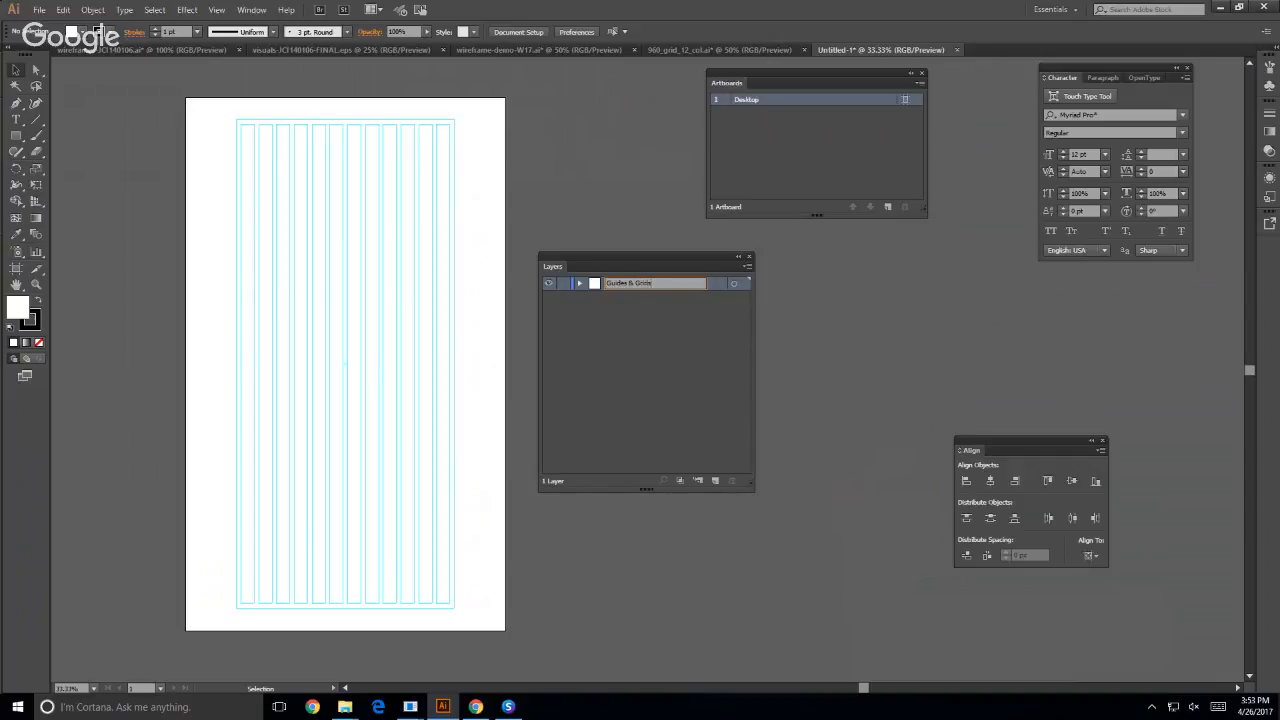
{"action": "type", "text": "uides & Grids"}
{"action": "key", "text": "Return"}
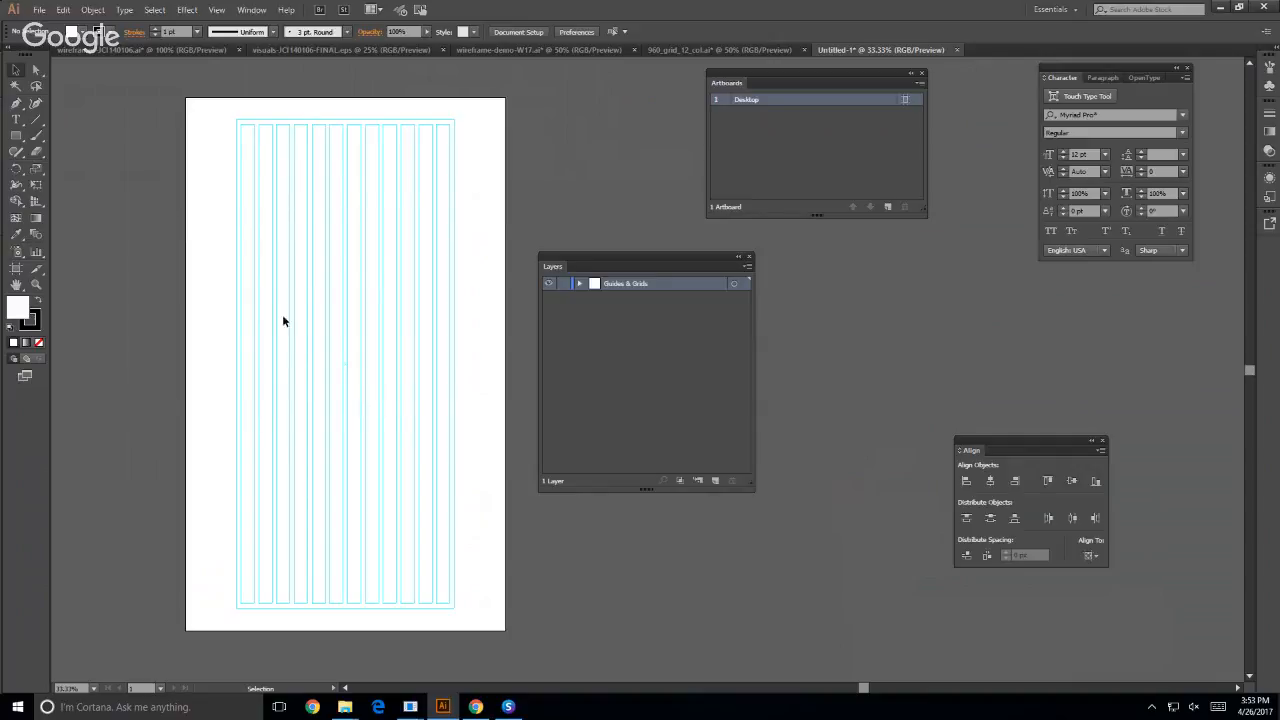
- Switch to wireframe-demo-W17.ai and examine the four-column grid and the width label above it on the Mobile artboard
{"action": "left_click", "coordinate": [566, 48]}
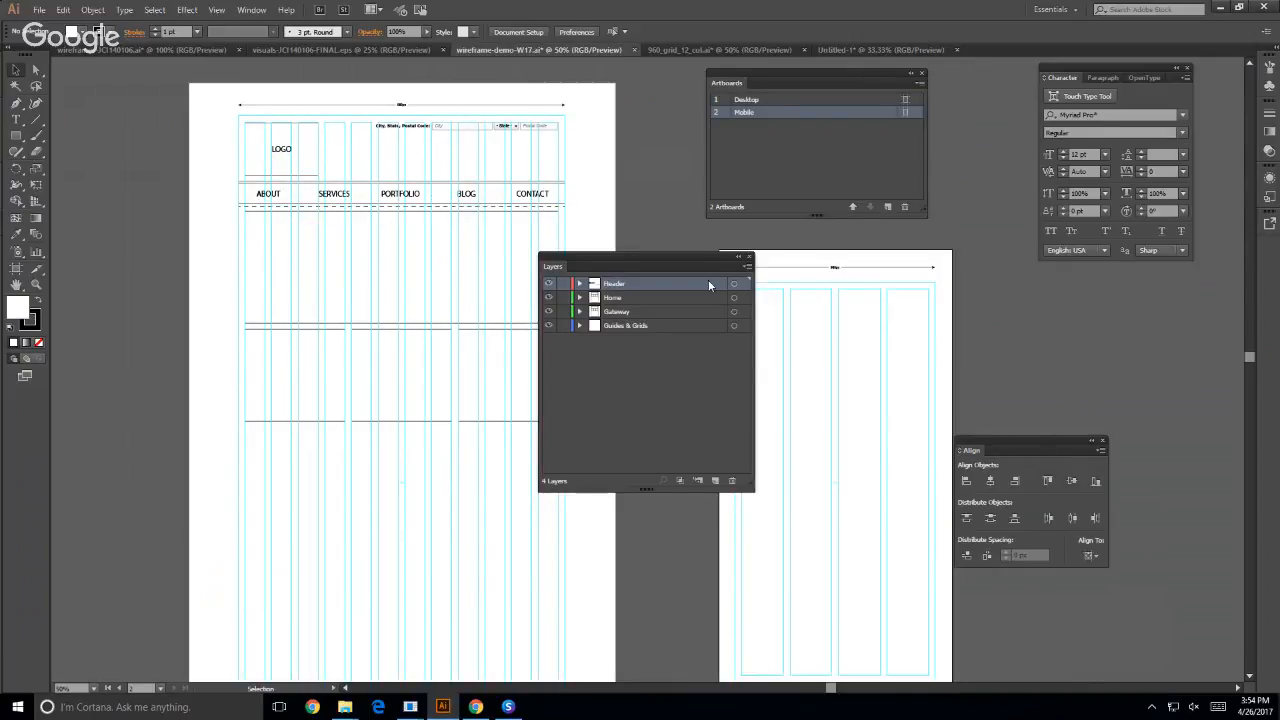
{"action": "left_click_drag", "start_coordinate": [684, 258], "coordinate": [1165, 290]}
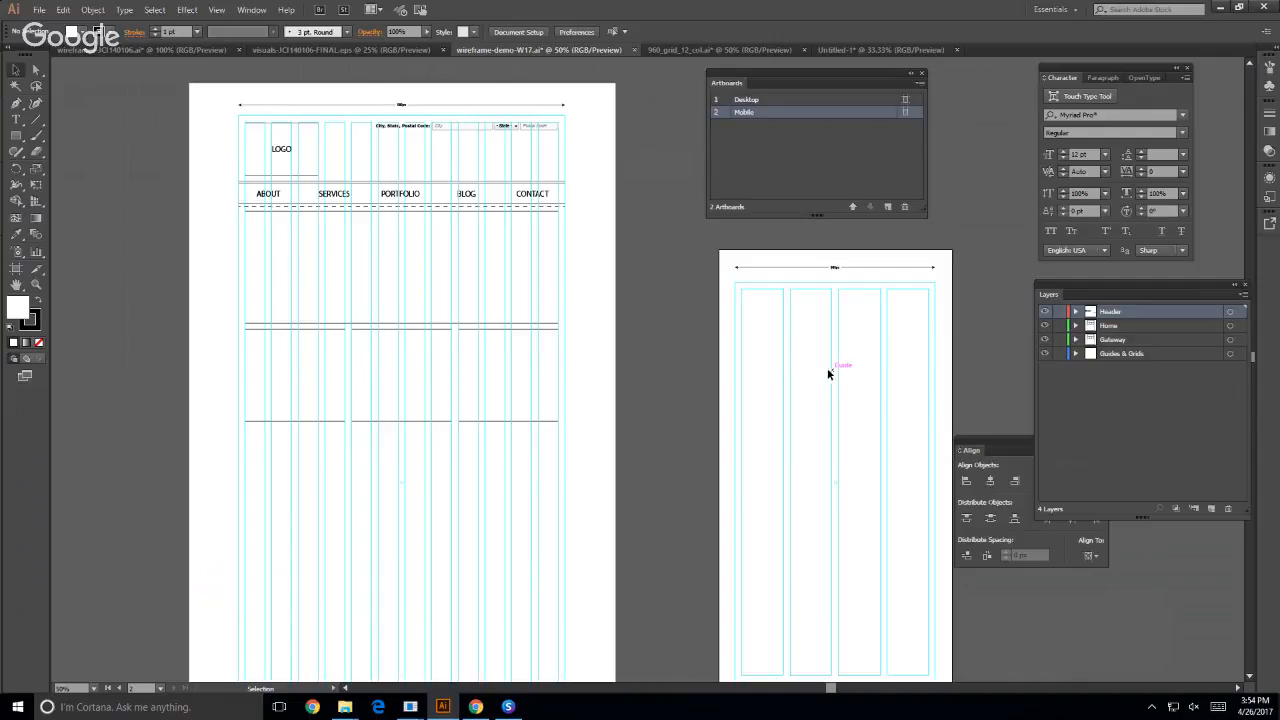
{"action": "left_click_drag", "start_coordinate": [823, 371], "coordinate": [428, 360]}
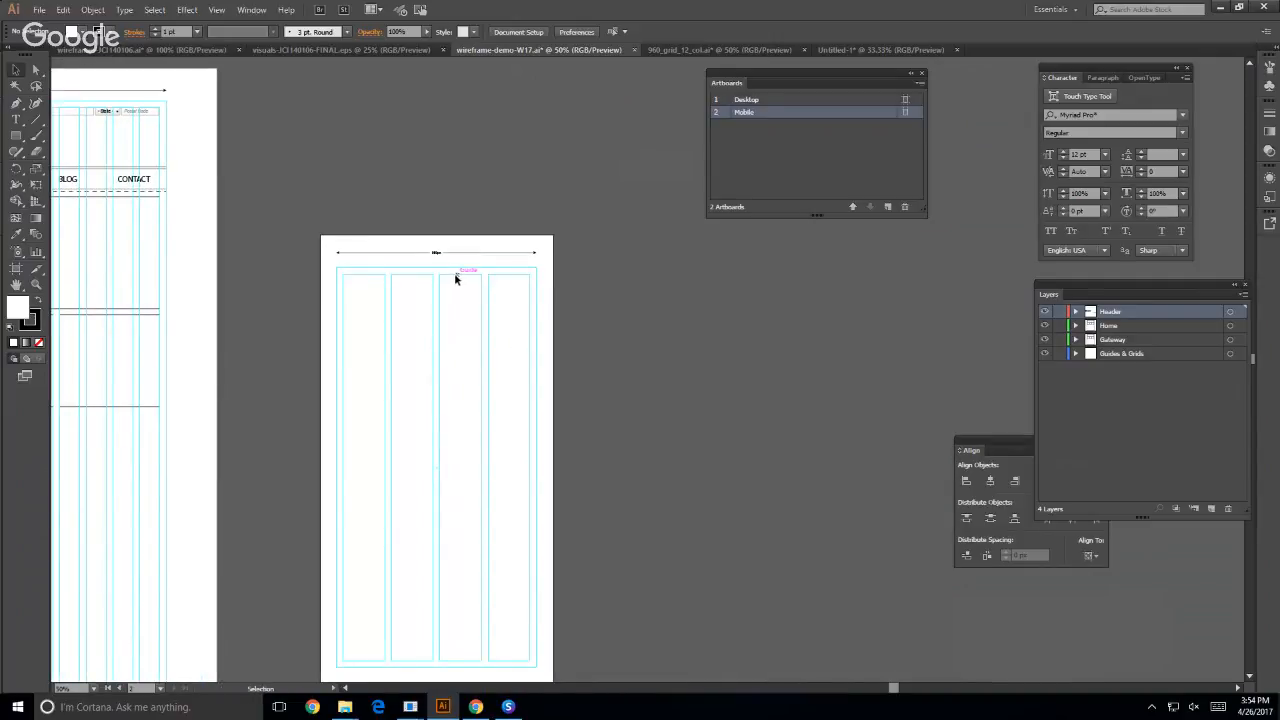
{"action": "key", "text": "alt"}
{"action": "key", "text": "z"}
{"action": "left_click", "coordinate": [415, 250]}
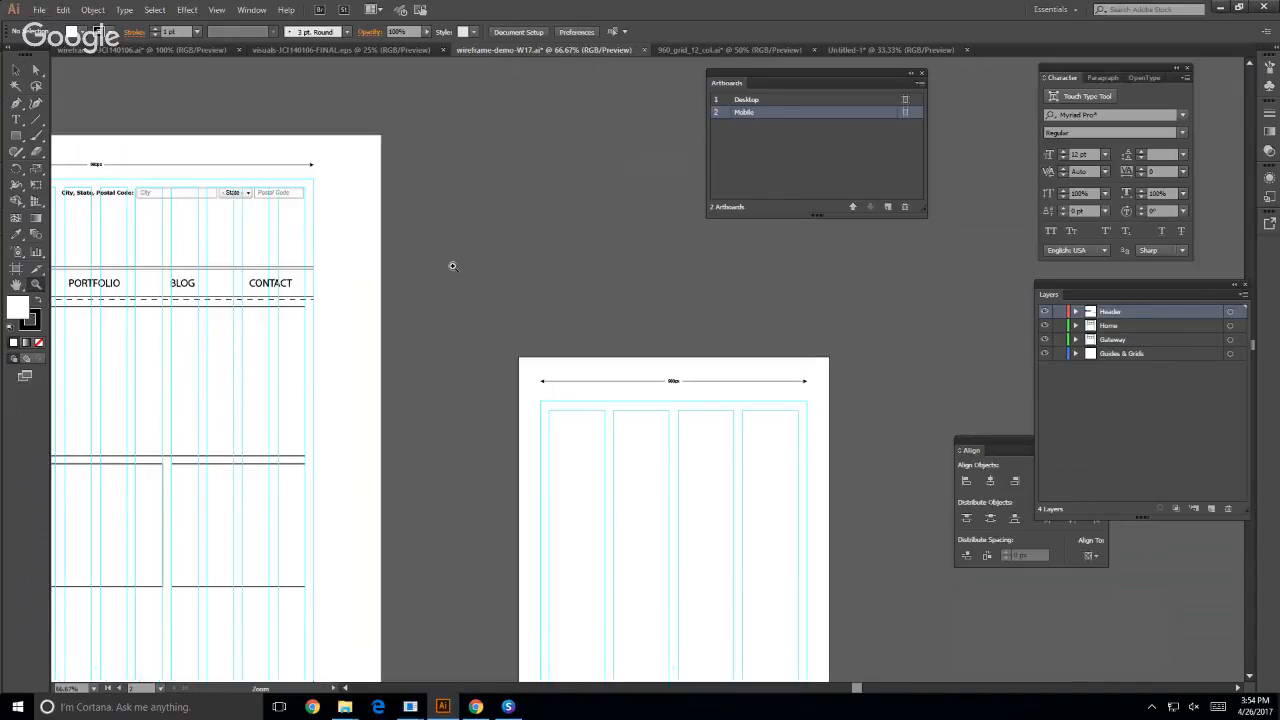
{"action": "left_click", "coordinate": [716, 407]}
{"action": "left_click", "coordinate": [624, 383]}
{"action": "left_click", "coordinate": [627, 383]}
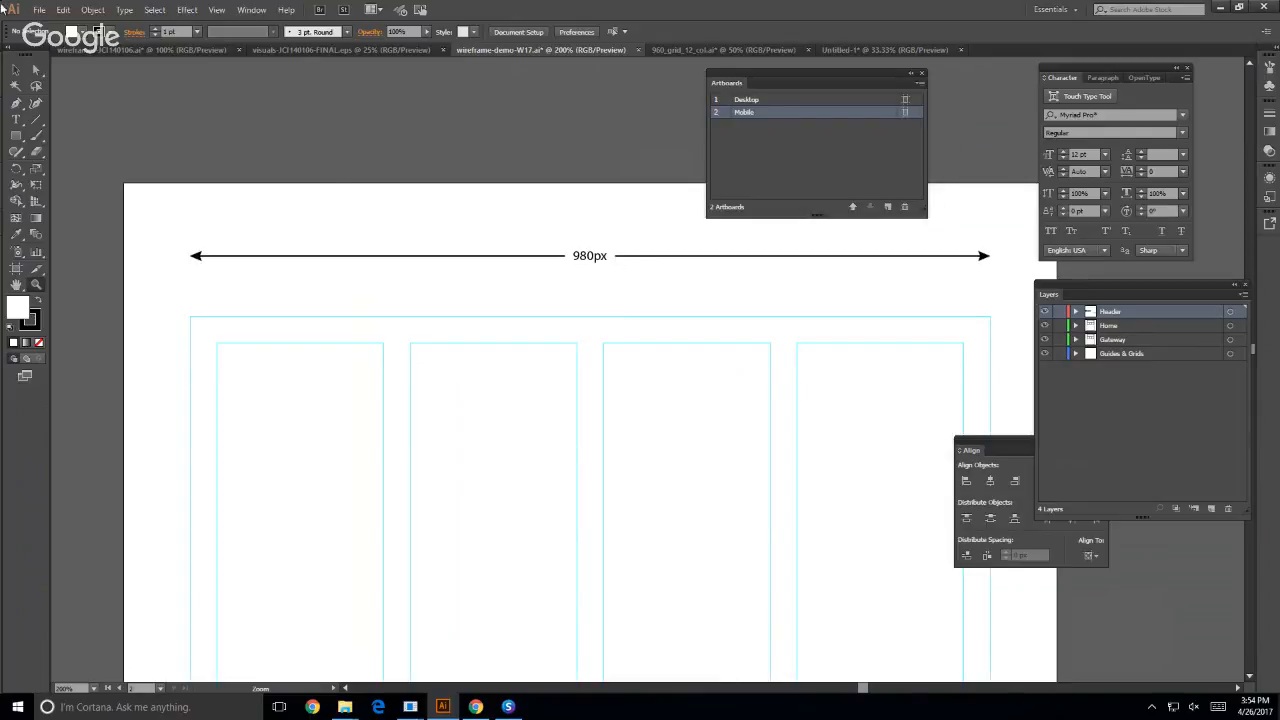
{"action": "key", "text": "v"}
{"action": "scroll", "coordinate": [414, 340], "scroll_direction": "down", "scroll_amount": 1}
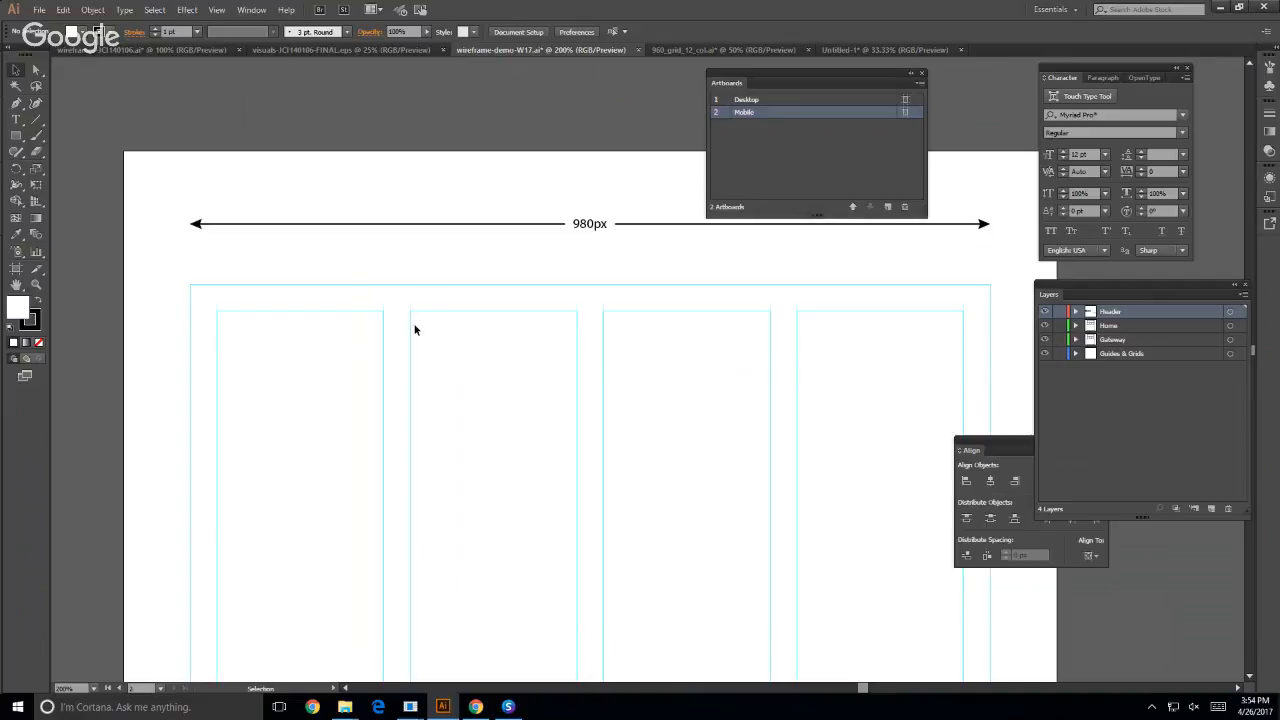
{"action": "scroll", "coordinate": [415, 329], "scroll_direction": "down", "scroll_amount": 2}
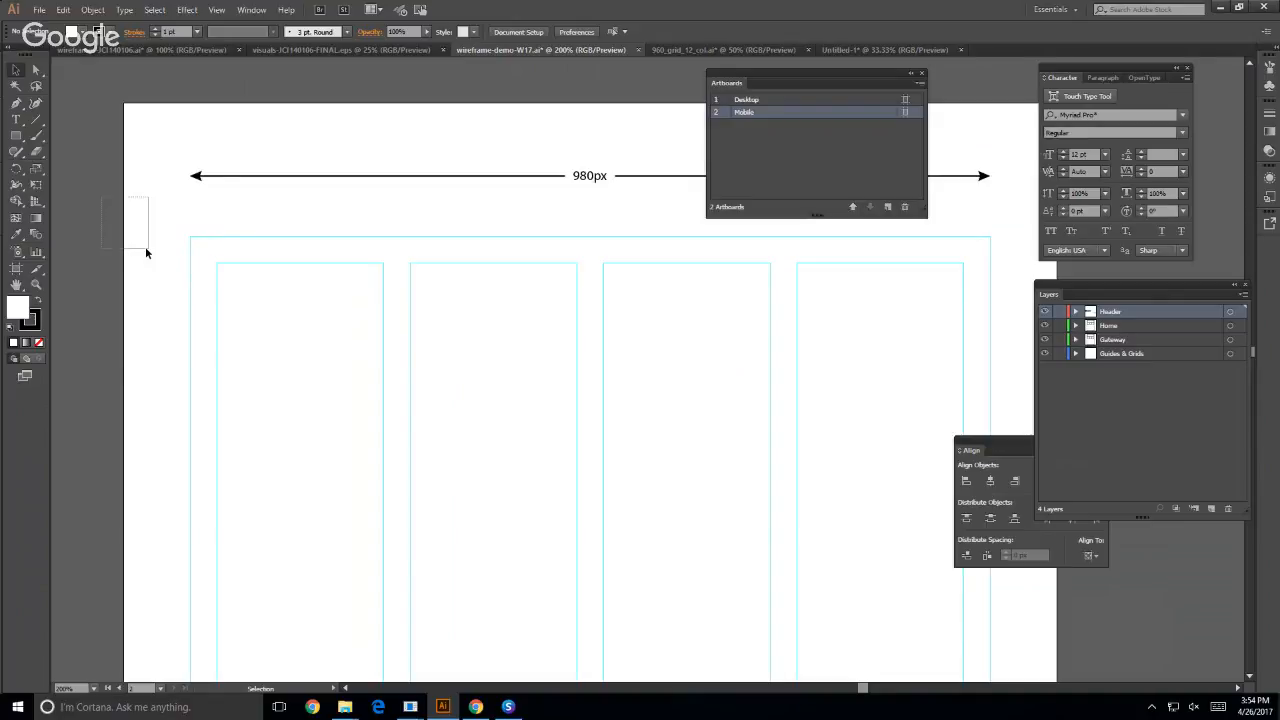
{"action": "left_click_drag", "start_coordinate": [146, 248], "coordinate": [146, 248]}
- Switch to Chrome and preview the Human Centered Design & Engineering site as an iPhone 6 Plus
{"action": "mouse_move", "coordinate": [410, 706]}
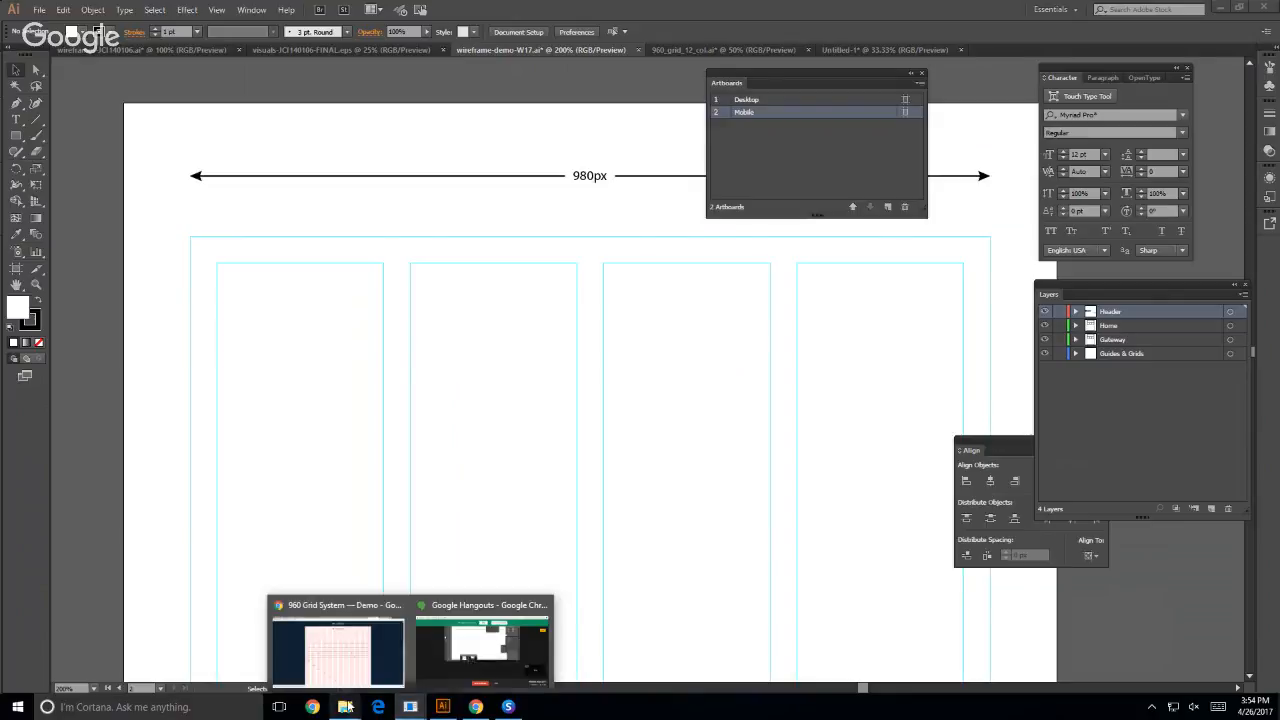
{"action": "left_click", "coordinate": [340, 660]}
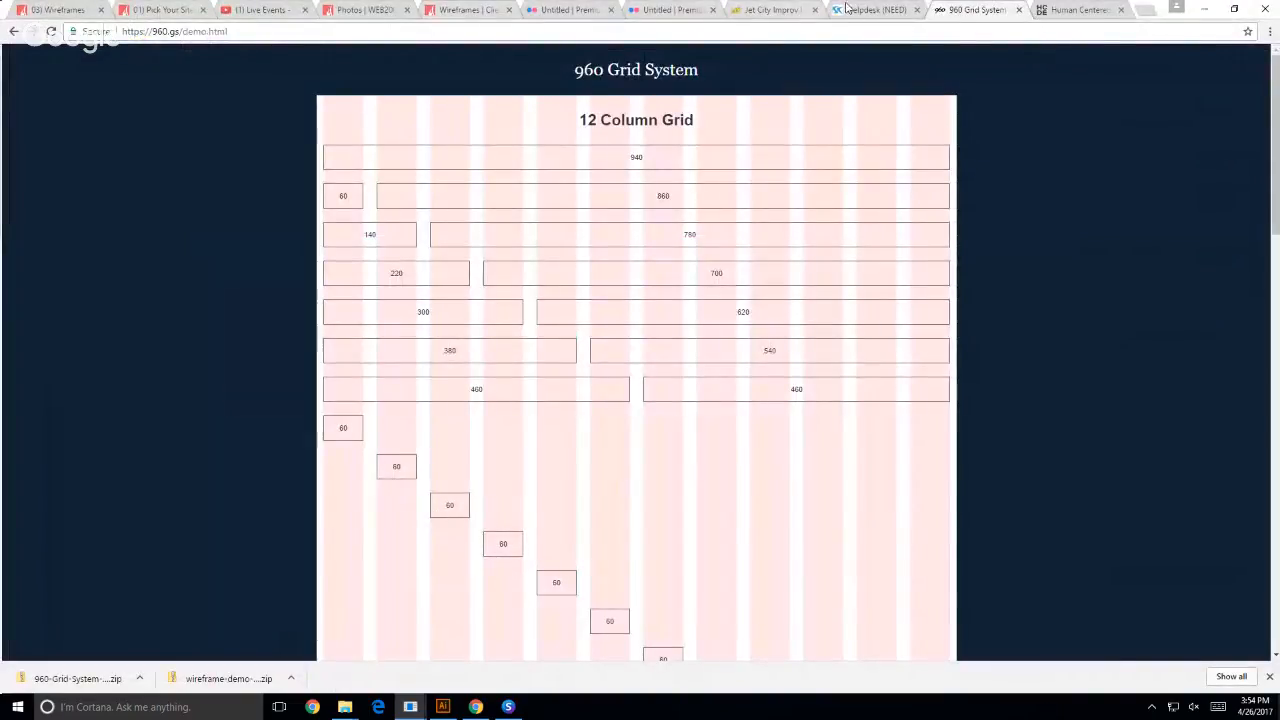
{"action": "left_click", "coordinate": [1056, 10]}
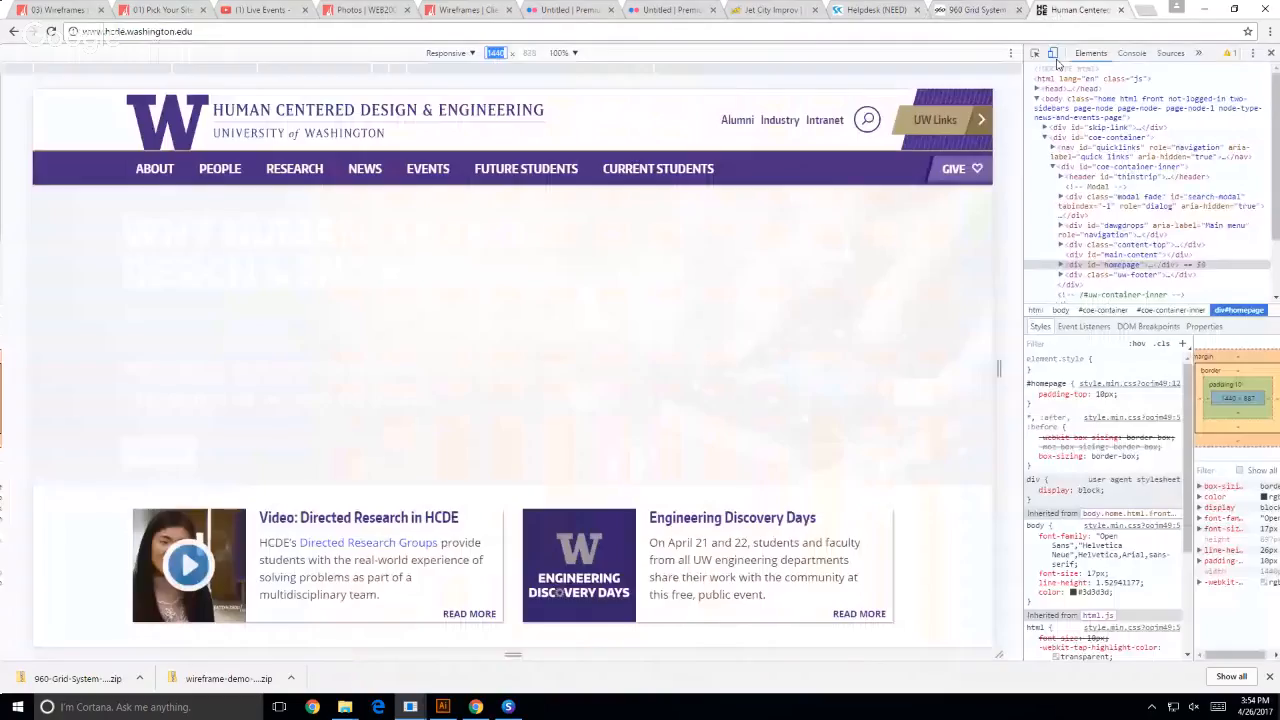
{"action": "left_click", "coordinate": [470, 54]}
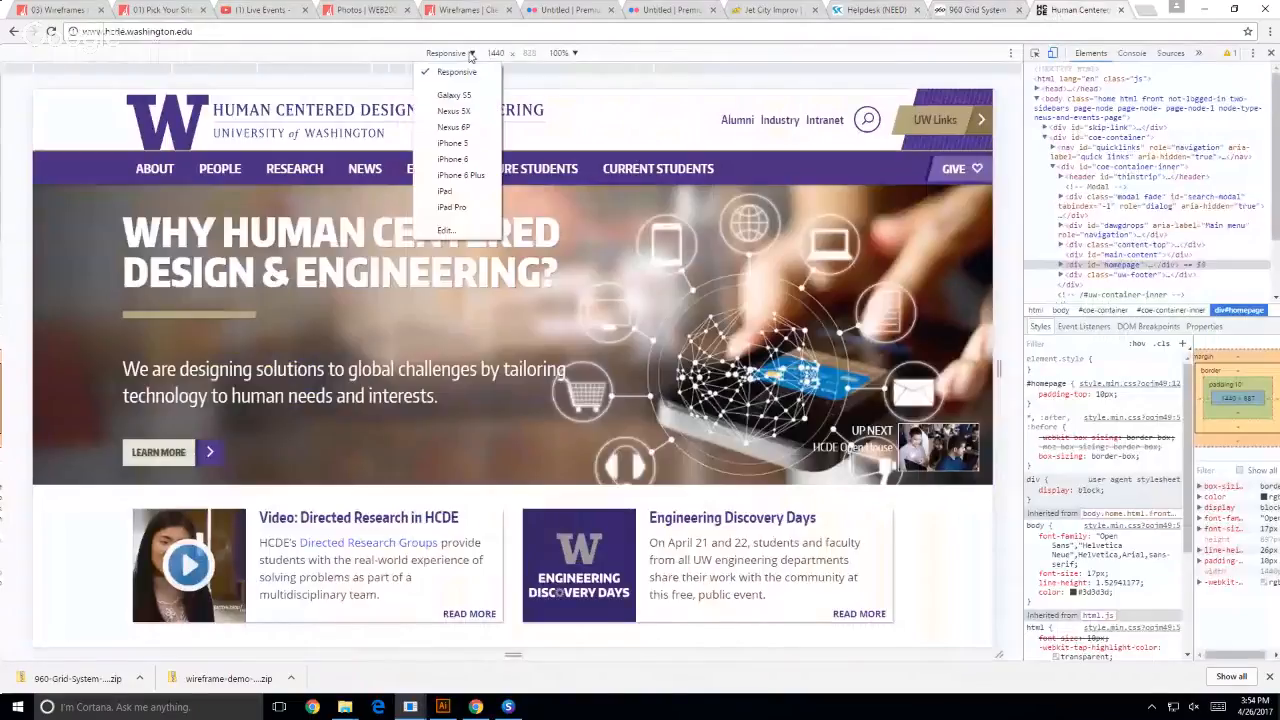
{"action": "left_click", "coordinate": [460, 175]}
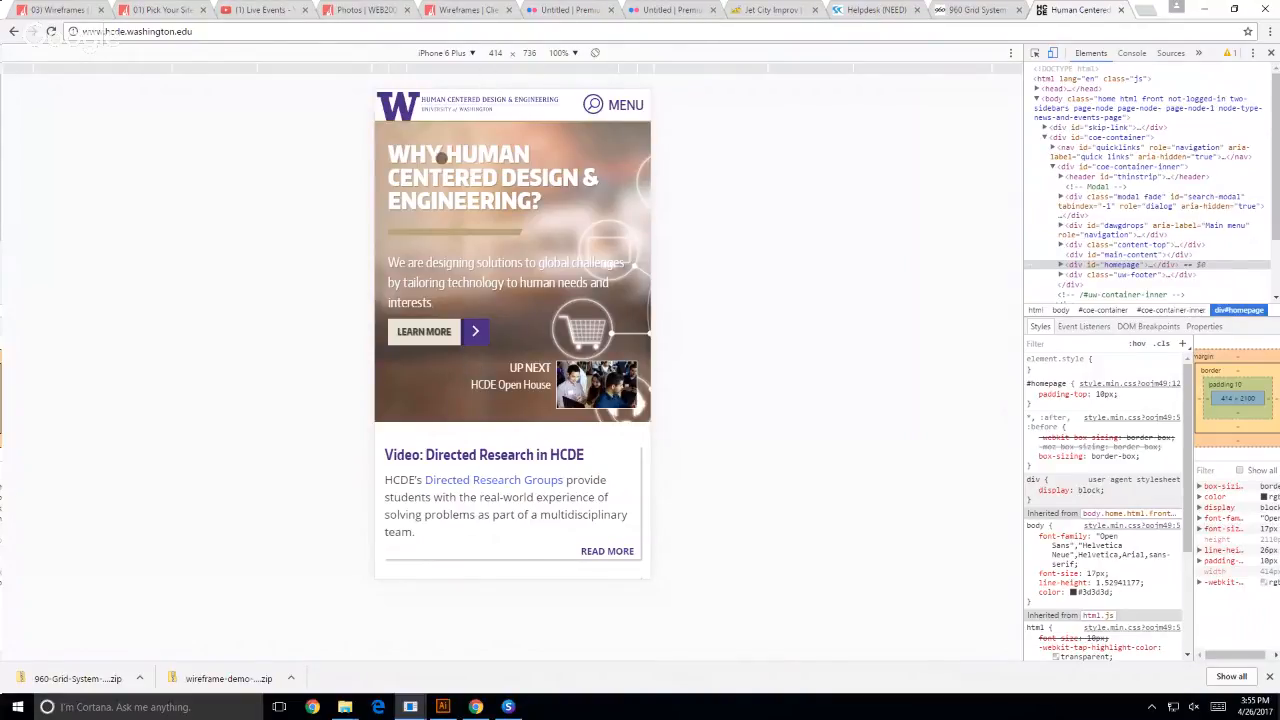
- Return the preview to Responsive mode, narrow it to 600 px wide, and look through the page's single-column layout down to the footer
{"action": "left_click", "coordinate": [473, 56]}
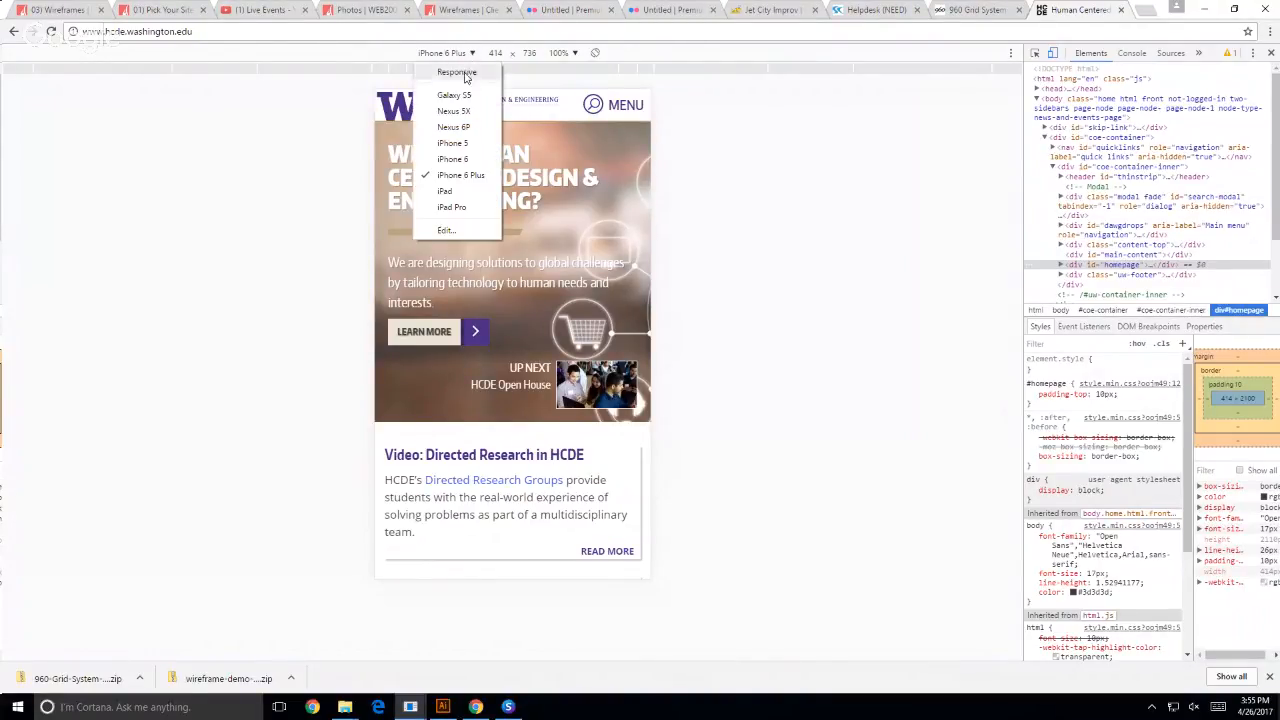
{"action": "left_click", "coordinate": [465, 74]}
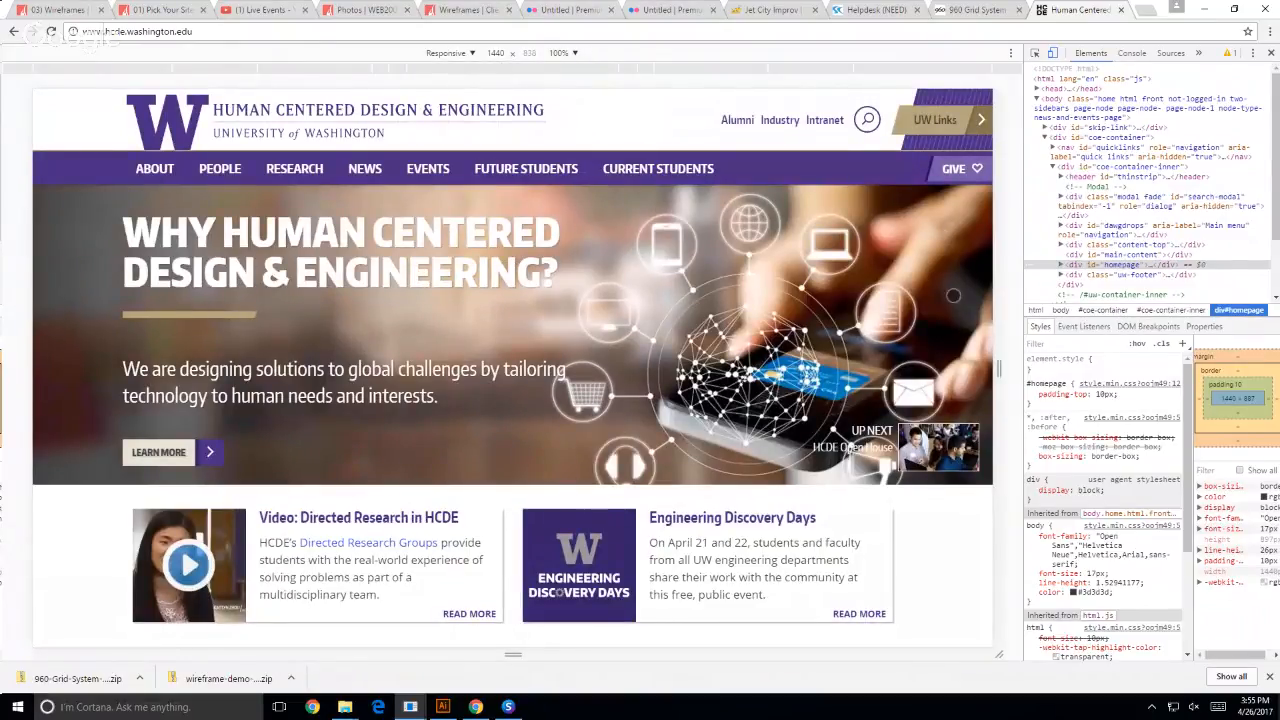
{"action": "left_click_drag", "start_coordinate": [998, 368], "coordinate": [716, 390]}
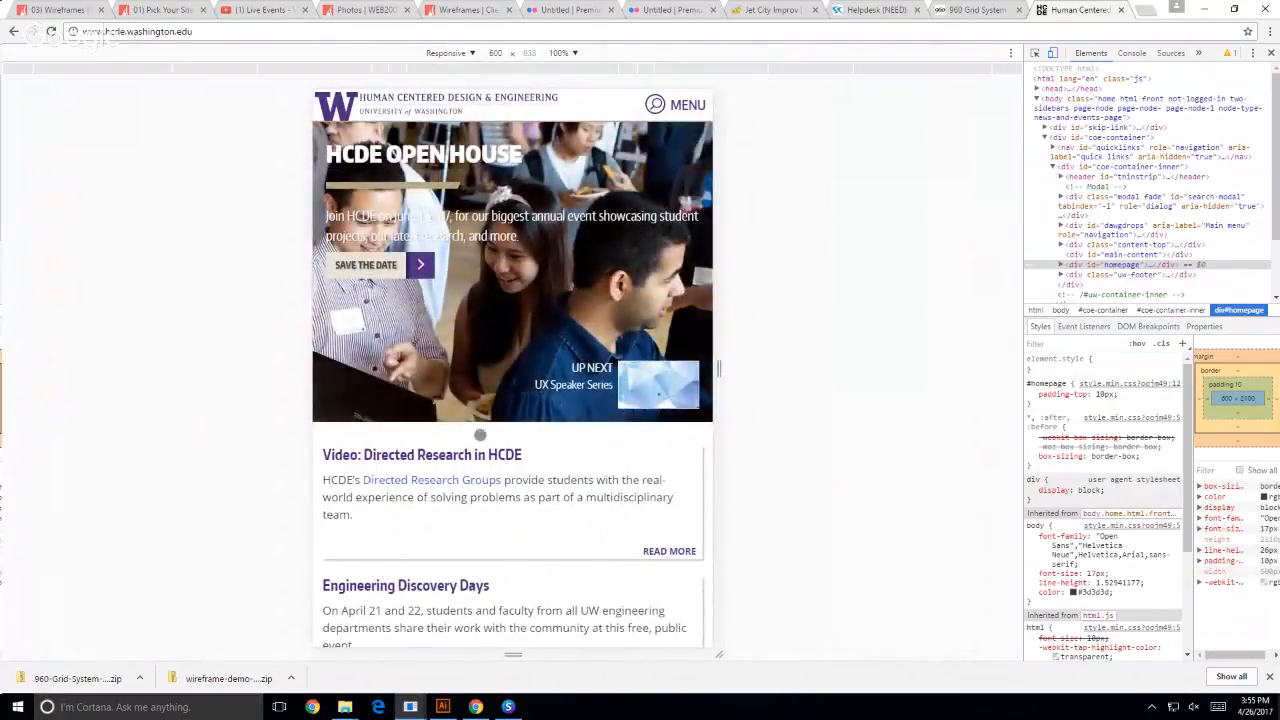
{"action": "scroll", "coordinate": [470, 430], "scroll_direction": "down", "scroll_amount": 6}
{"action": "scroll", "coordinate": [478, 418], "scroll_direction": "down", "scroll_amount": 9}
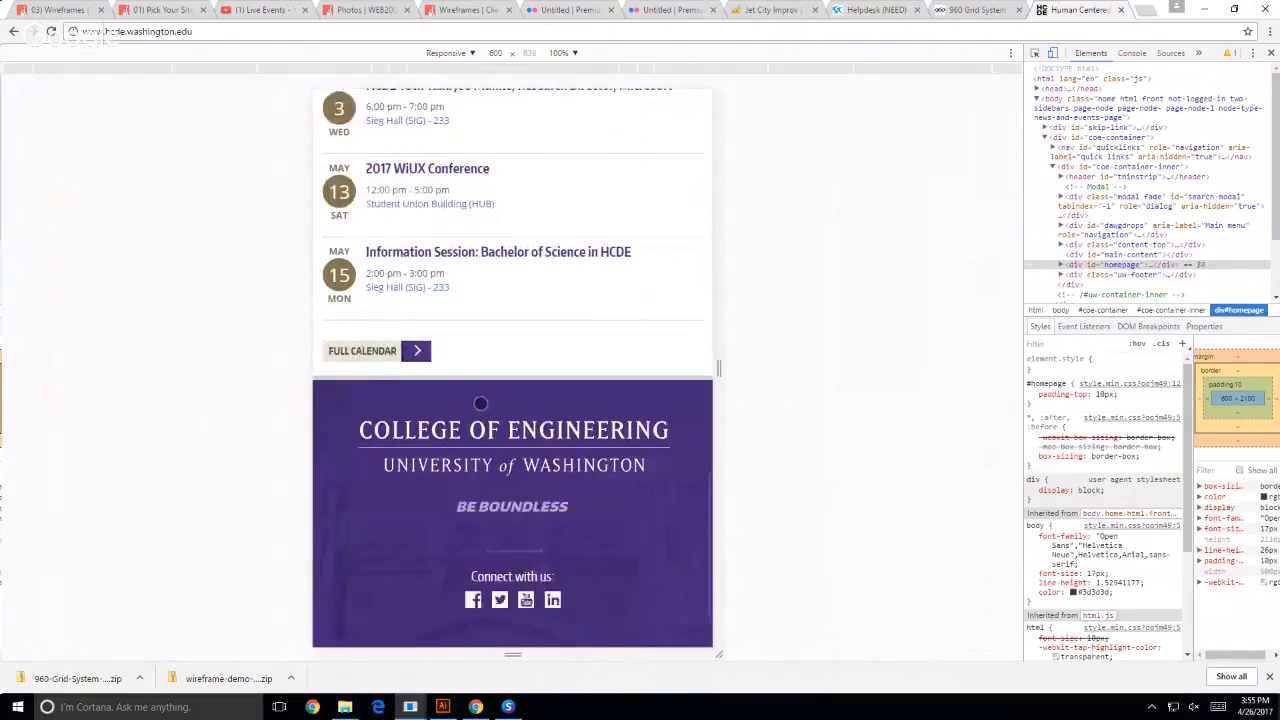
{"action": "scroll", "coordinate": [432, 435], "scroll_direction": "up", "scroll_amount": 4}
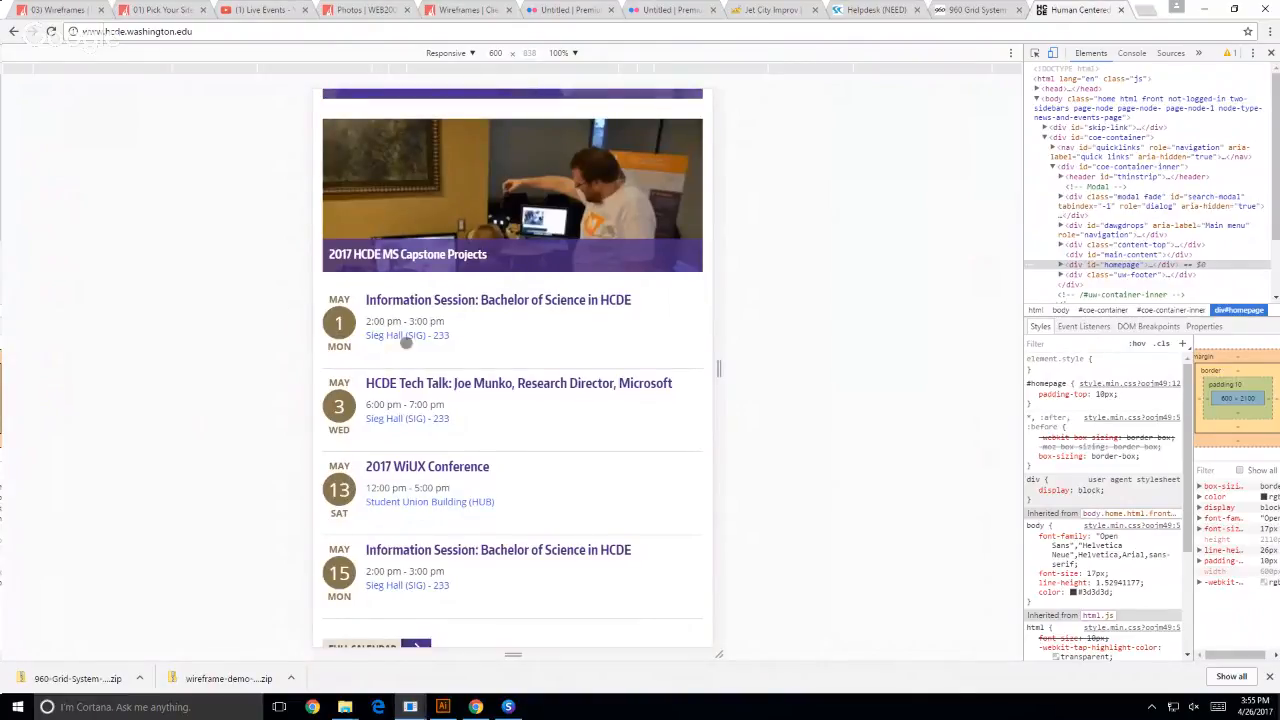
{"action": "scroll", "coordinate": [391, 340], "scroll_direction": "up", "scroll_amount": 3}
{"action": "scroll", "coordinate": [391, 340], "scroll_direction": "up", "scroll_amount": 10}
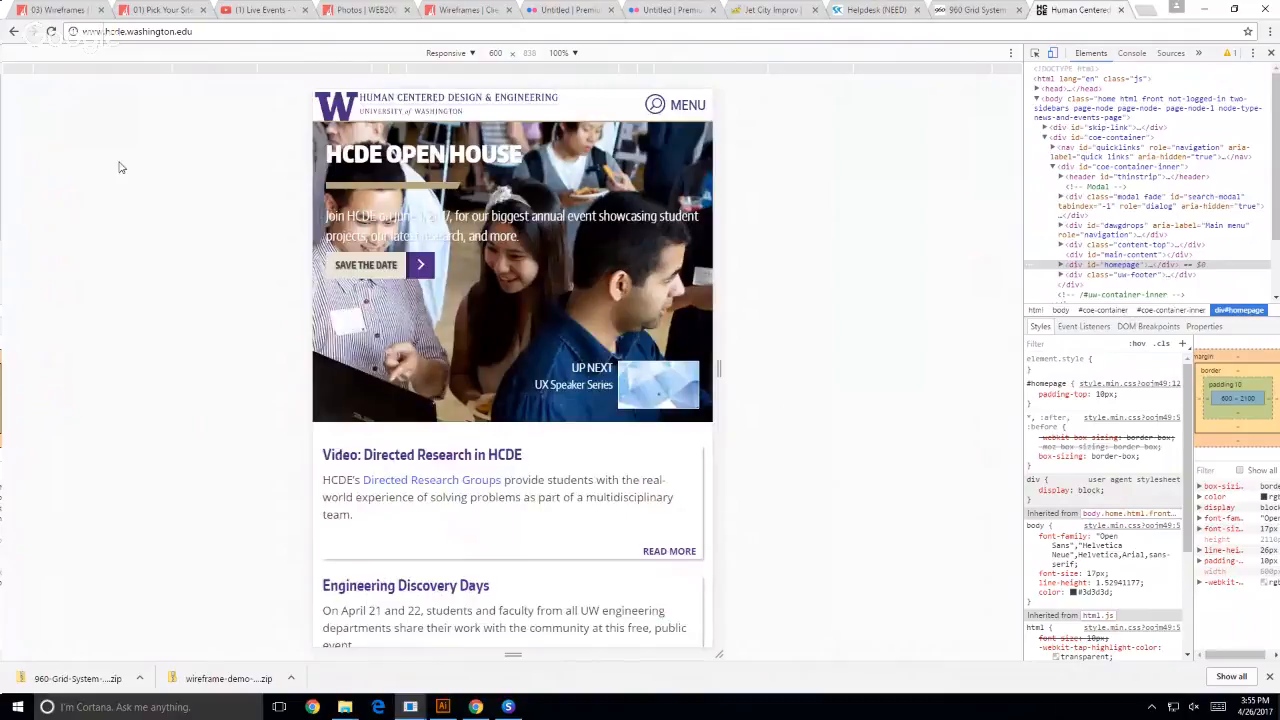
- Preview the site as an iPhone 6 Plus and as an iPad to compare the layouts
{"action": "left_click", "coordinate": [469, 53]}
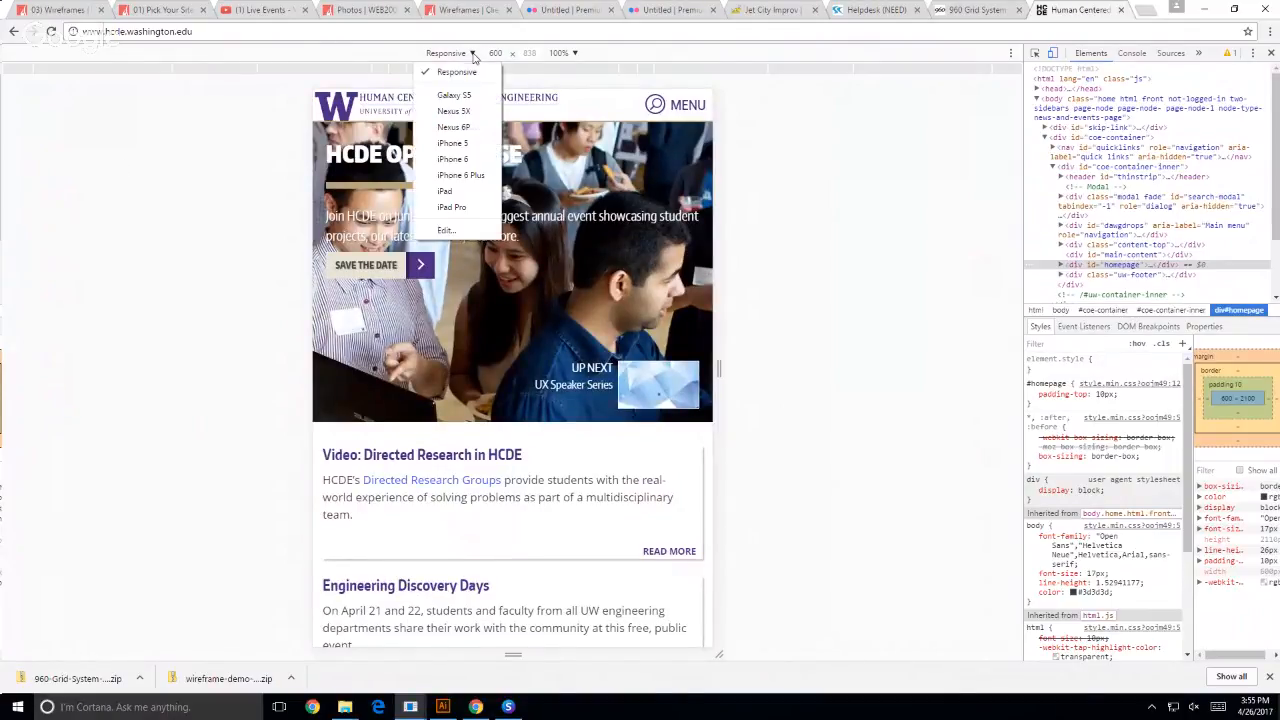
{"action": "left_click", "coordinate": [478, 175]}
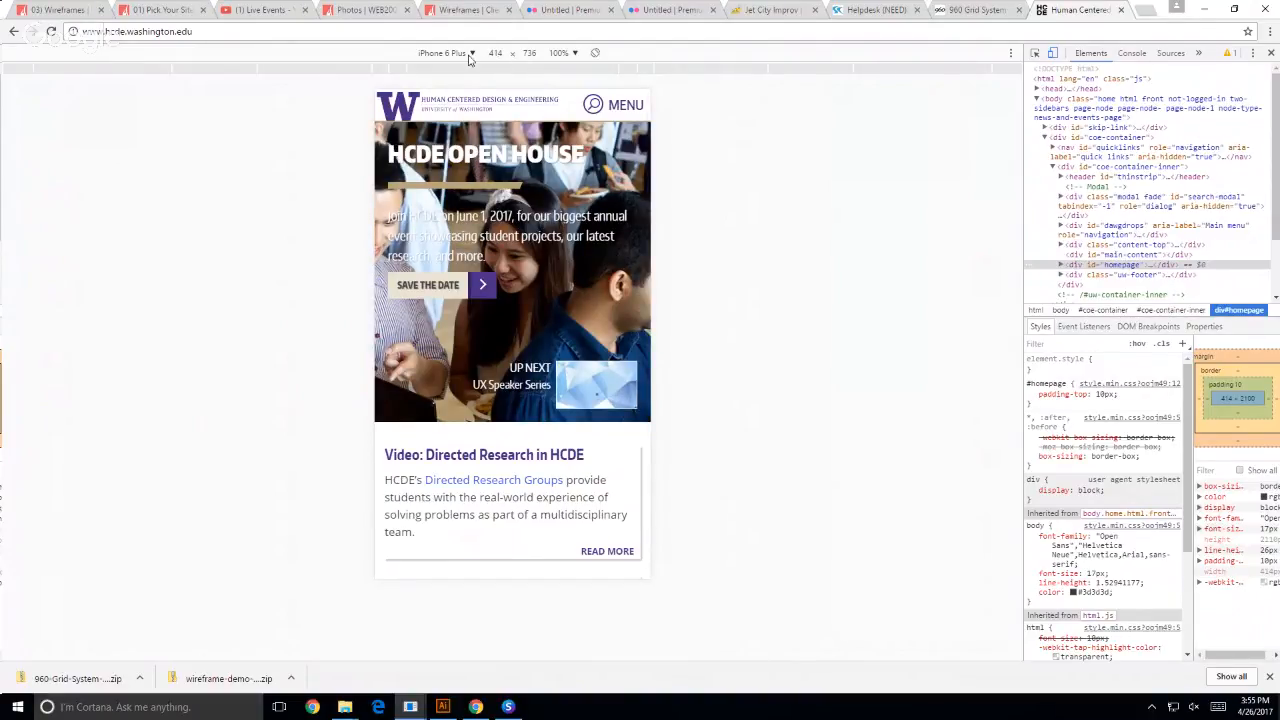
{"action": "left_click", "coordinate": [470, 52]}
{"action": "left_click", "coordinate": [450, 191]}
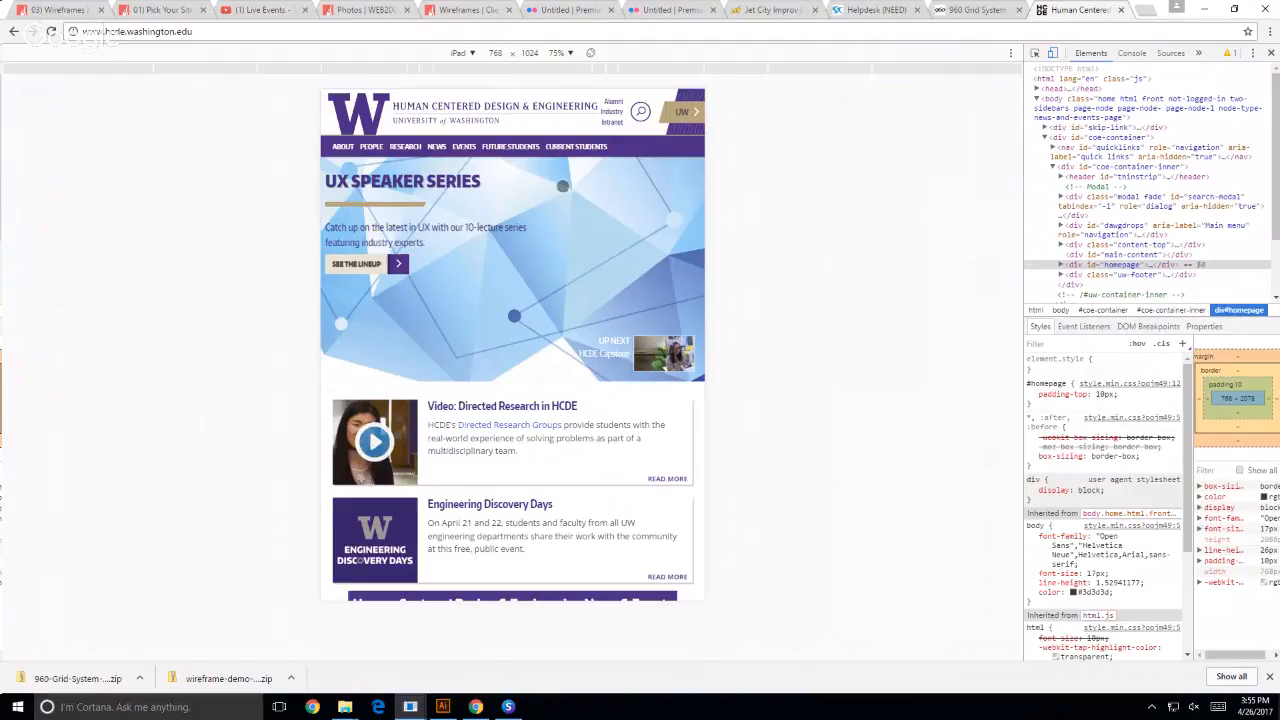
- Return the site preview from iPad to Responsive mode at 600 px wide
{"action": "left_click", "coordinate": [469, 56]}
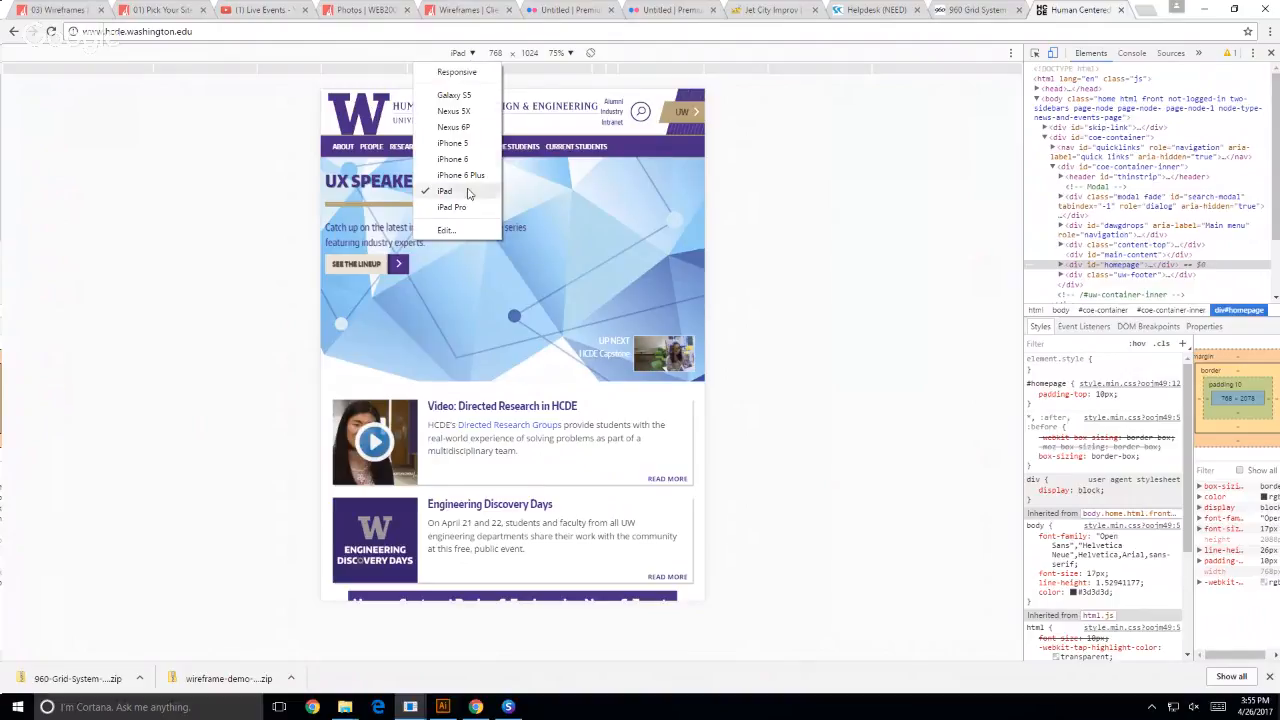
{"action": "left_click", "coordinate": [455, 73]}
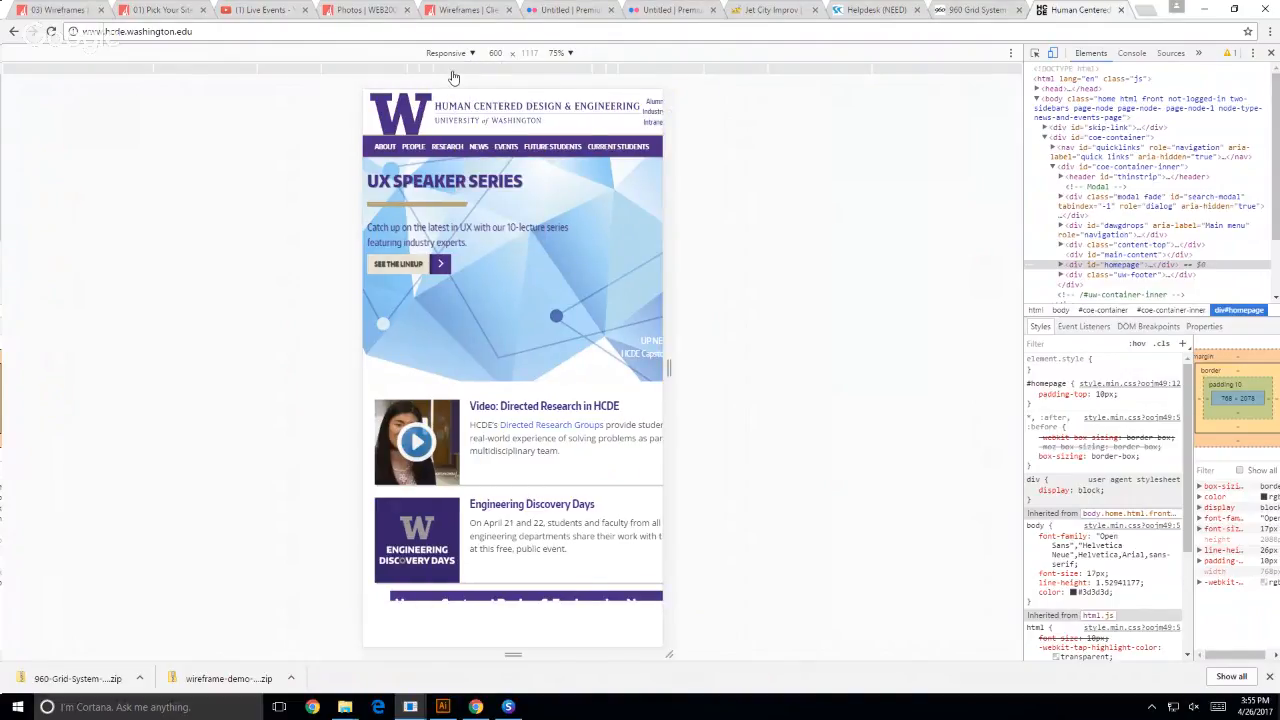
{"action": "double_click", "coordinate": [495, 52]}
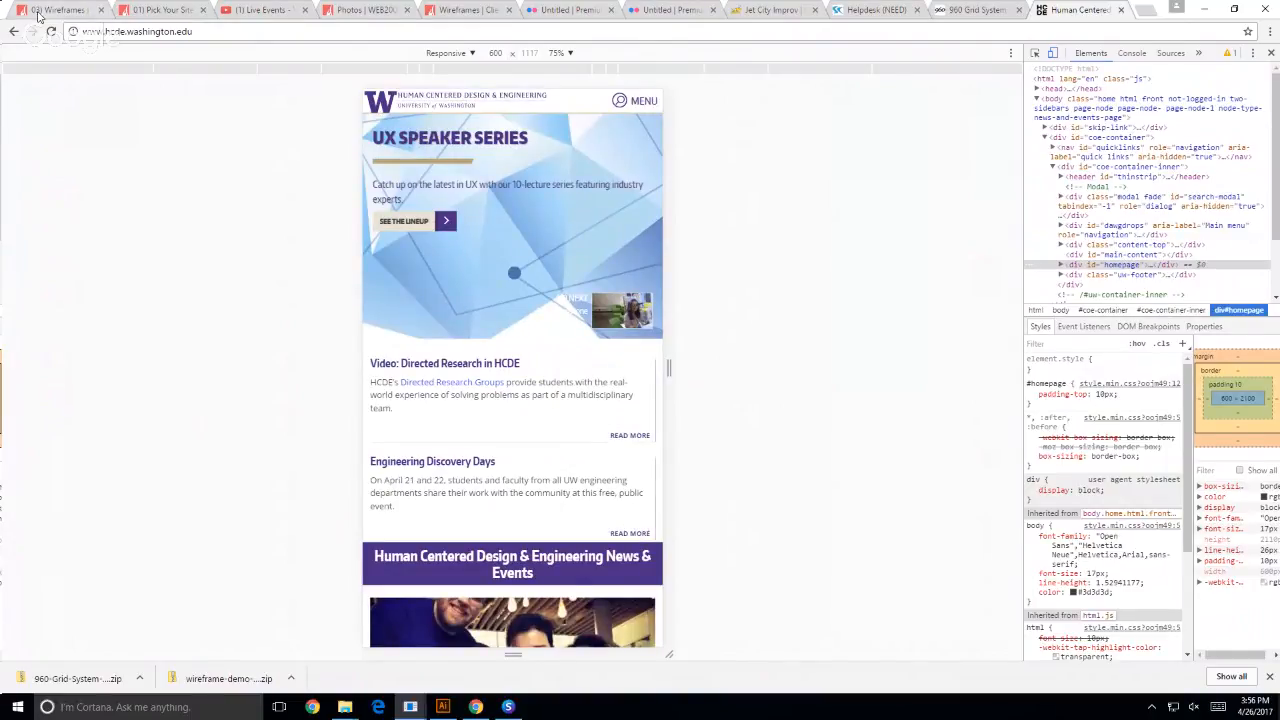
- Switch to the 03) Wireframes course page, reset its browser zoom, and inspect it in the developer tools' responsive preview
{"action": "key", "text": "ctrl+1"}
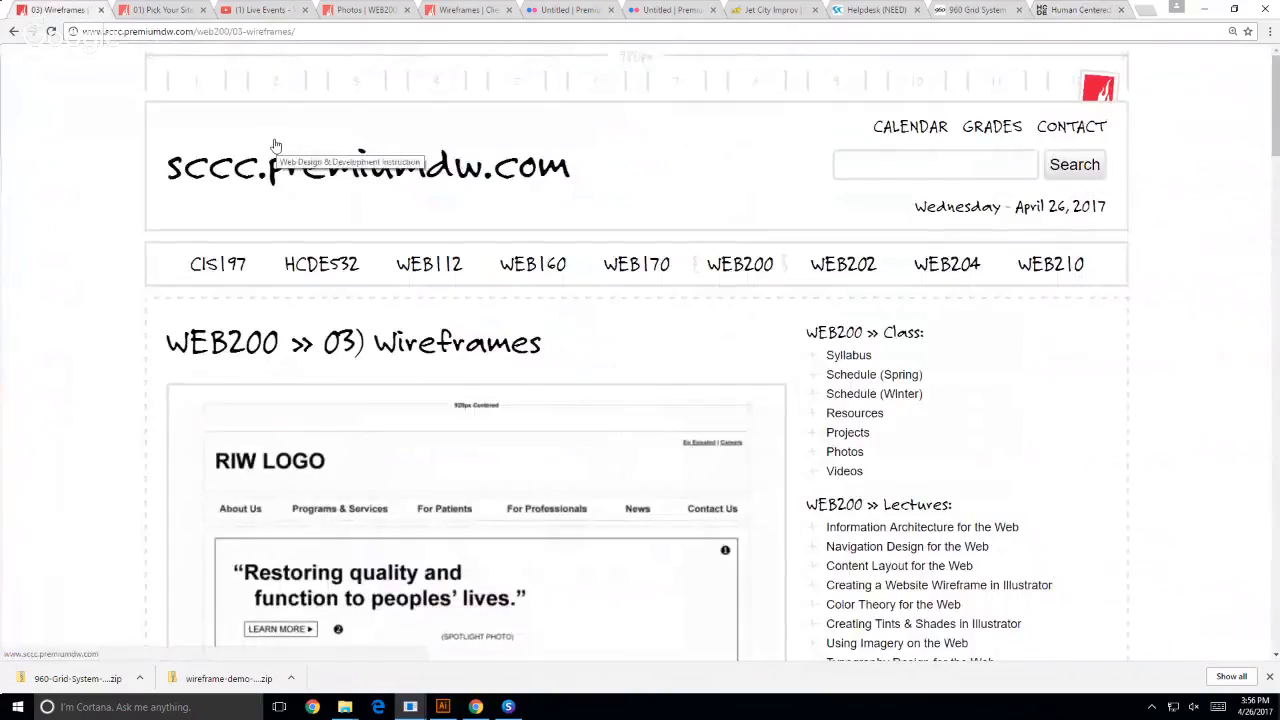
{"action": "key", "text": "ctrl+0"}
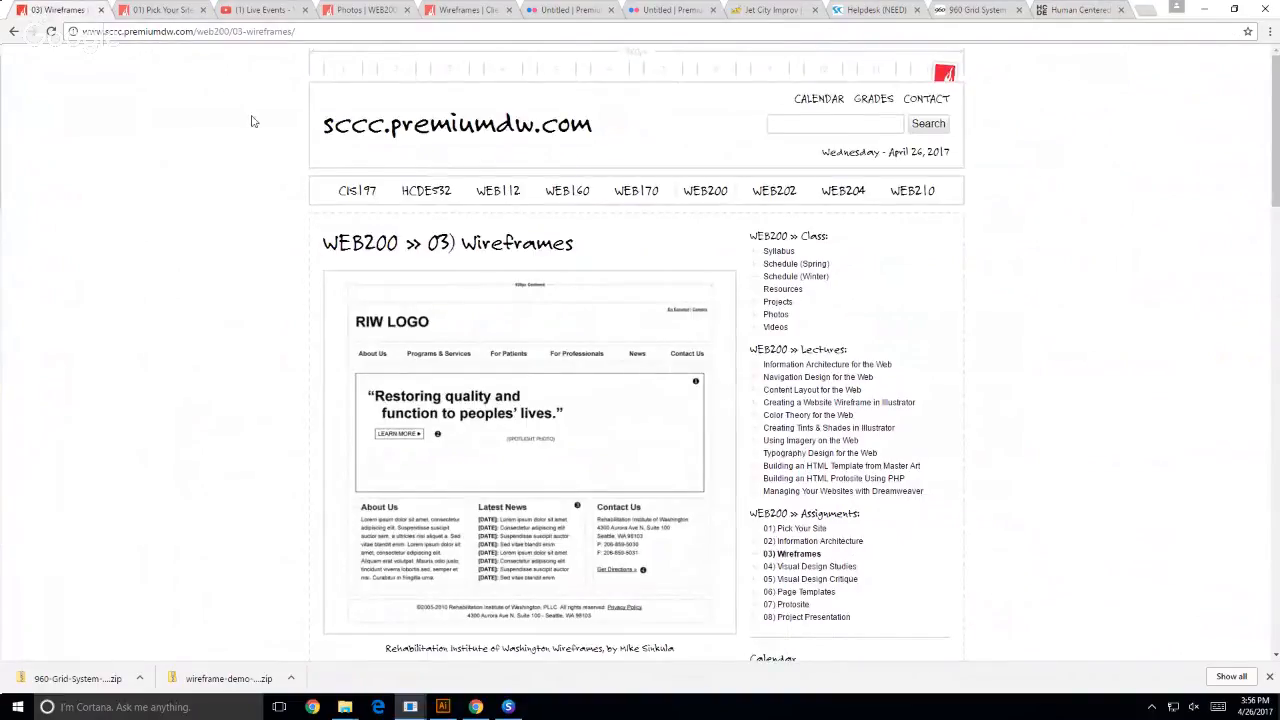
{"action": "right_click", "coordinate": [236, 142]}
{"action": "left_click", "coordinate": [290, 295]}
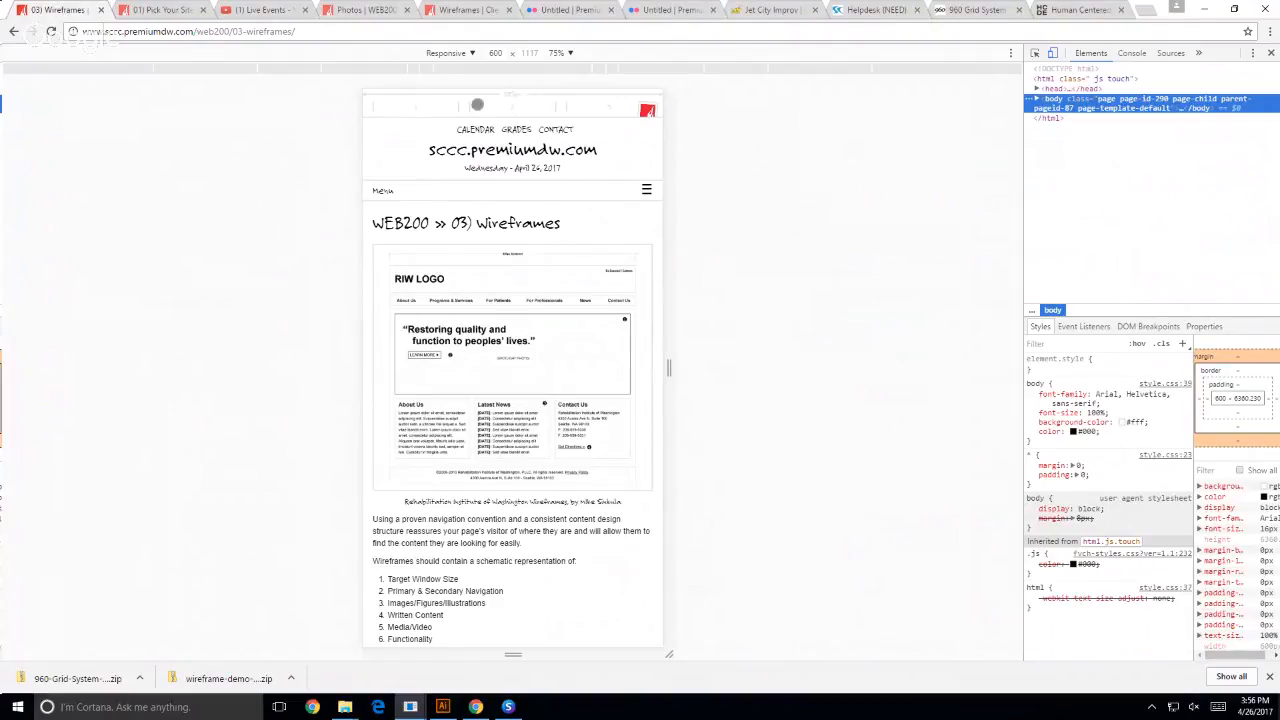
- Set the responsive preview's zoom to 100% and reload the 03) Wireframes page
{"action": "left_click", "coordinate": [566, 52]}
{"action": "left_click", "coordinate": [576, 104]}
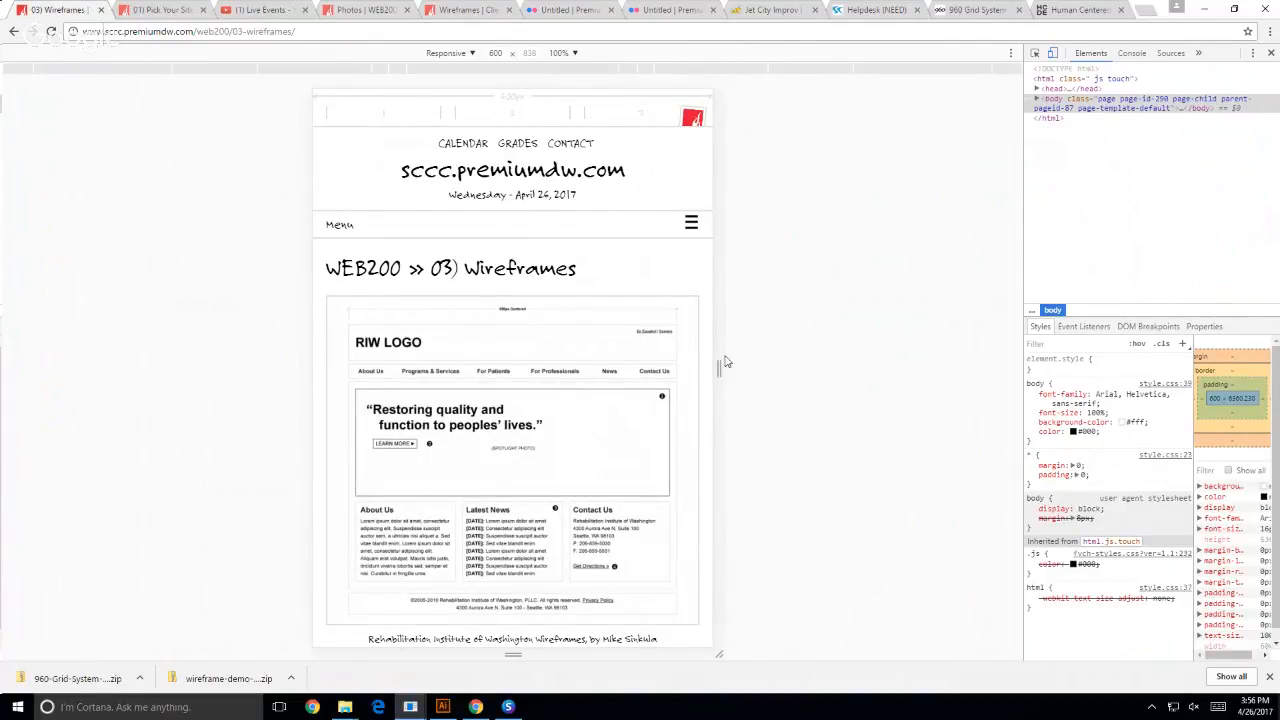
{"action": "left_click", "coordinate": [51, 31]}
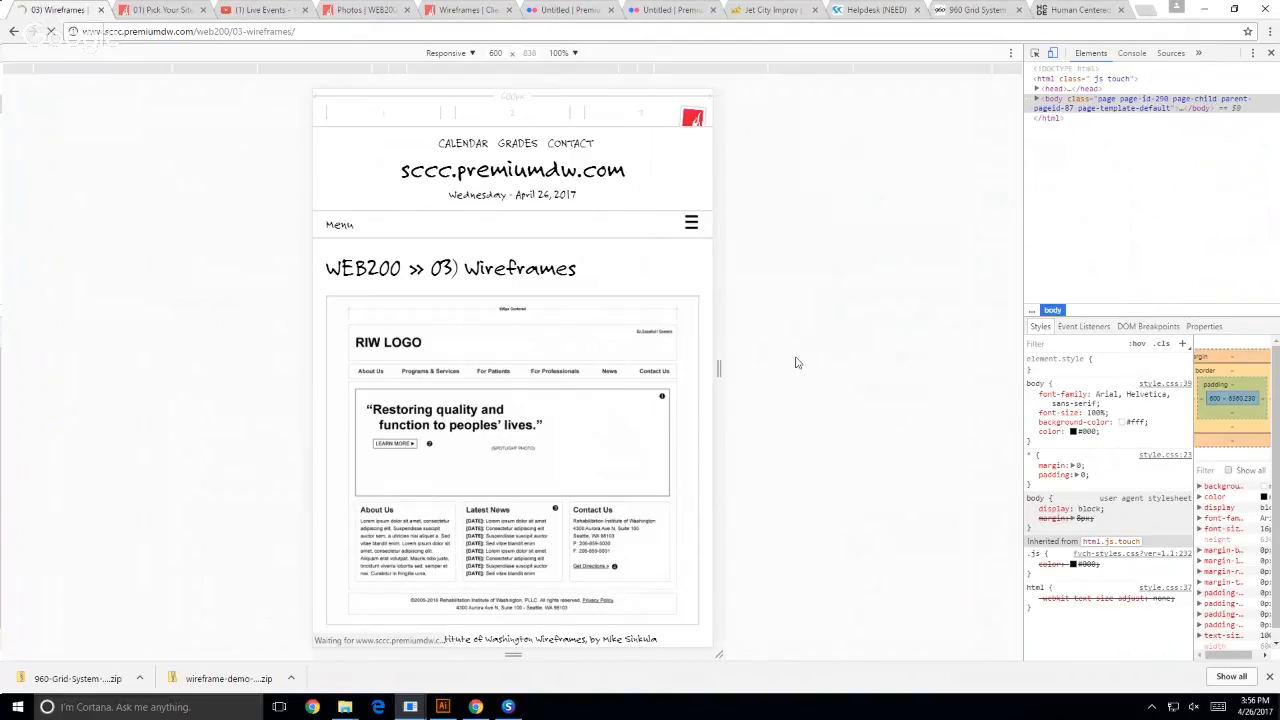
{"action": "left_click_drag", "start_coordinate": [720, 365], "coordinate": [723, 368]}
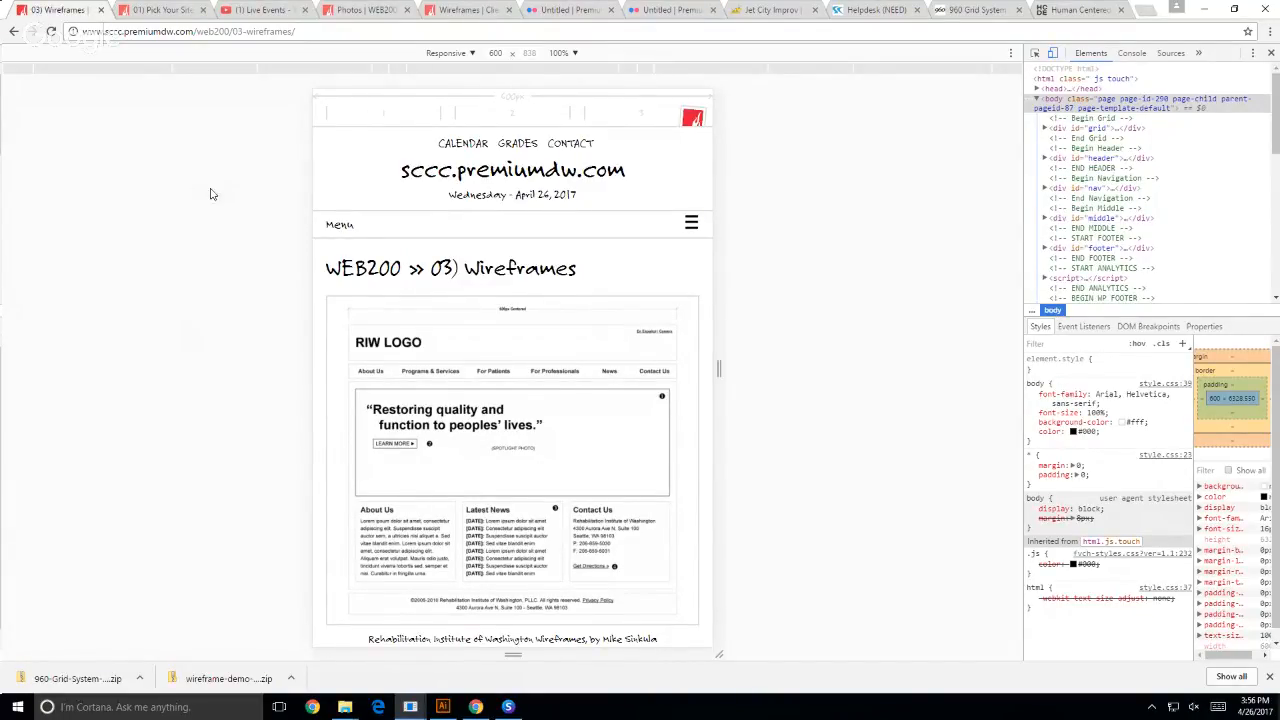
- Switch to the Untitled-1 document in Illustrator and start saving it under a new name in the WEB200 documents folder
{"action": "left_click", "coordinate": [443, 706]}
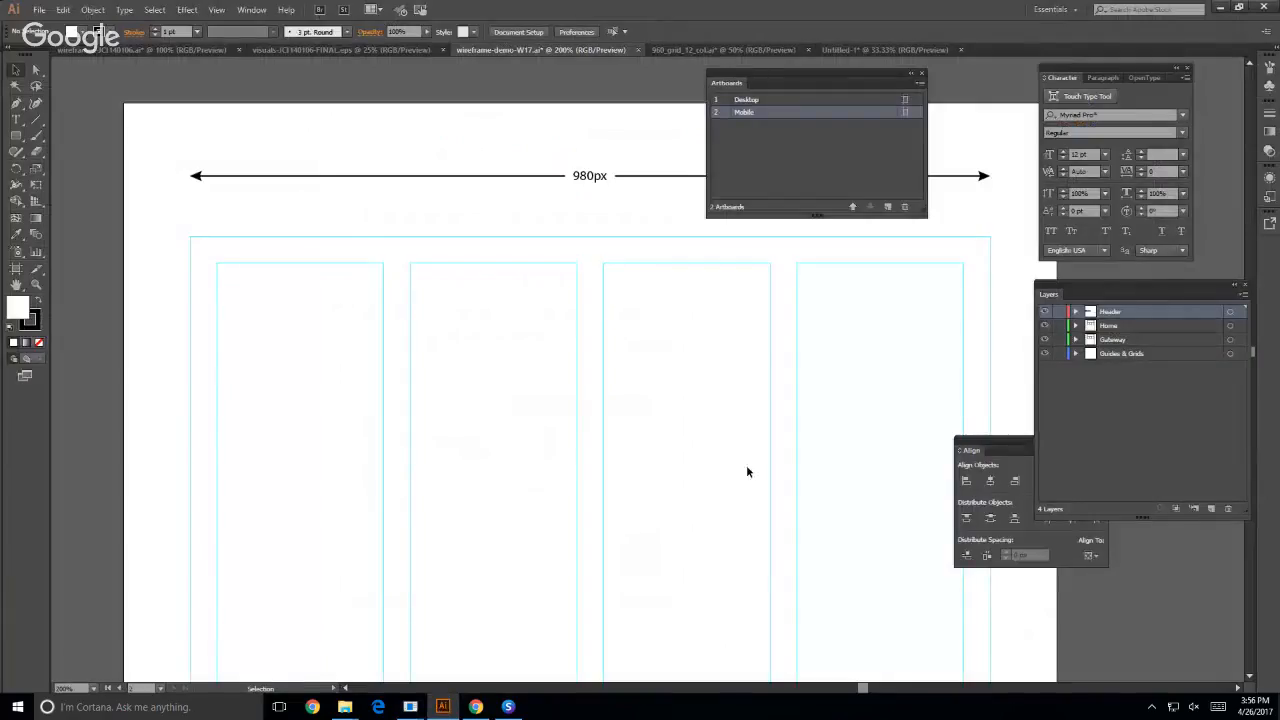
{"action": "left_click", "coordinate": [175, 47]}
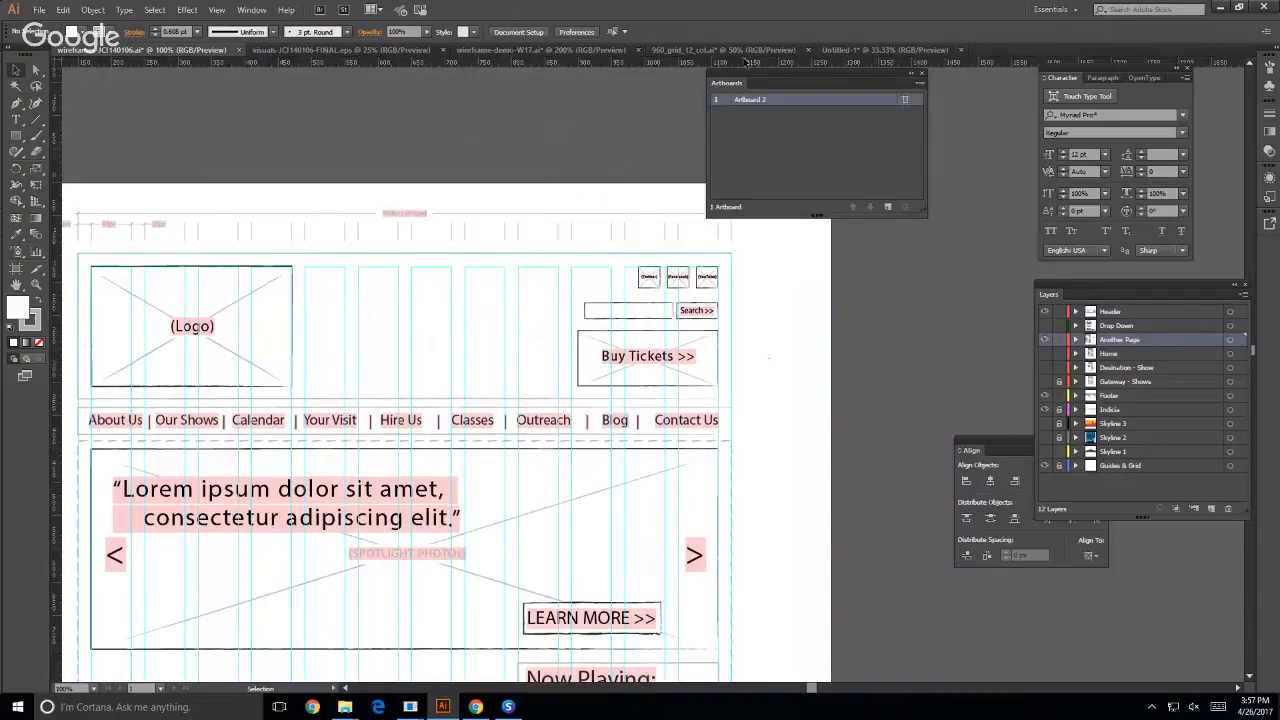
{"action": "left_click", "coordinate": [900, 50]}
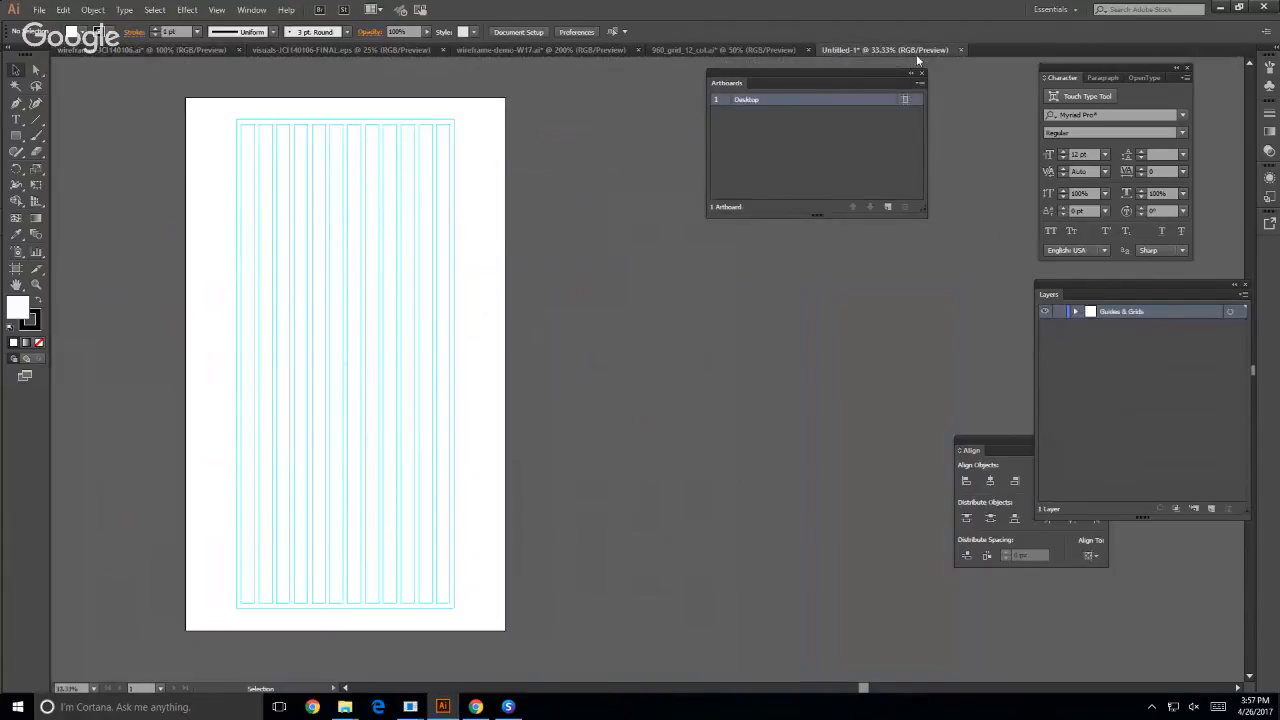
{"action": "left_click", "coordinate": [40, 10]}
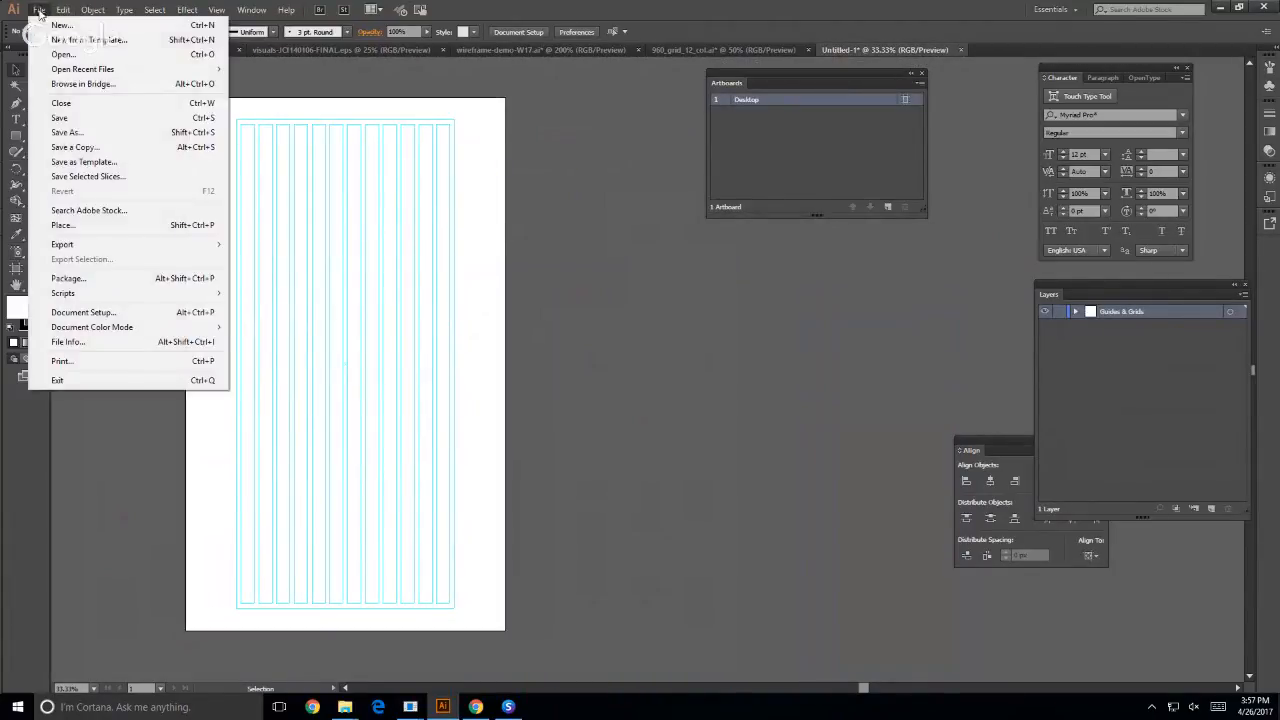
{"action": "left_click", "coordinate": [60, 132]}
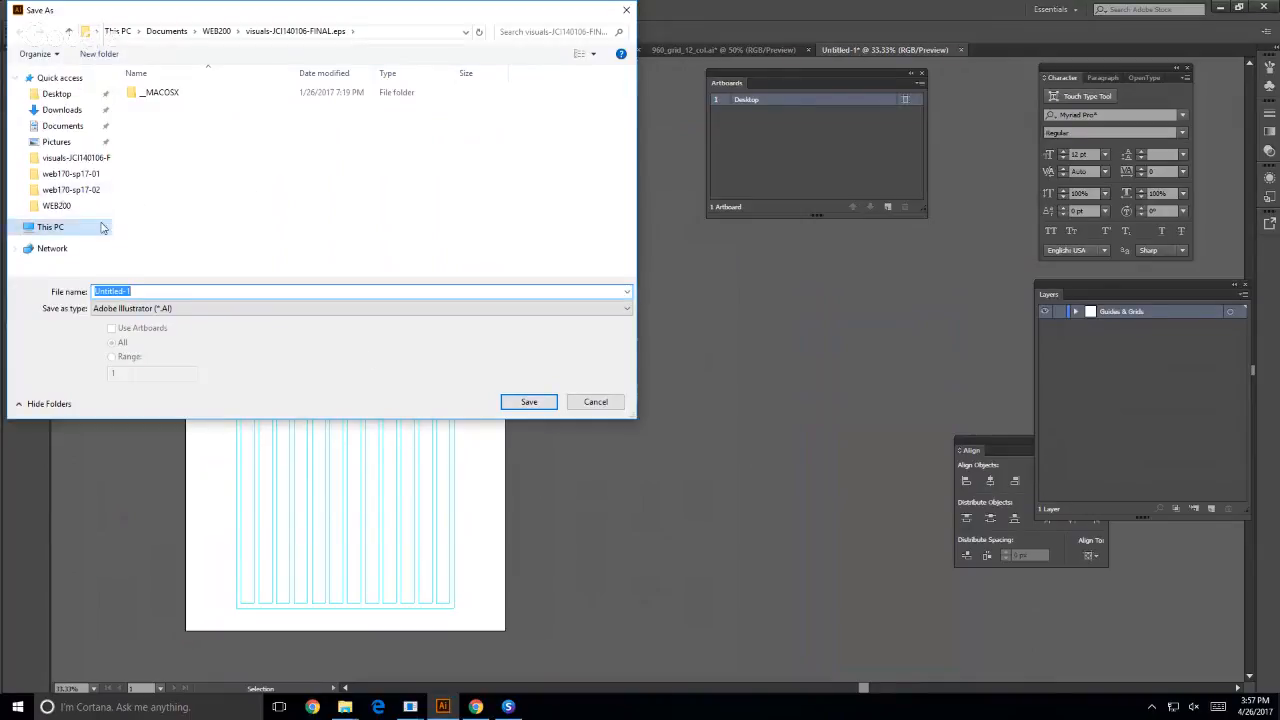
{"action": "left_click", "coordinate": [62, 126]}
{"action": "double_click", "coordinate": [148, 106]}
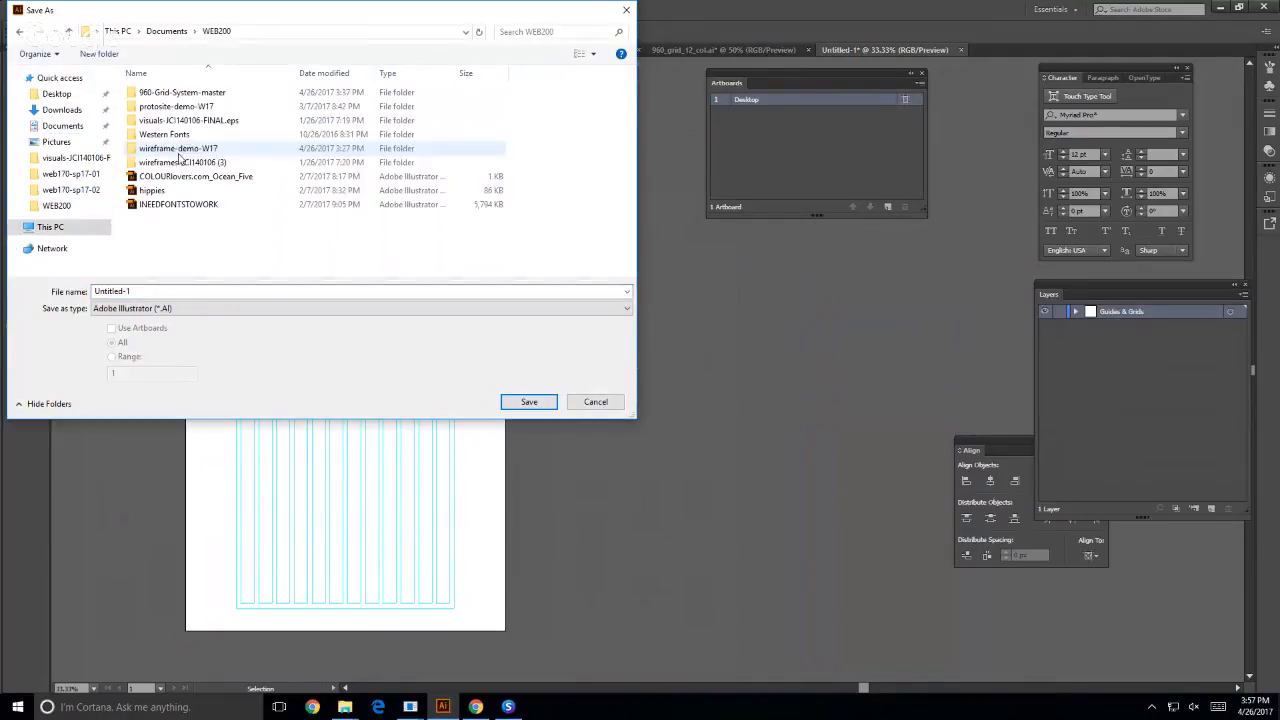
- Name the file wireframe-demo-sp17 and save it as an Adobe Illustrator document, accepting the save options
{"action": "left_click", "coordinate": [107, 291]}
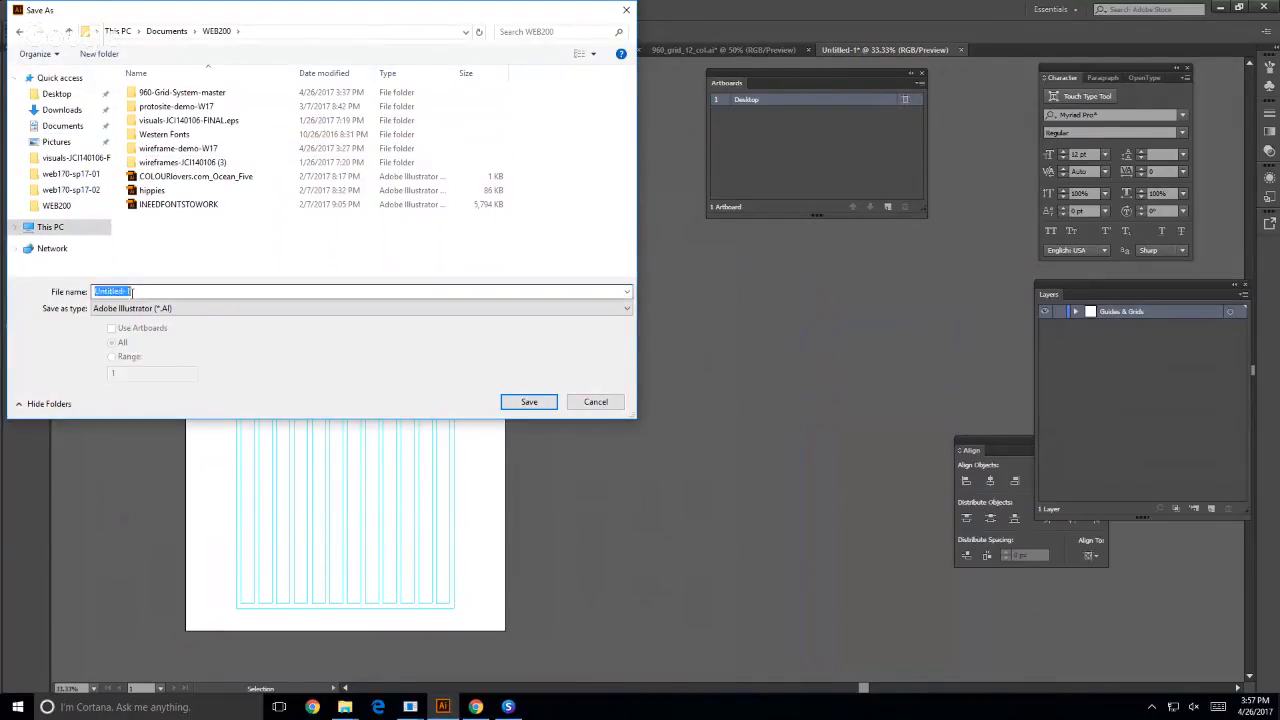
{"action": "left_click", "coordinate": [143, 292]}
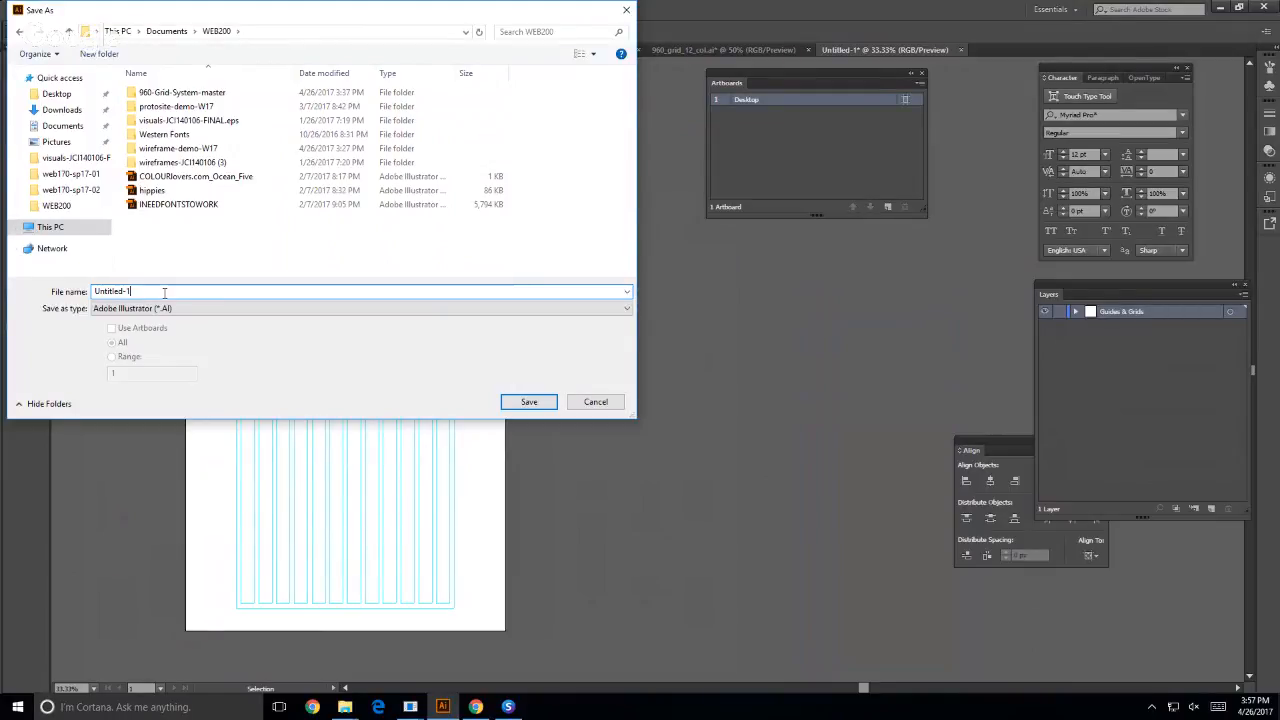
{"action": "key", "text": "BackSpace"}
{"action": "key", "text": "BackSpace"}
{"action": "key", "text": "BackSpace"}
{"action": "key", "text": "BackSpace"}
{"action": "key", "text": "BackSpace"}
{"action": "key", "text": "BackSpace"}
{"action": "key", "text": "BackSpace"}
{"action": "key", "text": "BackSpace"}
{"action": "type", "text": "wirefr"}
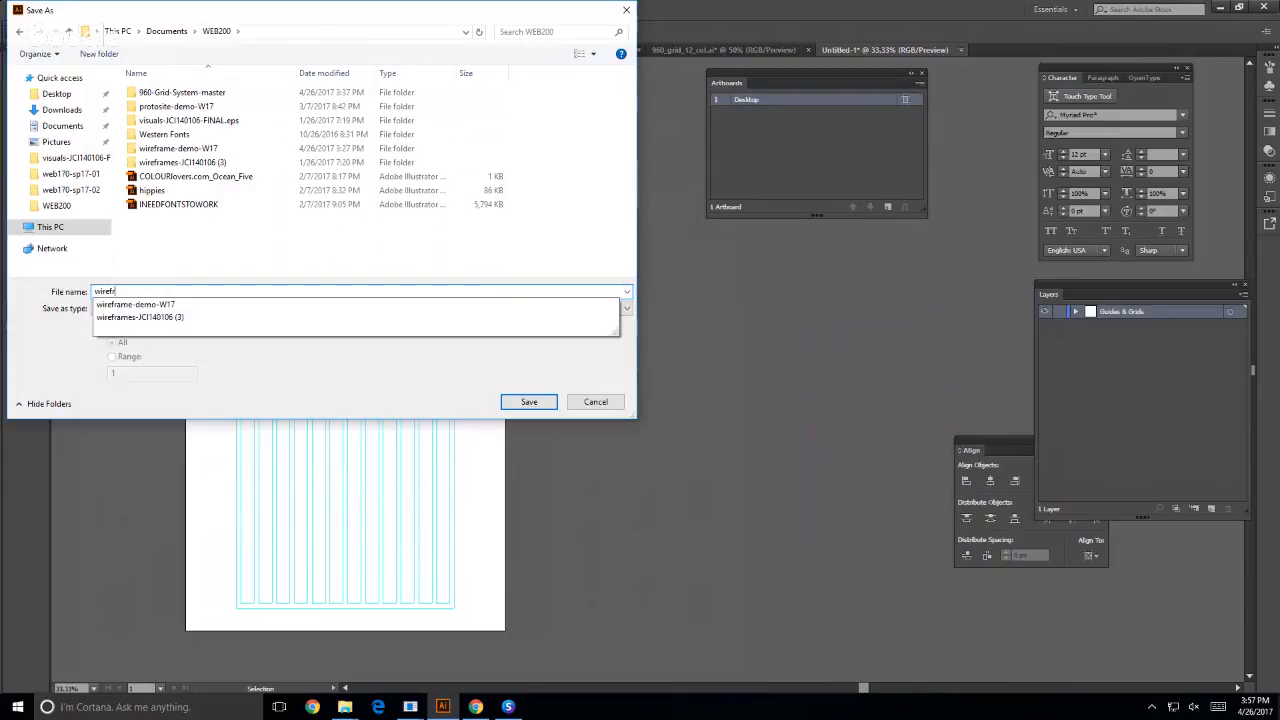
{"action": "type", "text": "ame-dem"}
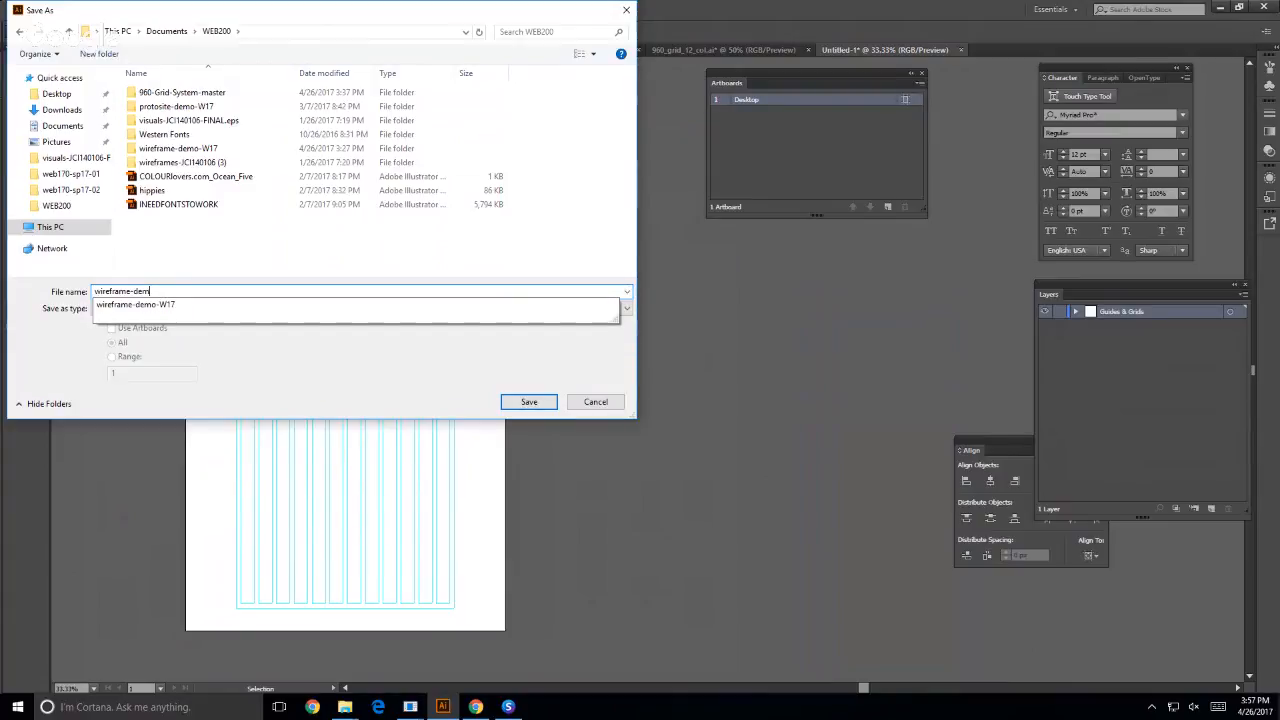
{"action": "type", "text": "o-s"}
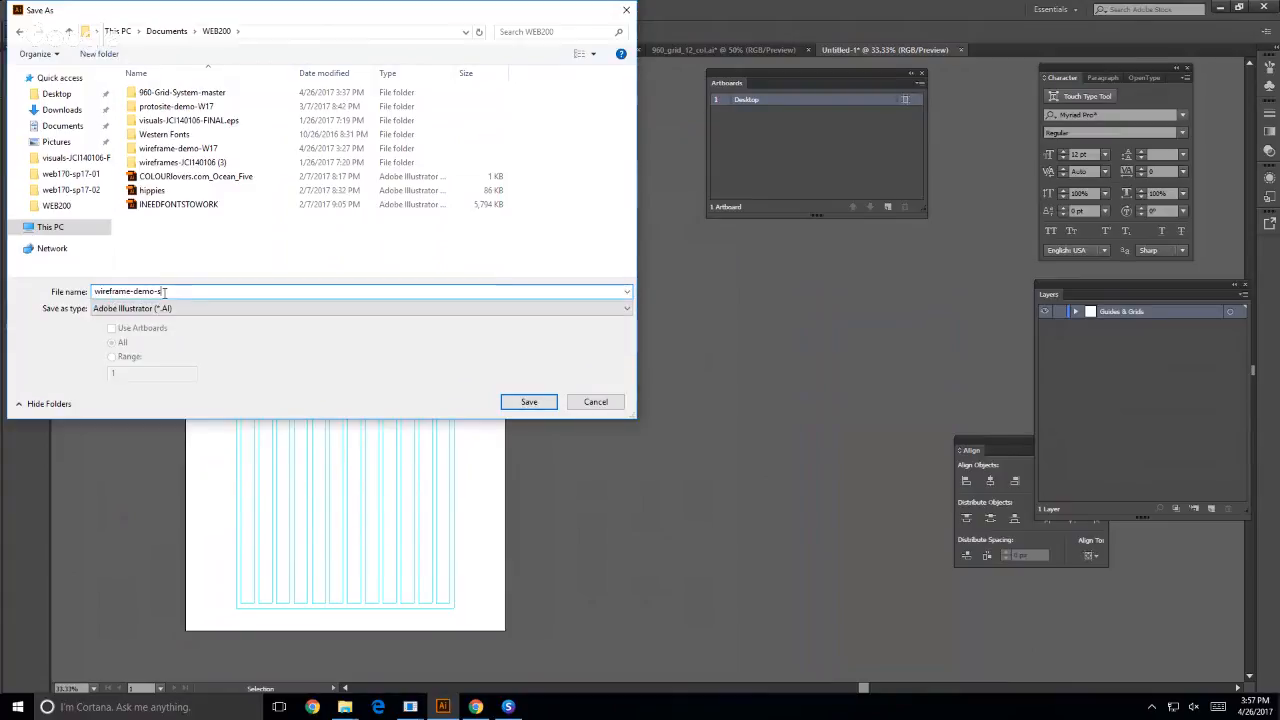
{"action": "type", "text": "p17"}
{"action": "left_click", "coordinate": [509, 395]}
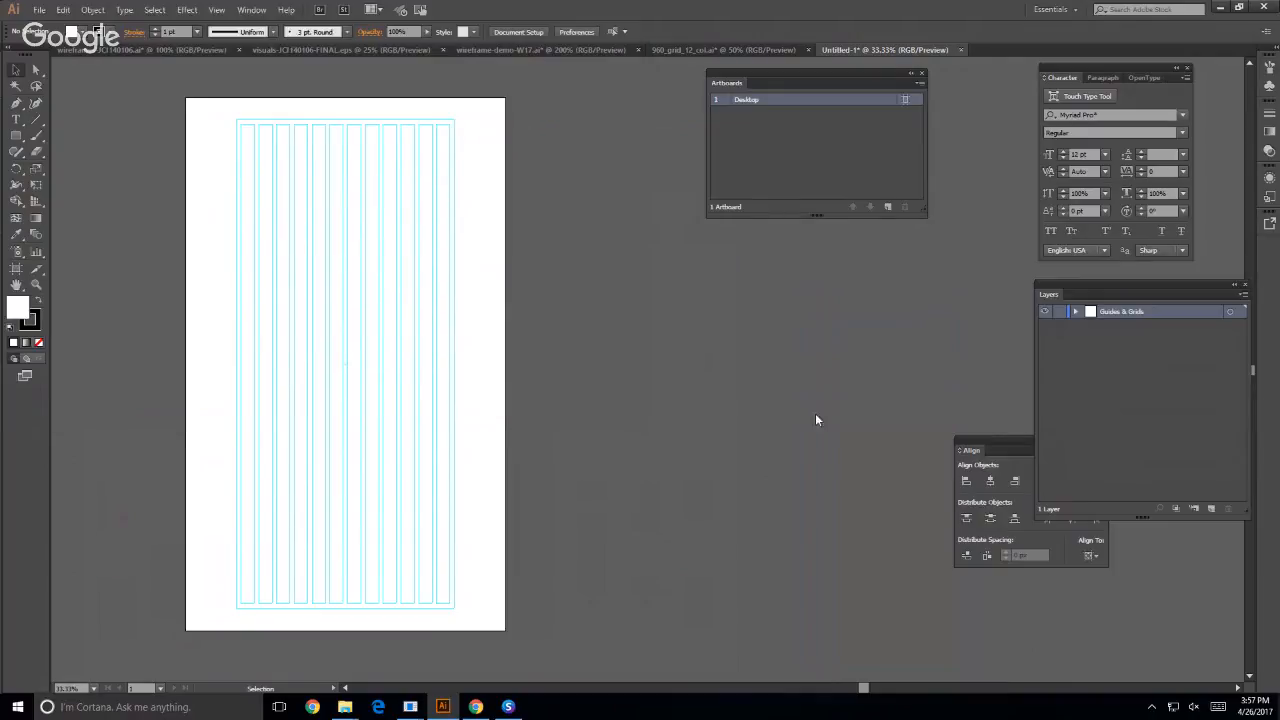
{"action": "left_click", "coordinate": [689, 533]}
- Add a second artboard beside the Desktop artboard and name it Mobile
{"action": "left_click", "coordinate": [888, 207]}
{"action": "double_click", "coordinate": [757, 111]}
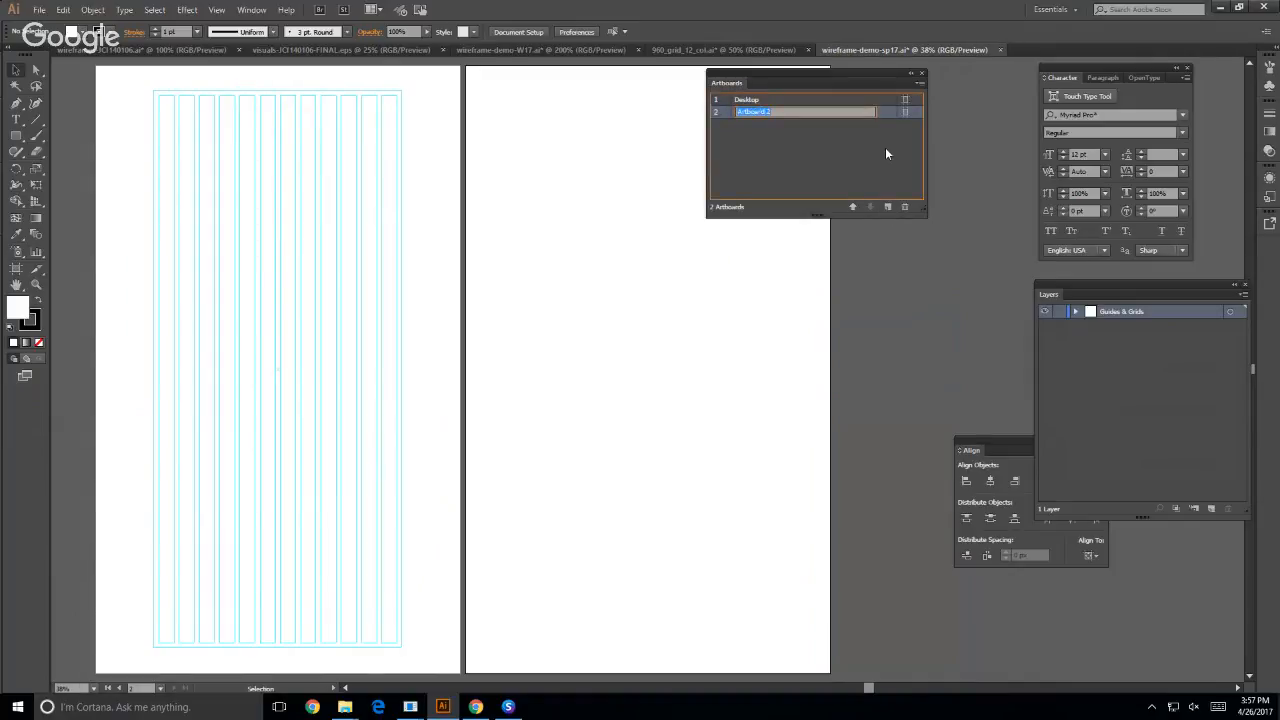
{"action": "type", "text": "Mobi"}
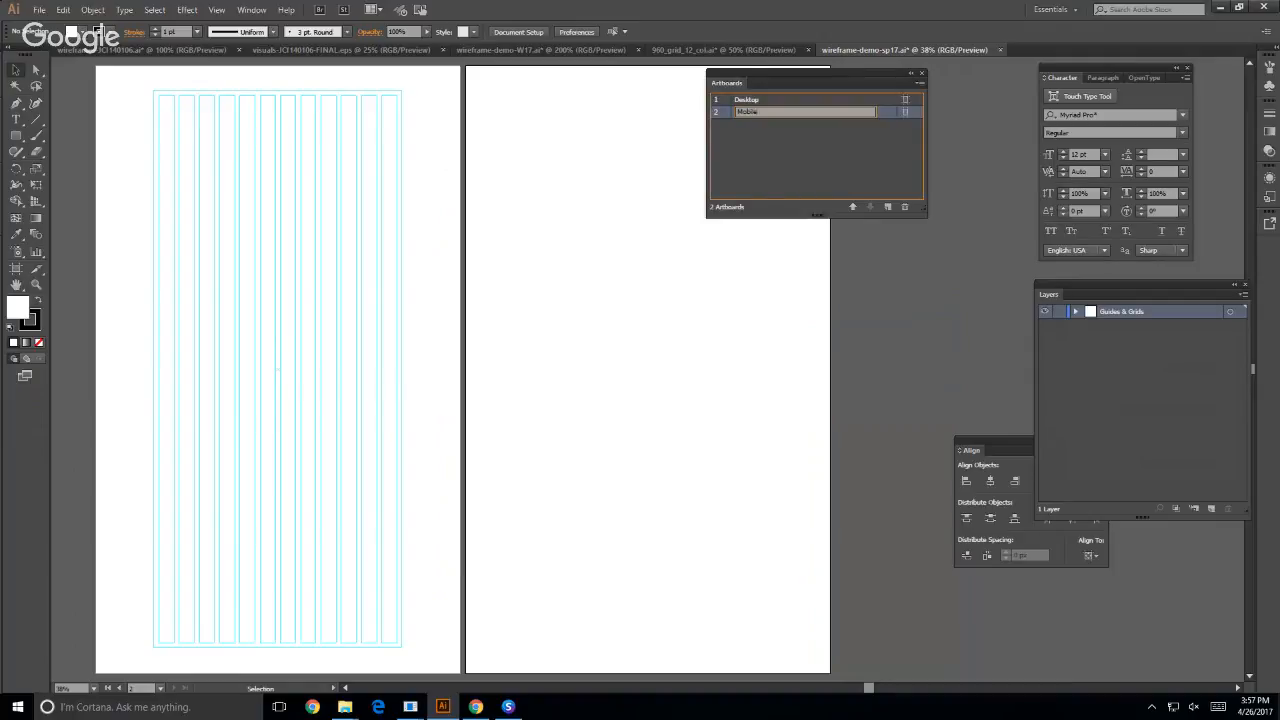
{"action": "type", "text": "le"}
{"action": "key", "text": "Return"}
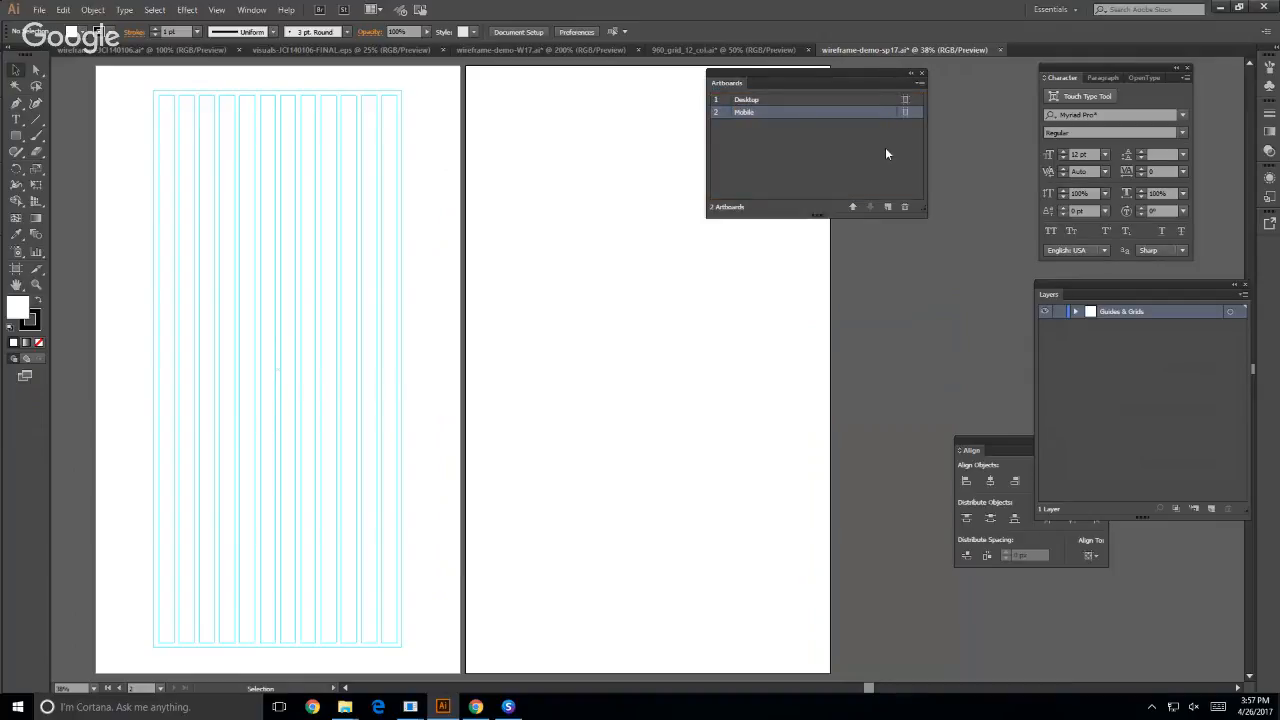
{"action": "left_click", "coordinate": [889, 209]}
{"action": "left_click", "coordinate": [889, 209]}
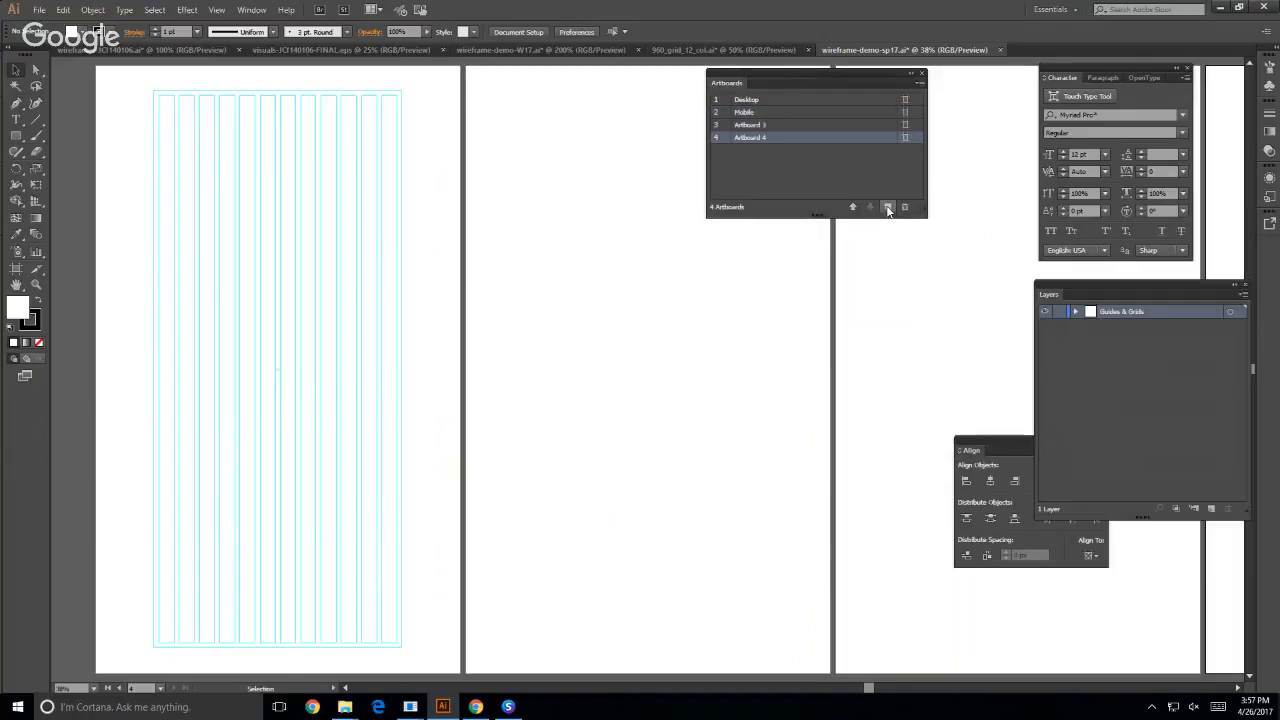
{"action": "left_click", "coordinate": [763, 125], "text": "shift"}
{"action": "left_click", "coordinate": [905, 207]}
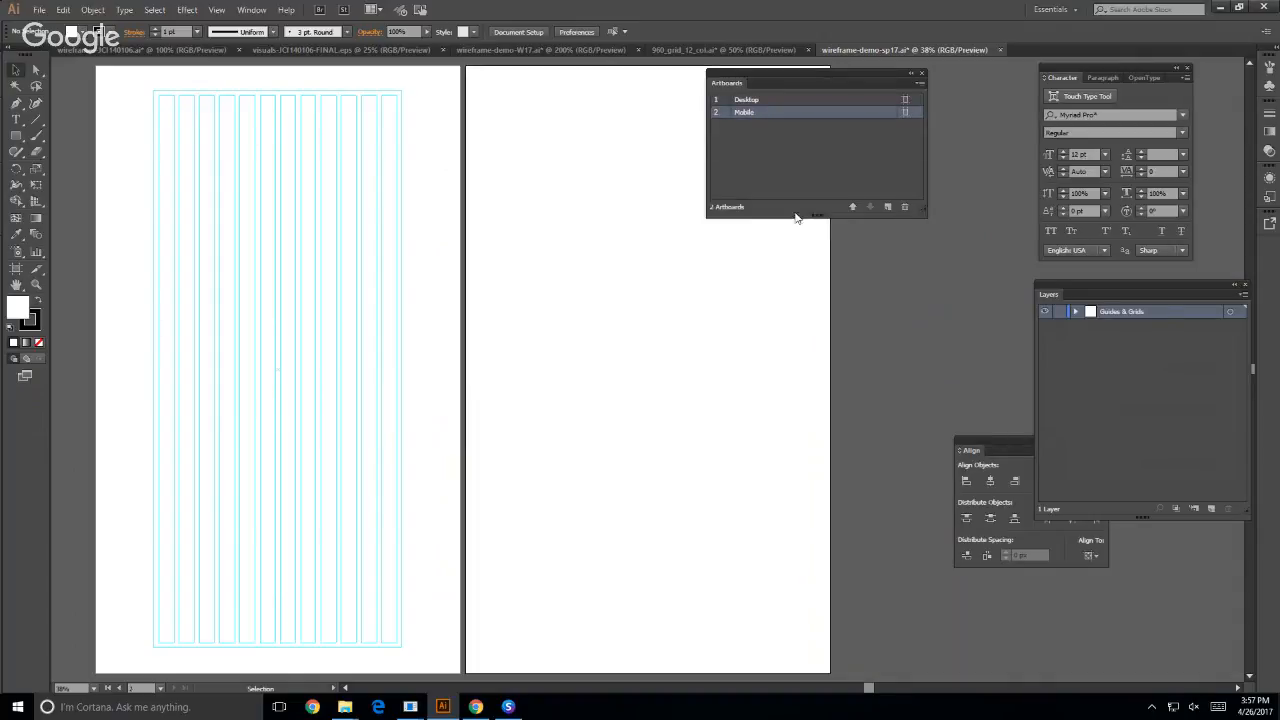
- Resize the Mobile artboard to 680 px wide by 1200 px high and leave artboard editing
{"action": "left_click", "coordinate": [904, 113]}
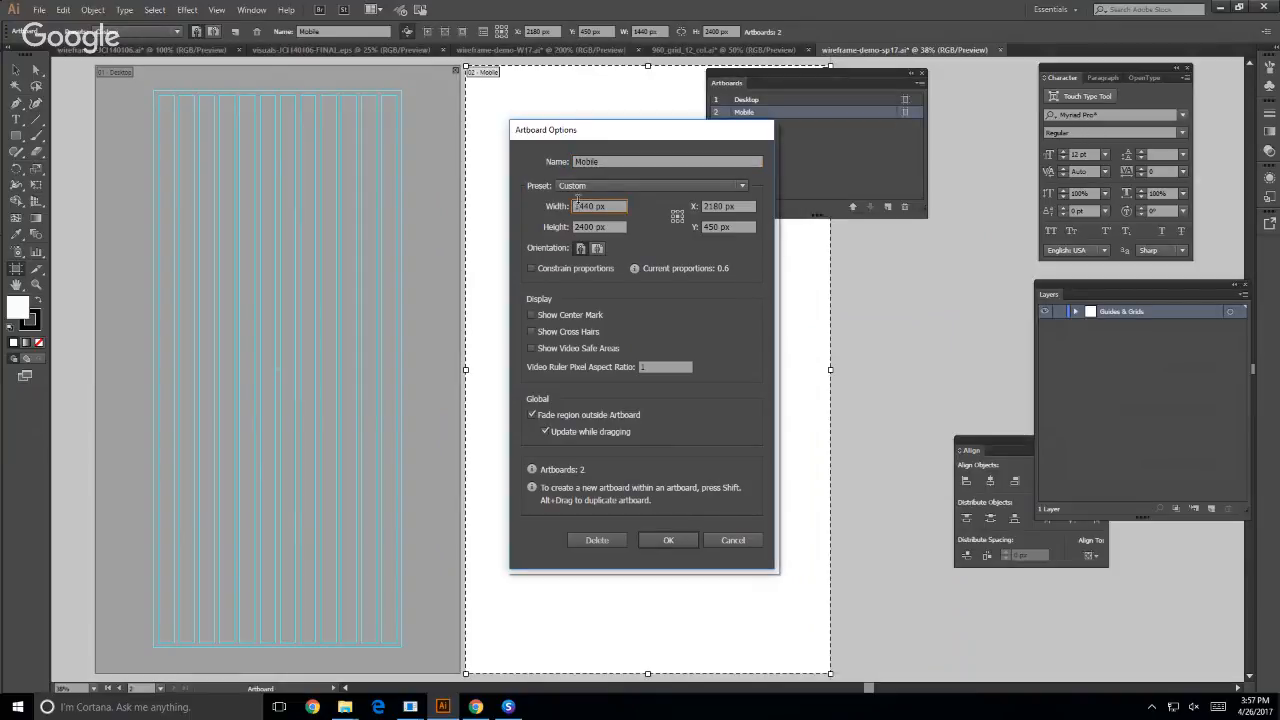
{"action": "double_click", "coordinate": [598, 205]}
{"action": "type", "text": "680px"}
{"action": "key", "text": "Tab"}
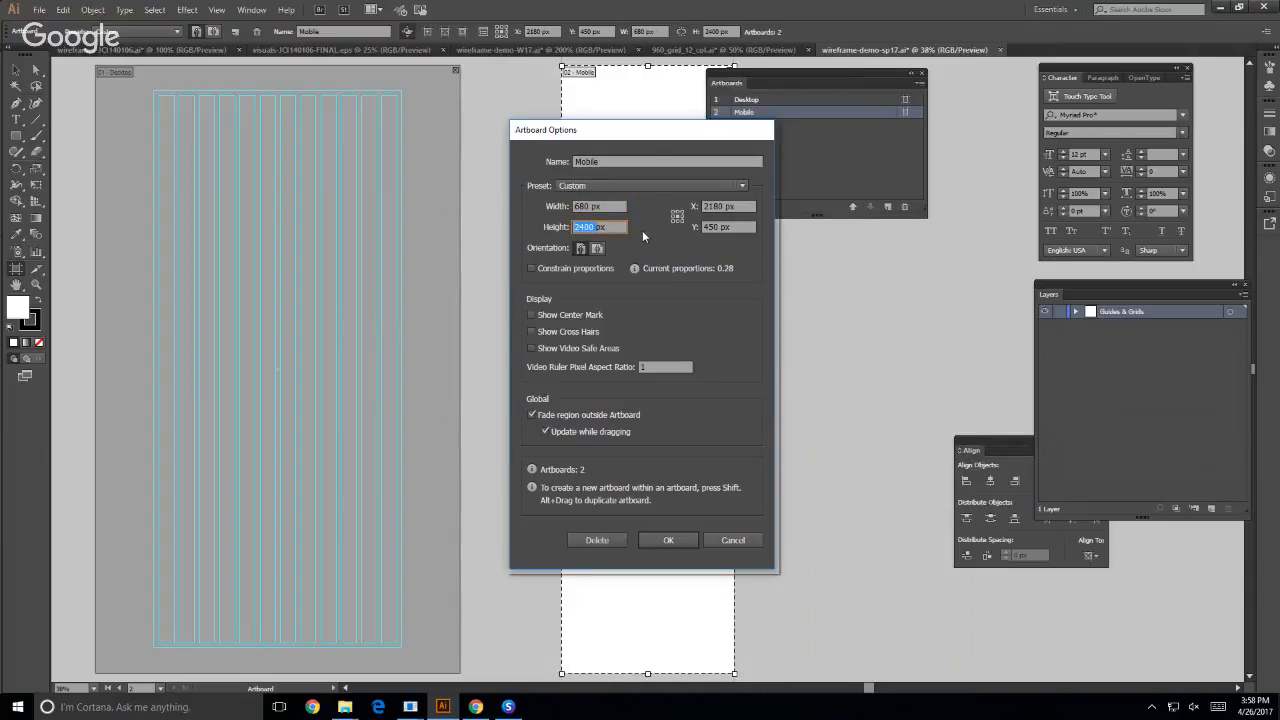
{"action": "type", "text": "1200"}
{"action": "key", "text": "Return"}
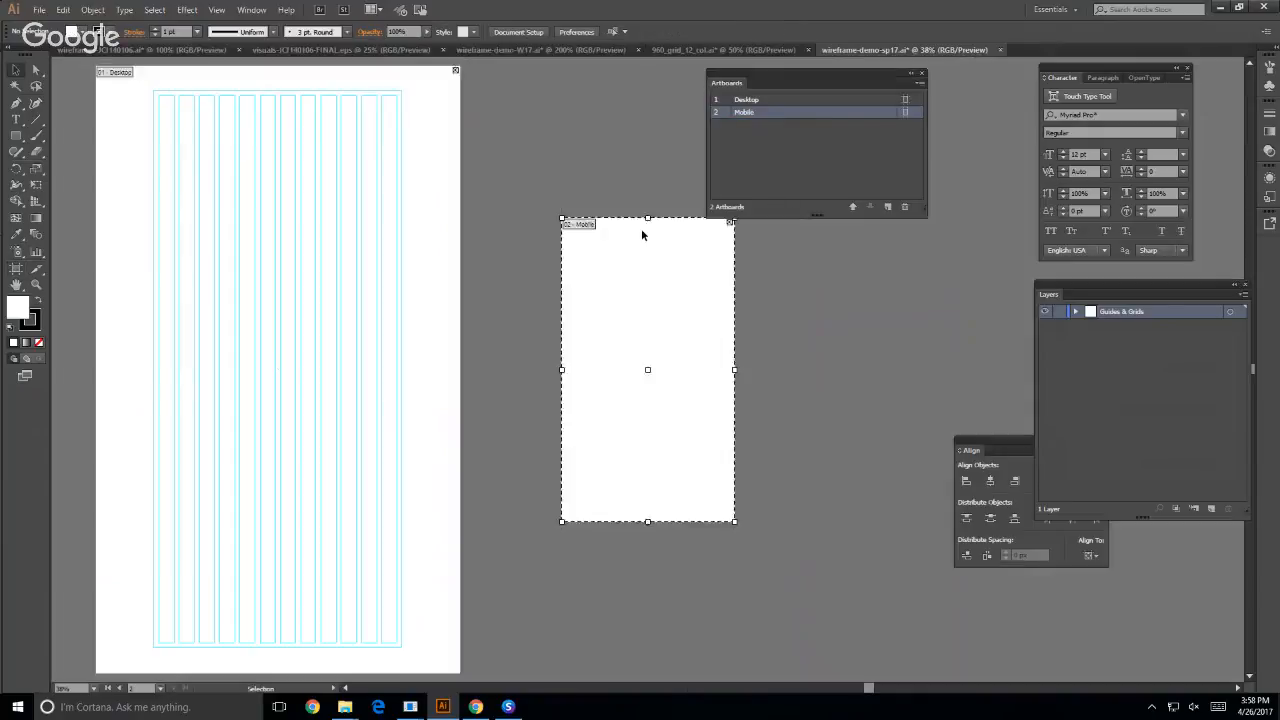
{"action": "key", "text": "Escape"}
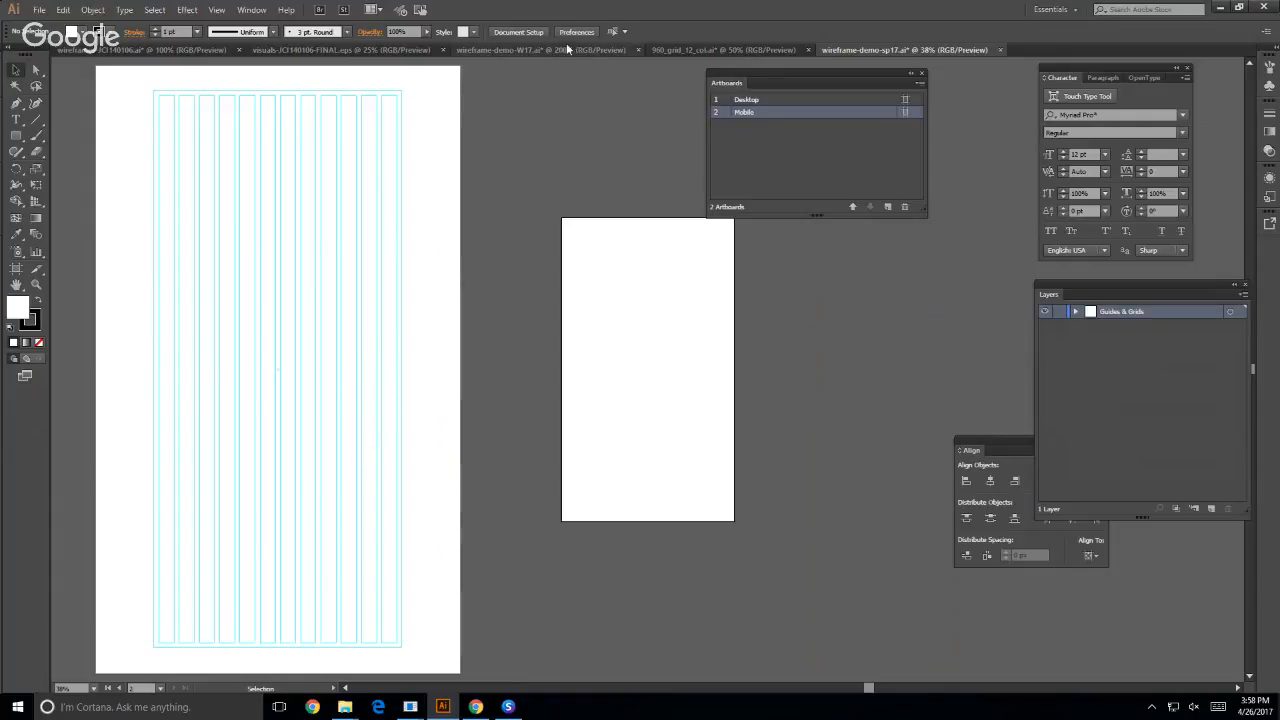
- Examine the wireframe-demo-W17 document's mobile column guides, width arrow and desktop wireframe as a reference
{"action": "left_click", "coordinate": [472, 53]}
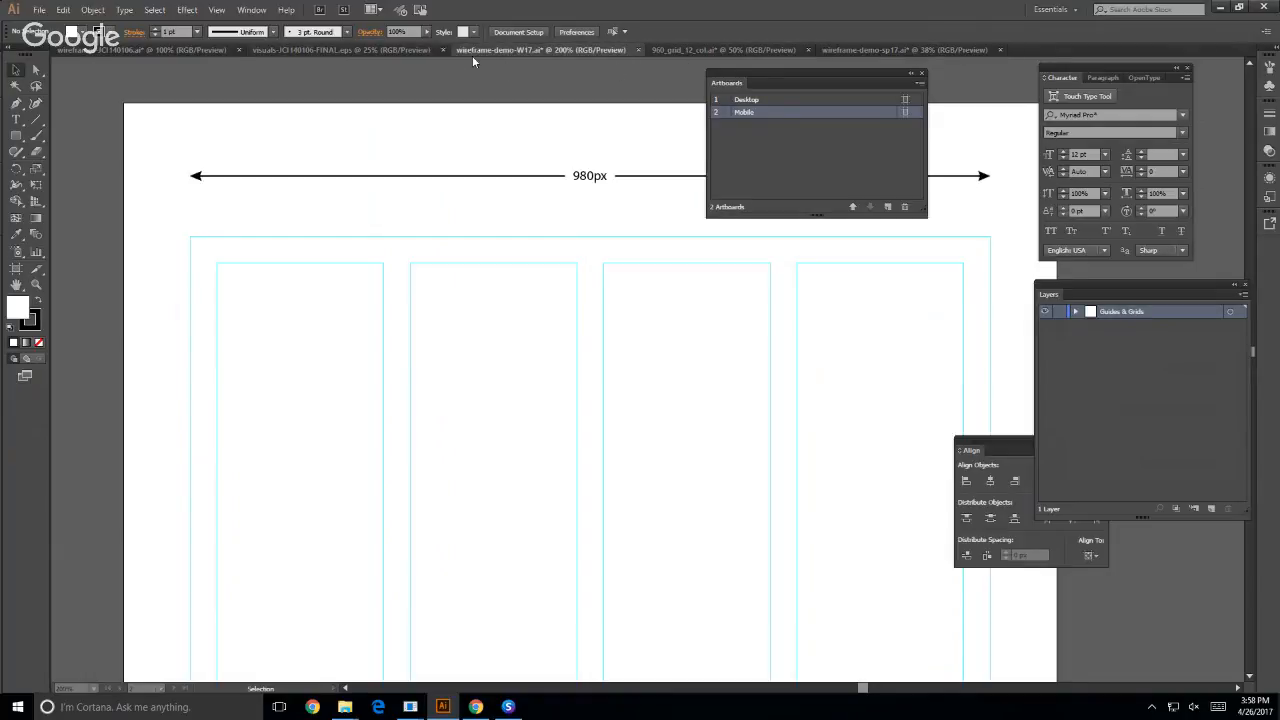
{"action": "scroll", "coordinate": [604, 244], "scroll_direction": "down", "scroll_amount": 2}
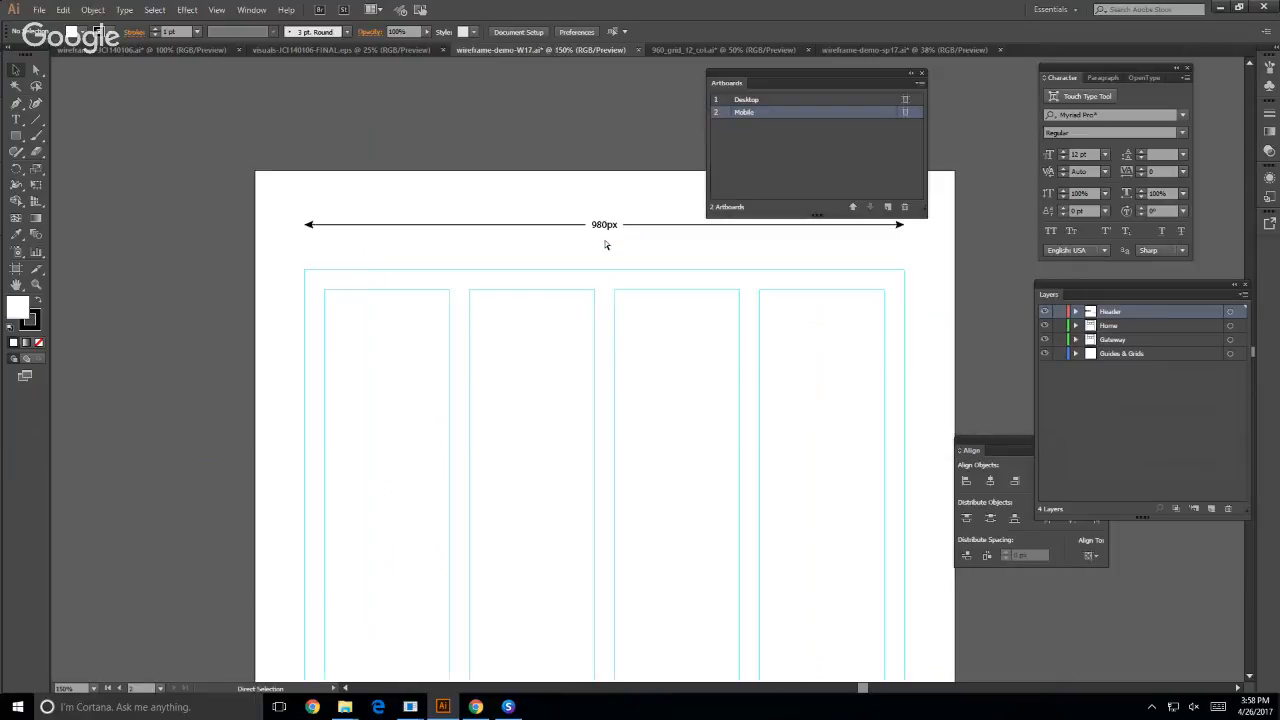
{"action": "left_click_drag", "start_coordinate": [686, 314], "coordinate": [455, 216]}
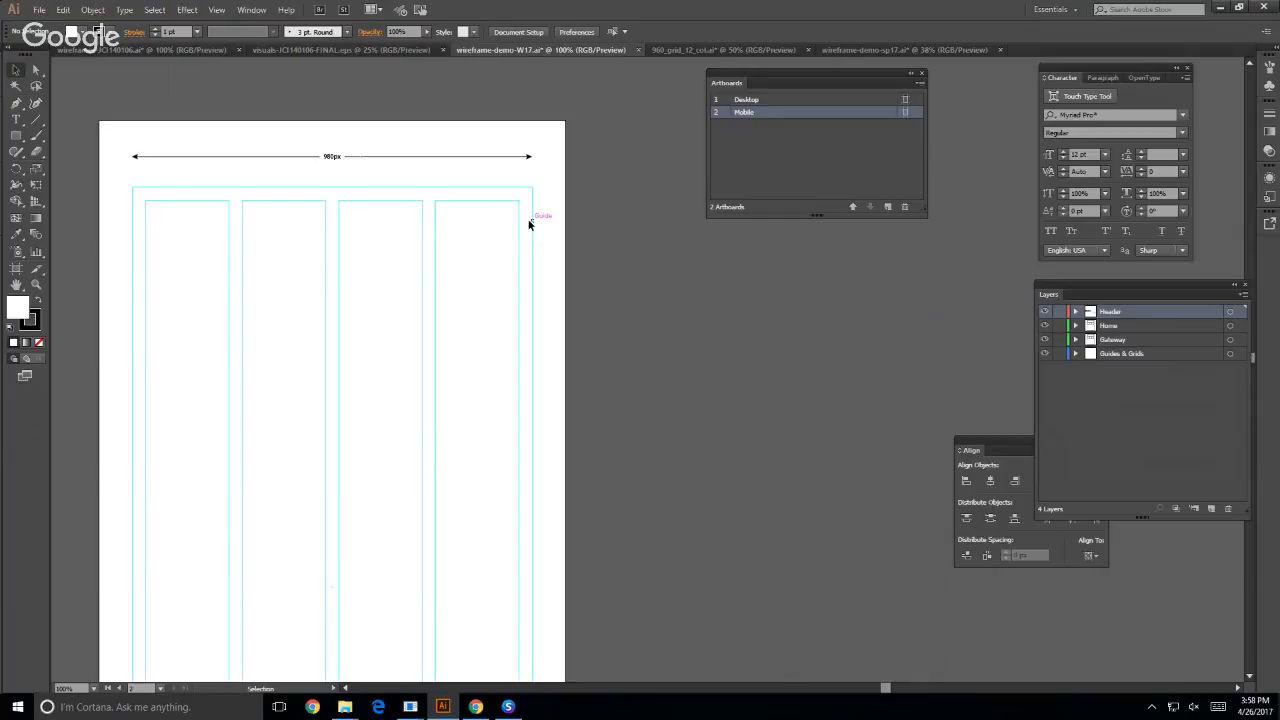
{"action": "key", "text": "space"}
{"action": "left_click_drag", "start_coordinate": [241, 366], "coordinate": [991, 356]}
{"action": "key", "text": "space"}
{"action": "left_click_drag", "start_coordinate": [296, 299], "coordinate": [544, 582]}
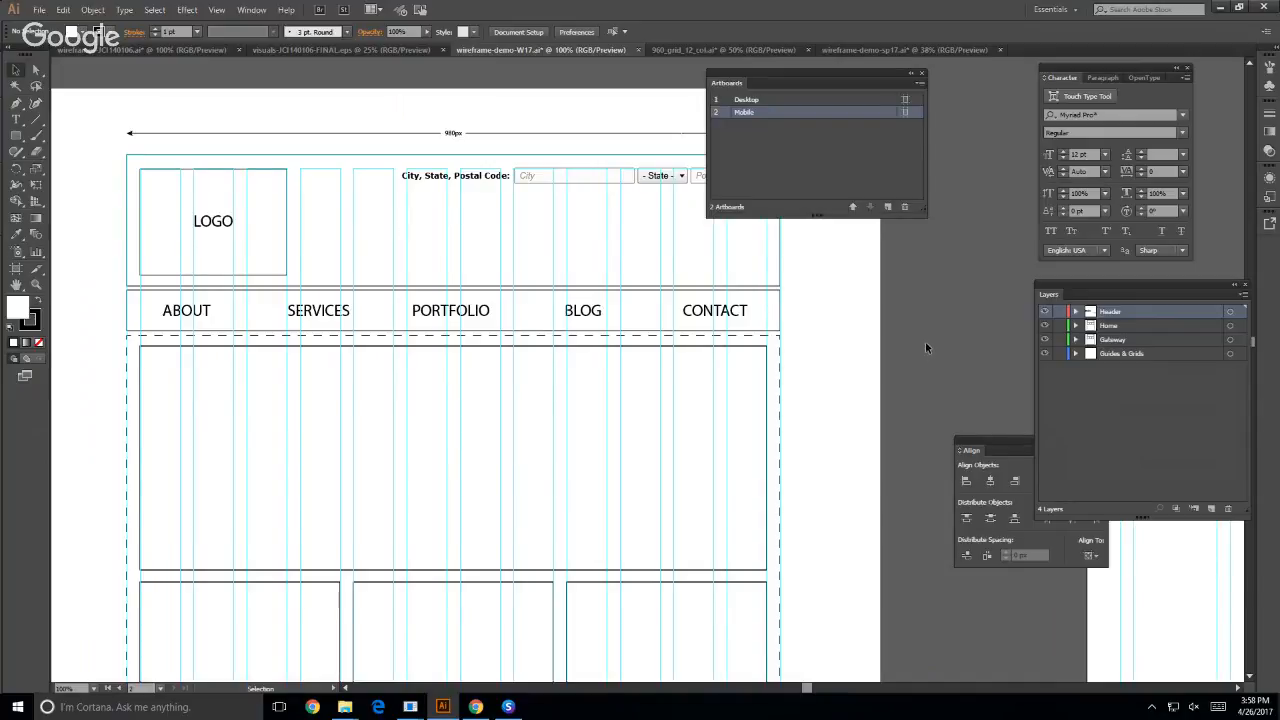
{"action": "left_click_drag", "start_coordinate": [926, 349], "coordinate": [84, 139]}
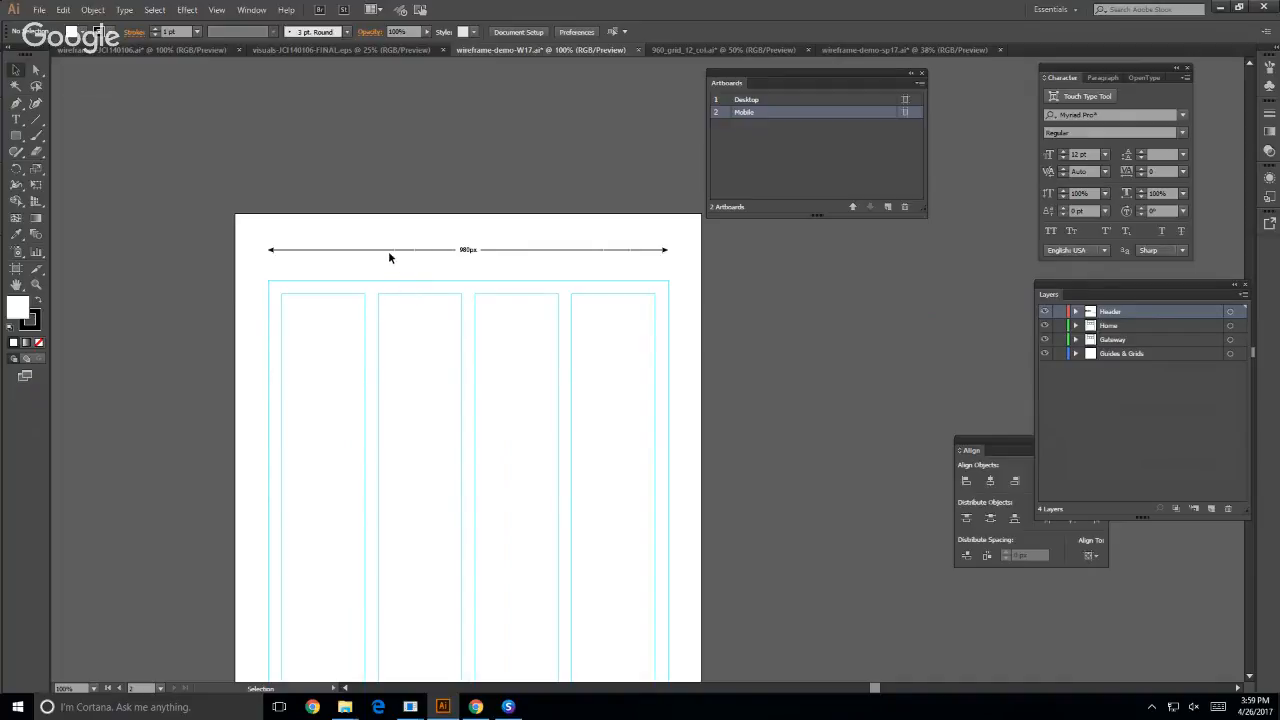
{"action": "left_click", "coordinate": [465, 263]}
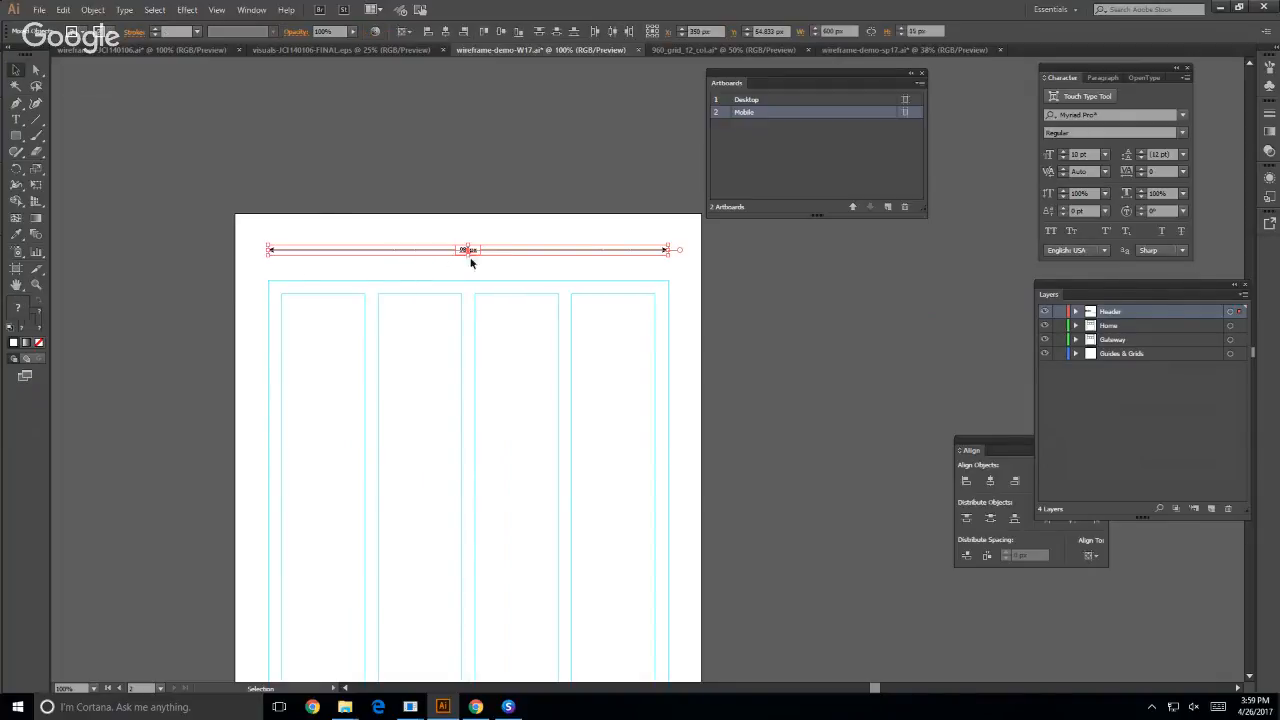
{"action": "left_click", "coordinate": [252, 263]}
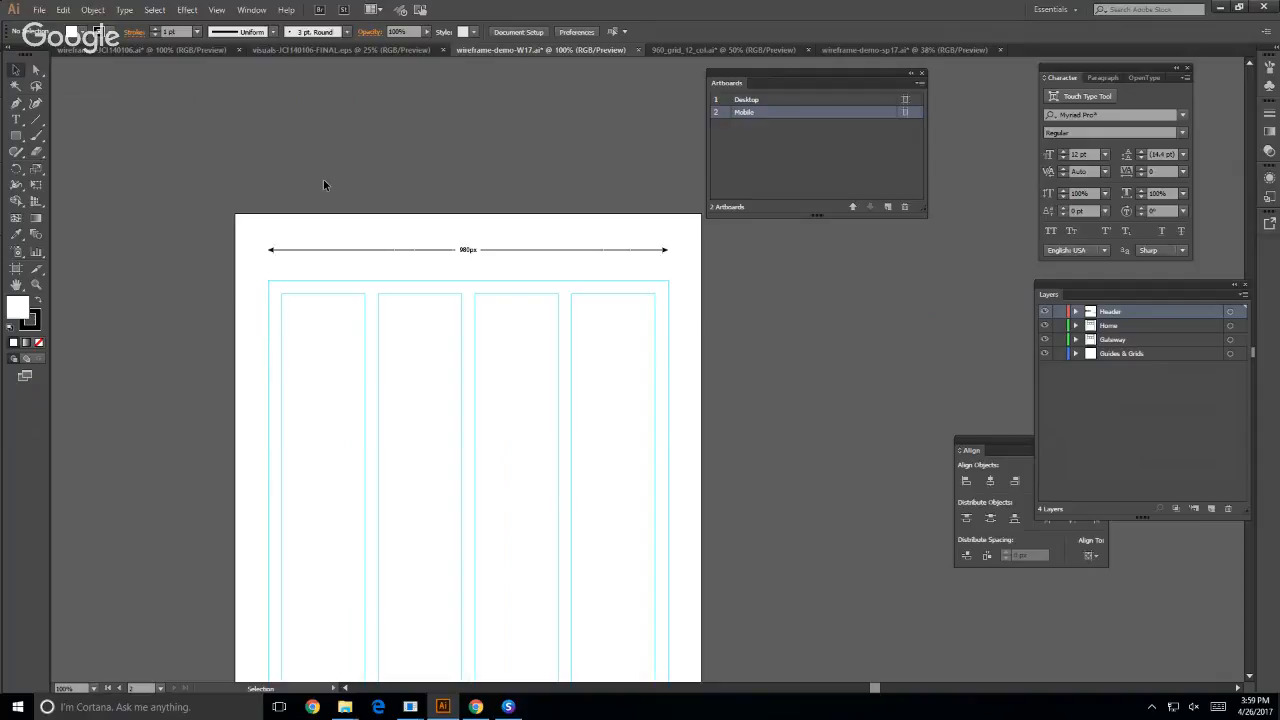
- Return to the wireframe-demo-sp17 document and create a 600 px wide by 1000 px high rectangle on the Mobile artboard
{"action": "left_click", "coordinate": [840, 49]}
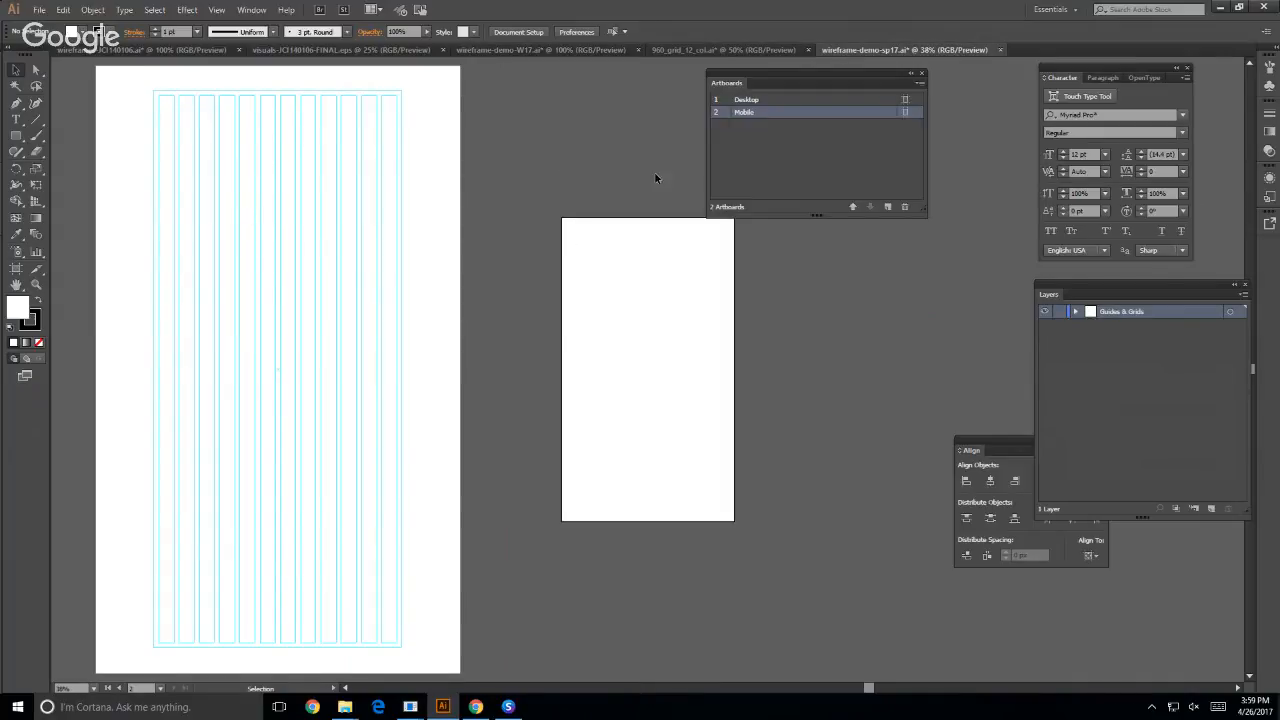
{"action": "left_click_drag", "start_coordinate": [1101, 283], "coordinate": [821, 246]}
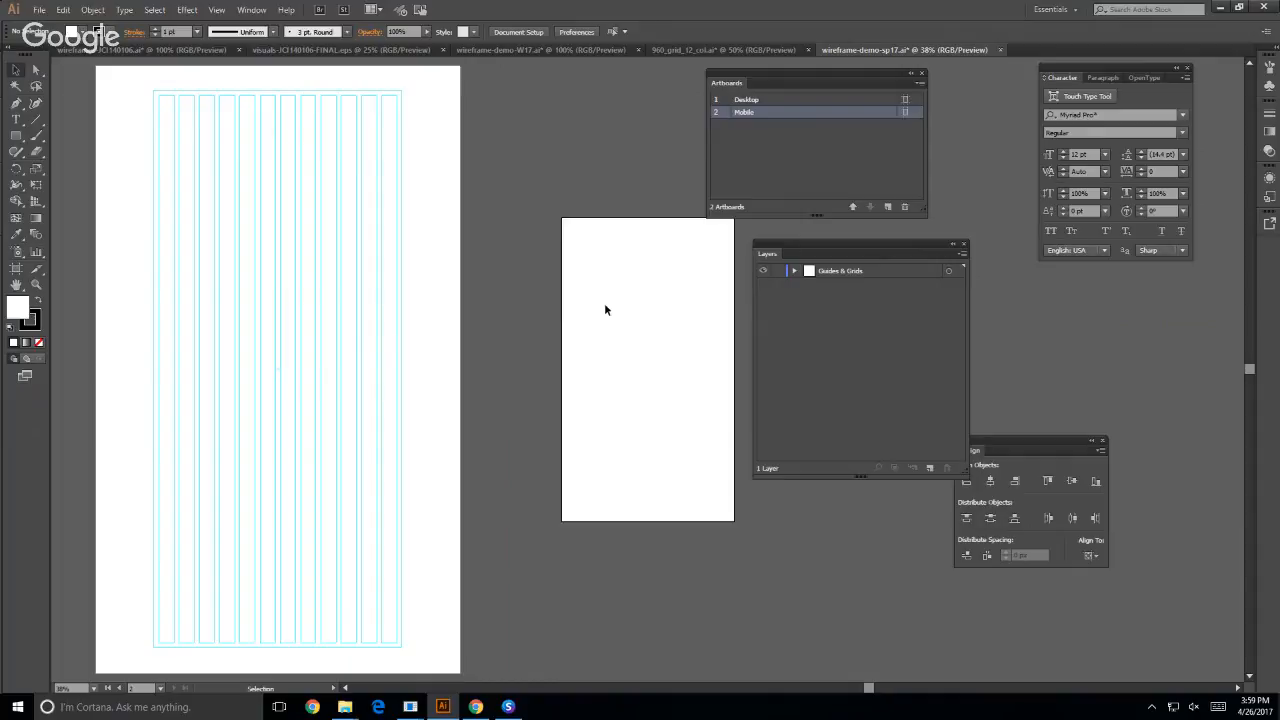
{"action": "left_click", "coordinate": [16, 135]}
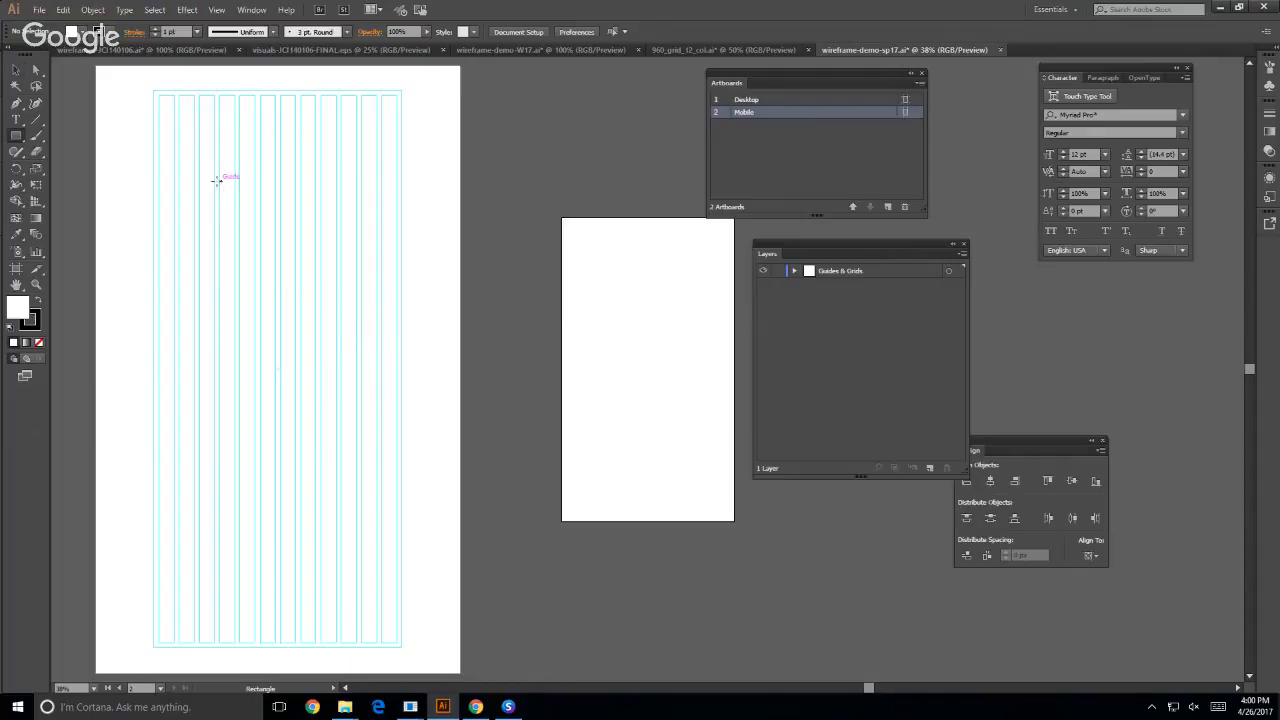
{"action": "left_click", "coordinate": [626, 317]}
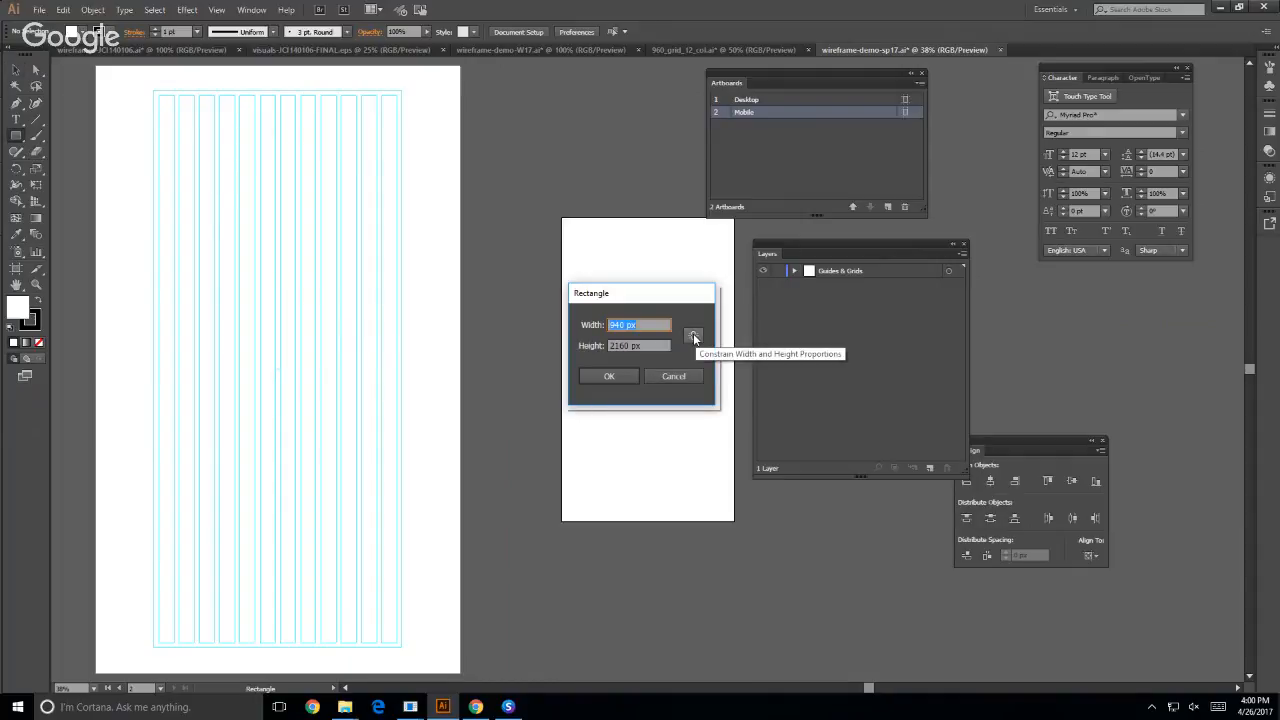
{"action": "type", "text": "600"}
{"action": "key", "text": "Tab"}
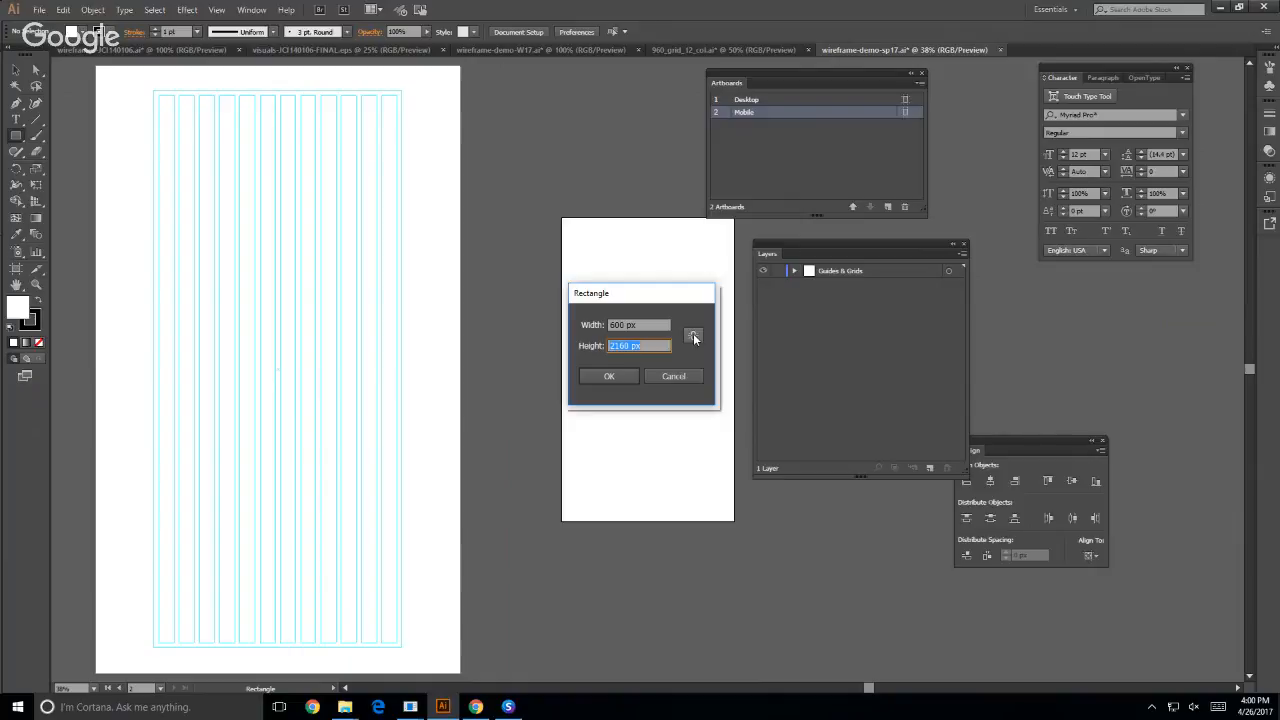
{"action": "type", "text": "1000"}
{"action": "key", "text": "Return"}
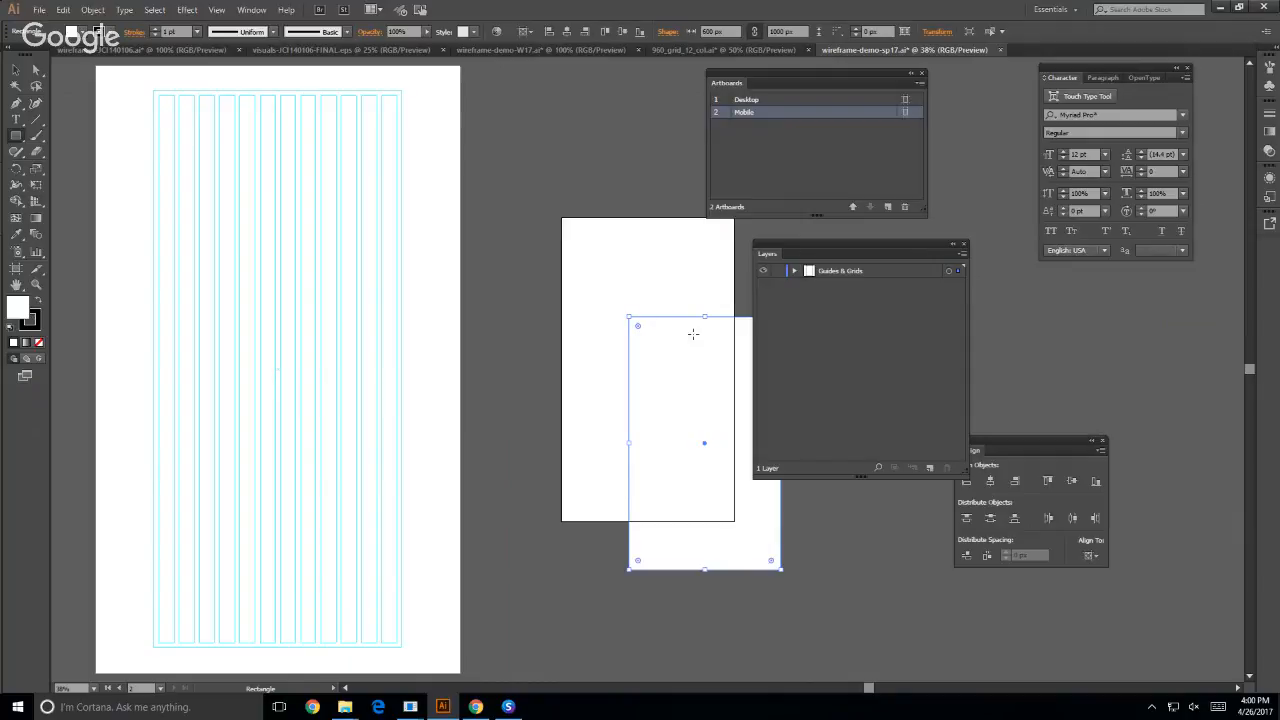
- Center the 600 px wide rectangle horizontally and vertically on the Mobile artboard
{"action": "left_click_drag", "start_coordinate": [1008, 440], "coordinate": [1091, 293]}
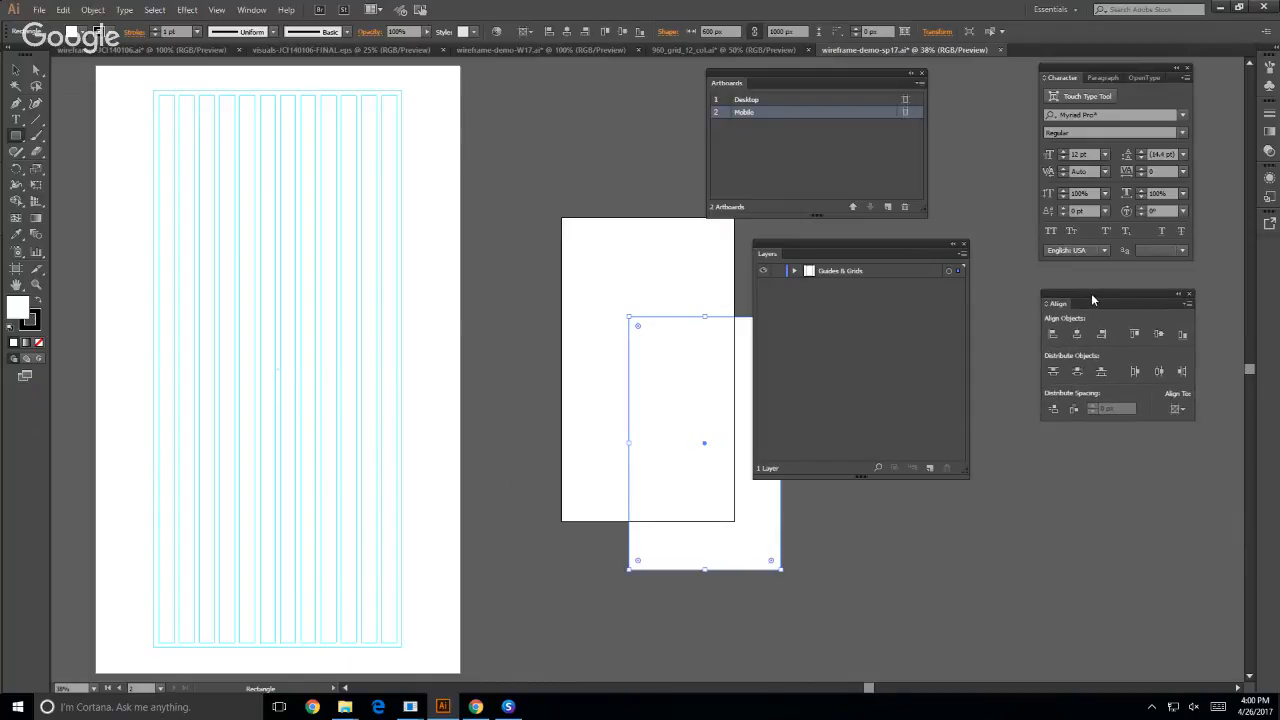
{"action": "left_click", "coordinate": [1076, 334]}
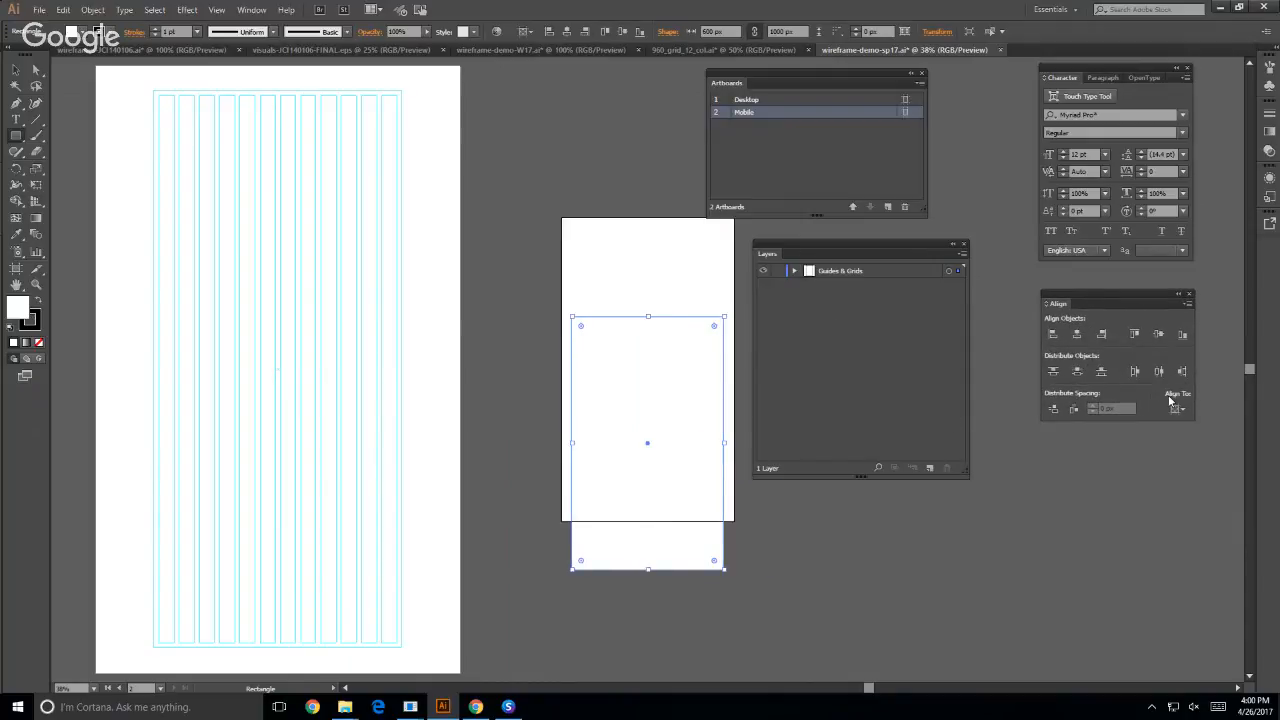
{"action": "left_click", "coordinate": [1158, 334]}
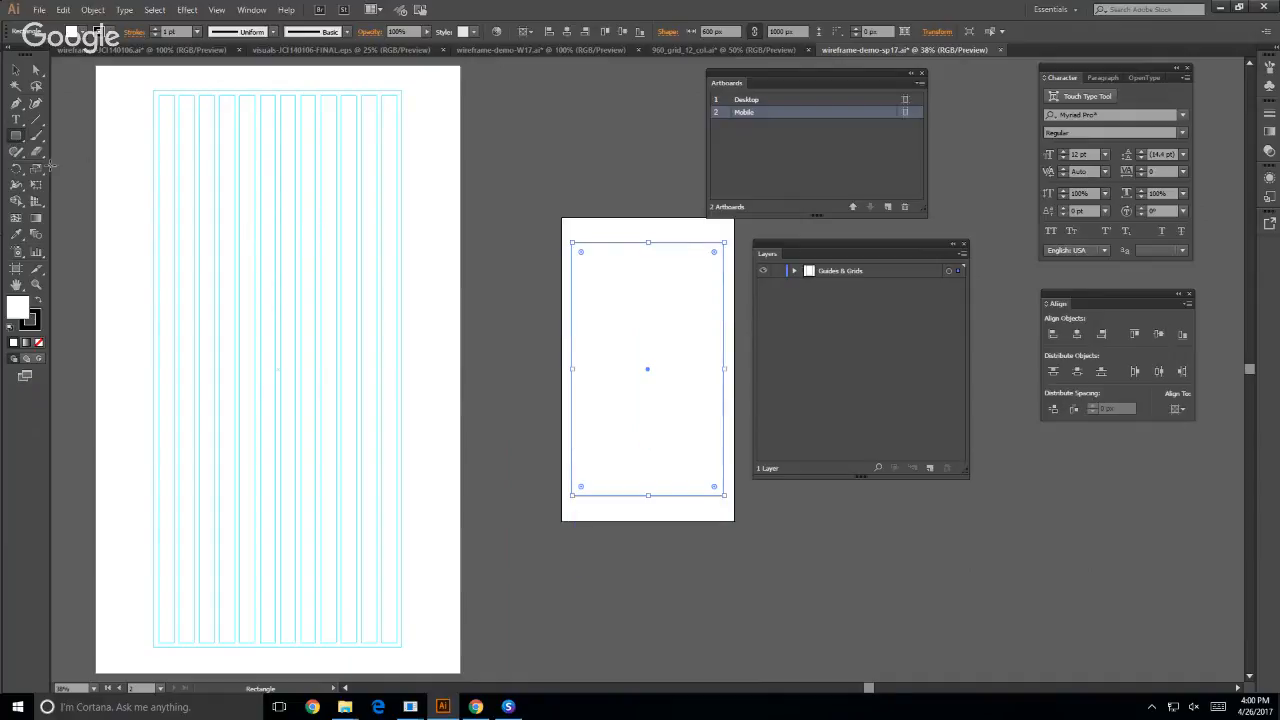
- Create a second rectangle, 560 px wide by 960 px high, and center it both ways on the Mobile artboard
{"action": "left_click", "coordinate": [648, 320]}
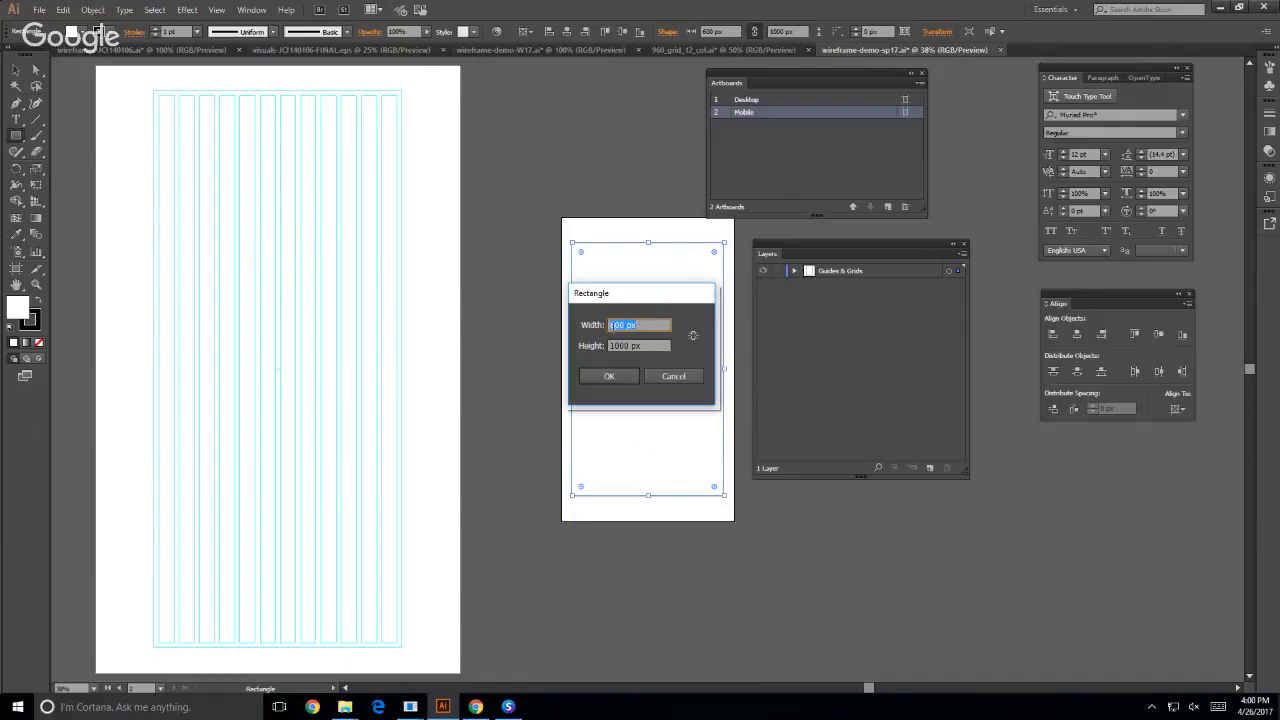
{"action": "double_click", "coordinate": [614, 326]}
{"action": "type", "text": "960"}
{"action": "key", "text": "Tab"}
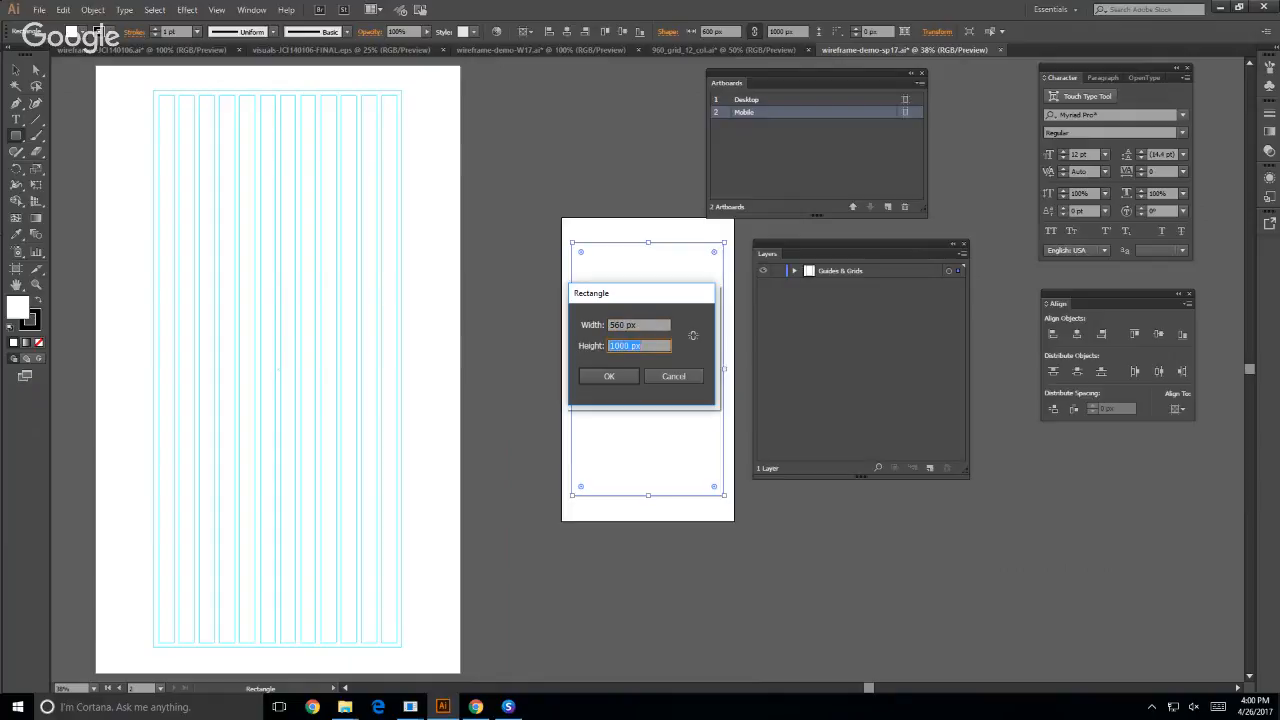
{"action": "type", "text": "960"}
{"action": "key", "text": "Return"}
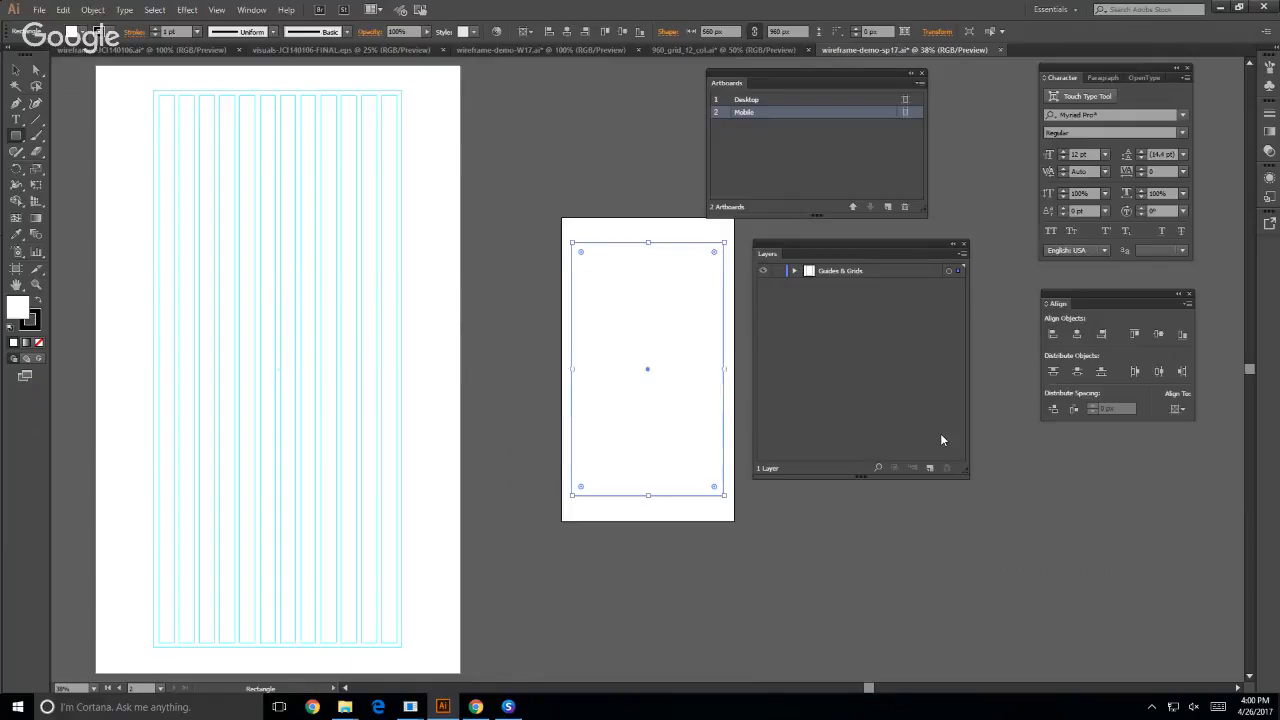
{"action": "left_click", "coordinate": [1076, 337]}
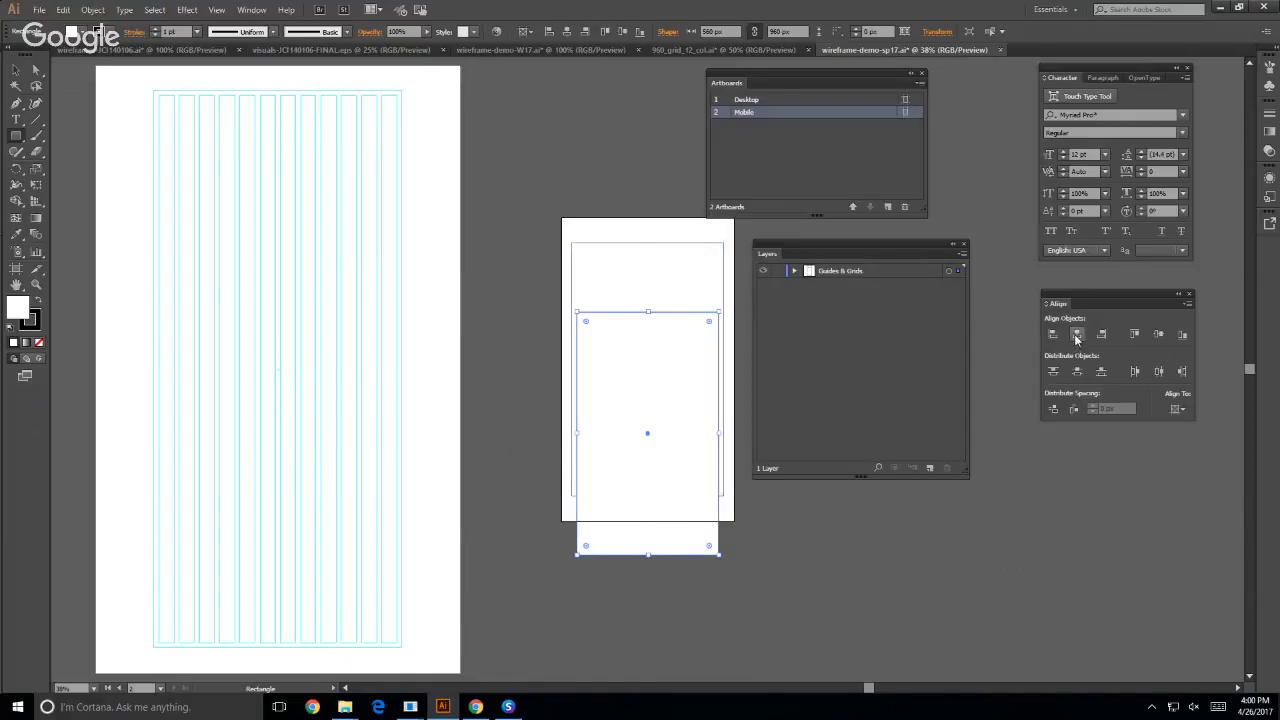
{"action": "left_click", "coordinate": [1159, 336]}
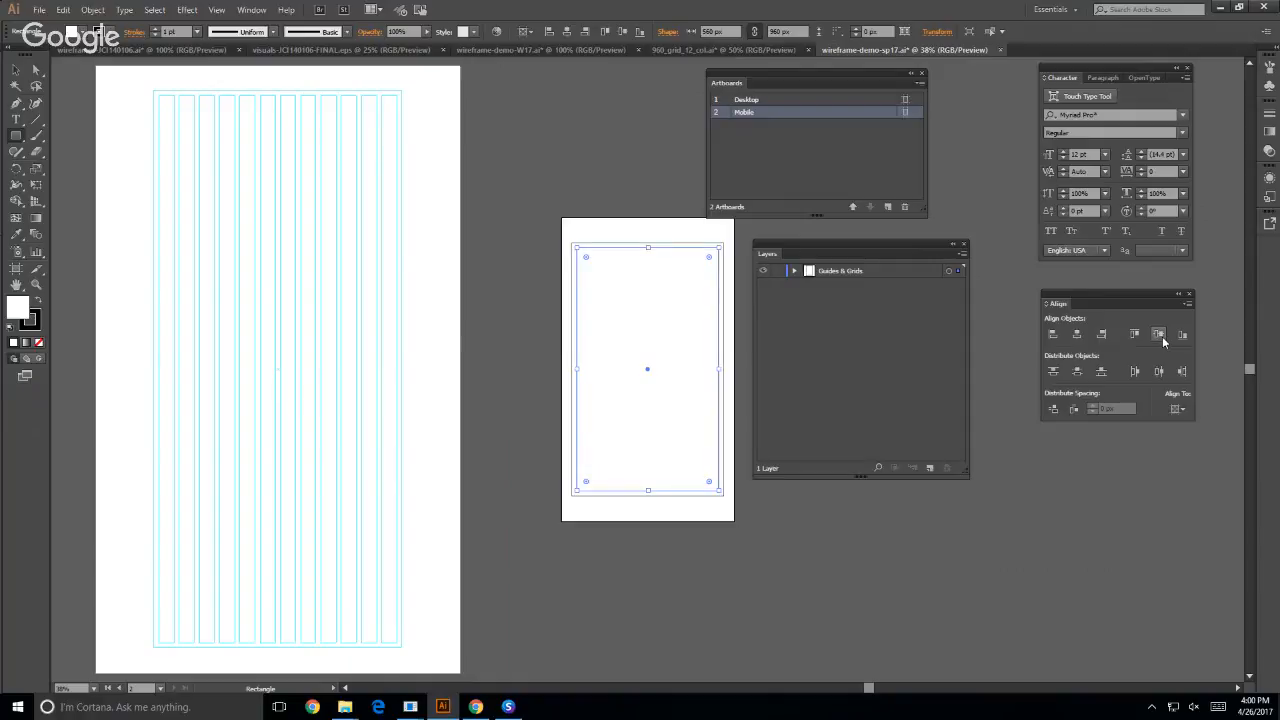
- Try to split the inner Mobile rectangle into a grid of 4 columns with a 20 px gutter, and undo the split
{"action": "left_click", "coordinate": [92, 10]}
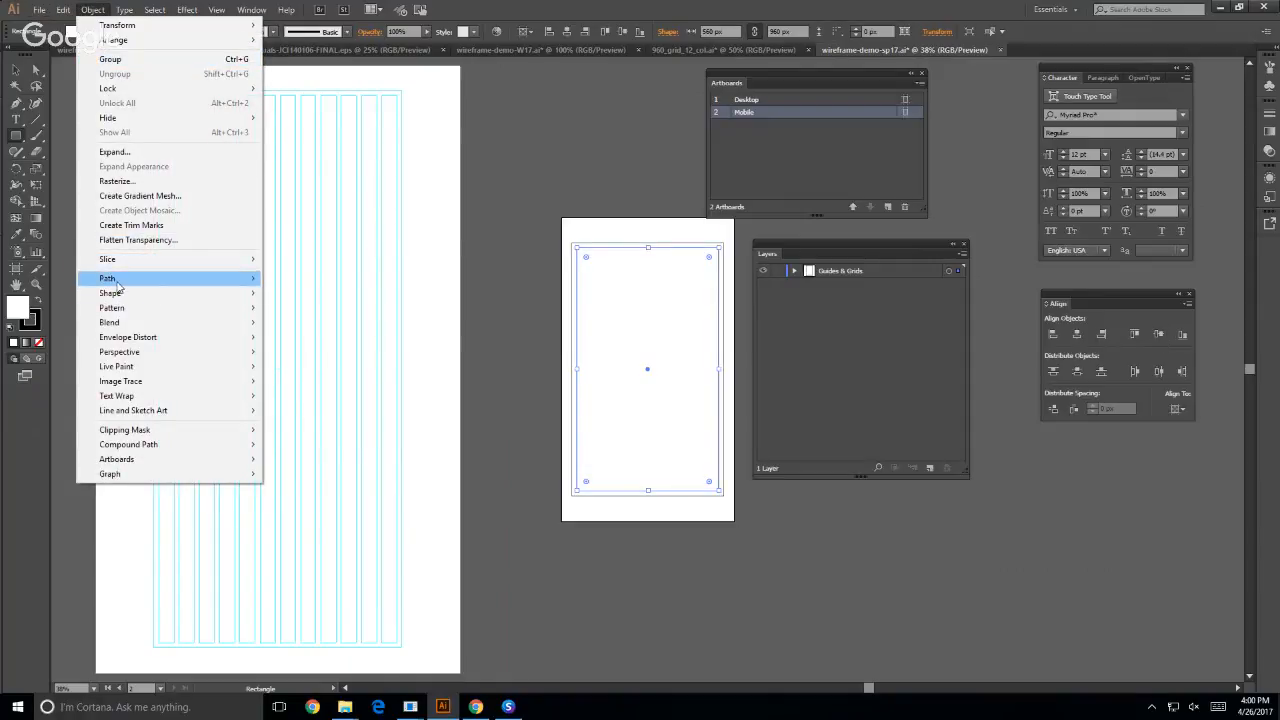
{"action": "mouse_move", "coordinate": [117, 285]}
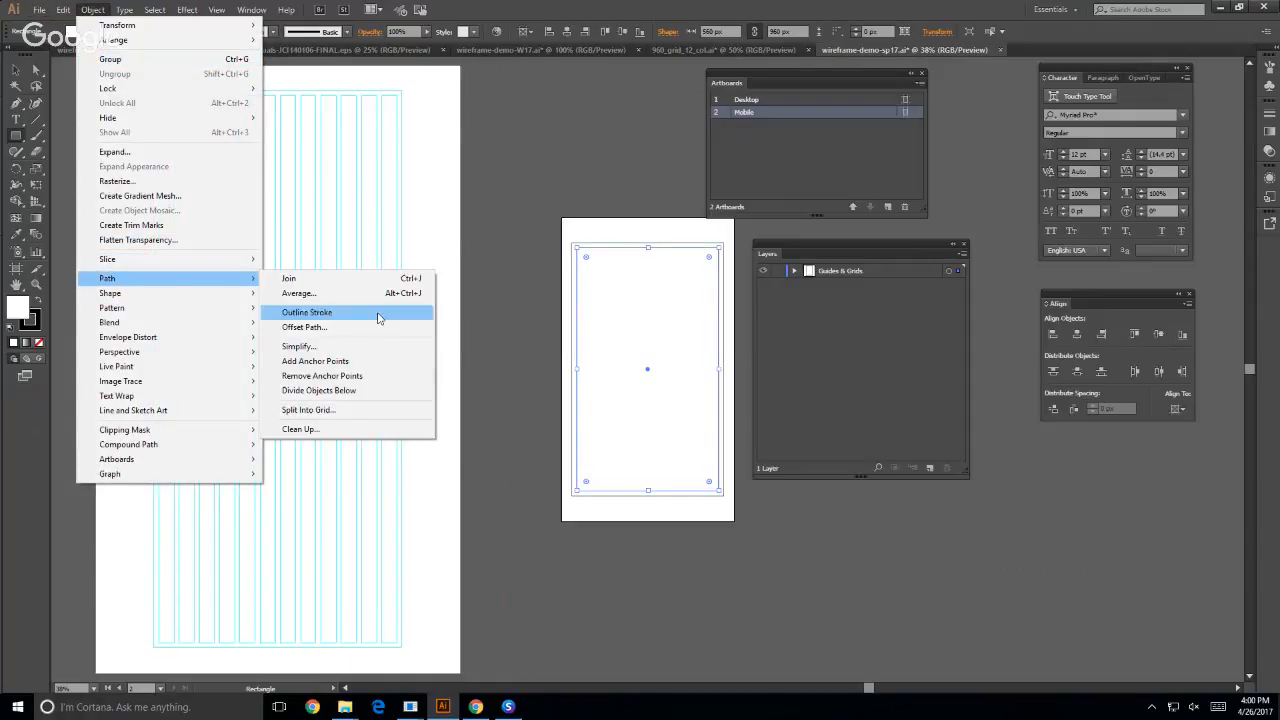
{"action": "left_click", "coordinate": [315, 414]}
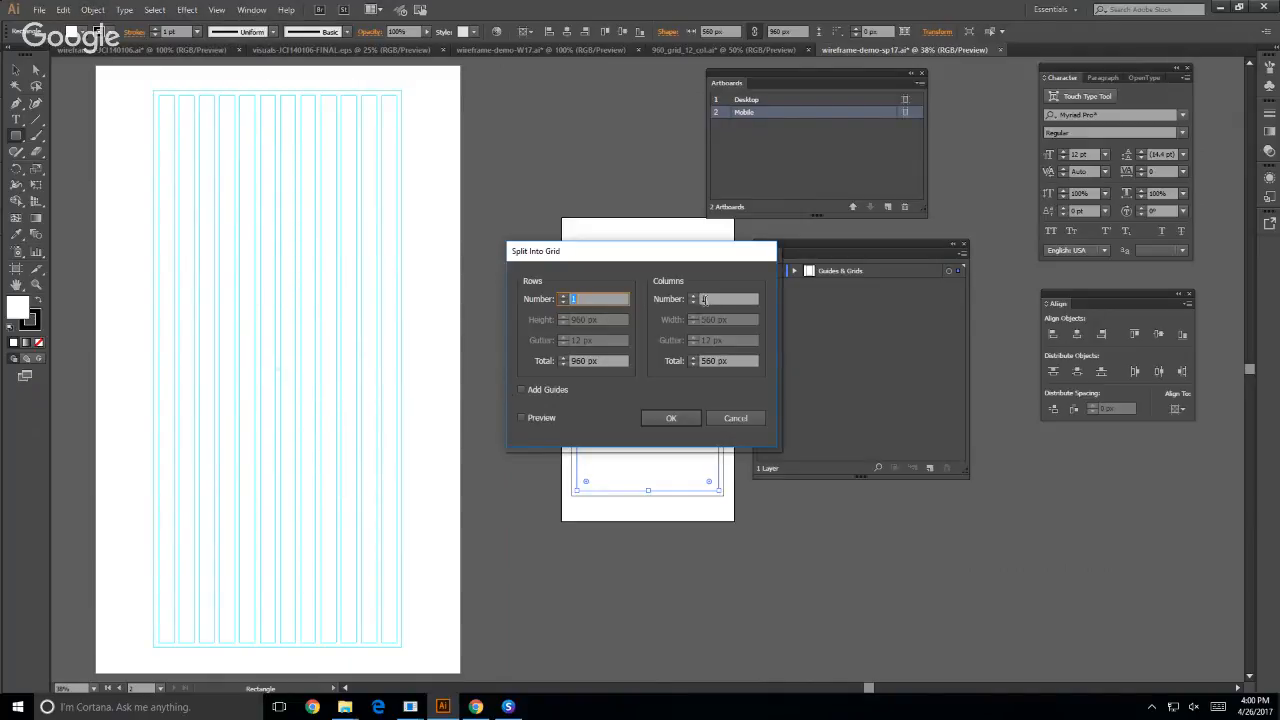
{"action": "left_click", "coordinate": [703, 299]}
{"action": "type", "text": "4"}
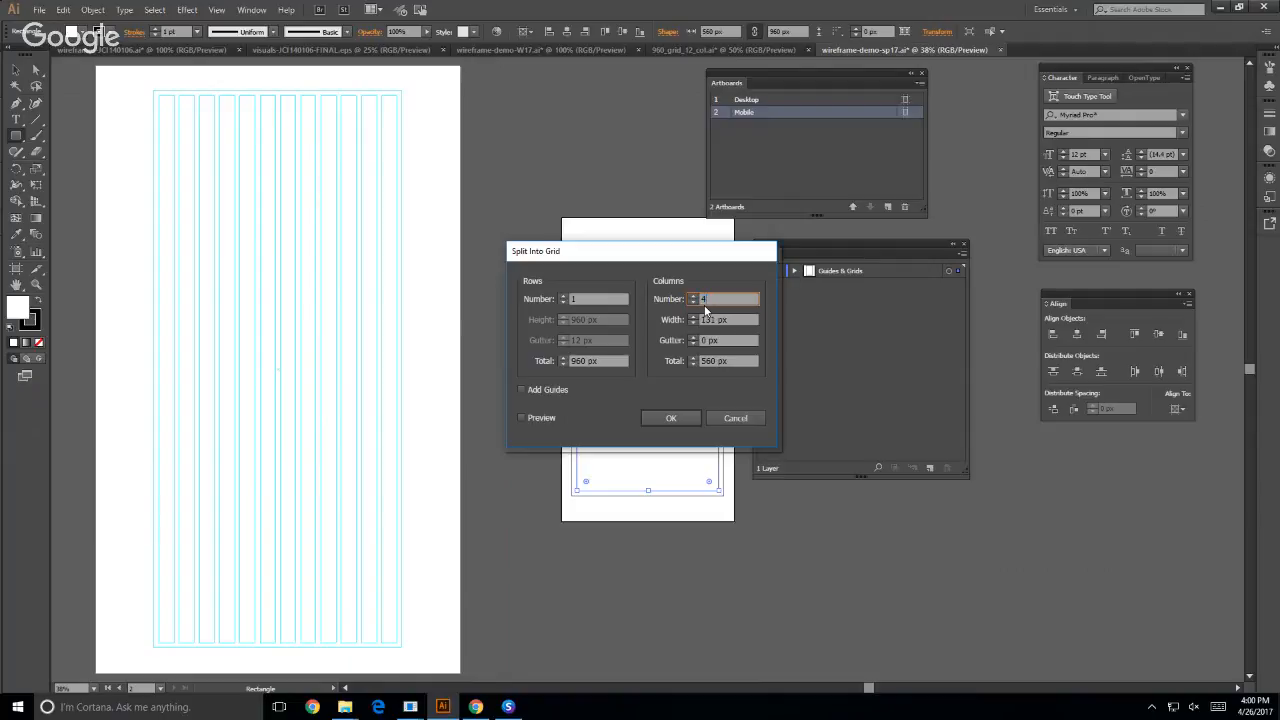
{"action": "left_click", "coordinate": [703, 341]}
{"action": "left_click_drag", "start_coordinate": [705, 342], "coordinate": [700, 341]}
{"action": "type", "text": "20"}
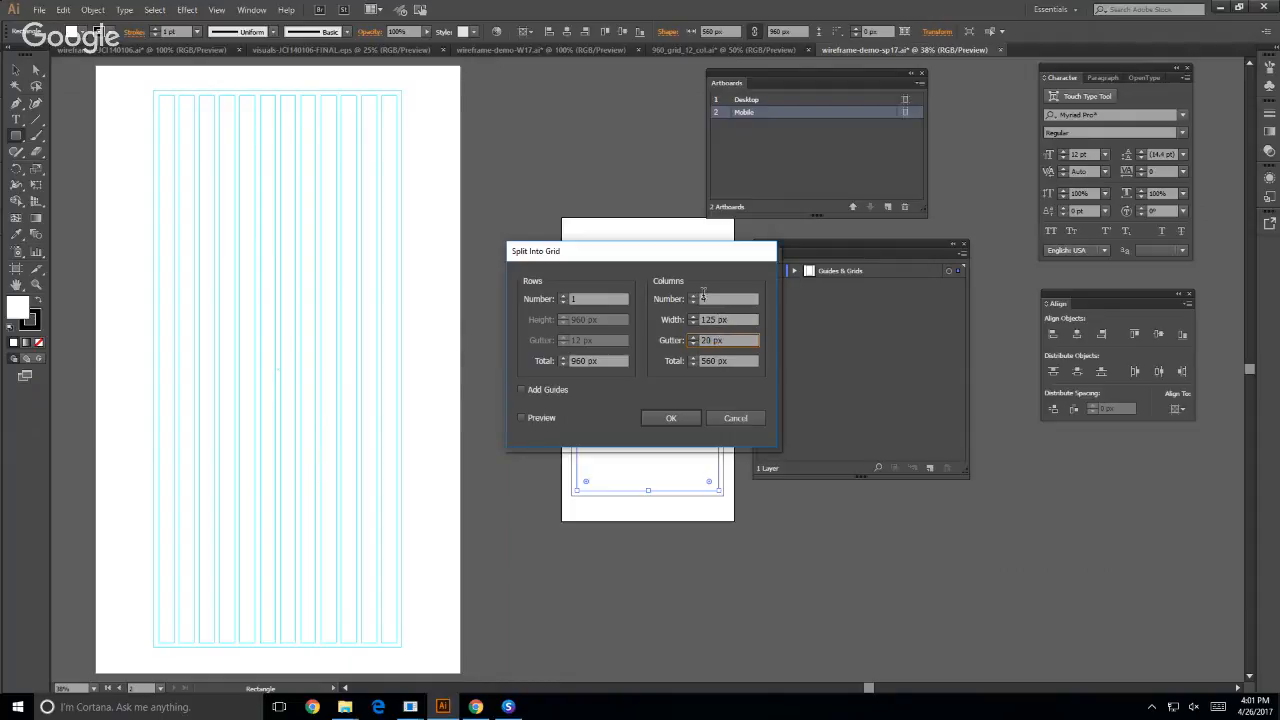
{"action": "double_click", "coordinate": [703, 298]}
{"action": "type", "text": "3"}
{"action": "type", "text": "4"}
{"action": "left_click", "coordinate": [685, 416]}
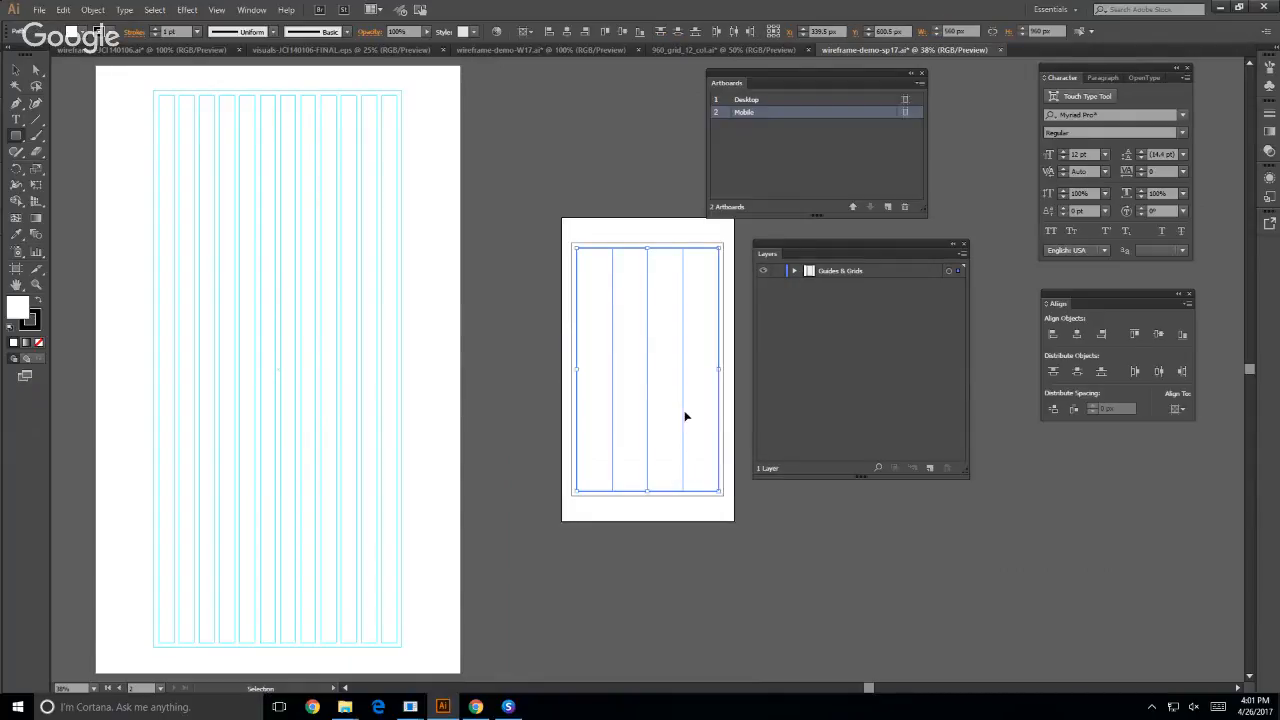
{"action": "key", "text": "ctrl+z"}
- Split the inner 560 px rectangle into a grid of 4 columns with a 20 px gutter
{"action": "left_click", "coordinate": [93, 12]}
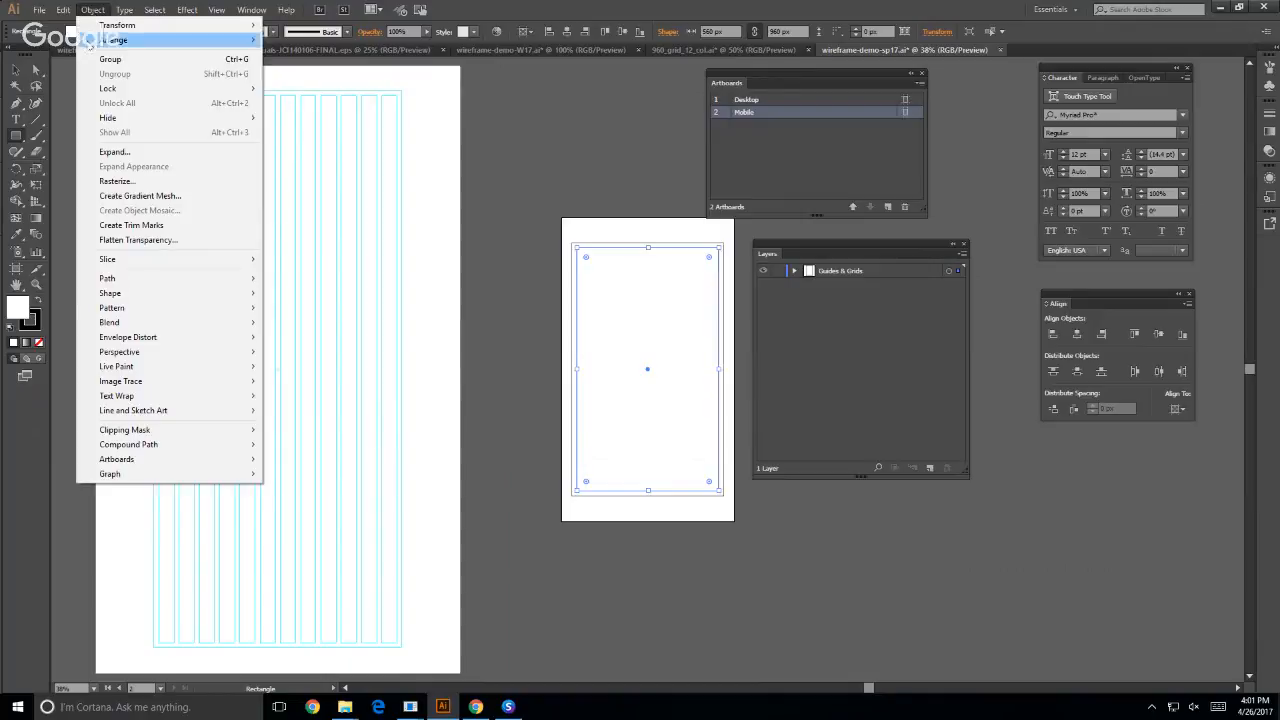
{"action": "mouse_move", "coordinate": [62, 10]}
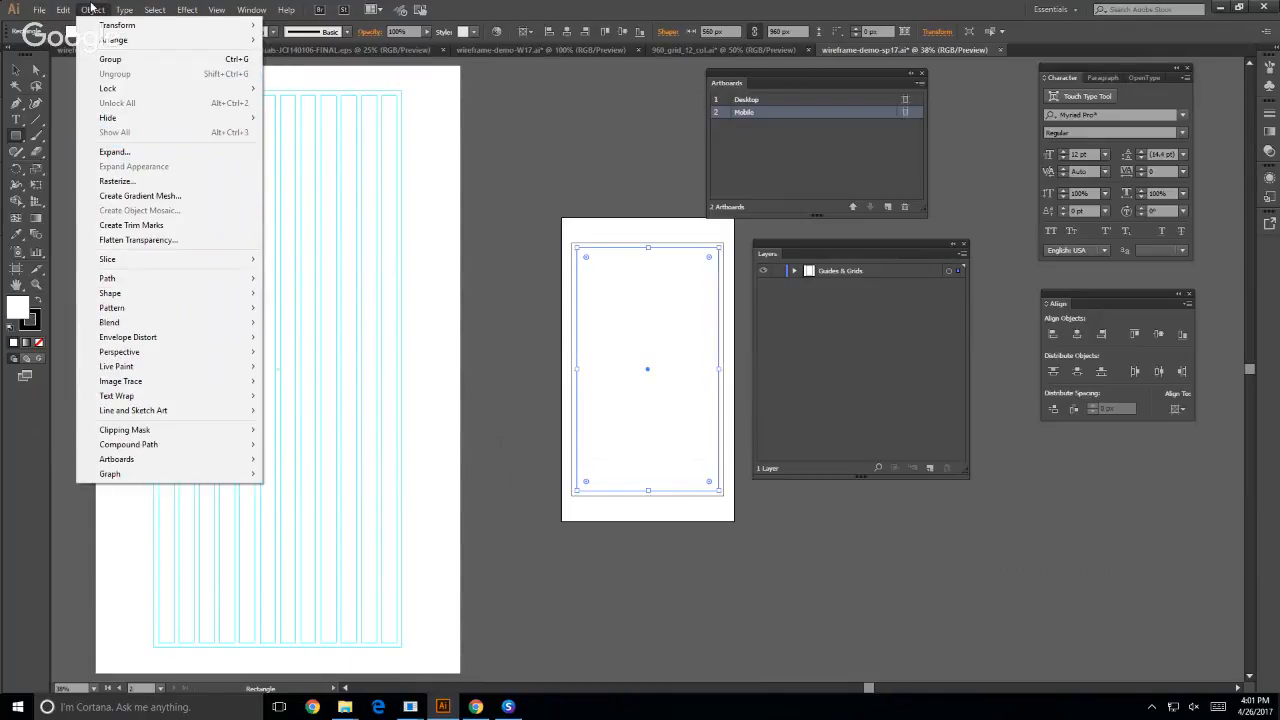
{"action": "mouse_move", "coordinate": [120, 278]}
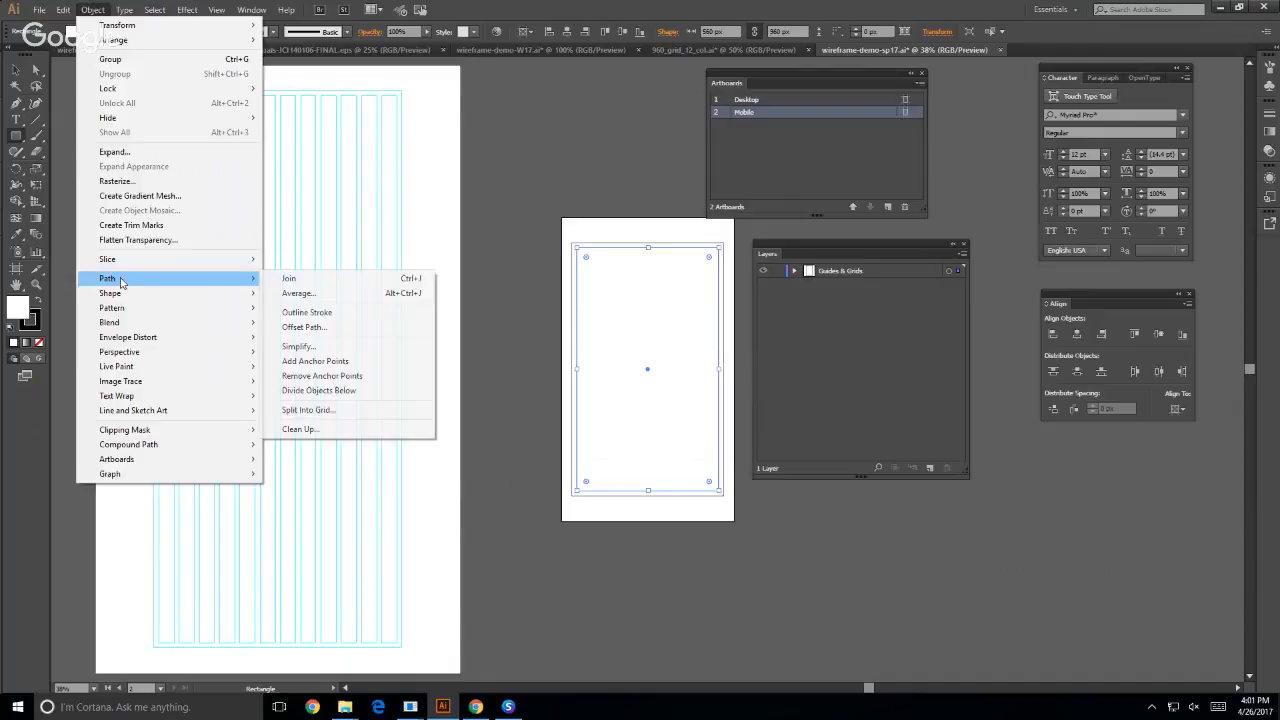
{"action": "left_click", "coordinate": [340, 411]}
{"action": "left_click", "coordinate": [716, 298]}
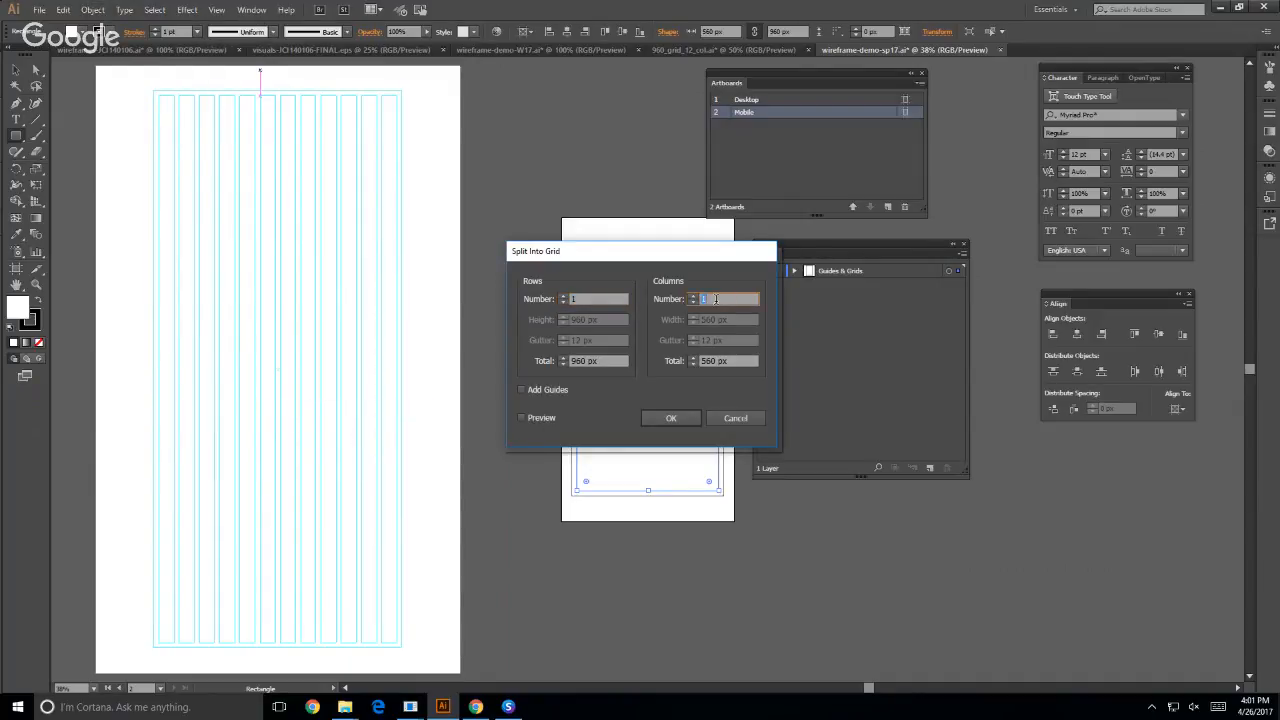
{"action": "type", "text": "4"}
{"action": "key", "text": "Tab"}
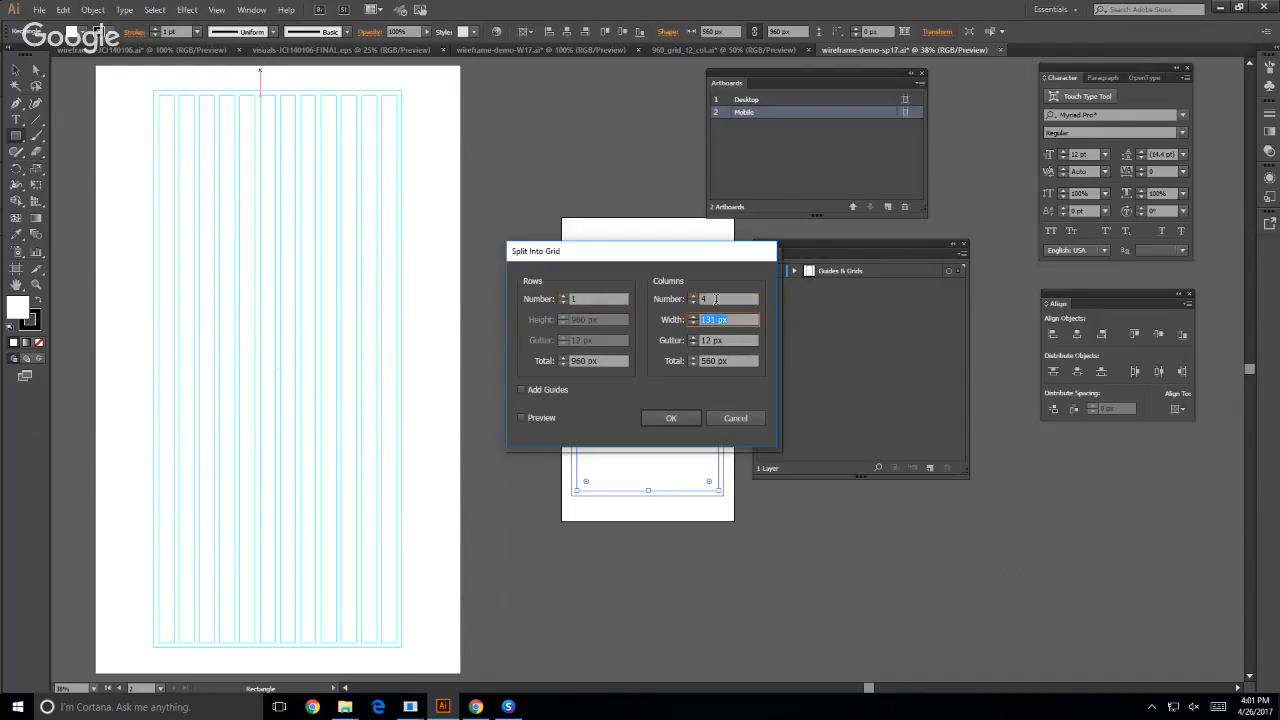
{"action": "key", "text": "Tab"}
{"action": "type", "text": "20px"}
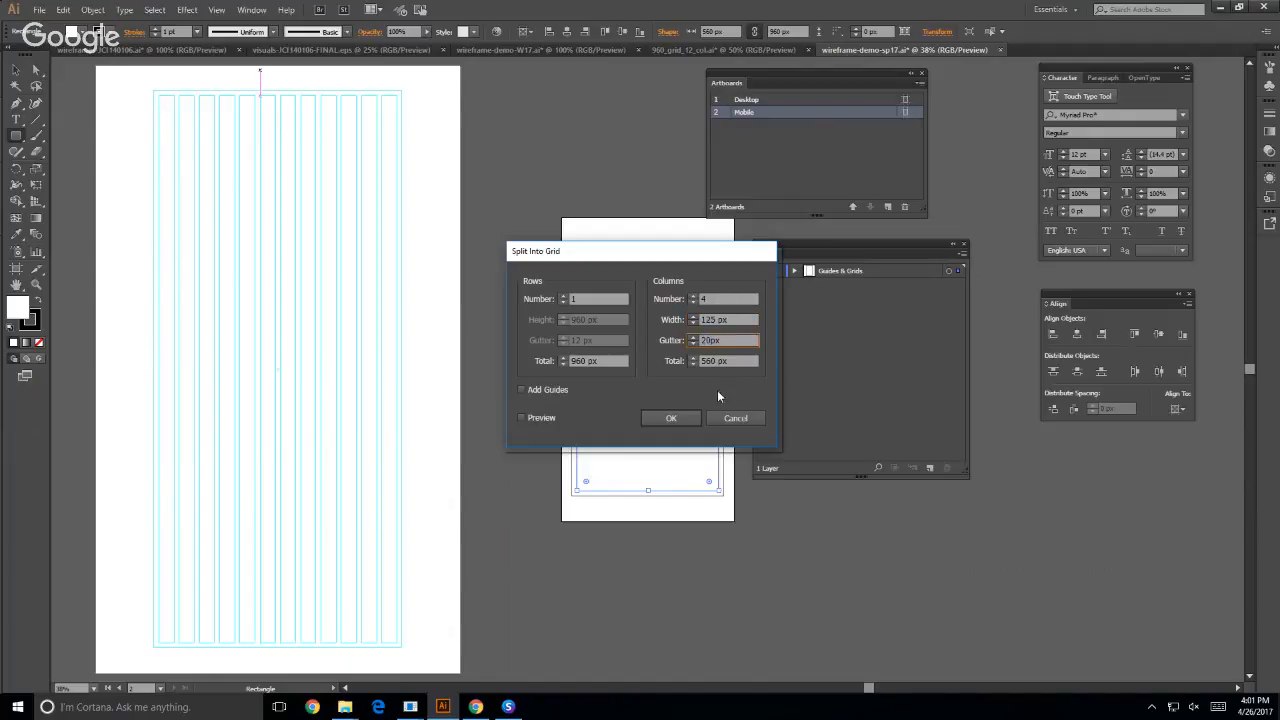
{"action": "left_click", "coordinate": [671, 418]}
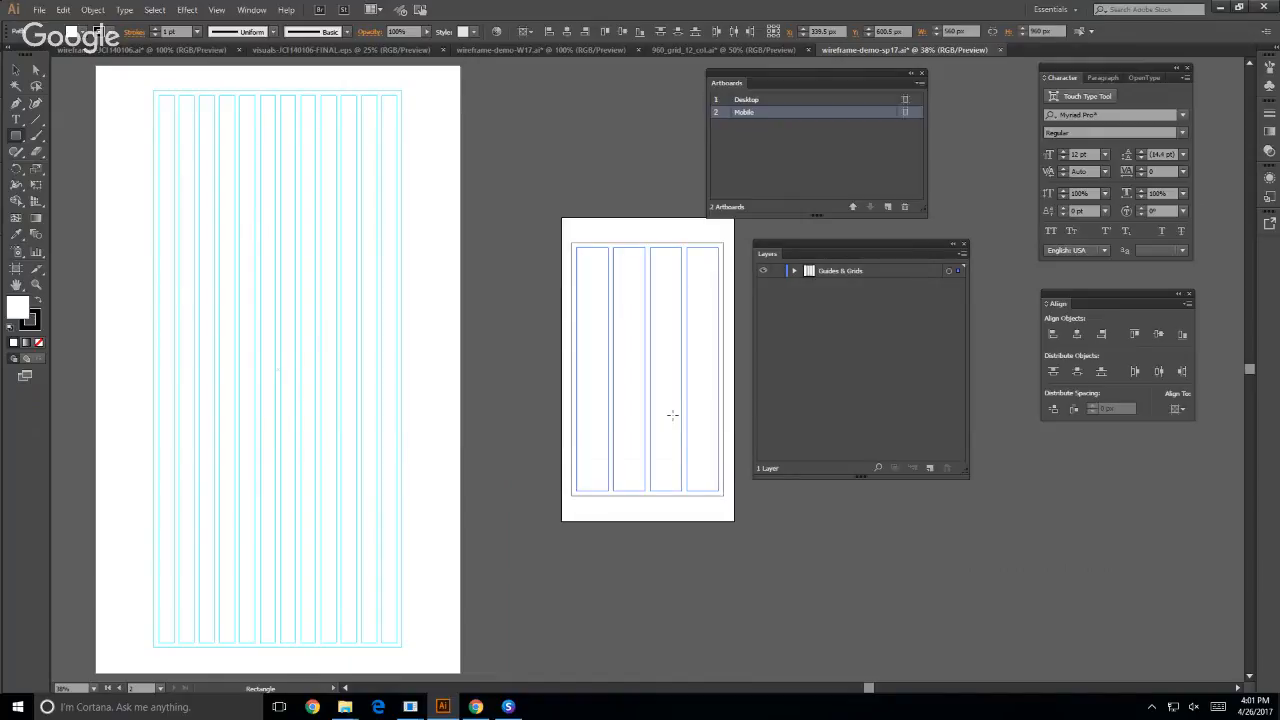
- Select the outer rectangle and the four columns on the Mobile artboard and convert them into guides
{"action": "left_click", "coordinate": [14, 69]}
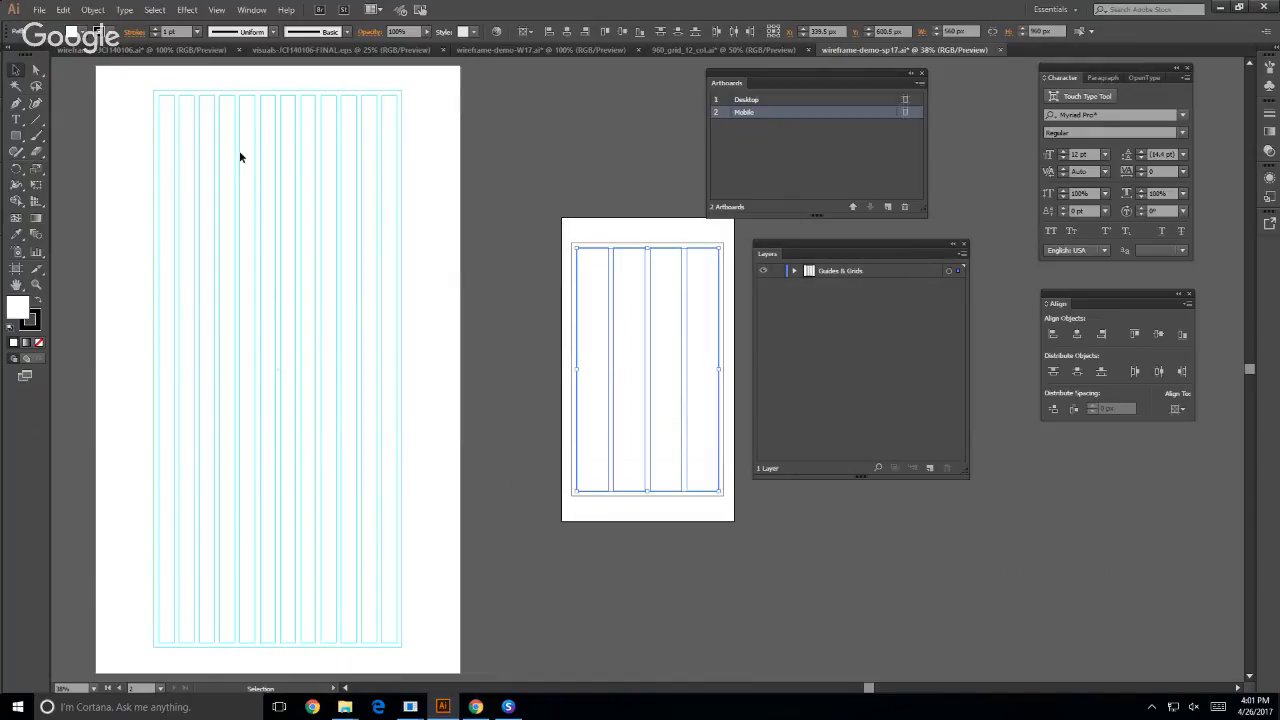
{"action": "left_click_drag", "start_coordinate": [512, 206], "coordinate": [775, 587]}
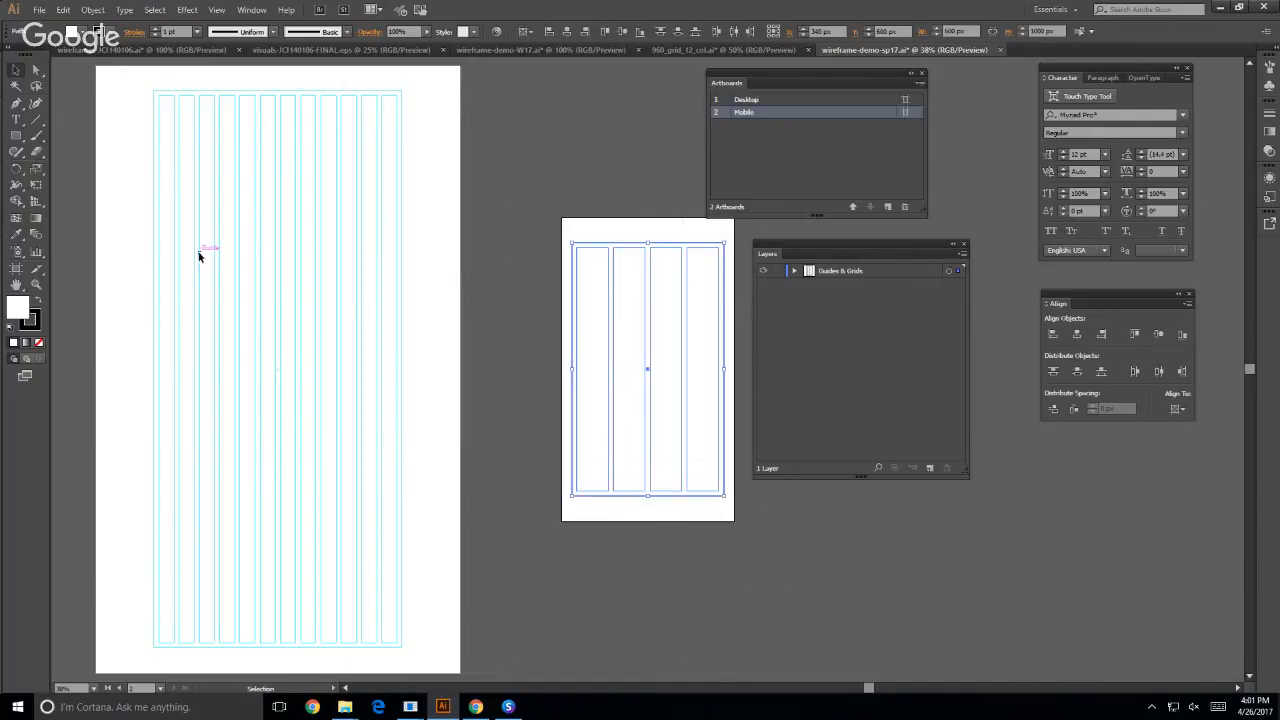
{"action": "left_click", "coordinate": [217, 10]}
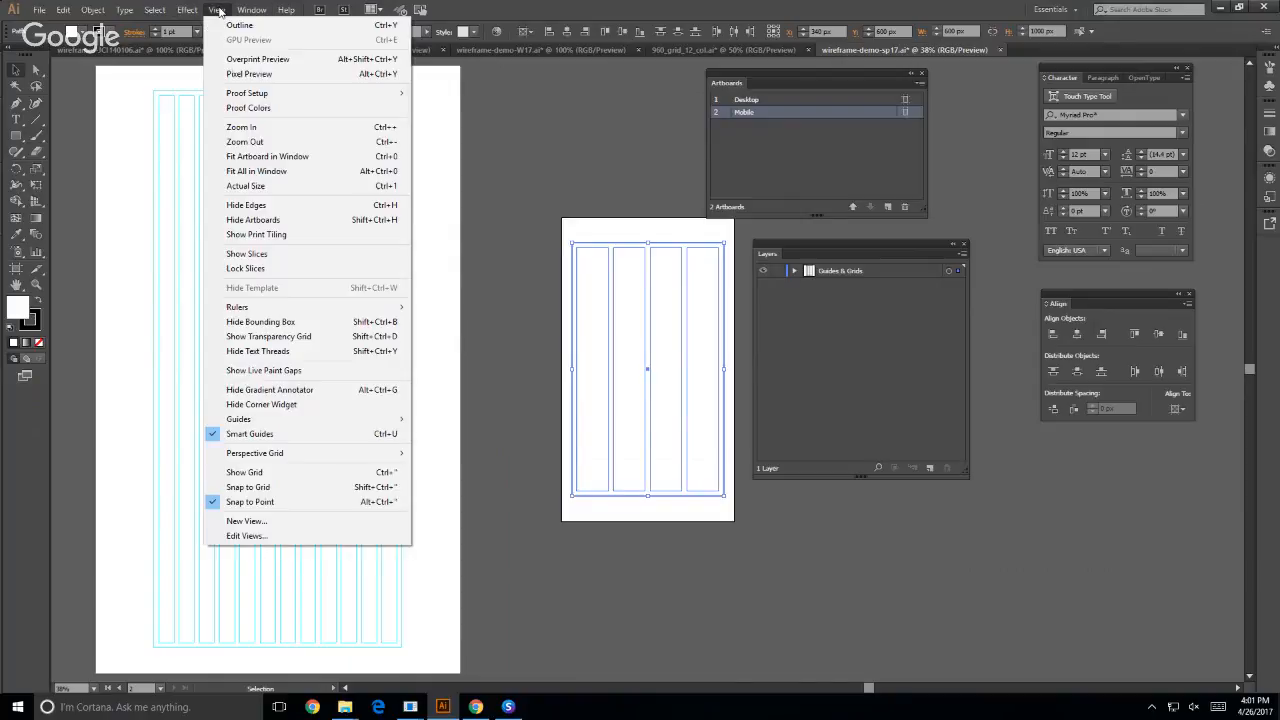
{"action": "mouse_move", "coordinate": [300, 419]}
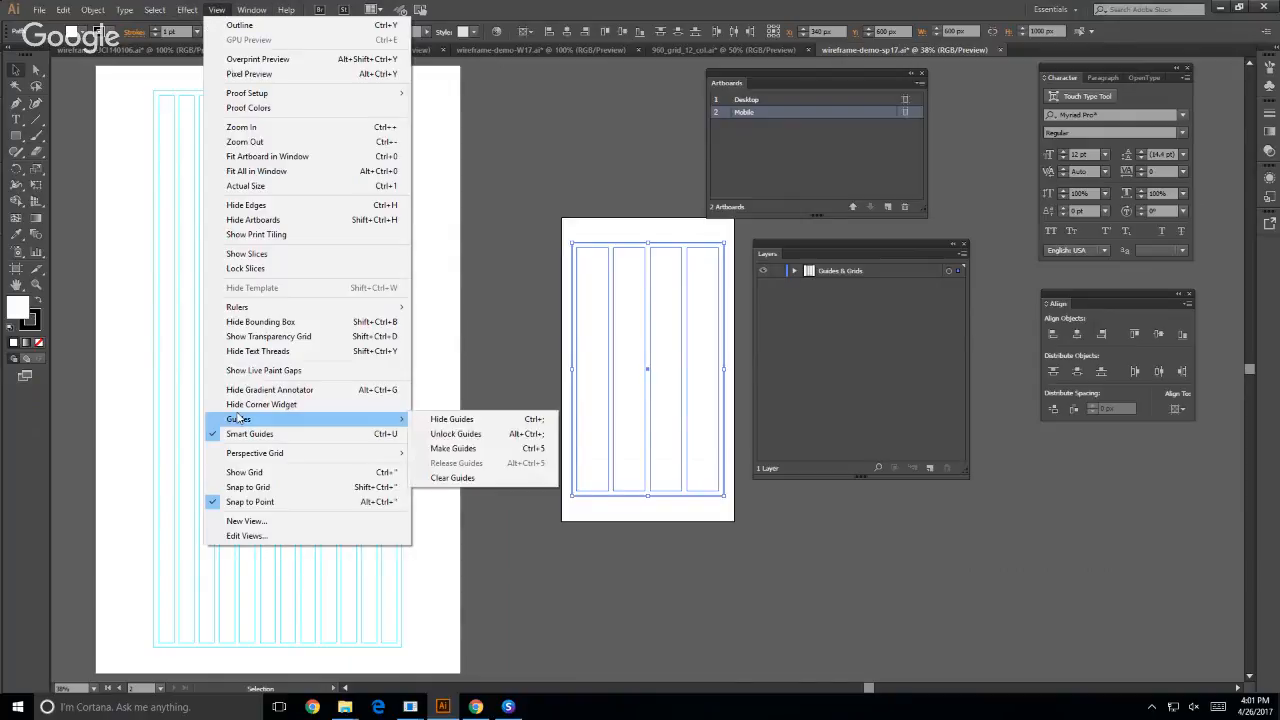
{"action": "left_click", "coordinate": [481, 450]}
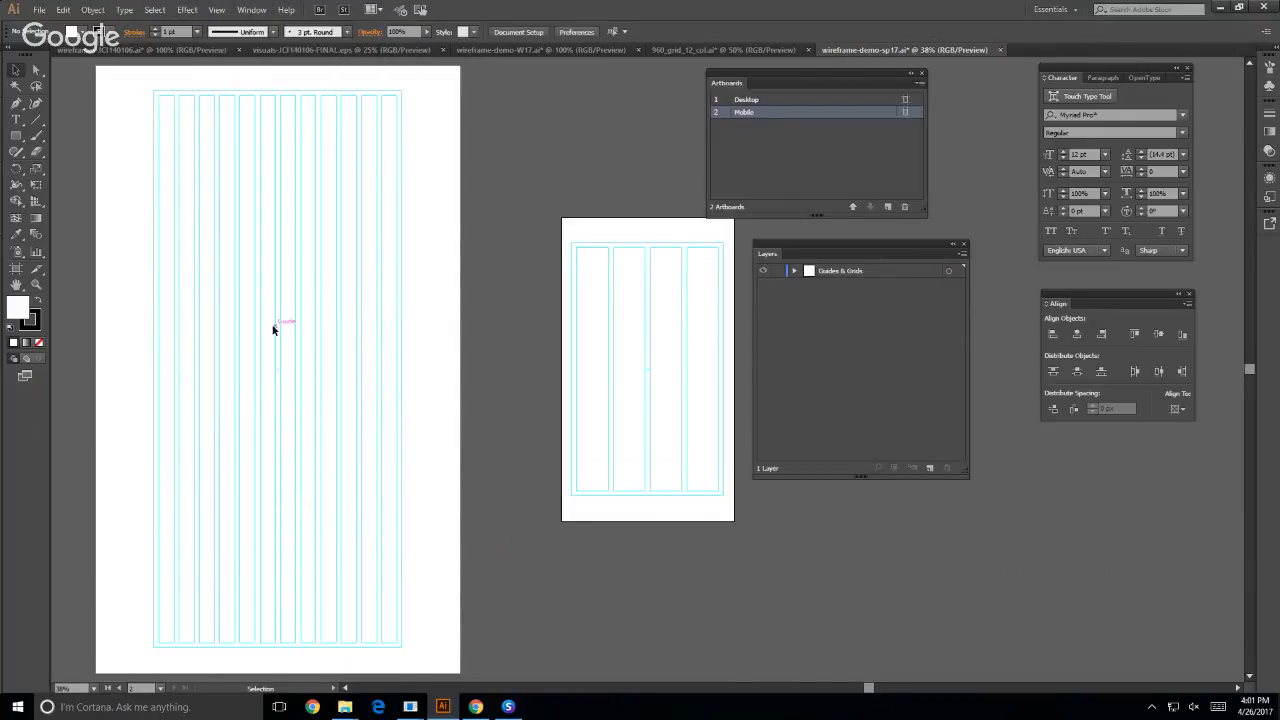
- Add a new layer above Guides & Grids and name it Header
{"action": "scroll", "coordinate": [258, 318], "scroll_direction": "up", "scroll_amount": 2}
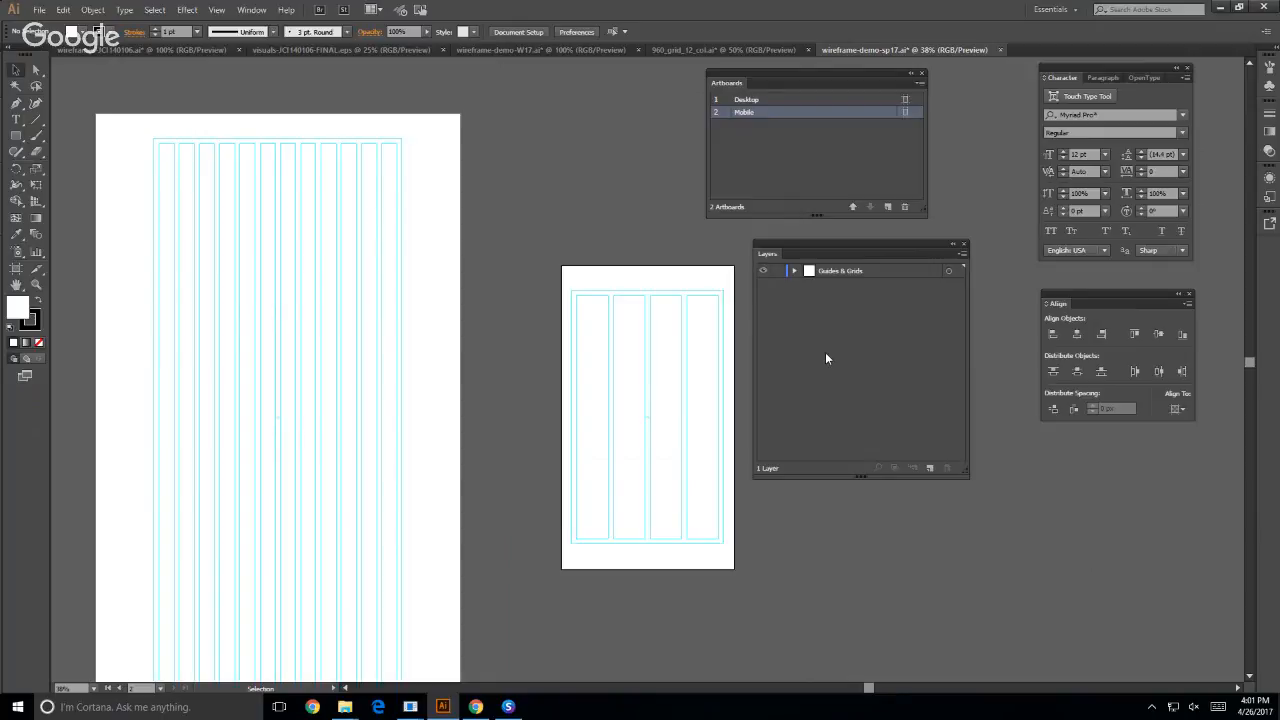
{"action": "left_click", "coordinate": [929, 468]}
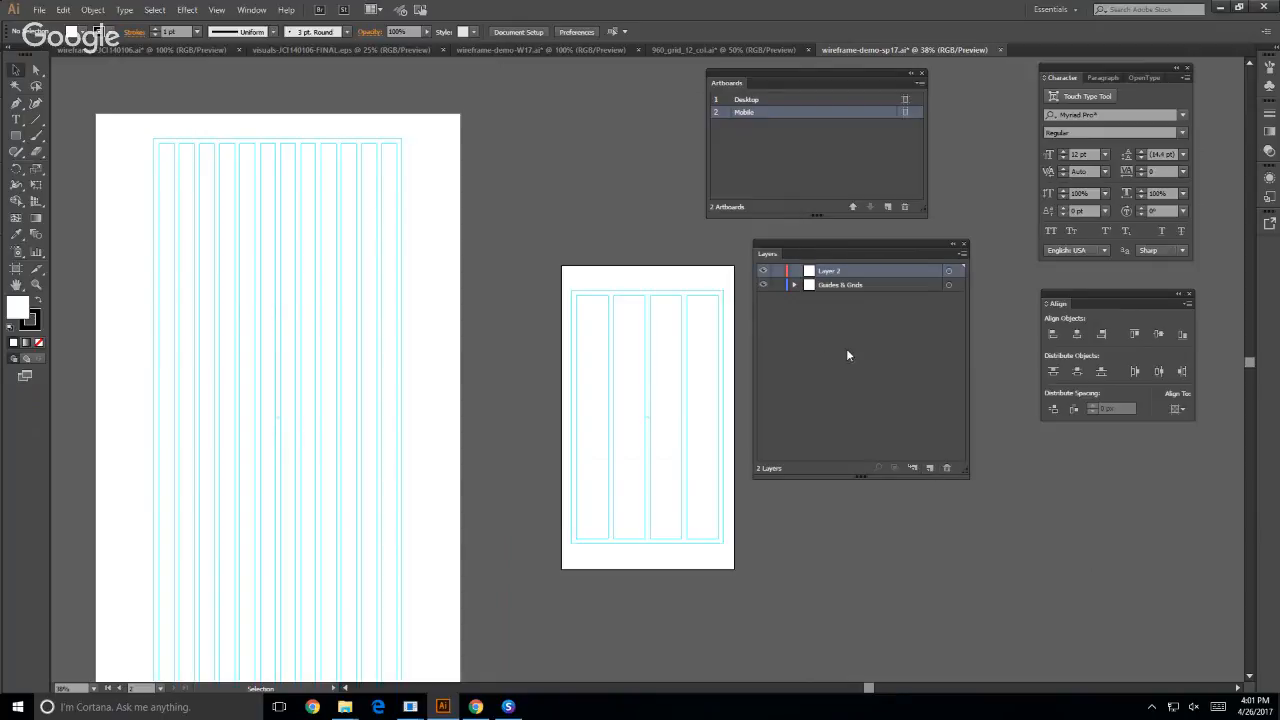
{"action": "double_click", "coordinate": [826, 272]}
{"action": "type", "text": "Header"}
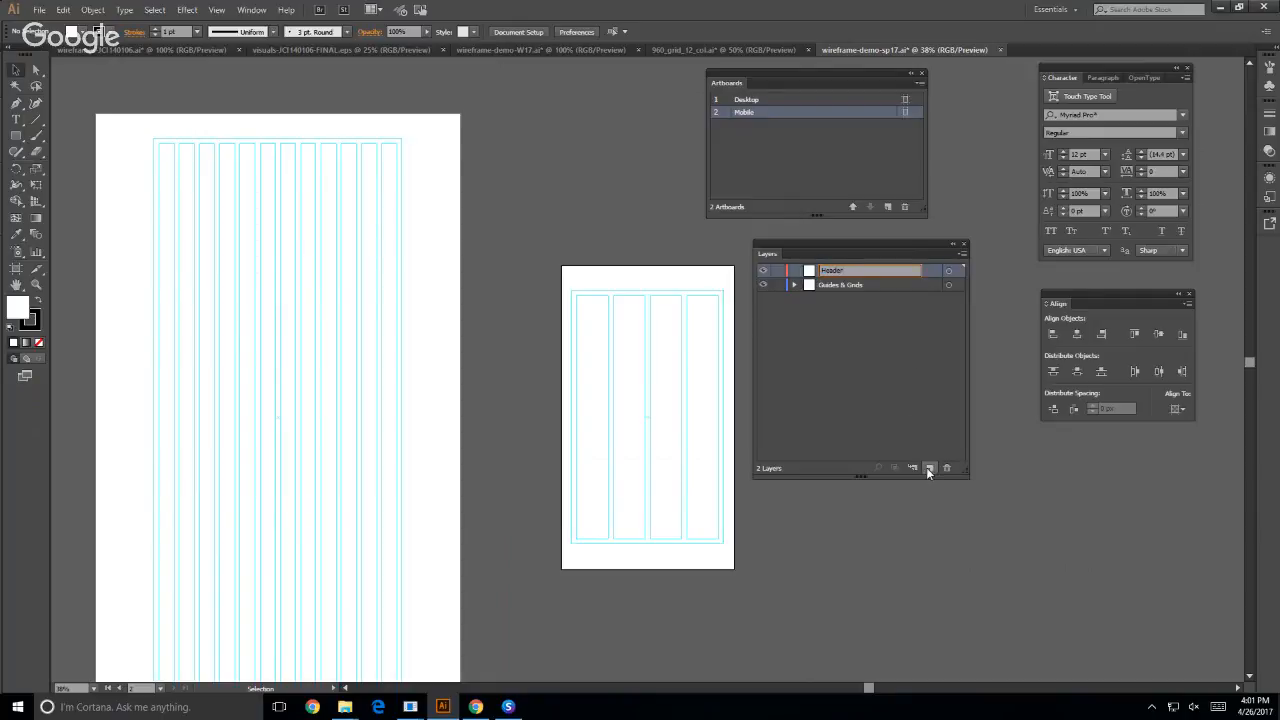
- Add two new layers above Header and name them Home and Footer
{"action": "left_click", "coordinate": [929, 468]}
{"action": "double_click", "coordinate": [830, 271]}
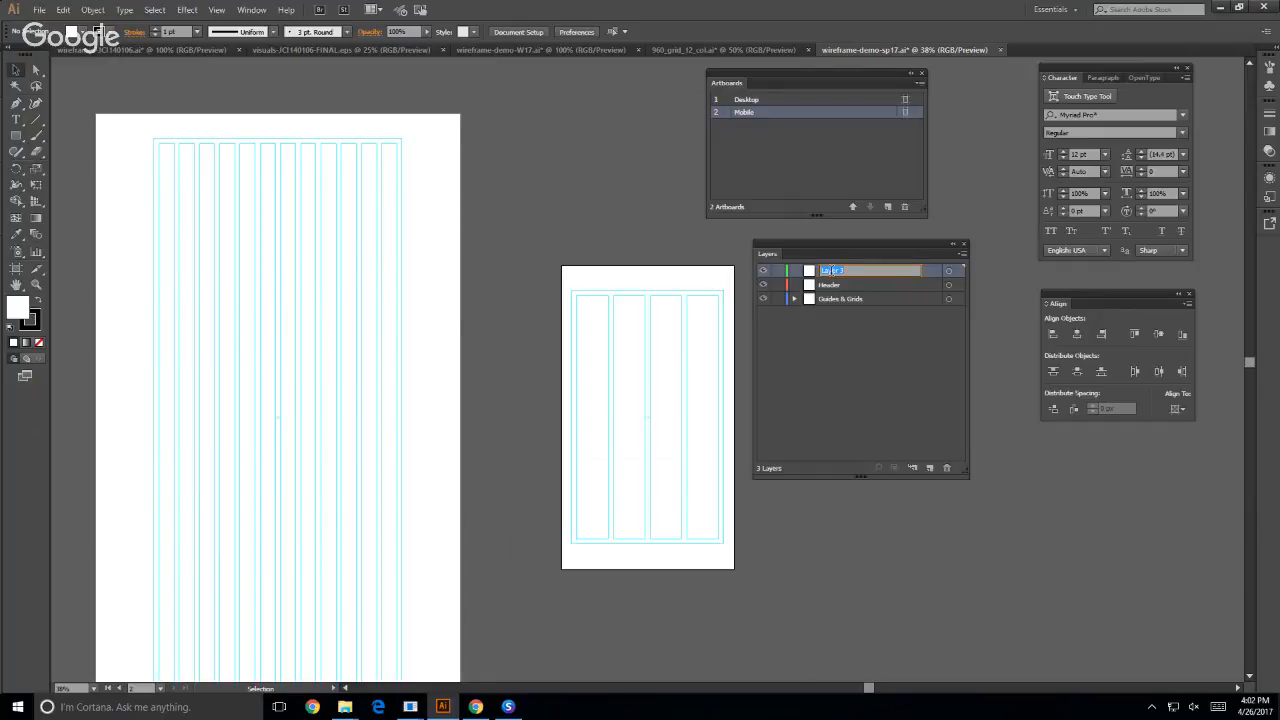
{"action": "type", "text": "Home"}
{"action": "left_click", "coordinate": [929, 468]}
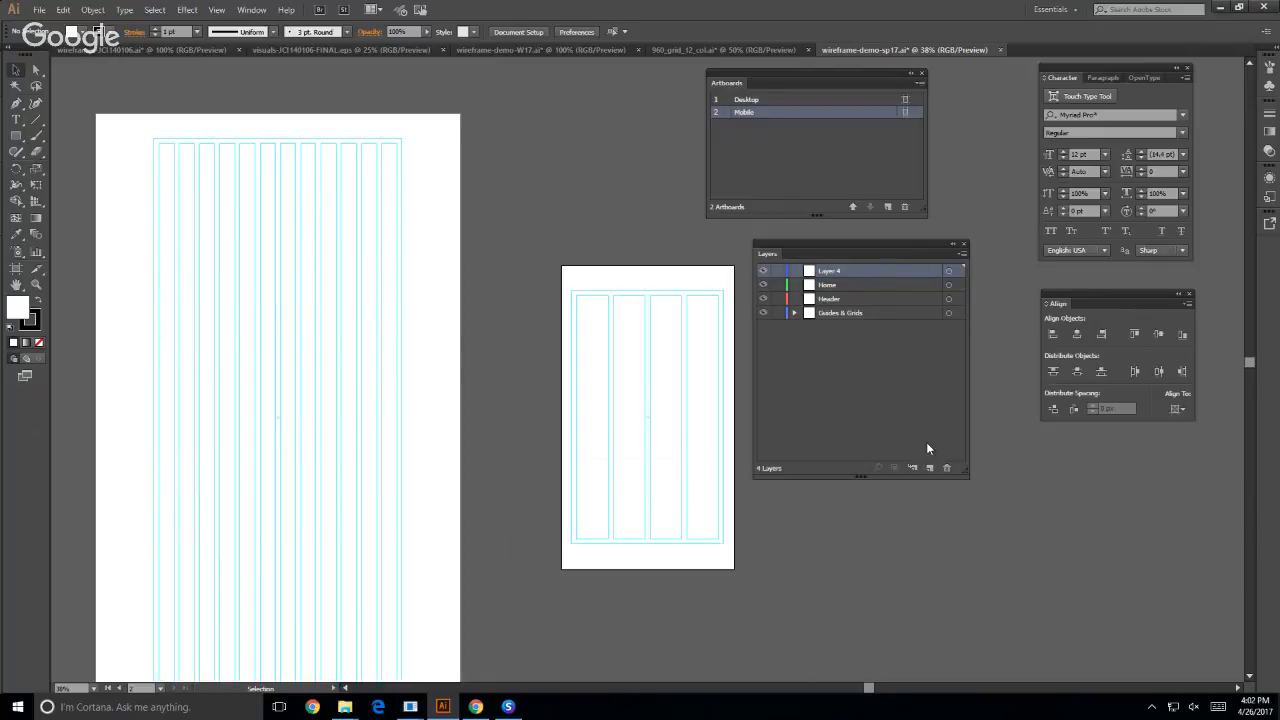
{"action": "double_click", "coordinate": [829, 272]}
{"action": "type", "text": "Footer"}
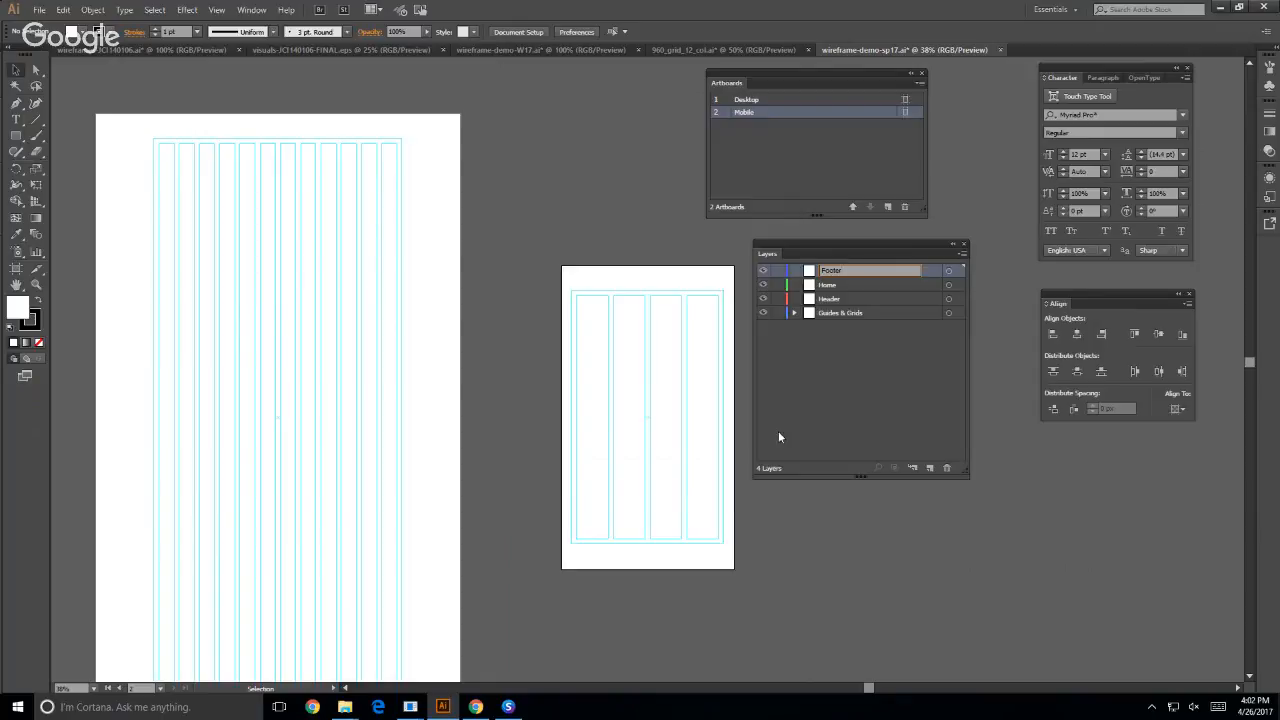
{"action": "key", "text": "Return"}
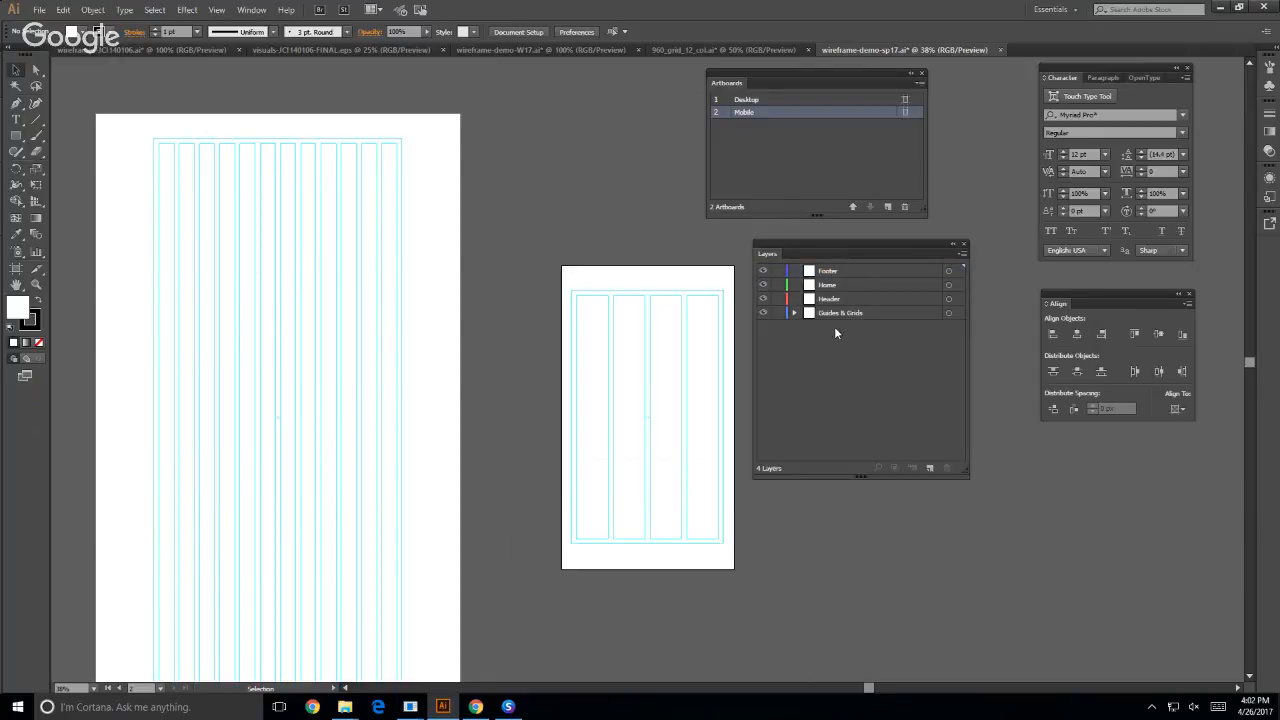
- Reorder the layers as Header, Home, Footer, with Guides & Grids at the bottom of the stack
{"action": "left_click", "coordinate": [829, 276]}
{"action": "mouse_move", "coordinate": [829, 277]}
{"action": "left_mouse_down"}
{"action": "mouse_move", "coordinate": [832, 303]}
{"action": "mouse_move", "coordinate": [835, 274]}
{"action": "mouse_move", "coordinate": [845, 278]}
{"action": "left_mouse_up"}
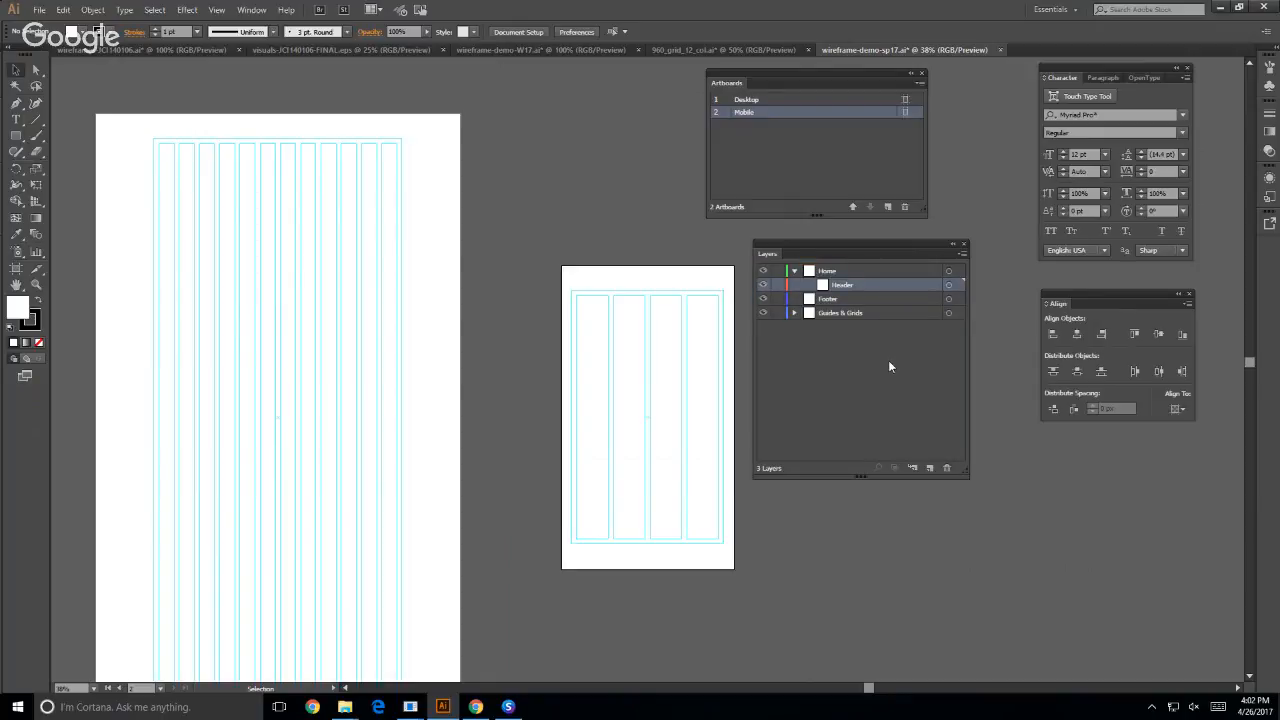
{"action": "key", "text": "ctrl+z"}
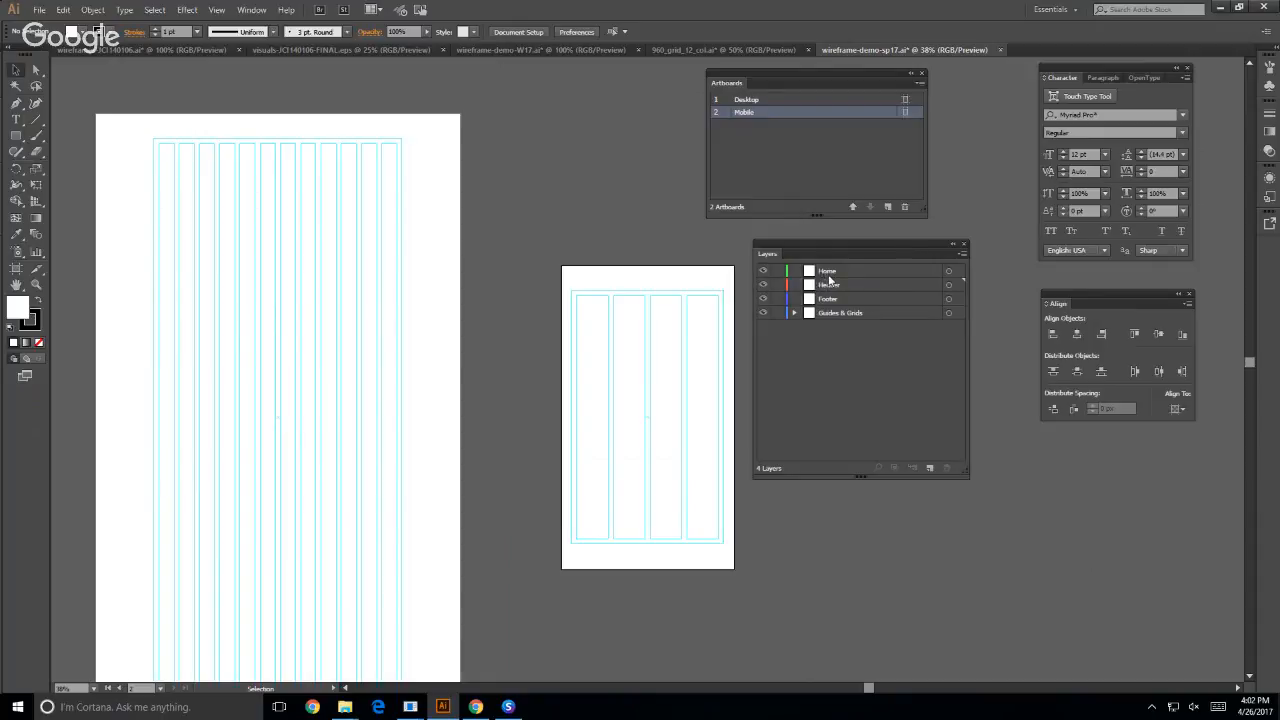
{"action": "left_click_drag", "start_coordinate": [829, 273], "coordinate": [838, 291]}
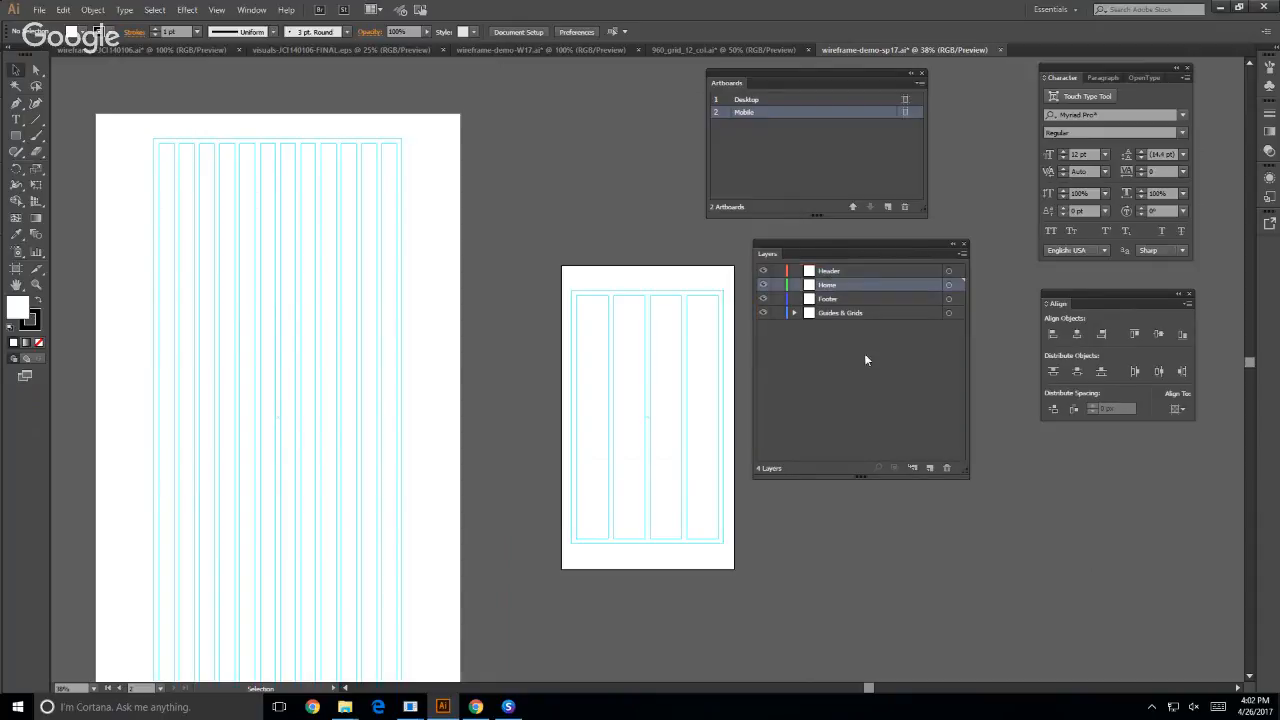
{"action": "left_click", "coordinate": [840, 271]}
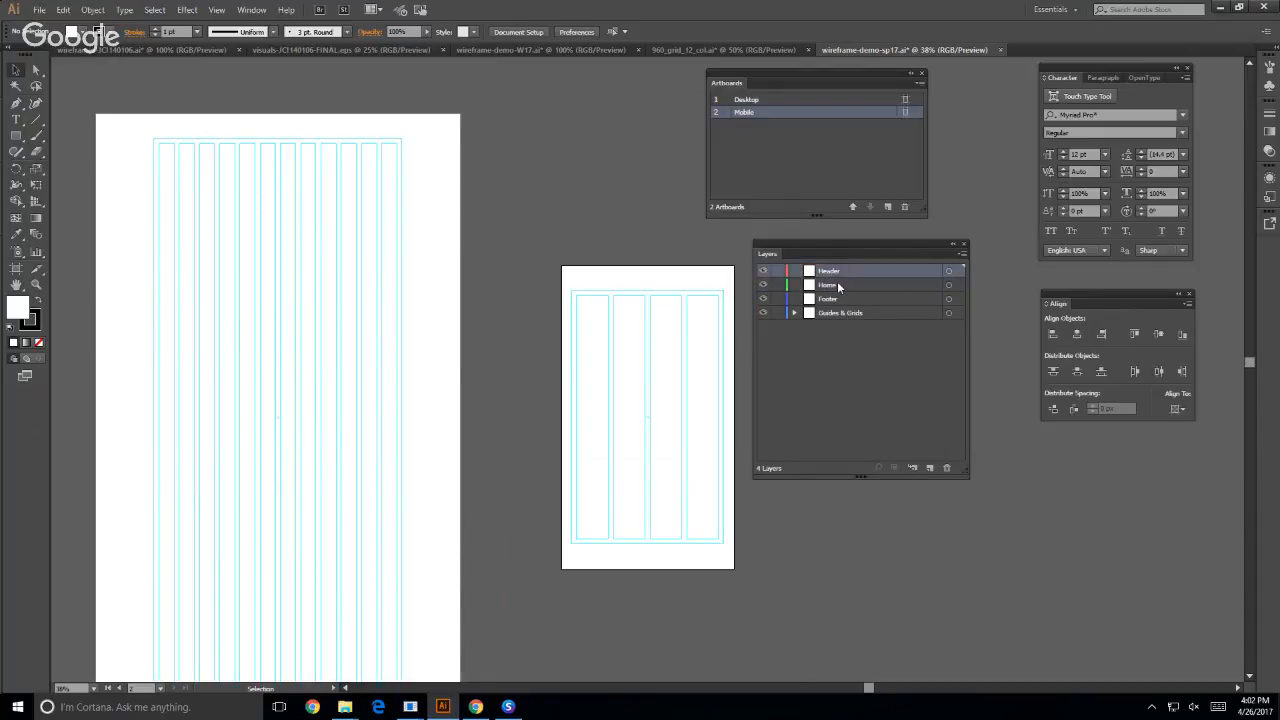
{"action": "left_click", "coordinate": [838, 286]}
{"action": "left_click", "coordinate": [835, 299]}
{"action": "left_click", "coordinate": [853, 384]}
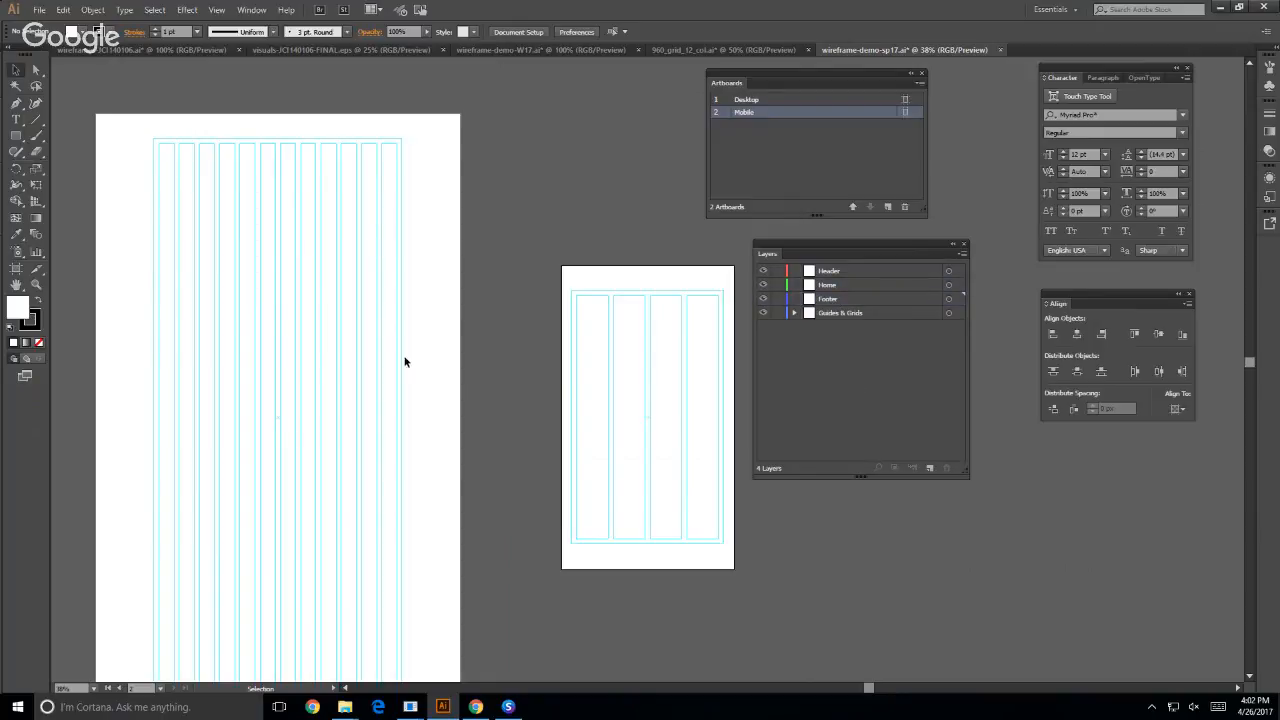
- Draw an unfilled rectangle 980 px wide and about 230 px high across the top of the Desktop grid guides
{"action": "left_click", "coordinate": [299, 220]}
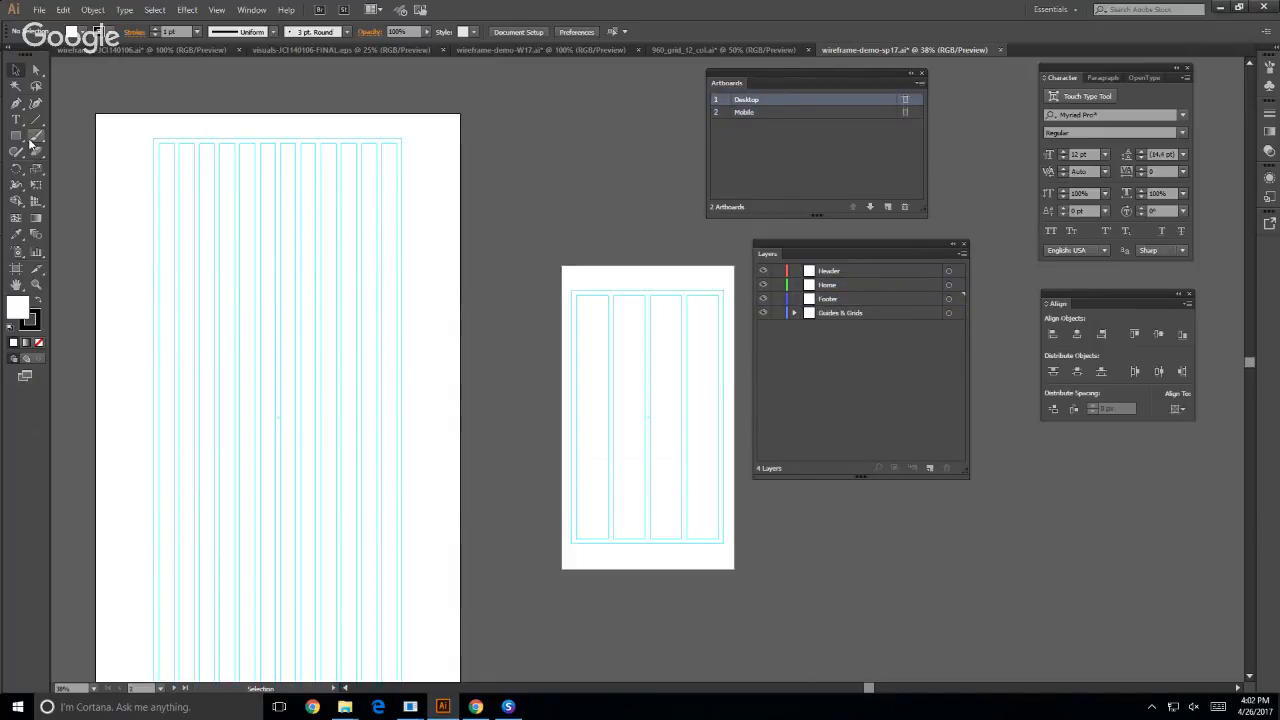
{"action": "left_click", "coordinate": [36, 285]}
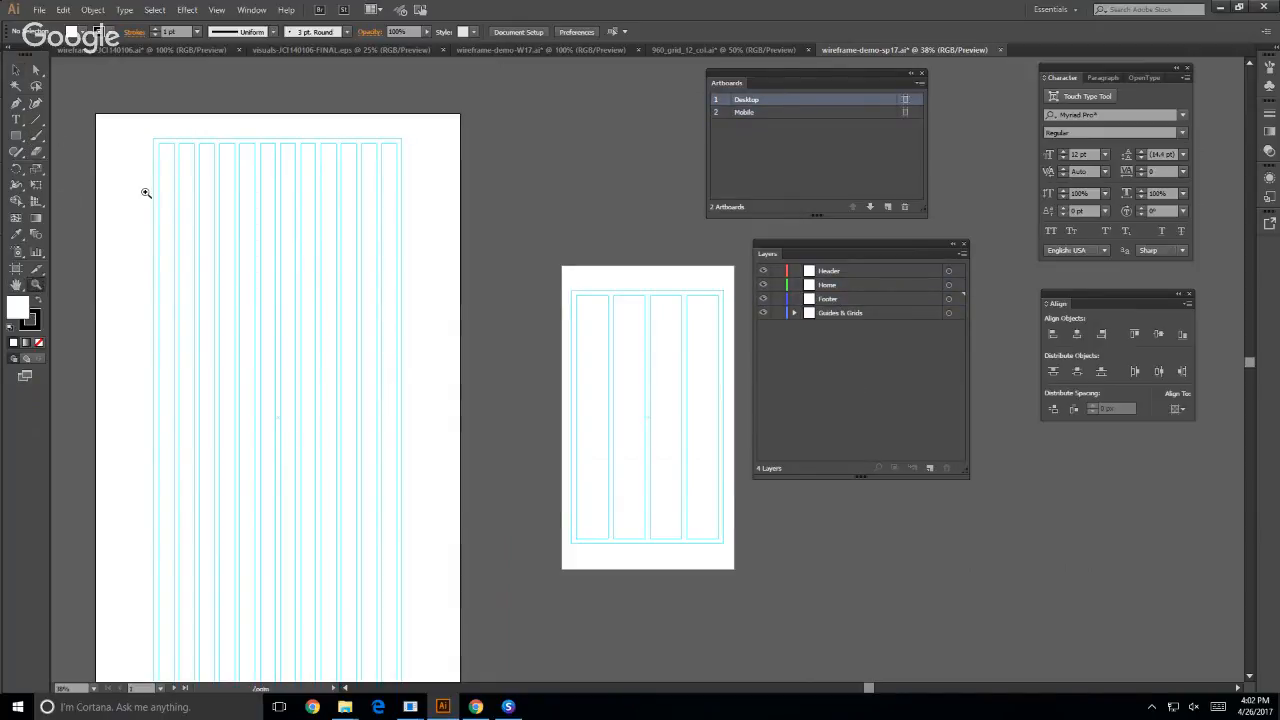
{"action": "left_click", "coordinate": [273, 223]}
{"action": "left_click", "coordinate": [691, 463]}
{"action": "key", "text": "space"}
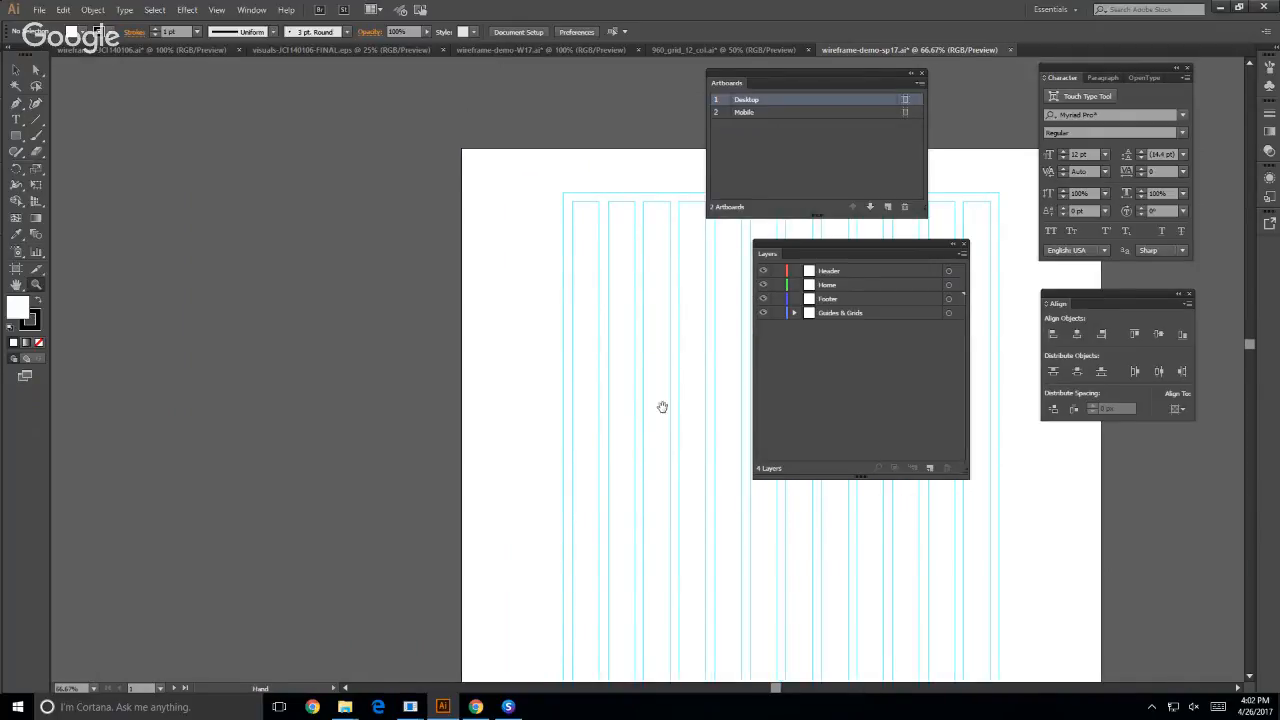
{"action": "left_click_drag", "start_coordinate": [664, 407], "coordinate": [301, 420]}
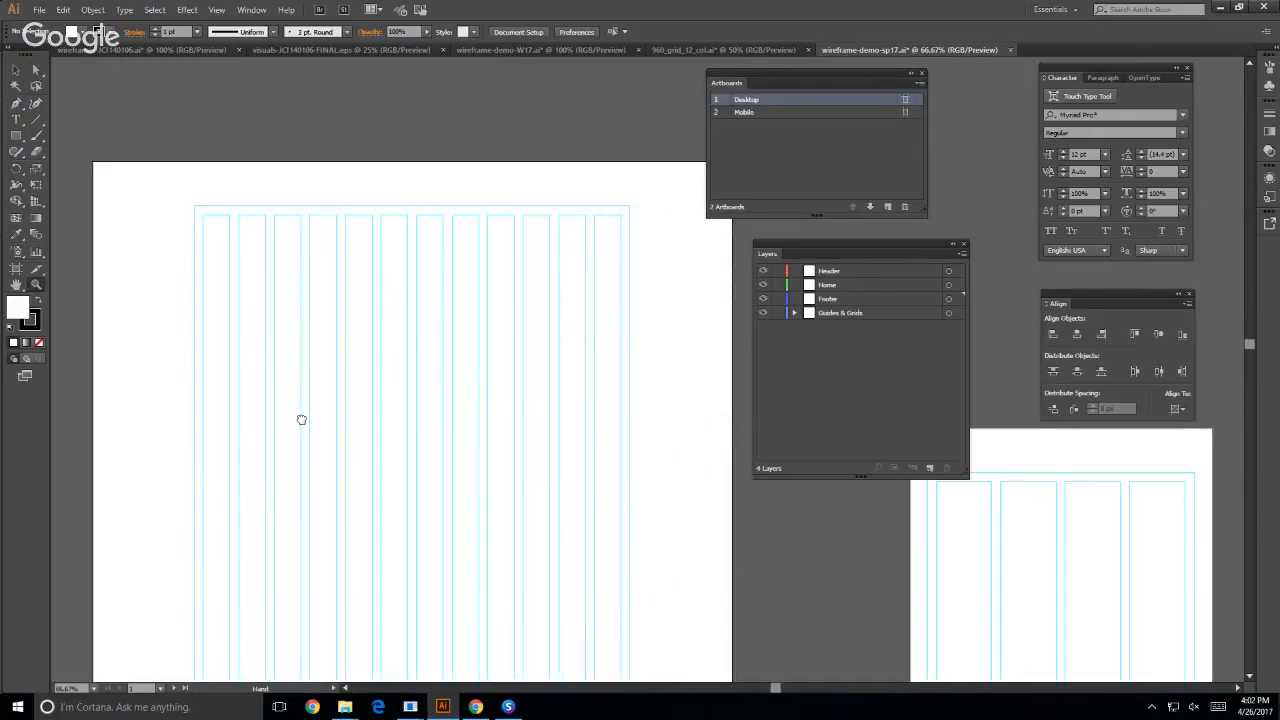
{"action": "left_click", "coordinate": [16, 135]}
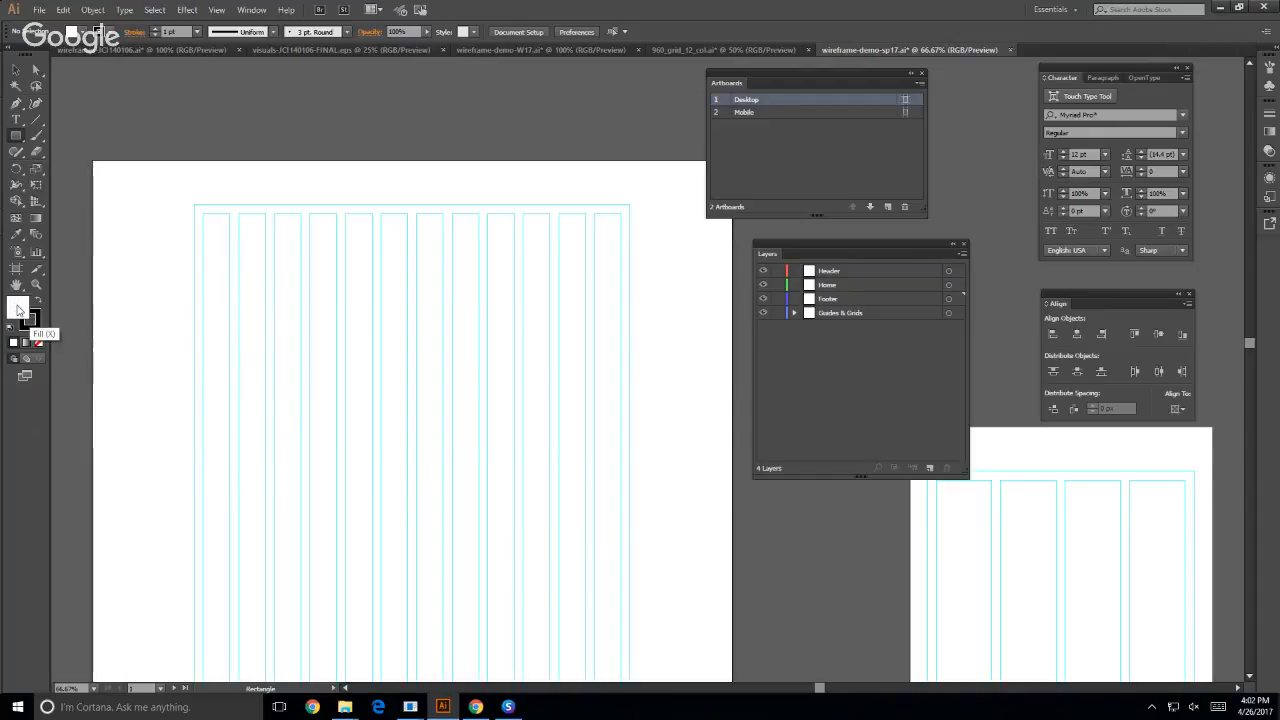
{"action": "left_click", "coordinate": [38, 342]}
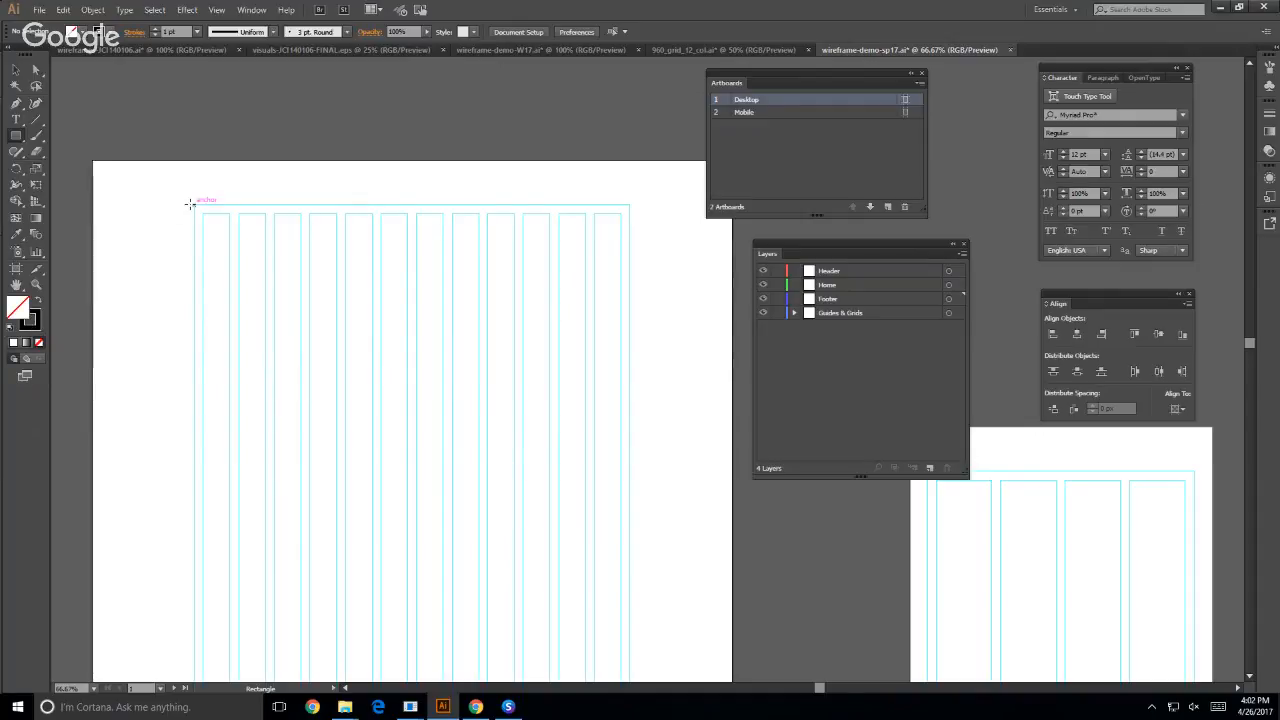
{"action": "left_click_drag", "start_coordinate": [193, 203], "coordinate": [629, 303]}
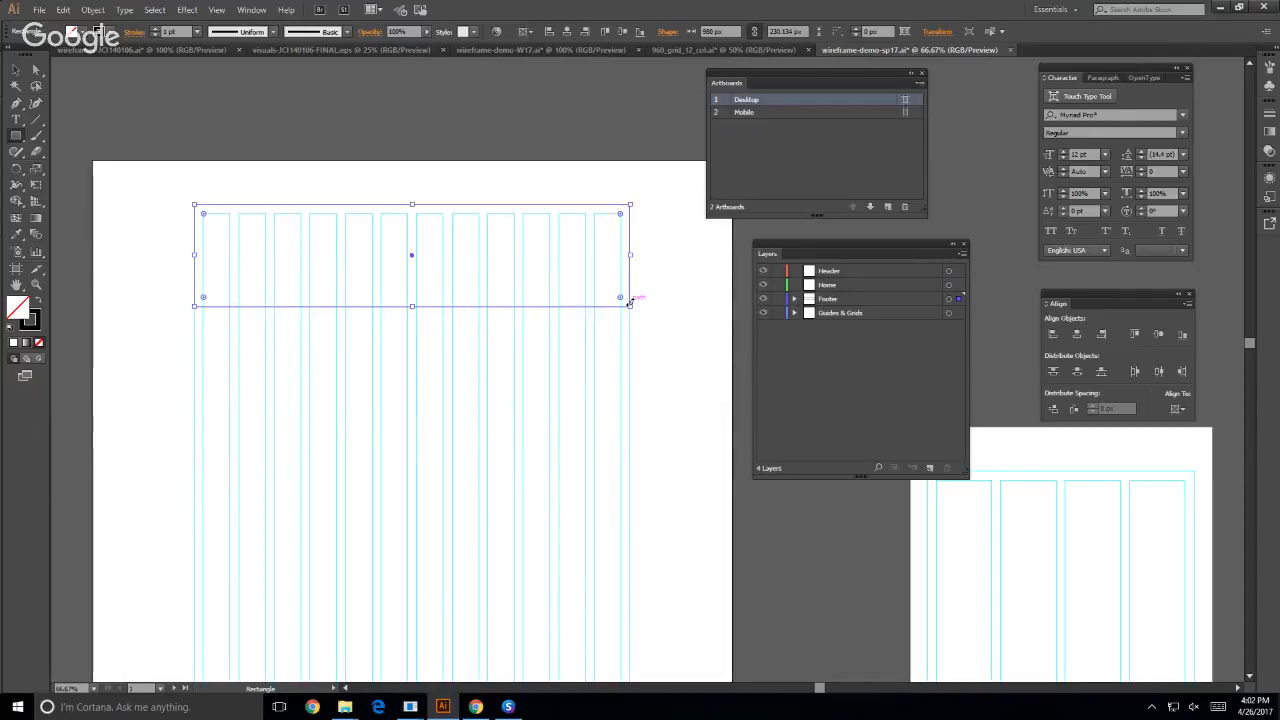
- Hide the guides to examine the outlined rectangle on its own, and show the guides again
{"action": "key", "text": "ctrl+semicolon"}
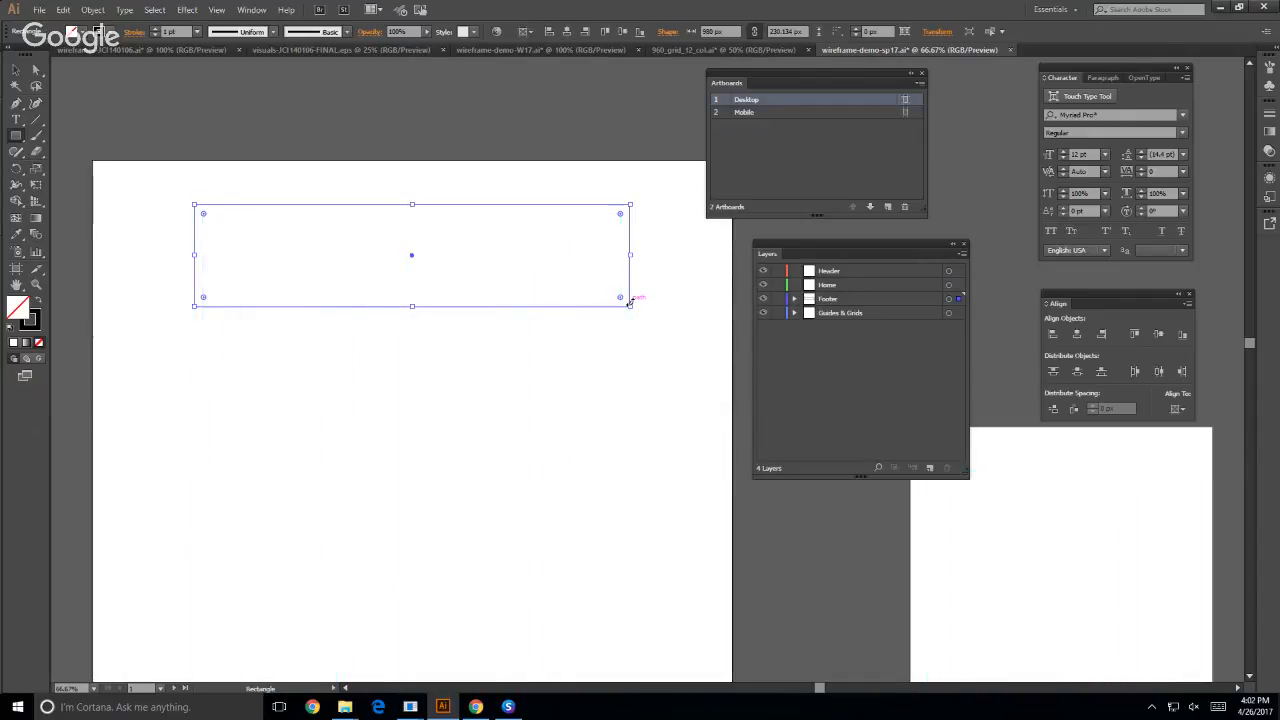
{"action": "left_click", "coordinate": [16, 69]}
{"action": "left_click", "coordinate": [144, 125]}
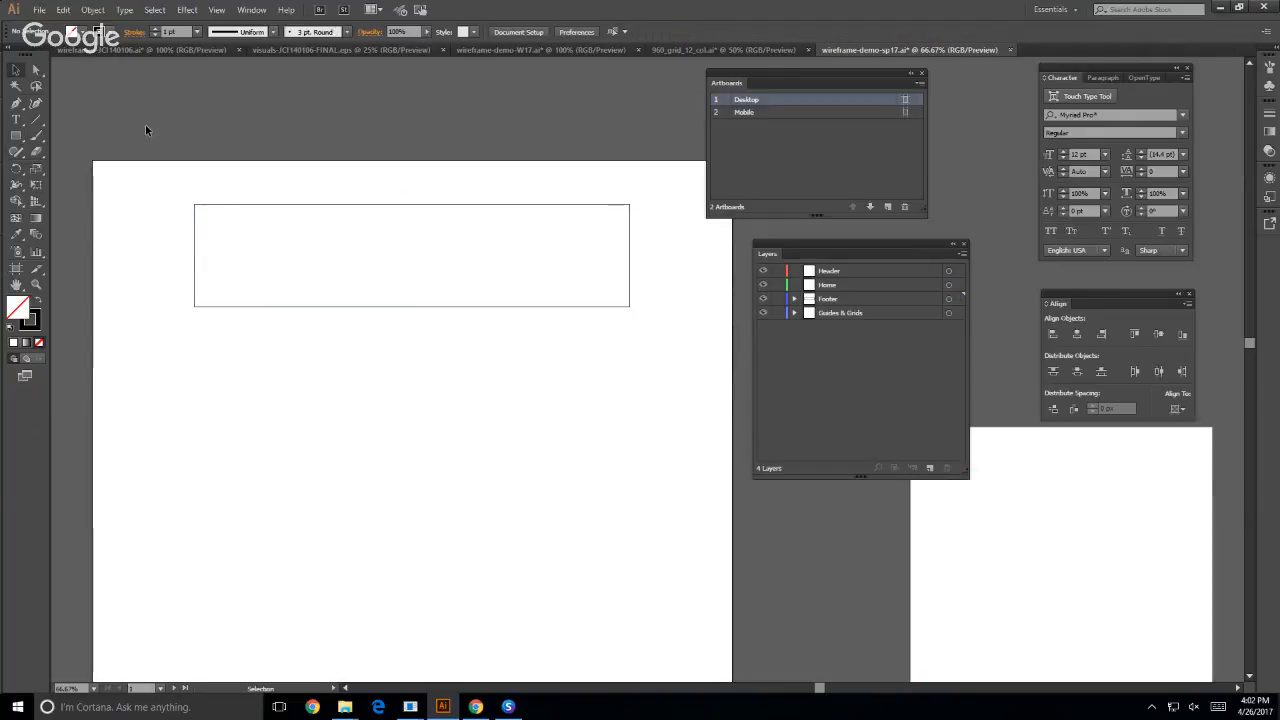
{"action": "key", "text": "ctrl+semicolon"}
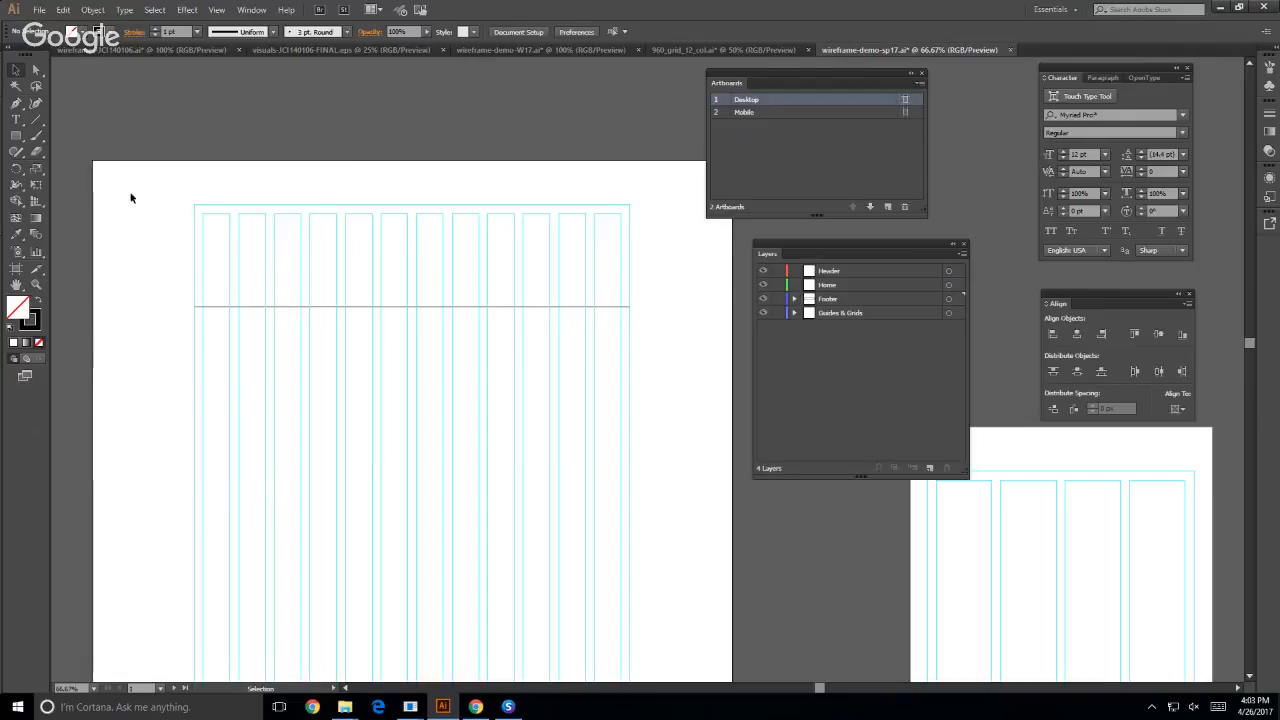
- Draw a 980 px horizontal line across the Desktop grid and move it up above the guides, to a Y position of about 57 px
{"action": "left_click", "coordinate": [39, 125]}
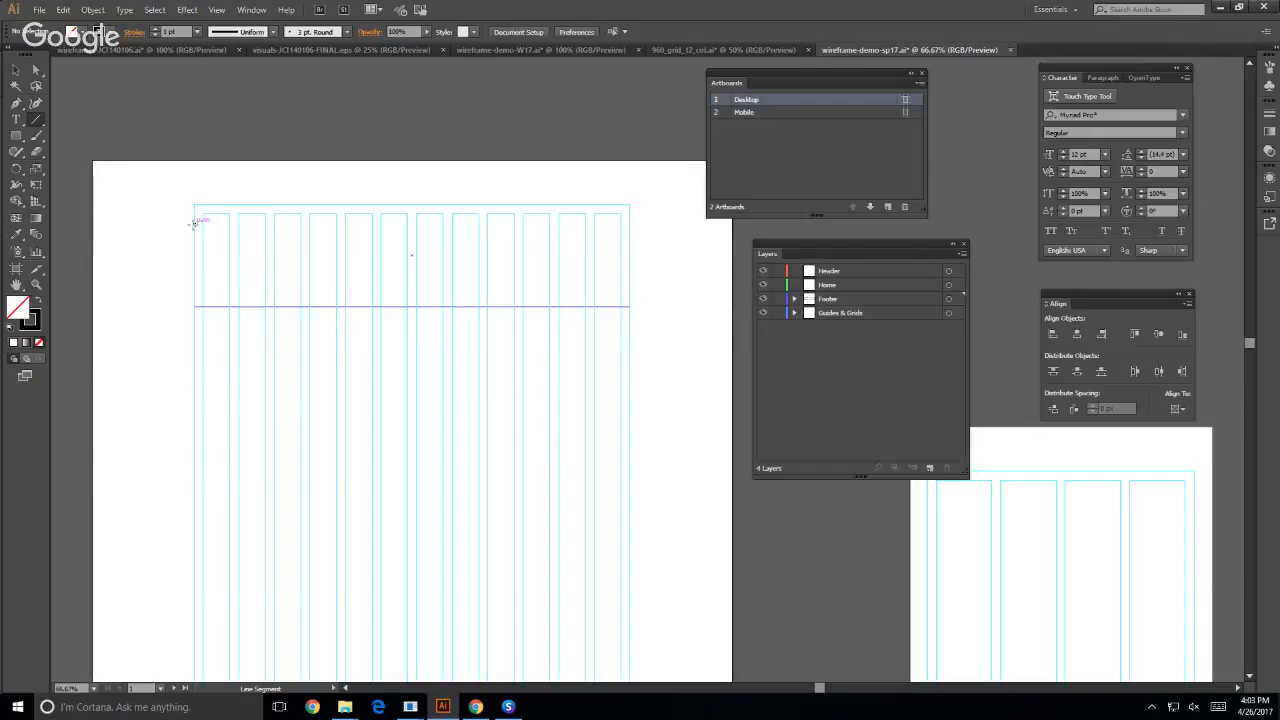
{"action": "left_click_drag", "start_coordinate": [194, 222], "coordinate": [628, 219]}
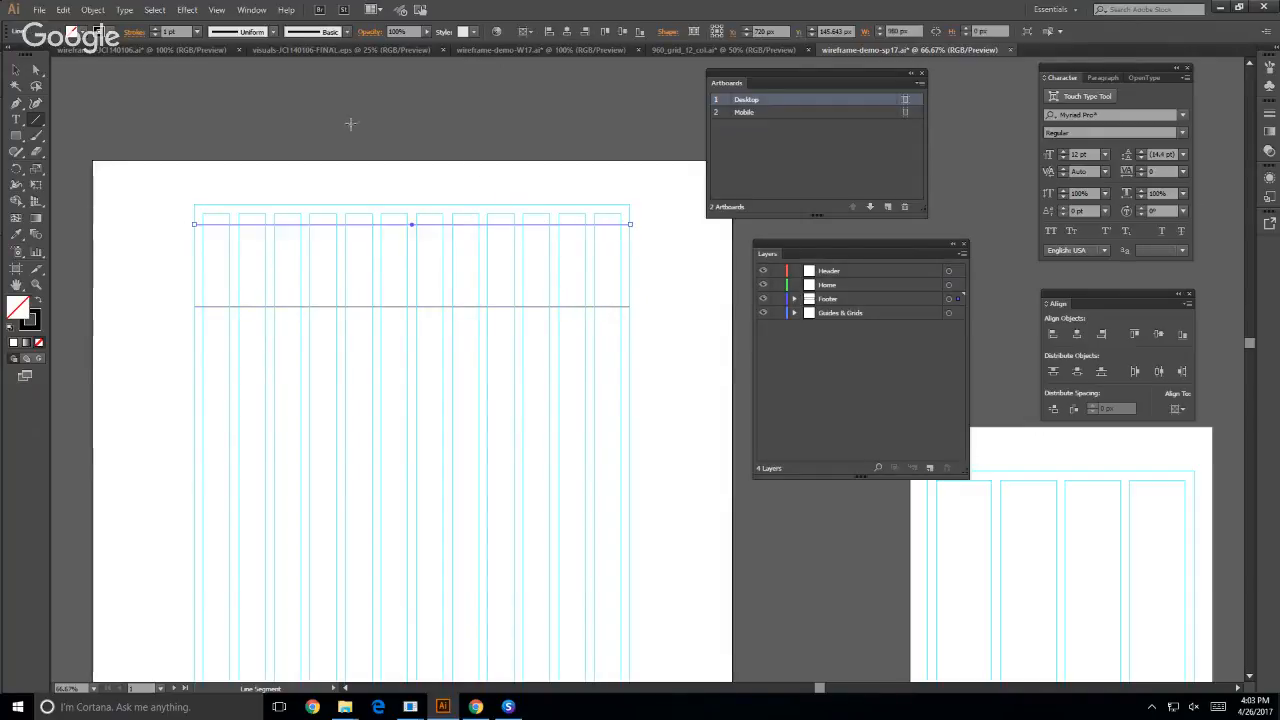
{"action": "left_click", "coordinate": [13, 72]}
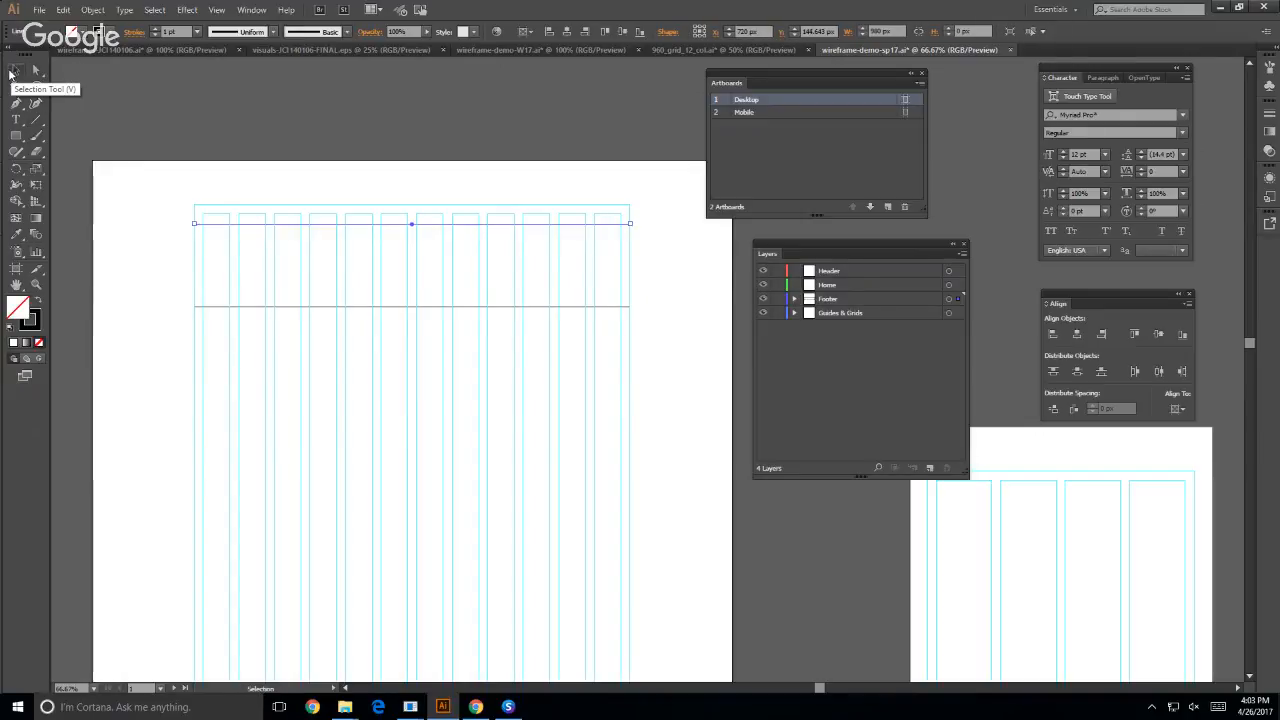
{"action": "key", "text": "Up"}
{"action": "key", "text": "Up"}
{"action": "key", "text": "Up"}
{"action": "key", "text": "Up"}
{"action": "key", "text": "Up"}
{"action": "key", "text": "Up"}
{"action": "key", "text": "Up"}
{"action": "key", "text": "Up"}
{"action": "key", "text": "Up"}
{"action": "key", "text": "Up"}
{"action": "key", "text": "Up"}
{"action": "key", "text": "Up"}
{"action": "key", "text": "Up"}
{"action": "key", "text": "Up"}
{"action": "key", "text": "Up"}
{"action": "key", "text": "Up"}
{"action": "key", "text": "Up"}
{"action": "key", "text": "Up"}
{"action": "key", "text": "Up"}
{"action": "key", "text": "Up"}
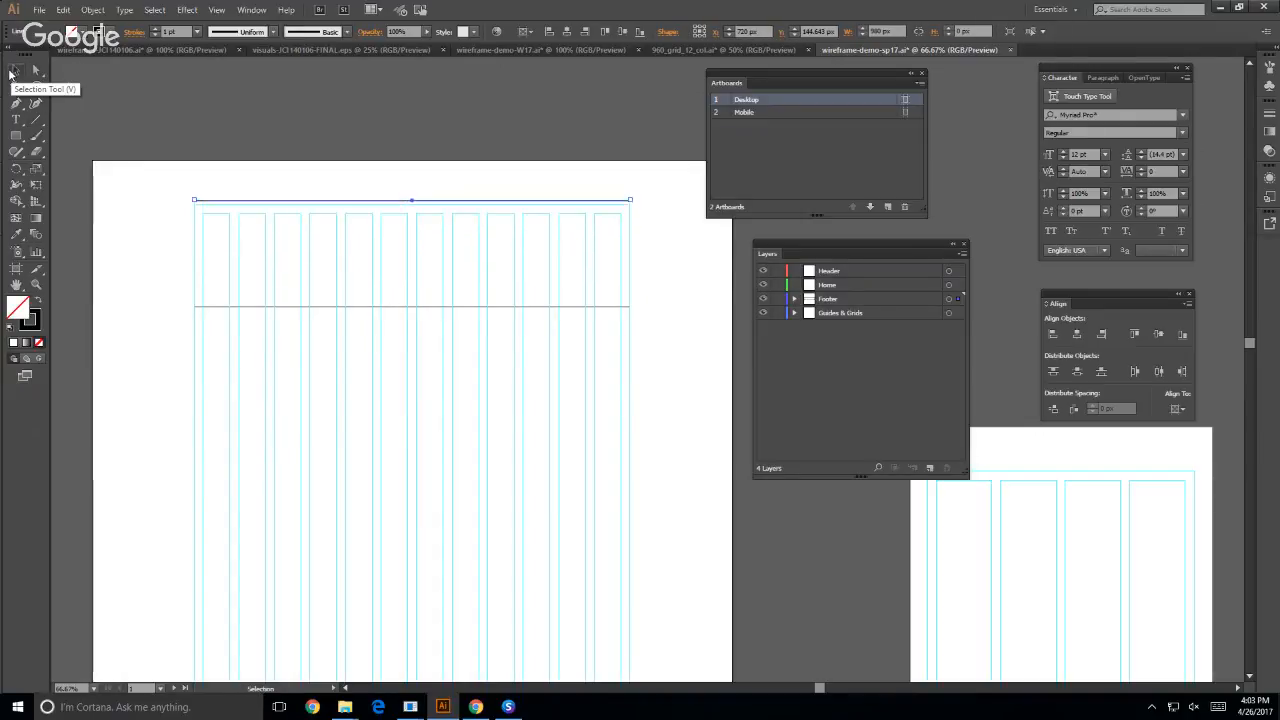
{"action": "key", "text": "Up"}
{"action": "key", "text": "Up"}
{"action": "key", "text": "Up"}
{"action": "key", "text": "Up"}
{"action": "key", "text": "Up"}
{"action": "key", "text": "Up"}
{"action": "key", "text": "Up"}
{"action": "key", "text": "Up"}
{"action": "key", "text": "Up"}
{"action": "key", "text": "Up"}
{"action": "key", "text": "Up"}
{"action": "key", "text": "Up"}
{"action": "key", "text": "Up"}
{"action": "key", "text": "Up"}
{"action": "key", "text": "Up"}
{"action": "key", "text": "Up"}
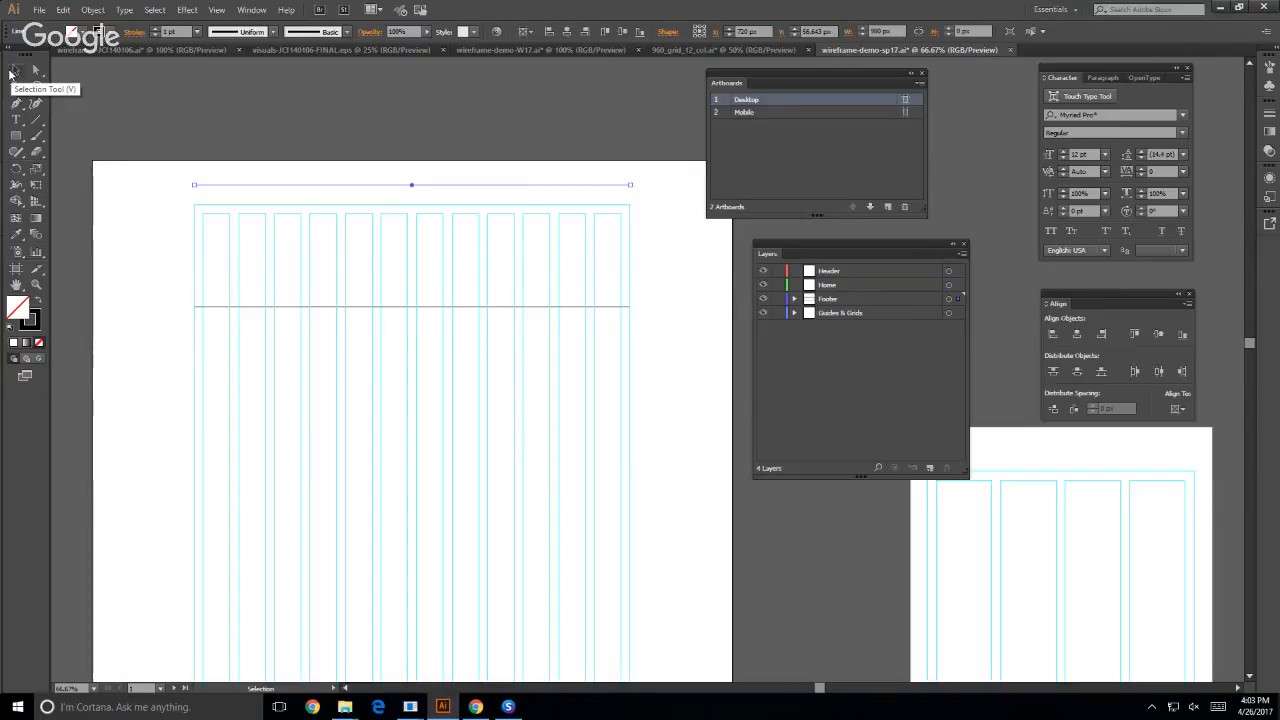
{"action": "left_click", "coordinate": [113, 238]}
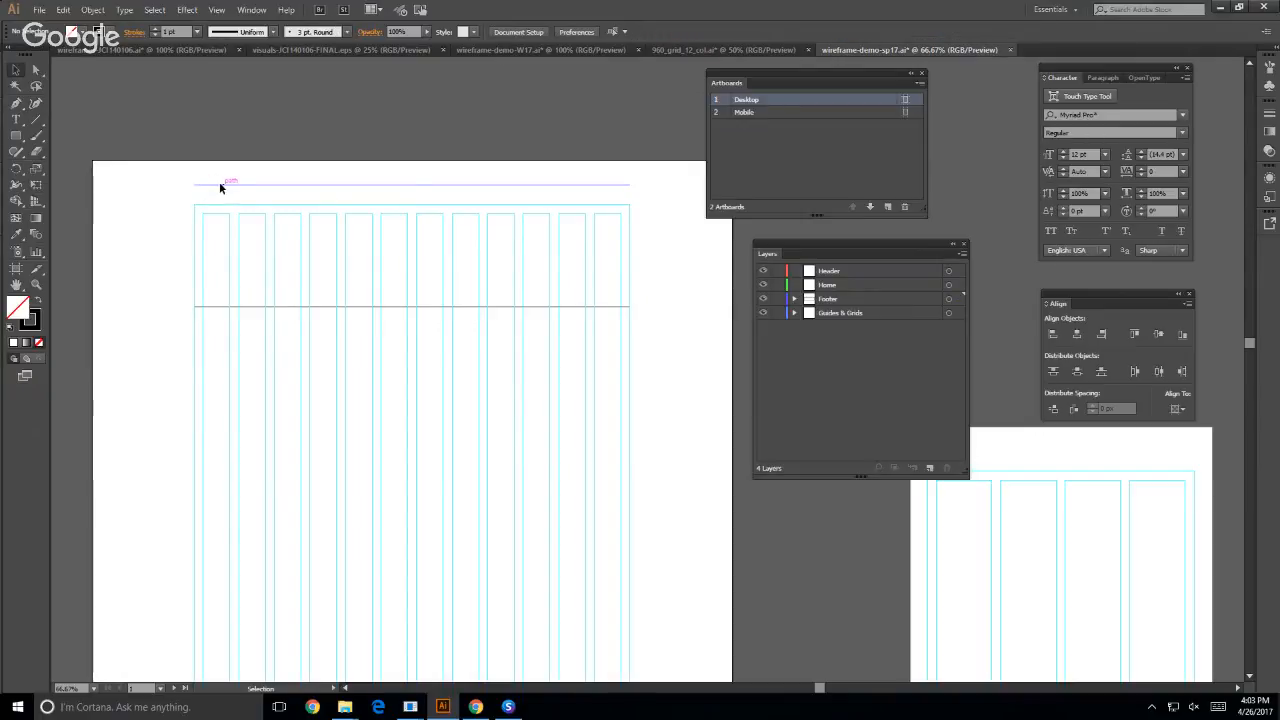
- Select the header rectangle and show its Transform settings in a separate floating window over the Desktop artboard
{"action": "left_click", "coordinate": [221, 186]}
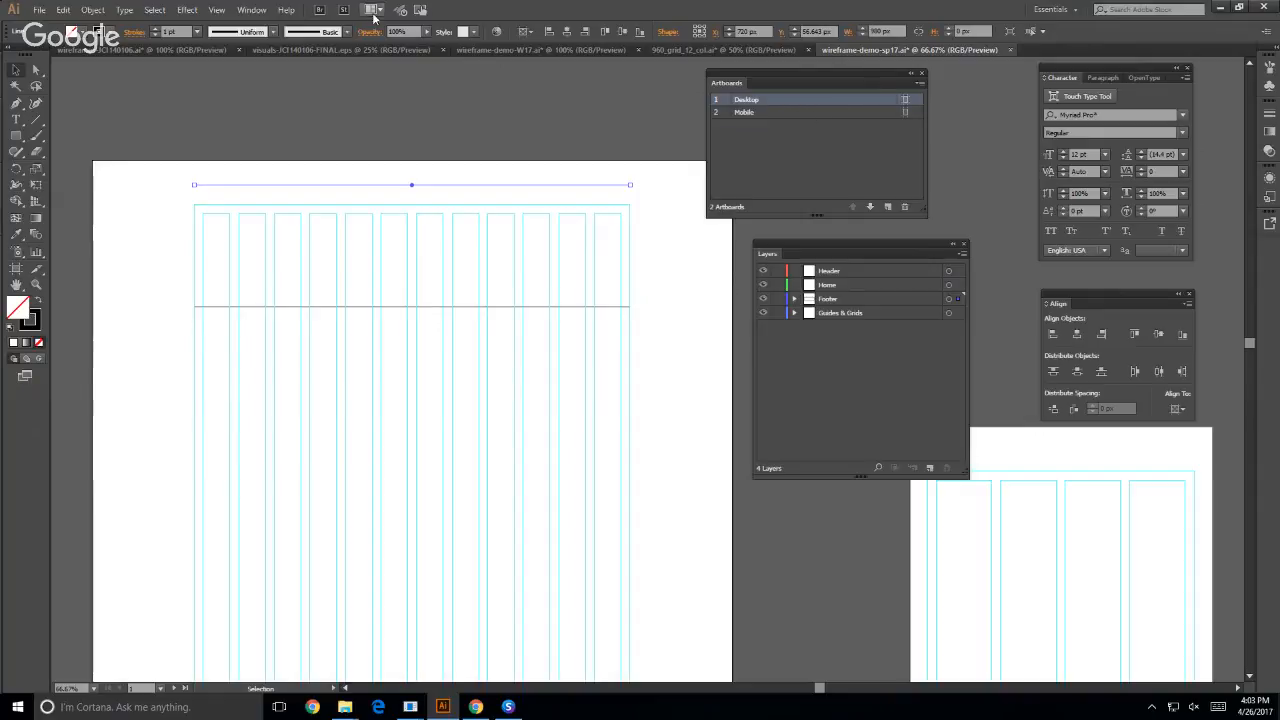
{"action": "left_click", "coordinate": [393, 307]}
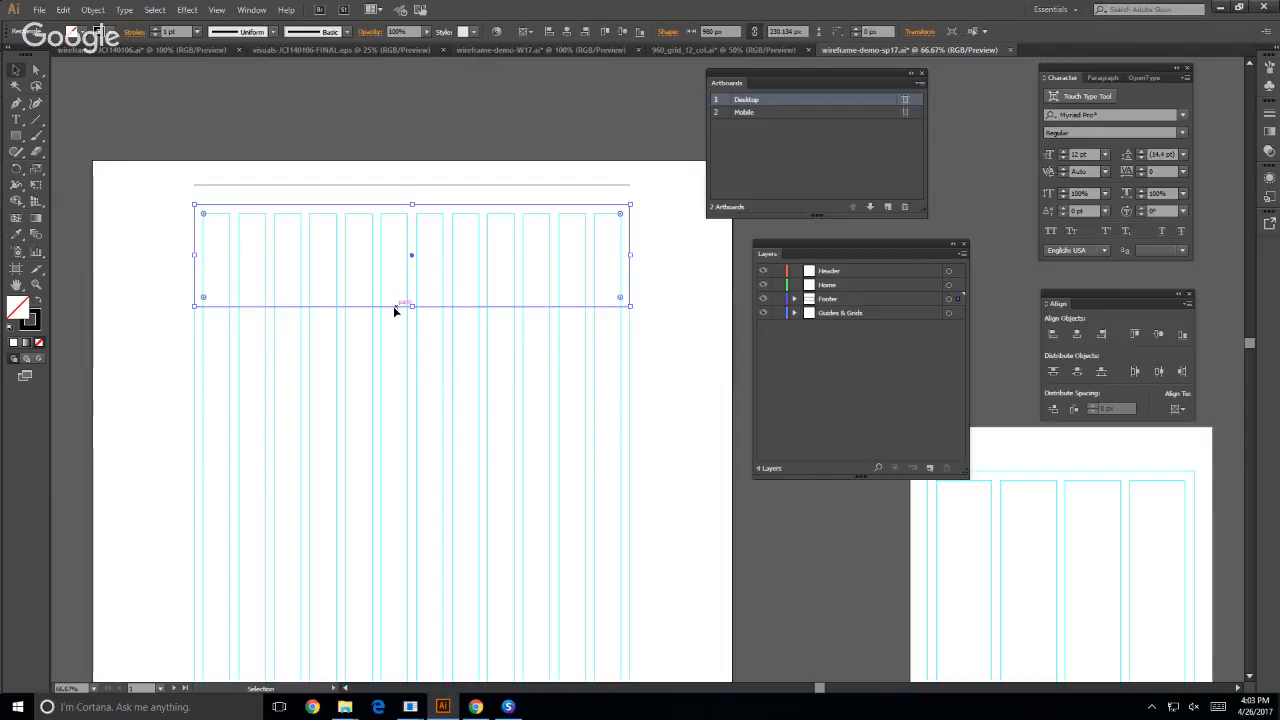
{"action": "left_click", "coordinate": [240, 12]}
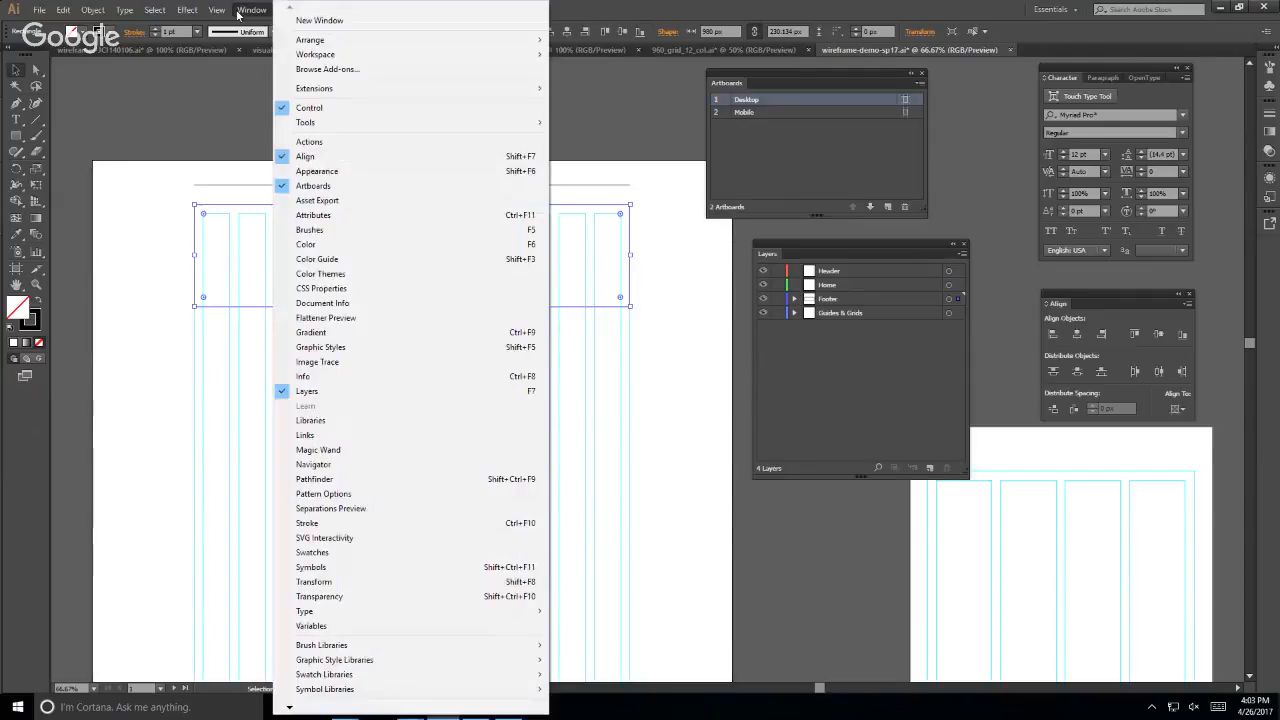
{"action": "left_click", "coordinate": [399, 579]}
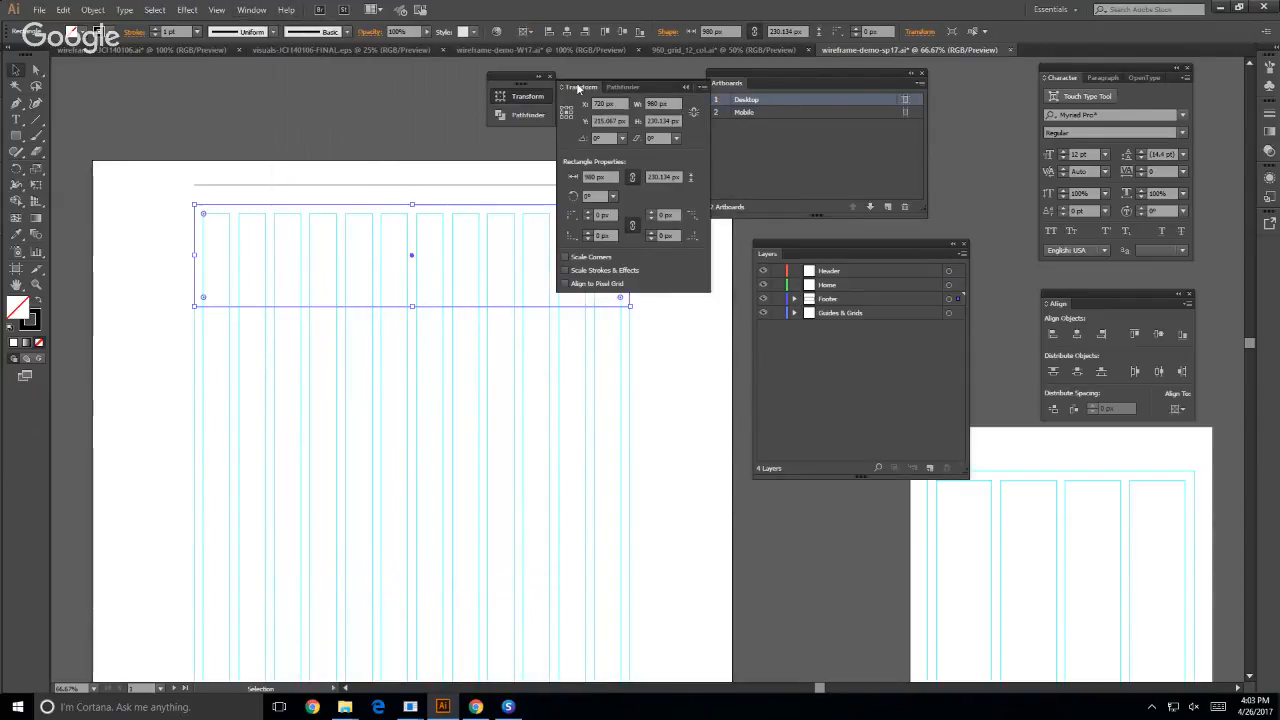
{"action": "left_click_drag", "start_coordinate": [577, 85], "coordinate": [170, 381]}
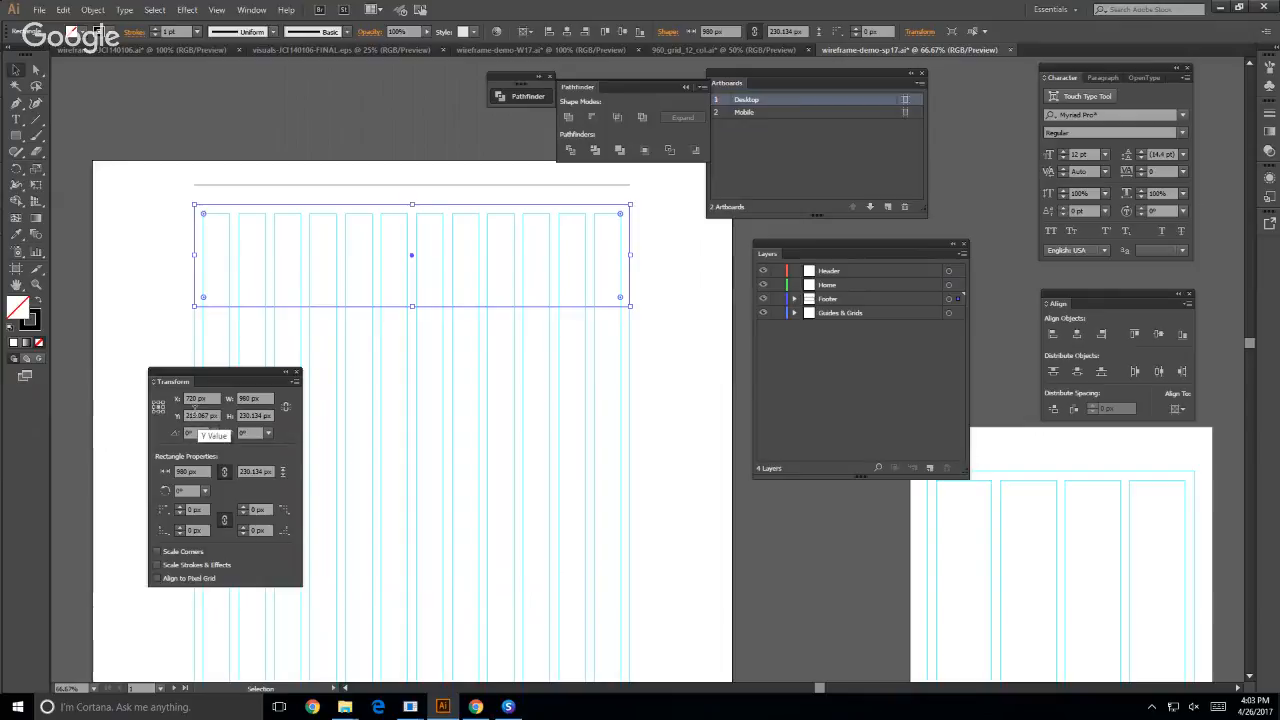
- Try a width of 1200 px for the rectangle, resized from its center, and undo the change
{"action": "left_click", "coordinate": [248, 398]}
{"action": "type", "text": "1200px"}
{"action": "key", "text": "Return"}
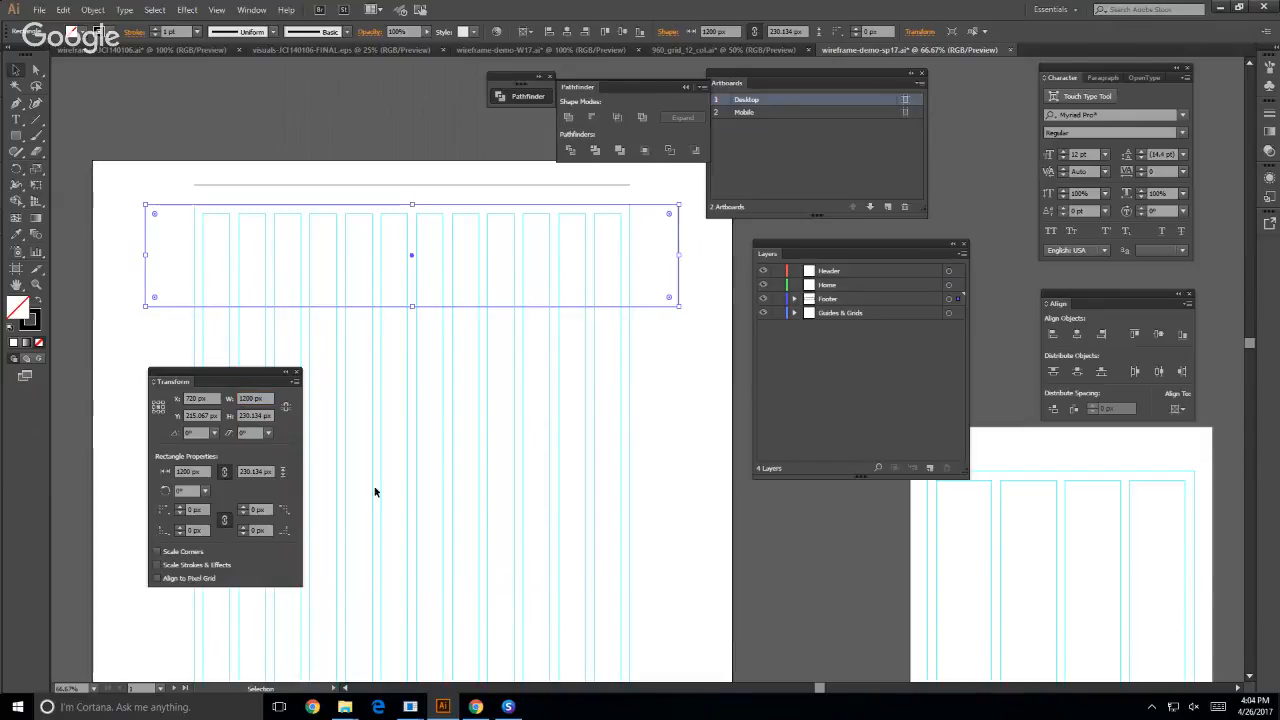
{"action": "key", "text": "ctrl+z"}
- Try a width of 1000 px for the rectangle with the upper-left corner as reference point, and undo the resize
{"action": "left_click", "coordinate": [153, 403]}
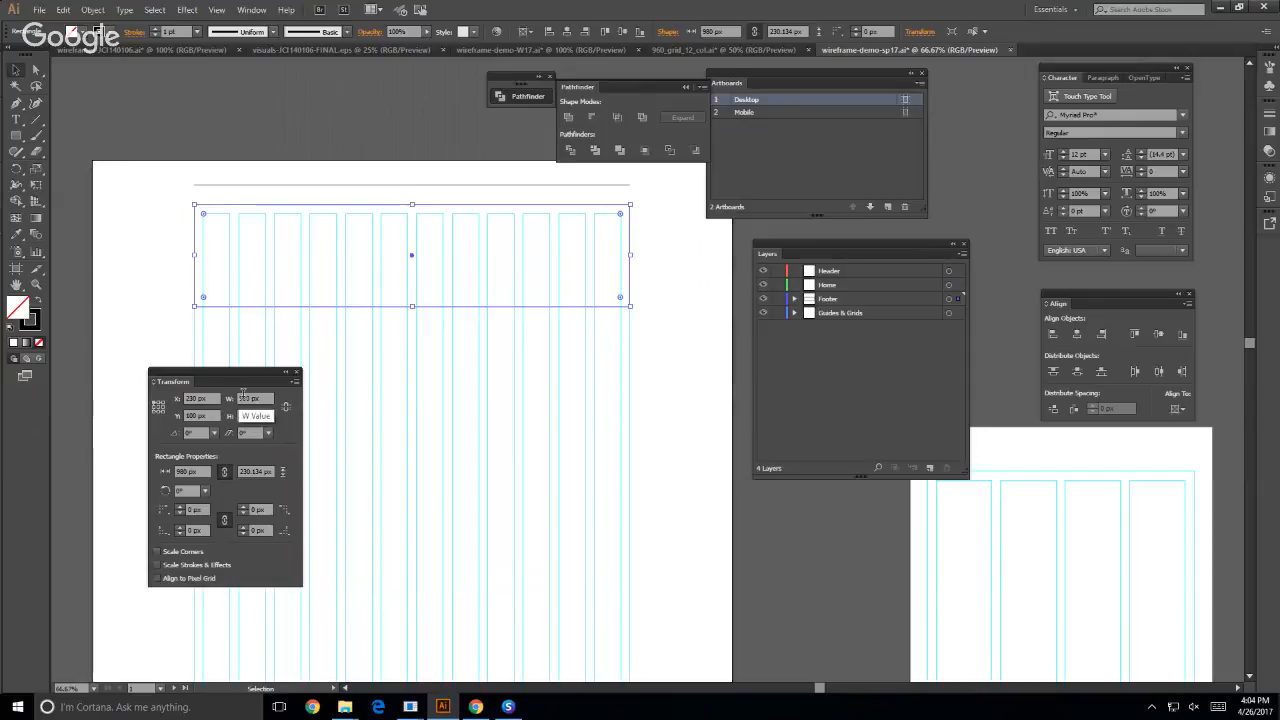
{"action": "left_click", "coordinate": [243, 397]}
{"action": "type", "text": "100px"}
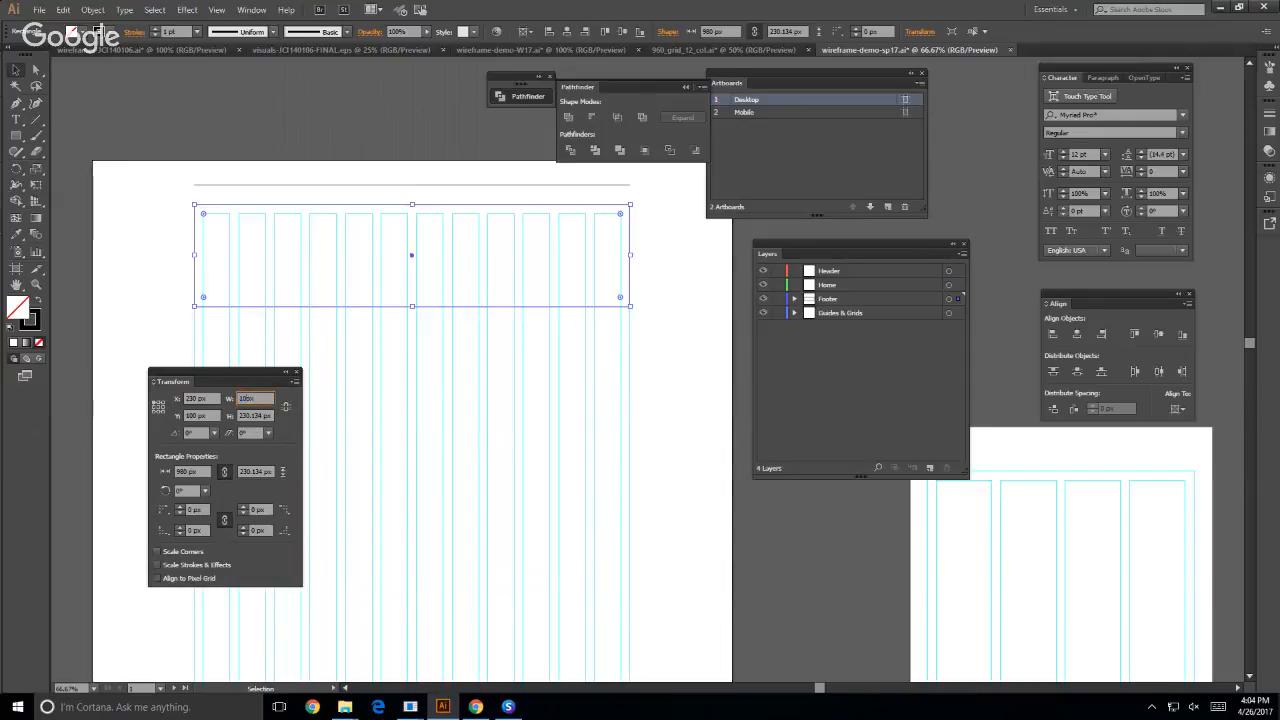
{"action": "key", "text": "Return"}
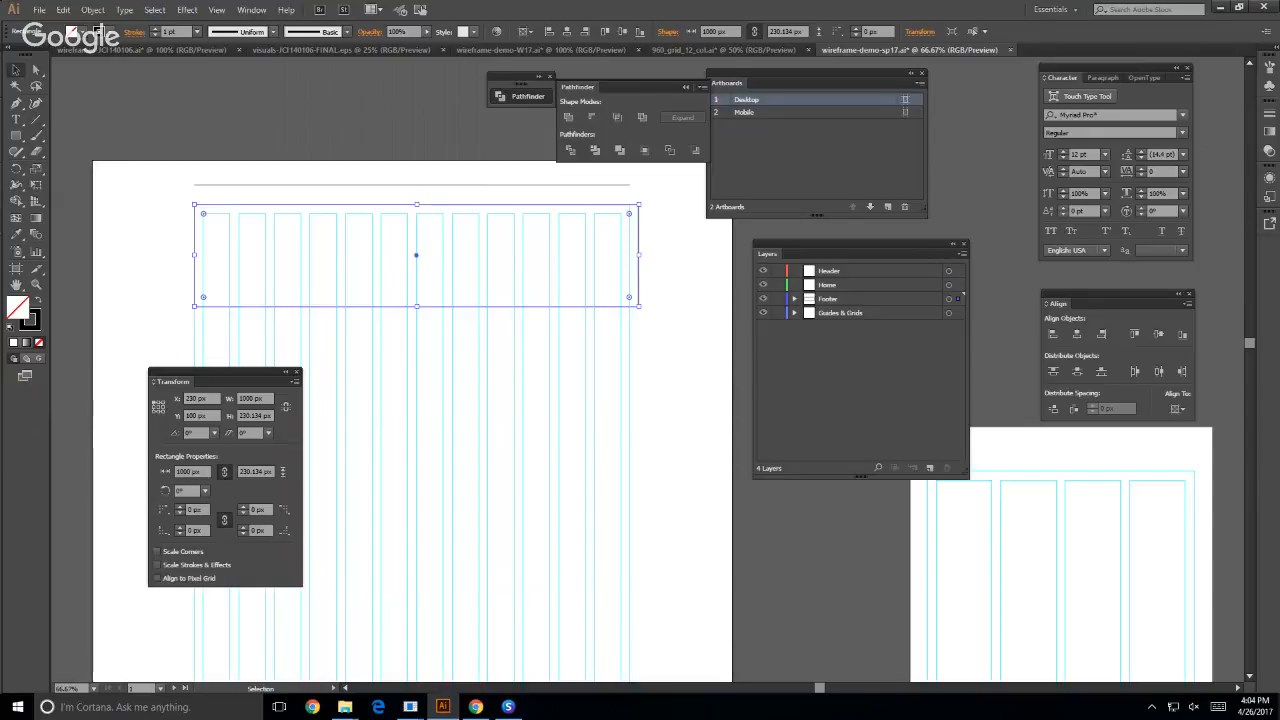
{"action": "key", "text": "ctrl+z"}
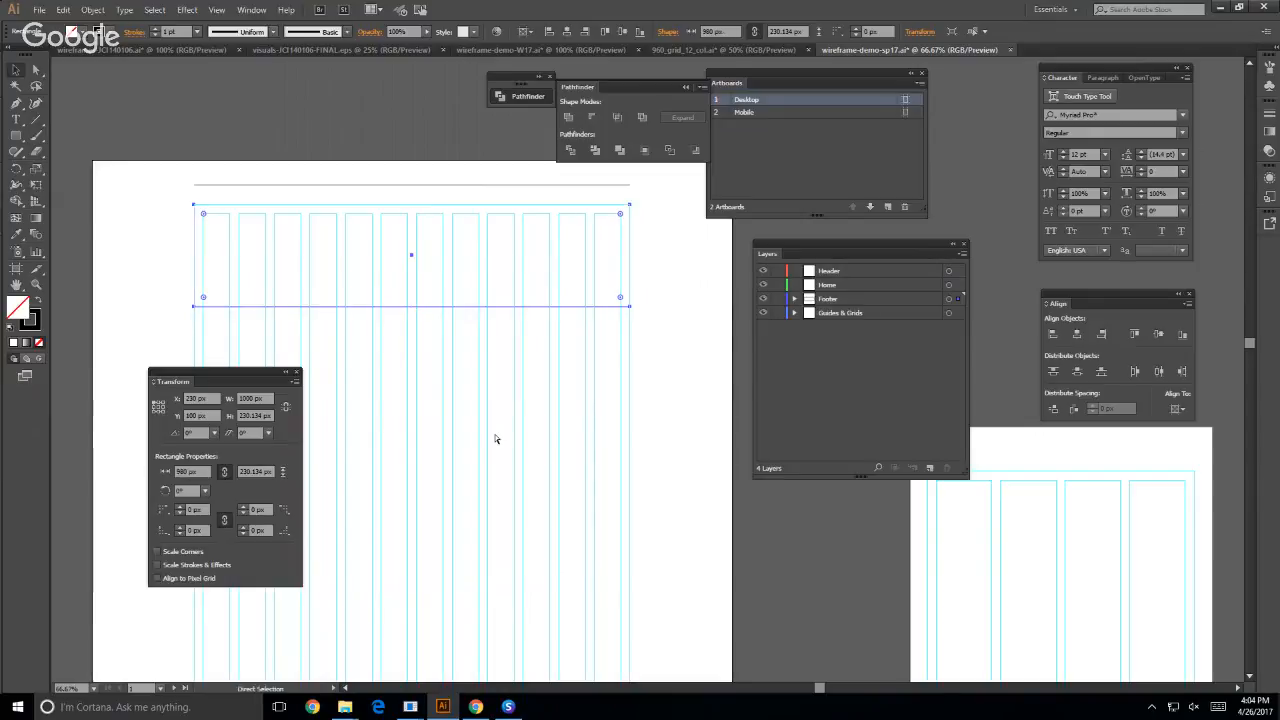
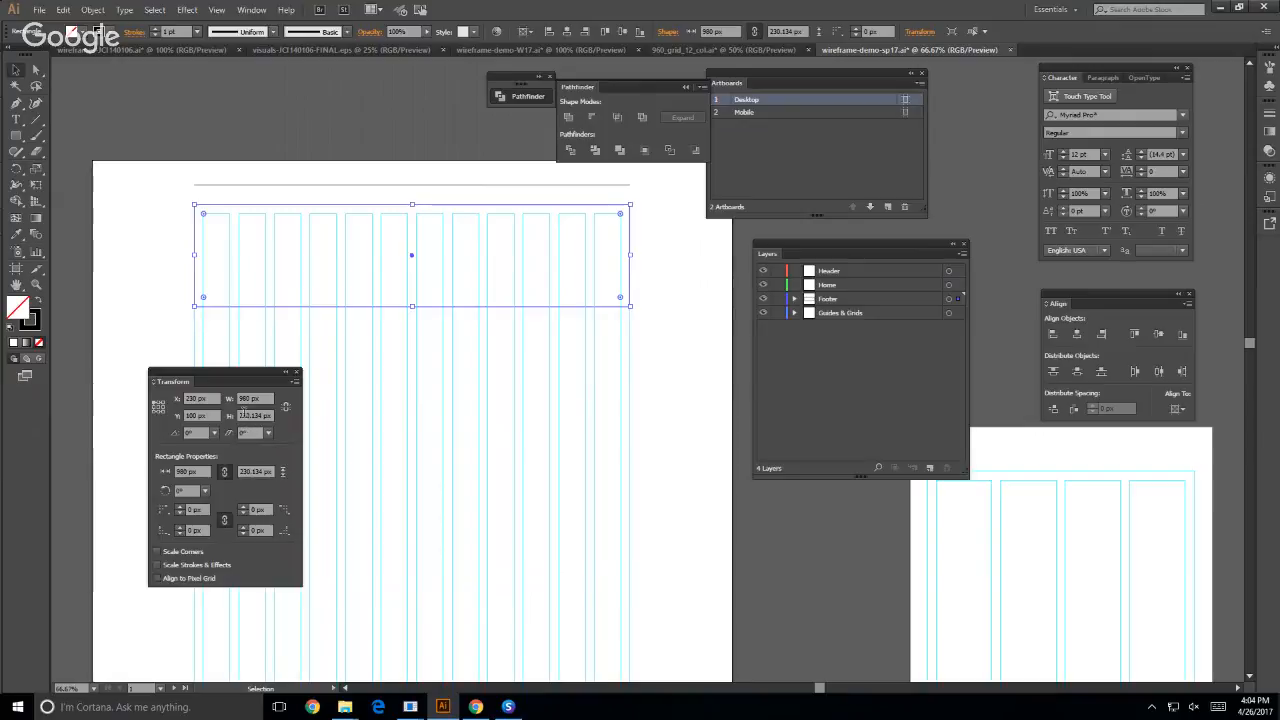
- Set the header rectangle's height to 225 px from its top-center reference point and move the Transform window clear of the grid
{"action": "left_click", "coordinate": [158, 406]}
{"action": "left_click", "coordinate": [158, 401]}
{"action": "double_click", "coordinate": [250, 415]}
{"action": "type", "text": "225px"}
{"action": "key", "text": "Return"}
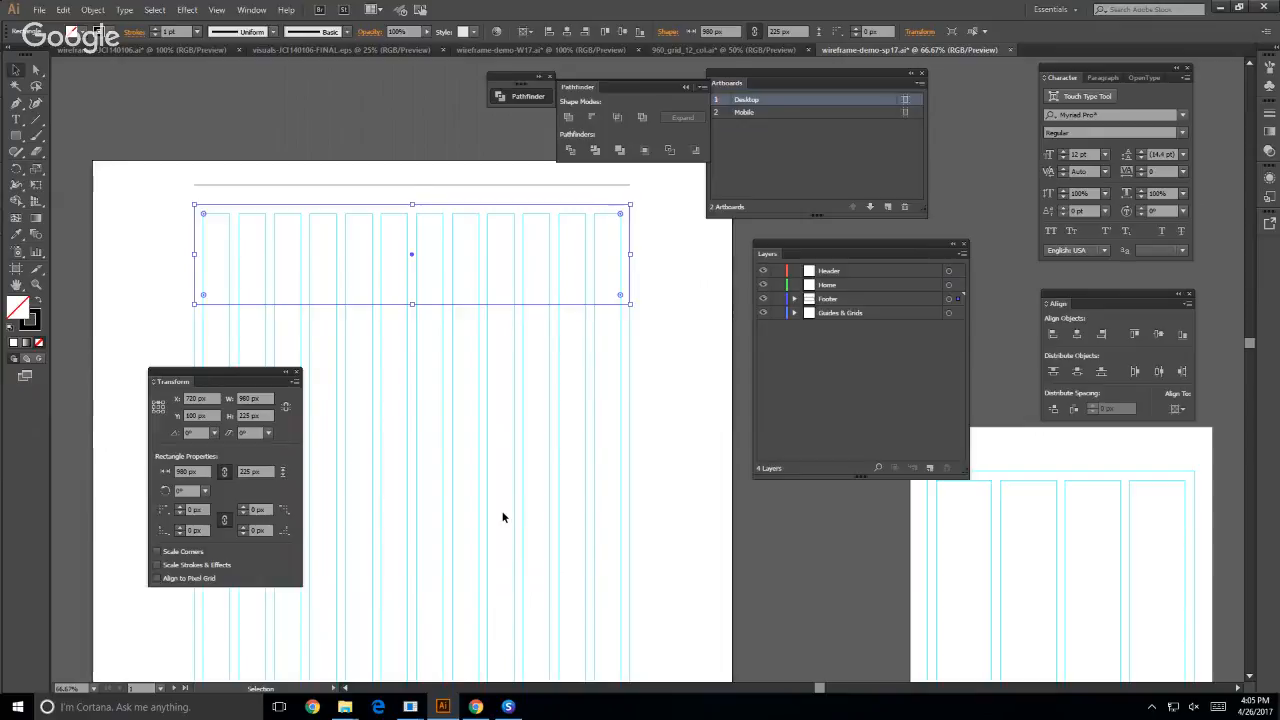
{"action": "left_click", "coordinate": [196, 399]}
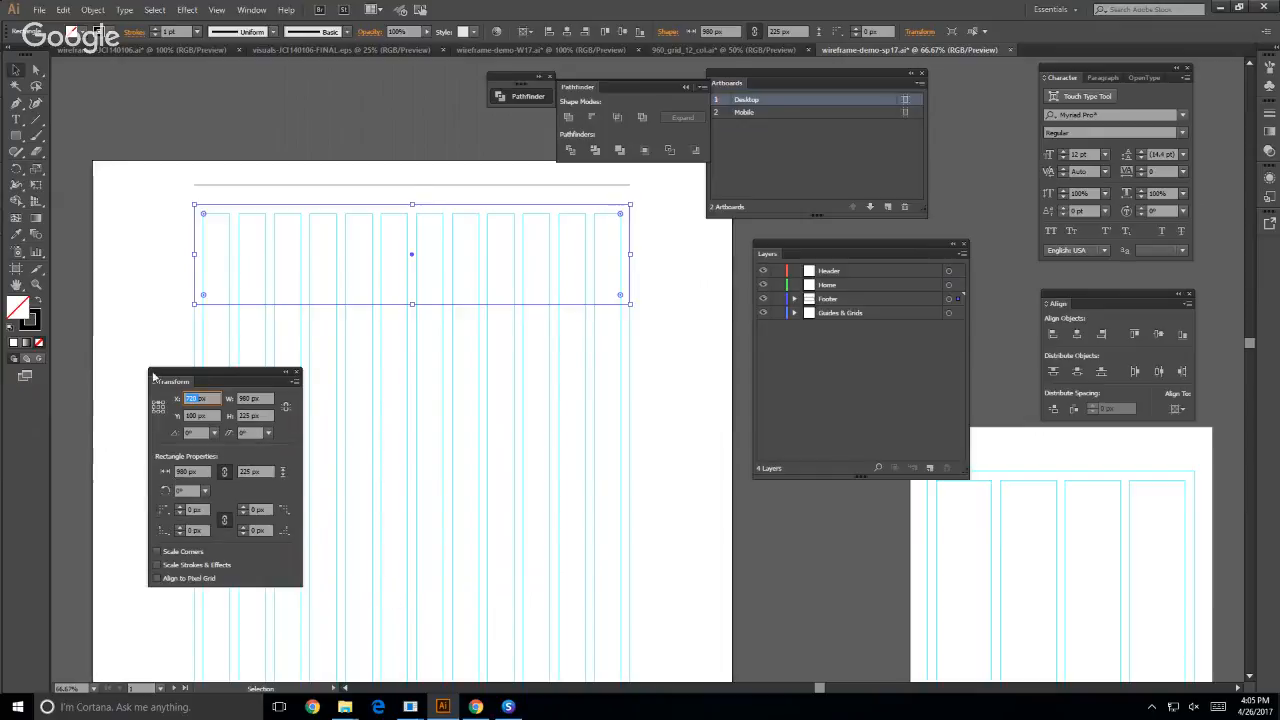
{"action": "left_click_drag", "start_coordinate": [162, 374], "coordinate": [676, 414]}
{"action": "left_click", "coordinate": [580, 377]}
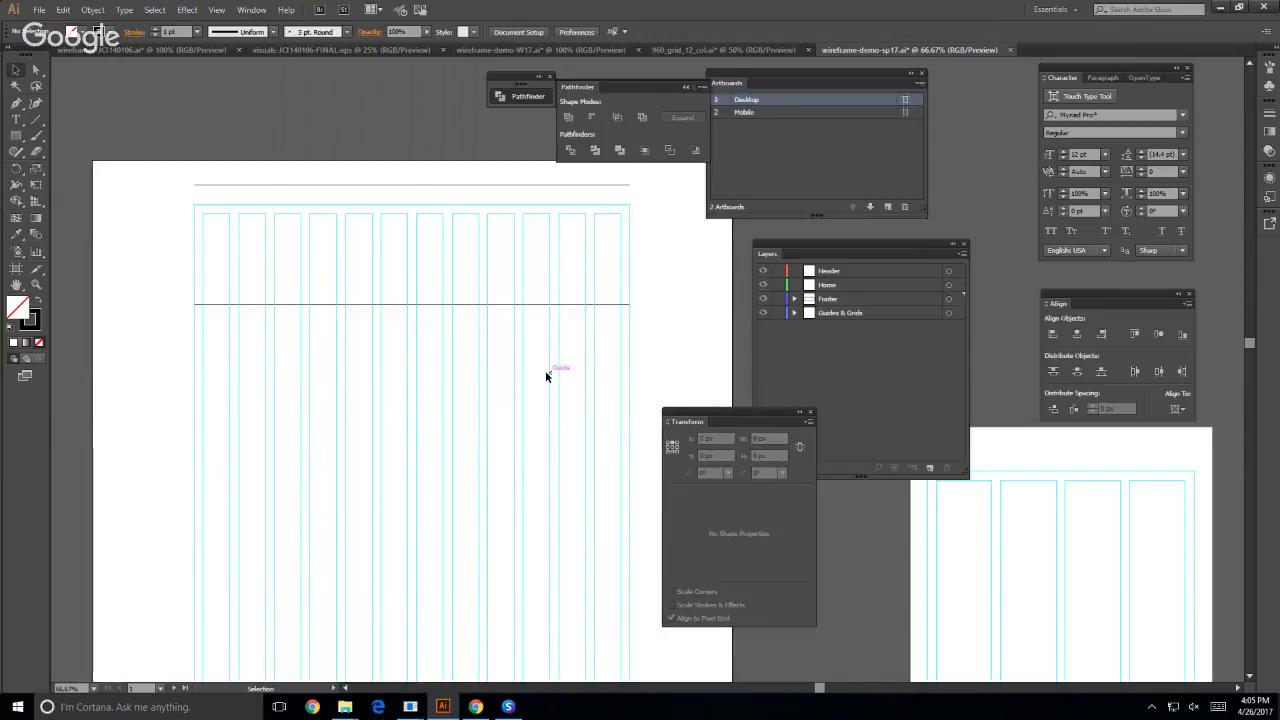
- Cut the 980 px line and the header rectangle out of the Footer layer
{"action": "left_click", "coordinate": [423, 185]}
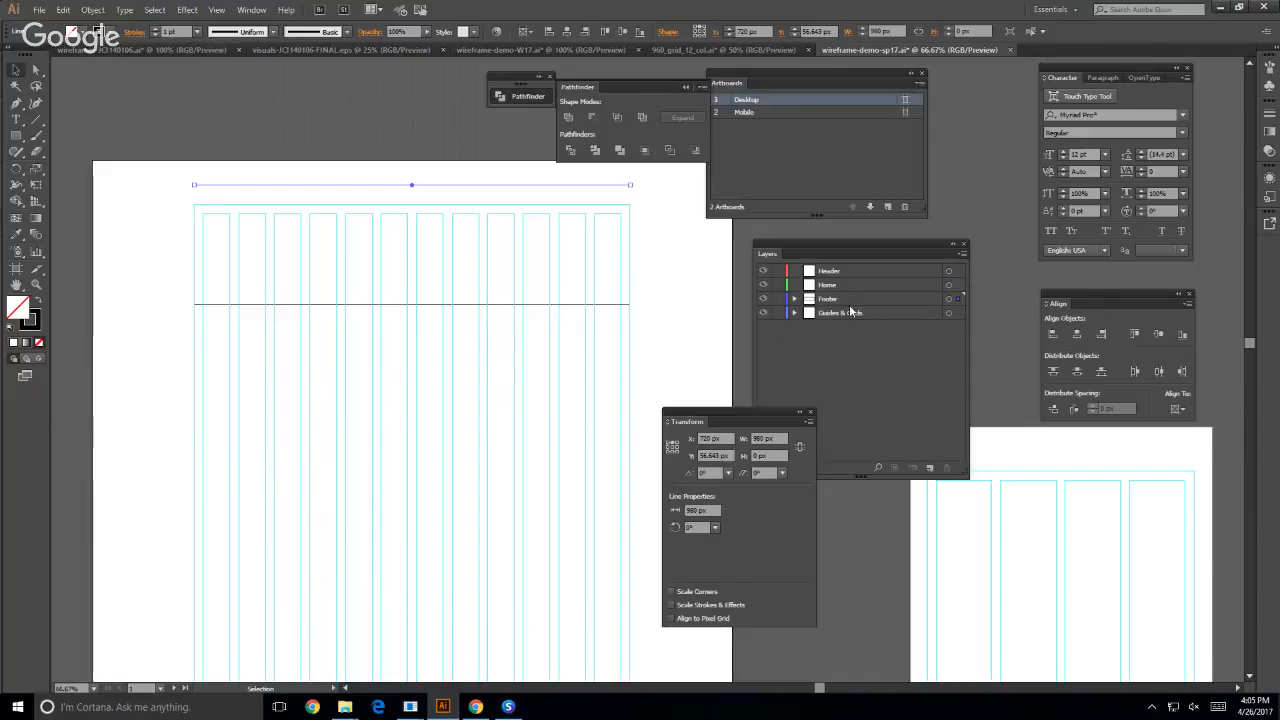
{"action": "left_click", "coordinate": [909, 363]}
{"action": "left_click", "coordinate": [641, 201]}
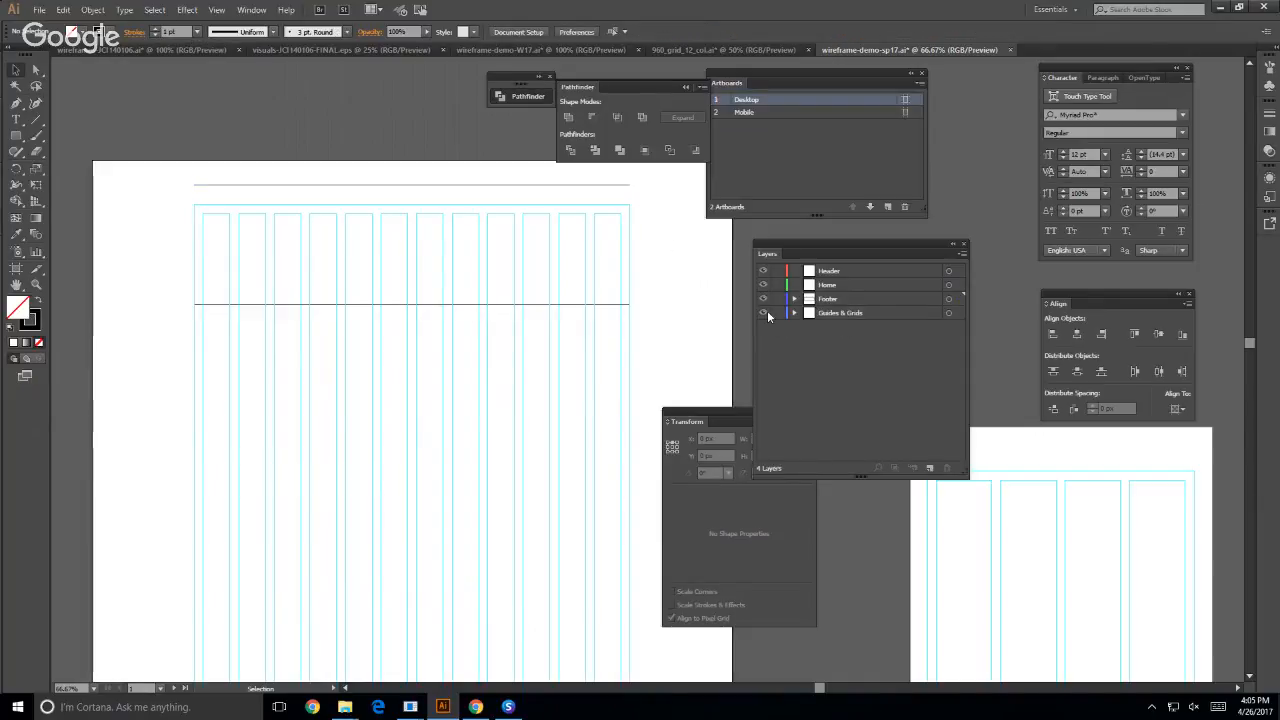
{"action": "left_click", "coordinate": [830, 299]}
{"action": "left_click_drag", "start_coordinate": [450, 360], "coordinate": [294, 157]}
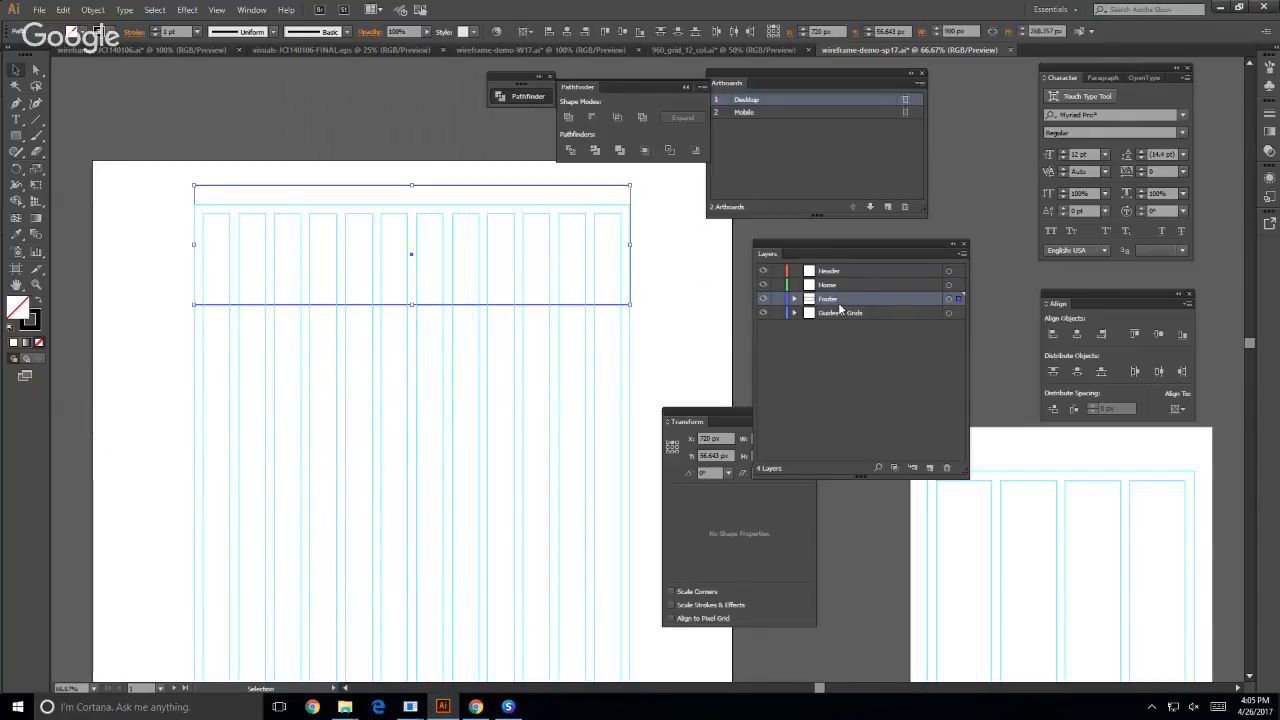
{"action": "key", "text": "ctrl+shift+a"}
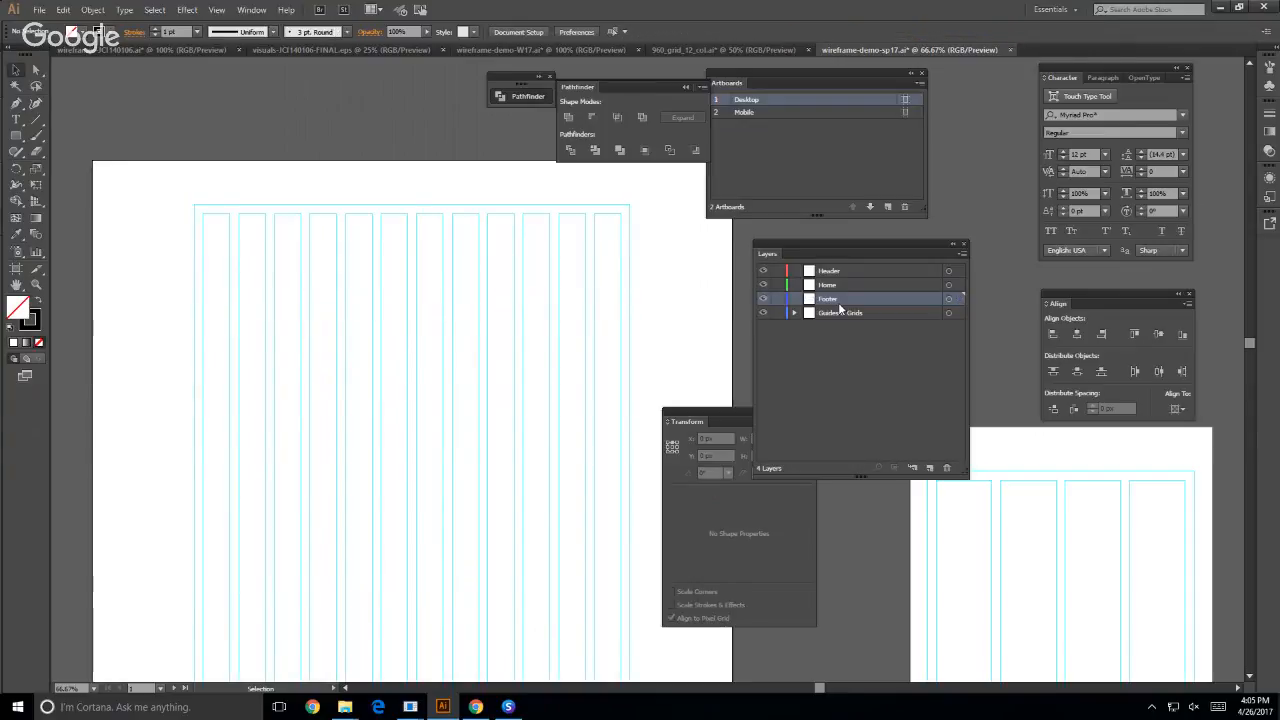
- Lock the Home, Footer and Guides & Grids layers, and paste the line and rectangle into the Header layer, aligned over the Desktop grid
{"action": "left_click", "coordinate": [868, 271]}
{"action": "left_click", "coordinate": [777, 285]}
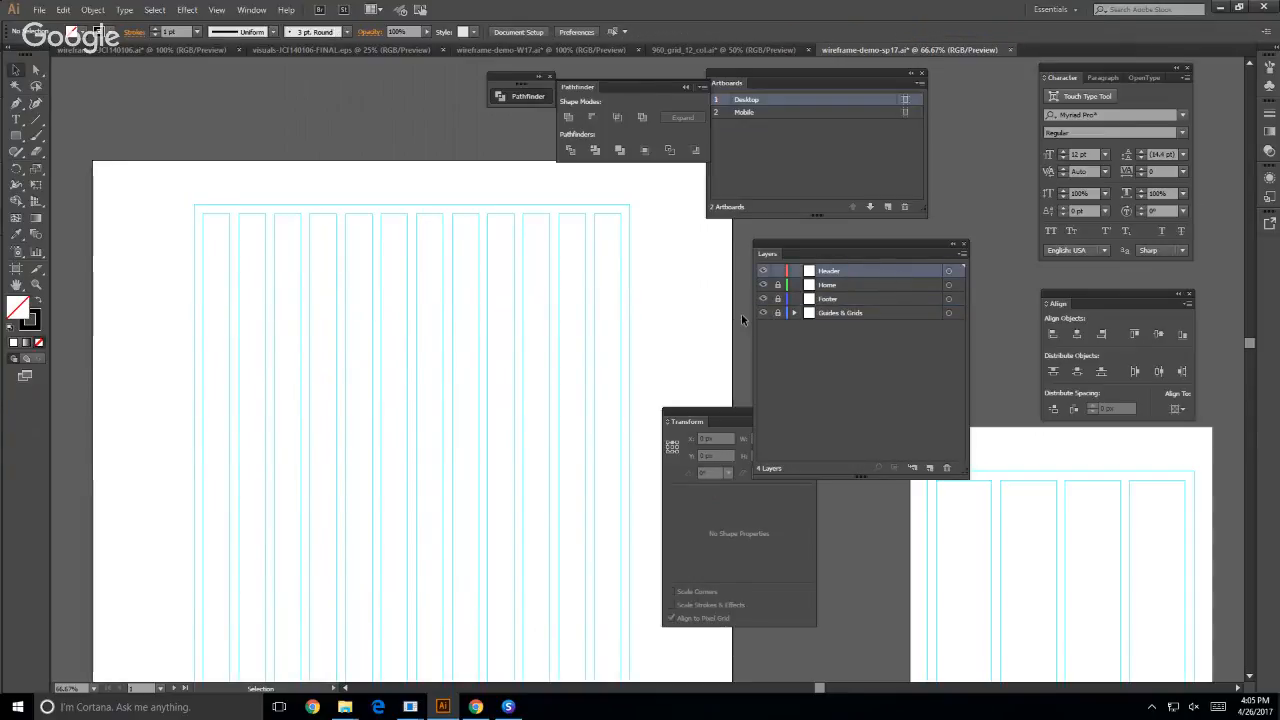
{"action": "key", "text": "ctrl+v"}
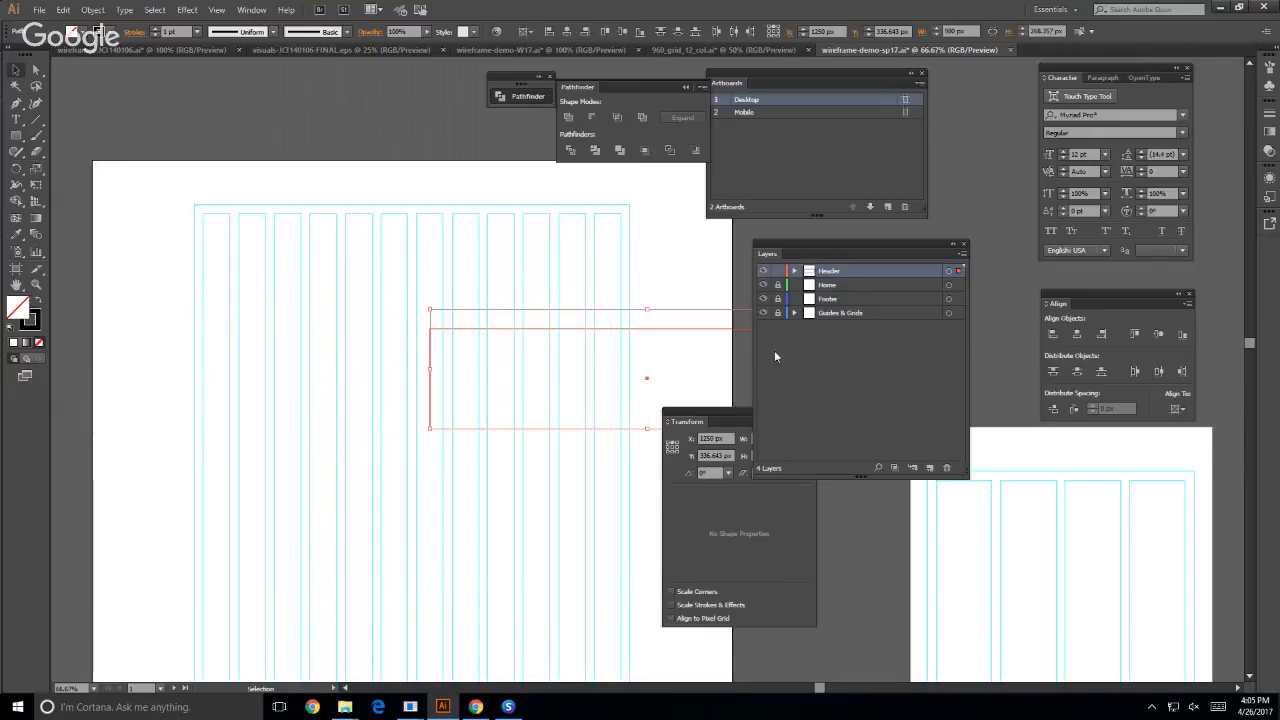
{"action": "left_click_drag", "start_coordinate": [646, 380], "coordinate": [410, 259]}
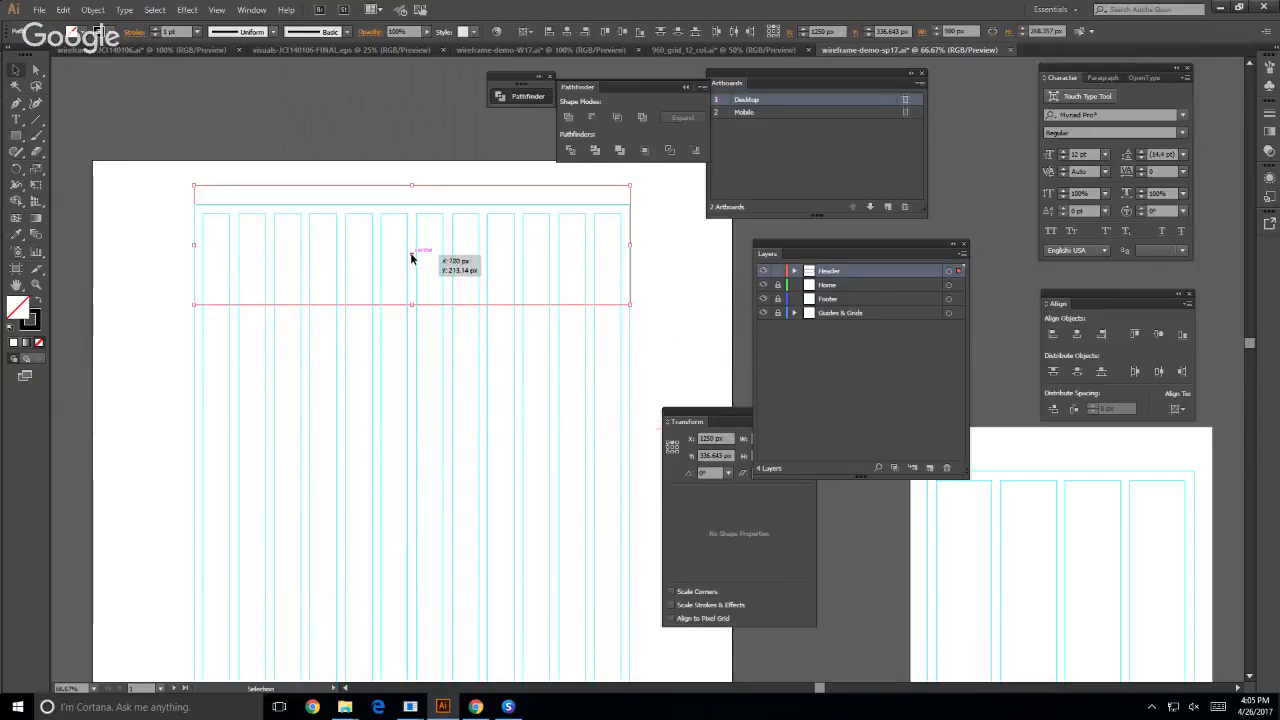
{"action": "left_click", "coordinate": [174, 281]}
- Select the horizontal line above the grid and show its Stroke settings in a floating window over the Desktop artboard
{"action": "left_click_drag", "start_coordinate": [166, 203], "coordinate": [211, 188]}
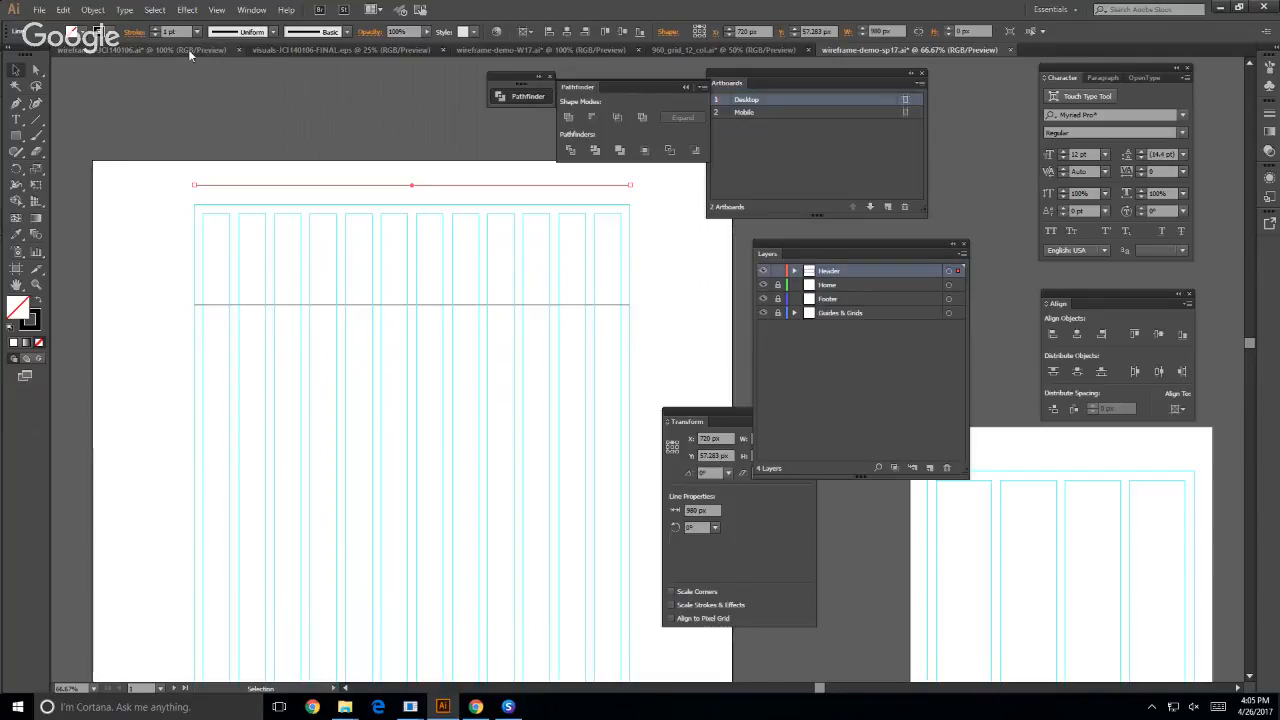
{"action": "left_click", "coordinate": [251, 11]}
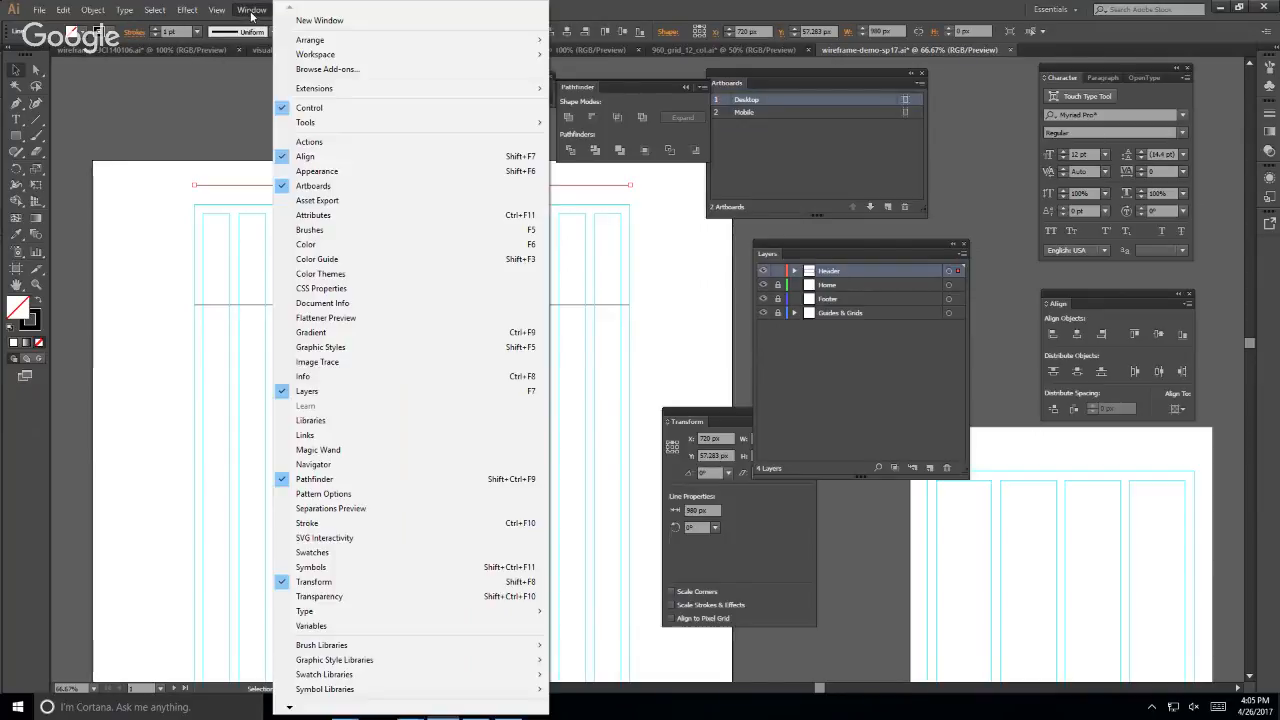
{"action": "left_click", "coordinate": [320, 523]}
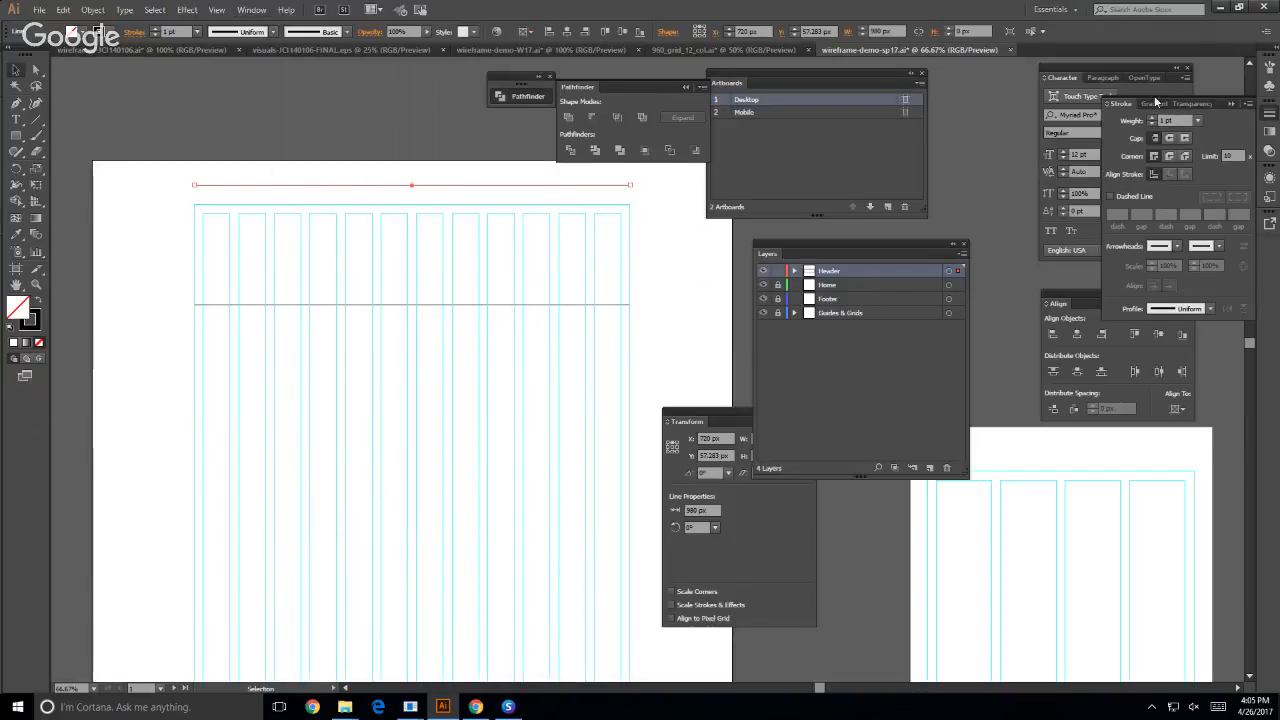
{"action": "mouse_move", "coordinate": [1122, 102]}
{"action": "left_mouse_down"}
{"action": "mouse_move", "coordinate": [472, 195]}
{"action": "mouse_move", "coordinate": [258, 389]}
{"action": "left_mouse_up"}
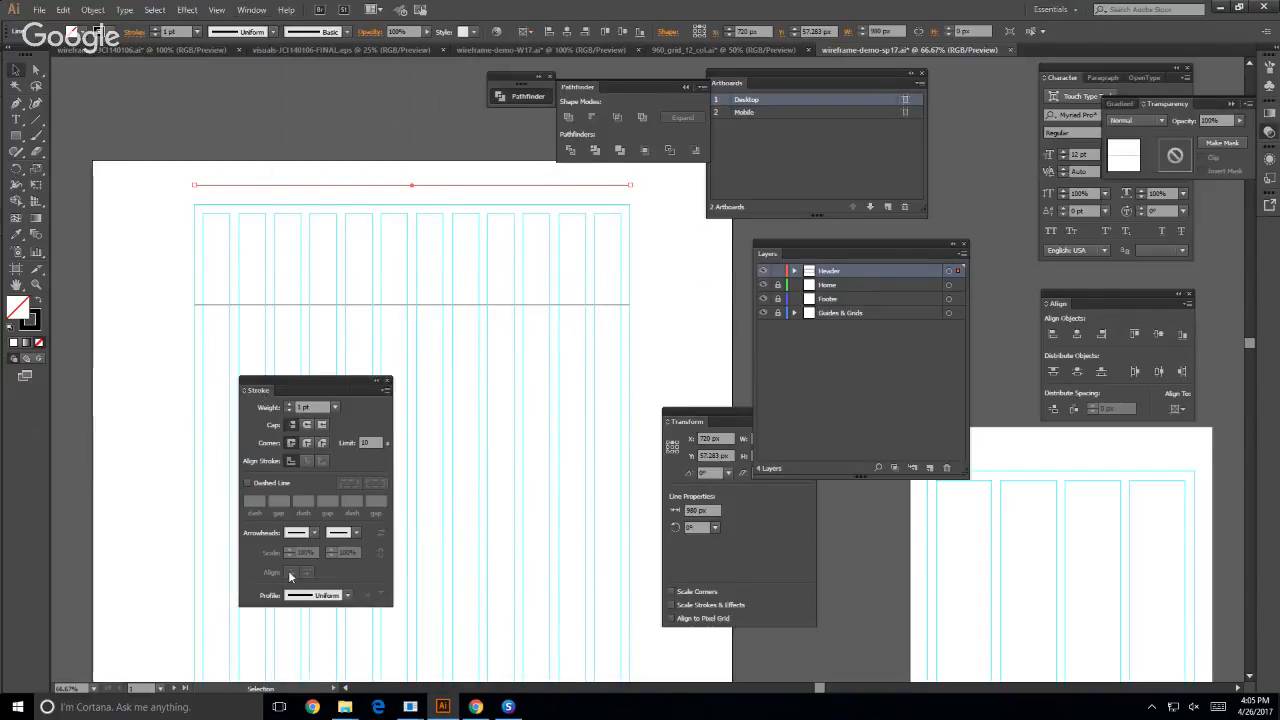
- Give the line an Arrow 10 arrowhead at its start and a matching arrowhead at its end
{"action": "left_click", "coordinate": [313, 533]}
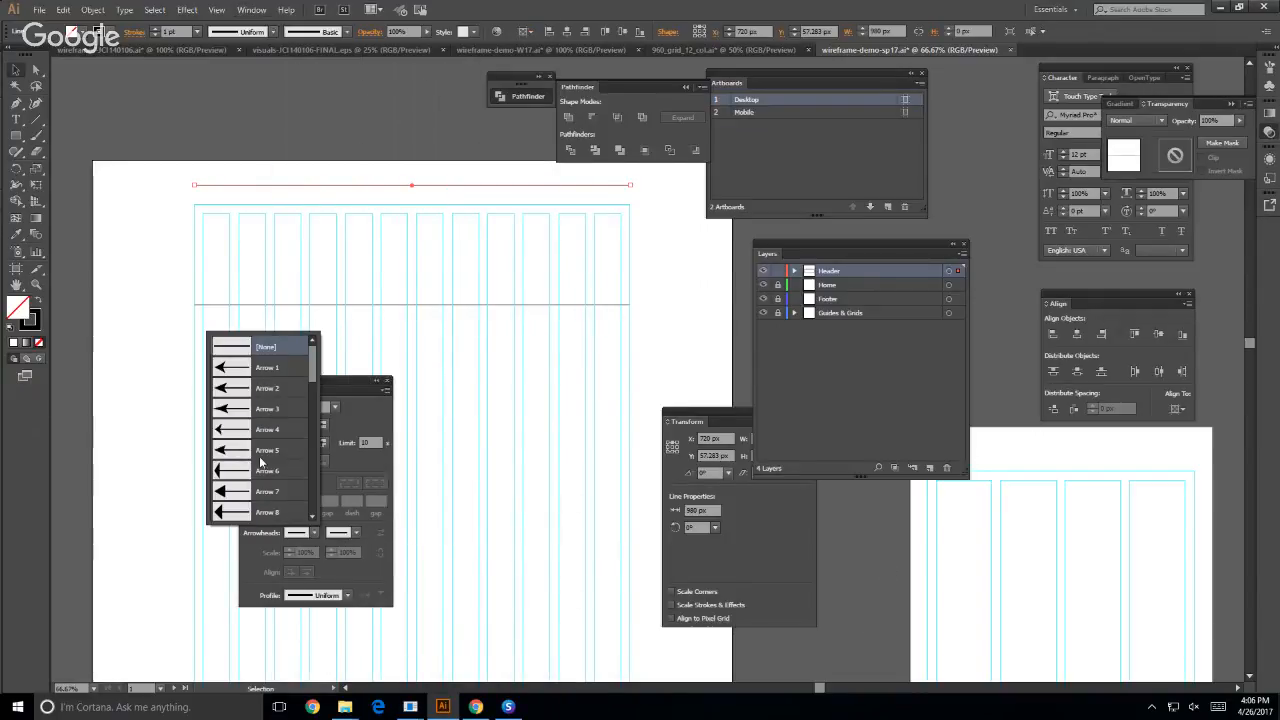
{"action": "scroll", "coordinate": [226, 444], "scroll_direction": "down", "scroll_amount": 3}
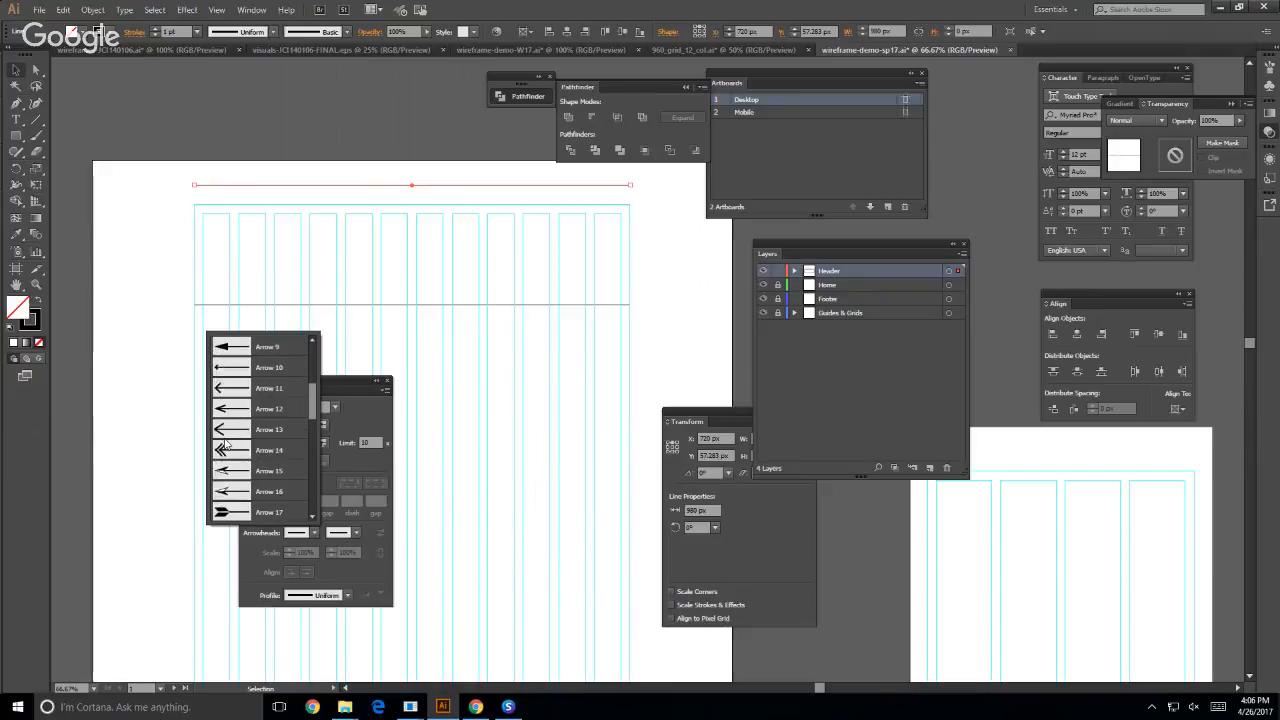
{"action": "left_click", "coordinate": [238, 368]}
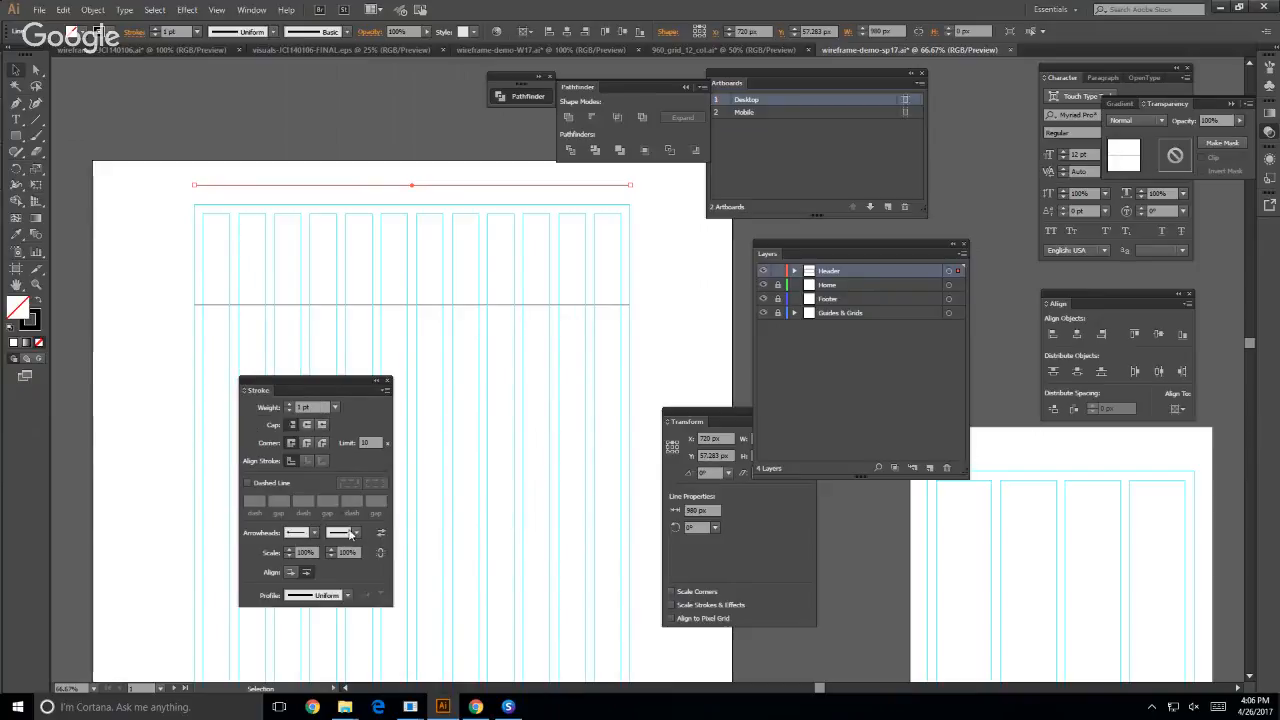
{"action": "left_click", "coordinate": [352, 533]}
{"action": "scroll", "coordinate": [285, 470], "scroll_direction": "down", "scroll_amount": 3}
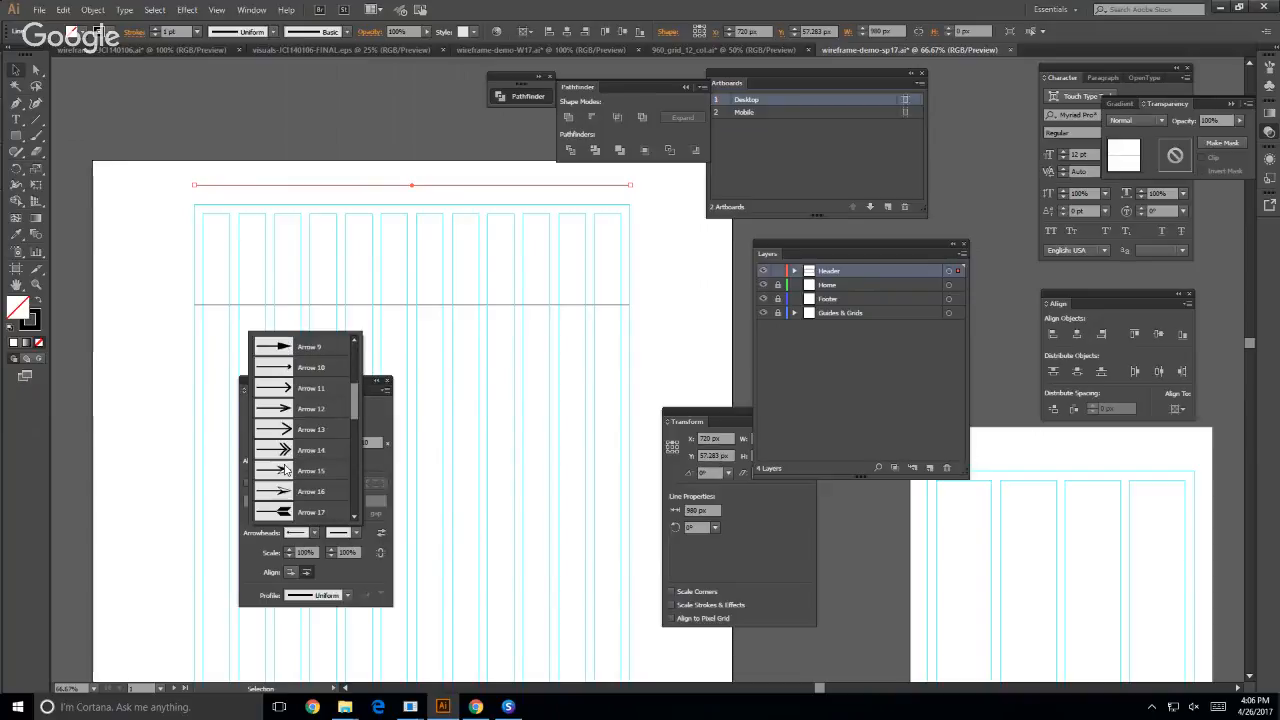
{"action": "left_click", "coordinate": [278, 386]}
{"action": "left_click", "coordinate": [160, 343]}
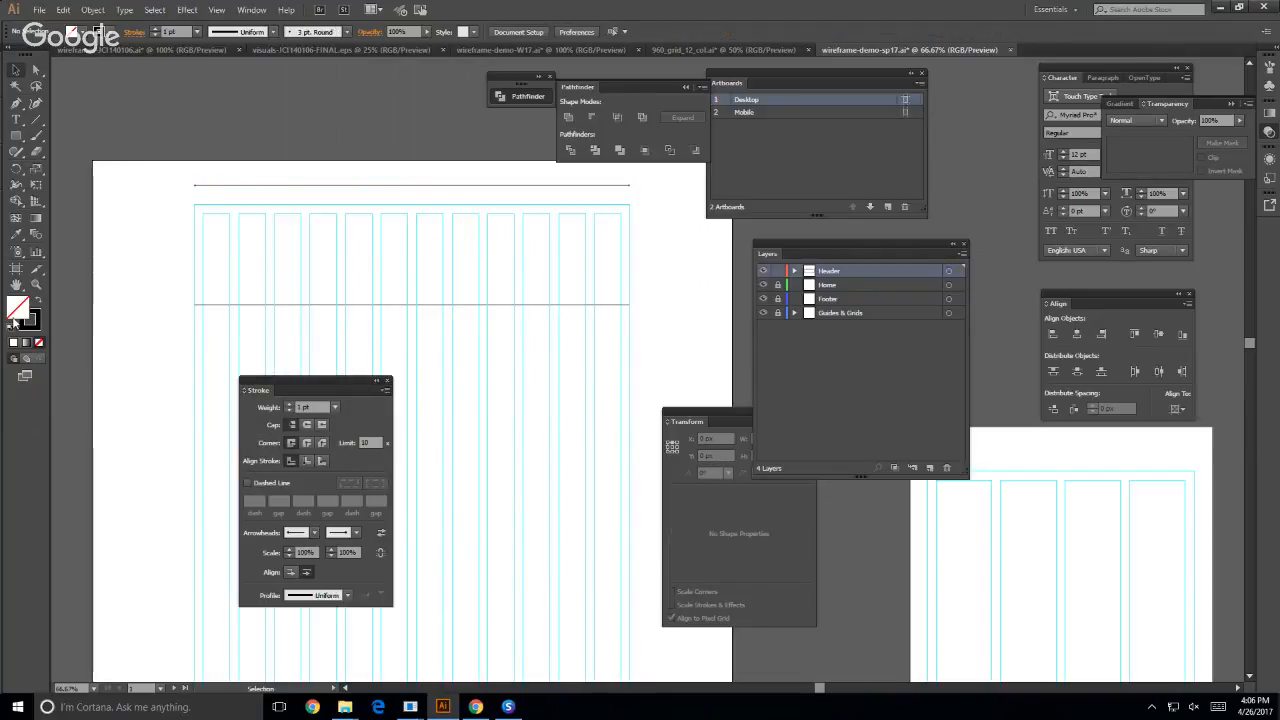
- Clear the artboard by docking the Layers panel below Align, the Transform panel above Align and the Stroke panel below Character
{"action": "key", "text": "z"}
{"action": "left_click", "coordinate": [398, 184]}
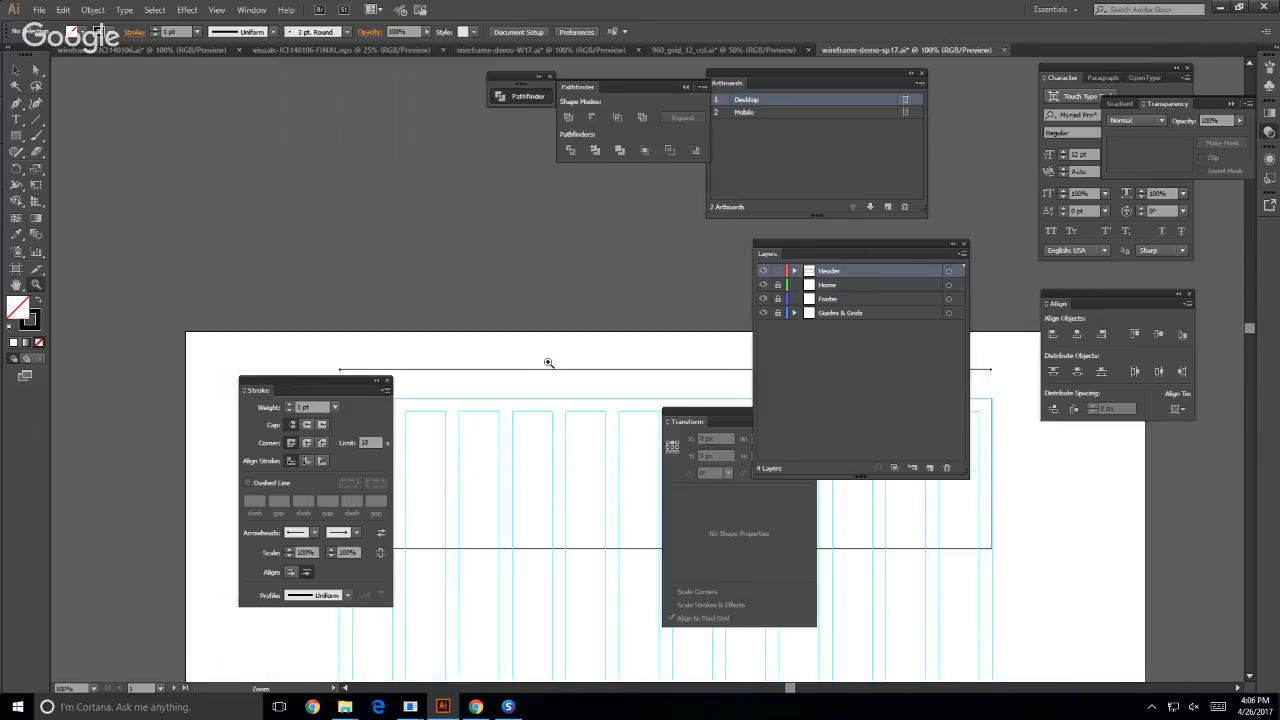
{"action": "left_click_drag", "start_coordinate": [551, 345], "coordinate": [258, 243]}
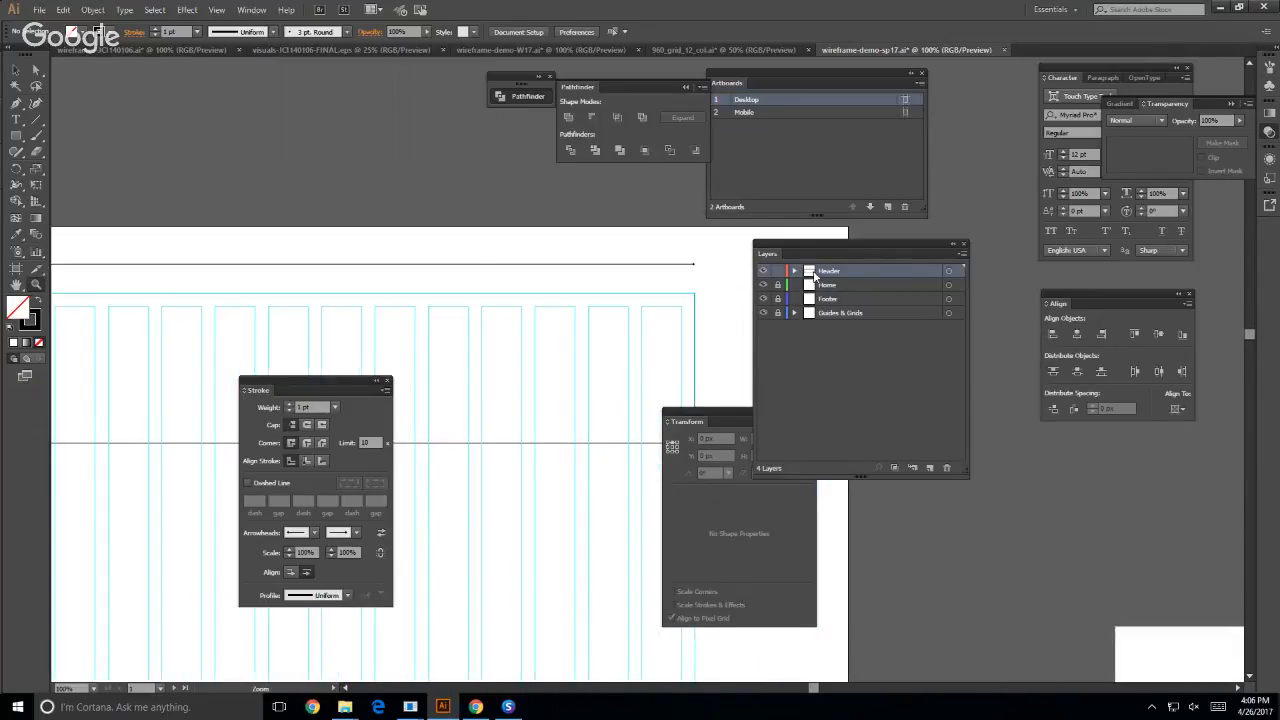
{"action": "left_click_drag", "start_coordinate": [831, 252], "coordinate": [1099, 423]}
{"action": "left_click_drag", "start_coordinate": [705, 414], "coordinate": [1132, 296]}
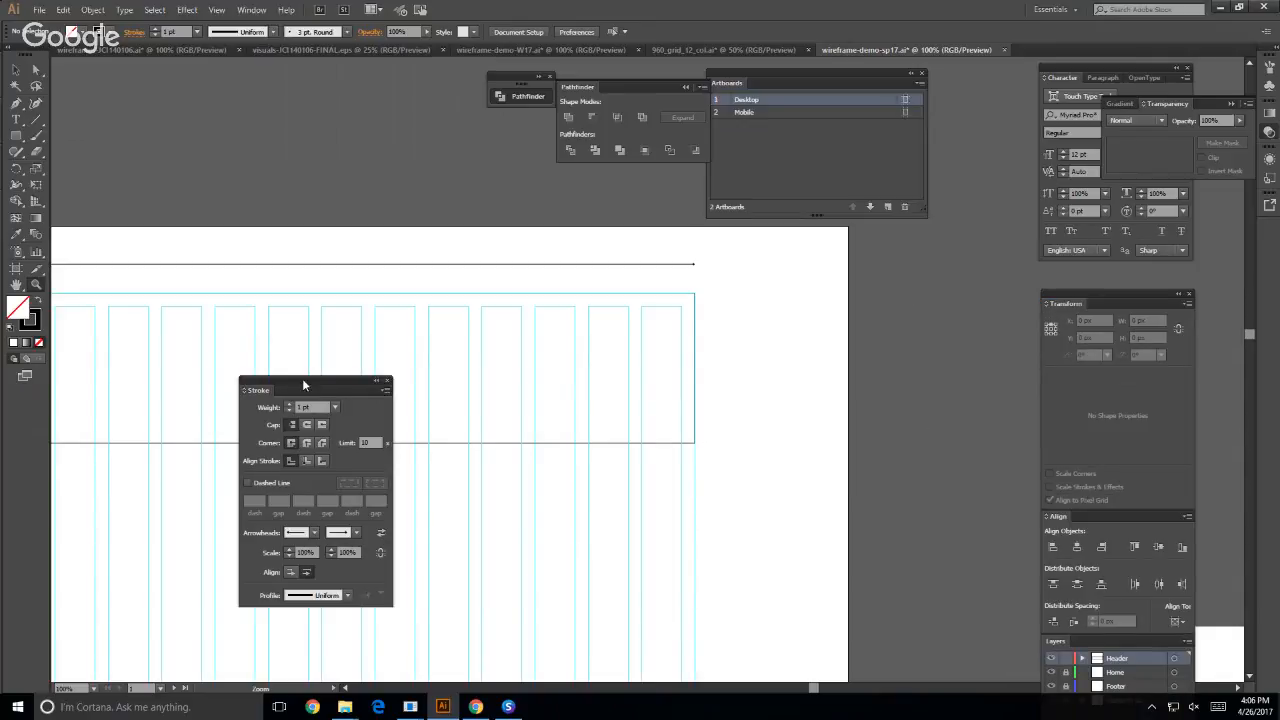
{"action": "mouse_move", "coordinate": [302, 378]}
{"action": "left_mouse_down"}
{"action": "mouse_move", "coordinate": [430, 378]}
{"action": "mouse_move", "coordinate": [1060, 284]}
{"action": "mouse_move", "coordinate": [1085, 262]}
{"action": "left_mouse_up"}
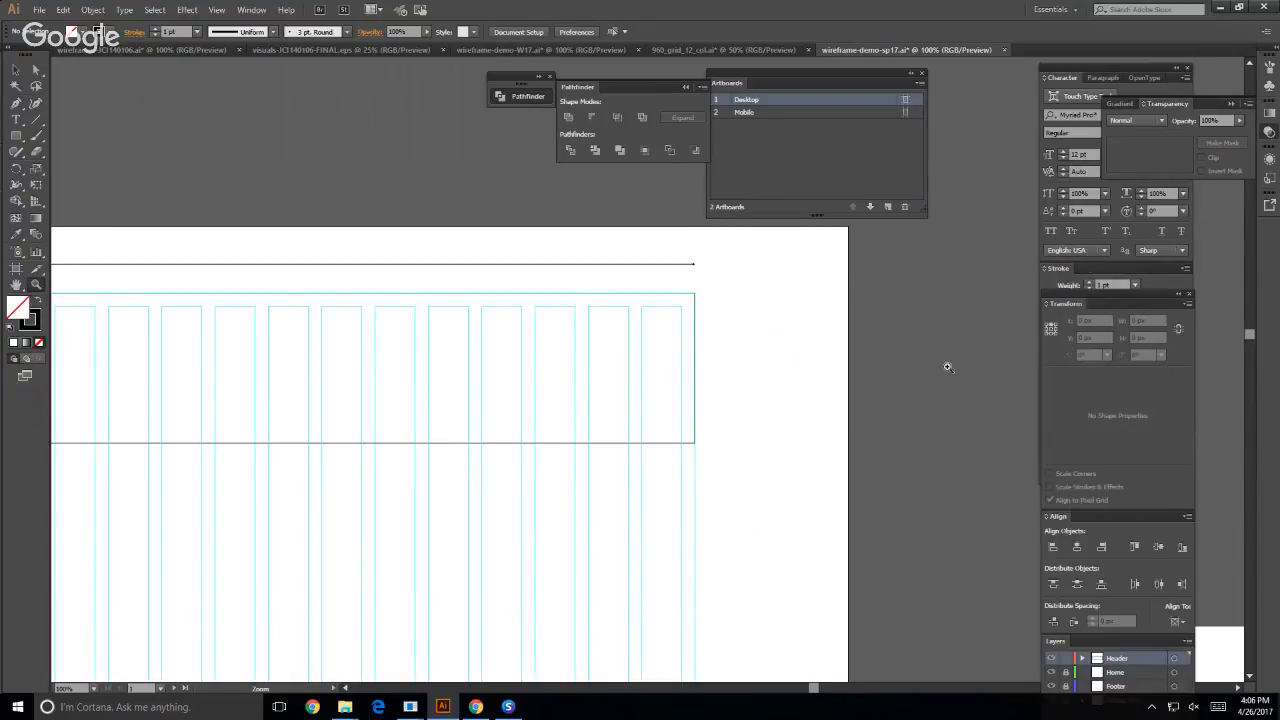
- Add the text label 980px above the dimension line on the Desktop artboard
{"action": "left_click", "coordinate": [240, 164]}
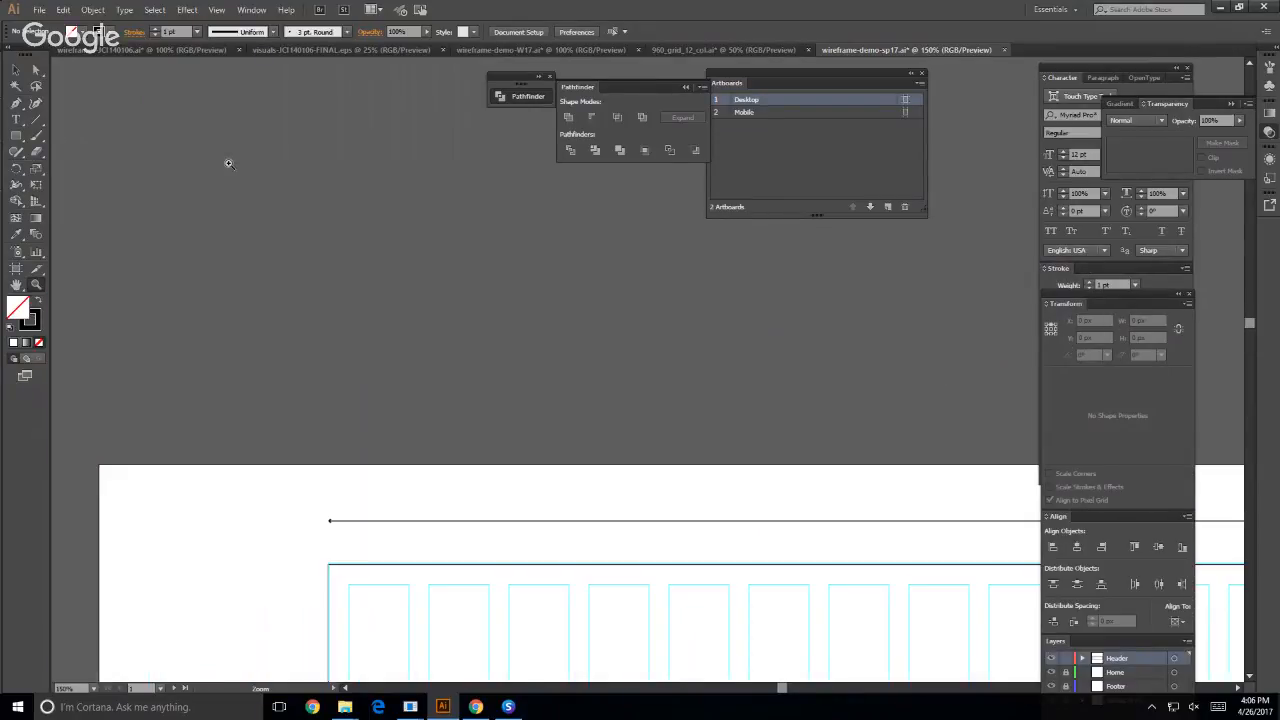
{"action": "left_click", "coordinate": [16, 70]}
{"action": "left_click_drag", "start_coordinate": [545, 404], "coordinate": [328, 249]}
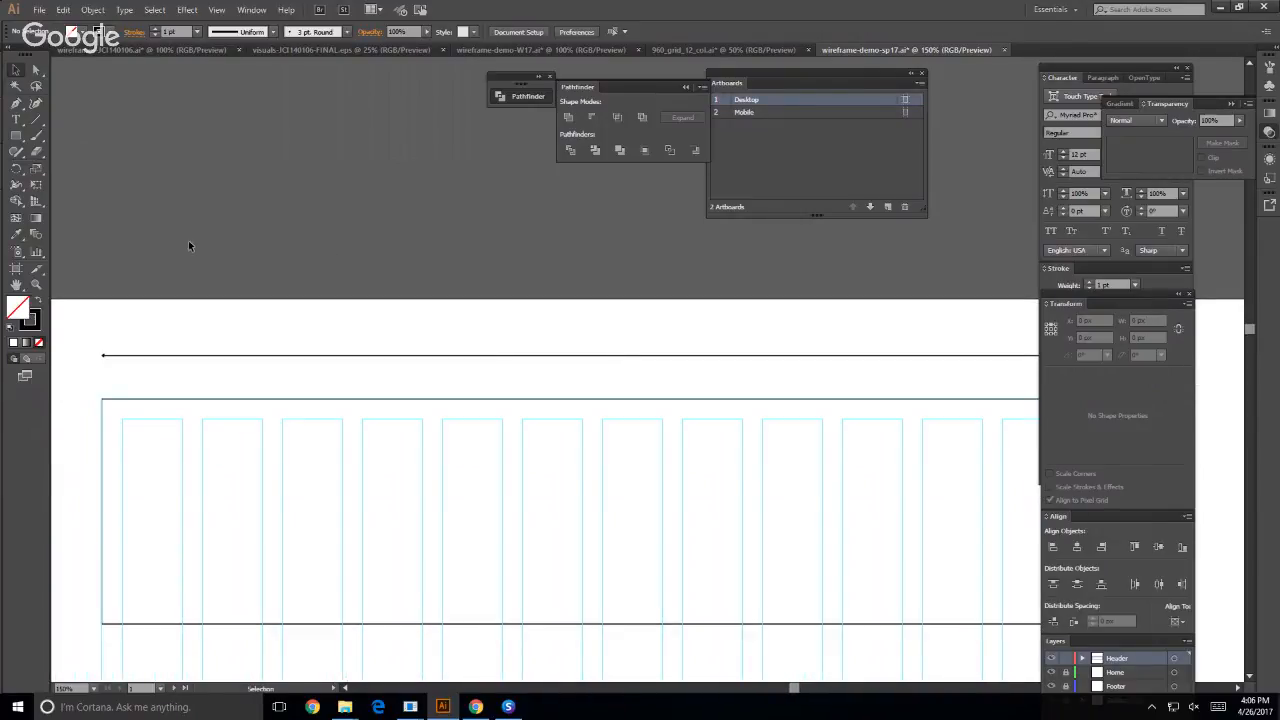
{"action": "key", "text": "t"}
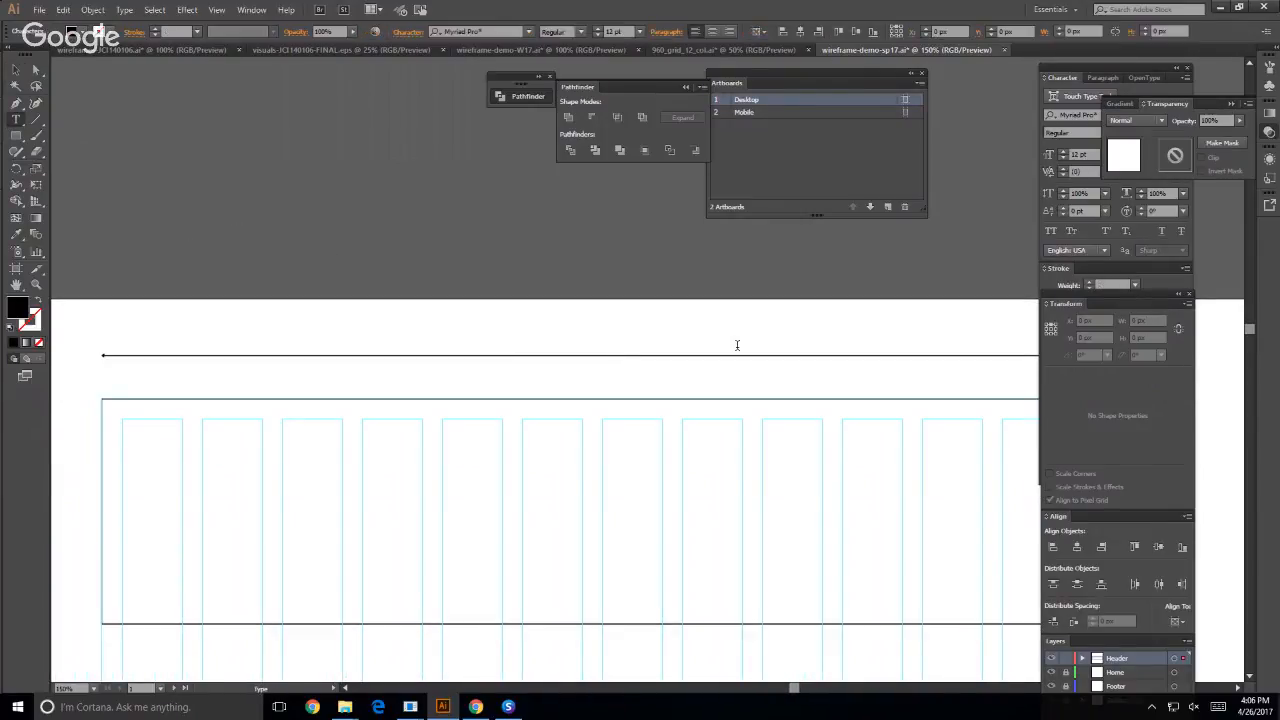
{"action": "left_click", "coordinate": [502, 322]}
{"action": "type", "text": "980"}
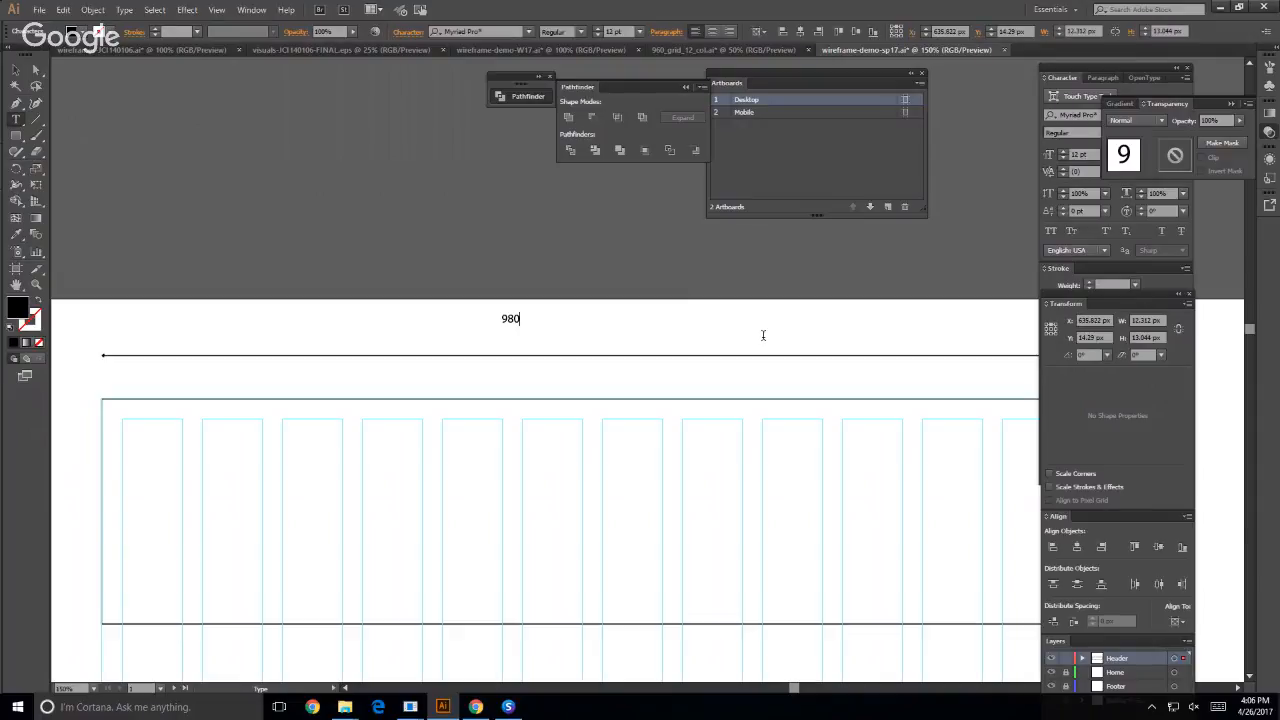
{"action": "left_click", "coordinate": [16, 70]}
- Change the font of the 980px label to Arial and deselect it
{"action": "left_click", "coordinate": [1062, 77]}
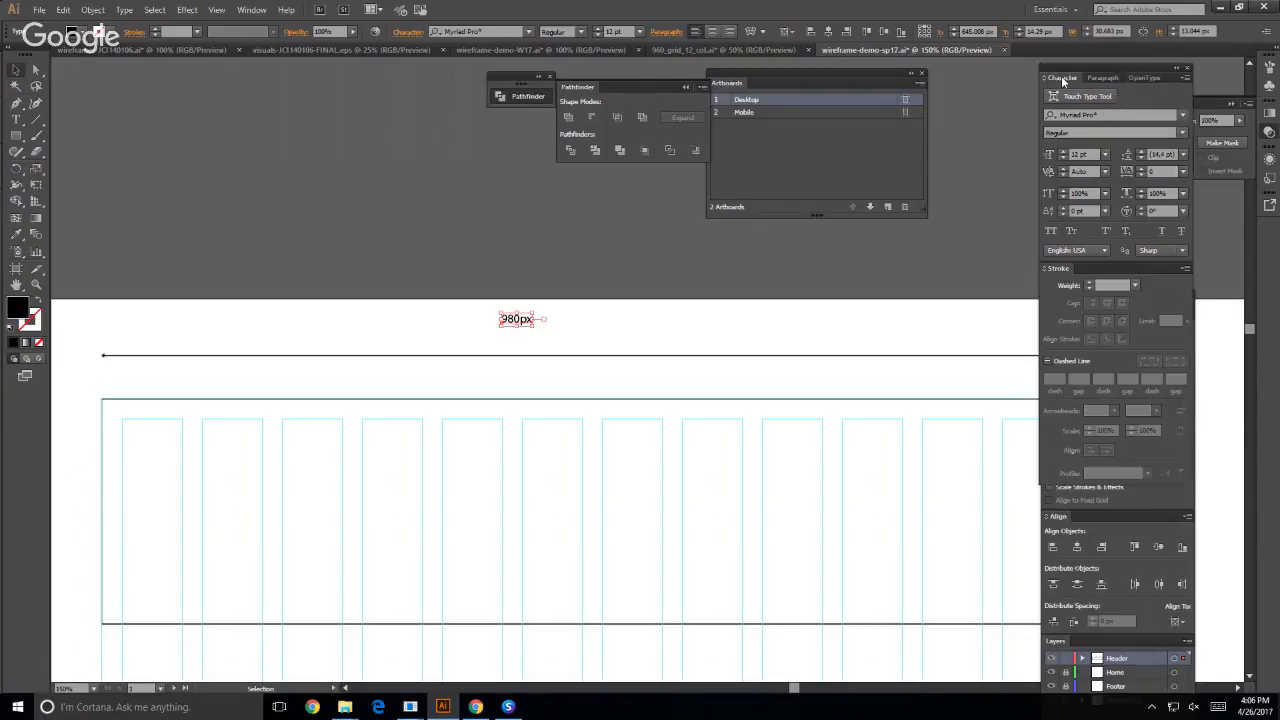
{"action": "left_click", "coordinate": [1102, 115]}
{"action": "left_click", "coordinate": [1183, 115]}
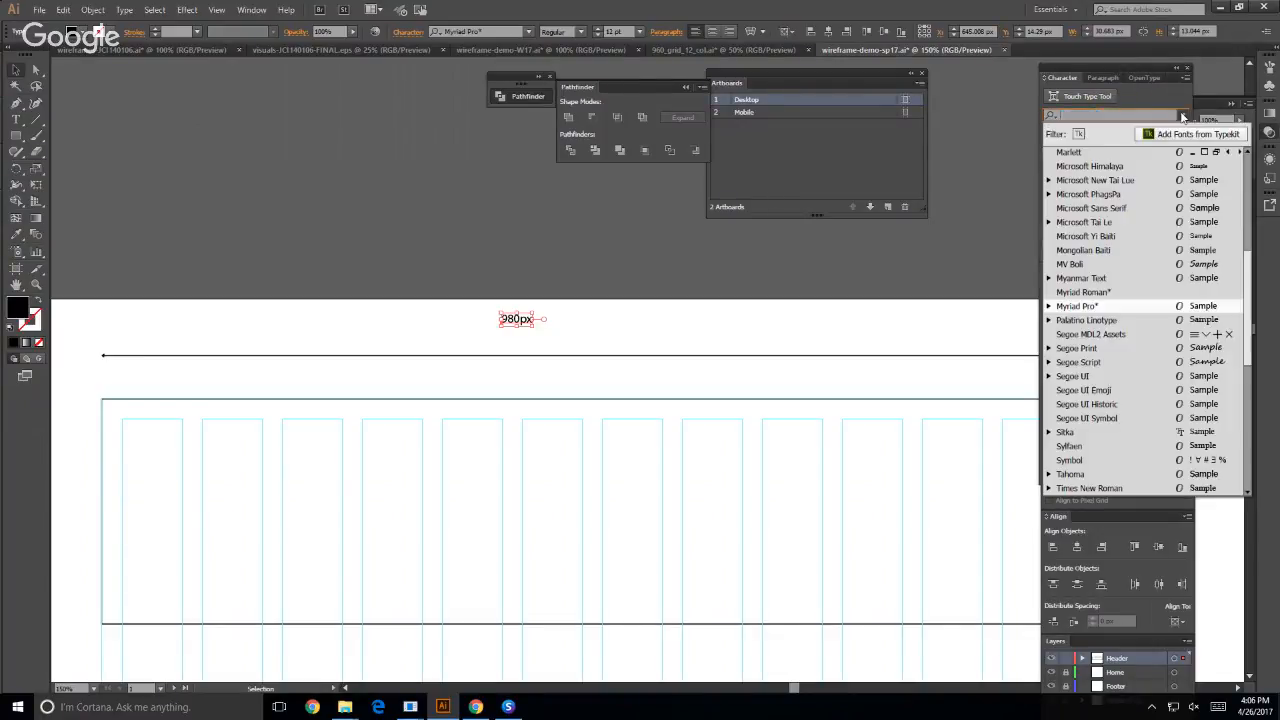
{"action": "scroll", "coordinate": [1128, 372], "scroll_direction": "up", "scroll_amount": 5}
{"action": "scroll", "coordinate": [1110, 260], "scroll_direction": "up", "scroll_amount": 2}
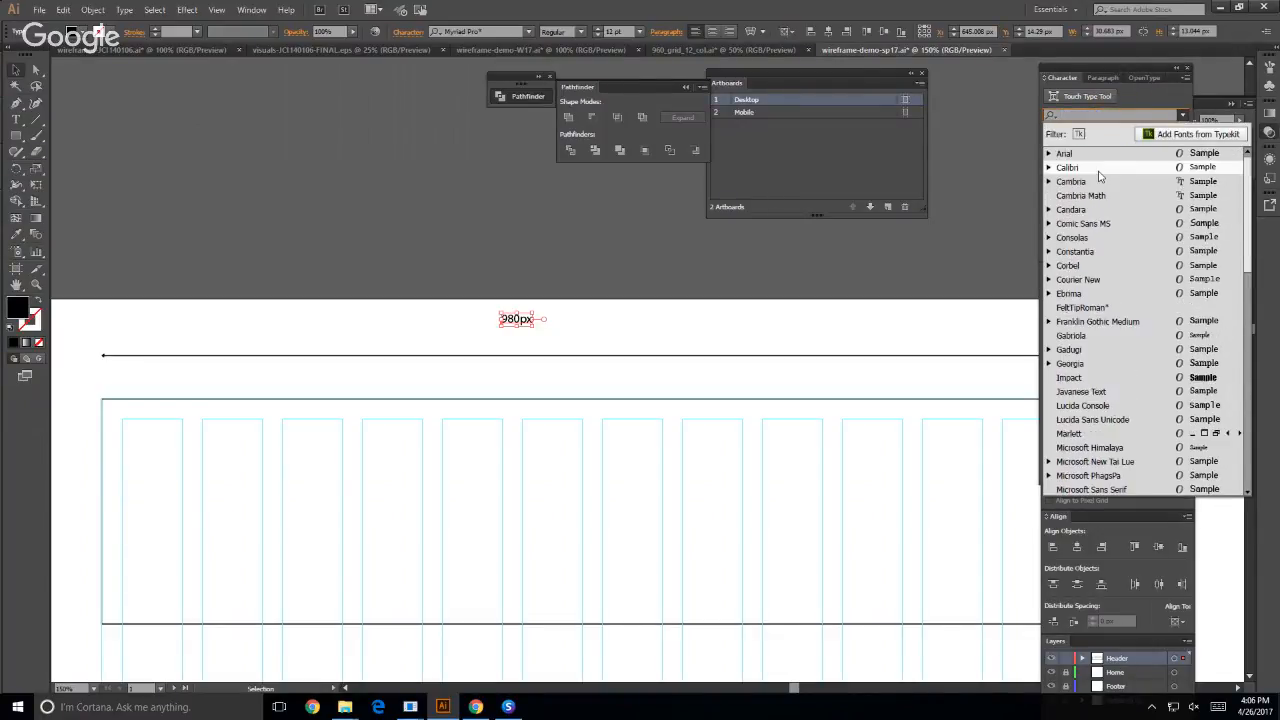
{"action": "left_click", "coordinate": [1068, 154]}
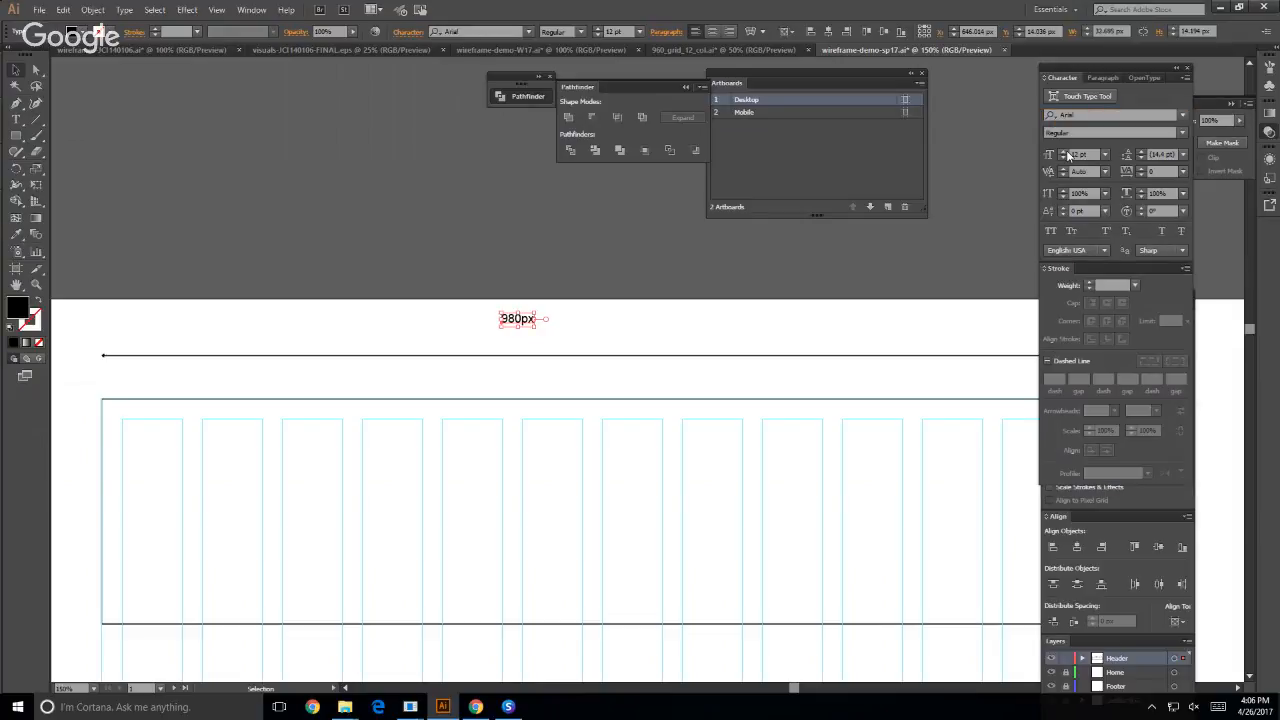
{"action": "left_click", "coordinate": [15, 70]}
{"action": "left_click", "coordinate": [489, 286]}
- Move the 980px label to just above the dimension line, near the line's middle
{"action": "left_click_drag", "start_coordinate": [520, 324], "coordinate": [609, 357]}
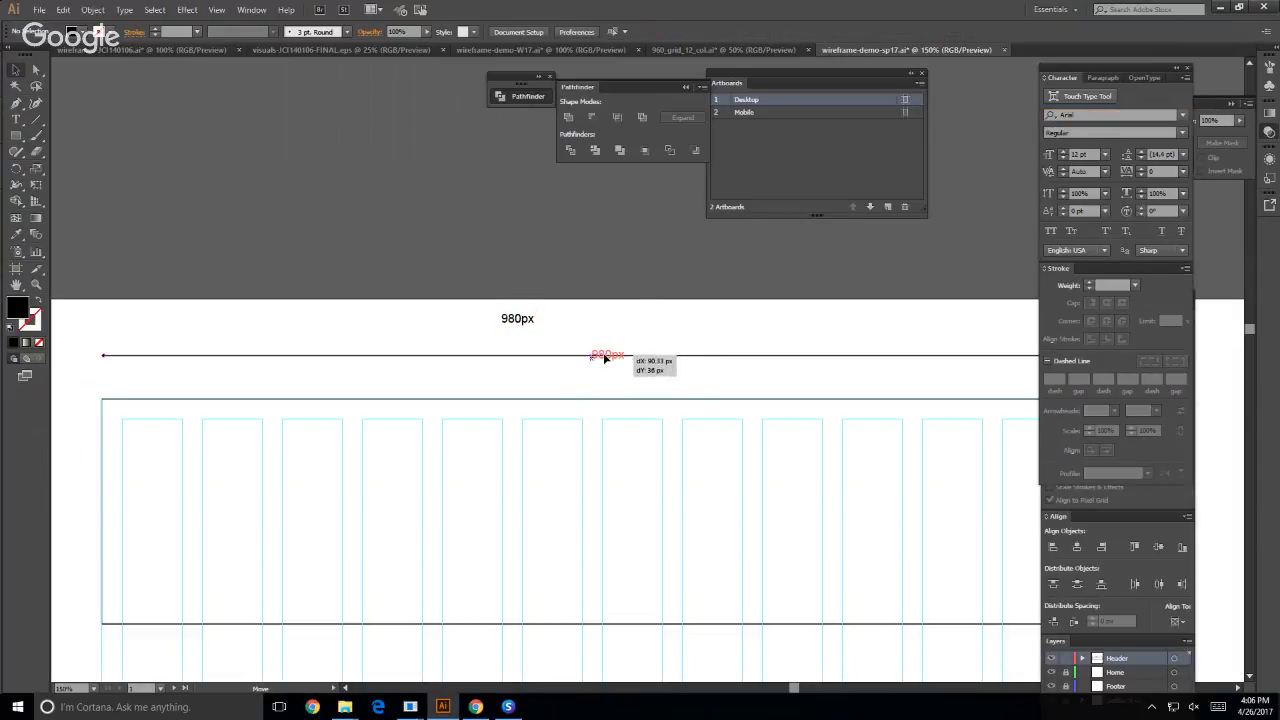
{"action": "left_click", "coordinate": [700, 335]}
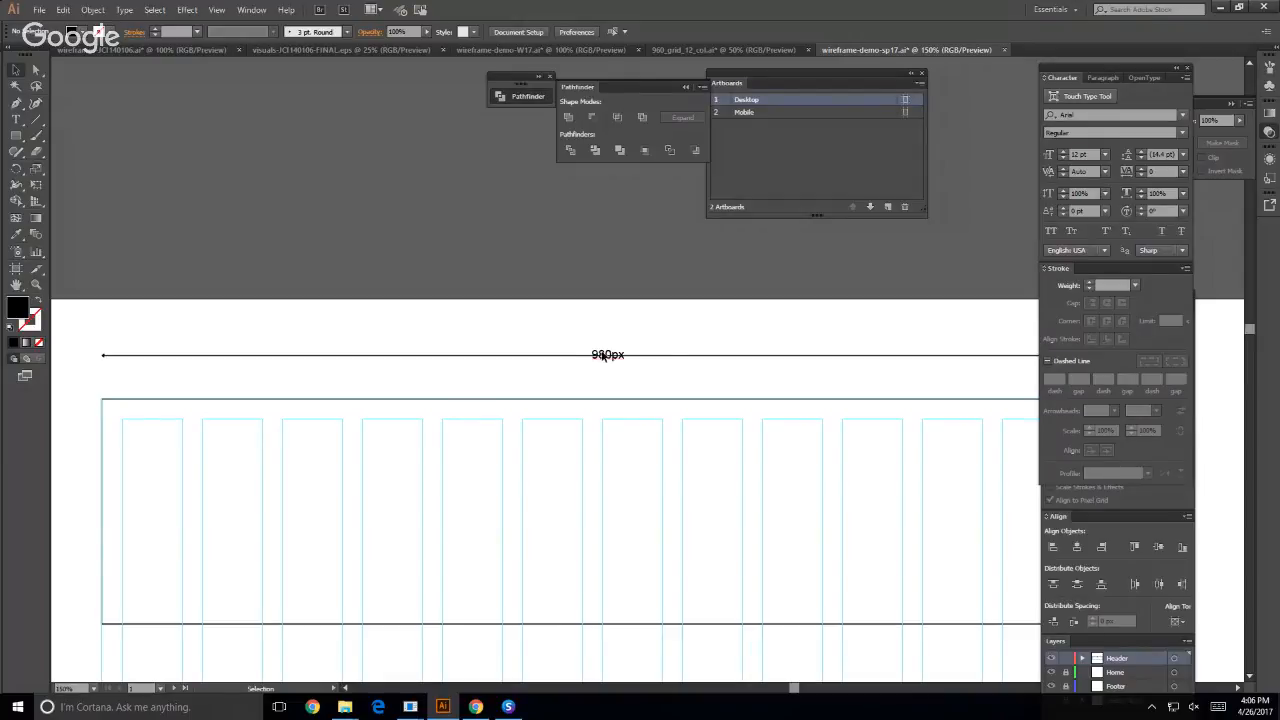
{"action": "left_click_drag", "start_coordinate": [604, 356], "coordinate": [606, 339]}
{"action": "left_click", "coordinate": [127, 170]}
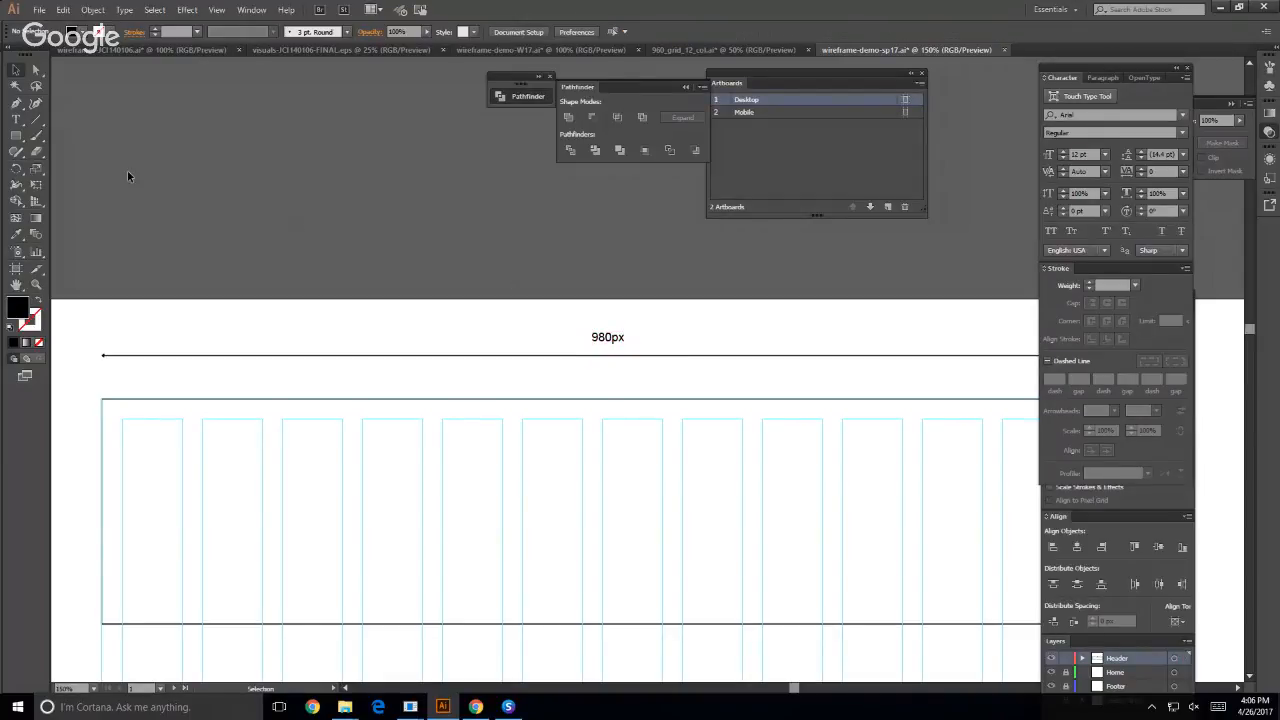
- Draw a white rectangle about 50 by 28 px over the 980px label
{"action": "left_click", "coordinate": [17, 136]}
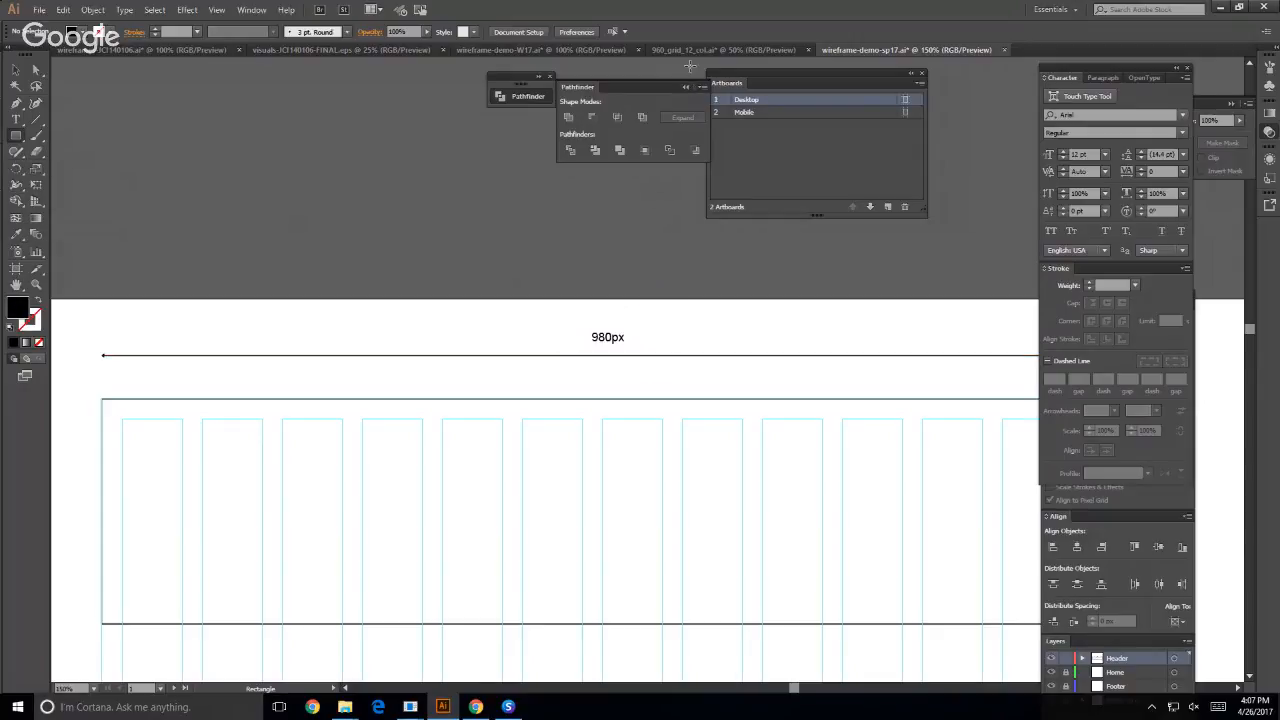
{"action": "left_click", "coordinate": [244, 11]}
{"action": "left_click", "coordinate": [311, 552]}
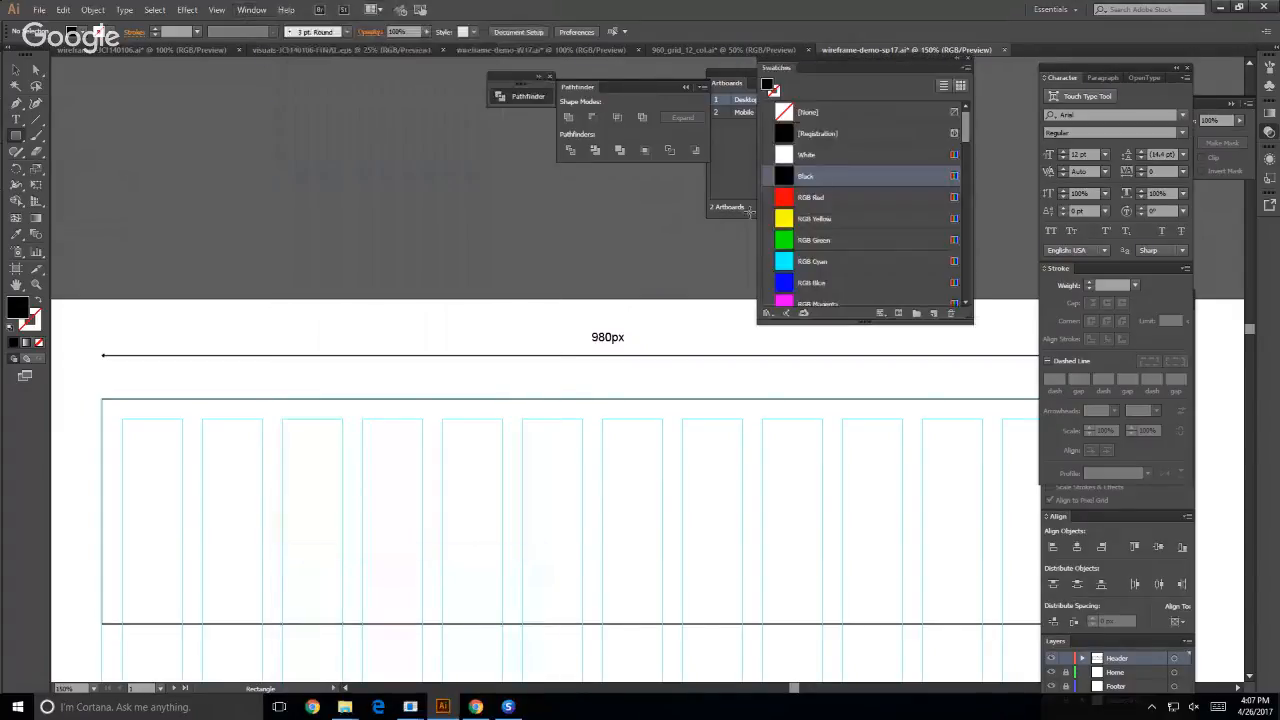
{"action": "left_click", "coordinate": [835, 155]}
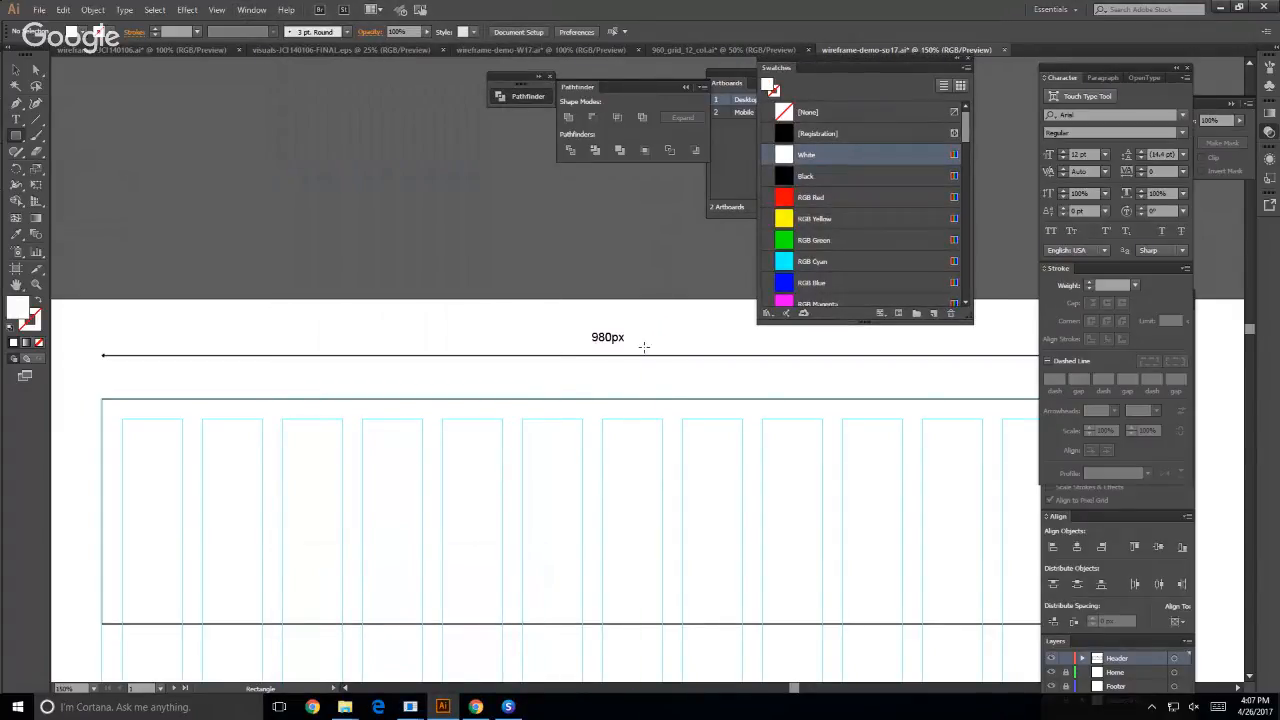
{"action": "left_click_drag", "start_coordinate": [582, 322], "coordinate": [632, 349]}
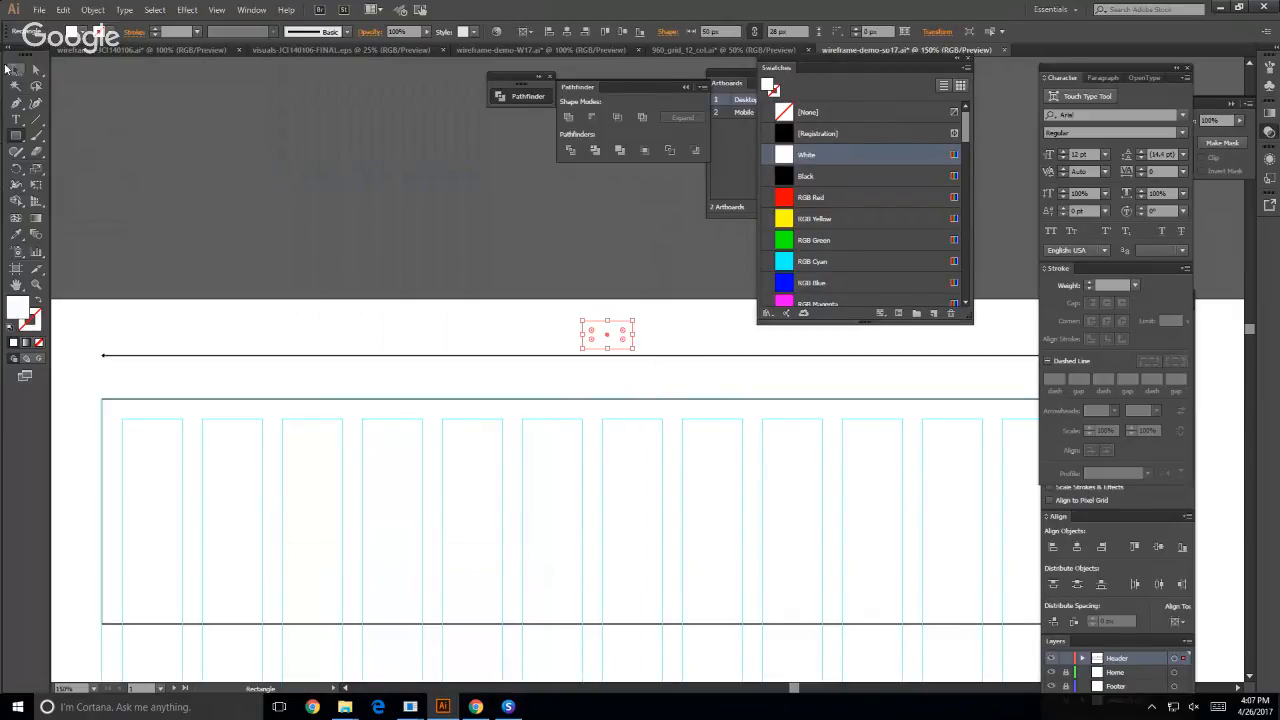
- Send the white rectangle to the back, behind the 980px label, and deselect it
{"action": "left_click", "coordinate": [10, 69]}
{"action": "right_click", "coordinate": [594, 331]}
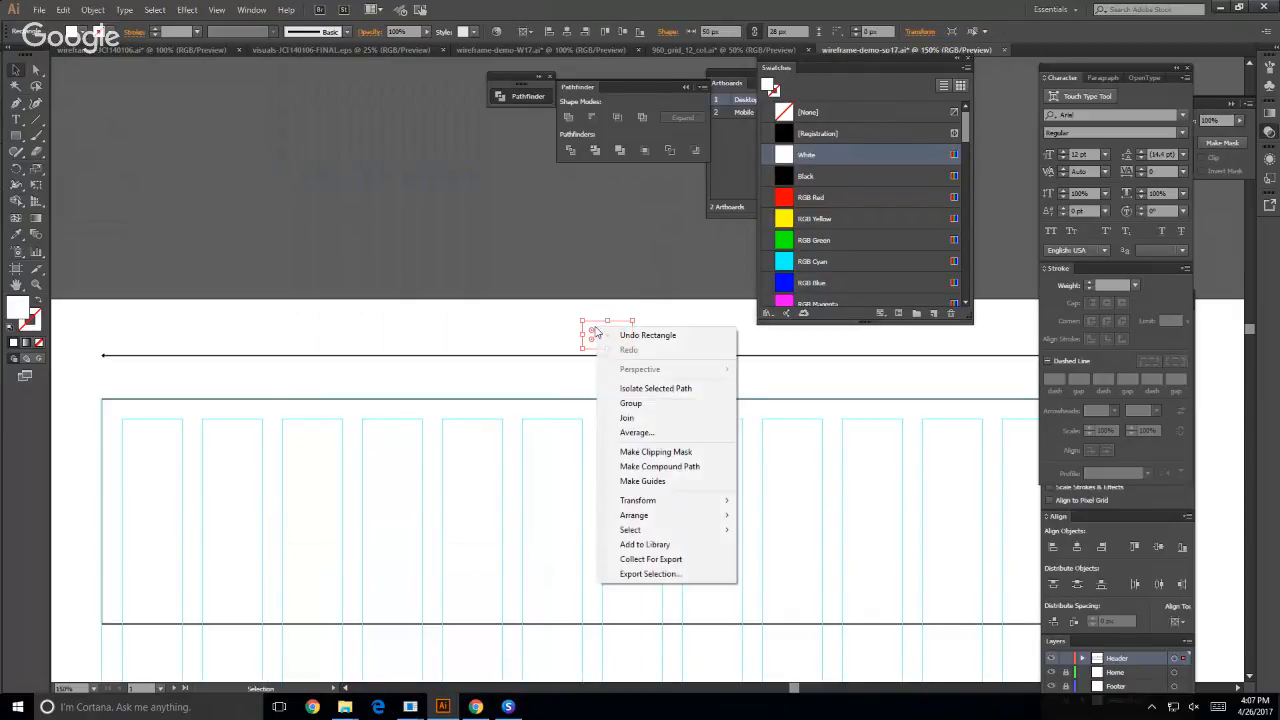
{"action": "mouse_move", "coordinate": [652, 515]}
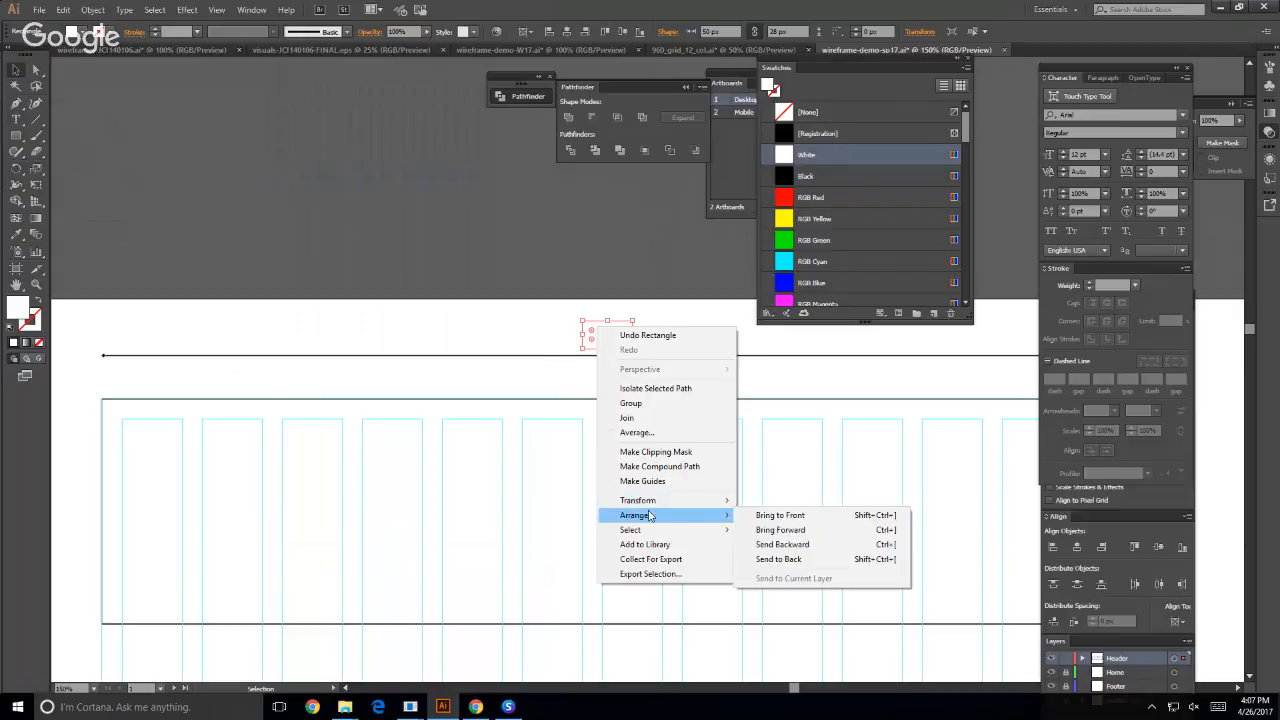
{"action": "left_click", "coordinate": [767, 561]}
{"action": "left_click", "coordinate": [652, 320]}
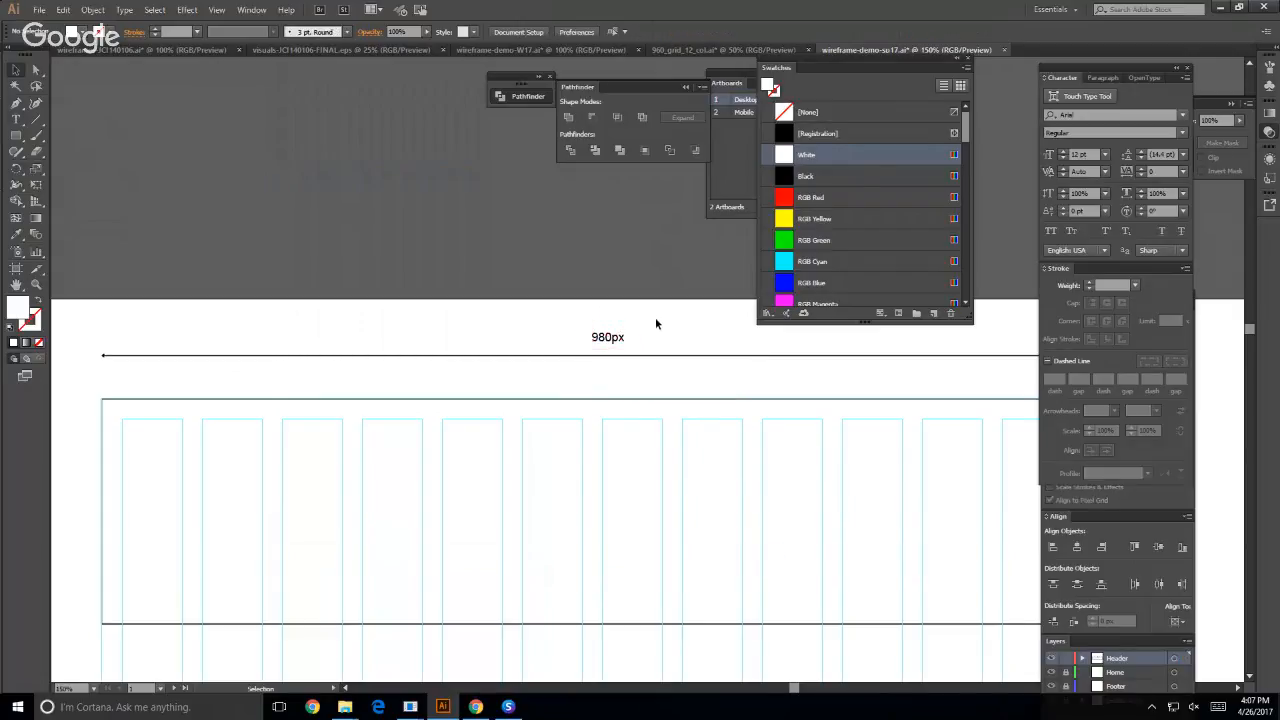
- Set alignment to Align to Selection and centre the 980px label and its white rectangle on each other horizontally and vertically
{"action": "left_click", "coordinate": [587, 338]}
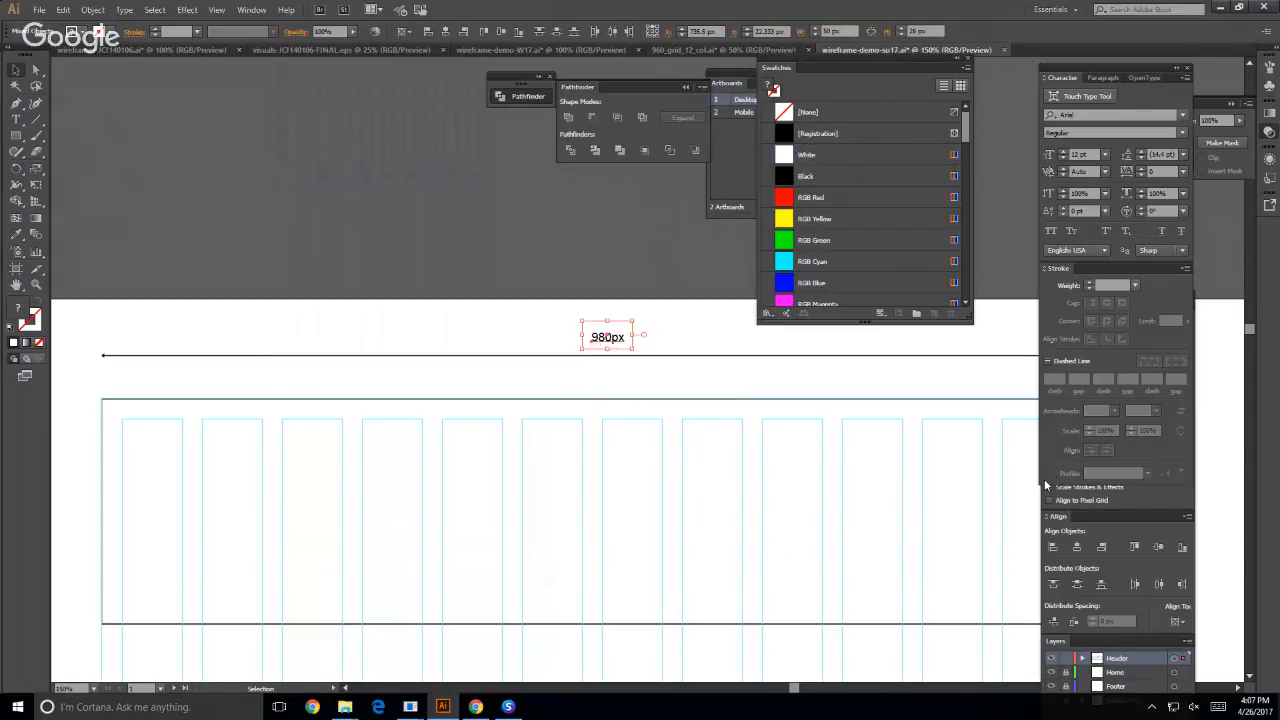
{"action": "left_click_drag", "start_coordinate": [1076, 514], "coordinate": [128, 126]}
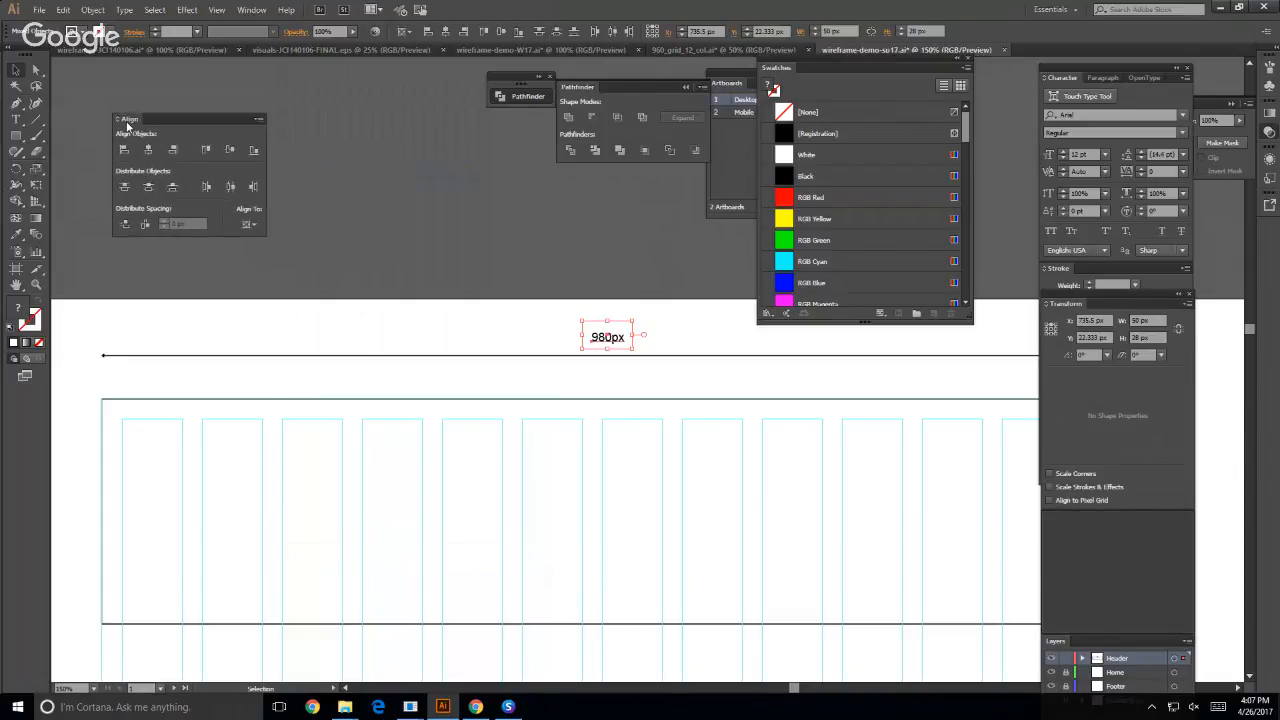
{"action": "left_click", "coordinate": [252, 225]}
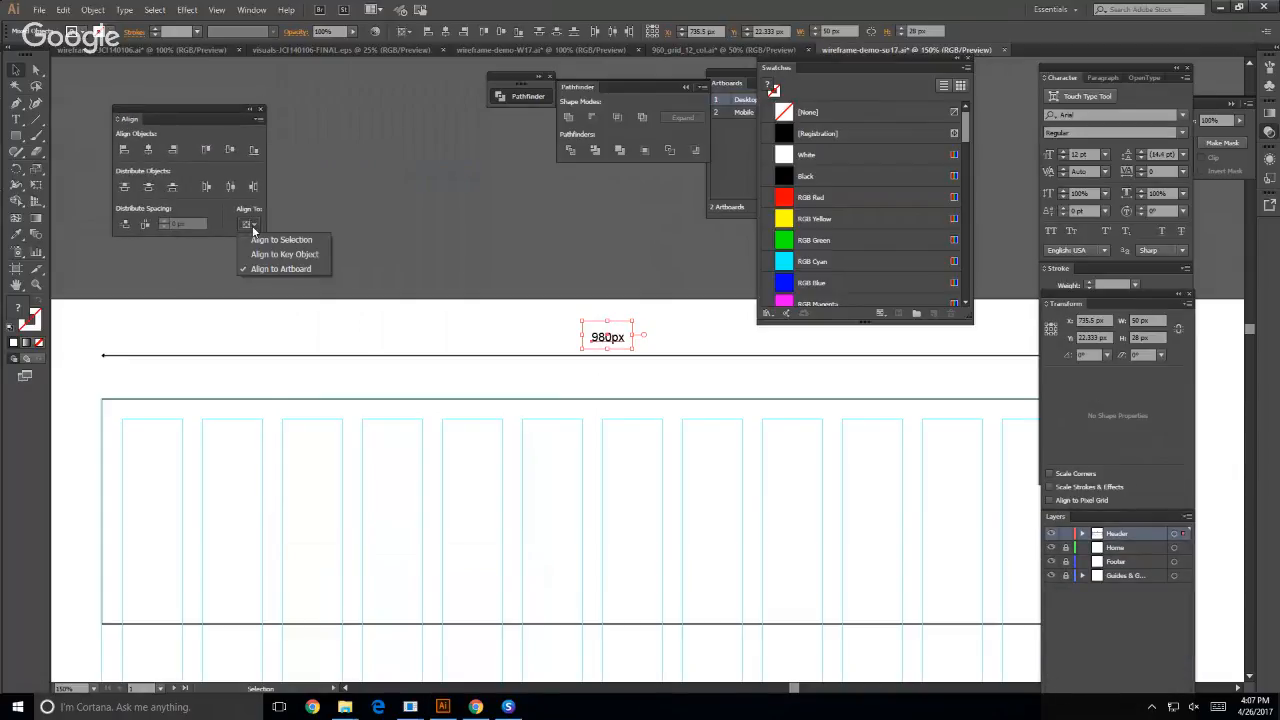
{"action": "left_click", "coordinate": [266, 240]}
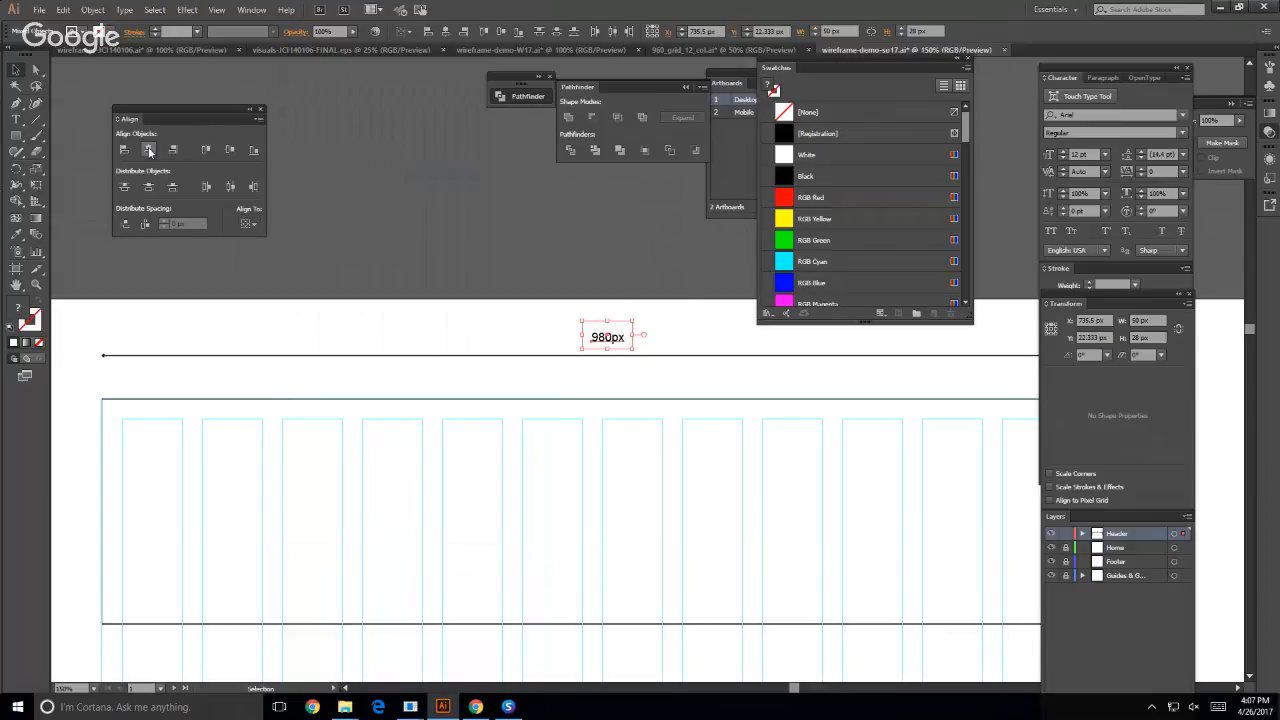
{"action": "left_click", "coordinate": [229, 151]}
- Centre the 980px label's paragraph text and horizontally centre the label with its white rectangle again
{"action": "left_click", "coordinate": [614, 334]}
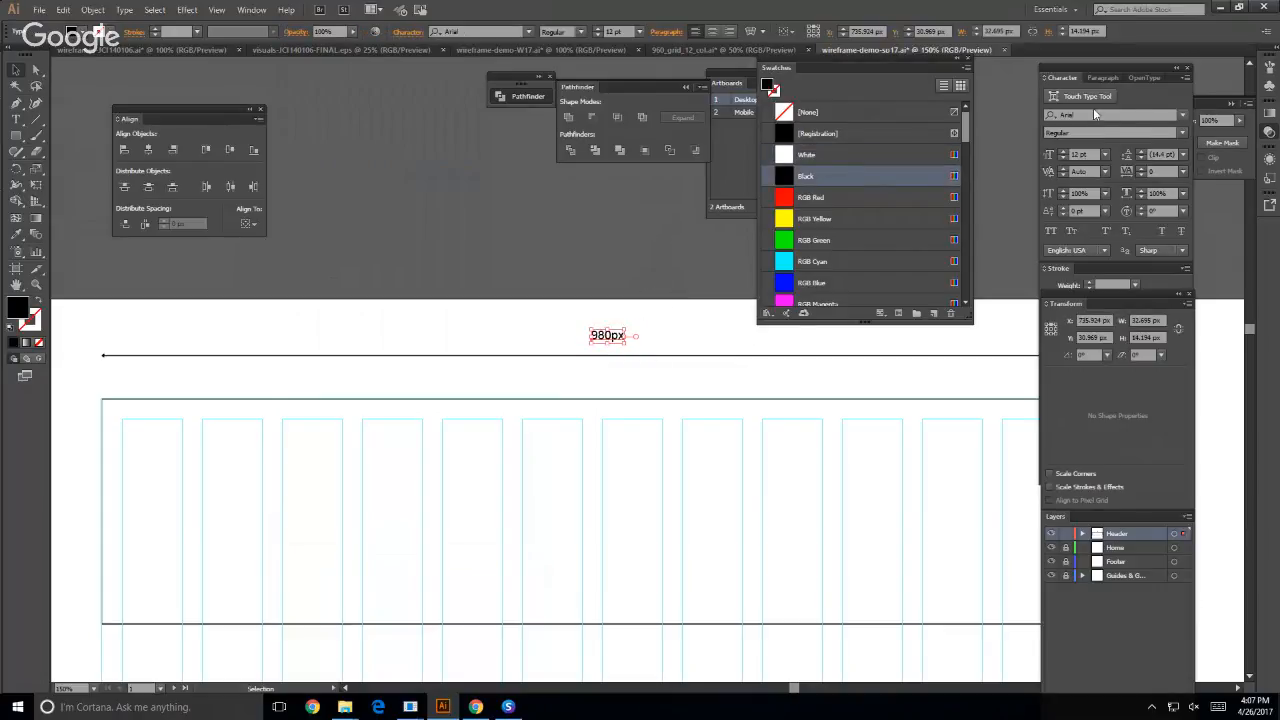
{"action": "left_click", "coordinate": [1102, 78]}
{"action": "left_click", "coordinate": [1073, 96]}
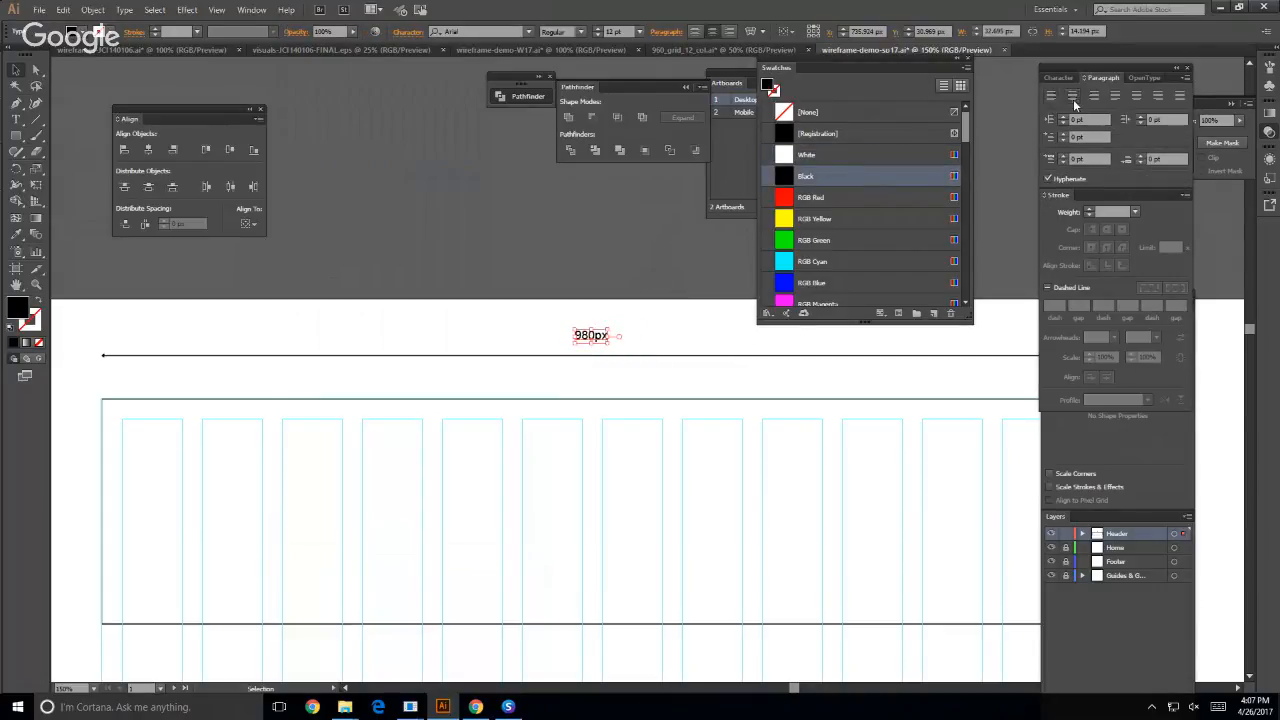
{"action": "left_click_drag", "start_coordinate": [508, 300], "coordinate": [630, 345]}
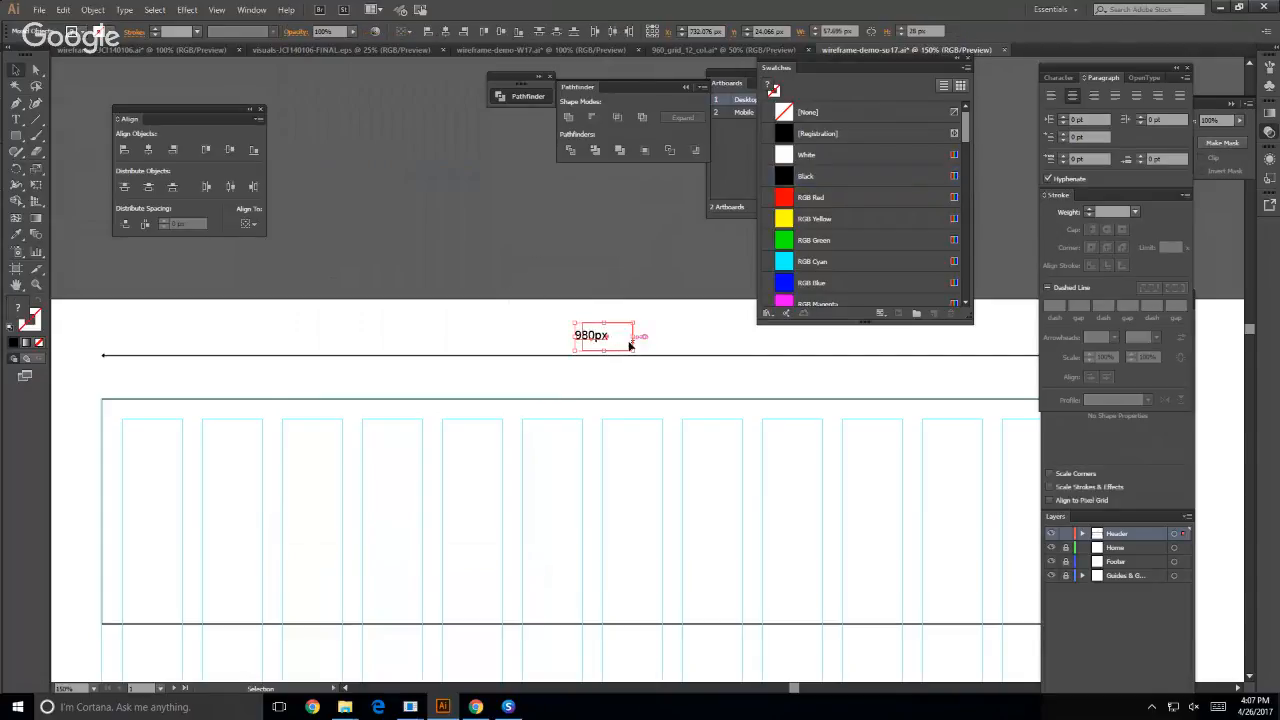
{"action": "left_click", "coordinate": [148, 152]}
- Centre the label, its white rectangle and the dimension line on each other horizontally and vertically, and group them
{"action": "left_click_drag", "start_coordinate": [538, 309], "coordinate": [640, 368]}
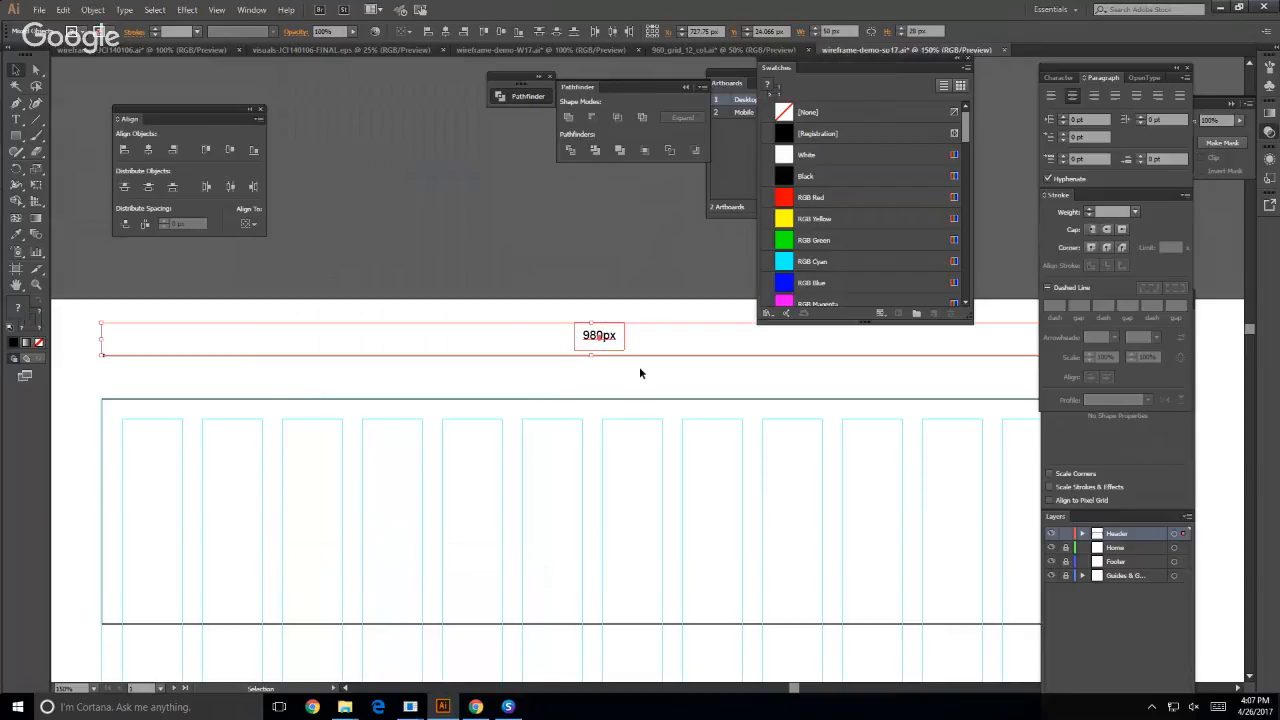
{"action": "left_click", "coordinate": [148, 150]}
{"action": "left_click", "coordinate": [229, 150]}
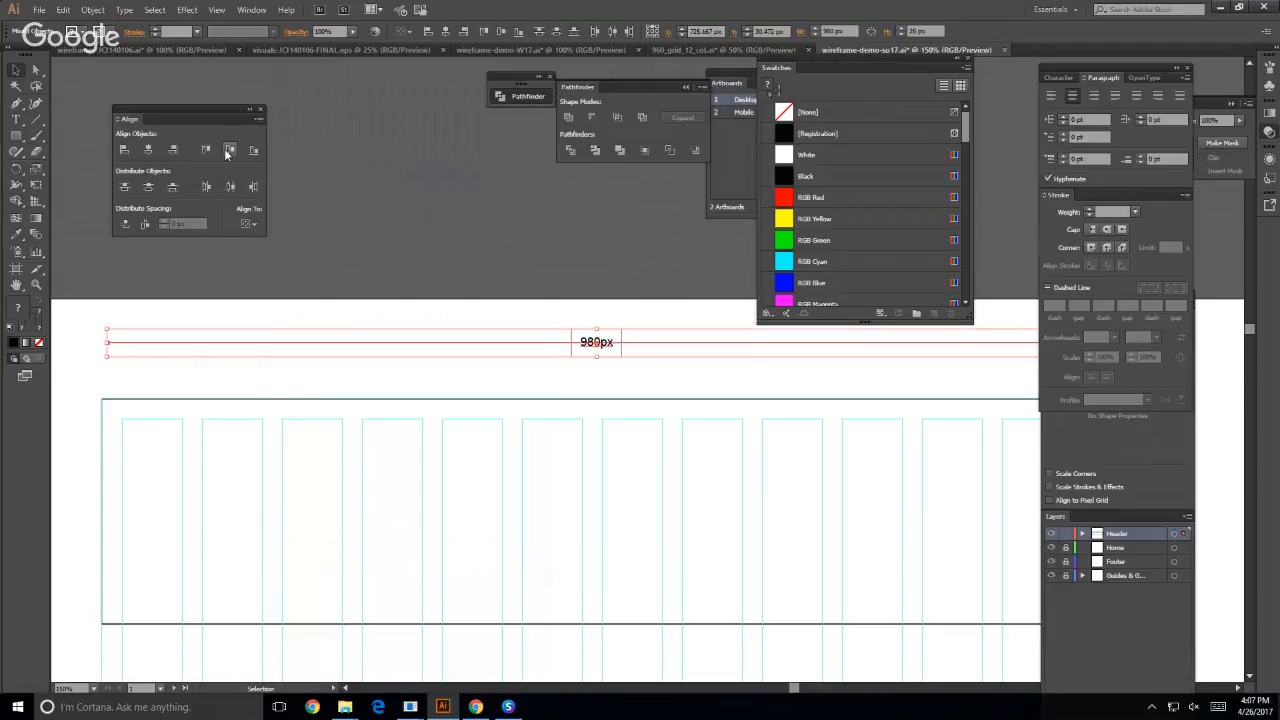
{"action": "left_click", "coordinate": [458, 222]}
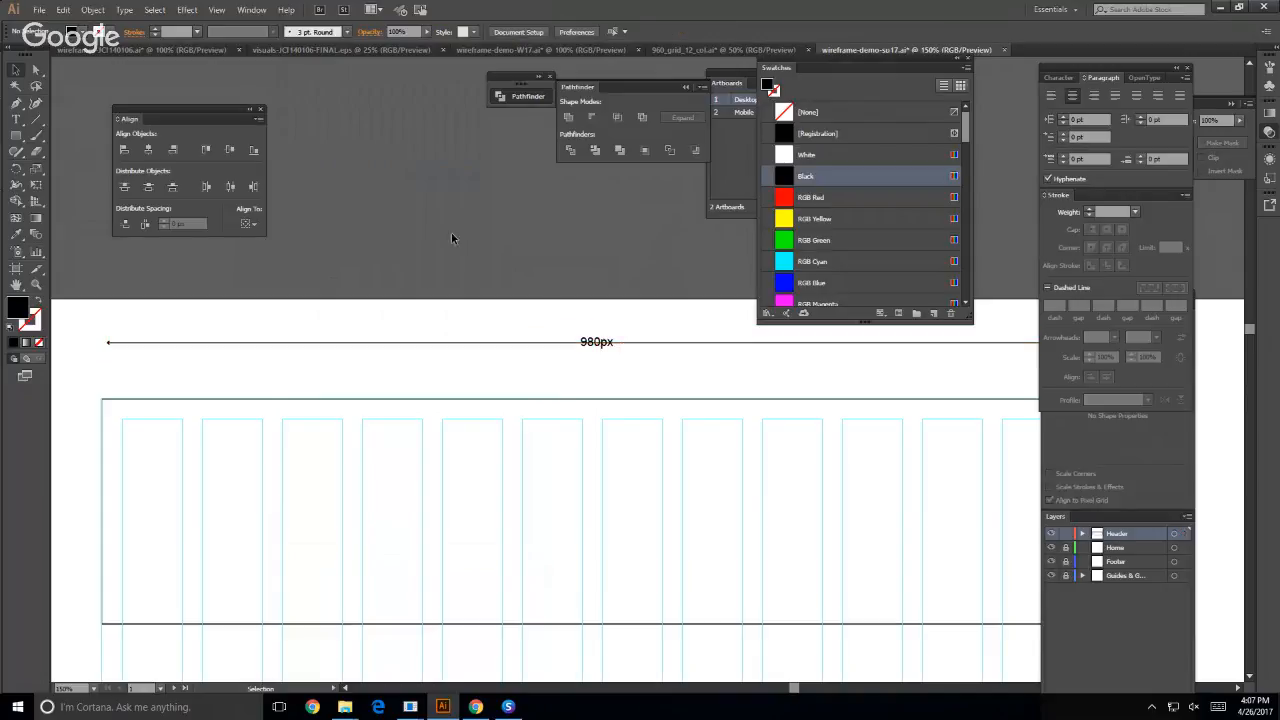
{"action": "left_click", "coordinate": [341, 343]}
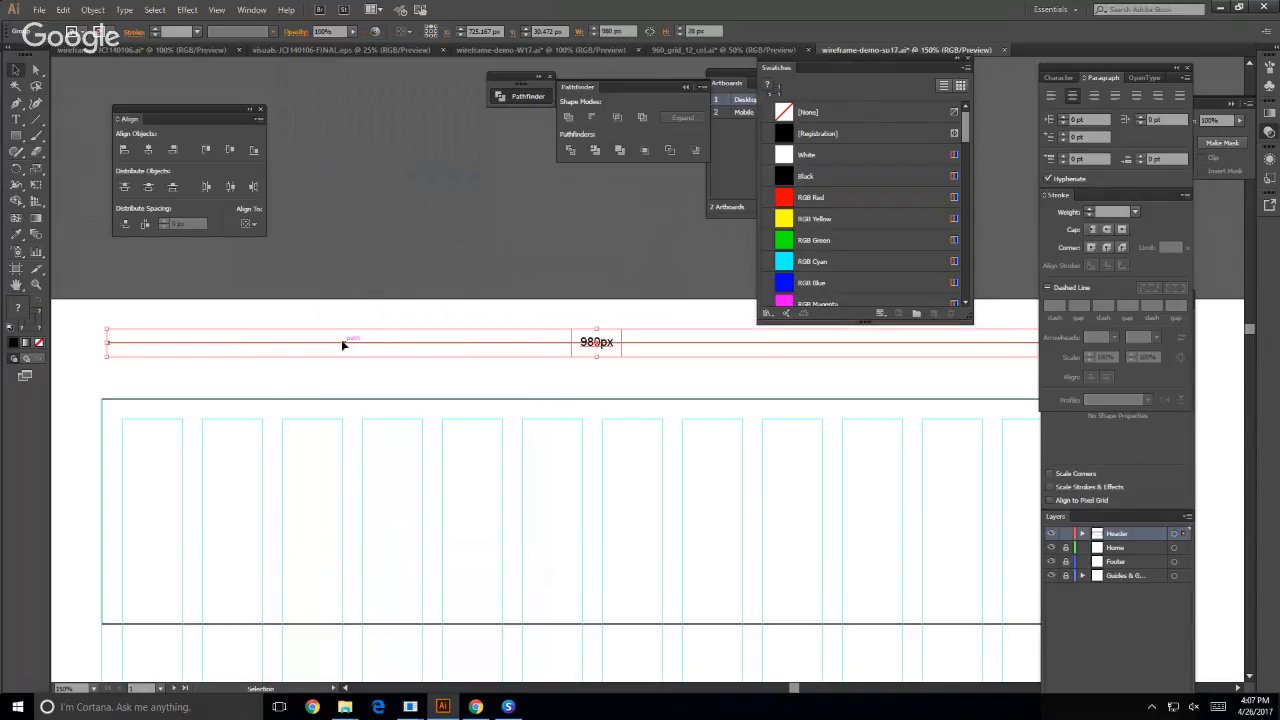
{"action": "scroll", "coordinate": [171, 408], "scroll_direction": "down", "scroll_amount": 2}
{"action": "scroll", "coordinate": [170, 409], "scroll_direction": "down", "scroll_amount": 2}
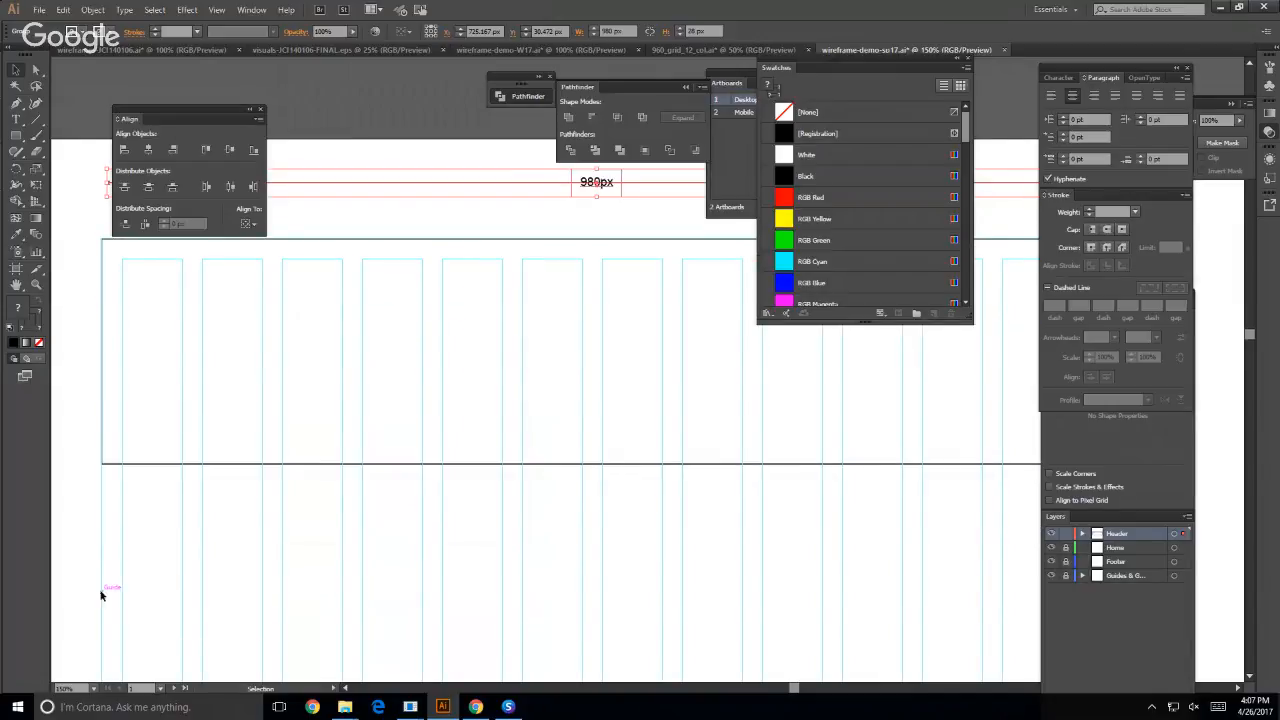
{"action": "left_click", "coordinate": [98, 565]}
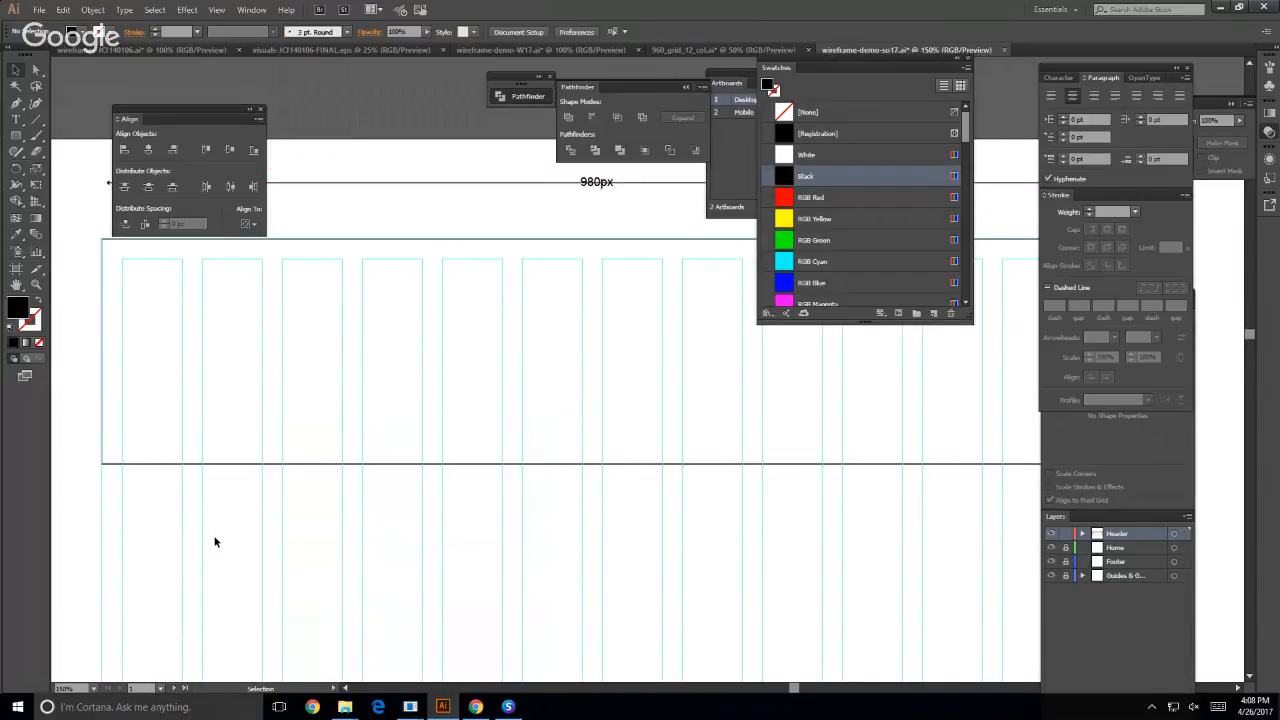
{"action": "left_click", "coordinate": [720, 131]}
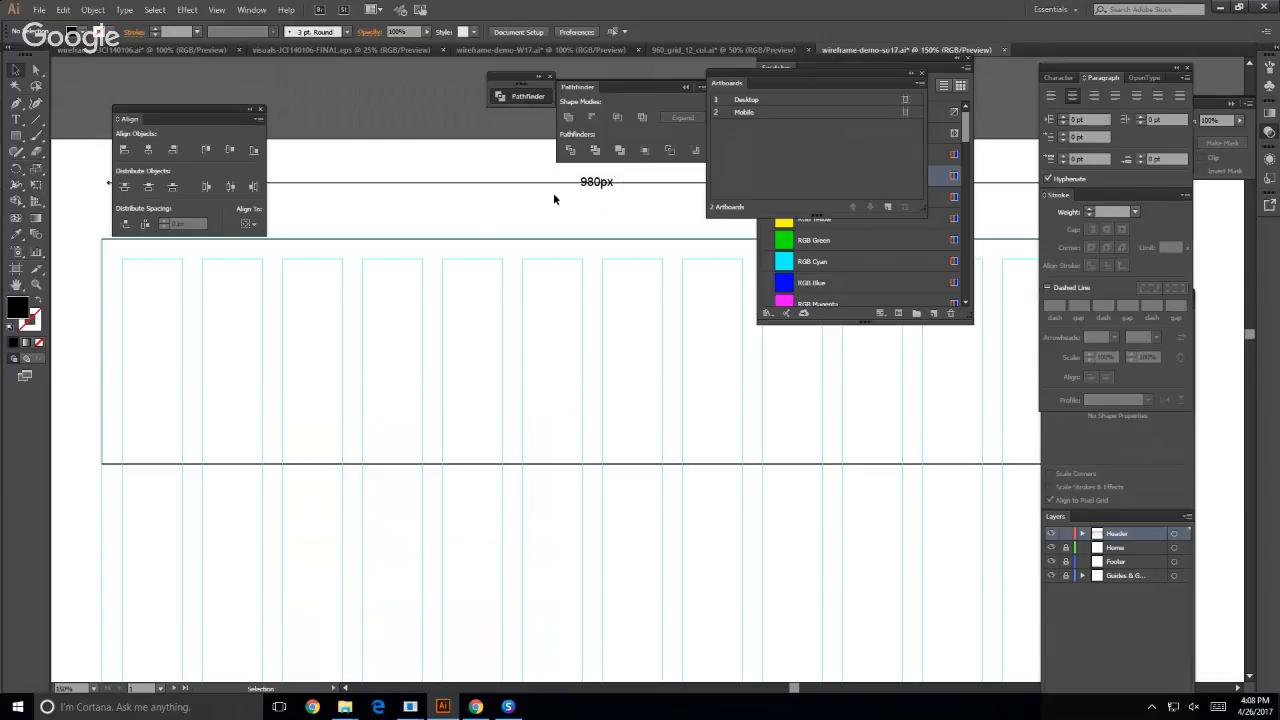
- Isolate the dimension group, send its line to the back behind the white rectangle, and exit isolation
{"action": "left_click", "coordinate": [580, 189]}
{"action": "double_click", "coordinate": [579, 187]}
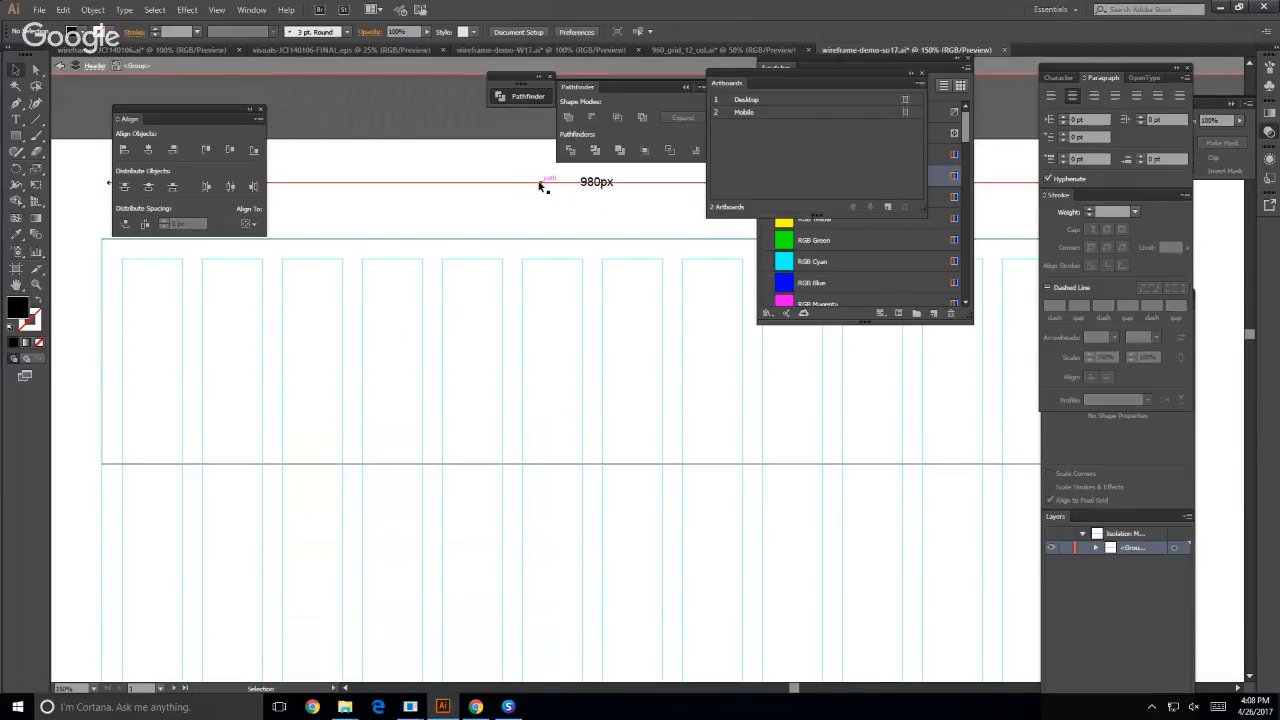
{"action": "left_click", "coordinate": [539, 185]}
{"action": "right_click", "coordinate": [539, 185]}
{"action": "mouse_move", "coordinate": [637, 392]}
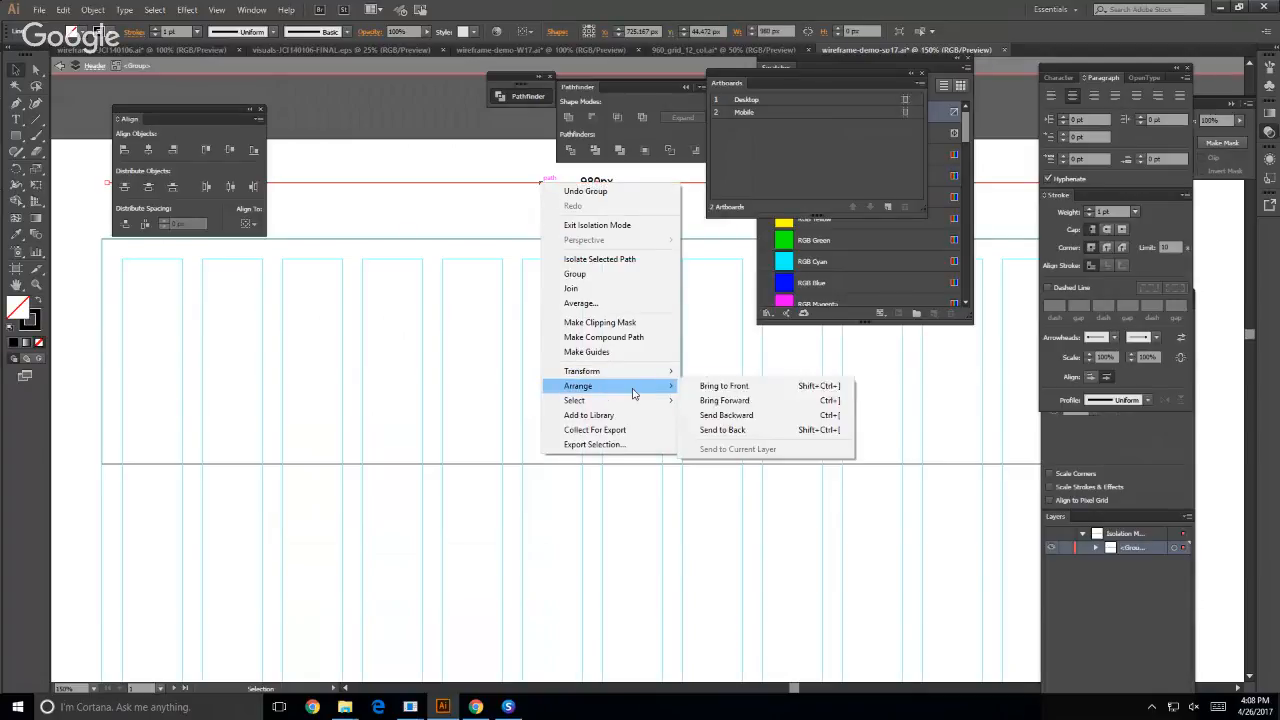
{"action": "left_click", "coordinate": [718, 429]}
{"action": "left_click", "coordinate": [420, 174]}
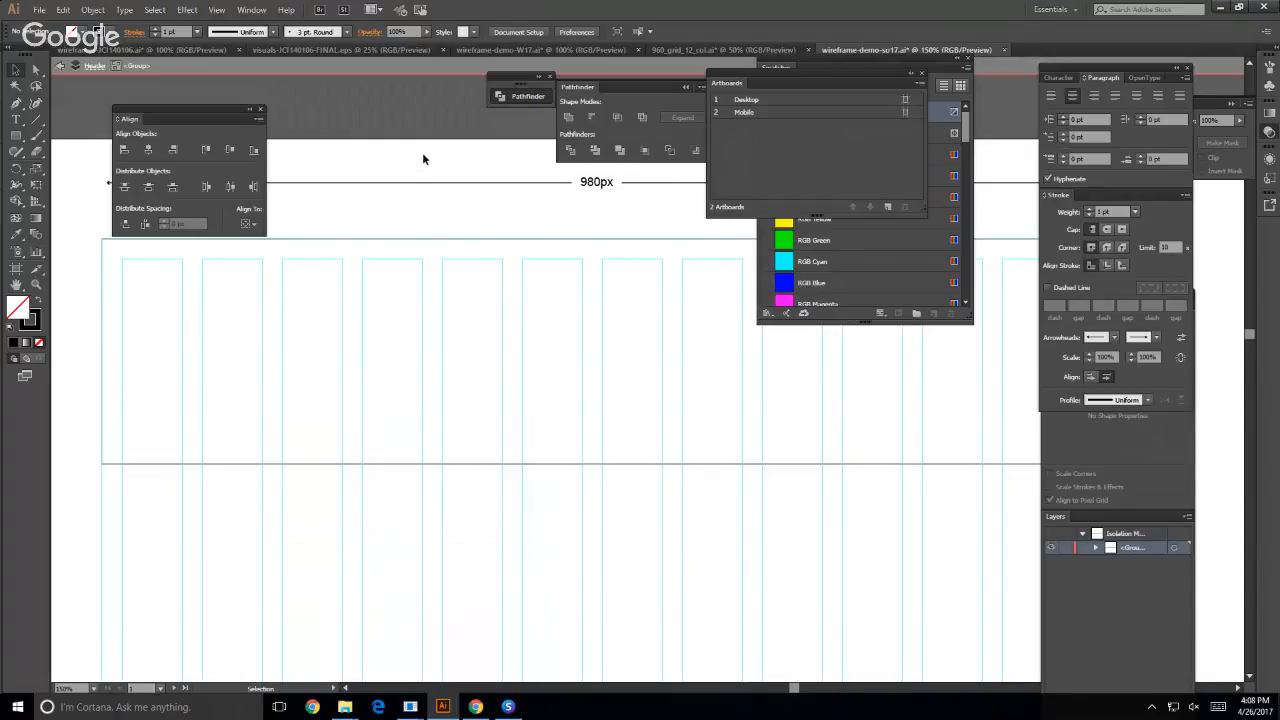
{"action": "double_click", "coordinate": [423, 158]}
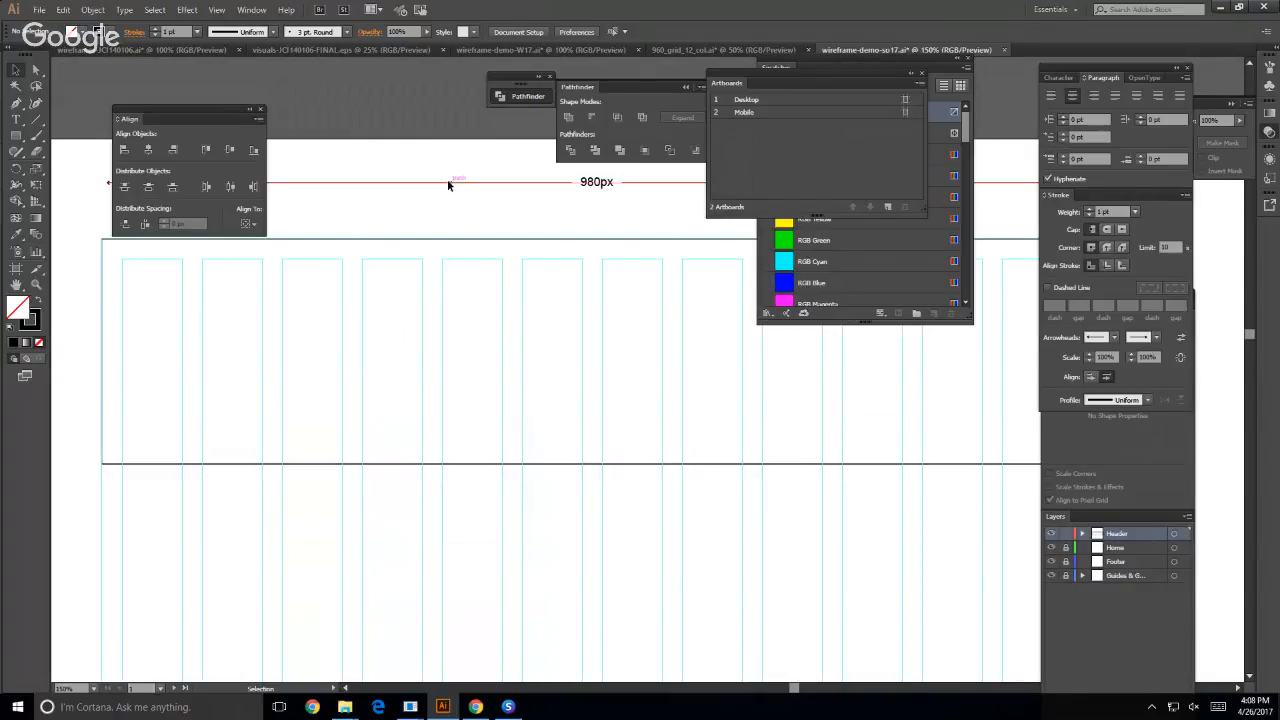
{"action": "left_click", "coordinate": [447, 181]}
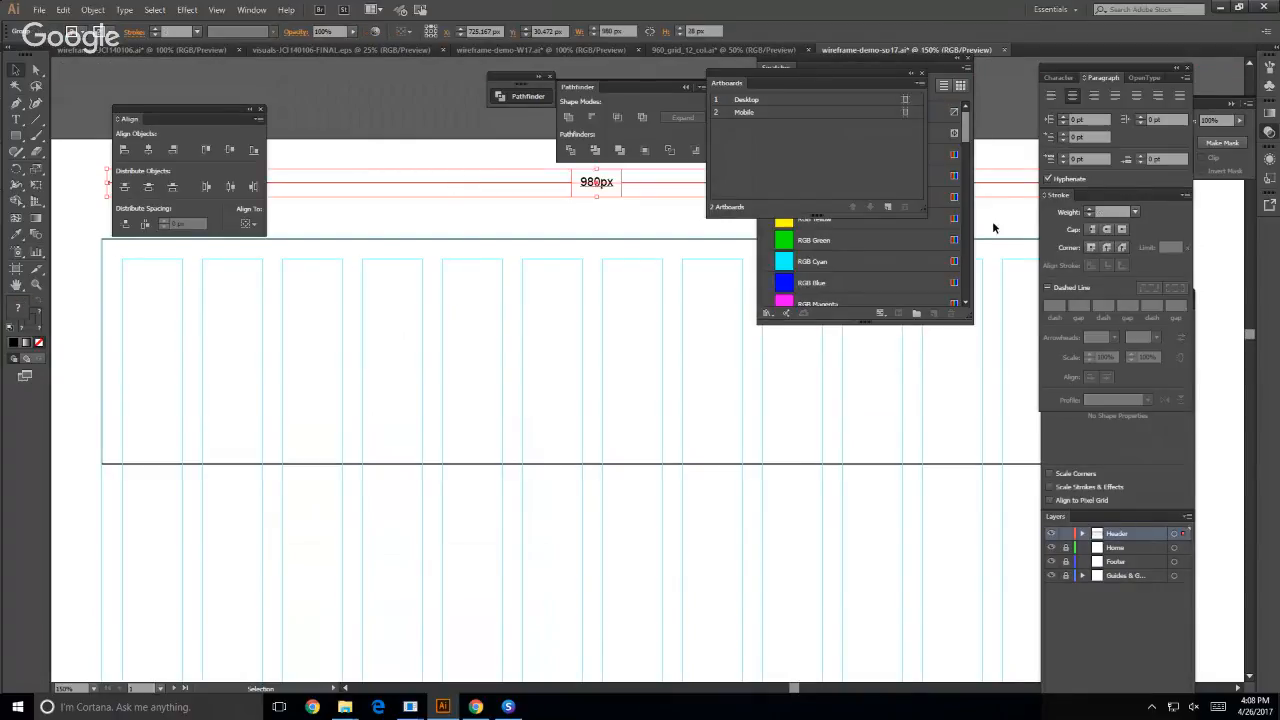
{"action": "left_click", "coordinate": [381, 70]}
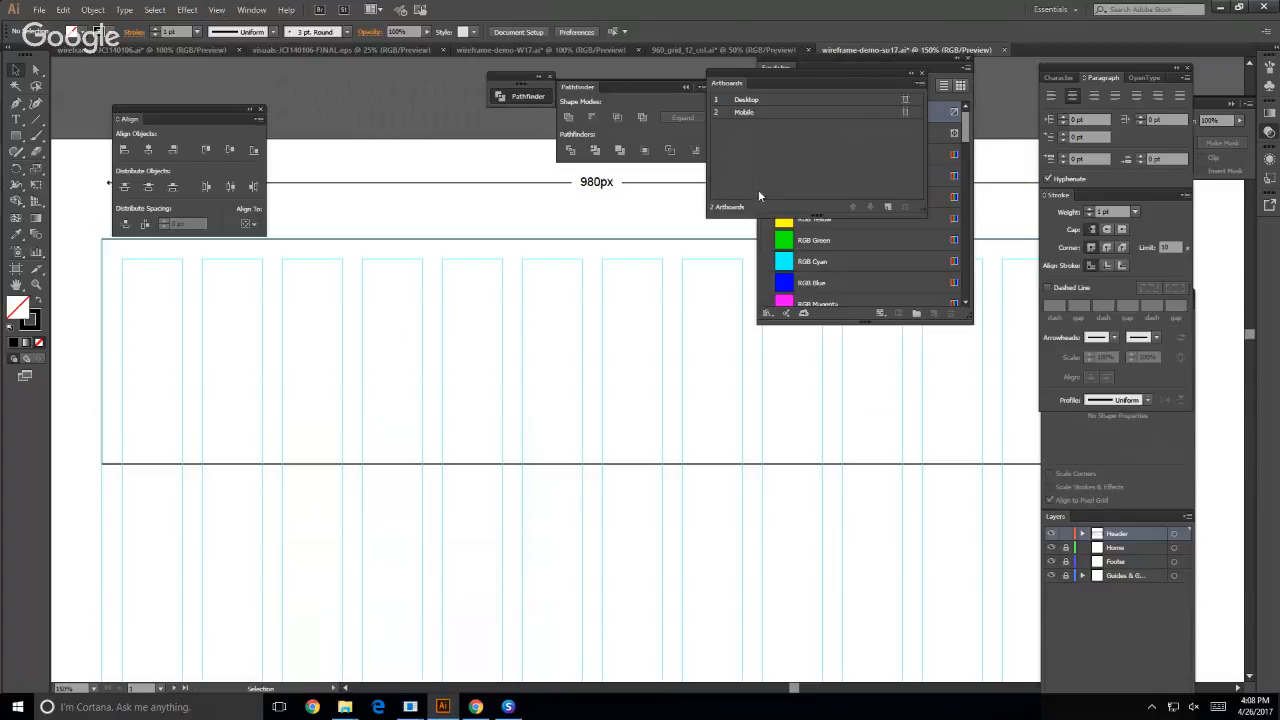
{"action": "left_click", "coordinate": [852, 59]}
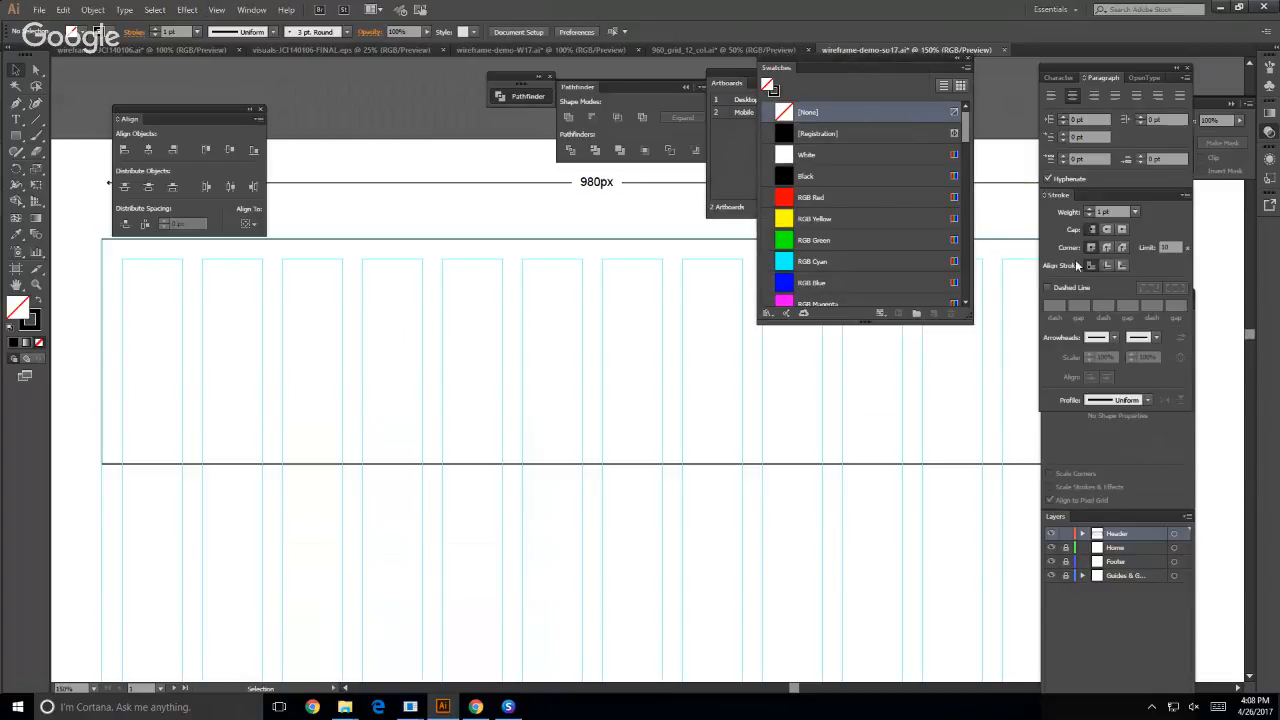
- Unlock the guides layer and the document's guides
{"action": "left_click", "coordinate": [1066, 577]}
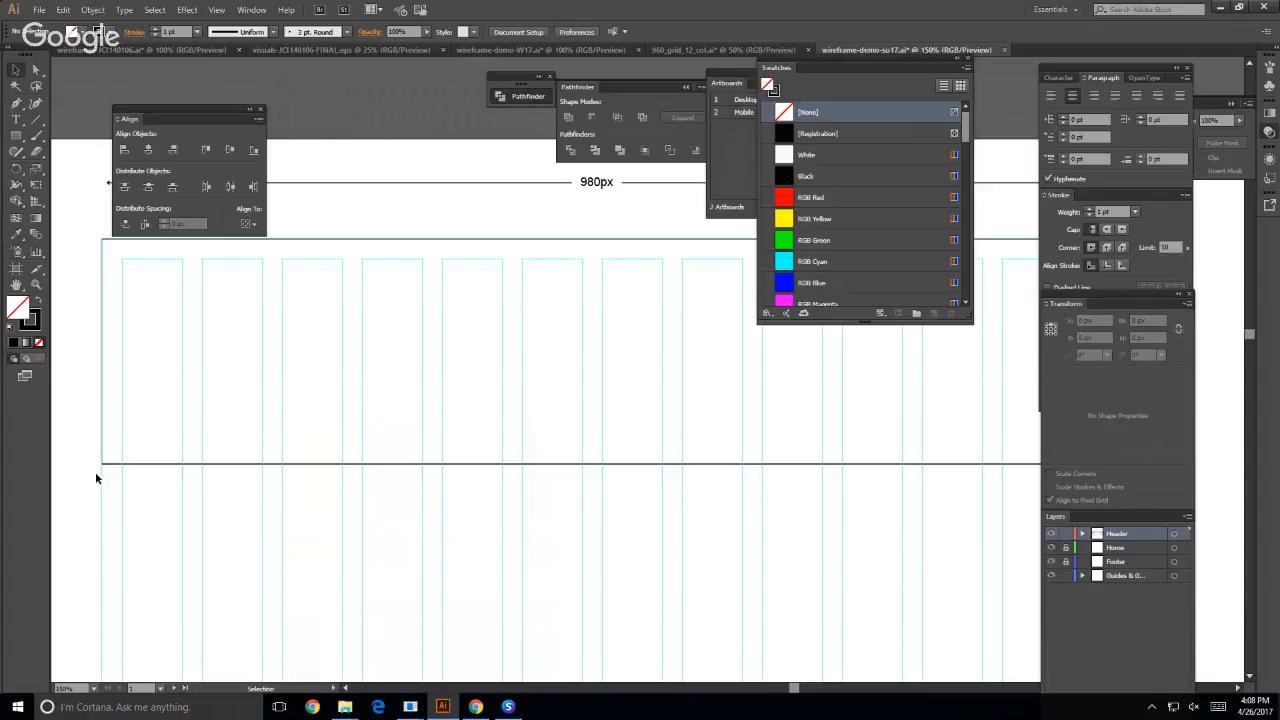
{"action": "left_click_drag", "start_coordinate": [94, 490], "coordinate": [225, 530]}
{"action": "left_click", "coordinate": [216, 9]}
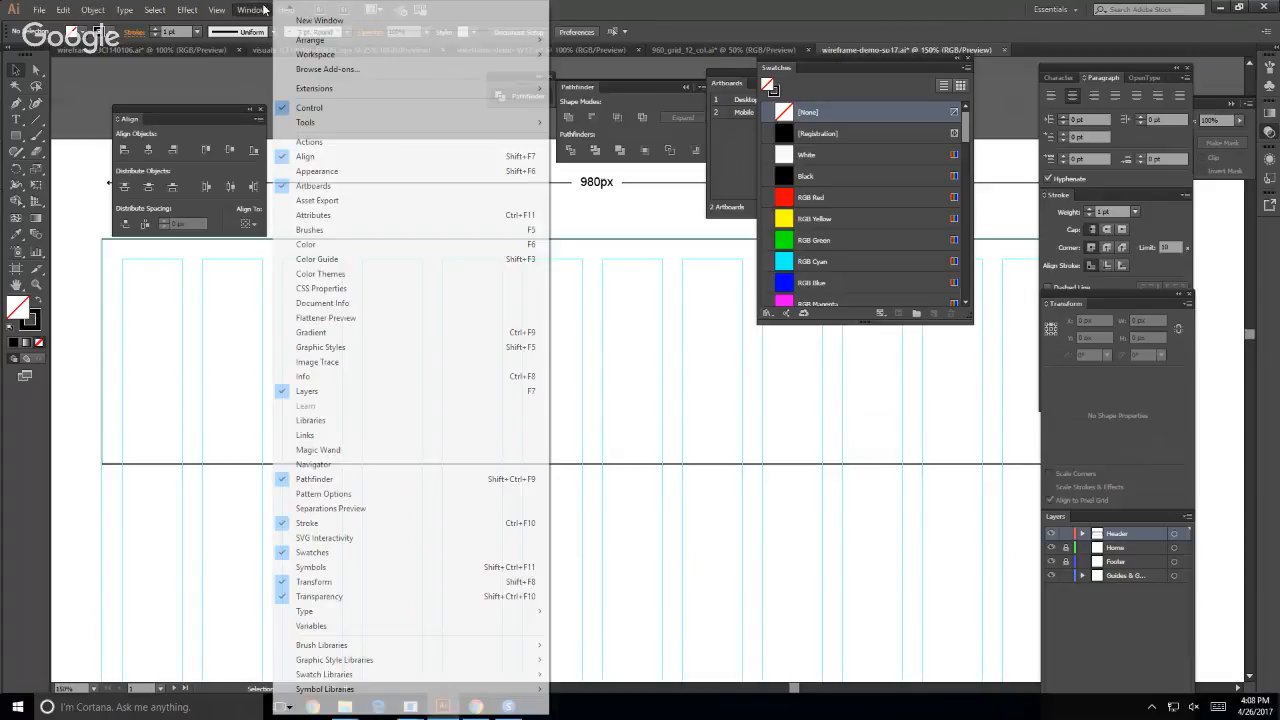
{"action": "mouse_move", "coordinate": [250, 419]}
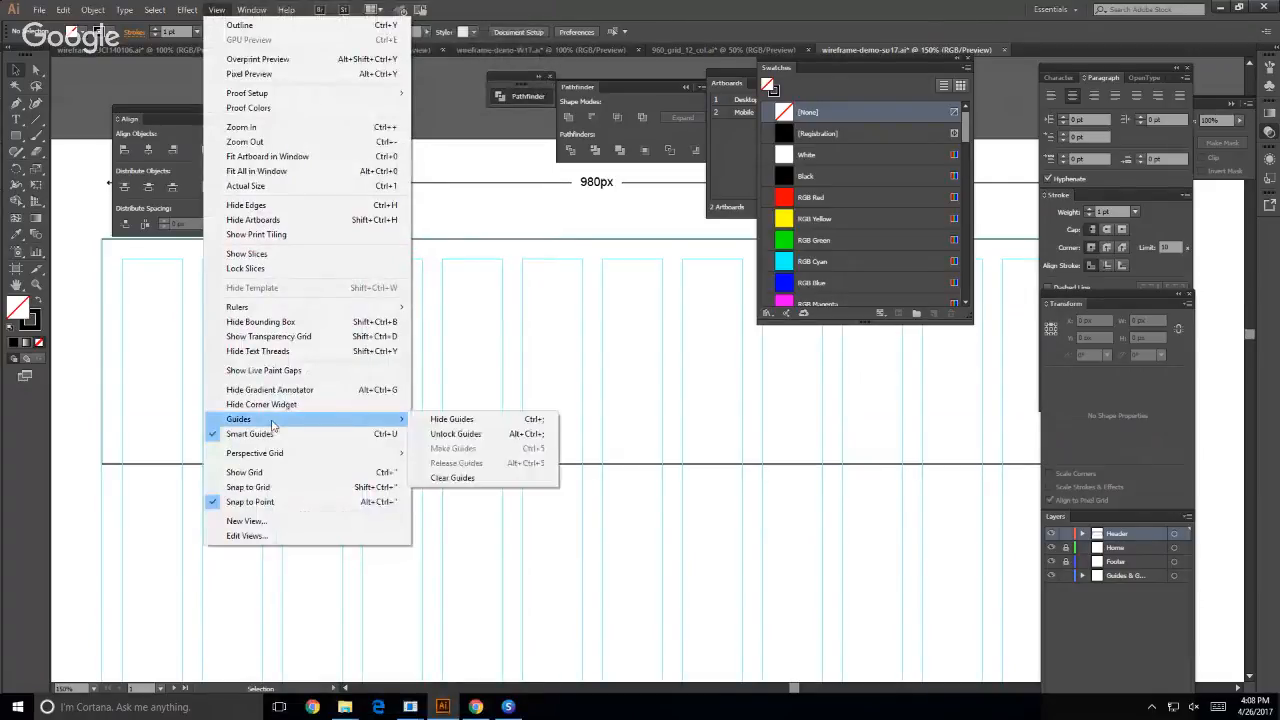
{"action": "left_click", "coordinate": [432, 434]}
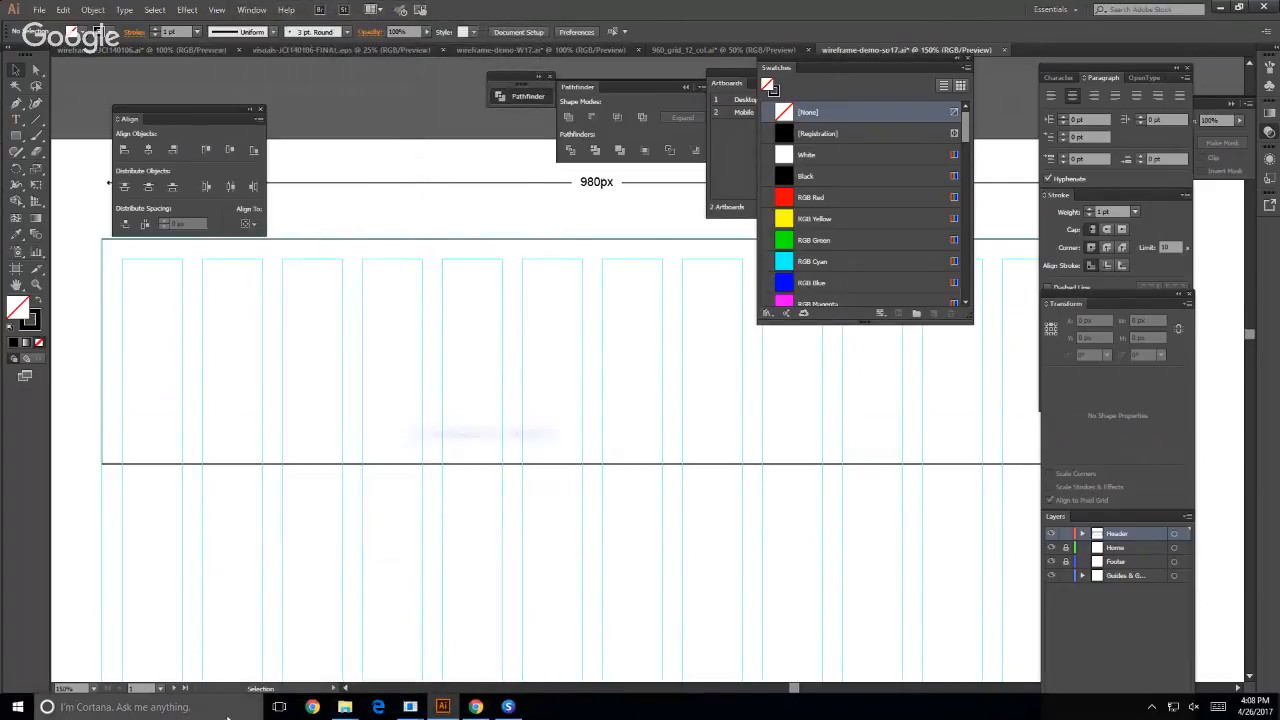
- Check the 980 px grid rectangle's left-edge X value and set the 980px dimension group's X position to 230 px
{"action": "left_click", "coordinate": [99, 566]}
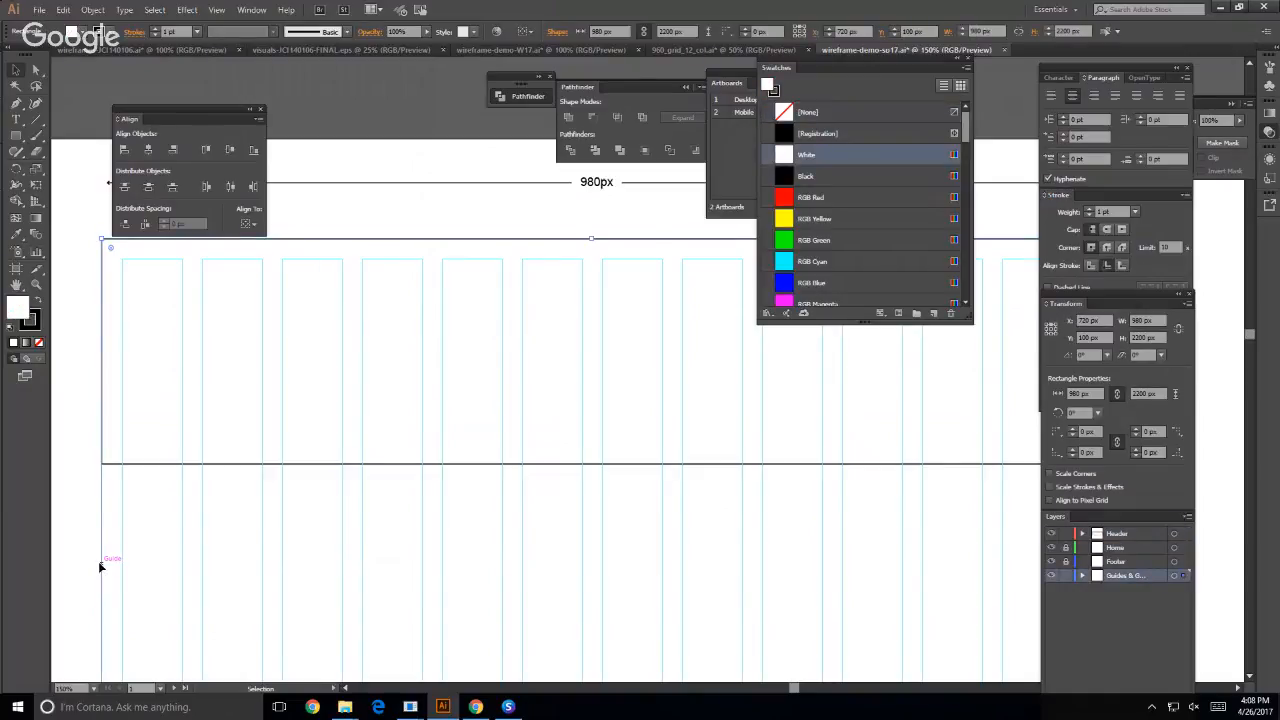
{"action": "left_click", "coordinate": [1045, 329]}
{"action": "left_click", "coordinate": [1080, 319]}
{"action": "left_click", "coordinate": [319, 120]}
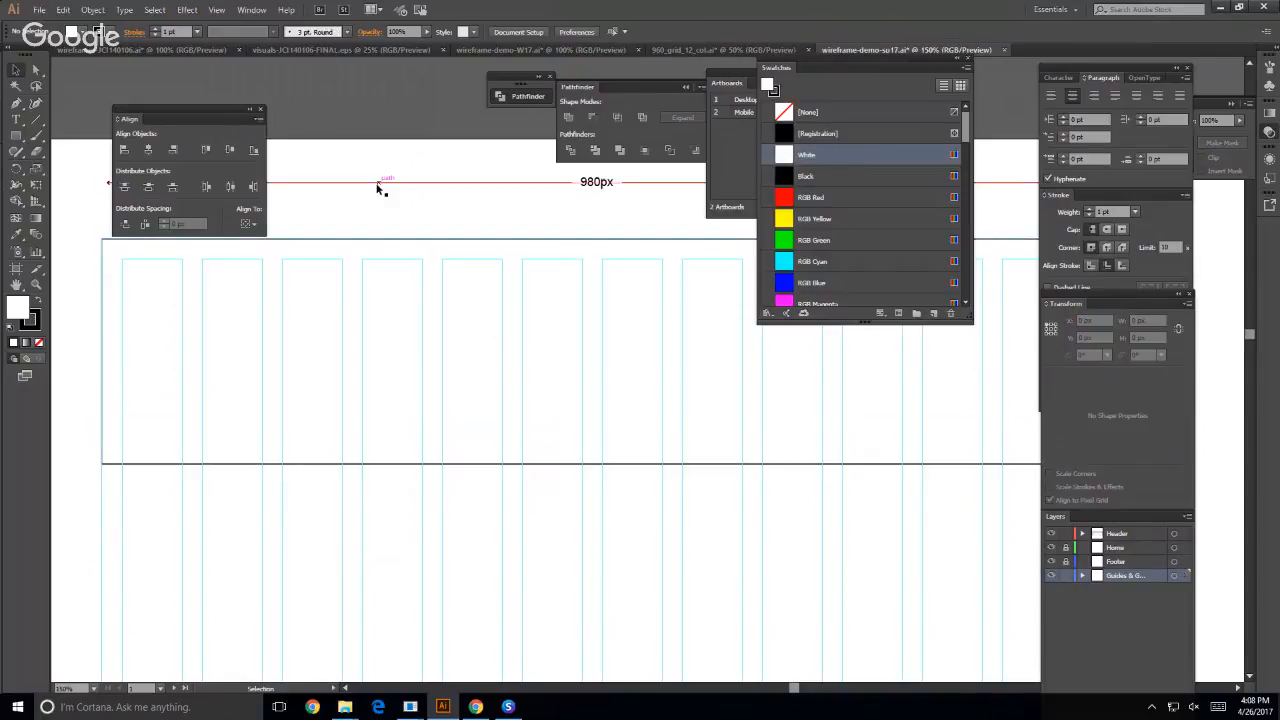
{"action": "left_click", "coordinate": [377, 187]}
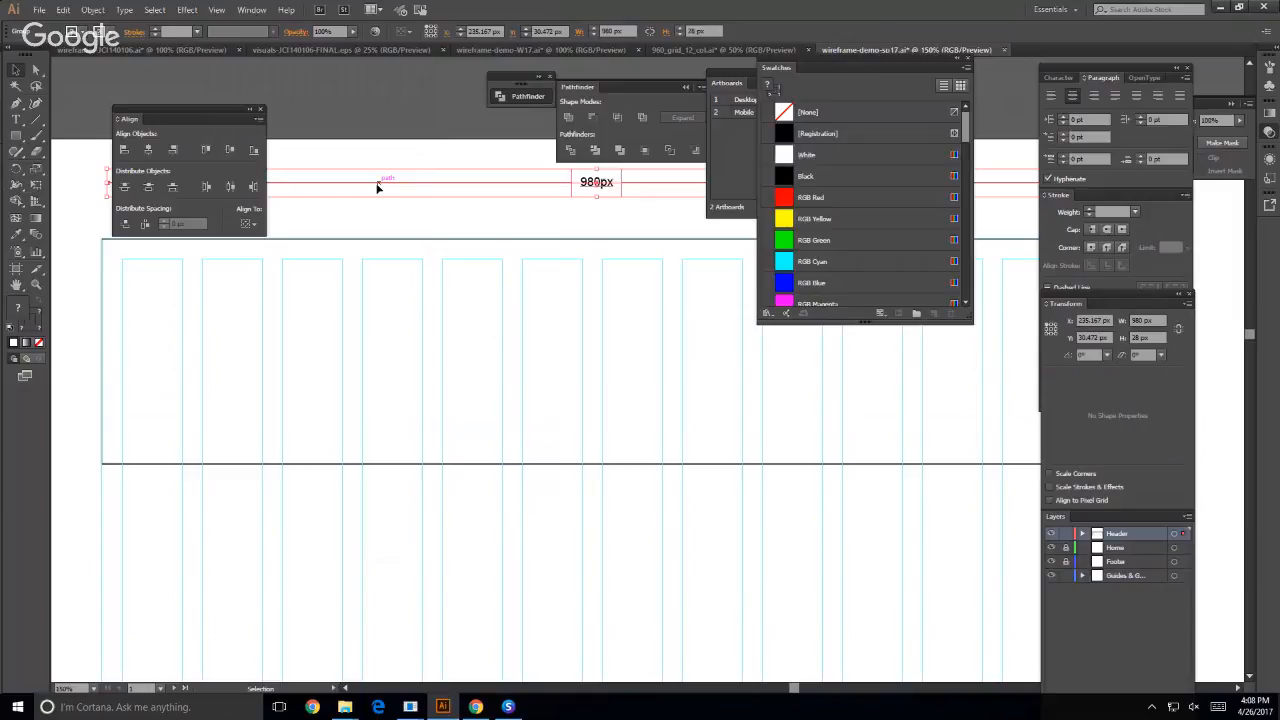
{"action": "left_click", "coordinate": [1081, 320]}
{"action": "type", "text": "23px"}
{"action": "key", "text": "Return"}
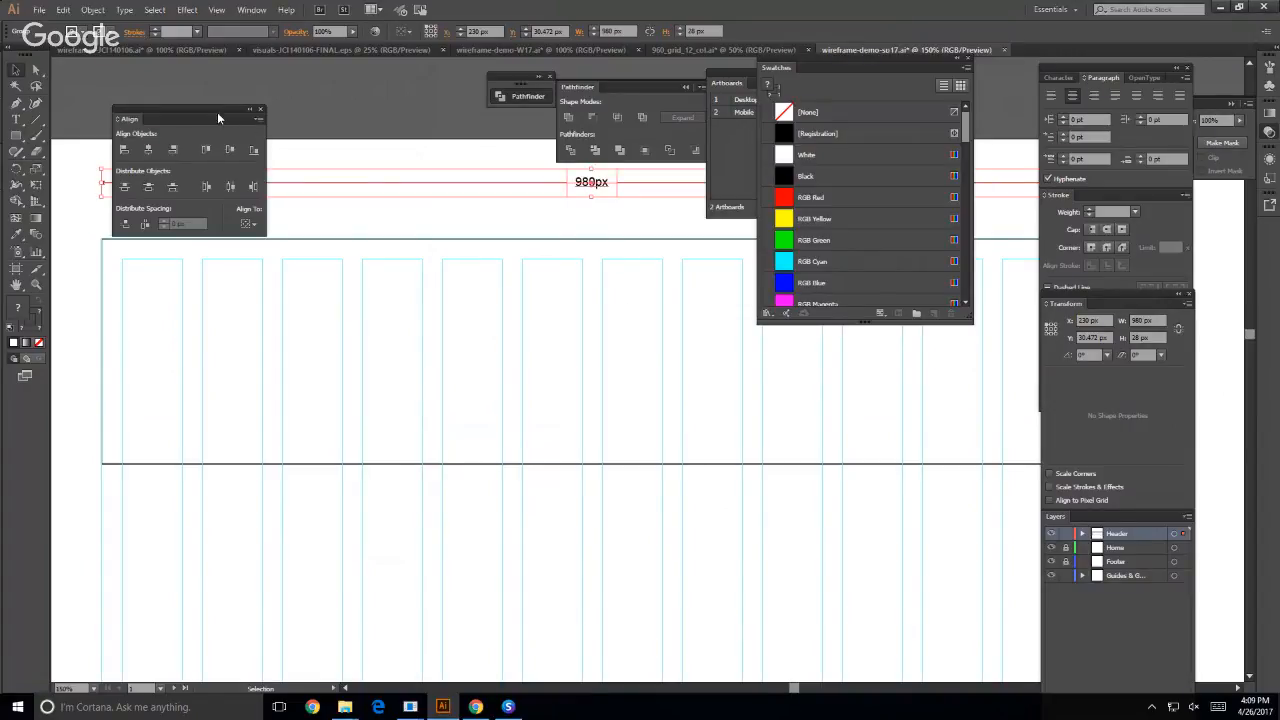
- Uncover the dimension line's left end and move the dimension group down to just above the grid rectangle
{"action": "left_click_drag", "start_coordinate": [217, 106], "coordinate": [910, 332]}
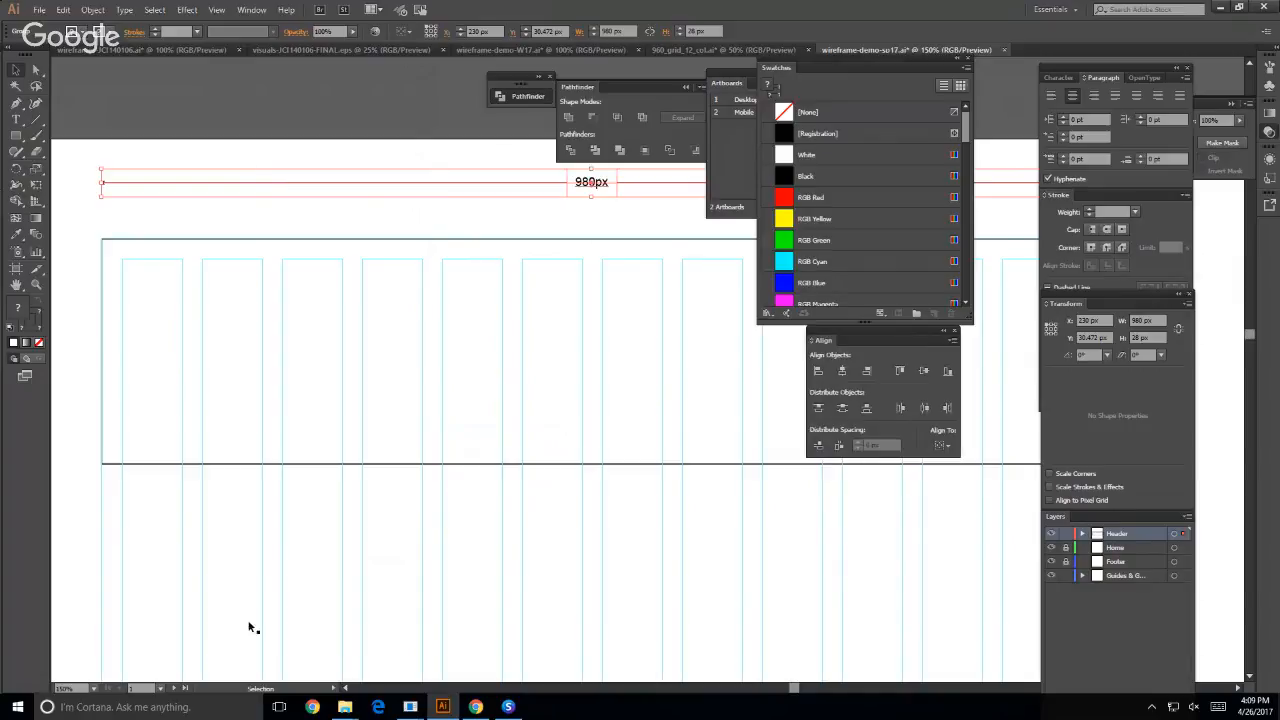
{"action": "left_click", "coordinate": [226, 209]}
{"action": "left_click", "coordinate": [237, 183]}
{"action": "key", "text": "Down"}
{"action": "key", "text": "Down"}
{"action": "key", "text": "Down"}
{"action": "key", "text": "Down"}
{"action": "key", "text": "Down"}
{"action": "key", "text": "Down"}
{"action": "key", "text": "Down"}
{"action": "key", "text": "Down"}
{"action": "key", "text": "Down"}
{"action": "key", "text": "Down"}
{"action": "key", "text": "Down"}
{"action": "key", "text": "Down"}
{"action": "key", "text": "Down"}
{"action": "key", "text": "Down"}
{"action": "key", "text": "Down"}
{"action": "key", "text": "Down"}
{"action": "key", "text": "Down"}
{"action": "key", "text": "Down"}
{"action": "key", "text": "Down"}
{"action": "key", "text": "Down"}
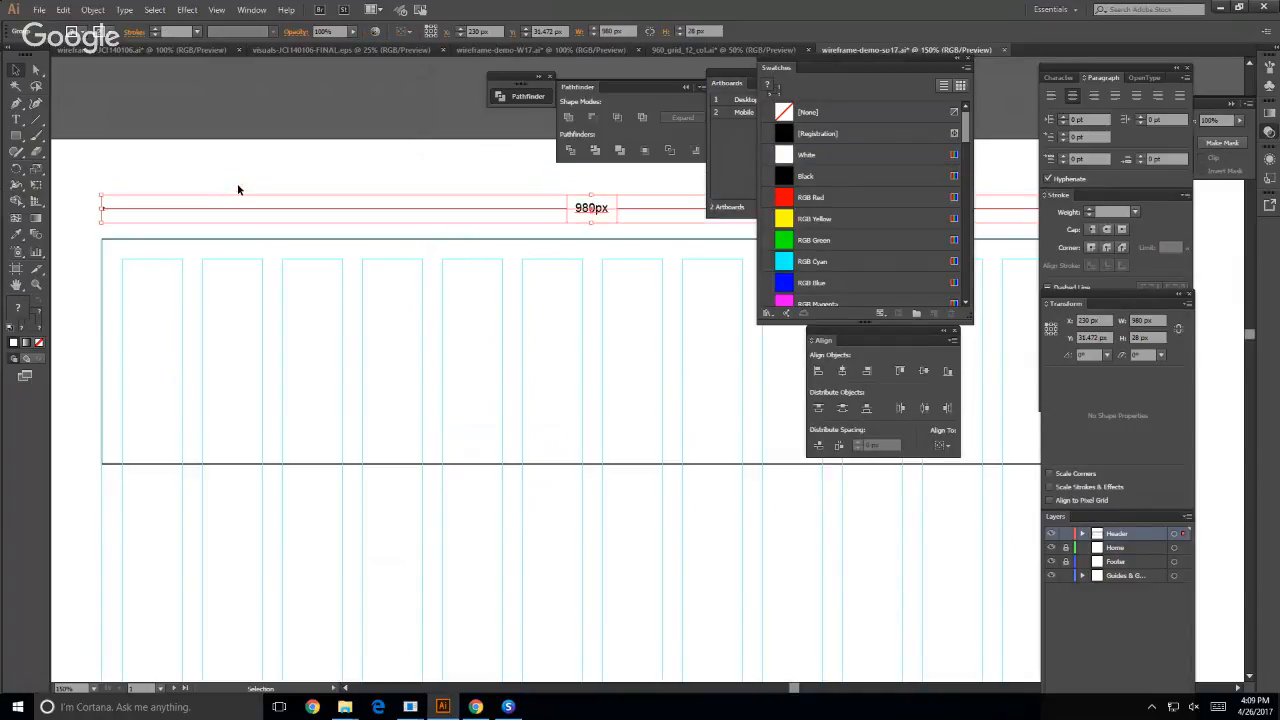
{"action": "left_click", "coordinate": [237, 183]}
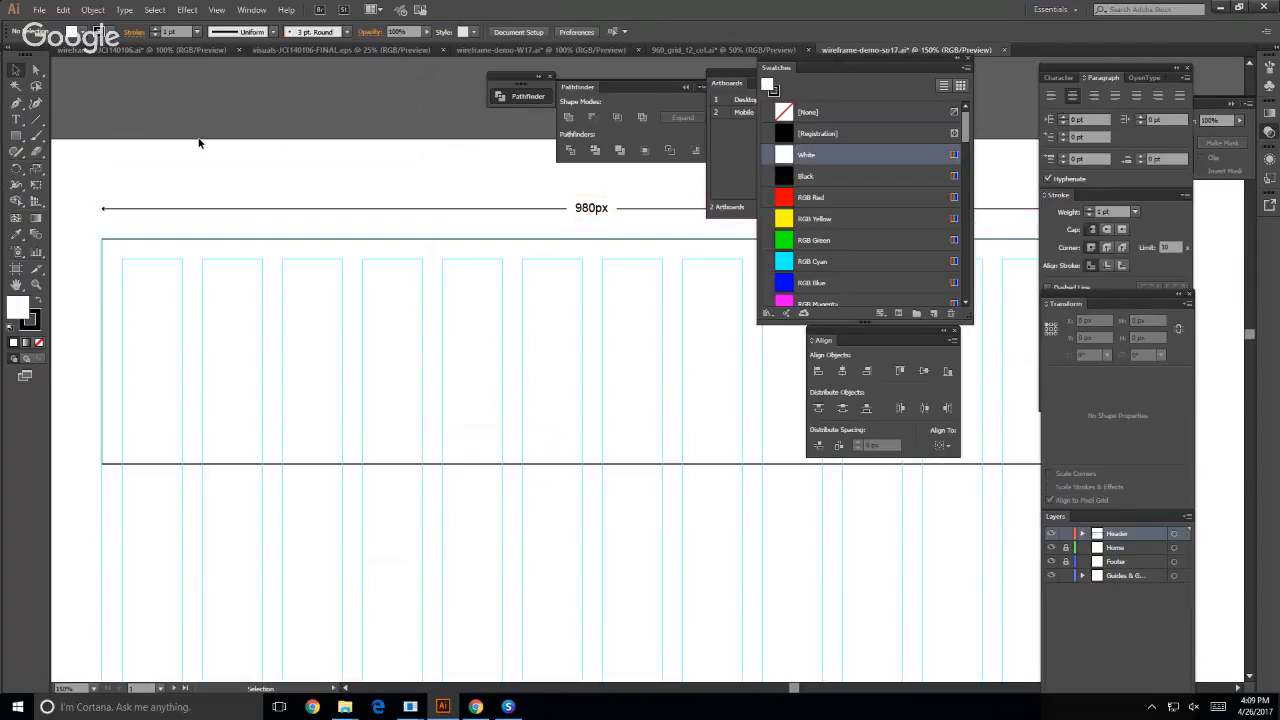
- Lock the guides layer and the document's guides again
{"action": "left_click", "coordinate": [251, 9]}
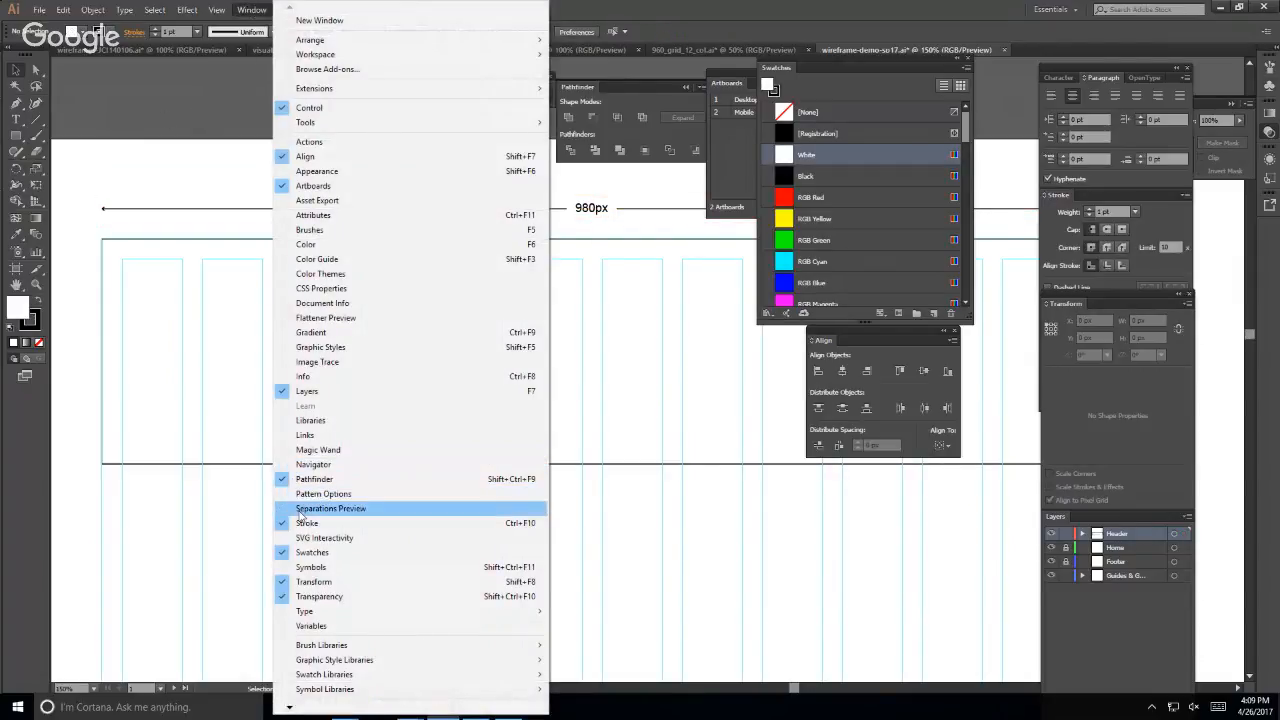
{"action": "left_click", "coordinate": [1112, 643]}
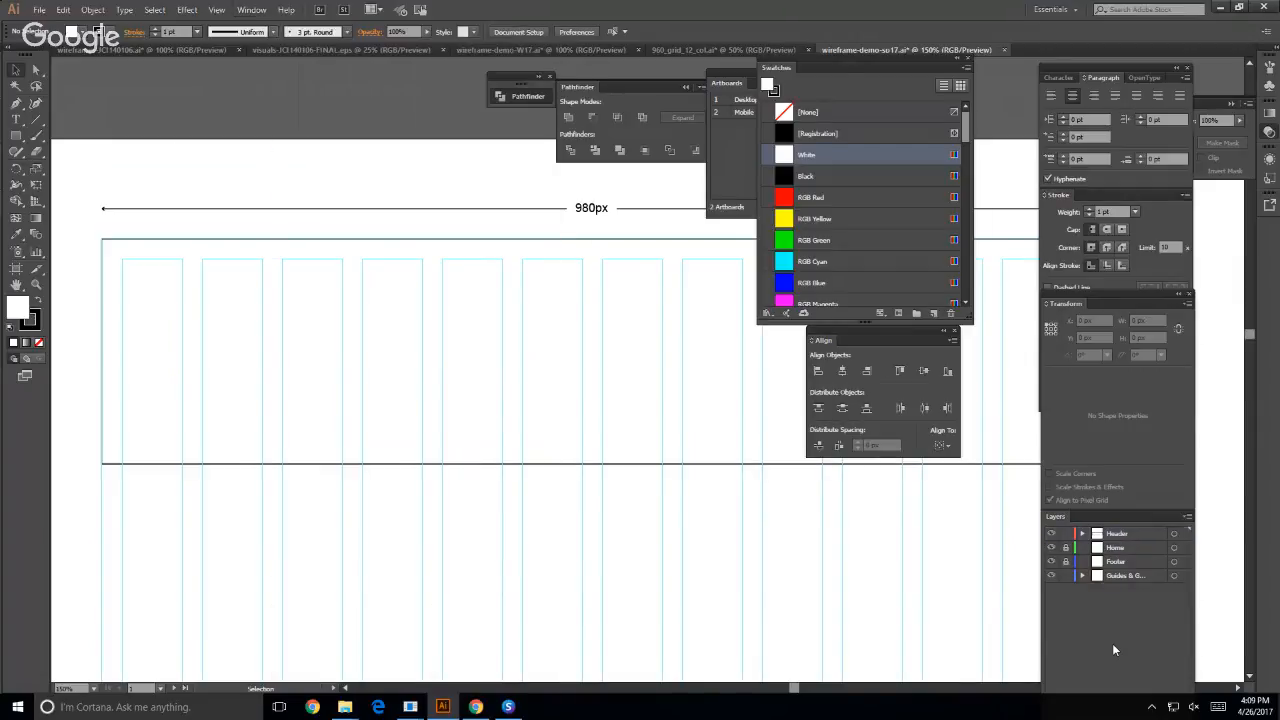
{"action": "left_click", "coordinate": [1066, 577]}
{"action": "left_click", "coordinate": [217, 10]}
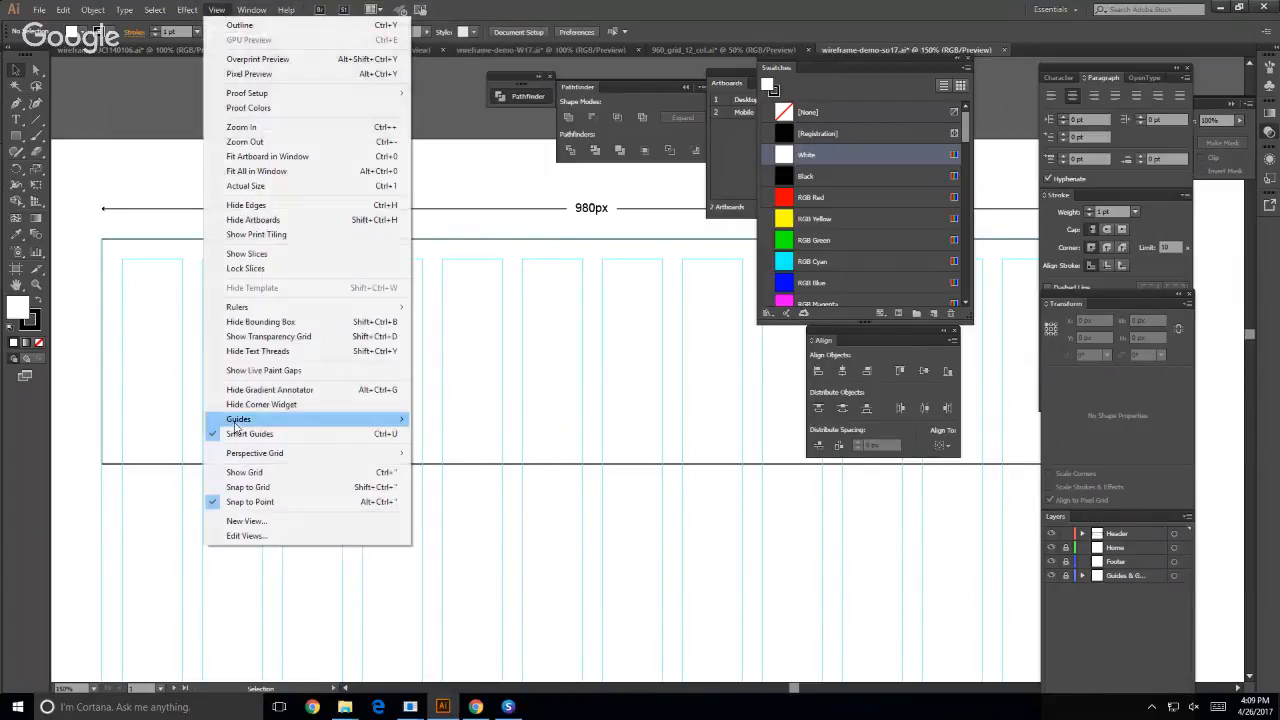
{"action": "mouse_move", "coordinate": [265, 421]}
{"action": "left_click", "coordinate": [443, 436]}
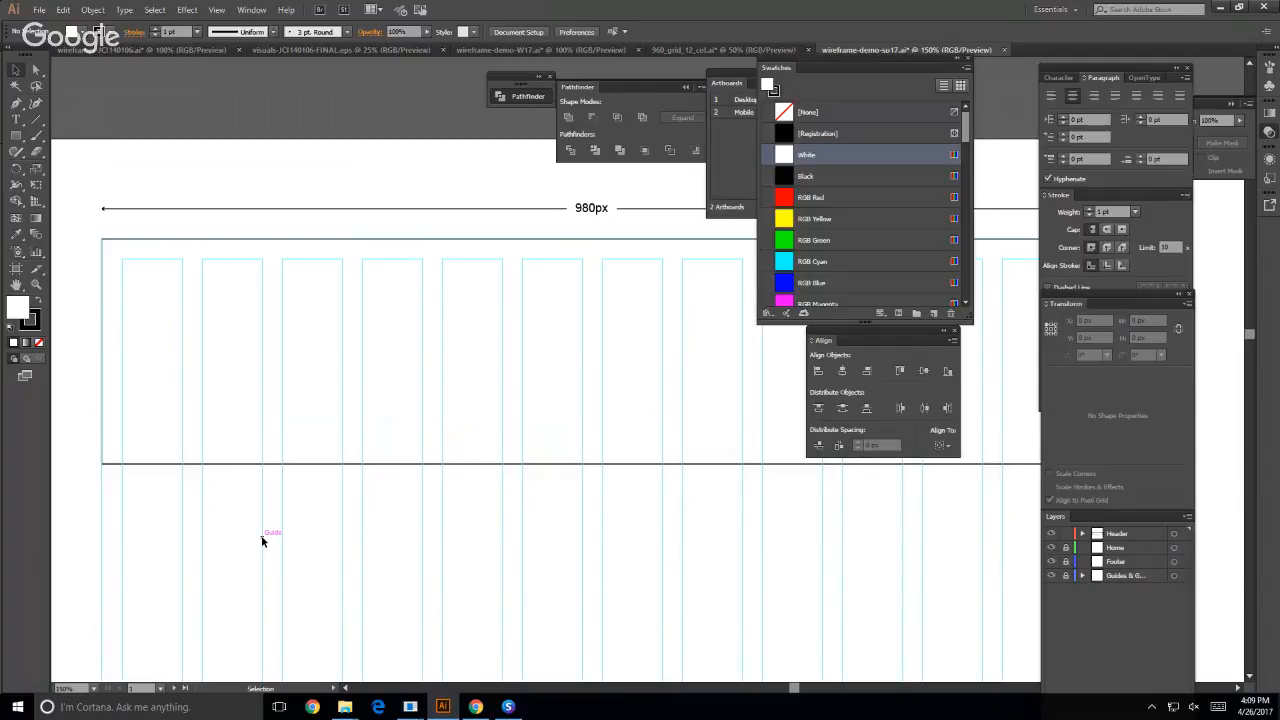
- Draw a logo rectangle 220 px wide and about 130 px tall across the first three grid columns of the header
{"action": "left_click", "coordinate": [15, 135]}
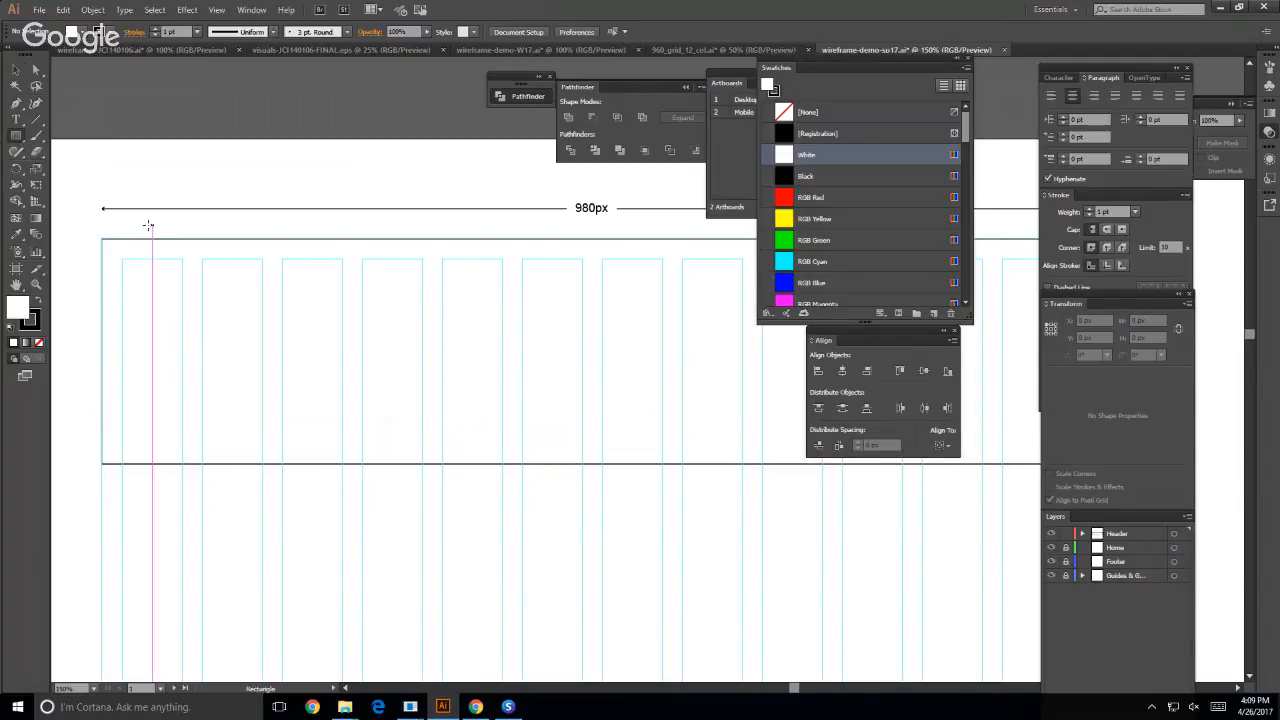
{"action": "left_click_drag", "start_coordinate": [122, 260], "coordinate": [342, 388]}
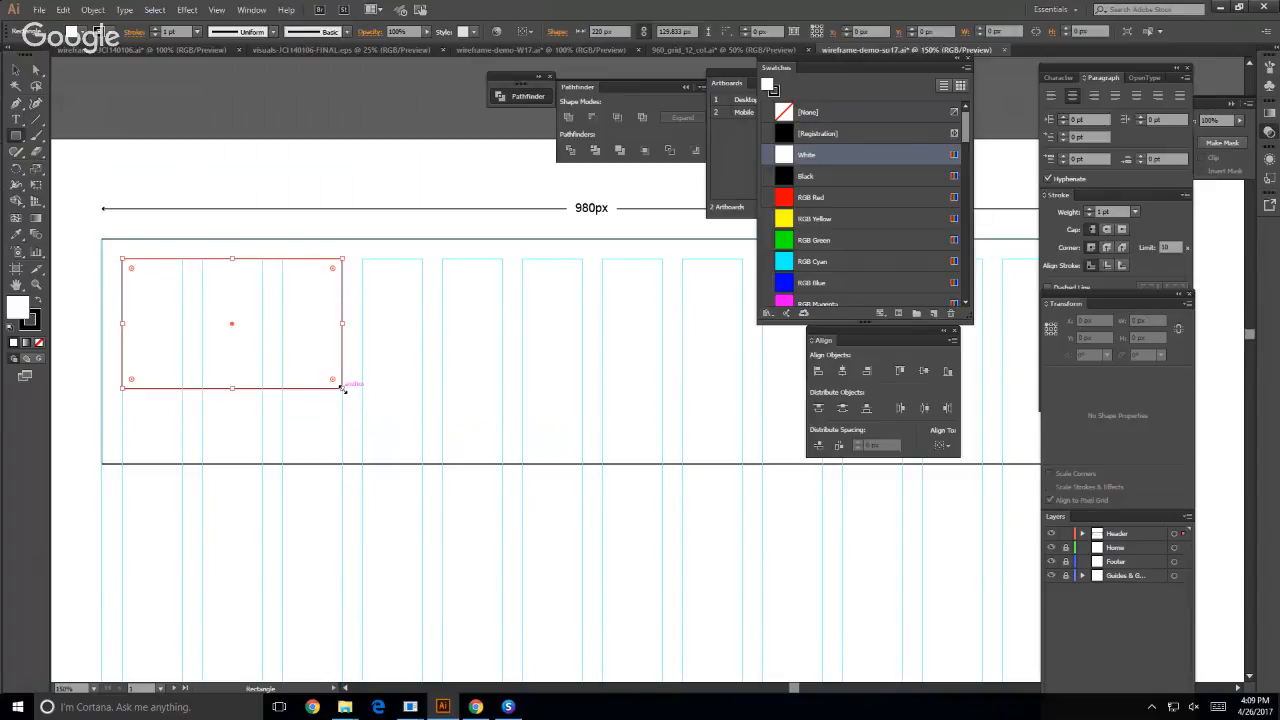
{"action": "left_click", "coordinate": [15, 70]}
{"action": "left_click", "coordinate": [187, 92]}
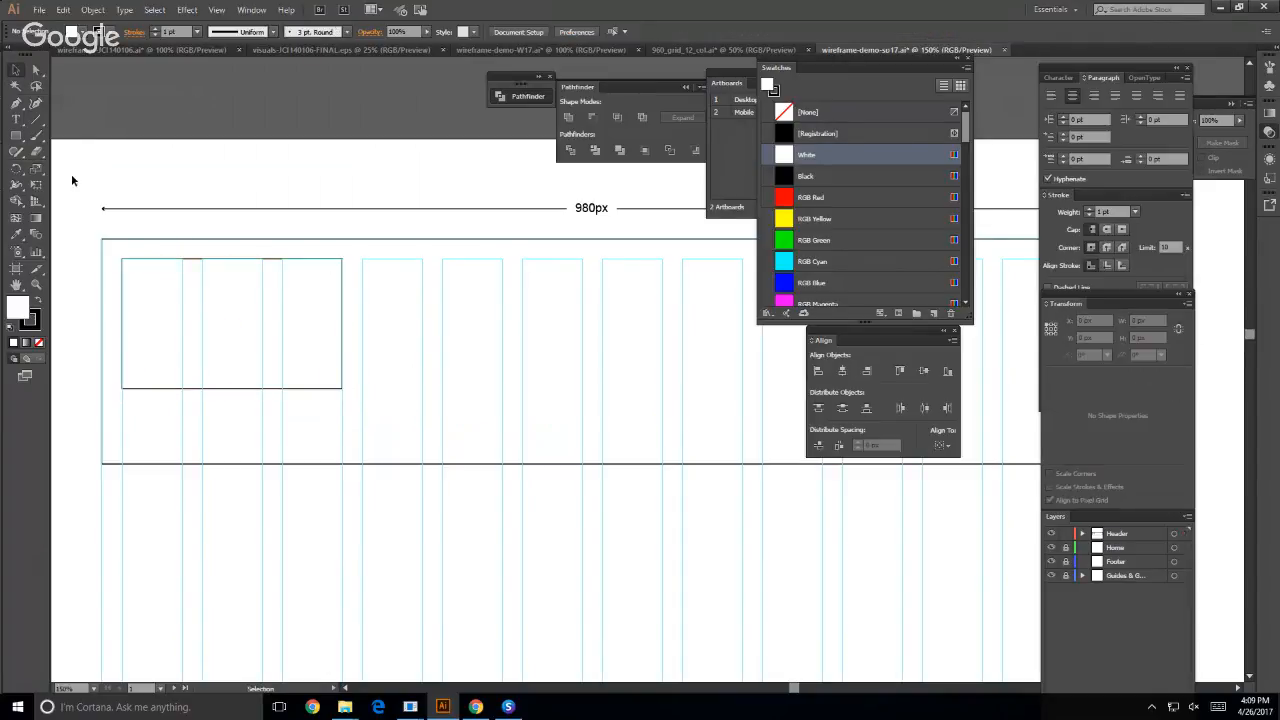
- Add the text LOGO and place it near the middle of the logo rectangle
{"action": "left_click", "coordinate": [15, 119]}
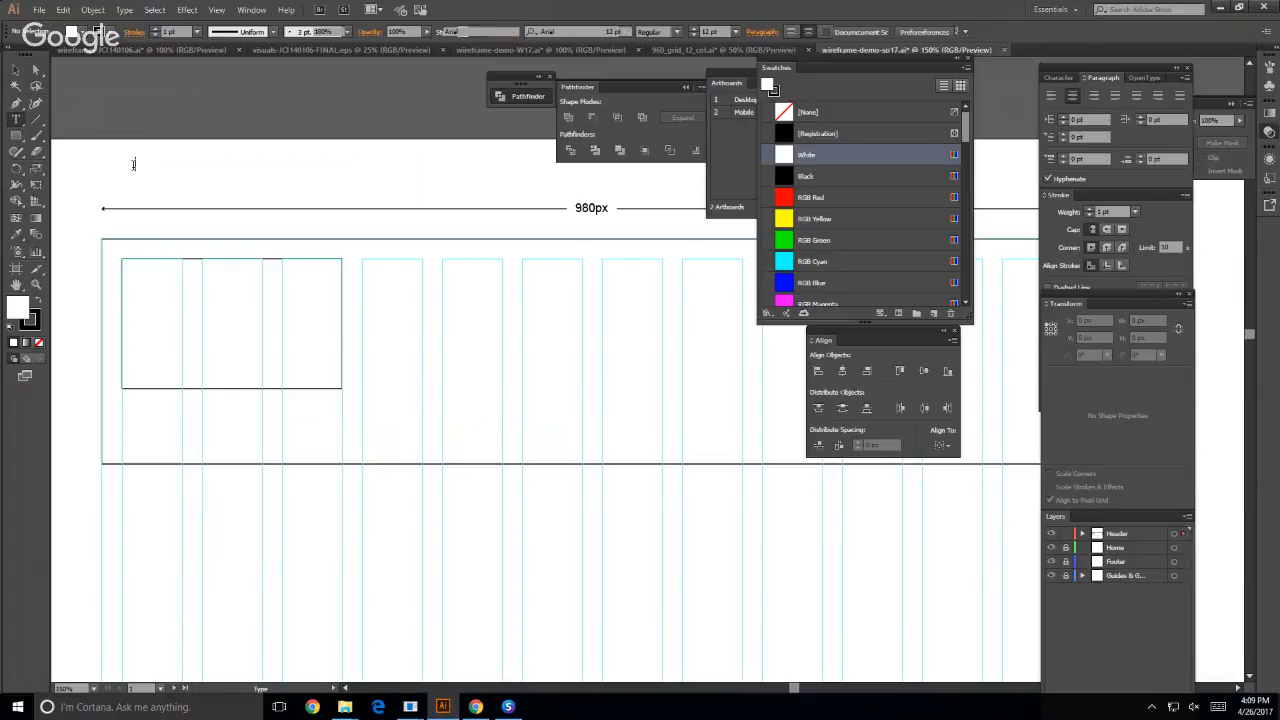
{"action": "left_click", "coordinate": [133, 164]}
{"action": "type", "text": "LOGO"}
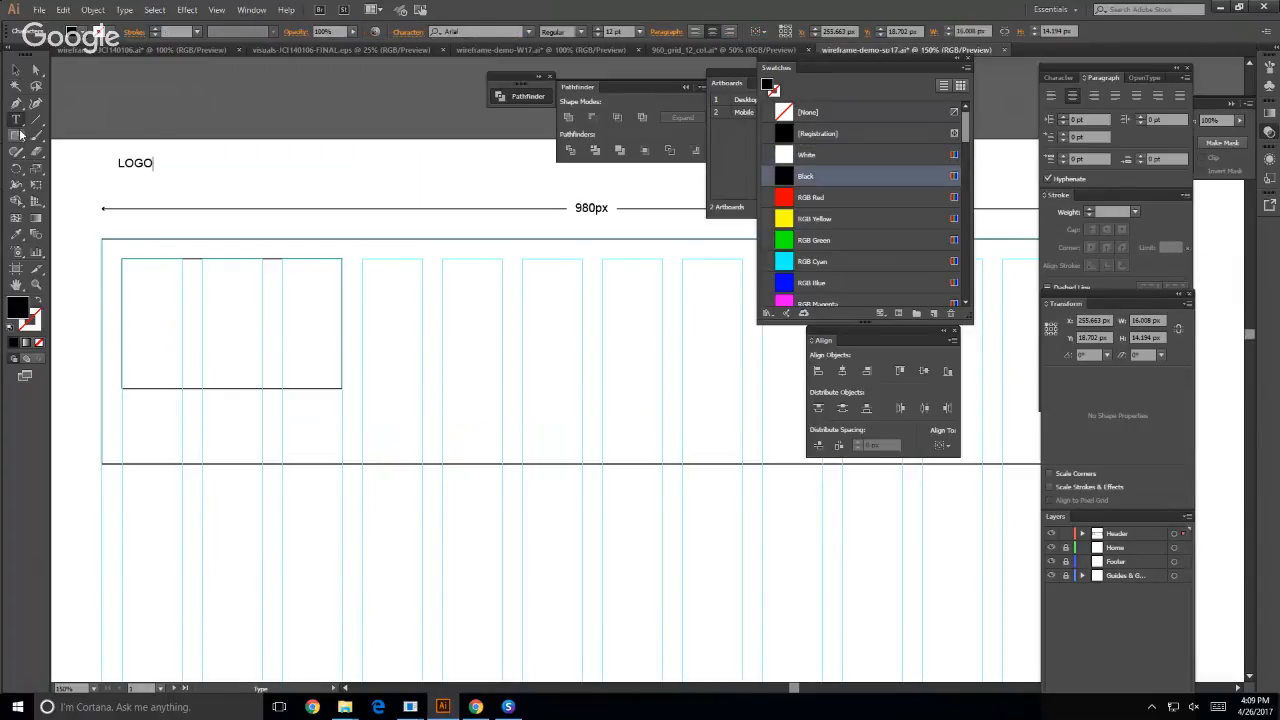
{"action": "key", "text": "Escape"}
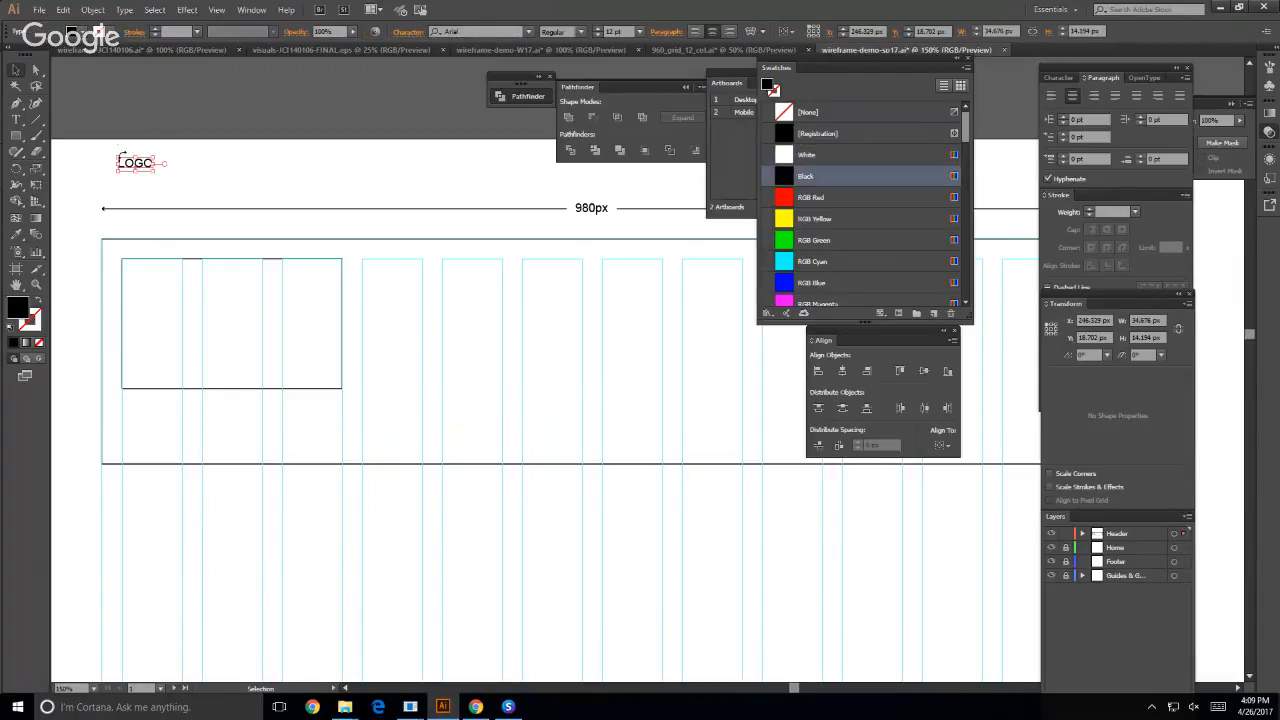
{"action": "left_click_drag", "start_coordinate": [129, 161], "coordinate": [219, 327]}
{"action": "left_click", "coordinate": [229, 190]}
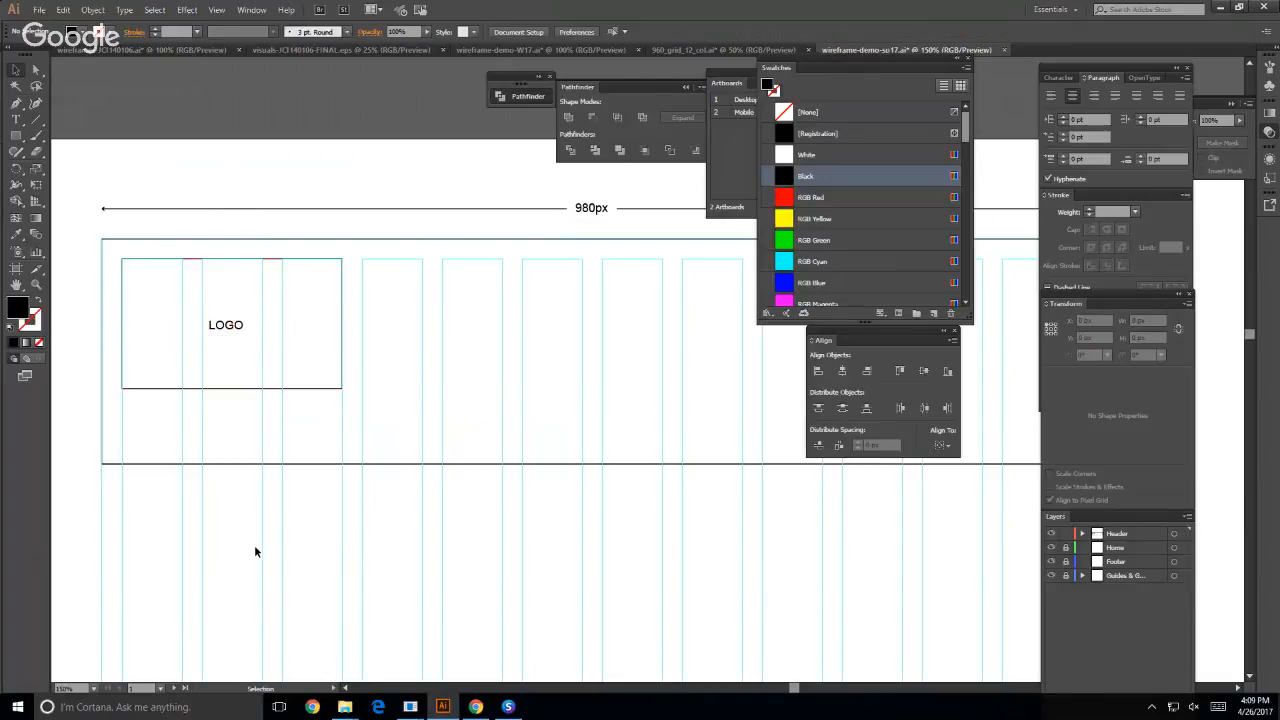
- Duplicate the LOGO text into the header area below the logo rectangle, under its first column
{"action": "left_click", "coordinate": [15, 120]}
{"action": "left_click", "coordinate": [15, 70]}
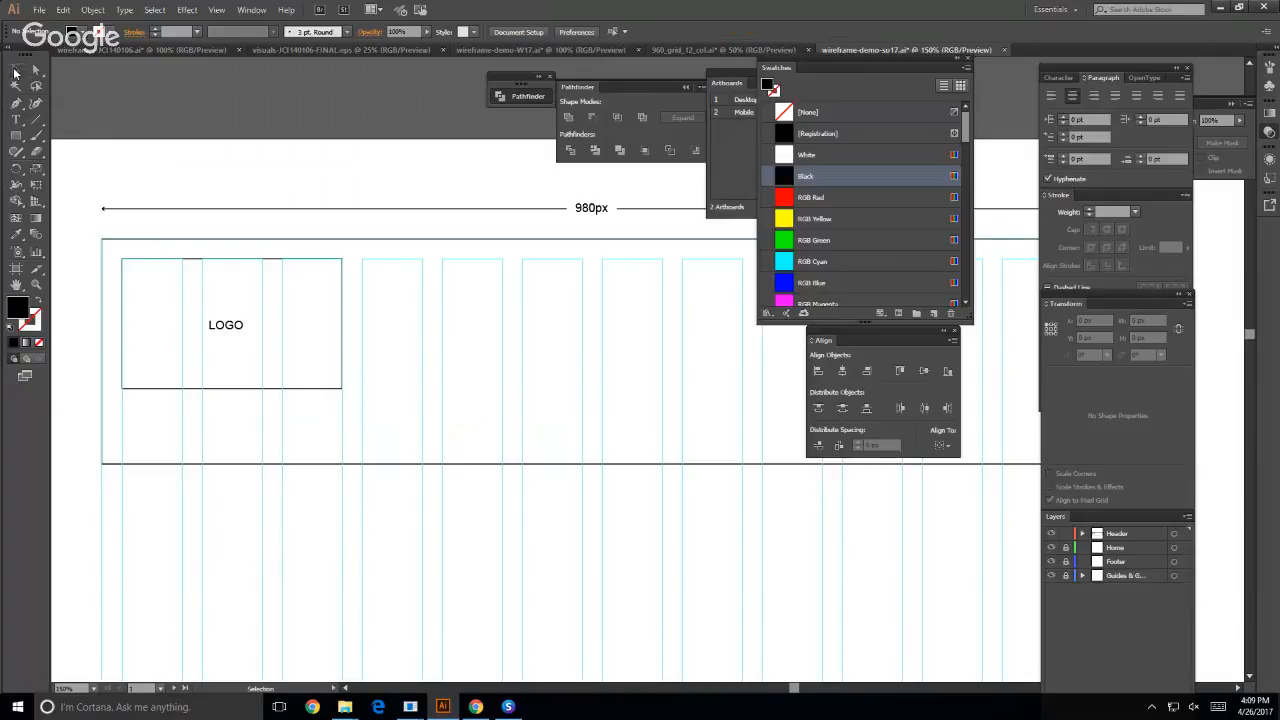
{"action": "left_click", "coordinate": [229, 329]}
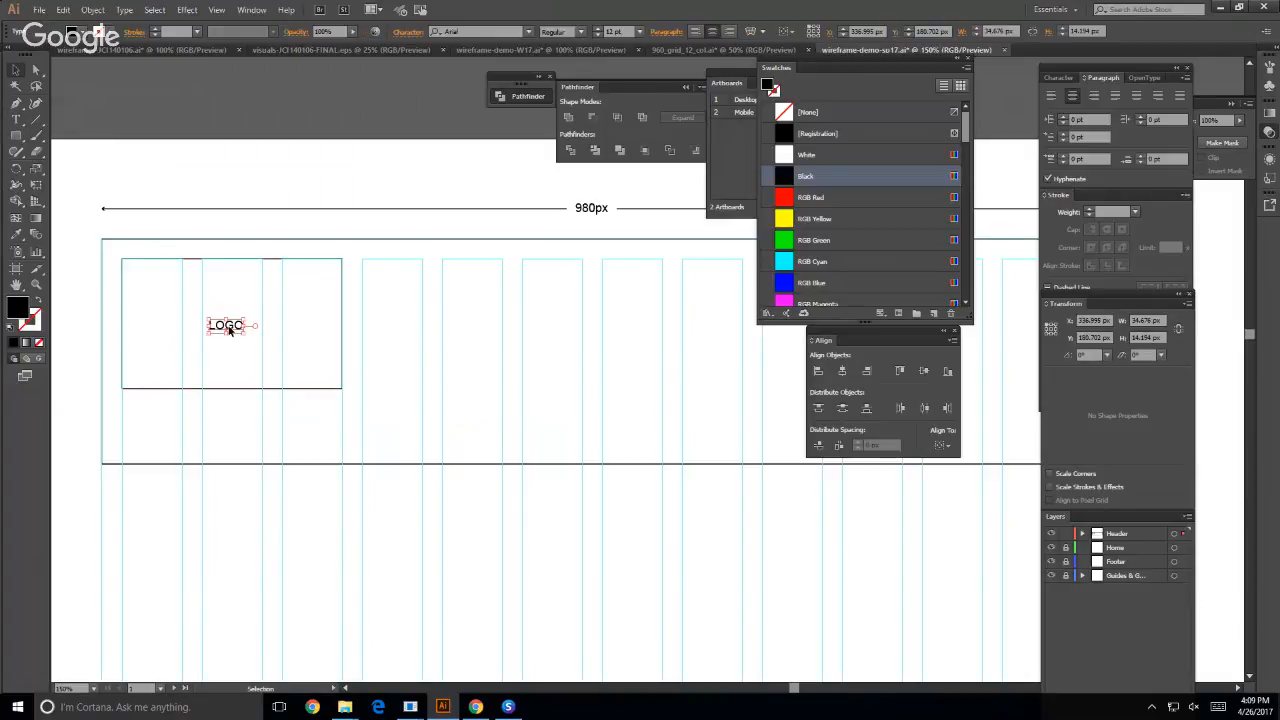
{"action": "left_click_drag", "start_coordinate": [229, 330], "coordinate": [221, 441]}
{"action": "key", "text": "ctrl+z"}
{"action": "left_click_drag", "start_coordinate": [229, 327], "coordinate": [158, 444]}
- Replace the text of the LOGO copy with "about"
{"action": "key", "text": "t"}
{"action": "double_click", "coordinate": [158, 444]}
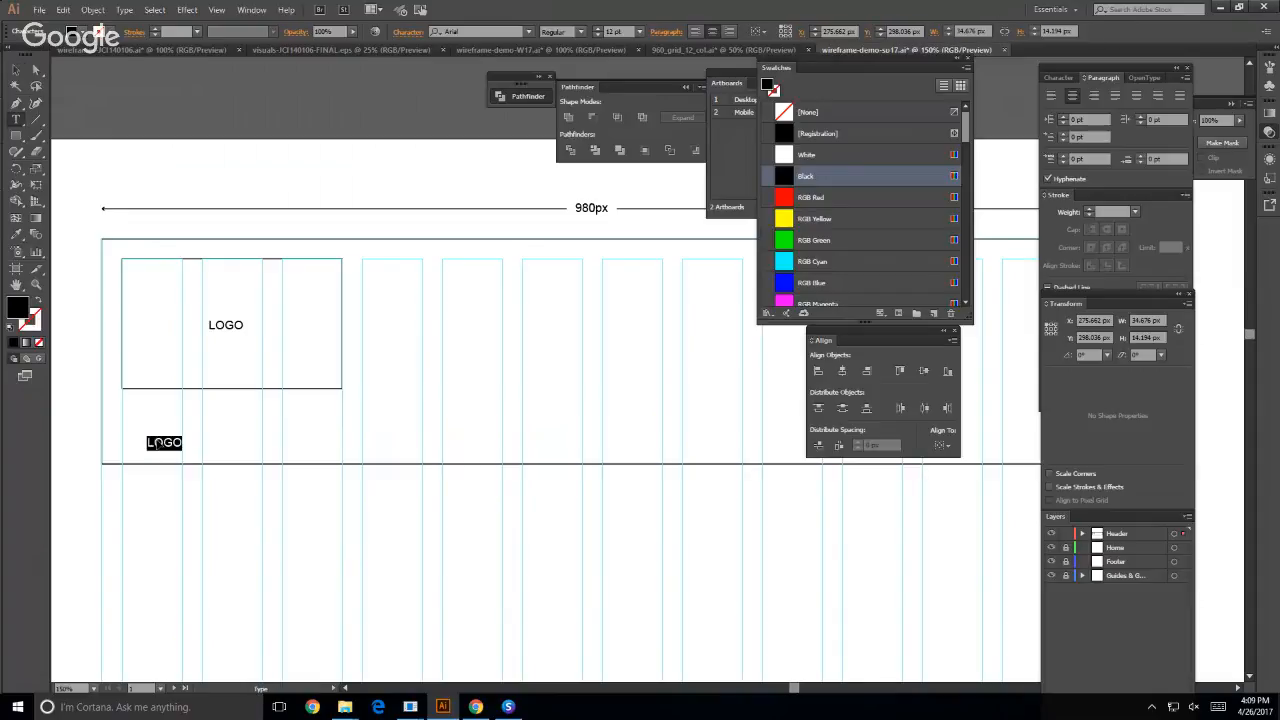
{"action": "type", "text": "about"}
{"action": "key", "text": "BackSpace"}
{"action": "key", "text": "BackSpace"}
{"action": "key", "text": "BackSpace"}
{"action": "key", "text": "BackSpace"}
{"action": "key", "text": "BackSpace"}
{"action": "type", "text": "A"}
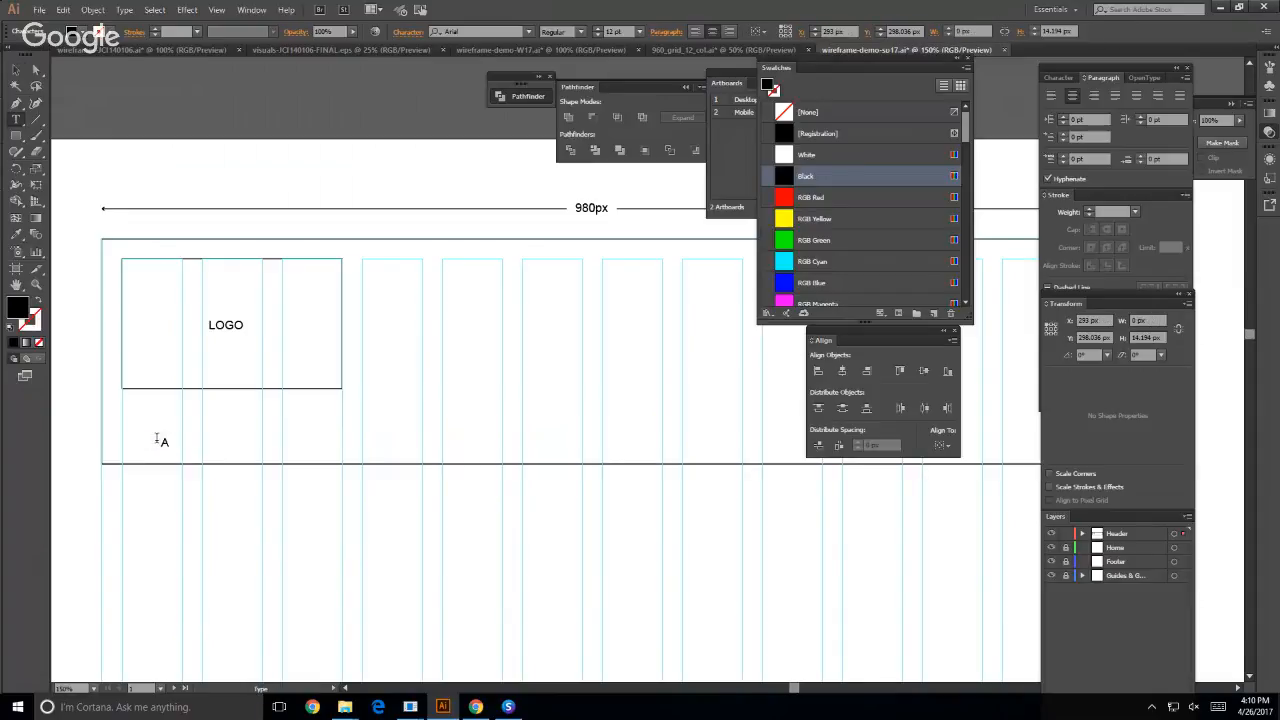
{"action": "type", "text": "b"}
{"action": "key", "text": "BackSpace"}
{"action": "key", "text": "BackSpace"}
{"action": "type", "text": "about"}
- Convert the "about" label to uppercase
{"action": "double_click", "coordinate": [155, 446]}
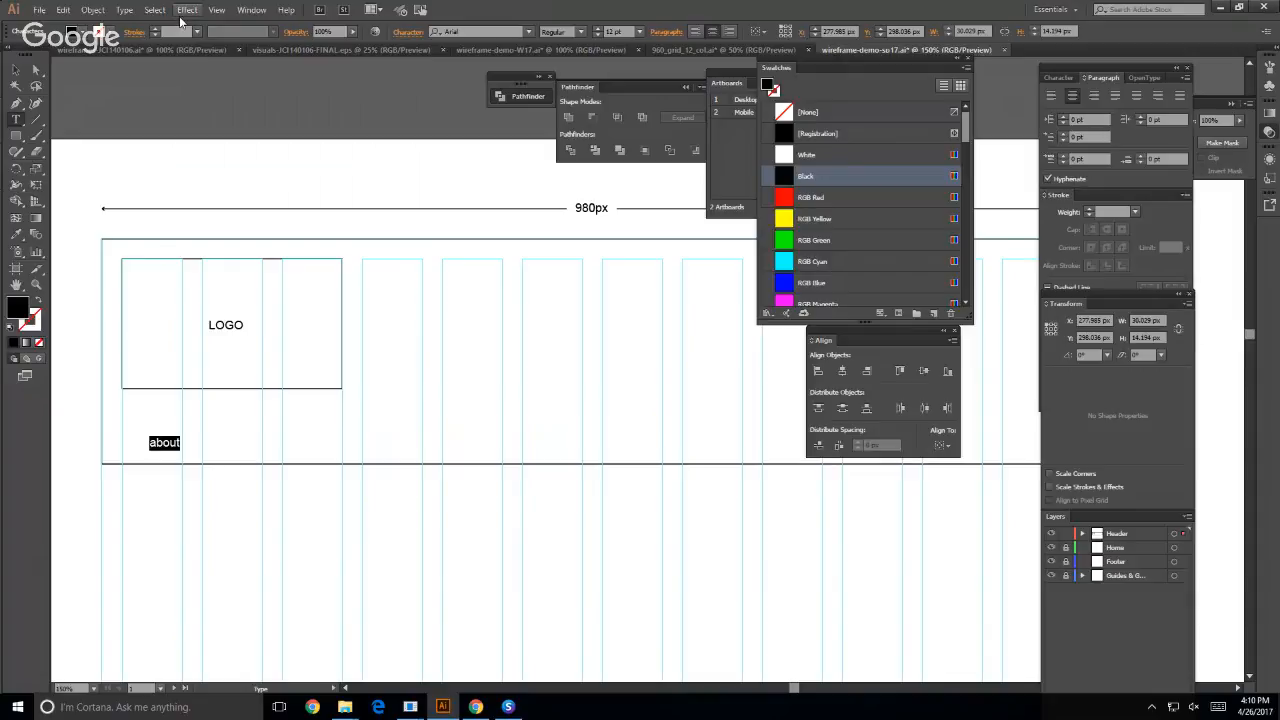
{"action": "left_click", "coordinate": [216, 10]}
{"action": "mouse_move", "coordinate": [95, 9]}
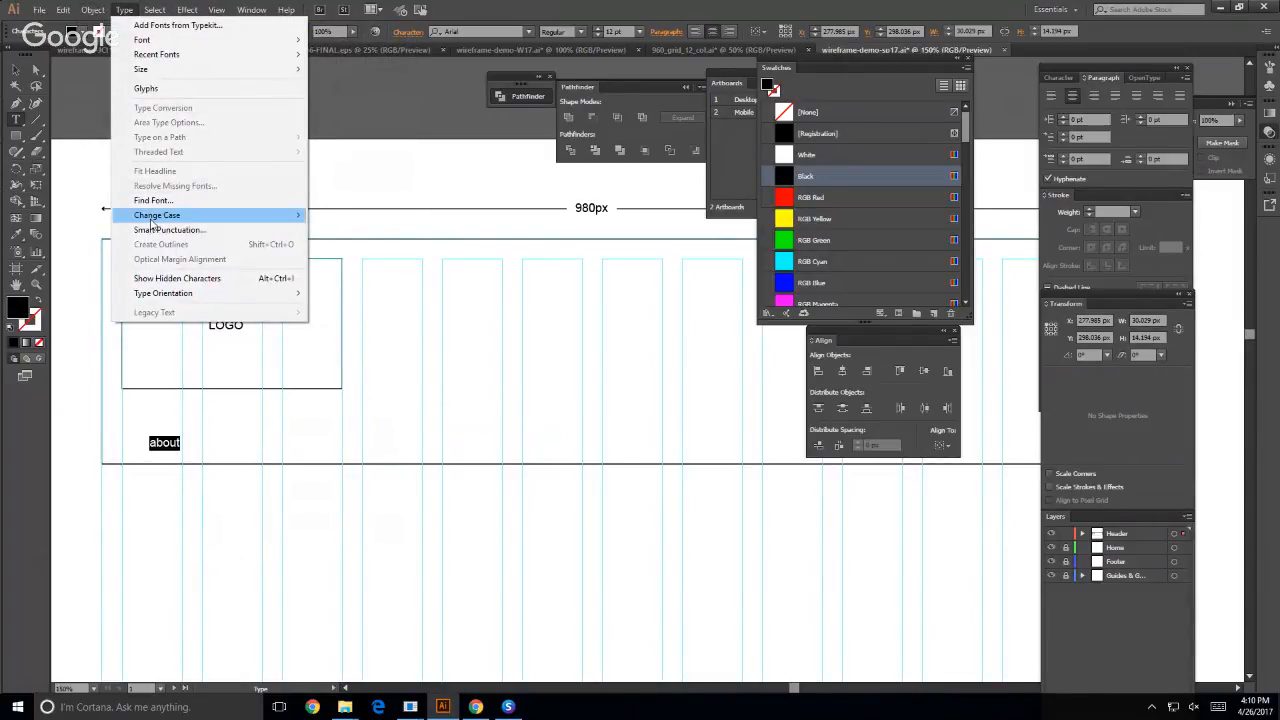
{"action": "mouse_move", "coordinate": [290, 216]}
{"action": "left_click", "coordinate": [341, 221]}
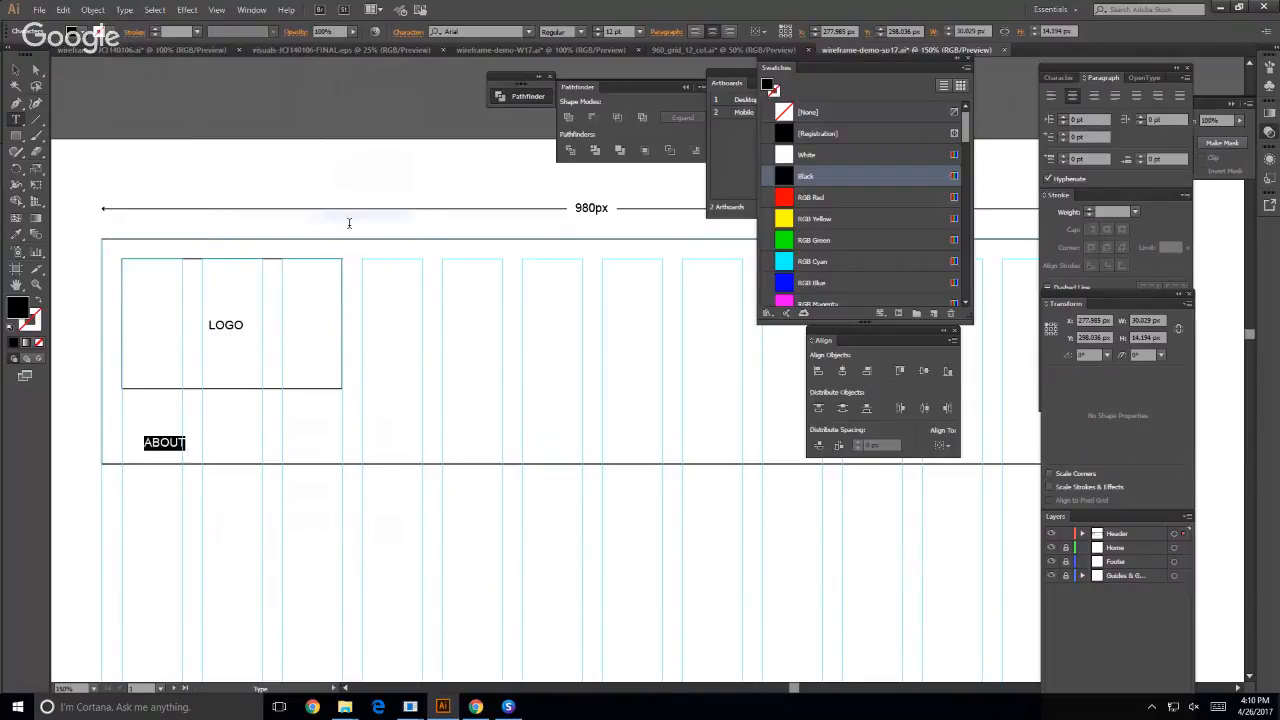
{"action": "left_click", "coordinate": [15, 70]}
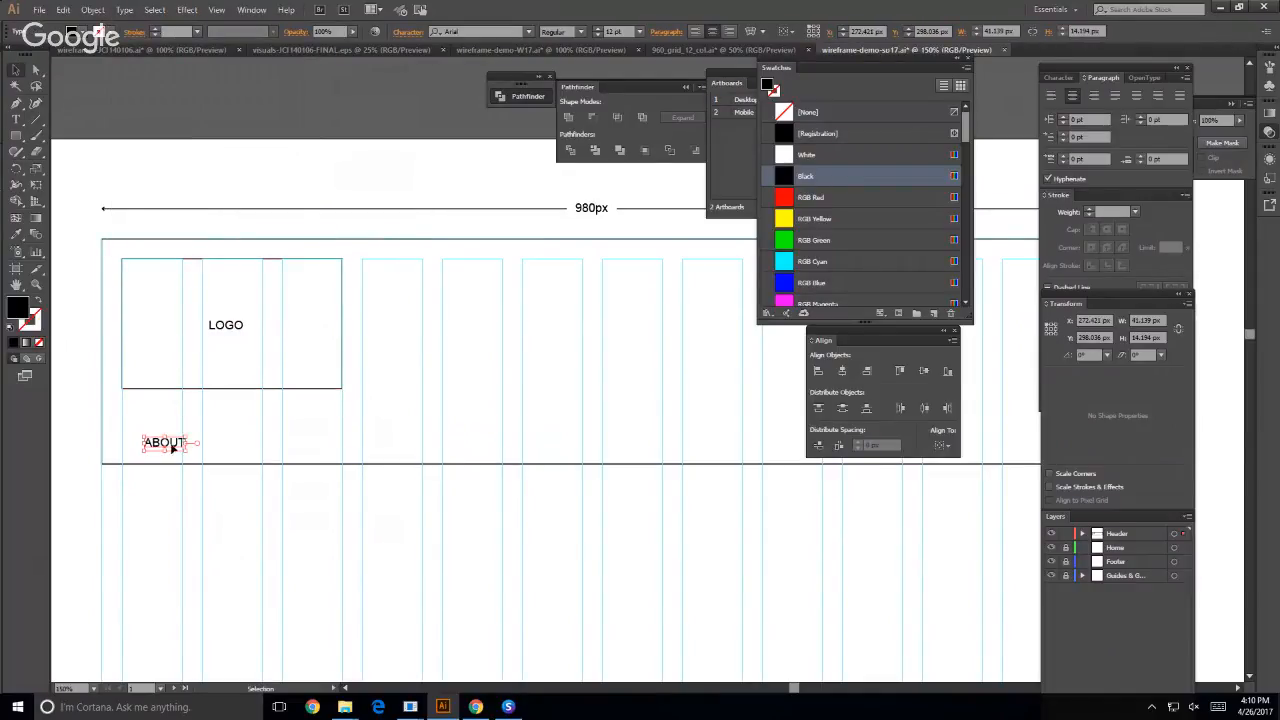
- Duplicate the ABOUT label across to the fourth grid column and replace the copy's text with "services"
{"action": "left_click_drag", "start_coordinate": [171, 449], "coordinate": [391, 451]}
{"action": "double_click", "coordinate": [391, 449]}
{"action": "double_click", "coordinate": [384, 442]}
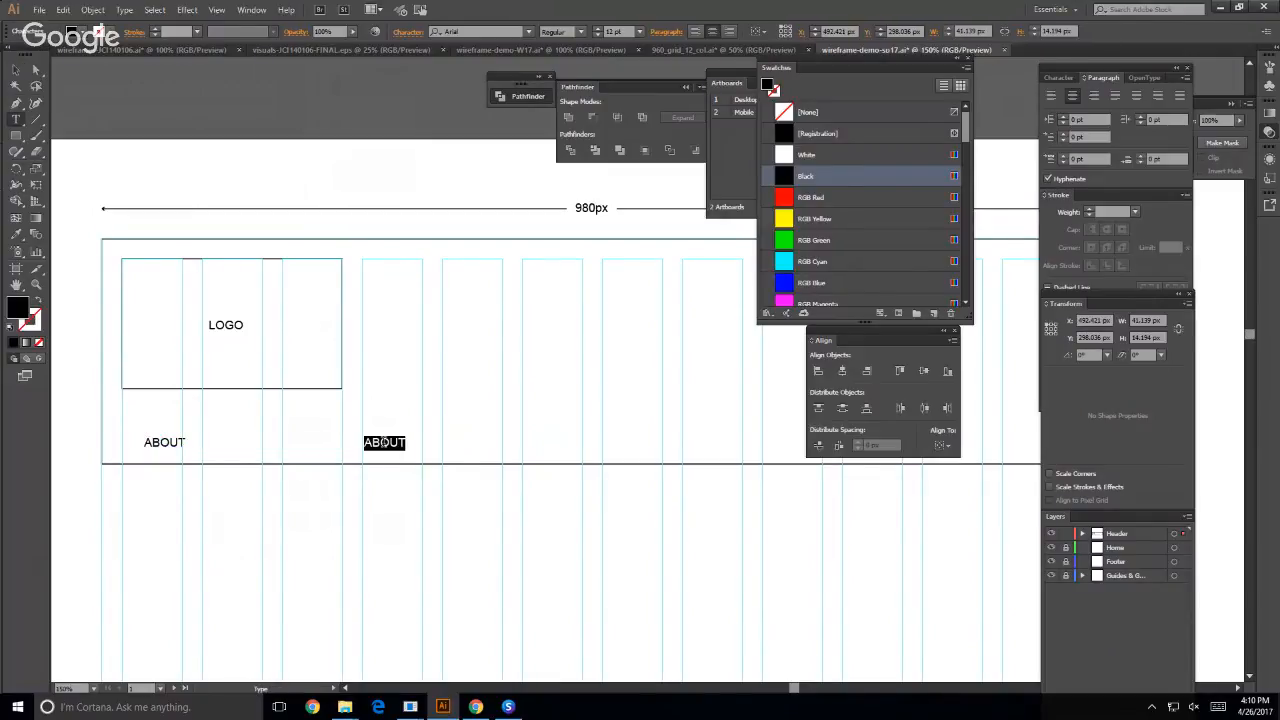
{"action": "type", "text": "services"}
- Convert the "services" label to uppercase
{"action": "double_click", "coordinate": [397, 448]}
{"action": "left_click", "coordinate": [124, 10]}
{"action": "mouse_move", "coordinate": [160, 215]}
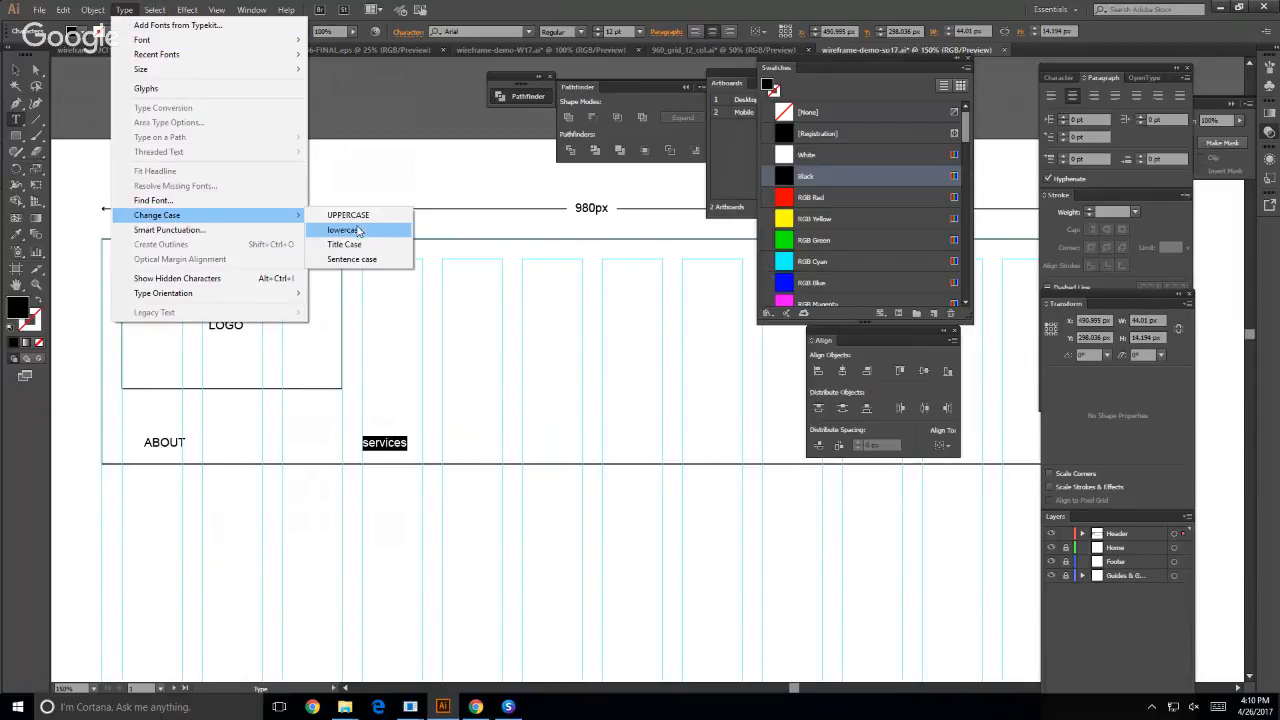
{"action": "left_click", "coordinate": [340, 214]}
{"action": "left_click", "coordinate": [15, 70]}
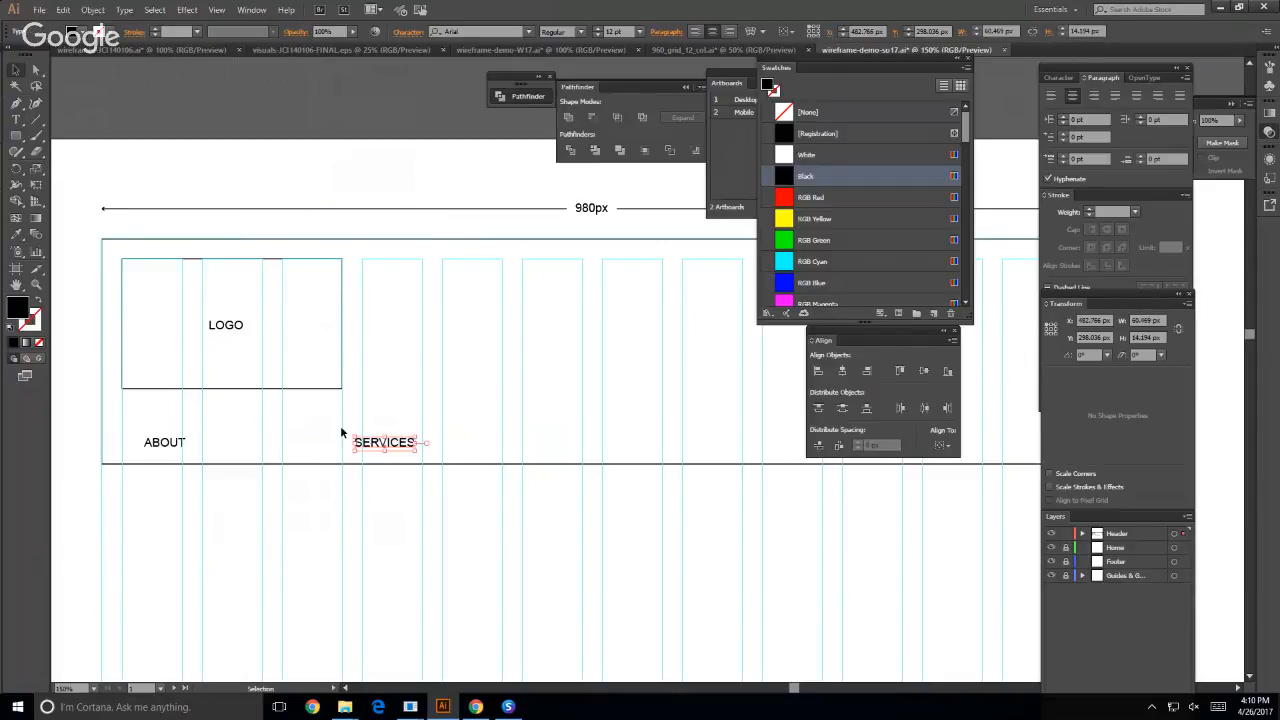
- Duplicate the SERVICES label to its right and replace the copy's text with PORTFOLIO
{"action": "key", "text": "super"}
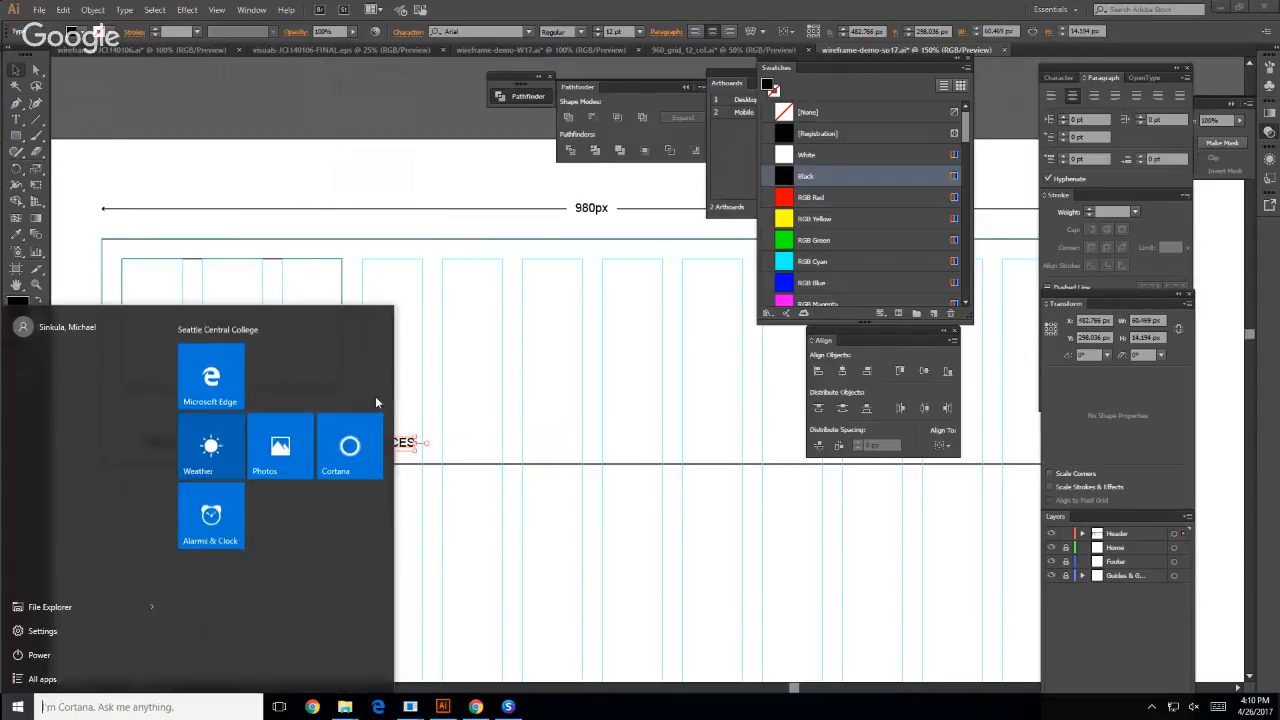
{"action": "left_click", "coordinate": [411, 416]}
{"action": "left_click_drag", "start_coordinate": [390, 446], "coordinate": [502, 450]}
{"action": "double_click", "coordinate": [488, 446]}
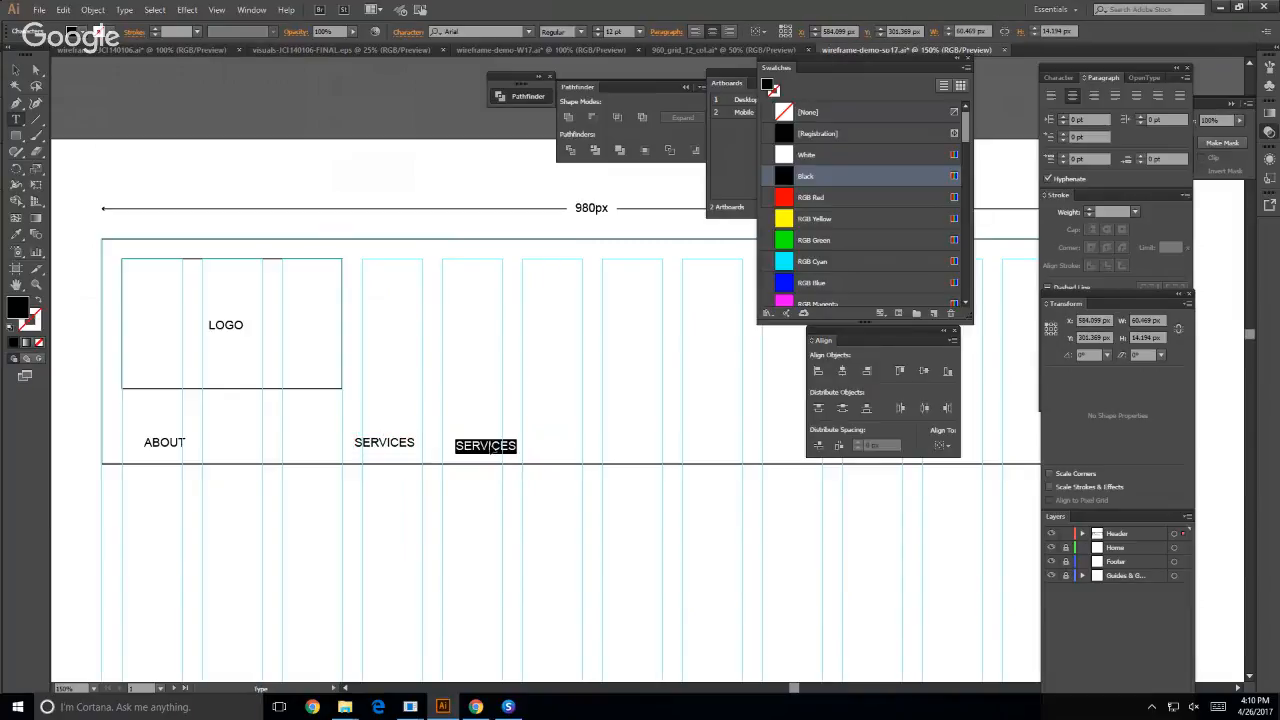
{"action": "type", "text": "PORTFOLIO"}
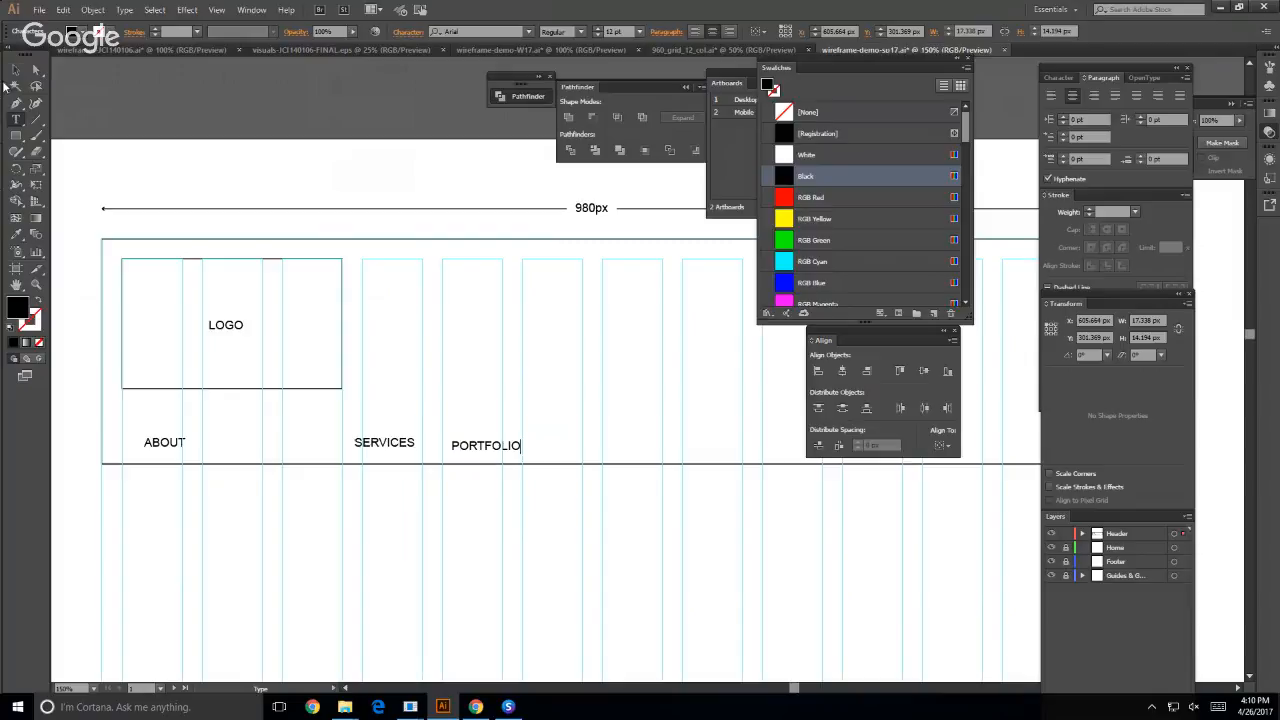
{"action": "key", "text": "Escape"}
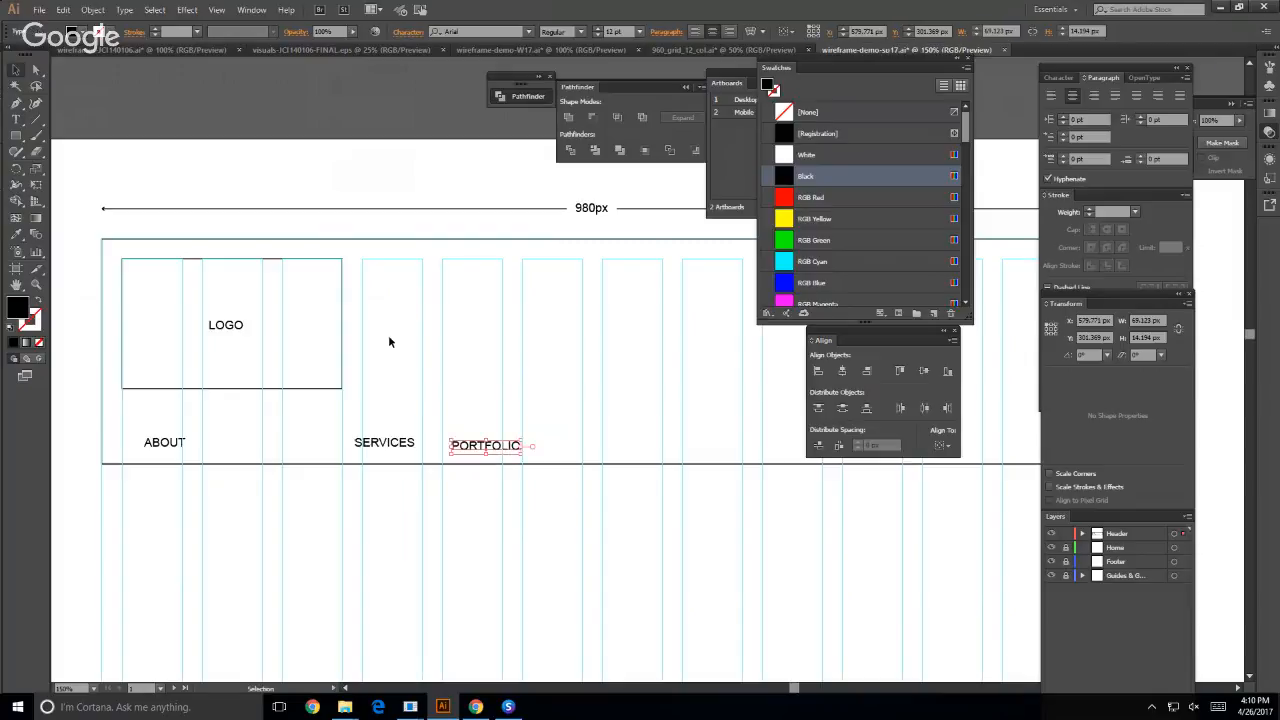
- Duplicate the PORTFOLIO label to around the seventh grid column and replace the copy's text with BLOG
{"action": "left_click_drag", "start_coordinate": [472, 447], "coordinate": [636, 444]}
{"action": "double_click", "coordinate": [636, 444]}
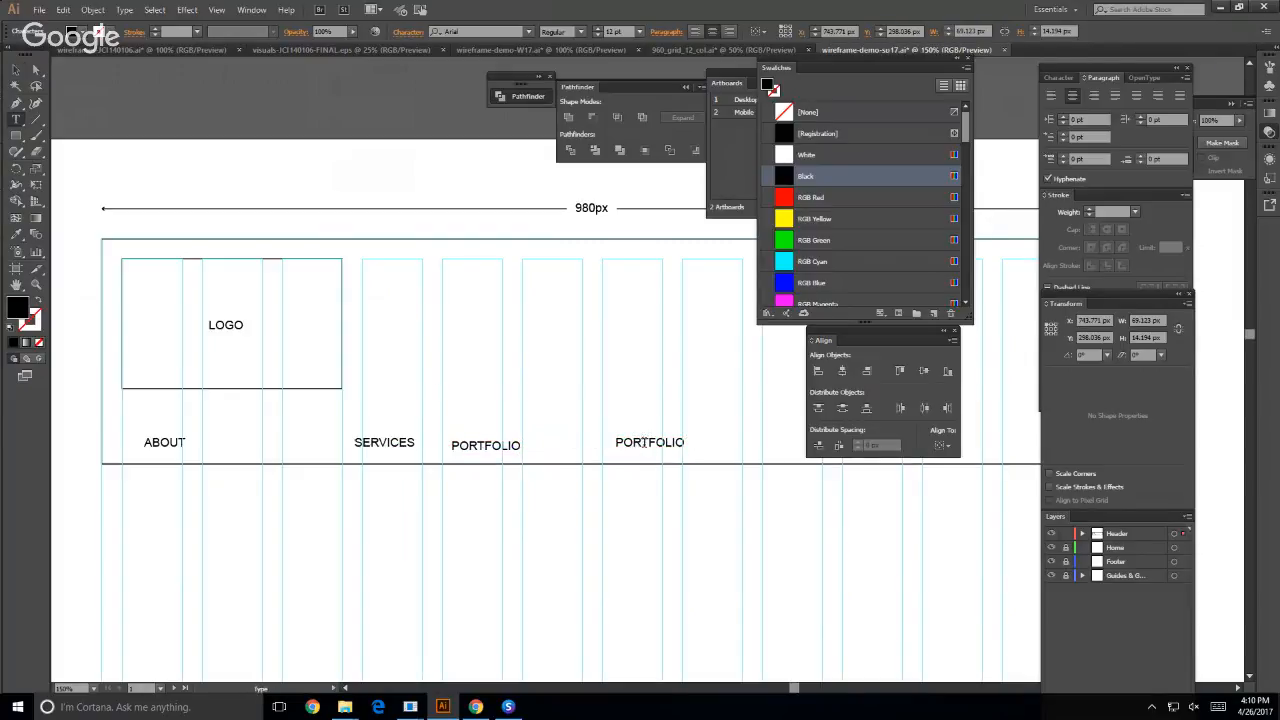
{"action": "double_click", "coordinate": [644, 443]}
{"action": "type", "text": "BLOG"}
{"action": "left_click", "coordinate": [15, 70]}
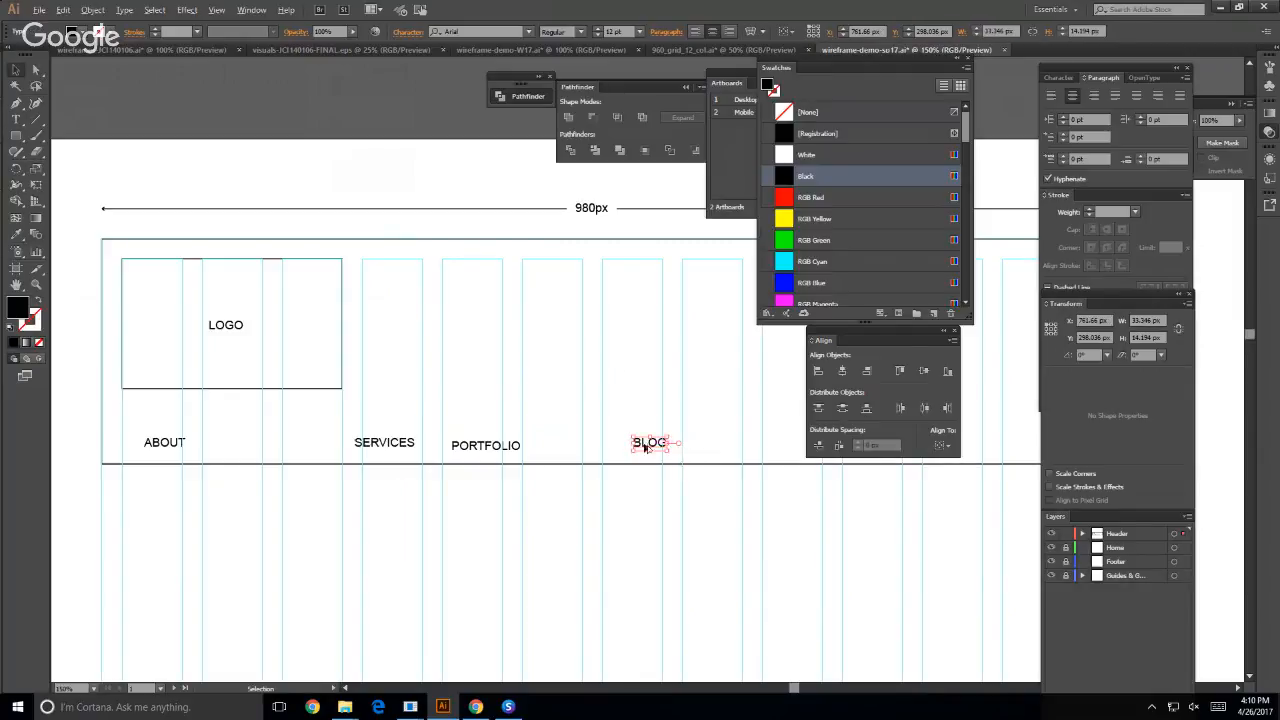
- Duplicate the BLOG label to around the eighth grid column and replace the copy's text with CONTACT
{"action": "left_click_drag", "start_coordinate": [647, 447], "coordinate": [749, 443]}
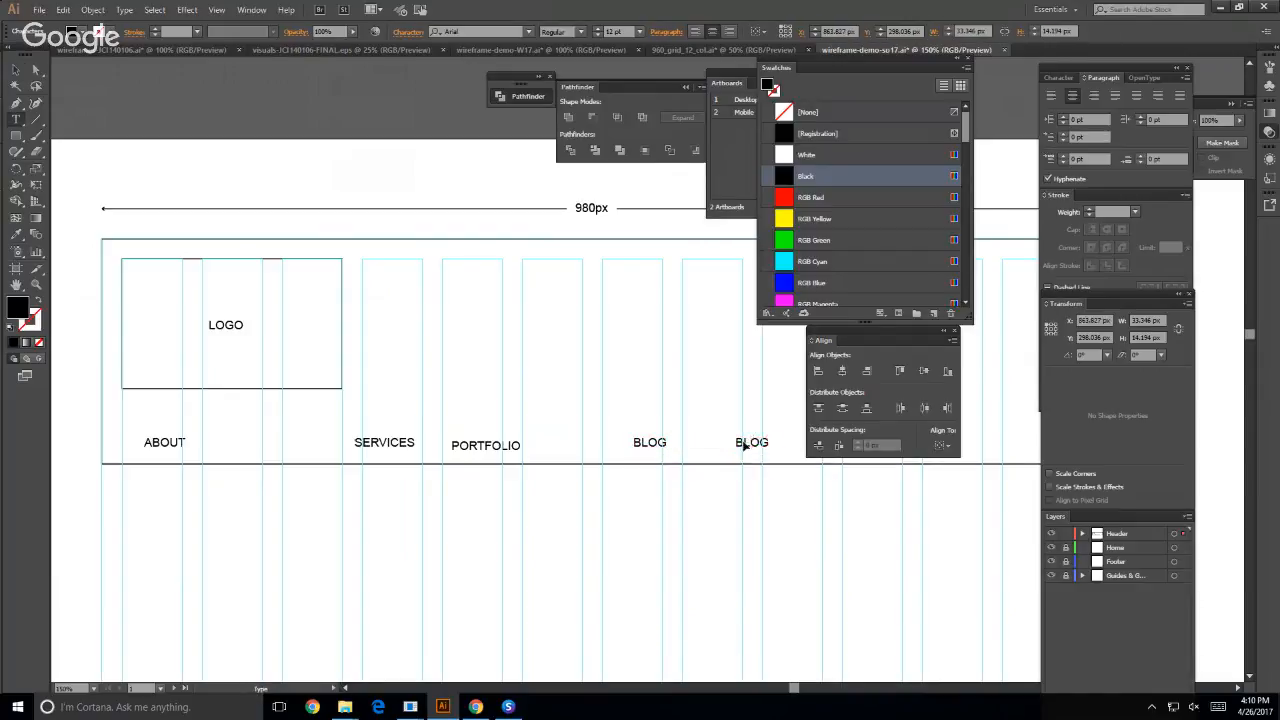
{"action": "double_click", "coordinate": [752, 442]}
{"action": "type", "text": "CONTACT"}
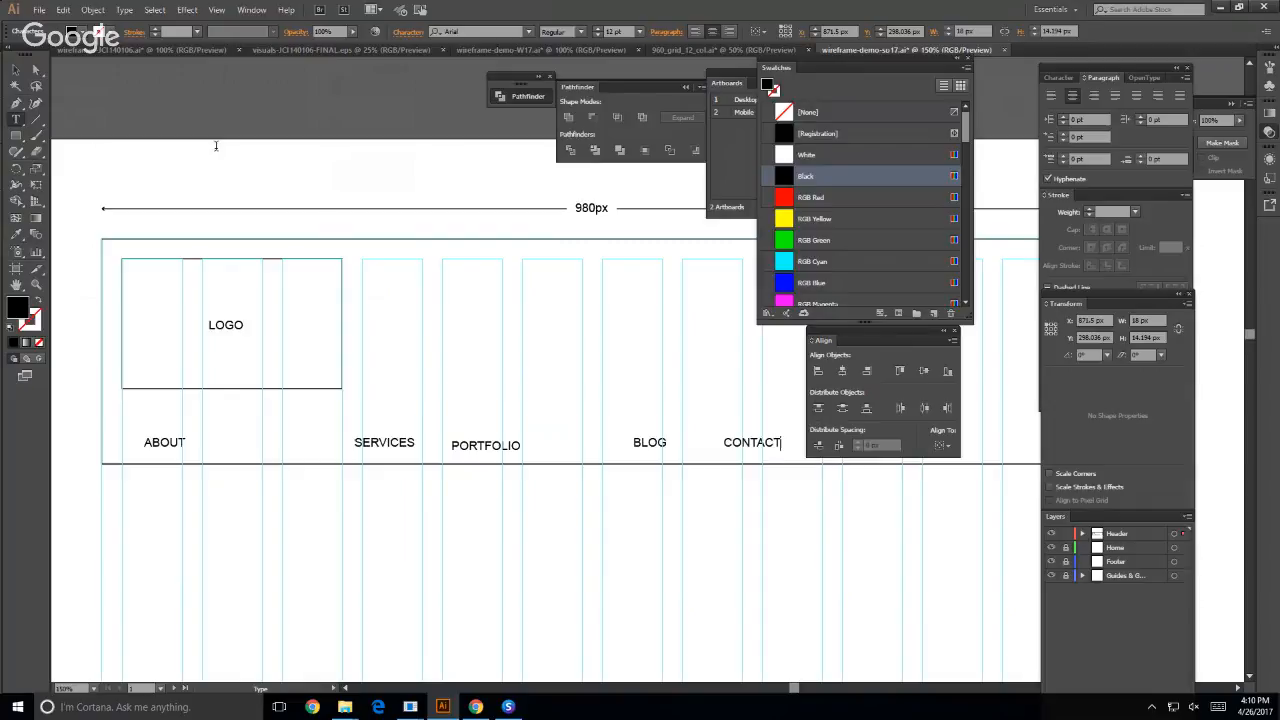
{"action": "left_click", "coordinate": [36, 70]}
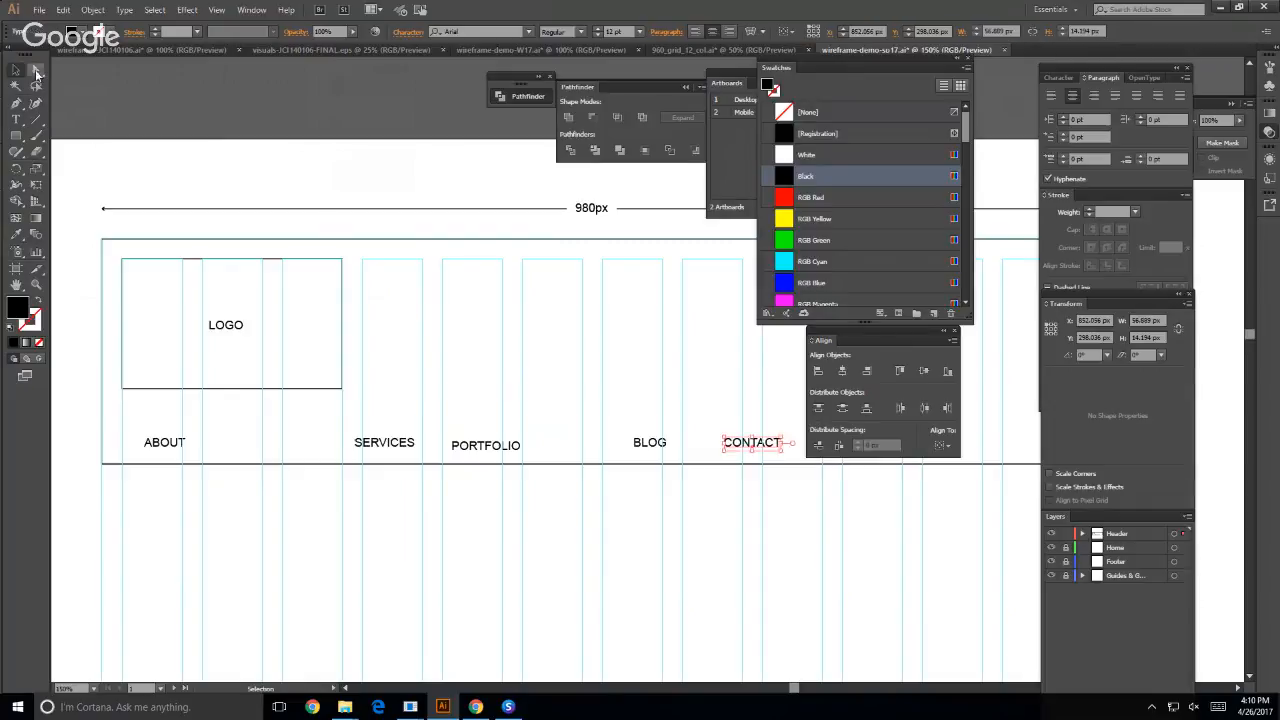
- Close the Swatches panel and move the Artboards and Align panels clear of the header drawing, viewing it at 100%
{"action": "left_click", "coordinate": [968, 57]}
{"action": "left_click_drag", "start_coordinate": [836, 75], "coordinate": [958, 71]}
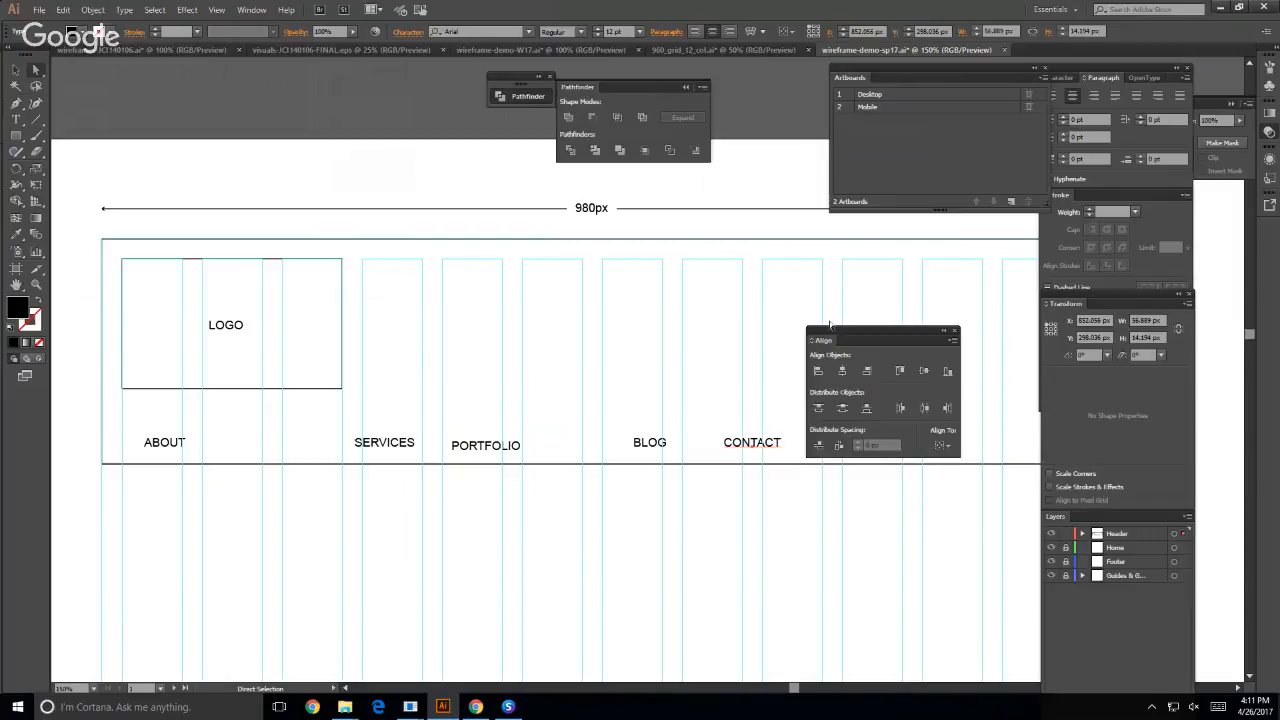
{"action": "left_click_drag", "start_coordinate": [838, 333], "coordinate": [1102, 291]}
{"action": "key", "text": "ctrl+1"}
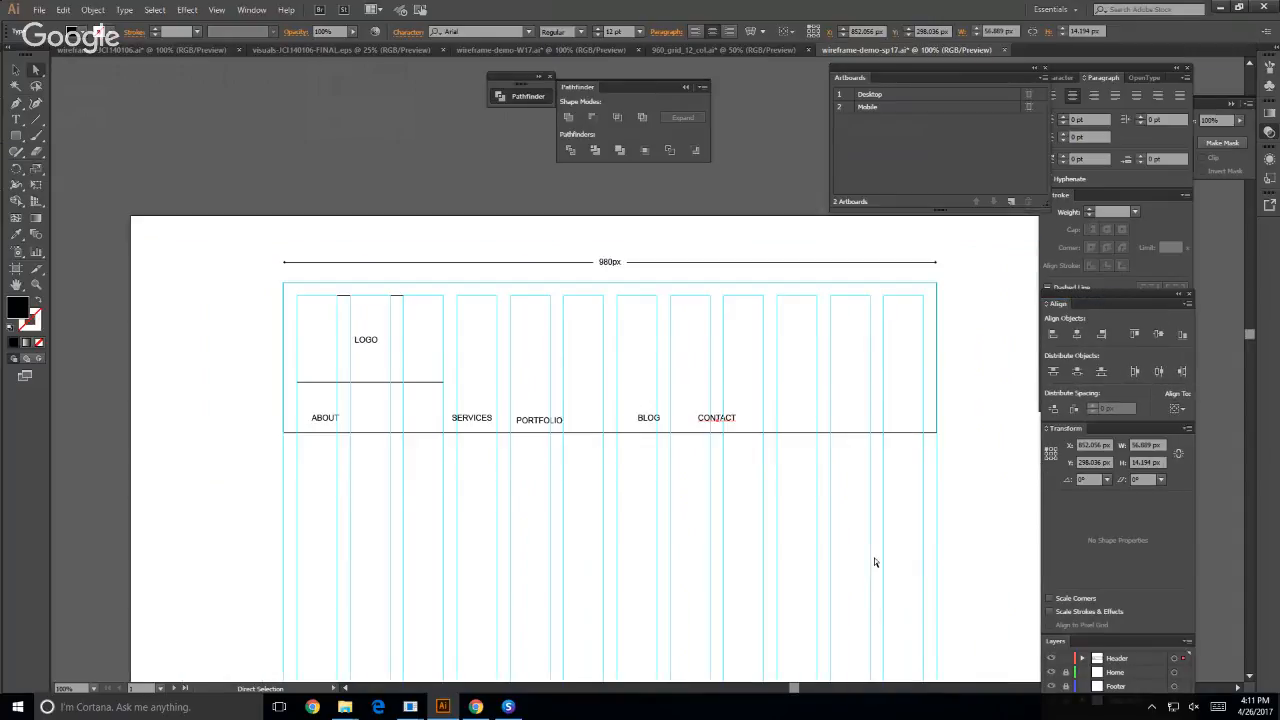
- Shift the ABOUT label slightly right to about X 290 px and move the CONTACT label into the last grid column
{"action": "left_click", "coordinate": [780, 526]}
{"action": "left_click", "coordinate": [322, 418]}
{"action": "key", "text": "v"}
{"action": "left_click", "coordinate": [193, 260]}
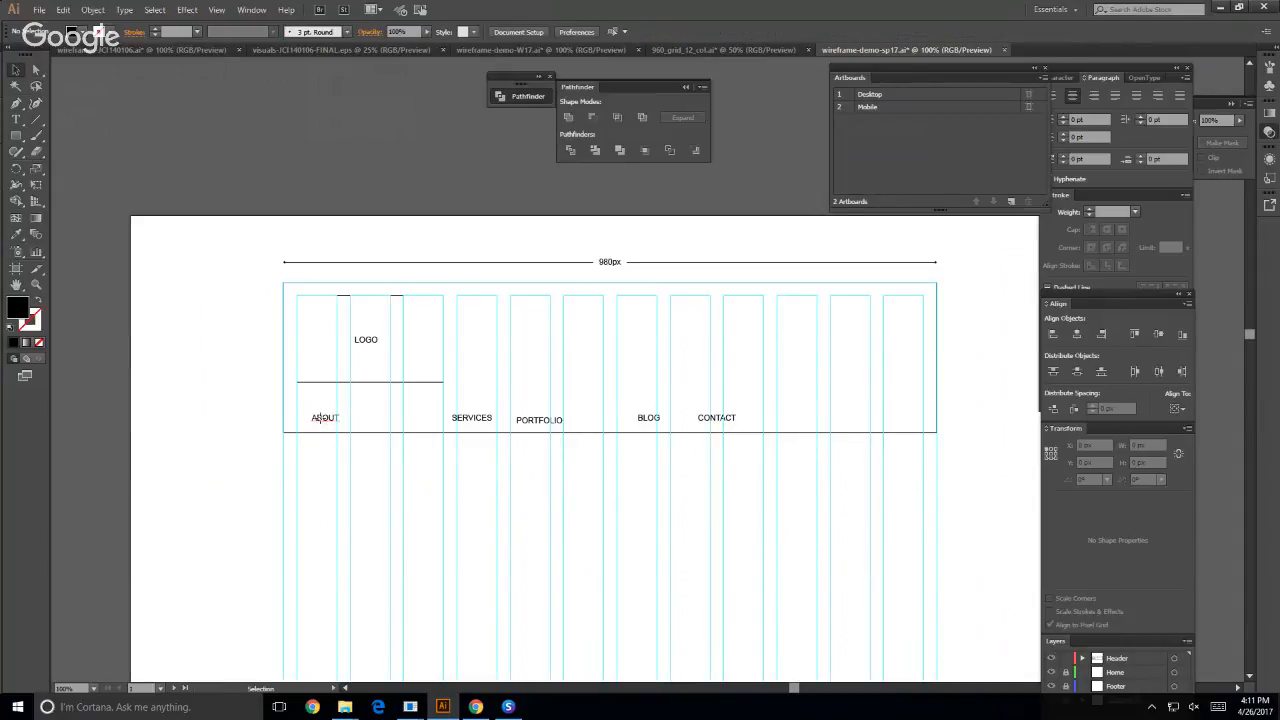
{"action": "left_click_drag", "start_coordinate": [322, 421], "coordinate": [335, 421]}
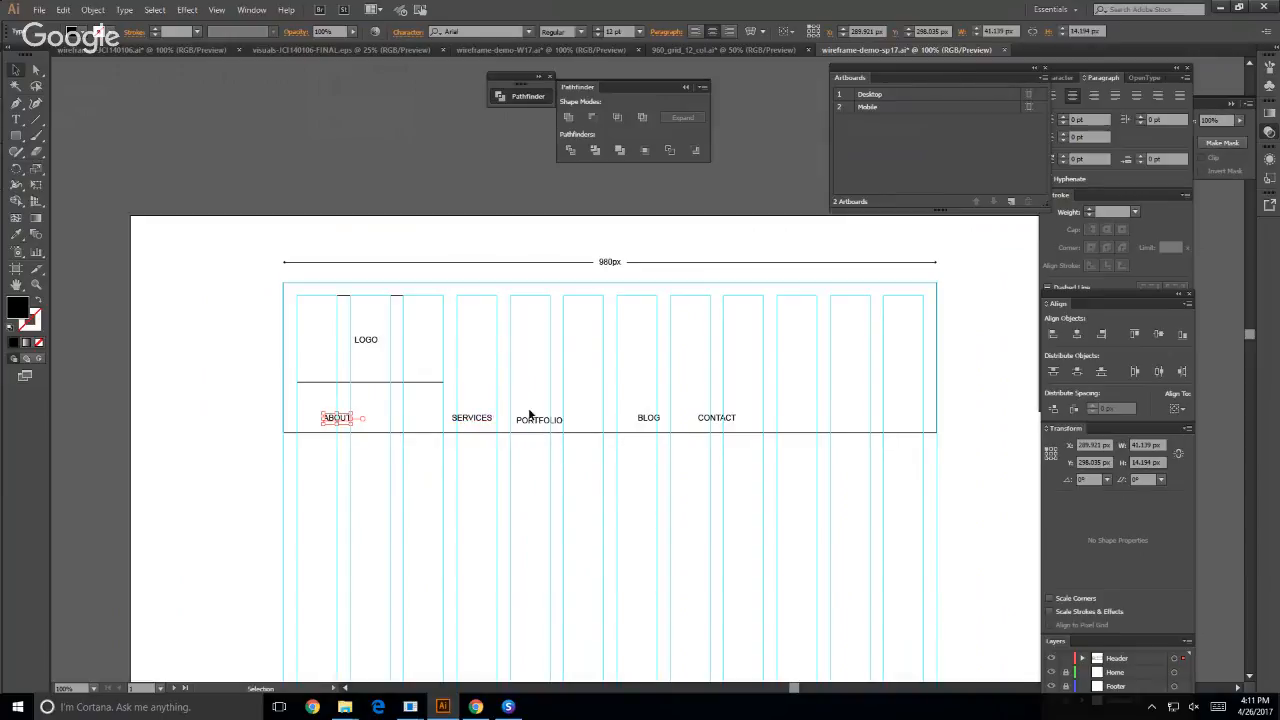
{"action": "left_click", "coordinate": [730, 422]}
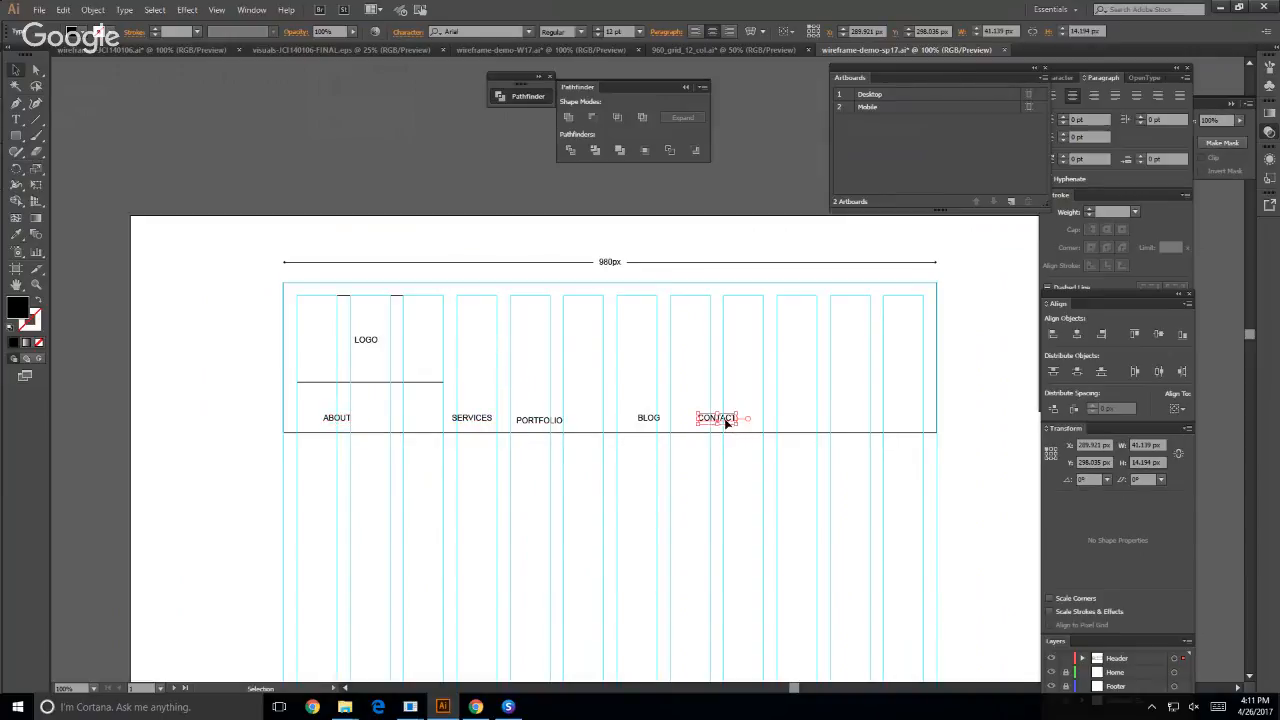
{"action": "left_click_drag", "start_coordinate": [730, 421], "coordinate": [882, 424]}
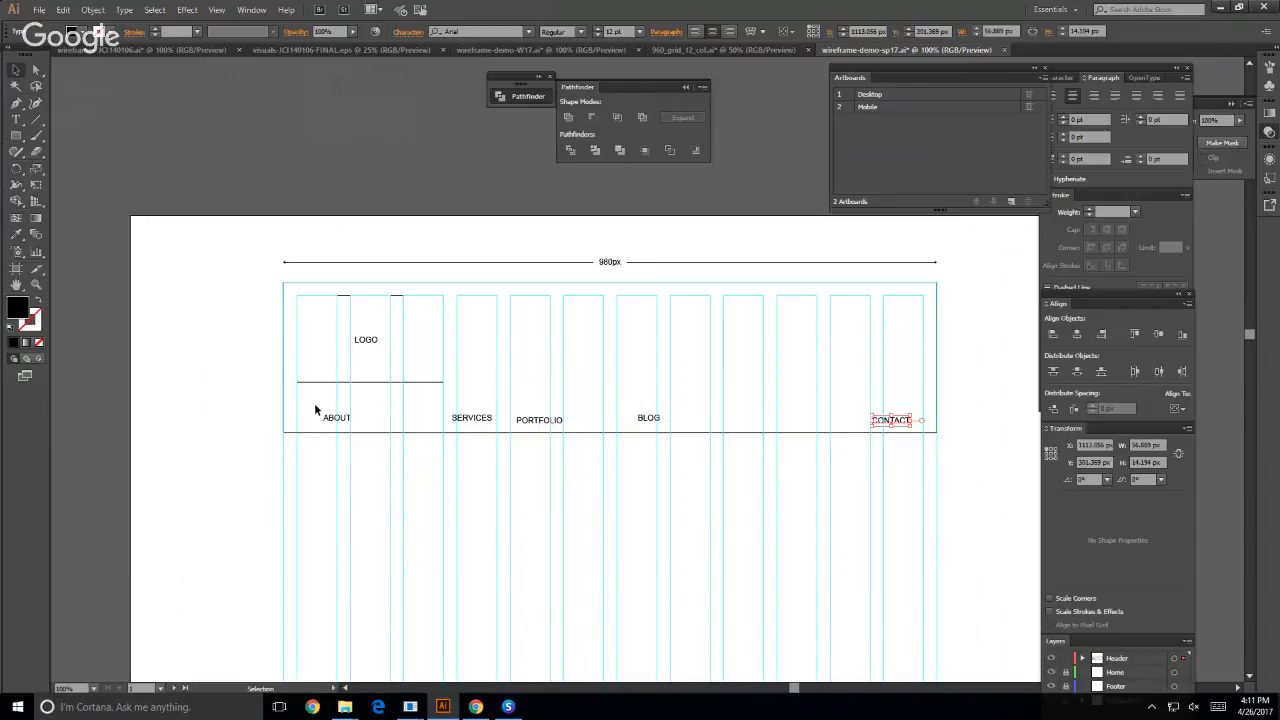
- Align the five navigation labels by their bottom edges and distribute them evenly by their horizontal centers
{"action": "left_click_drag", "start_coordinate": [314, 403], "coordinate": [891, 425]}
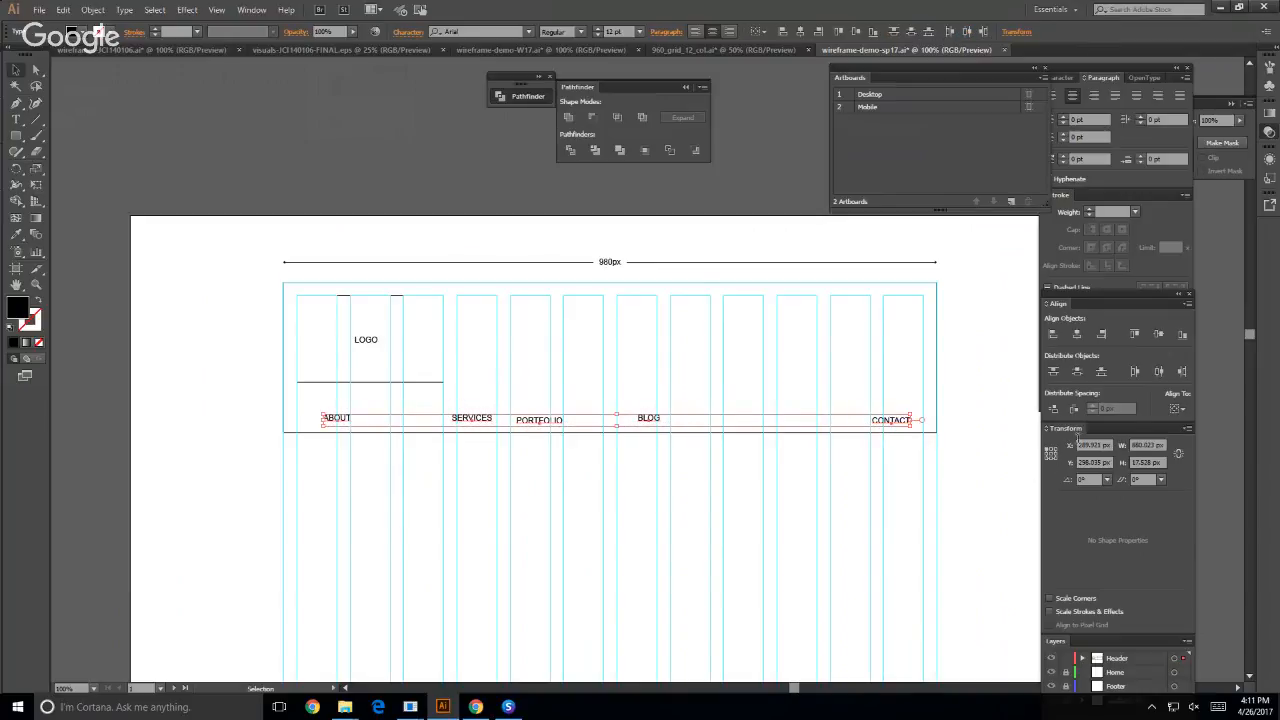
{"action": "left_click", "coordinate": [1177, 409]}
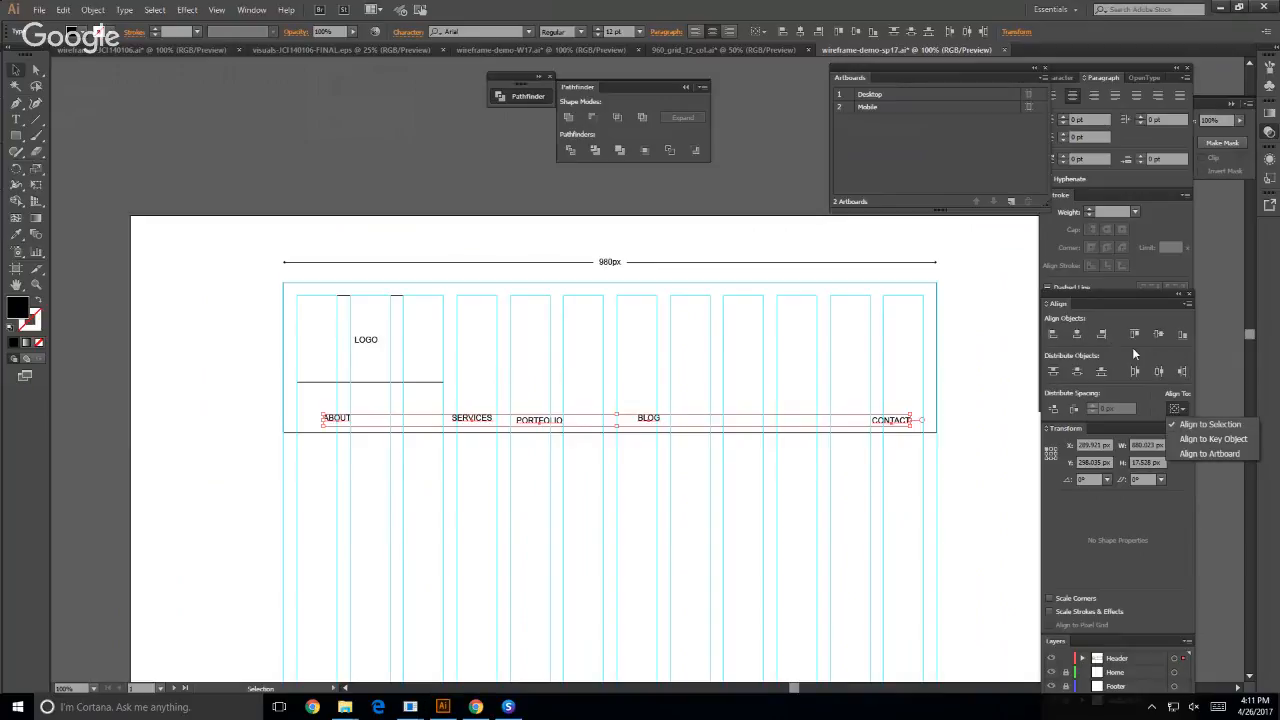
{"action": "left_click", "coordinate": [1177, 338]}
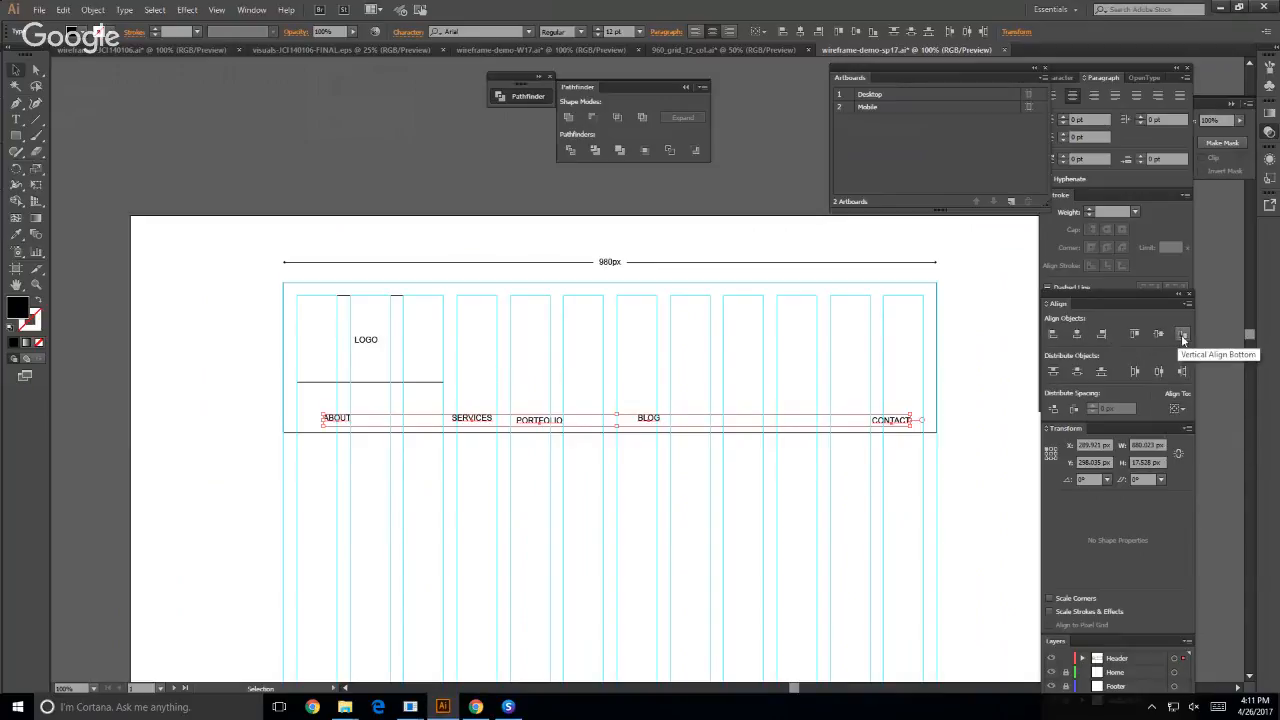
{"action": "left_click", "coordinate": [1182, 338]}
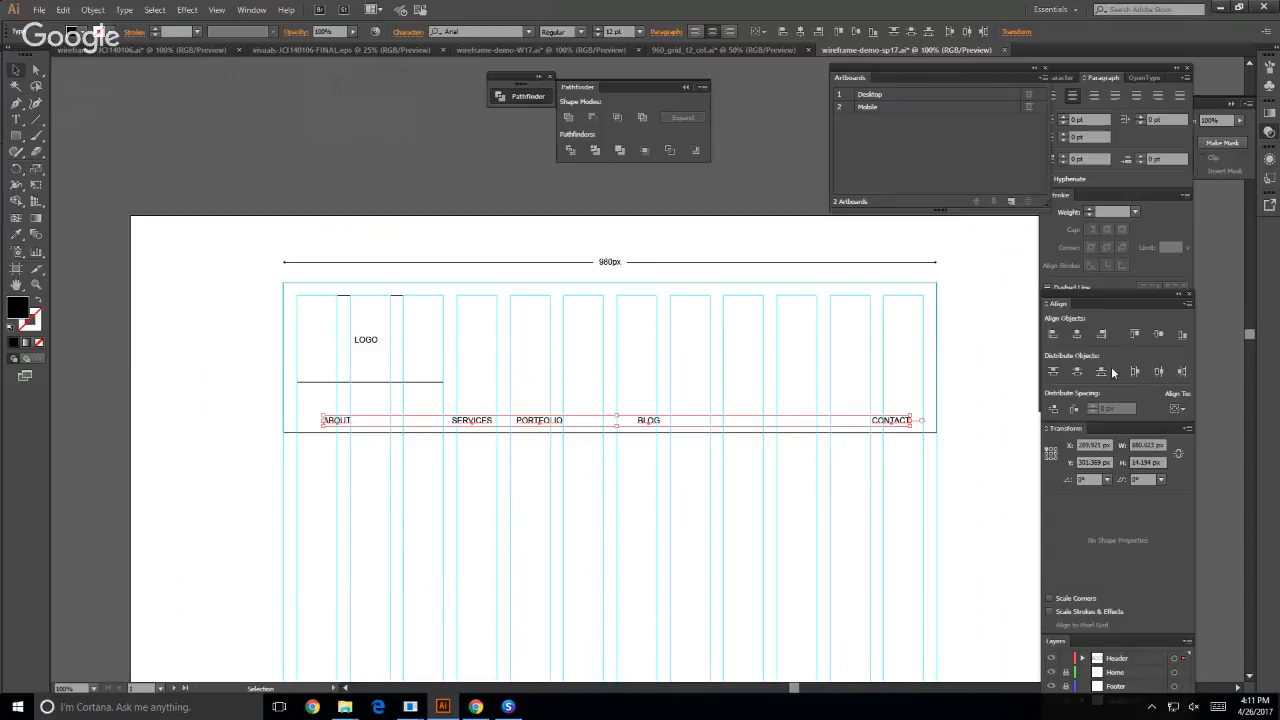
{"action": "left_click", "coordinate": [1160, 373]}
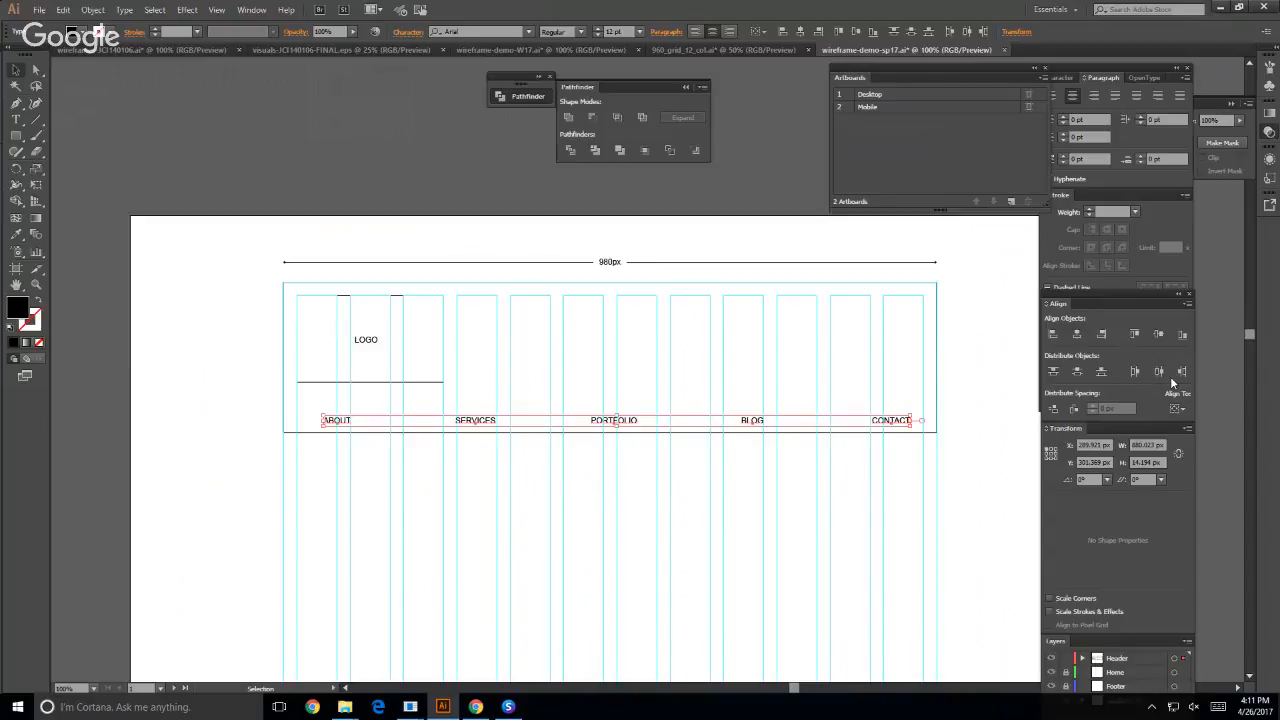
{"action": "left_click", "coordinate": [177, 240]}
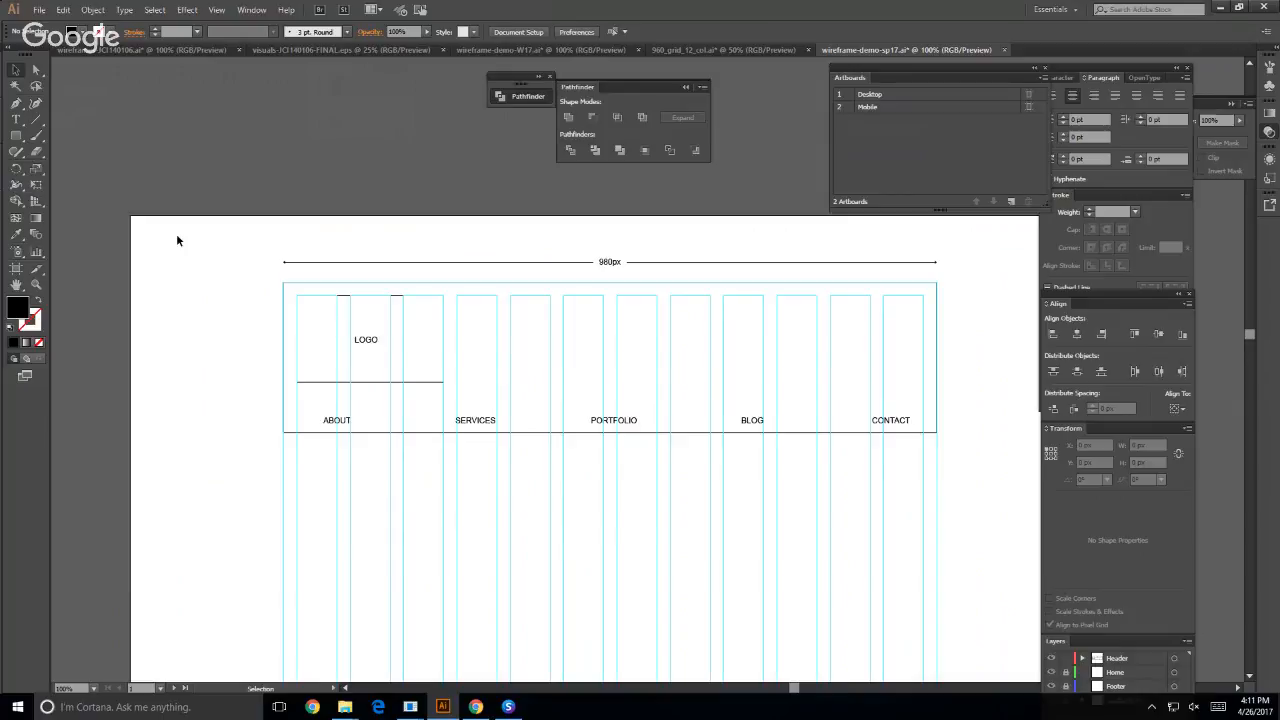
- Draw a full-width rectangle about 980 by 209 px just below the header, with no fill and a black 1 pt stroke
{"action": "left_click", "coordinate": [16, 135]}
{"action": "left_click_drag", "start_coordinate": [281, 438], "coordinate": [935, 579]}
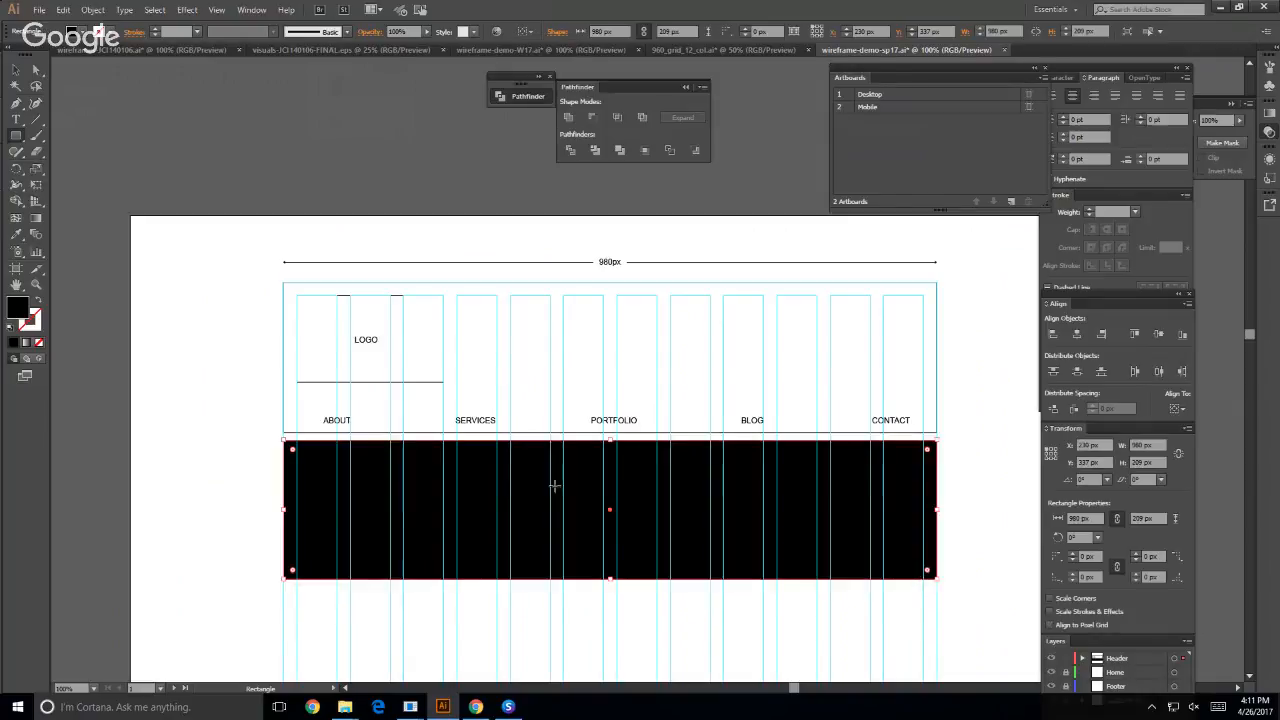
{"action": "left_click", "coordinate": [39, 342]}
{"action": "left_click", "coordinate": [34, 330]}
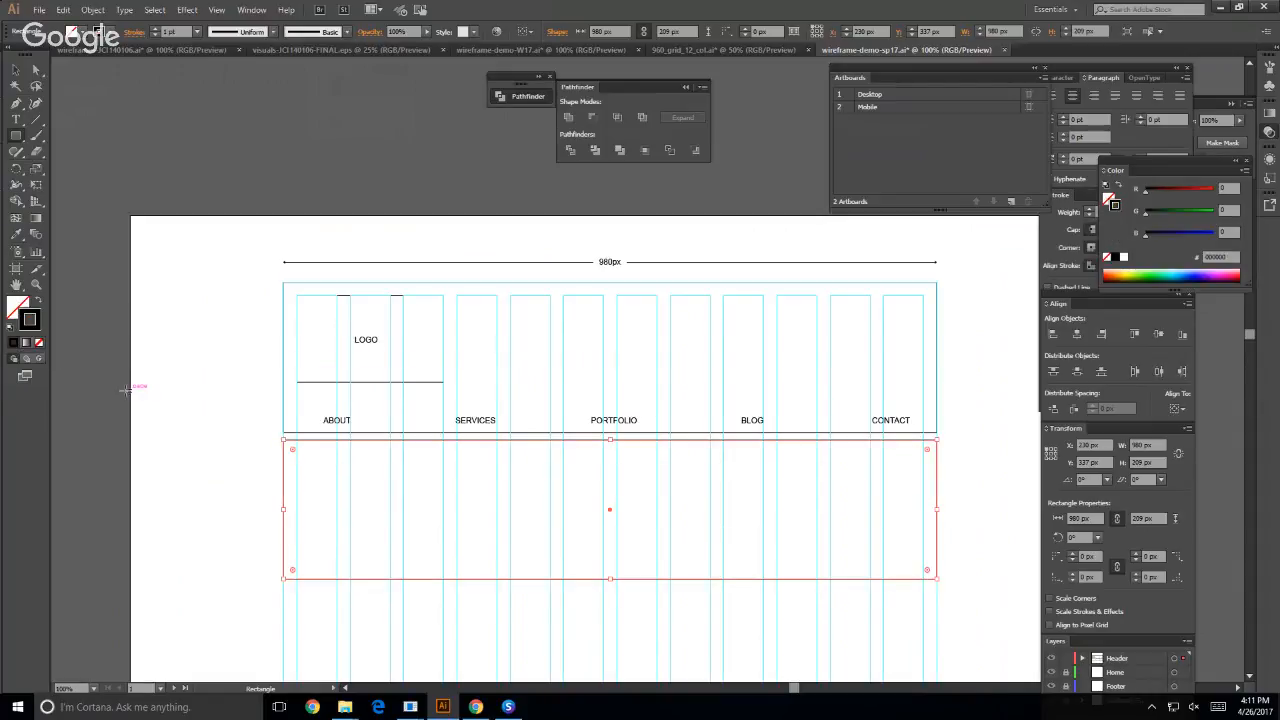
{"action": "left_click", "coordinate": [15, 70]}
{"action": "left_click", "coordinate": [124, 112]}
- Draw a content box about 220 by 197 px across the first three grid columns below the full-width rectangle
{"action": "scroll", "coordinate": [220, 205], "scroll_direction": "down", "scroll_amount": 3}
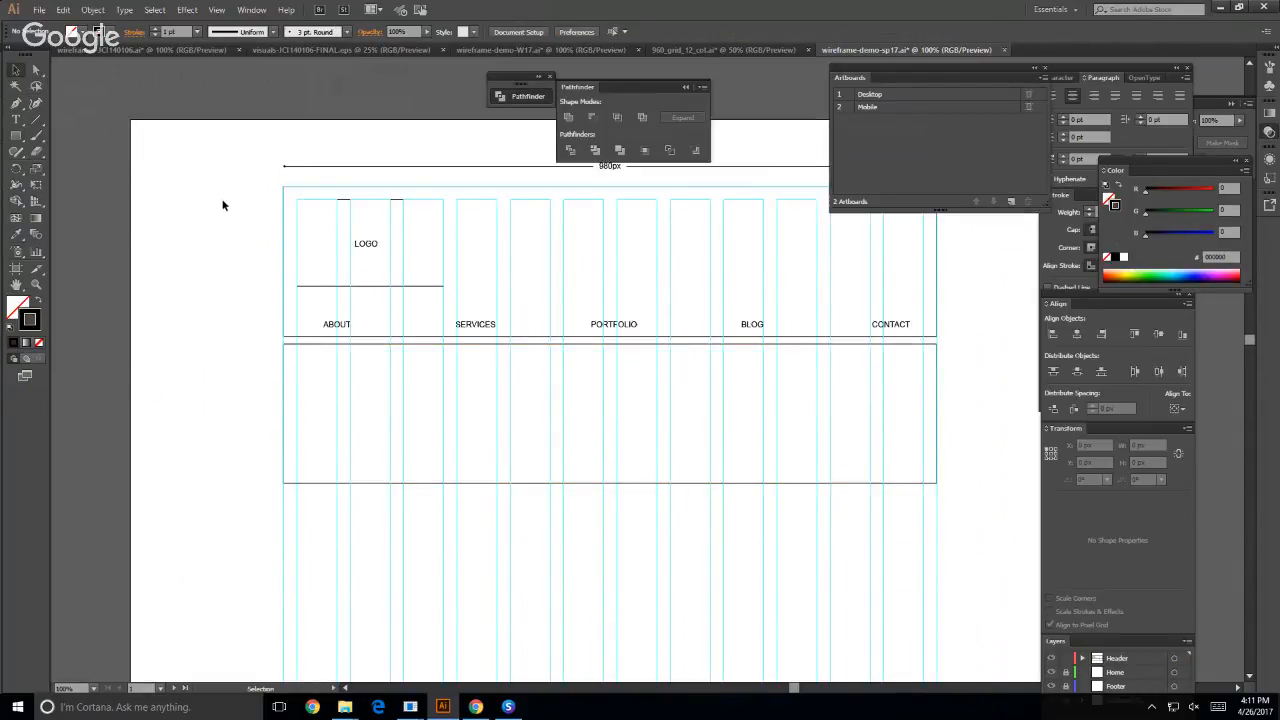
{"action": "left_click", "coordinate": [15, 135]}
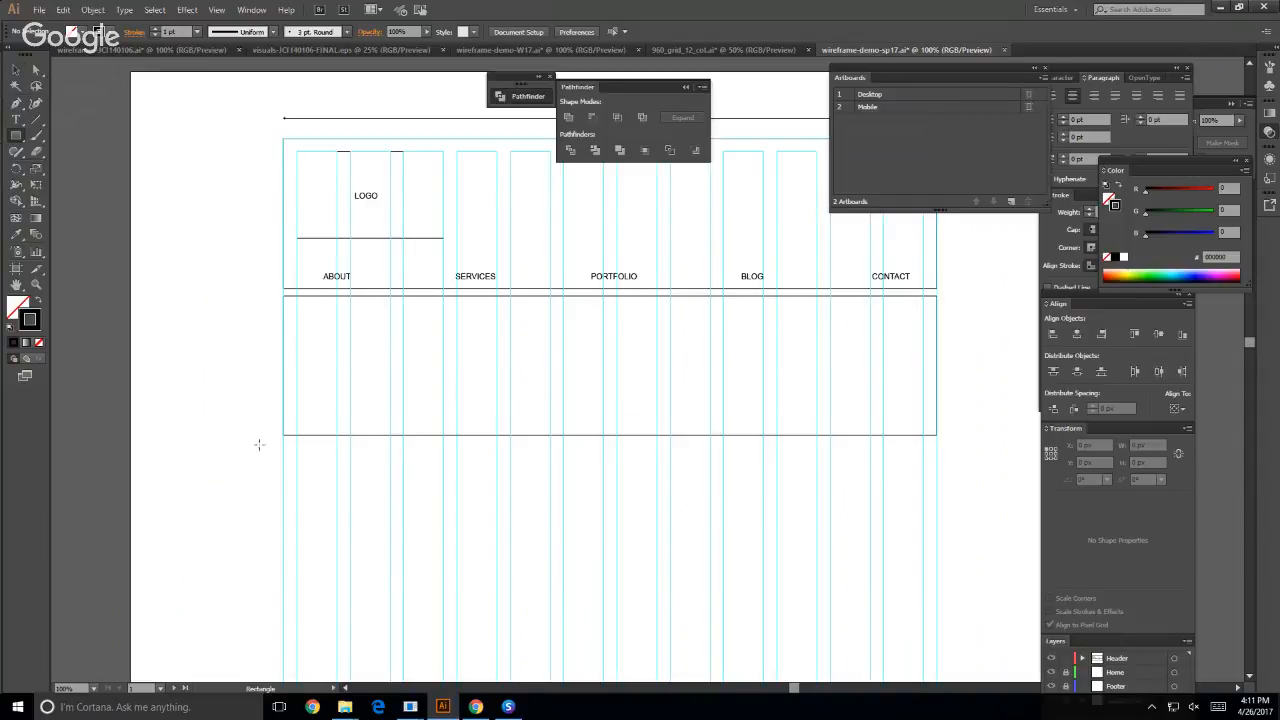
{"action": "scroll", "coordinate": [299, 474], "scroll_direction": "down", "scroll_amount": 3}
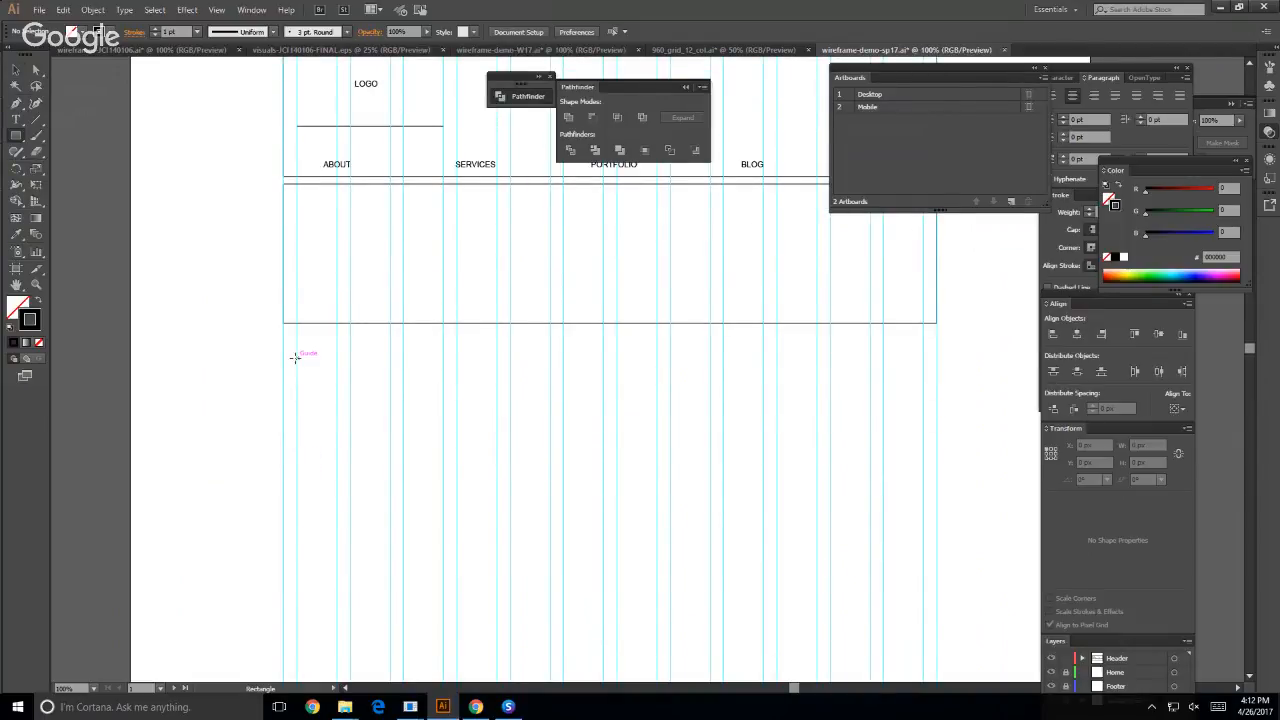
{"action": "left_click_drag", "start_coordinate": [294, 357], "coordinate": [444, 488]}
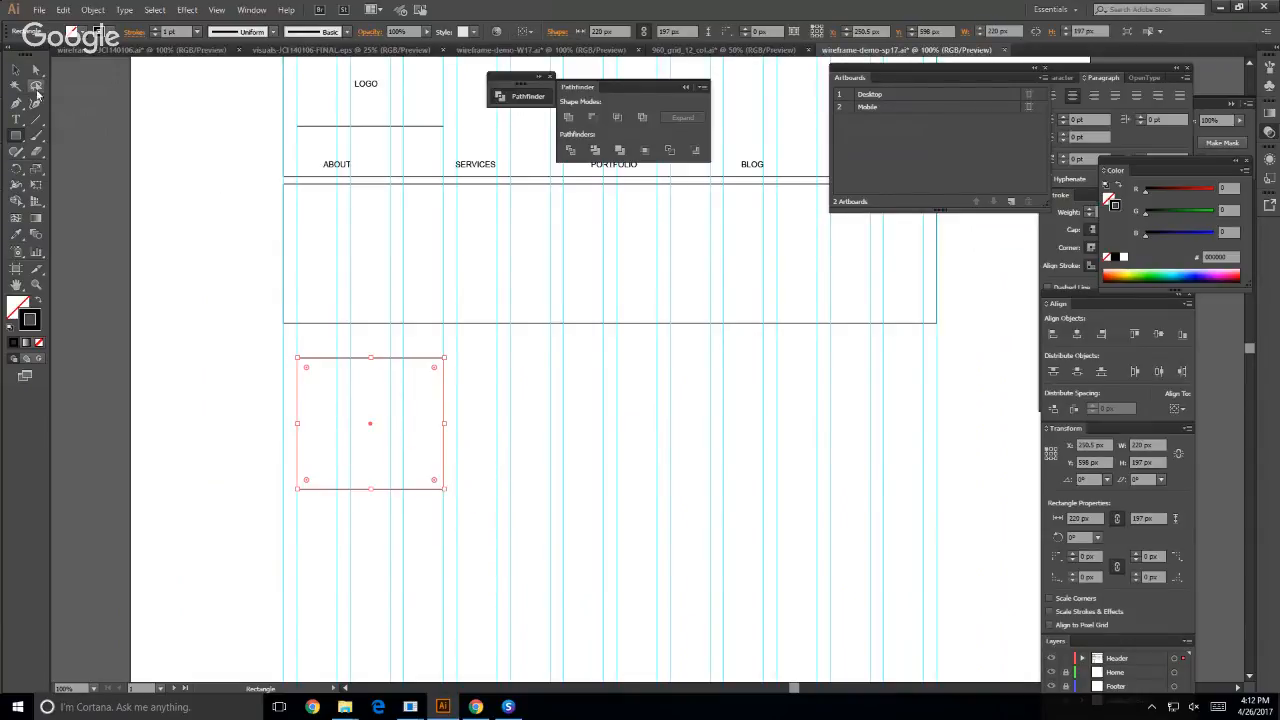
{"action": "left_click", "coordinate": [15, 70]}
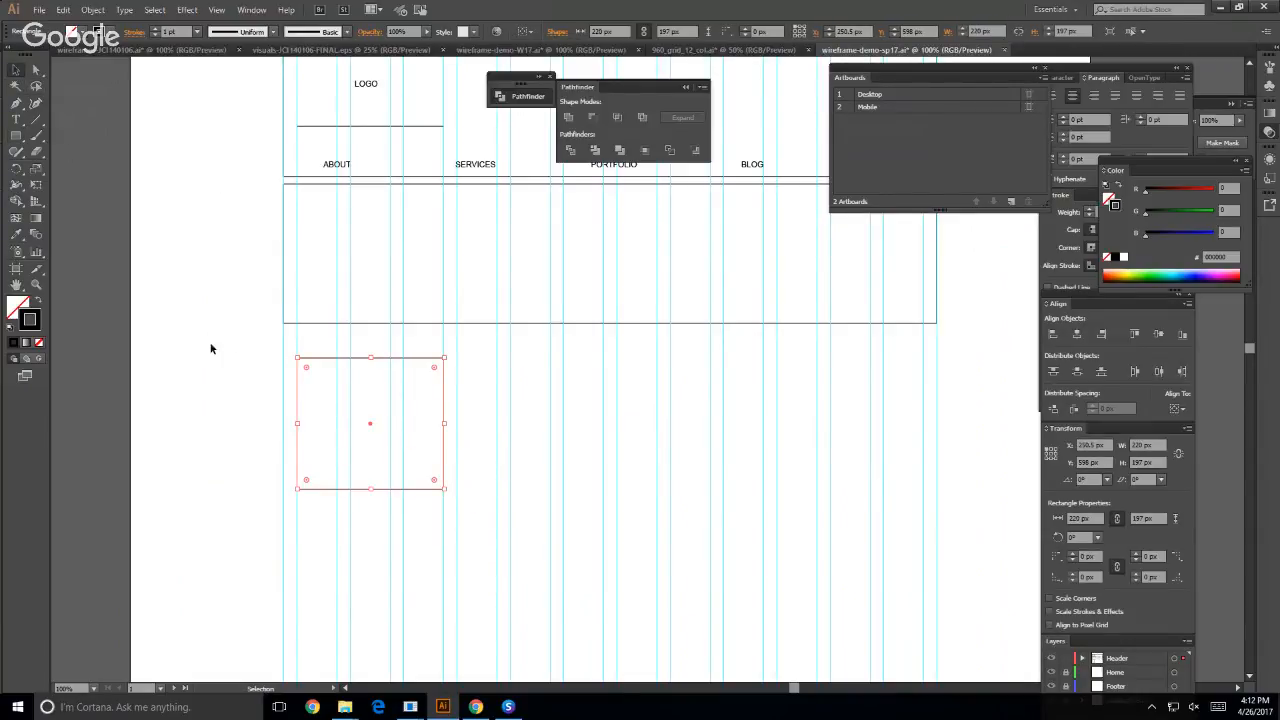
- Duplicate the content box across the grid at even spacing to make a row of four boxes
{"action": "left_click_drag", "start_coordinate": [371, 428], "coordinate": [526, 434]}
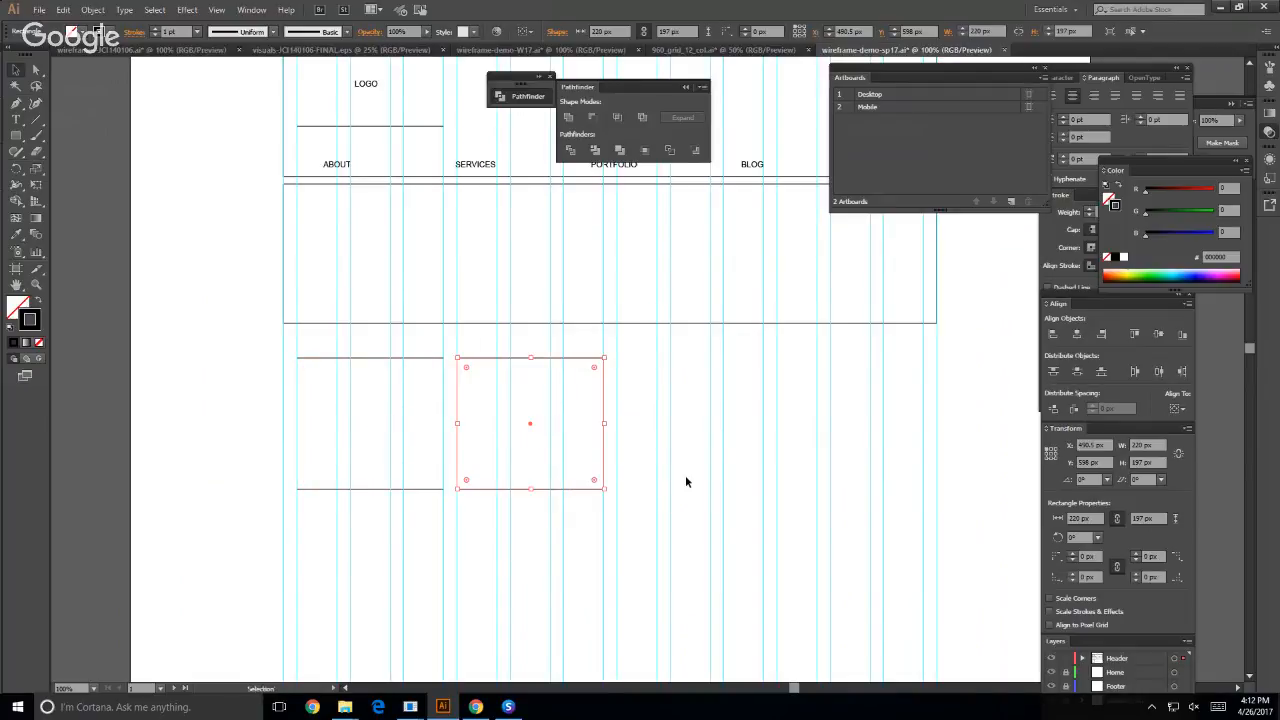
{"action": "key", "text": "ctrl+d"}
{"action": "key", "text": "ctrl+d"}
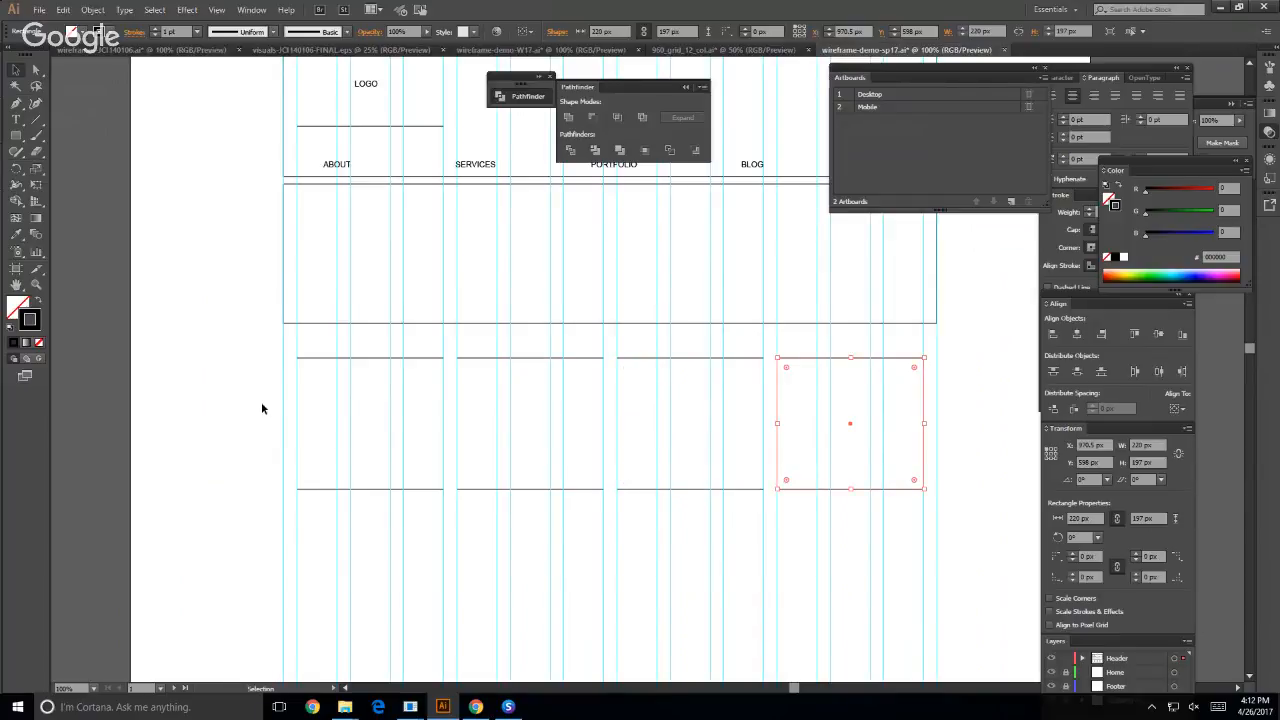
{"action": "left_click", "coordinate": [235, 403]}
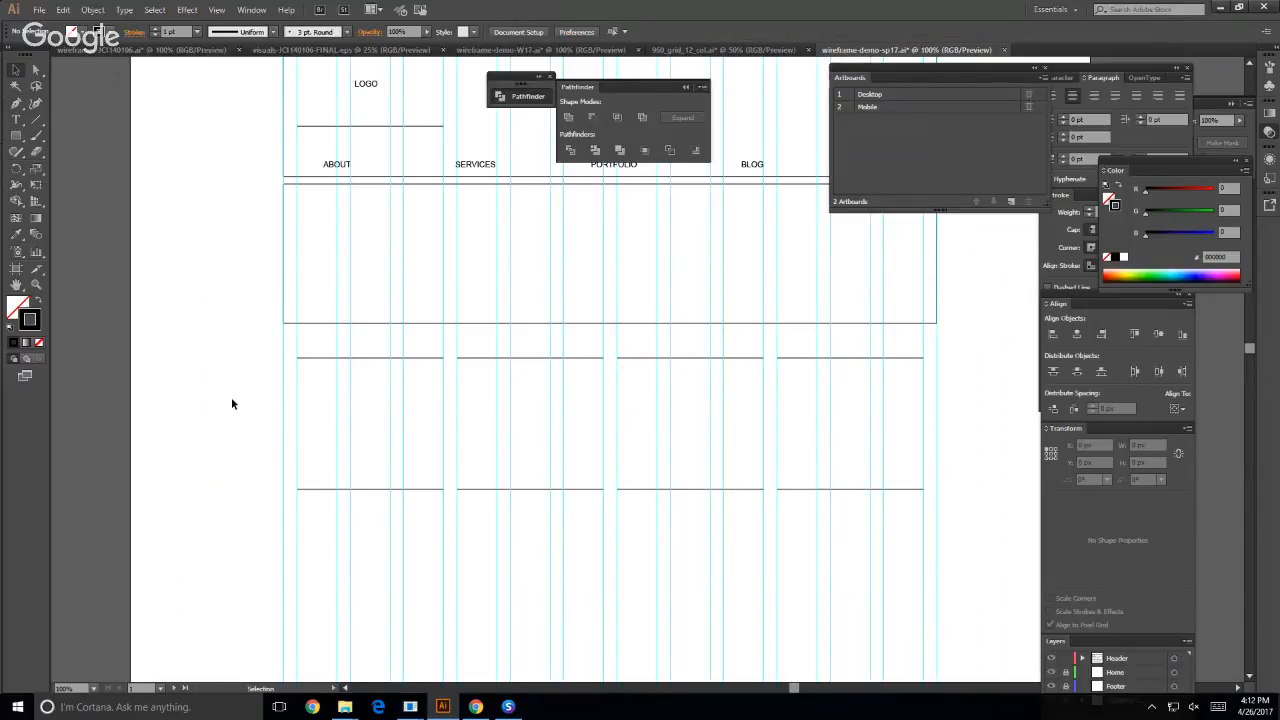
- Hide the grid guides to view the wireframe outlines without them
{"action": "key", "text": "ctrl+;"}
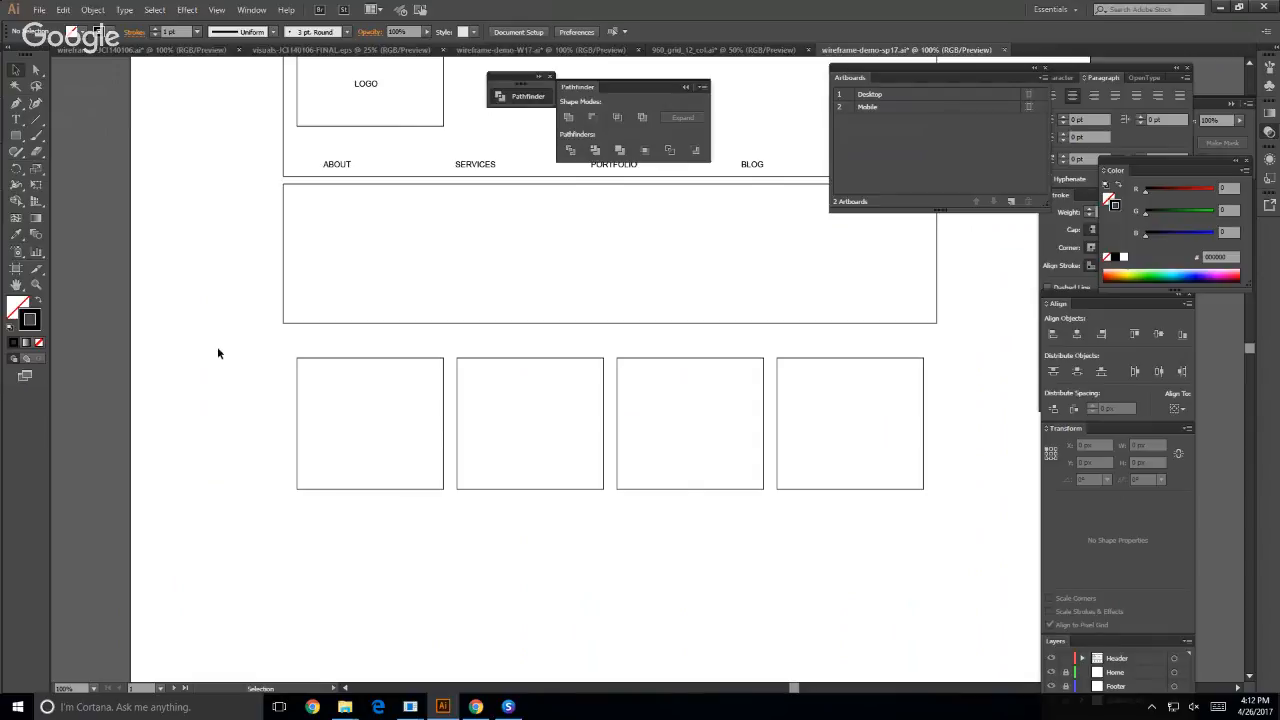
{"action": "left_click_drag", "start_coordinate": [220, 352], "coordinate": [912, 520]}
{"action": "left_click", "coordinate": [649, 547]}
- Switch to the Chrome window showing the WEB200 Wireframes page
{"action": "mouse_move", "coordinate": [404, 711]}
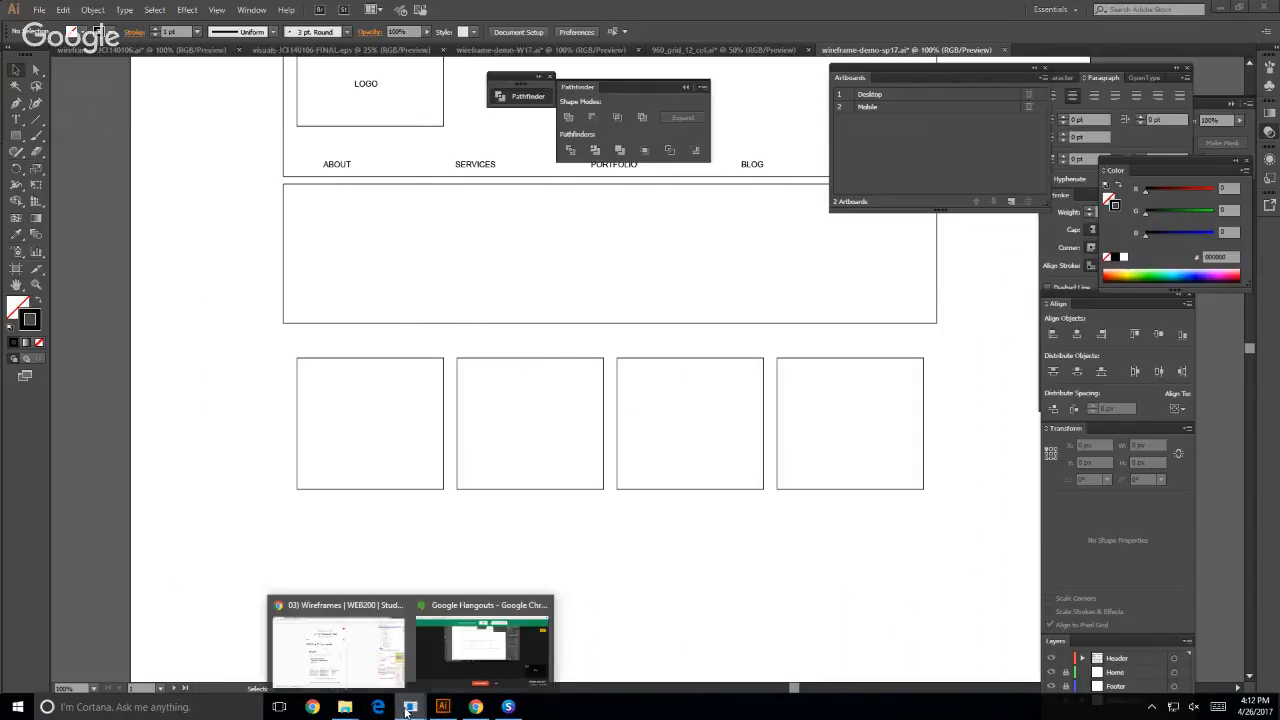
{"action": "left_click", "coordinate": [338, 645]}
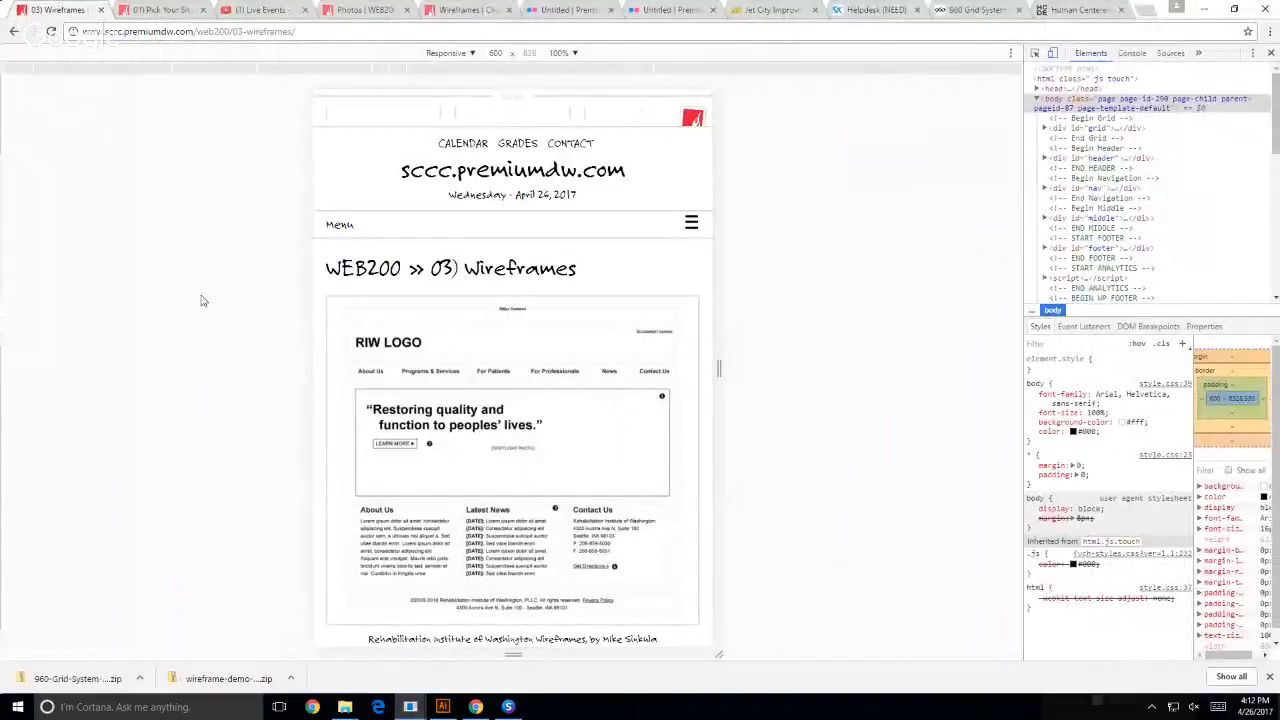
{"action": "left_click", "coordinate": [508, 707]}
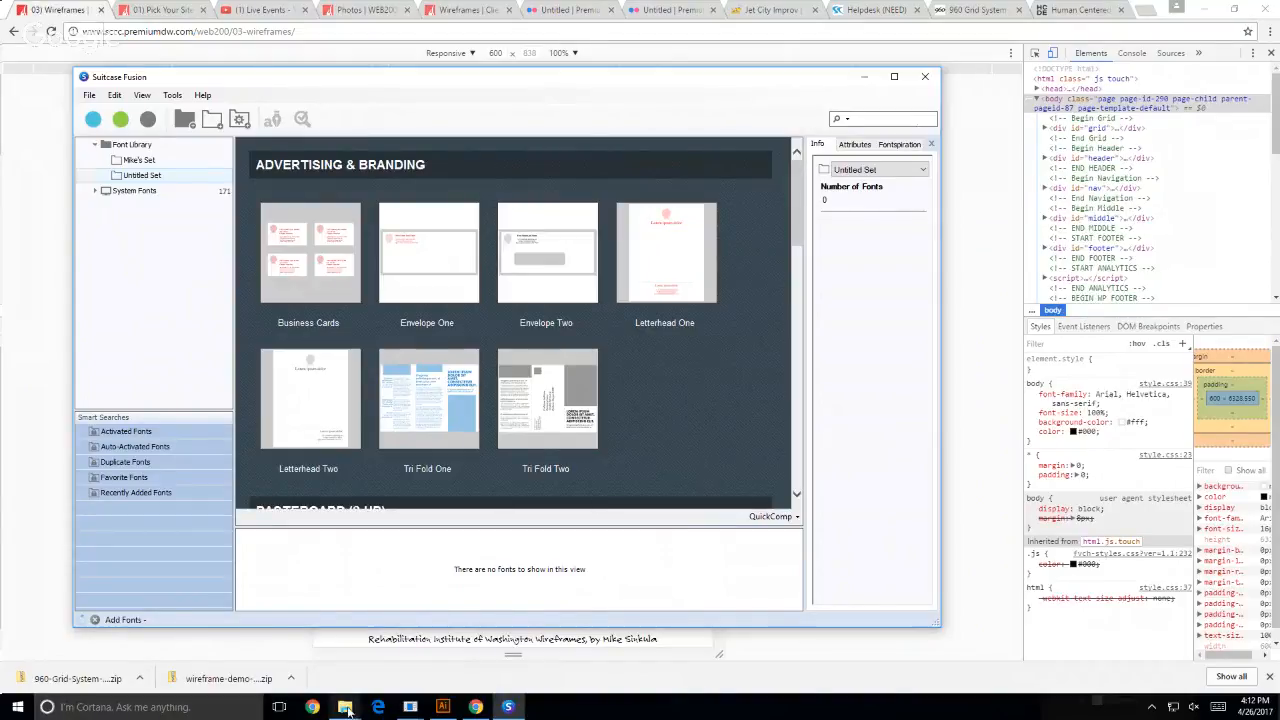
{"action": "mouse_move", "coordinate": [312, 707]}
{"action": "left_click", "coordinate": [292, 650]}
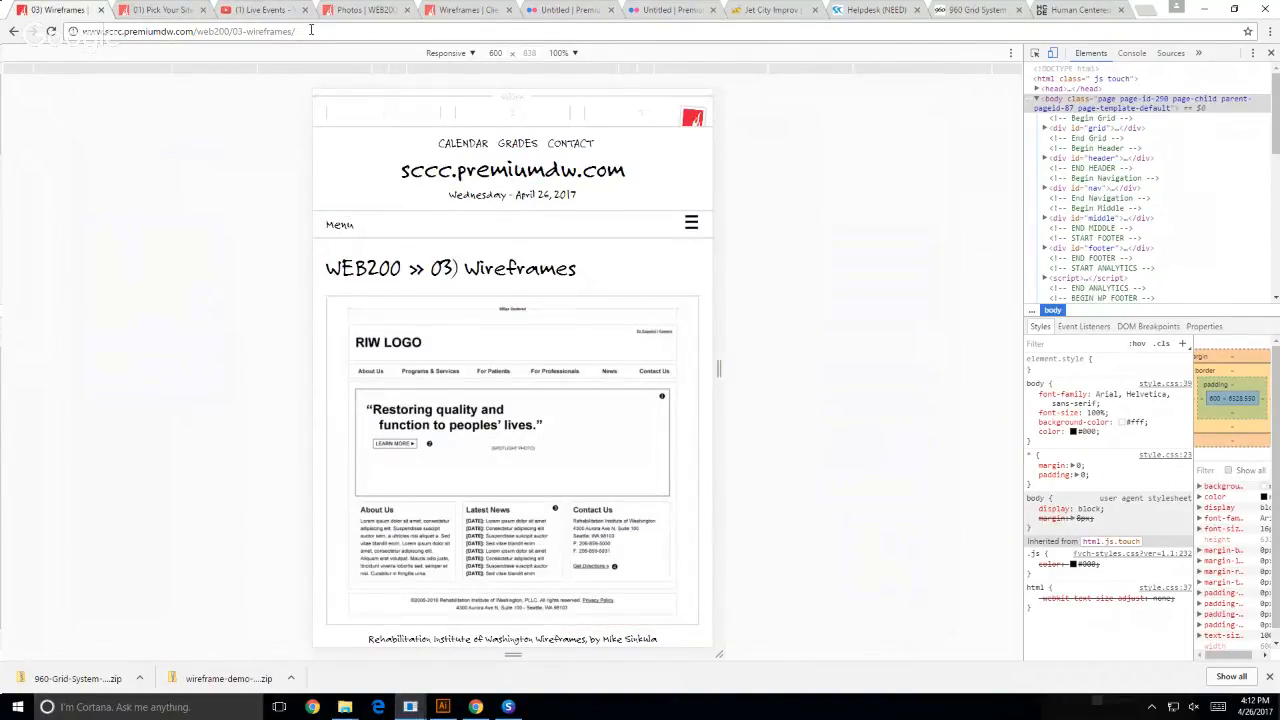
- Open the sccc.premiumdw.com/examples directory listing in a new browser tab
{"action": "key", "text": "ctrl+t"}
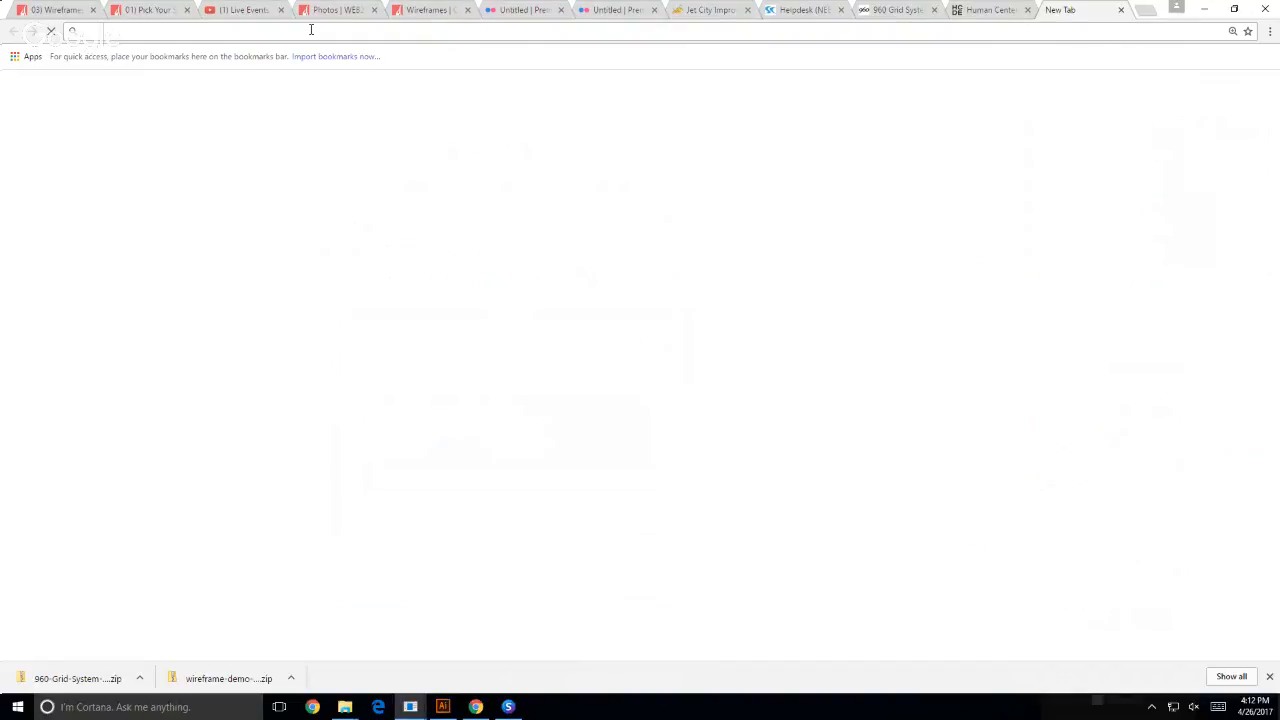
{"action": "type", "text": "SCCc.premiumdw.com/"}
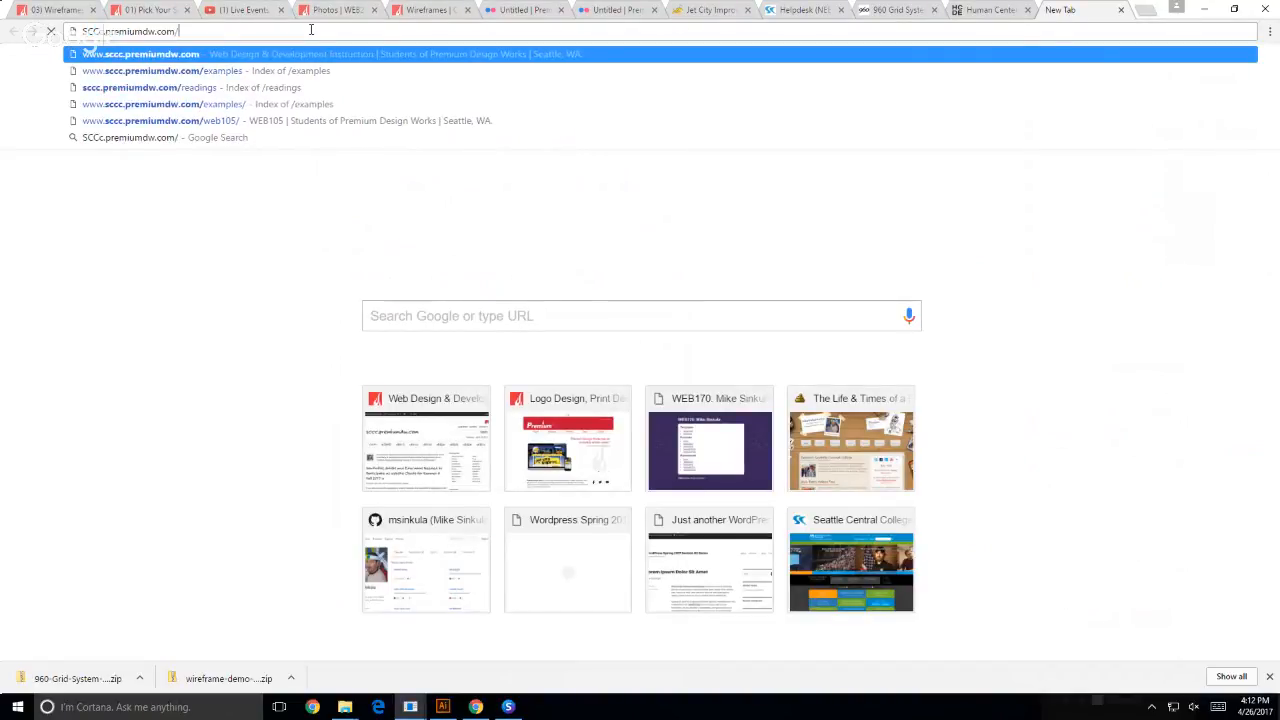
{"action": "type", "text": "EXA"}
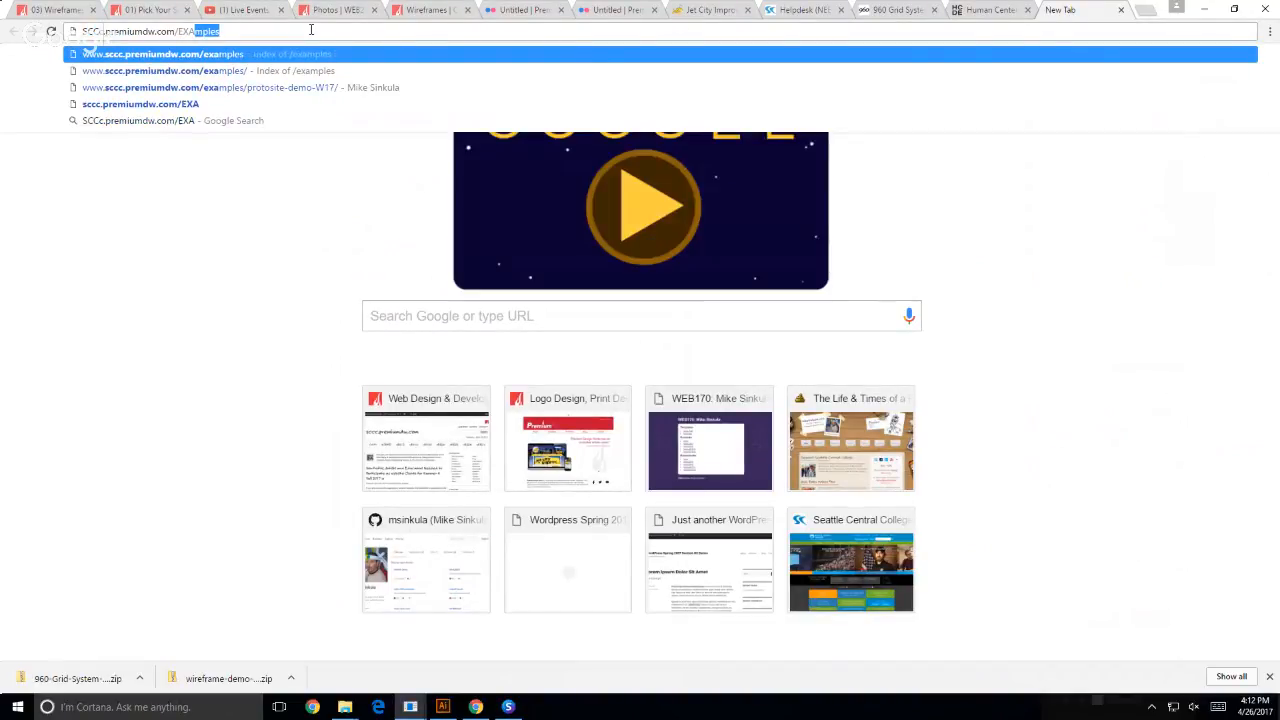
{"action": "key", "text": "Return"}
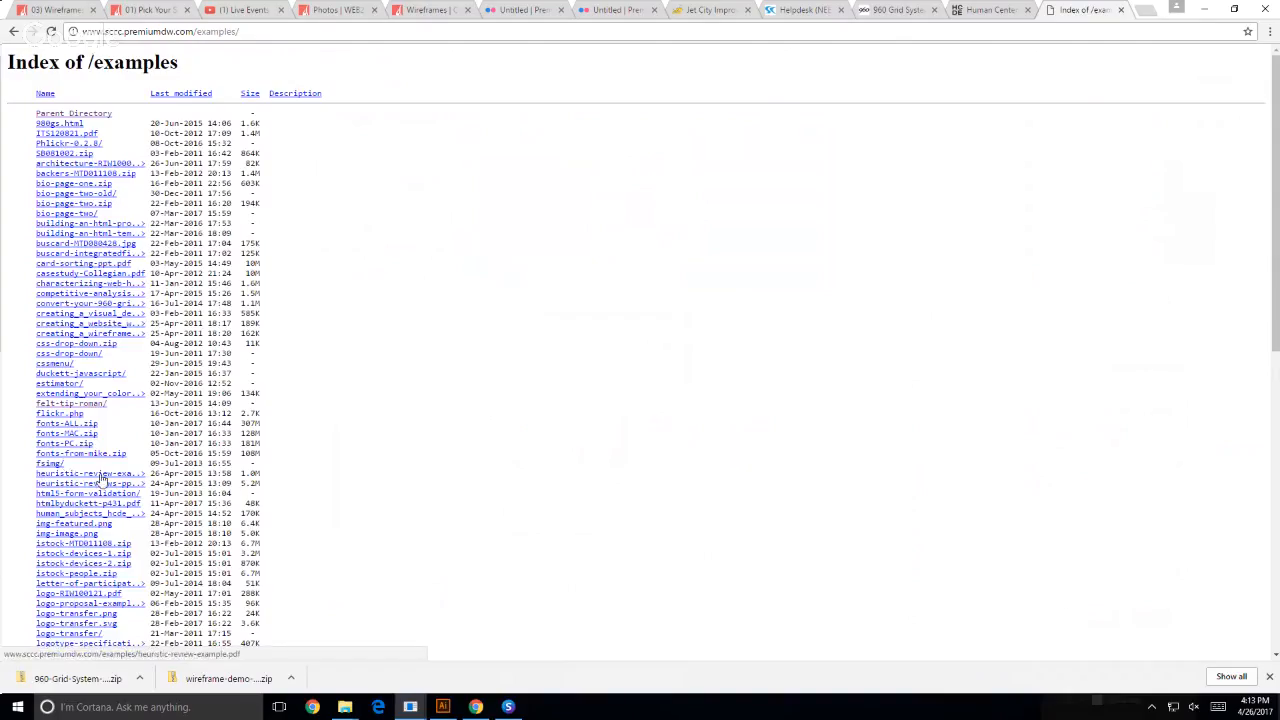
{"action": "scroll", "coordinate": [56, 508], "scroll_direction": "down", "scroll_amount": 1}
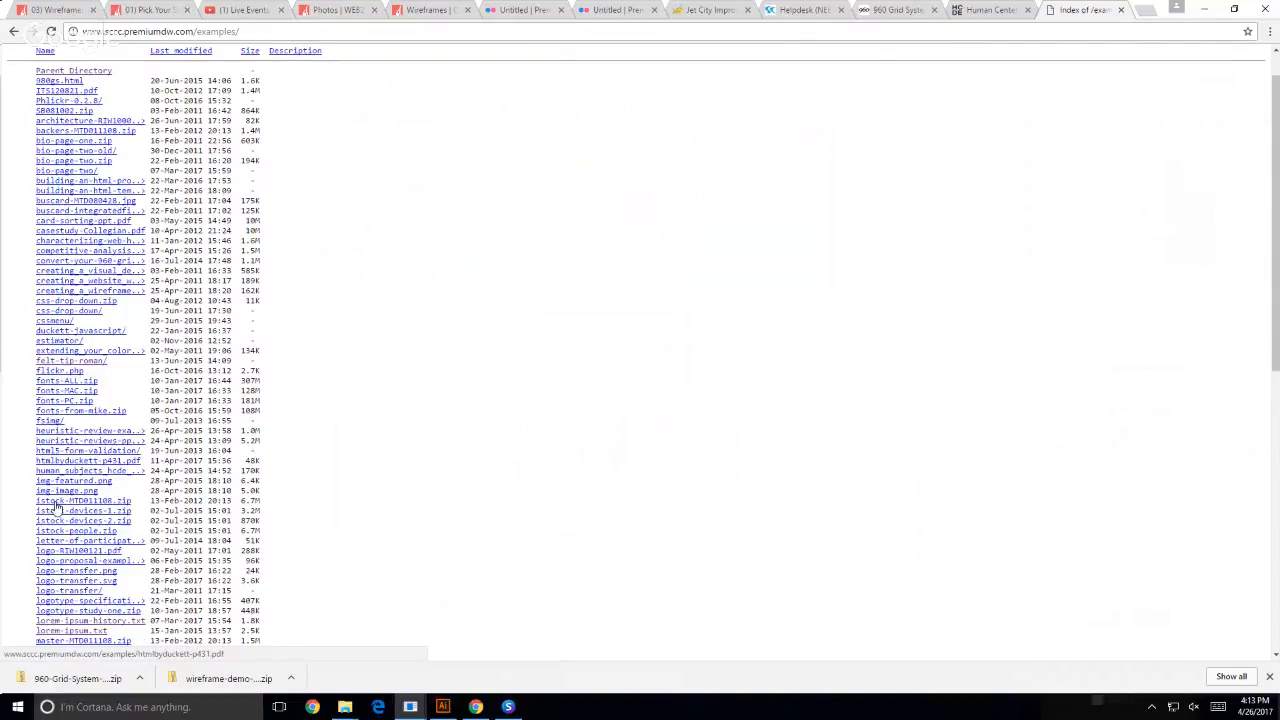
- Open lorem-ipsum.txt from the examples directory and copy its first paragraph
{"action": "scroll", "coordinate": [56, 508], "scroll_direction": "down", "scroll_amount": 3}
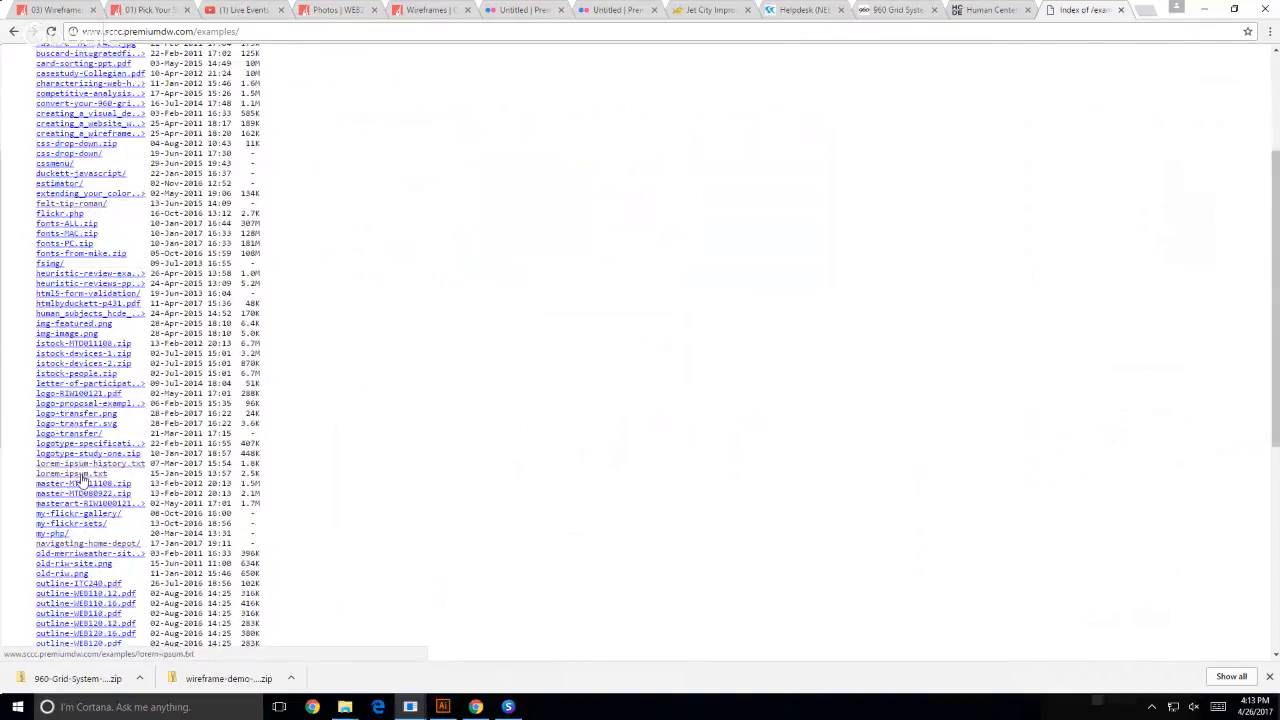
{"action": "left_click", "coordinate": [84, 480]}
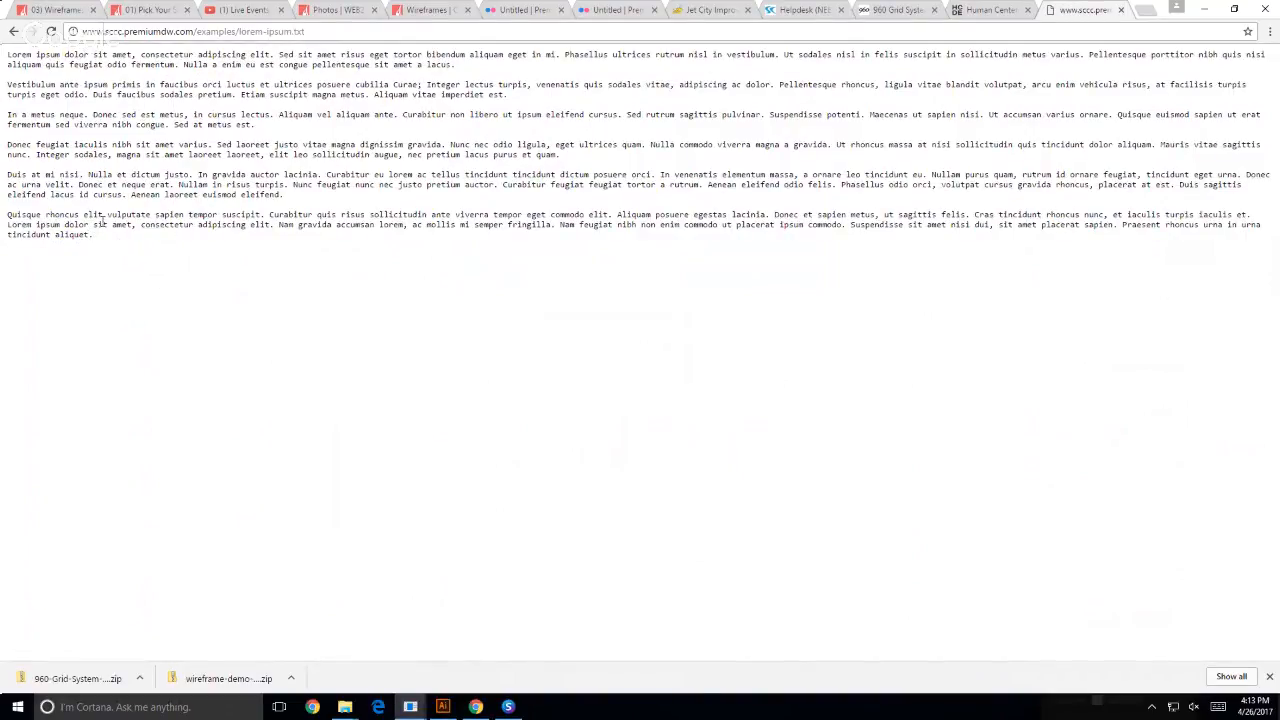
{"action": "triple_click", "coordinate": [103, 63]}
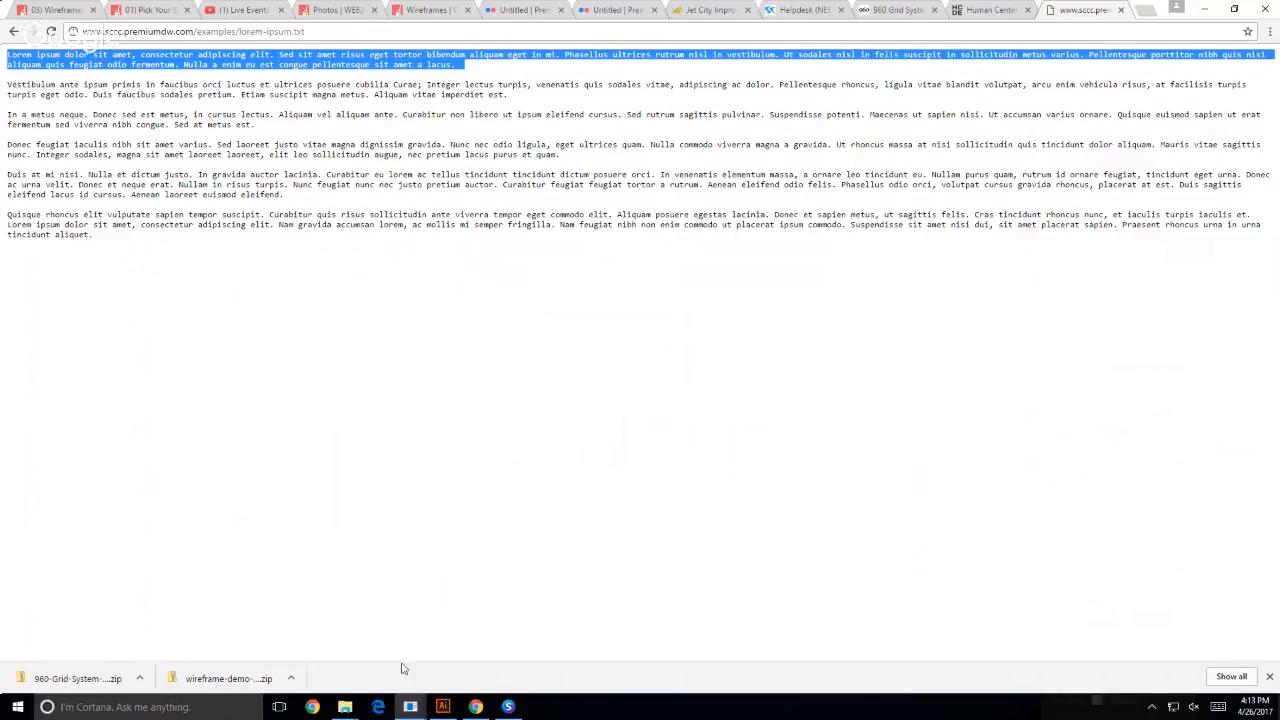
- Switch to Illustrator and show the grid guides over the wireframe
{"action": "left_click", "coordinate": [443, 707]}
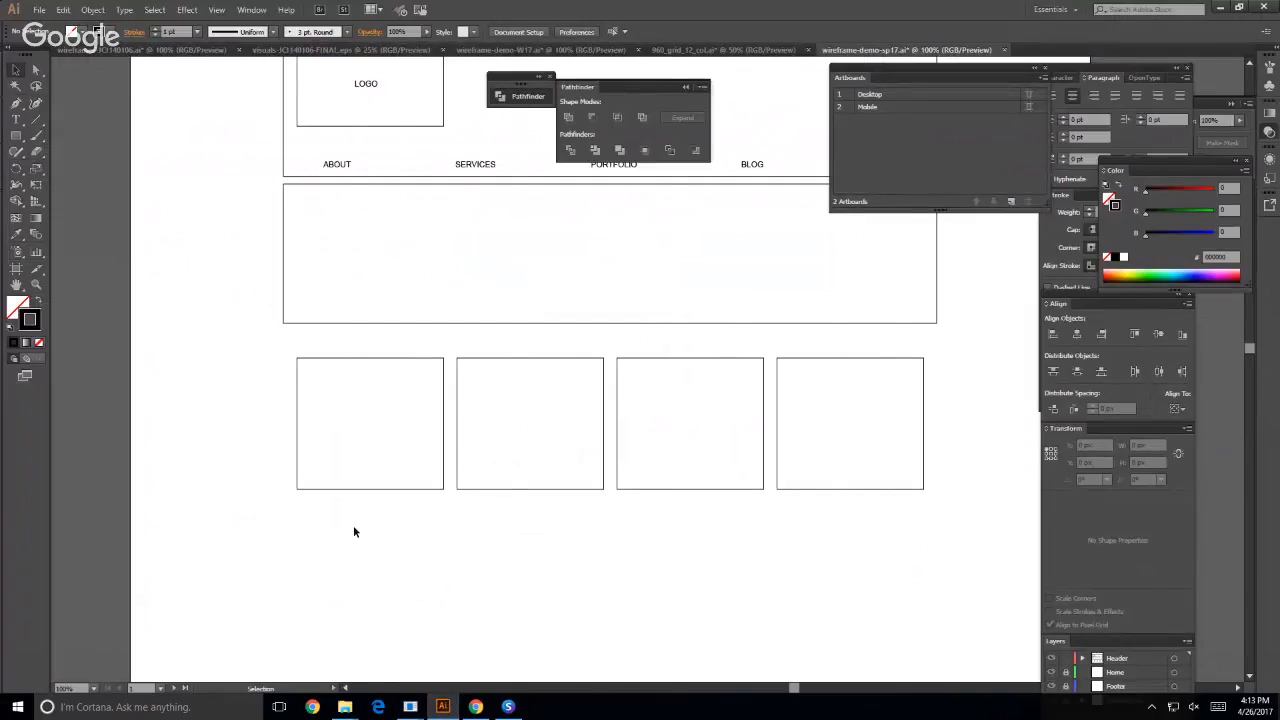
{"action": "key", "text": "ctrl+semicolon"}
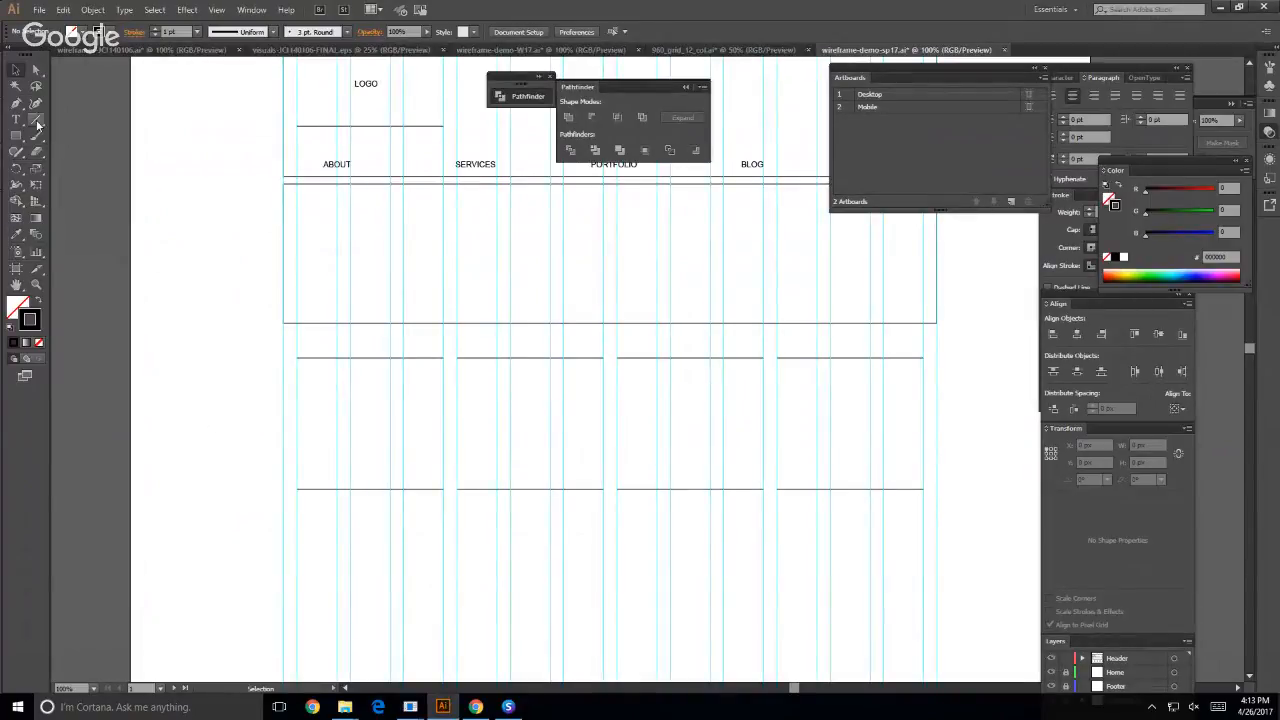
{"action": "left_click", "coordinate": [16, 119]}
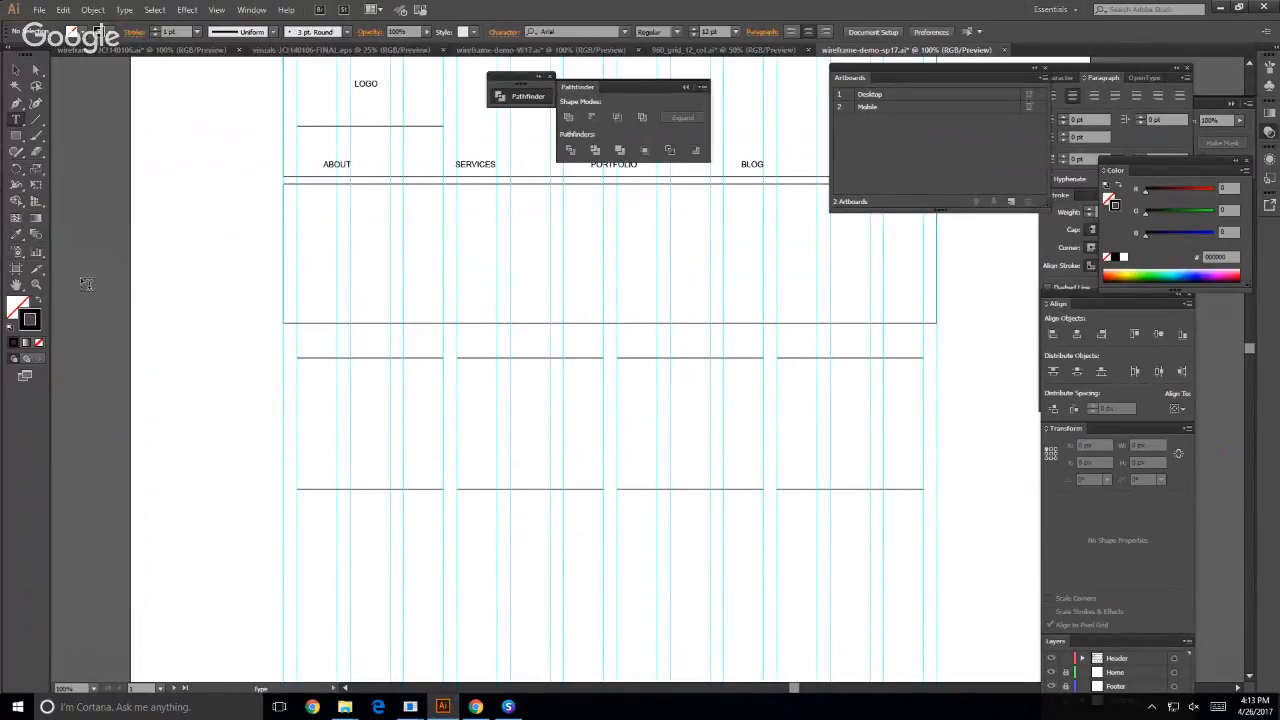
{"action": "left_click", "coordinate": [307, 536]}
{"action": "key", "text": "ctrl+v"}
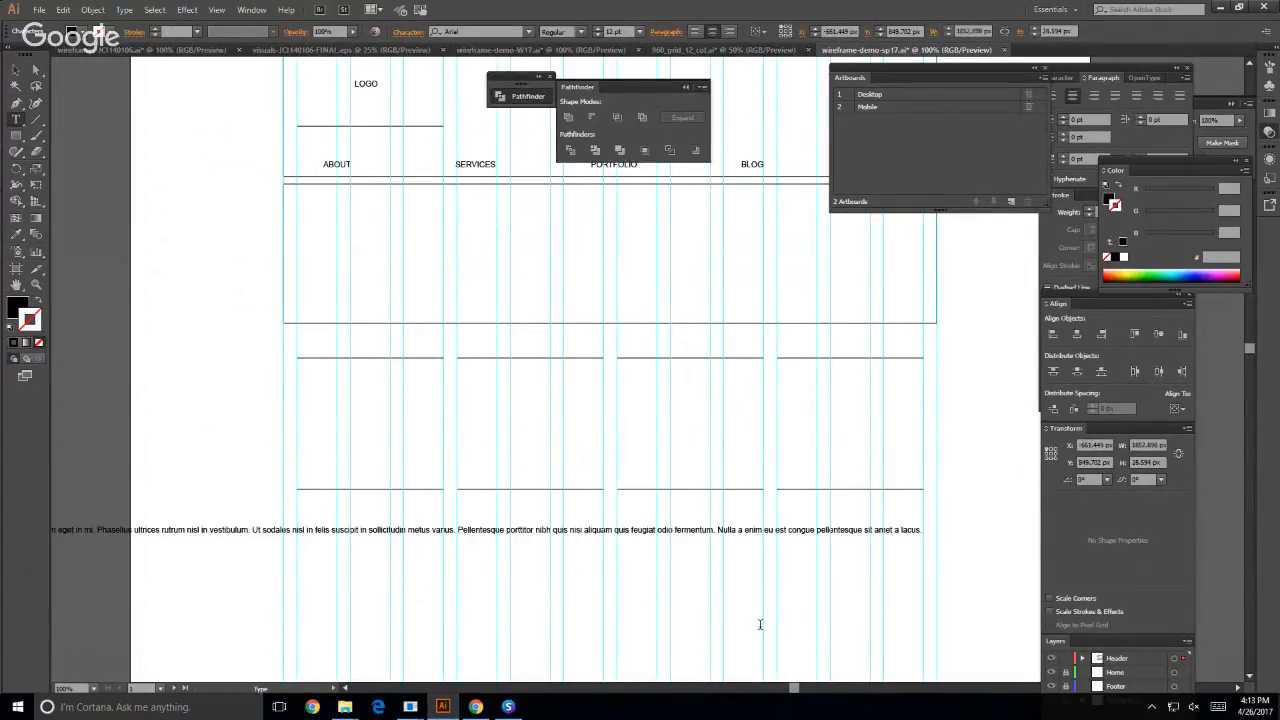
{"action": "key", "text": "Escape"}
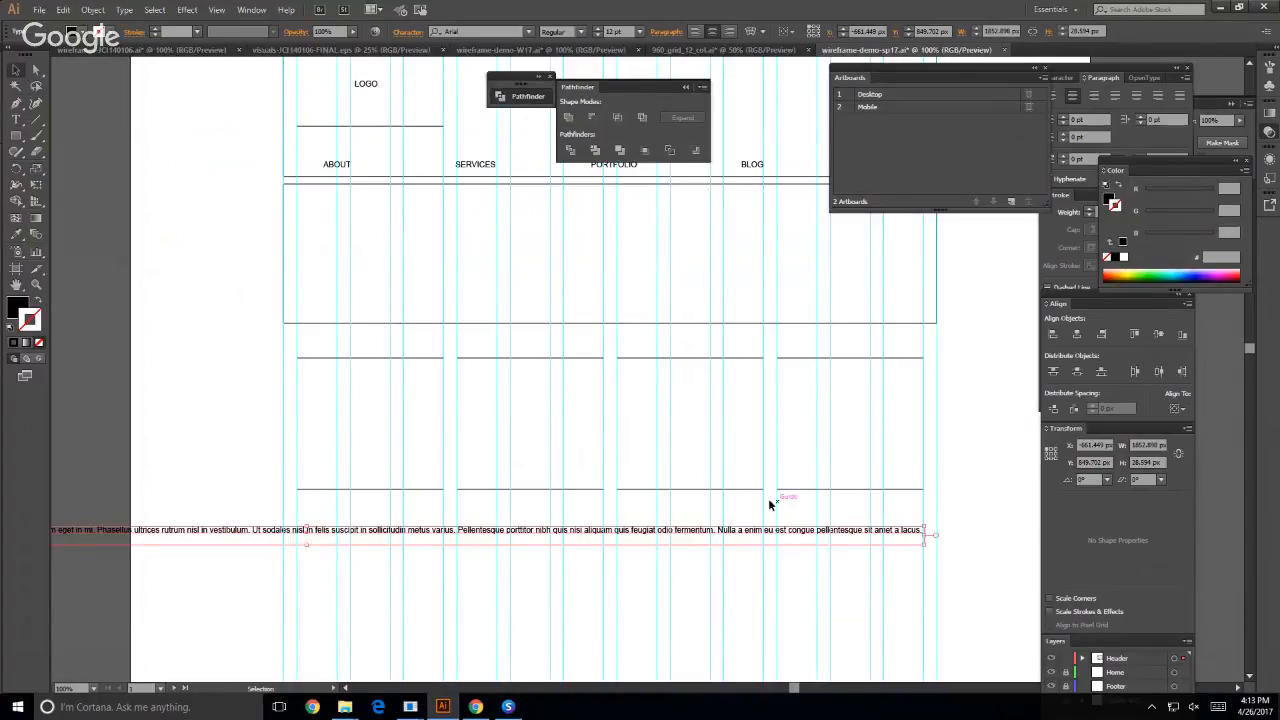
{"action": "left_click_drag", "start_coordinate": [923, 545], "coordinate": [227, 648]}
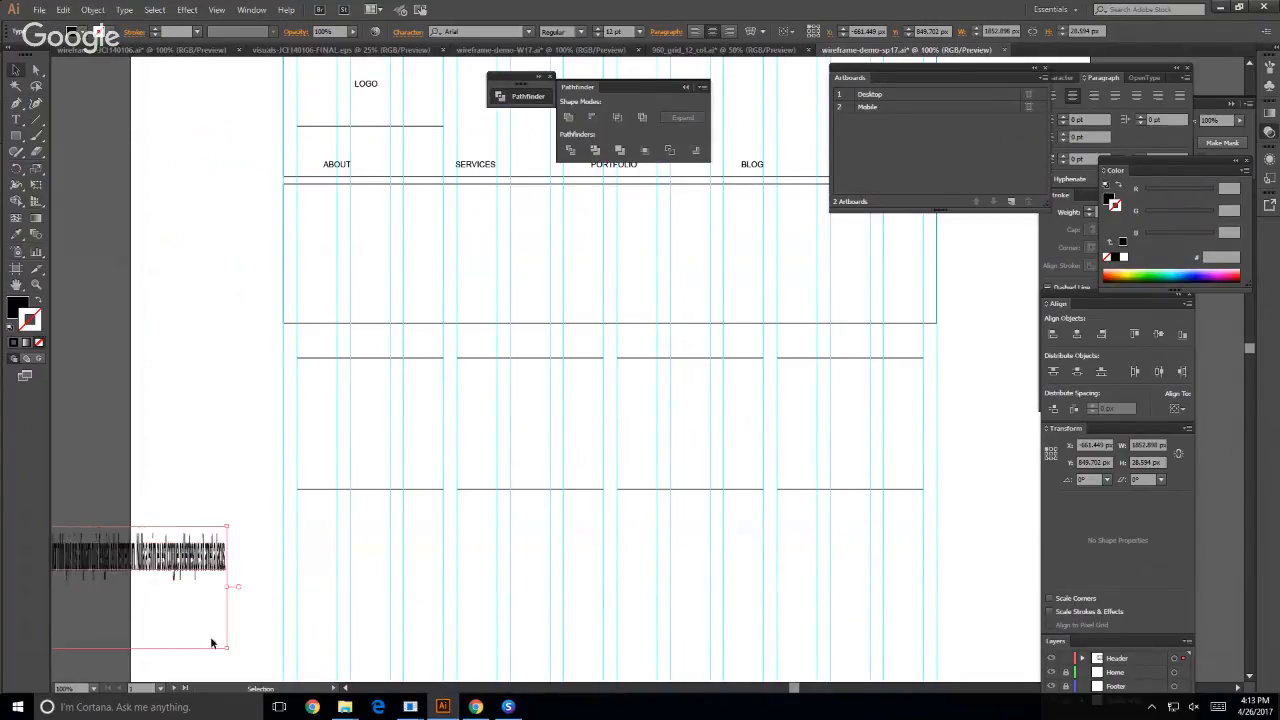
{"action": "left_click_drag", "start_coordinate": [165, 556], "coordinate": [841, 572]}
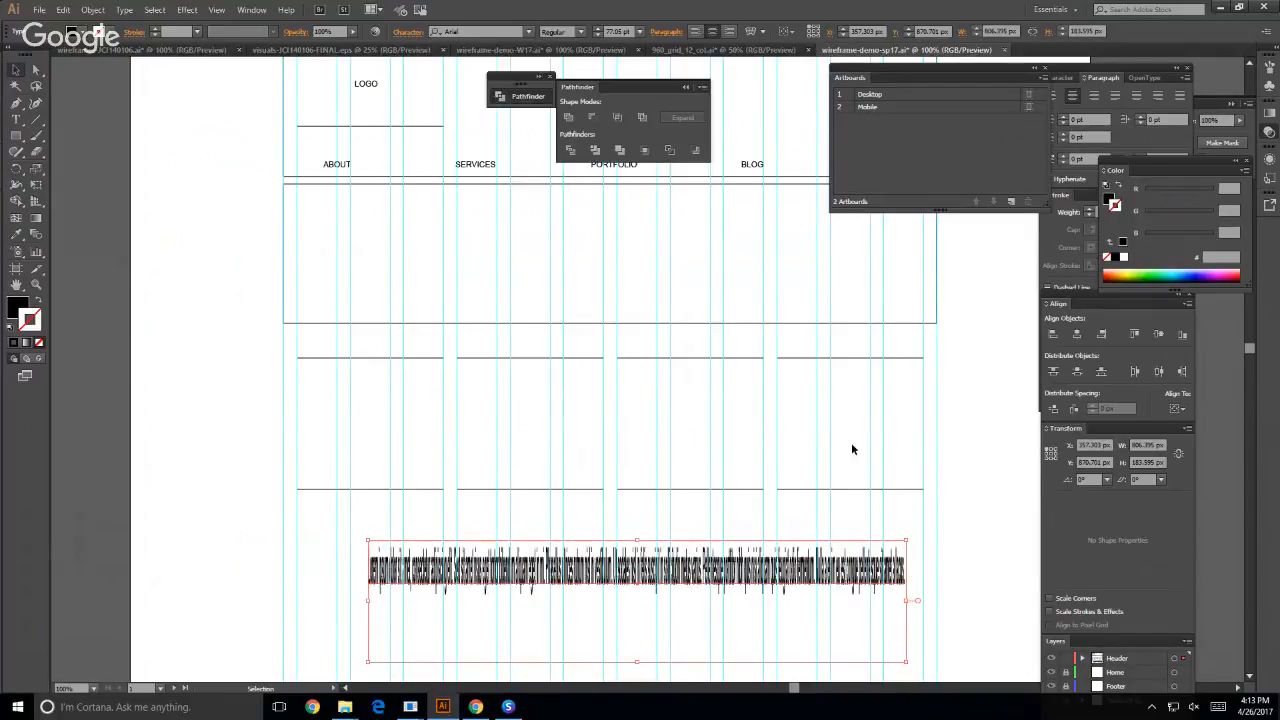
{"action": "key", "text": "Delete"}
- Create a text area about 700 by 230 px below the first three content boxes and paste the copied lorem ipsum paragraph into it
{"action": "scroll", "coordinate": [381, 555], "scroll_direction": "down", "scroll_amount": 2}
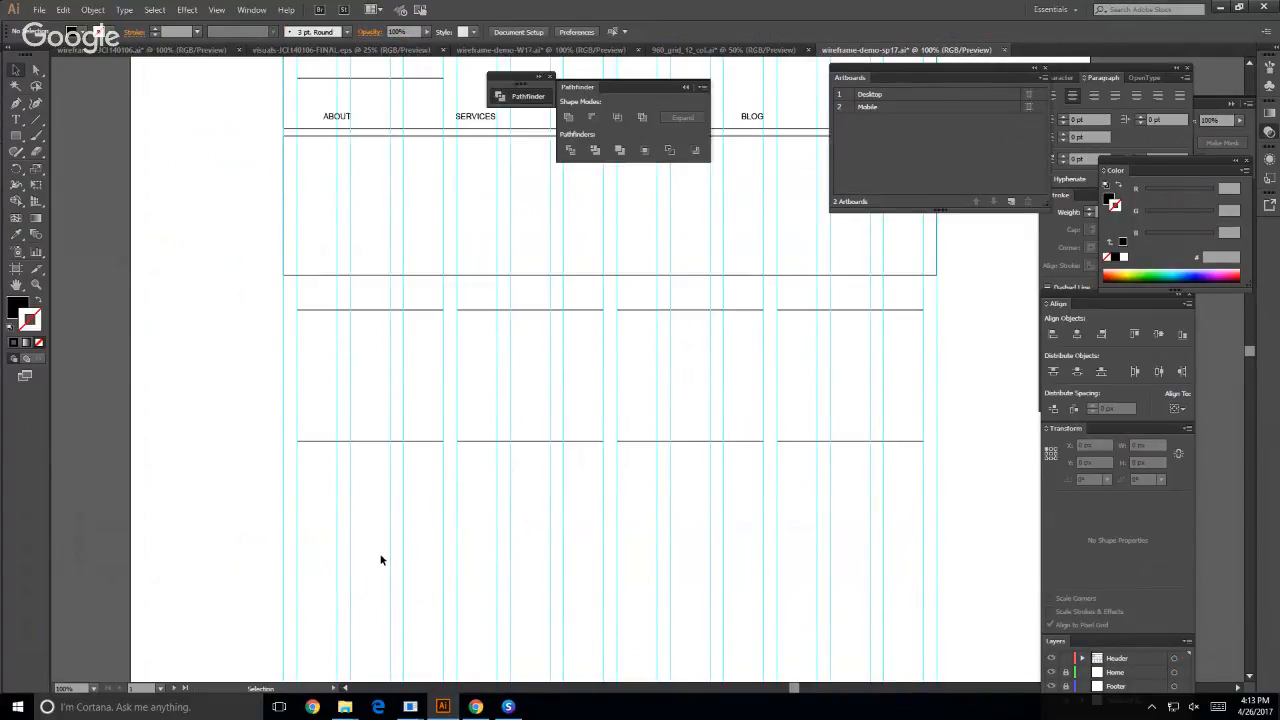
{"action": "scroll", "coordinate": [381, 557], "scroll_direction": "down", "scroll_amount": 1}
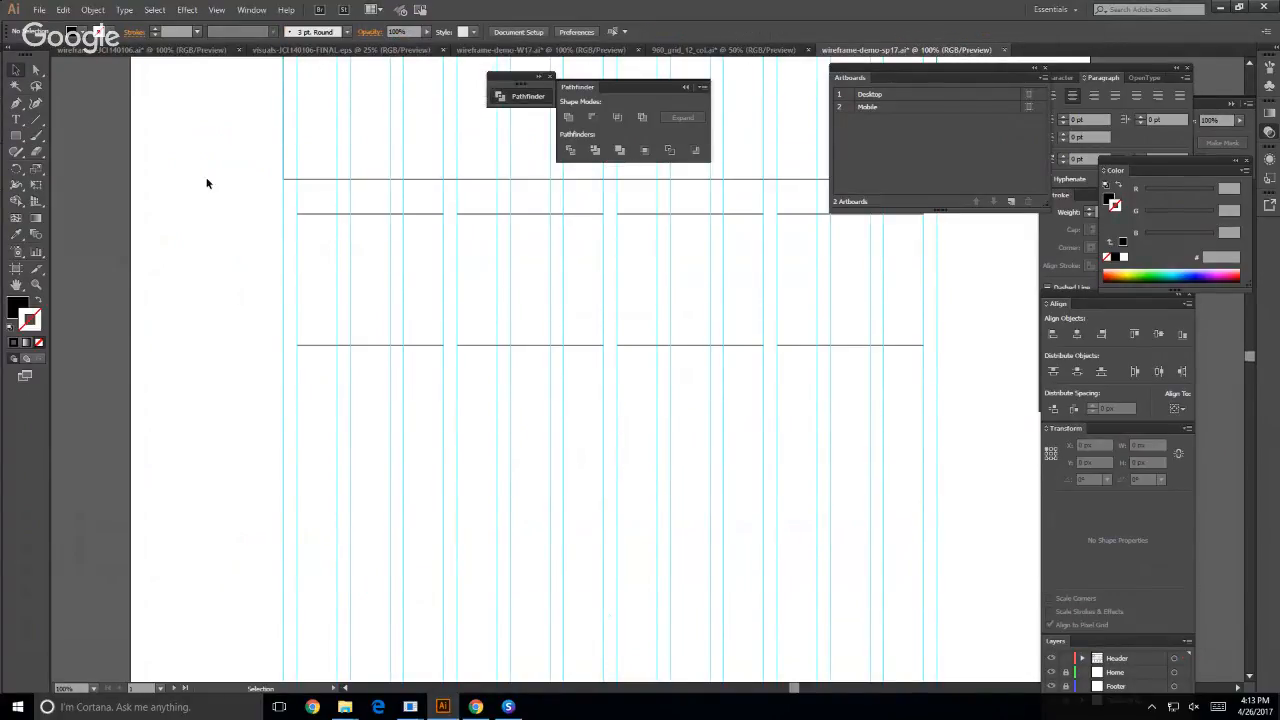
{"action": "left_click", "coordinate": [16, 119]}
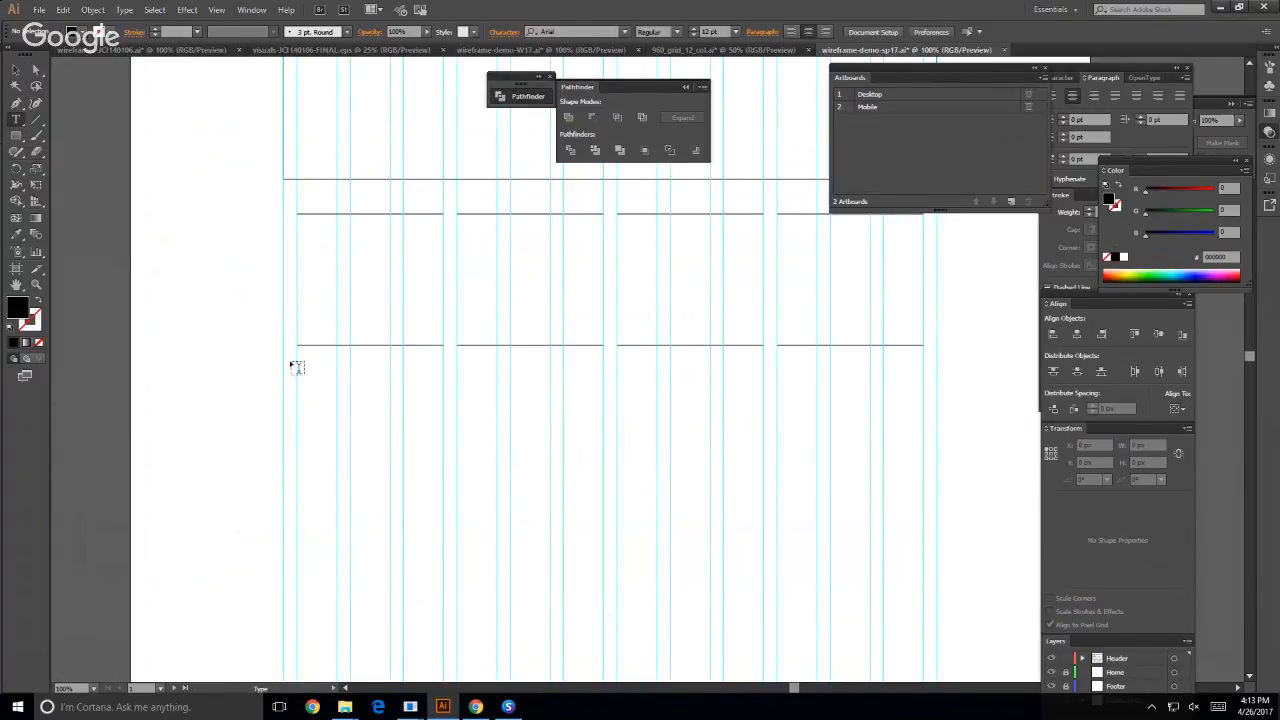
{"action": "left_click_drag", "start_coordinate": [297, 362], "coordinate": [768, 519]}
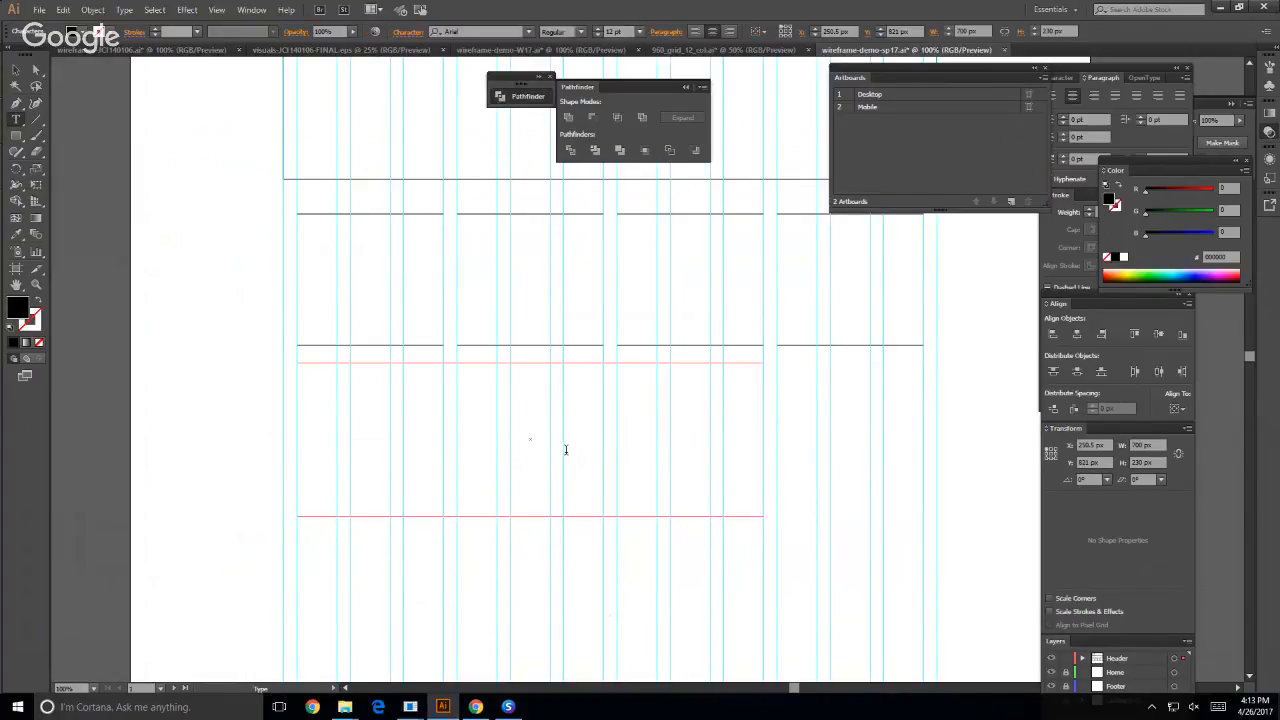
{"action": "type", "text": "Lorem ipsum dolor sit amet, consectetur adipiscing elit. Sed sit amet risus eget tortor bibendum aliquam eget in mi. Phasellus ultrices rutrum nisl in vestibulum. Ut sodales nisl in felis suscipit in sollicitudin metus varius. Pellentesque porttitor nibh quis nisi aliquam quis feugiat odio fermentum. Nulla a enim eu est congue pellentesque sit amet a lacus."}
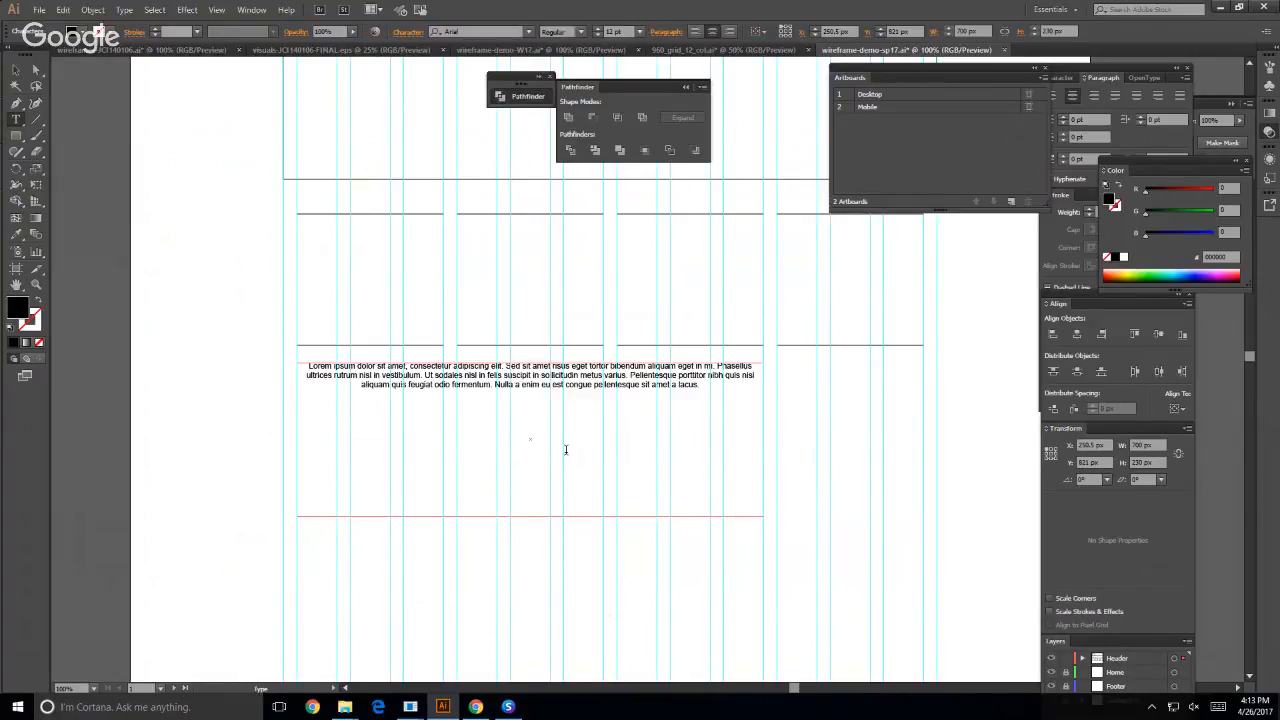
- Set the whole lorem ipsum paragraph to a 16 pt font size with 24 pt leading
{"action": "key", "text": "ctrl+a"}
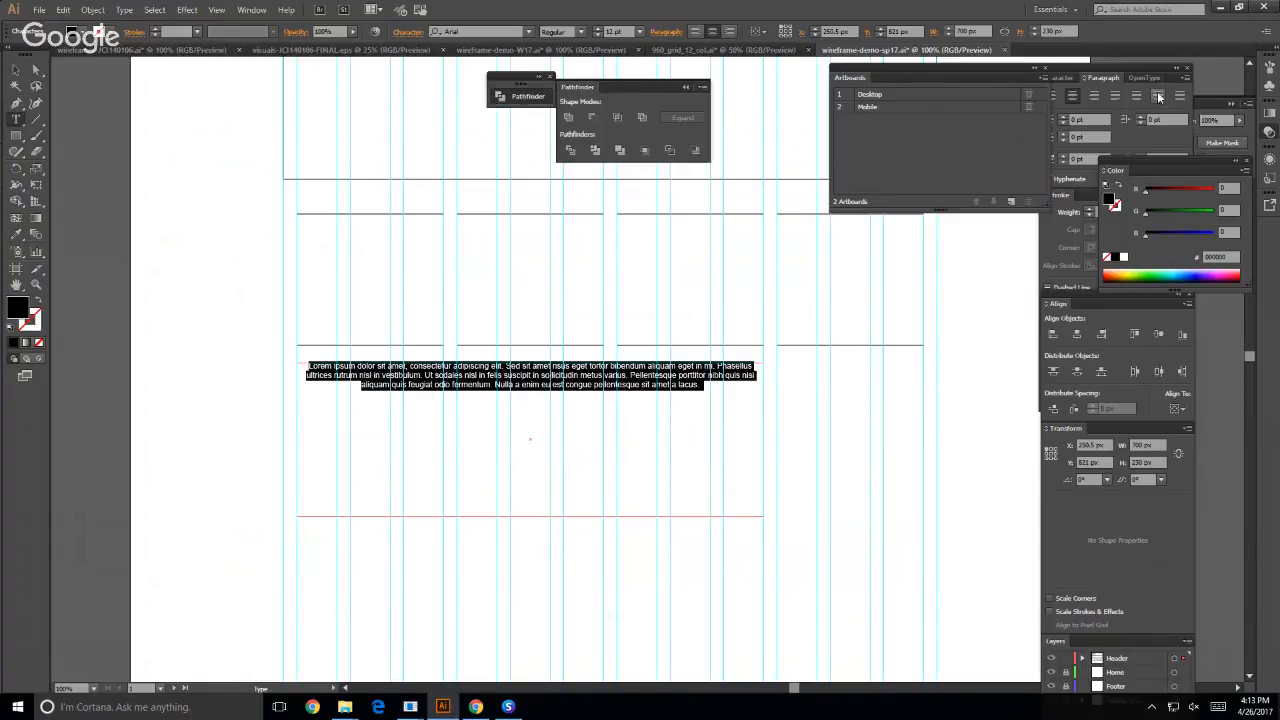
{"action": "left_click", "coordinate": [1086, 78]}
{"action": "left_click", "coordinate": [1059, 78]}
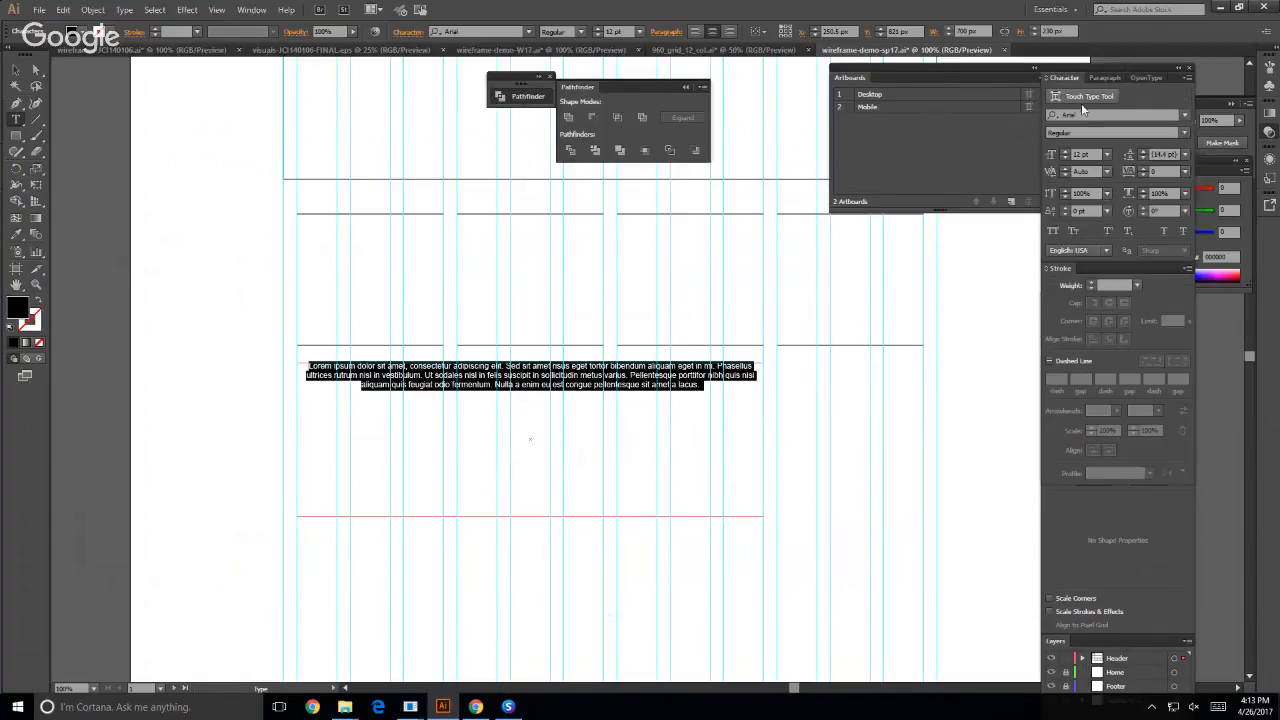
{"action": "left_click", "coordinate": [1106, 155]}
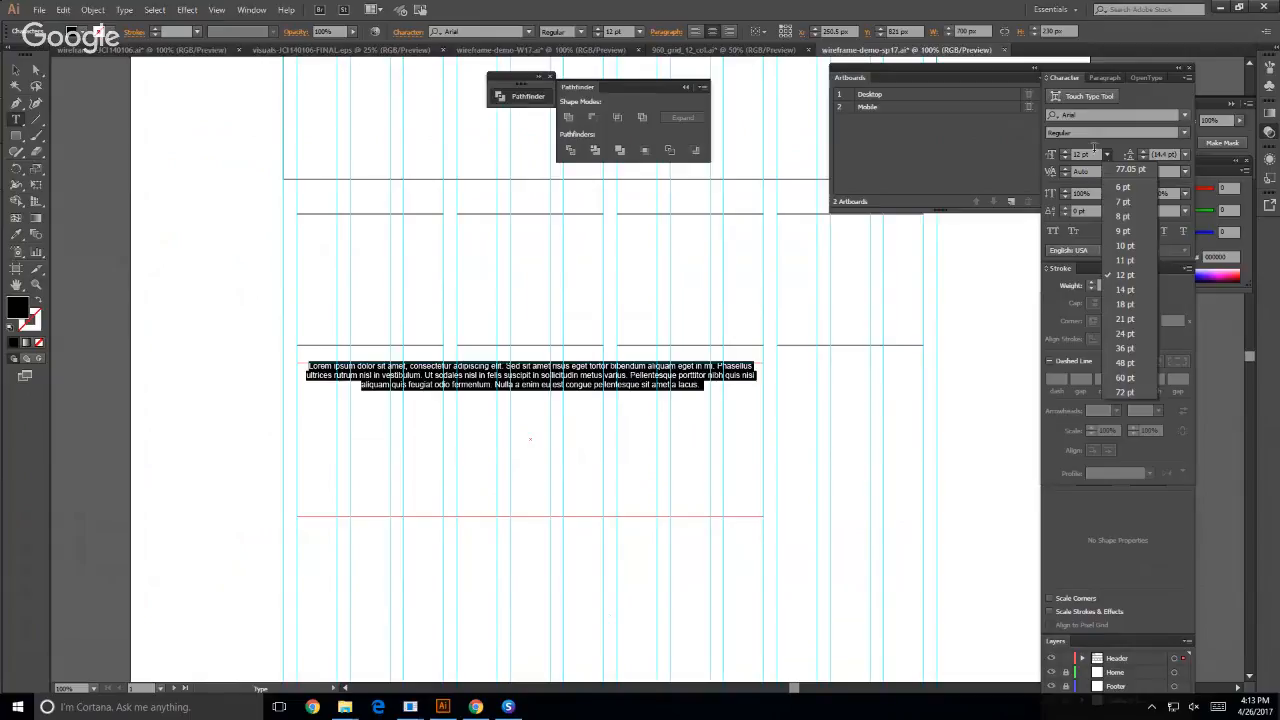
{"action": "left_click", "coordinate": [1125, 304]}
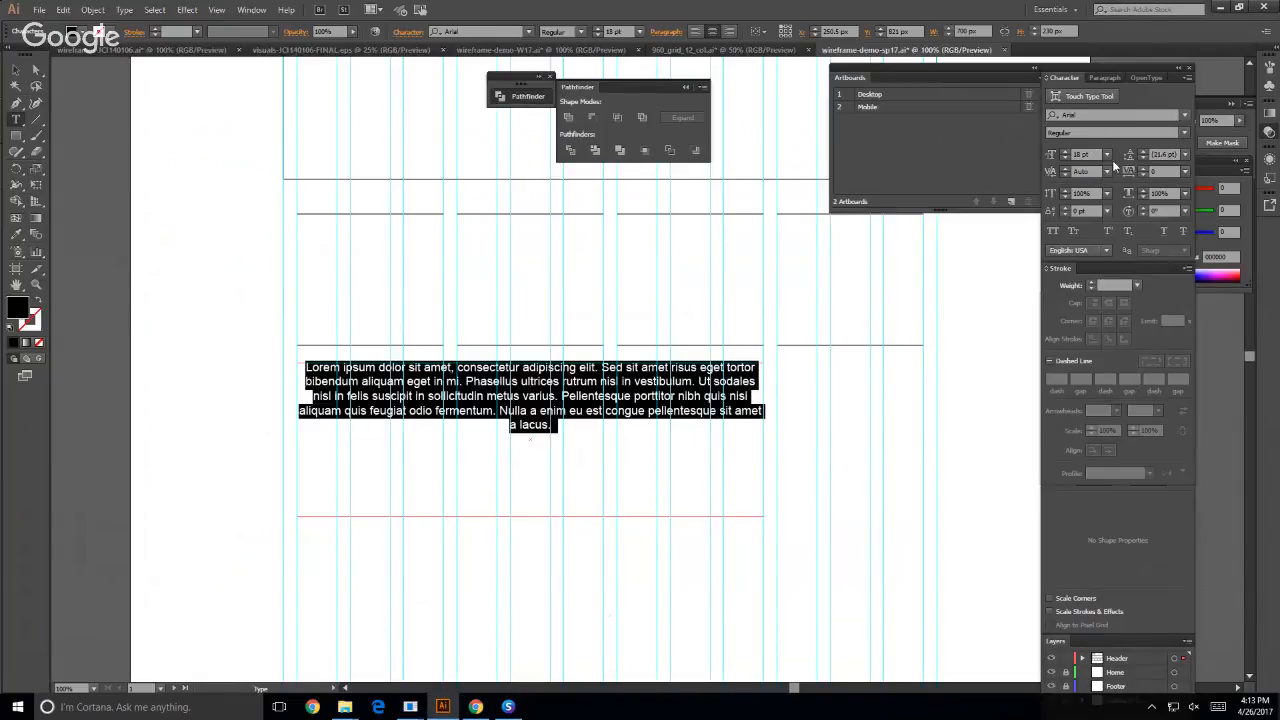
{"action": "double_click", "coordinate": [1078, 154]}
{"action": "type", "text": "16"}
{"action": "key", "text": "Tab"}
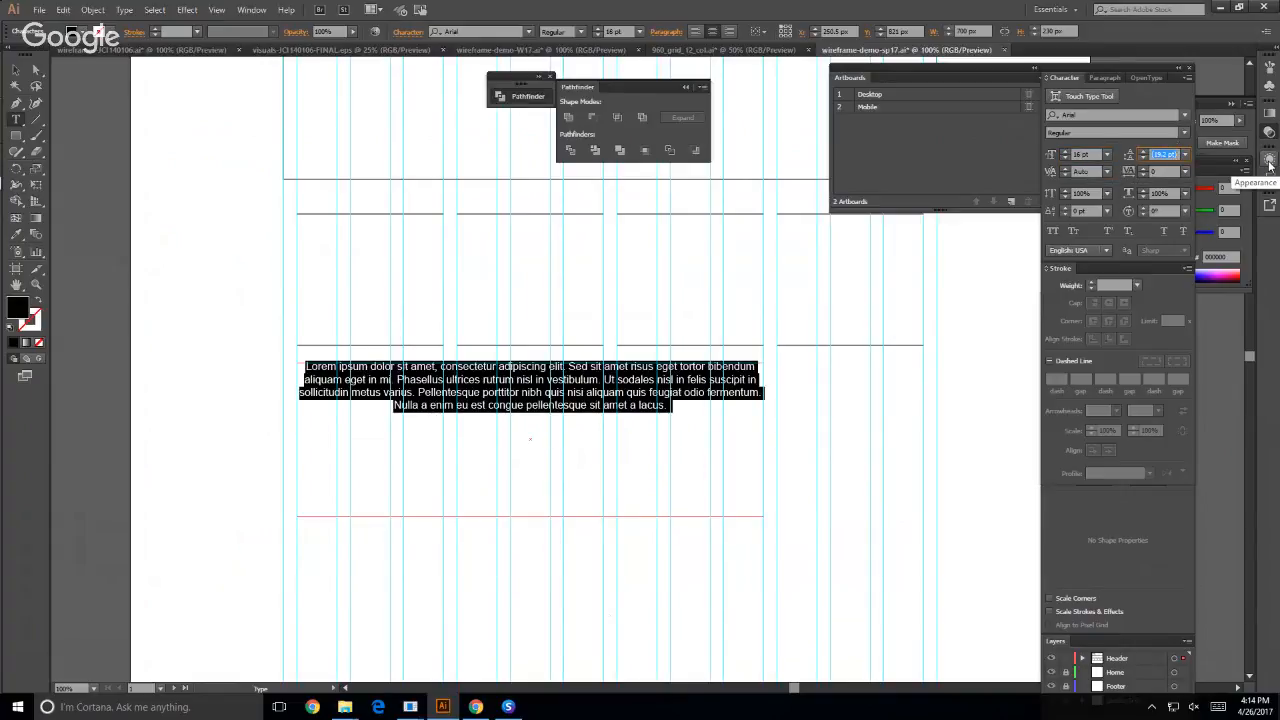
{"action": "type", "text": "24"}
{"action": "key", "text": "Tab"}
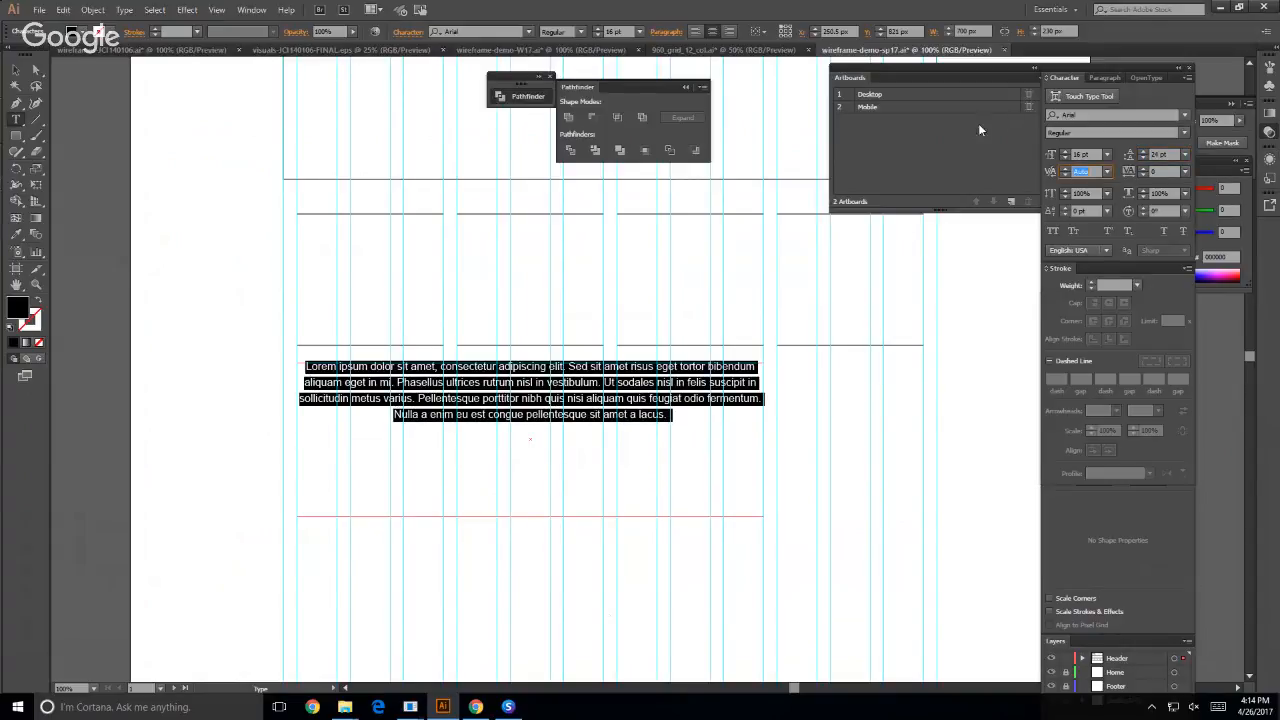
- Left-align the lorem ipsum paragraph and deselect its text area
{"action": "left_click", "coordinate": [1104, 77]}
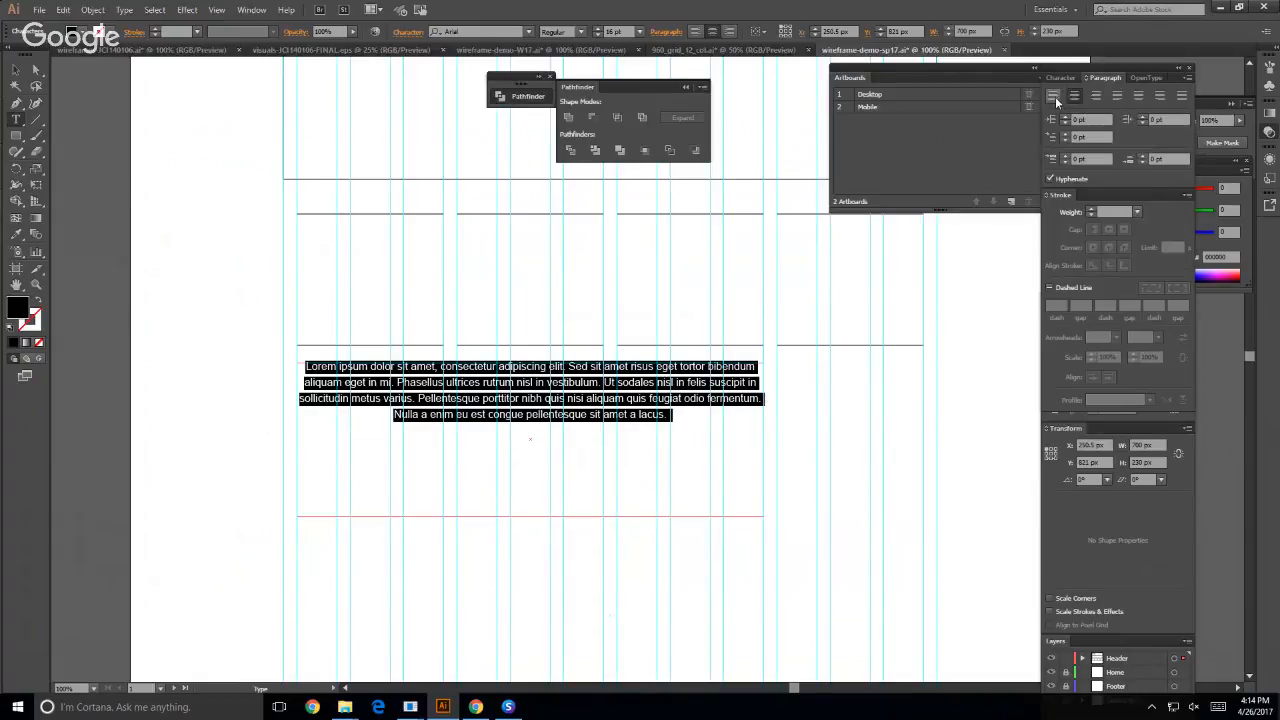
{"action": "left_click", "coordinate": [1053, 95]}
{"action": "left_click", "coordinate": [16, 71]}
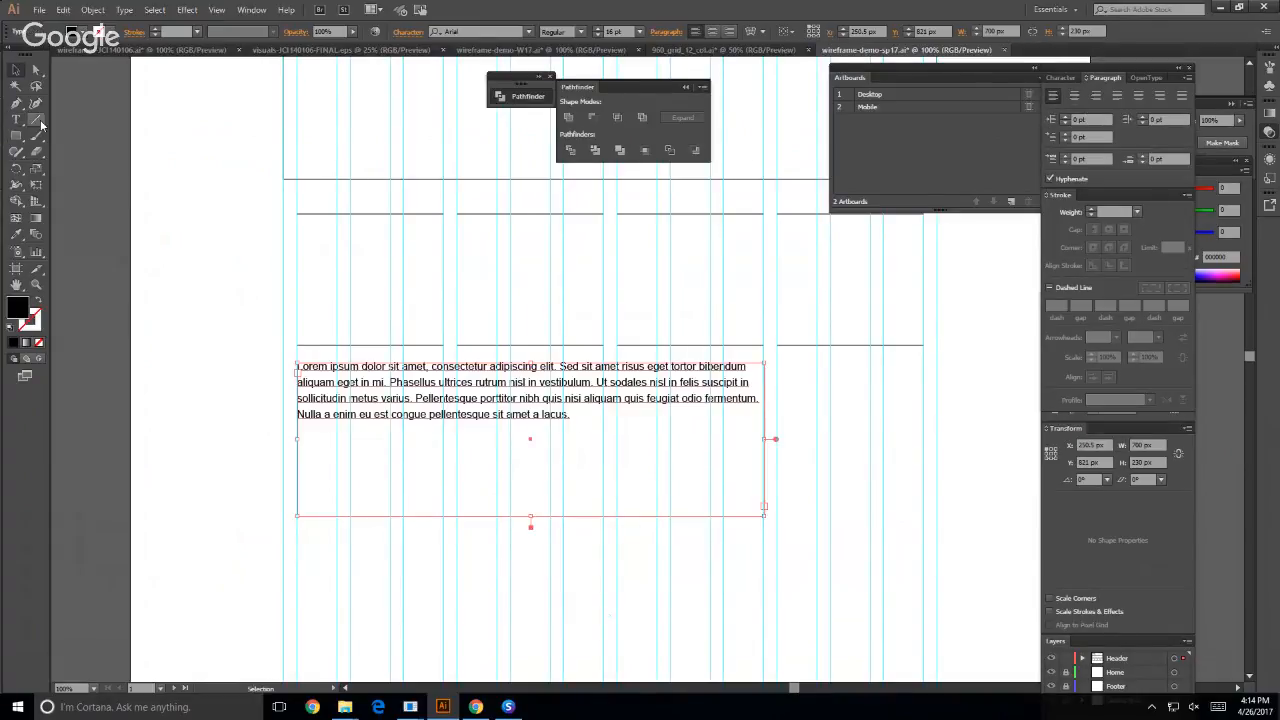
{"action": "left_click", "coordinate": [37, 120]}
{"action": "left_click", "coordinate": [16, 71]}
{"action": "left_click", "coordinate": [143, 209]}
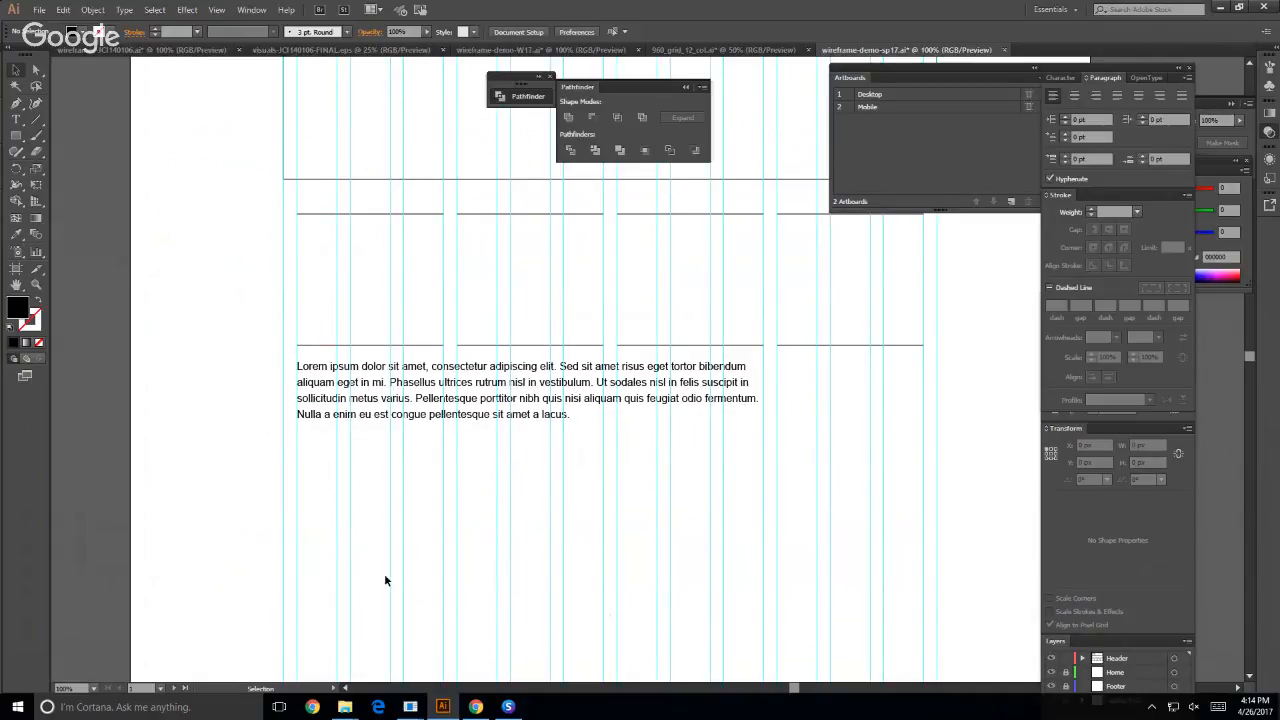
- Hide the grid guides and examine the whole Desktop layout beside the Mobile artboard
{"action": "scroll", "coordinate": [192, 480], "scroll_direction": "up", "scroll_amount": 6}
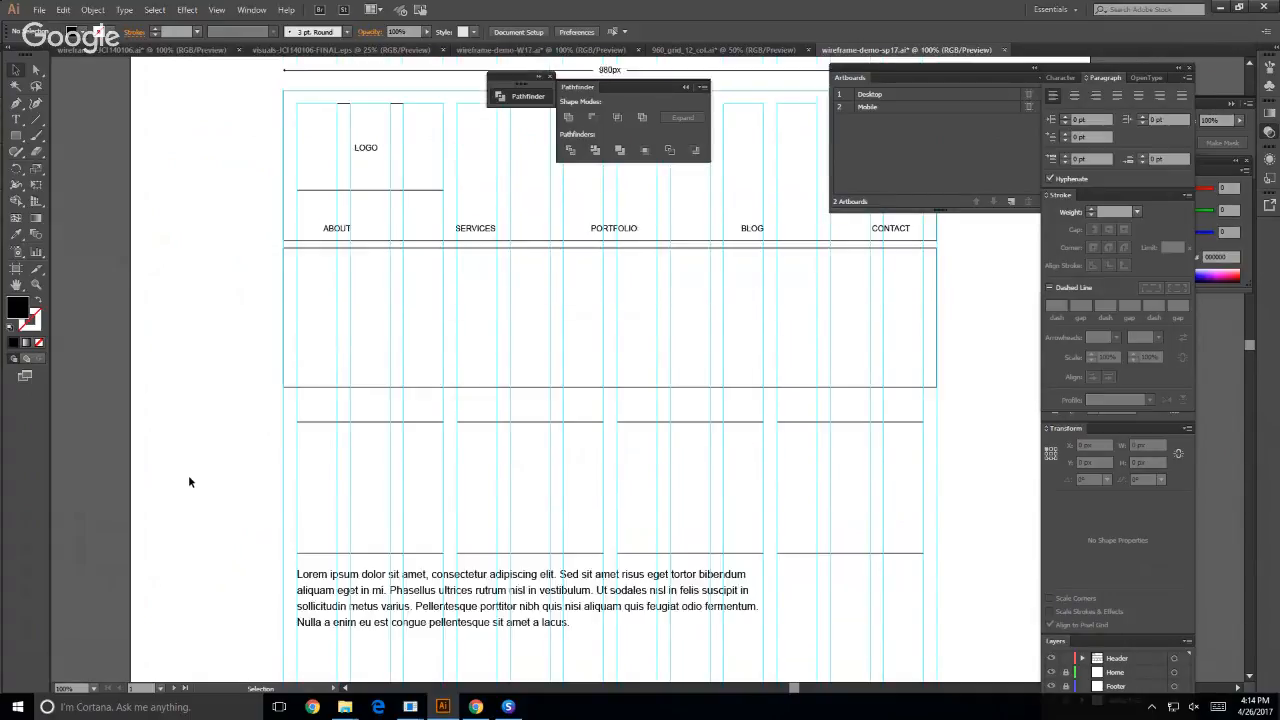
{"action": "key", "text": "ctrl+semicolon"}
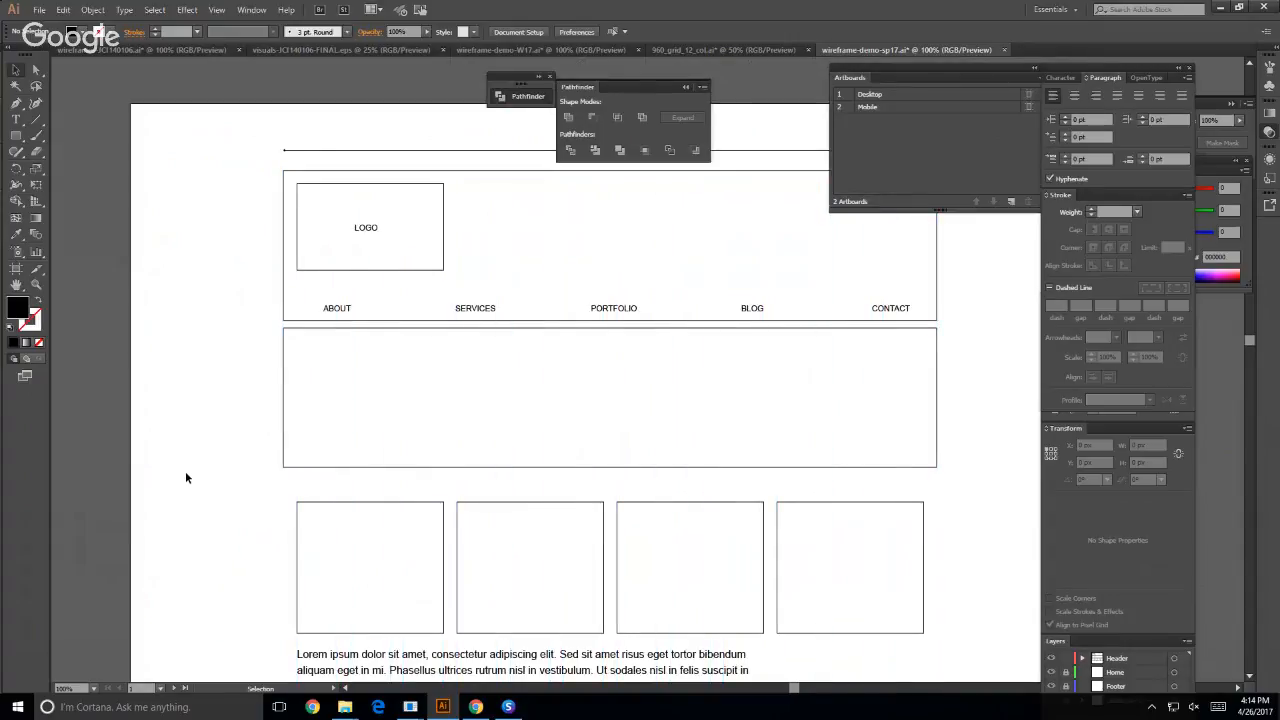
{"action": "key", "text": "ctrl+minus"}
{"action": "key", "text": "ctrl+minus"}
{"action": "key", "text": "space"}
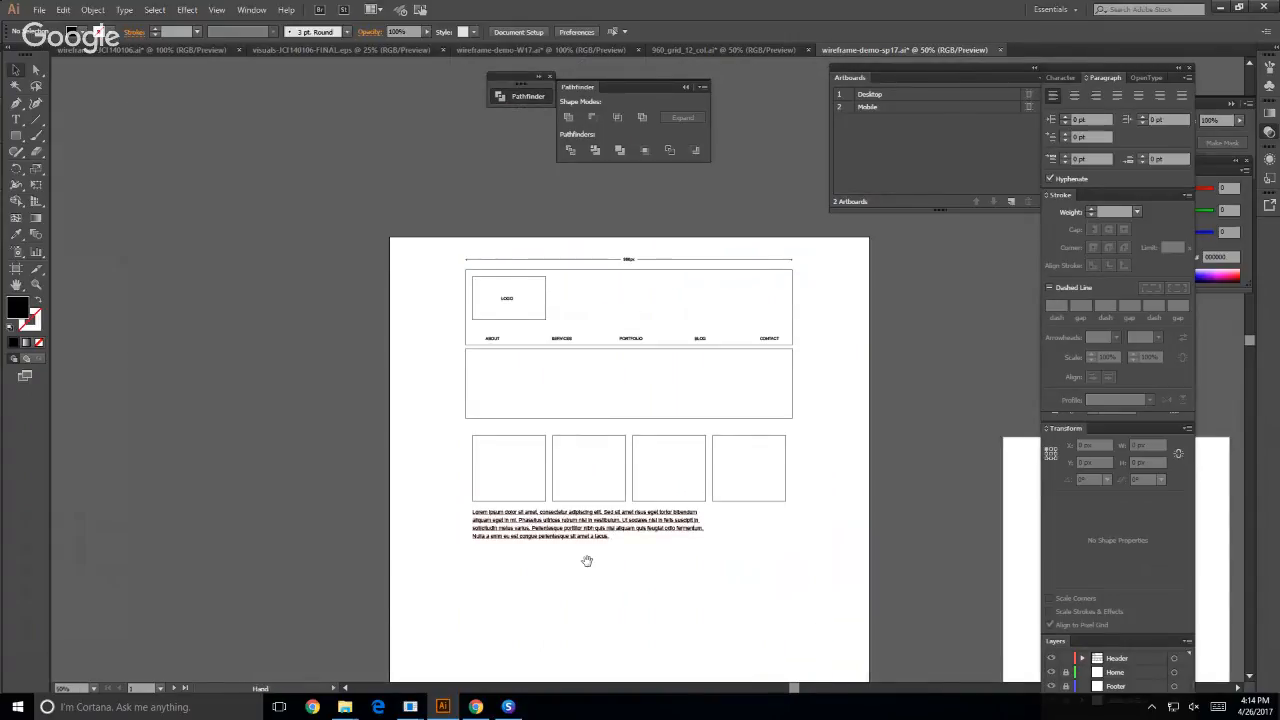
{"action": "left_click_drag", "start_coordinate": [587, 561], "coordinate": [289, 448]}
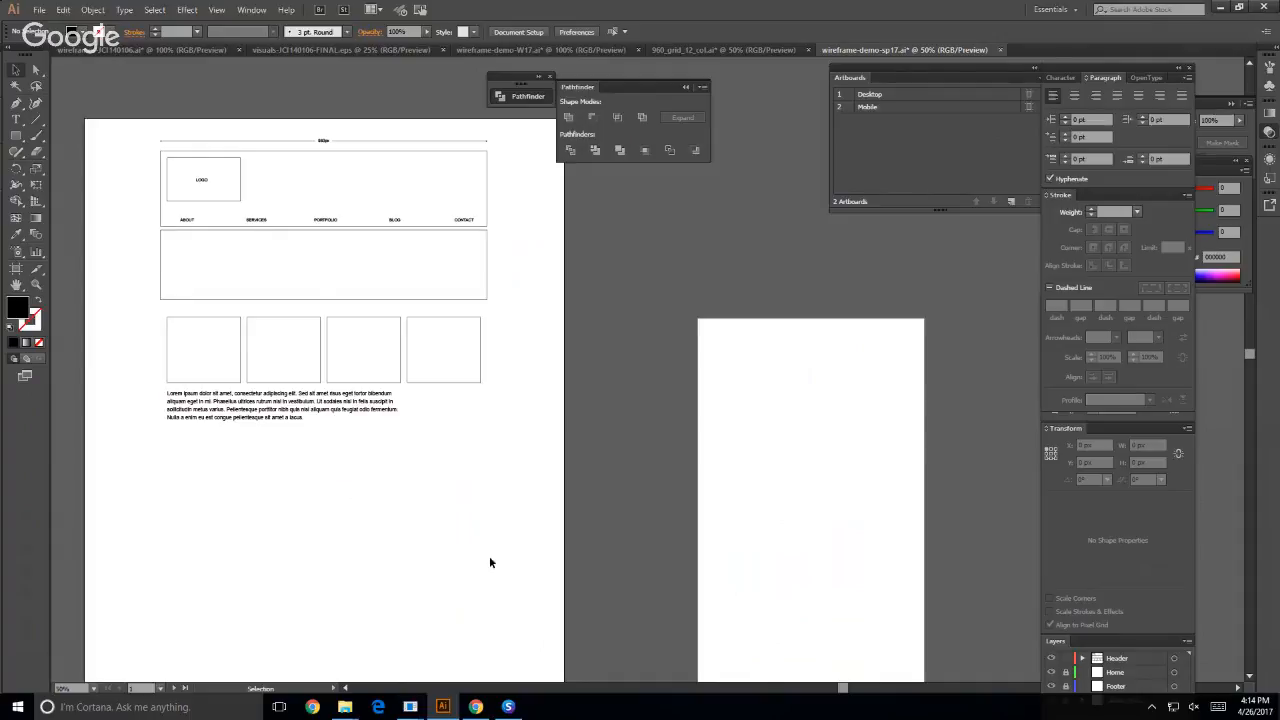
- Move the banner, four content boxes and lorem ipsum paragraph from the Header layer into the unlocked Home layer by cutting and pasting
{"action": "left_click_drag", "start_coordinate": [139, 256], "coordinate": [506, 458]}
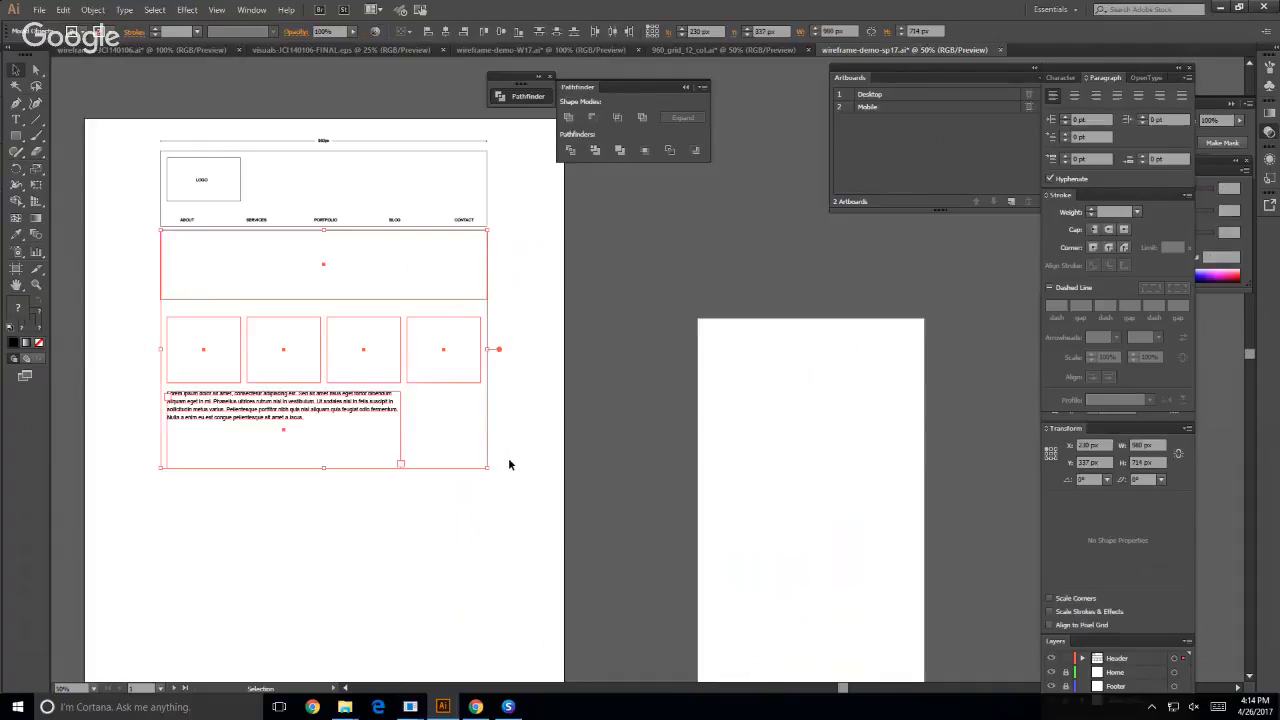
{"action": "key", "text": "Delete"}
{"action": "key", "text": "v"}
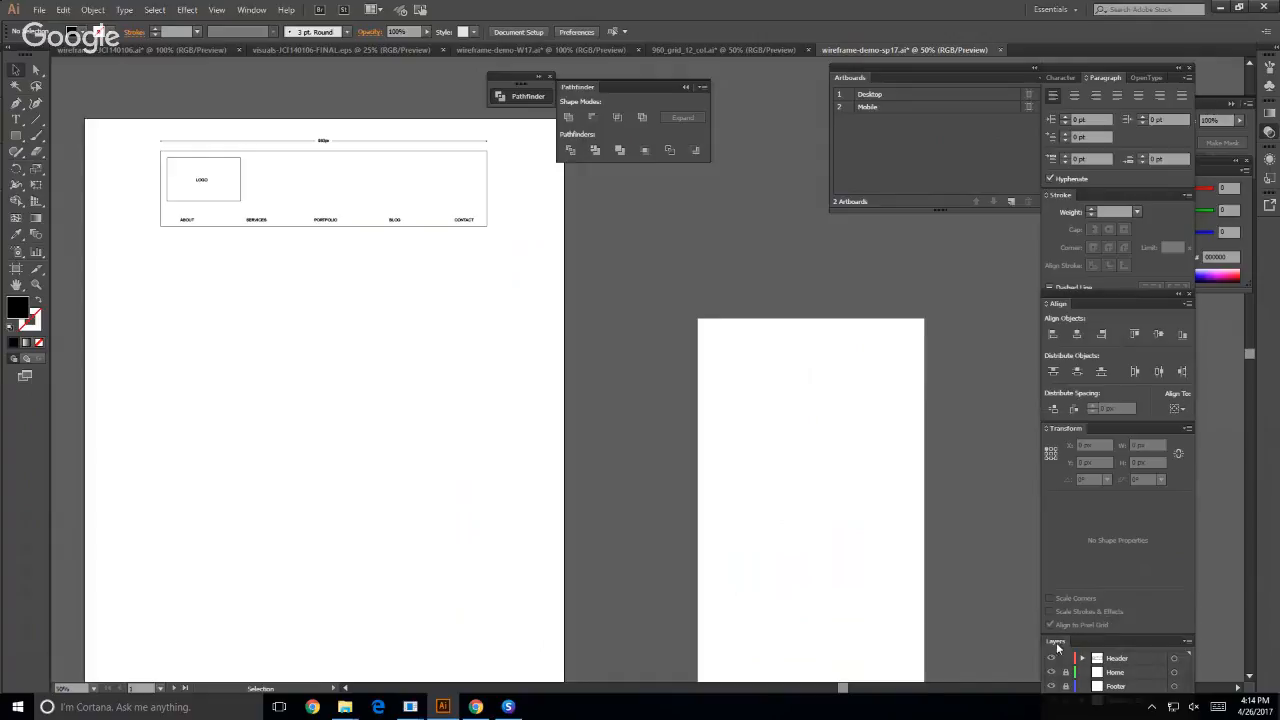
{"action": "left_click_drag", "start_coordinate": [1056, 642], "coordinate": [609, 221]}
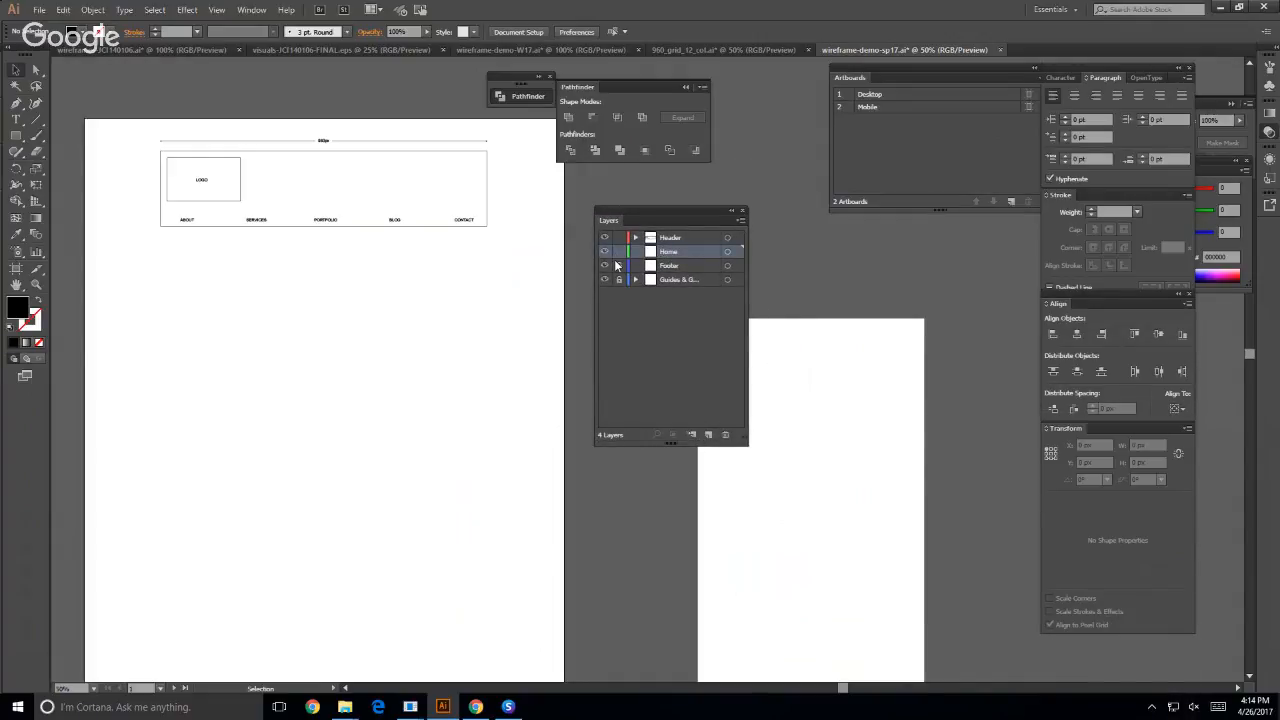
{"action": "key", "text": "ctrl+v"}
- Show the grid guides and place the pasted content below the Desktop header, with its X position set to 230 px
{"action": "key", "text": "ctrl+;"}
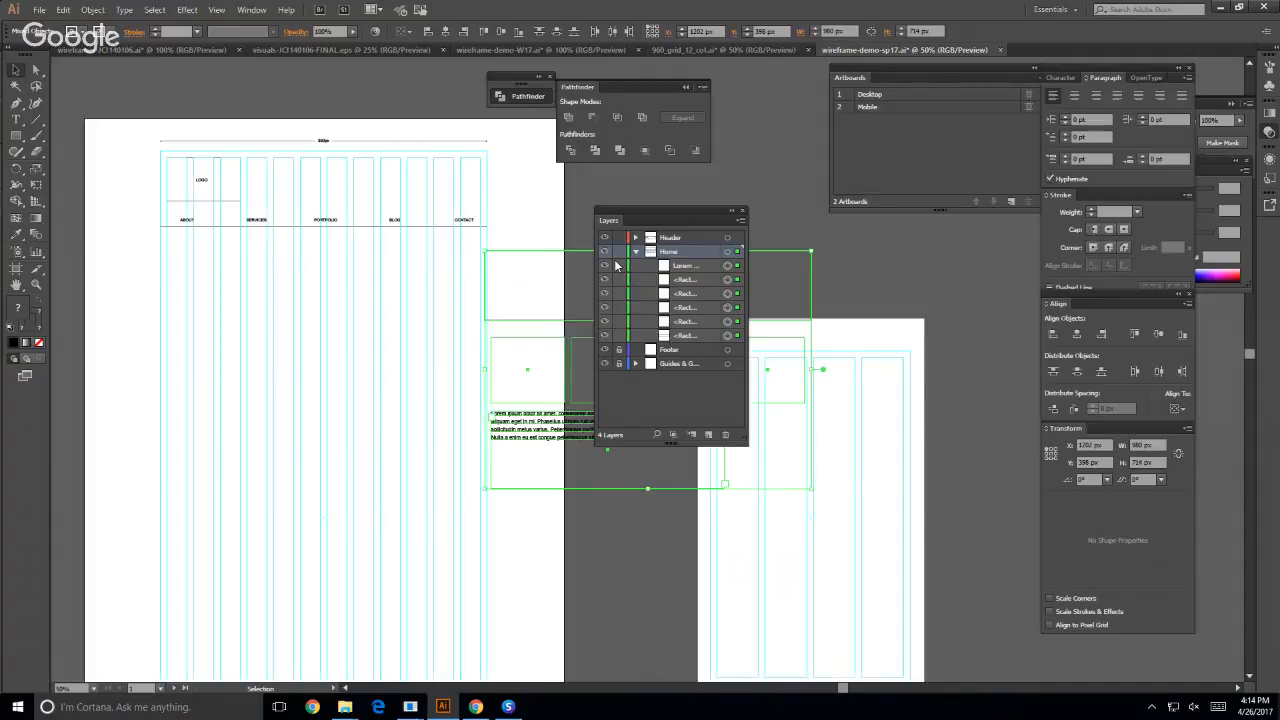
{"action": "left_click_drag", "start_coordinate": [527, 421], "coordinate": [229, 417]}
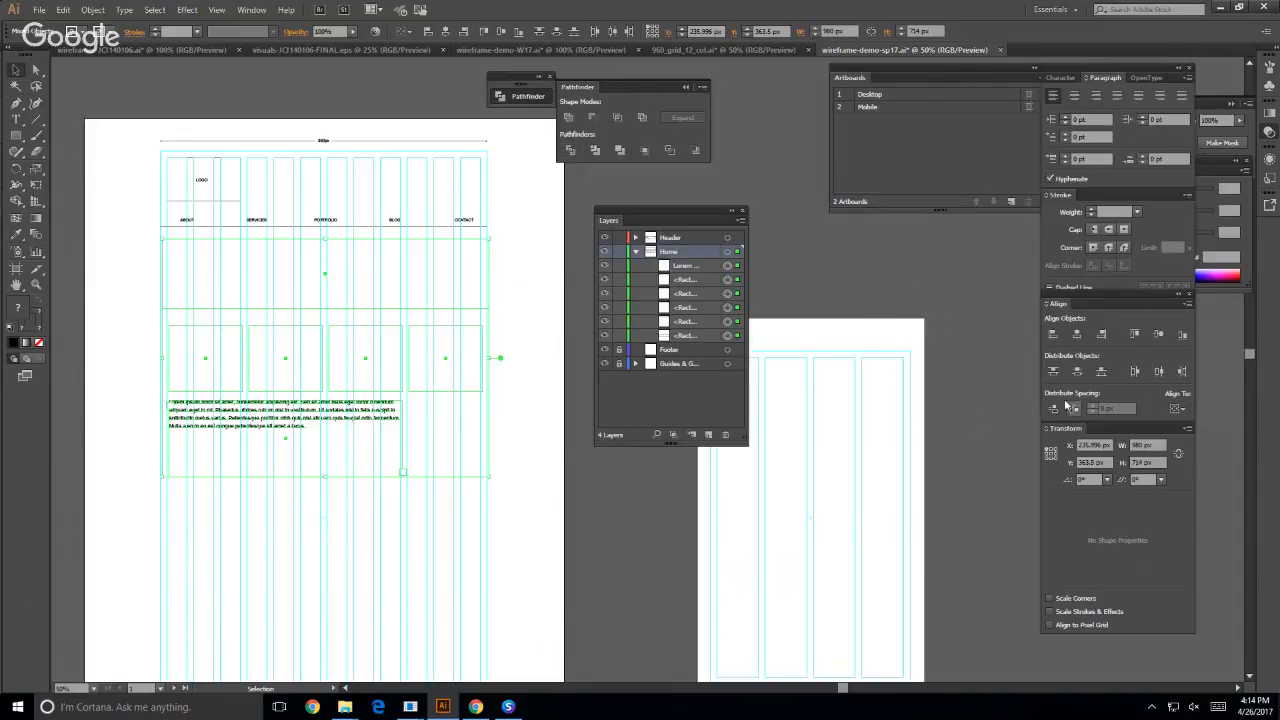
{"action": "triple_click", "coordinate": [1107, 445]}
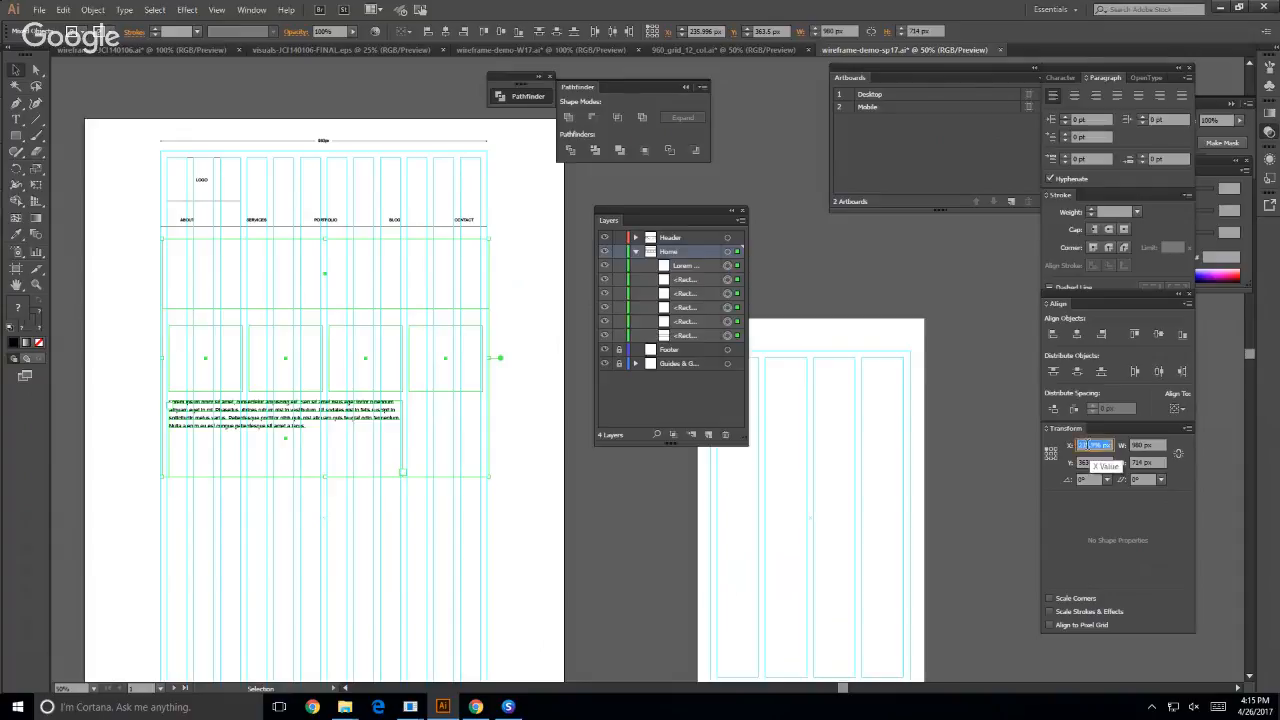
{"action": "type", "text": "230"}
{"action": "key", "text": "Return"}
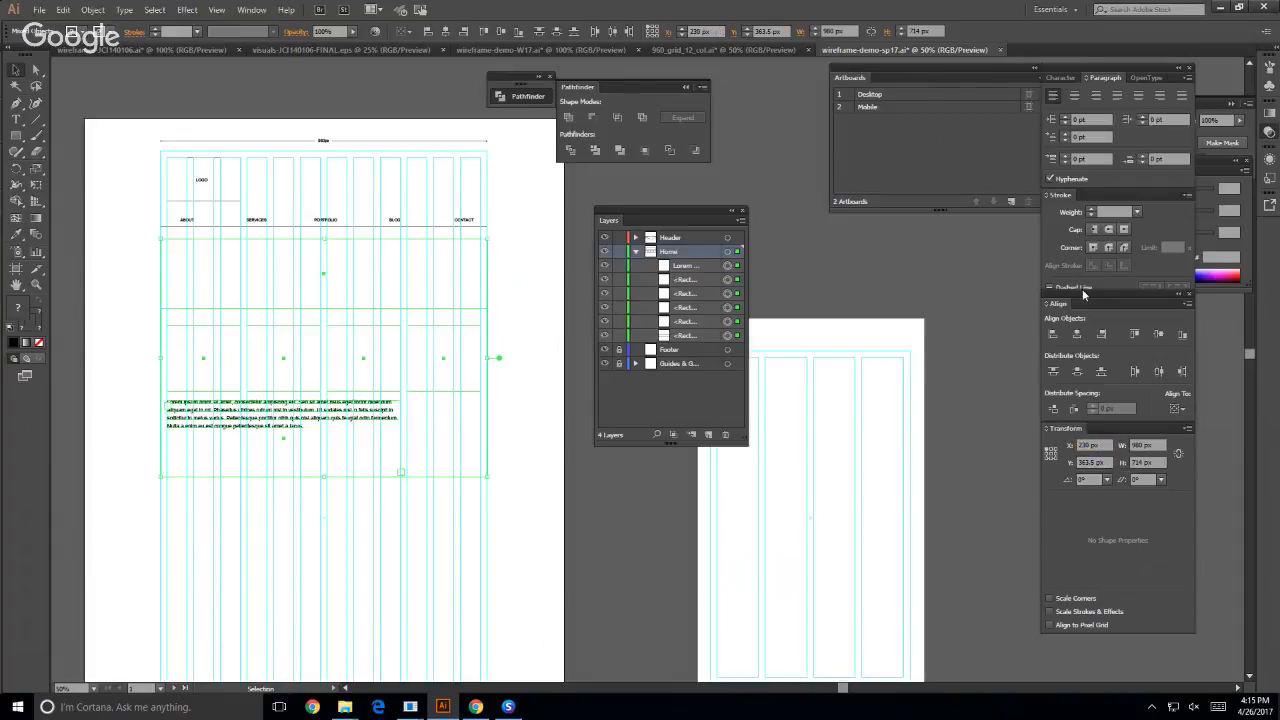
- Deselect the pasted Home content and hide the grid guides
{"action": "left_click", "coordinate": [81, 88]}
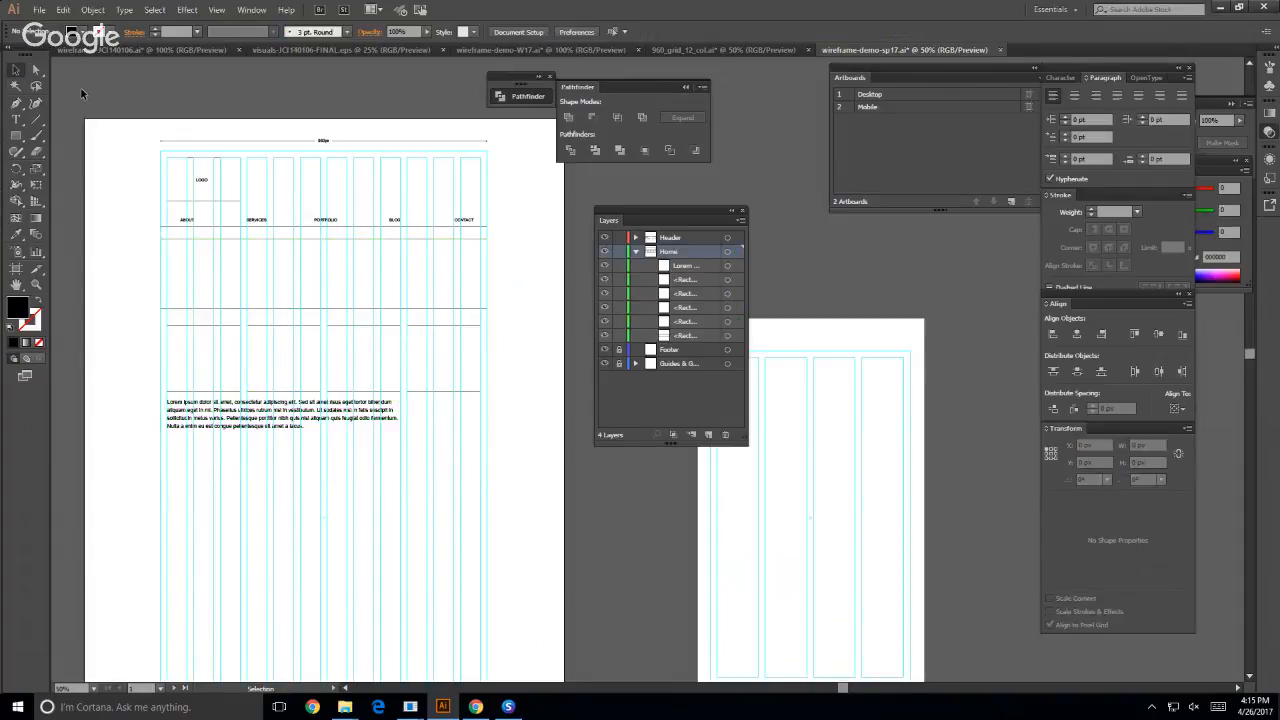
{"action": "key", "text": "ctrl+semicolon"}
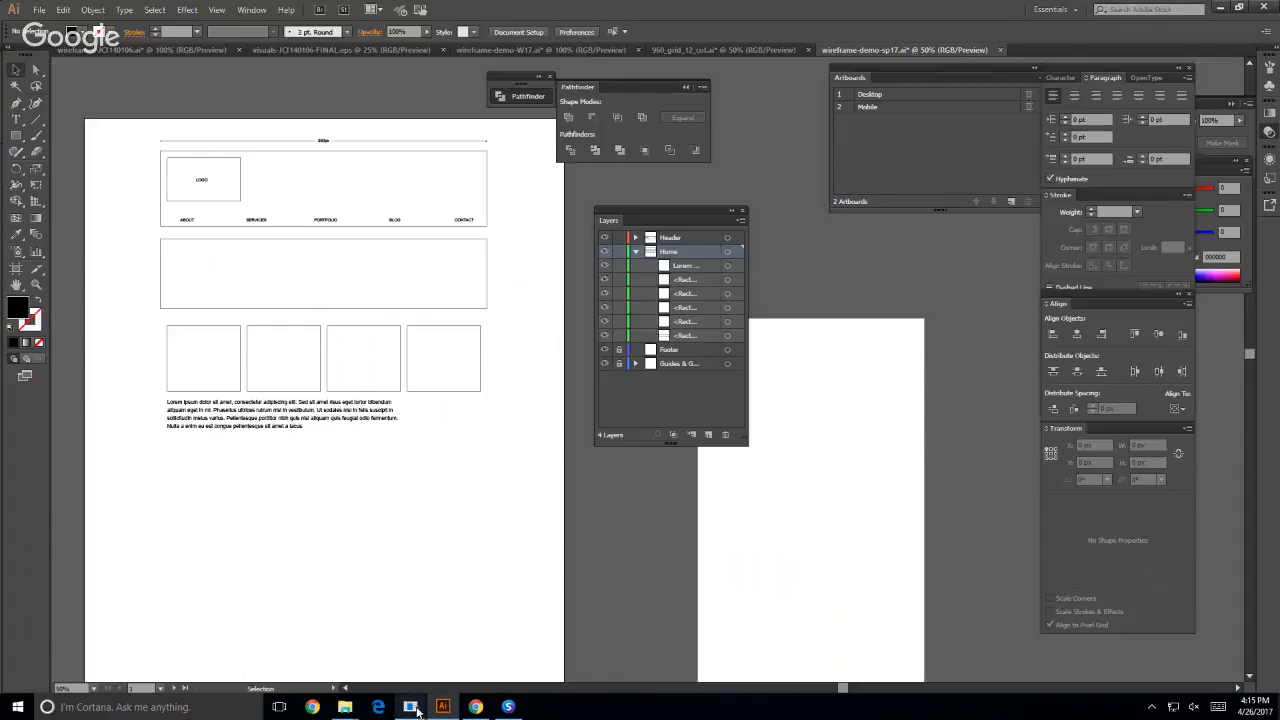
- Switch to Chrome, turn off the device view on the course website, and open the WEB200 Resources page
{"action": "mouse_move", "coordinate": [412, 706]}
{"action": "left_click", "coordinate": [338, 679]}
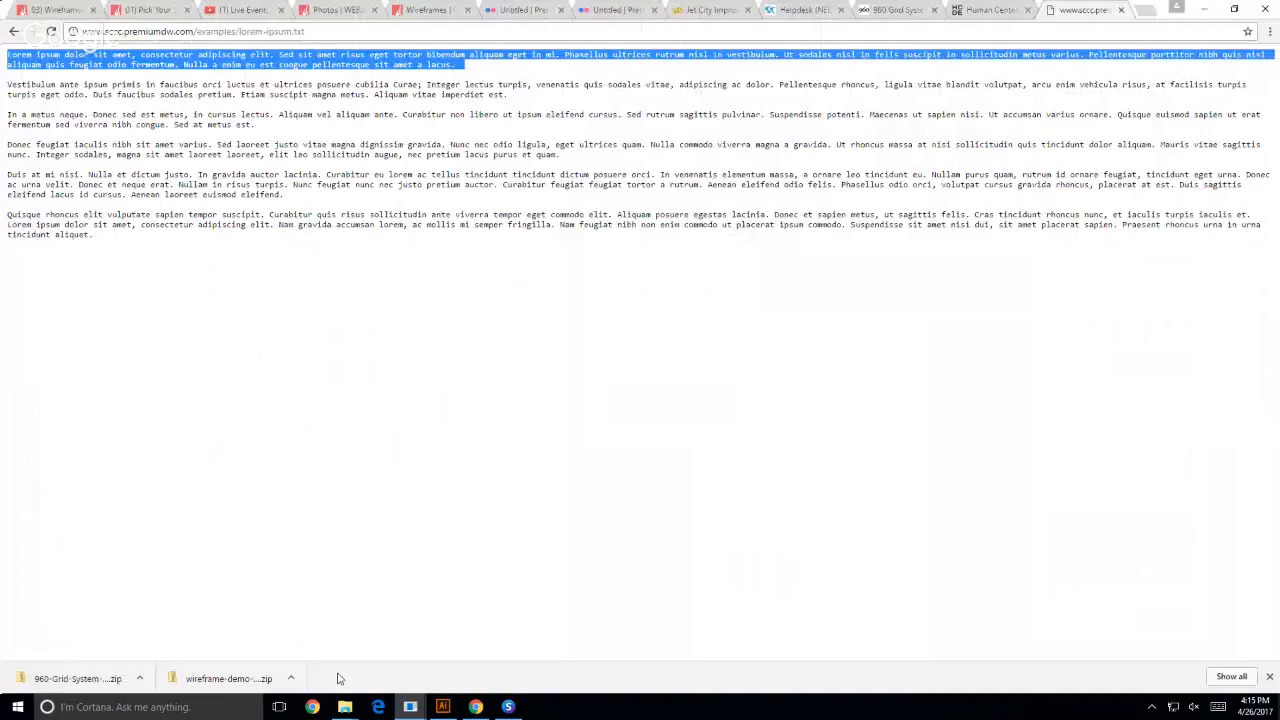
{"action": "left_click", "coordinate": [52, 11]}
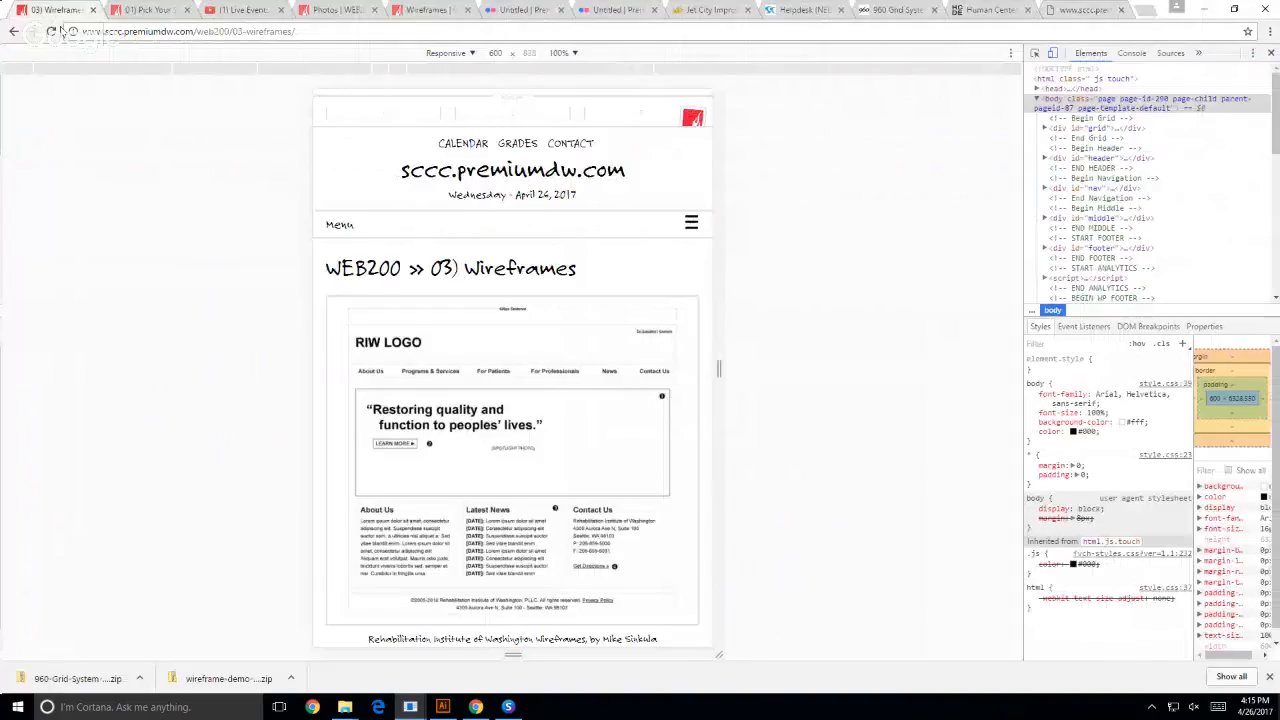
{"action": "left_click", "coordinate": [1052, 53]}
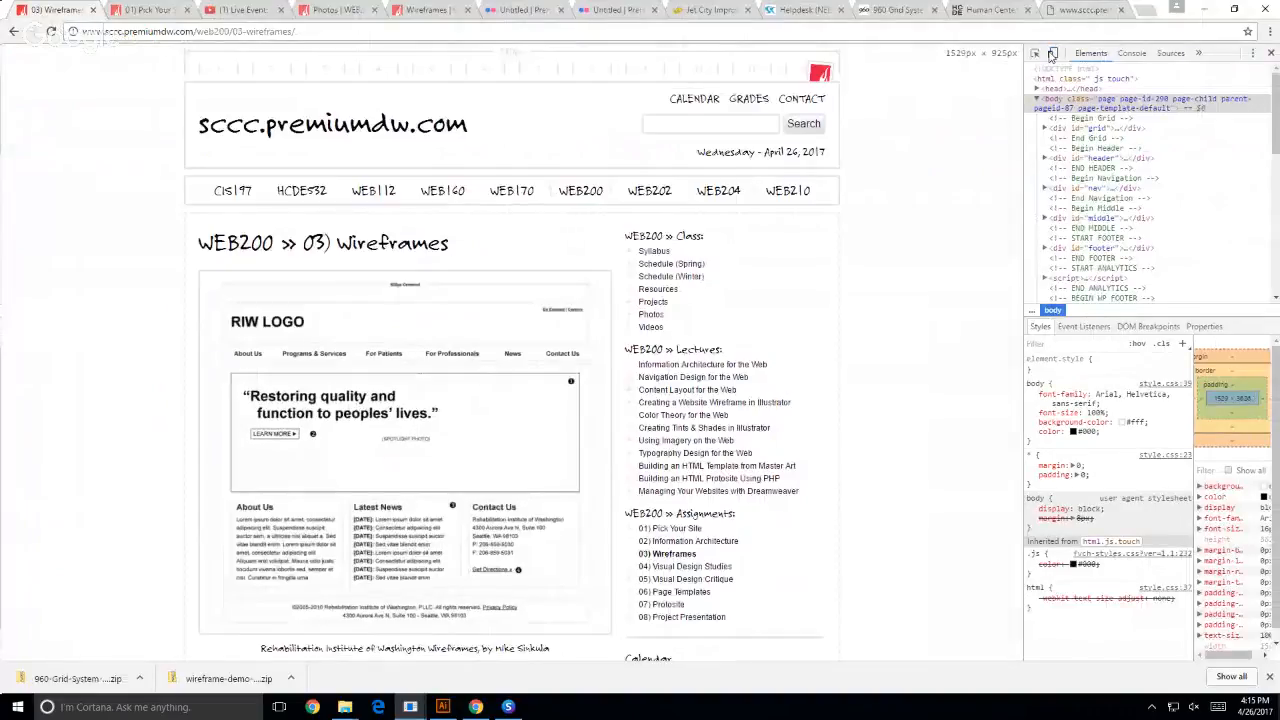
{"action": "left_click", "coordinate": [576, 196]}
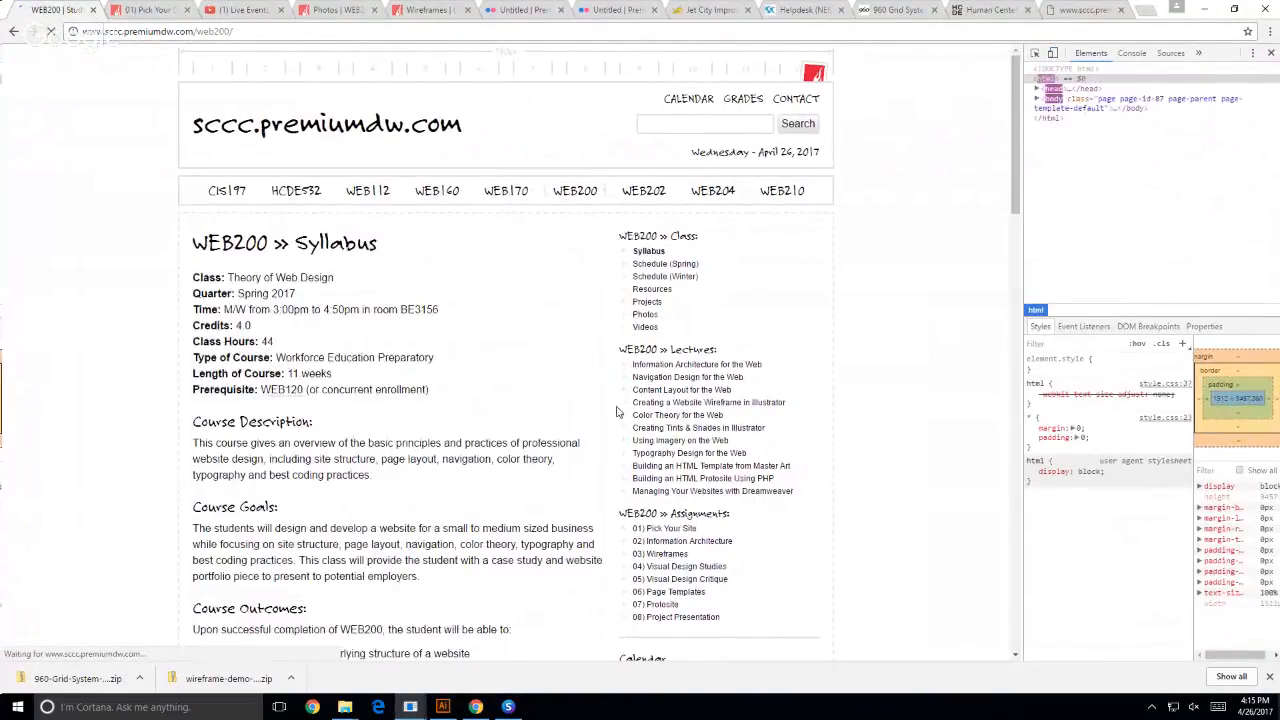
{"action": "left_click", "coordinate": [649, 301]}
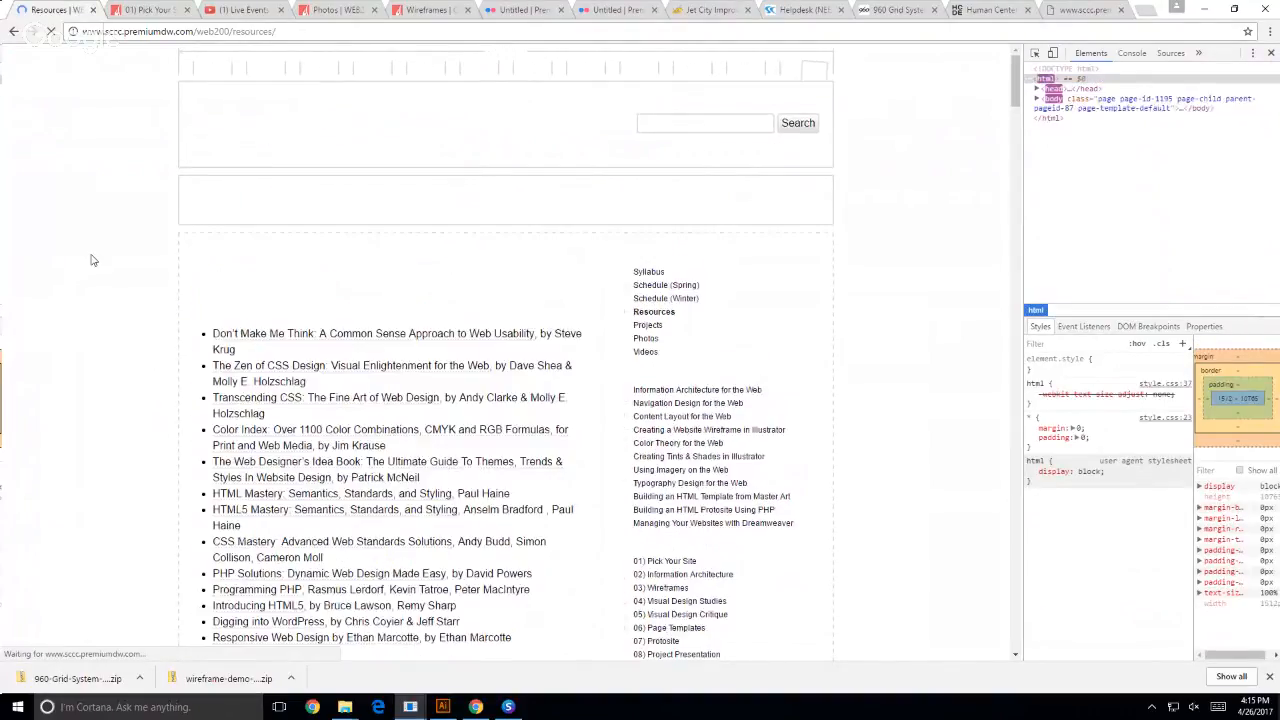
- Open the Yahoo Design Stencil Kit version 1.0 link from the Resources downloads and download its PDF version
{"action": "scroll", "coordinate": [91, 256], "scroll_direction": "down", "scroll_amount": 3}
{"action": "scroll", "coordinate": [91, 252], "scroll_direction": "down", "scroll_amount": 8}
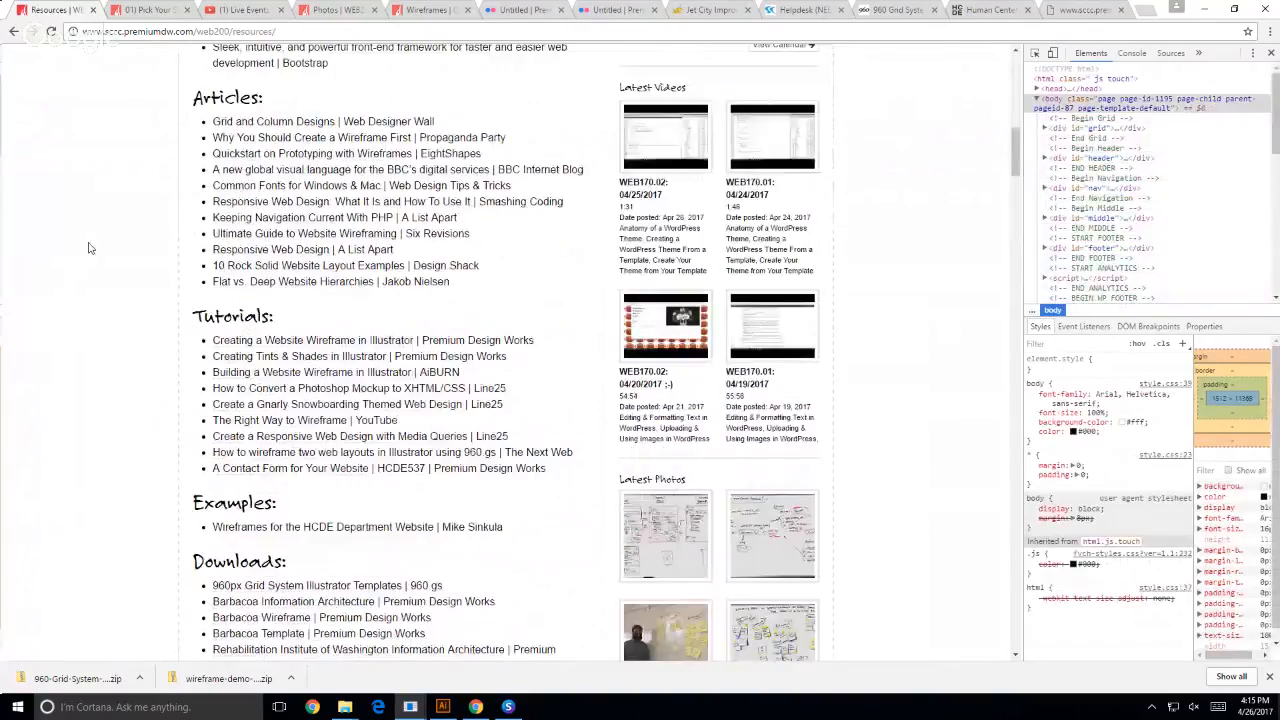
{"action": "scroll", "coordinate": [88, 248], "scroll_direction": "down", "scroll_amount": 6}
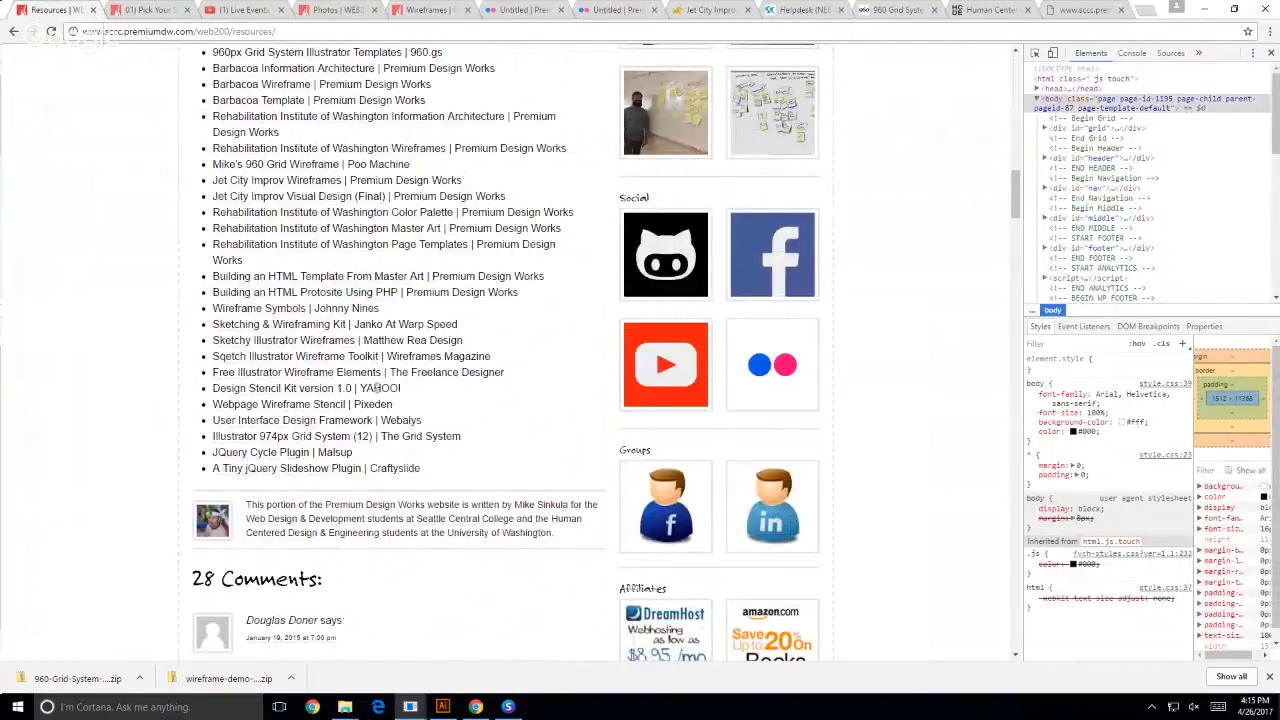
{"action": "left_click_drag", "start_coordinate": [372, 388], "coordinate": [399, 388]}
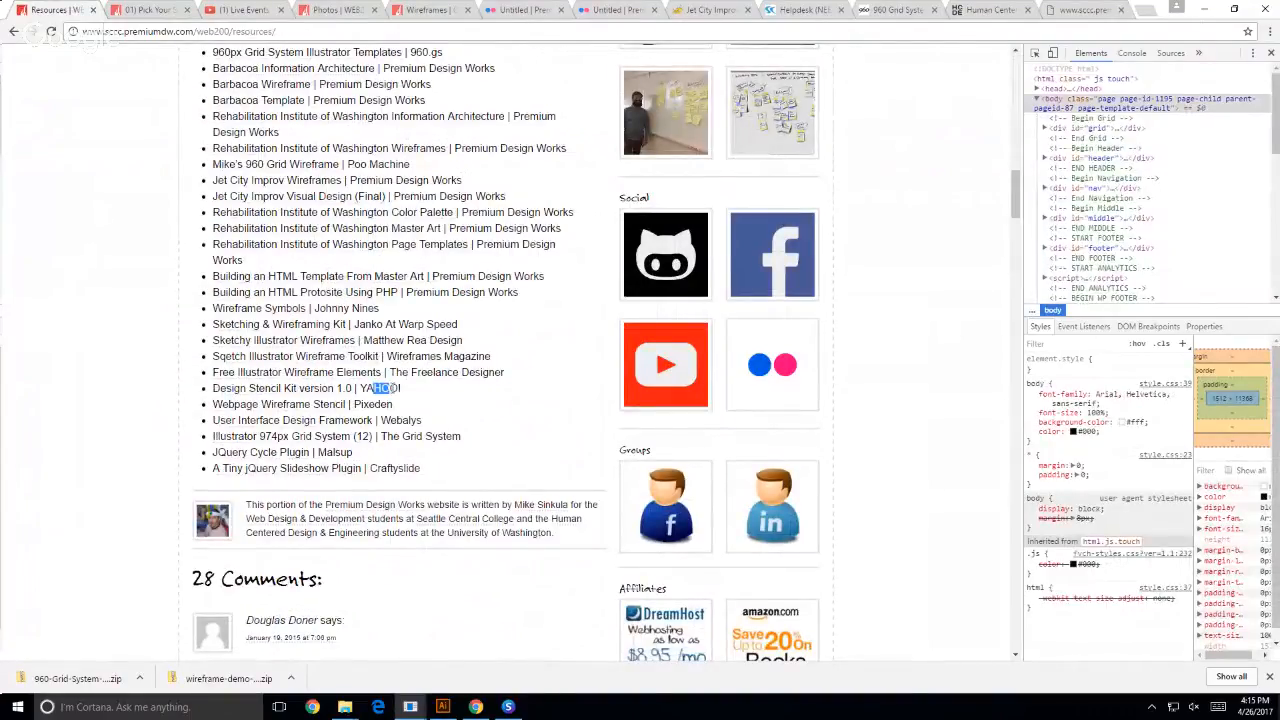
{"action": "left_click", "coordinate": [290, 394]}
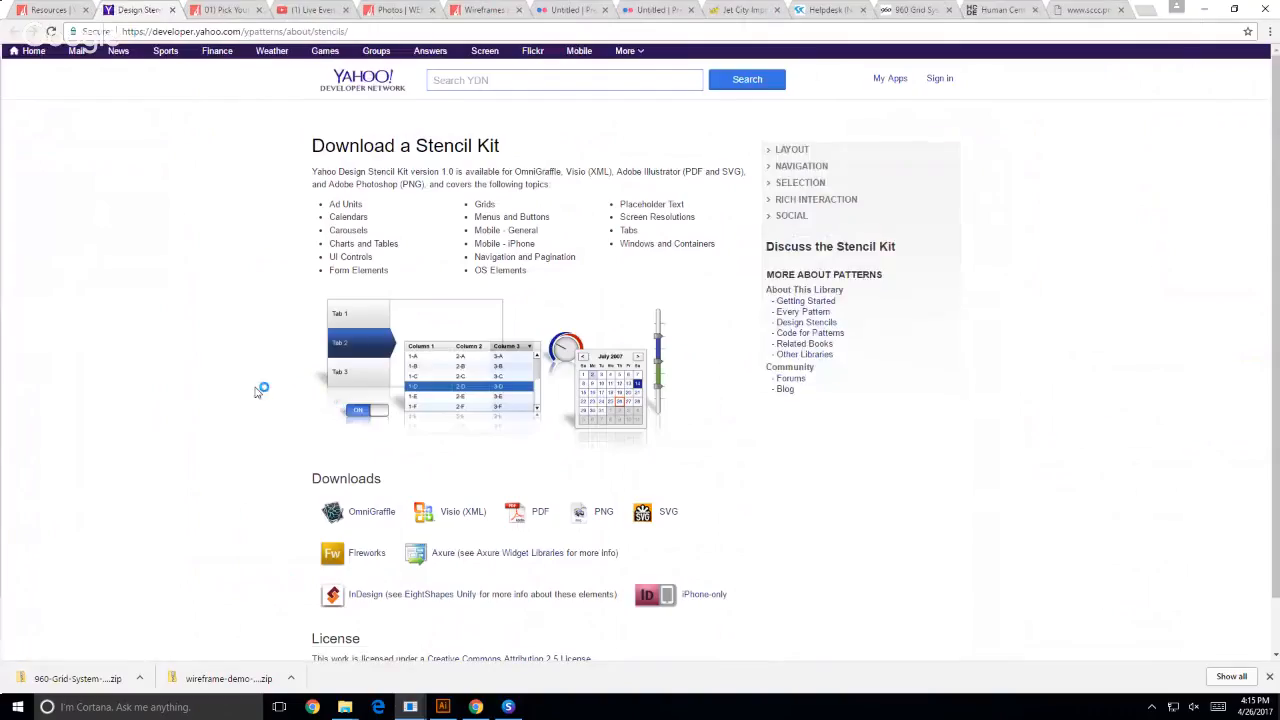
{"action": "scroll", "coordinate": [269, 303], "scroll_direction": "down", "scroll_amount": 2}
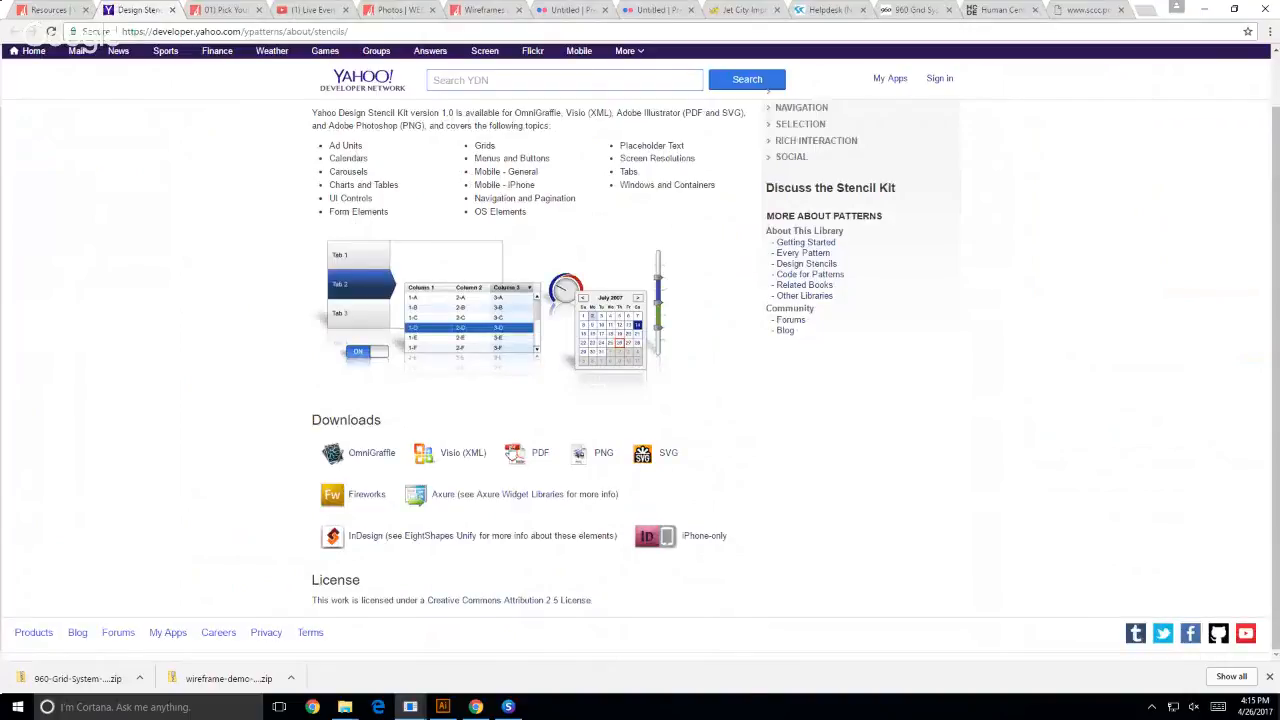
{"action": "left_click", "coordinate": [537, 456]}
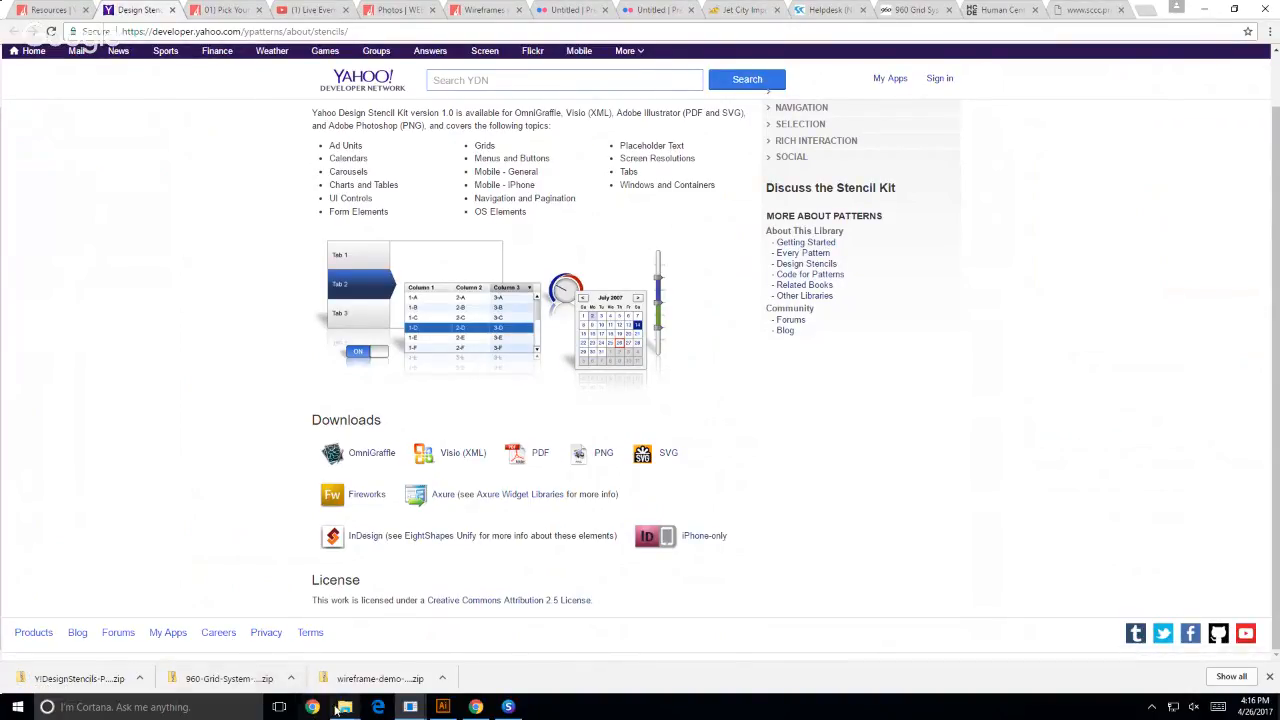
- Switch to File Explorer, show the Documents WEB200 folder beside the Downloads folder, and refresh the Downloads listing
{"action": "mouse_move", "coordinate": [338, 708]}
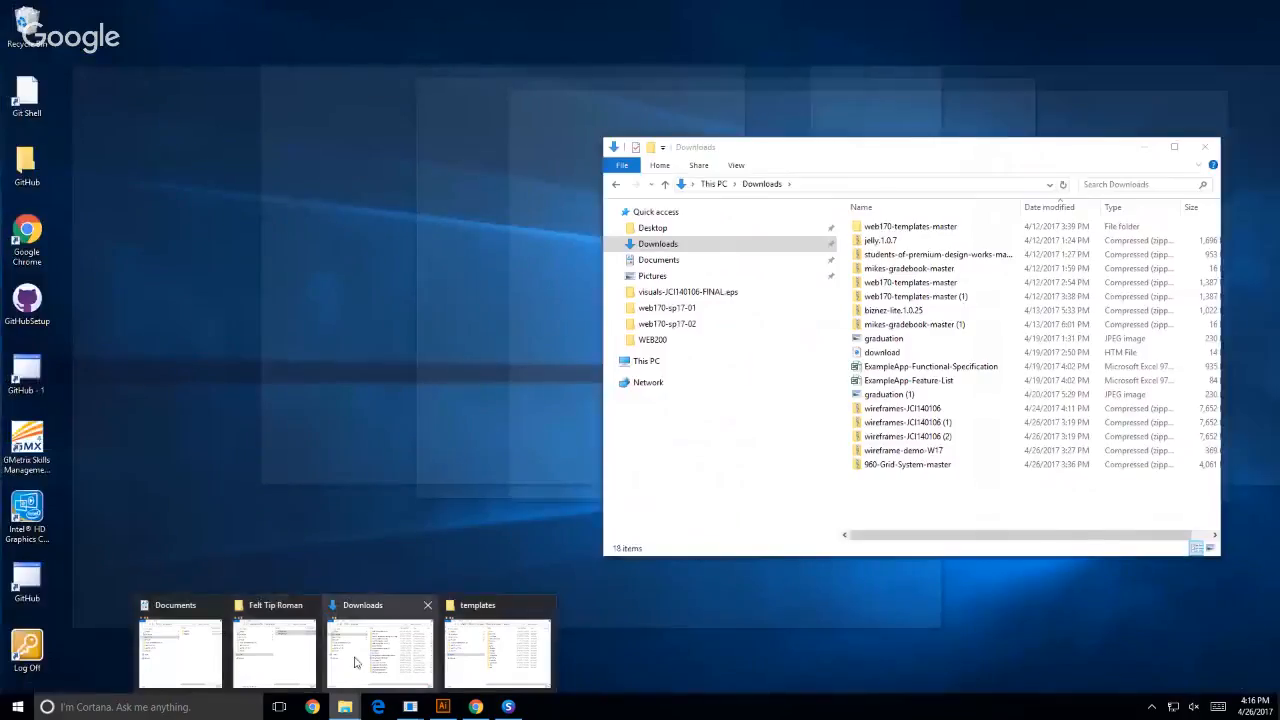
{"action": "left_click", "coordinate": [355, 662]}
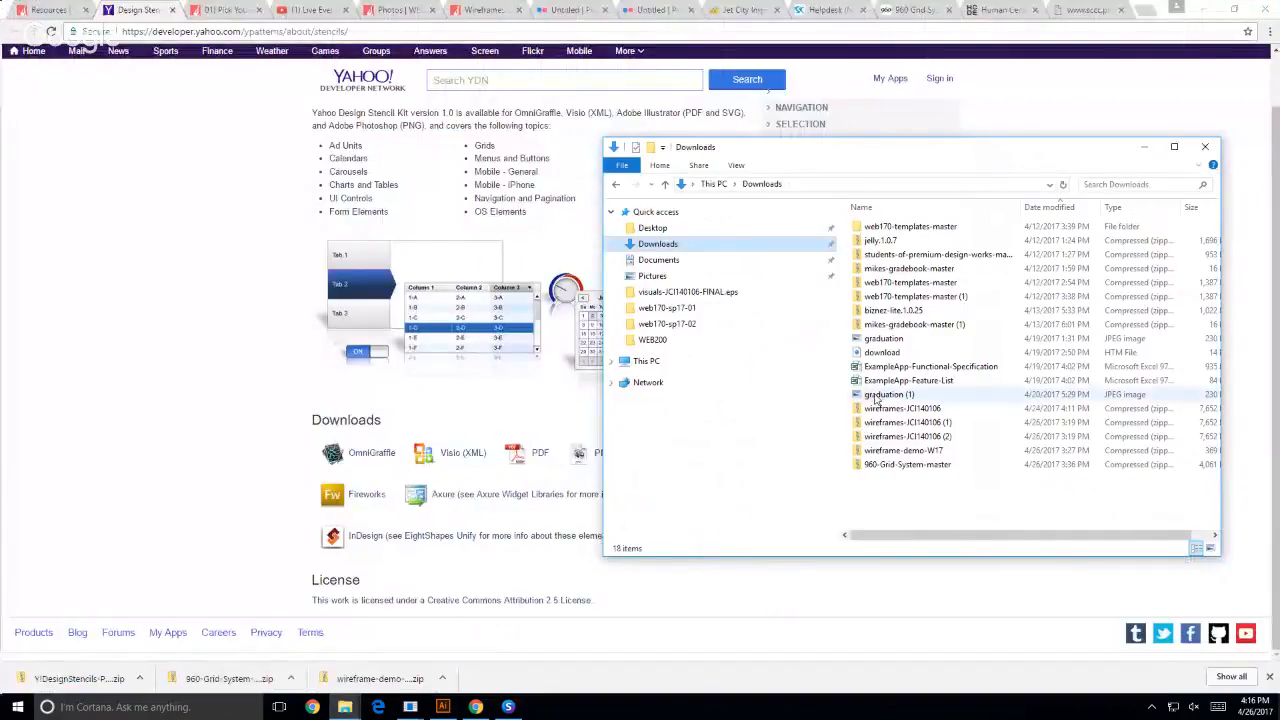
{"action": "mouse_move", "coordinate": [344, 710]}
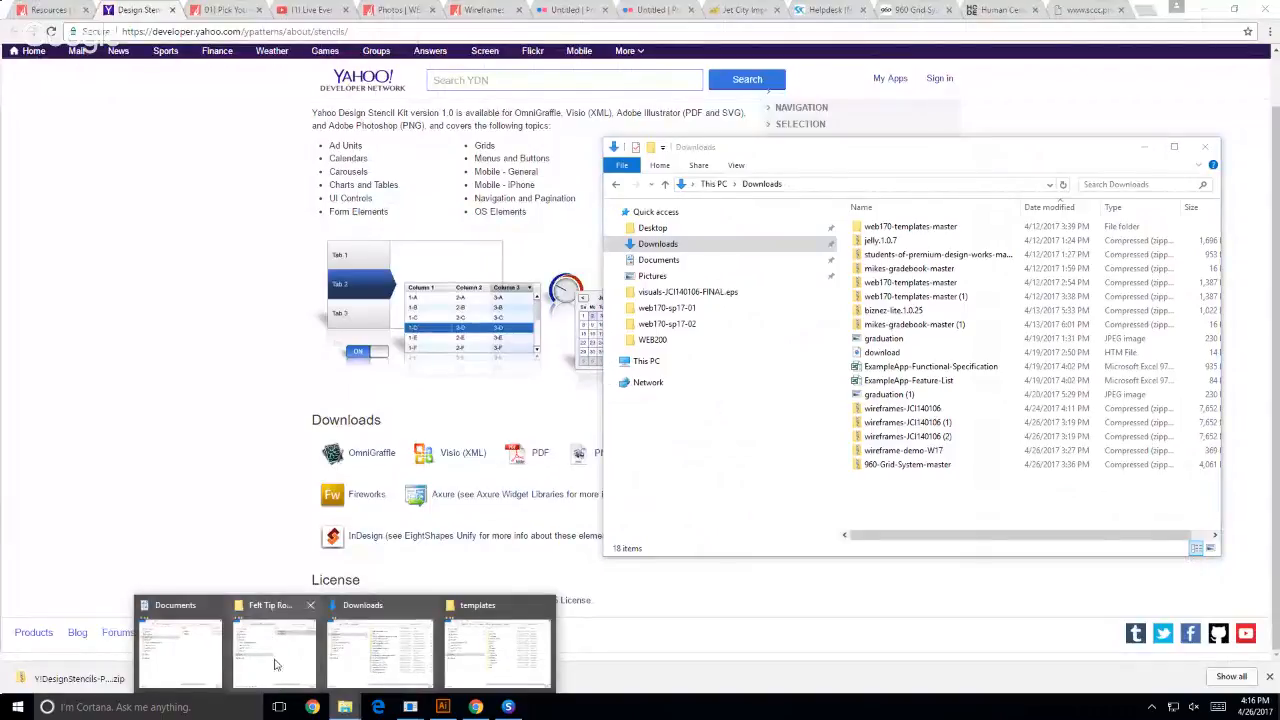
{"action": "left_click", "coordinate": [206, 666]}
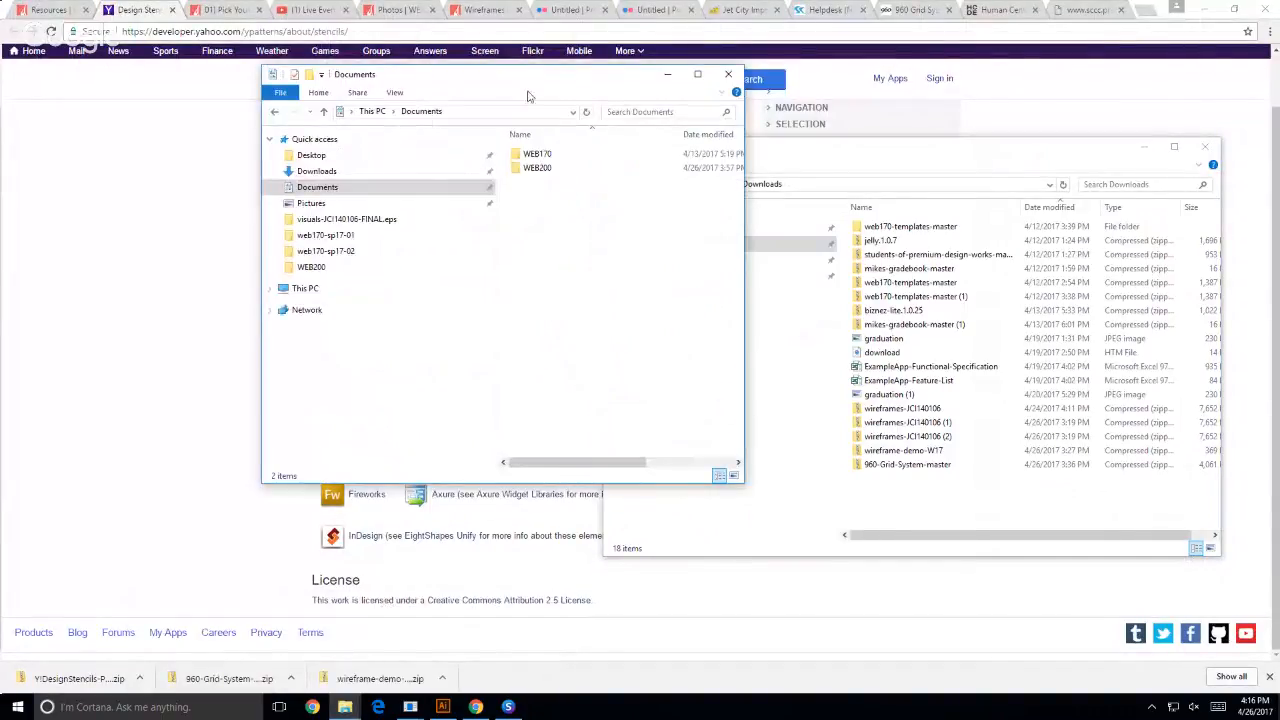
{"action": "double_click", "coordinate": [537, 167]}
{"action": "left_click_drag", "start_coordinate": [559, 87], "coordinate": [354, 102]}
{"action": "left_click", "coordinate": [682, 471]}
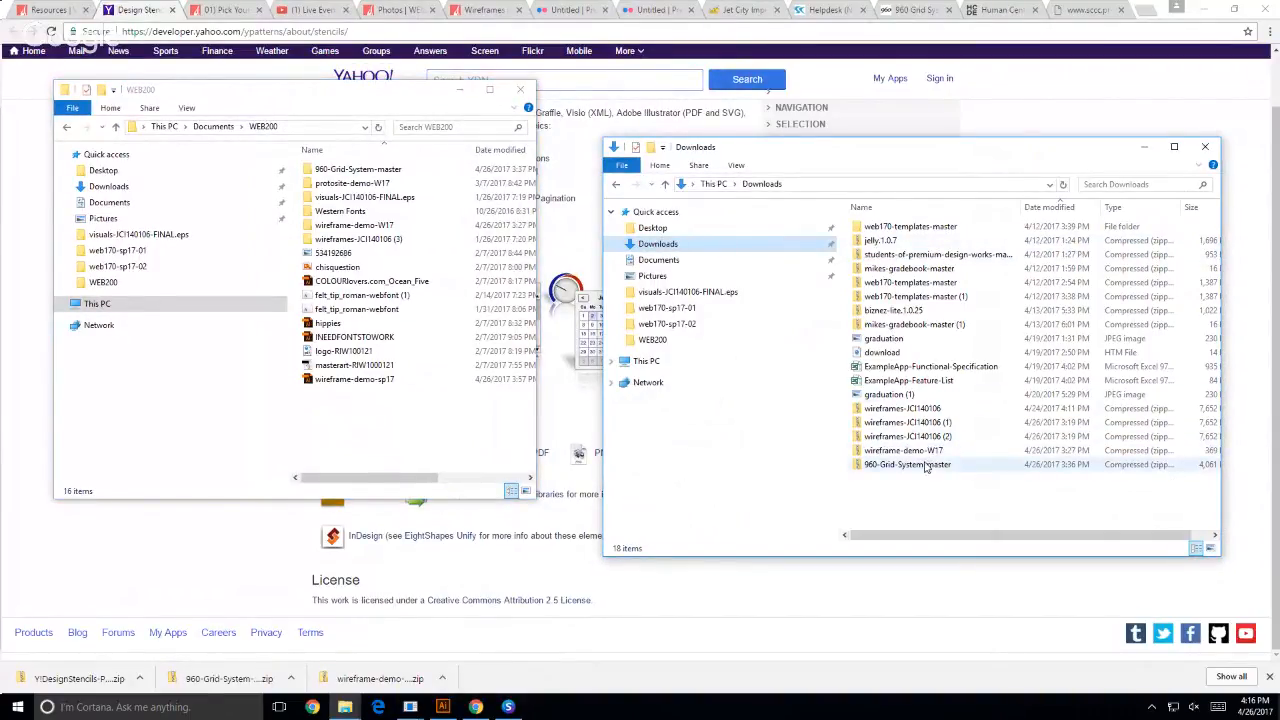
{"action": "left_click", "coordinate": [666, 246]}
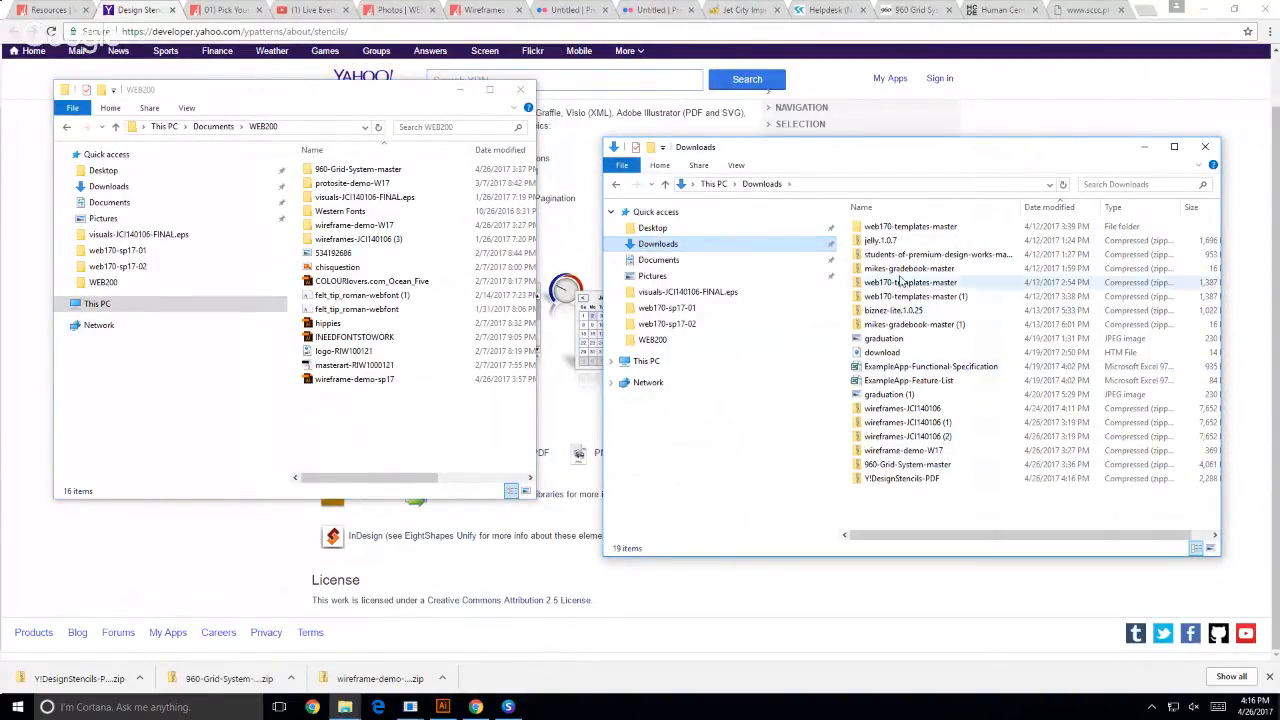
- Extract the Y!DesignStencils-PDF archive with 7-Zip into its own folder inside Downloads
{"action": "right_click", "coordinate": [888, 481]}
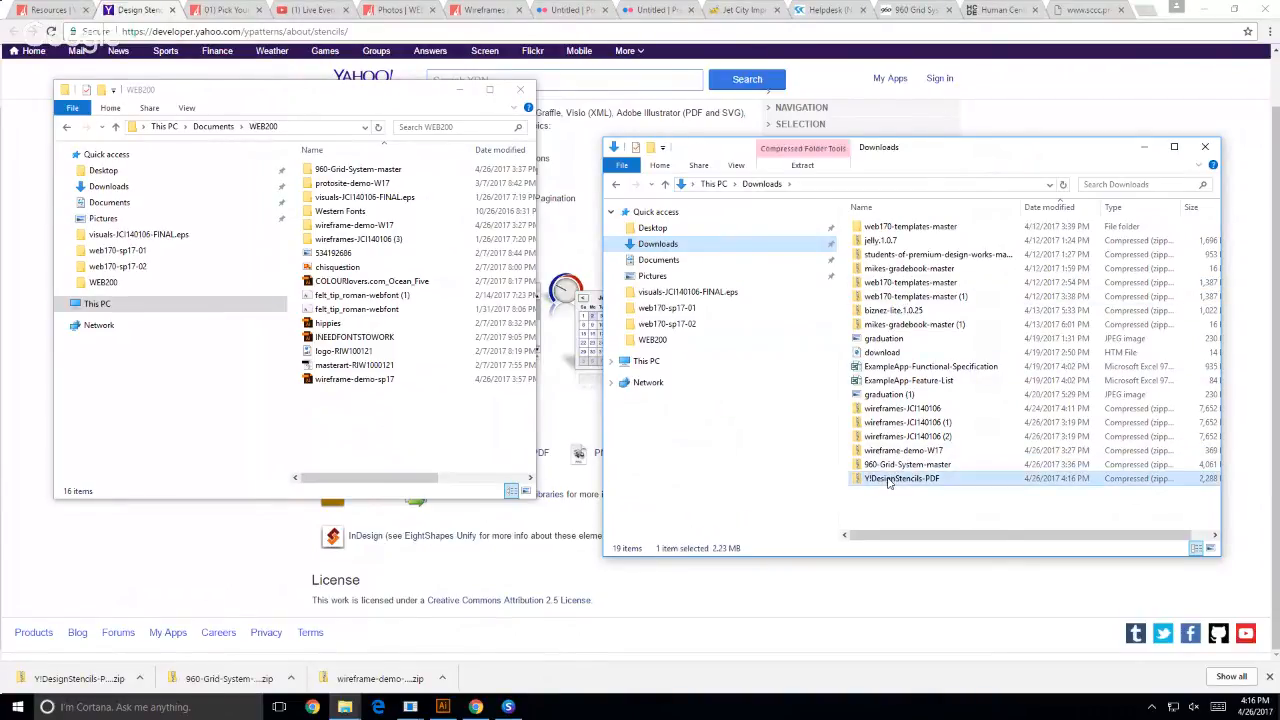
{"action": "mouse_move", "coordinate": [925, 245]}
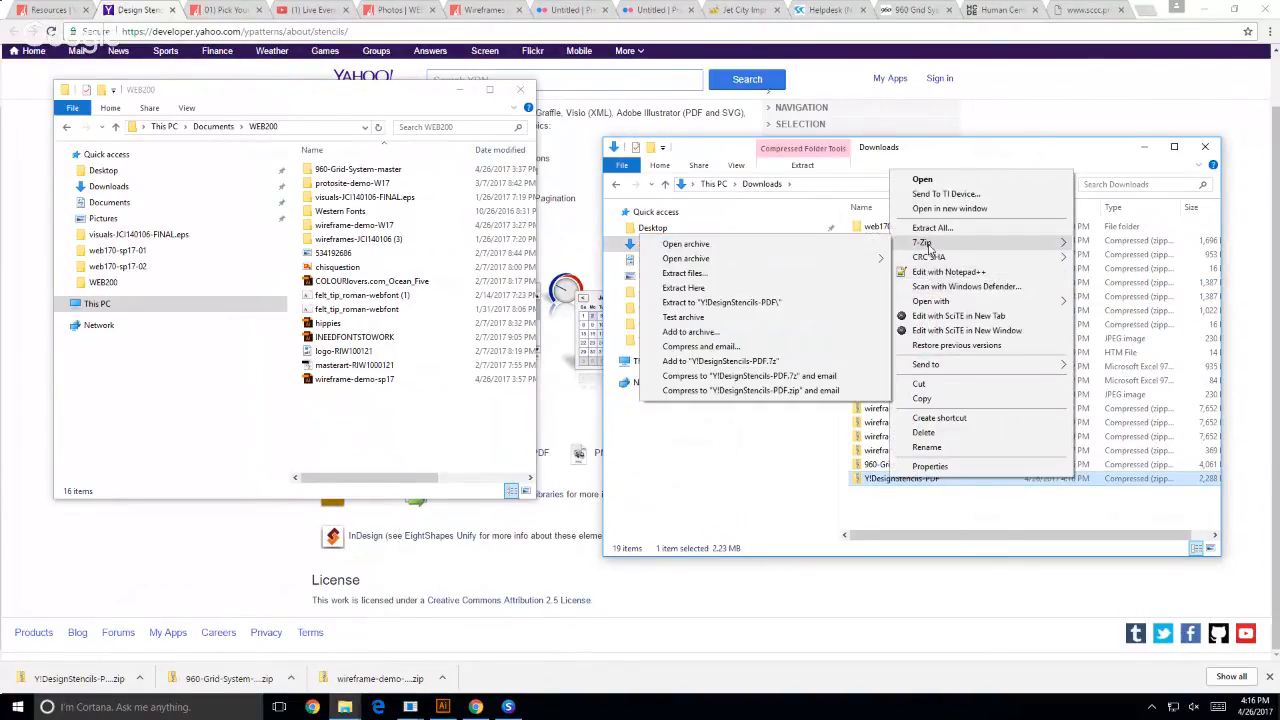
{"action": "left_click", "coordinate": [811, 276]}
{"action": "left_click", "coordinate": [634, 436]}
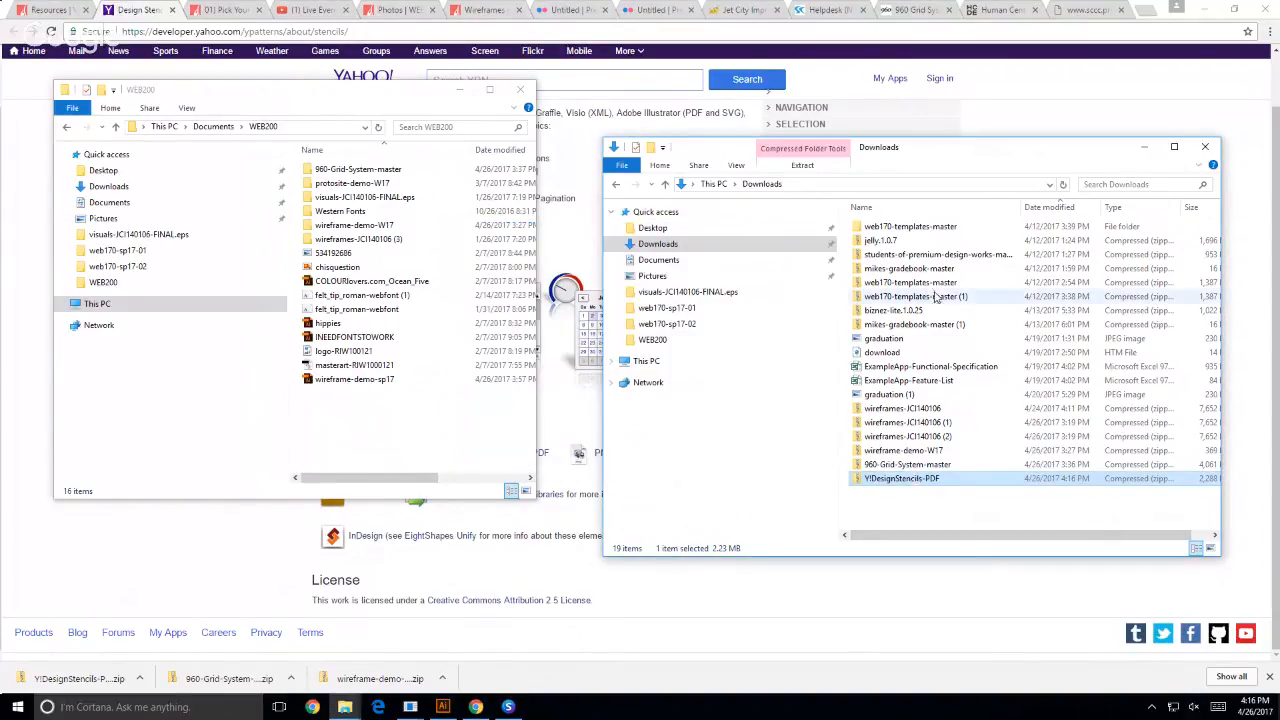
{"action": "left_click", "coordinate": [916, 508]}
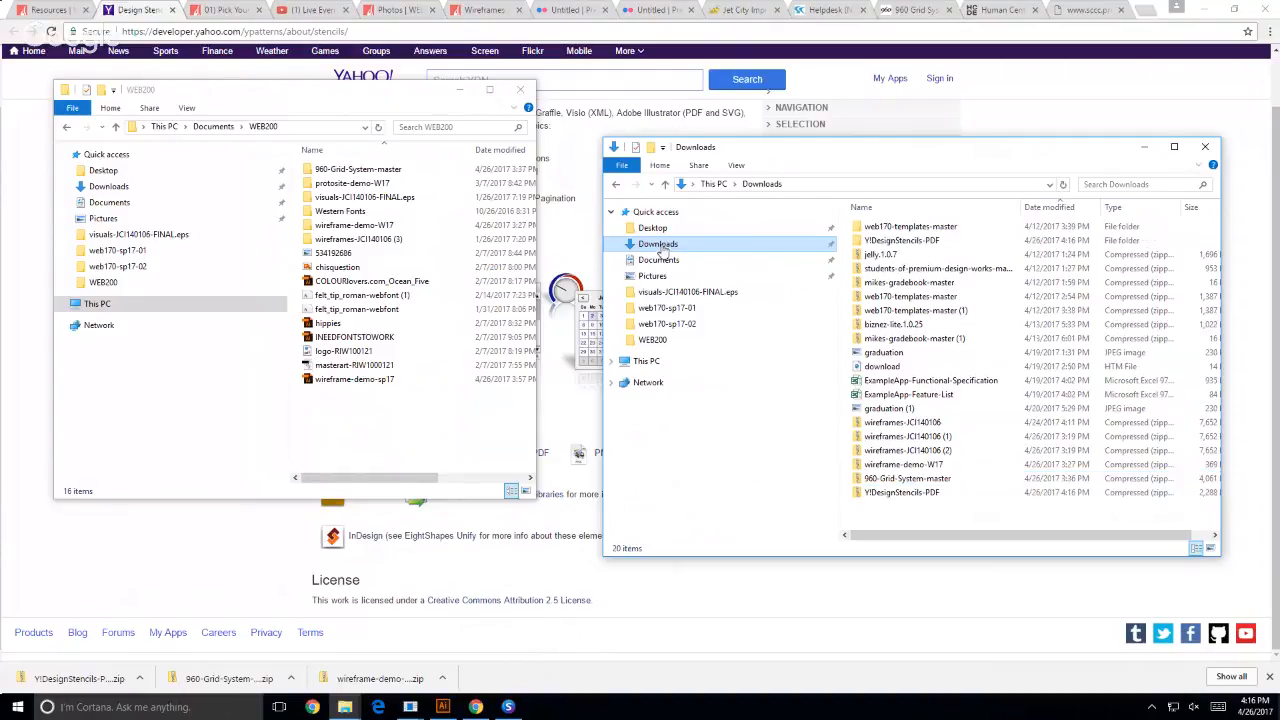
- Move the extracted Y!DesignStencils-PDF folder into WEB200, open it, and widen its window to show all file details
{"action": "left_click_drag", "start_coordinate": [855, 243], "coordinate": [294, 466]}
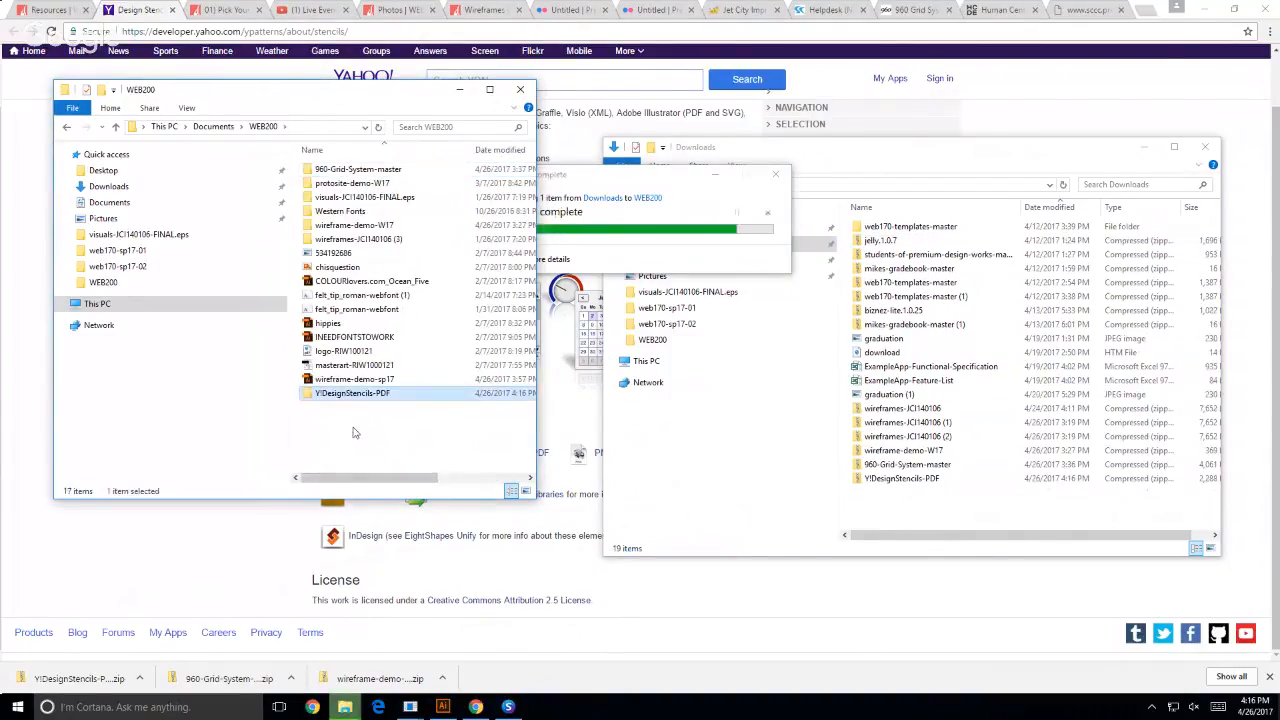
{"action": "double_click", "coordinate": [342, 394]}
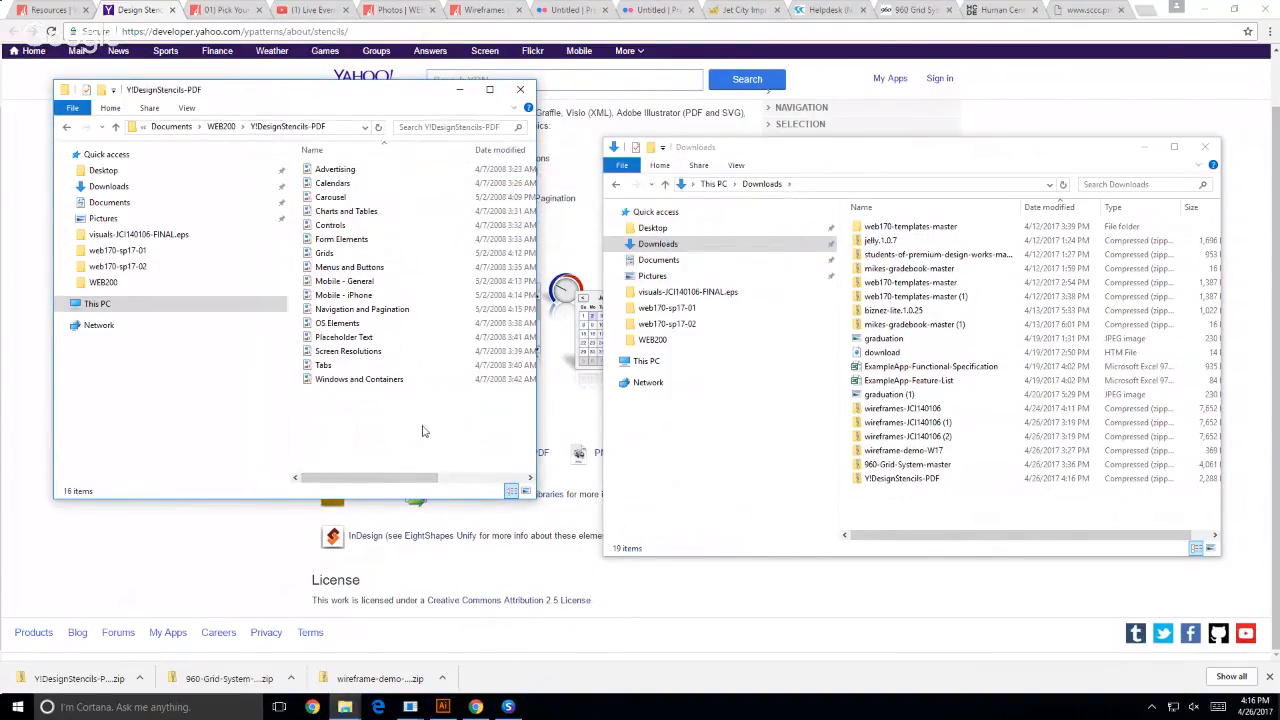
{"action": "left_click_drag", "start_coordinate": [536, 430], "coordinate": [840, 370]}
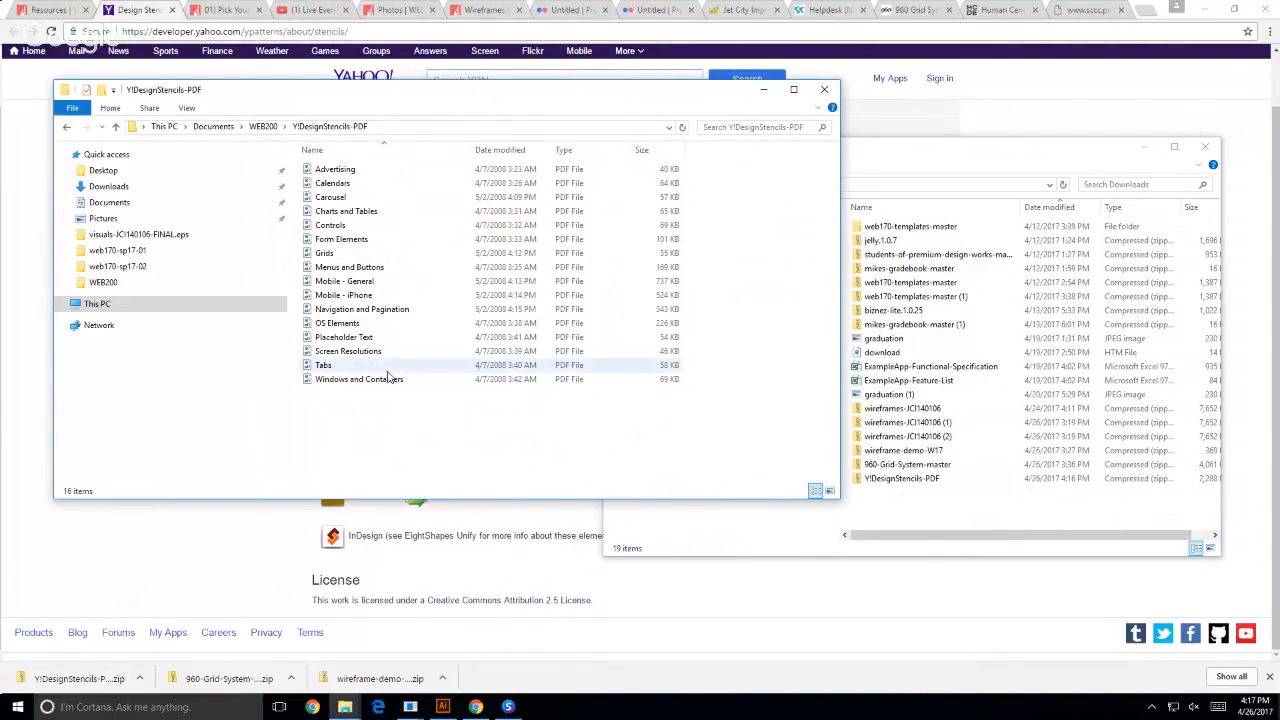
- Switch to Illustrator and open Form Elements.pdf from the WEB200 Y!DesignStencils-PDF folder, accepting the reinterpreted PDF objects
{"action": "left_click", "coordinate": [444, 709]}
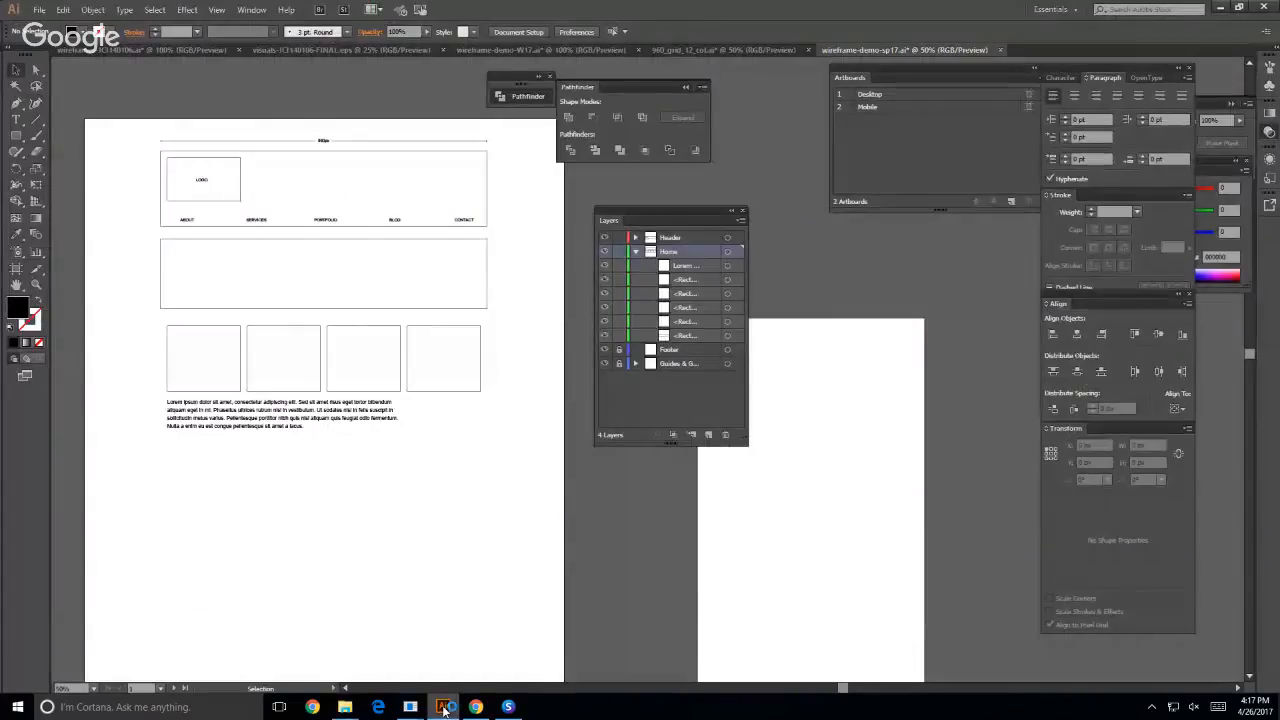
{"action": "left_click", "coordinate": [37, 9]}
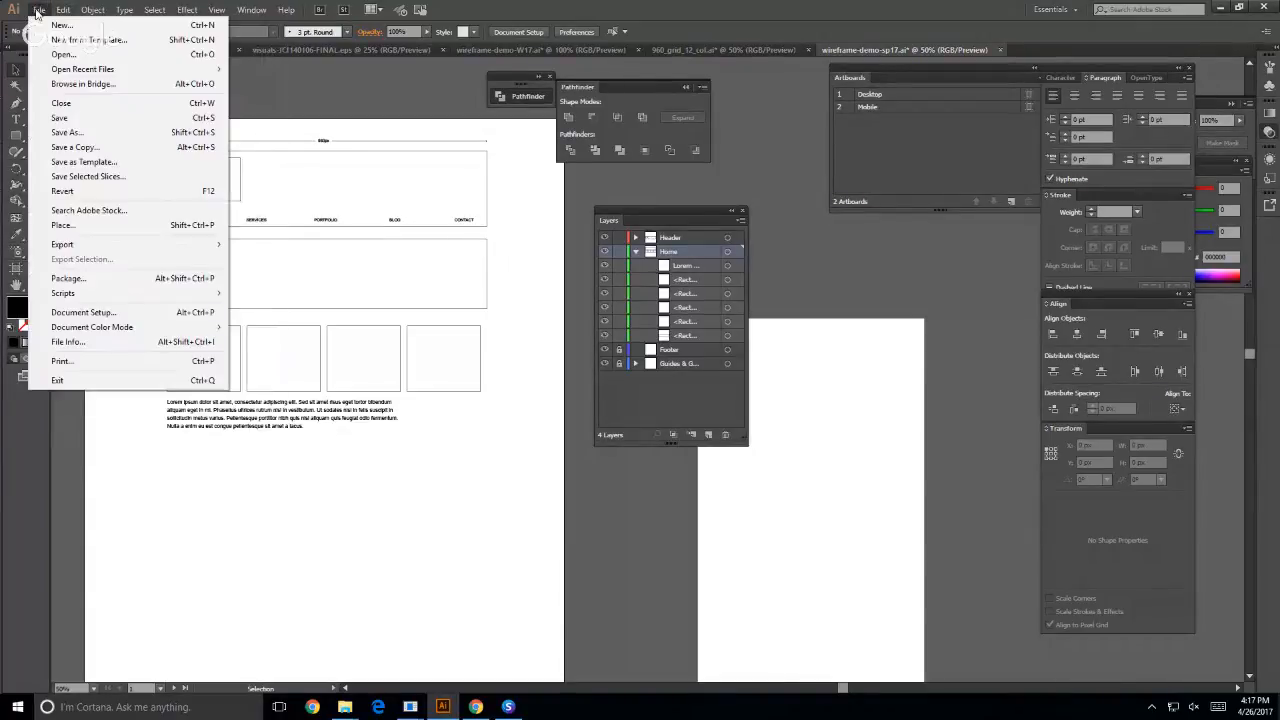
{"action": "left_click", "coordinate": [48, 56]}
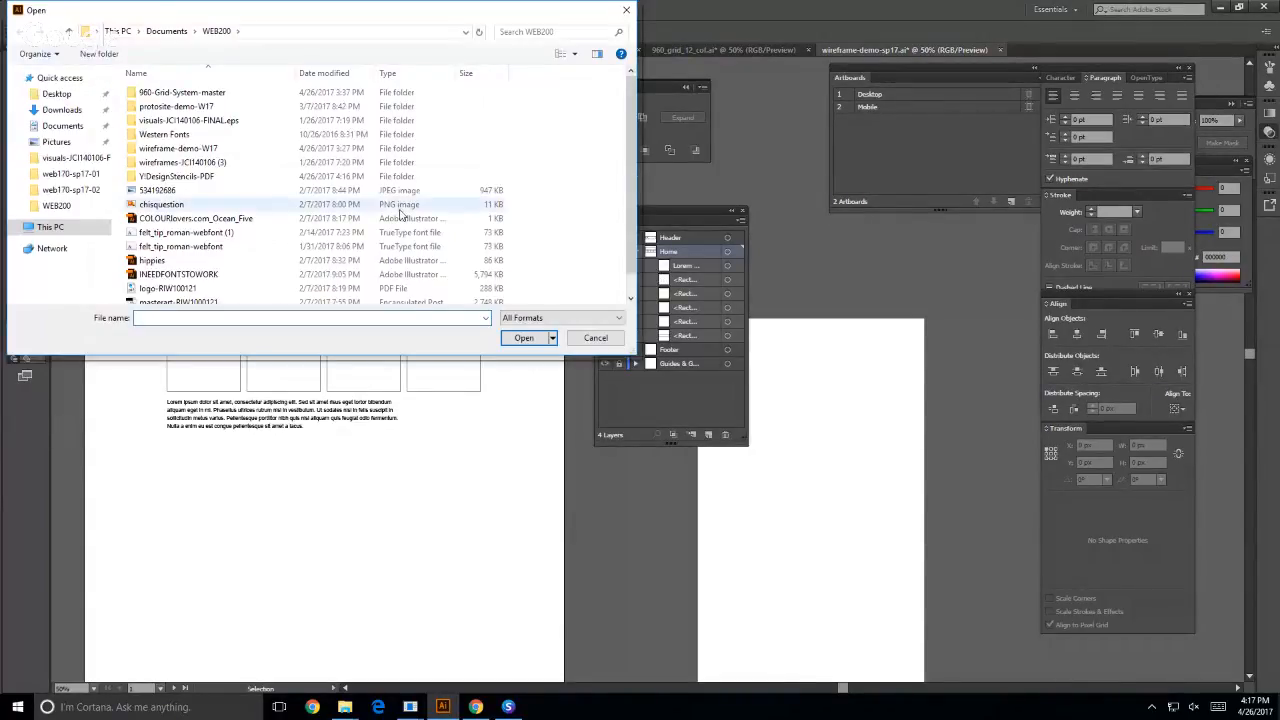
{"action": "scroll", "coordinate": [286, 243], "scroll_direction": "down", "scroll_amount": 2}
{"action": "double_click", "coordinate": [176, 156]}
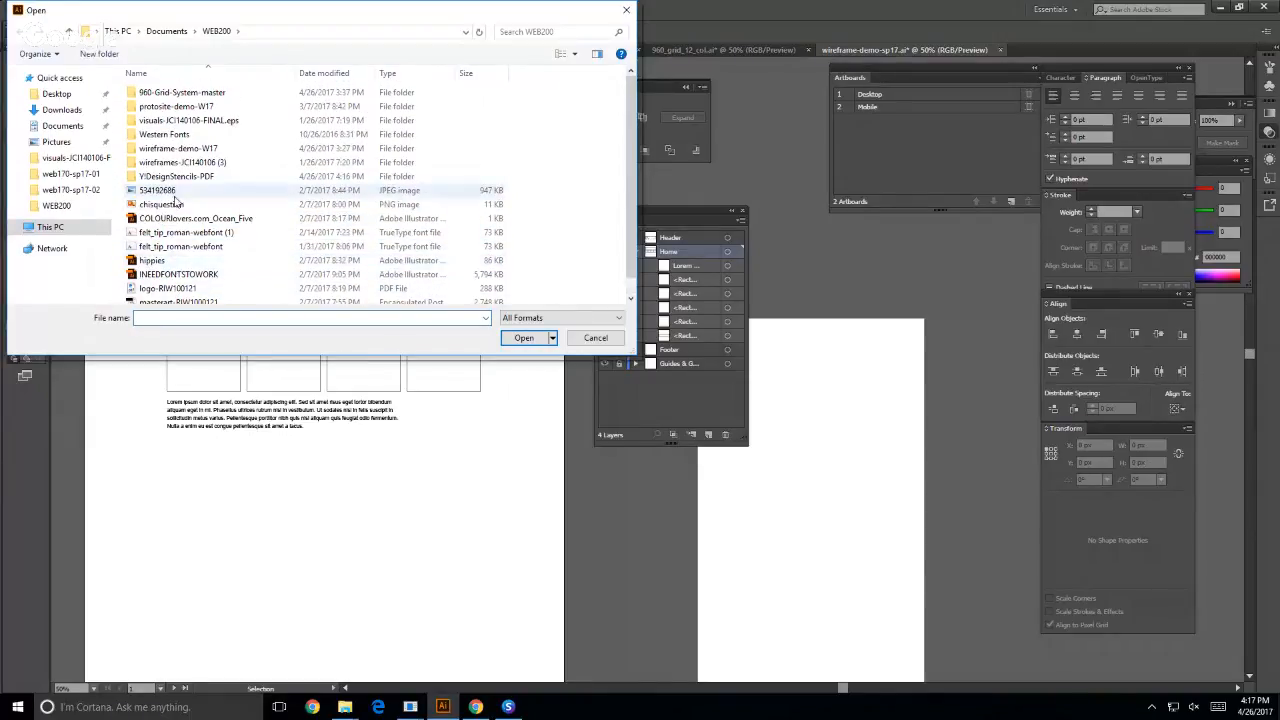
{"action": "double_click", "coordinate": [220, 162]}
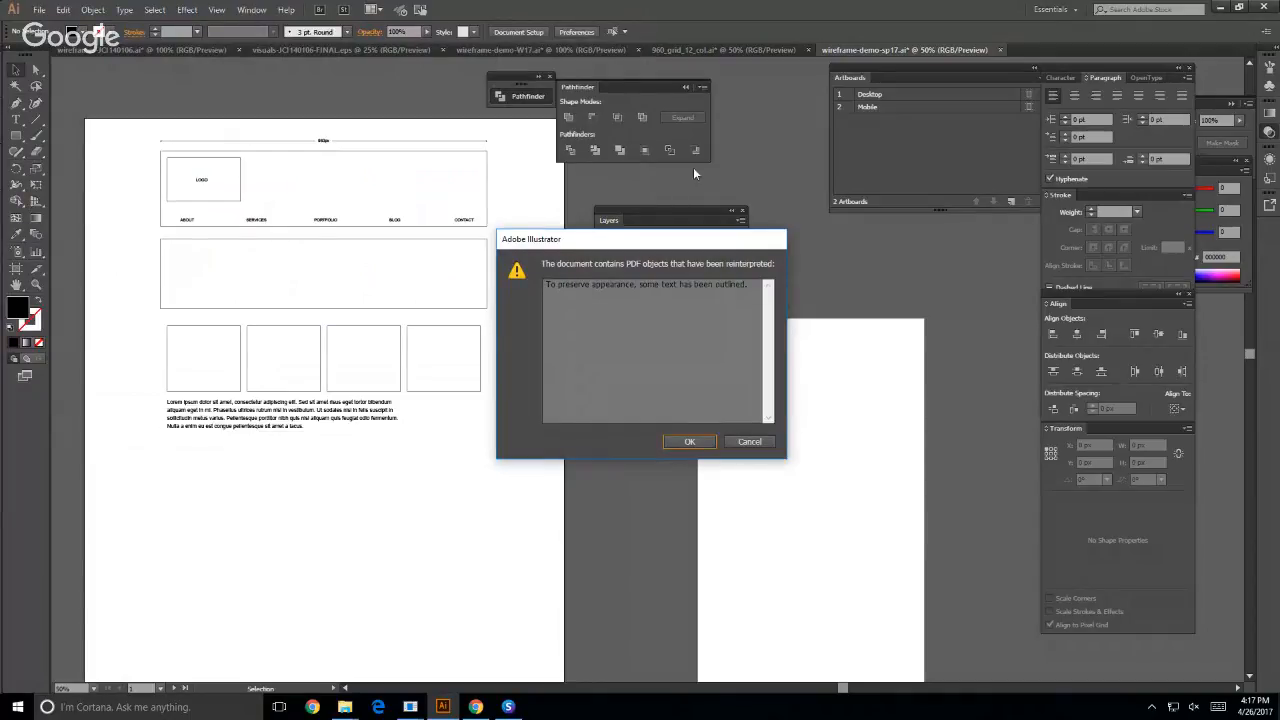
{"action": "left_click", "coordinate": [690, 442]}
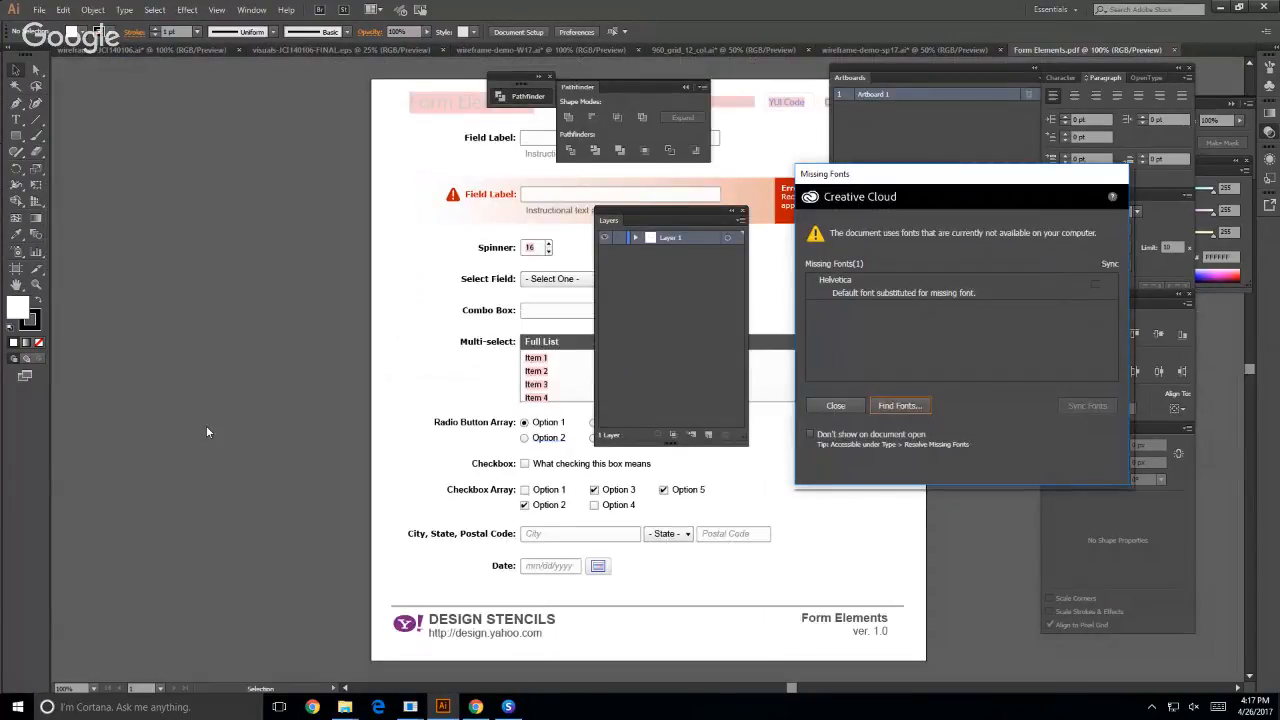
- Dismiss the missing Helvetica font dialogs and bring the stencil's form fields clear of the floating panels
{"action": "left_click", "coordinate": [899, 405]}
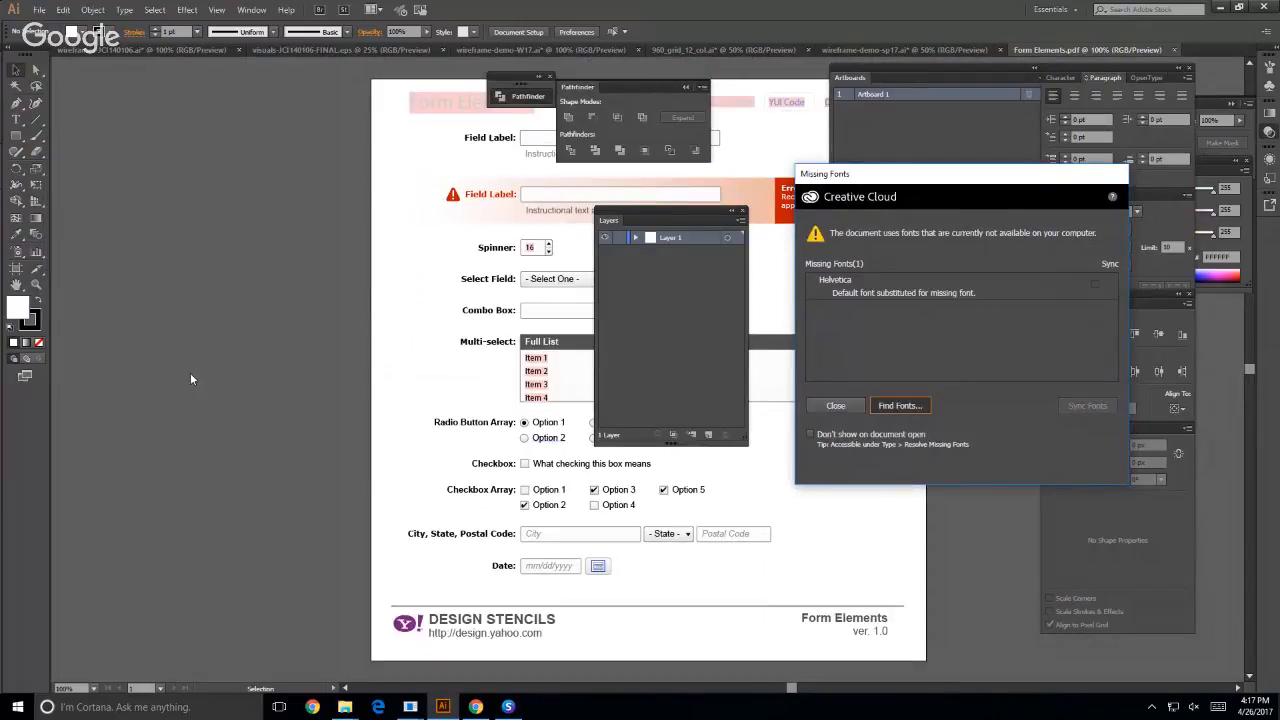
{"action": "left_click", "coordinate": [745, 485]}
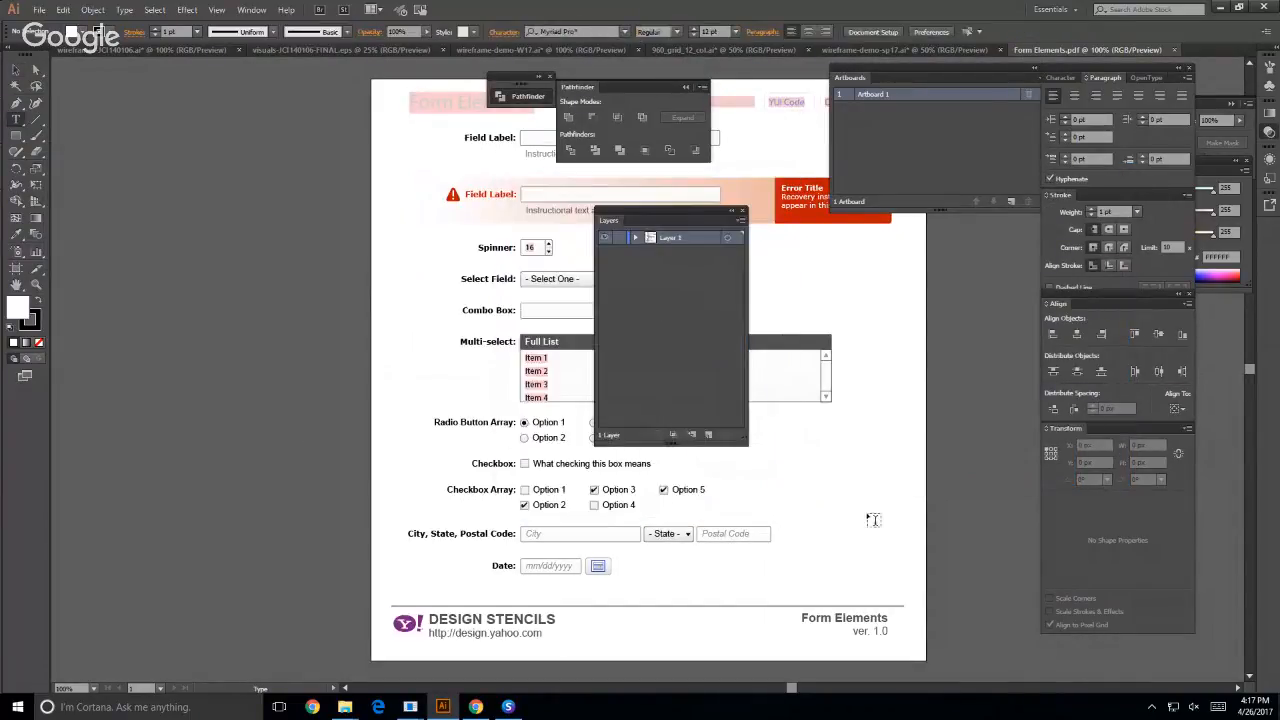
{"action": "left_click_drag", "start_coordinate": [864, 515], "coordinate": [507, 393]}
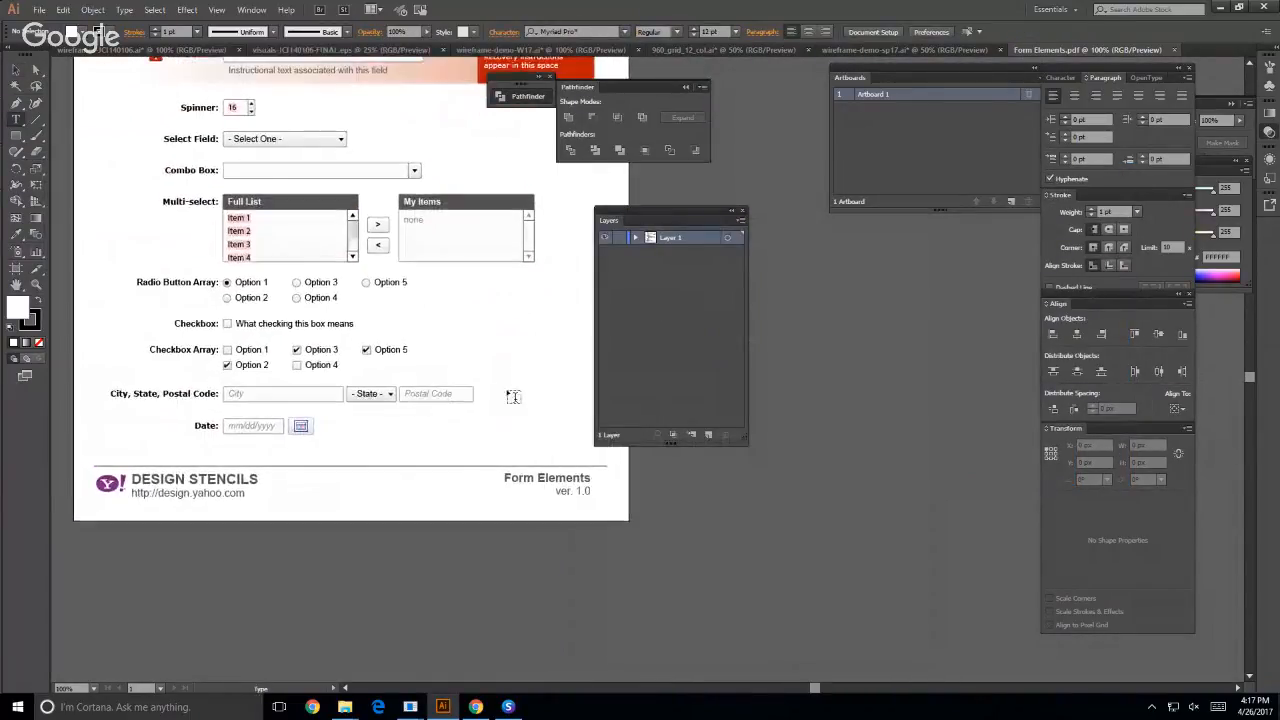
- Copy the whole City, State, Postal Code row from the Form Elements stencil and switch to the wireframe-demo-sp17 document
{"action": "left_click", "coordinate": [16, 70]}
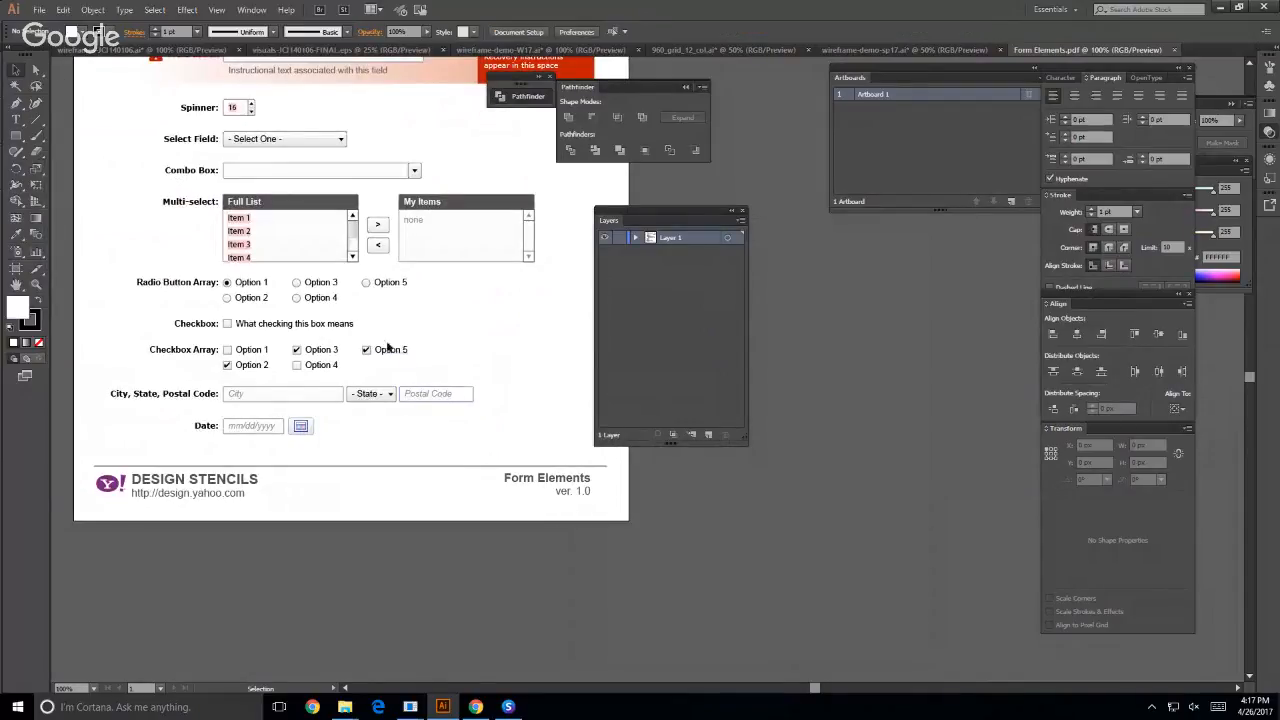
{"action": "left_click_drag", "start_coordinate": [488, 386], "coordinate": [100, 392]}
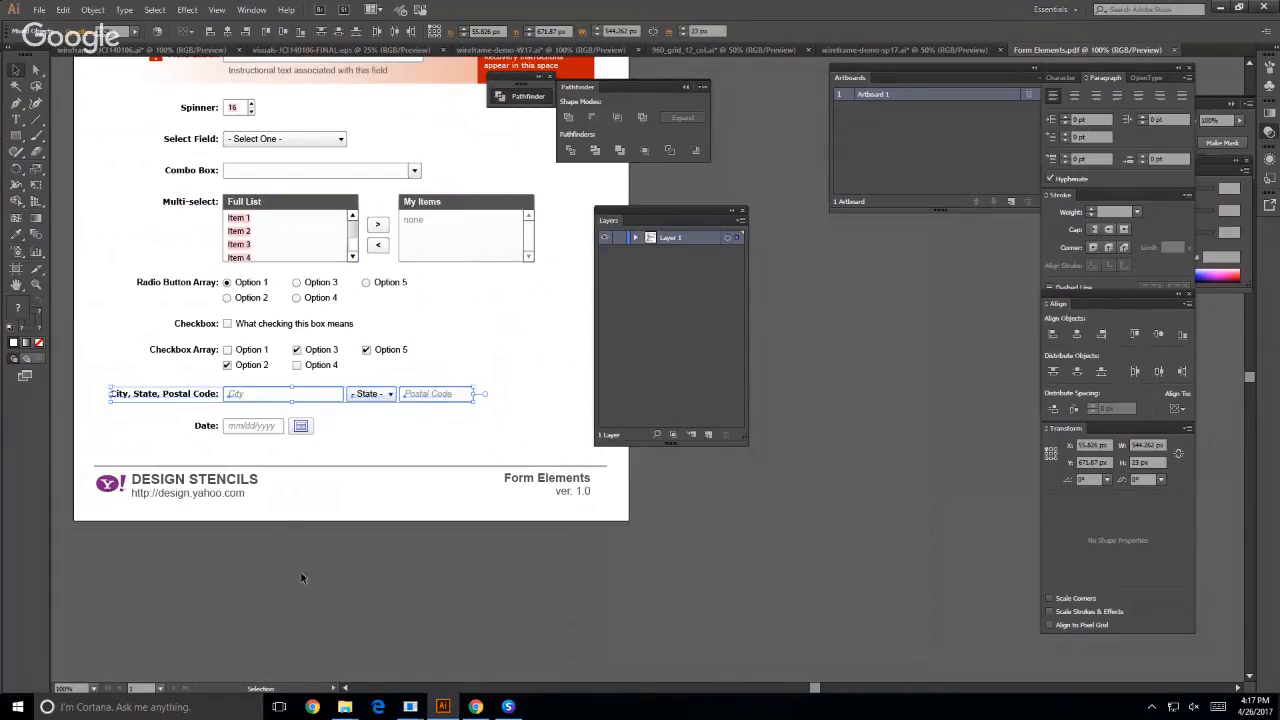
{"action": "left_click", "coordinate": [480, 50]}
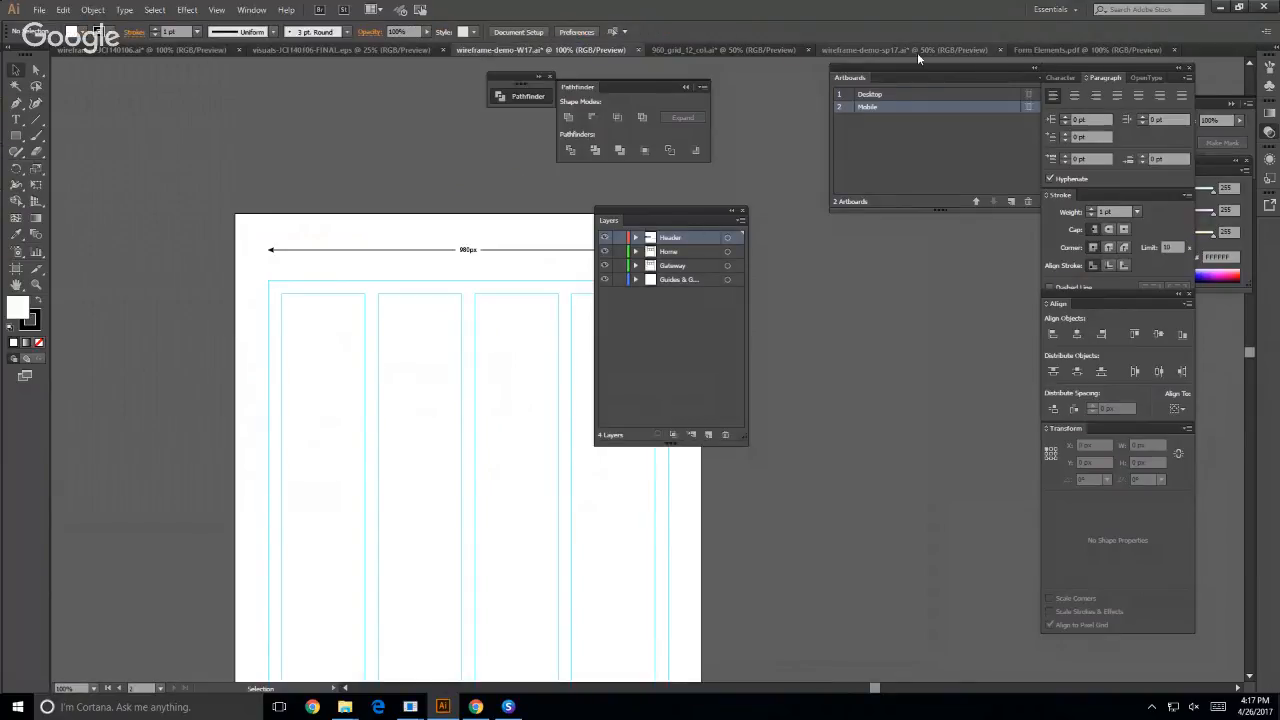
{"action": "left_click", "coordinate": [917, 52]}
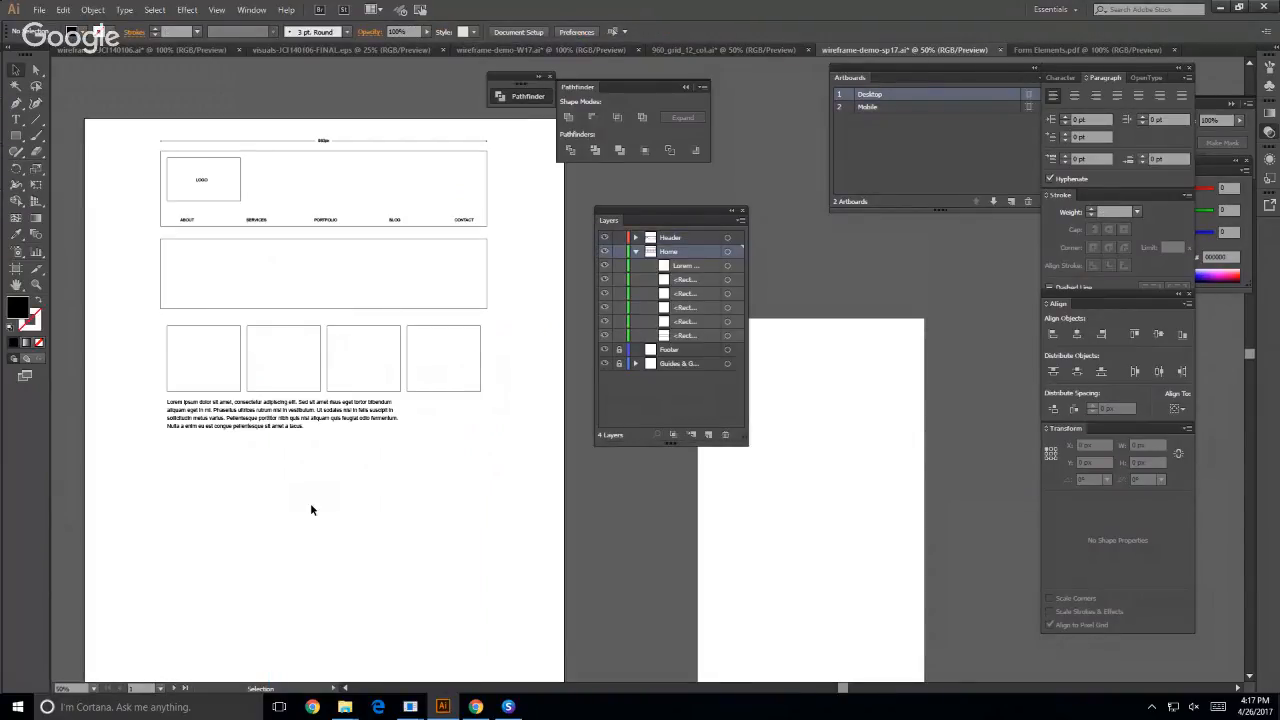
- Paste the form row into the Home layer, place it just below the Lorem ipsum paragraph on the Desktop artboard, and inspect it at 100%
{"action": "left_click", "coordinate": [634, 252]}
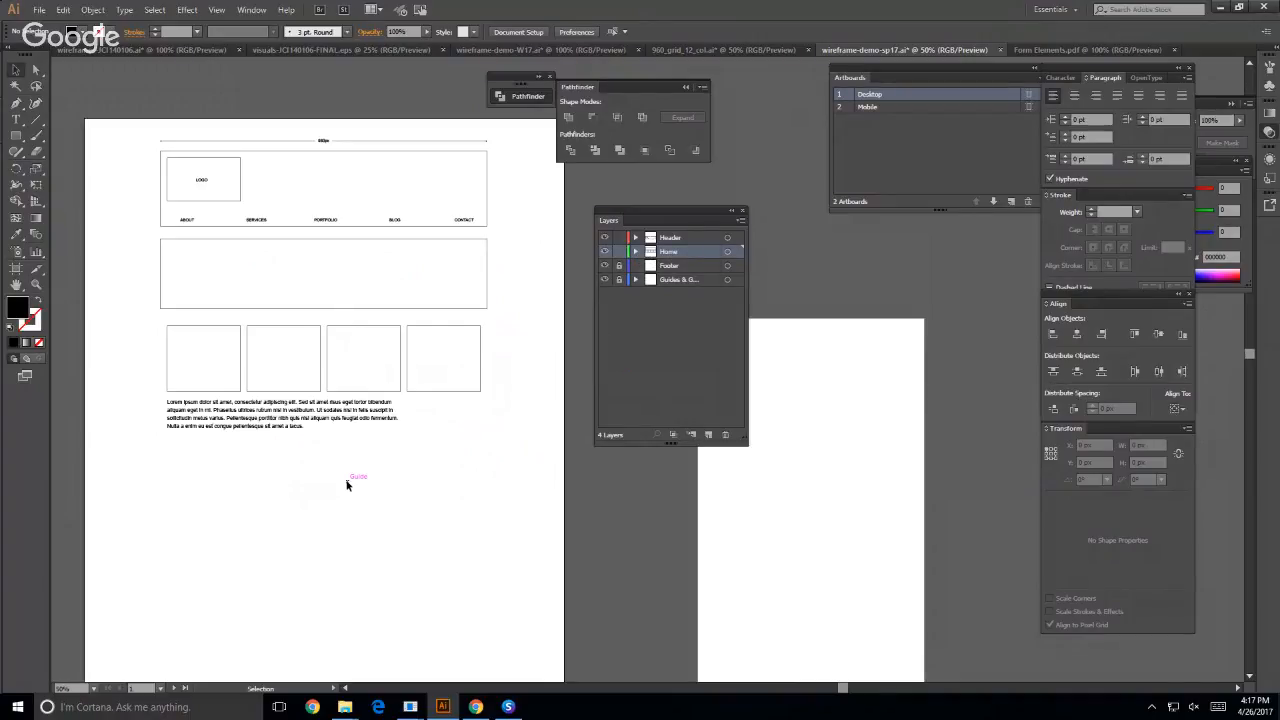
{"action": "key", "text": "ctrl+v"}
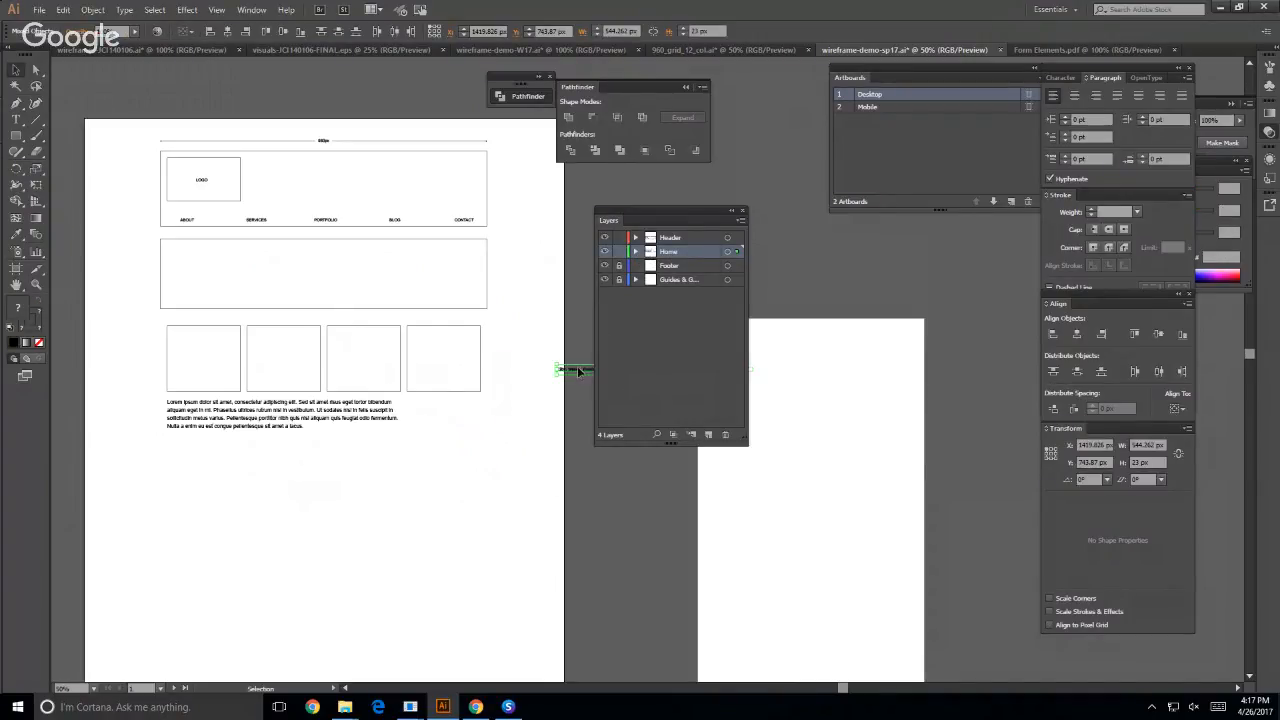
{"action": "left_click_drag", "start_coordinate": [578, 374], "coordinate": [187, 447]}
{"action": "left_click", "coordinate": [293, 507]}
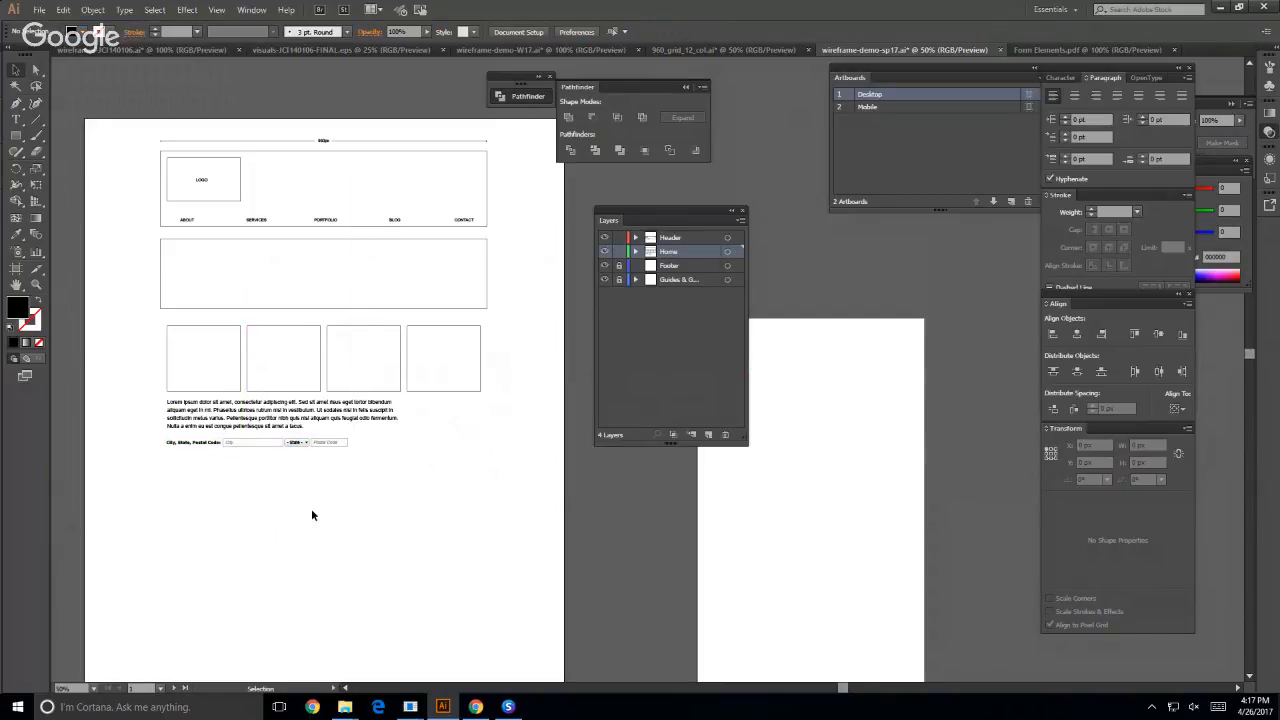
{"action": "key", "text": "ctrl+1"}
{"action": "left_click_drag", "start_coordinate": [260, 509], "coordinate": [549, 465]}
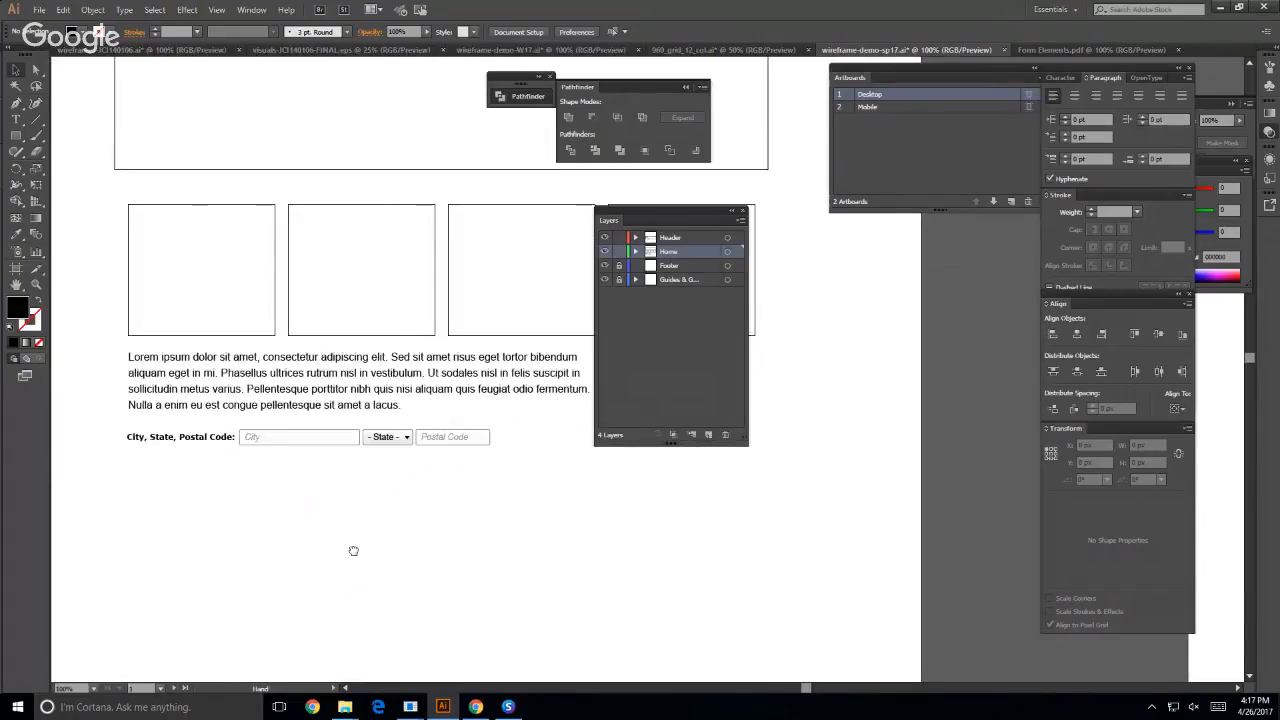
{"action": "left_click_drag", "start_coordinate": [351, 549], "coordinate": [308, 550]}
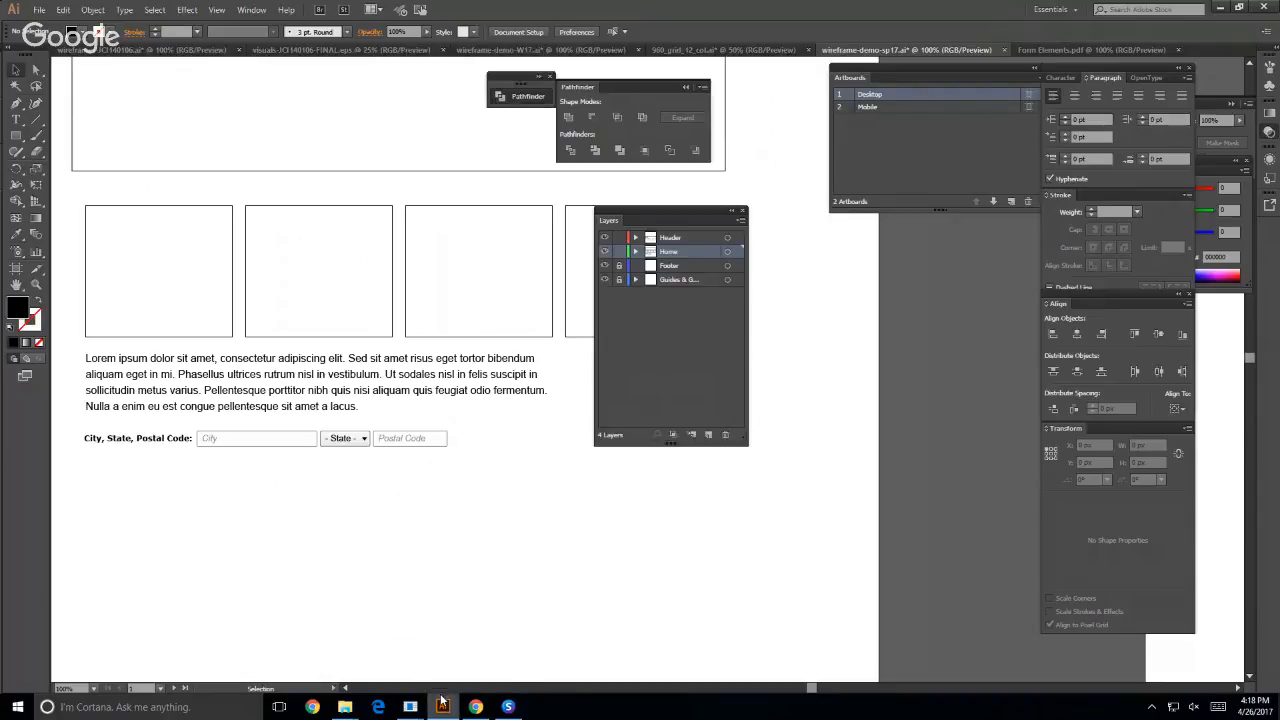
- Open the Y!DesignStencils-PDF folder in File Explorer and view the Tabs and Calendars stencil PDFs in Microsoft Edge
{"action": "mouse_move", "coordinate": [446, 707]}
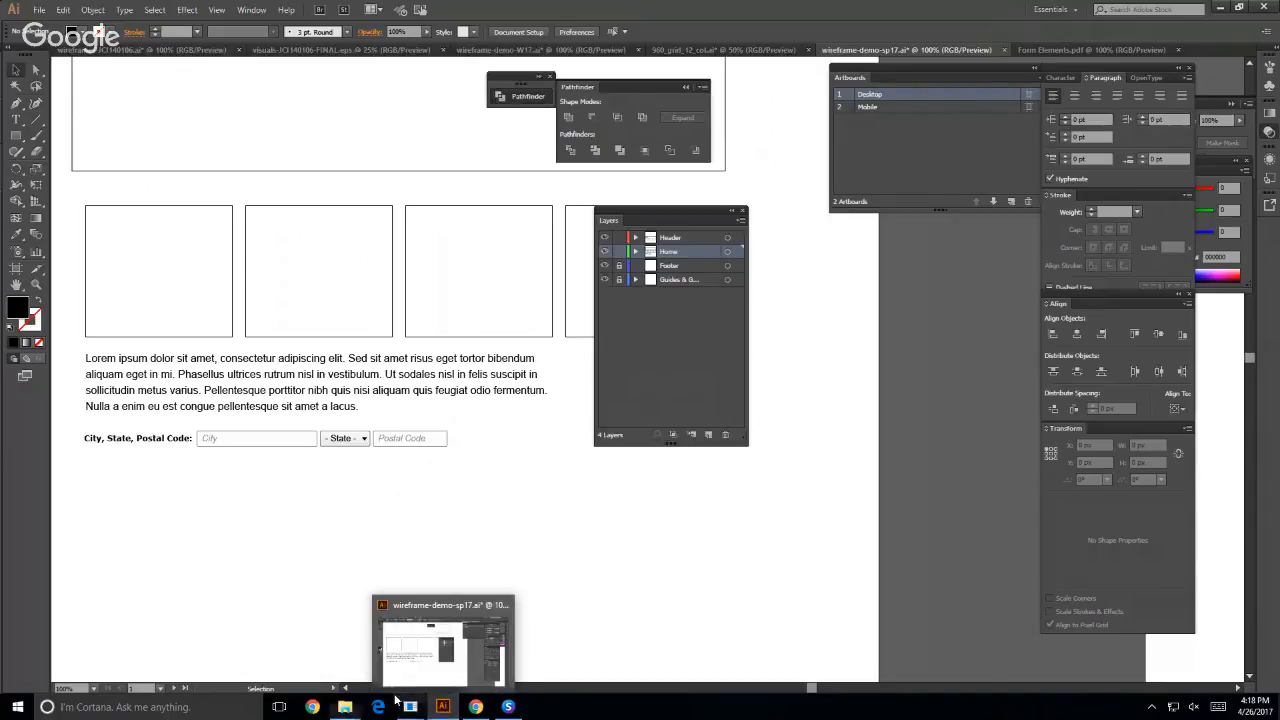
{"action": "mouse_move", "coordinate": [345, 707]}
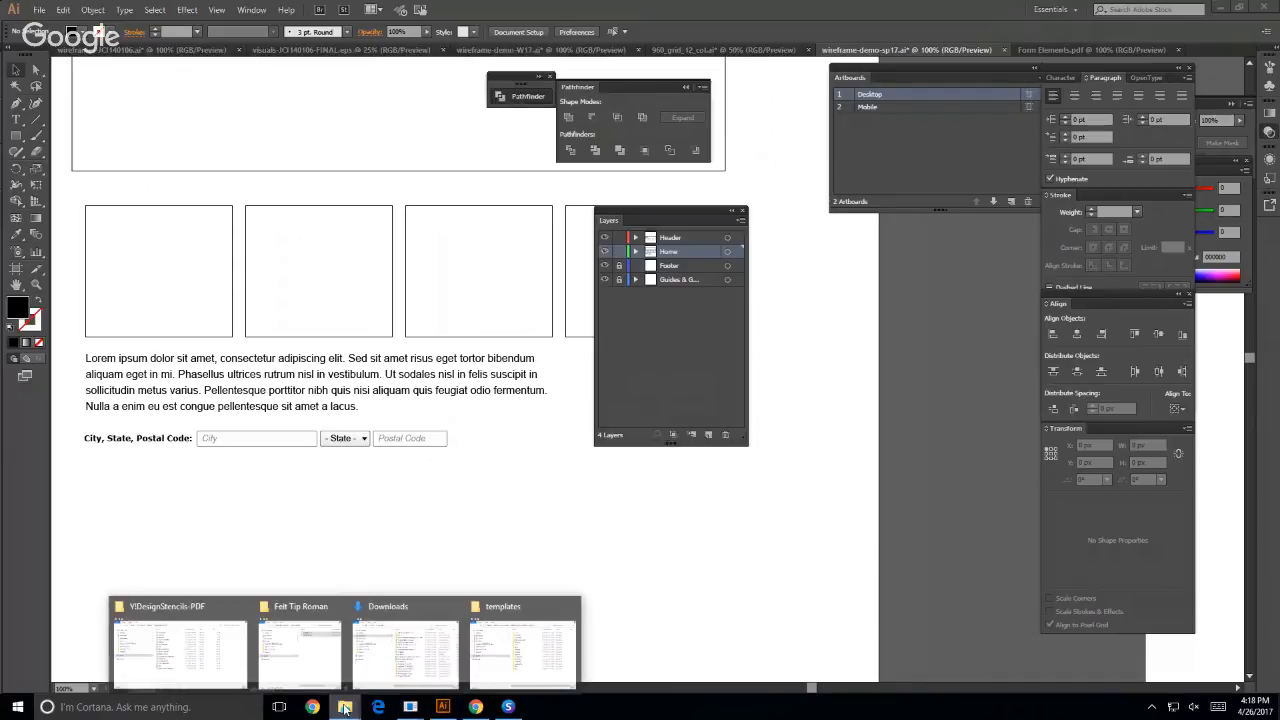
{"action": "mouse_move", "coordinate": [152, 678]}
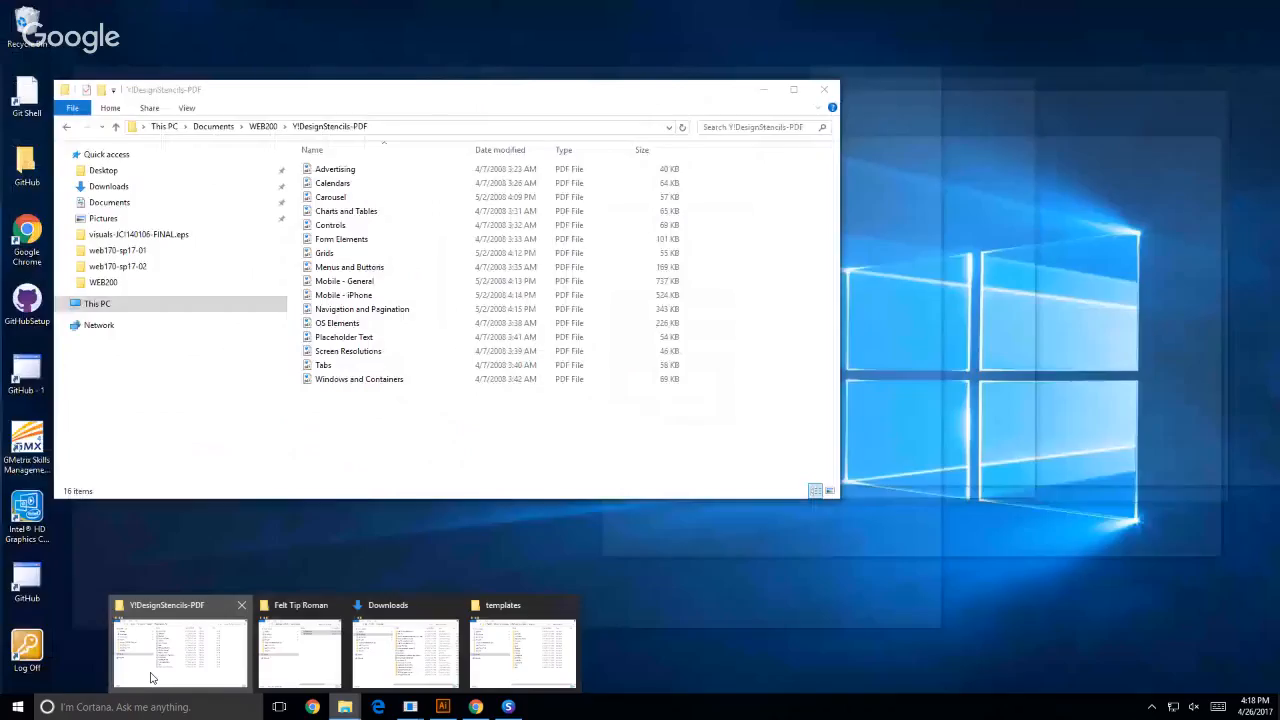
{"action": "left_click", "coordinate": [152, 678]}
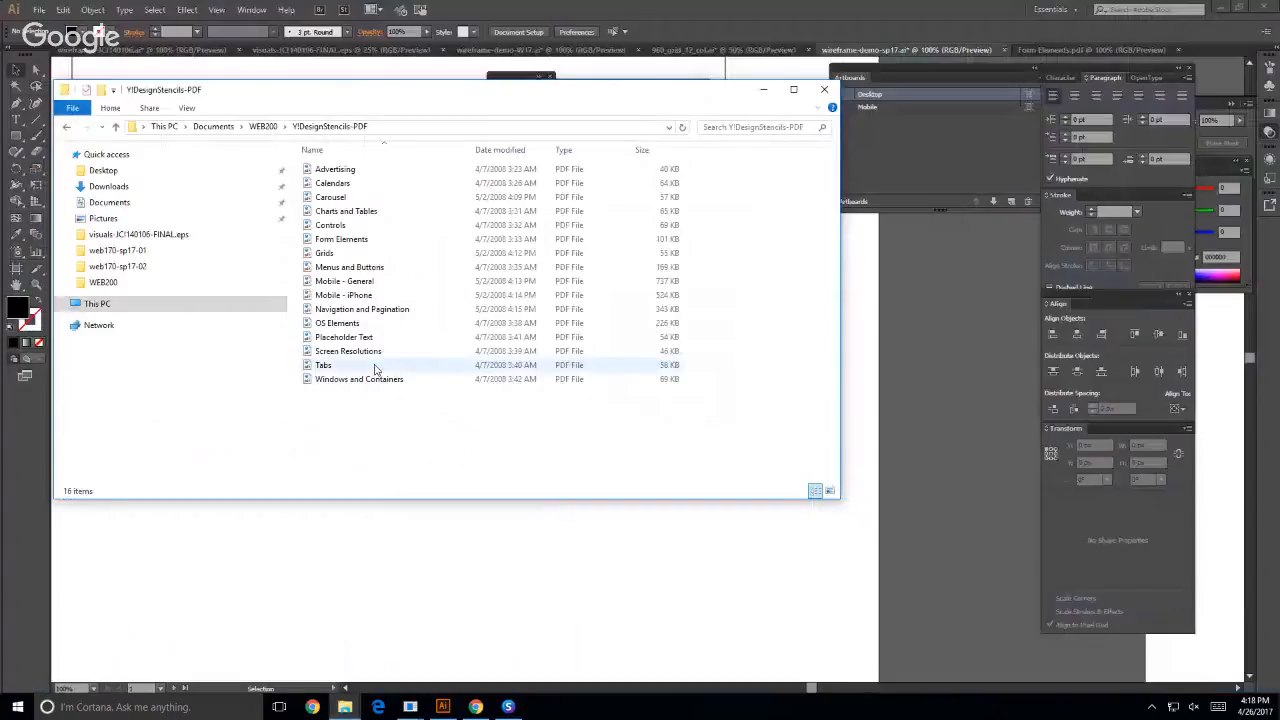
{"action": "double_click", "coordinate": [322, 368]}
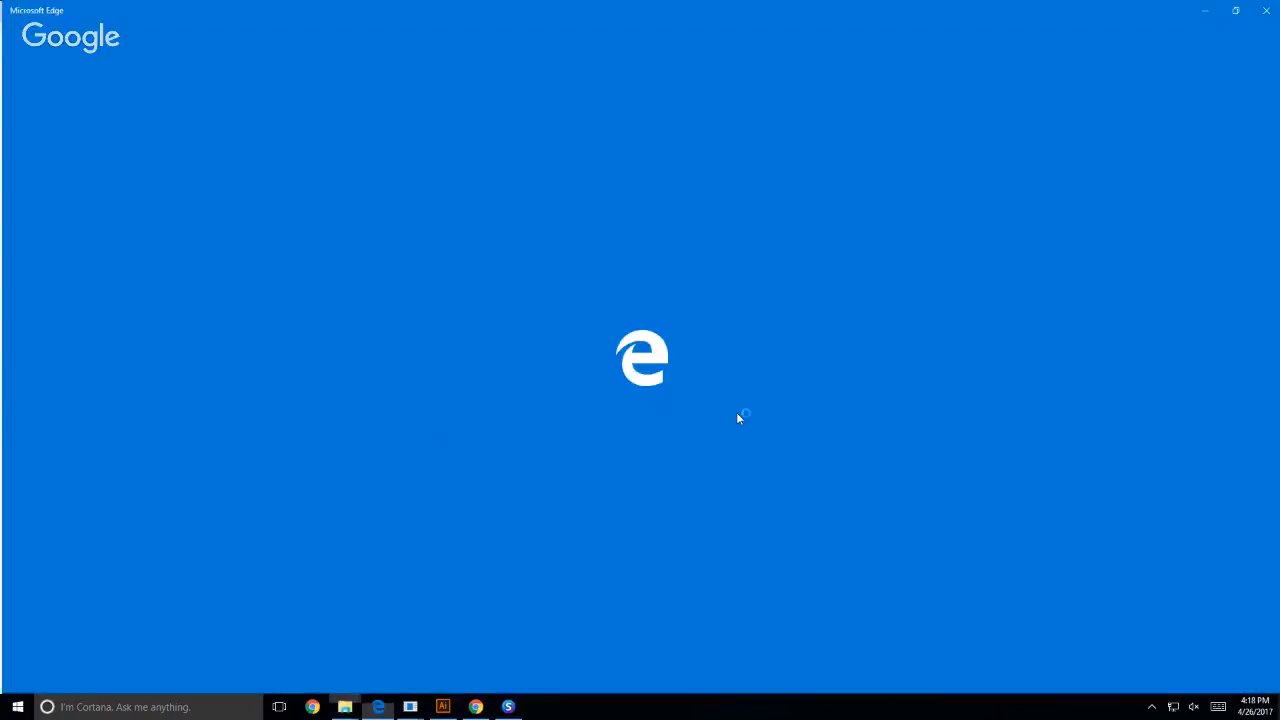
{"action": "scroll", "coordinate": [469, 380], "scroll_direction": "down", "scroll_amount": 2}
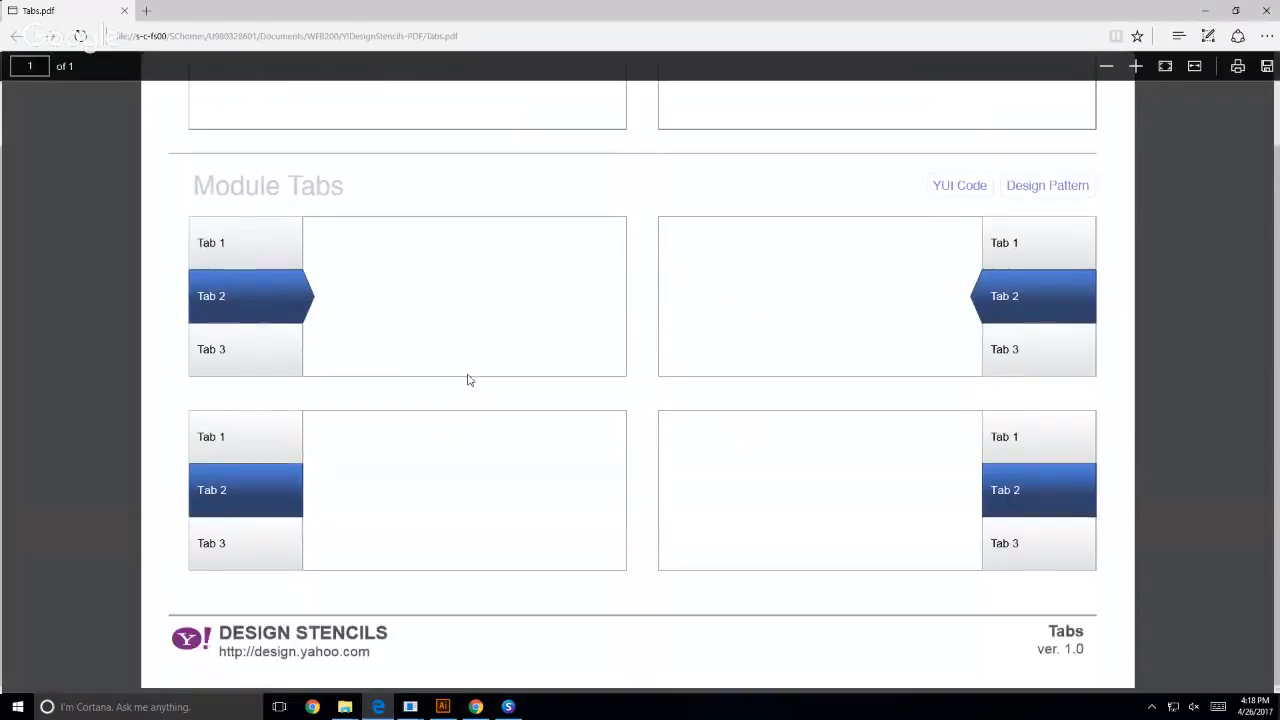
{"action": "scroll", "coordinate": [475, 377], "scroll_direction": "up", "scroll_amount": 2}
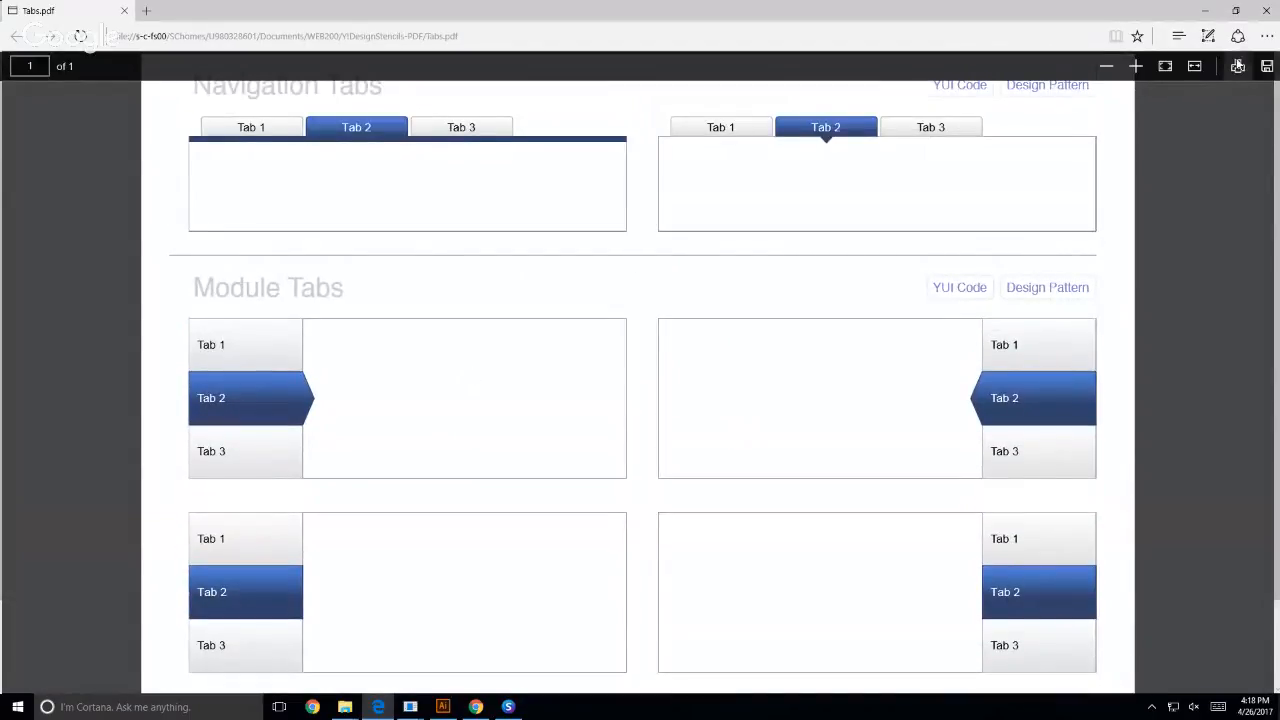
{"action": "left_click", "coordinate": [1266, 10]}
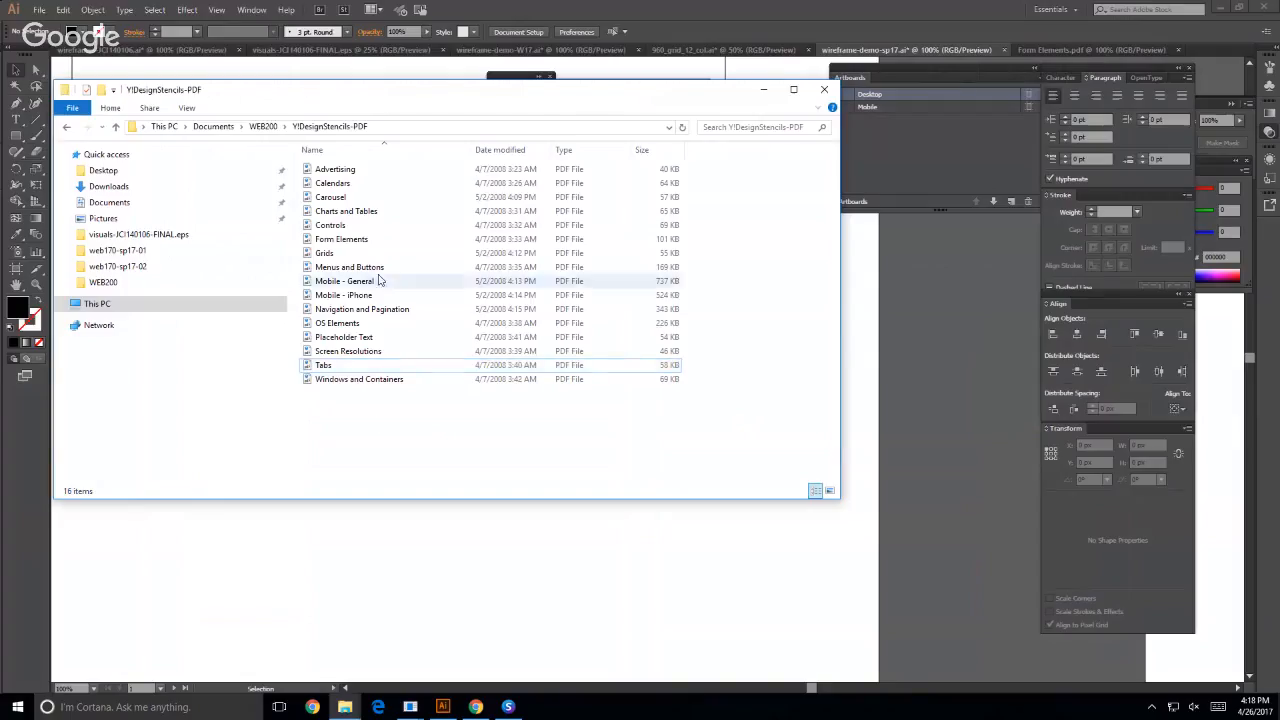
{"action": "double_click", "coordinate": [332, 183]}
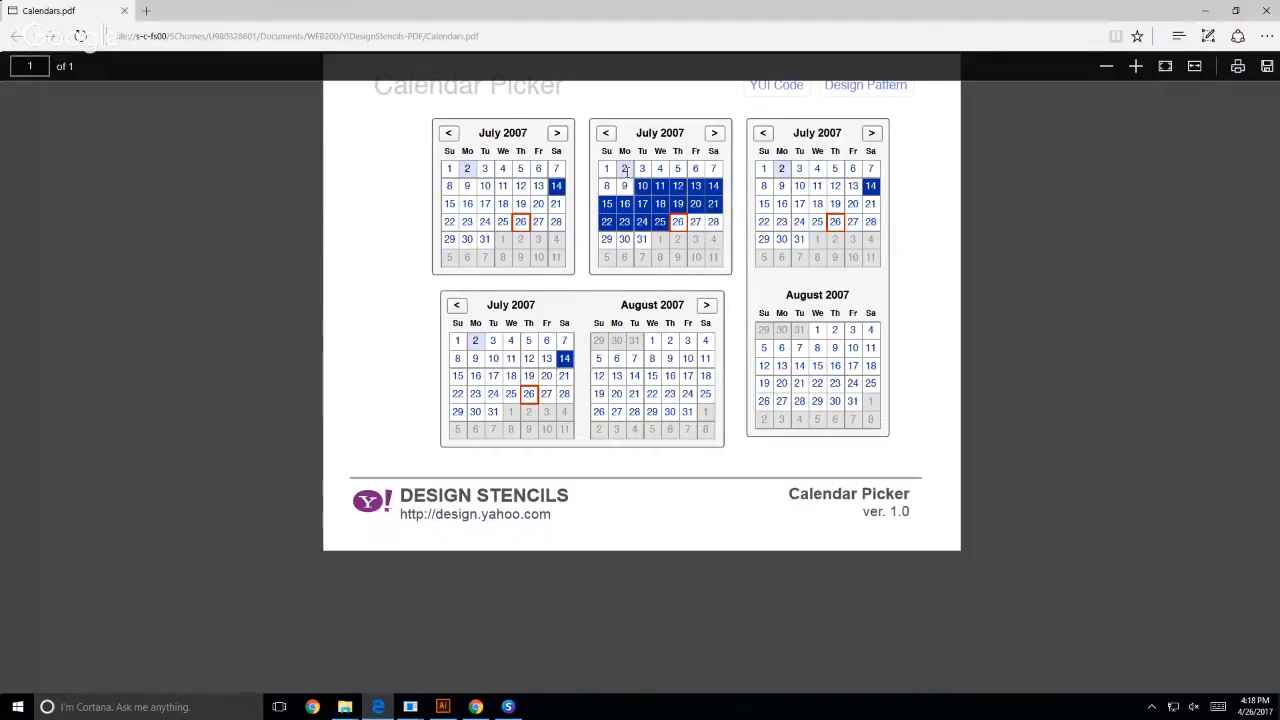
- Switch to Adobe Illustrator, open the Calendars PDF from the Y!DesignStencils-PDF folder and dismiss the missing fonts notice
{"action": "left_click", "coordinate": [443, 707]}
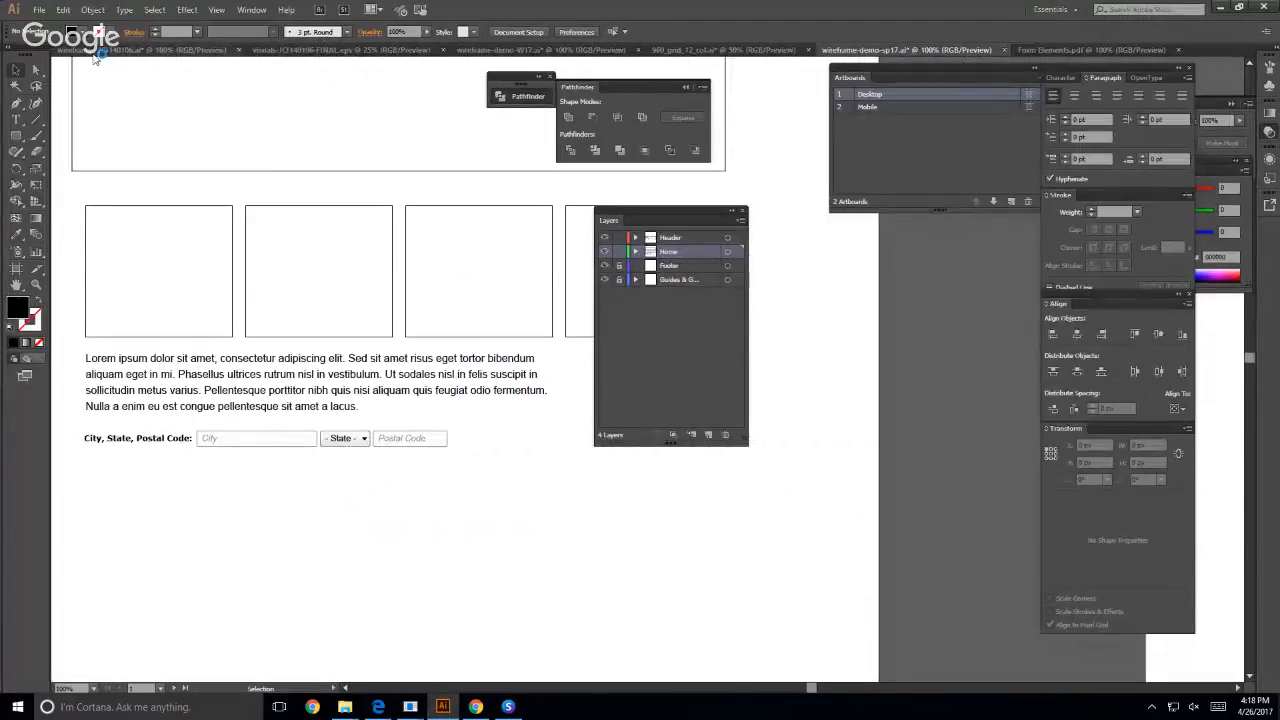
{"action": "left_click", "coordinate": [33, 11]}
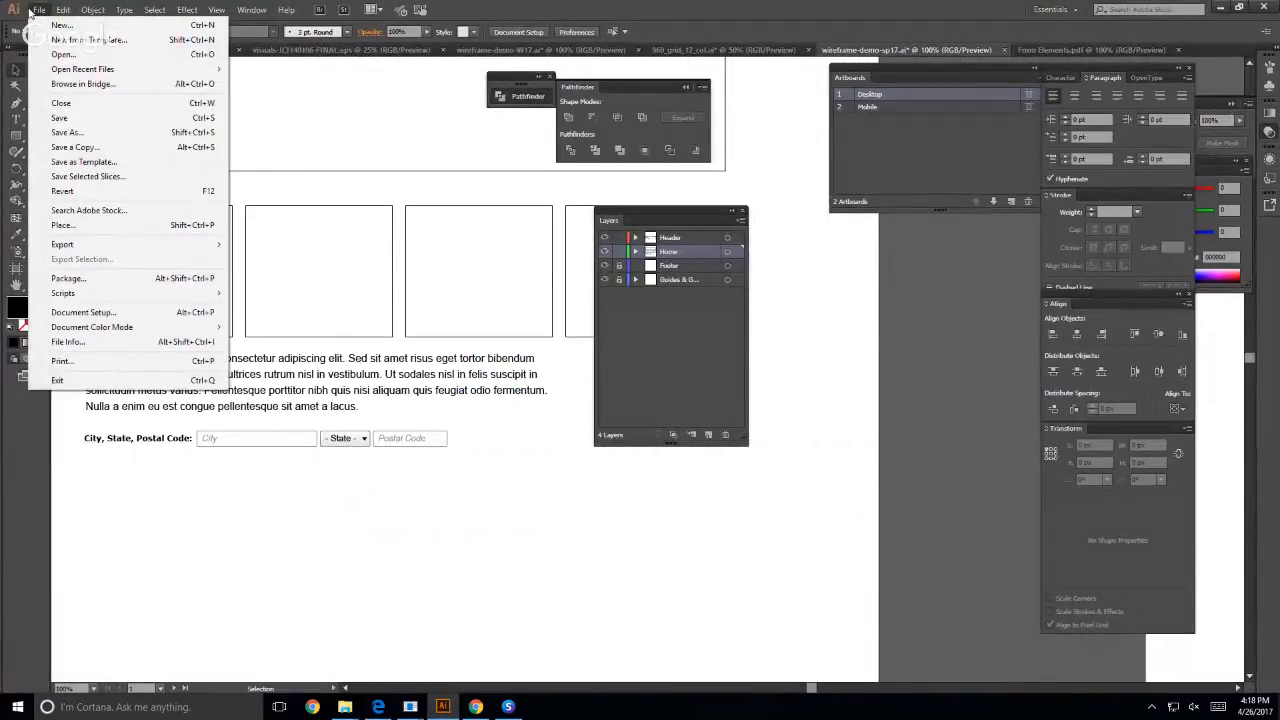
{"action": "left_click", "coordinate": [63, 54]}
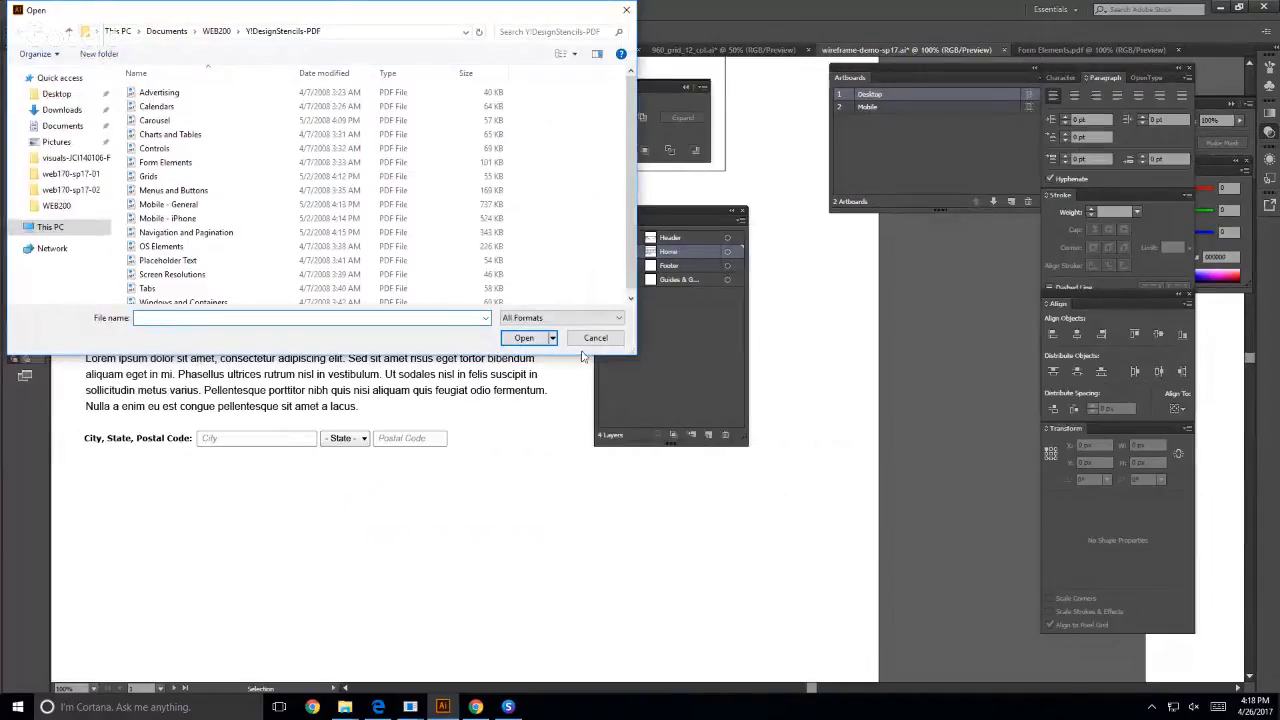
{"action": "double_click", "coordinate": [168, 108]}
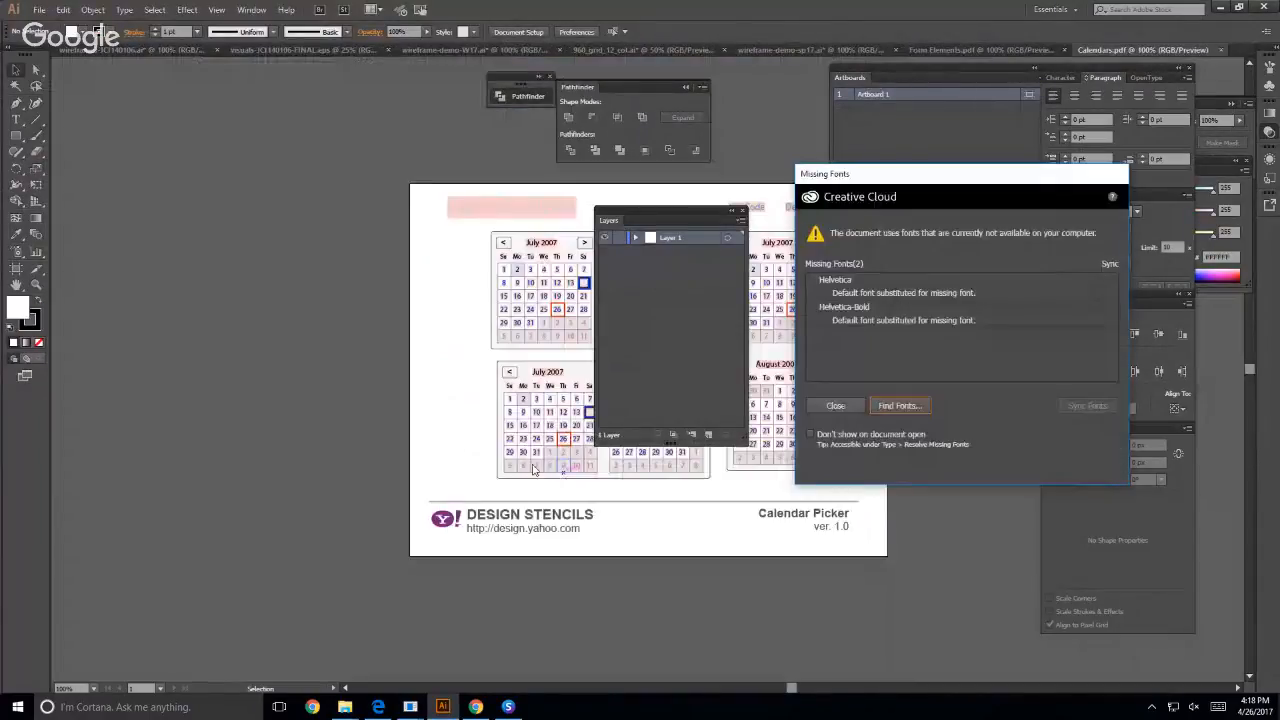
{"action": "key", "text": "Return"}
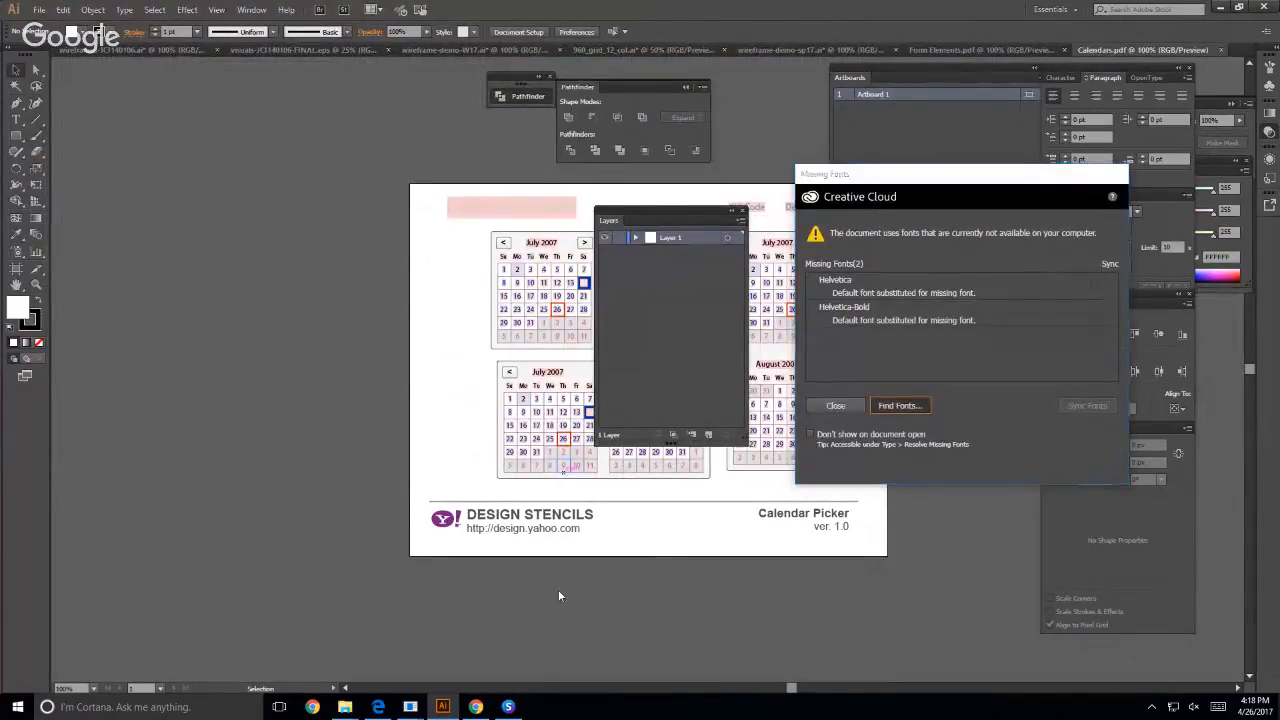
{"action": "left_click", "coordinate": [739, 485]}
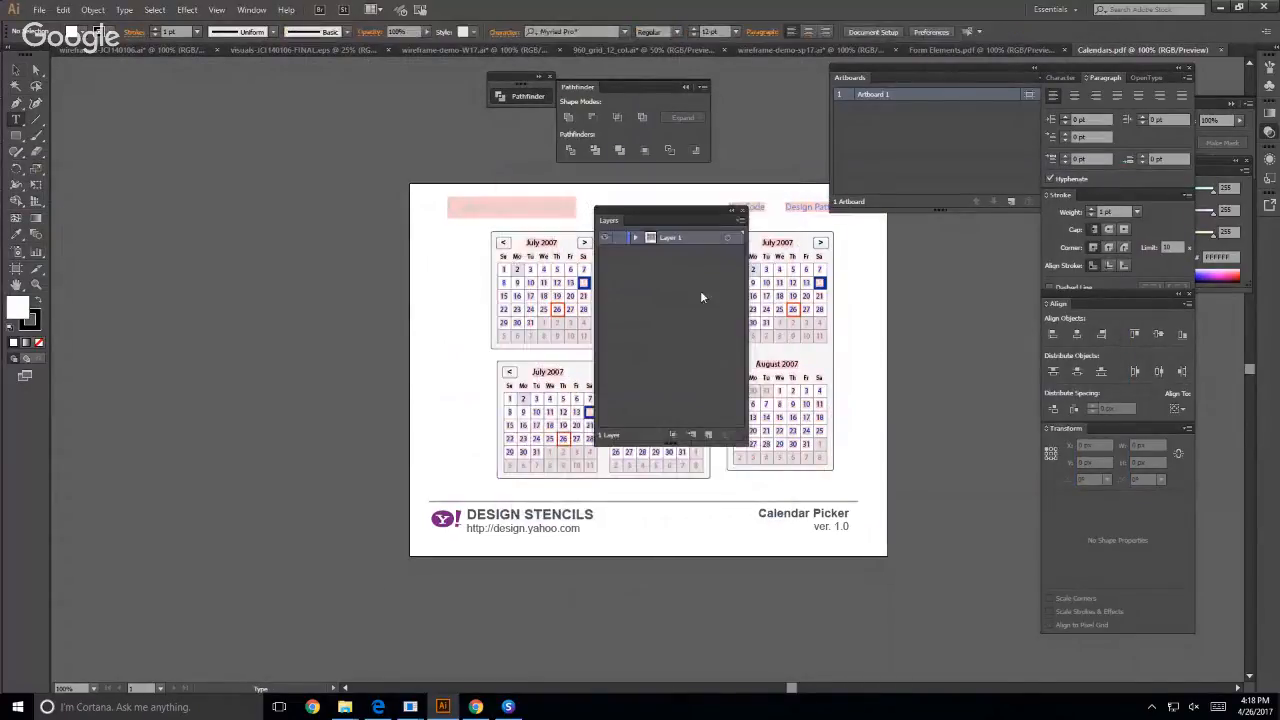
- Move the Layers panel clear of the artwork and copy the first single-month July 2007 calendar
{"action": "left_click_drag", "start_coordinate": [698, 215], "coordinate": [1028, 296]}
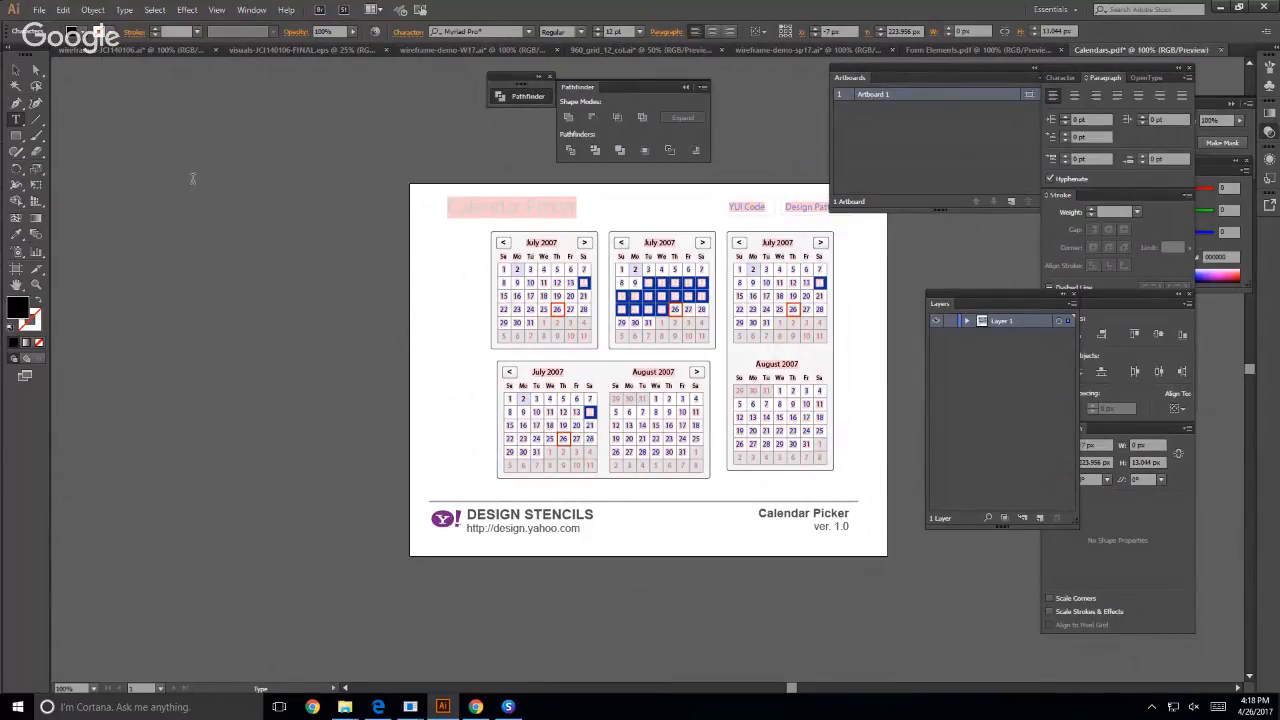
{"action": "left_click", "coordinate": [16, 69]}
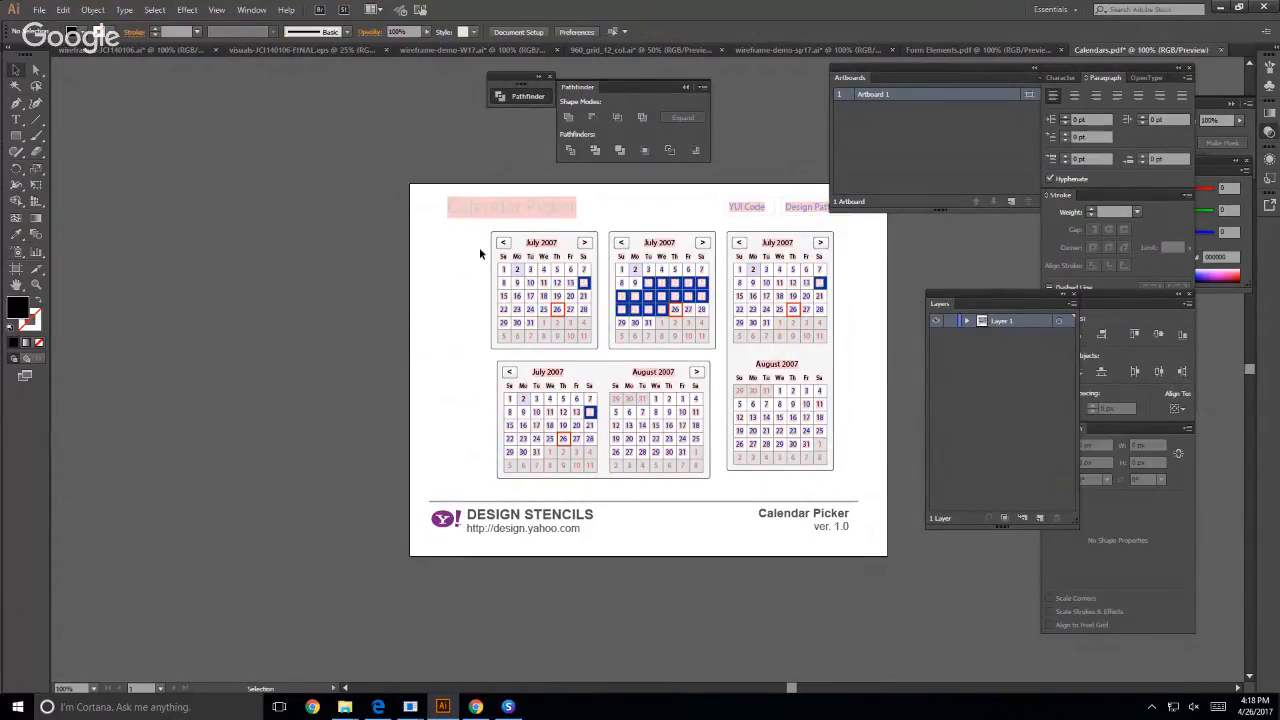
{"action": "left_click_drag", "start_coordinate": [478, 237], "coordinate": [603, 358]}
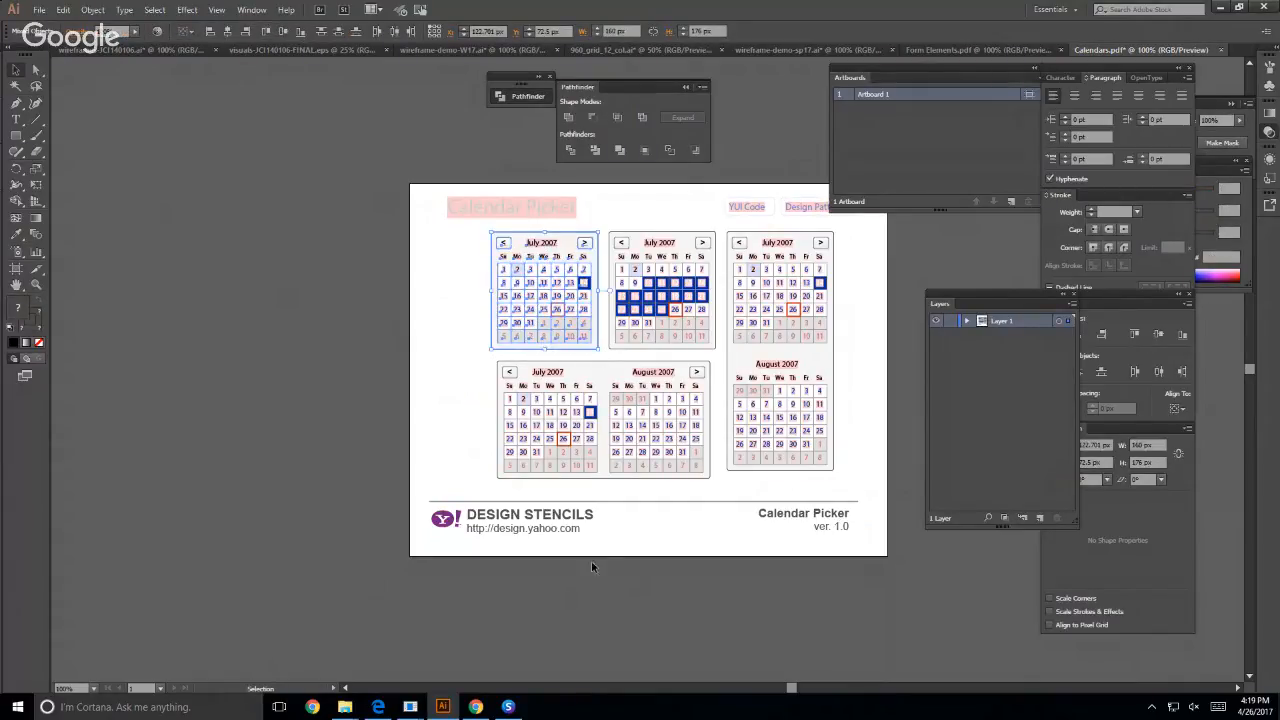
- Paste the calendar into wireframe-demo-sp17.ai and place it beneath the fourth box, beside the Lorem ipsum paragraph
{"action": "left_click", "coordinate": [801, 47]}
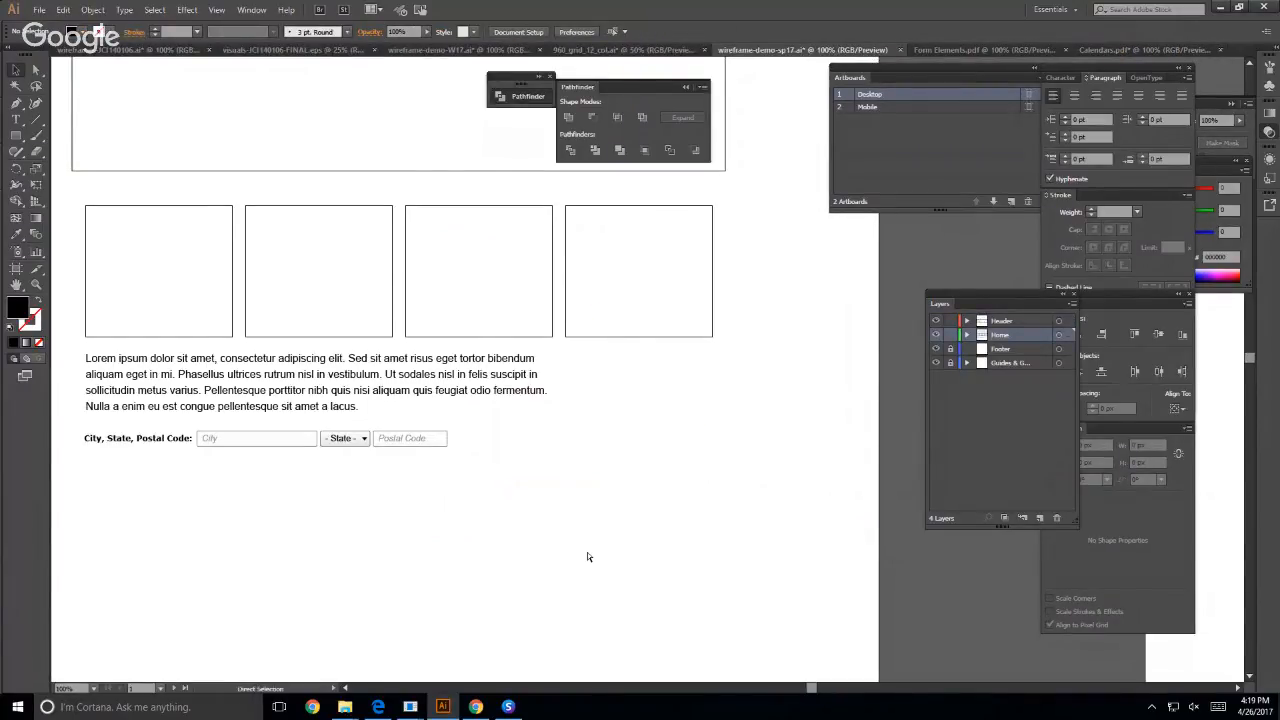
{"action": "key", "text": "ctrl+v"}
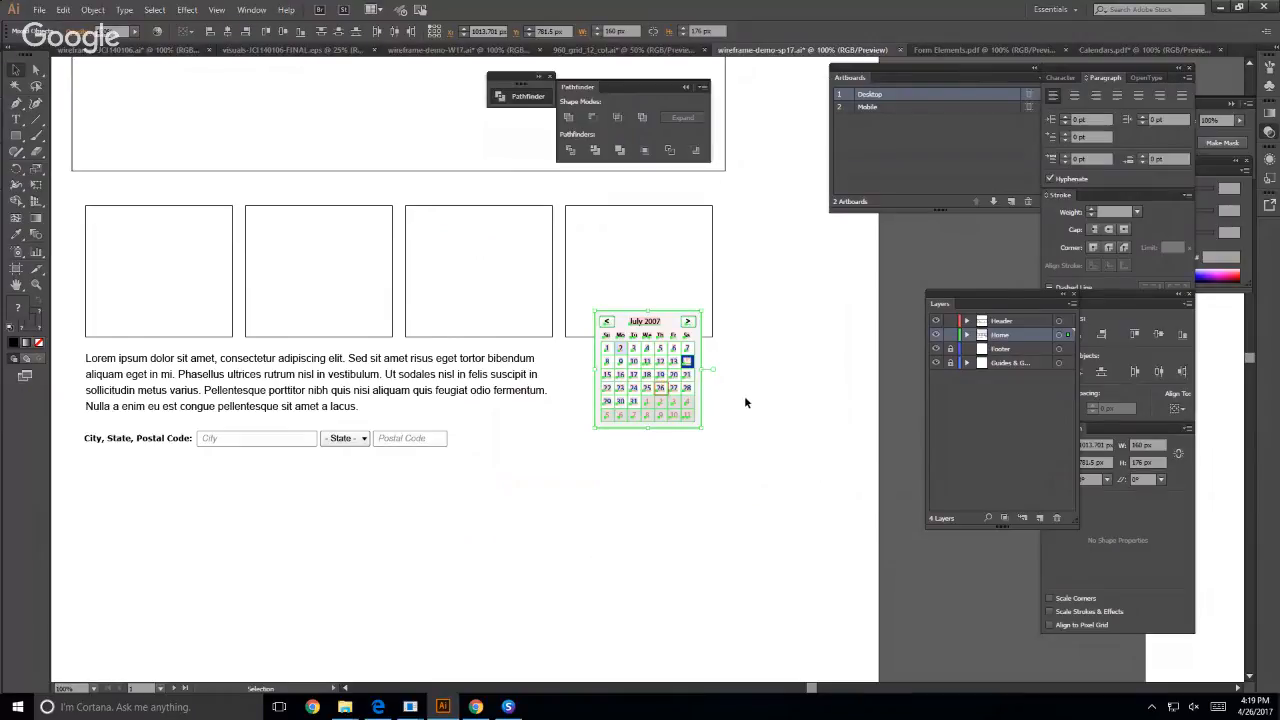
{"action": "left_click_drag", "start_coordinate": [621, 323], "coordinate": [622, 367]}
{"action": "left_click", "coordinate": [784, 523]}
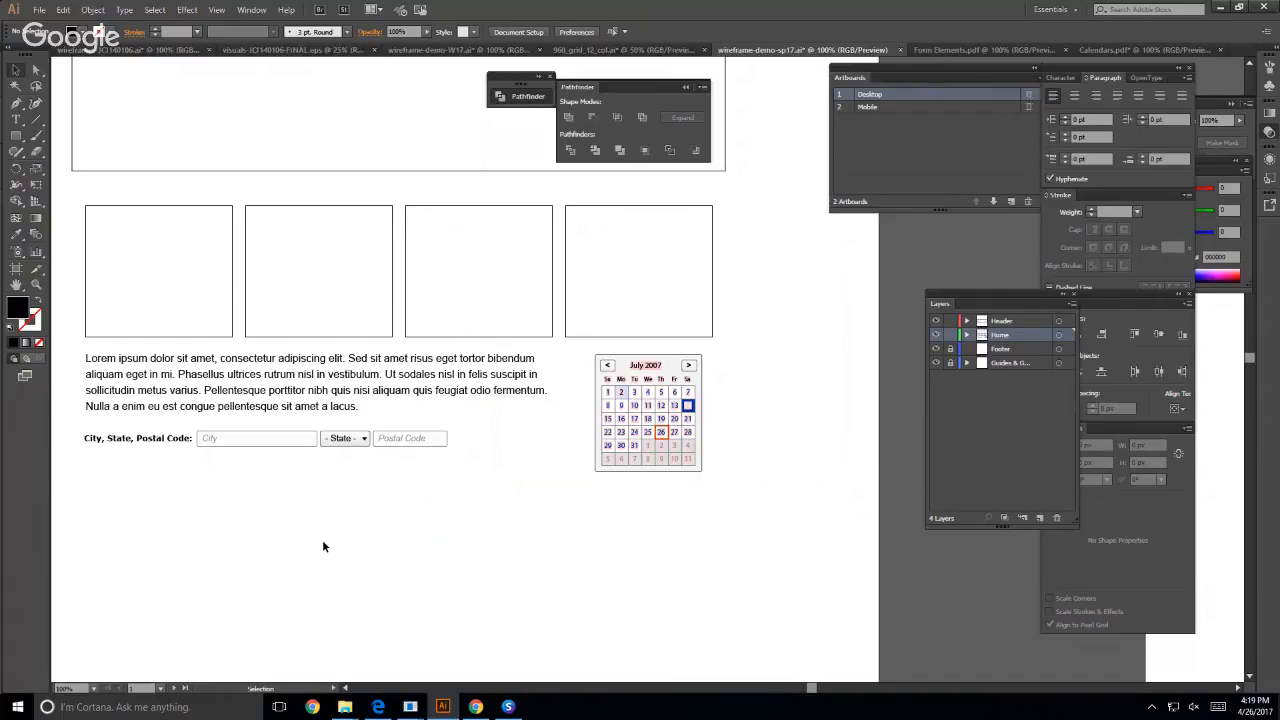
- Draw two diagonal lines corner to corner across the second box in the four-box row with the Line Segment tool
{"action": "scroll", "coordinate": [322, 546], "scroll_direction": "up", "scroll_amount": 3}
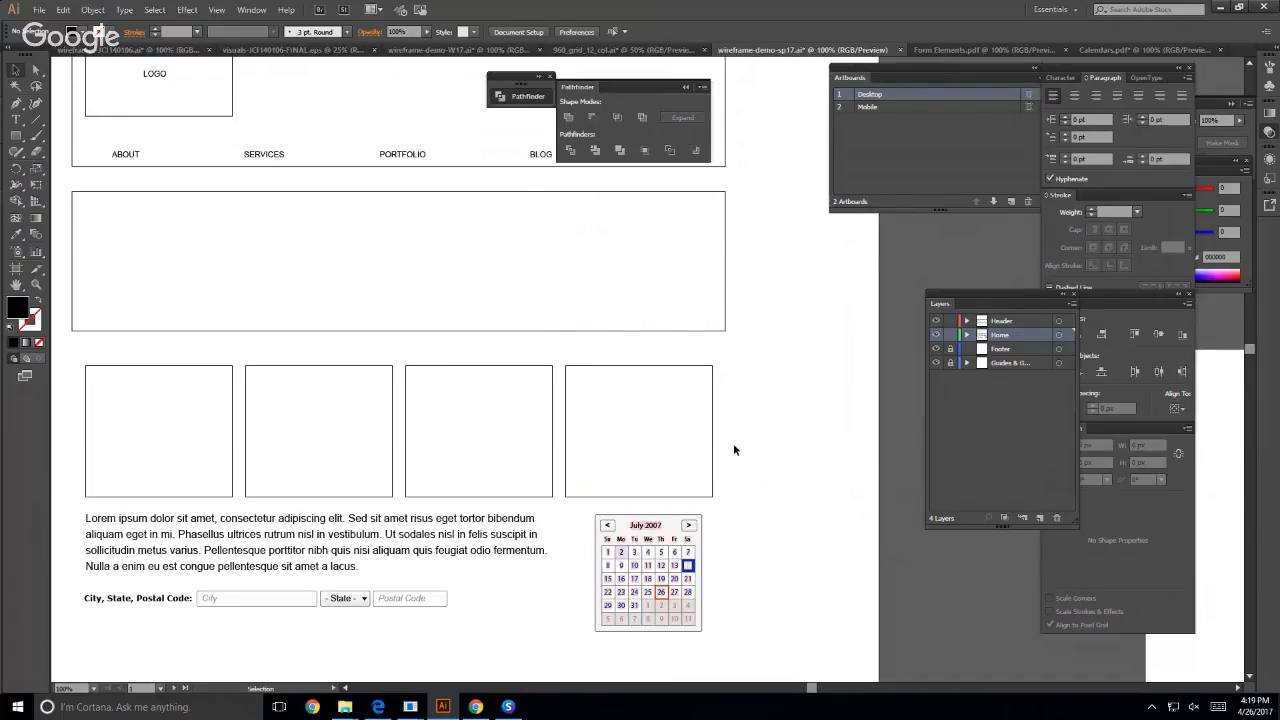
{"action": "scroll", "coordinate": [738, 470], "scroll_direction": "up", "scroll_amount": 2}
{"action": "scroll", "coordinate": [746, 490], "scroll_direction": "down", "scroll_amount": 1}
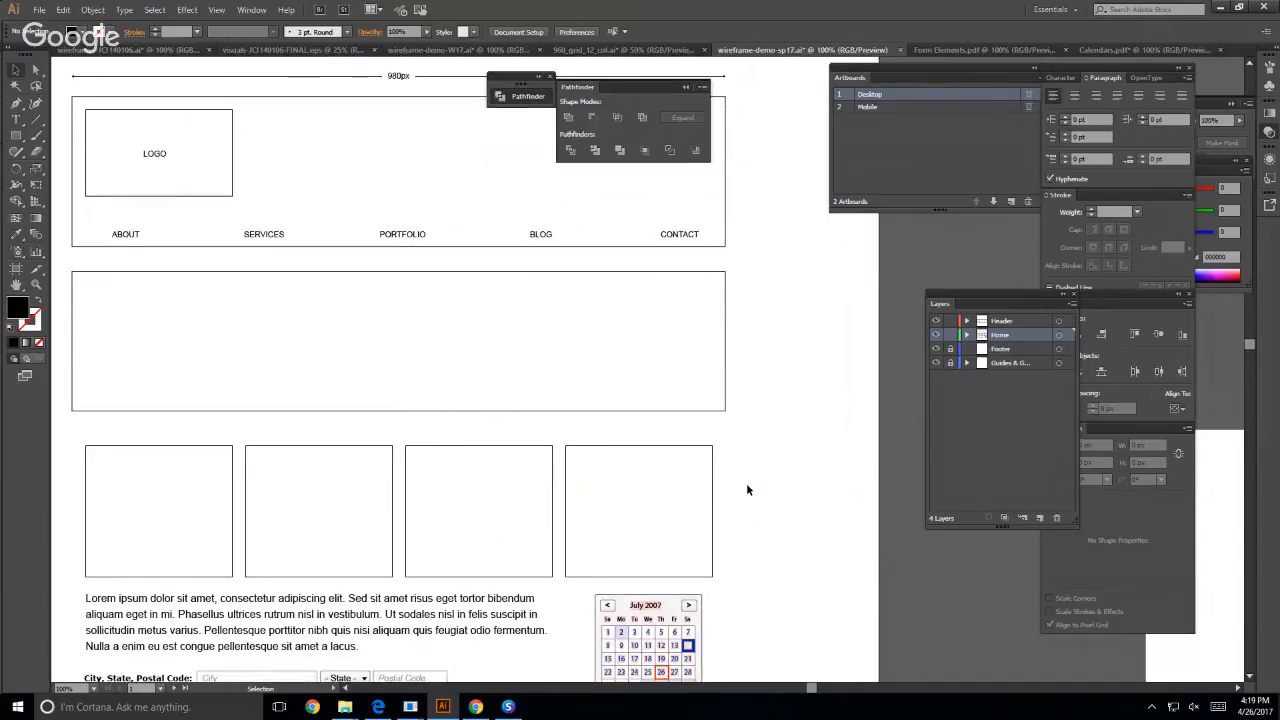
{"action": "scroll", "coordinate": [746, 490], "scroll_direction": "down", "scroll_amount": 1}
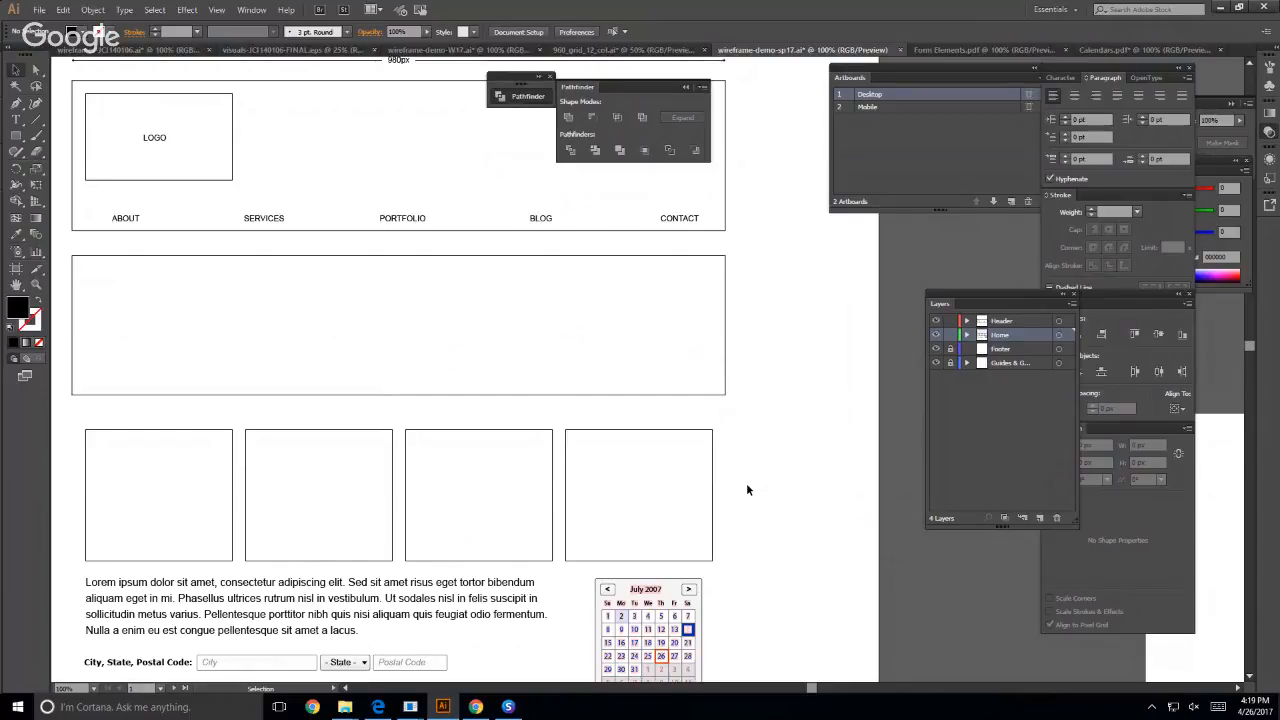
{"action": "left_click", "coordinate": [337, 561]}
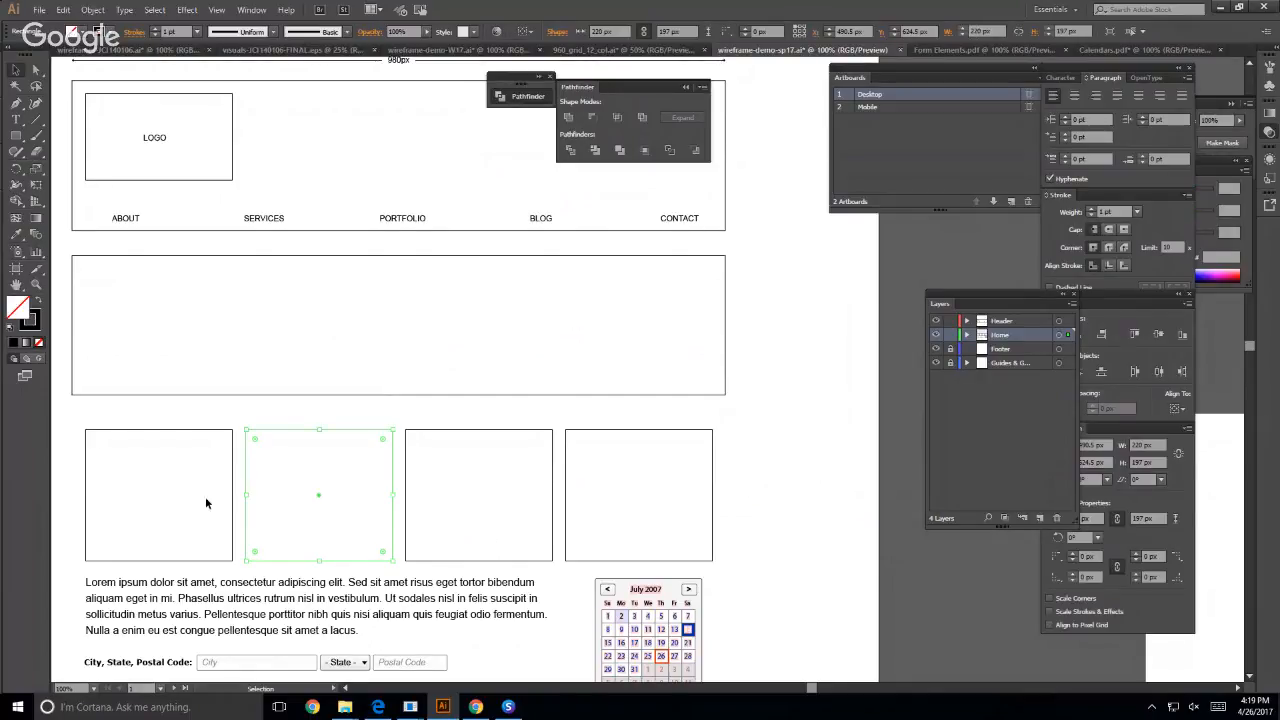
{"action": "left_click", "coordinate": [836, 481]}
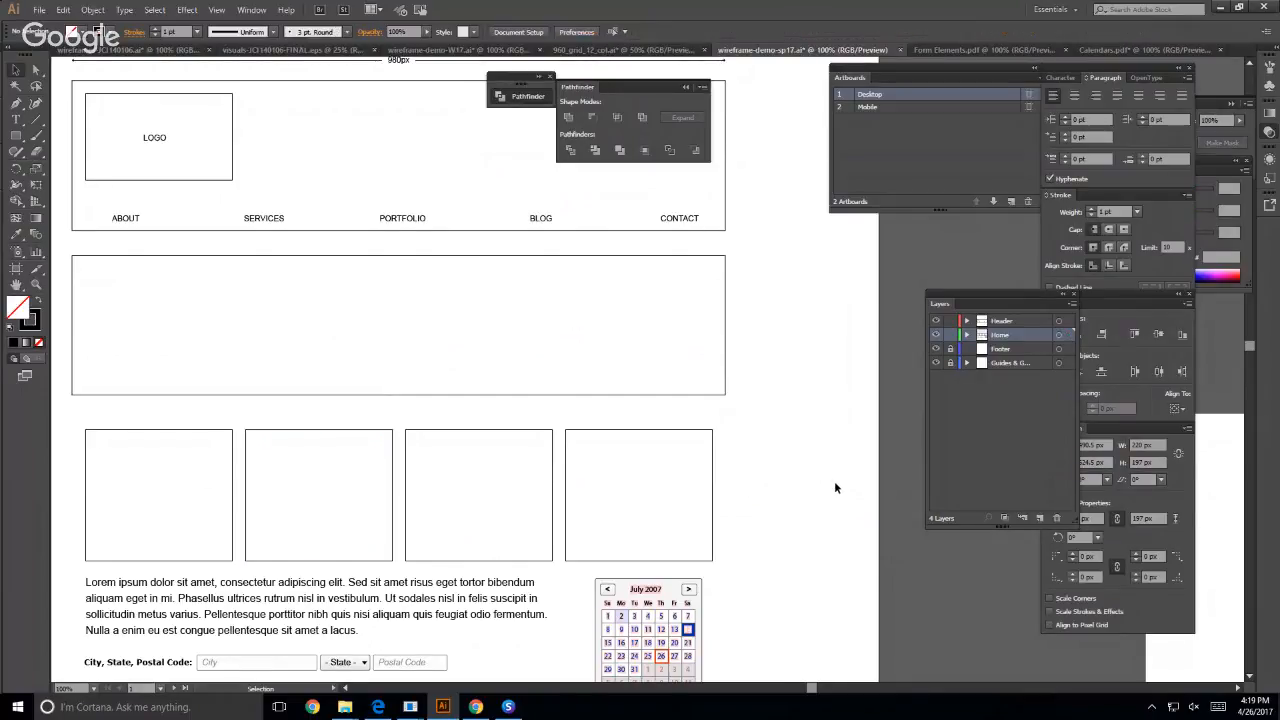
{"action": "left_click", "coordinate": [36, 119]}
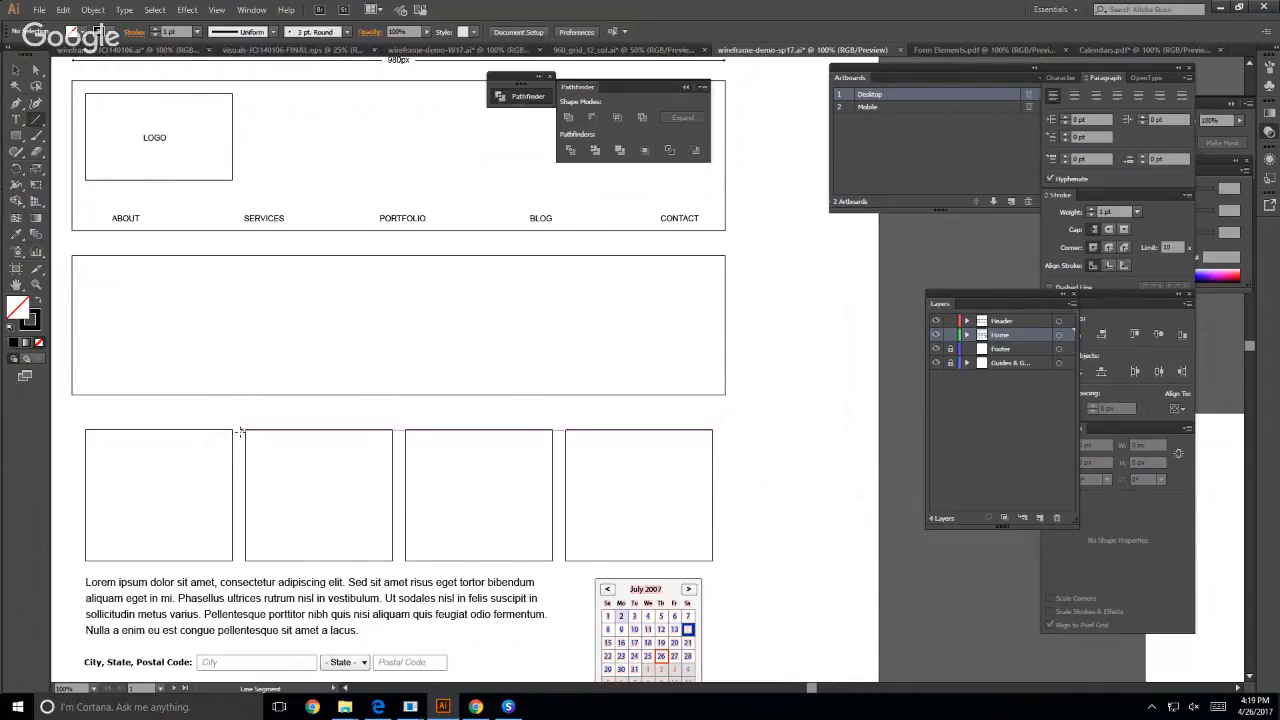
{"action": "left_click_drag", "start_coordinate": [244, 428], "coordinate": [393, 563]}
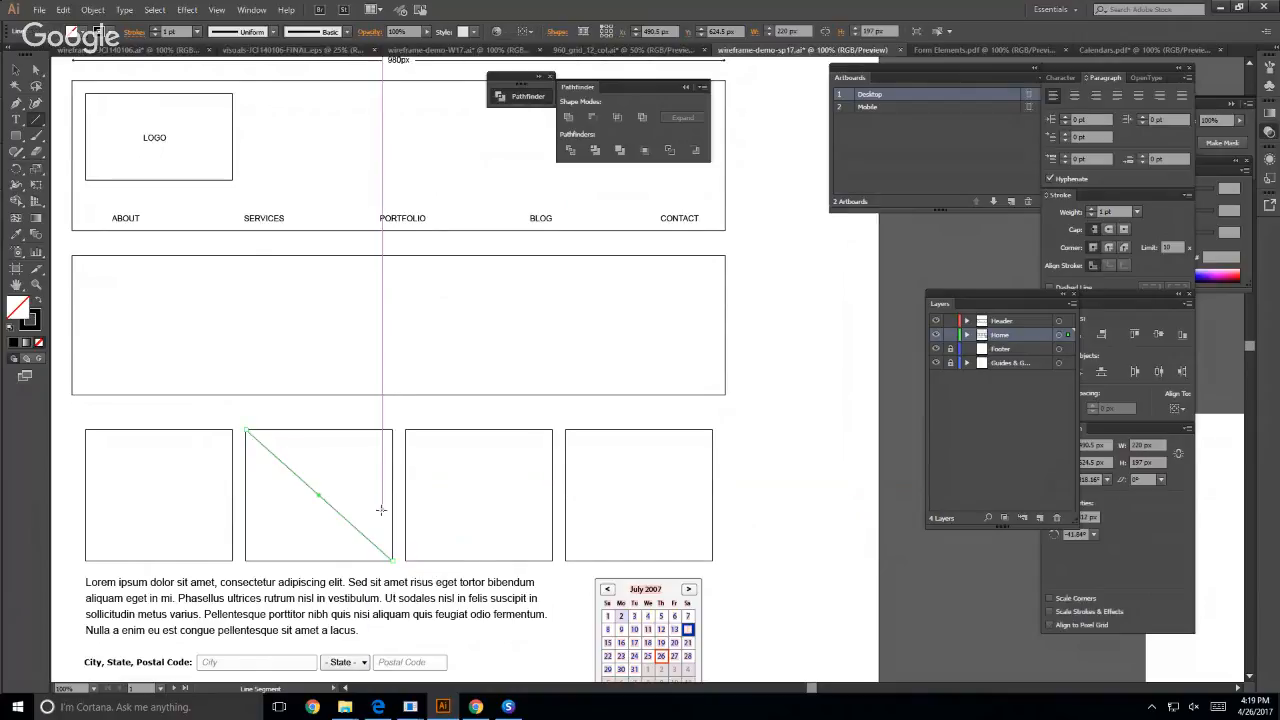
{"action": "left_click_drag", "start_coordinate": [390, 428], "coordinate": [245, 560]}
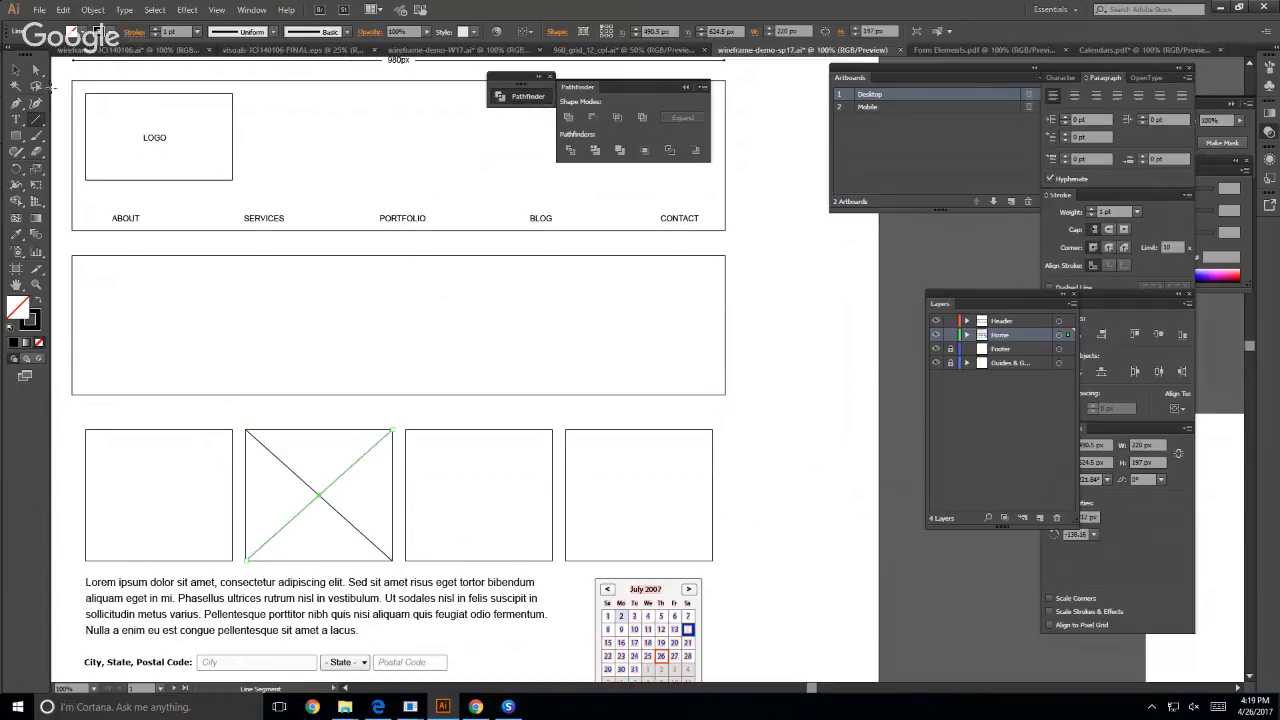
{"action": "left_click", "coordinate": [15, 71]}
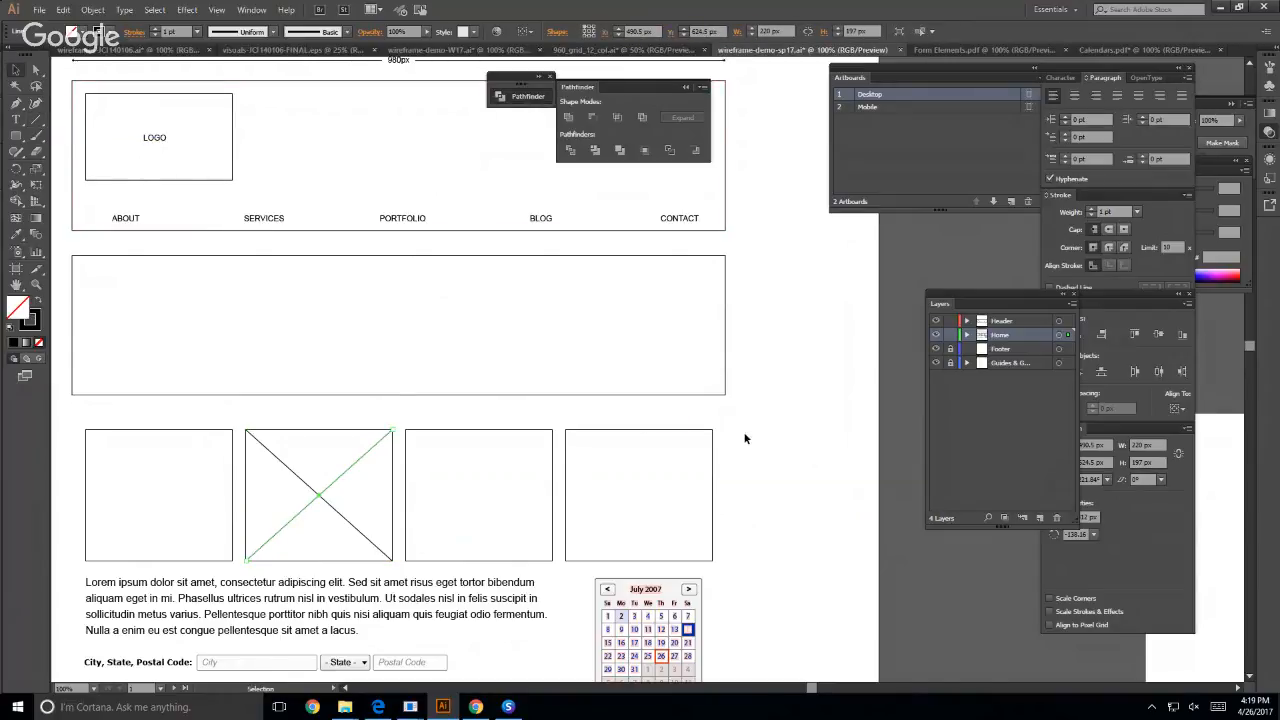
{"action": "left_click", "coordinate": [766, 415]}
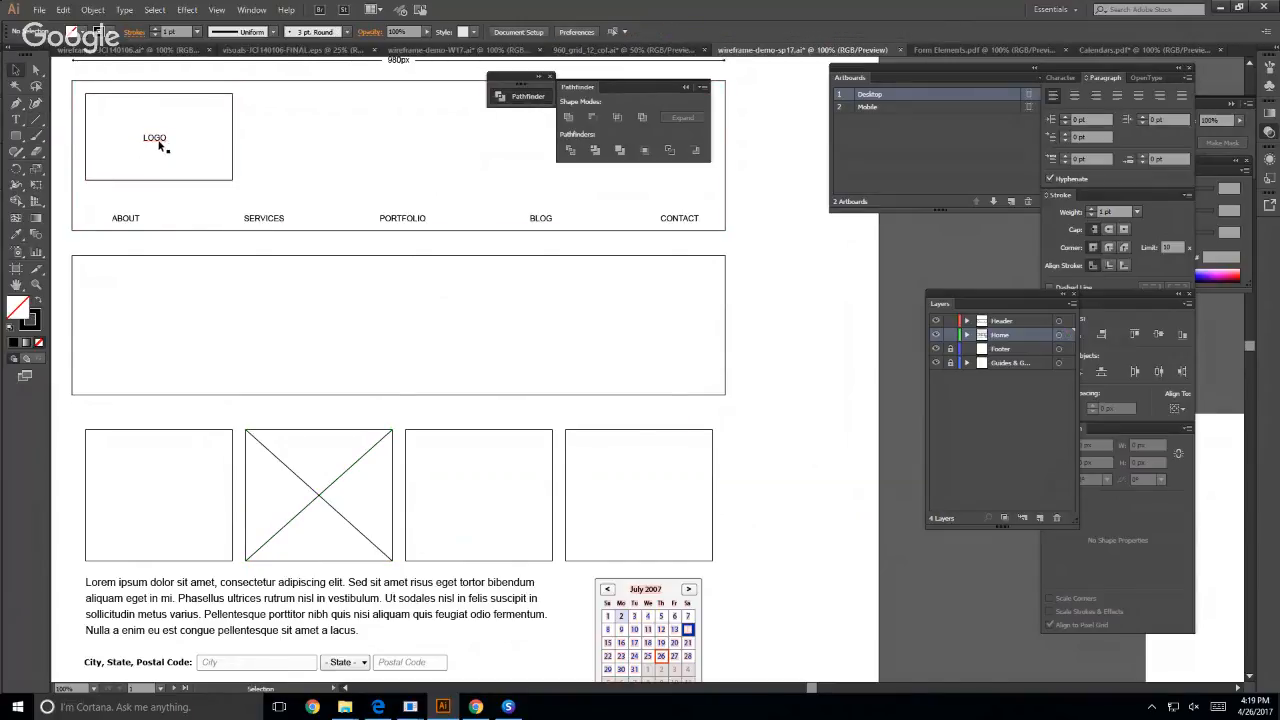
{"action": "scroll", "coordinate": [349, 134], "scroll_direction": "up", "scroll_amount": 1}
{"action": "left_click", "coordinate": [391, 78]}
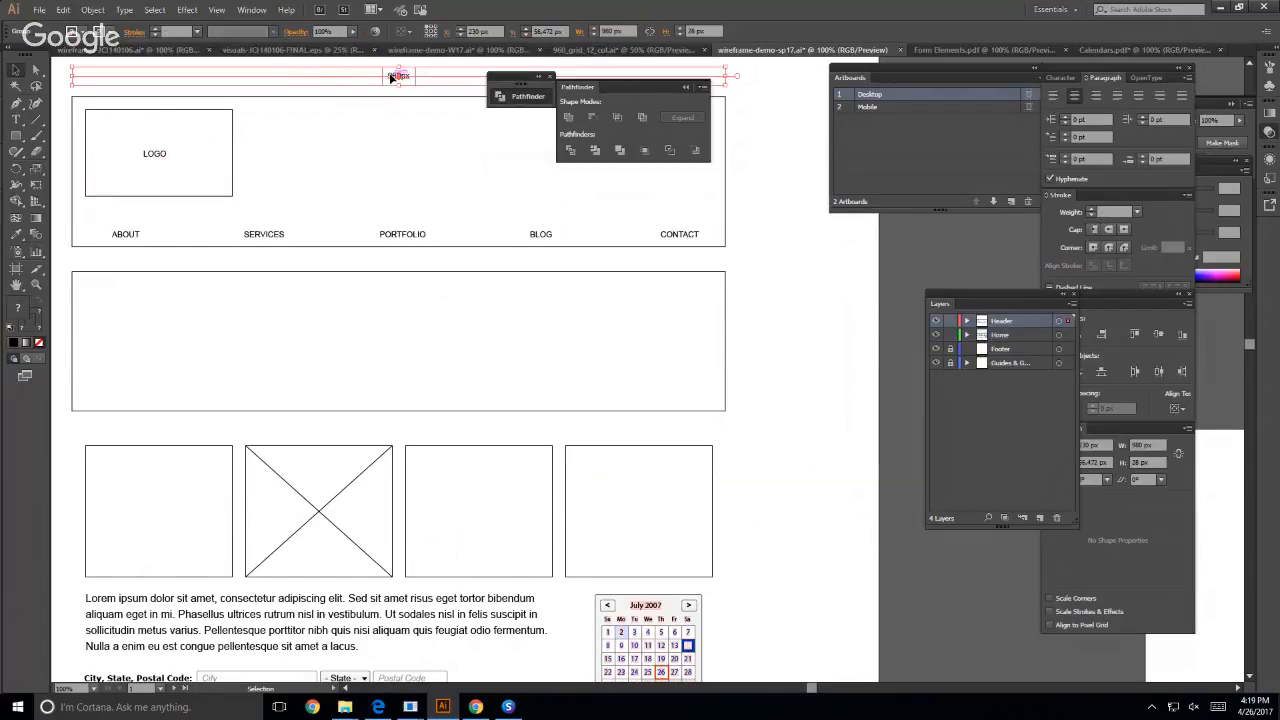
{"action": "left_click", "coordinate": [813, 465]}
- Examine the crossed second box in the four-box row up close
{"action": "key", "text": "z"}
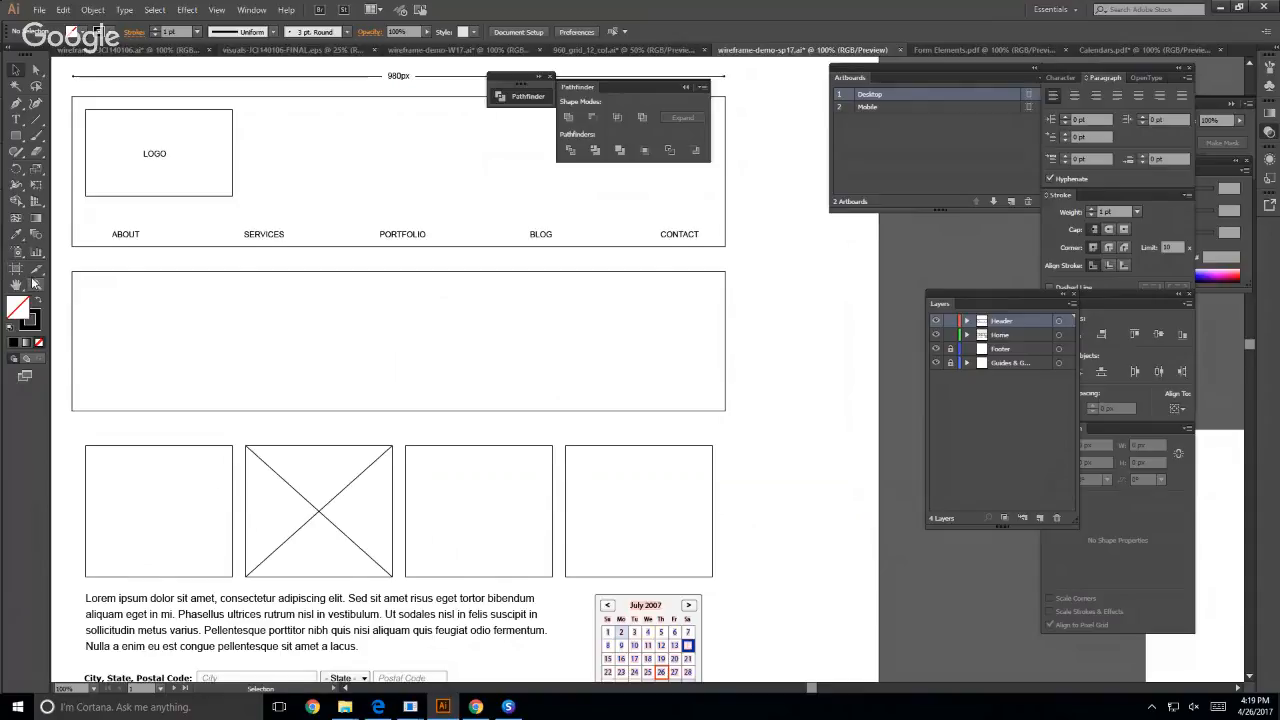
{"action": "left_click", "coordinate": [326, 488]}
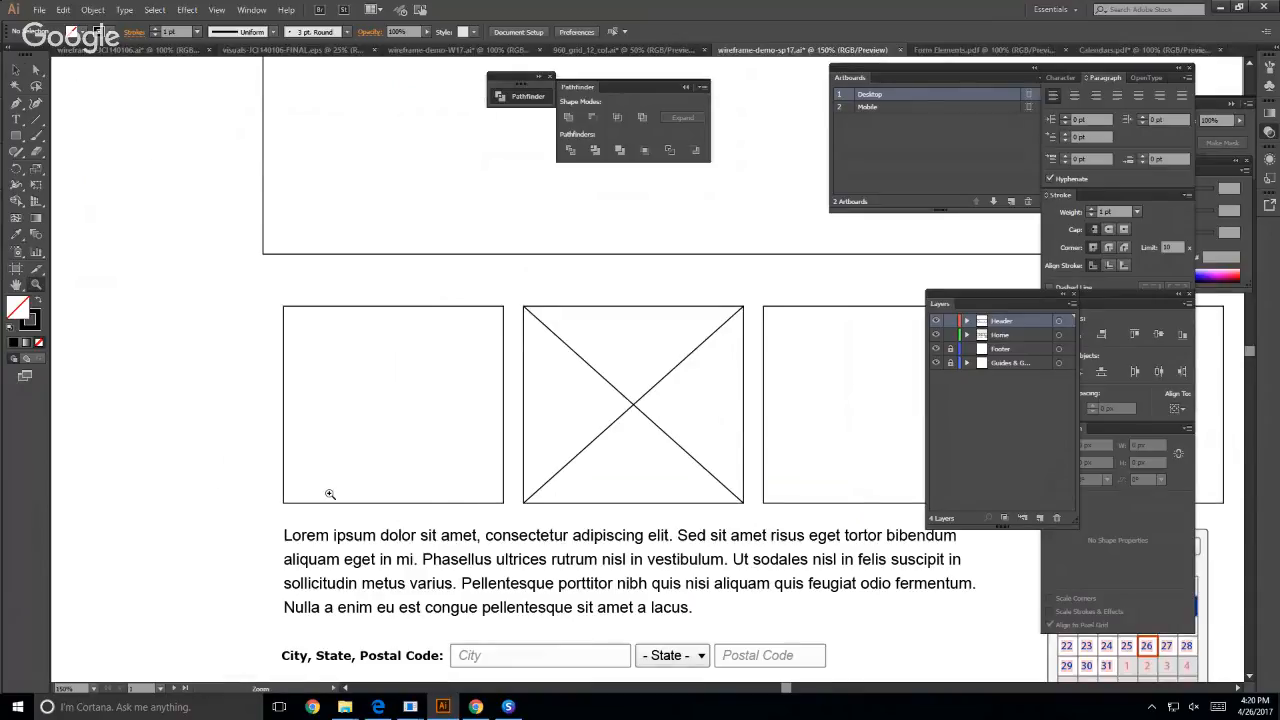
{"action": "left_click", "coordinate": [610, 454]}
{"action": "key", "text": "space"}
{"action": "left_click", "coordinate": [667, 327]}
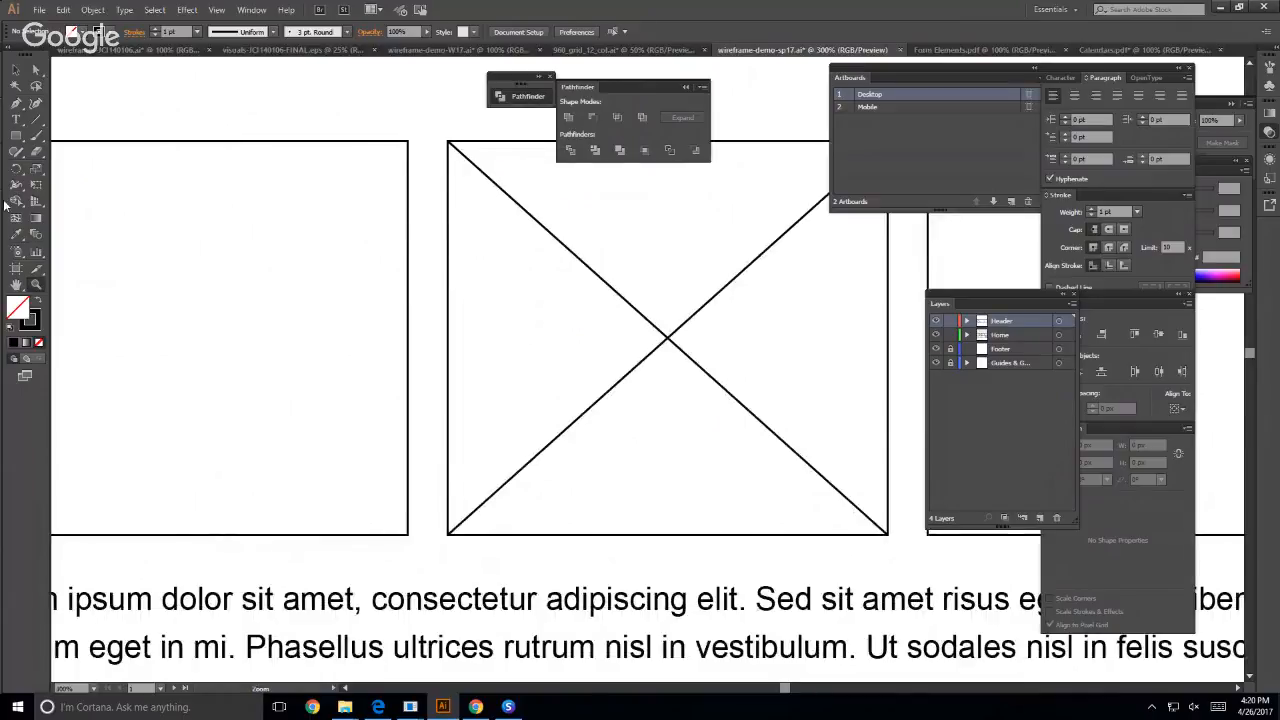
{"action": "key", "text": "ctrl+minus"}
{"action": "left_click", "coordinate": [16, 69]}
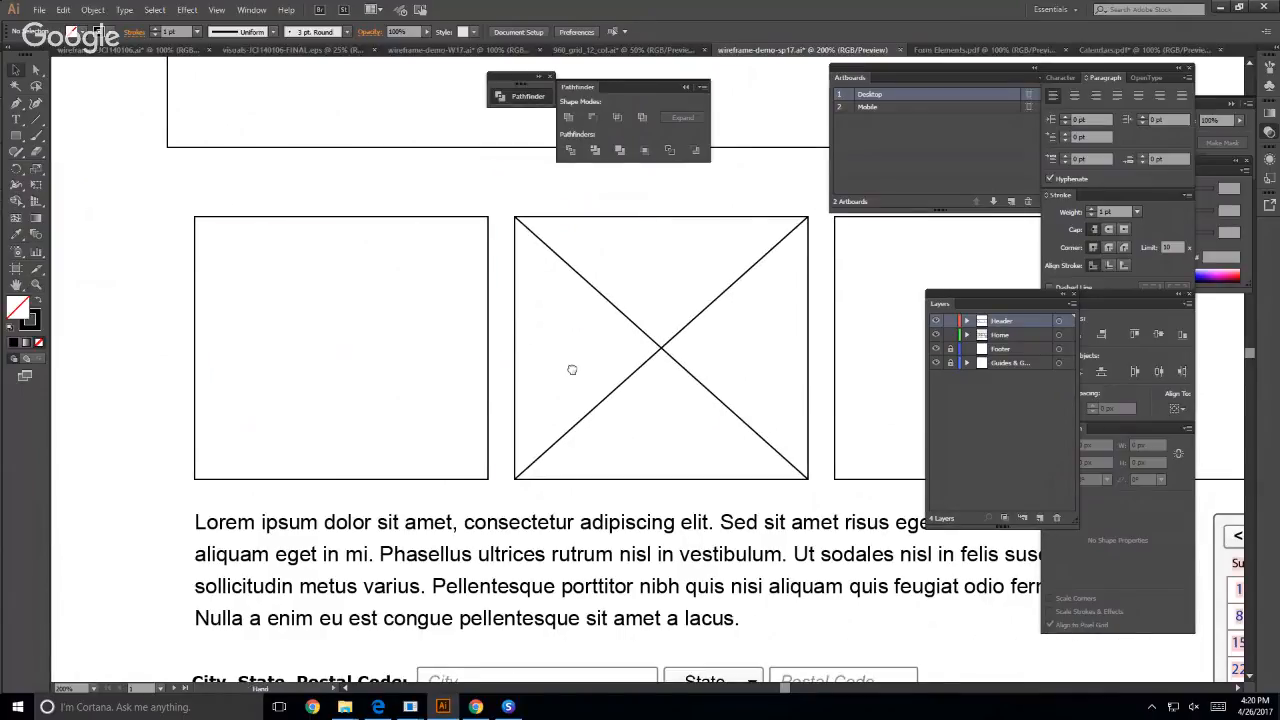
{"action": "left_click_drag", "start_coordinate": [571, 366], "coordinate": [393, 412]}
{"action": "scroll", "coordinate": [417, 391], "scroll_direction": "left", "scroll_amount": 3}
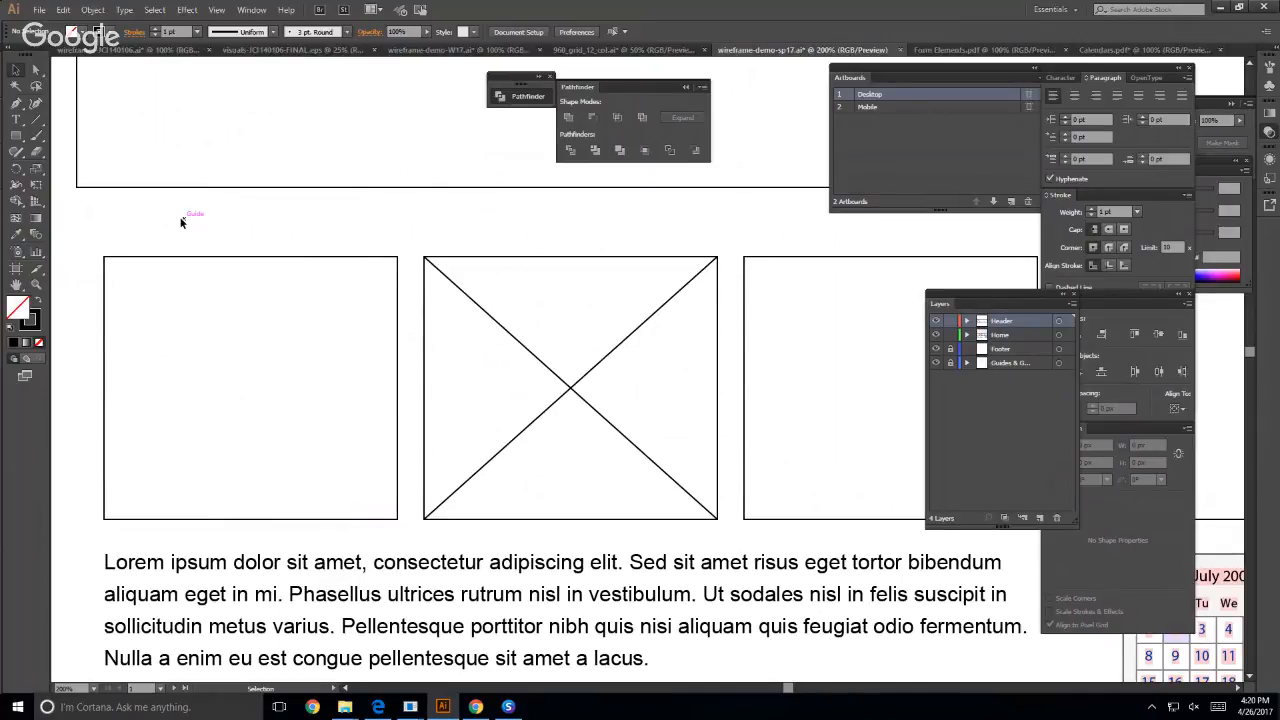
- Switch to Chrome and search the web for "wireframe showcase" in a new tab
{"action": "key", "text": "ctrl+t"}
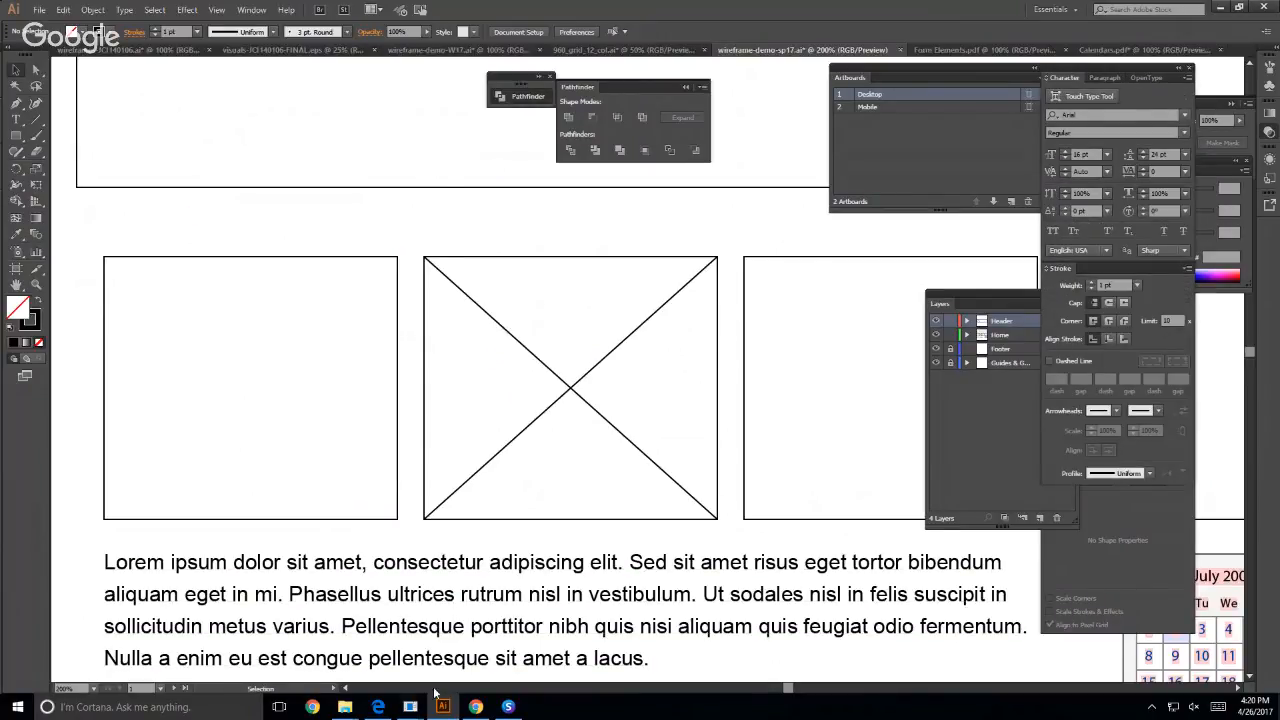
{"action": "mouse_move", "coordinate": [410, 706]}
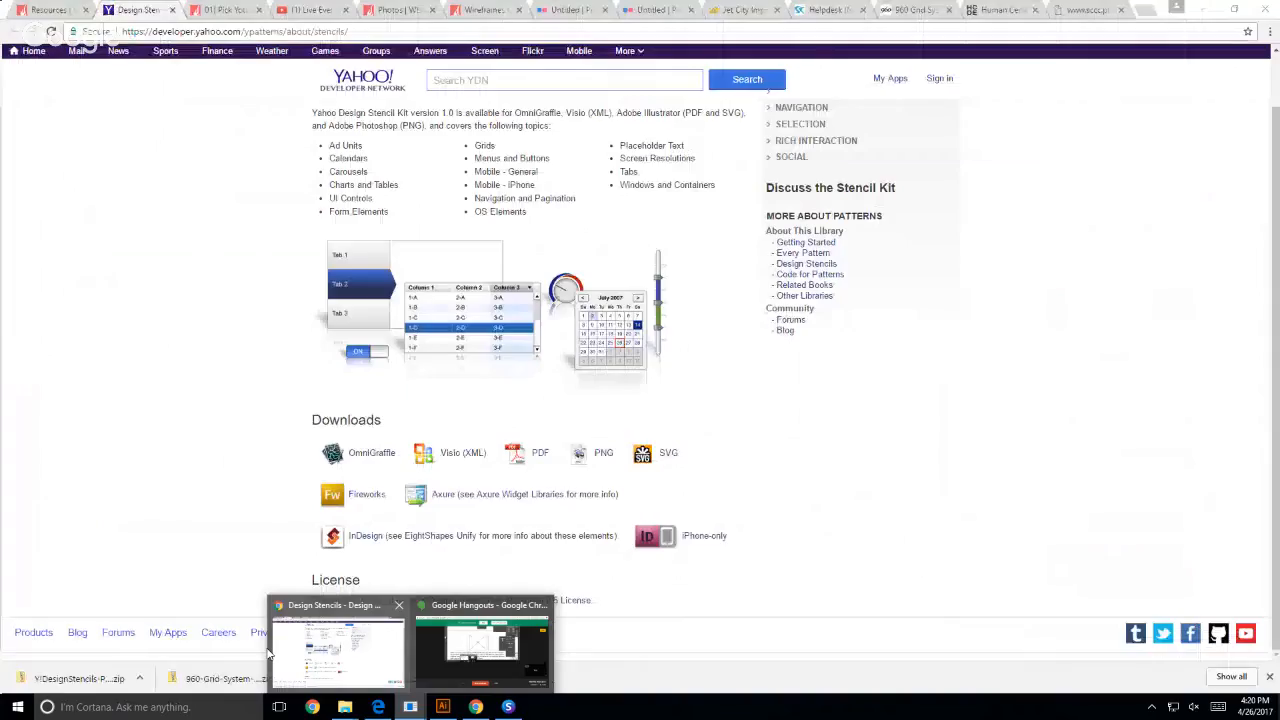
{"action": "left_click", "coordinate": [268, 652]}
{"action": "key", "text": "ctrl+t"}
{"action": "type", "text": "wirefr"}
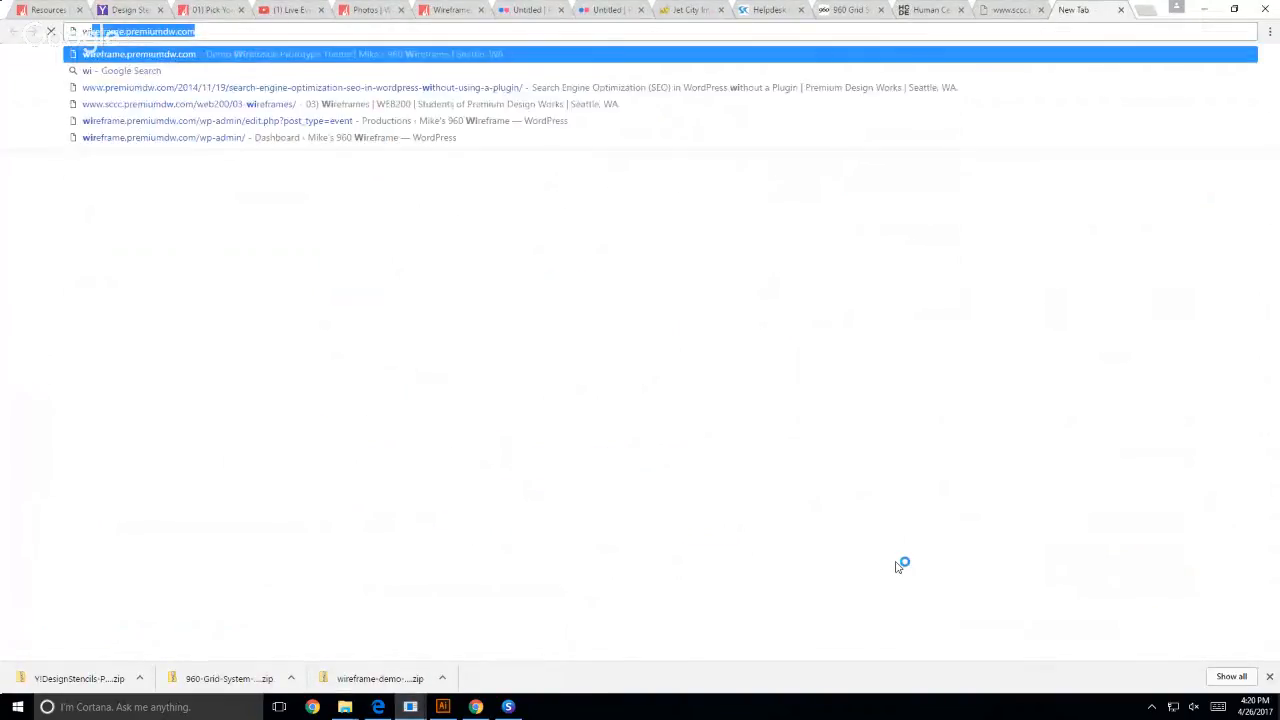
{"action": "type", "text": "ame showxc"}
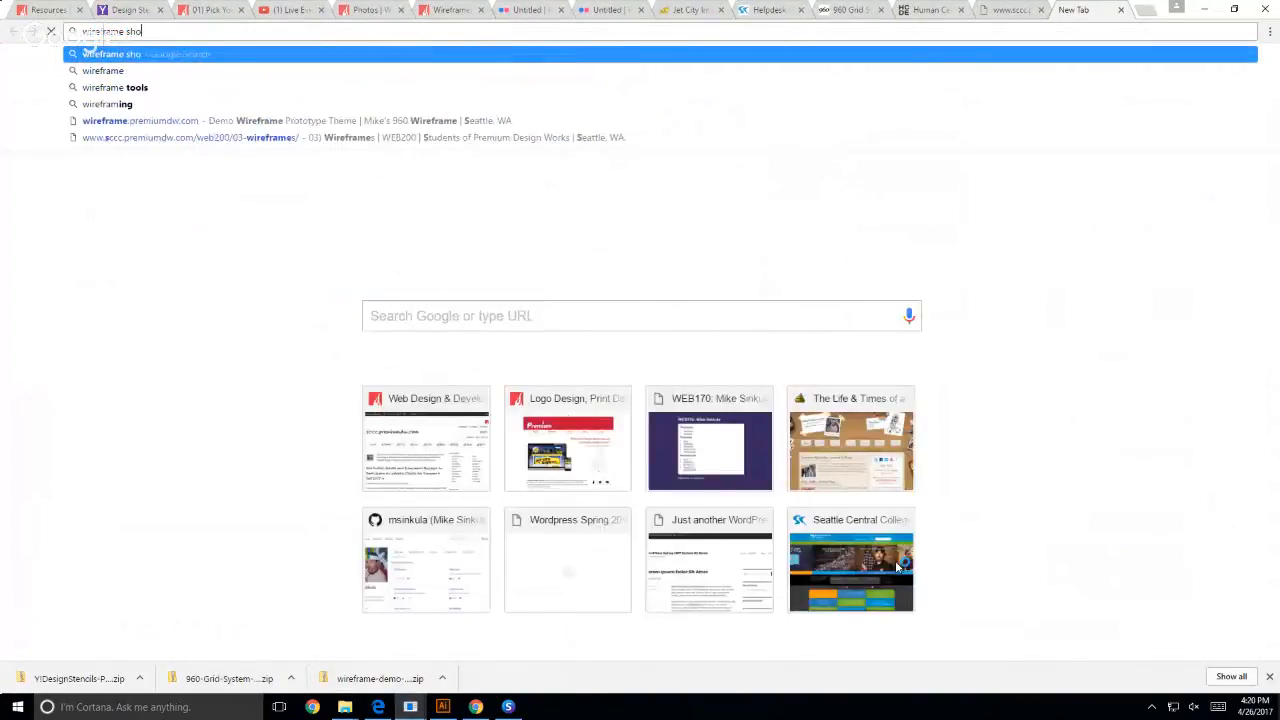
{"action": "key", "text": "BackSpace"}
{"action": "key", "text": "BackSpace"}
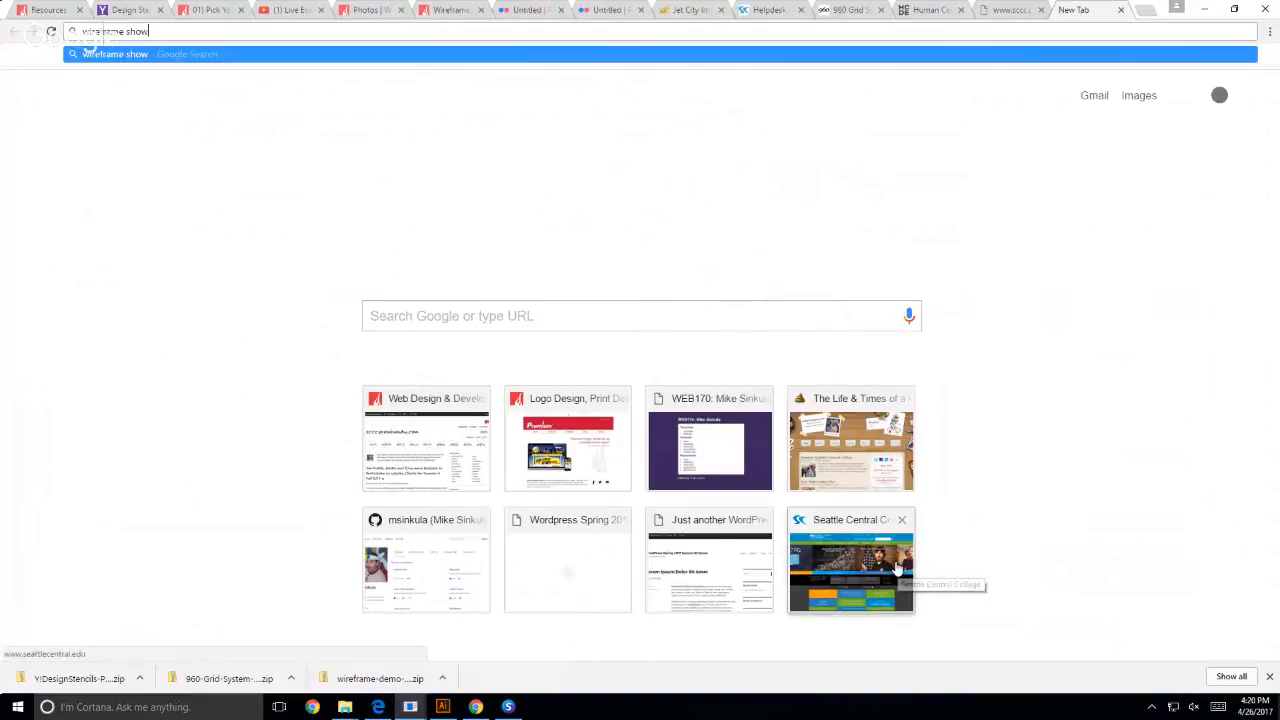
{"action": "type", "text": "case"}
{"action": "key", "text": "Return"}
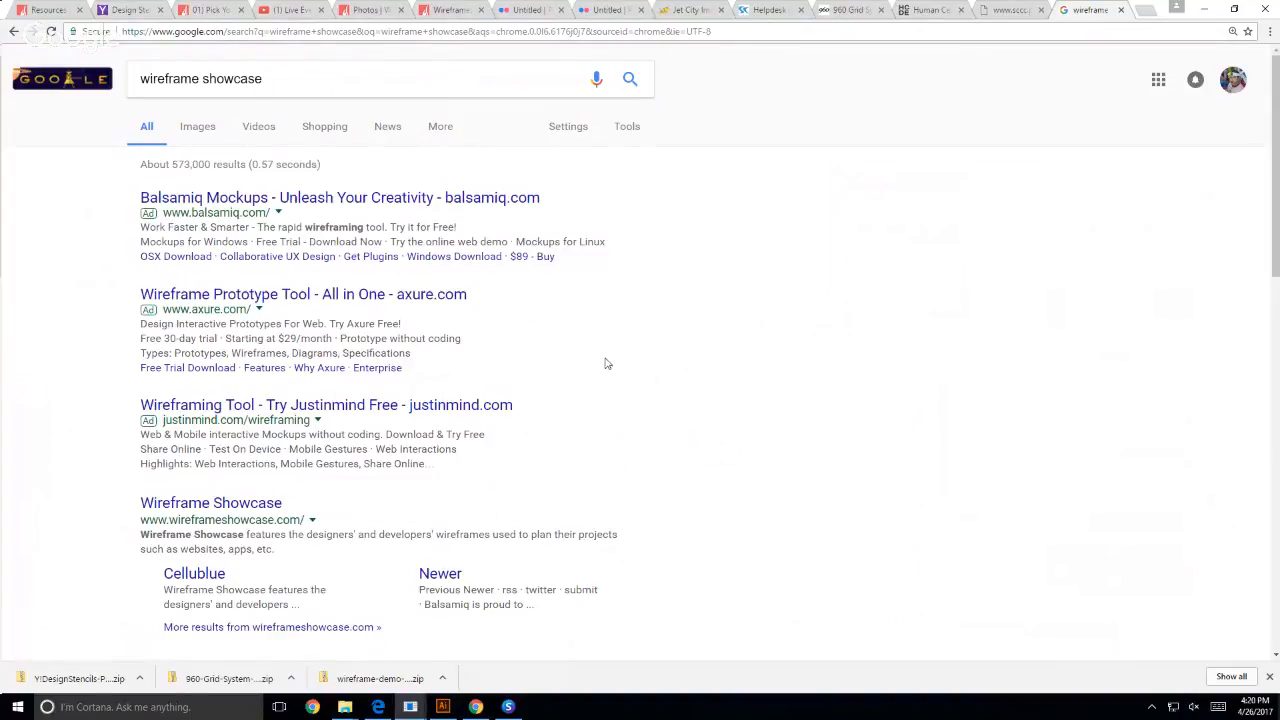
- Open the Wireframe Showcase site from the results and examine how its example wireframes mark image placeholders
{"action": "scroll", "coordinate": [606, 372], "scroll_direction": "down", "scroll_amount": 2}
{"action": "left_click", "coordinate": [241, 373]}
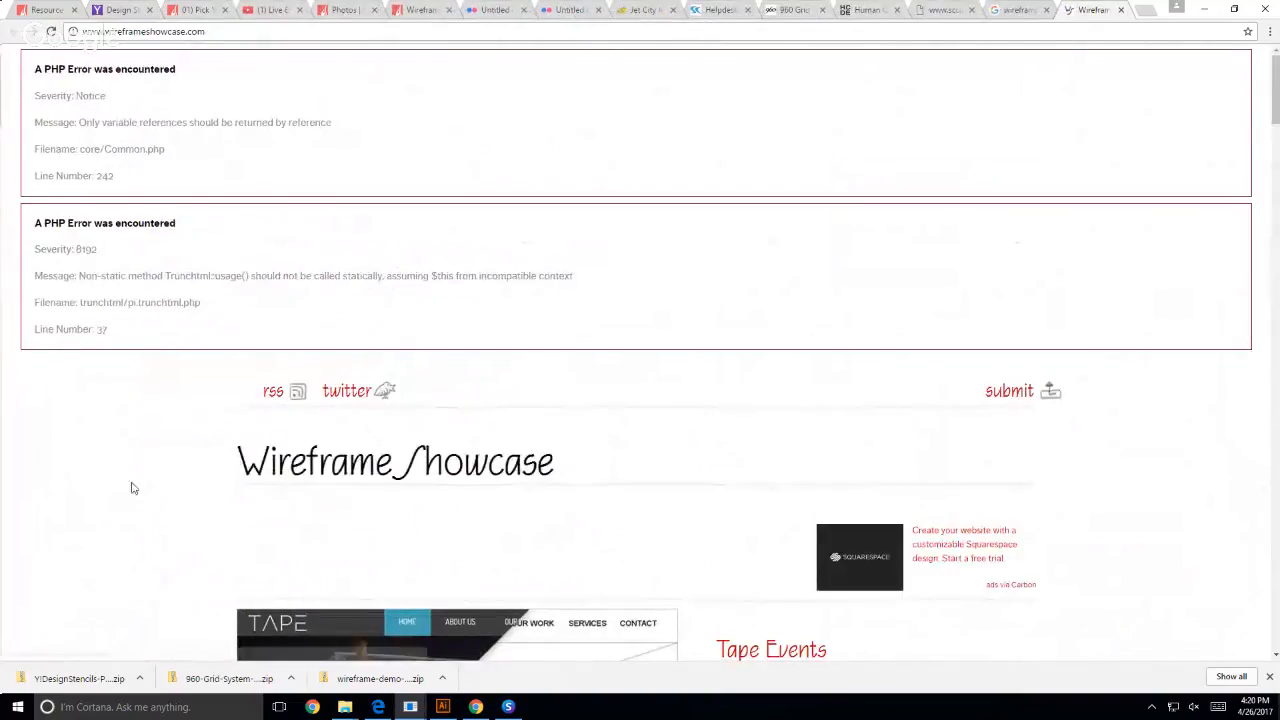
{"action": "scroll", "coordinate": [97, 431], "scroll_direction": "down", "scroll_amount": 10}
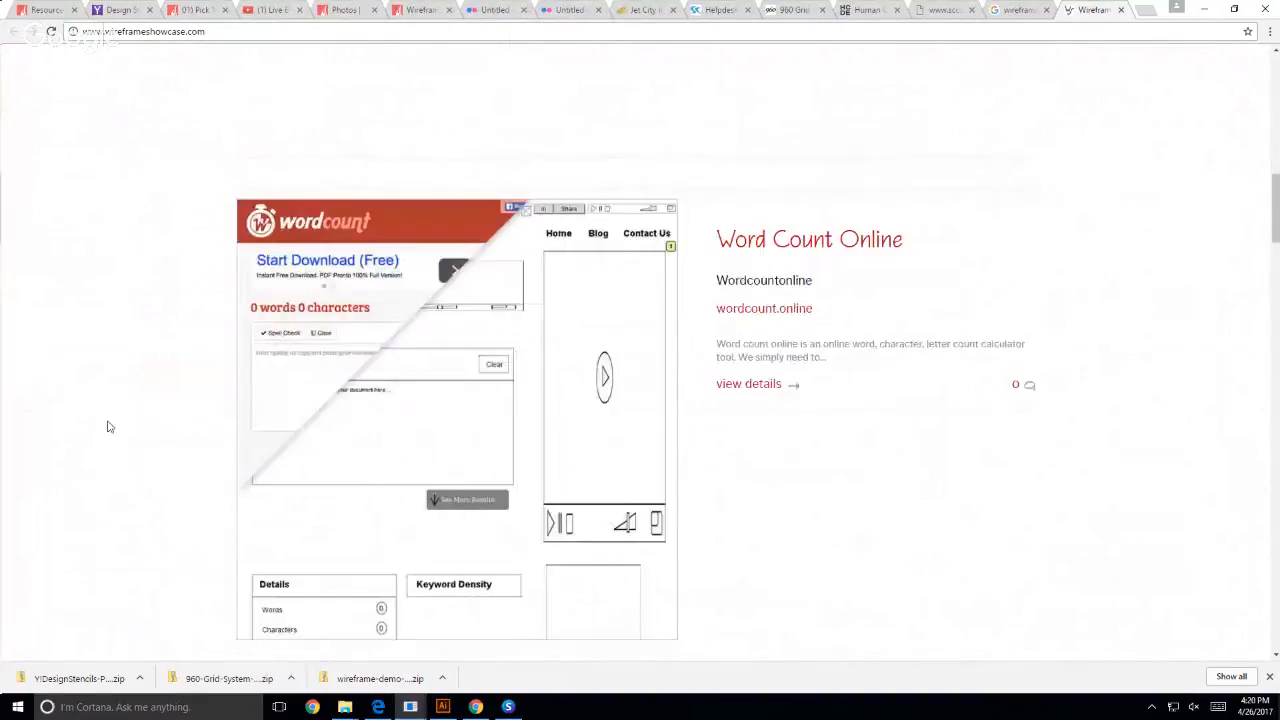
{"action": "scroll", "coordinate": [108, 425], "scroll_direction": "down", "scroll_amount": 9}
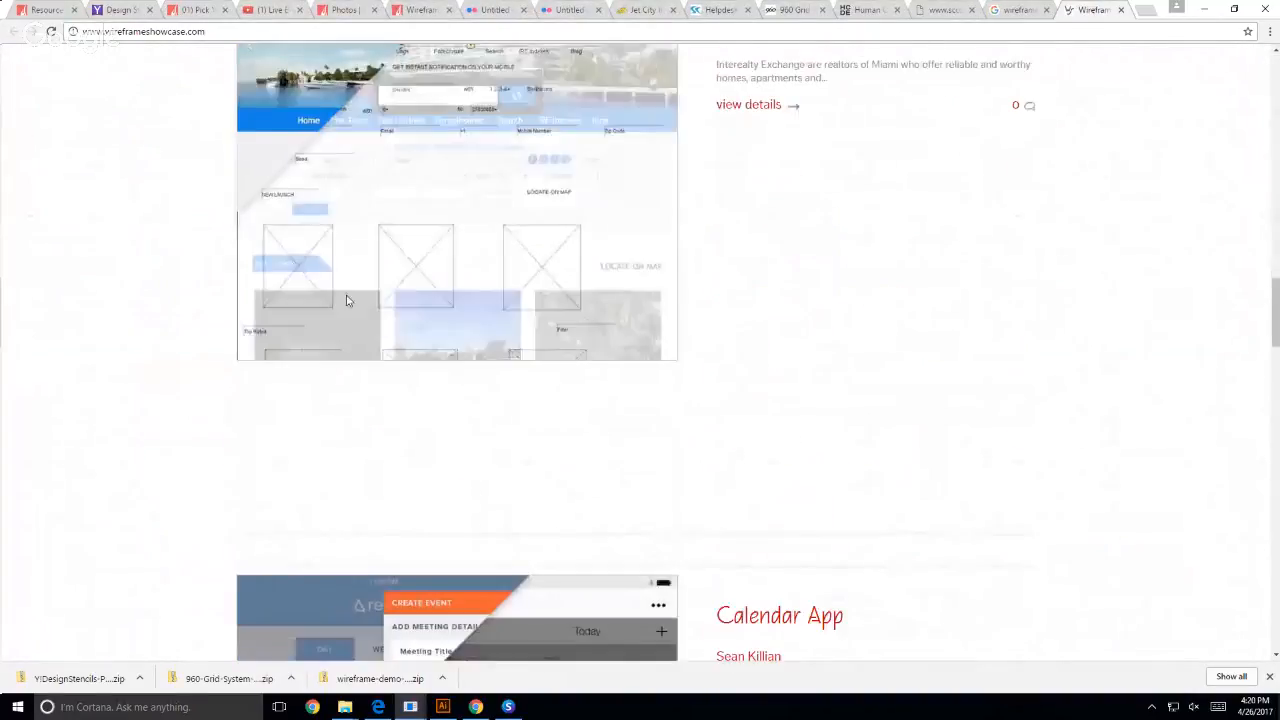
{"action": "scroll", "coordinate": [66, 500], "scroll_direction": "down", "scroll_amount": 6}
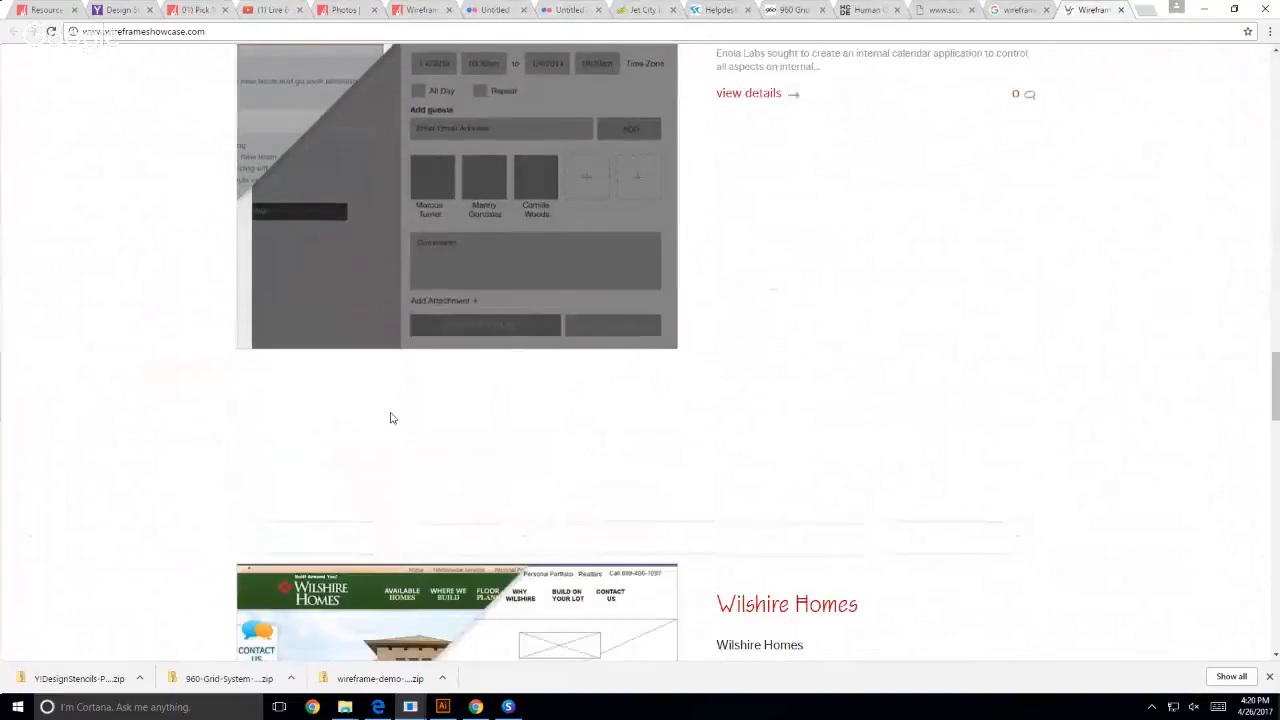
{"action": "scroll", "coordinate": [608, 434], "scroll_direction": "up", "scroll_amount": 3}
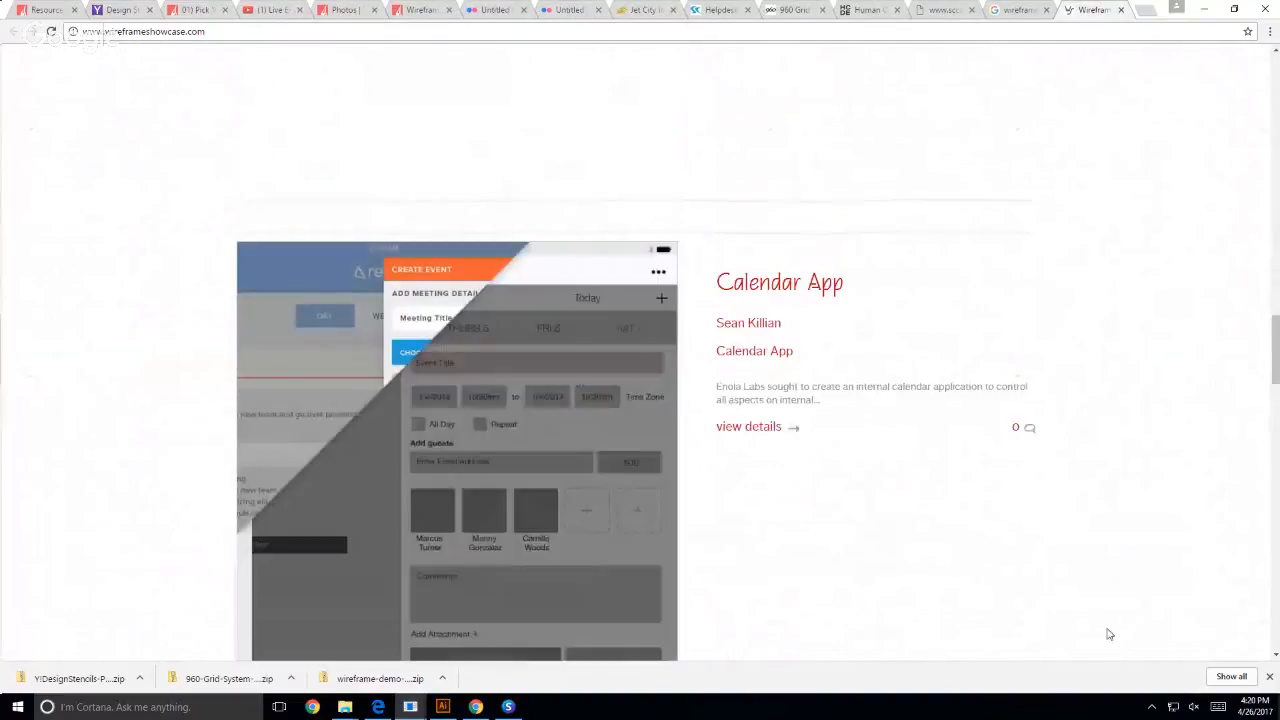
{"action": "scroll", "coordinate": [100, 494], "scroll_direction": "down", "scroll_amount": 6}
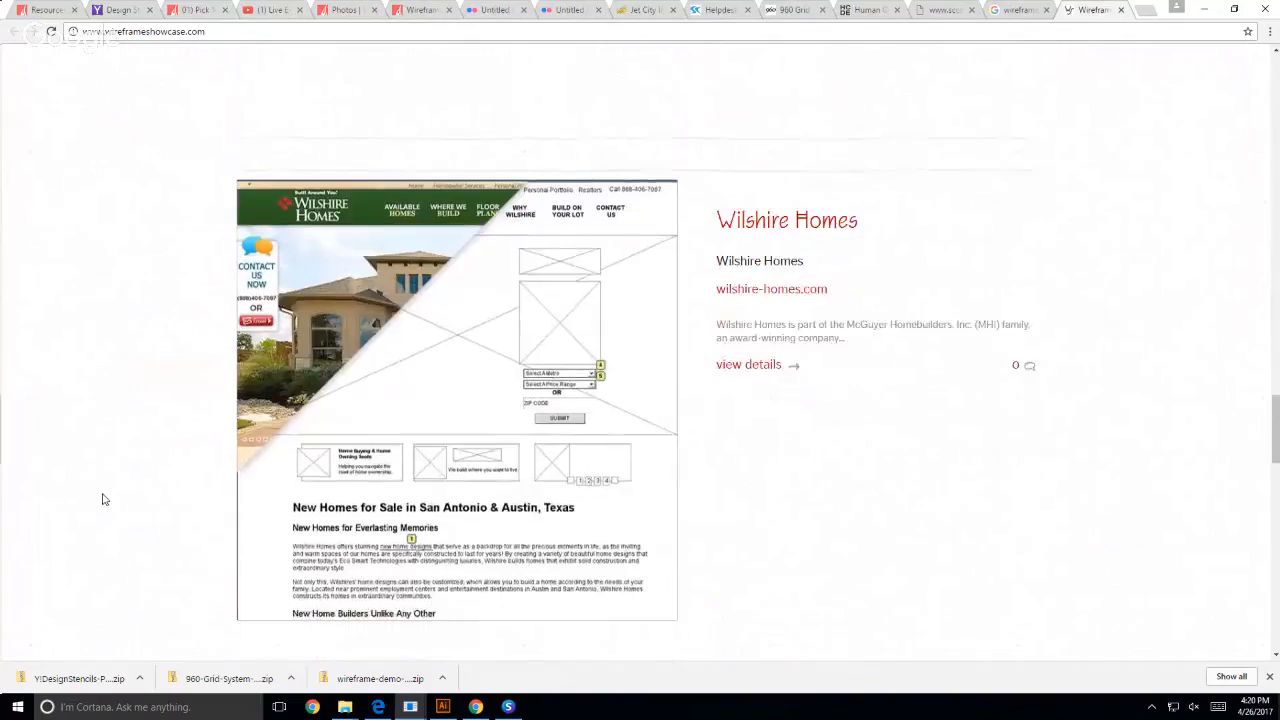
{"action": "scroll", "coordinate": [102, 499], "scroll_direction": "down", "scroll_amount": 10}
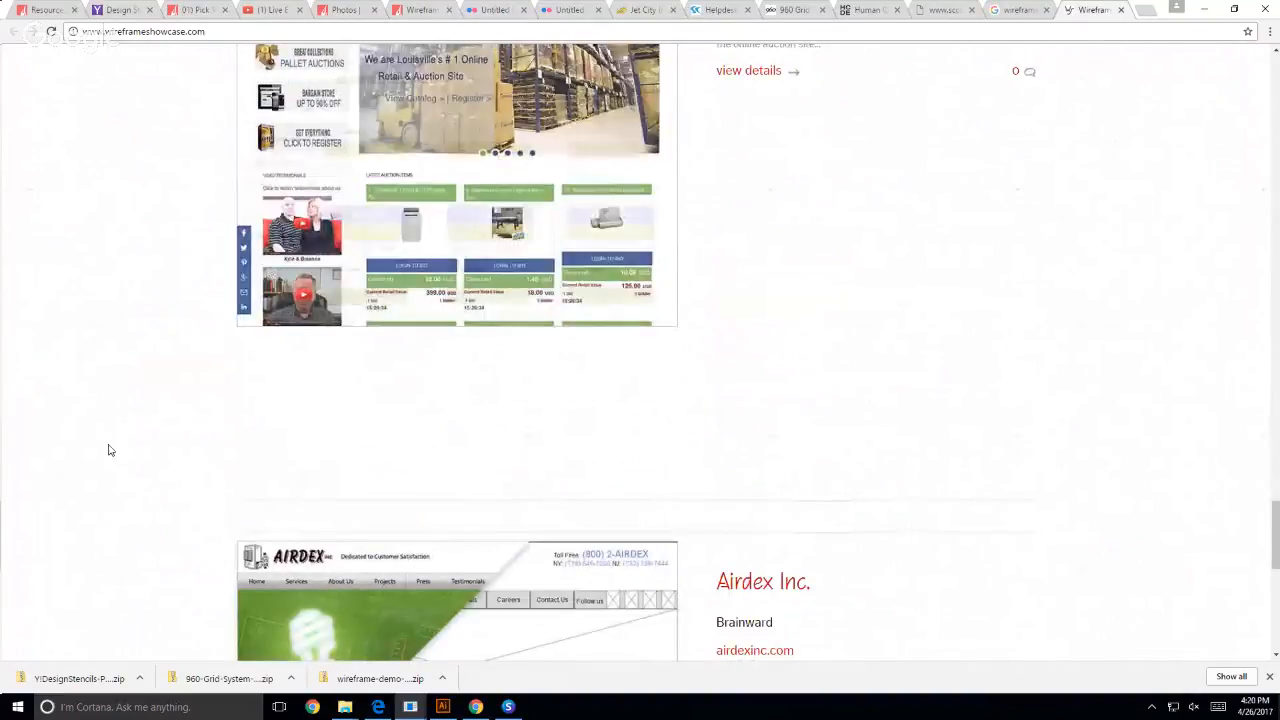
- Switch back to Illustrator and apply a 1 pt stroke to the second box and its diagonal lines
{"action": "left_click", "coordinate": [441, 708]}
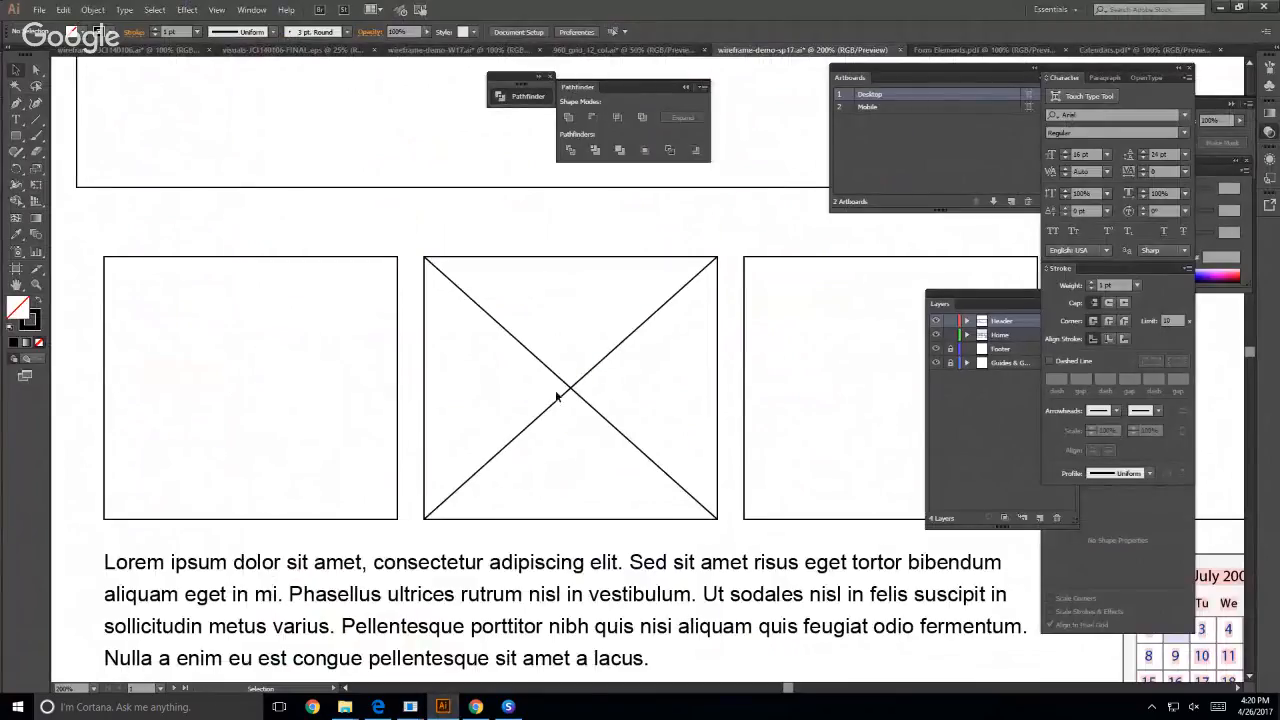
{"action": "left_click_drag", "start_coordinate": [435, 263], "coordinate": [582, 461]}
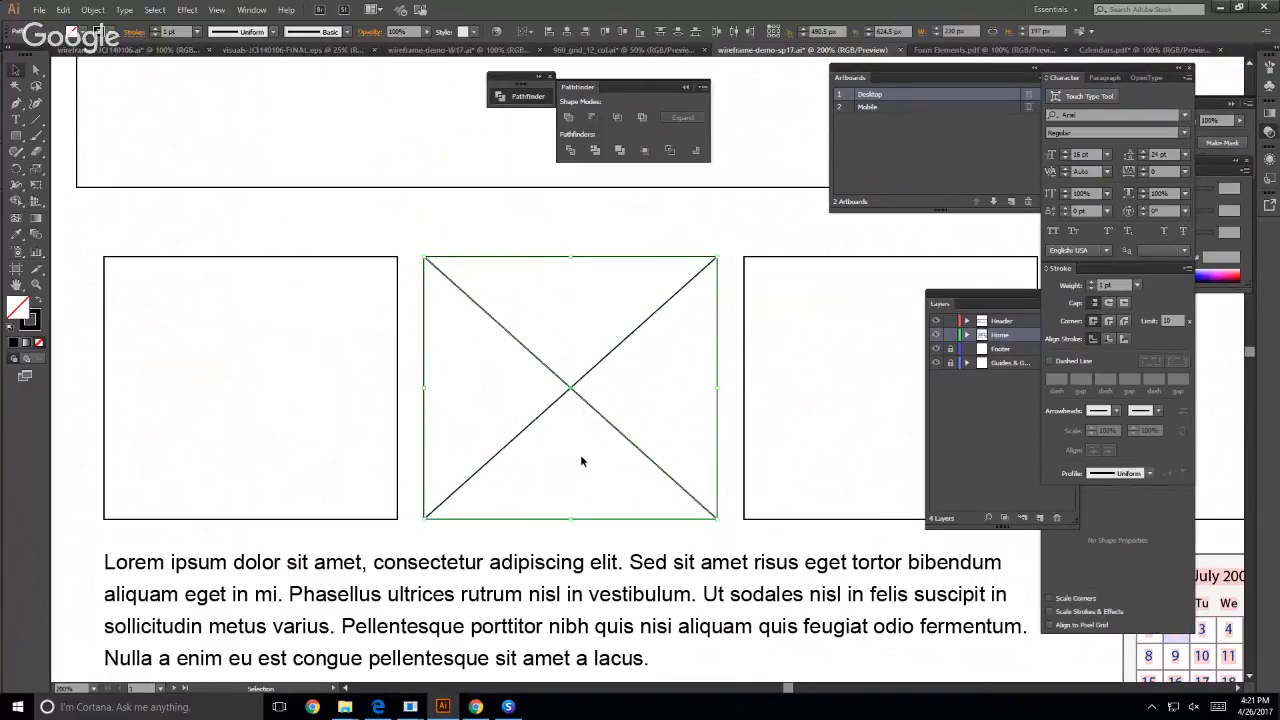
{"action": "left_click", "coordinate": [26, 322]}
{"action": "left_click", "coordinate": [197, 33]}
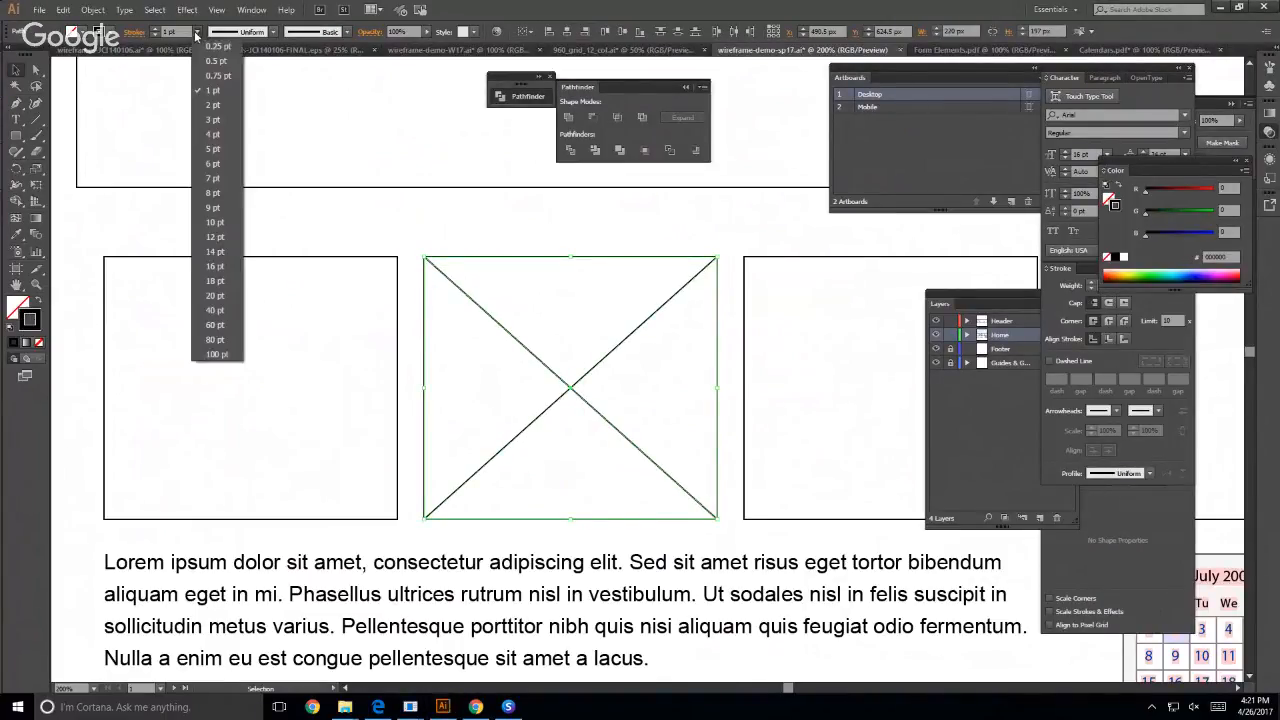
{"action": "left_click", "coordinate": [203, 89]}
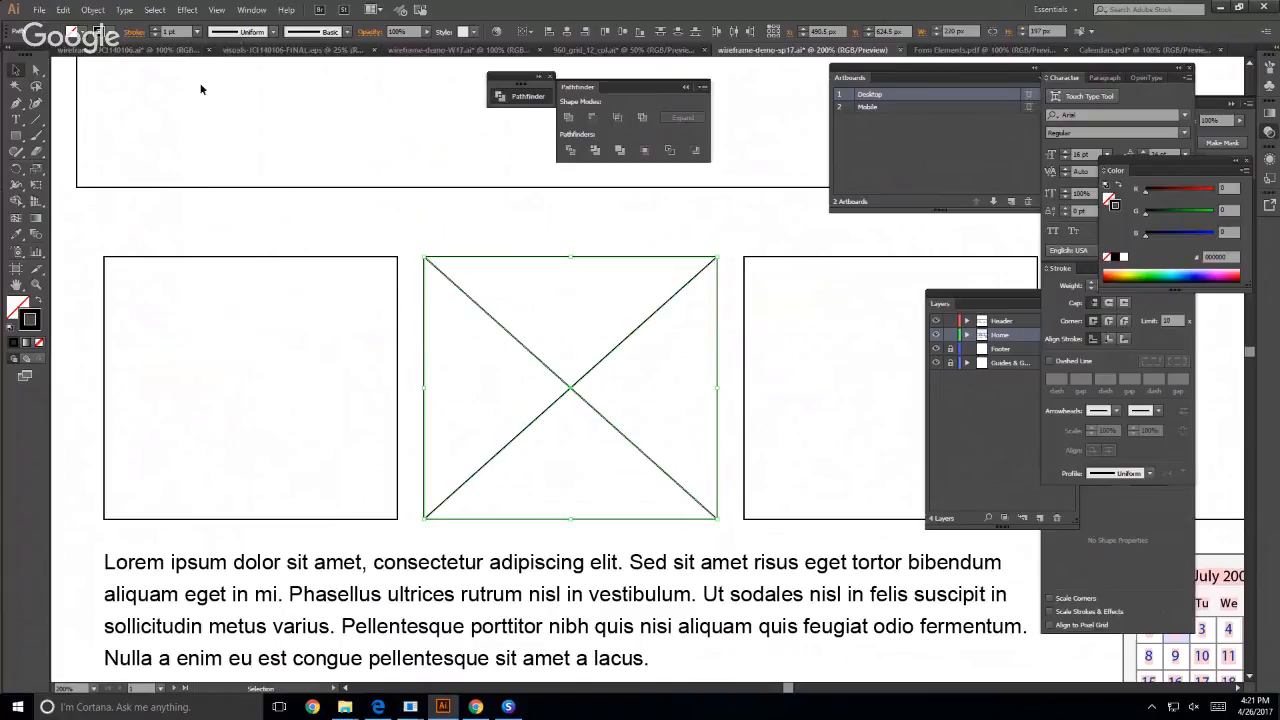
{"action": "left_click", "coordinate": [507, 238]}
- Add the text label PHOTO in the empty space just above the four-box row
{"action": "scroll", "coordinate": [298, 189], "scroll_direction": "up", "scroll_amount": 2}
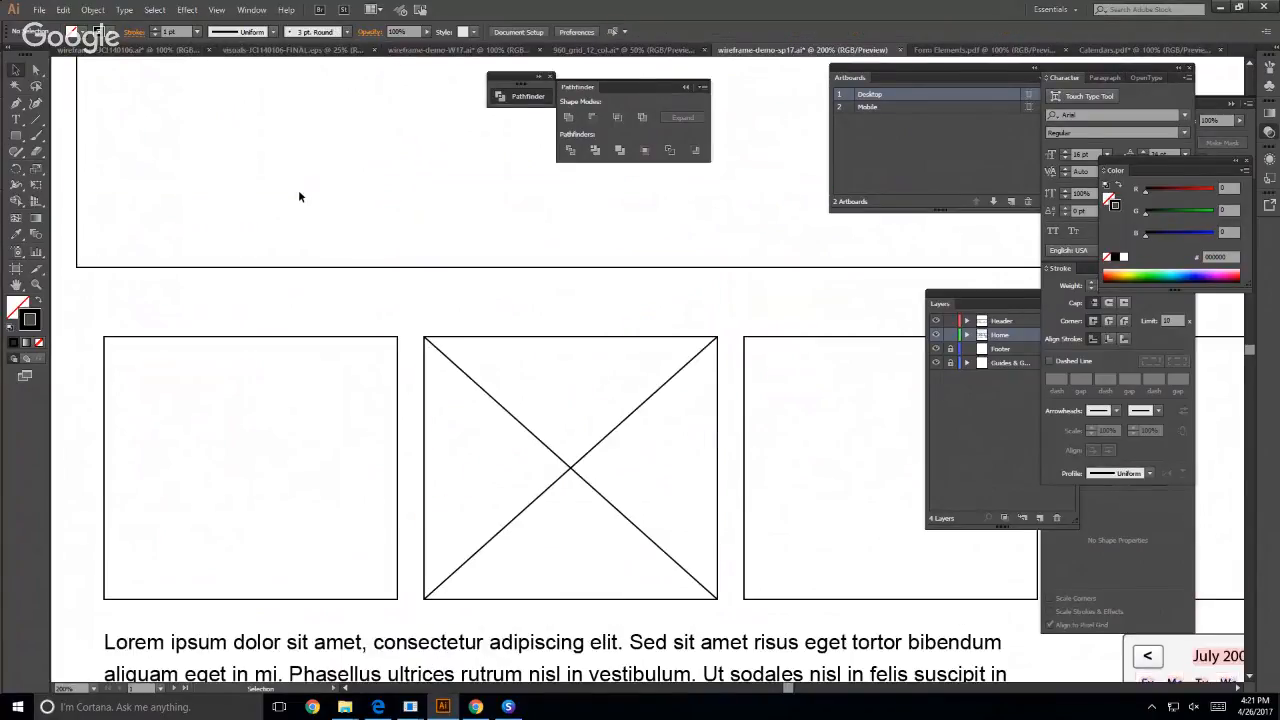
{"action": "key", "text": "t"}
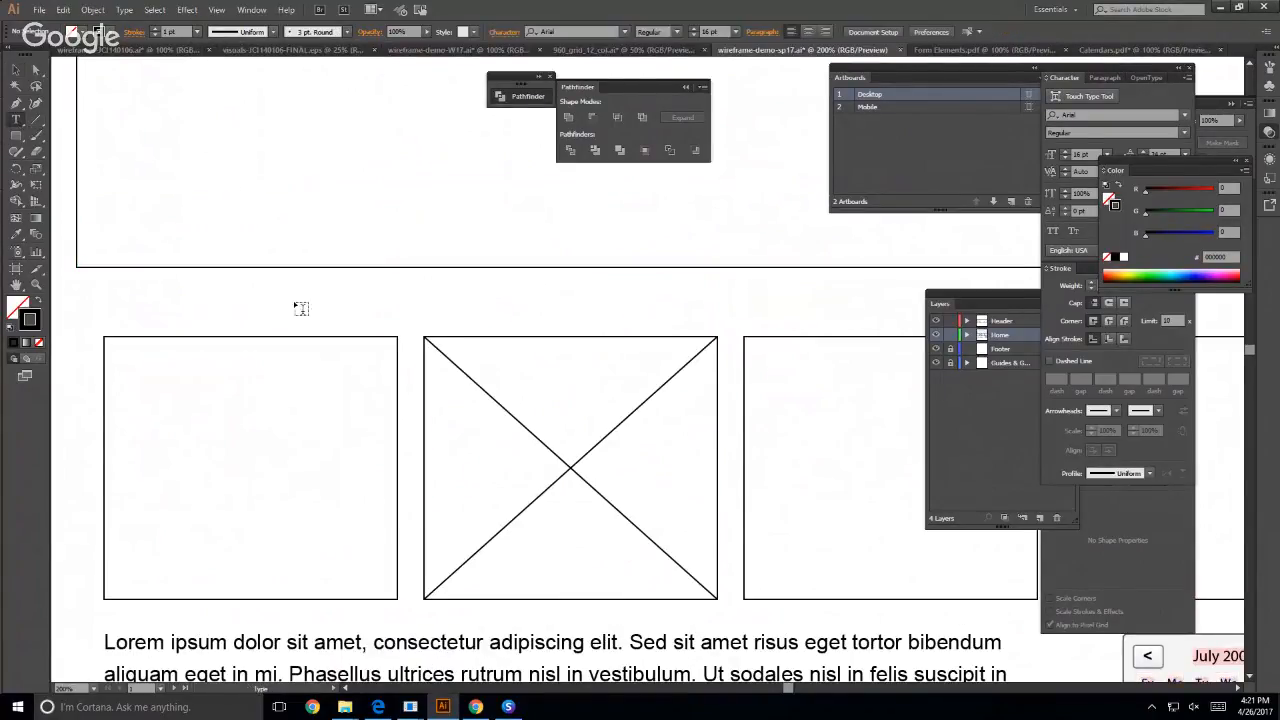
{"action": "left_click", "coordinate": [528, 334]}
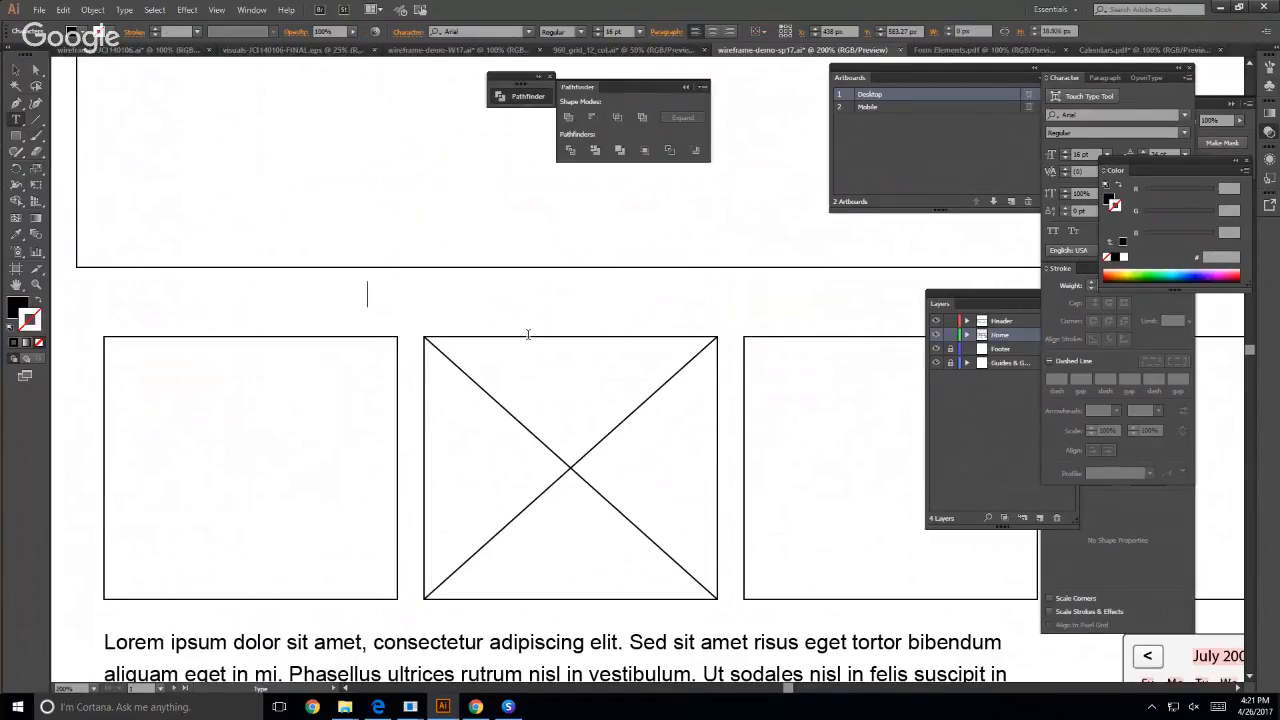
{"action": "type", "text": "PHOTO"}
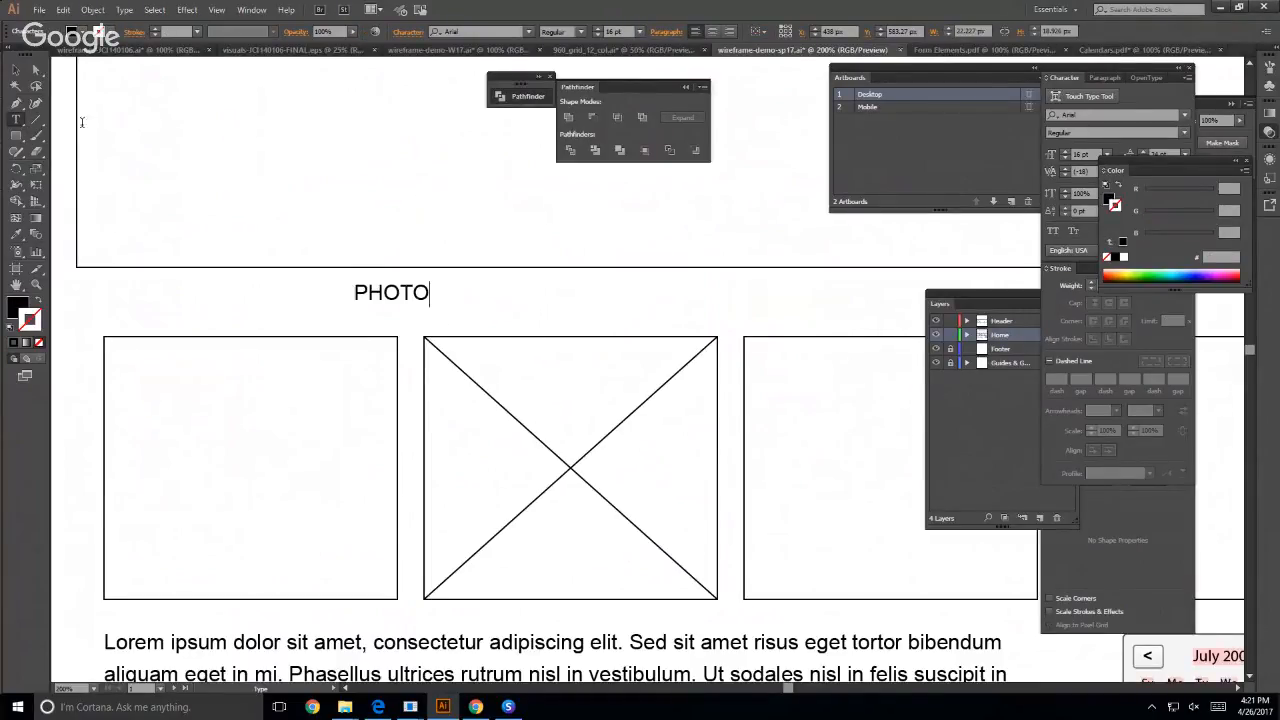
{"action": "left_click", "coordinate": [16, 69]}
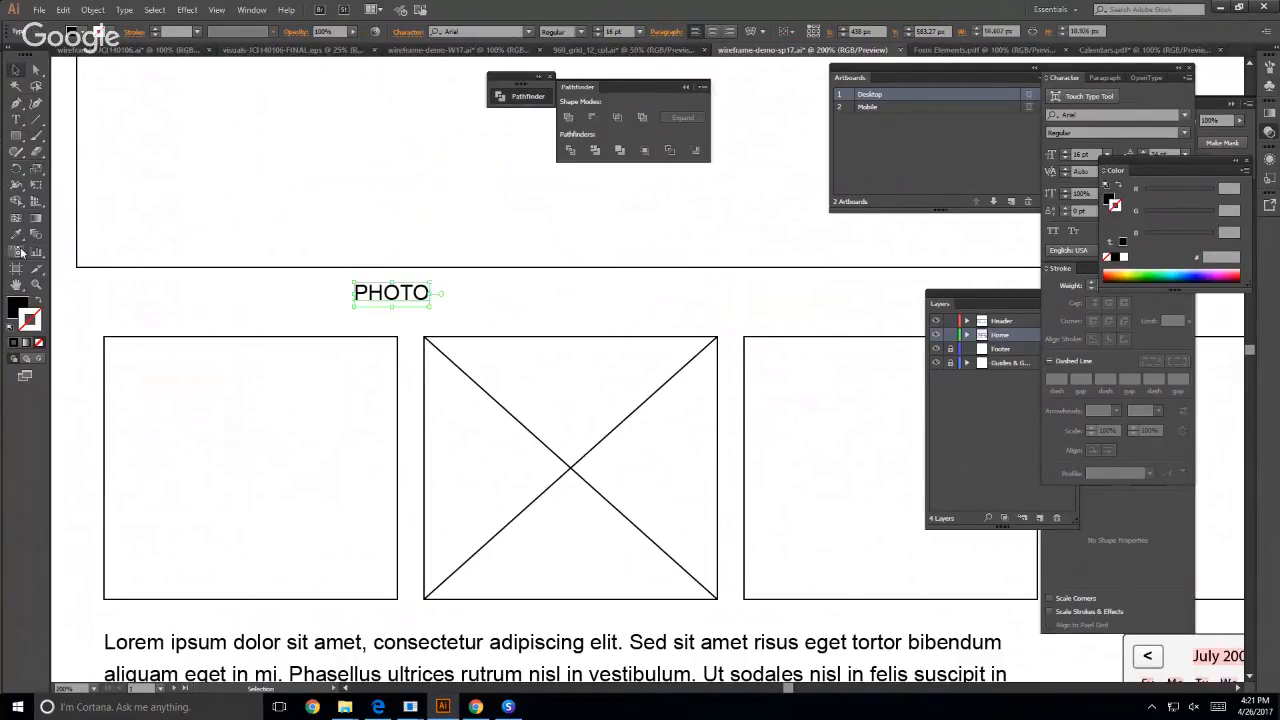
- Draw a rectangle about 73 × 19 px over the PHOTO label and fill it with the White swatch
{"action": "left_click", "coordinate": [16, 135]}
{"action": "left_click_drag", "start_coordinate": [340, 280], "coordinate": [439, 304]}
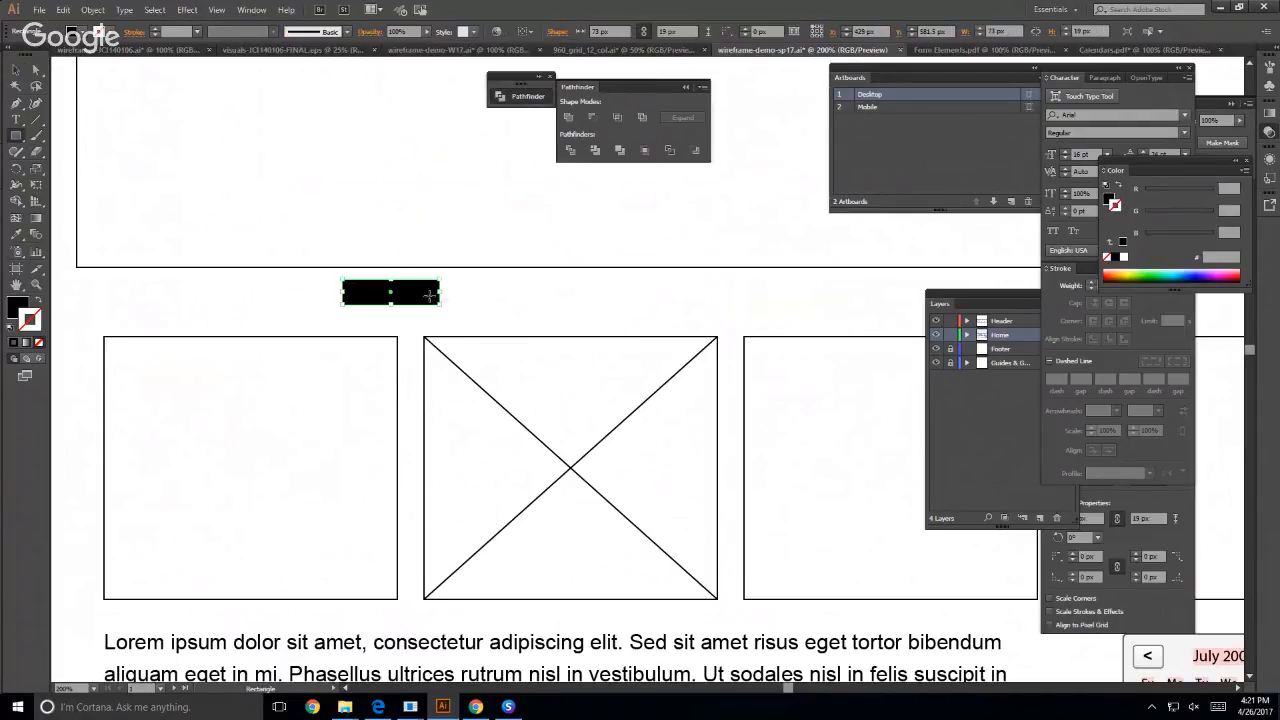
{"action": "left_click", "coordinate": [14, 72]}
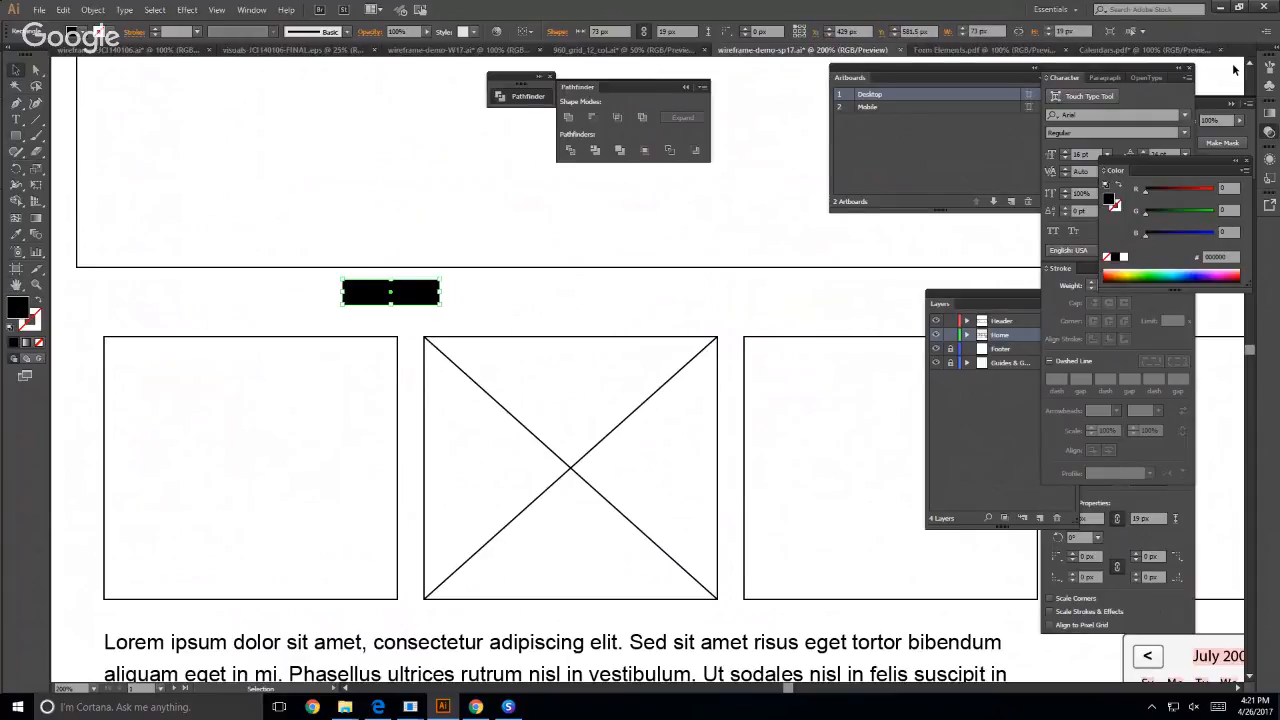
{"action": "left_click", "coordinate": [252, 10]}
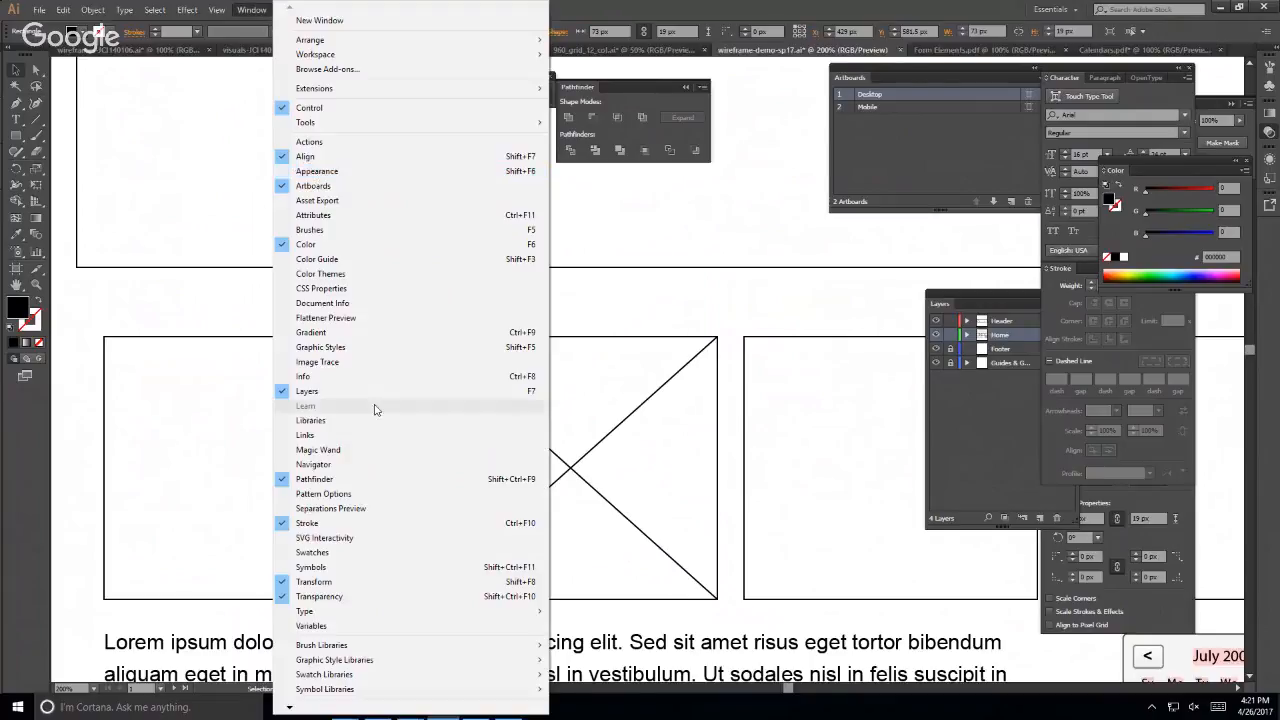
{"action": "left_click", "coordinate": [385, 553]}
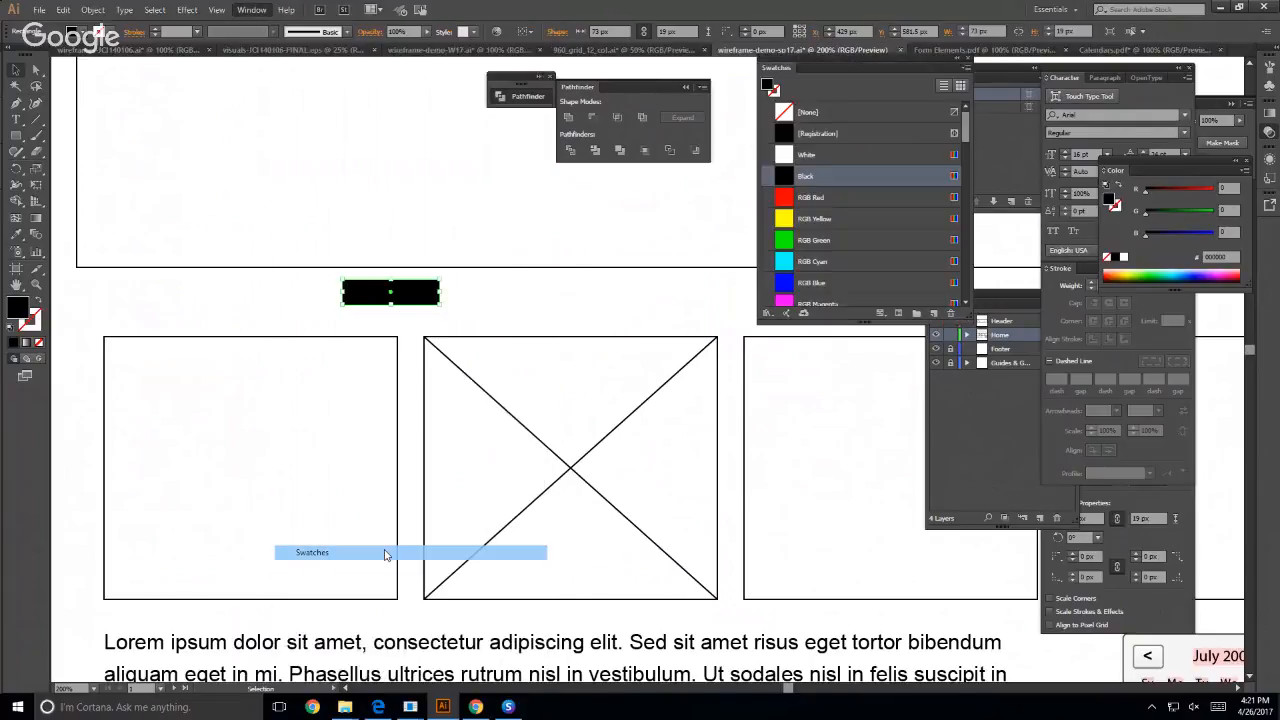
{"action": "left_click", "coordinate": [785, 158]}
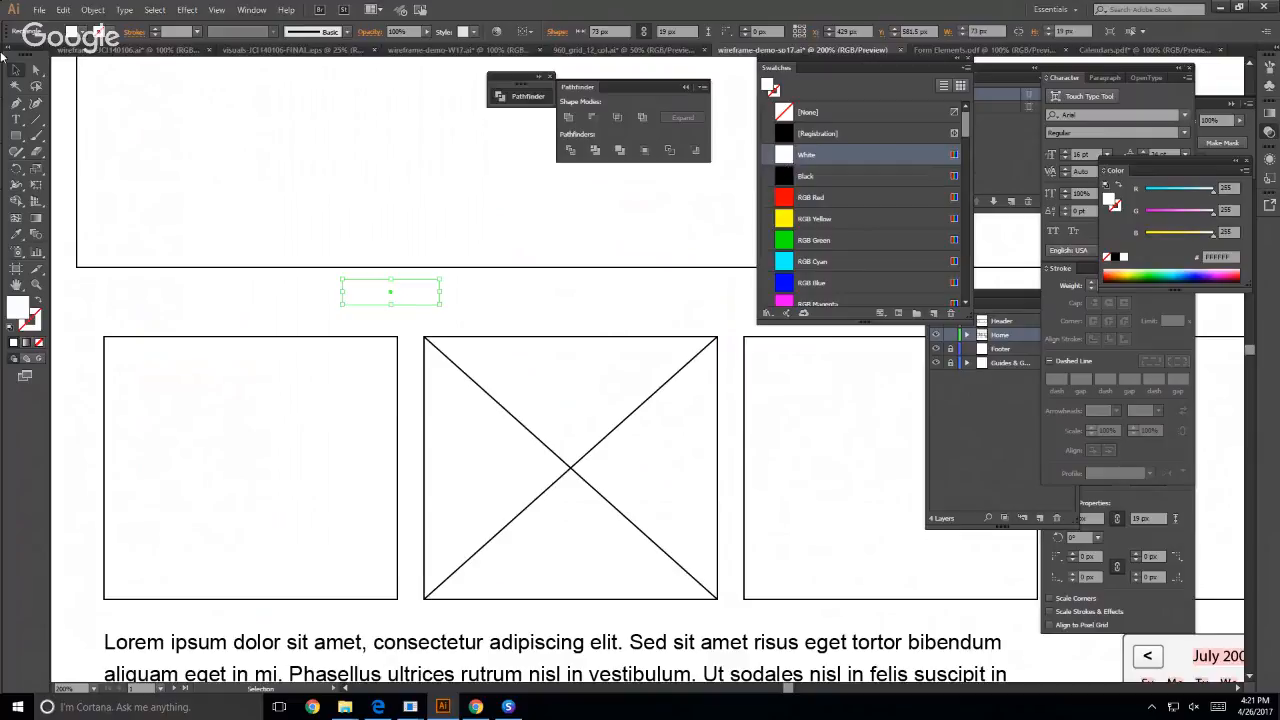
- Send the white rectangle to the back, behind the PHOTO label, and select both together
{"action": "right_click", "coordinate": [348, 297]}
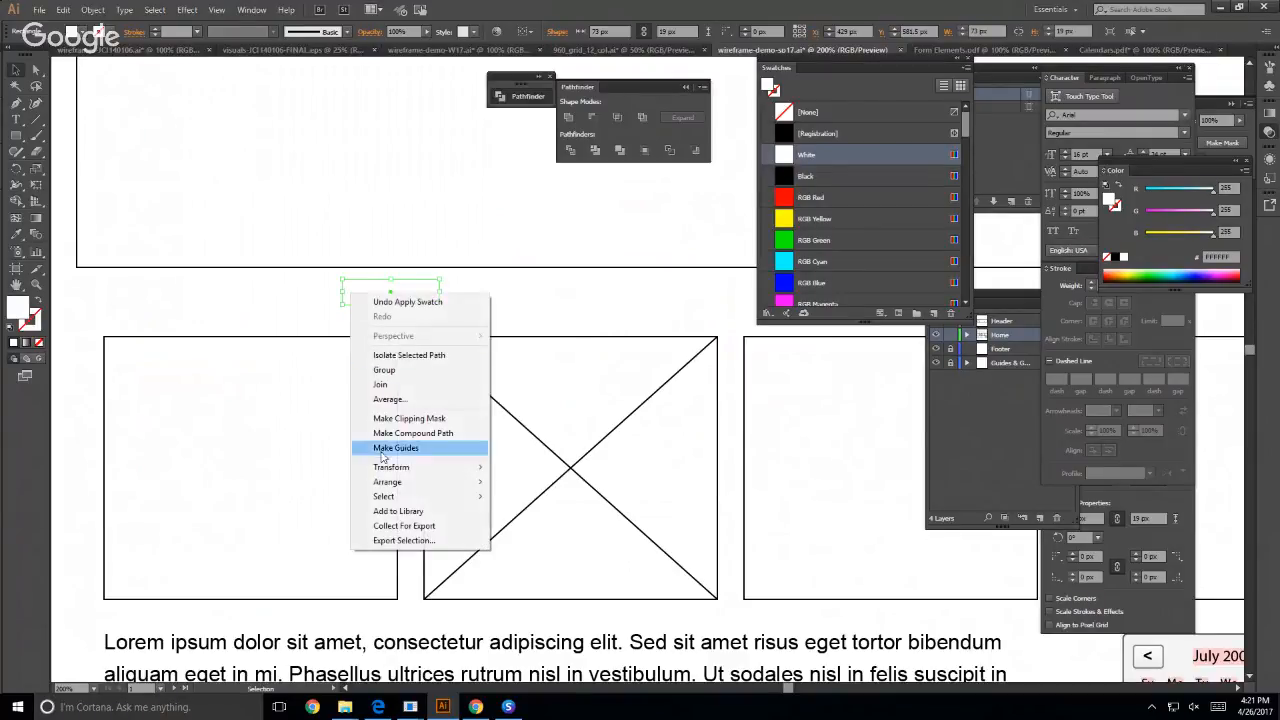
{"action": "mouse_move", "coordinate": [388, 485]}
{"action": "left_click", "coordinate": [560, 526]}
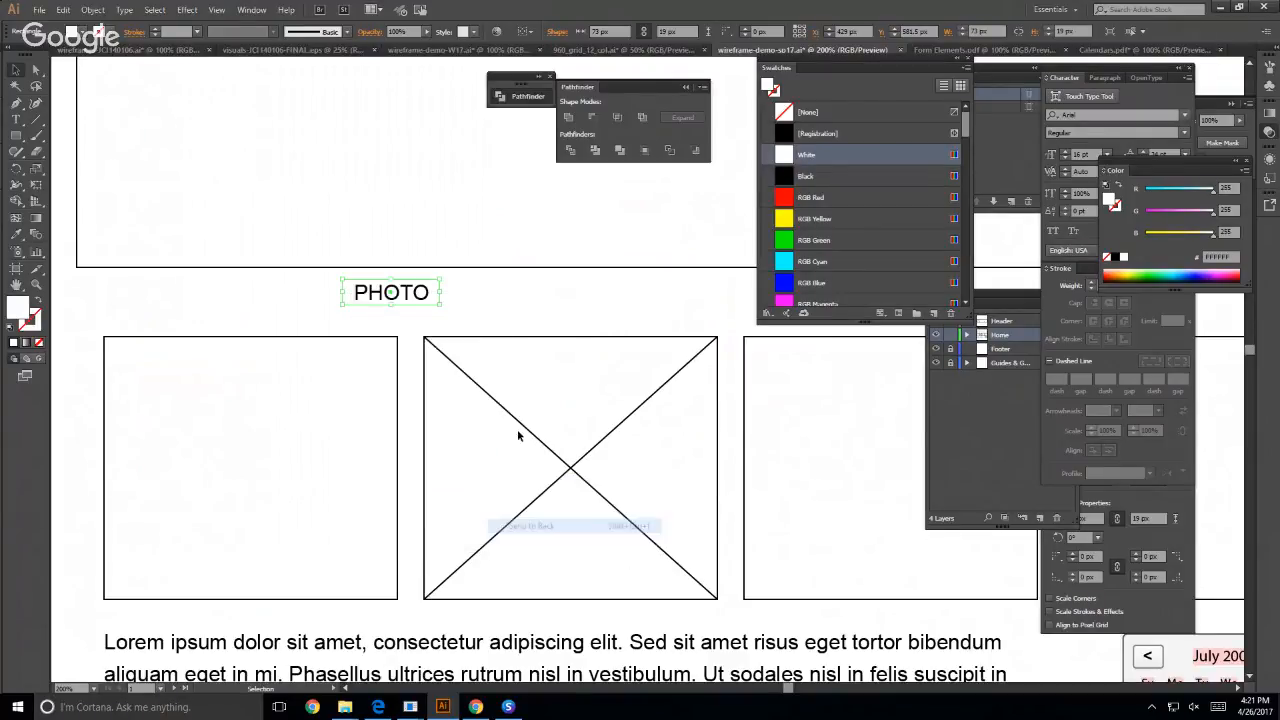
{"action": "left_click", "coordinate": [465, 288]}
{"action": "left_click", "coordinate": [372, 298]}
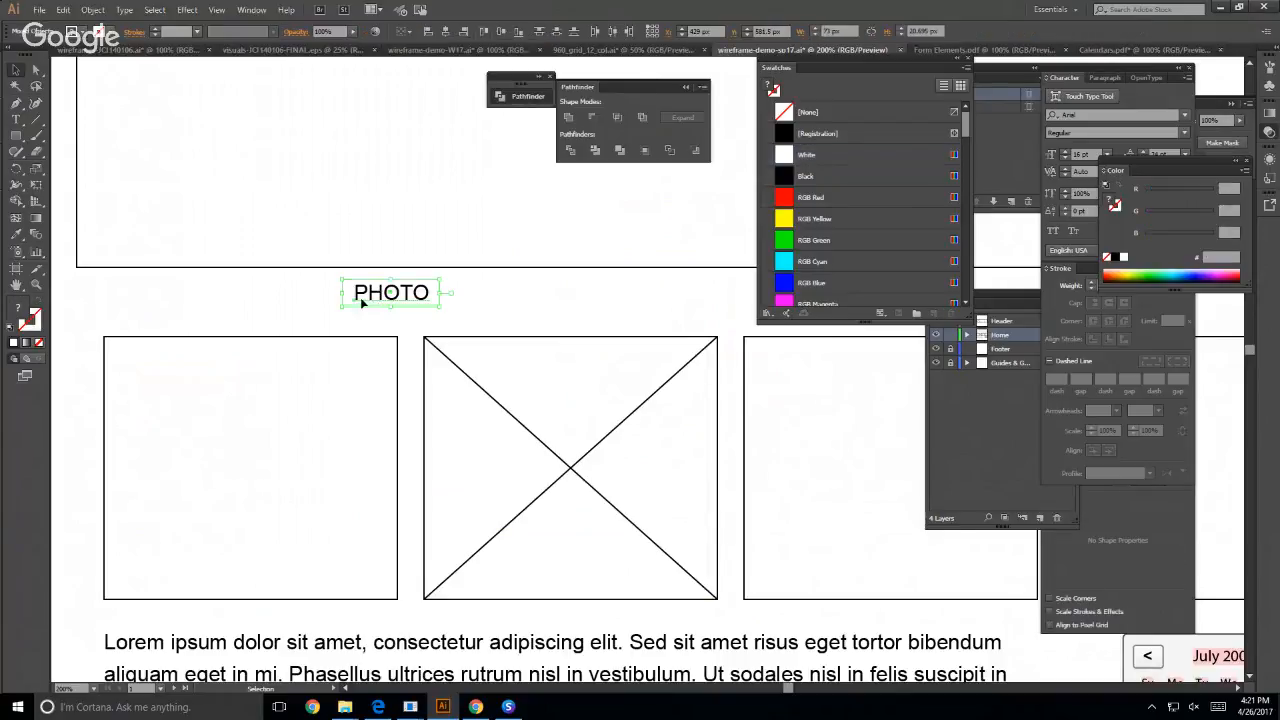
- Center-align the paragraph of the PHOTO text label
{"action": "left_click", "coordinate": [460, 306]}
{"action": "left_click", "coordinate": [401, 295]}
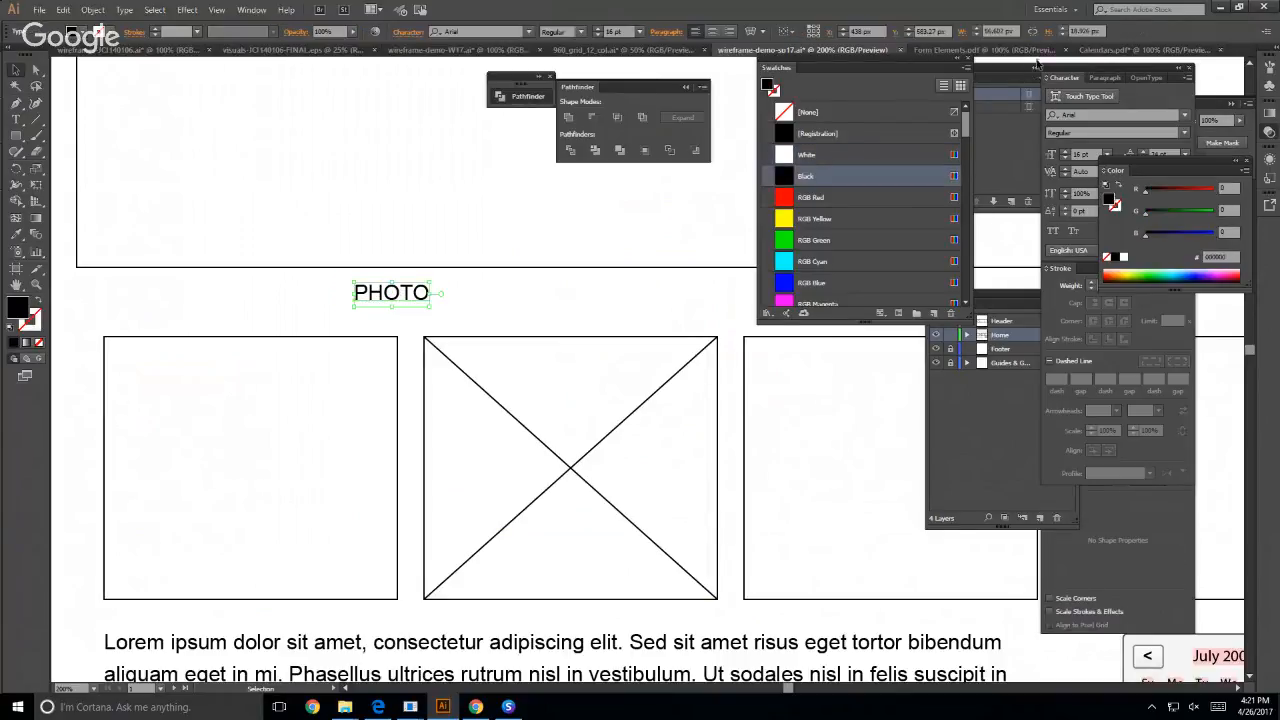
{"action": "left_click", "coordinate": [1104, 80]}
{"action": "left_click", "coordinate": [1074, 95]}
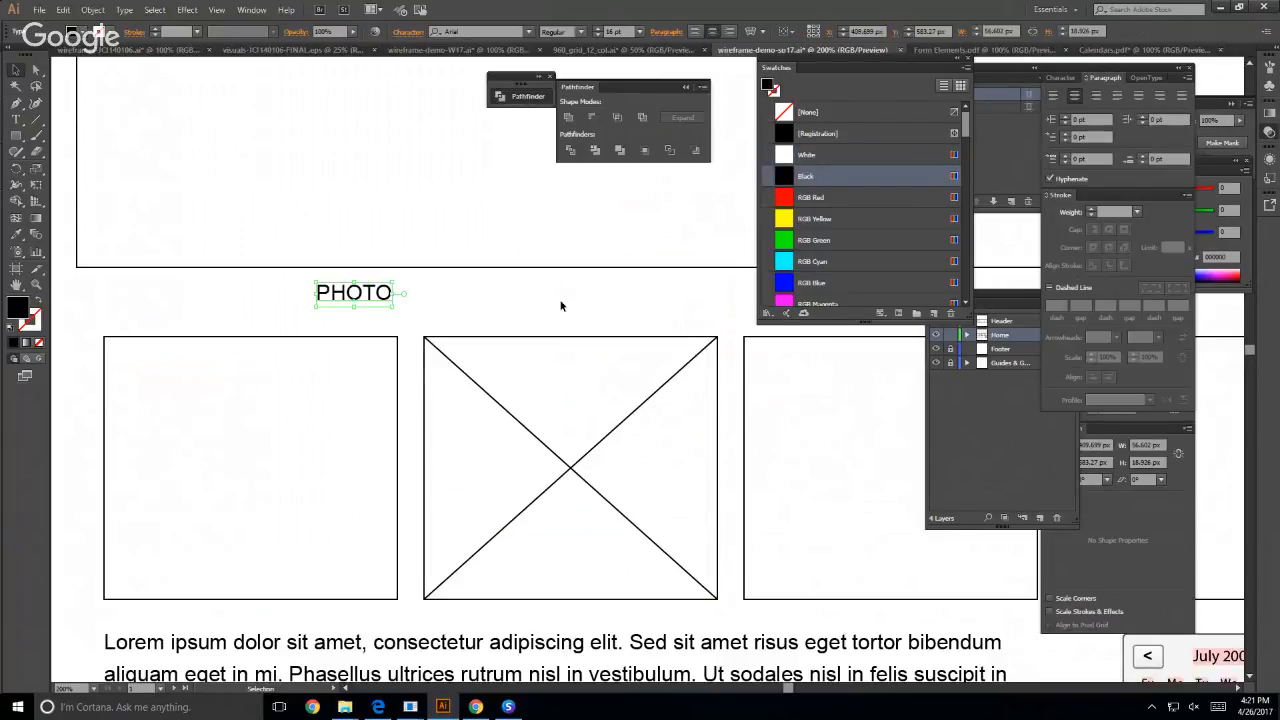
- Center the PHOTO text and its white rectangle on each other horizontally and vertically, and group them
{"action": "left_click", "coordinate": [550, 300]}
{"action": "left_click", "coordinate": [332, 298]}
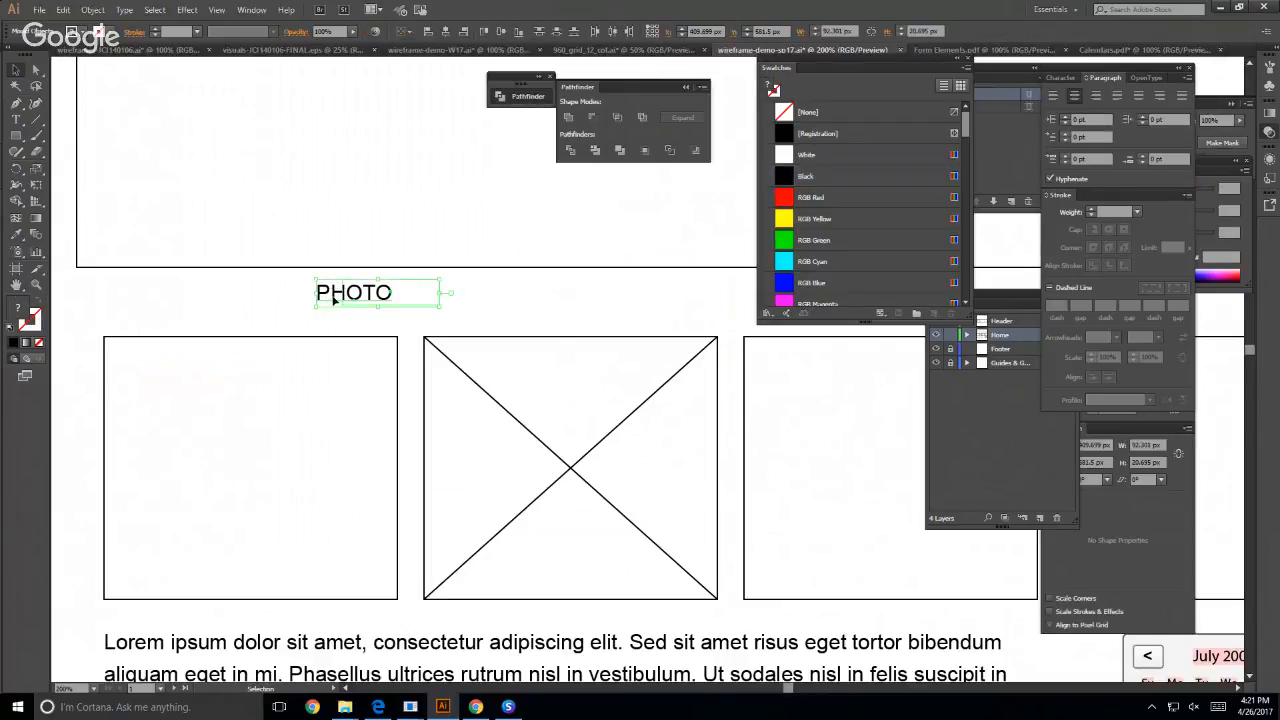
{"action": "left_click", "coordinate": [1162, 545]}
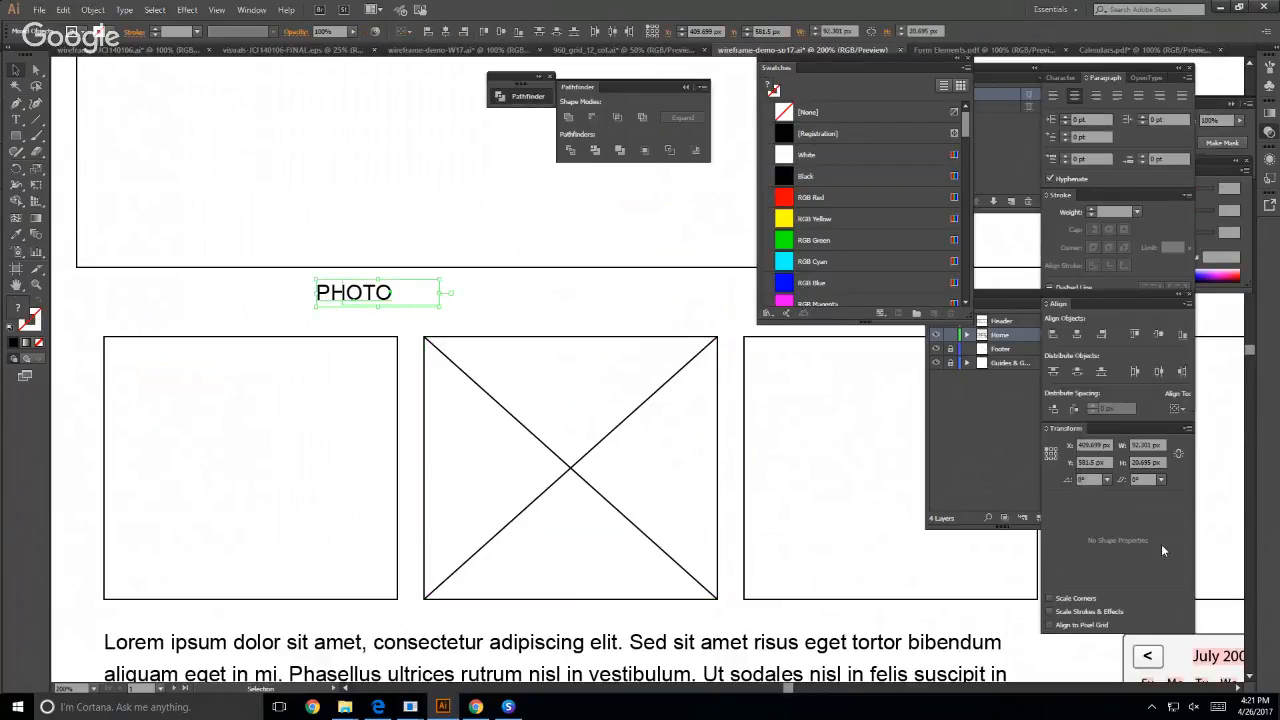
{"action": "left_click", "coordinate": [1177, 408]}
{"action": "left_click", "coordinate": [1183, 428]}
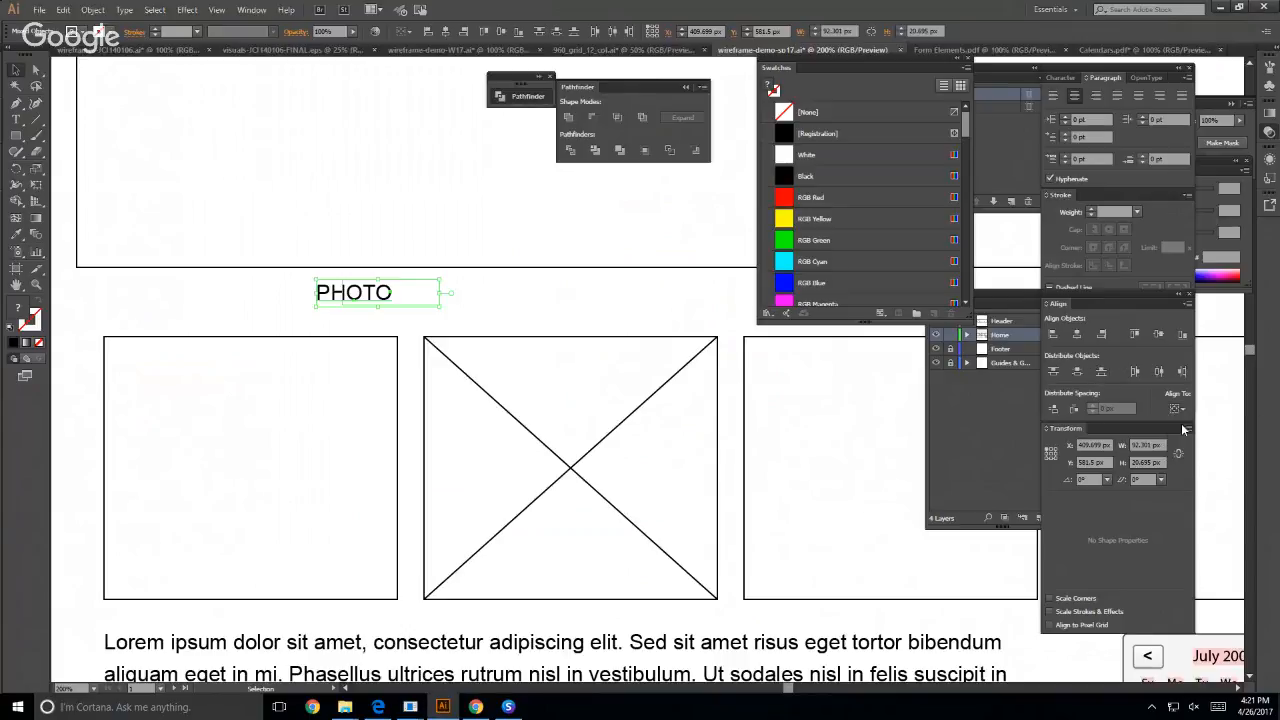
{"action": "left_click", "coordinate": [1076, 335]}
{"action": "left_click", "coordinate": [1158, 336]}
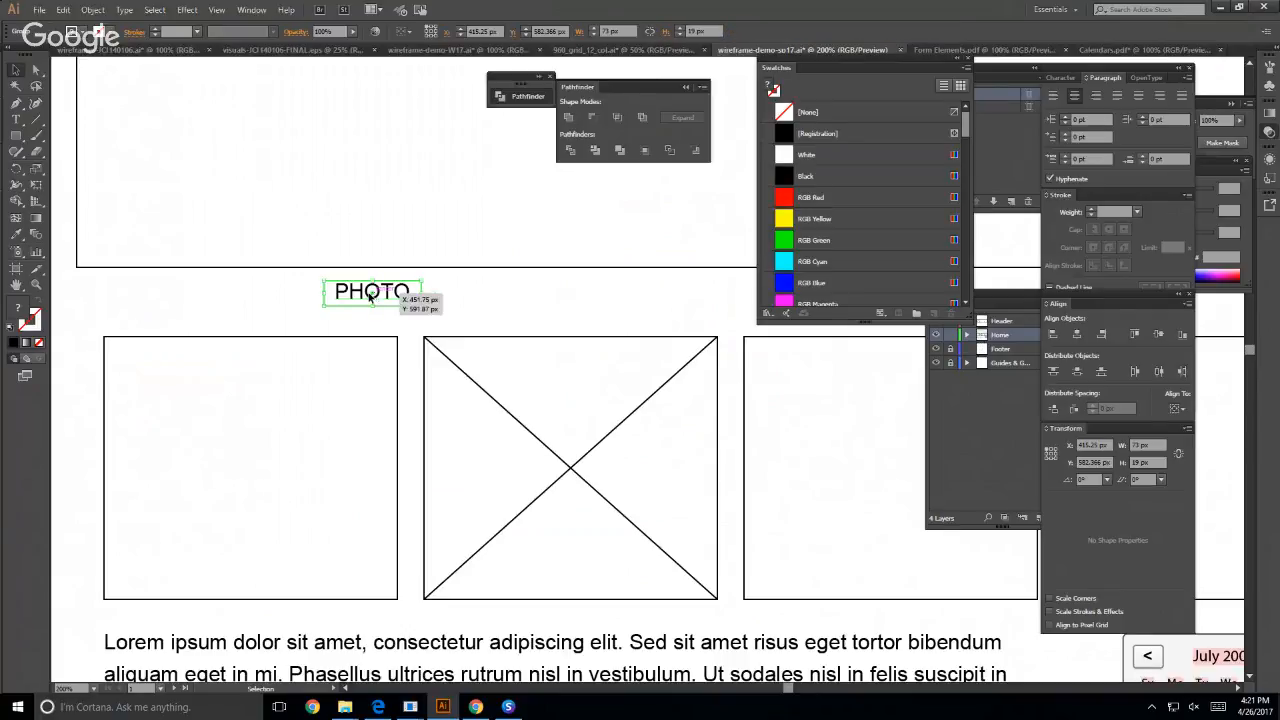
- Move the white-backed PHOTO label onto the crossing point of the diagonals in the second box
{"action": "left_click_drag", "start_coordinate": [370, 295], "coordinate": [571, 470]}
{"action": "left_click", "coordinate": [578, 304]}
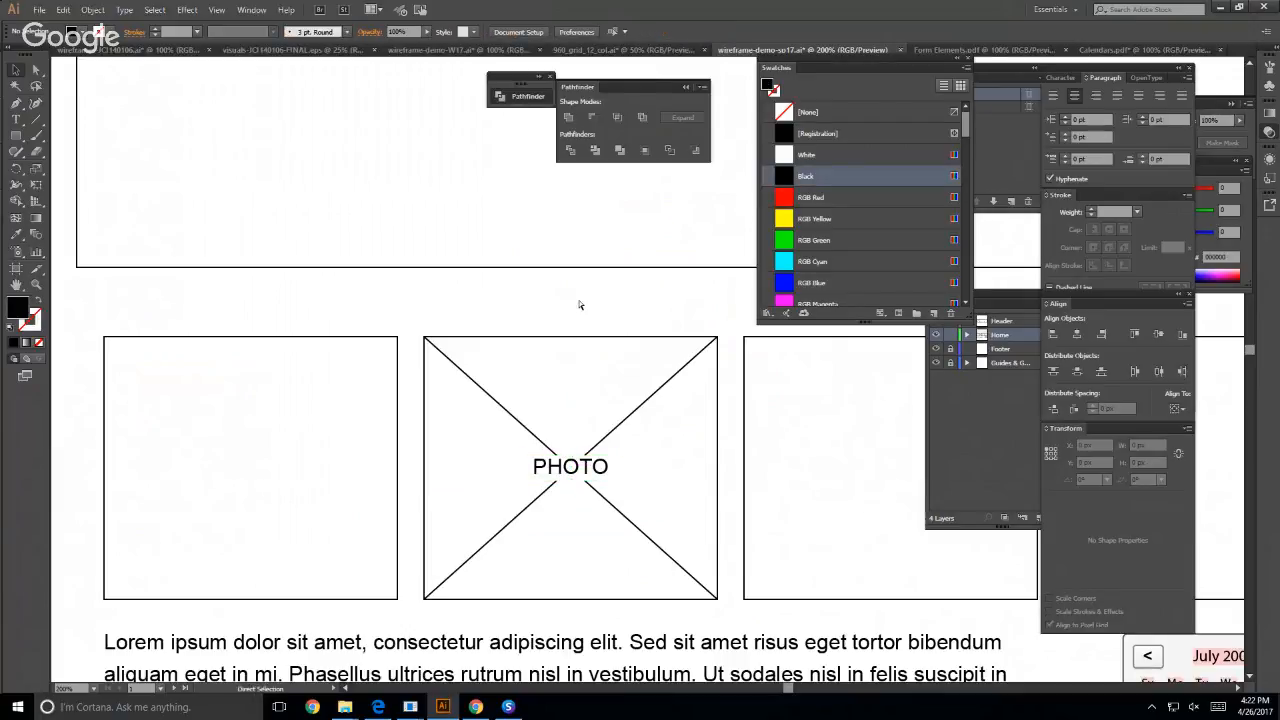
{"action": "key", "text": "ctrl+minus"}
{"action": "key", "text": "ctrl+minus"}
{"action": "key", "text": "ctrl+minus"}
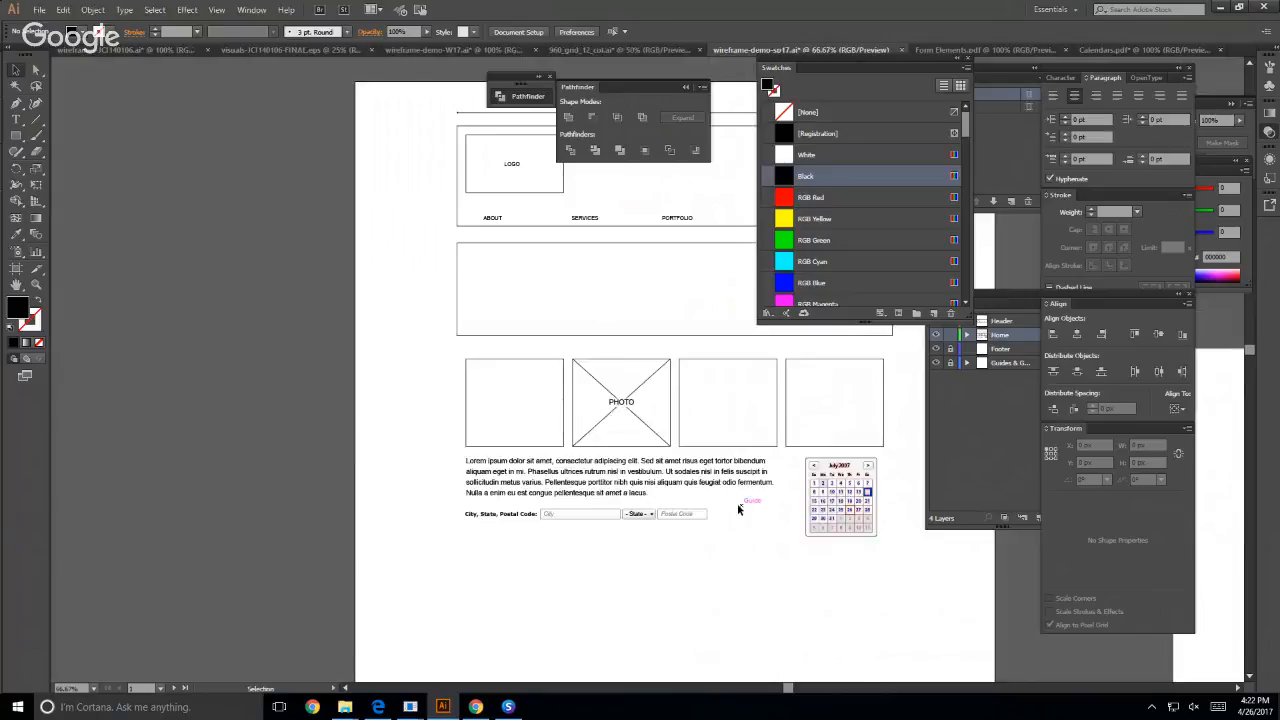
{"action": "key", "text": "space"}
{"action": "left_click_drag", "start_coordinate": [763, 600], "coordinate": [434, 582]}
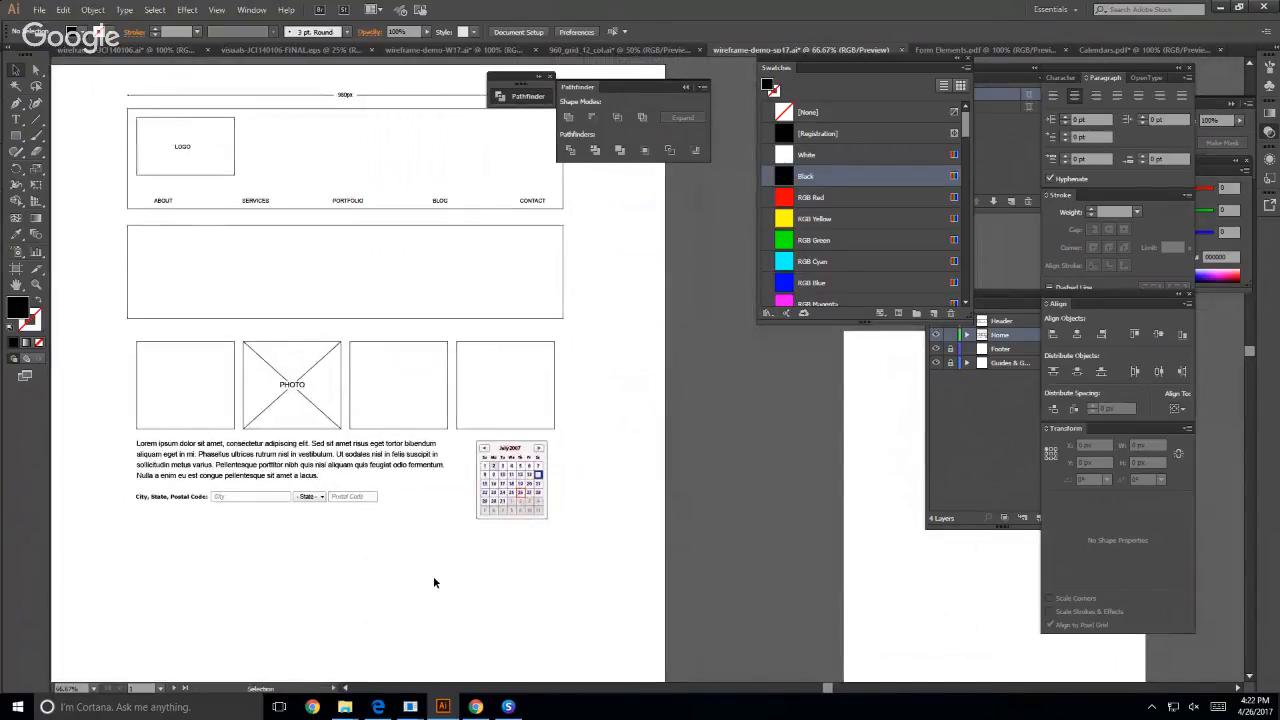
- Show the column guides on the desktop and mobile artboards
{"action": "key", "text": "ctrl+semicolon"}
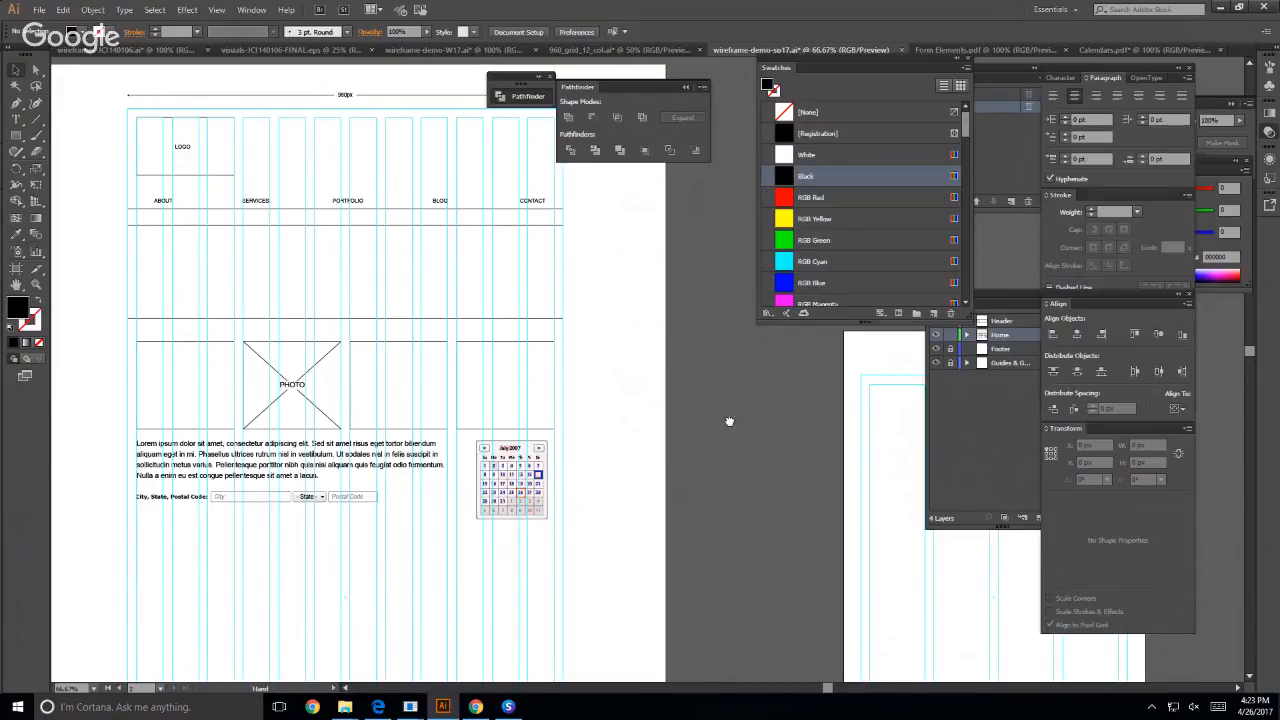
{"action": "left_click_drag", "start_coordinate": [730, 421], "coordinate": [354, 378]}
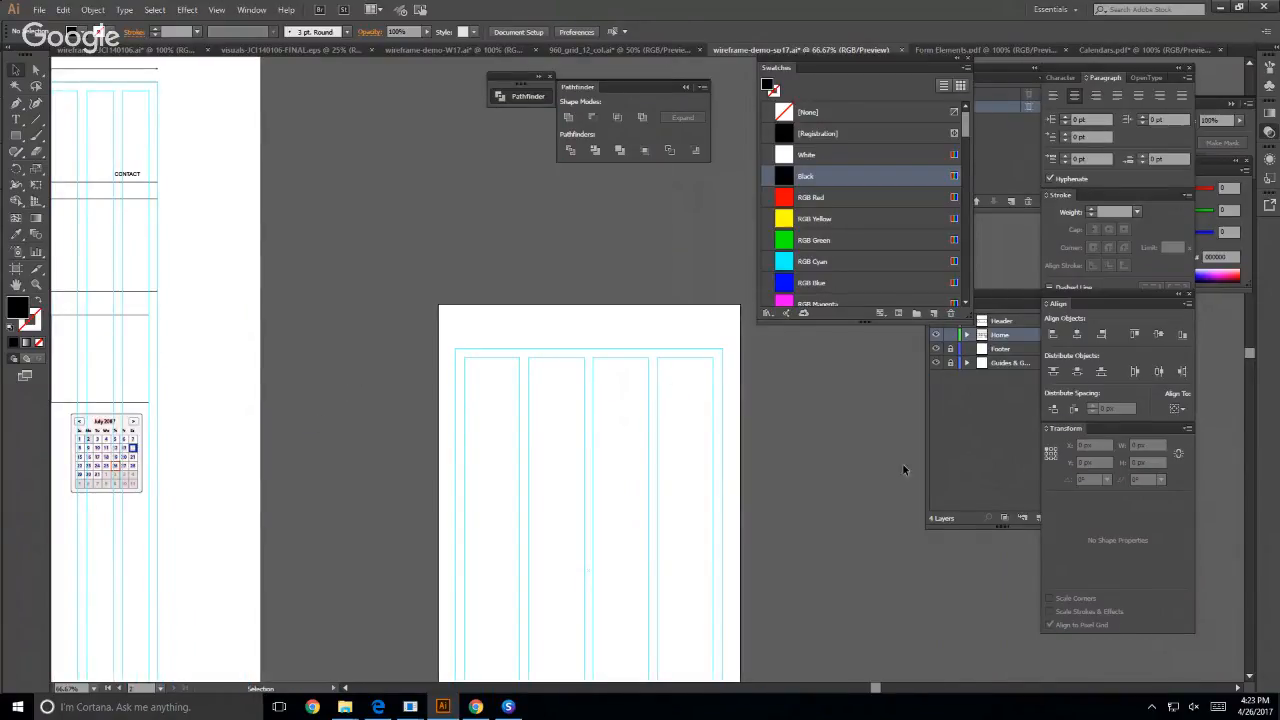
- Duplicate the Home layer and rename the copy Gateway
{"action": "left_click", "coordinate": [974, 458]}
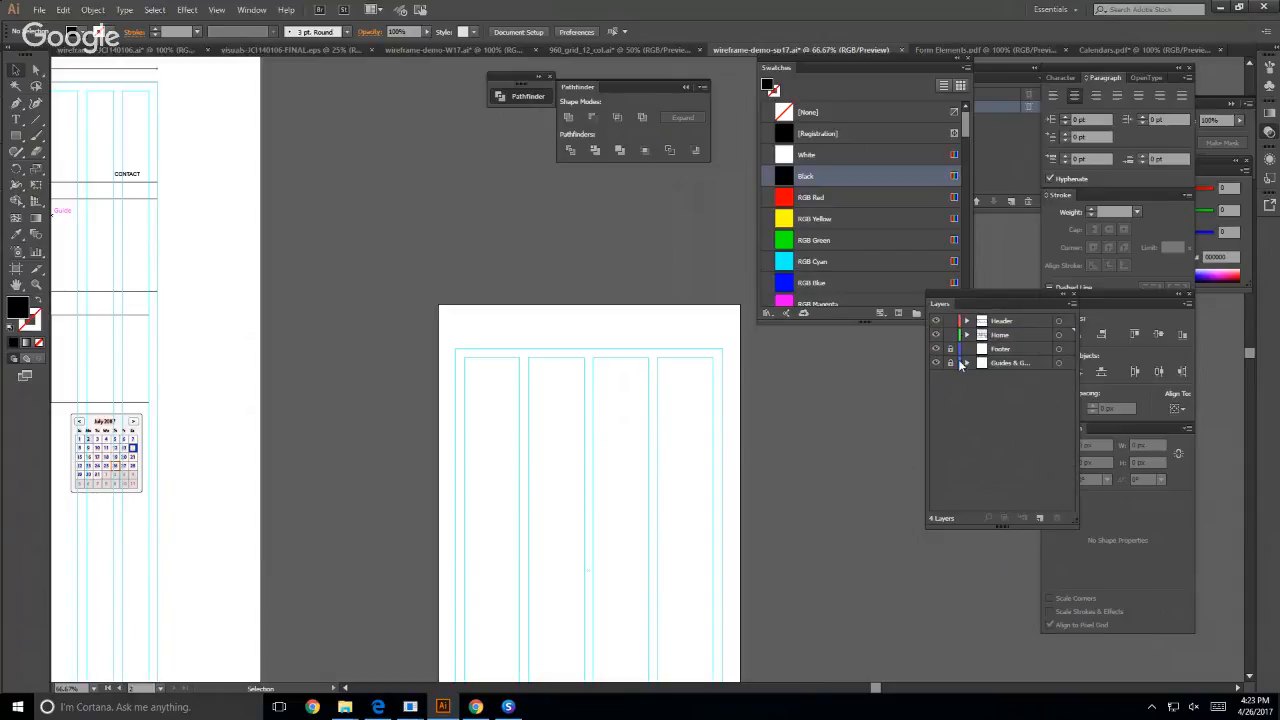
{"action": "left_click", "coordinate": [1028, 335]}
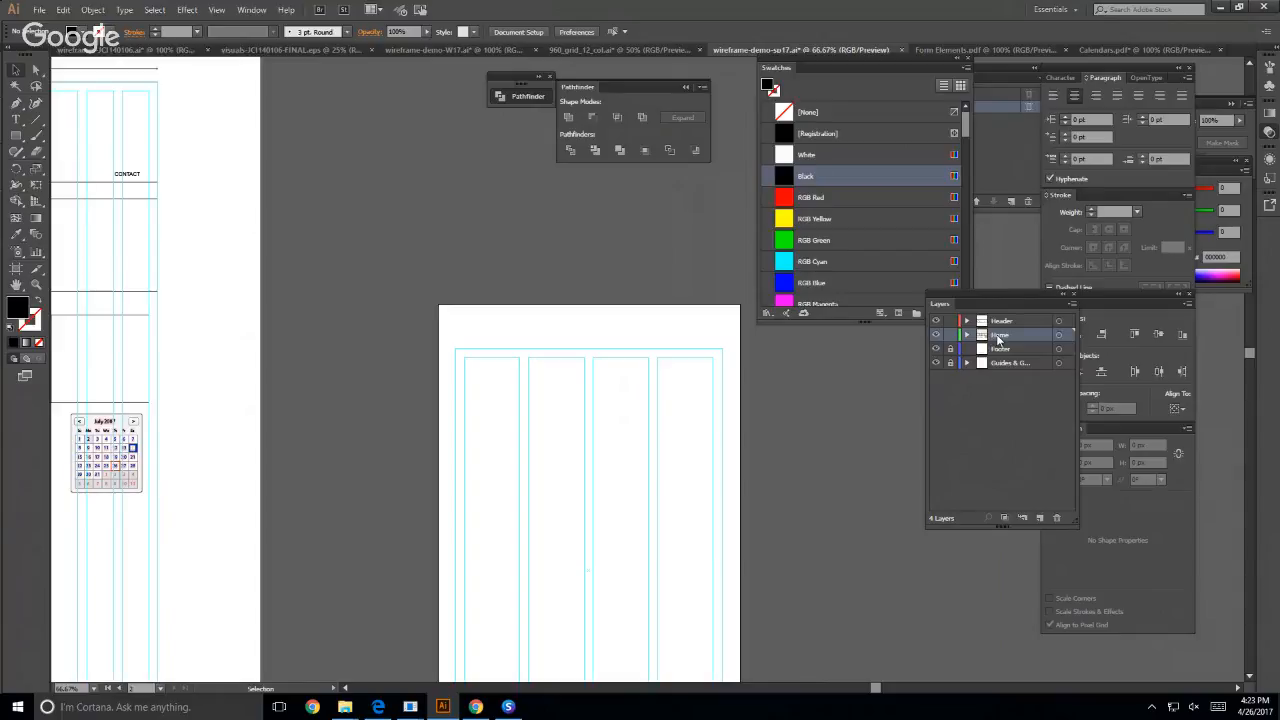
{"action": "left_click_drag", "start_coordinate": [998, 340], "coordinate": [1040, 517]}
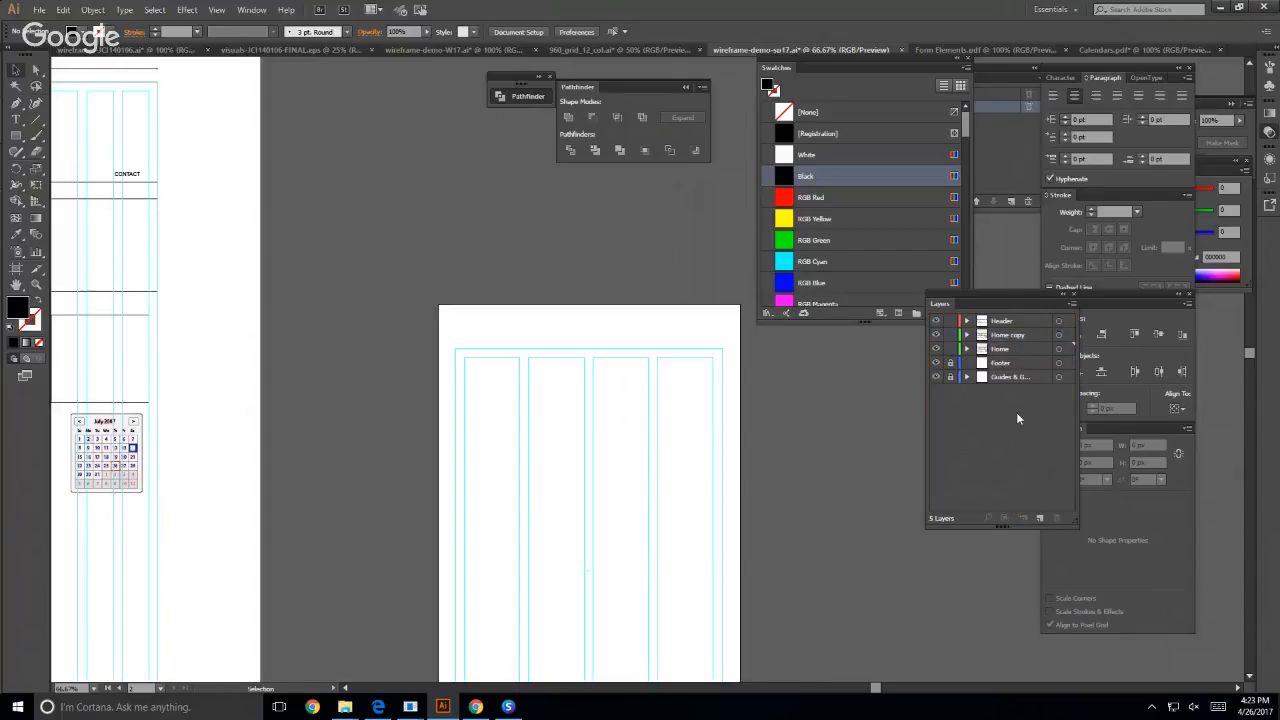
{"action": "double_click", "coordinate": [998, 334]}
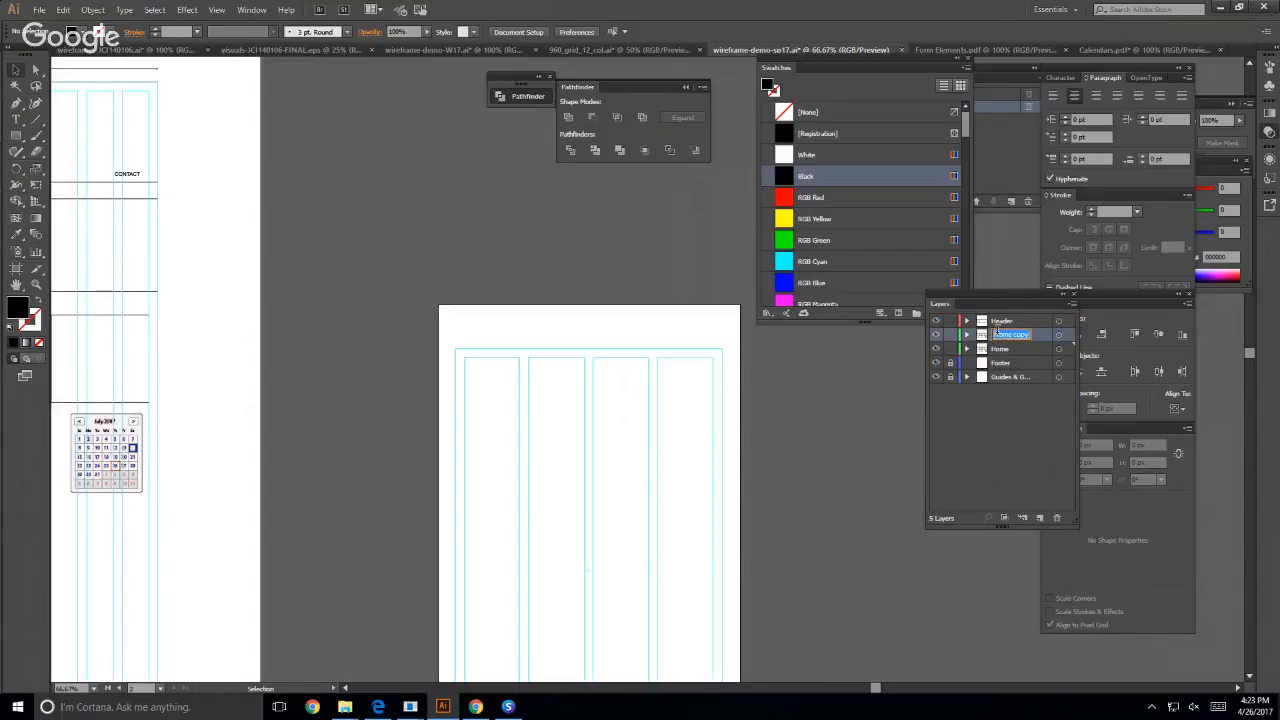
{"action": "type", "text": "Gallery"}
{"action": "key", "text": "Return"}
{"action": "left_click", "coordinate": [958, 404]}
- Move the Gateway layer below the Home layer and lock the Header and Home layers
{"action": "left_click", "coordinate": [985, 340]}
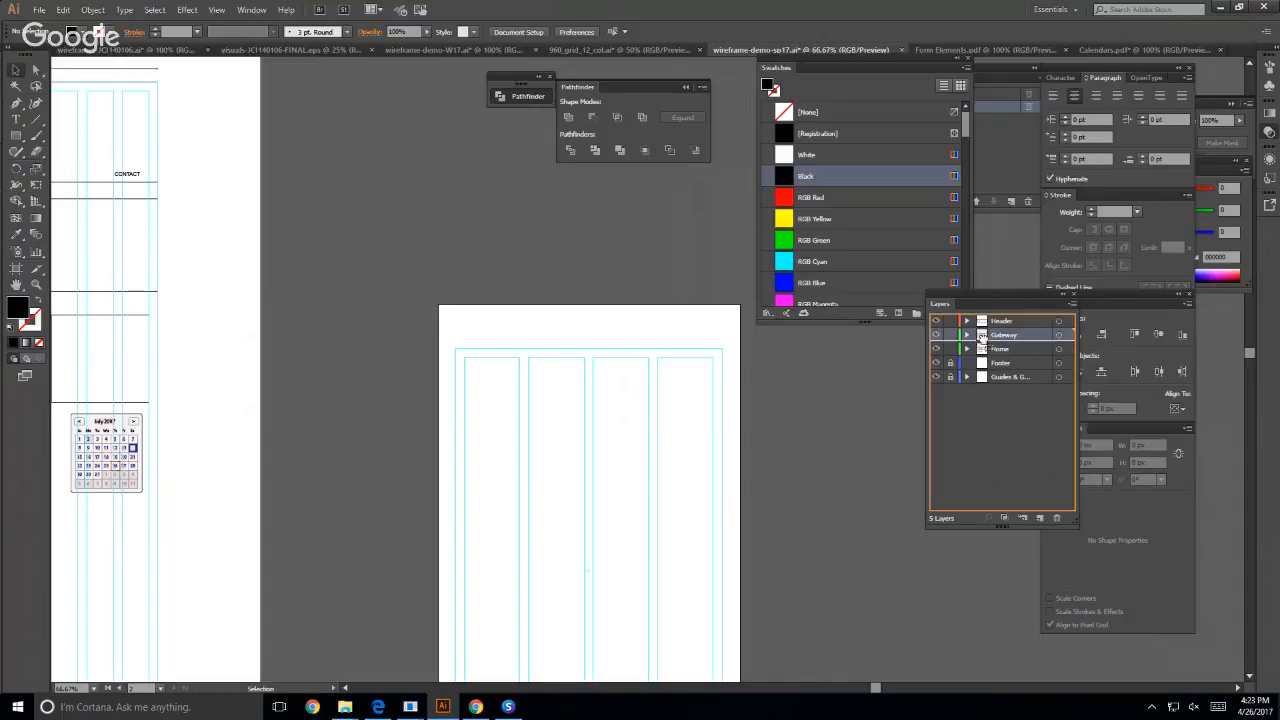
{"action": "left_click_drag", "start_coordinate": [985, 342], "coordinate": [986, 358]}
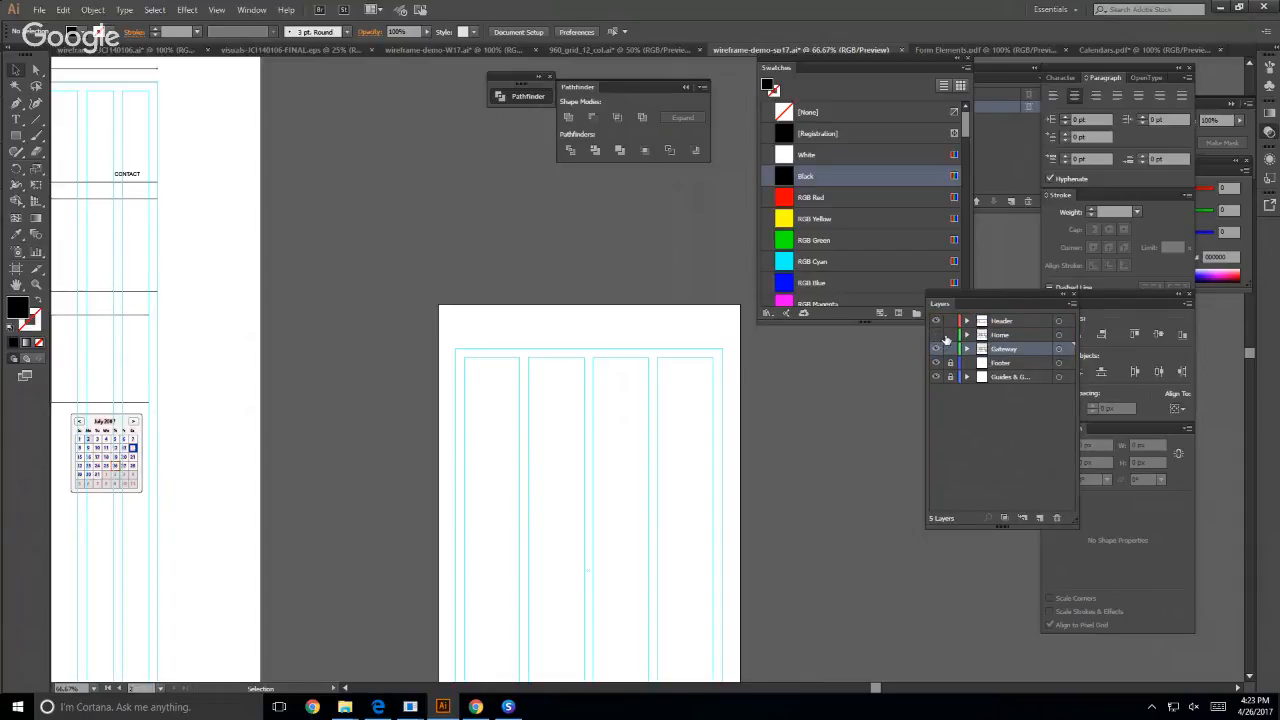
{"action": "left_click", "coordinate": [950, 320]}
{"action": "scroll", "coordinate": [894, 449], "scroll_direction": "left", "scroll_amount": 5}
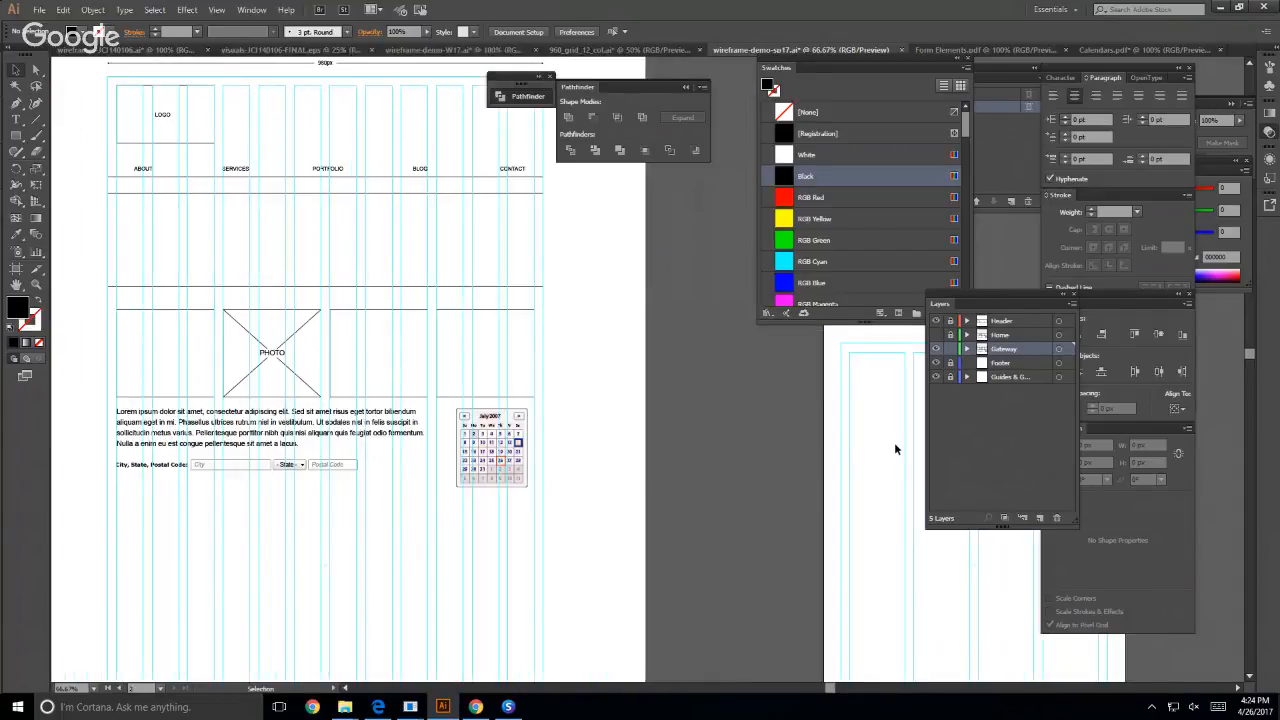
{"action": "left_click", "coordinate": [935, 348]}
{"action": "left_click", "coordinate": [935, 348]}
- Switch to Chrome, open the WEB200 03) Wireframes assignment page and review its requirements, examples, downloads and demo files
{"action": "left_click", "coordinate": [403, 708]}
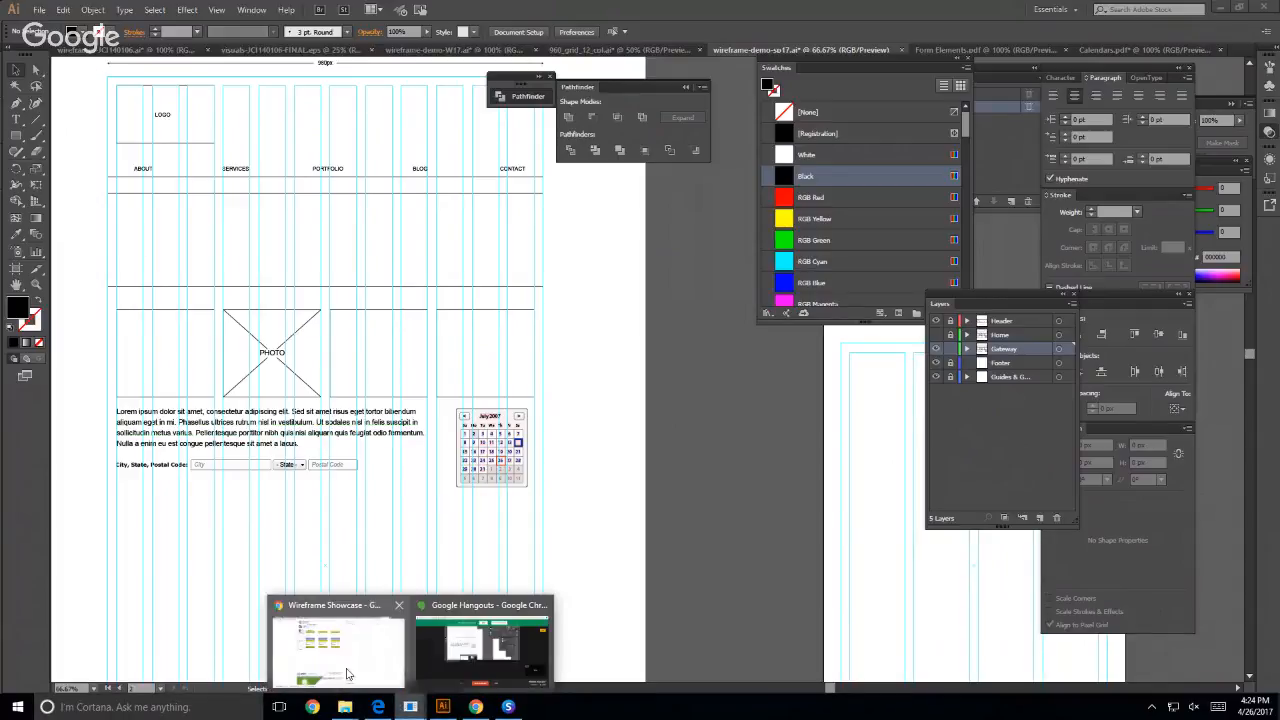
{"action": "left_click", "coordinate": [347, 675]}
{"action": "left_click", "coordinate": [47, 12]}
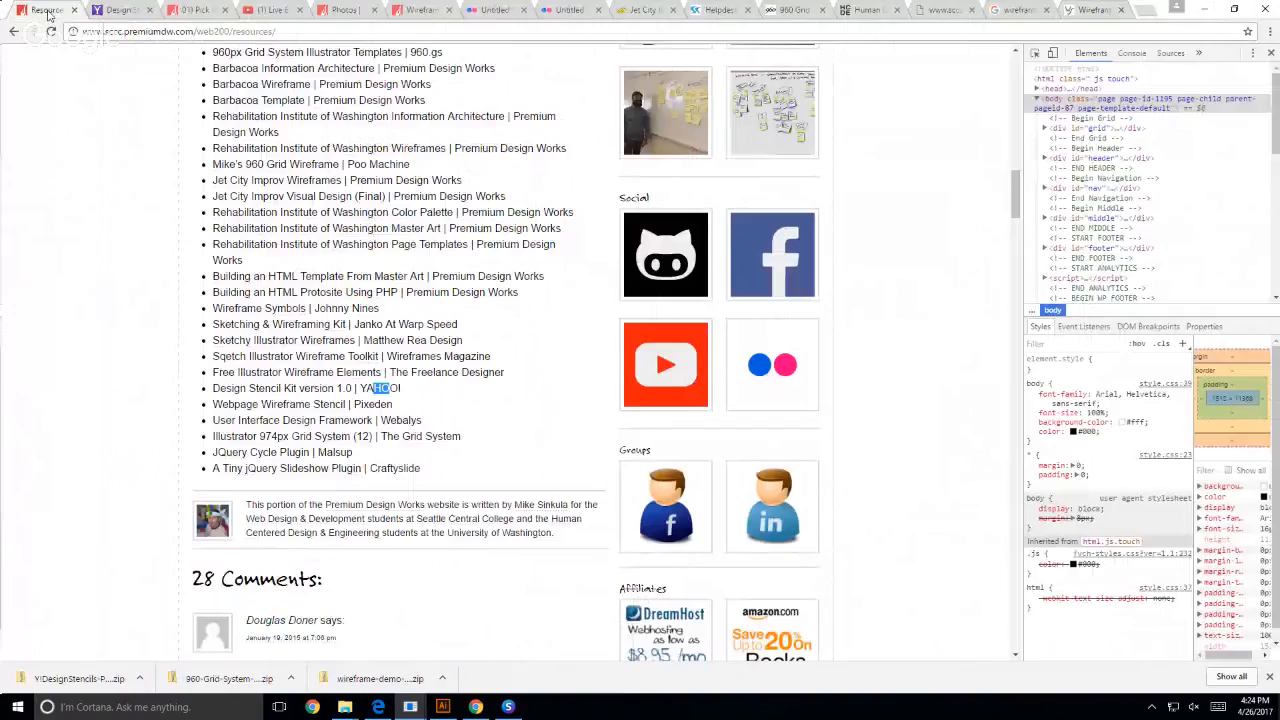
{"action": "scroll", "coordinate": [410, 11], "scroll_direction": "up", "scroll_amount": 4}
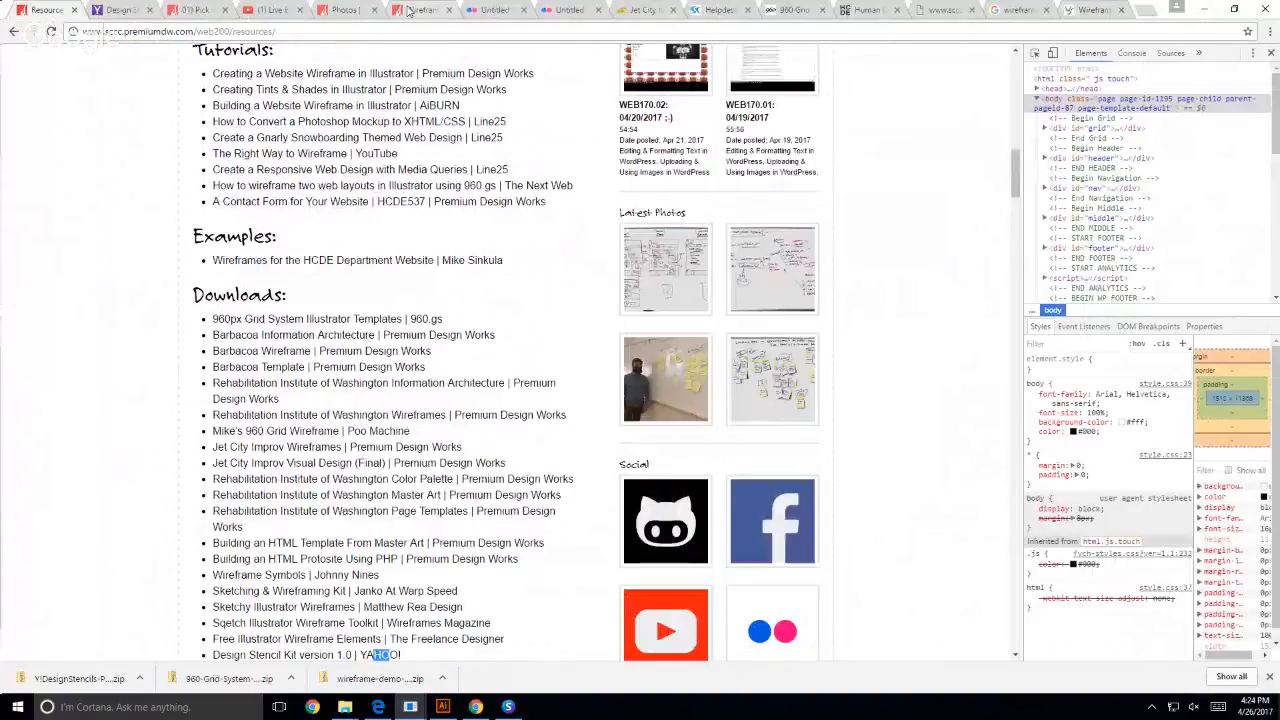
{"action": "left_click", "coordinate": [407, 10]}
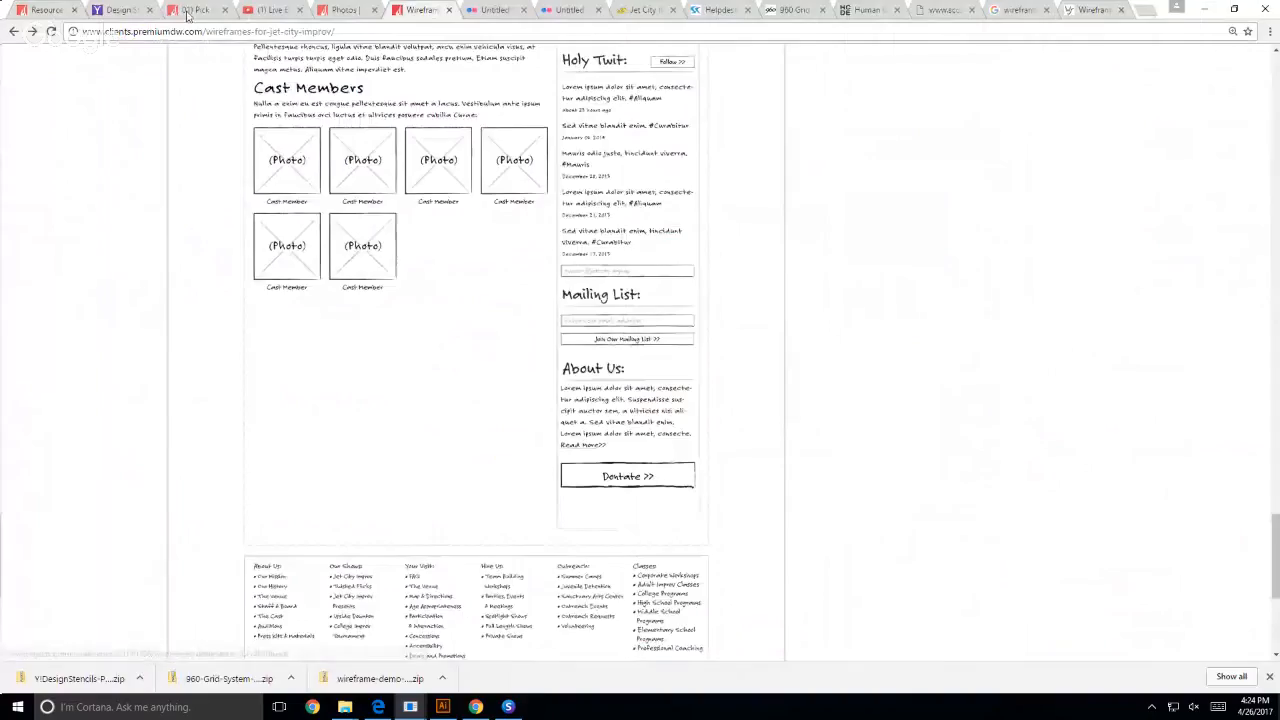
{"action": "left_click", "coordinate": [195, 10]}
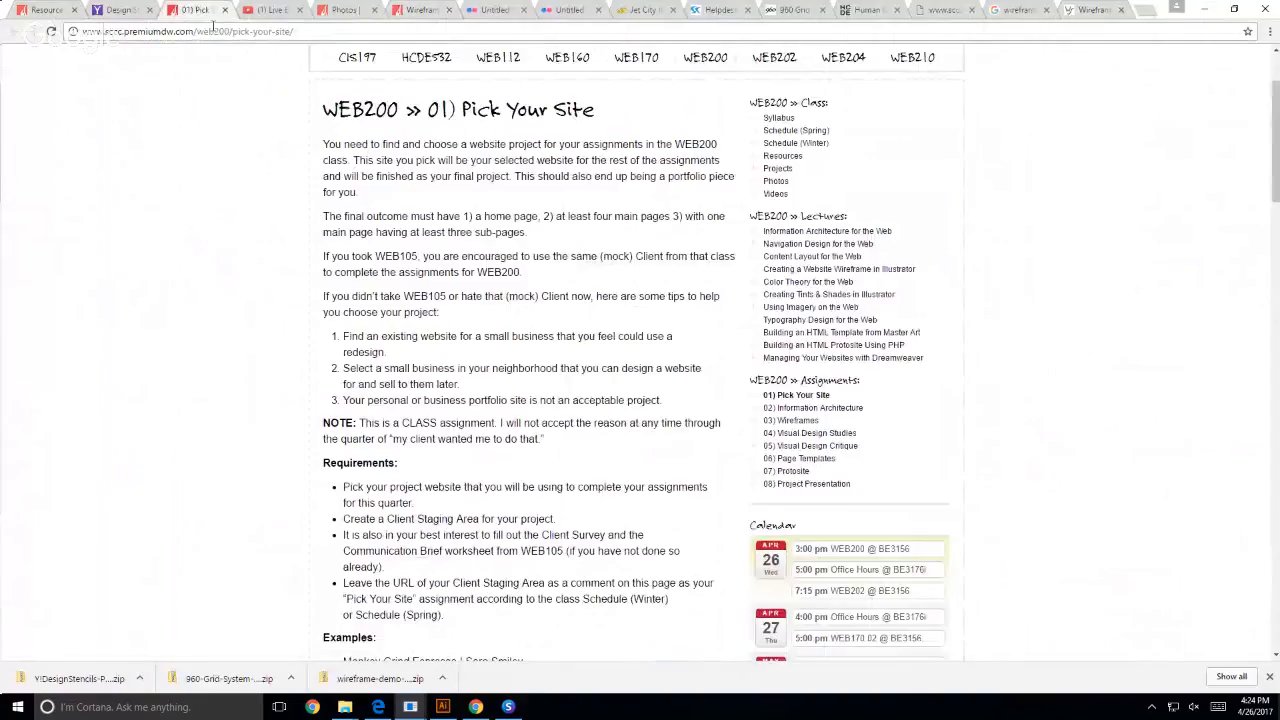
{"action": "left_click", "coordinate": [815, 414]}
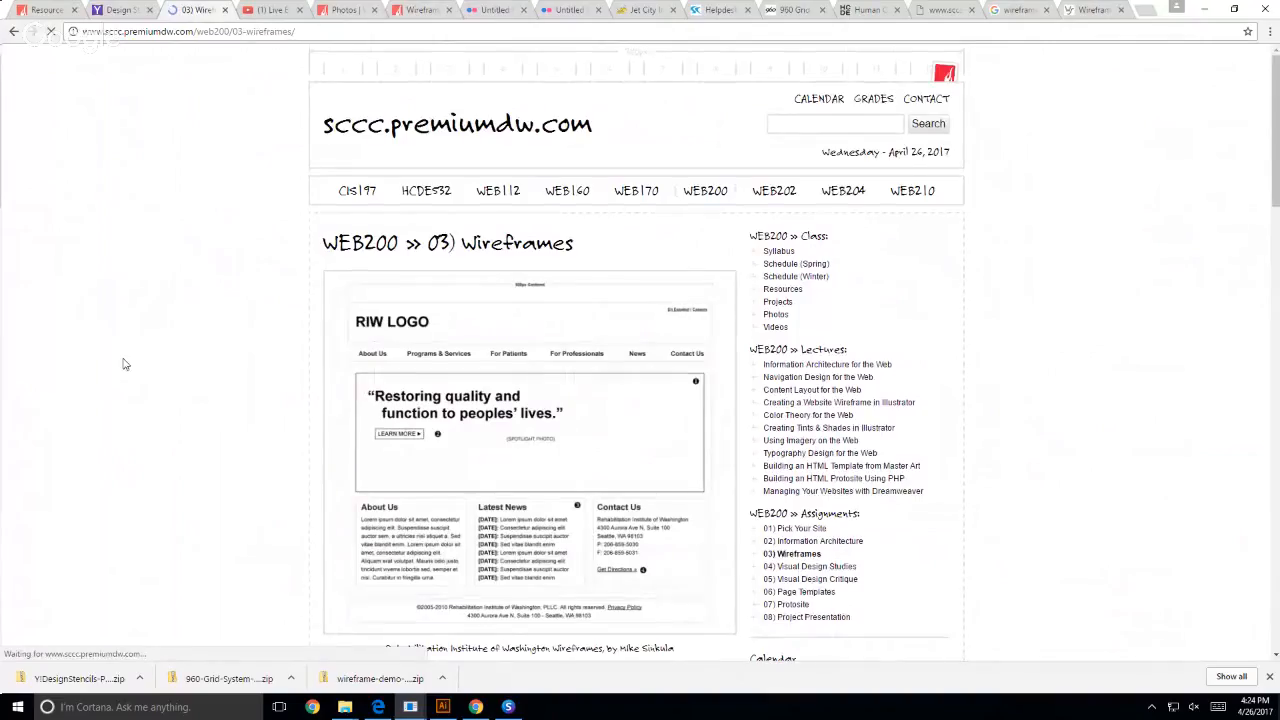
{"action": "scroll", "coordinate": [131, 345], "scroll_direction": "down", "scroll_amount": 6}
{"action": "scroll", "coordinate": [160, 340], "scroll_direction": "down", "scroll_amount": 1}
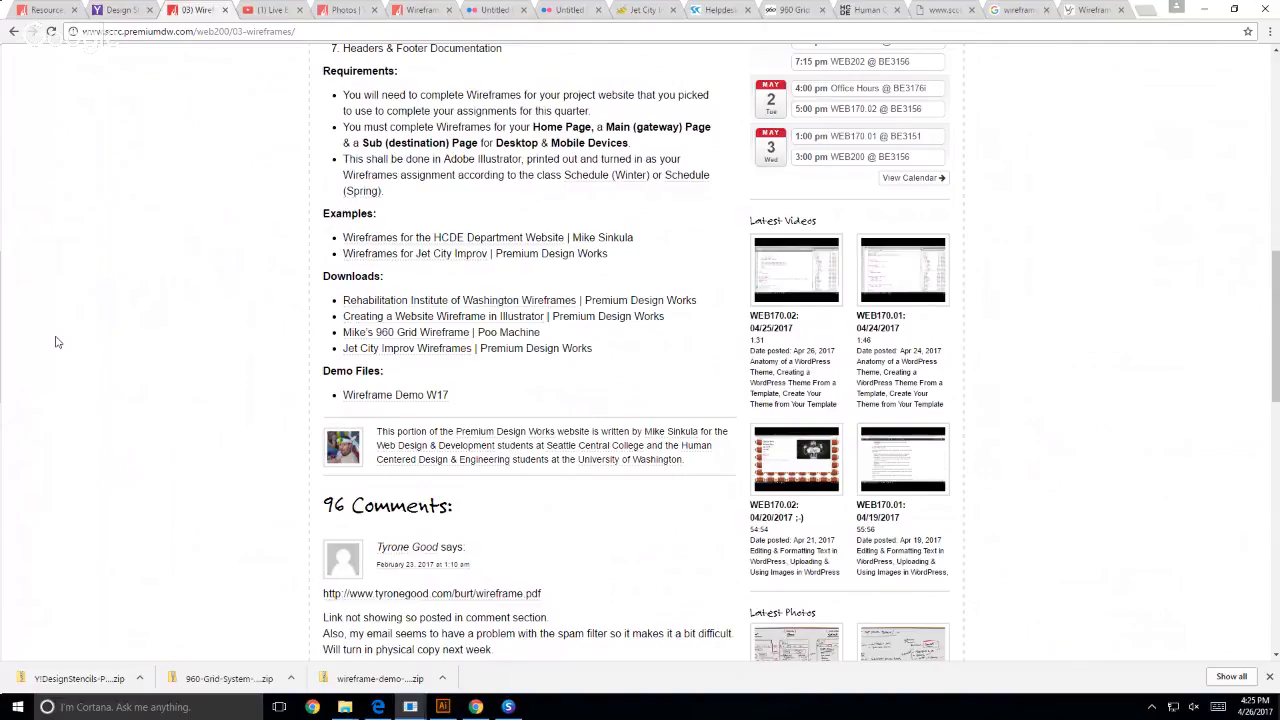
- Switch to the Google Hangouts window and stop the live broadcast
{"action": "mouse_move", "coordinate": [411, 707]}
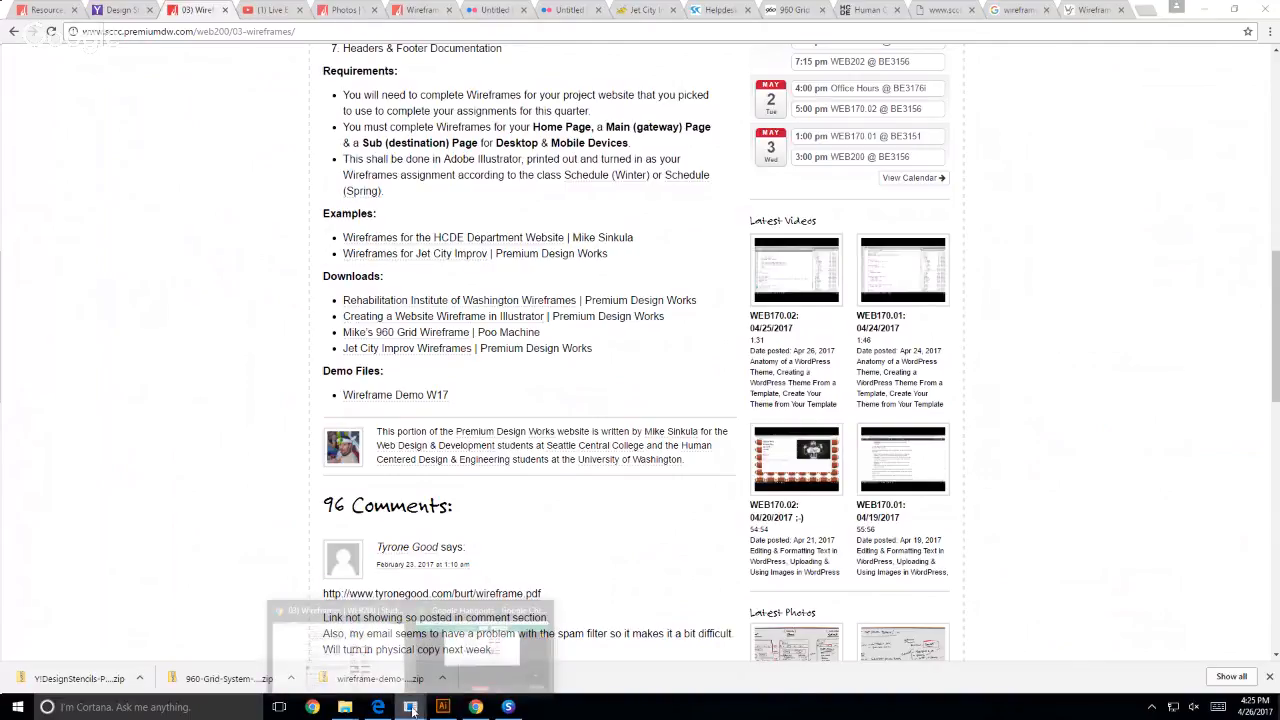
{"action": "left_click", "coordinate": [448, 665]}
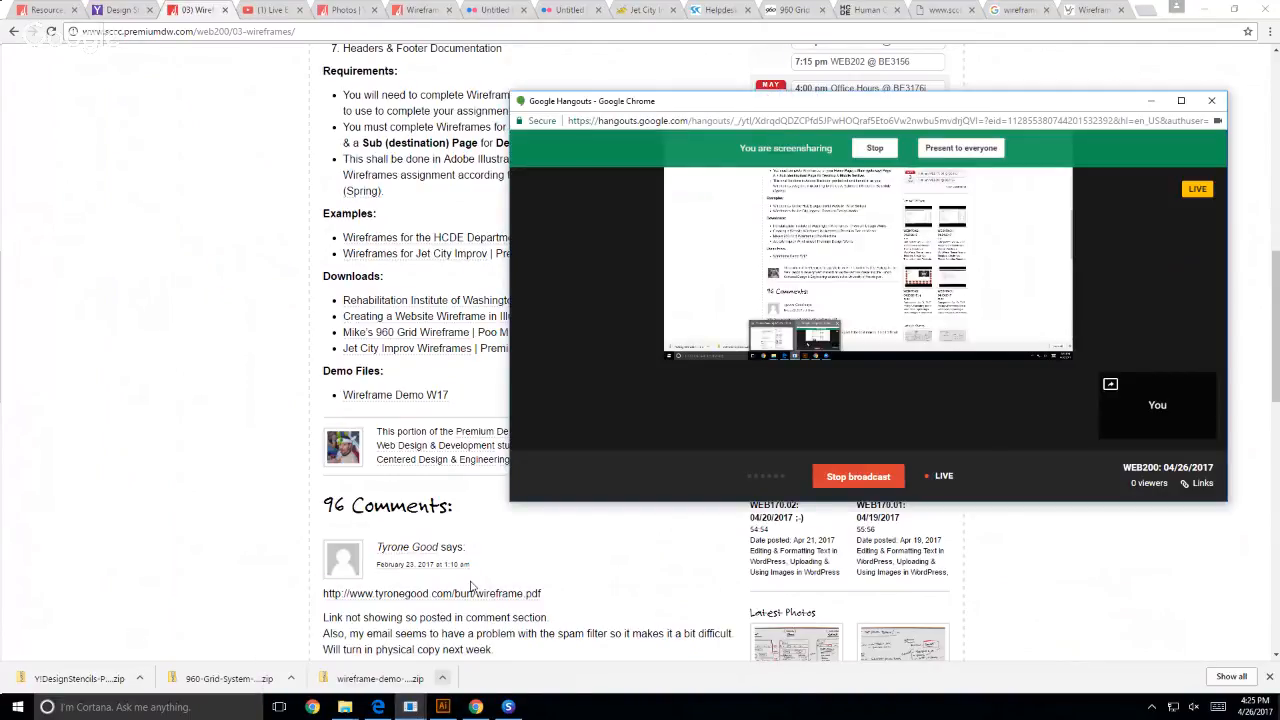
{"action": "left_click", "coordinate": [860, 478]}
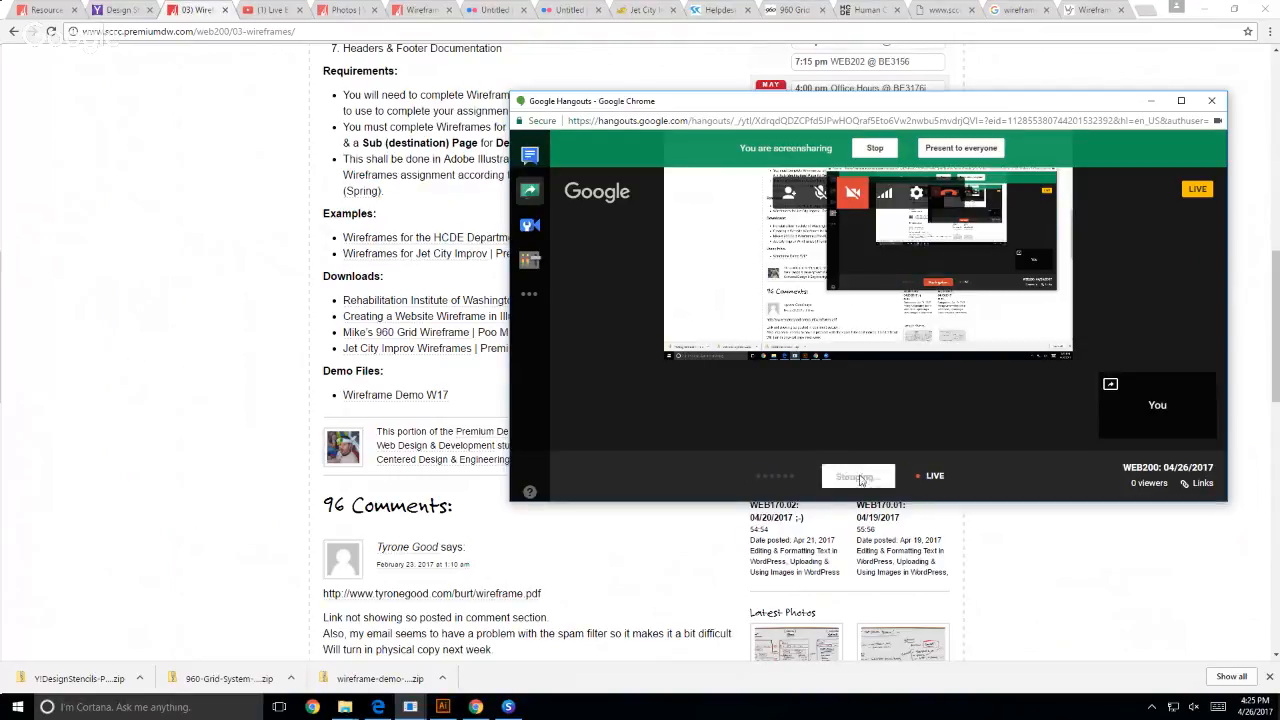